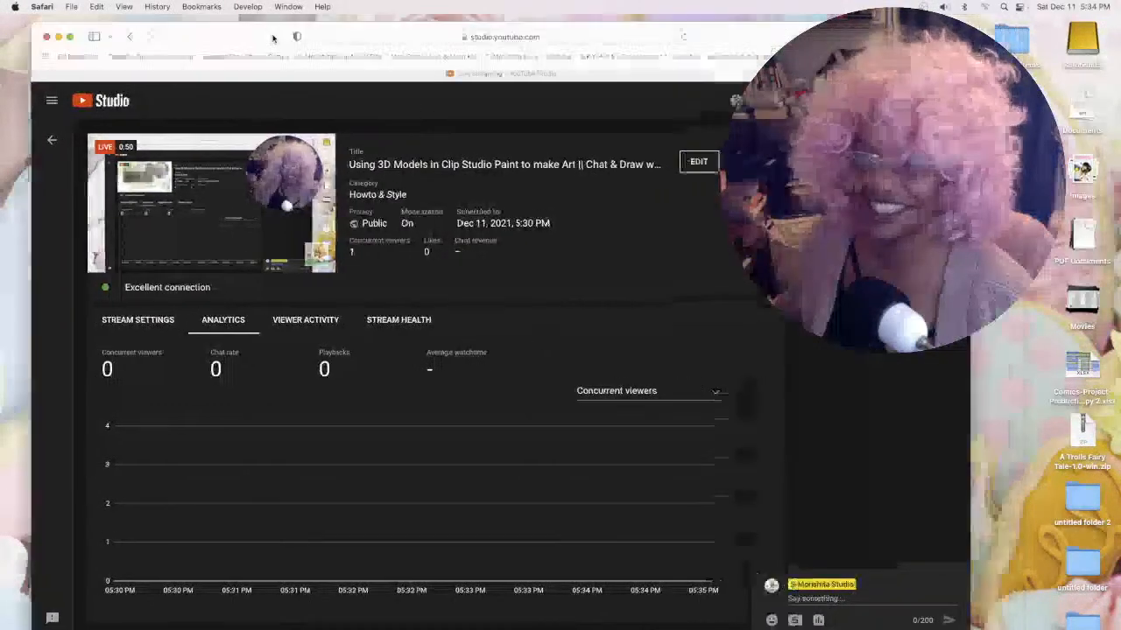
- Switch to Clip Studio Paint and open the recently used WOC Illustration file
{"action": "key", "text": "F11"}
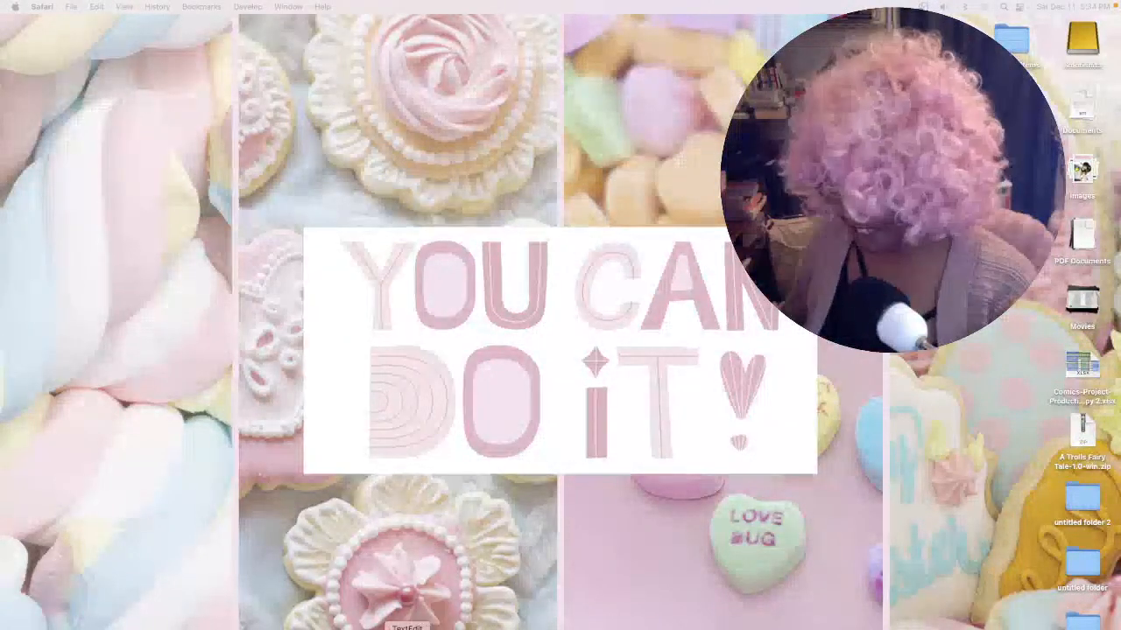
{"action": "left_click", "coordinate": [451, 626]}
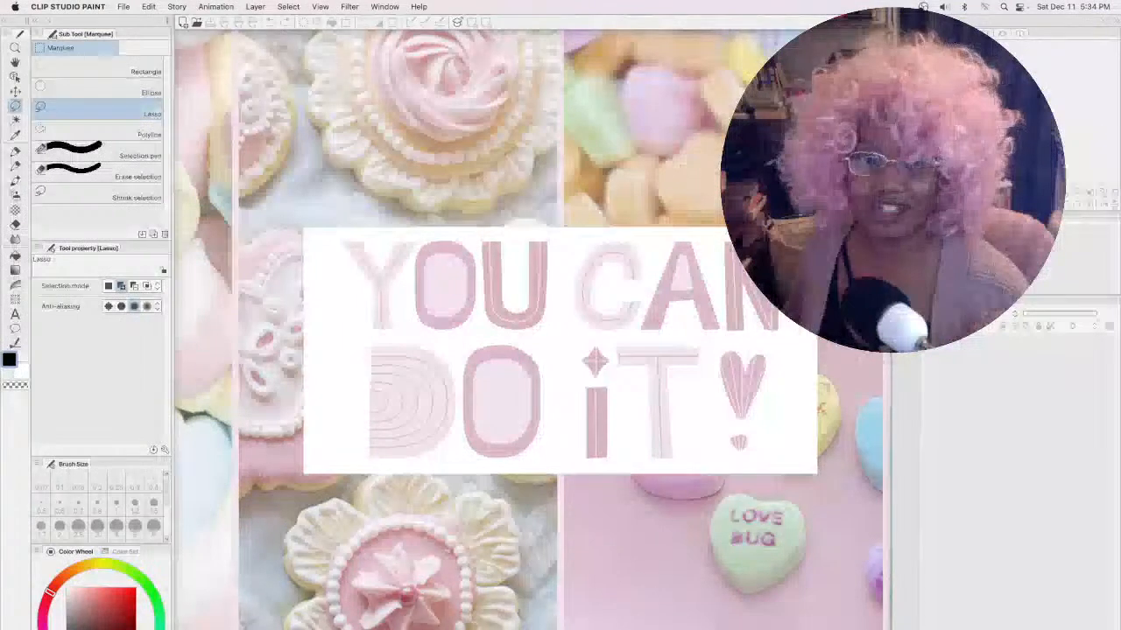
{"action": "left_click", "coordinate": [126, 7]}
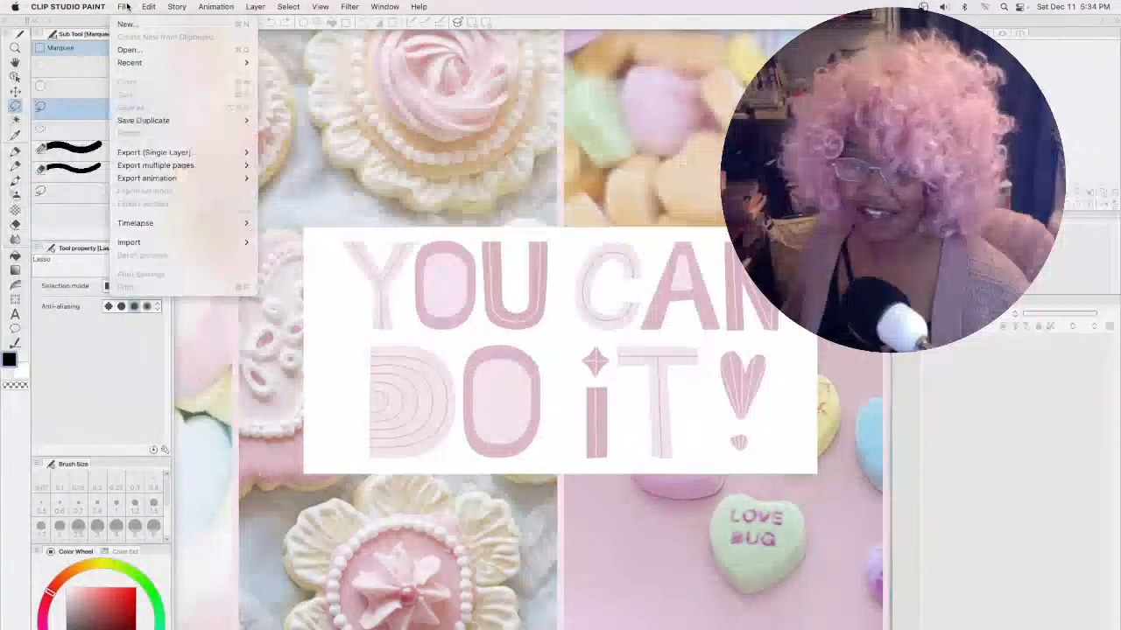
{"action": "mouse_move", "coordinate": [140, 66]}
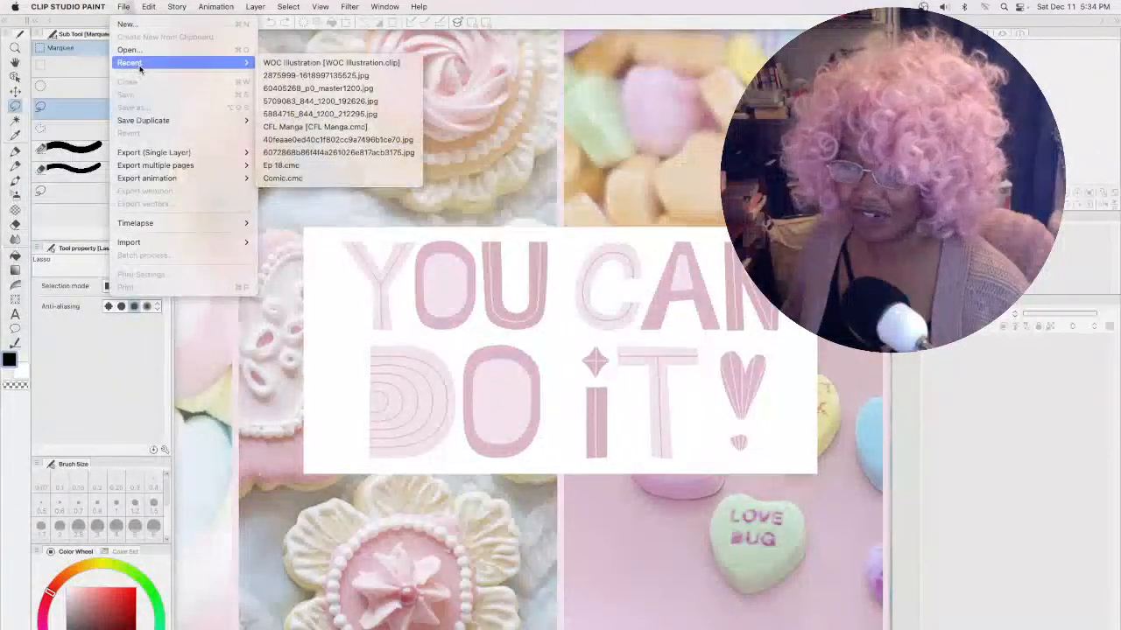
{"action": "left_click", "coordinate": [295, 69]}
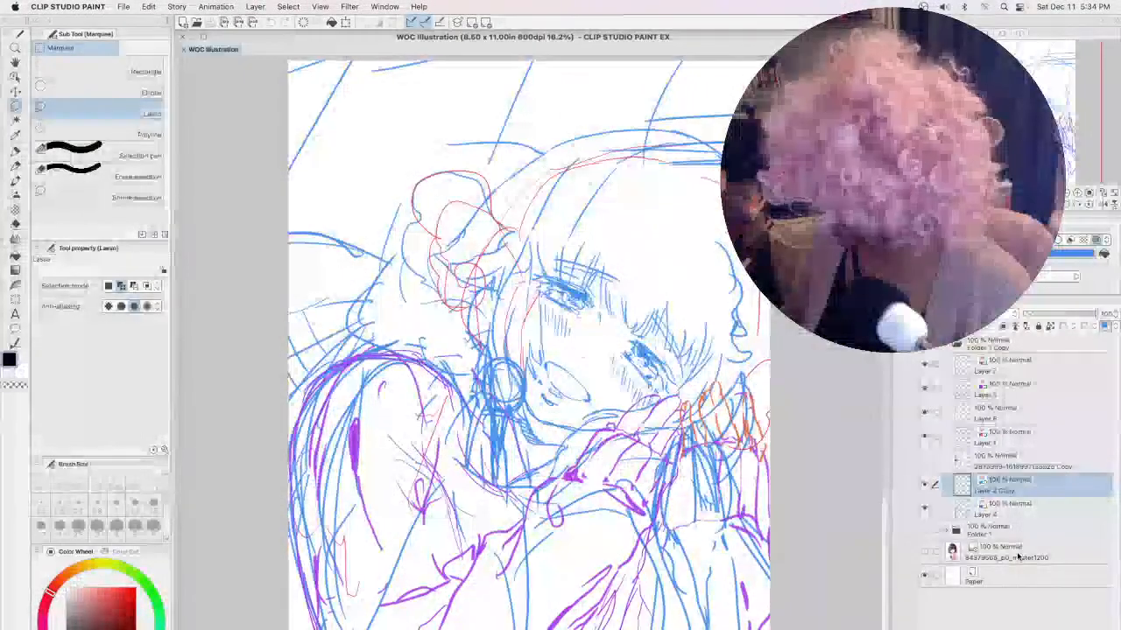
- Make the dark-haired girl reference image layer visible, move it above Folder 1 Copy, and collapse that folder
{"action": "key", "text": "super+minus"}
{"action": "key", "text": "super+minus"}
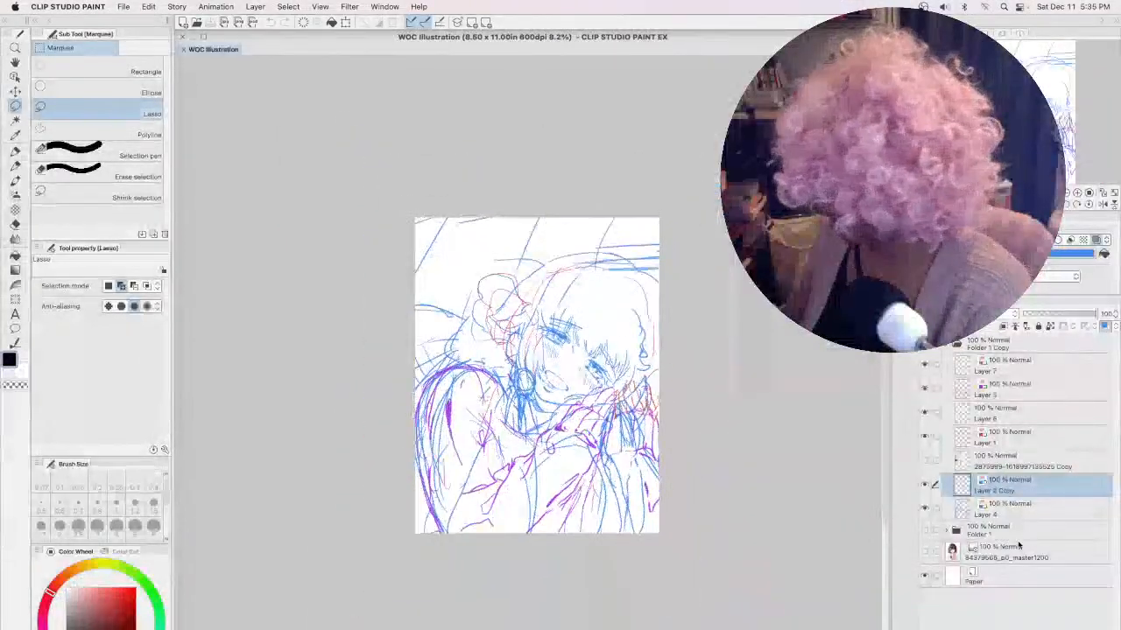
{"action": "left_click", "coordinate": [925, 550]}
{"action": "left_click_drag", "start_coordinate": [1018, 557], "coordinate": [1020, 532]}
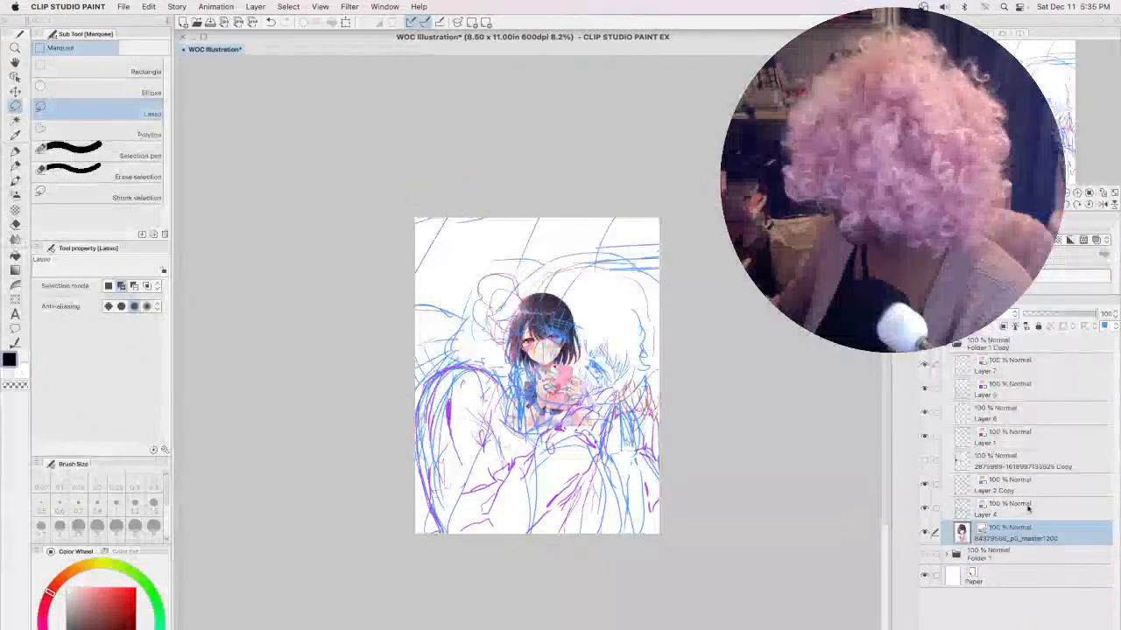
{"action": "left_click_drag", "start_coordinate": [995, 408], "coordinate": [998, 346]}
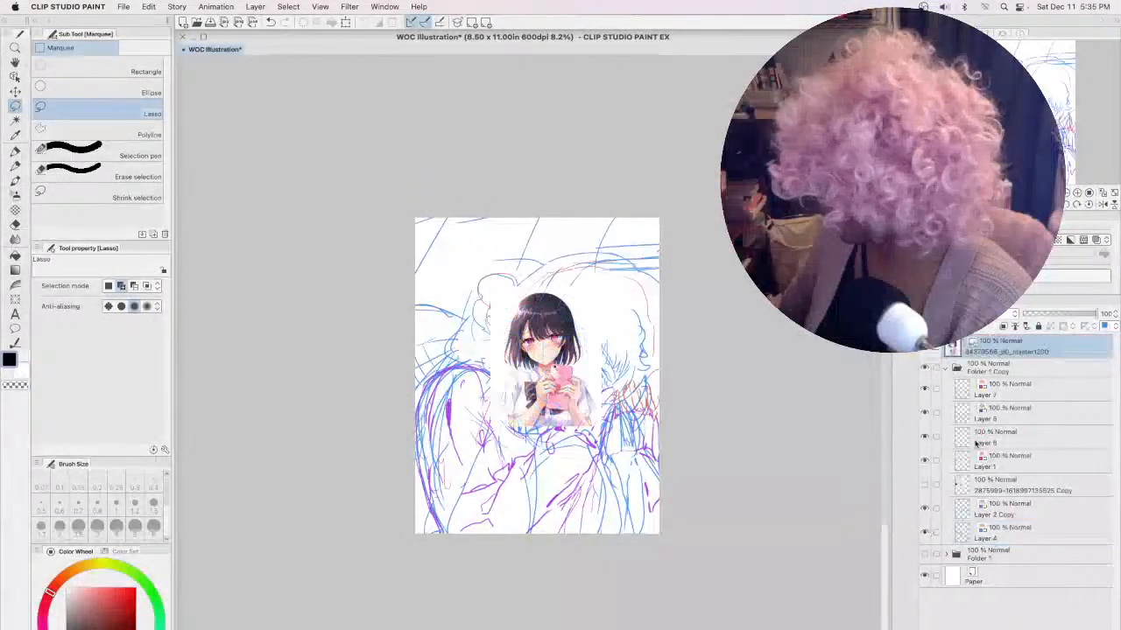
{"action": "left_click", "coordinate": [945, 368]}
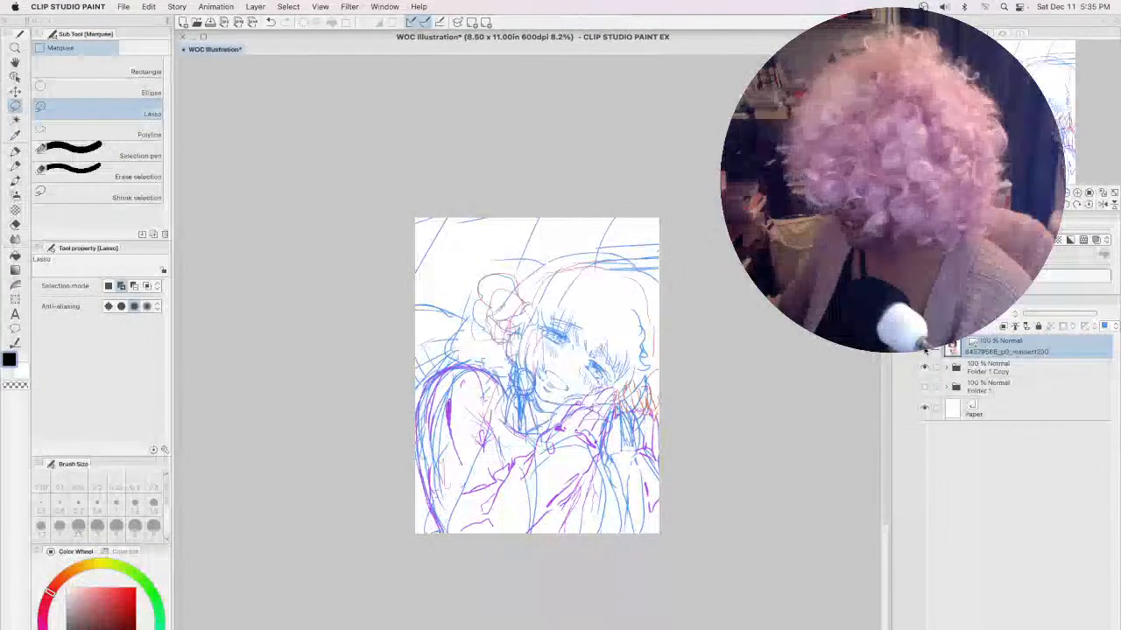
- Inspect the reference image over the sketch, hide its layer, and select the Folder 1 Copy folder
{"action": "scroll", "coordinate": [516, 385], "scroll_direction": "up", "scroll_amount": 1}
{"action": "scroll", "coordinate": [517, 383], "scroll_direction": "up", "scroll_amount": 4}
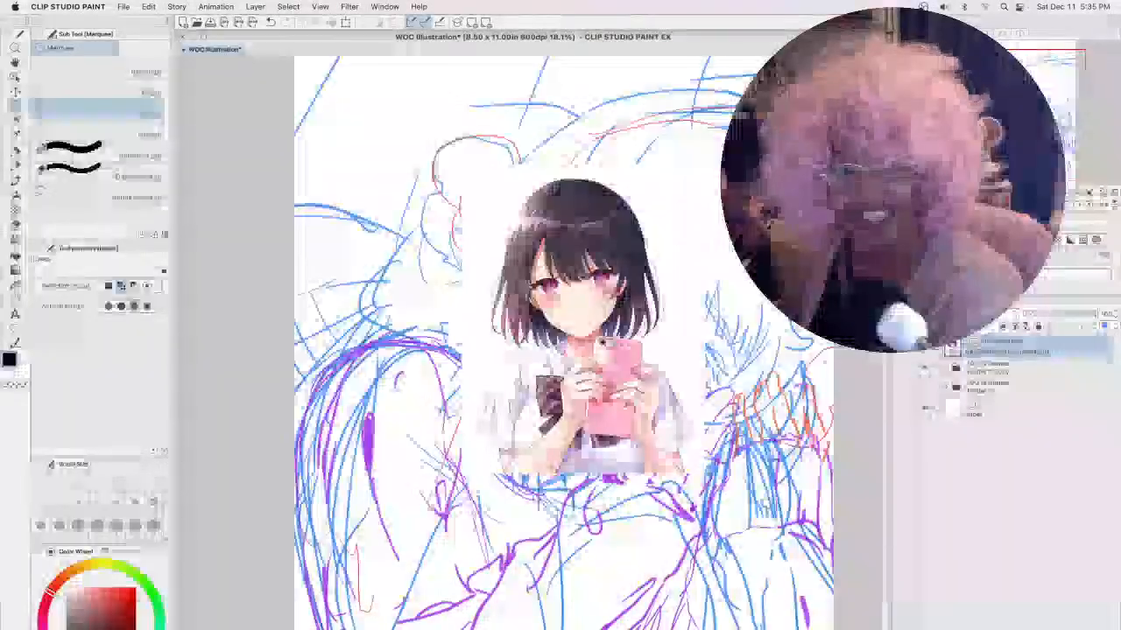
{"action": "scroll", "coordinate": [517, 385], "scroll_direction": "down", "scroll_amount": 2}
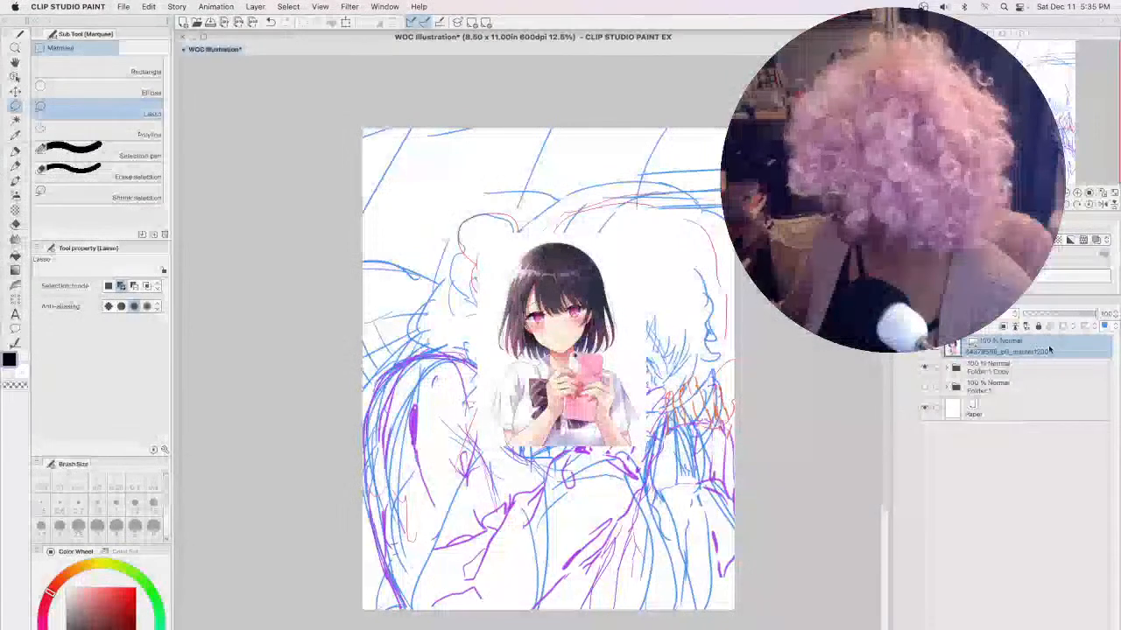
{"action": "left_click", "coordinate": [925, 349]}
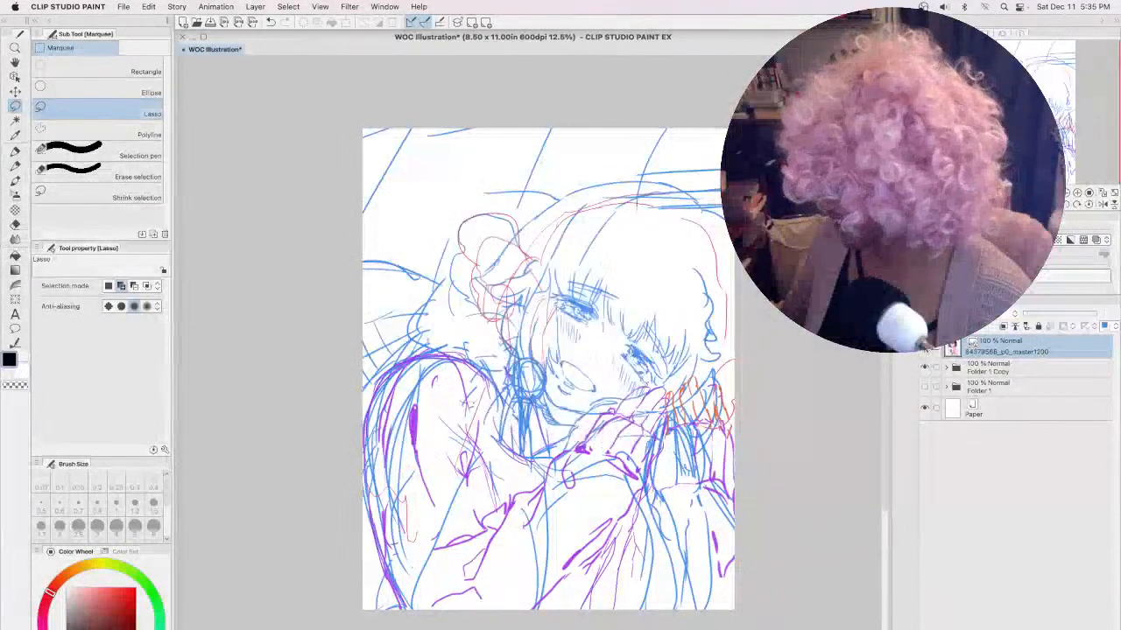
{"action": "left_click", "coordinate": [1023, 368]}
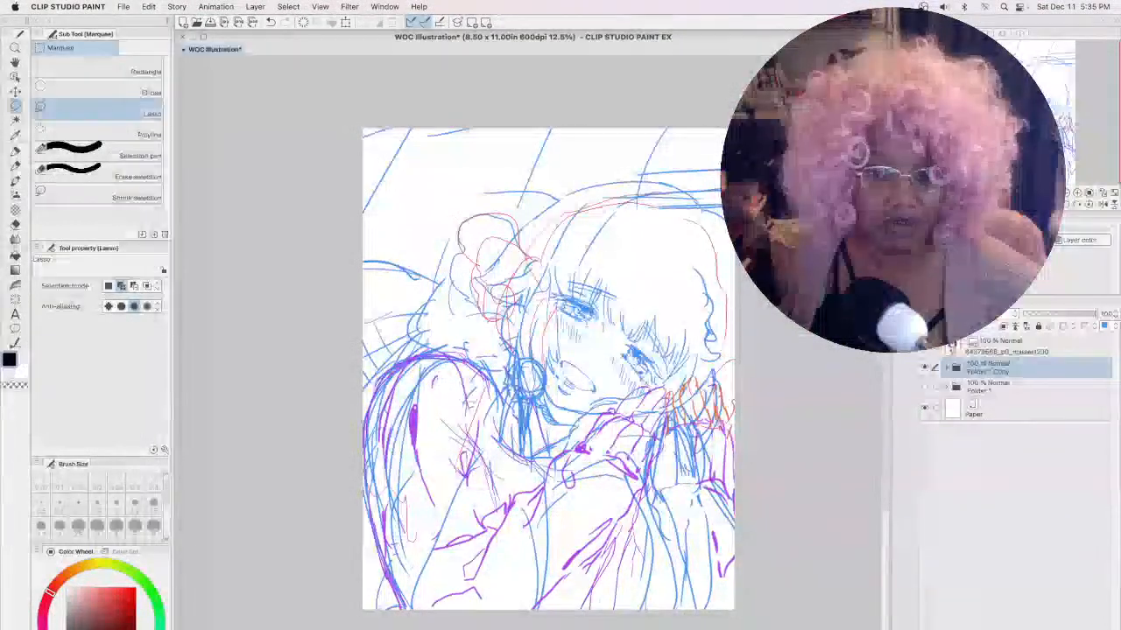
{"action": "key", "text": "Tab"}
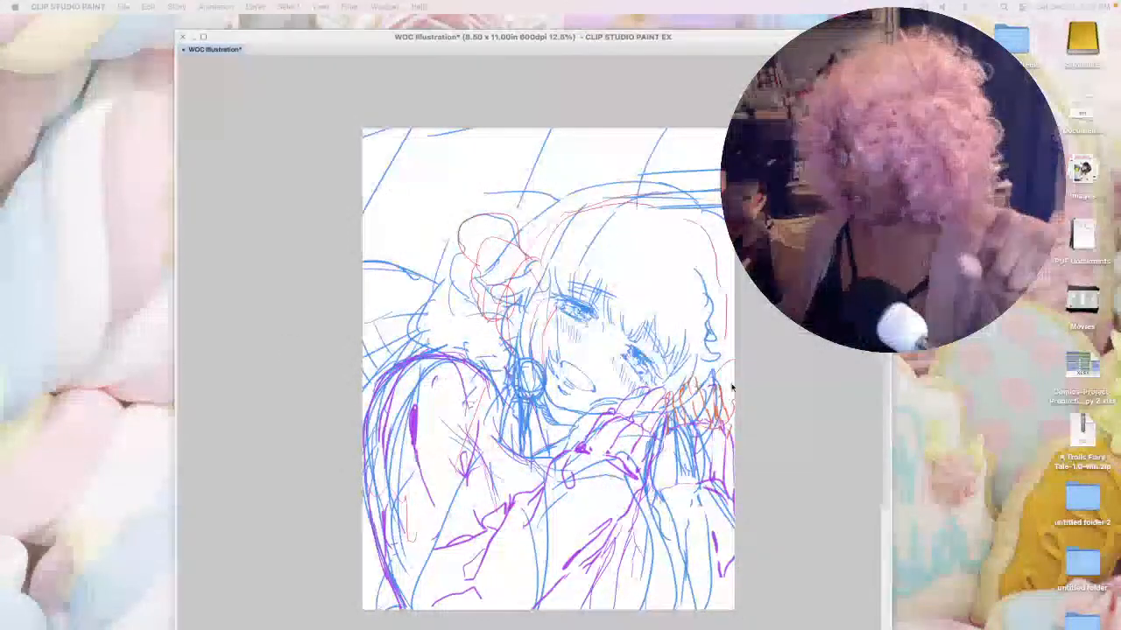
{"action": "left_click", "coordinate": [809, 375]}
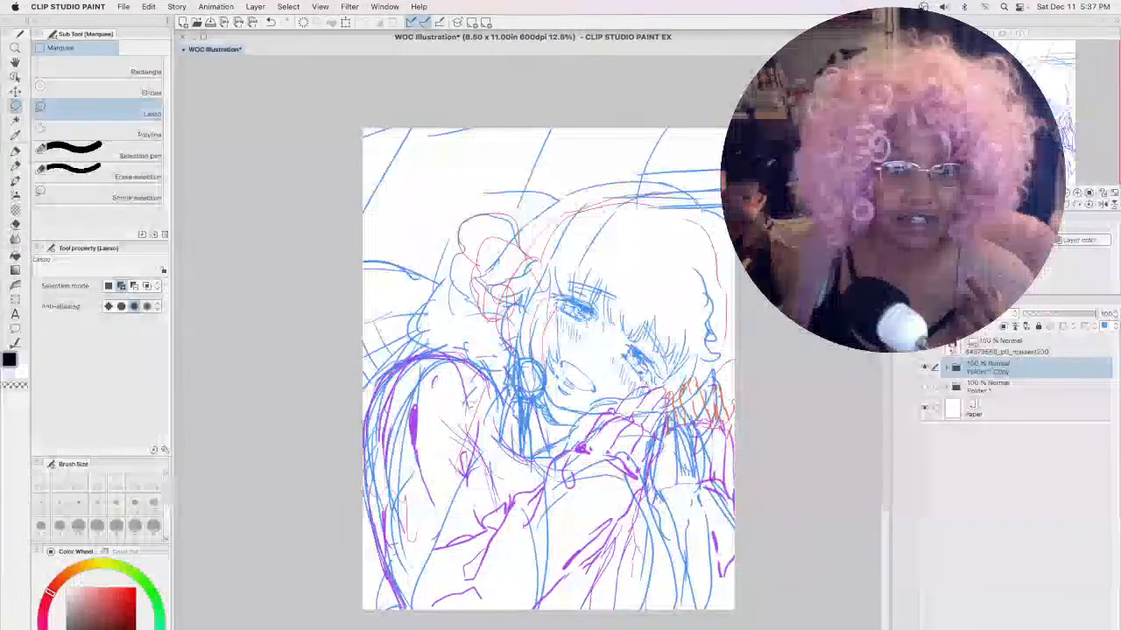
{"action": "key", "text": "Tab"}
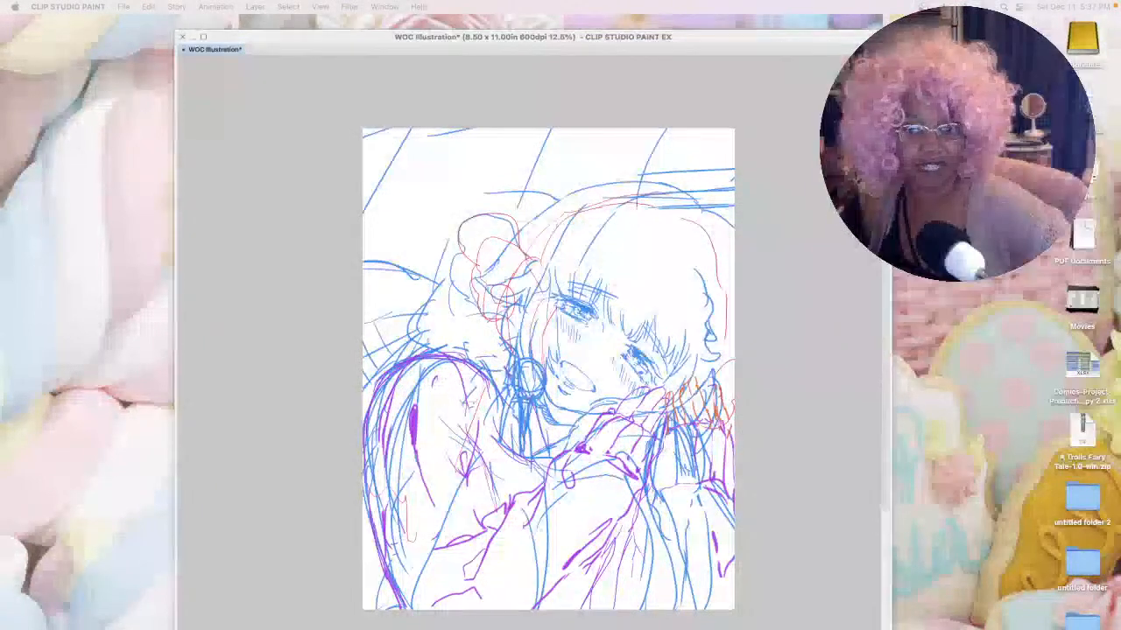
{"action": "key", "text": "Tab"}
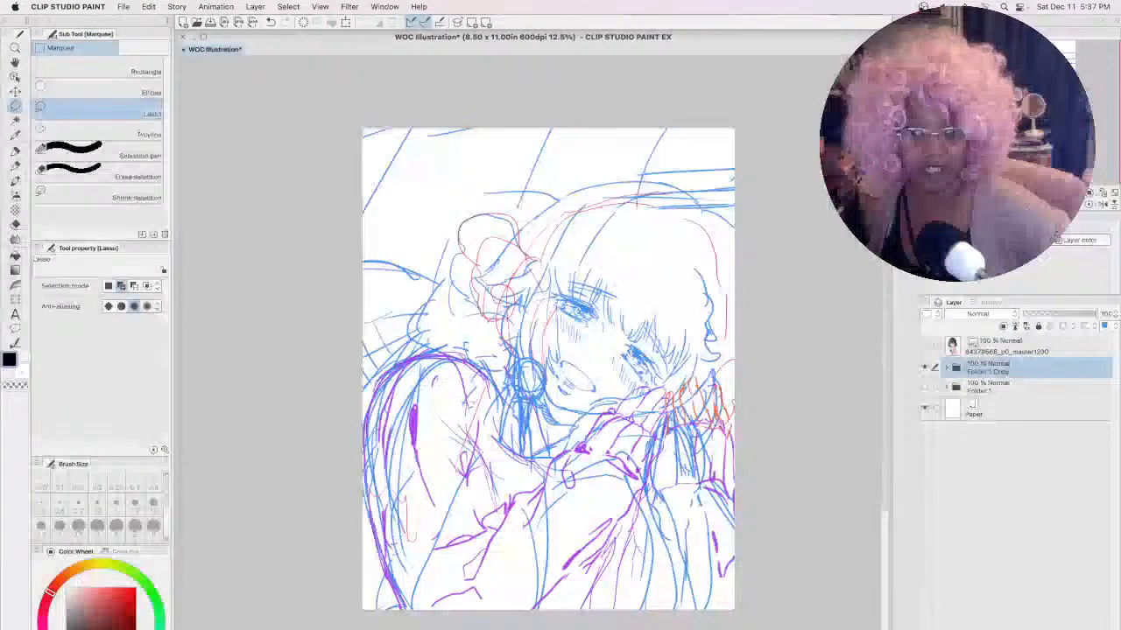
{"action": "key", "text": "Tab"}
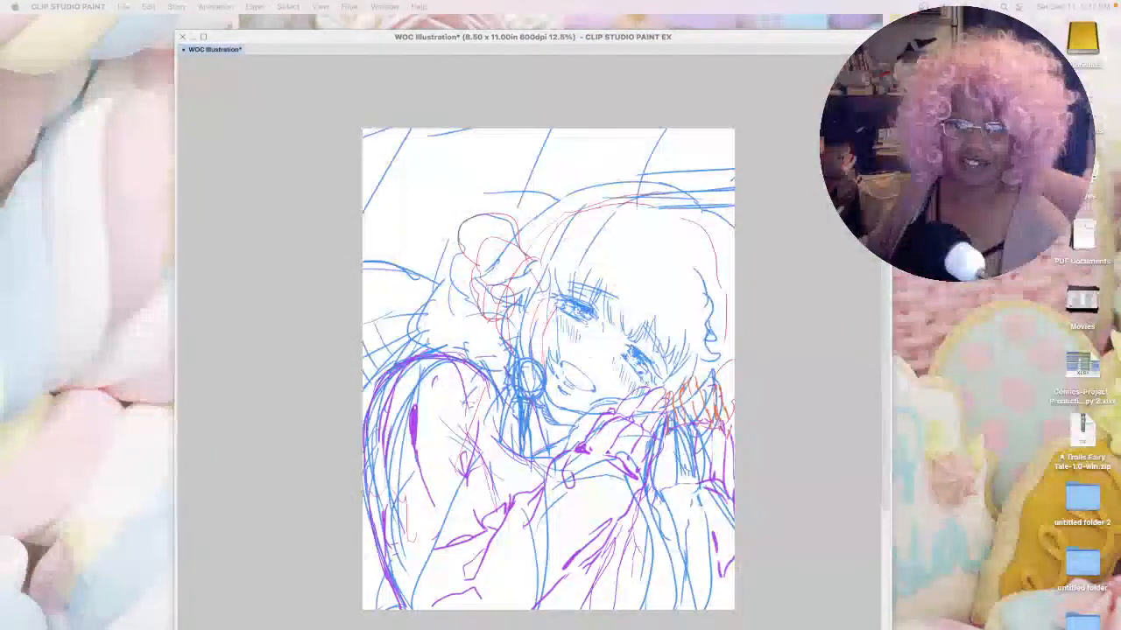
- Move the pop-out live chat window clear of the artwork and return to Clip Studio Paint
{"action": "left_click_drag", "start_coordinate": [486, 303], "coordinate": [0, 82]}
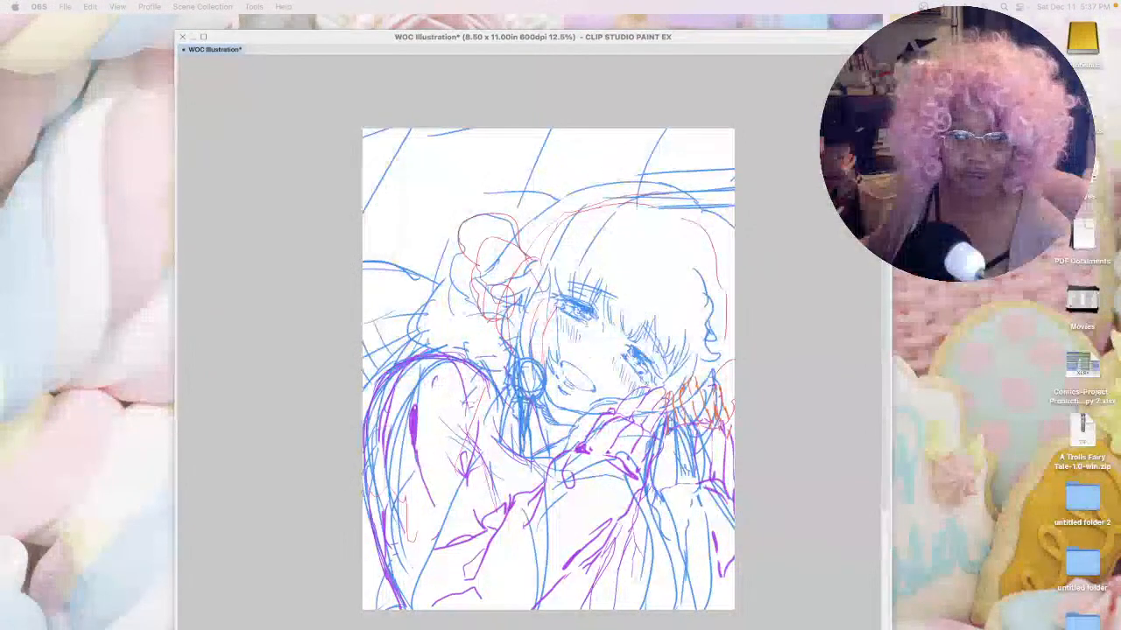
{"action": "left_click_drag", "start_coordinate": [132, 254], "coordinate": [221, 203]}
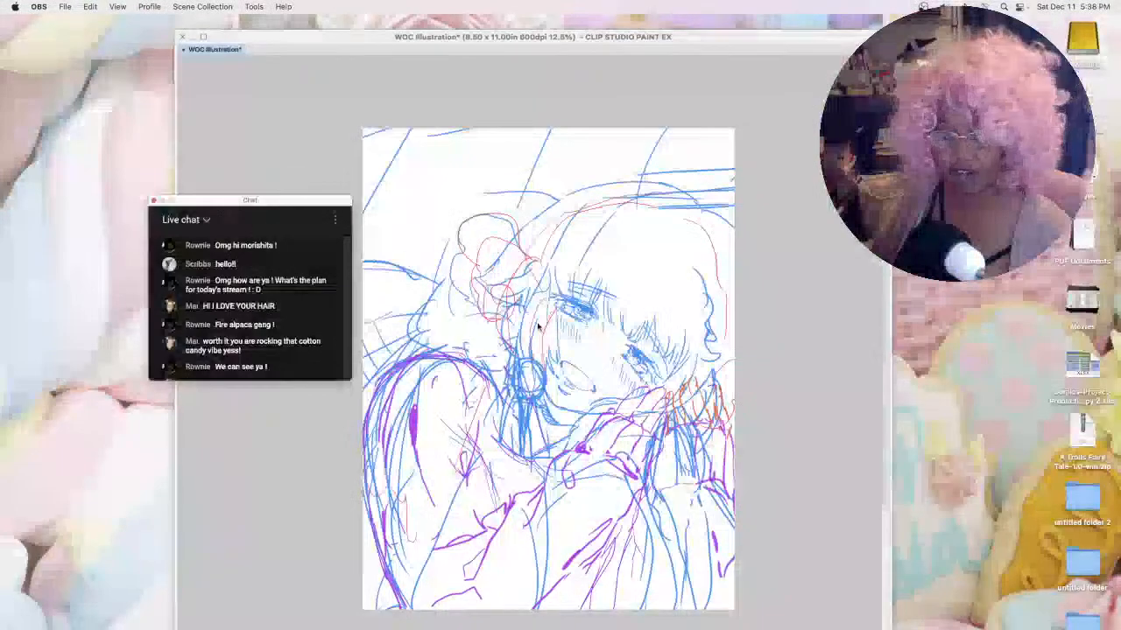
{"action": "key", "text": "super+Tab"}
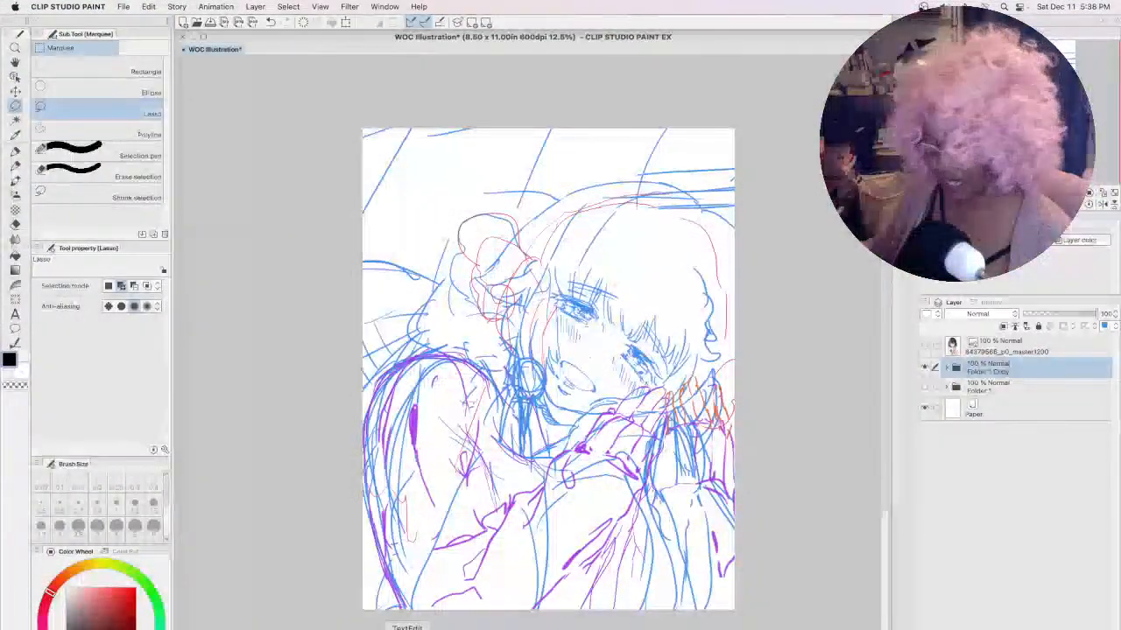
{"action": "key", "text": "super+Tab"}
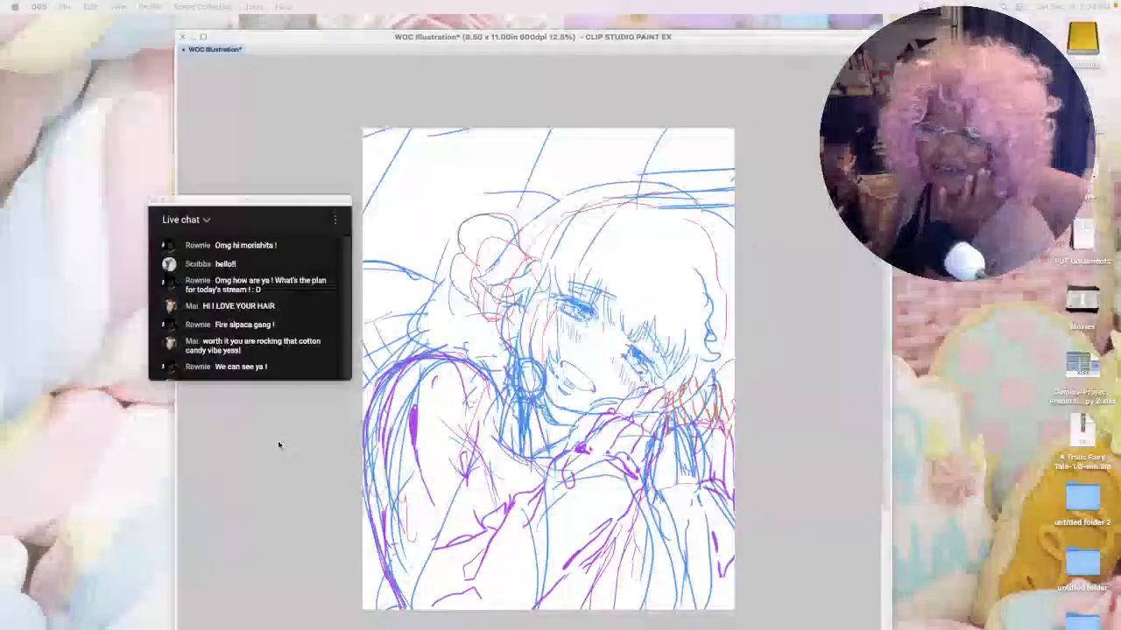
{"action": "left_click_drag", "start_coordinate": [262, 200], "coordinate": [70, 7]}
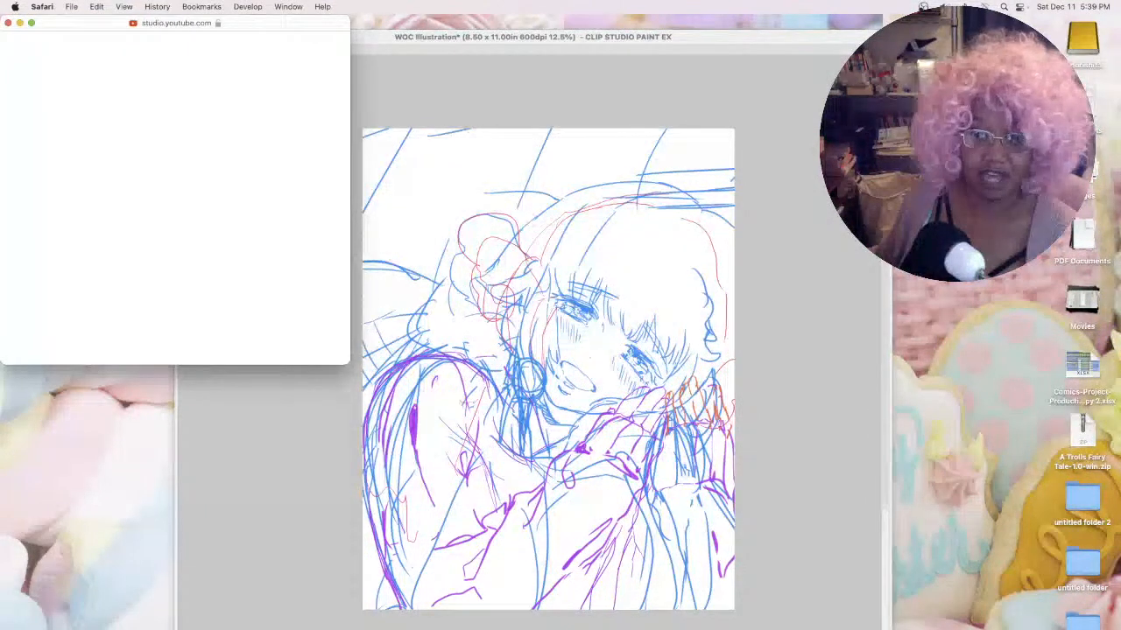
{"action": "left_click_drag", "start_coordinate": [286, 30], "coordinate": [0, 35]}
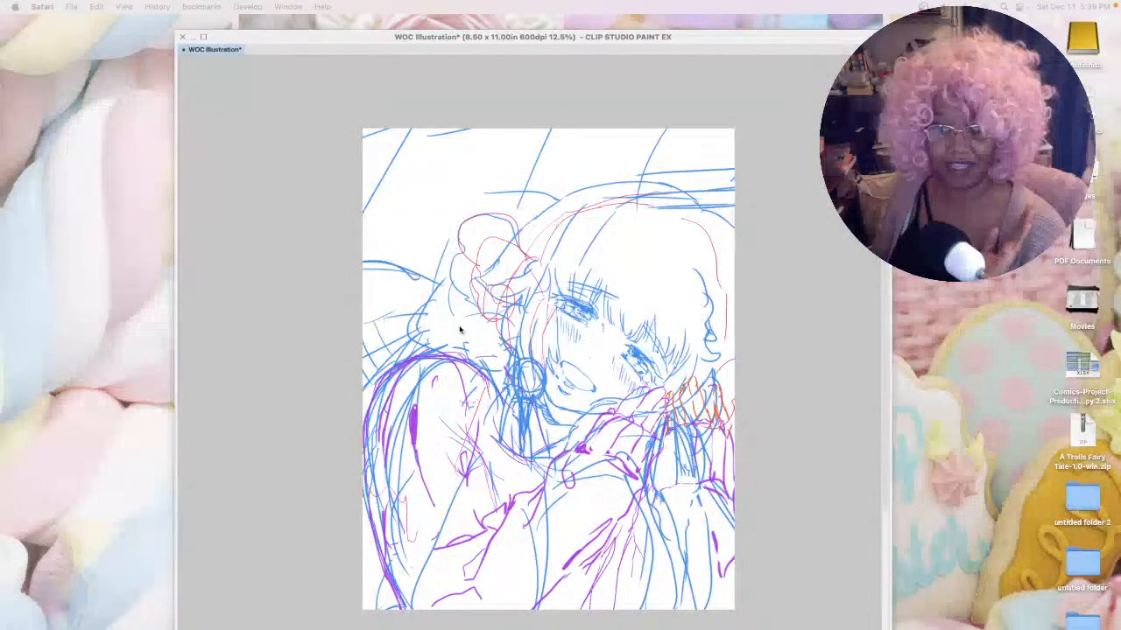
{"action": "left_click", "coordinate": [552, 328]}
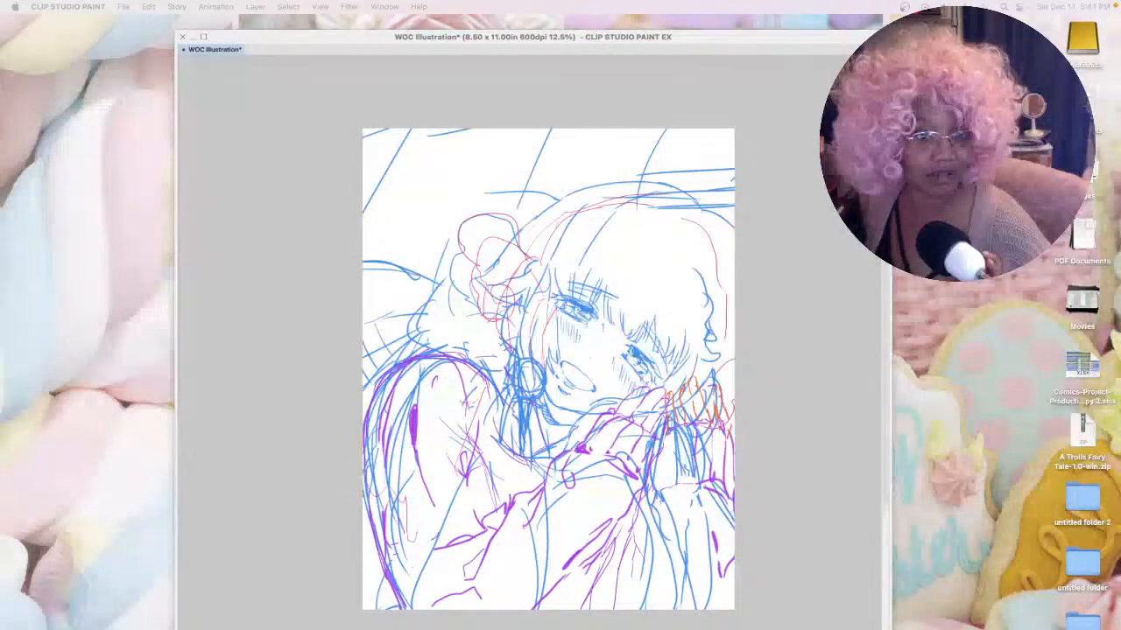
{"action": "key", "text": "XF86AudioLowerVolume"}
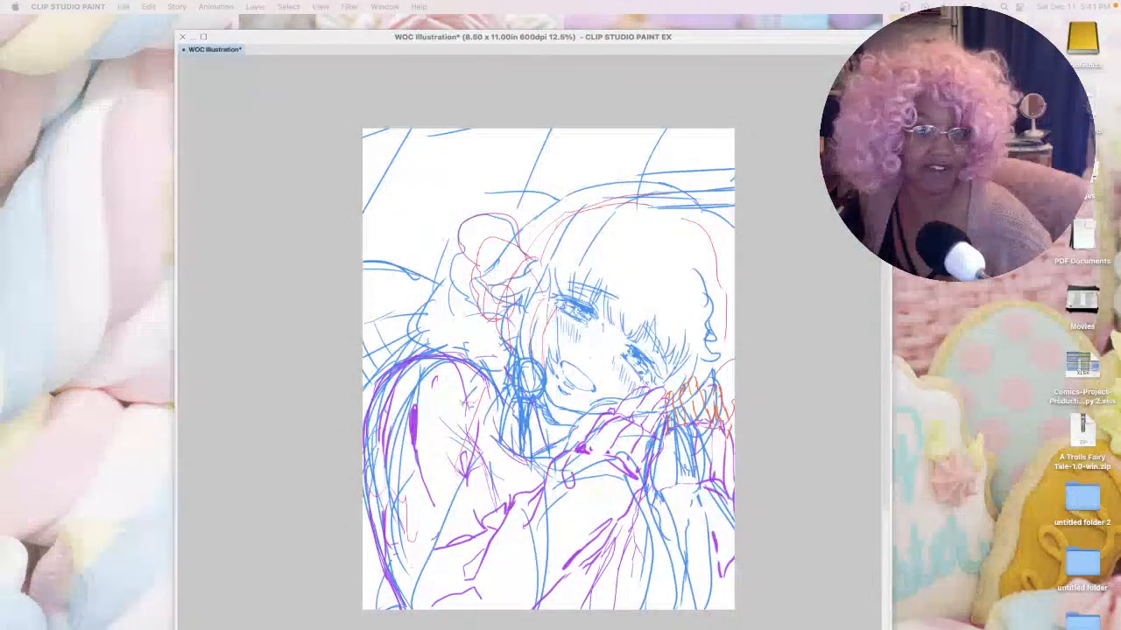
{"action": "left_click", "coordinate": [340, 285]}
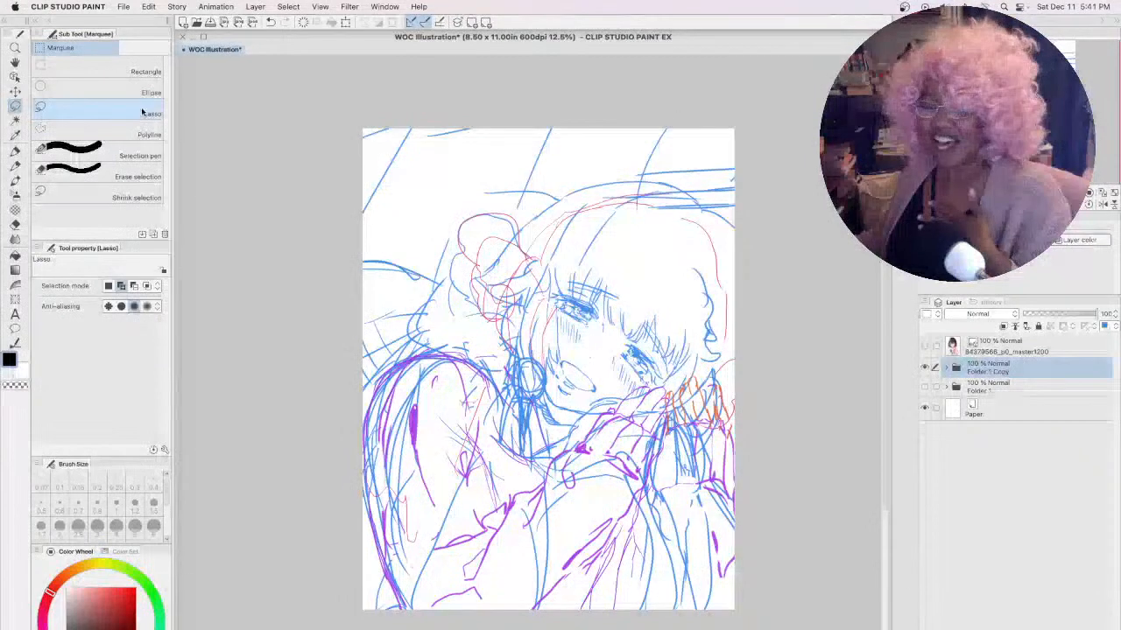
{"action": "key", "text": "Tab"}
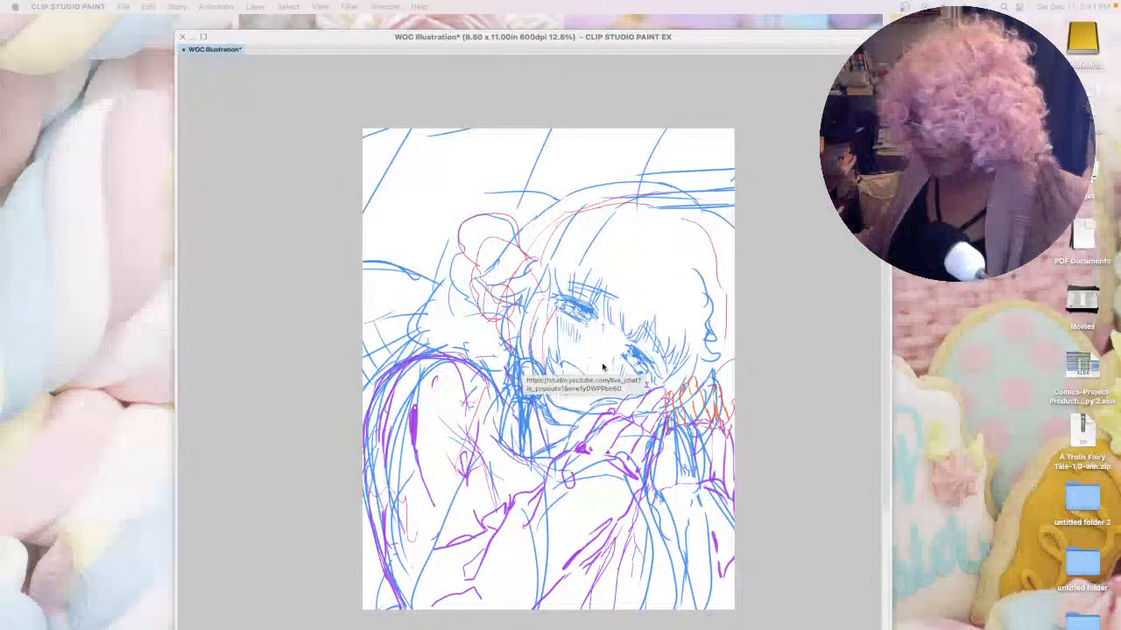
{"action": "key", "text": "Tab"}
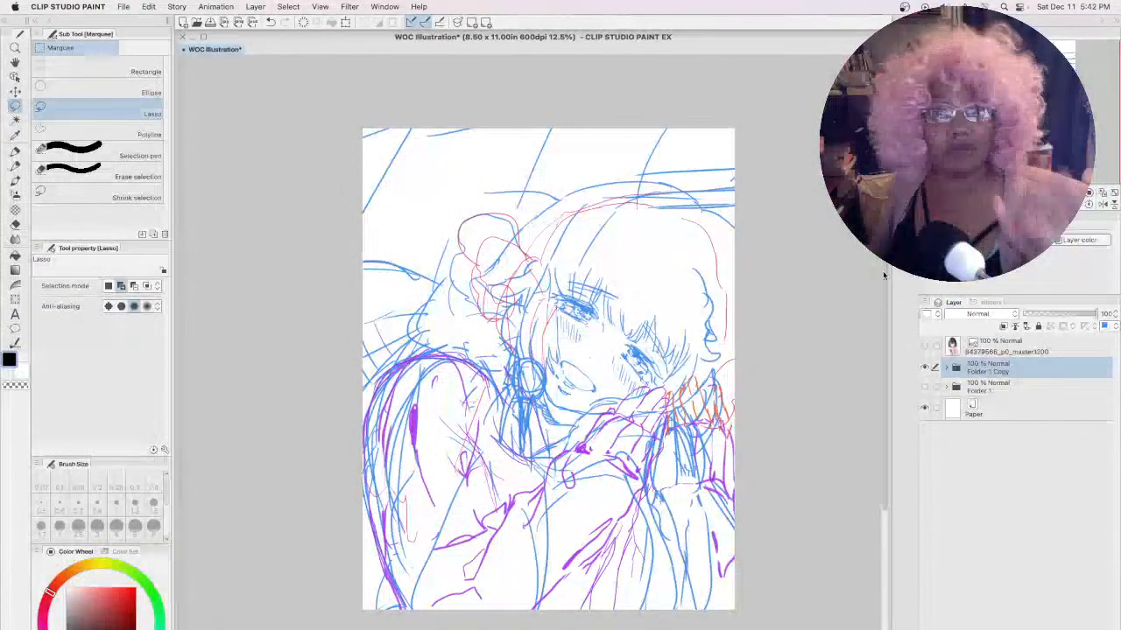
- Show the reference image over the sketch for a brief look and hide its layer again
{"action": "scroll", "coordinate": [884, 274], "scroll_direction": "down", "scroll_amount": 3}
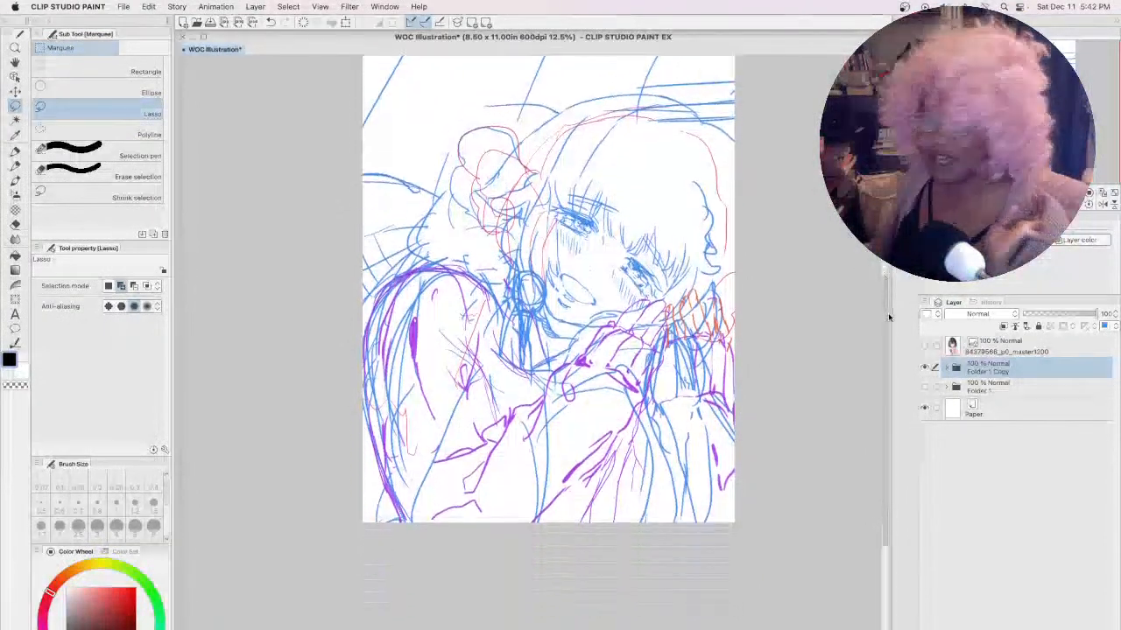
{"action": "scroll", "coordinate": [884, 274], "scroll_direction": "up", "scroll_amount": 2}
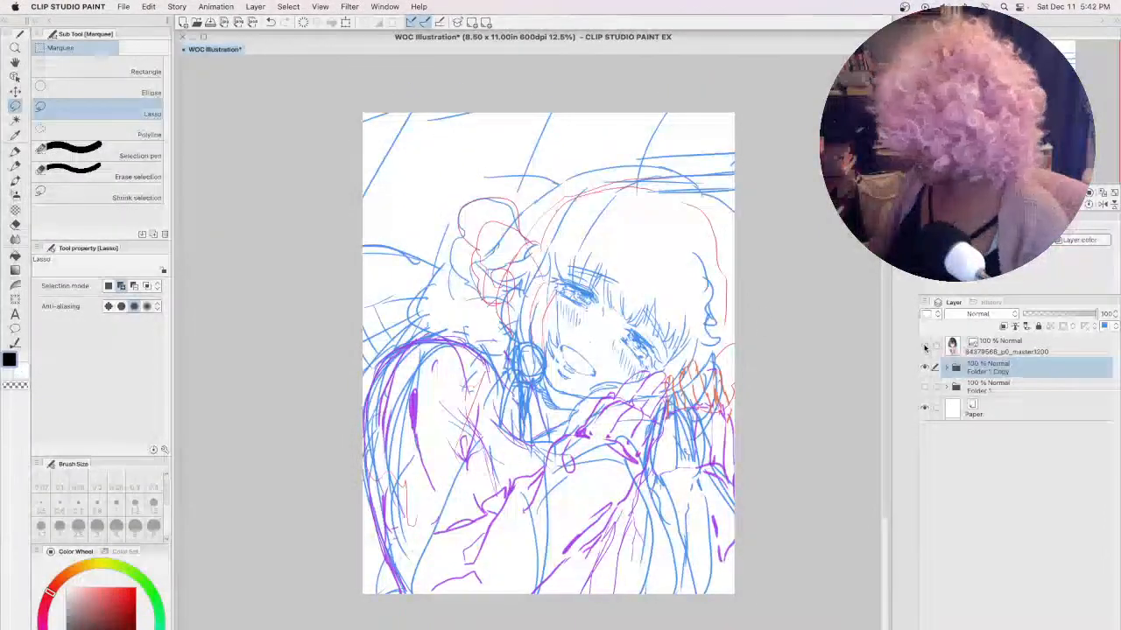
{"action": "left_click", "coordinate": [925, 345]}
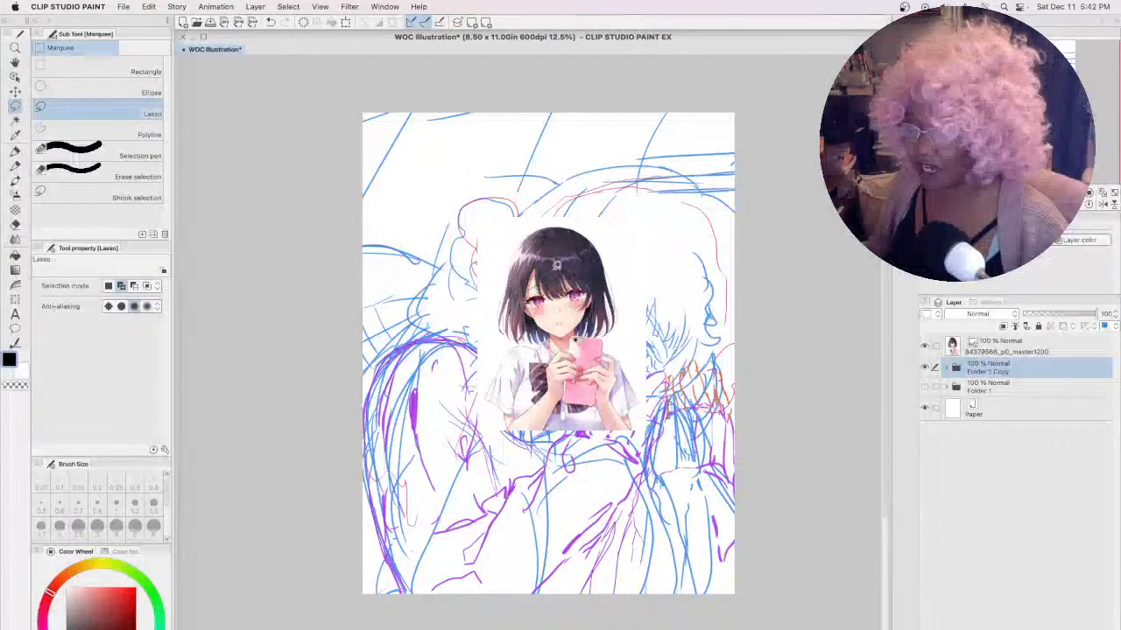
{"action": "left_click", "coordinate": [923, 348]}
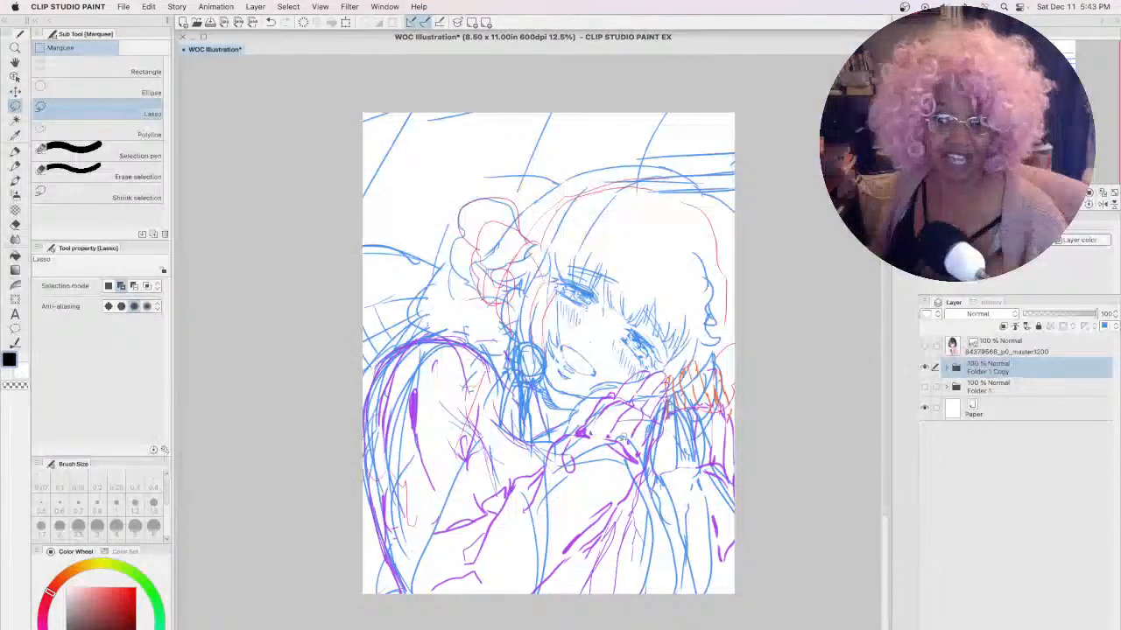
- Add a new raster layer directly above the Folder 1 Copy folder
{"action": "scroll", "coordinate": [615, 383], "scroll_direction": "up", "scroll_amount": 3}
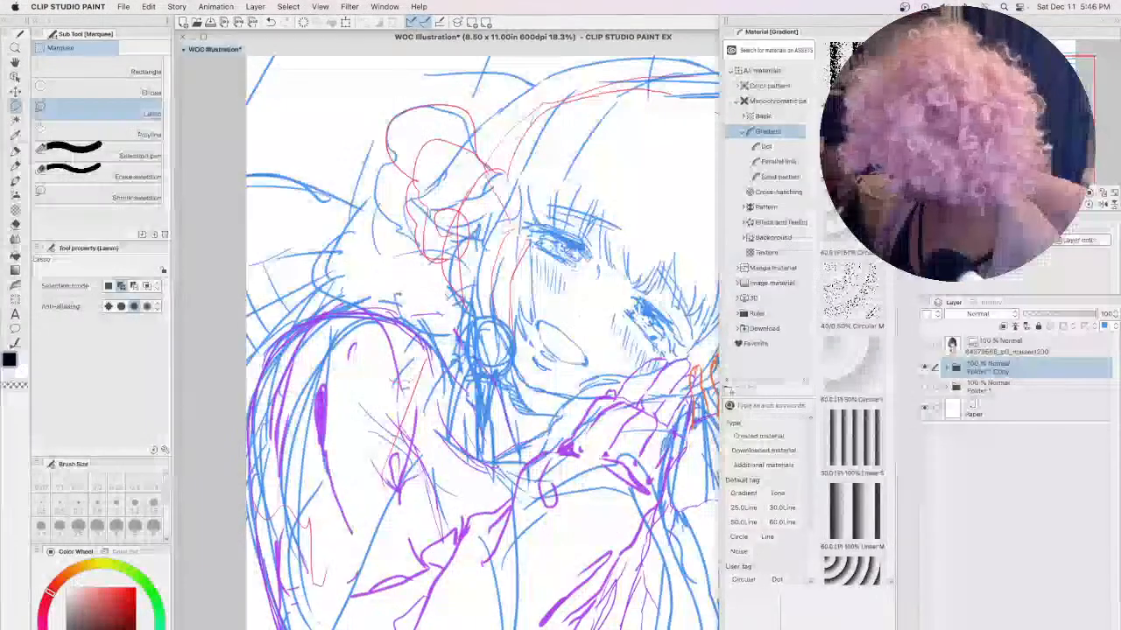
{"action": "key", "text": "super+shift+n"}
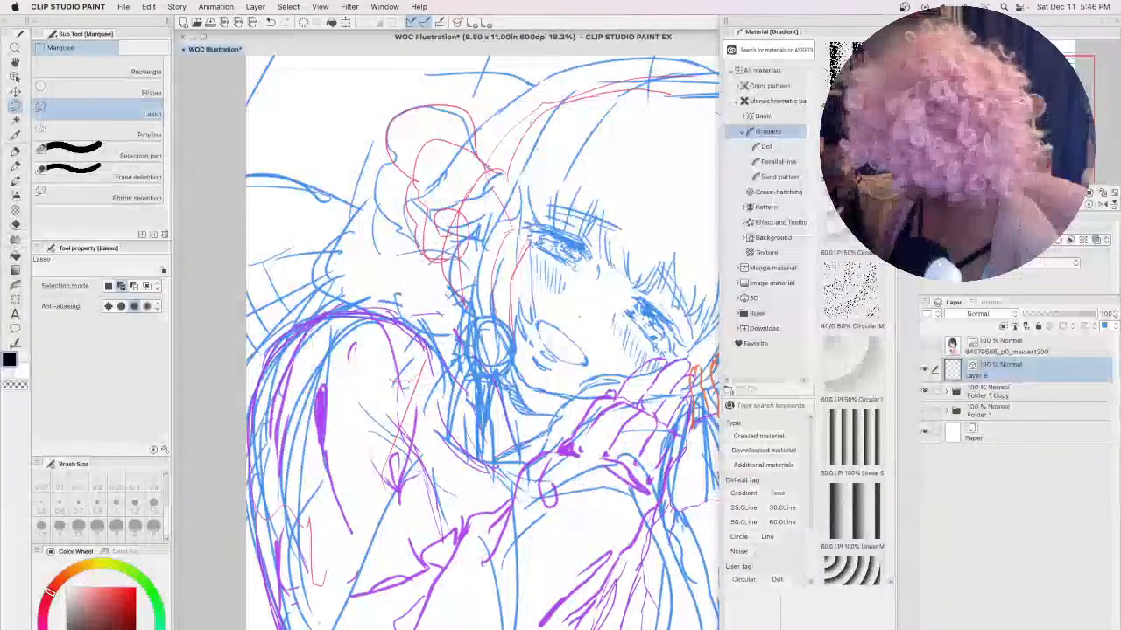
- Add a second raster layer above the new empty layer and turn on its blue layer color effect
{"action": "key", "text": "super+shift+n"}
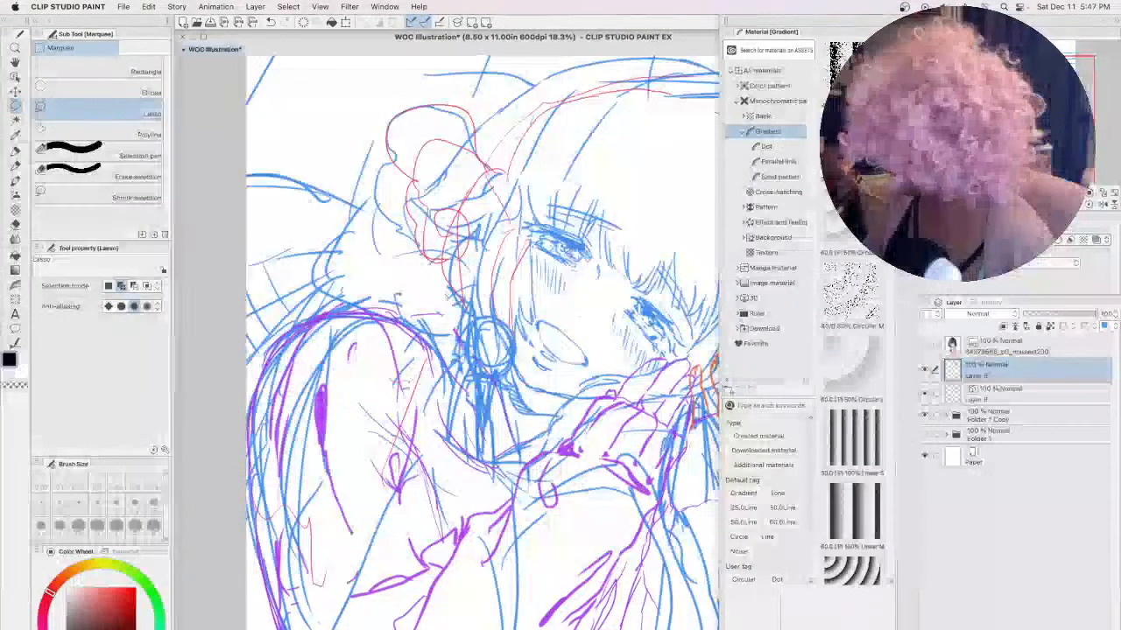
{"action": "left_click", "coordinate": [1094, 240]}
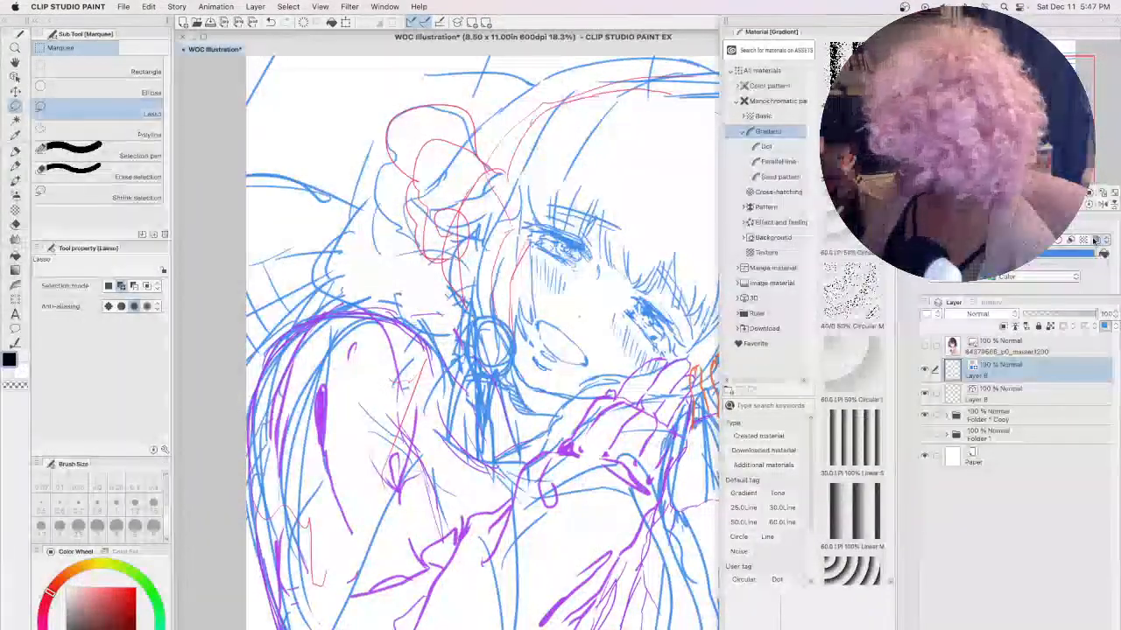
- Collapse the material library's category tree, expand the 3D category, and open its Pose materials
{"action": "left_click", "coordinate": [733, 70]}
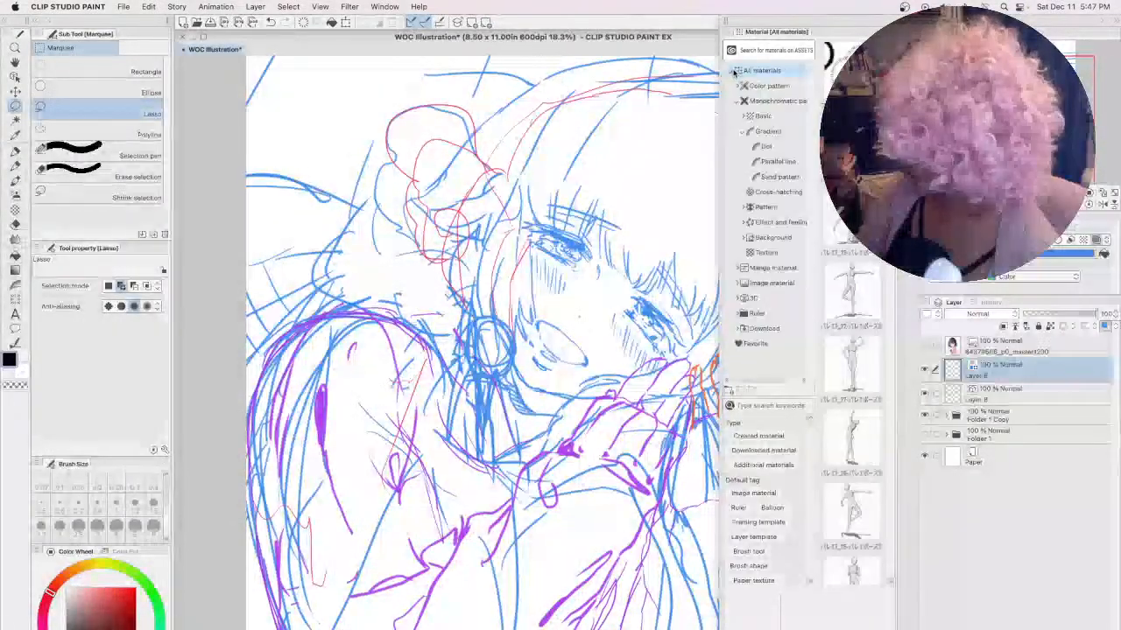
{"action": "left_click", "coordinate": [733, 70]}
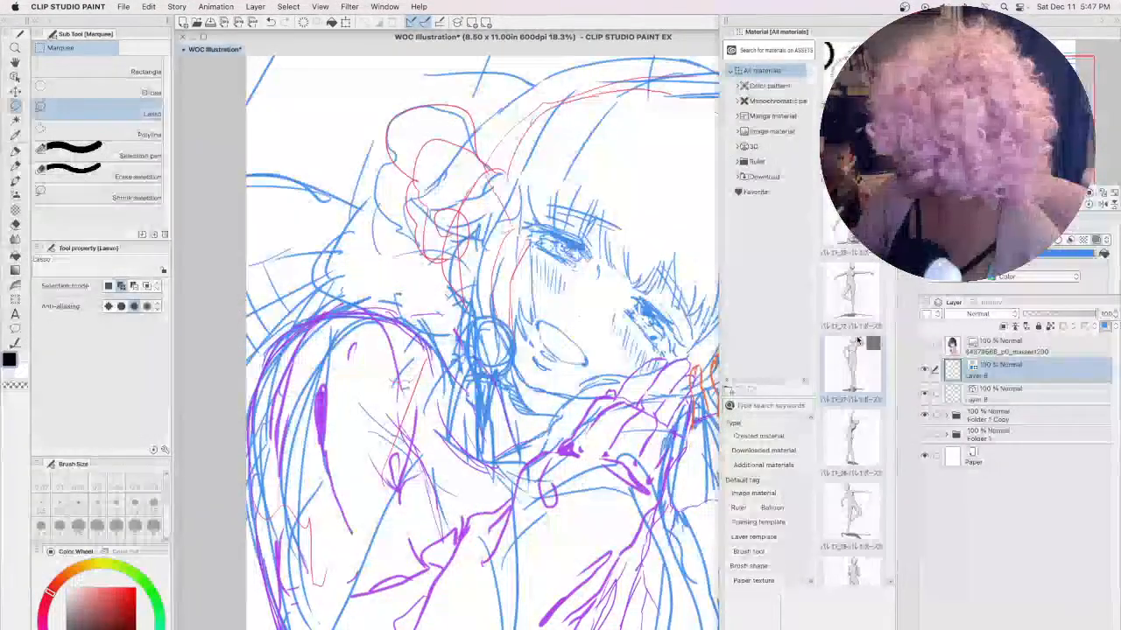
{"action": "left_click", "coordinate": [737, 147]}
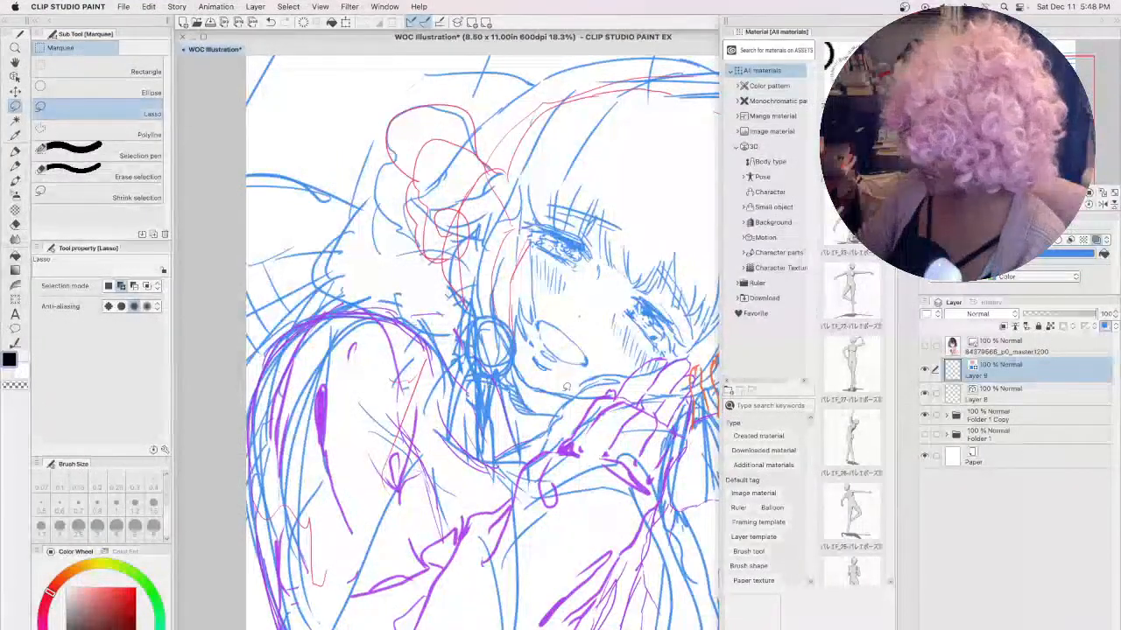
{"action": "scroll", "coordinate": [580, 361], "scroll_direction": "down", "scroll_amount": 5}
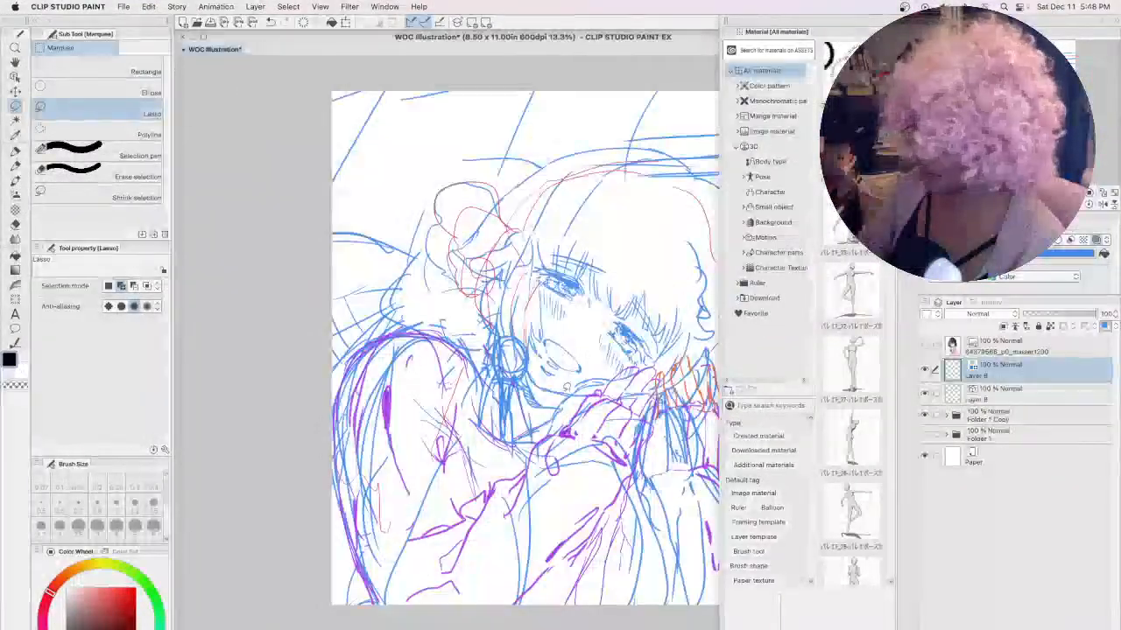
{"action": "left_click_drag", "start_coordinate": [609, 299], "coordinate": [489, 290]}
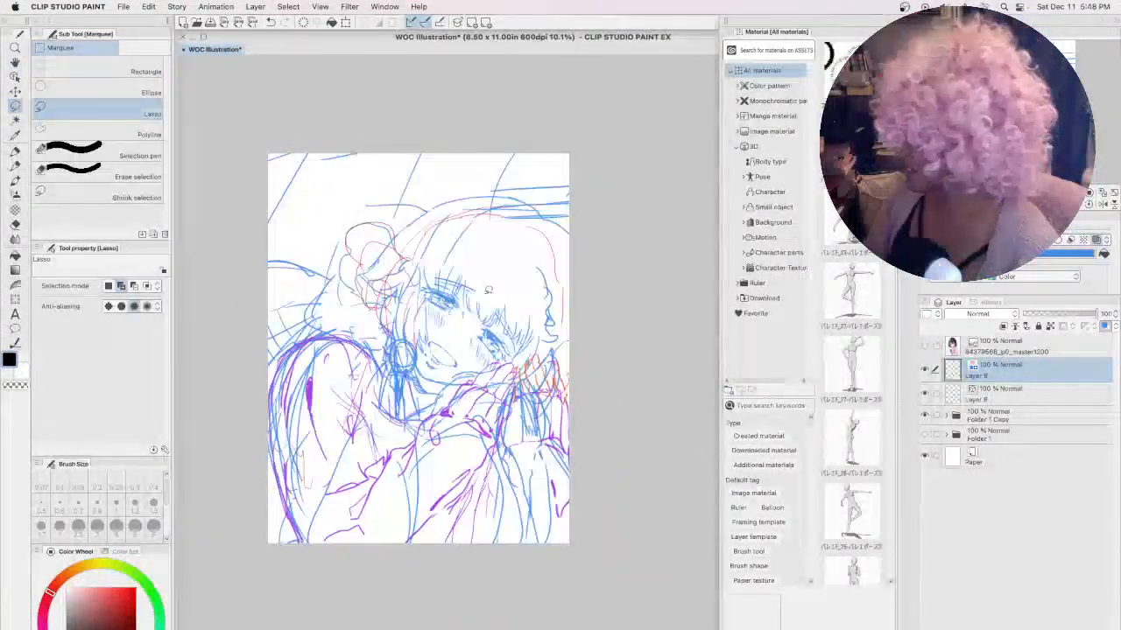
{"action": "left_click", "coordinate": [760, 175]}
{"action": "left_click", "coordinate": [742, 177]}
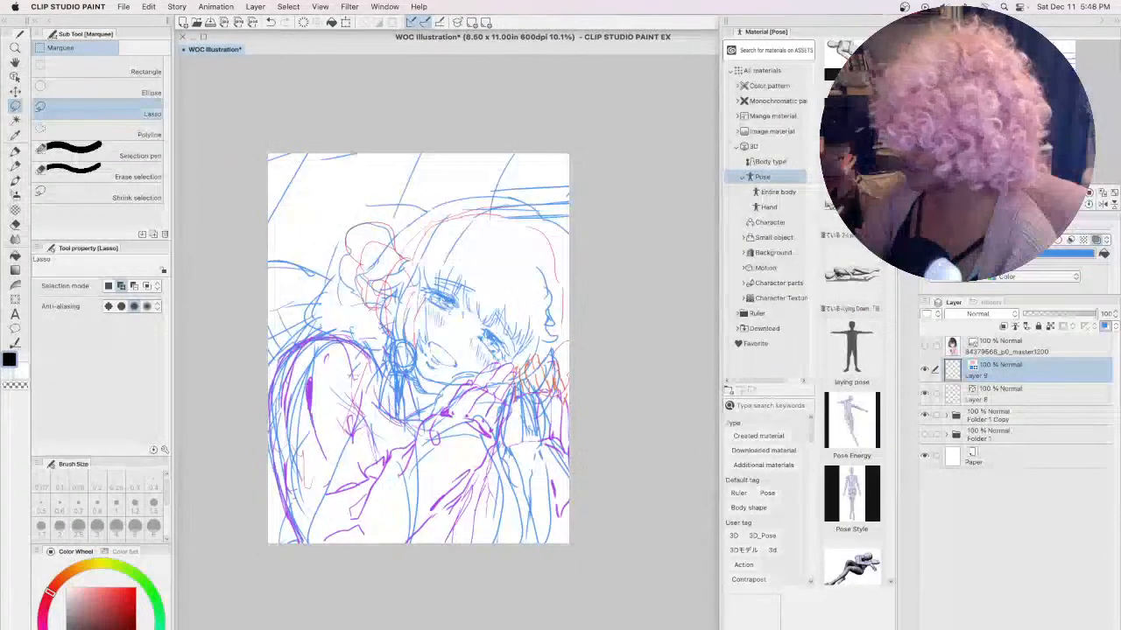
- Browse the 3D pose materials and place the standing figure pose 立ち絵不安 over the sketch
{"action": "scroll", "coordinate": [851, 438], "scroll_direction": "down", "scroll_amount": 10}
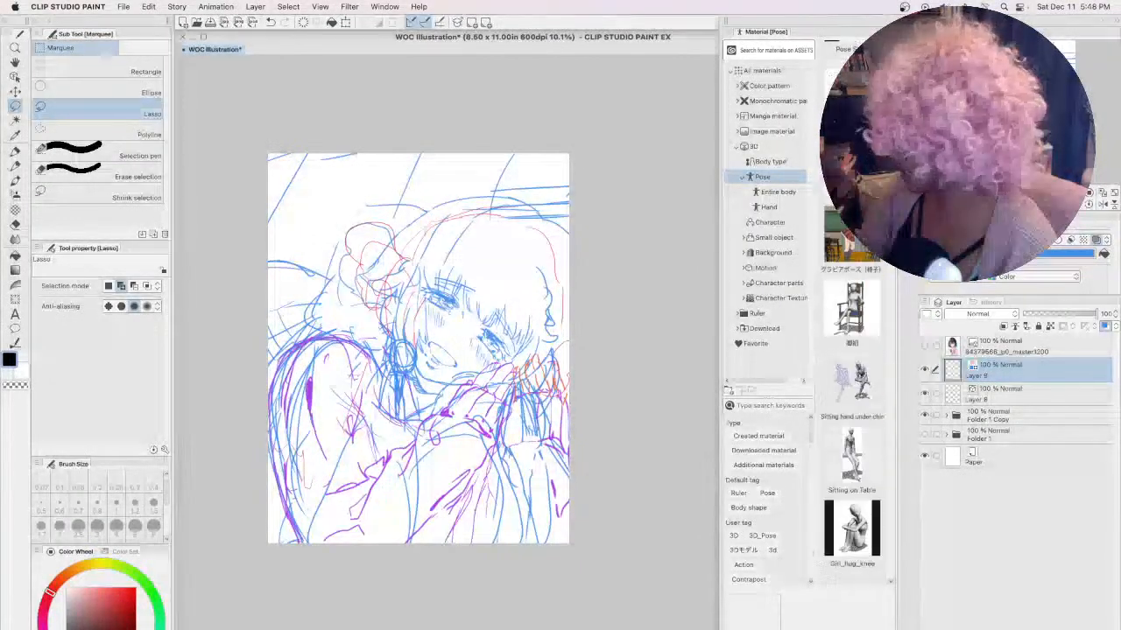
{"action": "scroll", "coordinate": [851, 438], "scroll_direction": "down", "scroll_amount": 10}
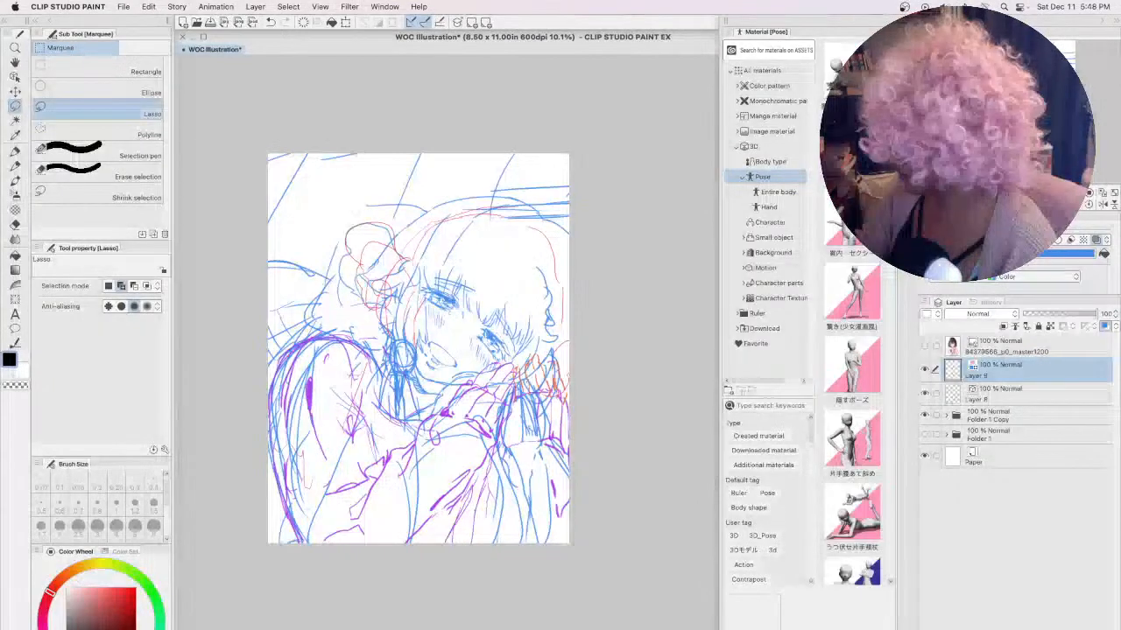
{"action": "scroll", "coordinate": [851, 438], "scroll_direction": "down", "scroll_amount": 8}
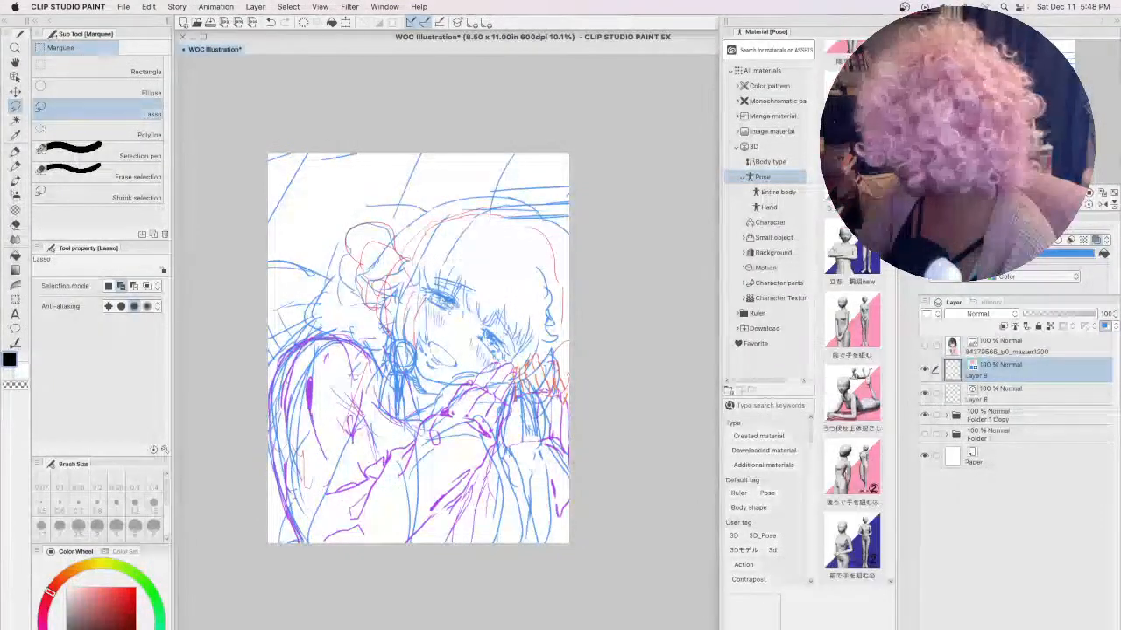
{"action": "scroll", "coordinate": [851, 434], "scroll_direction": "down", "scroll_amount": 8}
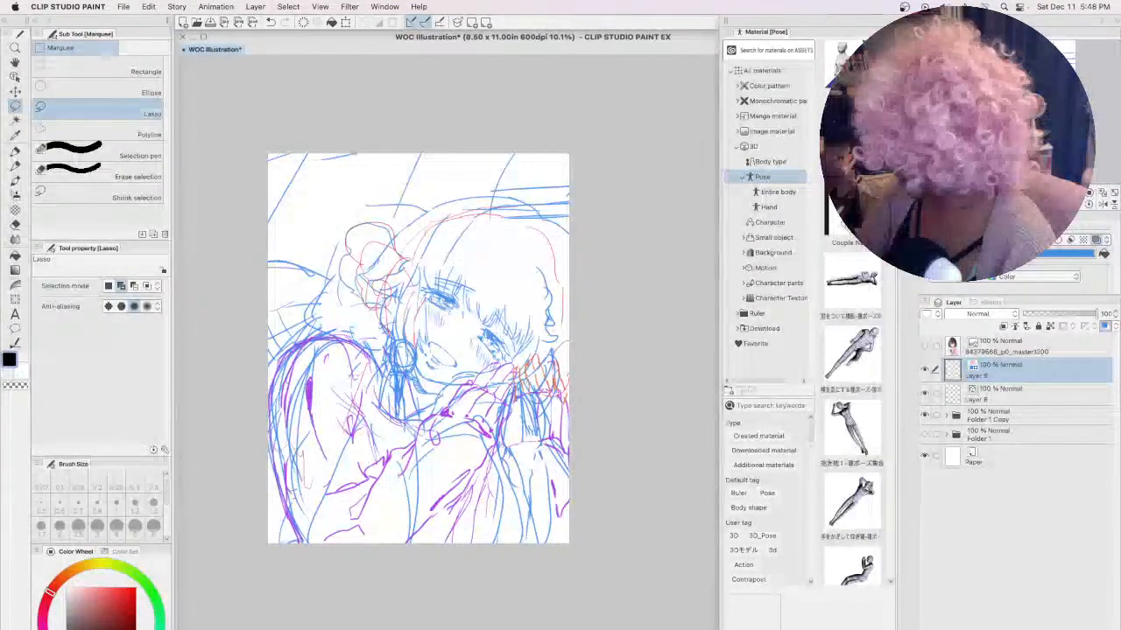
{"action": "scroll", "coordinate": [851, 434], "scroll_direction": "up", "scroll_amount": 3}
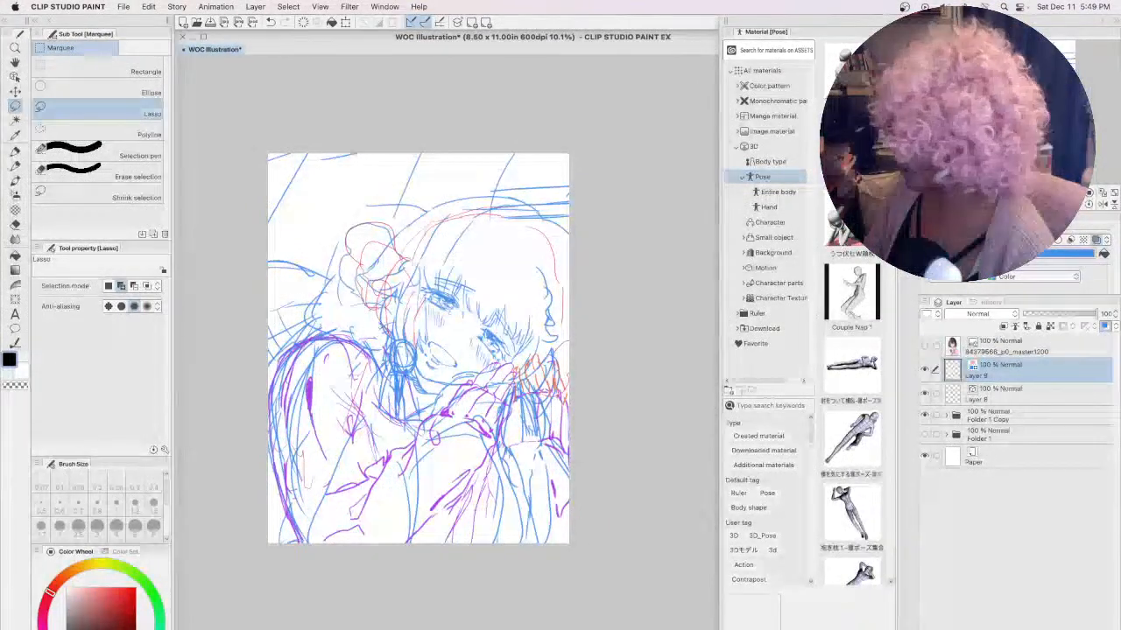
{"action": "scroll", "coordinate": [853, 394], "scroll_direction": "down", "scroll_amount": 5}
{"action": "scroll", "coordinate": [853, 394], "scroll_direction": "down", "scroll_amount": 5}
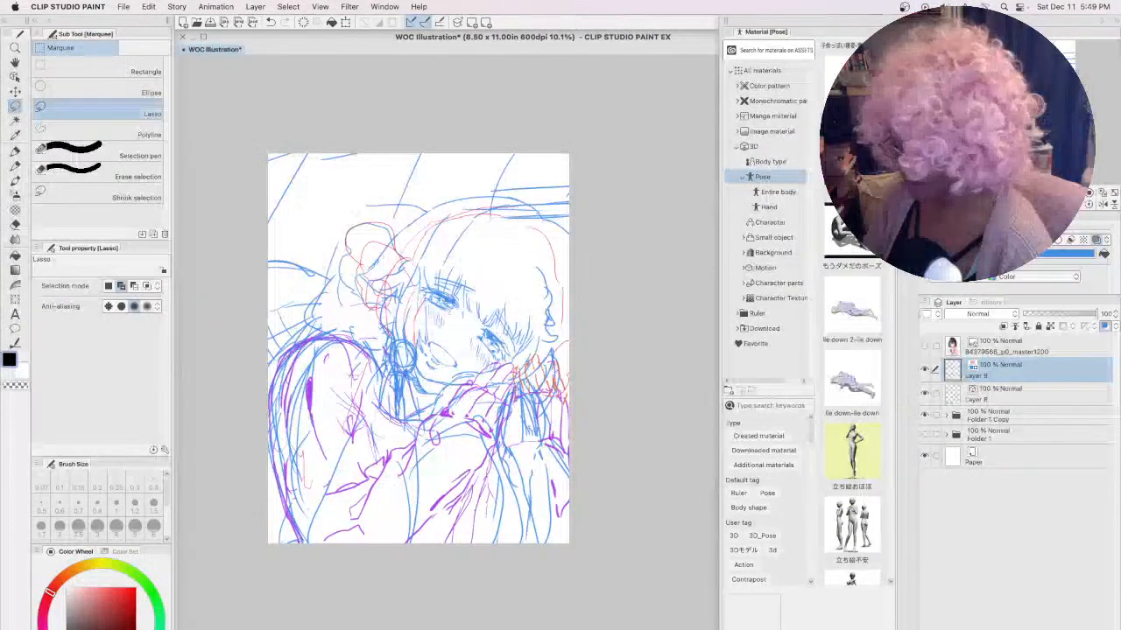
{"action": "scroll", "coordinate": [832, 203], "scroll_direction": "up", "scroll_amount": 1}
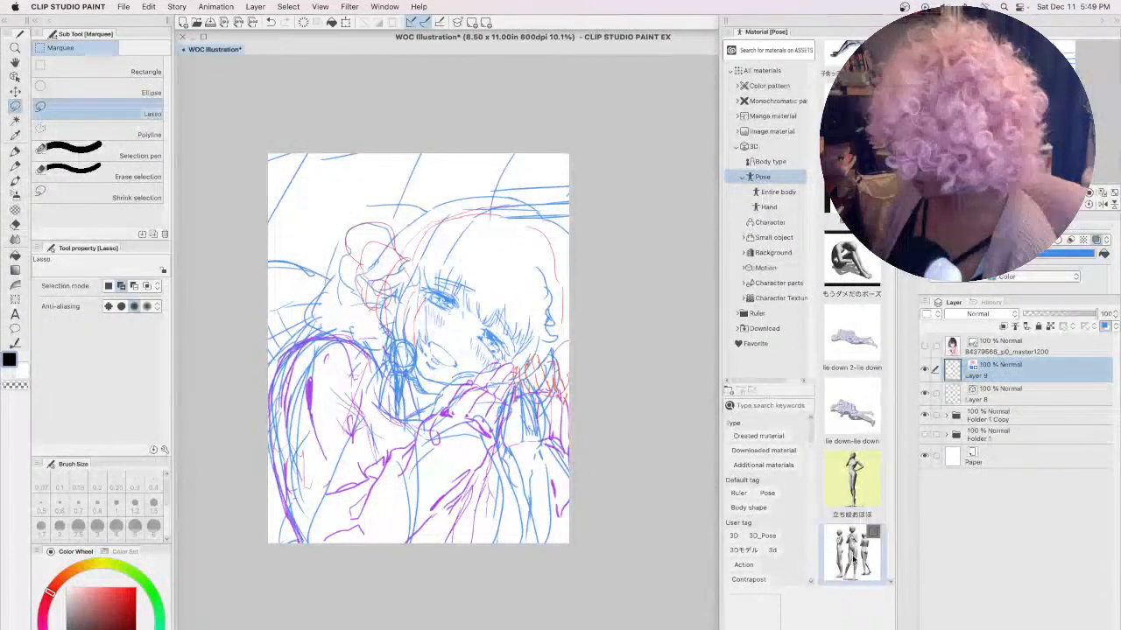
{"action": "left_click_drag", "start_coordinate": [854, 565], "coordinate": [468, 350]}
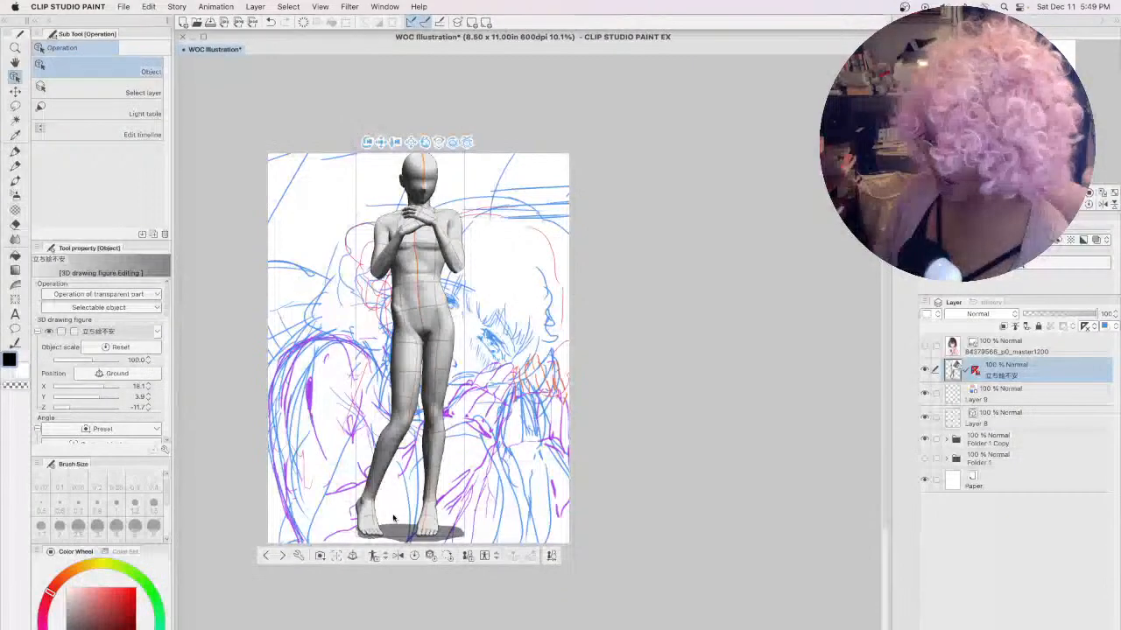
- Reselect the standing 3D figure on the canvas with the Object tool
{"action": "left_click", "coordinate": [453, 377]}
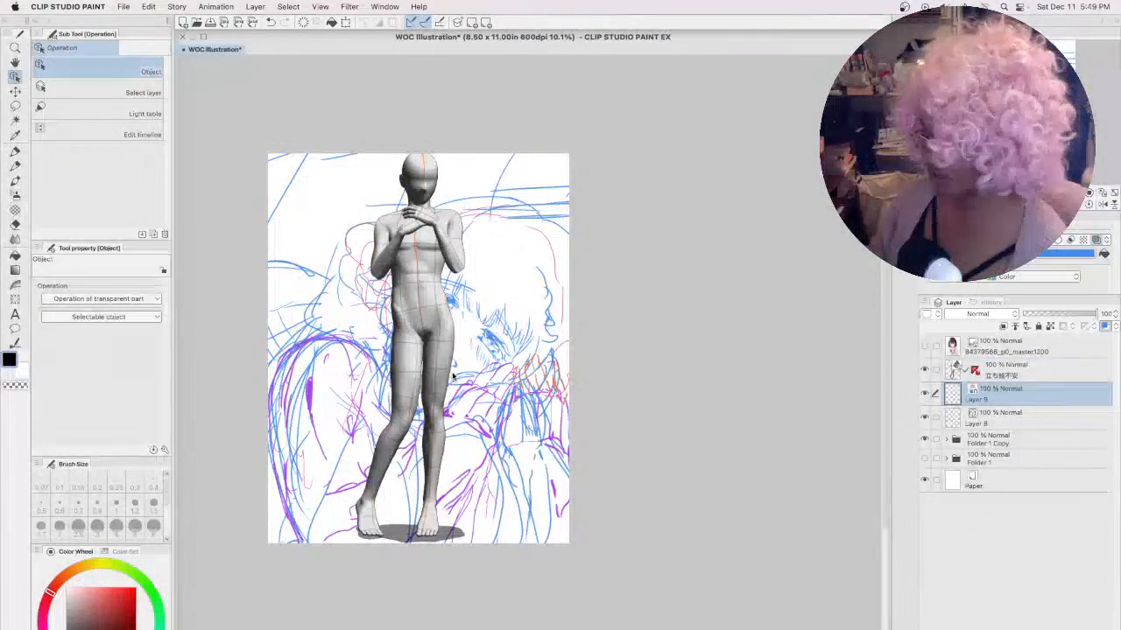
{"action": "scroll", "coordinate": [452, 376], "scroll_direction": "up", "scroll_amount": 1}
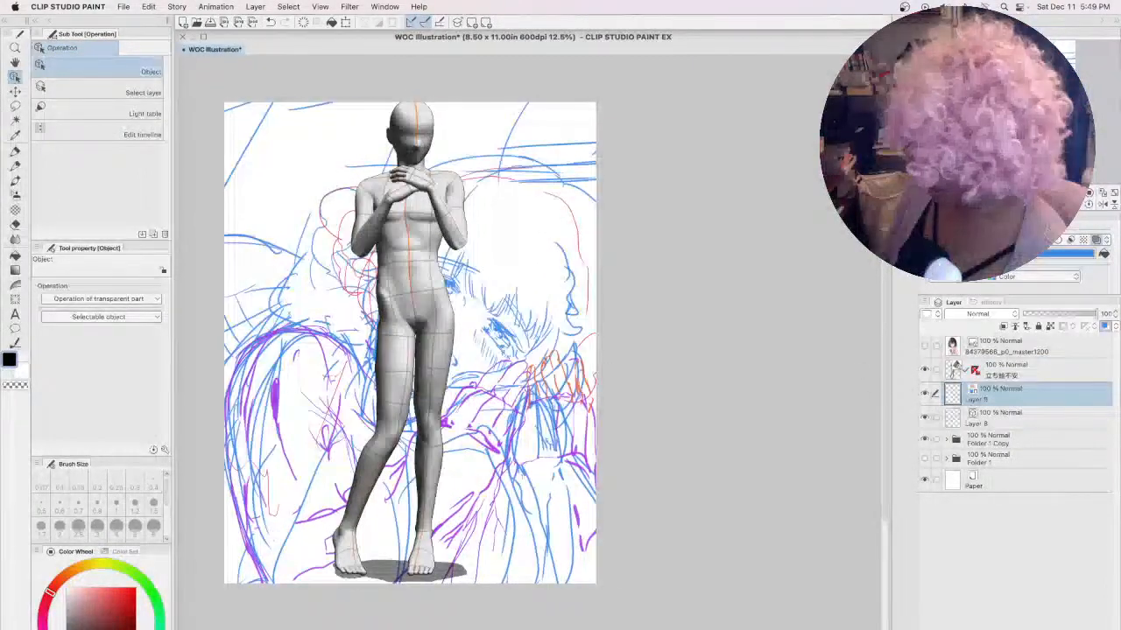
{"action": "scroll", "coordinate": [452, 376], "scroll_direction": "left", "scroll_amount": 3}
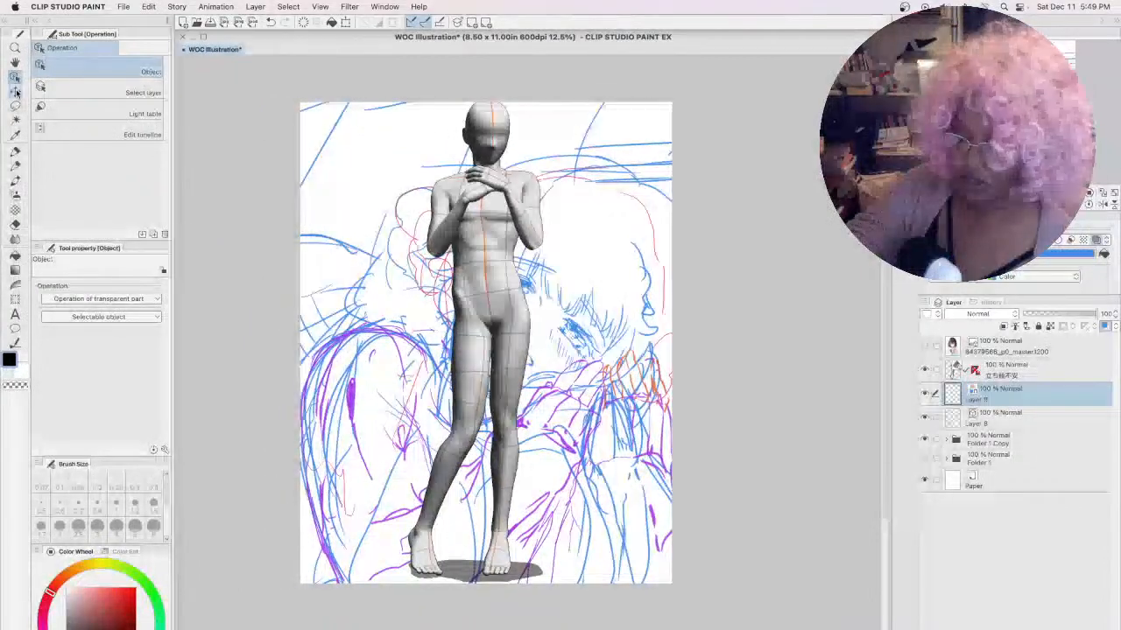
{"action": "left_click", "coordinate": [16, 92]}
{"action": "left_click", "coordinate": [14, 76]}
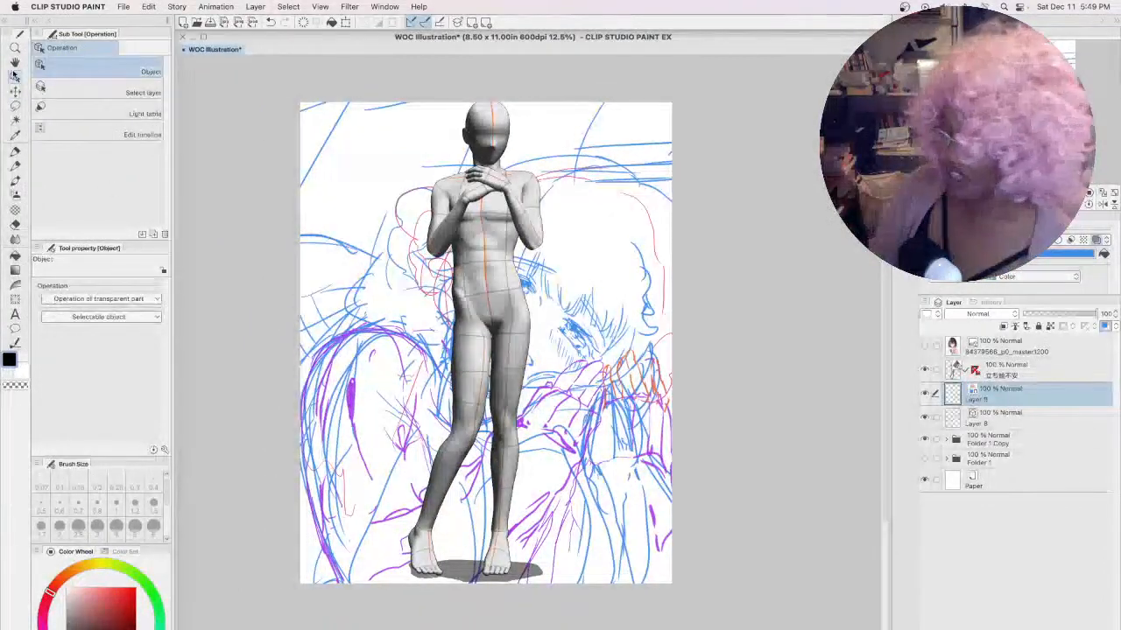
{"action": "left_click", "coordinate": [495, 280]}
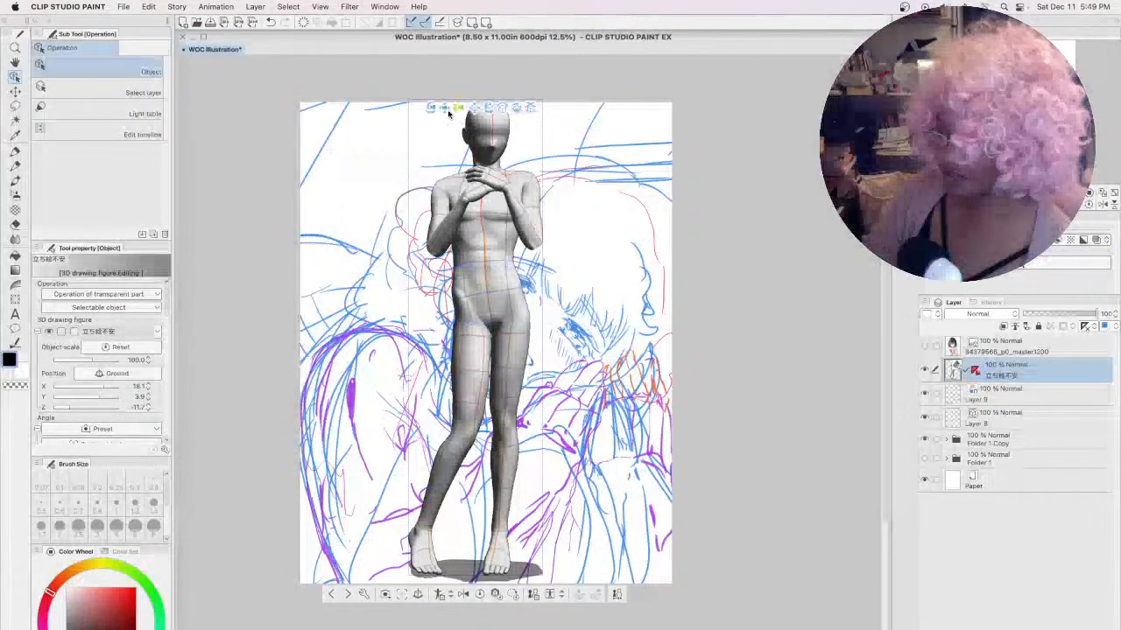
- Pan the 3D camera so the figure sits lower on the page near its center, and undo the last shift
{"action": "left_click_drag", "start_coordinate": [495, 280], "coordinate": [511, 189]}
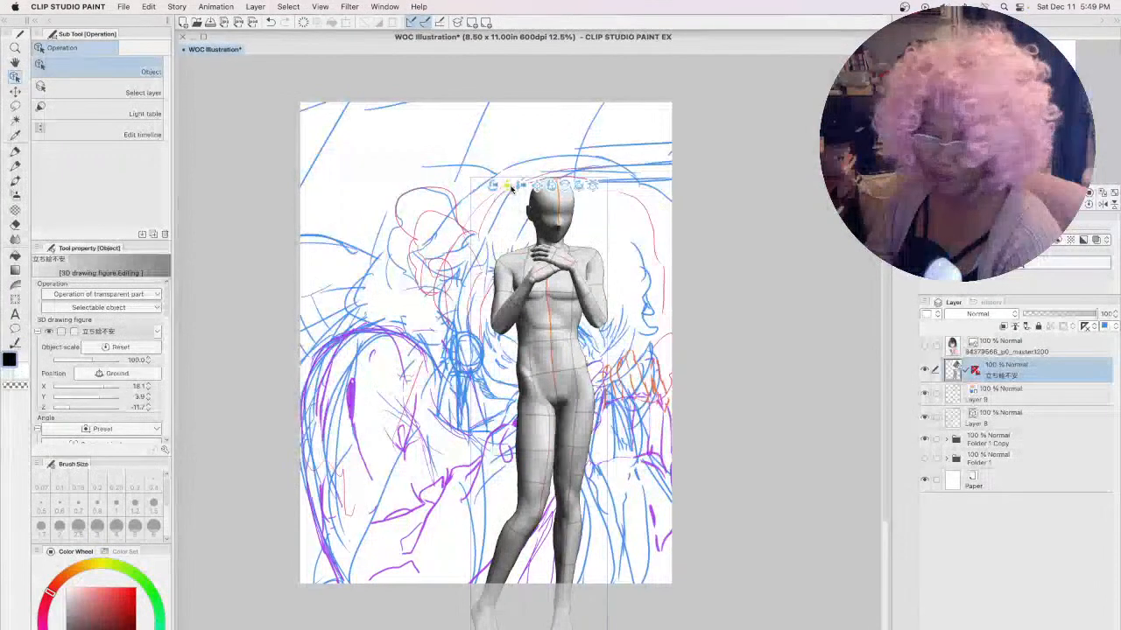
{"action": "left_click_drag", "start_coordinate": [510, 188], "coordinate": [397, 164]}
{"action": "left_click_drag", "start_coordinate": [493, 162], "coordinate": [539, 203]}
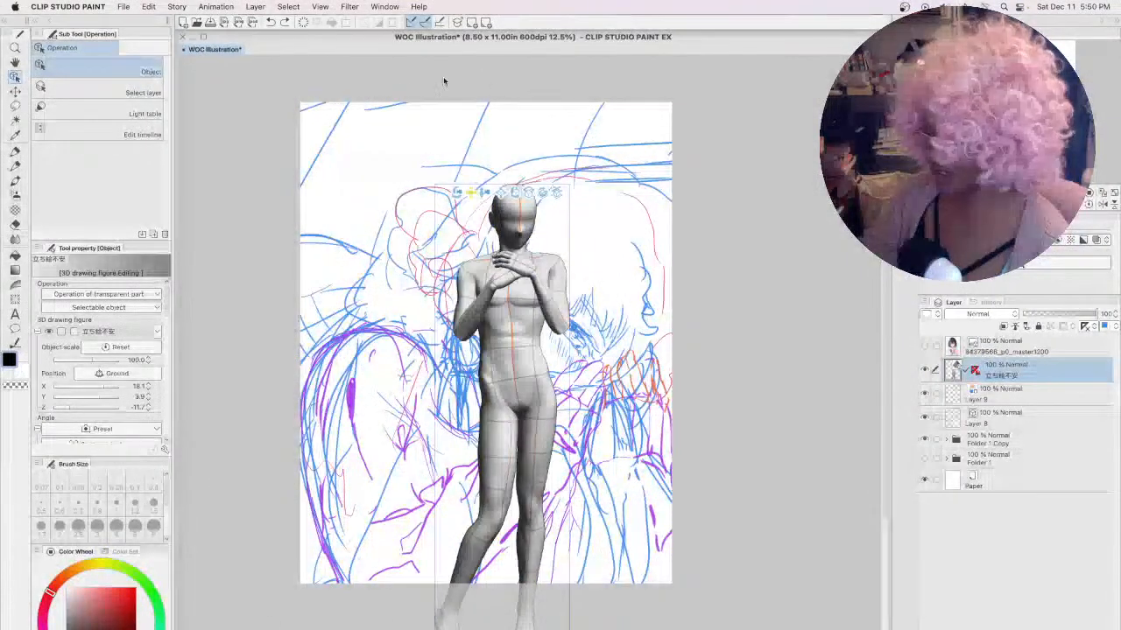
{"action": "mouse_move", "coordinate": [473, 197]}
{"action": "left_mouse_down"}
{"action": "mouse_move", "coordinate": [406, 100]}
{"action": "mouse_move", "coordinate": [489, 325]}
{"action": "mouse_move", "coordinate": [488, 184]}
{"action": "mouse_move", "coordinate": [393, 100]}
{"action": "mouse_move", "coordinate": [479, 133]}
{"action": "mouse_move", "coordinate": [475, 180]}
{"action": "mouse_move", "coordinate": [460, 172]}
{"action": "mouse_move", "coordinate": [487, 188]}
{"action": "left_mouse_up"}
{"action": "left_click_drag", "start_coordinate": [421, 215], "coordinate": [490, 200]}
{"action": "key", "text": "super+z"}
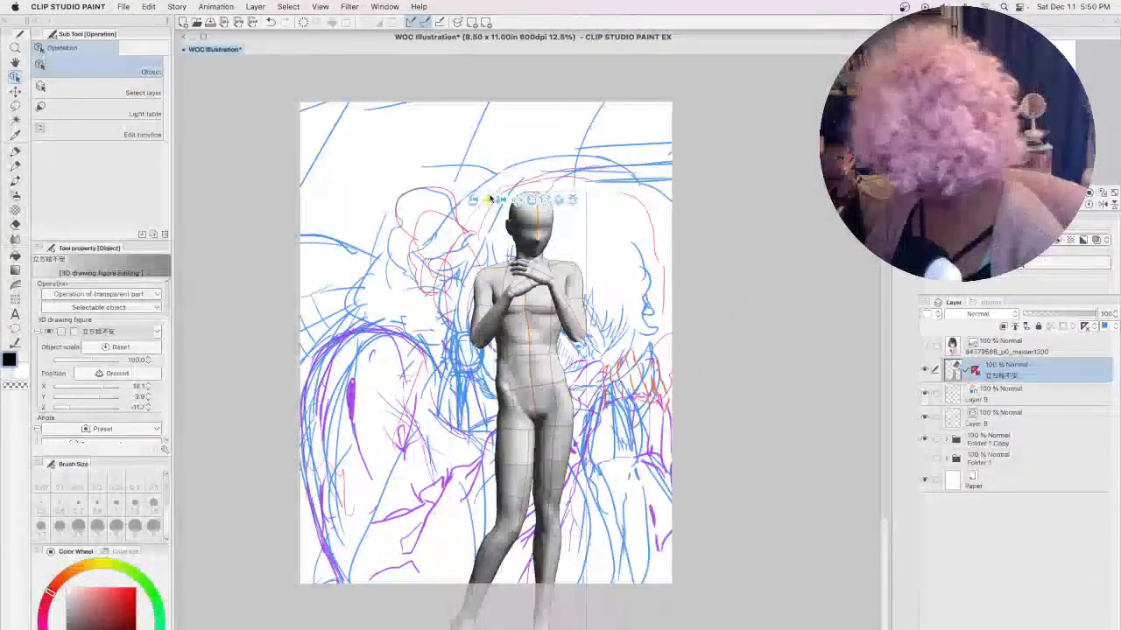
{"action": "key", "text": "super+z"}
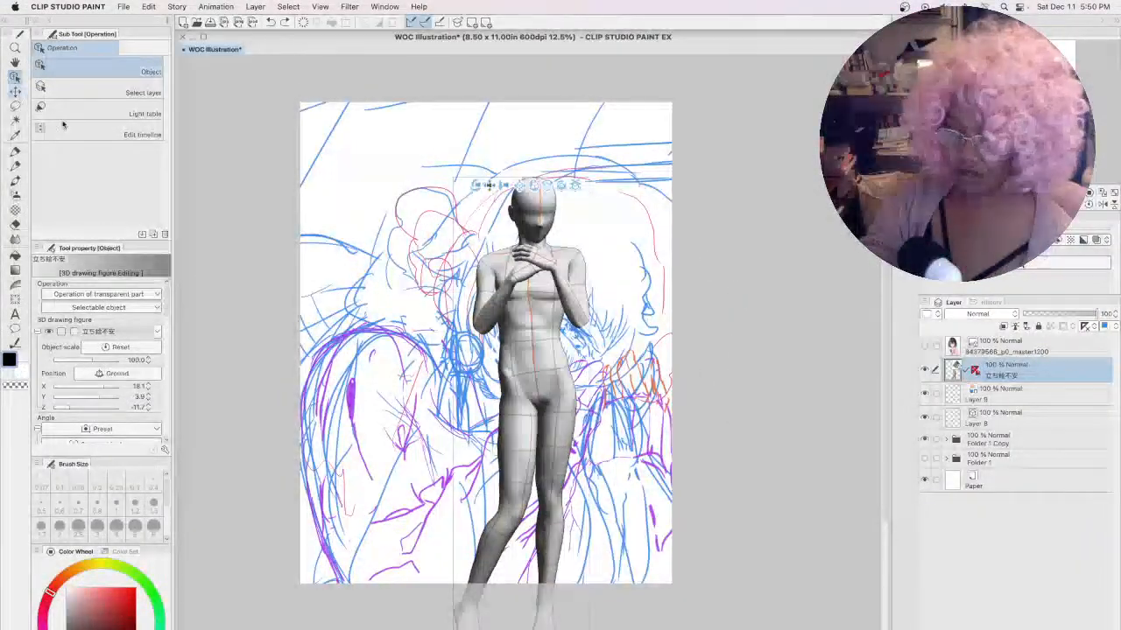
- Move the 3D figure toward the page's left side and bring the camera closer so it is framed from the thighs up
{"action": "left_click", "coordinate": [15, 90]}
{"action": "left_click_drag", "start_coordinate": [541, 232], "coordinate": [391, 241]}
{"action": "left_click", "coordinate": [14, 77]}
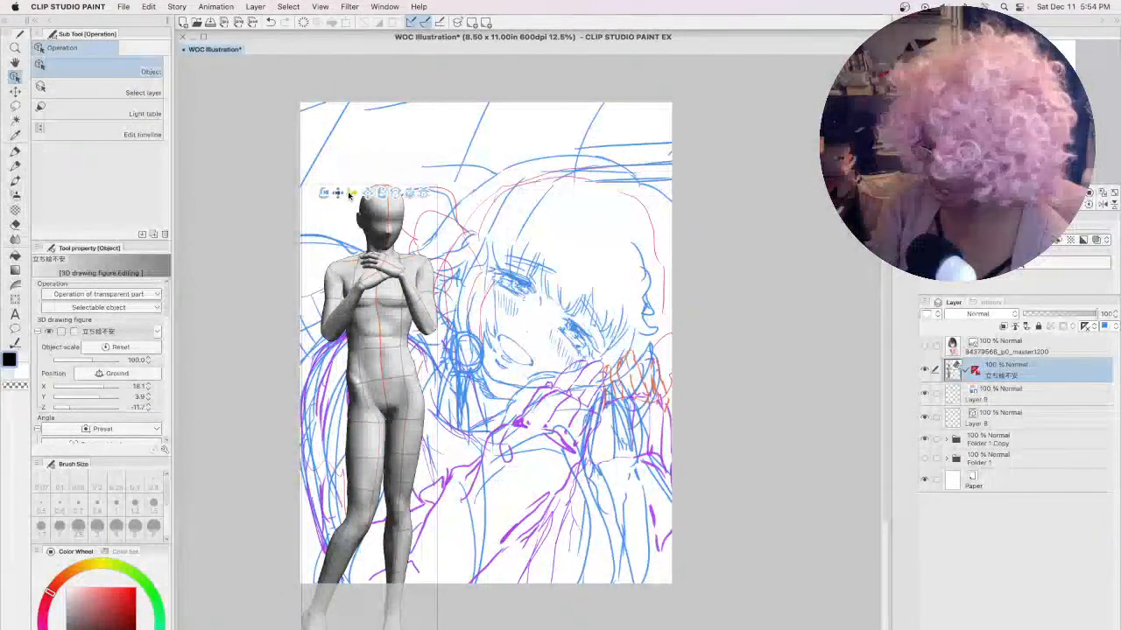
{"action": "left_click_drag", "start_coordinate": [349, 194], "coordinate": [357, 263]}
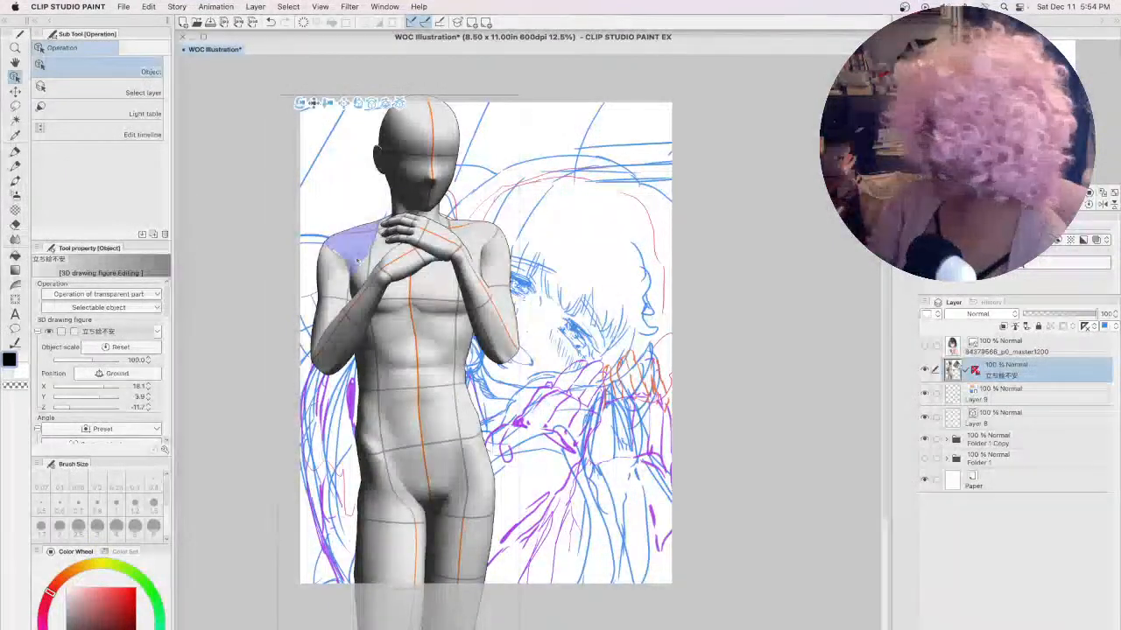
{"action": "left_click_drag", "start_coordinate": [341, 162], "coordinate": [335, 155]}
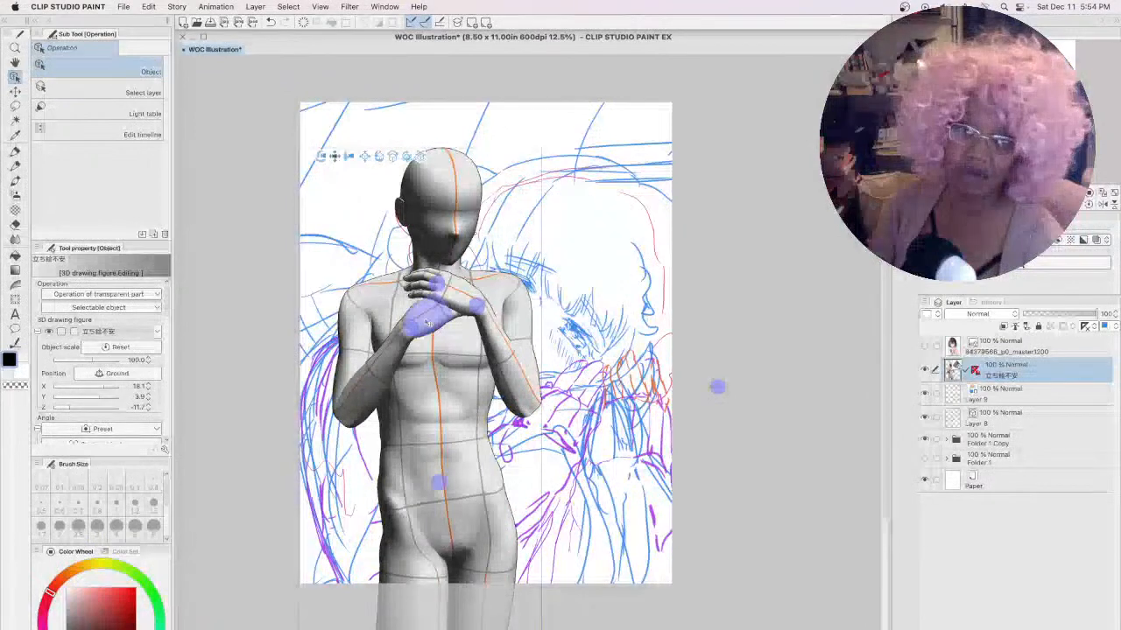
- Select the figure's right wrist and adjust the clasped hands slightly with its control point
{"action": "left_click", "coordinate": [409, 326]}
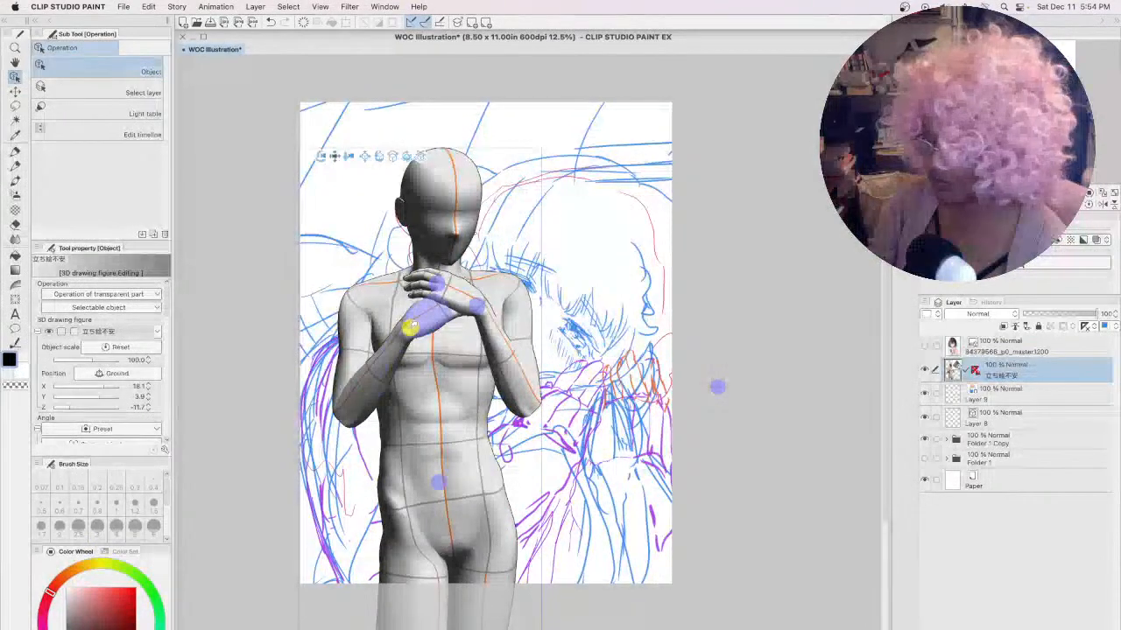
{"action": "left_click", "coordinate": [410, 327]}
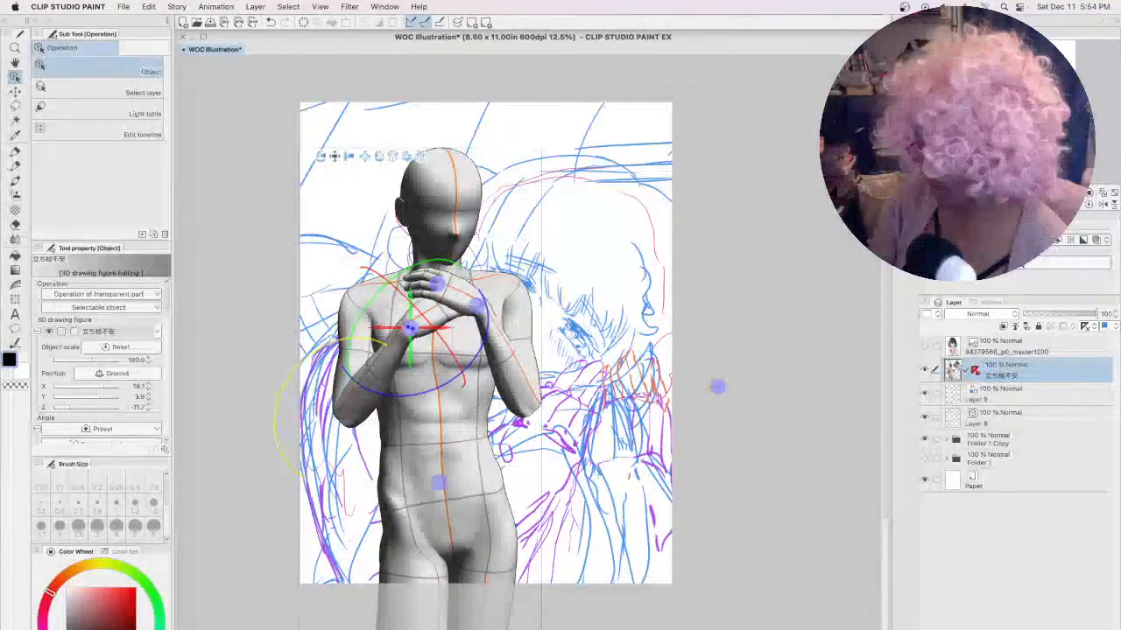
{"action": "left_click_drag", "start_coordinate": [409, 327], "coordinate": [404, 325]}
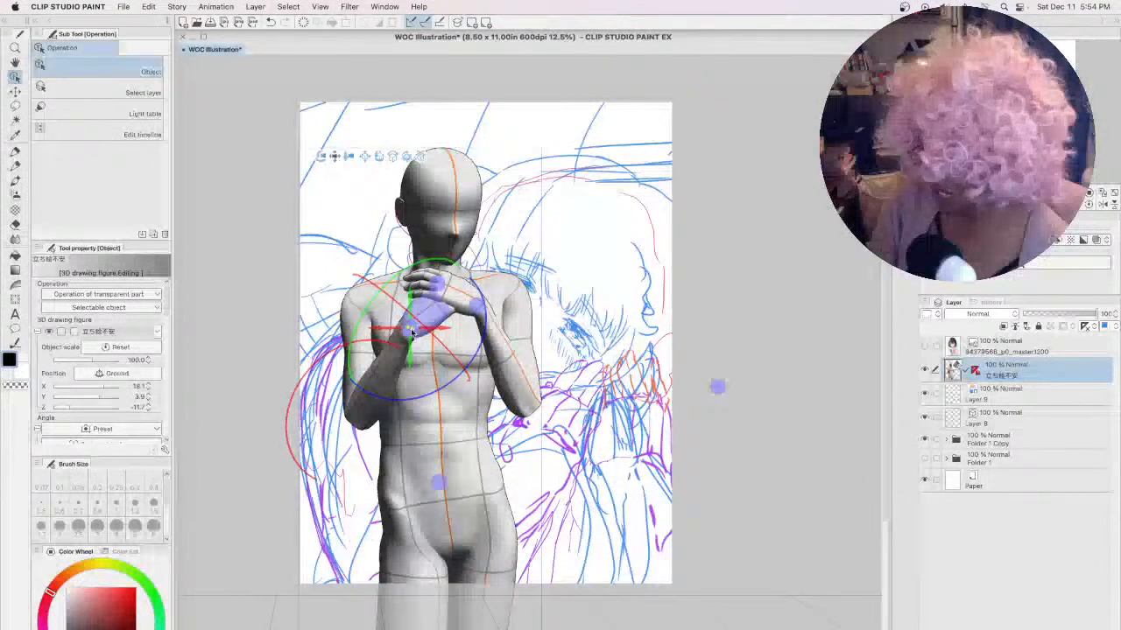
{"action": "left_click_drag", "start_coordinate": [409, 326], "coordinate": [341, 339]}
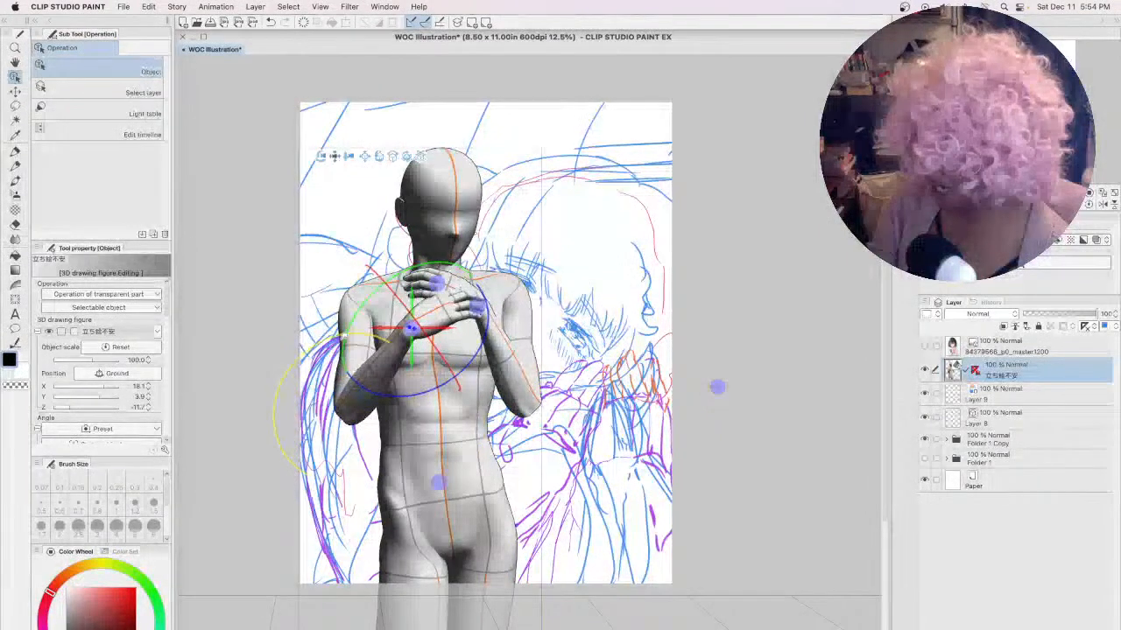
{"action": "left_click", "coordinate": [366, 319]}
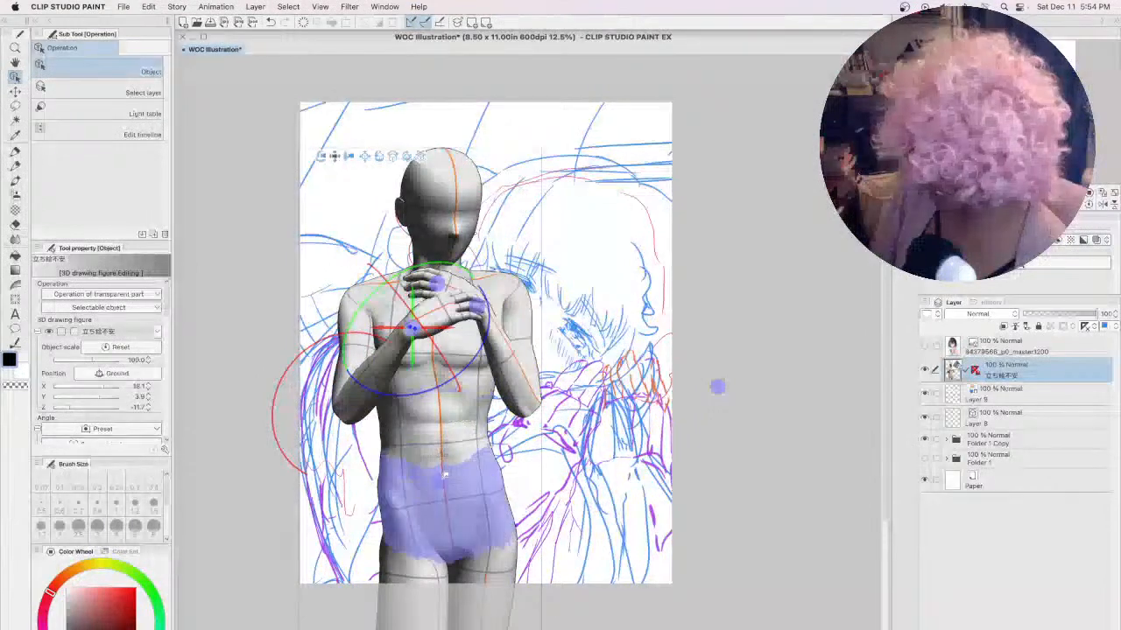
- Twist the figure's hips slightly and rotate its right shoulder so the right forearm crosses the chest
{"action": "left_click", "coordinate": [456, 491]}
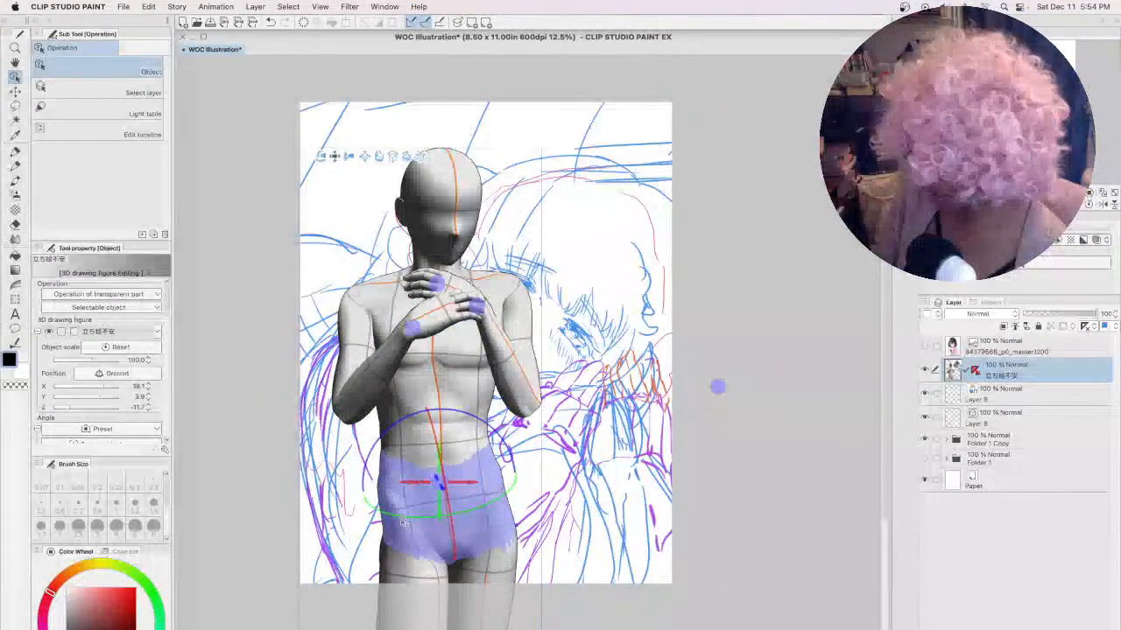
{"action": "left_click_drag", "start_coordinate": [397, 517], "coordinate": [410, 504]}
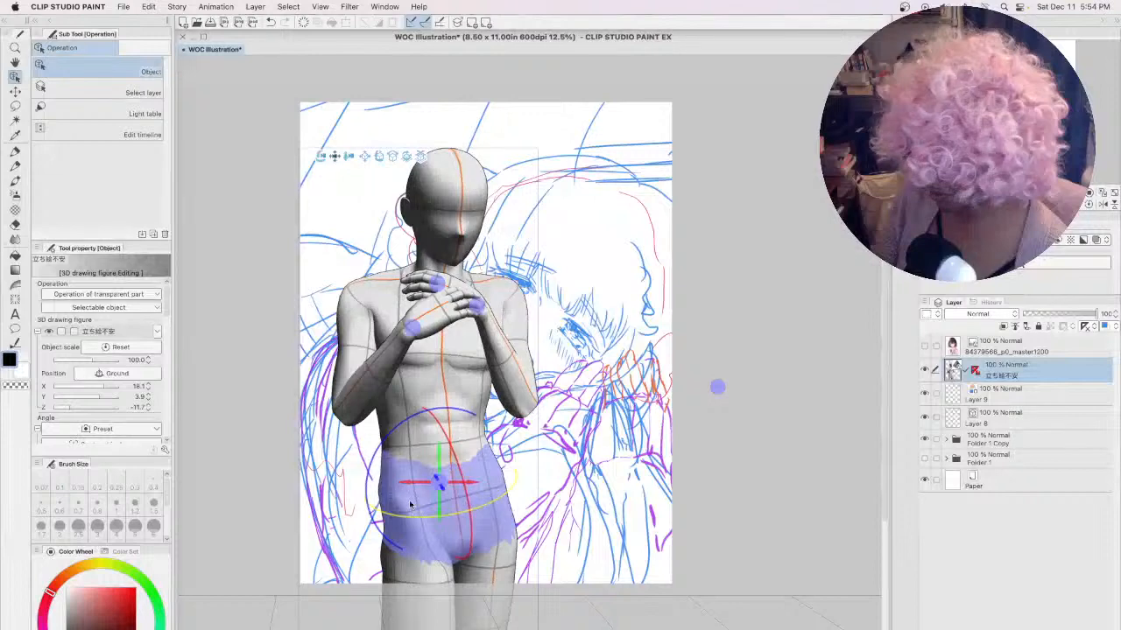
{"action": "left_click", "coordinate": [386, 293]}
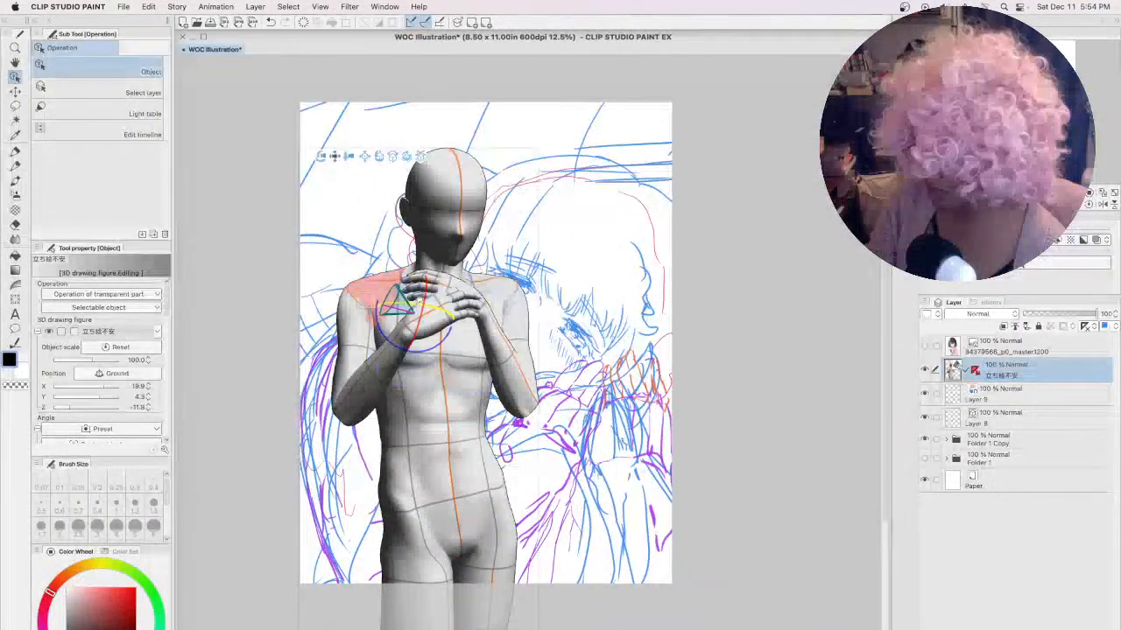
{"action": "left_click_drag", "start_coordinate": [421, 304], "coordinate": [490, 307]}
{"action": "left_click_drag", "start_coordinate": [385, 320], "coordinate": [388, 348]}
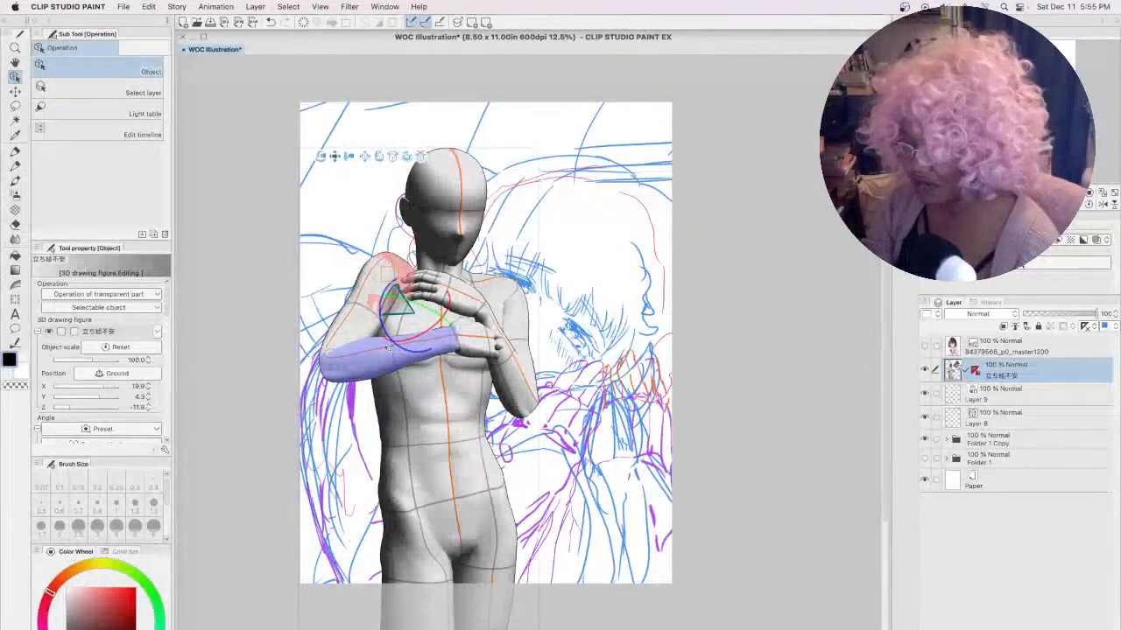
{"action": "left_click_drag", "start_coordinate": [388, 349], "coordinate": [435, 304]}
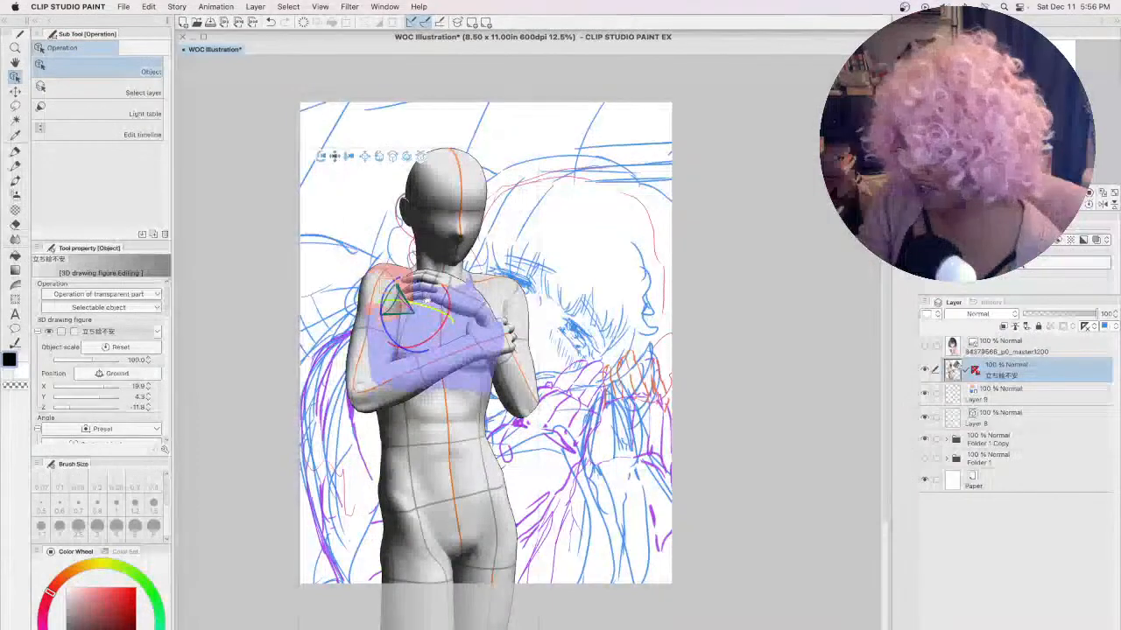
- Fine-tune the rotation of the figure's right shoulder so the elbow hangs closer to the torso
{"action": "left_click", "coordinate": [372, 283]}
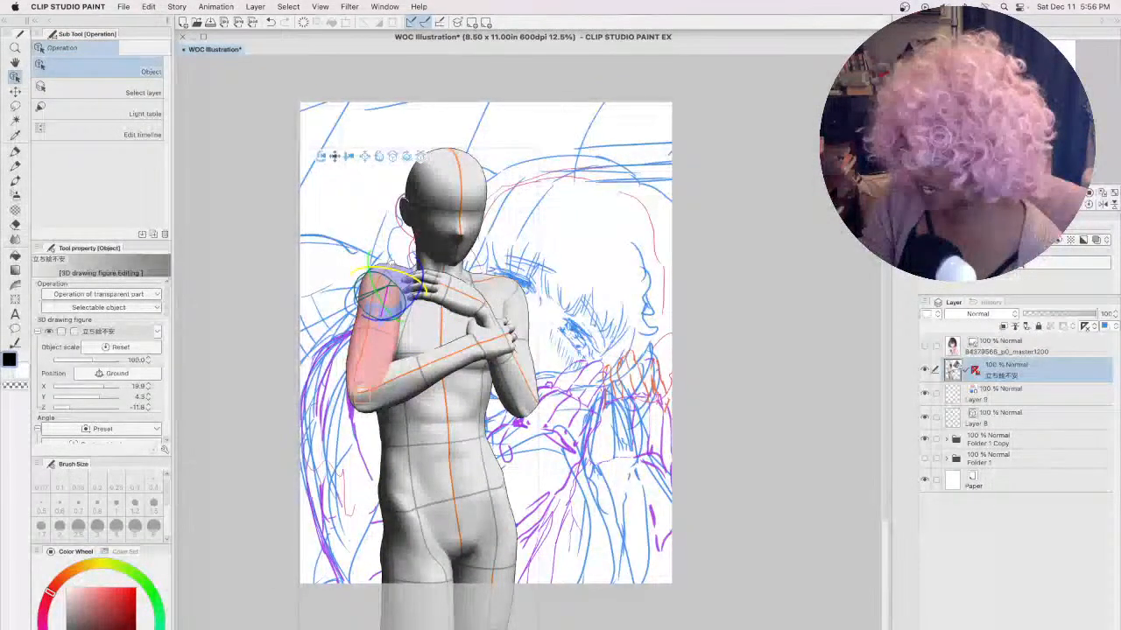
{"action": "left_click", "coordinate": [425, 313]}
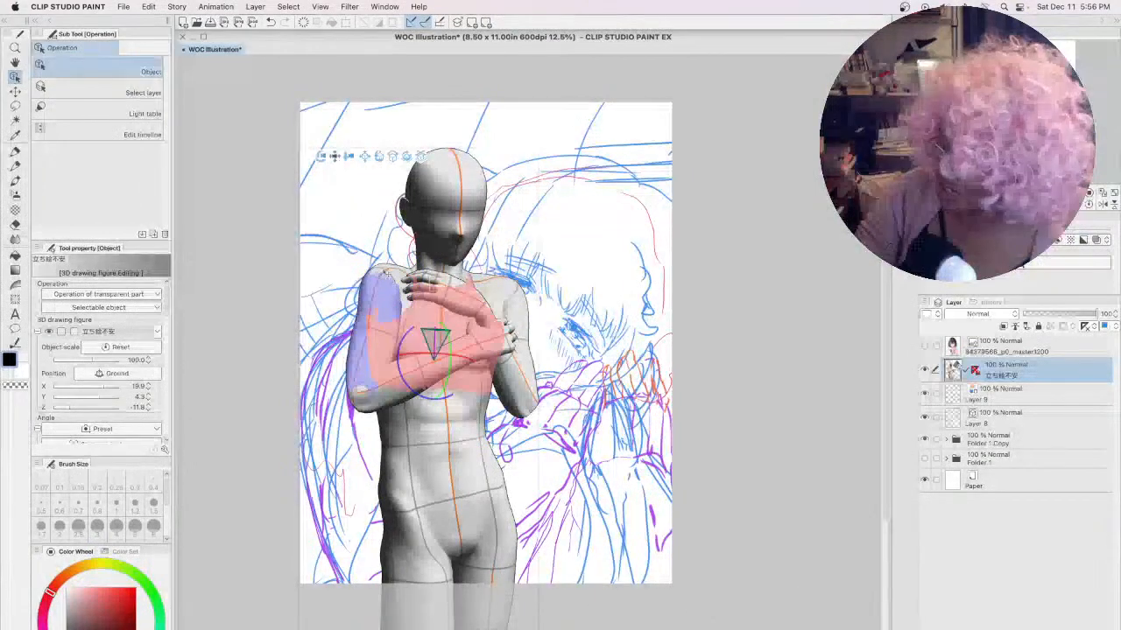
{"action": "left_click", "coordinate": [396, 294]}
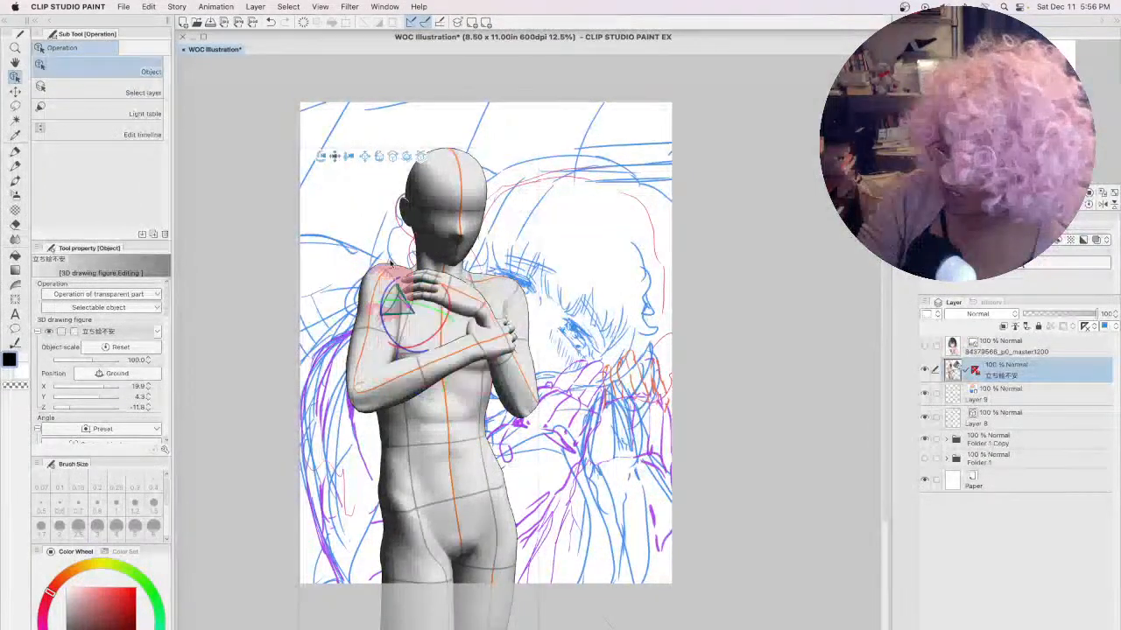
{"action": "mouse_move", "coordinate": [382, 308]}
{"action": "left_mouse_down"}
{"action": "mouse_move", "coordinate": [373, 304]}
{"action": "mouse_move", "coordinate": [386, 306]}
{"action": "left_mouse_up"}
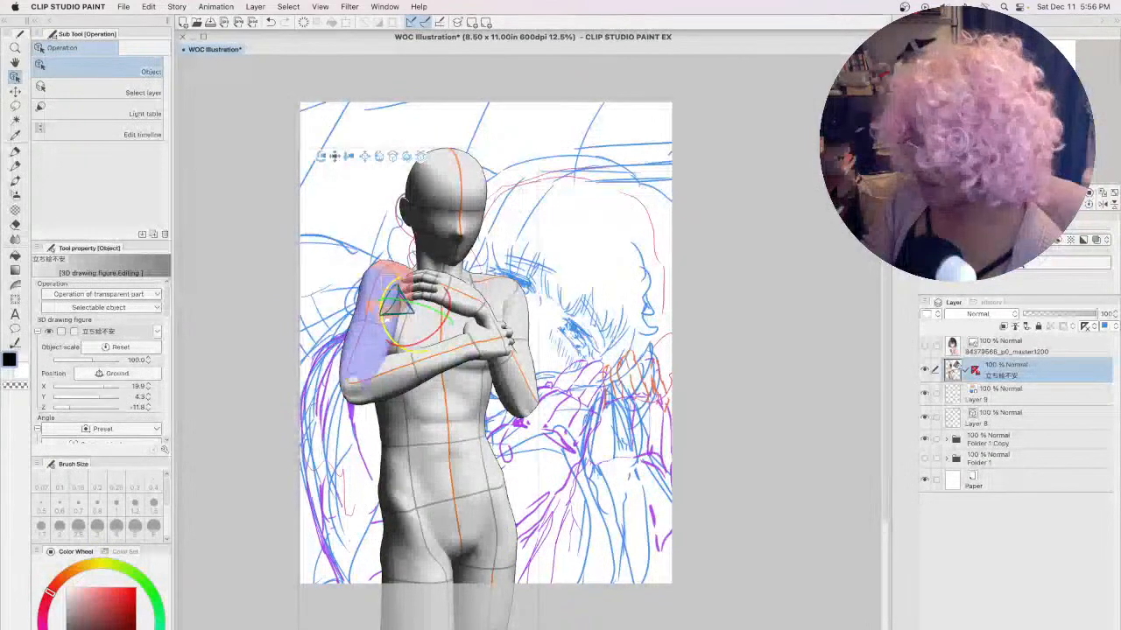
{"action": "left_click_drag", "start_coordinate": [385, 321], "coordinate": [385, 323]}
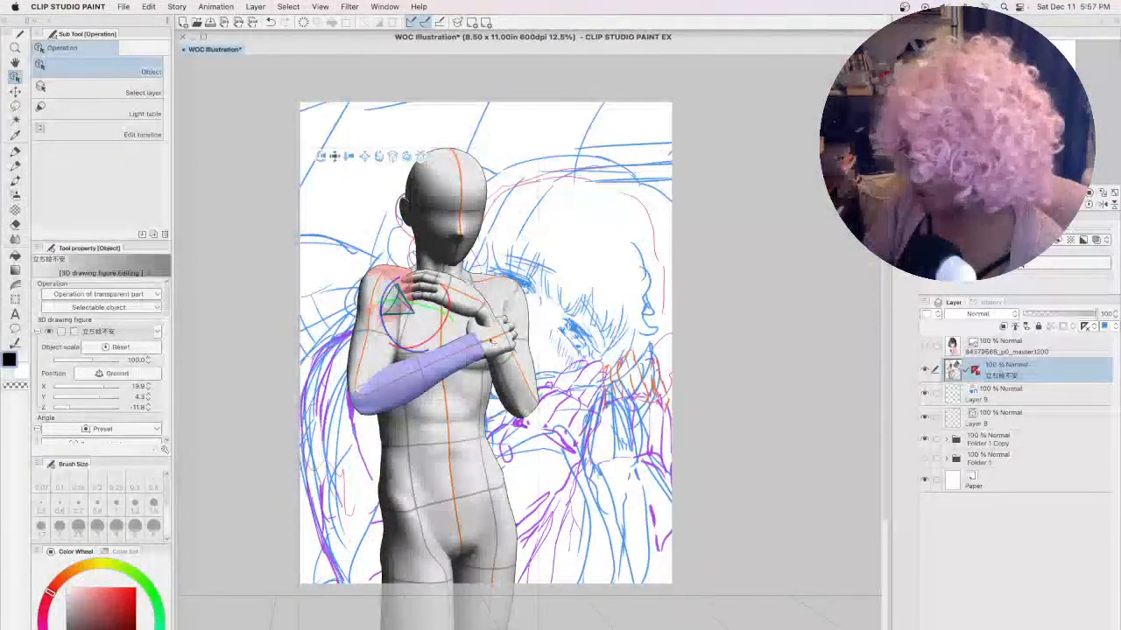
- Raise the figure's right wrist toward the upper chest with its control point and adjust the arm's rotation
{"action": "left_click", "coordinate": [450, 354]}
{"action": "left_click", "coordinate": [491, 341]}
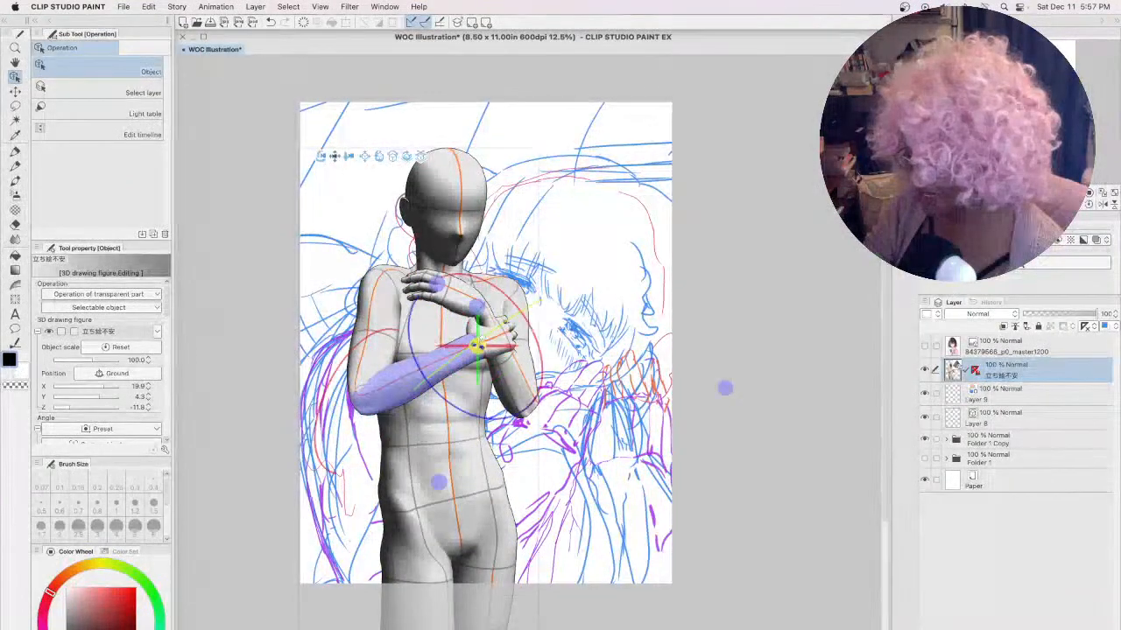
{"action": "left_click", "coordinate": [481, 347]}
{"action": "left_click_drag", "start_coordinate": [478, 317], "coordinate": [479, 288]}
{"action": "left_click", "coordinate": [428, 325]}
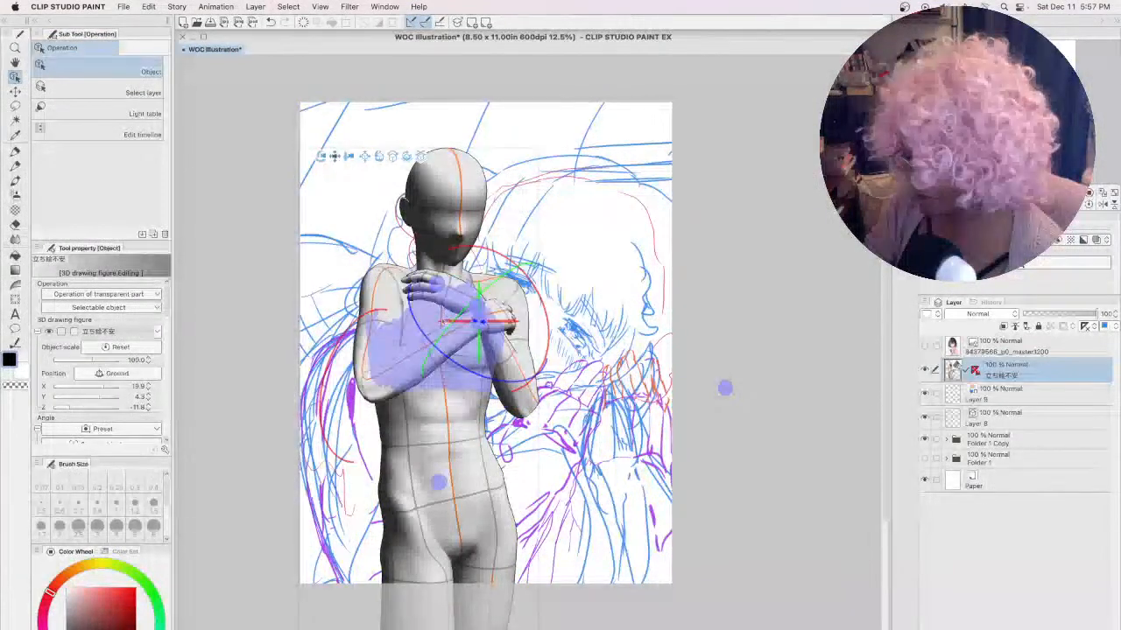
{"action": "left_click_drag", "start_coordinate": [428, 326], "coordinate": [419, 324]}
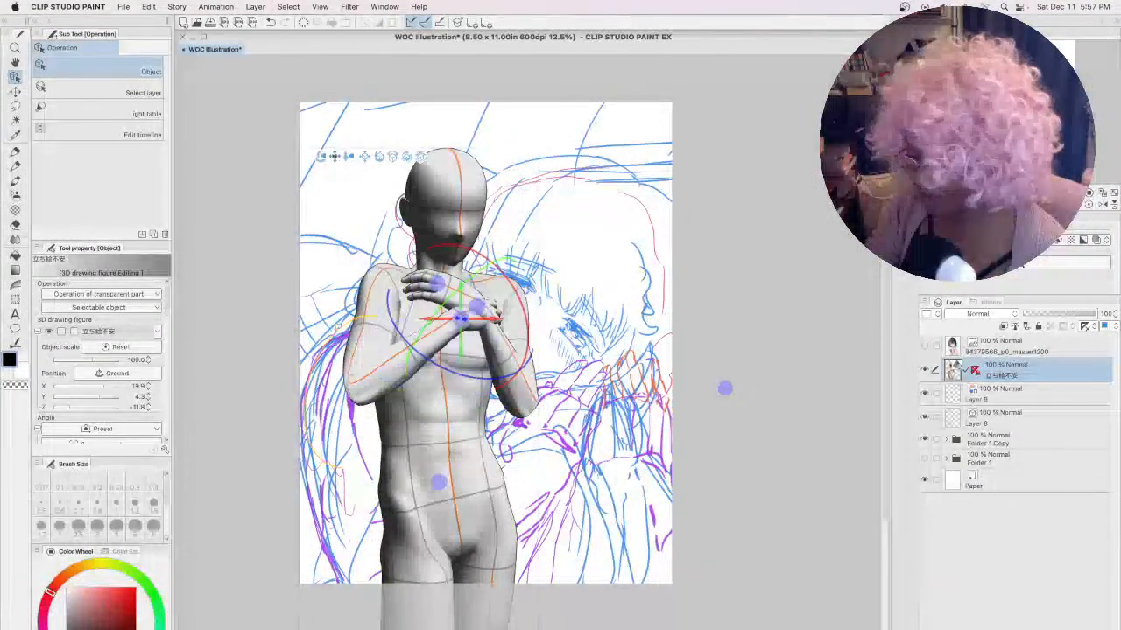
{"action": "left_click_drag", "start_coordinate": [324, 343], "coordinate": [321, 349]}
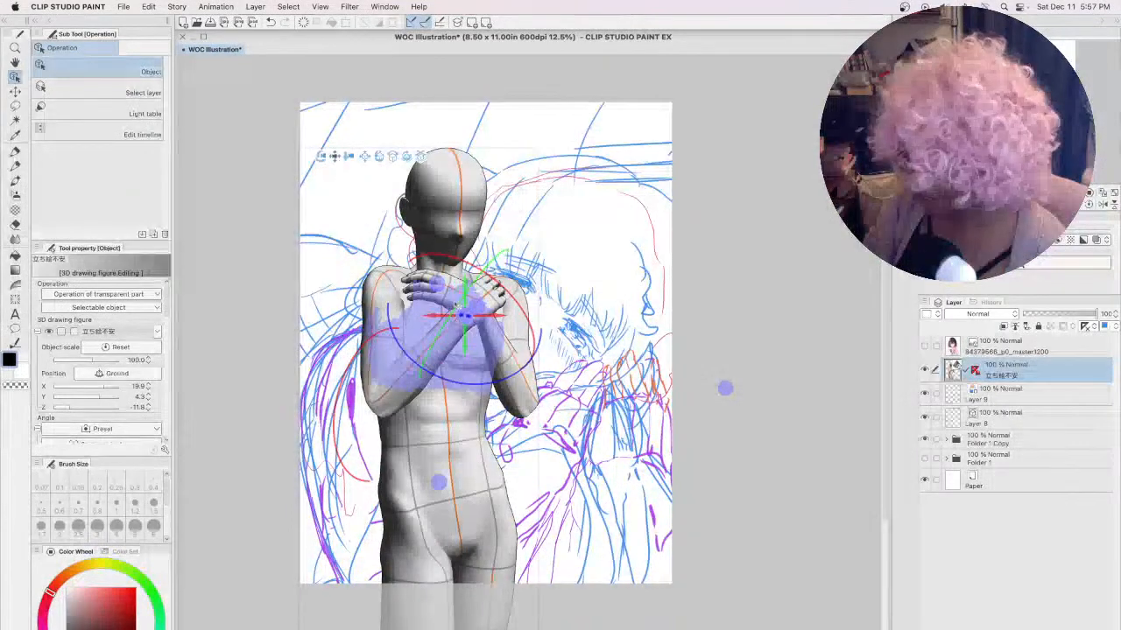
- Rotate the figure's right hand at the wrist so the palm turns up and its fingers point toward the left shoulder
{"action": "left_click_drag", "start_coordinate": [440, 331], "coordinate": [393, 398]}
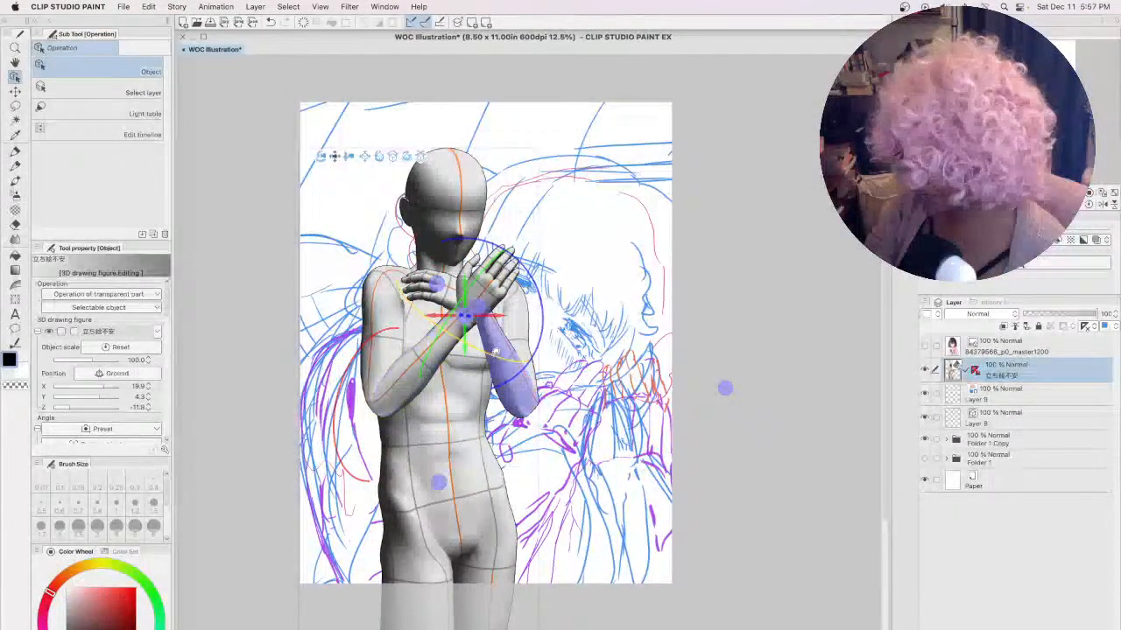
{"action": "left_click_drag", "start_coordinate": [492, 350], "coordinate": [526, 355]}
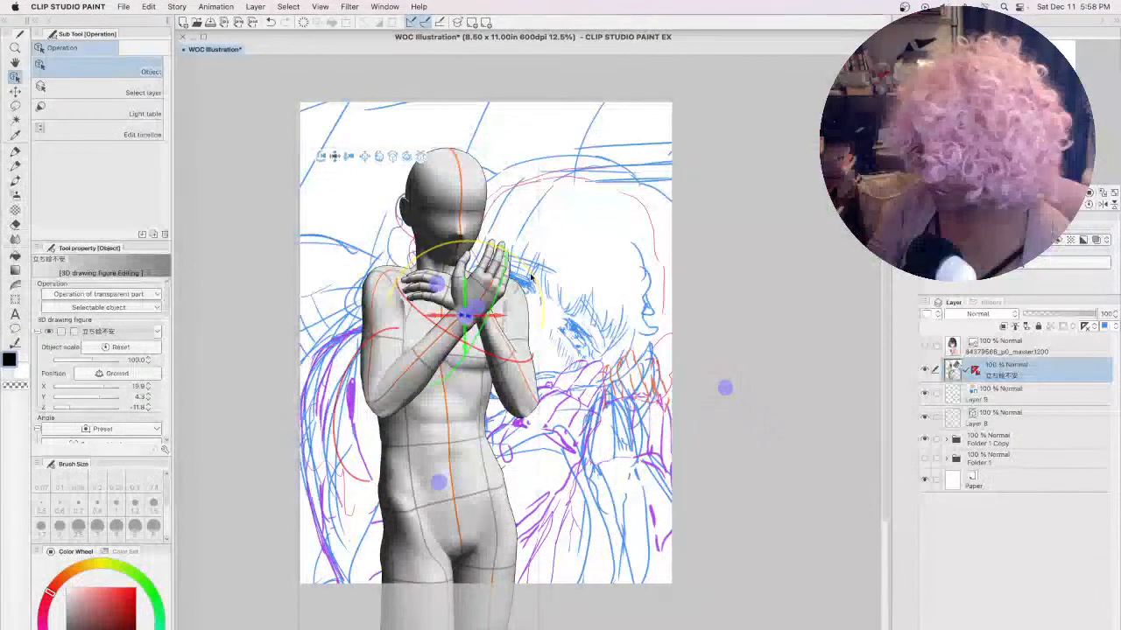
{"action": "left_click_drag", "start_coordinate": [526, 260], "coordinate": [529, 285]}
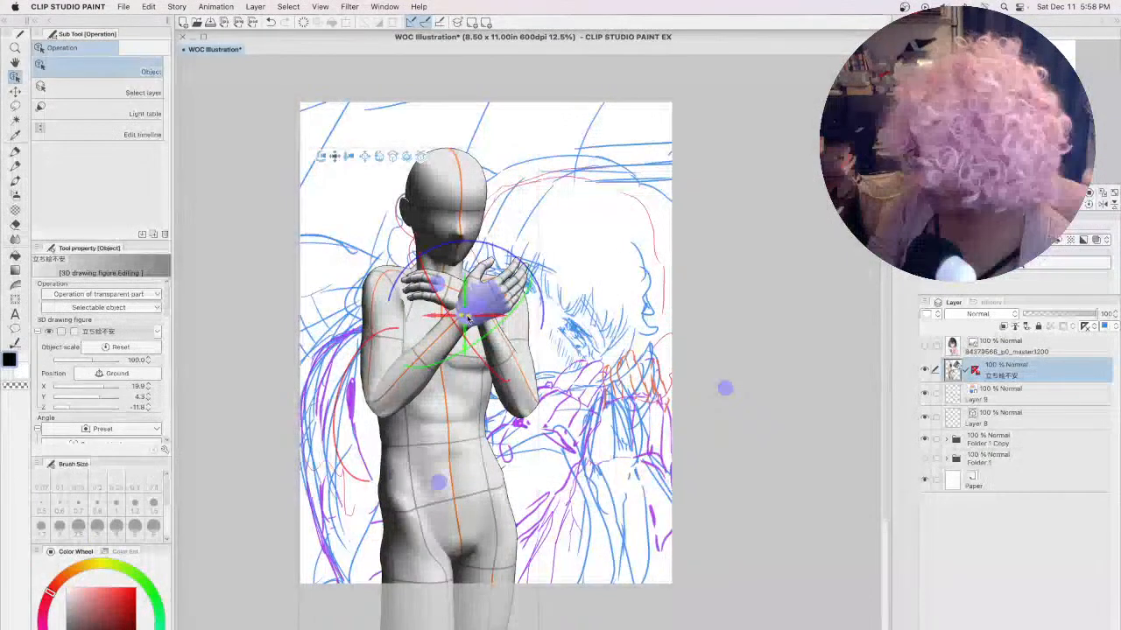
{"action": "left_click_drag", "start_coordinate": [529, 286], "coordinate": [524, 282]}
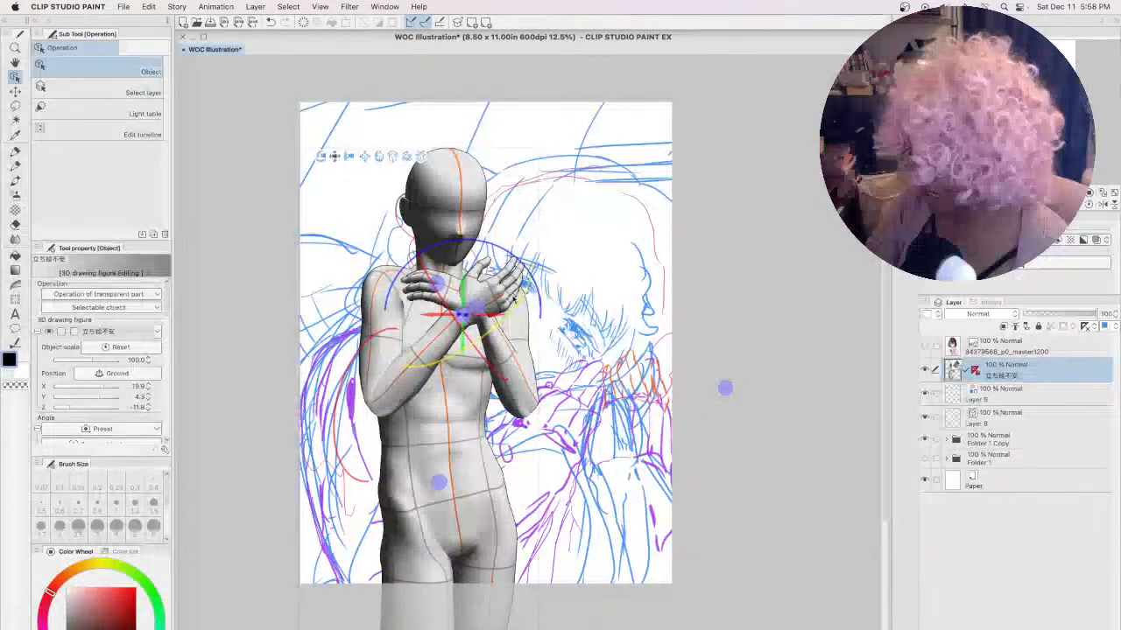
{"action": "left_click_drag", "start_coordinate": [493, 326], "coordinate": [498, 320]}
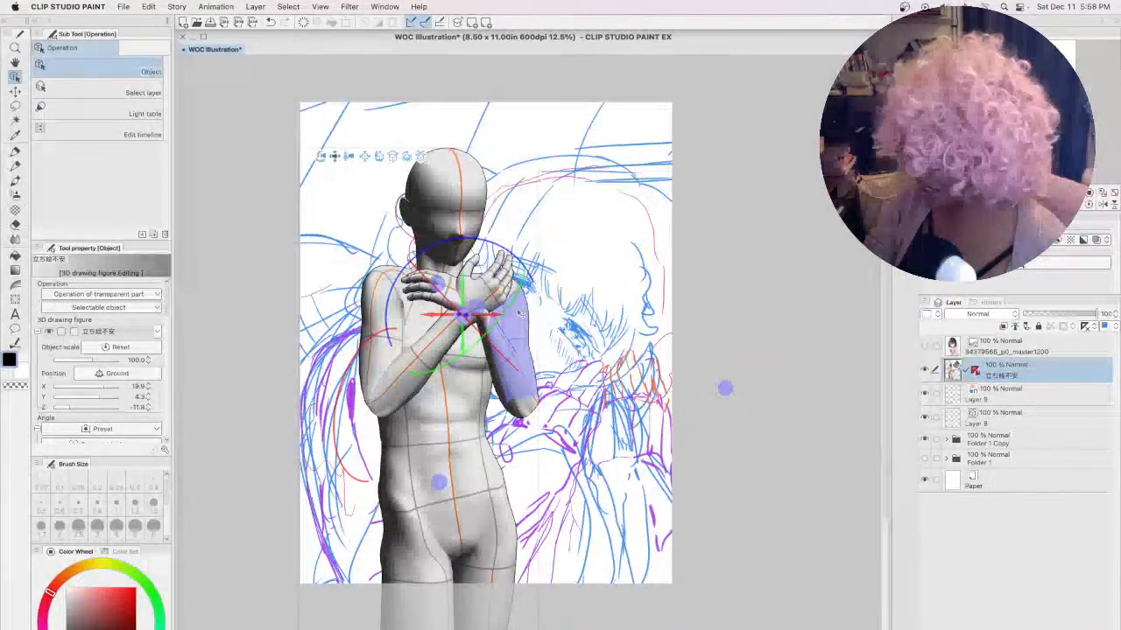
- Move the figure's left wrist outward from the right one and rotate the left hand upright beside the other hand
{"action": "left_click", "coordinate": [425, 328]}
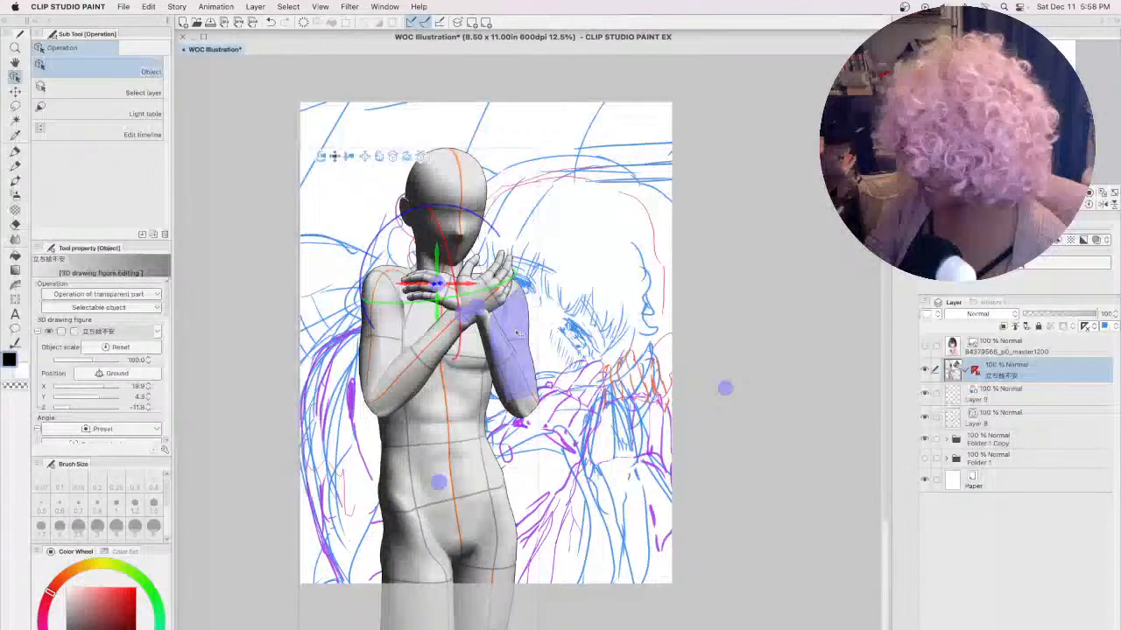
{"action": "left_click", "coordinate": [475, 304]}
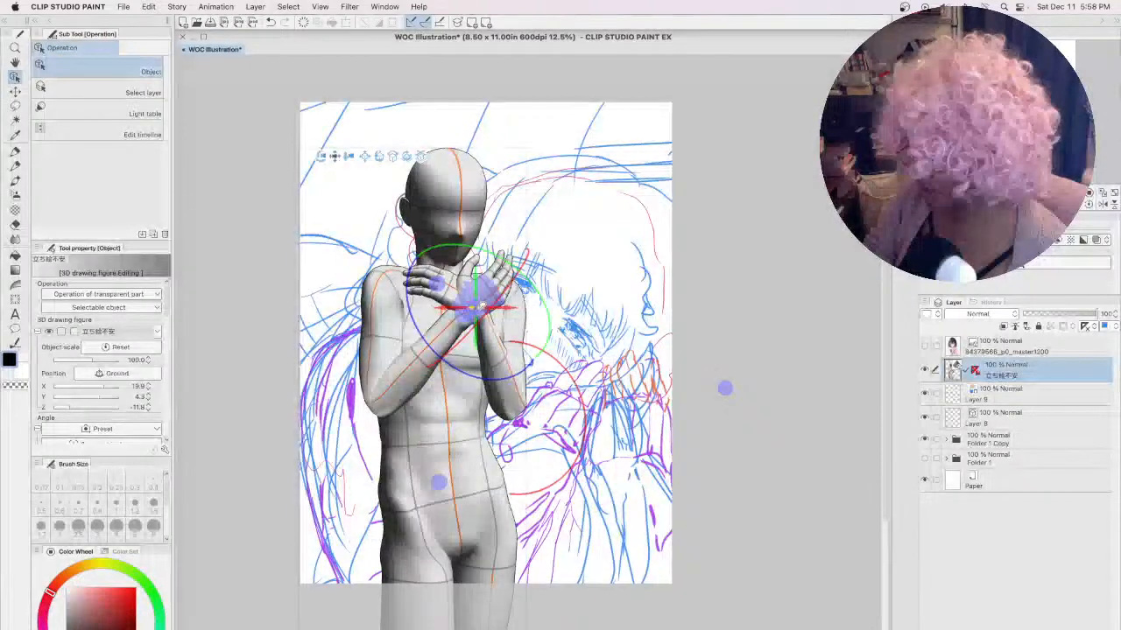
{"action": "left_click_drag", "start_coordinate": [507, 308], "coordinate": [529, 309]}
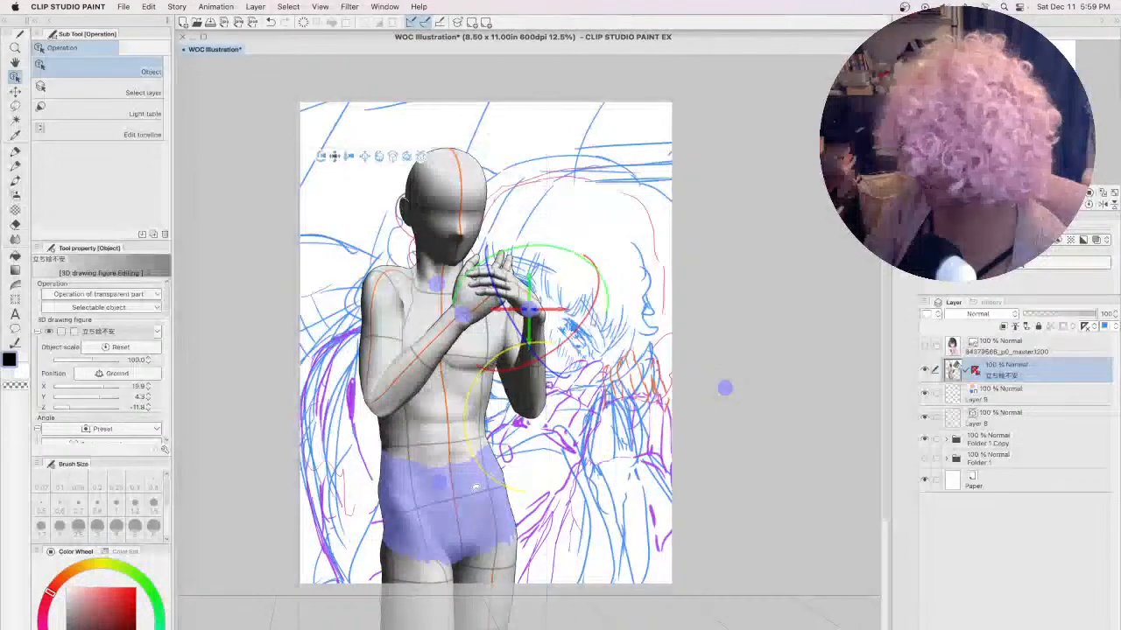
{"action": "left_click_drag", "start_coordinate": [565, 243], "coordinate": [495, 300]}
{"action": "left_click_drag", "start_coordinate": [517, 229], "coordinate": [500, 246]}
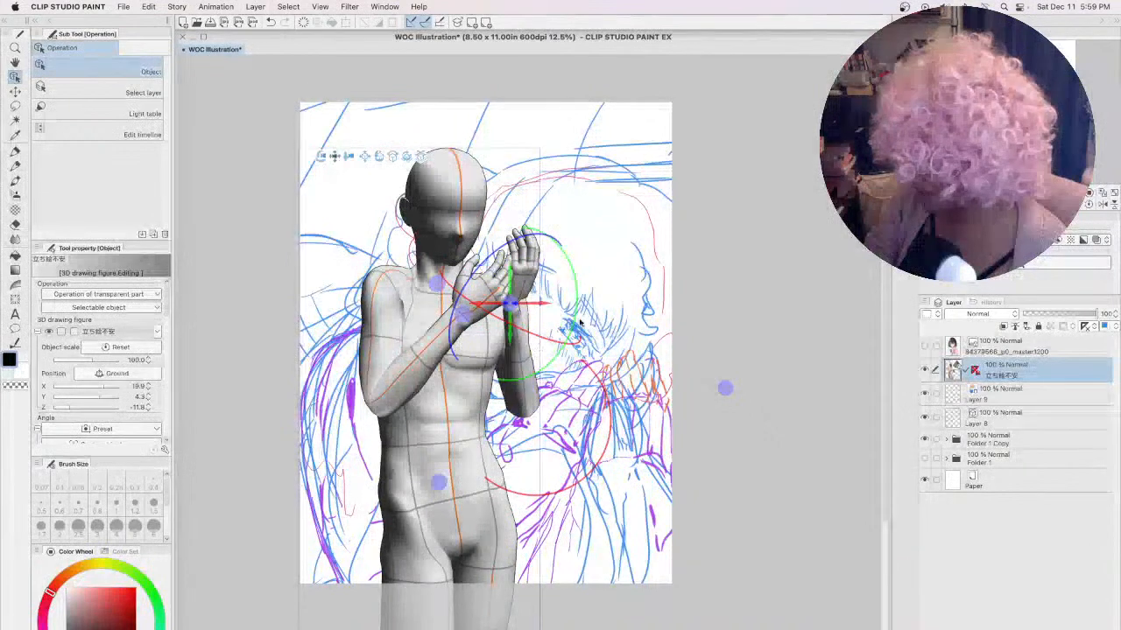
{"action": "left_click_drag", "start_coordinate": [575, 284], "coordinate": [567, 299]}
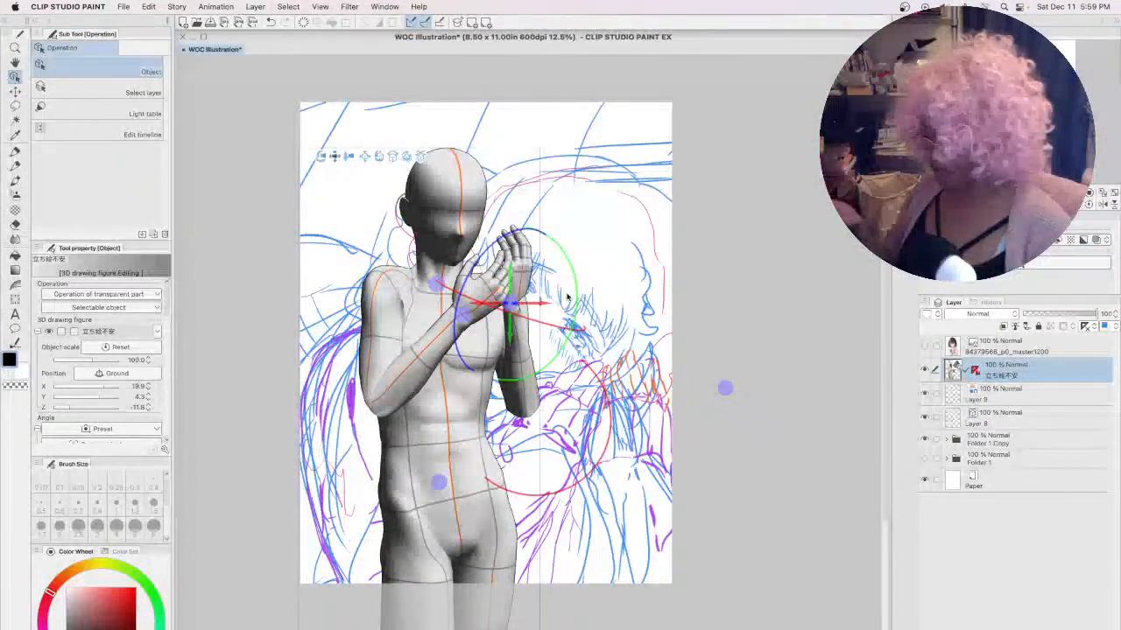
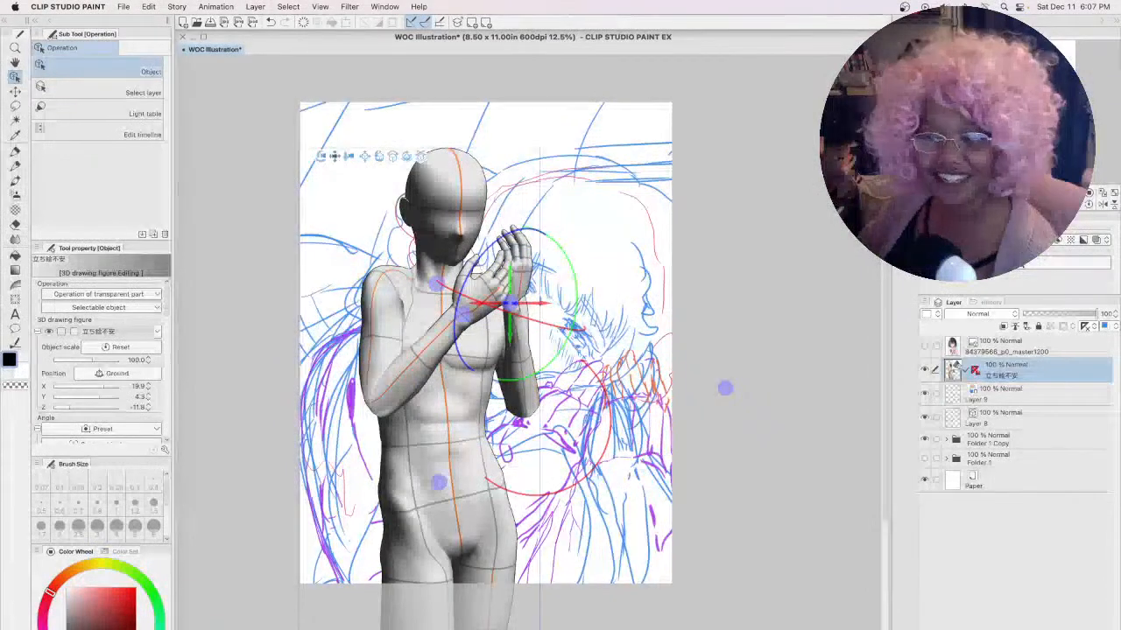
- Reselect the 3D figure and turn its left hand slightly at the wrist toward the right hand
{"action": "left_click", "coordinate": [626, 324]}
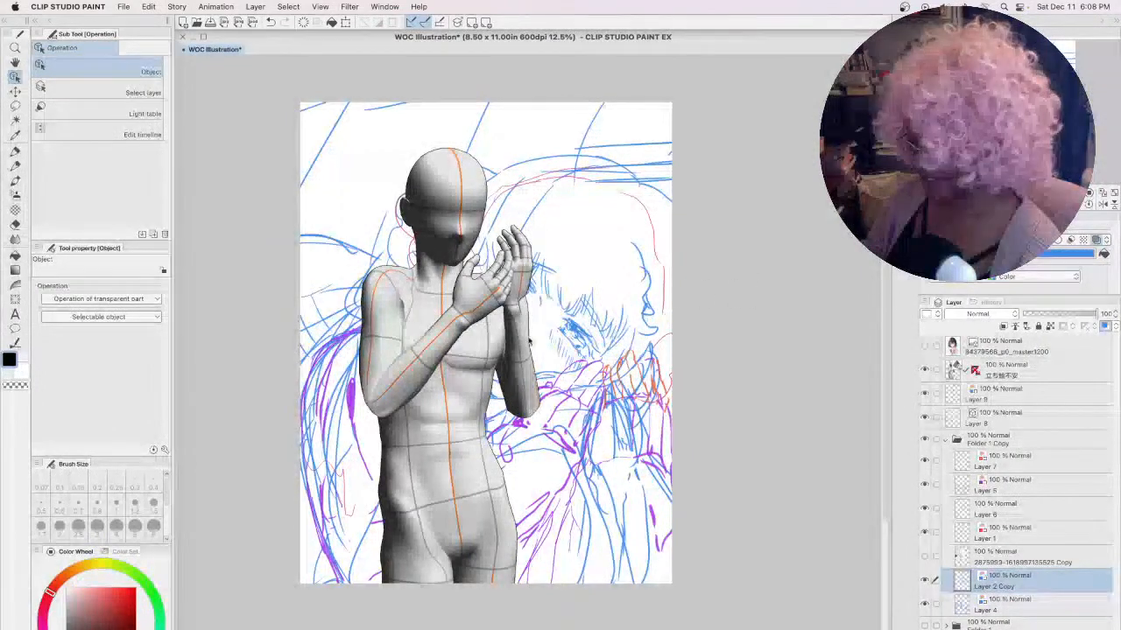
{"action": "left_click", "coordinate": [523, 284]}
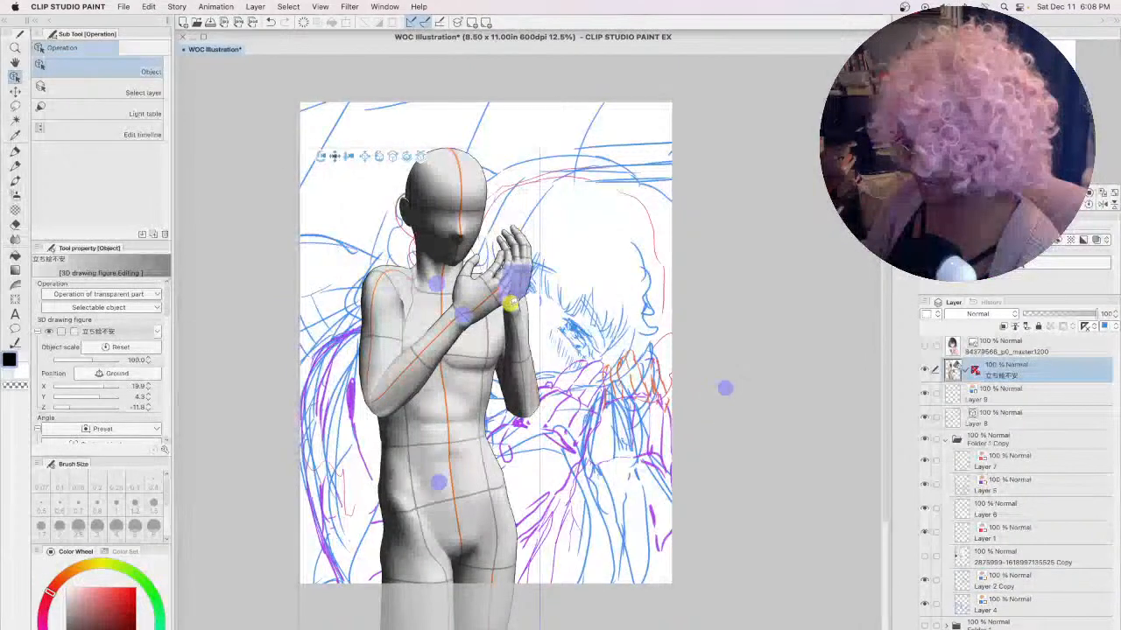
{"action": "left_click", "coordinate": [512, 301]}
{"action": "left_click_drag", "start_coordinate": [487, 289], "coordinate": [463, 315]}
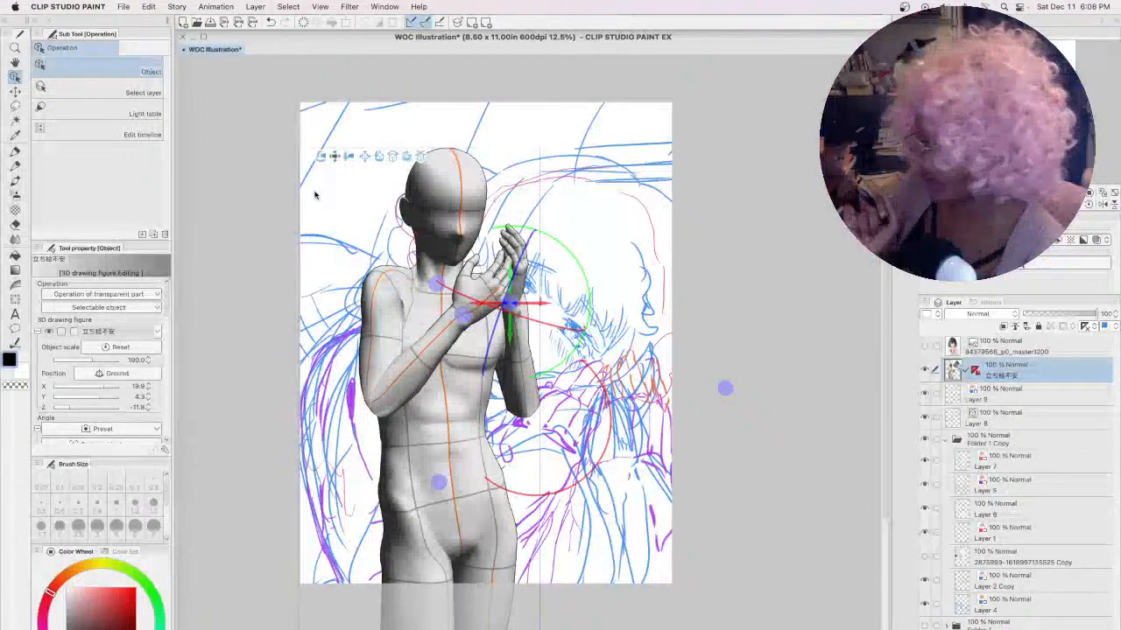
{"action": "left_click", "coordinate": [349, 158]}
{"action": "left_click", "coordinate": [319, 628]}
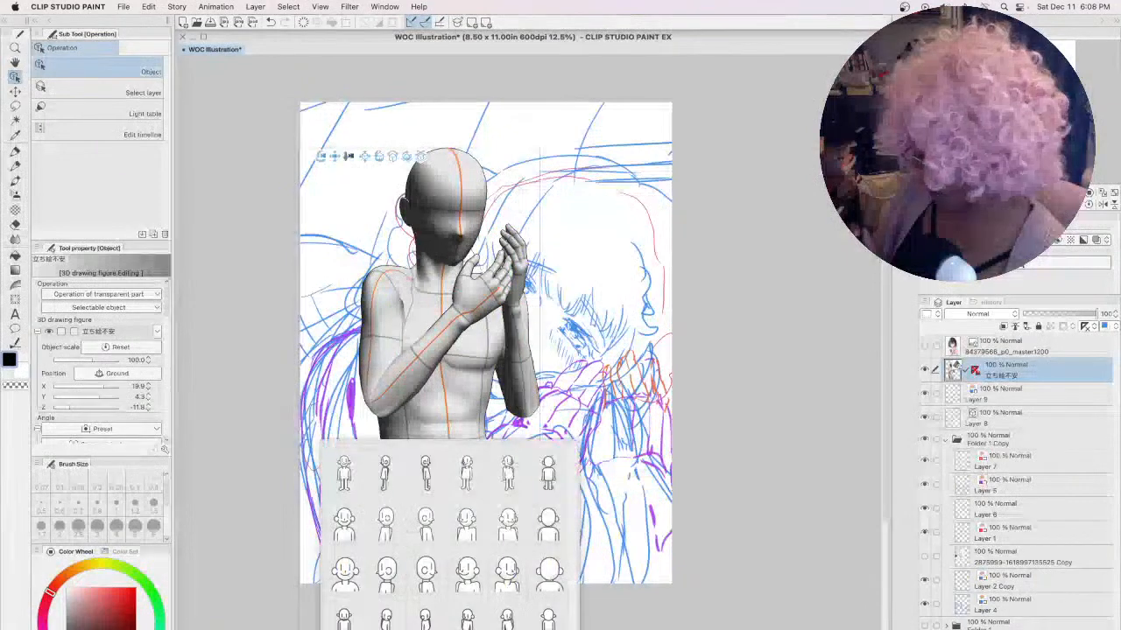
{"action": "left_click", "coordinate": [285, 611]}
{"action": "left_click", "coordinate": [320, 628]}
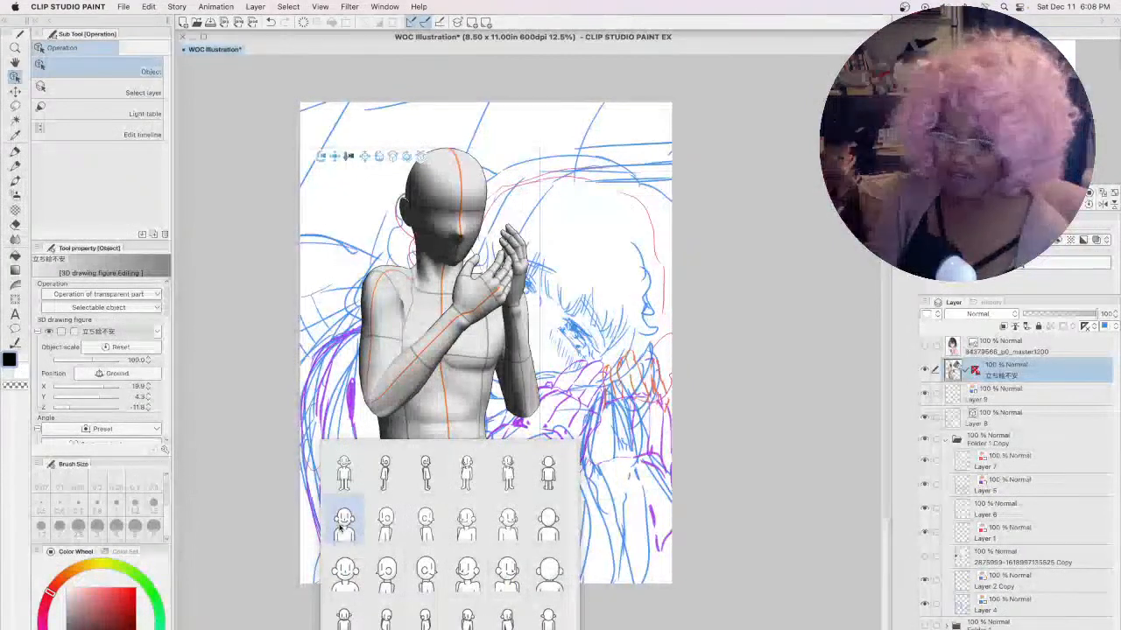
{"action": "left_click", "coordinate": [321, 163]}
{"action": "left_click_drag", "start_coordinate": [321, 164], "coordinate": [286, 195]}
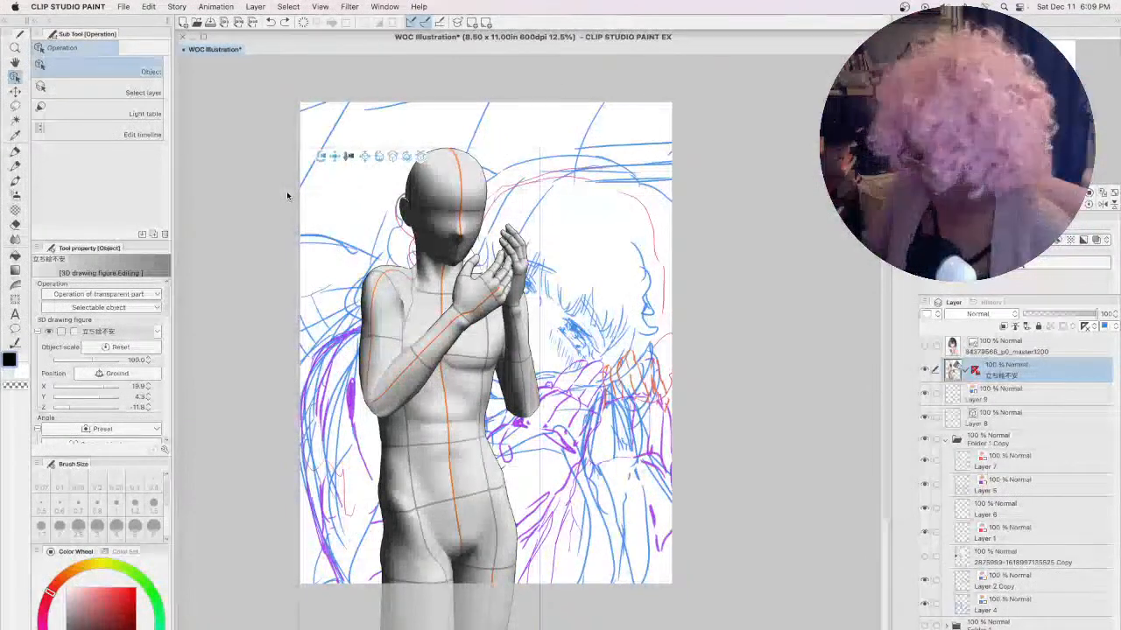
- Preview the posed 3D figure from several preset camera angles, including front upper-body, close-up and full-body views and their side variants
{"action": "left_click", "coordinate": [329, 628]}
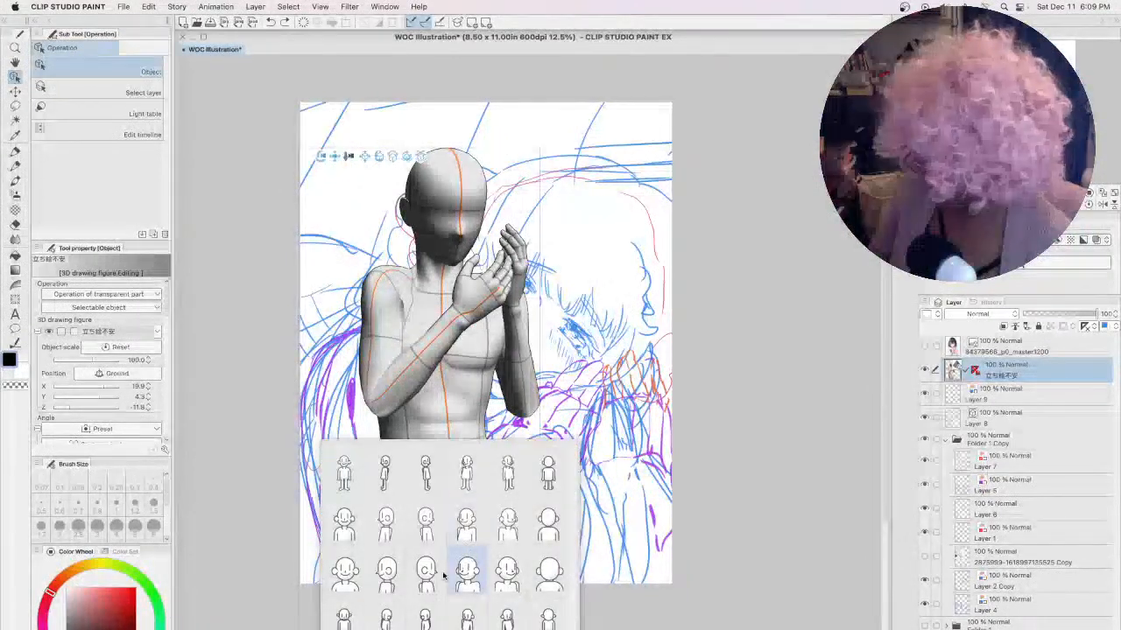
{"action": "left_click", "coordinate": [350, 528]}
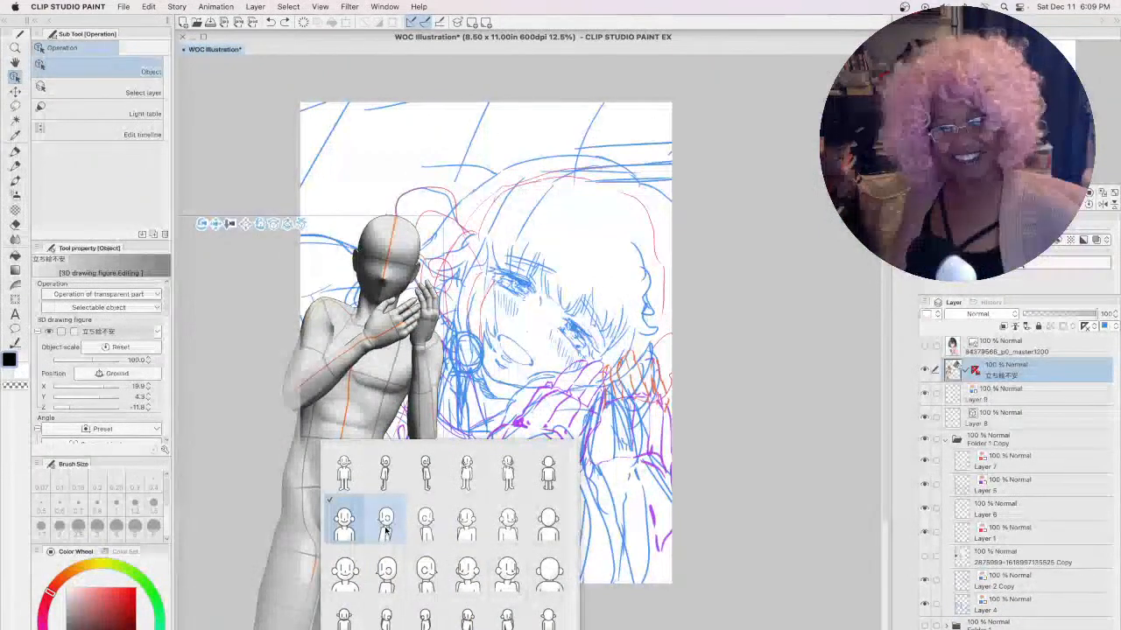
{"action": "left_click", "coordinate": [344, 570]}
{"action": "left_click", "coordinate": [344, 616]}
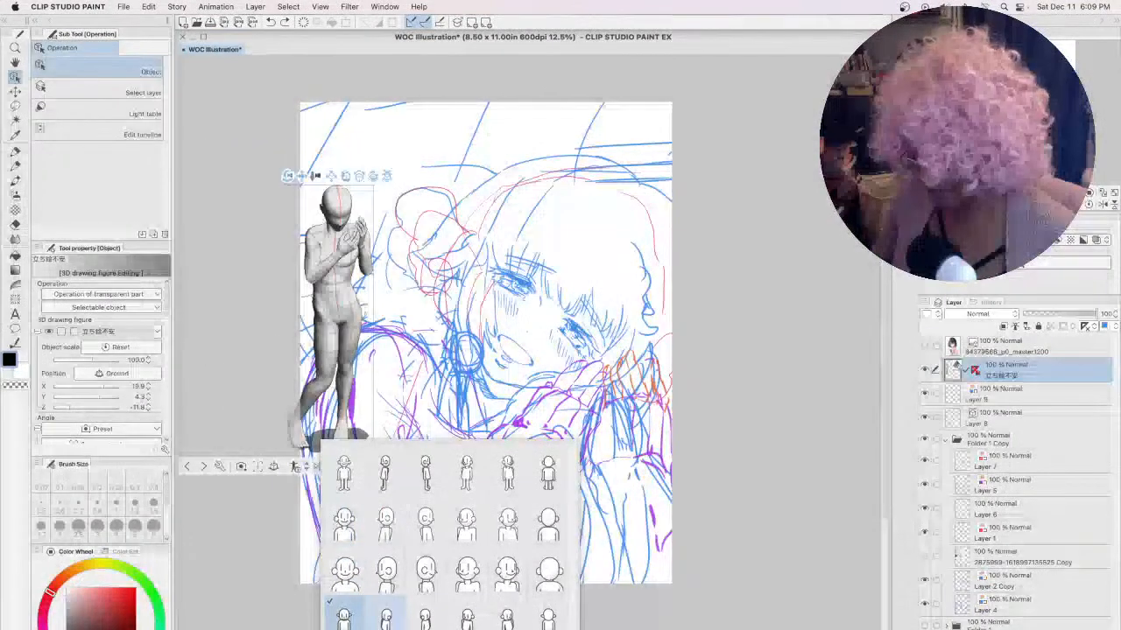
{"action": "left_click", "coordinate": [385, 629]}
{"action": "left_click", "coordinate": [385, 618]}
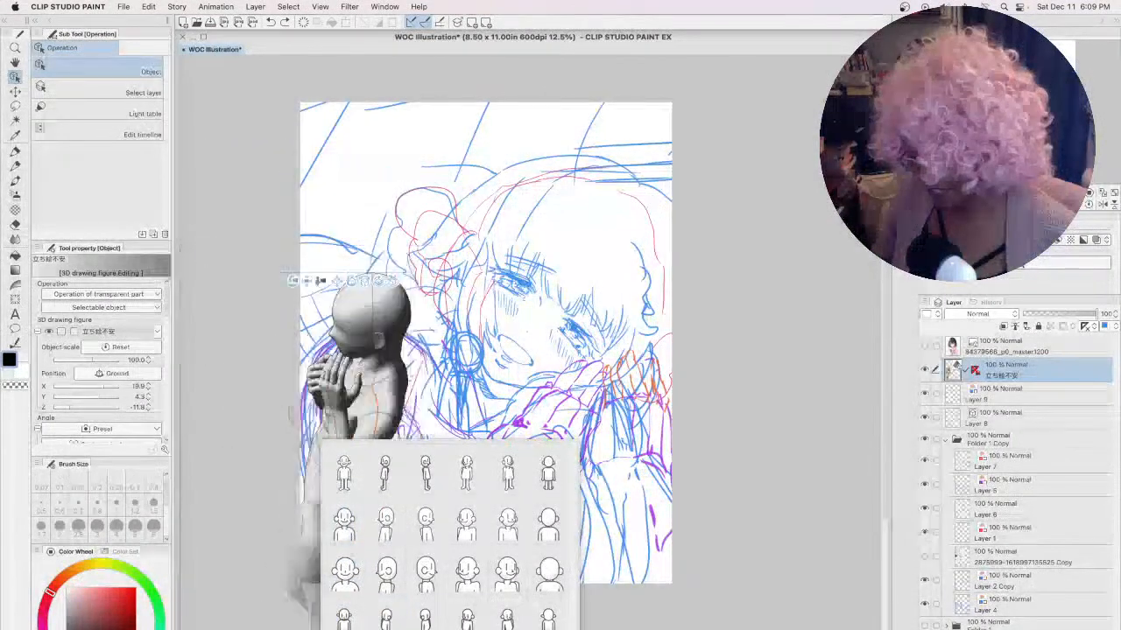
{"action": "left_click", "coordinate": [425, 618]}
{"action": "left_click", "coordinate": [467, 618]}
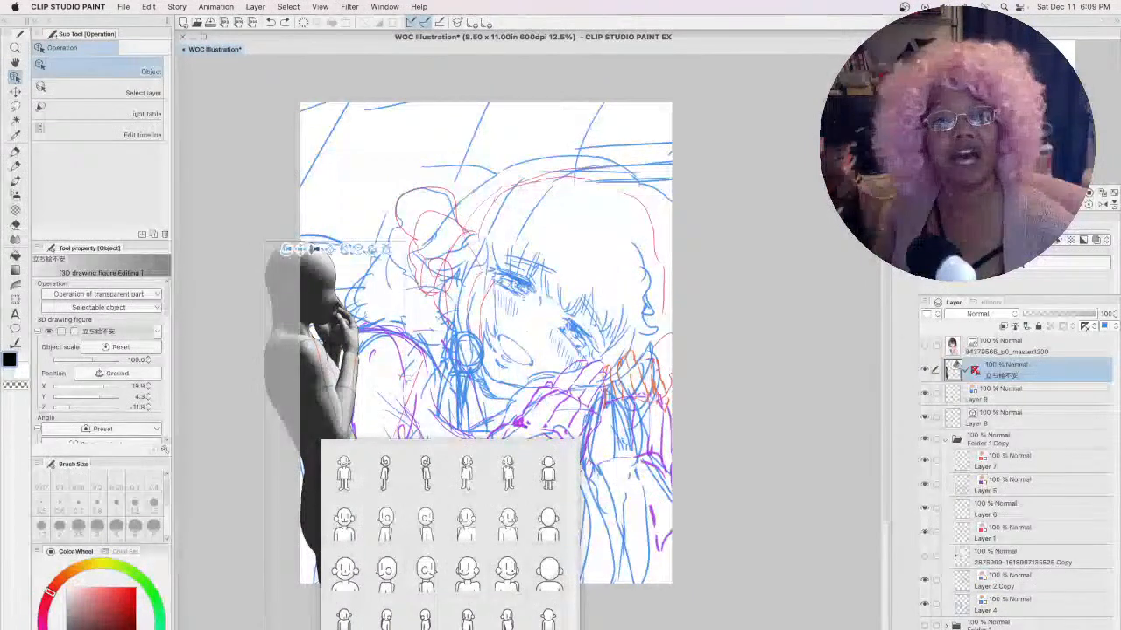
{"action": "left_click", "coordinate": [467, 618]}
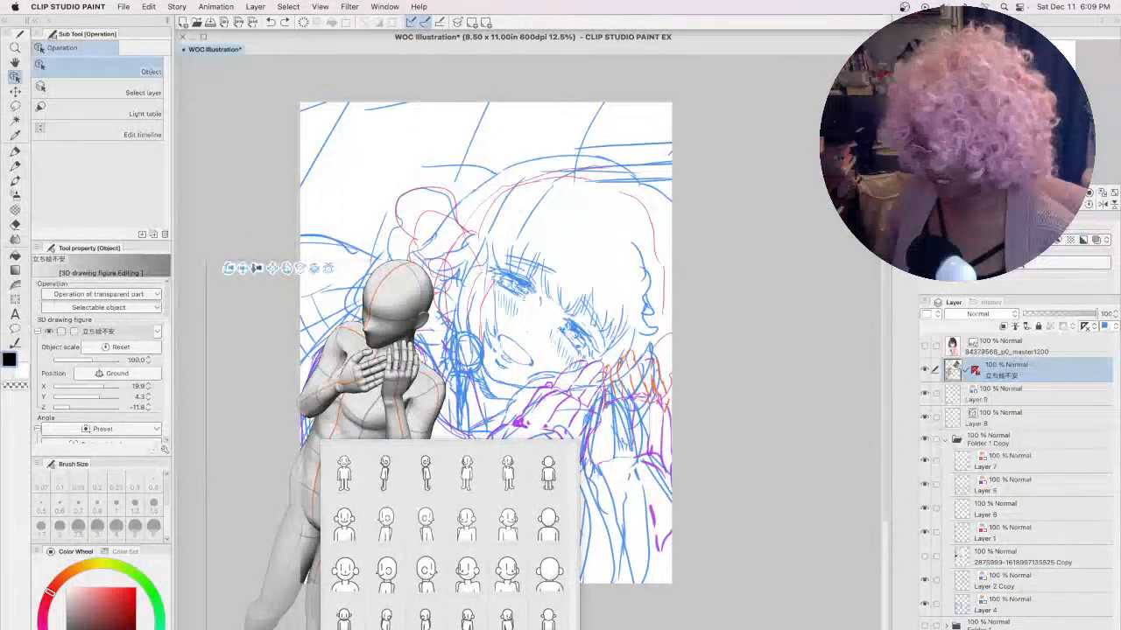
{"action": "left_click", "coordinate": [467, 618]}
- Compare the close-up and upper-body camera presets on the figure from front, three-quarter and rear-side directions
{"action": "left_click", "coordinate": [468, 573]}
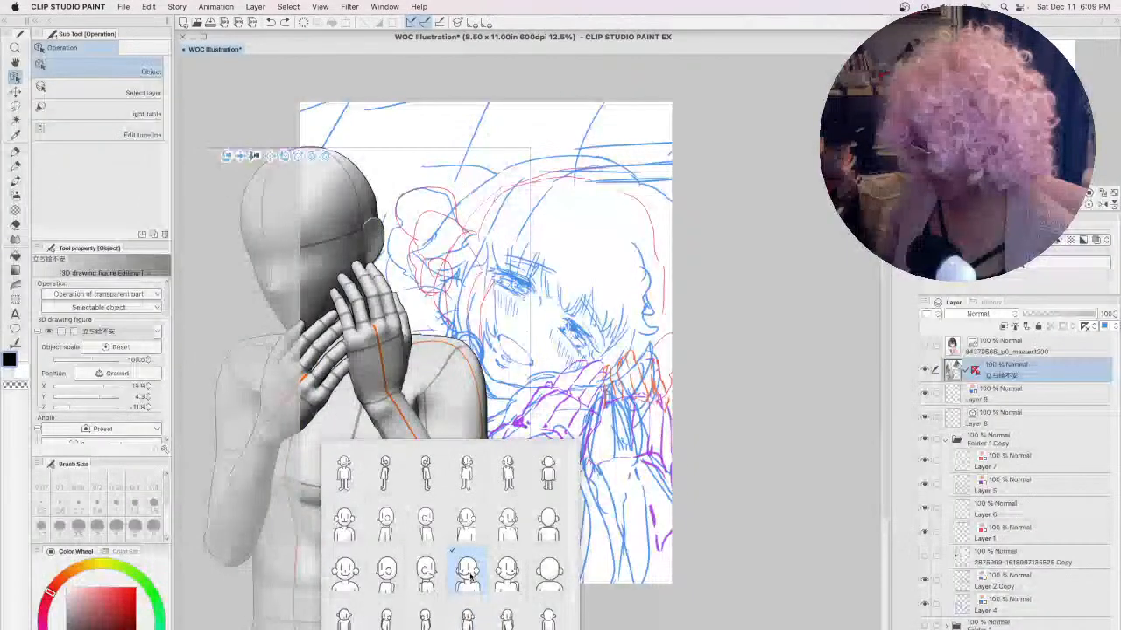
{"action": "left_click", "coordinate": [342, 585]}
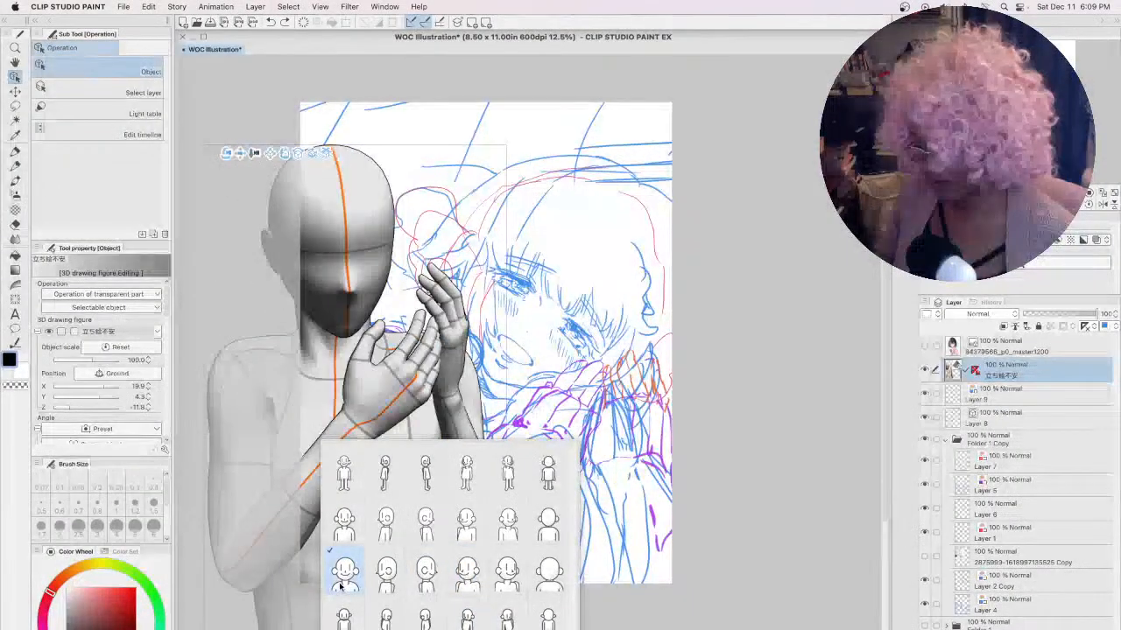
{"action": "left_click", "coordinate": [466, 573]}
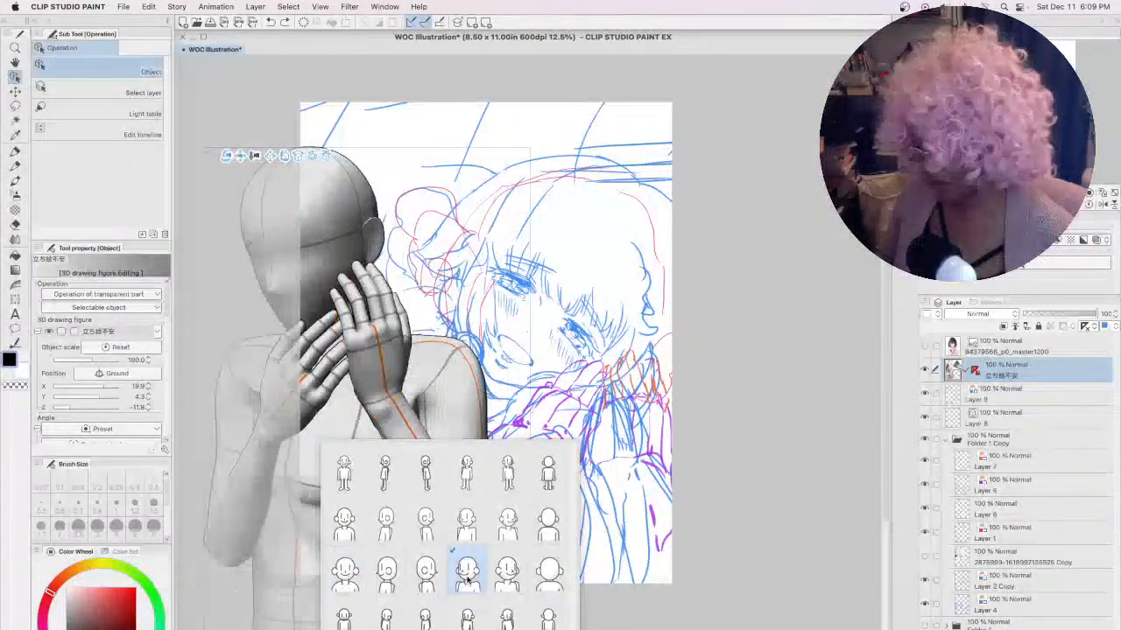
{"action": "left_click", "coordinate": [423, 580]}
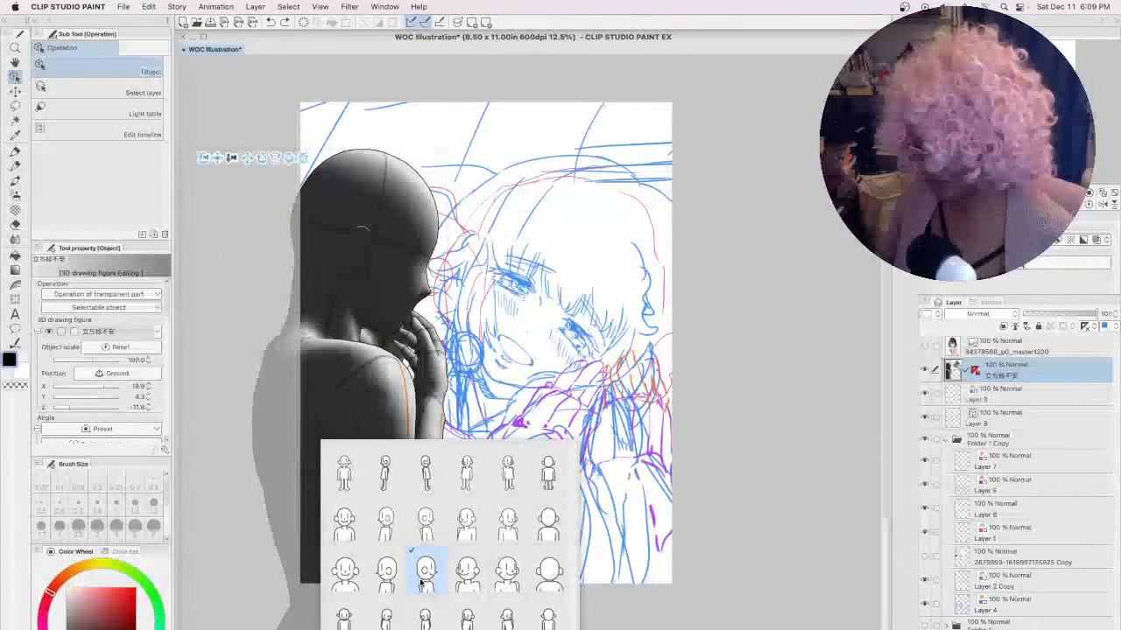
{"action": "left_click", "coordinate": [342, 539]}
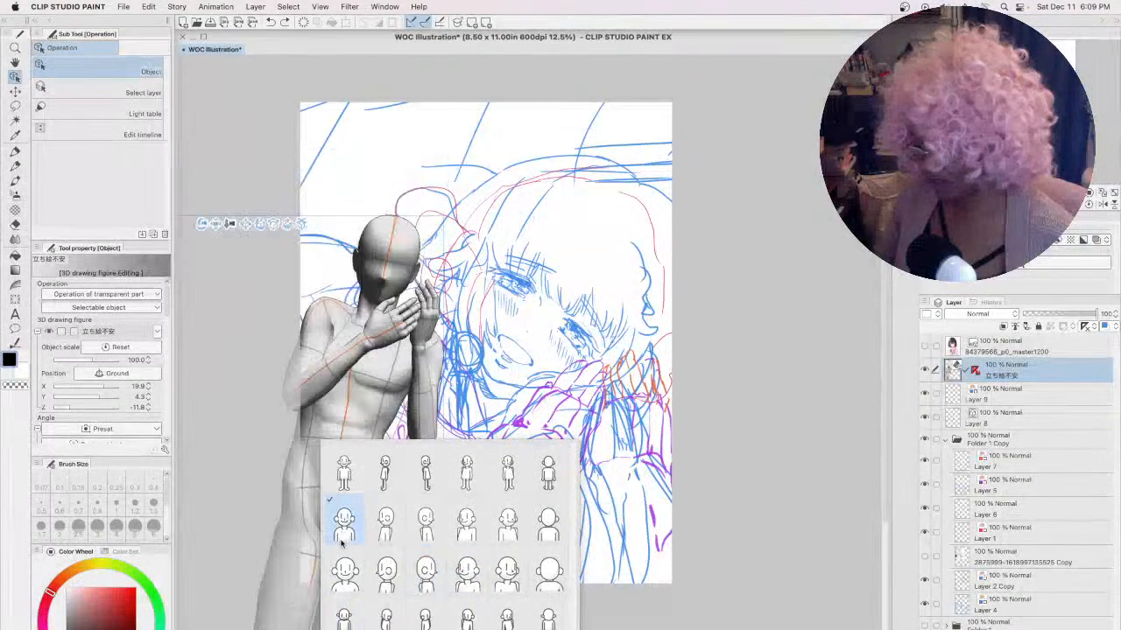
{"action": "left_click", "coordinate": [471, 532]}
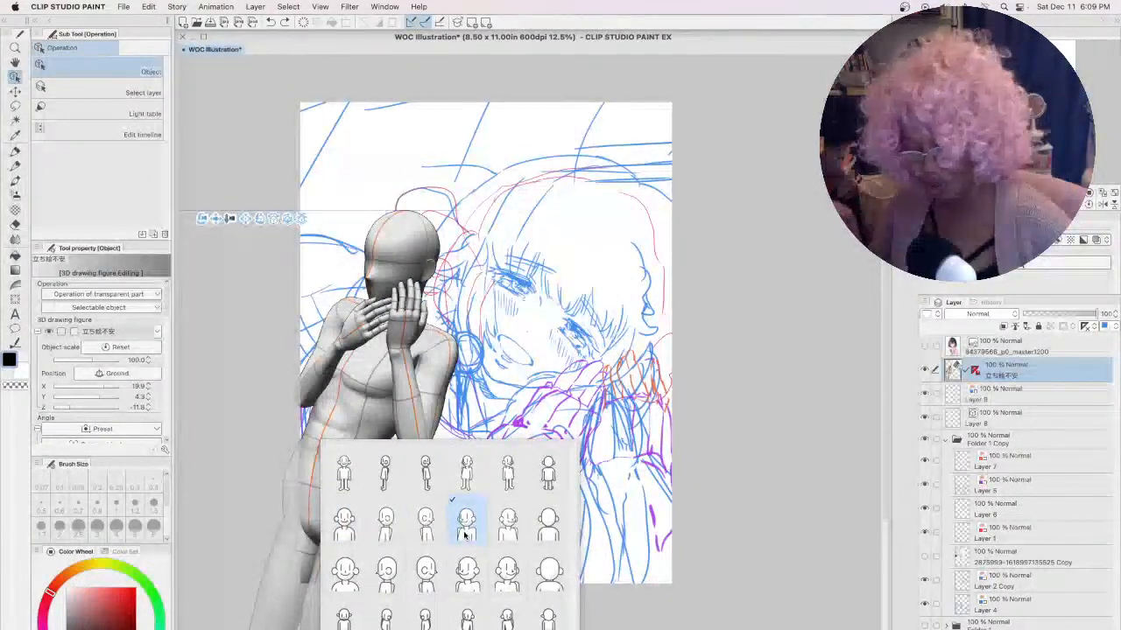
- Apply the front upper-body camera preset and move the camera closer until the figure's head and torso fill the page
{"action": "left_click", "coordinate": [346, 520]}
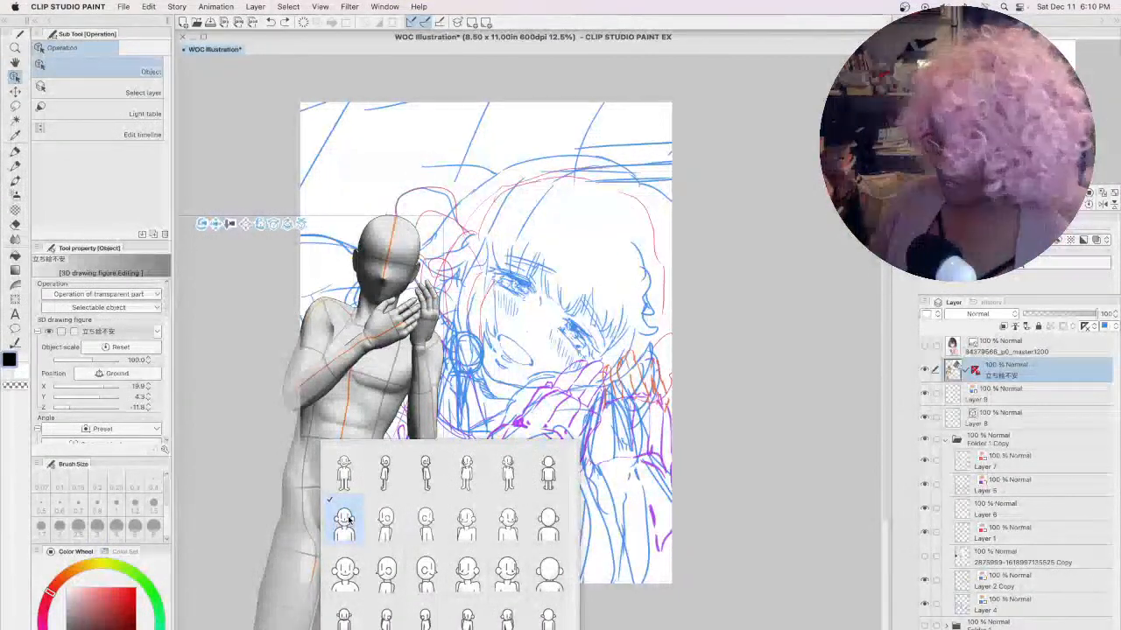
{"action": "left_click", "coordinate": [700, 274]}
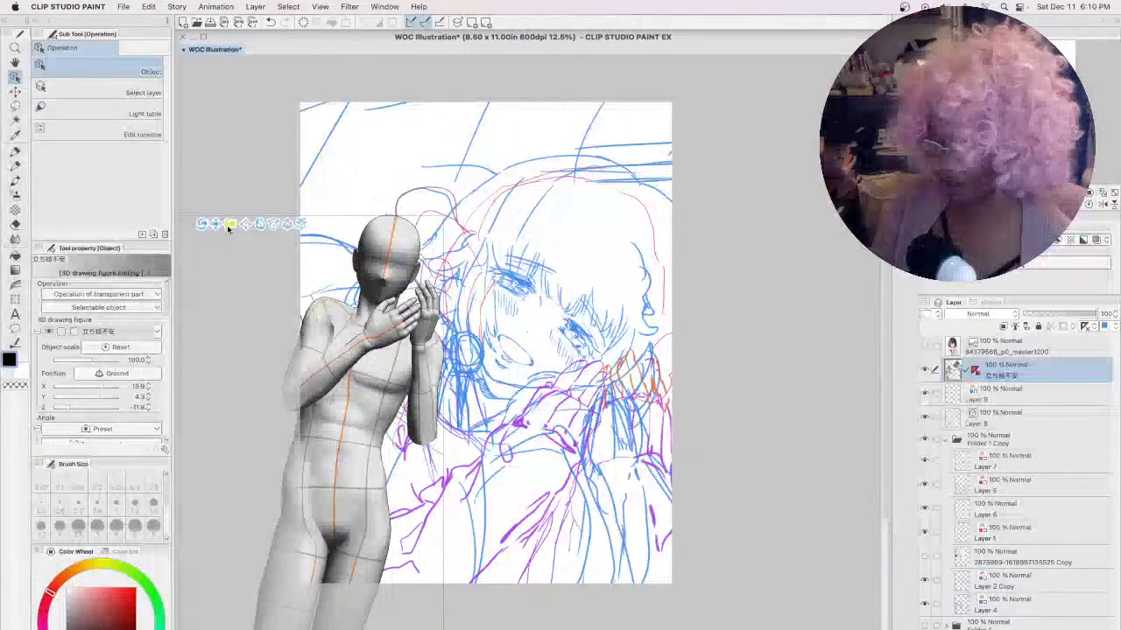
{"action": "left_click_drag", "start_coordinate": [228, 226], "coordinate": [213, 287]}
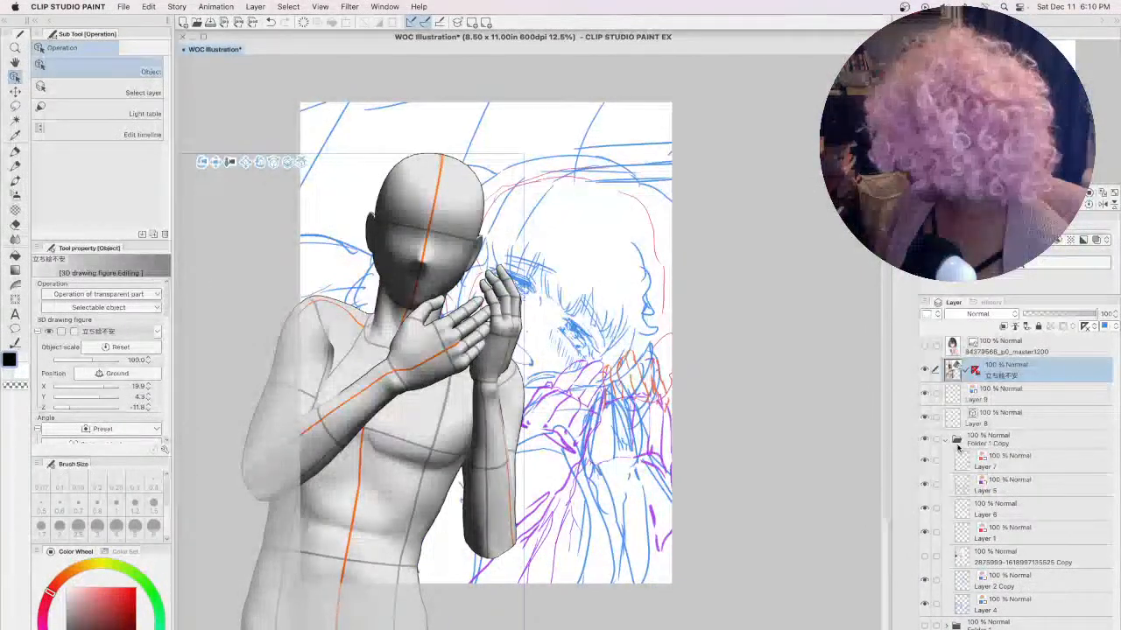
- Delete the hidden numbered image layer inside Folder 1 Copy and collapse that folder
{"action": "left_click", "coordinate": [1090, 561]}
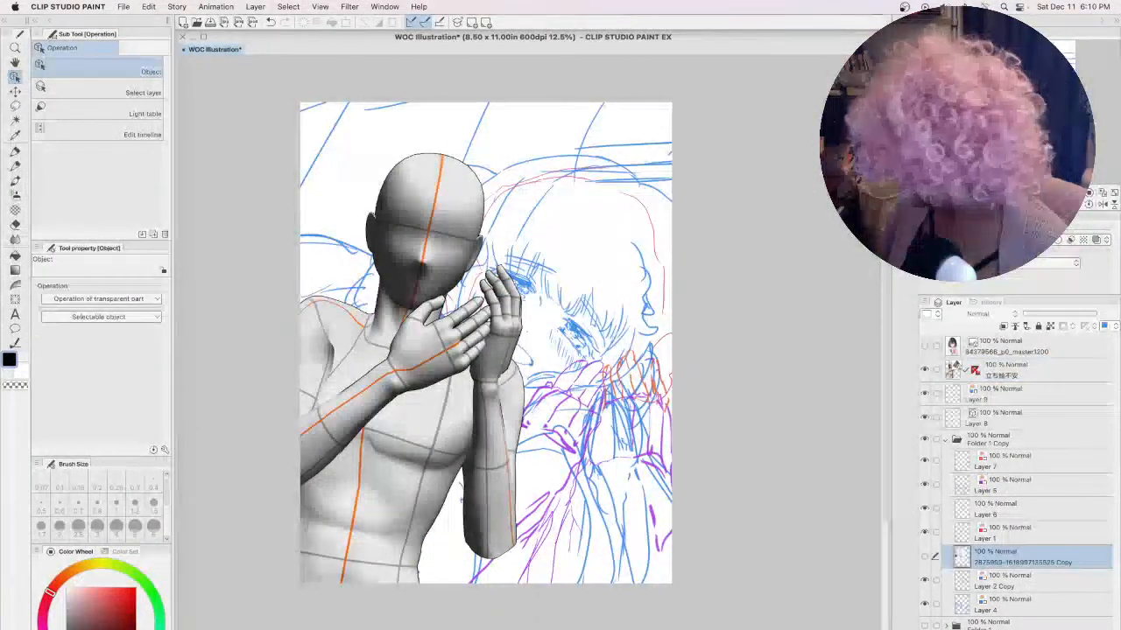
{"action": "key", "text": "Delete"}
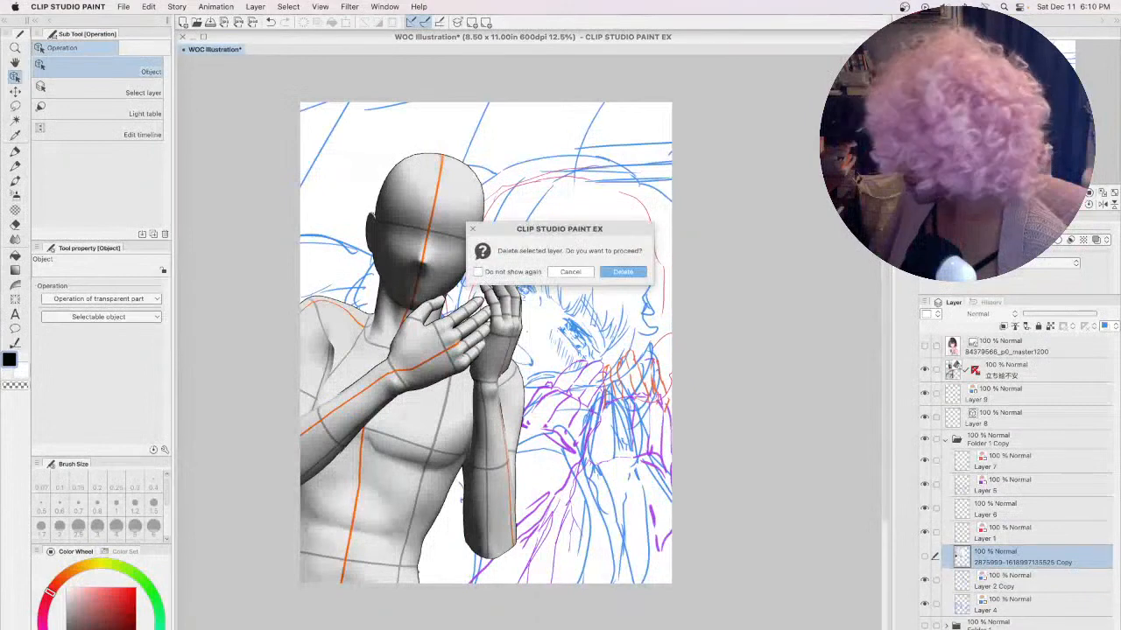
{"action": "left_click", "coordinate": [628, 272]}
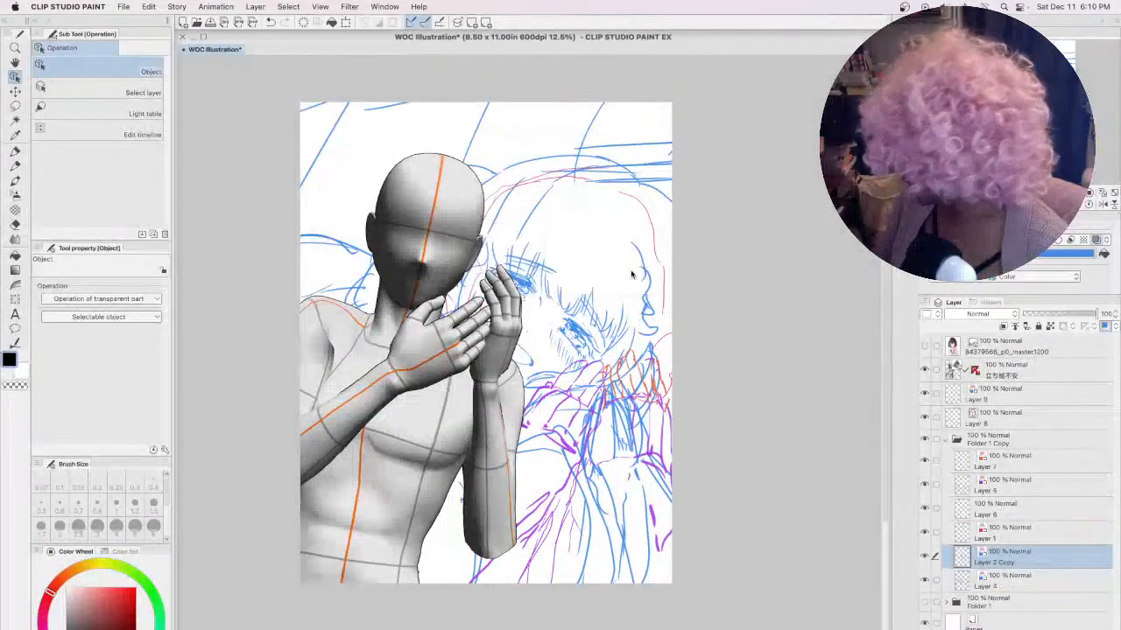
{"action": "left_click", "coordinate": [1047, 465]}
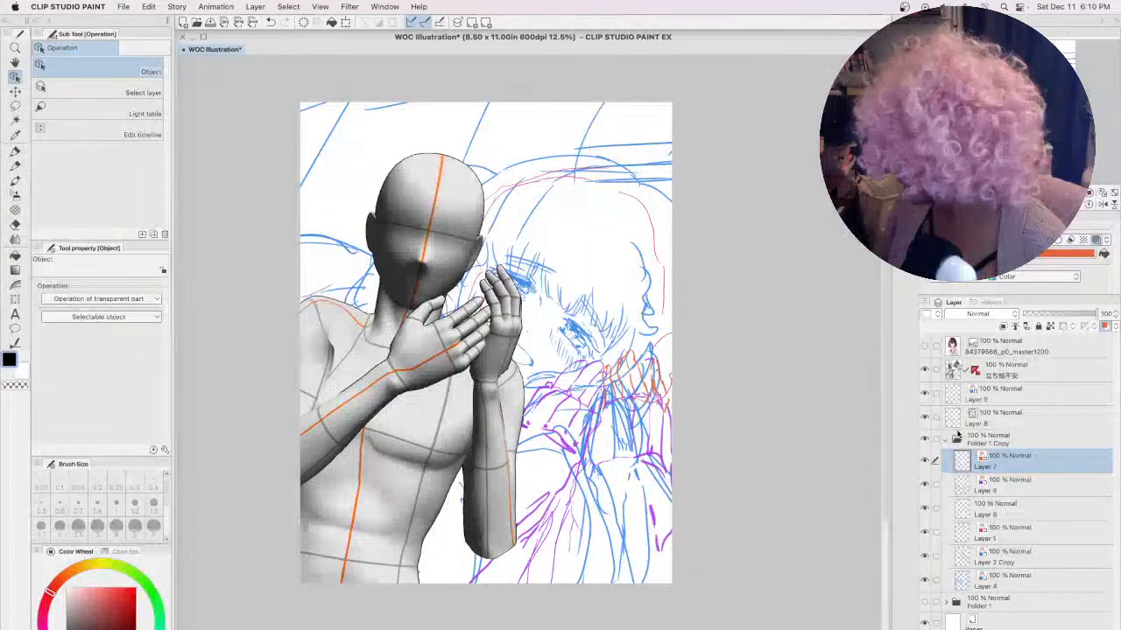
{"action": "left_click", "coordinate": [955, 439]}
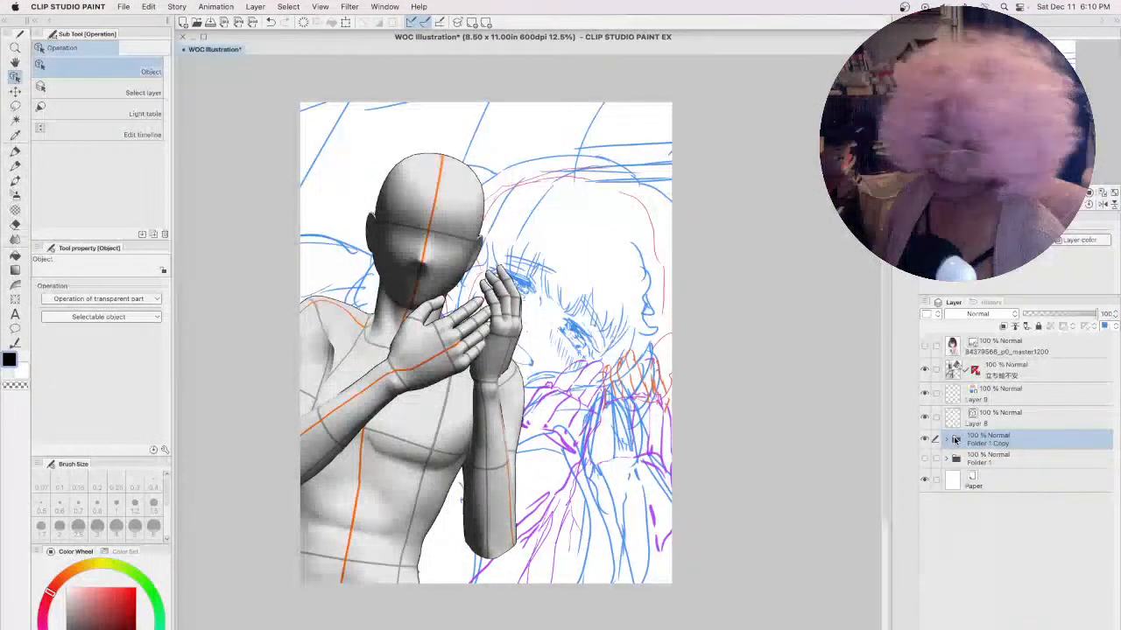
- Reselect the 3D figure layer and bend the figure at the waist so its upper body leans toward the sketched face
{"action": "left_click", "coordinate": [1016, 367]}
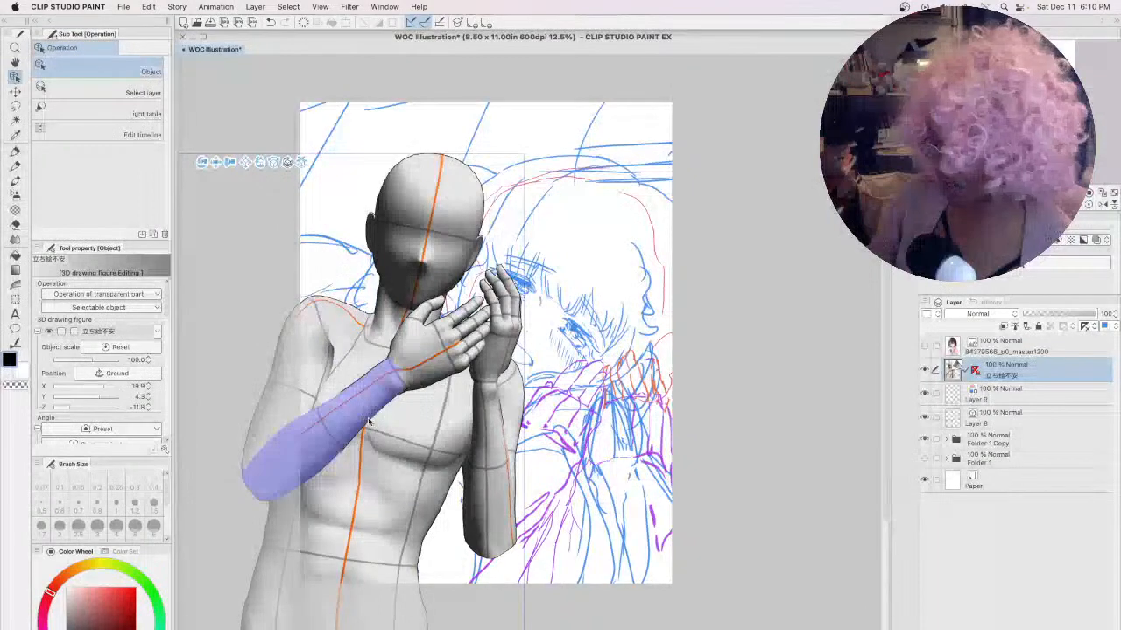
{"action": "mouse_move", "coordinate": [371, 422]}
{"action": "left_mouse_down"}
{"action": "mouse_move", "coordinate": [379, 414]}
{"action": "mouse_move", "coordinate": [366, 401]}
{"action": "left_mouse_up"}
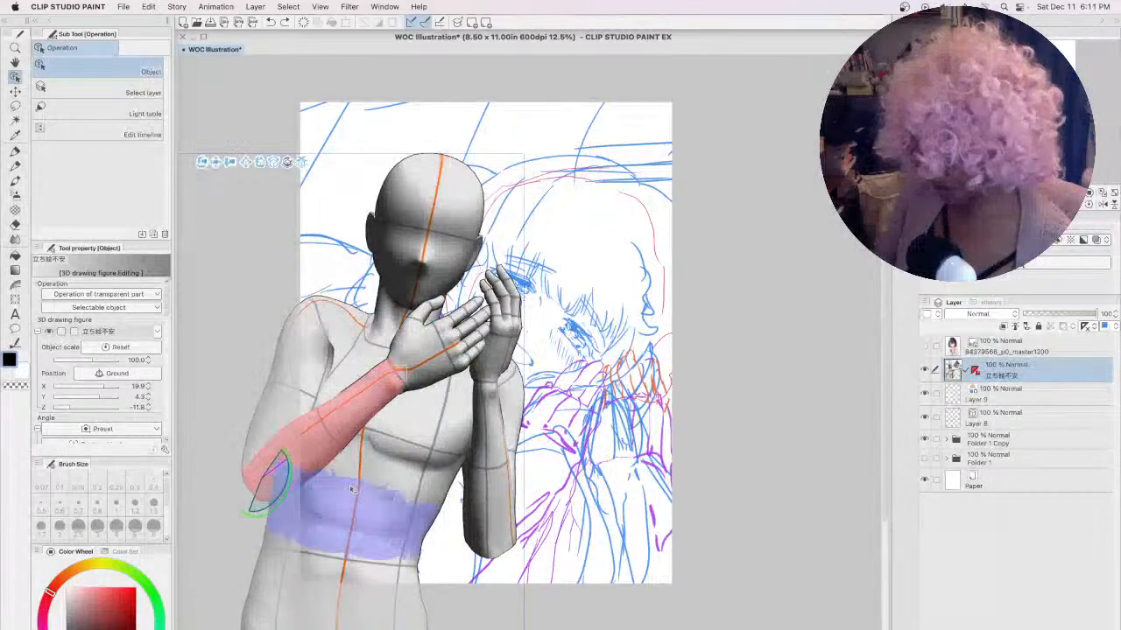
{"action": "left_click_drag", "start_coordinate": [354, 490], "coordinate": [367, 490]}
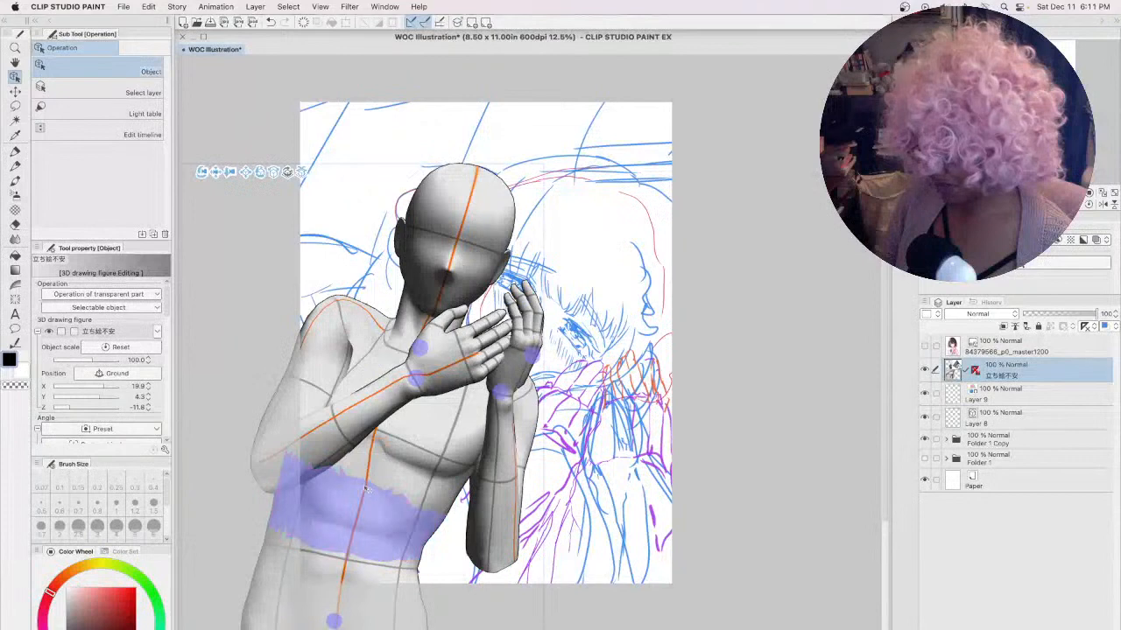
- Shift the figure's hips down and away from the sketched face with the hip control point, and rotate them to increase the body's lean
{"action": "left_click", "coordinate": [336, 616]}
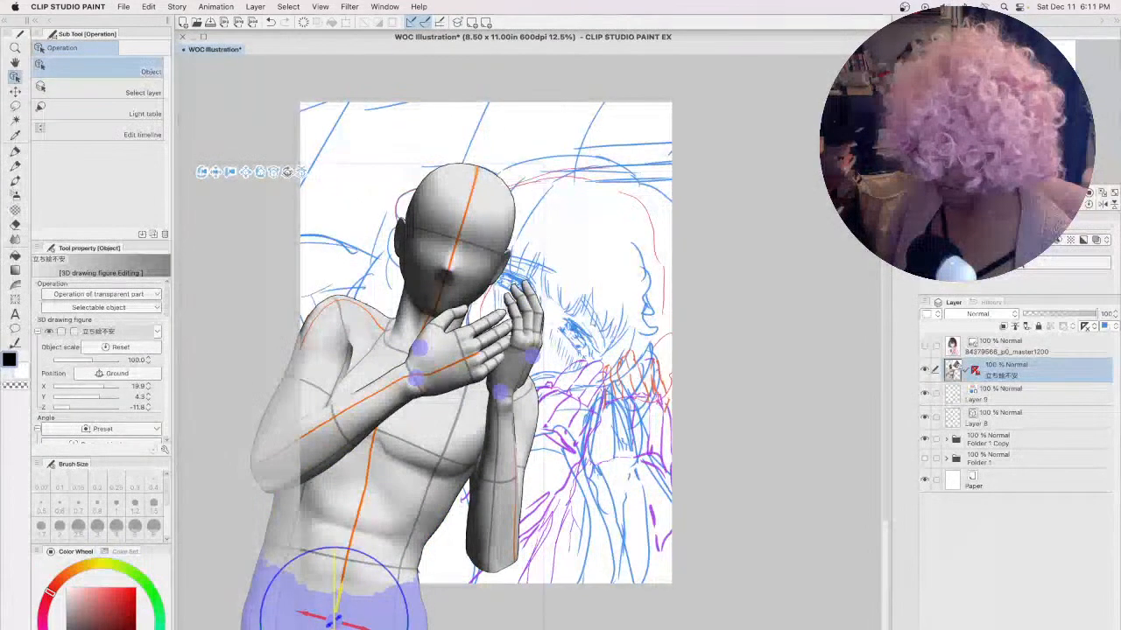
{"action": "left_click_drag", "start_coordinate": [335, 616], "coordinate": [396, 626]}
{"action": "left_click_drag", "start_coordinate": [318, 550], "coordinate": [332, 611]}
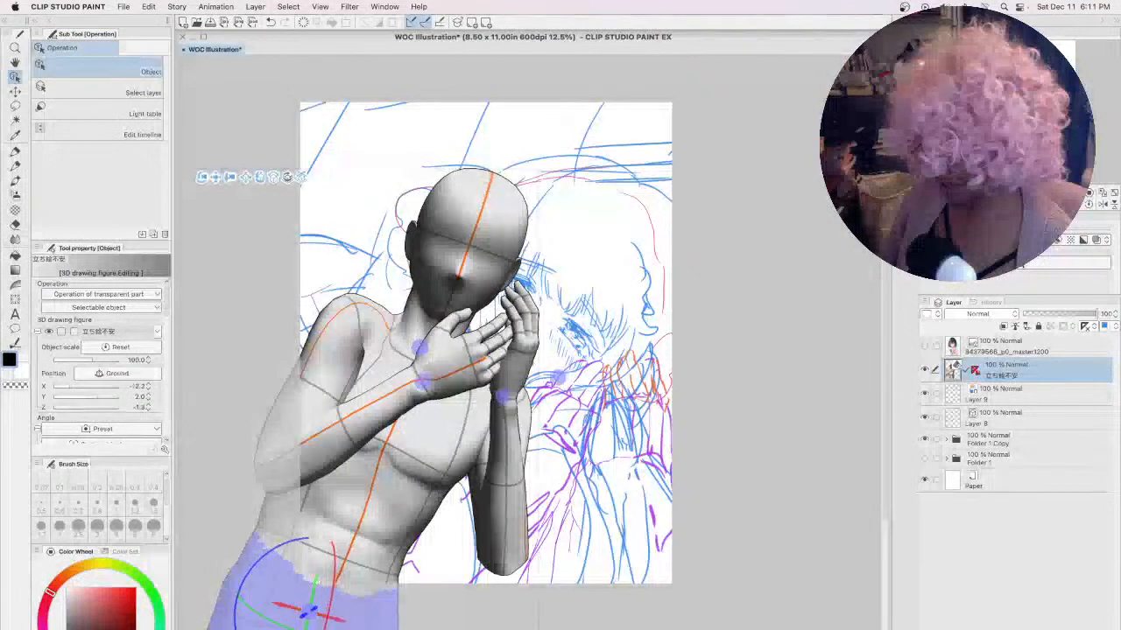
{"action": "left_click_drag", "start_coordinate": [317, 566], "coordinate": [316, 590]}
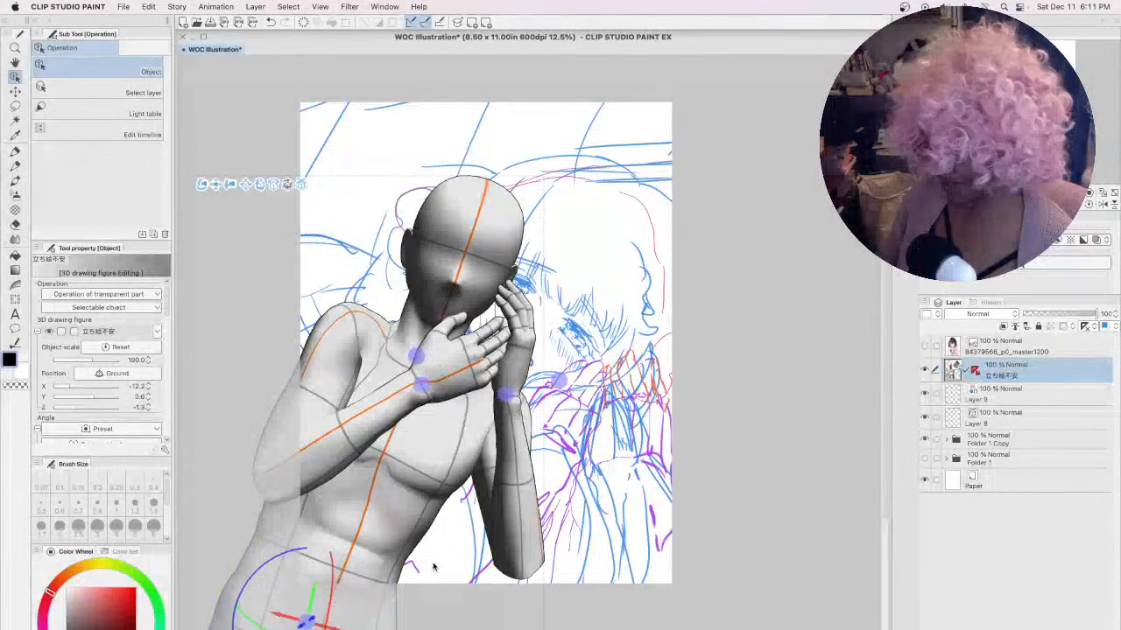
- Rotate the figure's upper torso slightly around its chest control point, try a further rotation and undo it
{"action": "left_click", "coordinate": [415, 360]}
{"action": "left_click", "coordinate": [340, 344]}
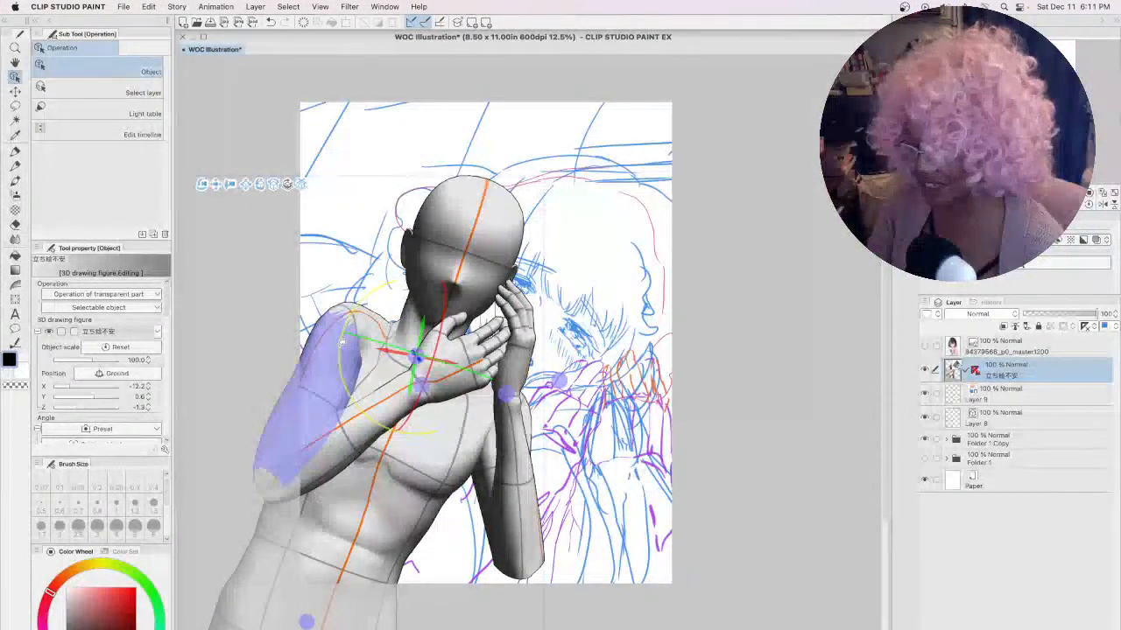
{"action": "left_click_drag", "start_coordinate": [341, 355], "coordinate": [344, 331]}
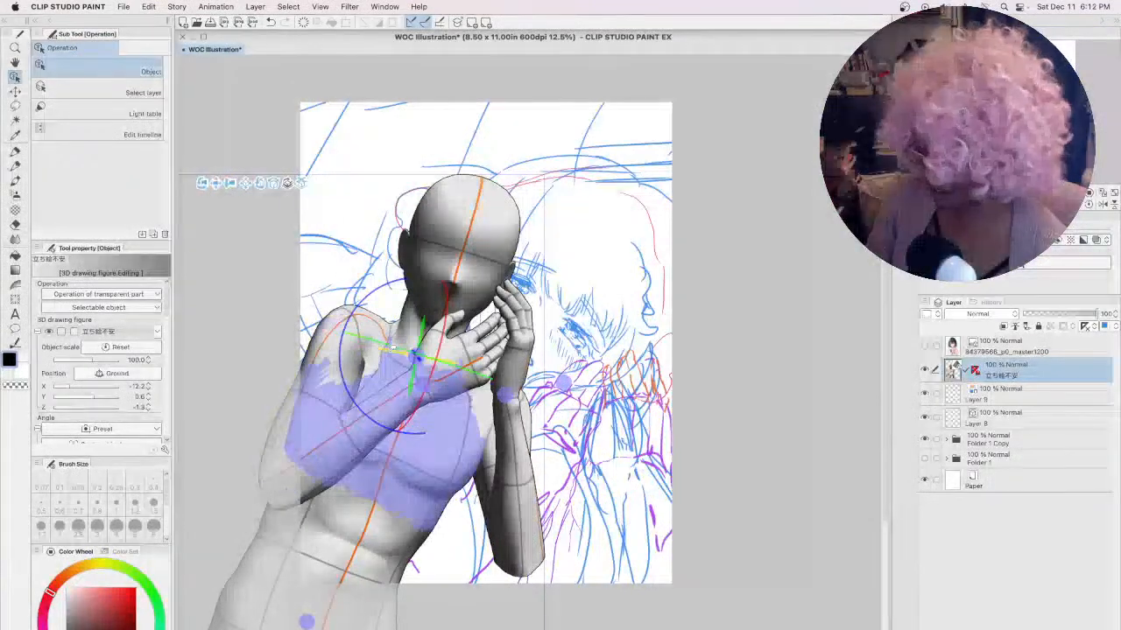
{"action": "left_click_drag", "start_coordinate": [384, 344], "coordinate": [379, 340]}
{"action": "key", "text": "super+z"}
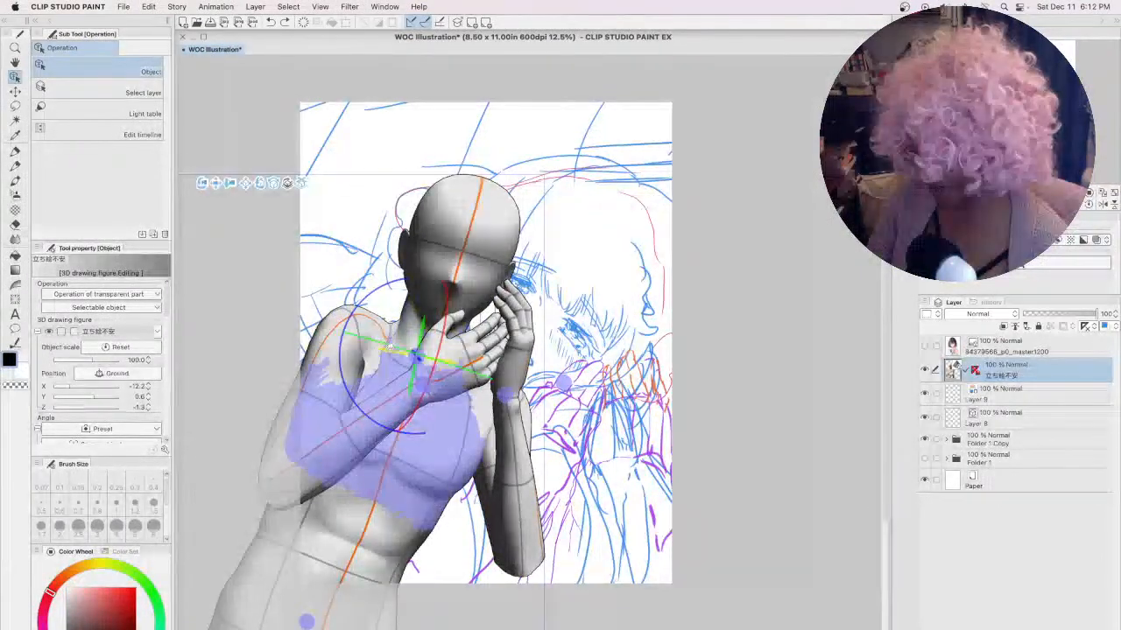
- Refine the tilt and twist of the figure's chest and shoulders by rotating around the chest control point
{"action": "left_click_drag", "start_coordinate": [385, 345], "coordinate": [396, 351]}
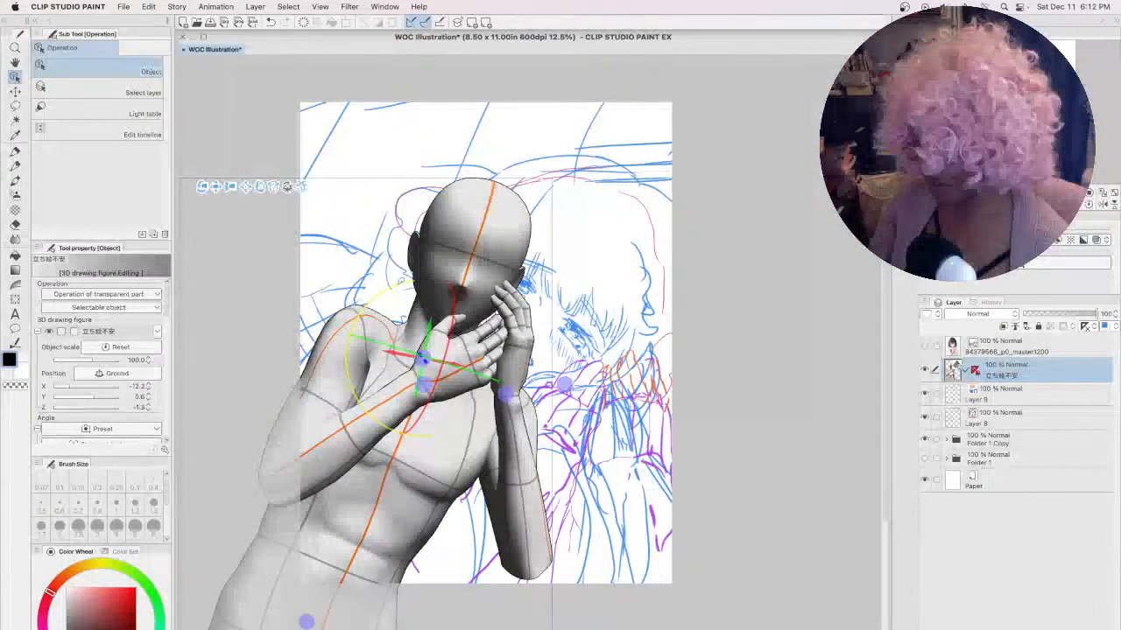
{"action": "left_click_drag", "start_coordinate": [400, 284], "coordinate": [403, 281]}
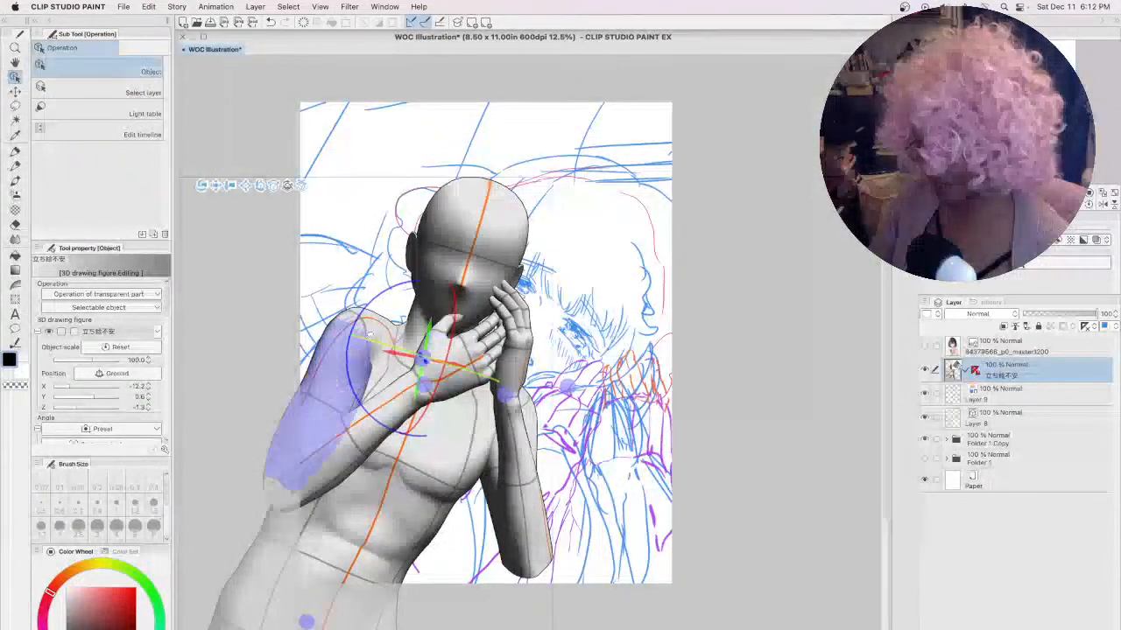
{"action": "left_click_drag", "start_coordinate": [372, 335], "coordinate": [381, 337]}
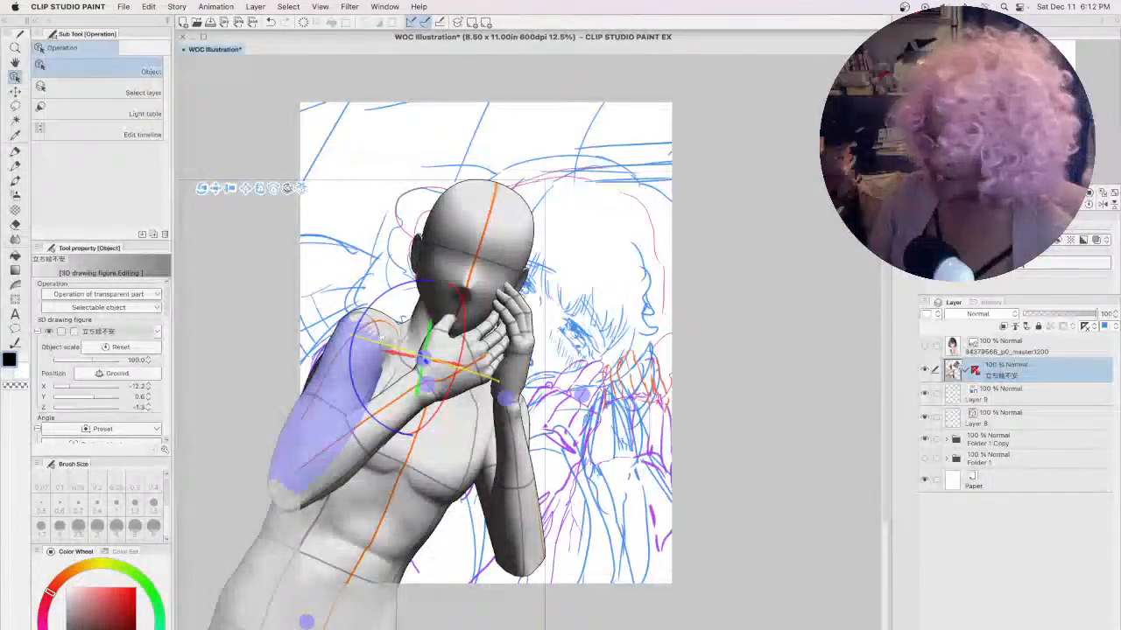
{"action": "left_click_drag", "start_coordinate": [384, 350], "coordinate": [396, 344]}
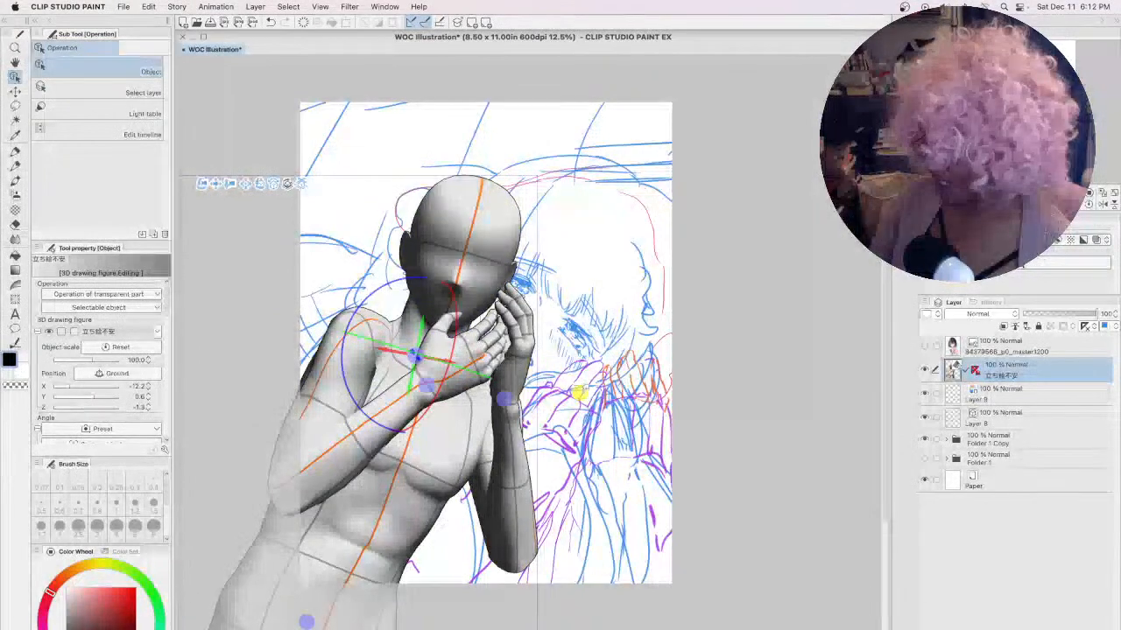
- Move the figure's gaze control point downward and outward and rotate it so the head tilts into the raised hands
{"action": "left_click", "coordinate": [578, 394]}
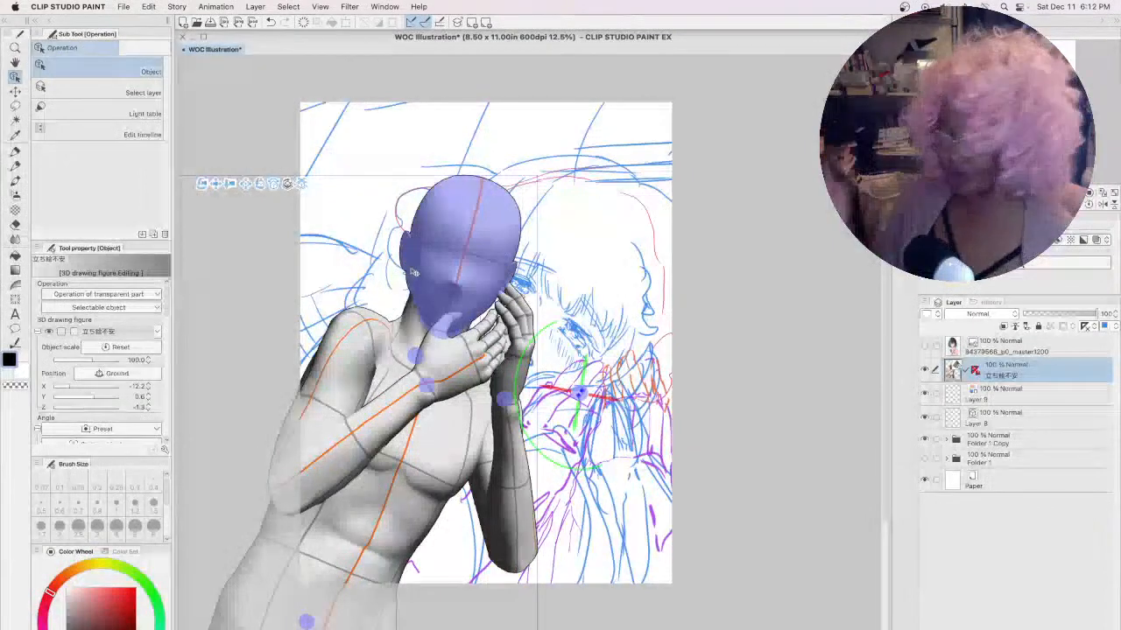
{"action": "left_click_drag", "start_coordinate": [542, 388], "coordinate": [512, 366]}
{"action": "left_click", "coordinate": [302, 346]}
{"action": "left_click_drag", "start_coordinate": [302, 348], "coordinate": [562, 402]}
{"action": "left_click_drag", "start_coordinate": [654, 393], "coordinate": [617, 471]}
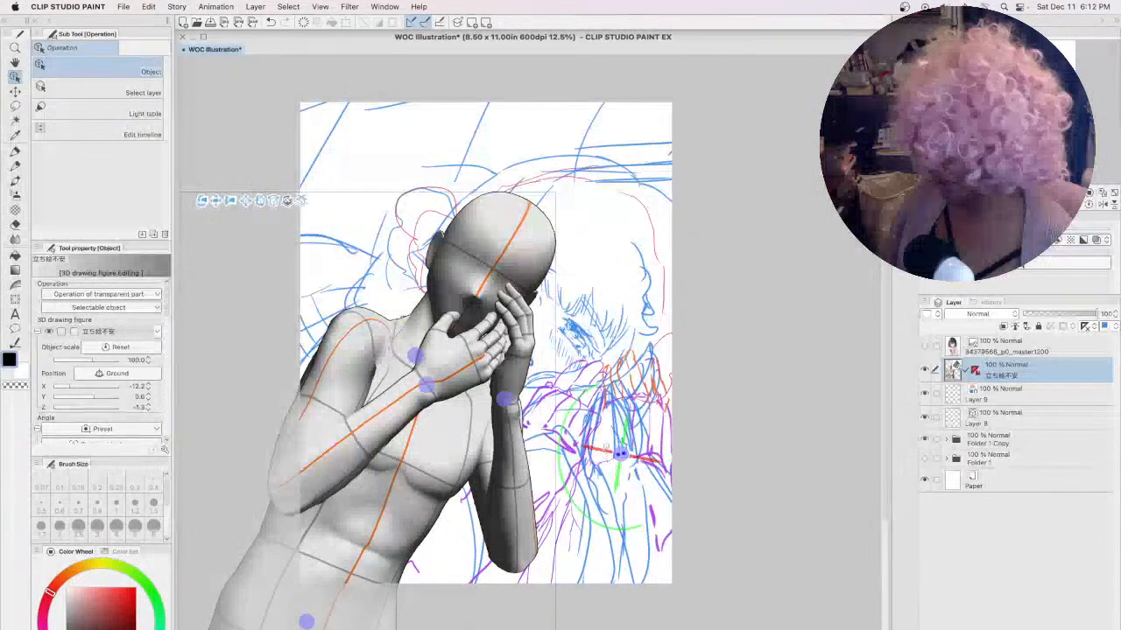
- Move the figure's gaze control point up and inward beside the raised hands, undoing one placement along the way
{"action": "left_click", "coordinate": [526, 429]}
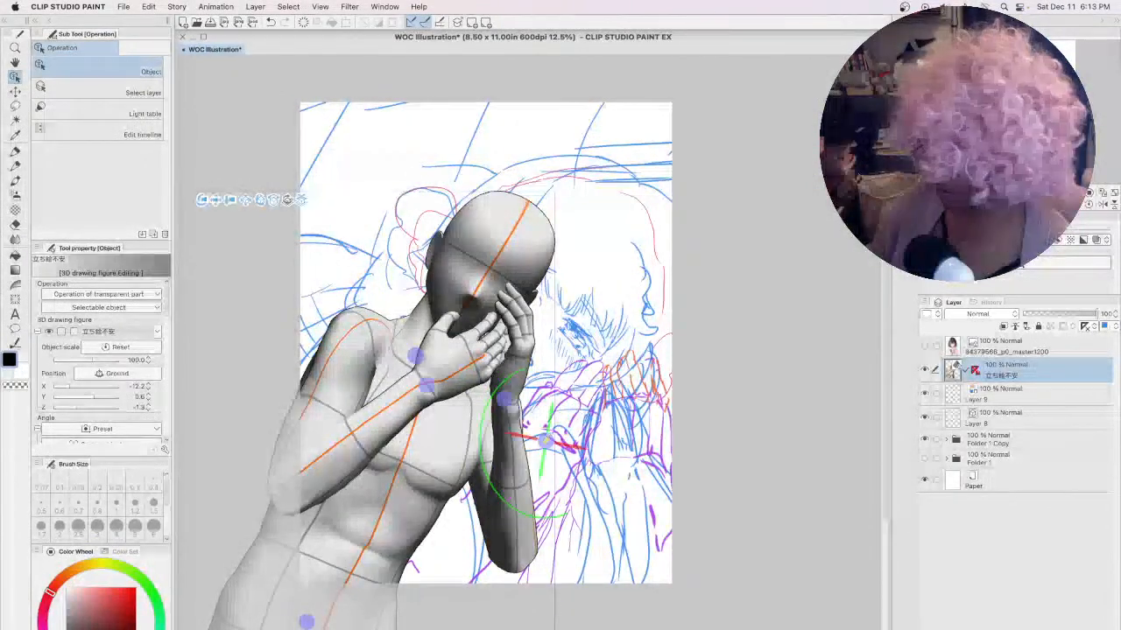
{"action": "left_click", "coordinate": [529, 387]}
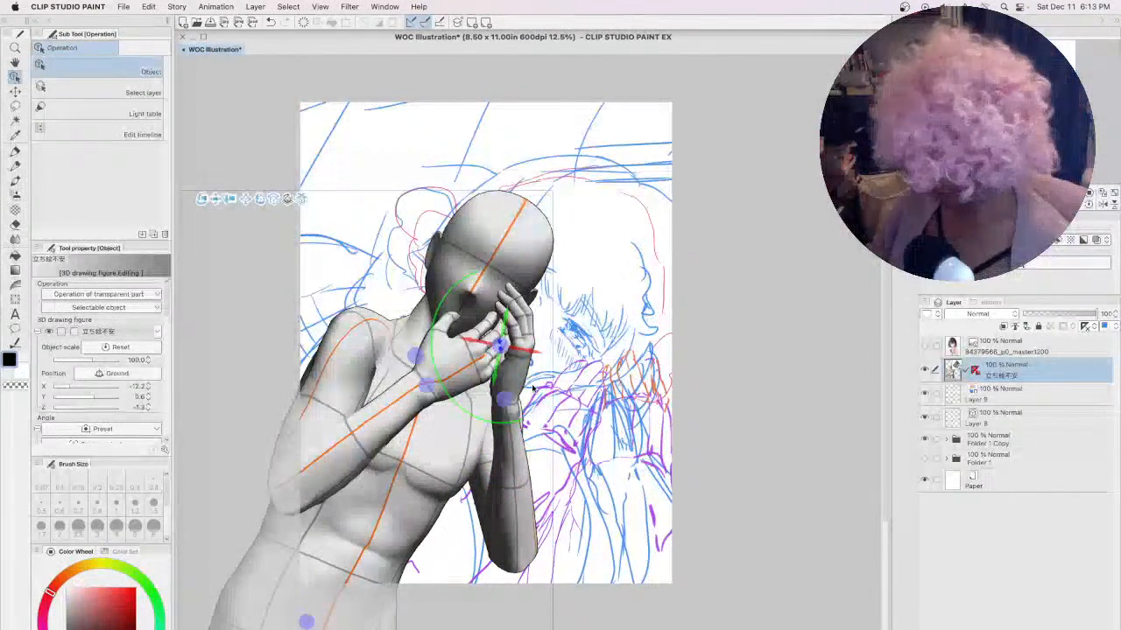
{"action": "key", "text": "super+z"}
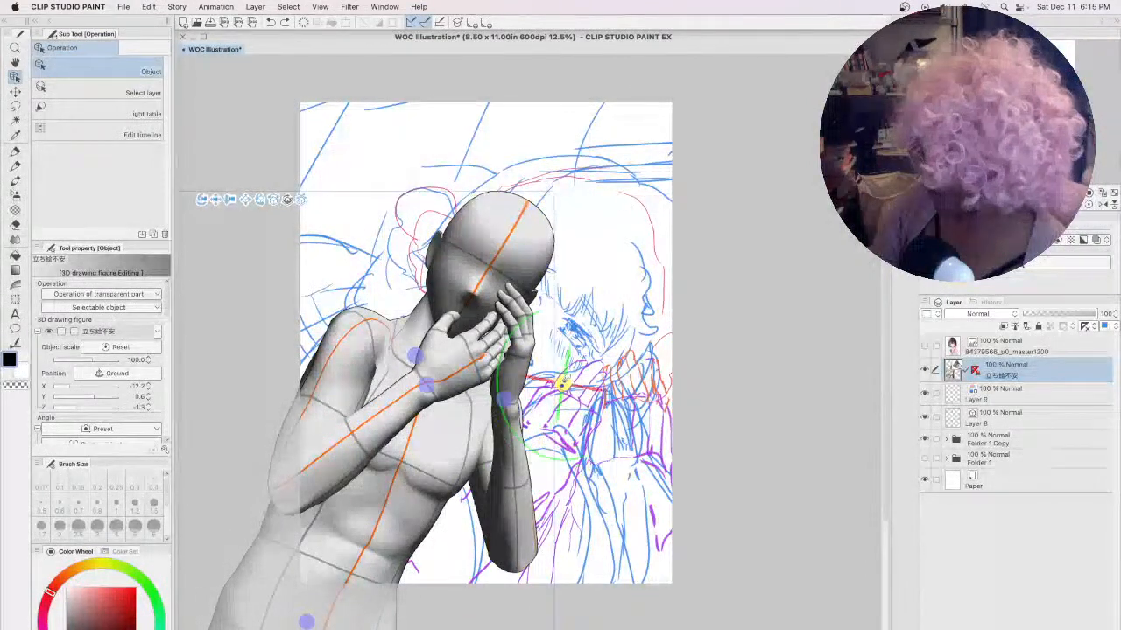
{"action": "left_click", "coordinate": [545, 307]}
{"action": "left_click", "coordinate": [526, 302]}
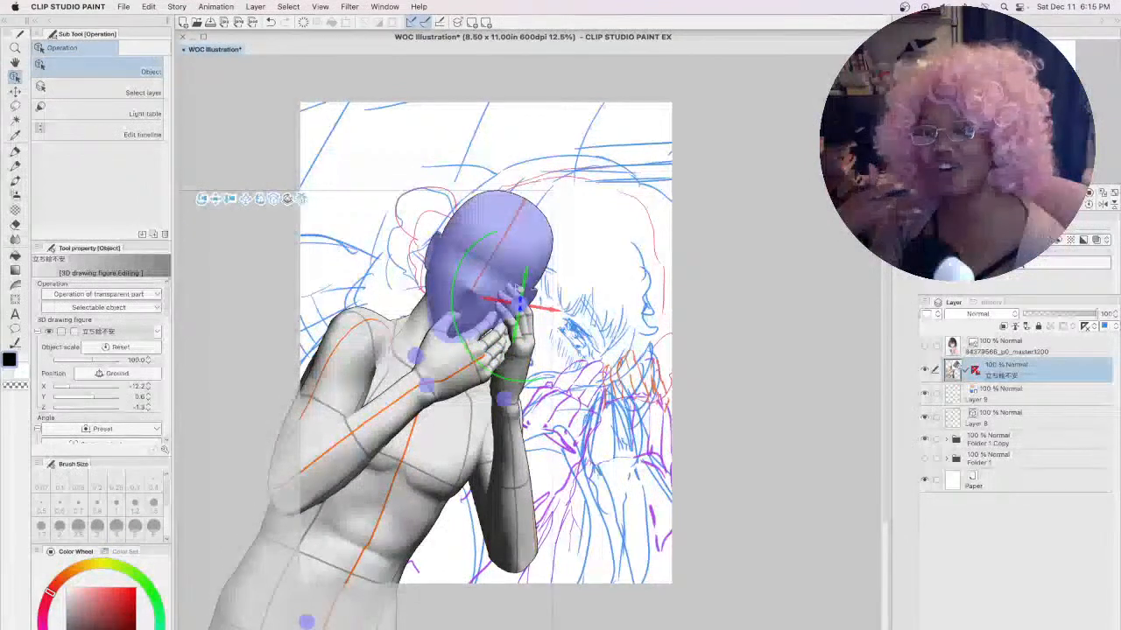
- Hide the 3D figure layer to check the sketch underneath, and show it again
{"action": "left_click", "coordinate": [712, 291]}
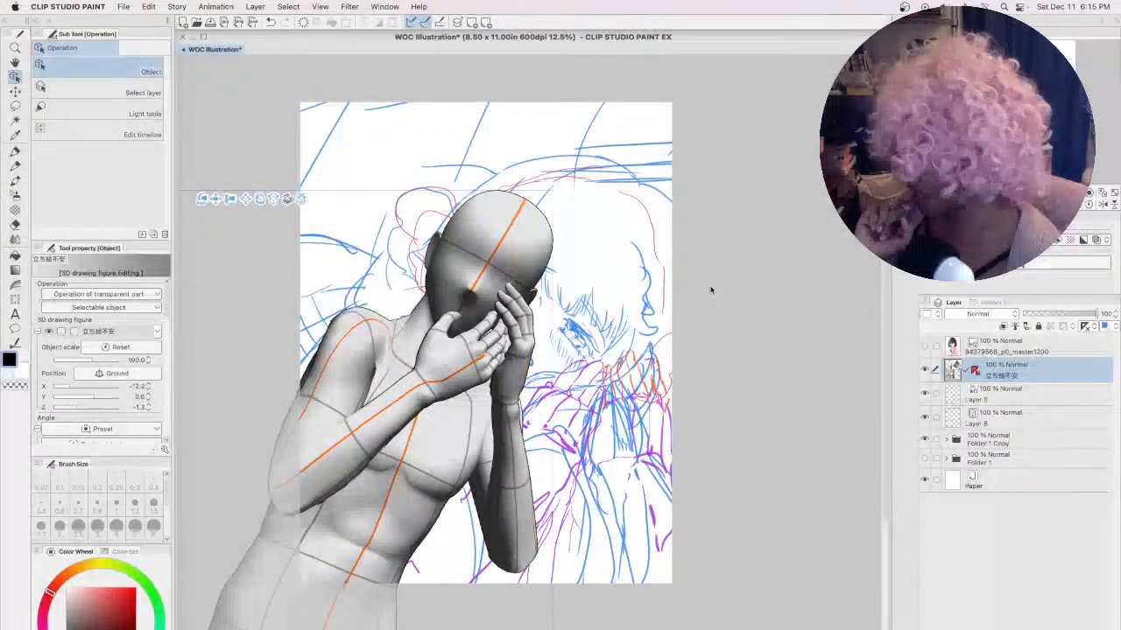
{"action": "left_click", "coordinate": [924, 371]}
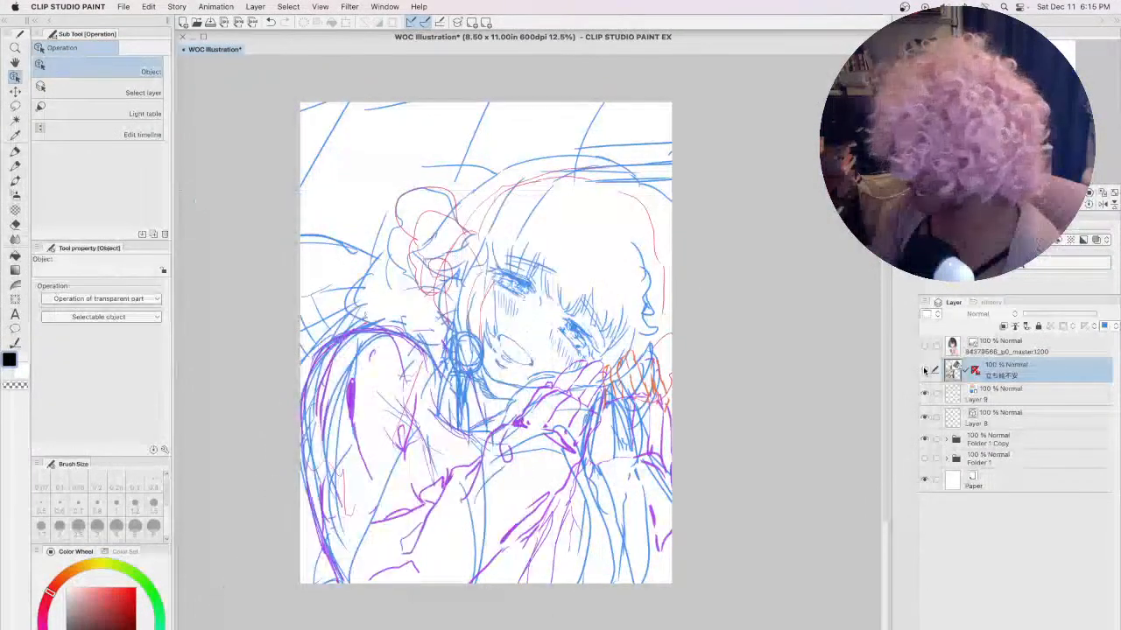
{"action": "left_click", "coordinate": [925, 371]}
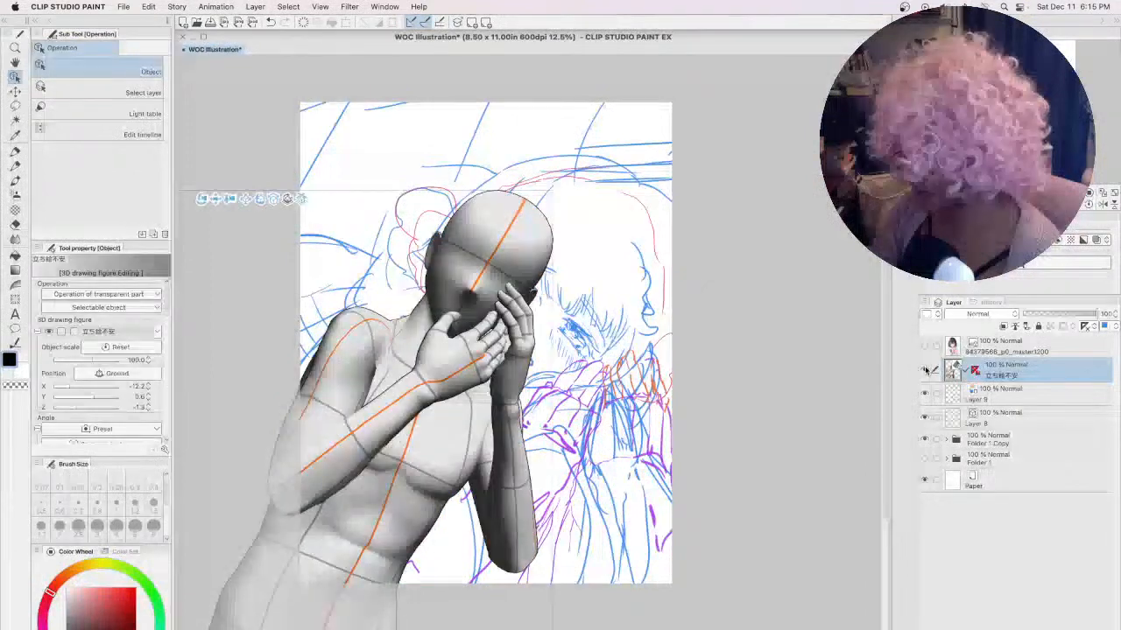
- Reposition the wrist control point of the figure's nearer arm and rotate around it to adjust the hand and forearm
{"action": "left_click", "coordinate": [424, 385]}
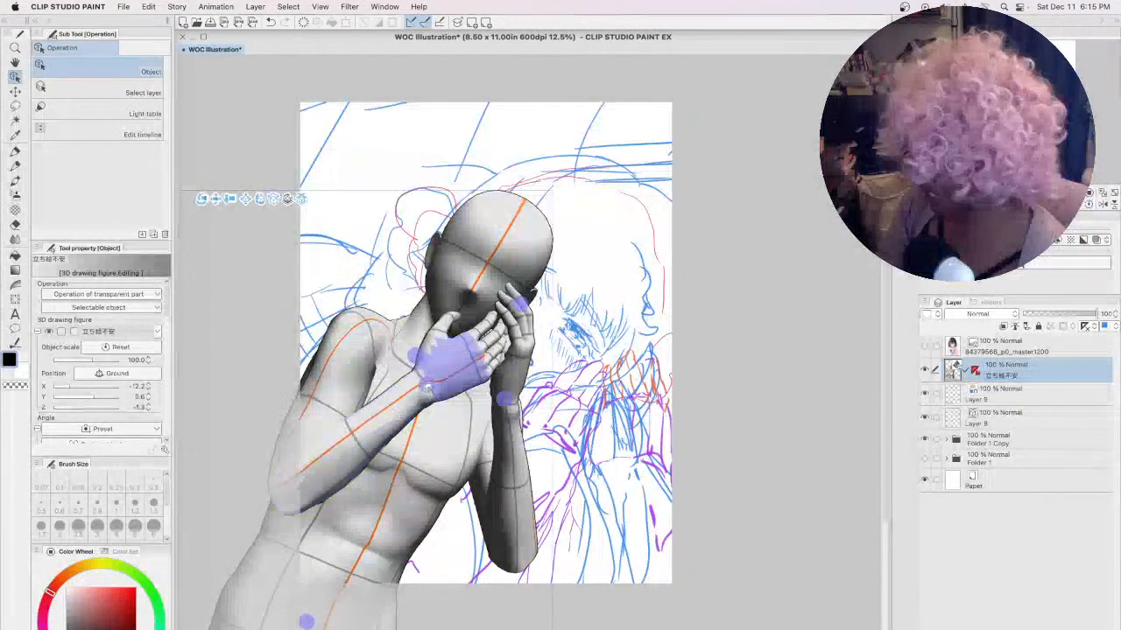
{"action": "left_click", "coordinate": [422, 389]}
{"action": "left_click_drag", "start_coordinate": [425, 385], "coordinate": [377, 364]}
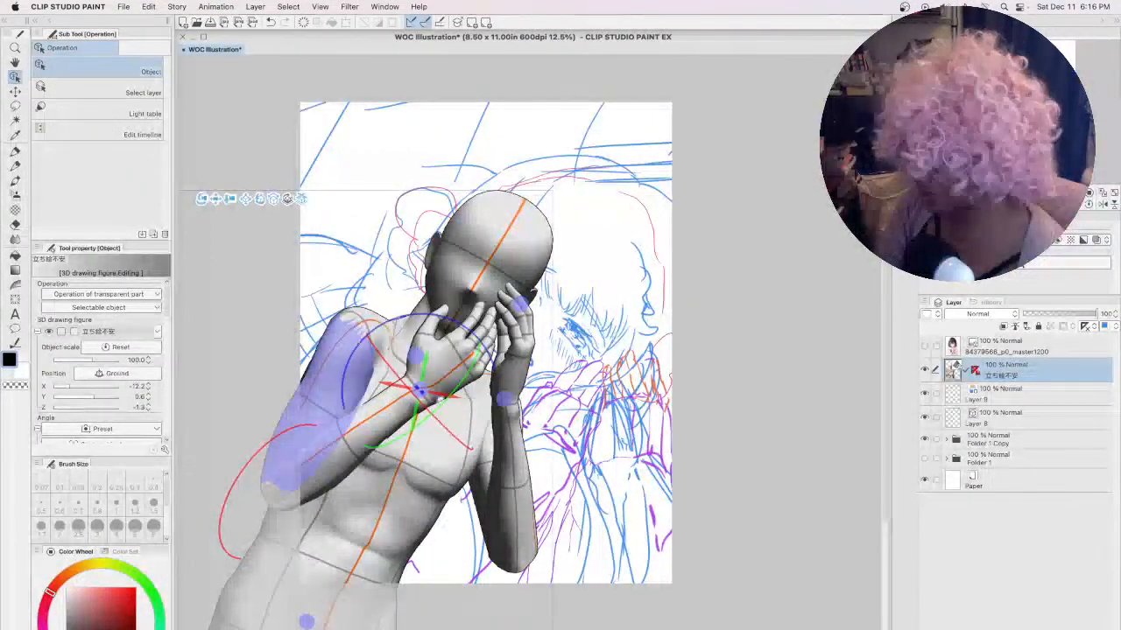
{"action": "left_click_drag", "start_coordinate": [439, 411], "coordinate": [434, 410]}
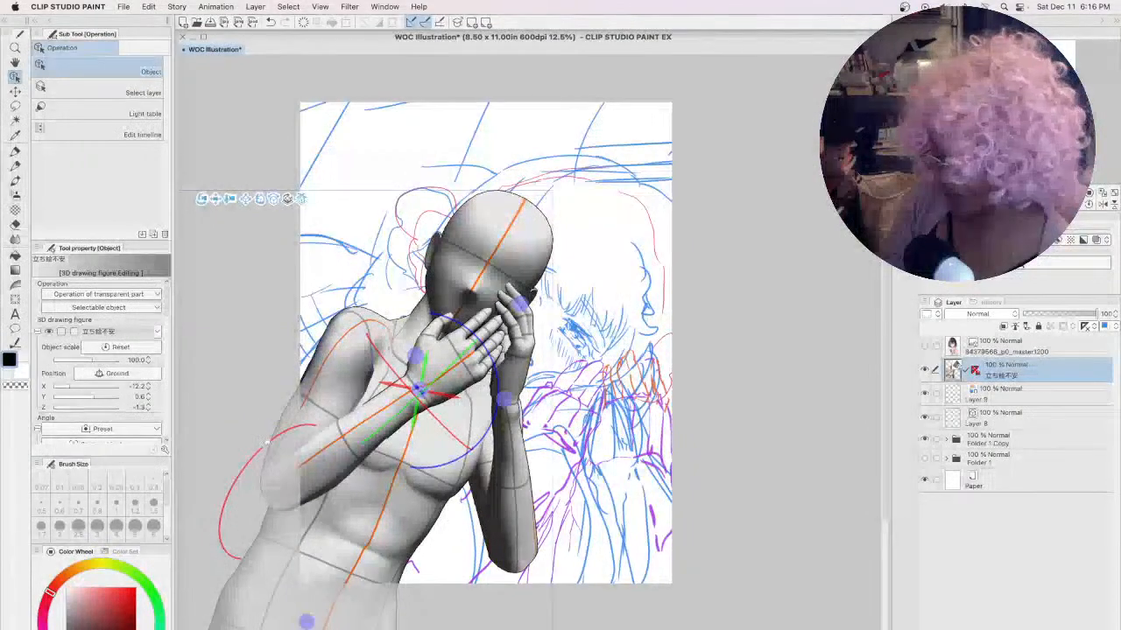
{"action": "left_click_drag", "start_coordinate": [267, 441], "coordinate": [278, 419]}
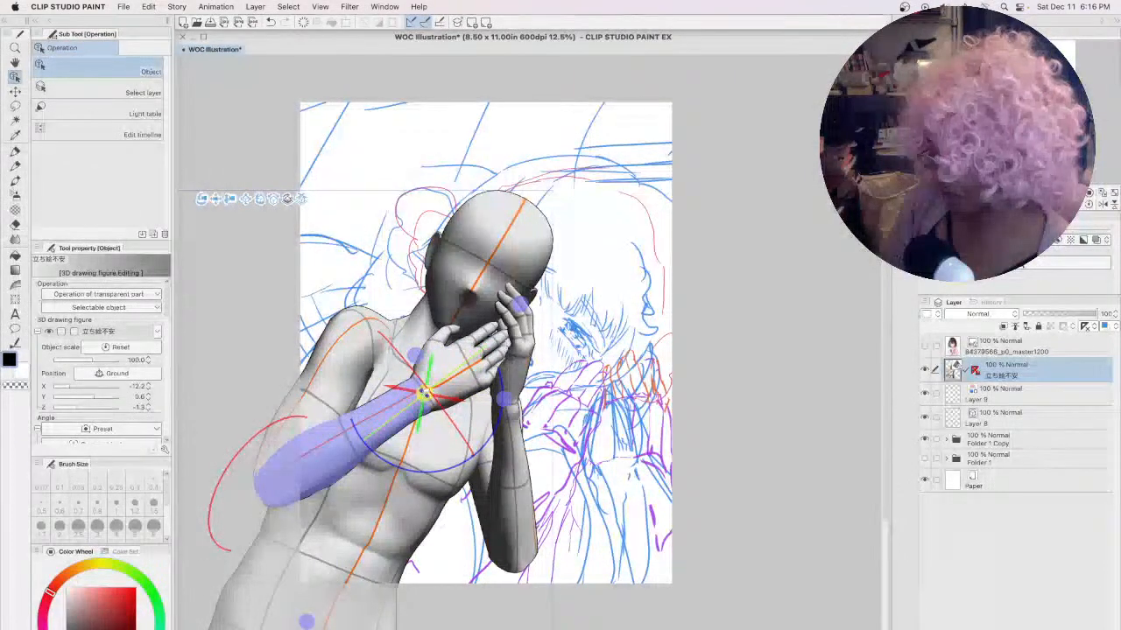
{"action": "mouse_move", "coordinate": [425, 393]}
{"action": "left_mouse_down"}
{"action": "mouse_move", "coordinate": [440, 394]}
{"action": "mouse_move", "coordinate": [427, 395]}
{"action": "left_mouse_up"}
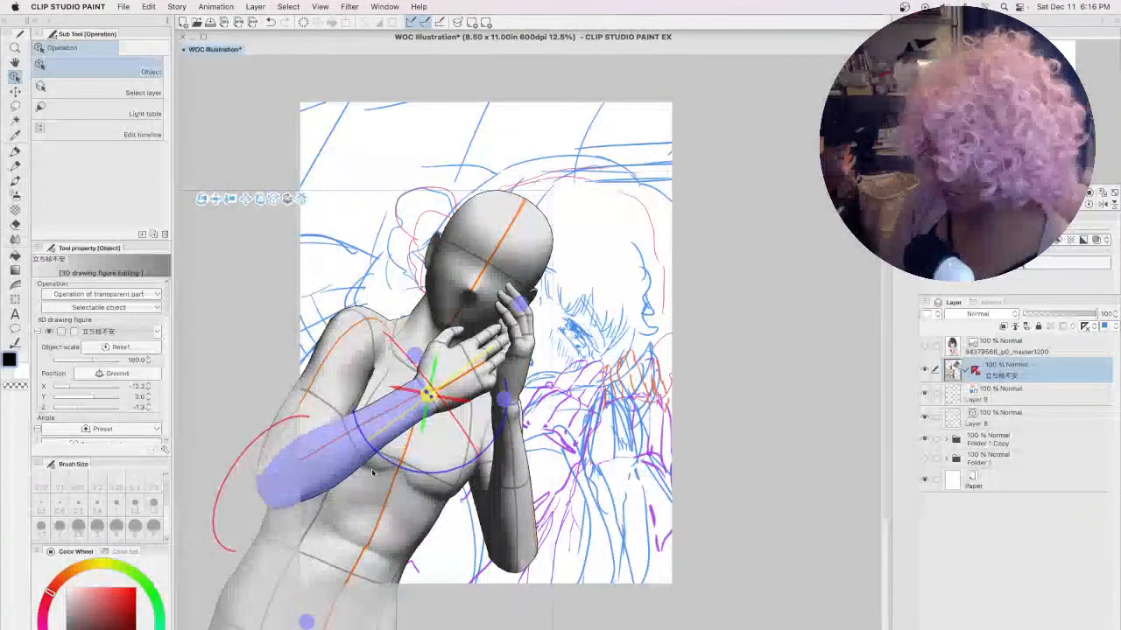
- Rotate the figure's hips around the hip control point to turn the torso and lean the body
{"action": "left_click", "coordinate": [306, 621]}
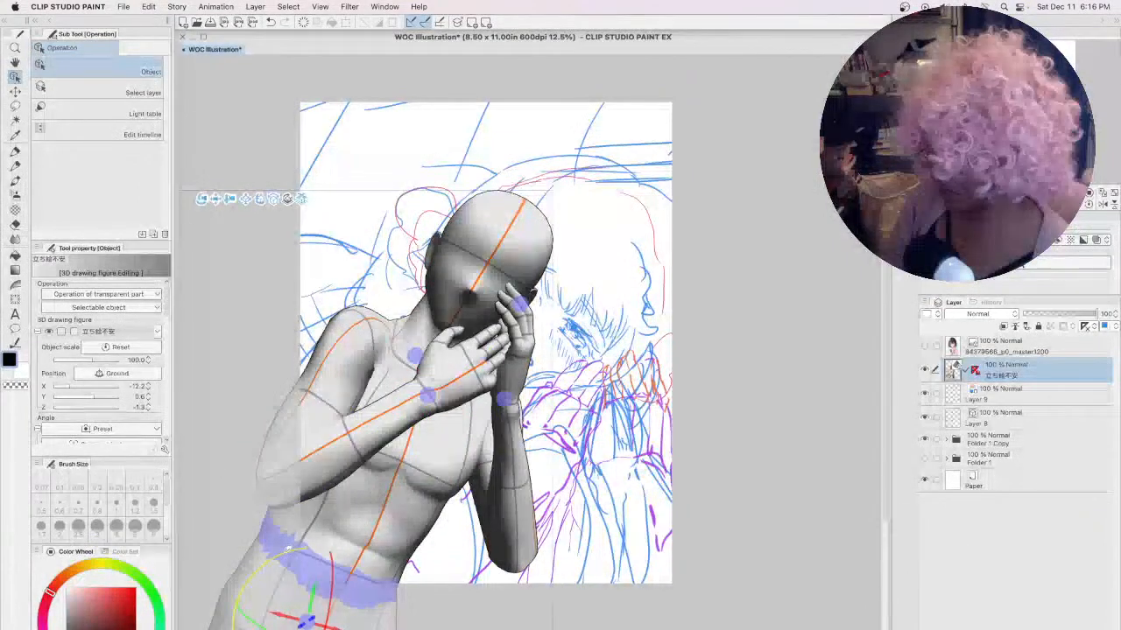
{"action": "left_click_drag", "start_coordinate": [287, 546], "coordinate": [297, 543]}
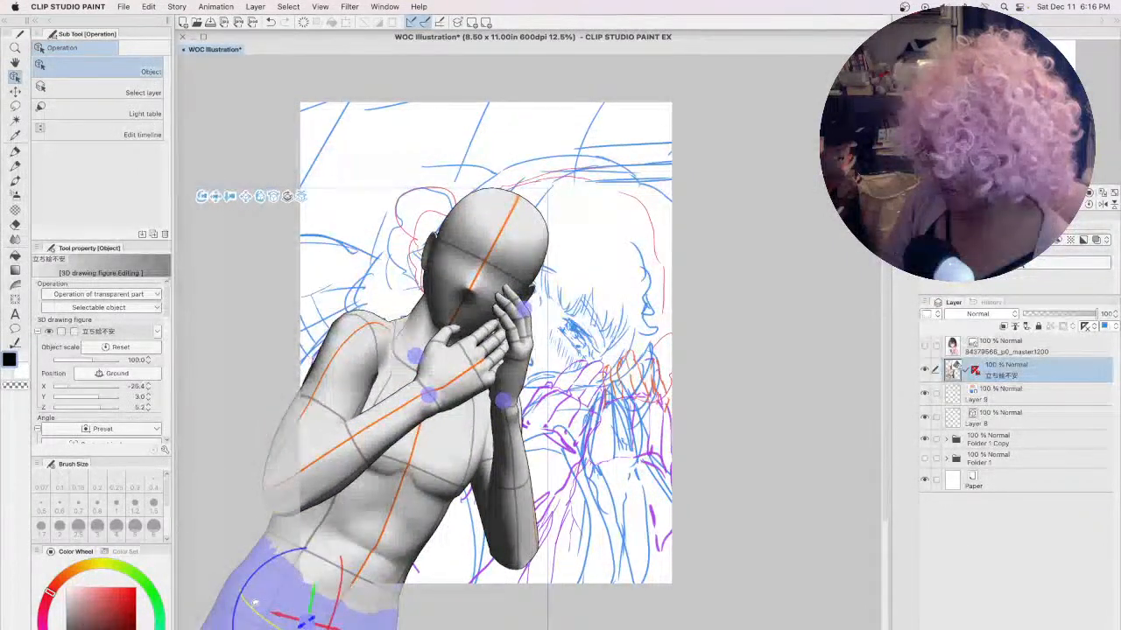
{"action": "left_click_drag", "start_coordinate": [258, 610], "coordinate": [278, 612]}
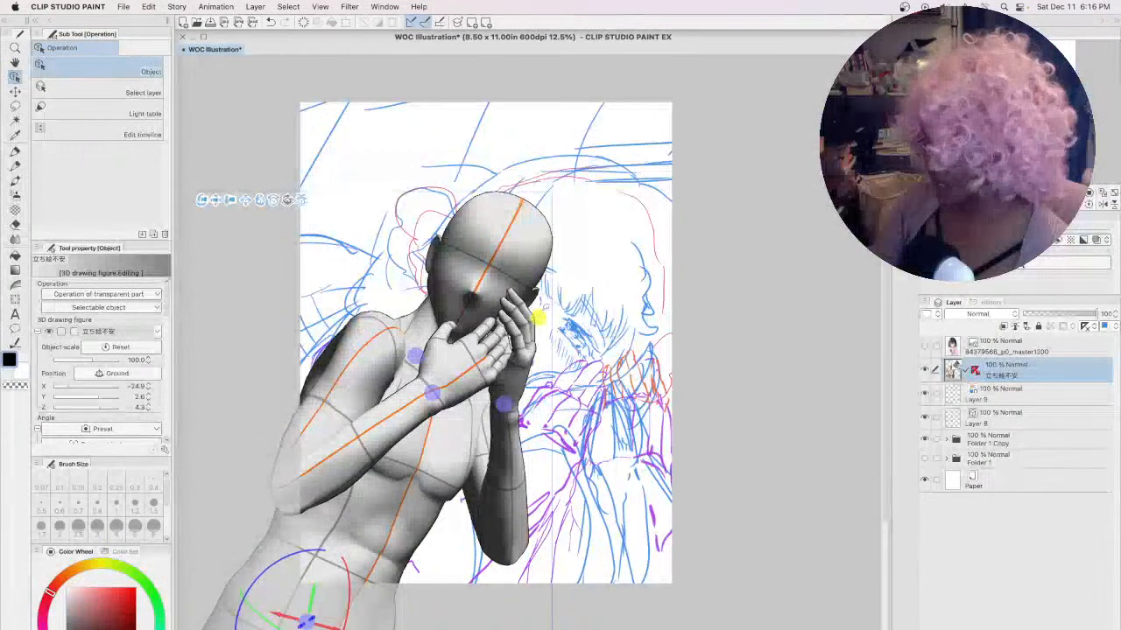
- Tilt the figure's head with the gaze control point and rotate the nearer hand around its wrist control point
{"action": "left_click", "coordinate": [522, 243]}
{"action": "left_click_drag", "start_coordinate": [528, 247], "coordinate": [526, 234]}
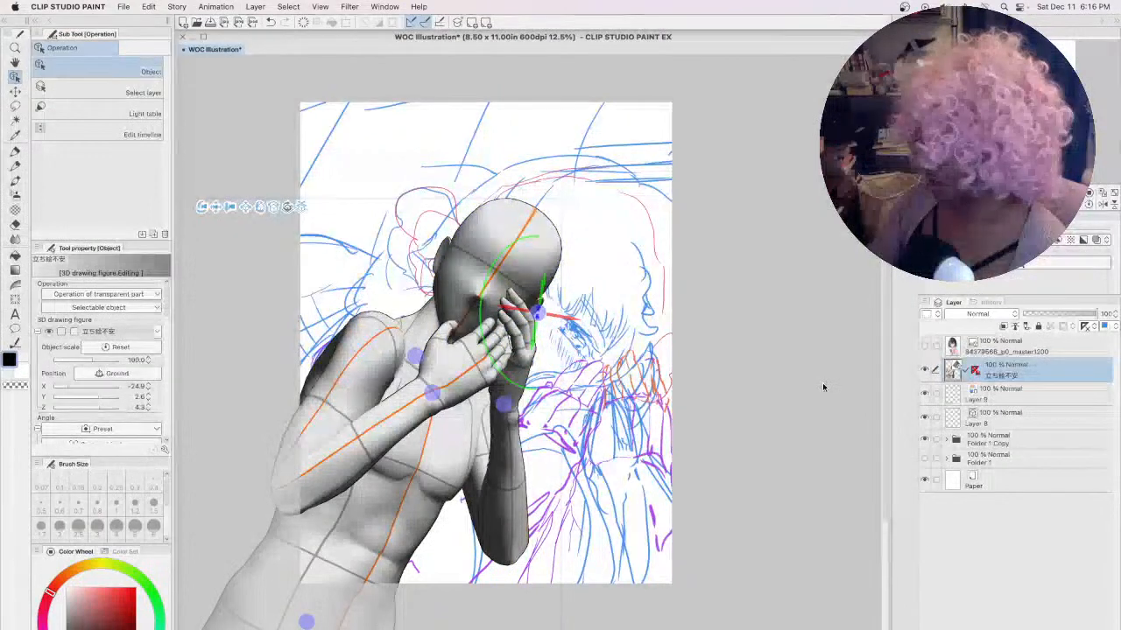
{"action": "left_click", "coordinate": [438, 390]}
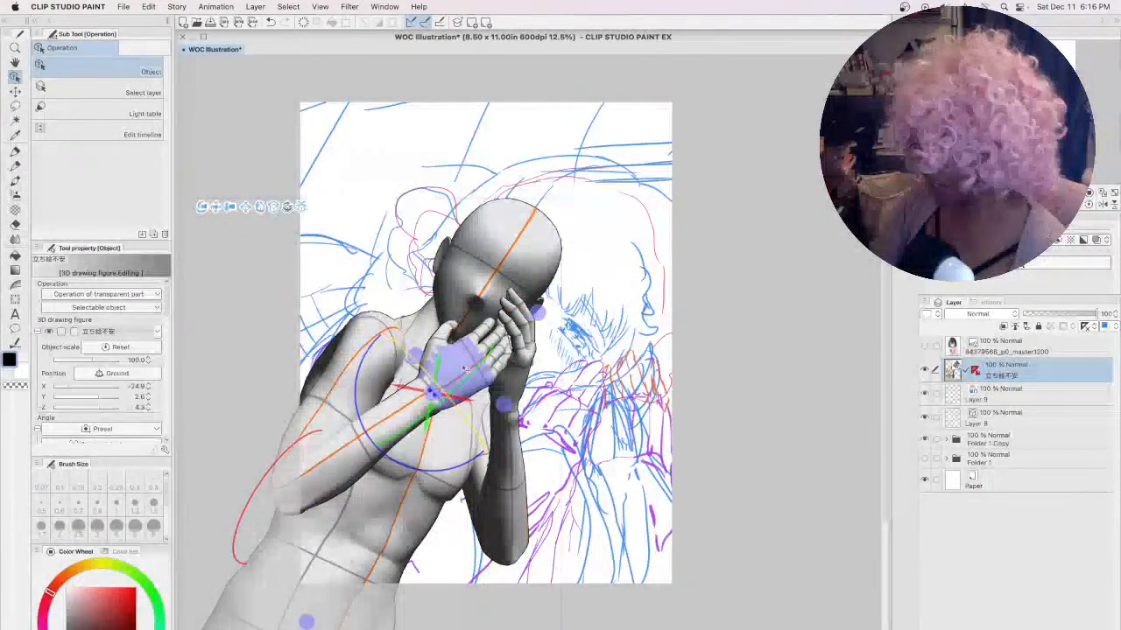
{"action": "left_click_drag", "start_coordinate": [473, 372], "coordinate": [431, 424]}
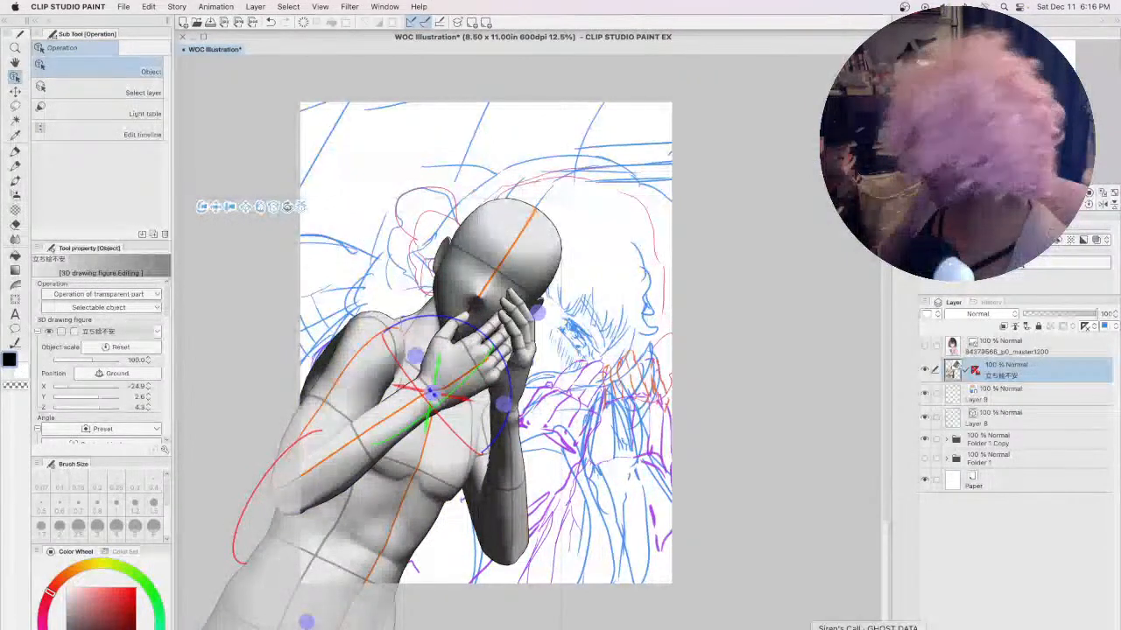
{"action": "key", "text": "Tab"}
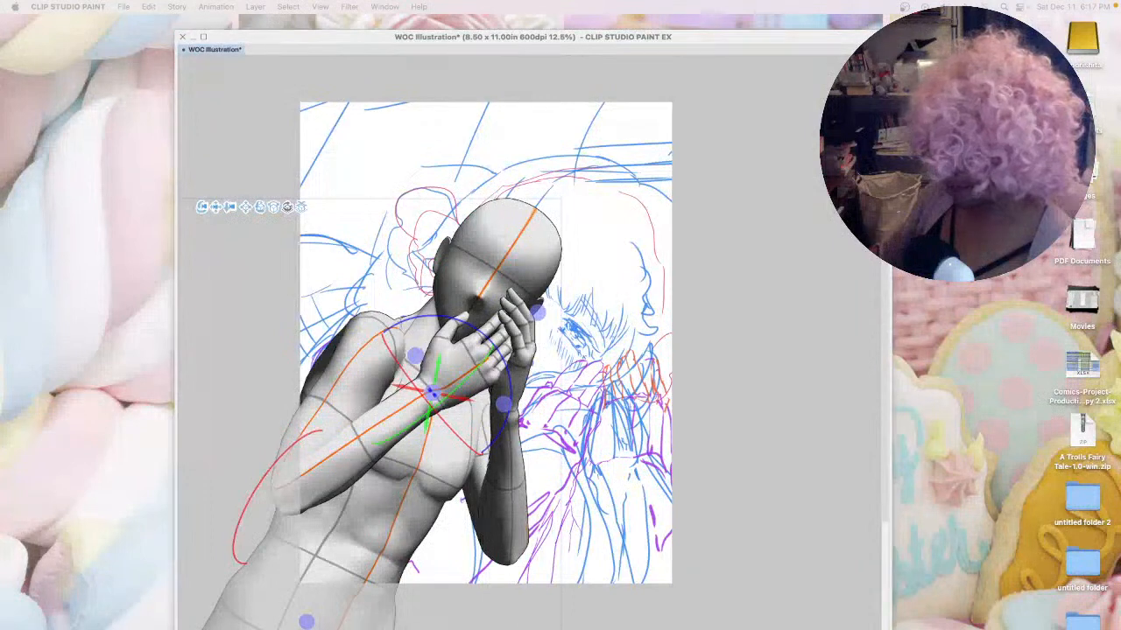
{"action": "key", "text": "Tab"}
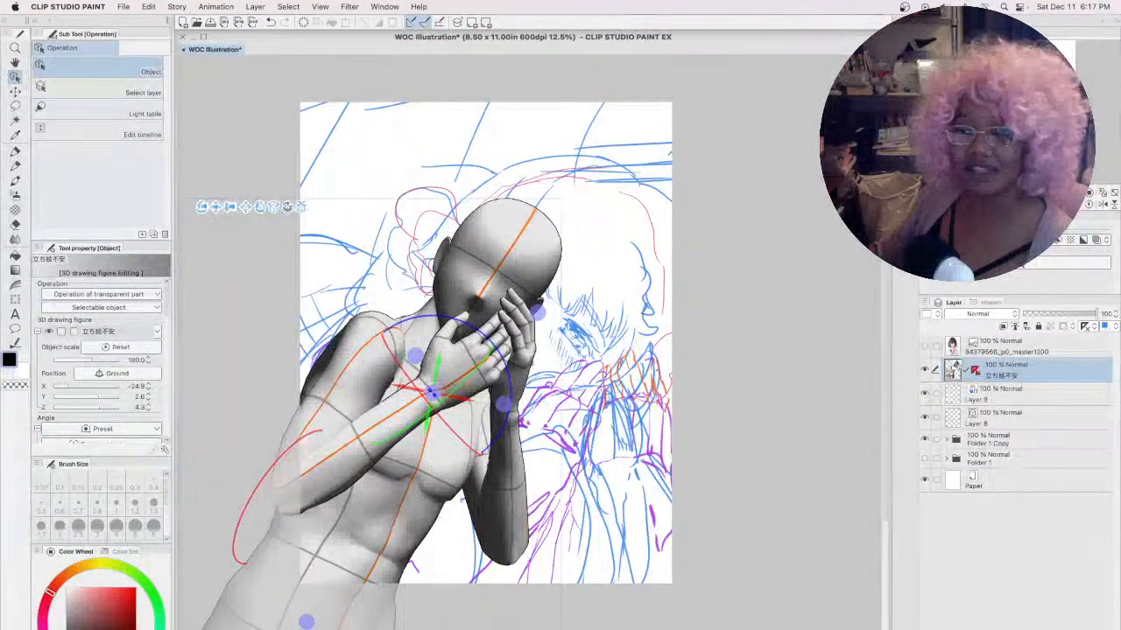
{"action": "key", "text": "Tab"}
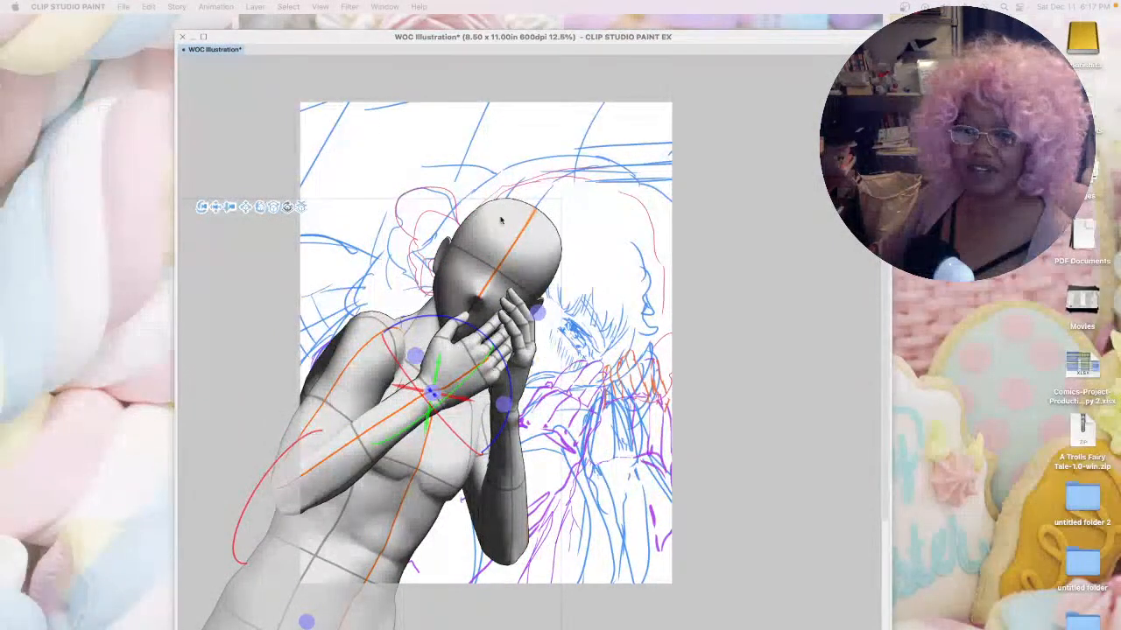
{"action": "key", "text": "Tab"}
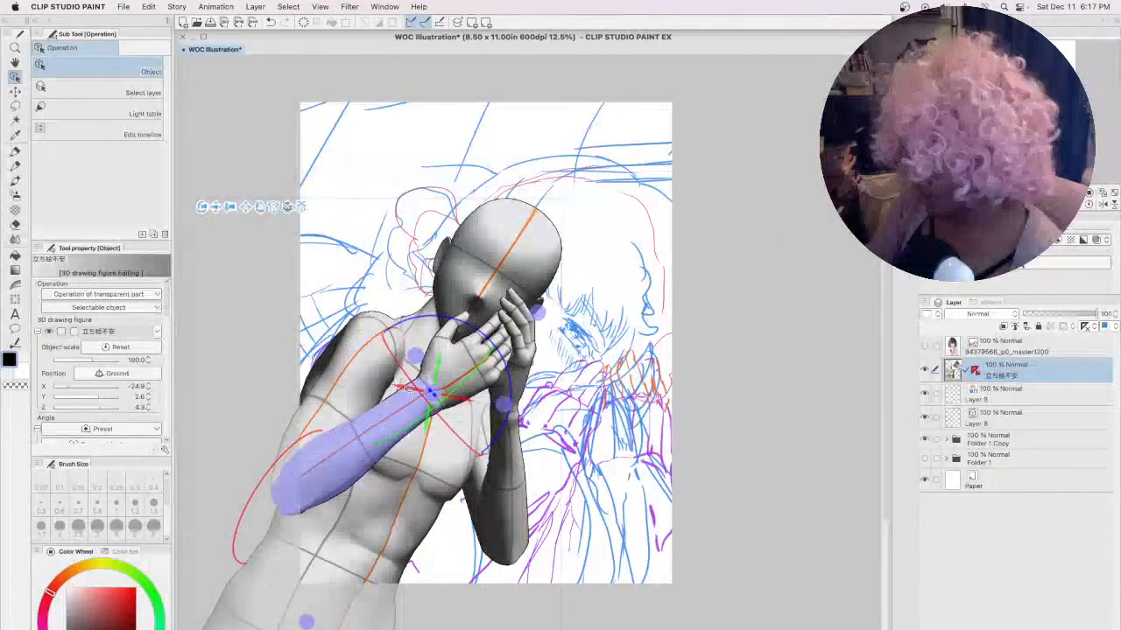
- Nudge the nearer wrist slightly inward, and reposition the farther arm with its wrist control point so both hands cup the face
{"action": "left_click_drag", "start_coordinate": [397, 387], "coordinate": [392, 376]}
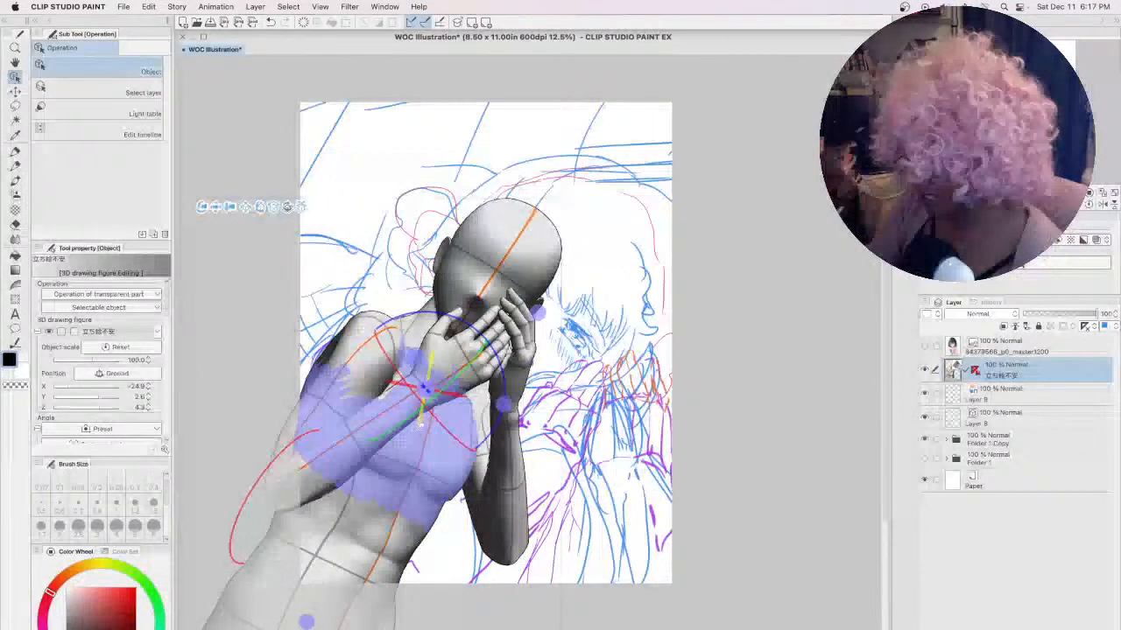
{"action": "left_click_drag", "start_coordinate": [419, 414], "coordinate": [416, 418]}
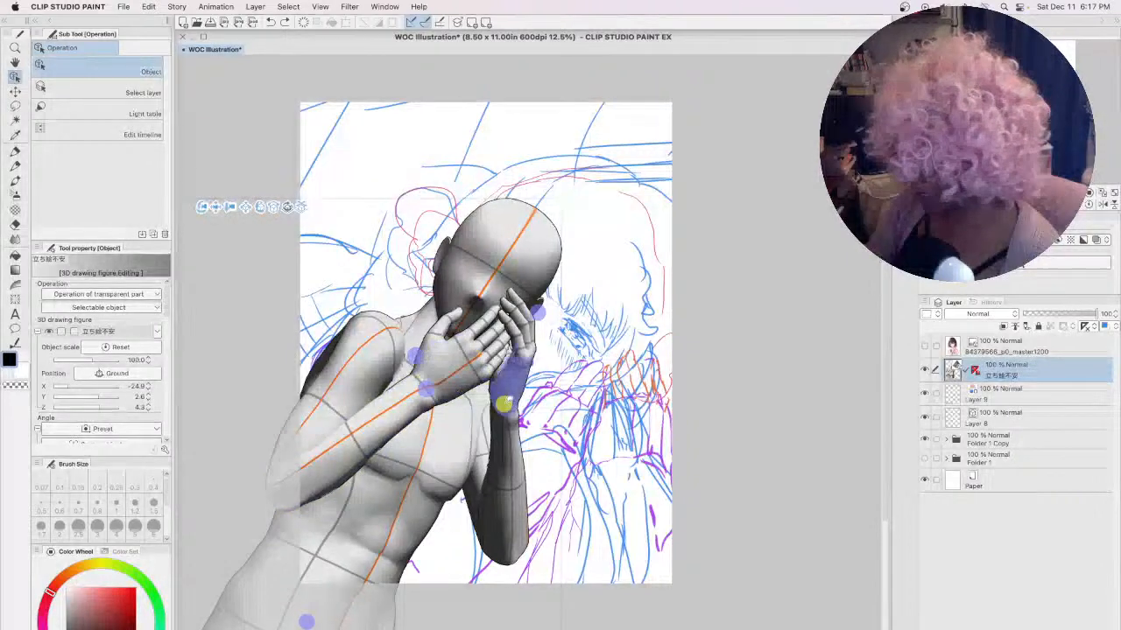
{"action": "left_click", "coordinate": [516, 405]}
{"action": "left_click_drag", "start_coordinate": [519, 405], "coordinate": [519, 407]}
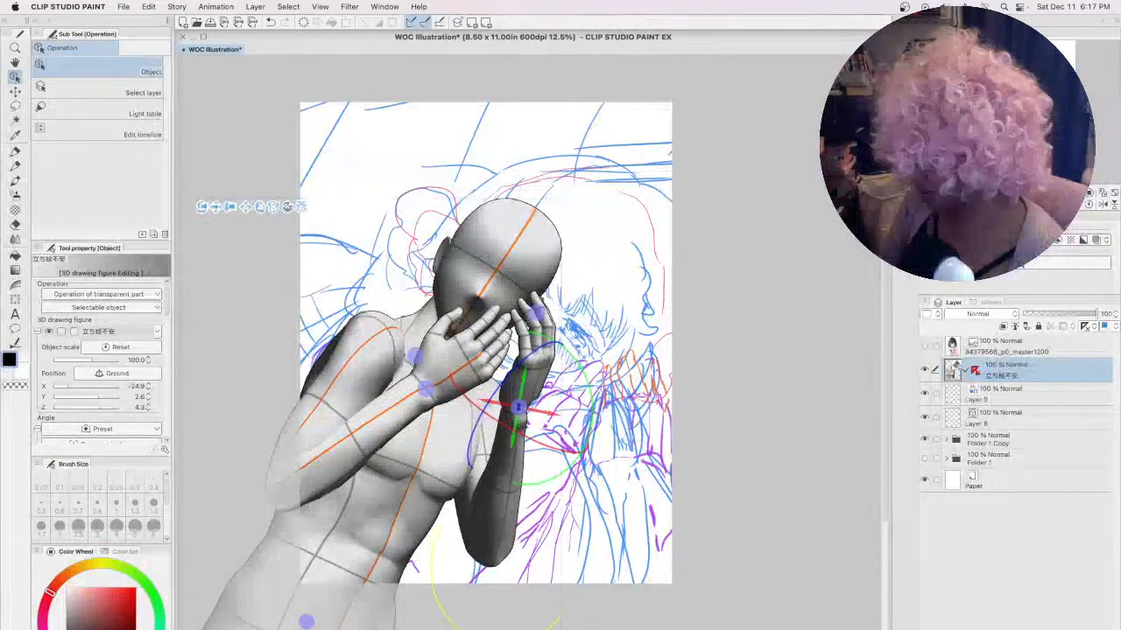
{"action": "left_click_drag", "start_coordinate": [548, 473], "coordinate": [495, 401]}
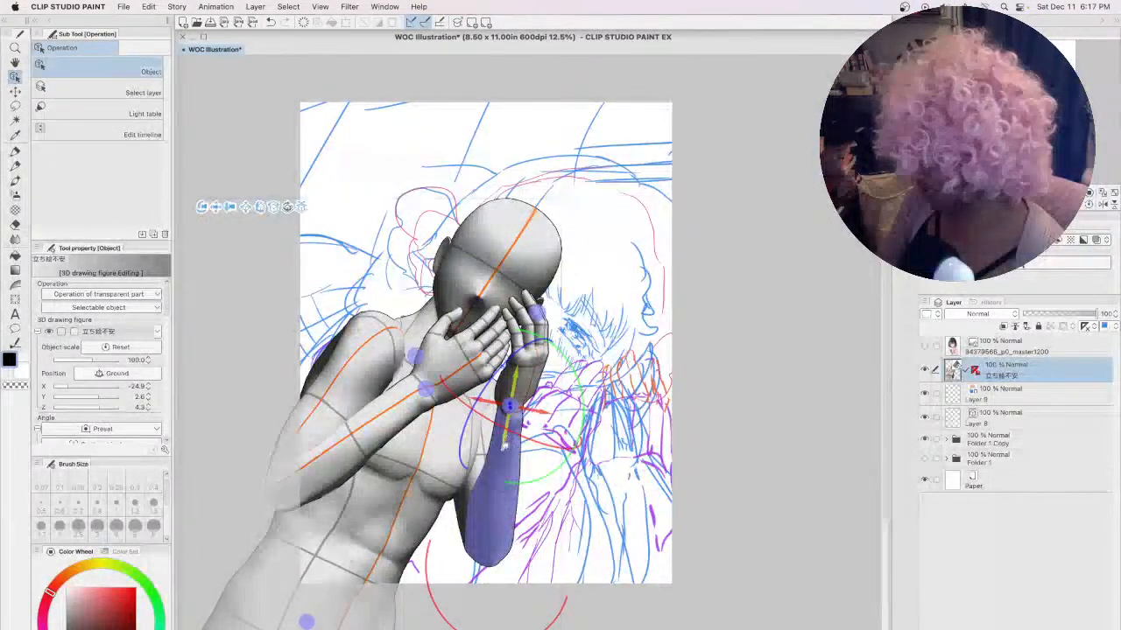
{"action": "left_click_drag", "start_coordinate": [506, 436], "coordinate": [478, 414]}
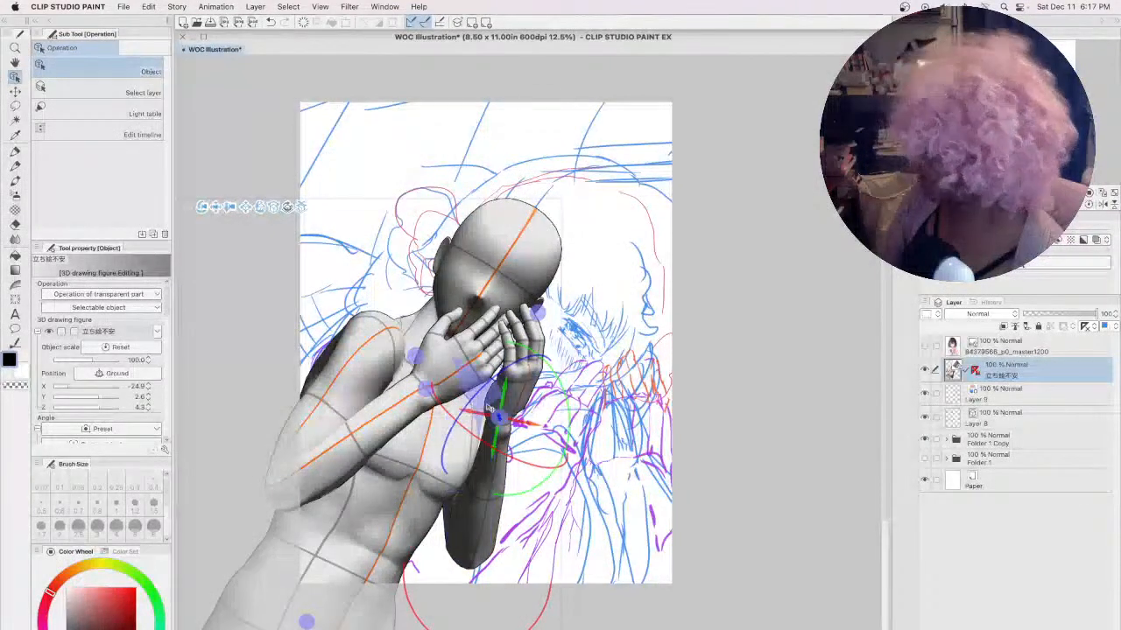
- Display the pose materials and lower the 3D camera's perspective to 1.00
{"action": "left_click", "coordinate": [905, 132]}
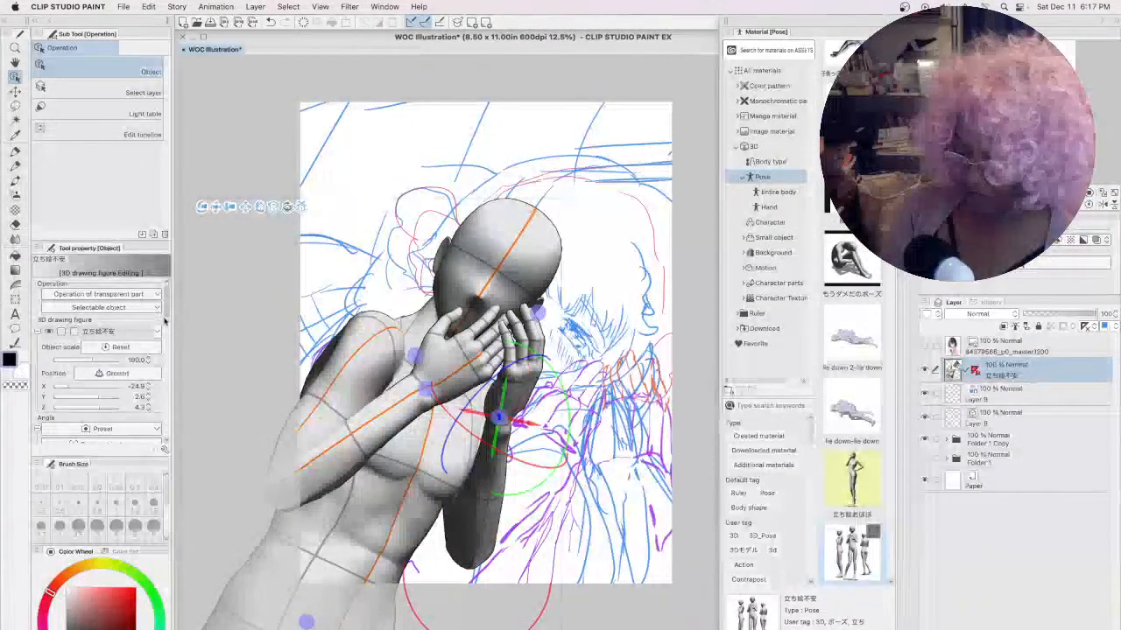
{"action": "scroll", "coordinate": [163, 323], "scroll_direction": "down", "scroll_amount": 5}
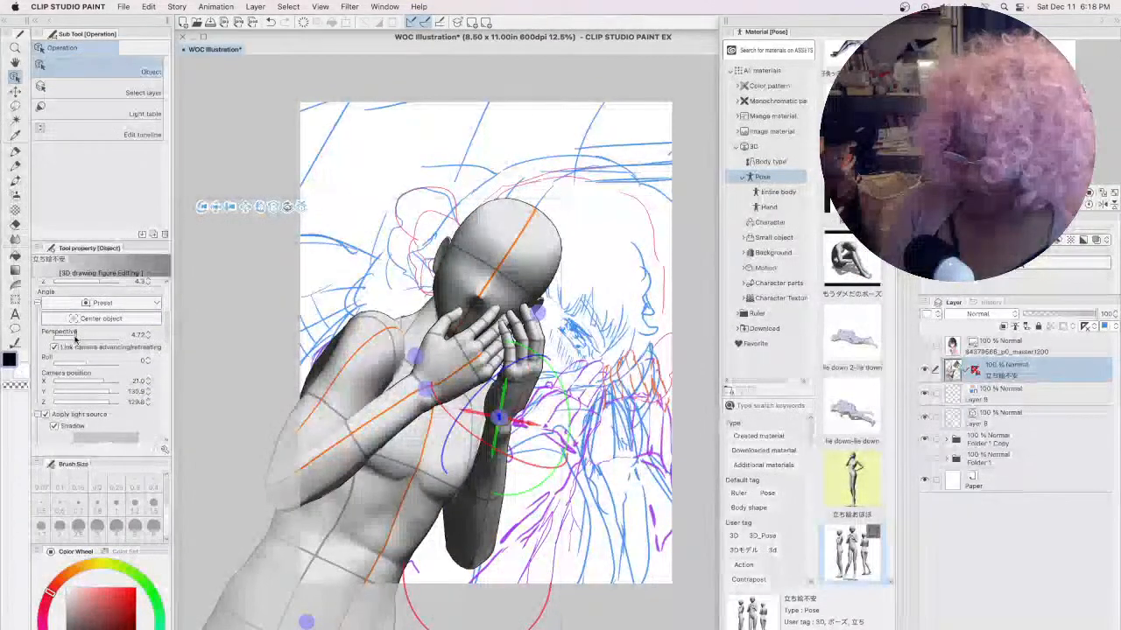
{"action": "left_click_drag", "start_coordinate": [74, 337], "coordinate": [39, 338]}
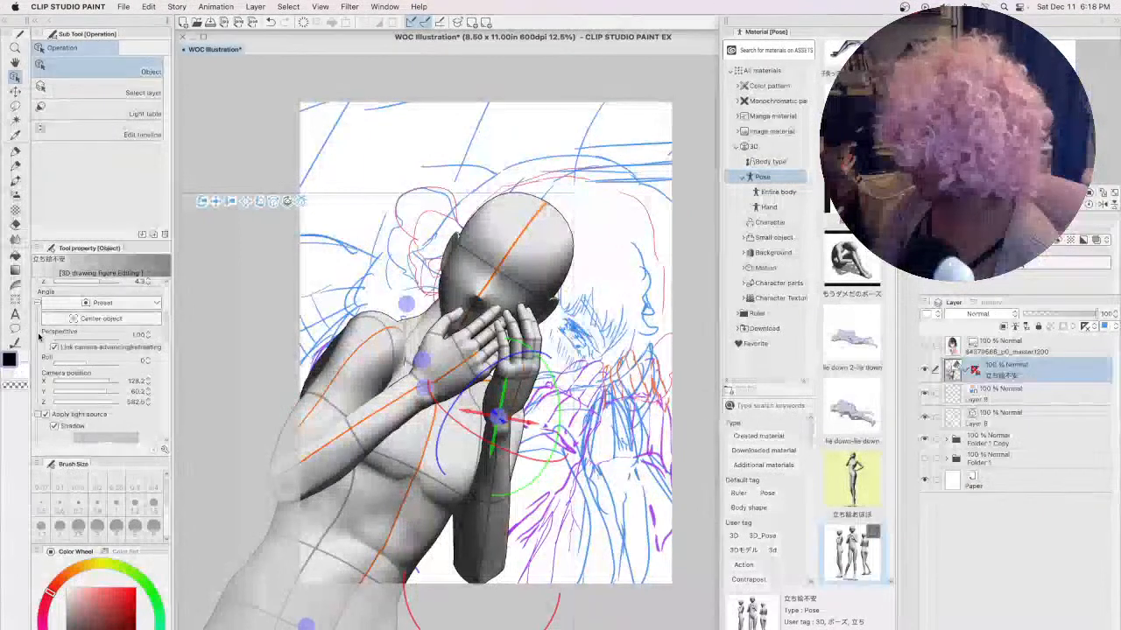
- Apply the Hand gesture 001 pose from the hand materials to the figure's nearer hand
{"action": "left_click", "coordinate": [769, 207]}
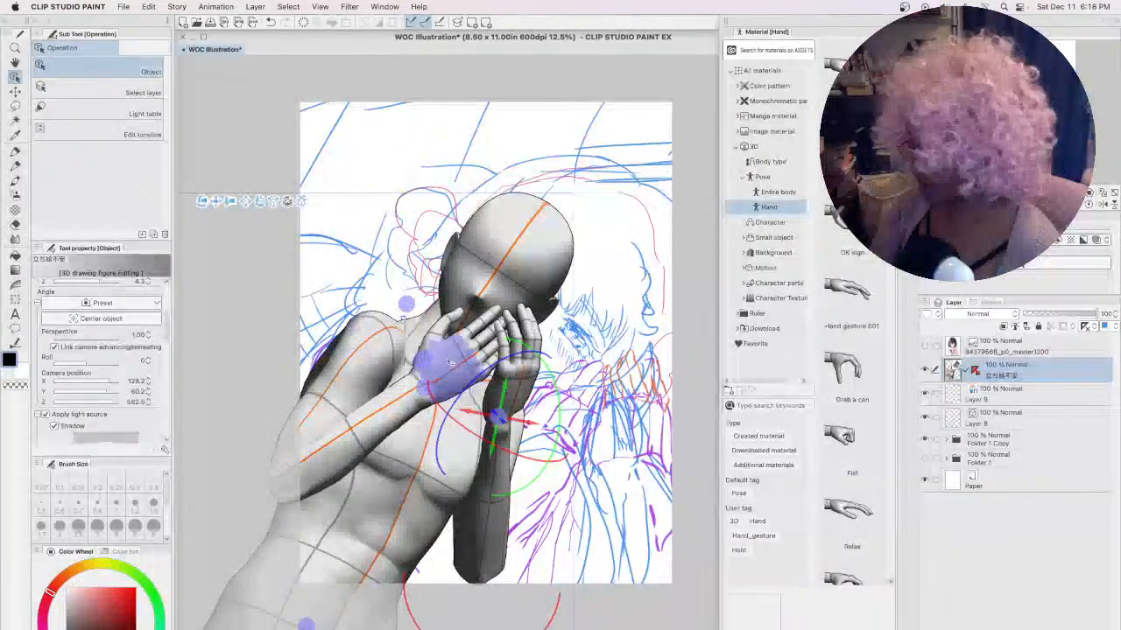
{"action": "left_click", "coordinate": [442, 367]}
{"action": "left_click_drag", "start_coordinate": [849, 295], "coordinate": [456, 357]}
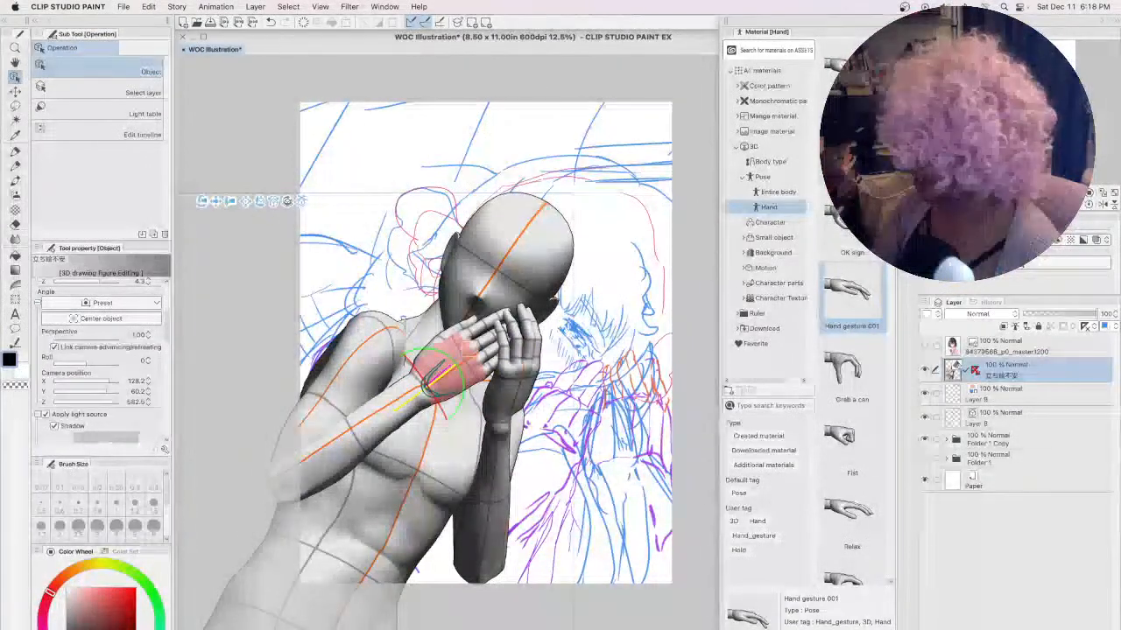
- Try the Hold a light bag hand pose on the figure and select the farther arm at its wrist
{"action": "scroll", "coordinate": [853, 394], "scroll_direction": "down", "scroll_amount": 5}
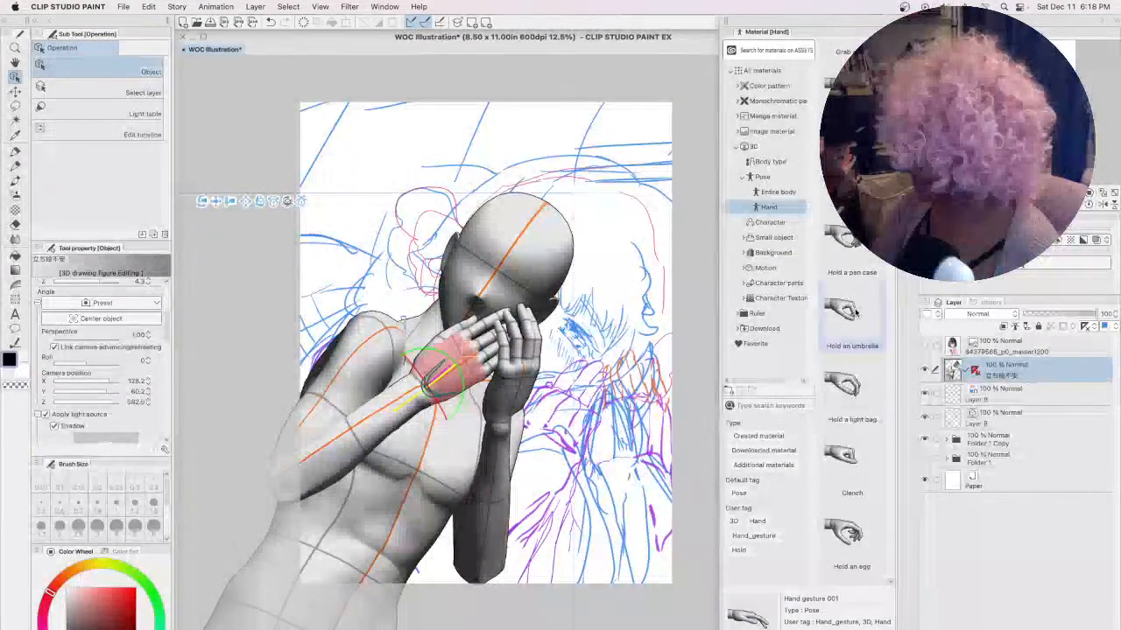
{"action": "left_click_drag", "start_coordinate": [843, 385], "coordinate": [525, 386]}
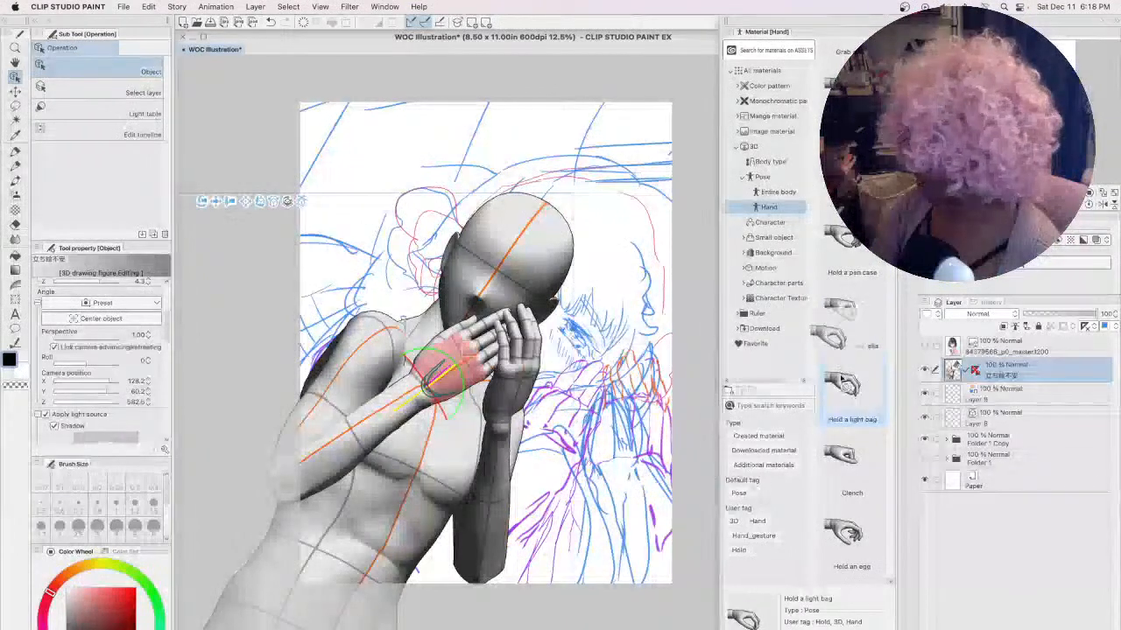
{"action": "left_click_drag", "start_coordinate": [824, 379], "coordinate": [516, 385]}
{"action": "left_click", "coordinate": [515, 394]}
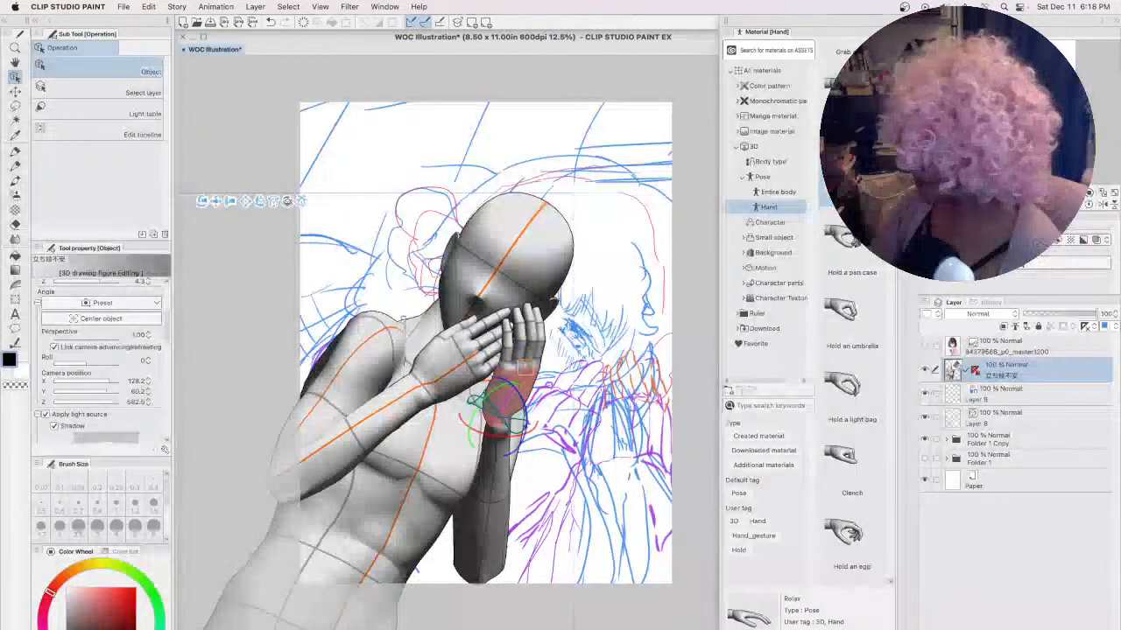
- Try the Hand gesture 012 and Hand gesture 003 poses on the figure's farther hand
{"action": "scroll", "coordinate": [849, 437], "scroll_direction": "down", "scroll_amount": 5}
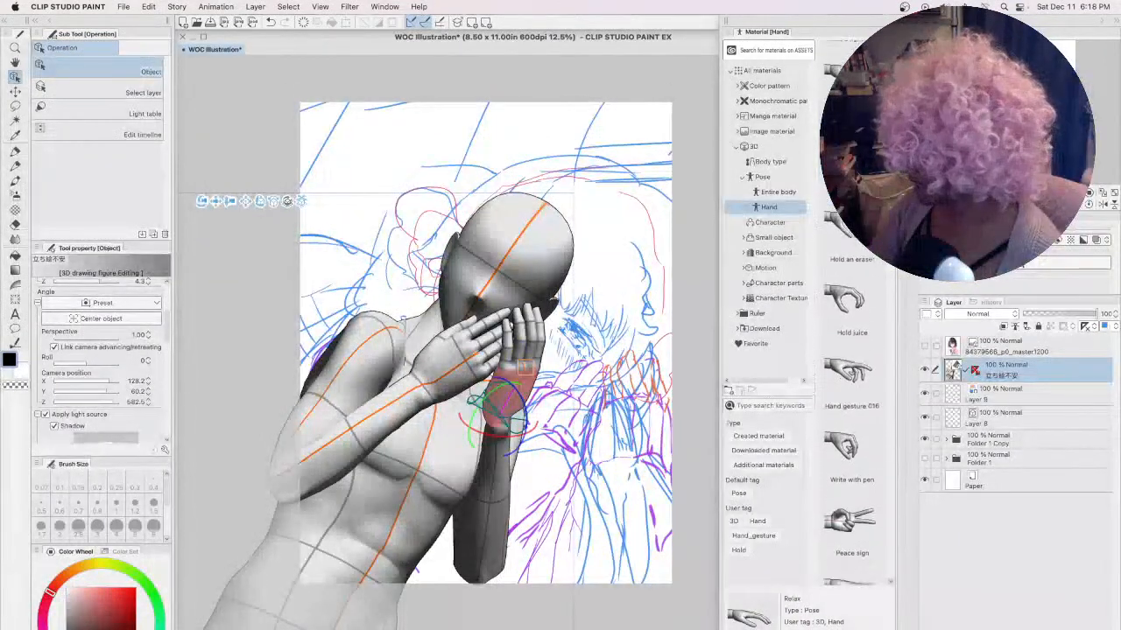
{"action": "scroll", "coordinate": [849, 394], "scroll_direction": "down", "scroll_amount": 8}
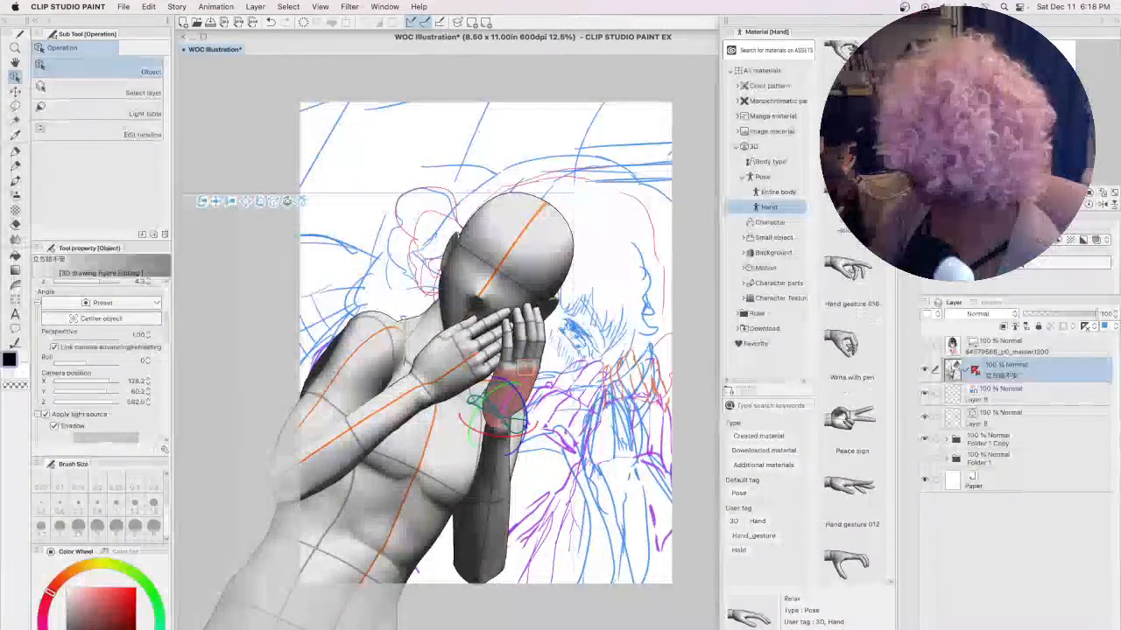
{"action": "left_click_drag", "start_coordinate": [870, 255], "coordinate": [521, 377]}
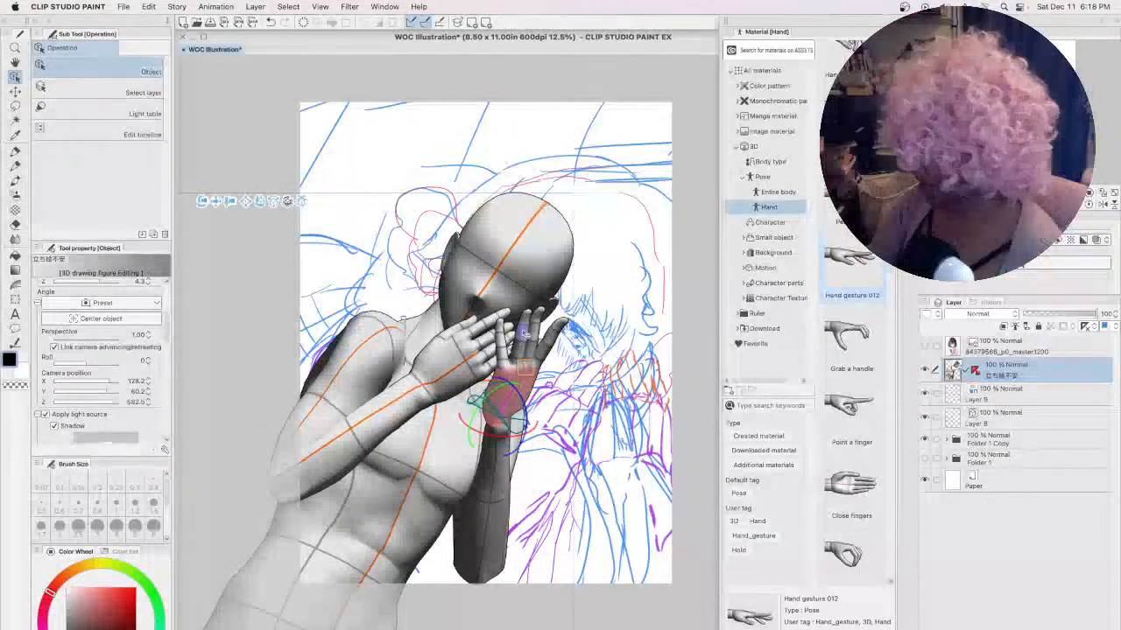
{"action": "scroll", "coordinate": [894, 307], "scroll_direction": "down", "scroll_amount": 5}
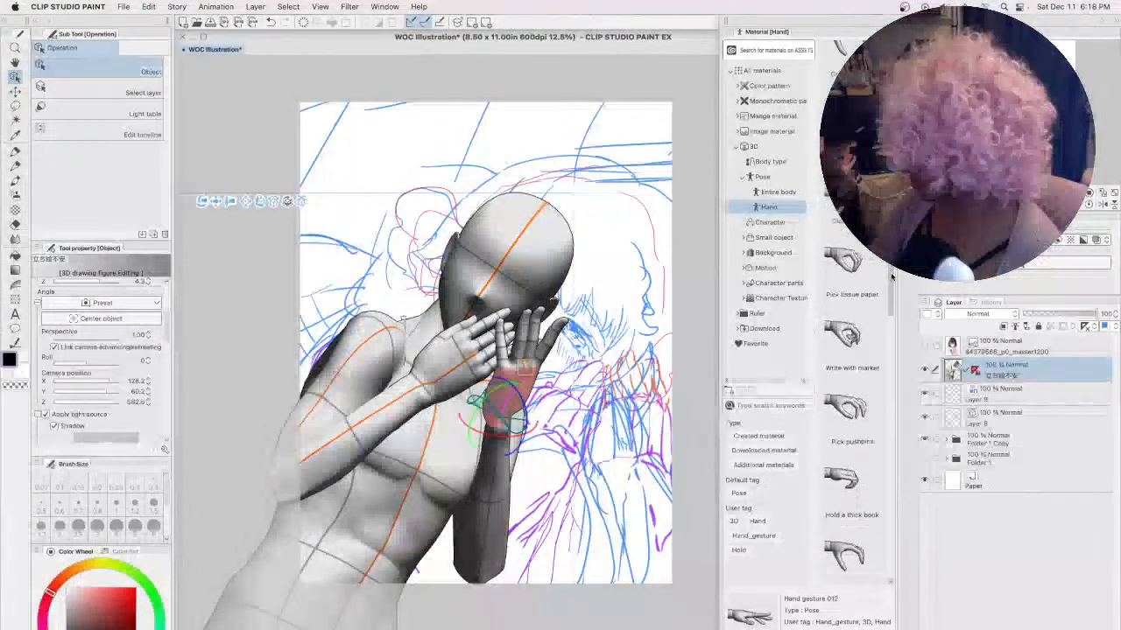
{"action": "scroll", "coordinate": [893, 306], "scroll_direction": "down", "scroll_amount": 10}
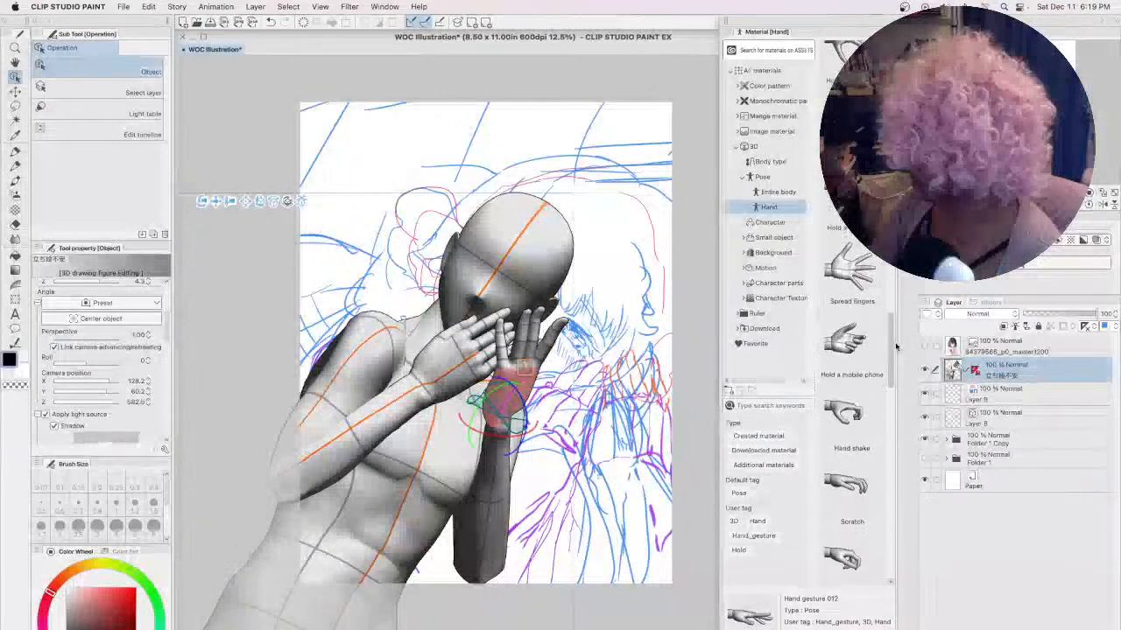
{"action": "scroll", "coordinate": [892, 369], "scroll_direction": "down", "scroll_amount": 1}
{"action": "left_click_drag", "start_coordinate": [843, 372], "coordinate": [512, 398]}
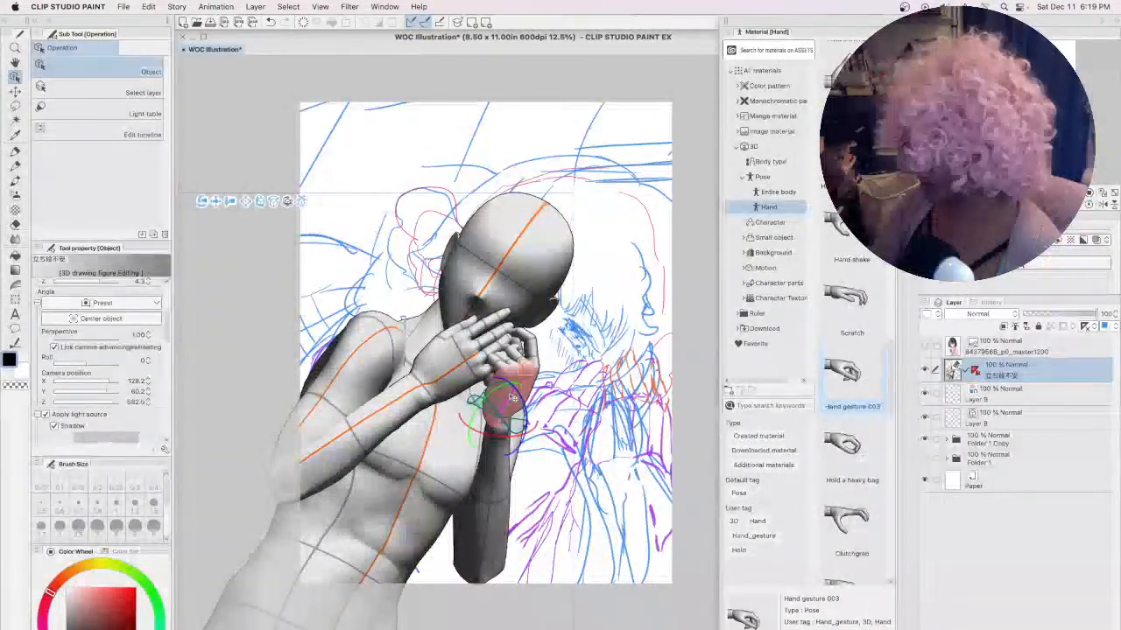
- Apply the Hold a mobile phone pose to the farther hand and rotate its finger joints so the fingers point upright beside the face
{"action": "left_click", "coordinate": [845, 298]}
{"action": "left_click_drag", "start_coordinate": [844, 297], "coordinate": [515, 331]}
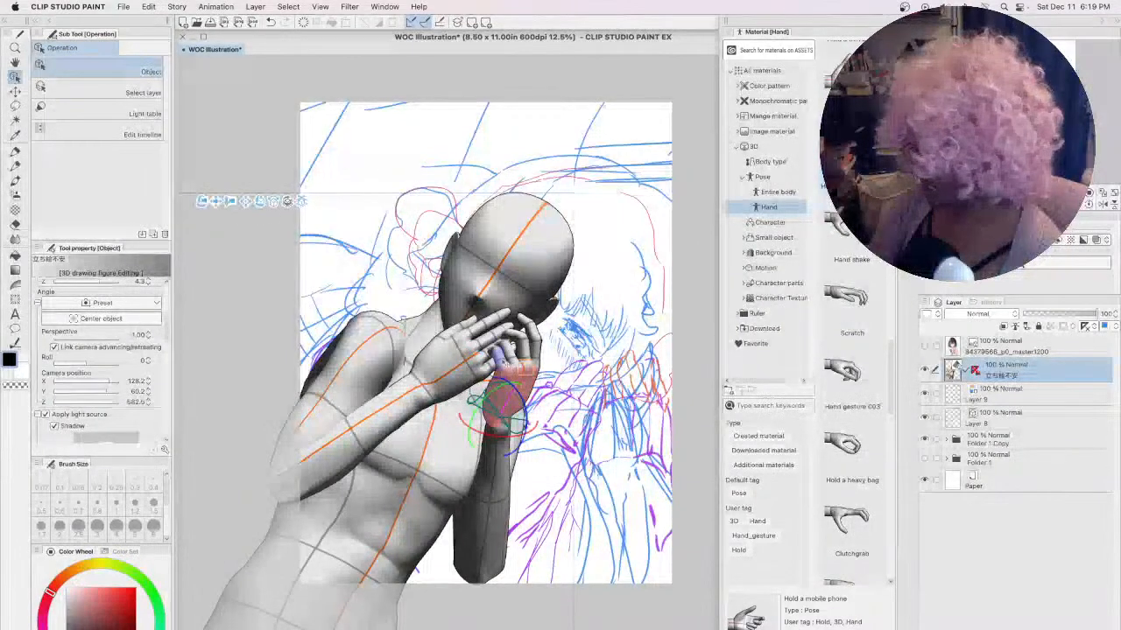
{"action": "left_click", "coordinate": [504, 355]}
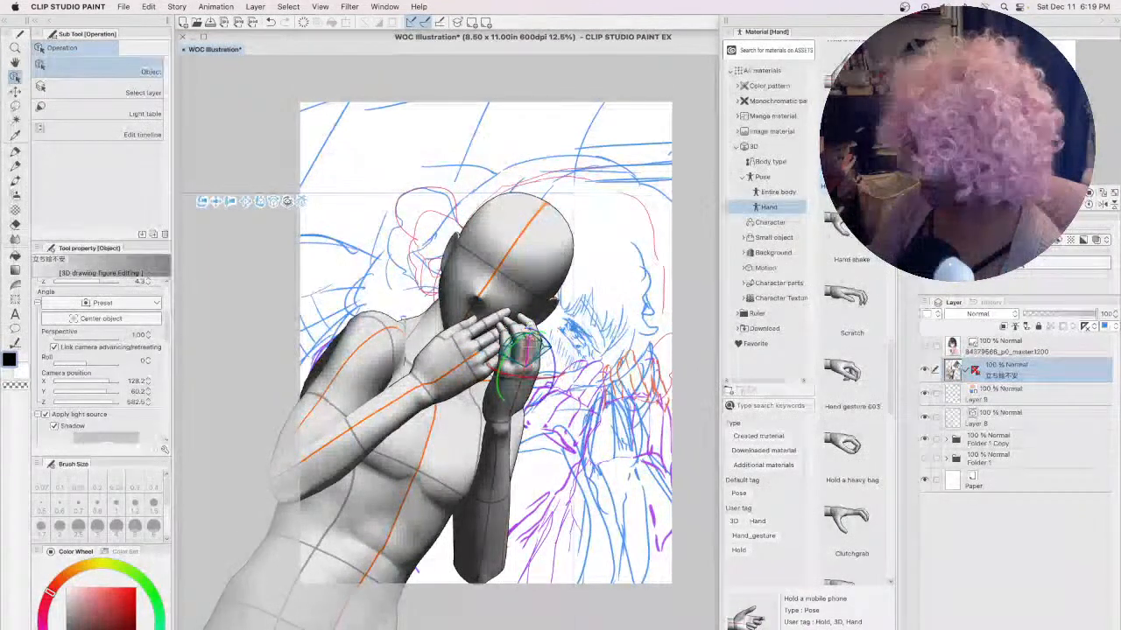
{"action": "left_click", "coordinate": [524, 330]}
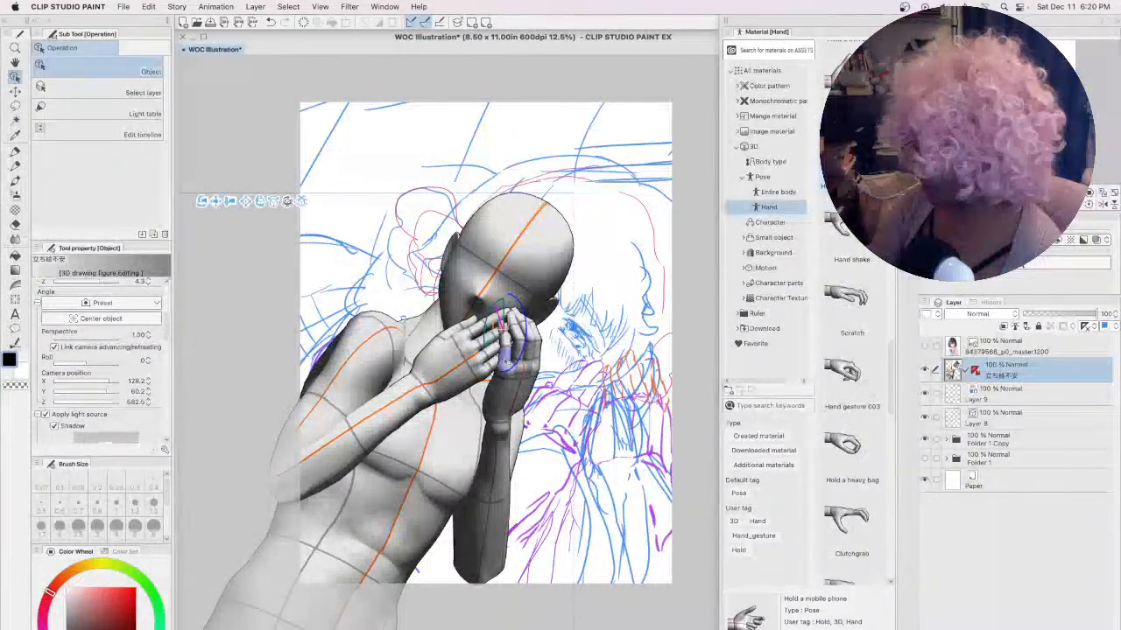
{"action": "left_click_drag", "start_coordinate": [529, 378], "coordinate": [517, 373]}
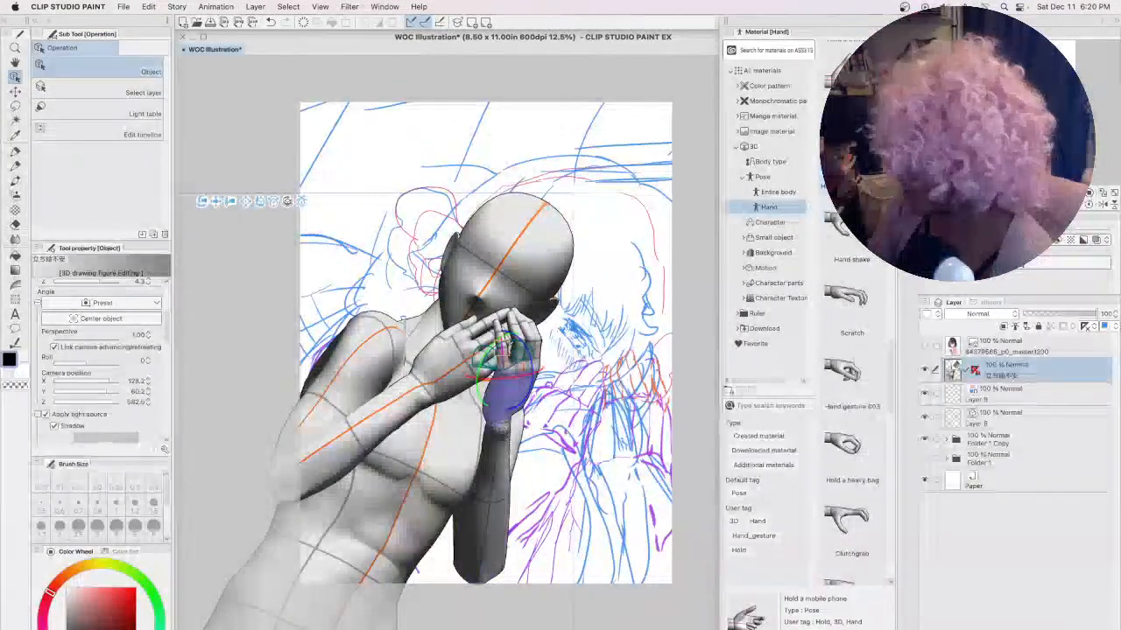
{"action": "left_click_drag", "start_coordinate": [526, 372], "coordinate": [527, 368]}
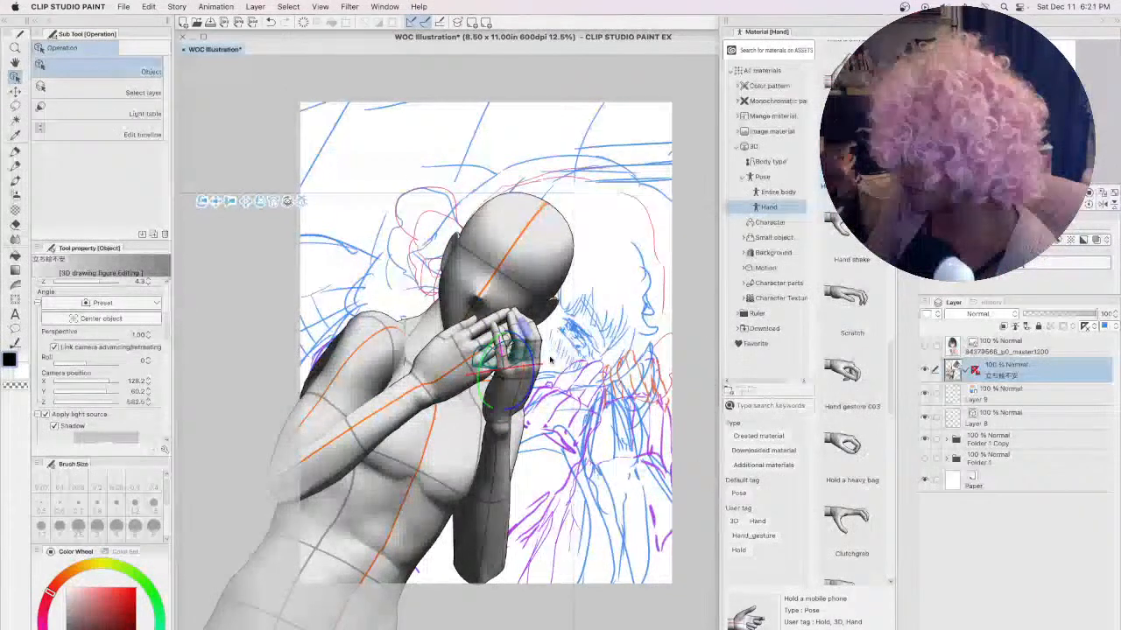
{"action": "mouse_move", "coordinate": [532, 331]}
{"action": "left_mouse_down"}
{"action": "mouse_move", "coordinate": [557, 344]}
{"action": "mouse_move", "coordinate": [539, 350]}
{"action": "left_mouse_up"}
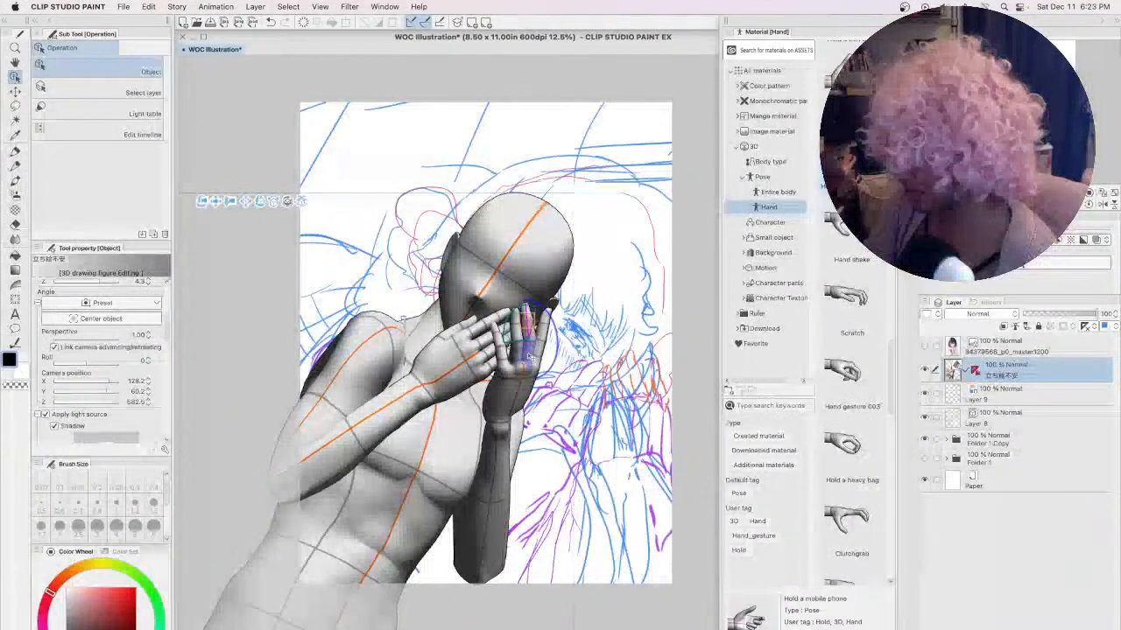
{"action": "left_click", "coordinate": [523, 346]}
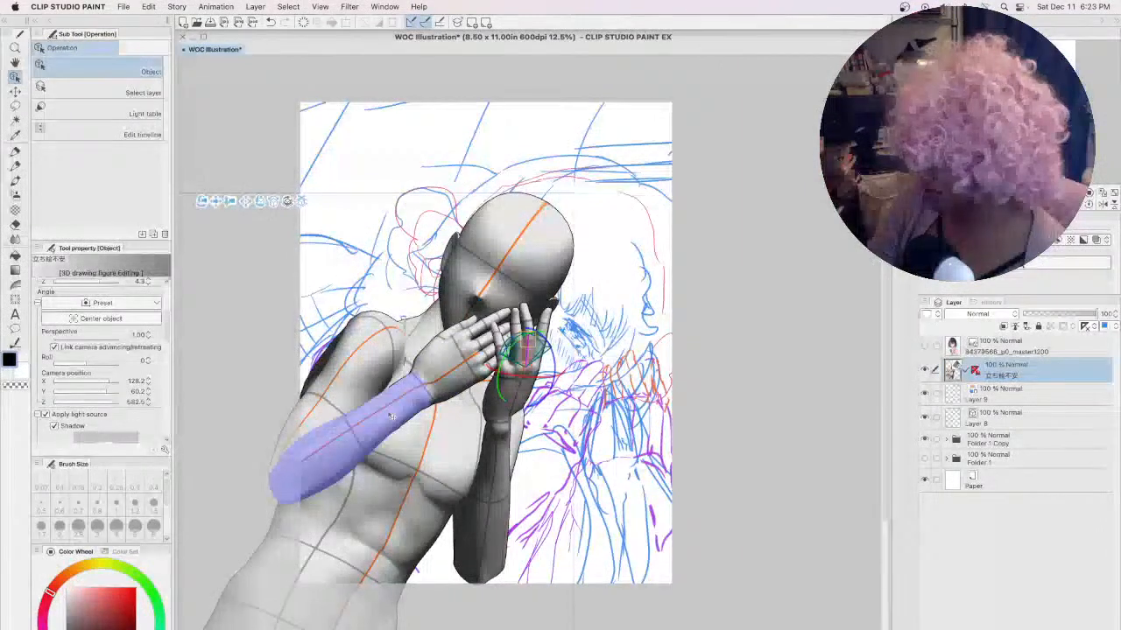
- Hide the 3D figure layer to check the underlying sketch, and show the figure again
{"action": "left_click", "coordinate": [439, 376]}
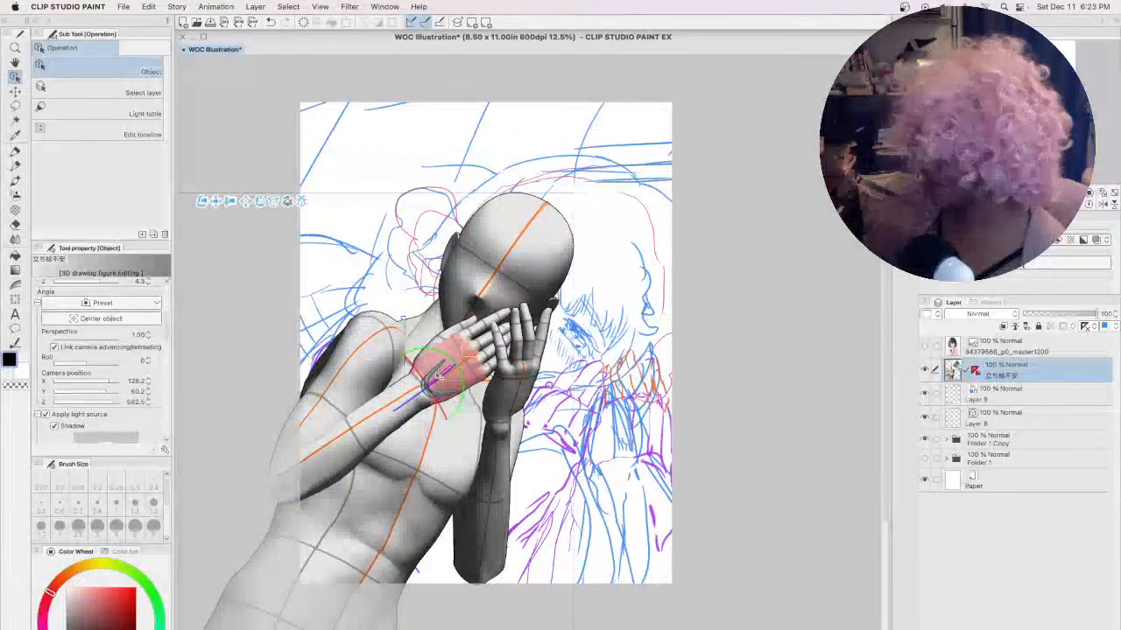
{"action": "left_click", "coordinate": [347, 378]}
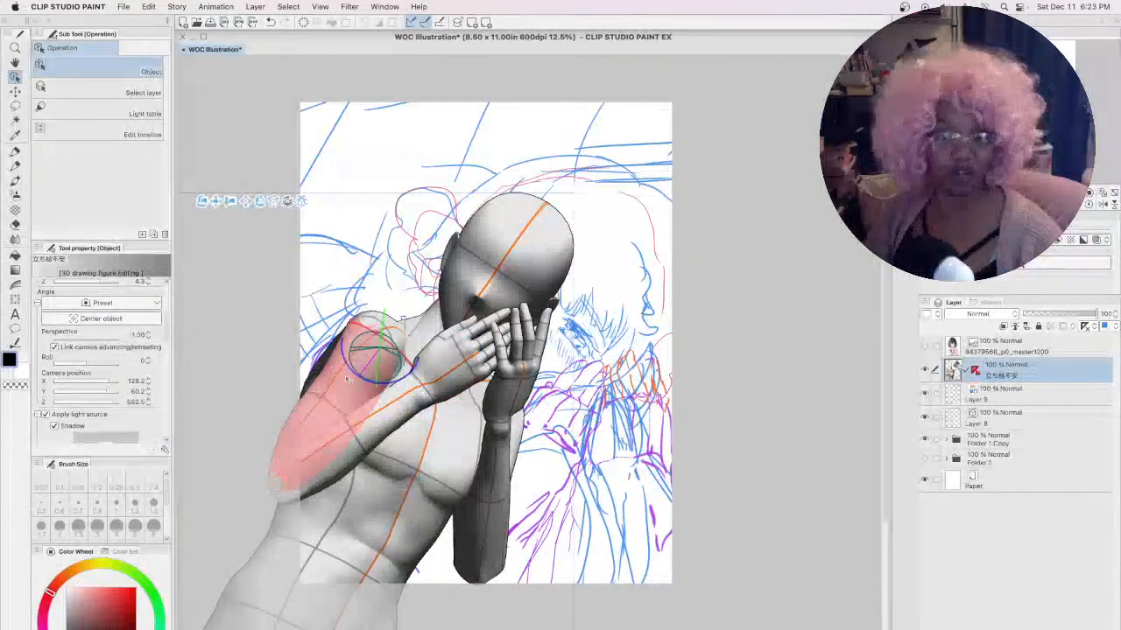
{"action": "left_click", "coordinate": [516, 278]}
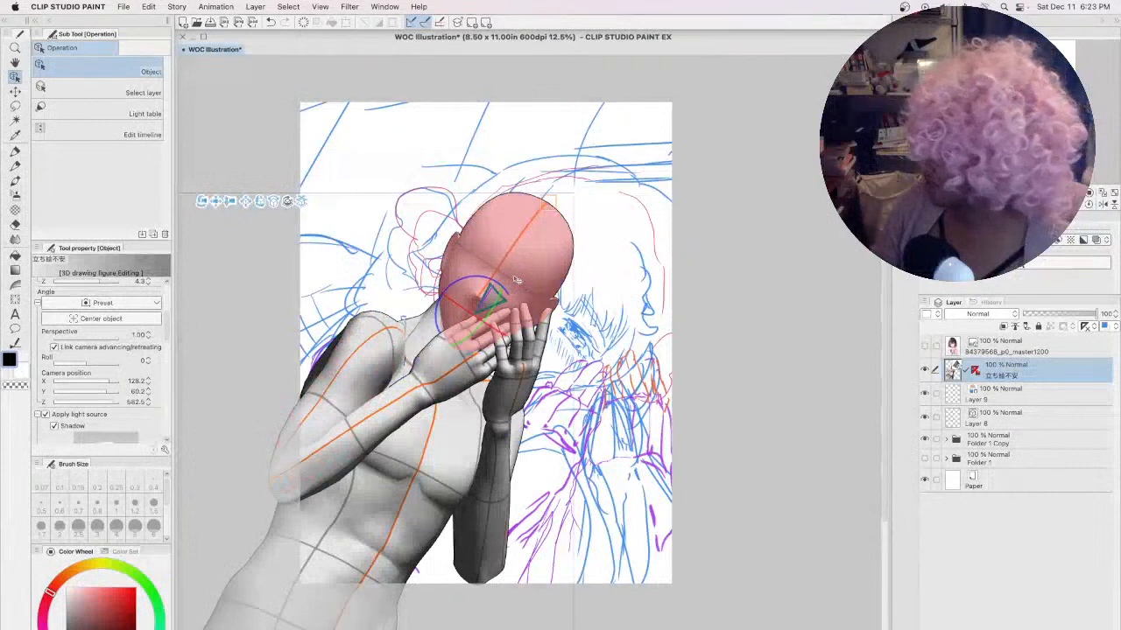
{"action": "left_click", "coordinate": [924, 370]}
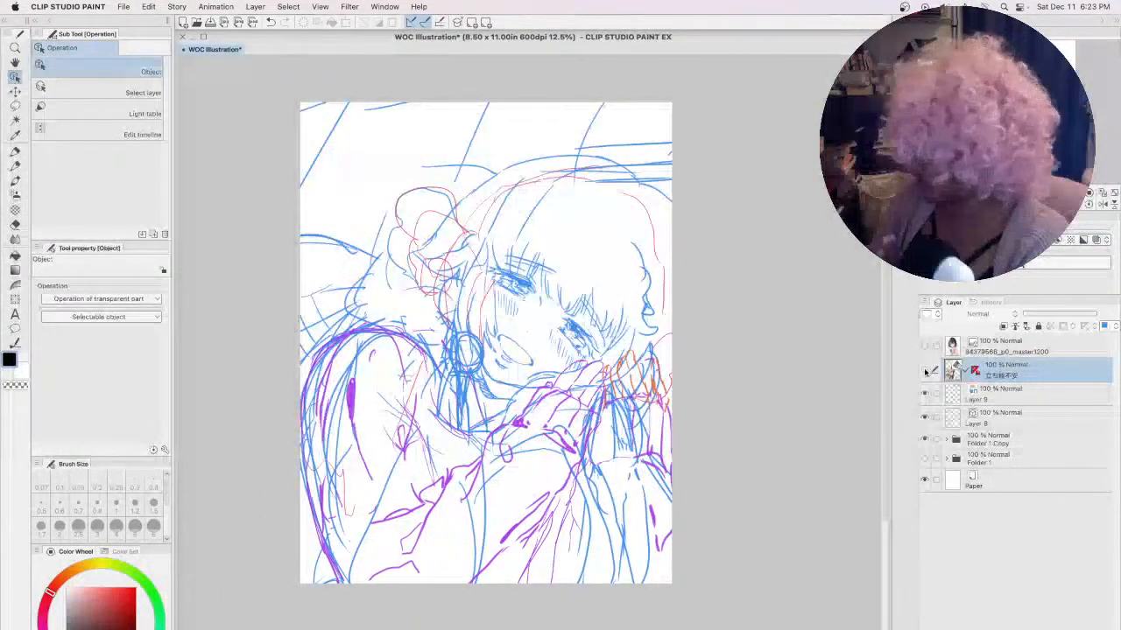
{"action": "left_click", "coordinate": [924, 369]}
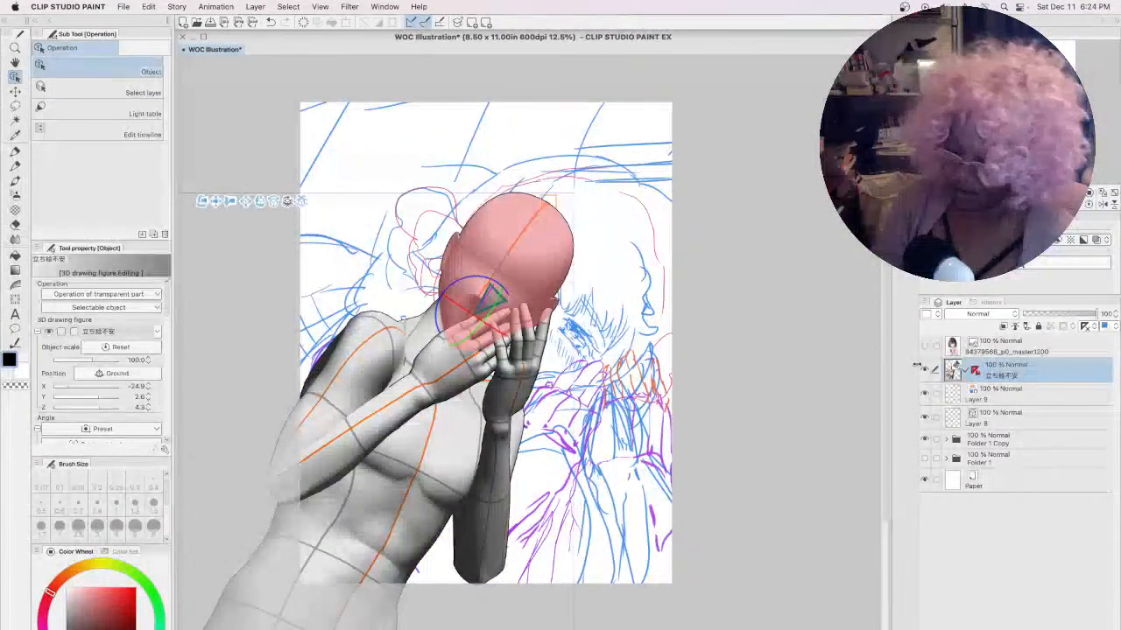
- Shrink the figure's head to -11 in height and -6 in width, and its neck to -4 and -9, in the body shape settings
{"action": "left_click_drag", "start_coordinate": [167, 311], "coordinate": [168, 378]}
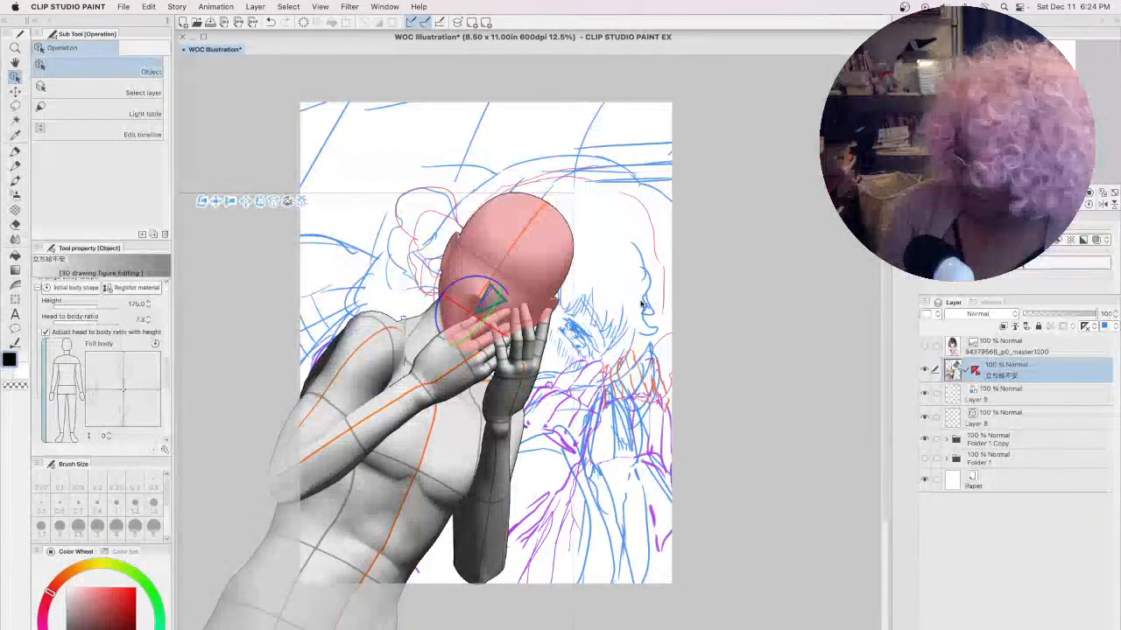
{"action": "left_click", "coordinate": [623, 366]}
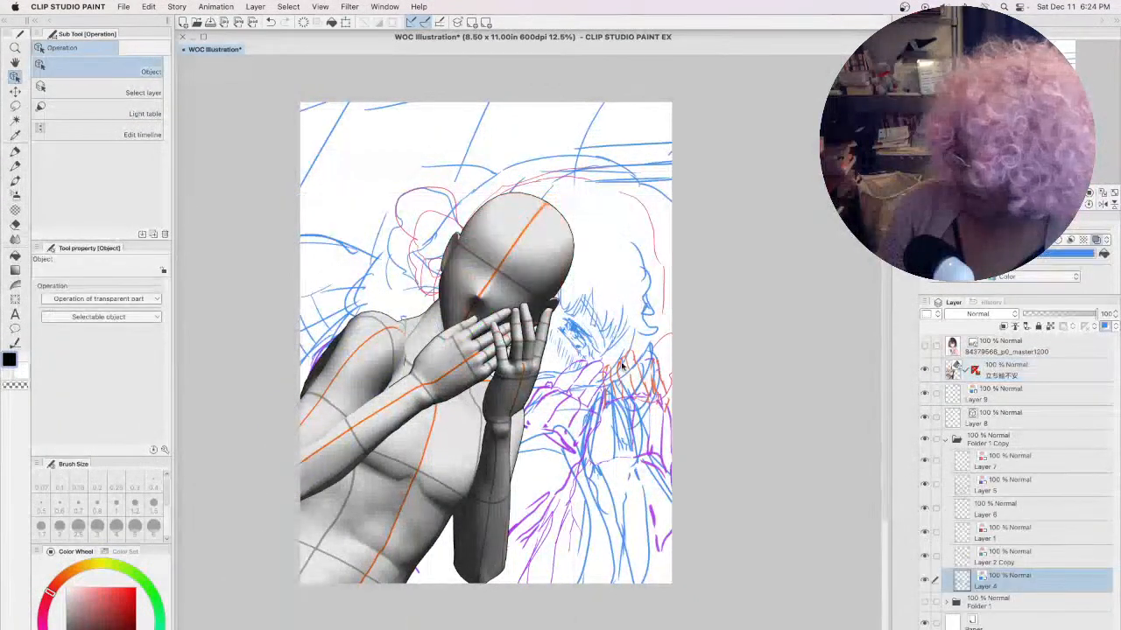
{"action": "left_click", "coordinate": [408, 444]}
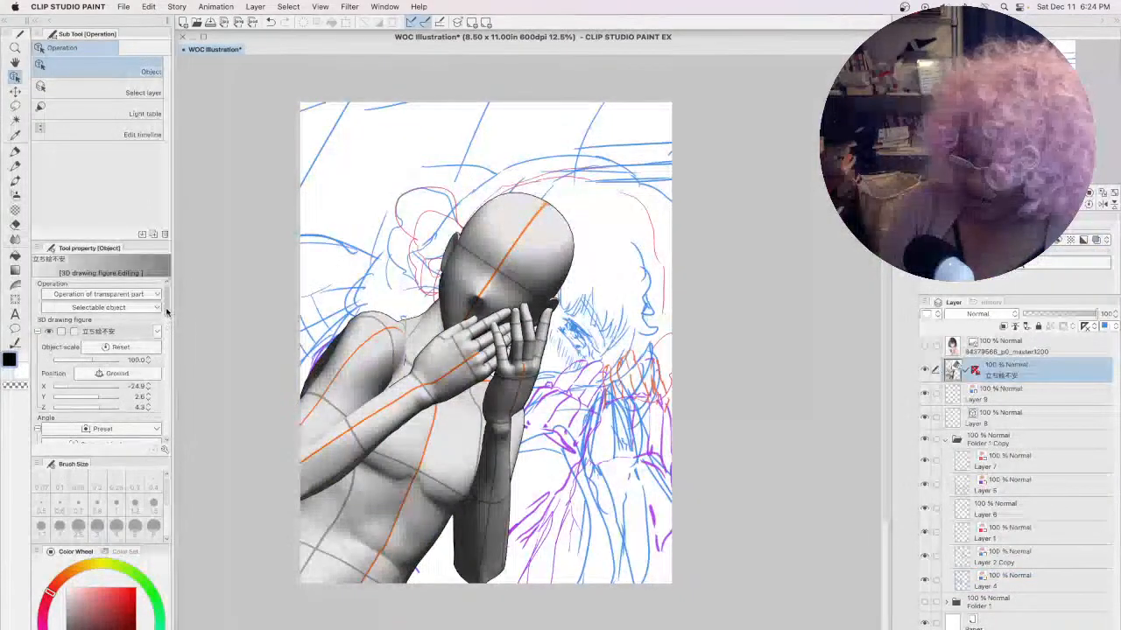
{"action": "scroll", "coordinate": [162, 381], "scroll_direction": "down", "scroll_amount": 5}
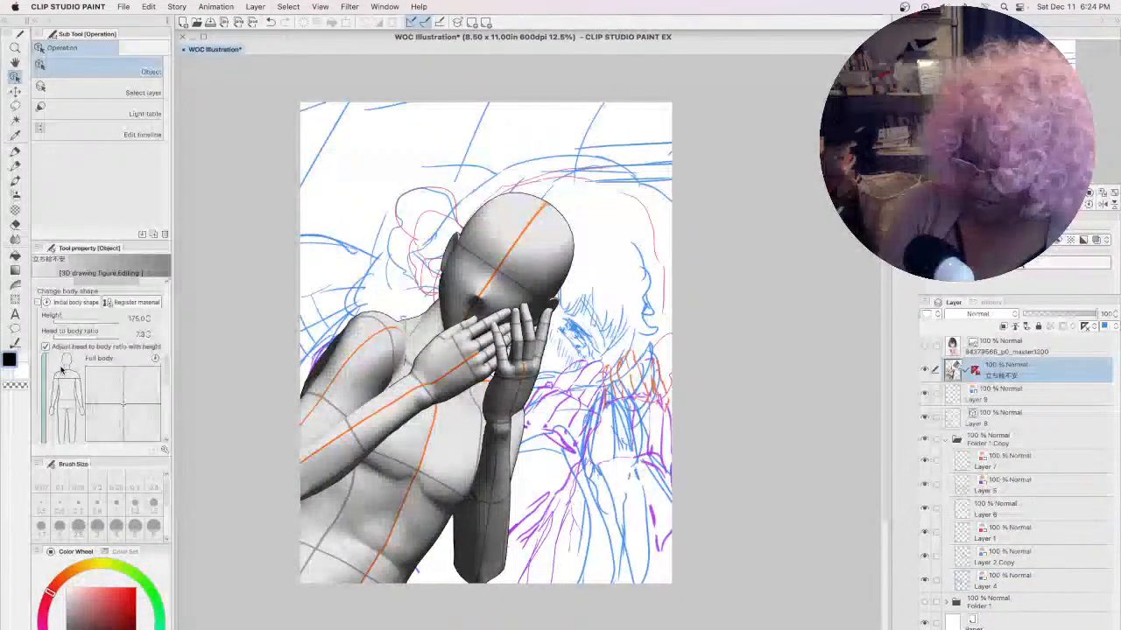
{"action": "left_click", "coordinate": [67, 359]}
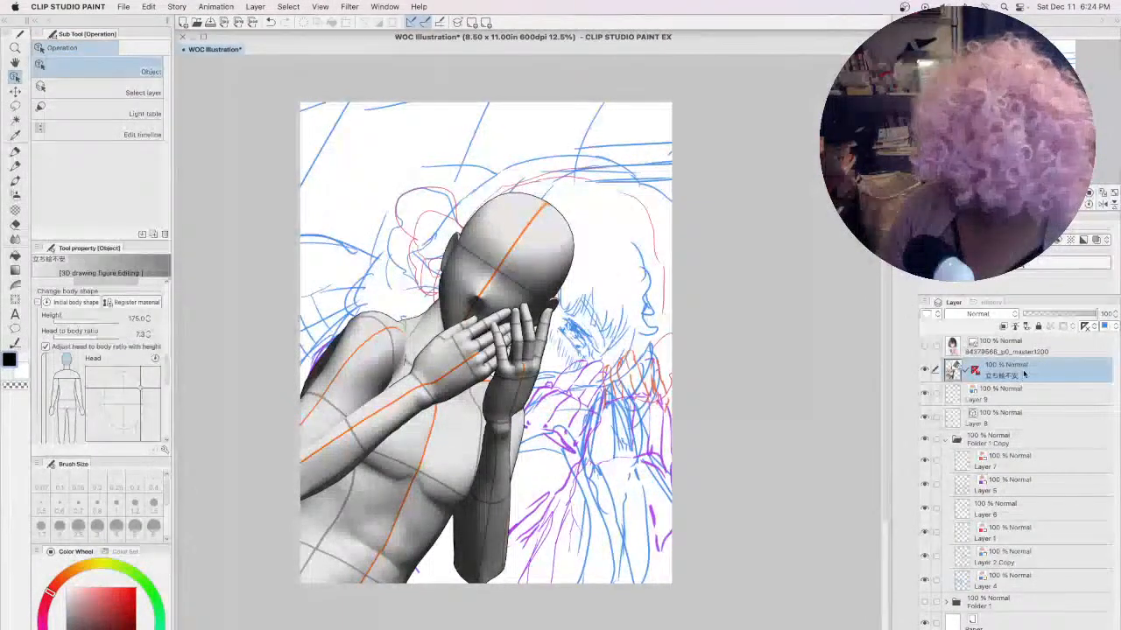
{"action": "left_click", "coordinate": [245, 342]}
{"action": "left_click", "coordinate": [495, 269]}
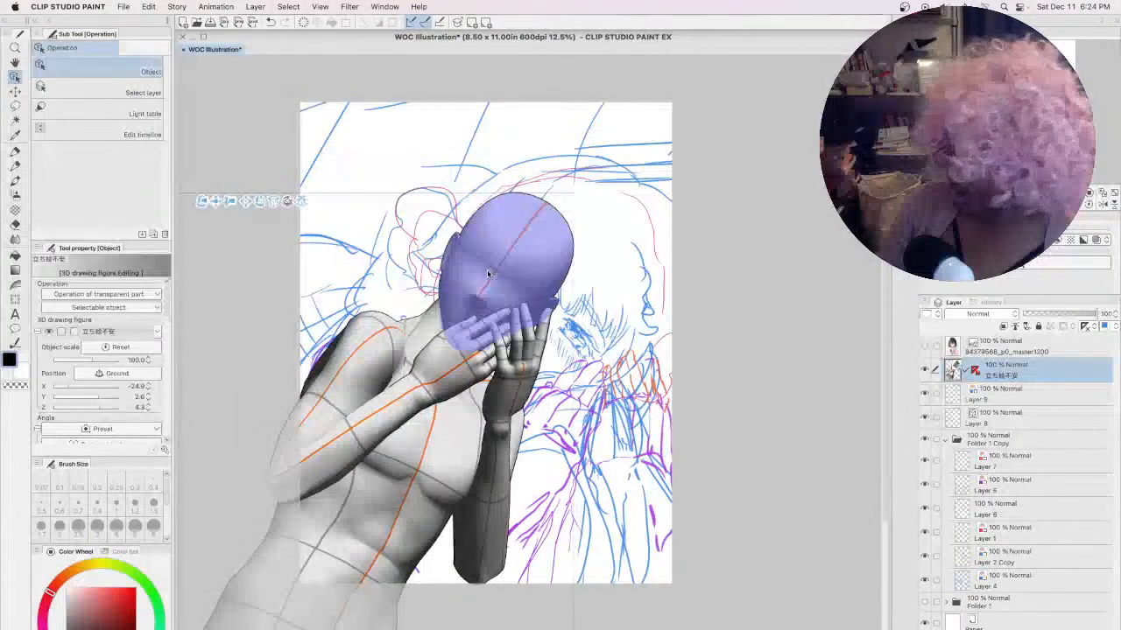
{"action": "left_click_drag", "start_coordinate": [166, 306], "coordinate": [167, 340]}
{"action": "scroll", "coordinate": [132, 350], "scroll_direction": "up", "scroll_amount": 5}
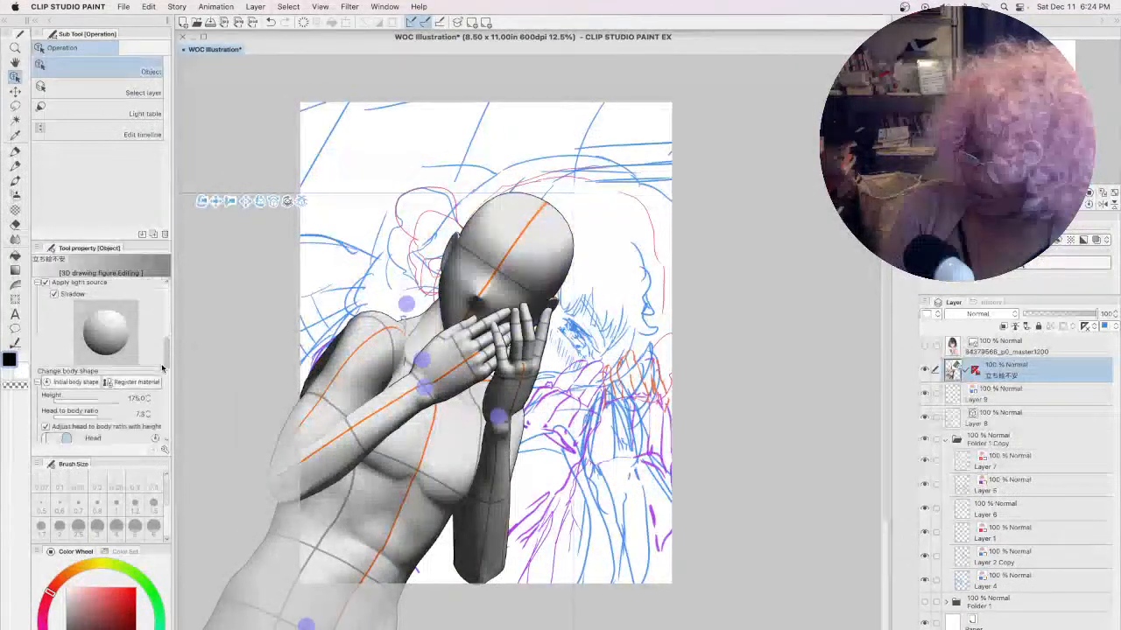
{"action": "mouse_move", "coordinate": [106, 360]}
{"action": "left_mouse_down"}
{"action": "mouse_move", "coordinate": [116, 379]}
{"action": "mouse_move", "coordinate": [122, 360]}
{"action": "left_mouse_up"}
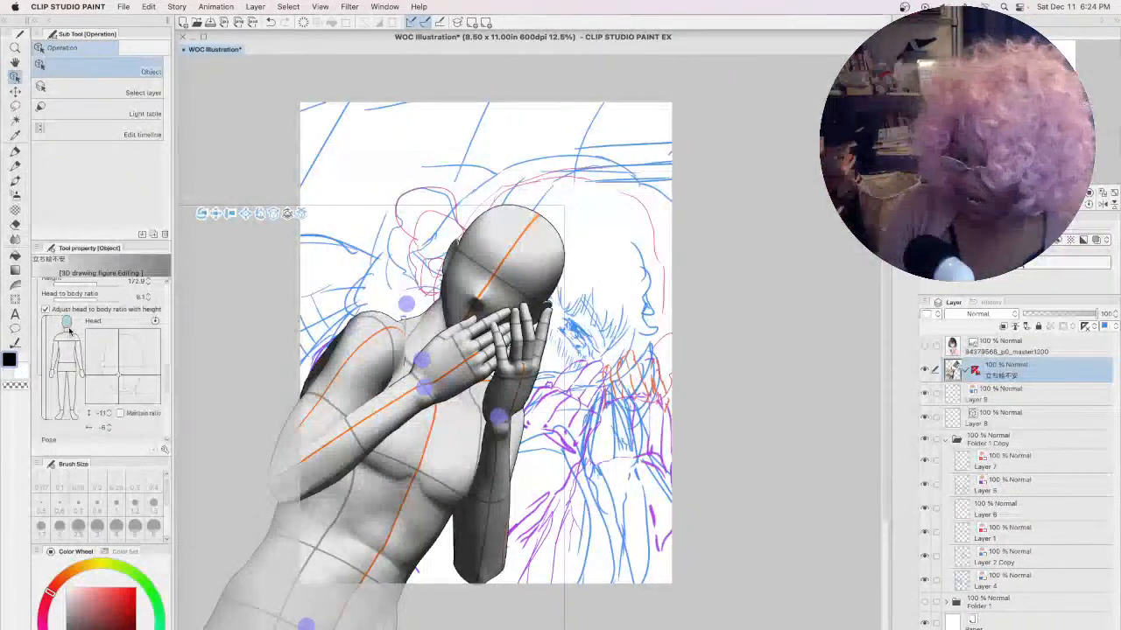
{"action": "left_click", "coordinate": [68, 330]}
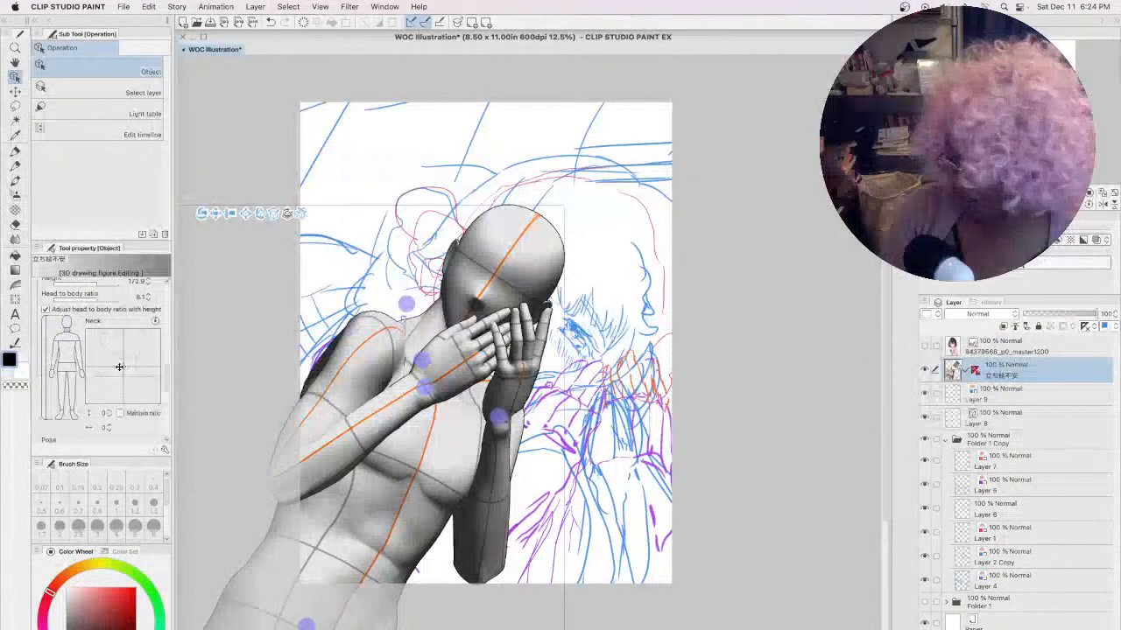
{"action": "left_click_drag", "start_coordinate": [124, 366], "coordinate": [116, 372]}
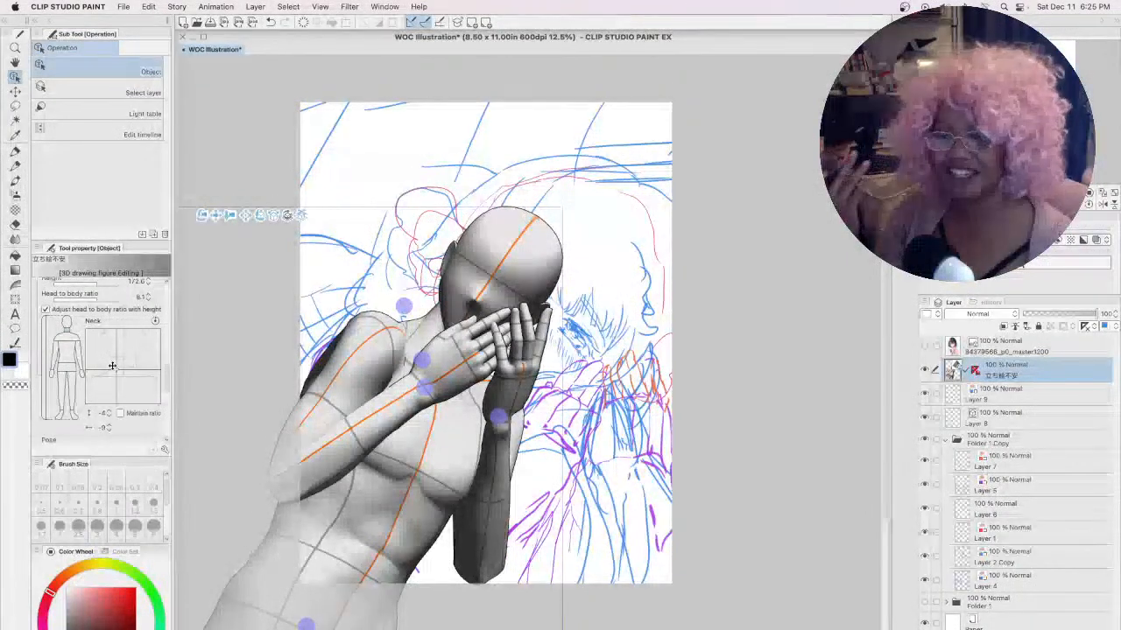
- Adjust the proportions of the figure's arms and set its hands to -10 in height and -3 in width
{"action": "left_click", "coordinate": [56, 347]}
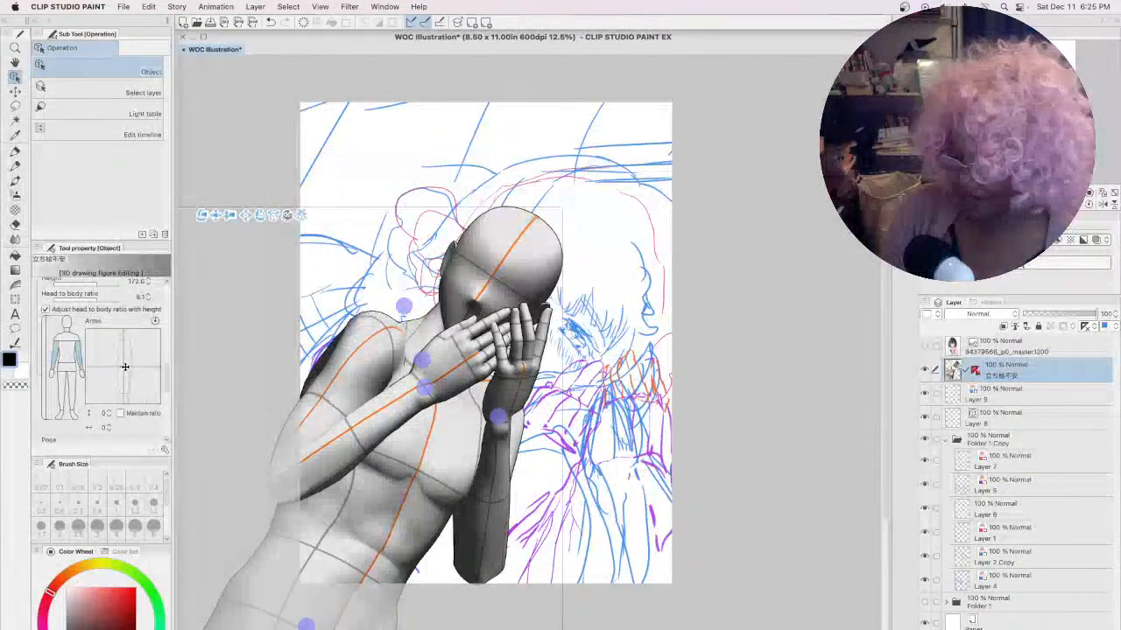
{"action": "mouse_move", "coordinate": [123, 366]}
{"action": "left_mouse_down"}
{"action": "mouse_move", "coordinate": [139, 370]}
{"action": "mouse_move", "coordinate": [115, 379]}
{"action": "left_mouse_up"}
{"action": "left_click", "coordinate": [70, 379]}
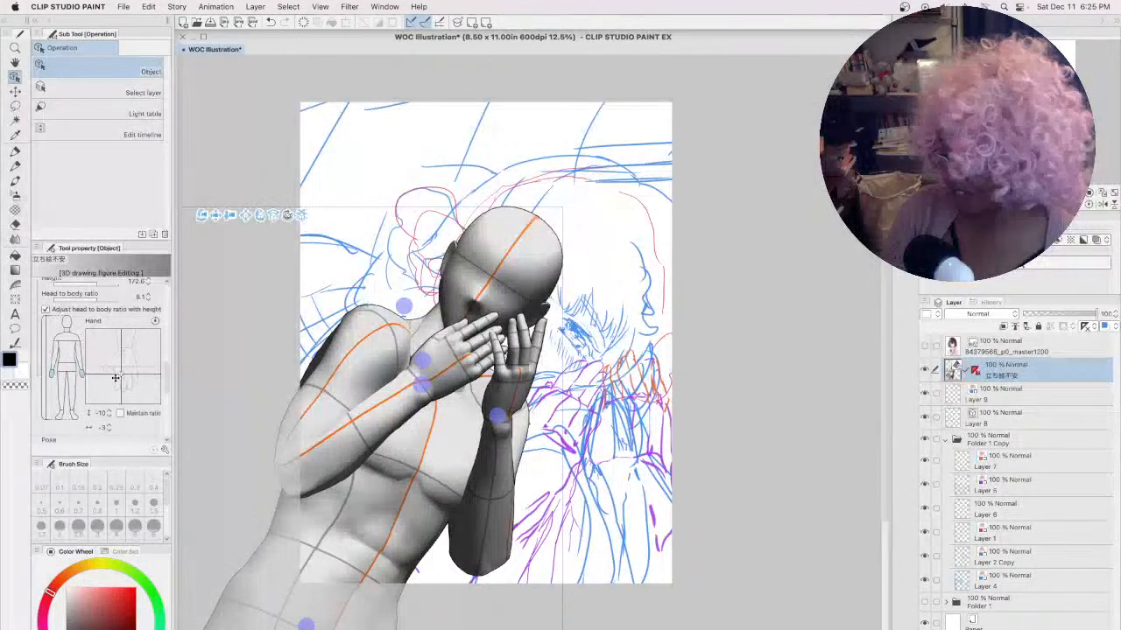
- Shorten the figure's torso to -3 and set the vertical full-body shape value to -48 for a heavier build
{"action": "left_click", "coordinate": [71, 357]}
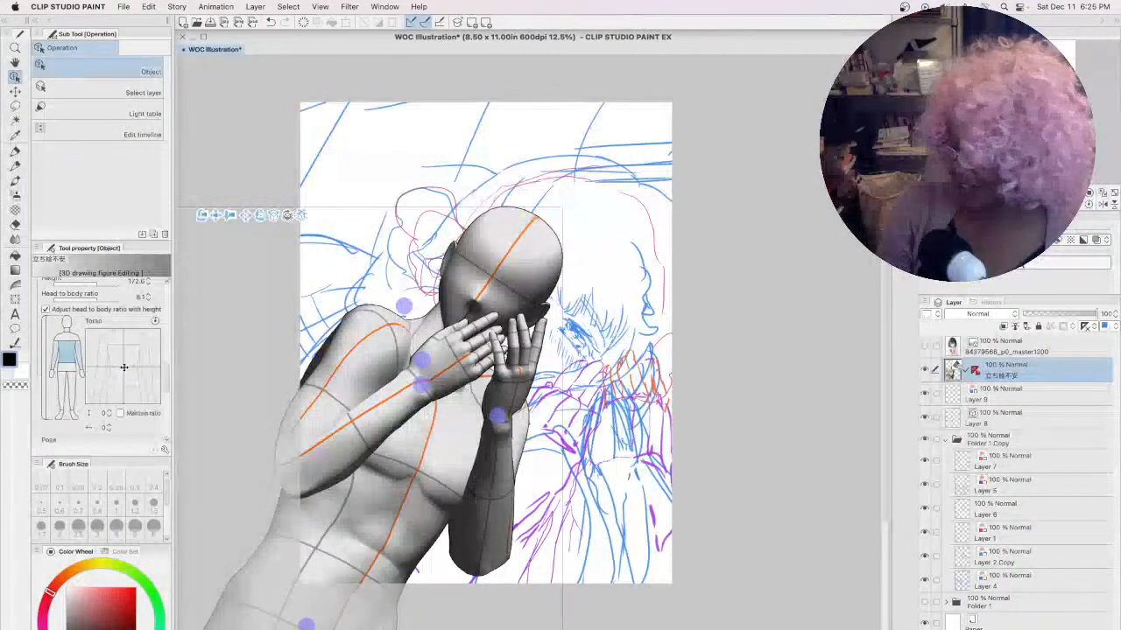
{"action": "left_click_drag", "start_coordinate": [125, 364], "coordinate": [45, 342]}
{"action": "left_click", "coordinate": [45, 345]}
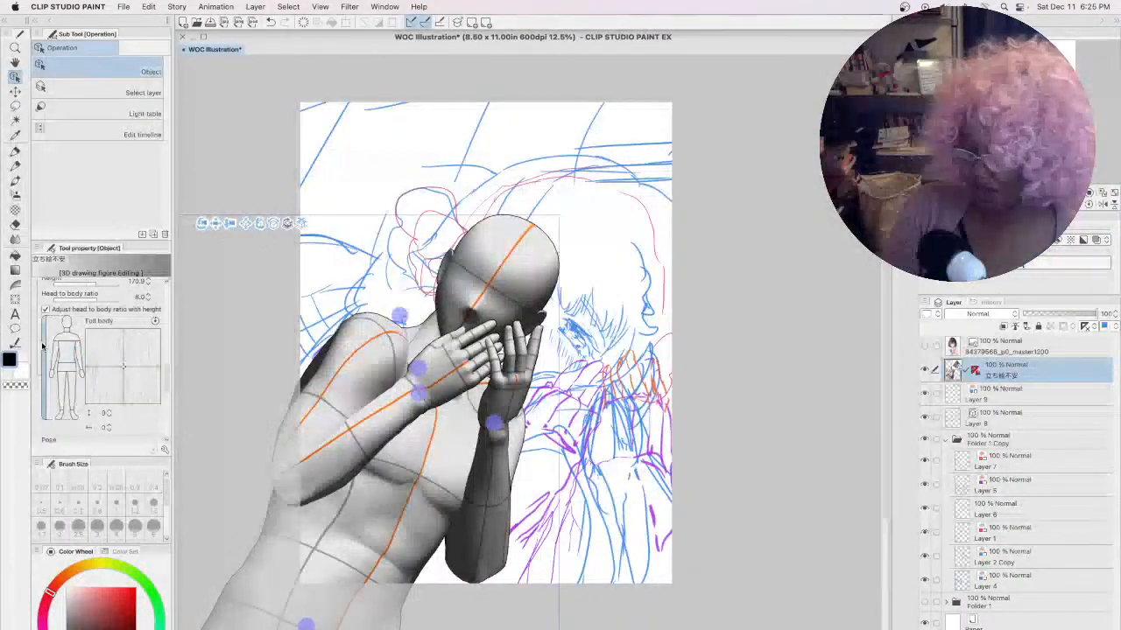
{"action": "mouse_move", "coordinate": [122, 367]}
{"action": "left_mouse_down"}
{"action": "mouse_move", "coordinate": [134, 379]}
{"action": "mouse_move", "coordinate": [122, 403]}
{"action": "left_mouse_up"}
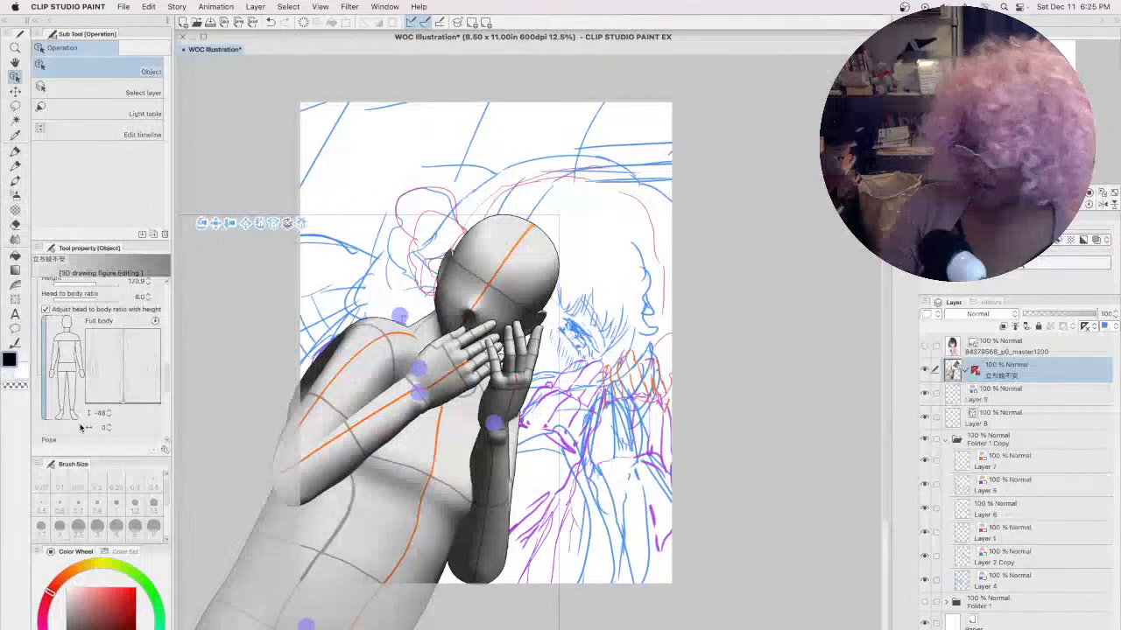
- Set the figure's shoulder width to 5 and its neck width to -16 in the body shape settings
{"action": "left_click", "coordinate": [66, 350]}
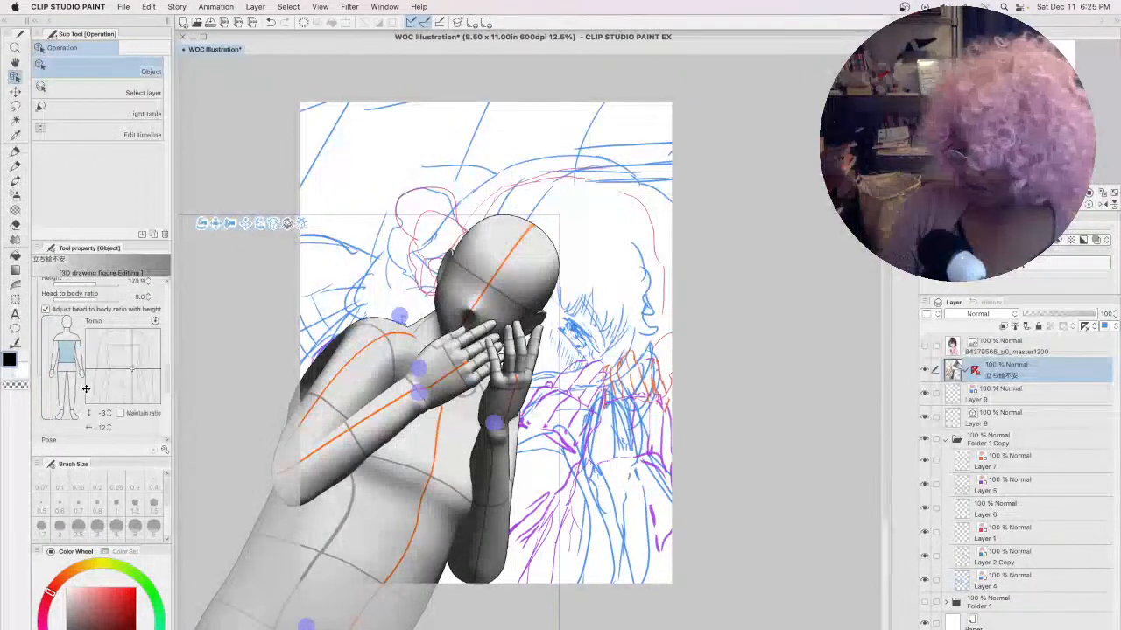
{"action": "left_click", "coordinate": [69, 339]}
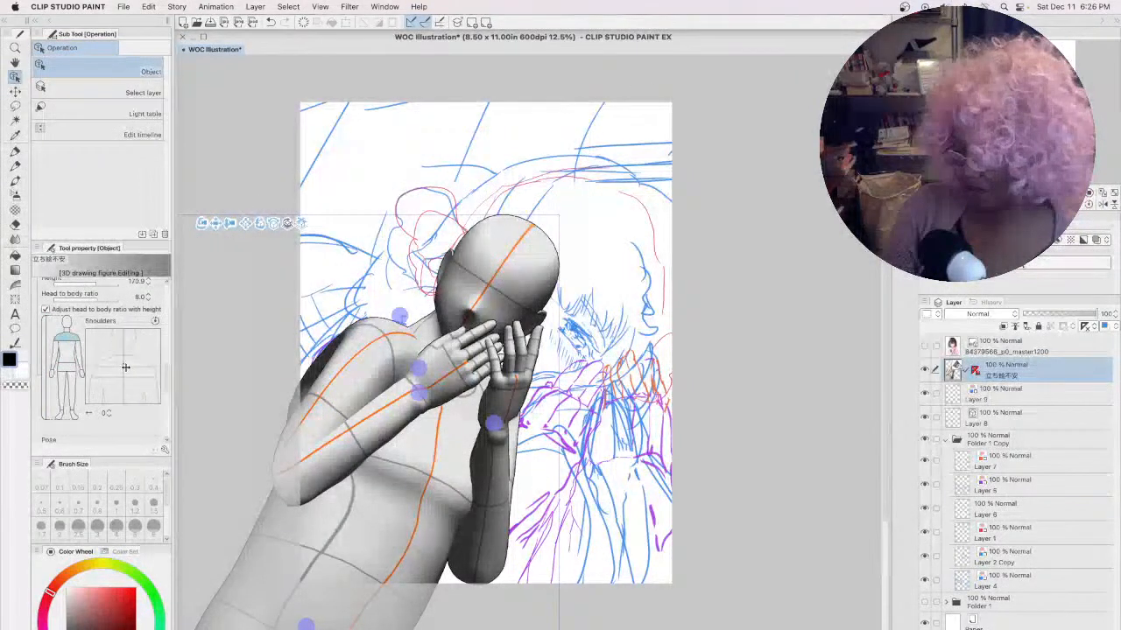
{"action": "left_click_drag", "start_coordinate": [128, 372], "coordinate": [127, 367]}
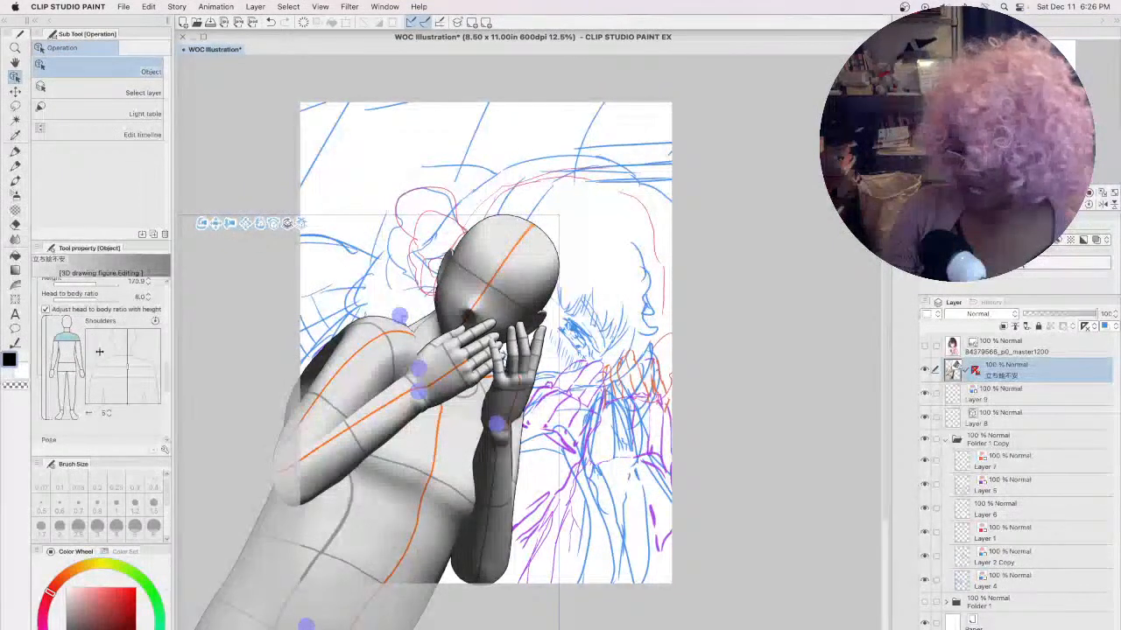
{"action": "left_click", "coordinate": [67, 332]}
{"action": "left_click_drag", "start_coordinate": [117, 368], "coordinate": [107, 361]}
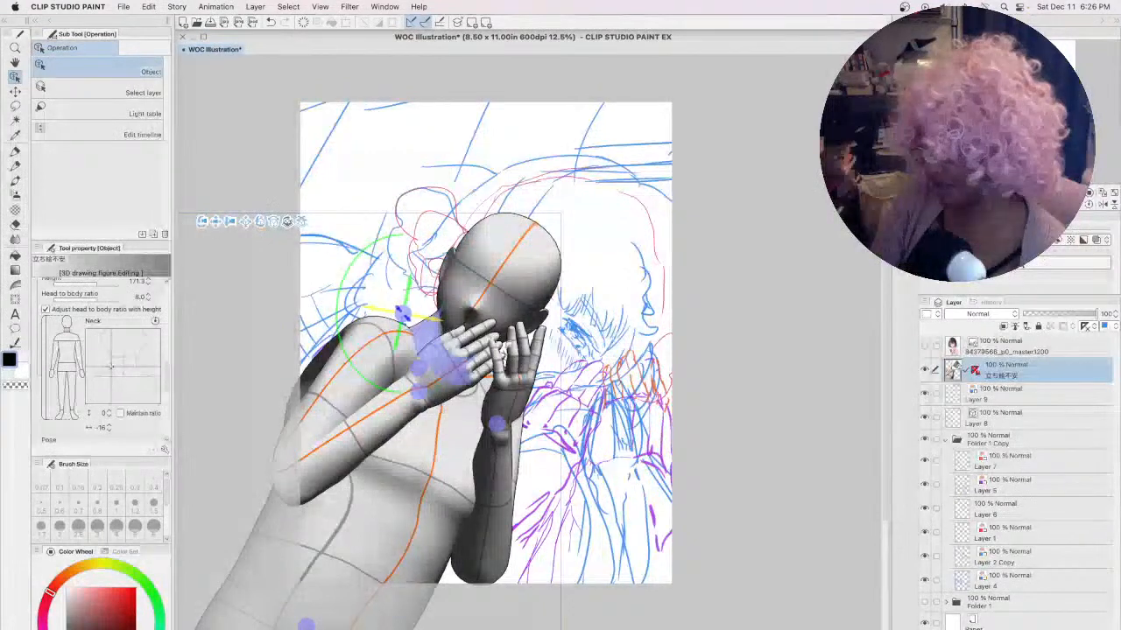
- Adjust the figure's head pose by shifting the head slightly outward from the shoulder
{"action": "left_click", "coordinate": [401, 313]}
{"action": "left_click_drag", "start_coordinate": [508, 347], "coordinate": [542, 366]}
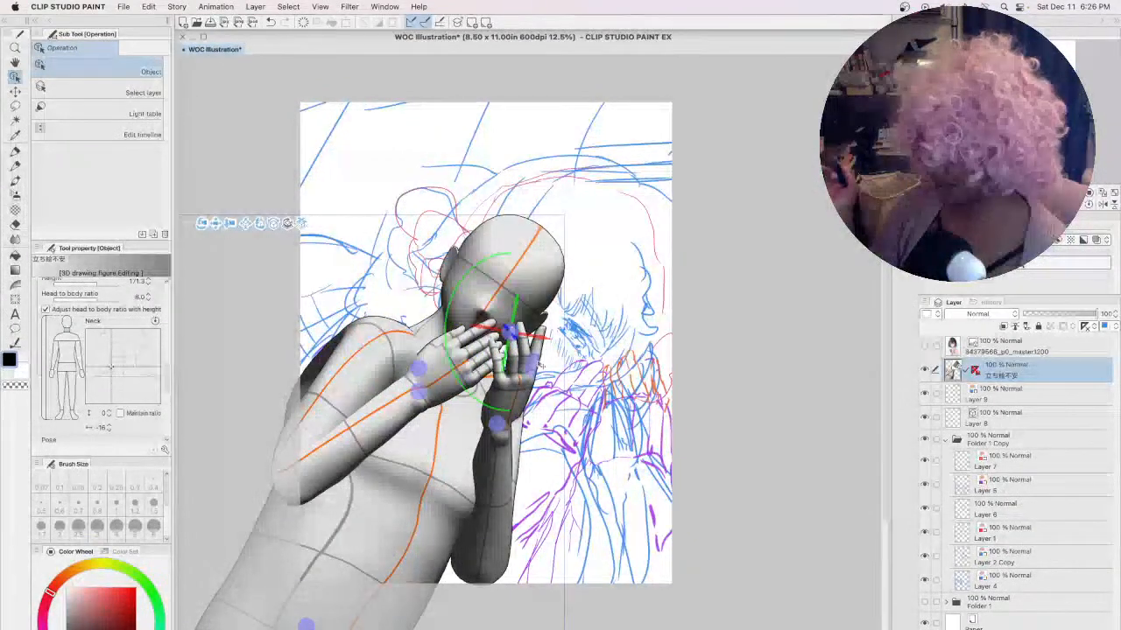
- Set the figure's arms to 0 in height and 34 in width, and save the illustration
{"action": "left_click", "coordinate": [54, 357]}
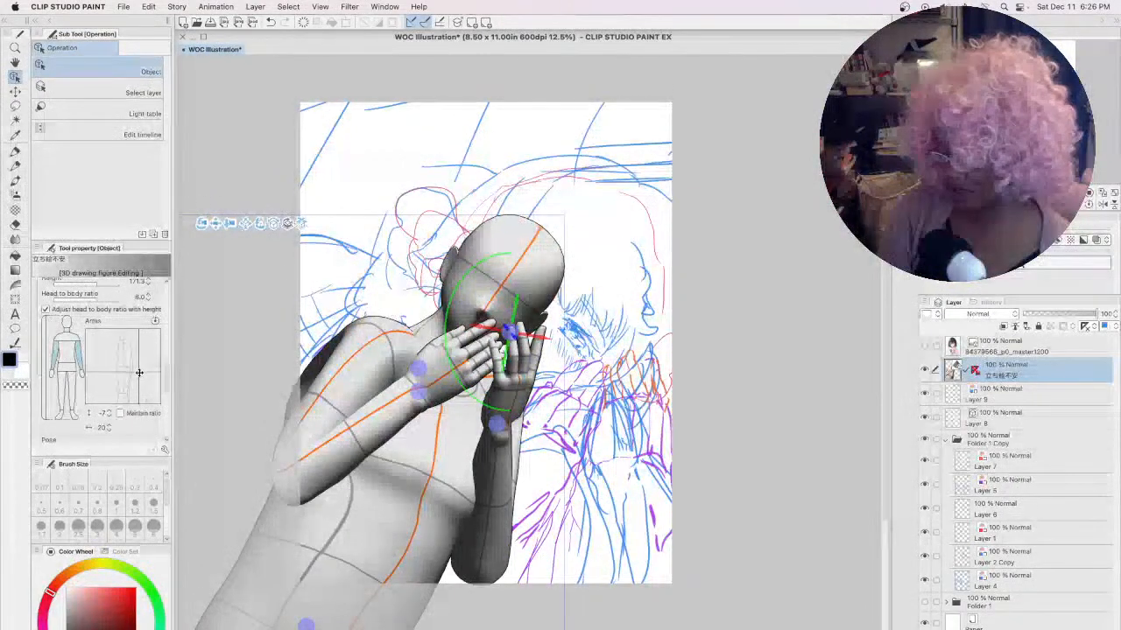
{"action": "left_click_drag", "start_coordinate": [138, 373], "coordinate": [149, 361]}
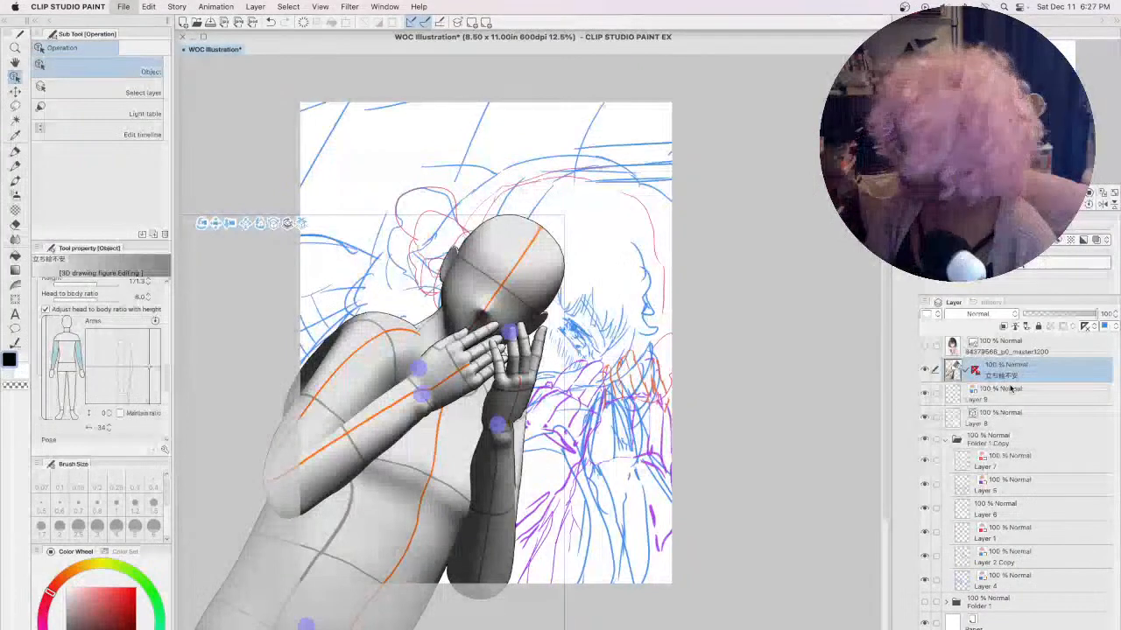
{"action": "key", "text": "super+s"}
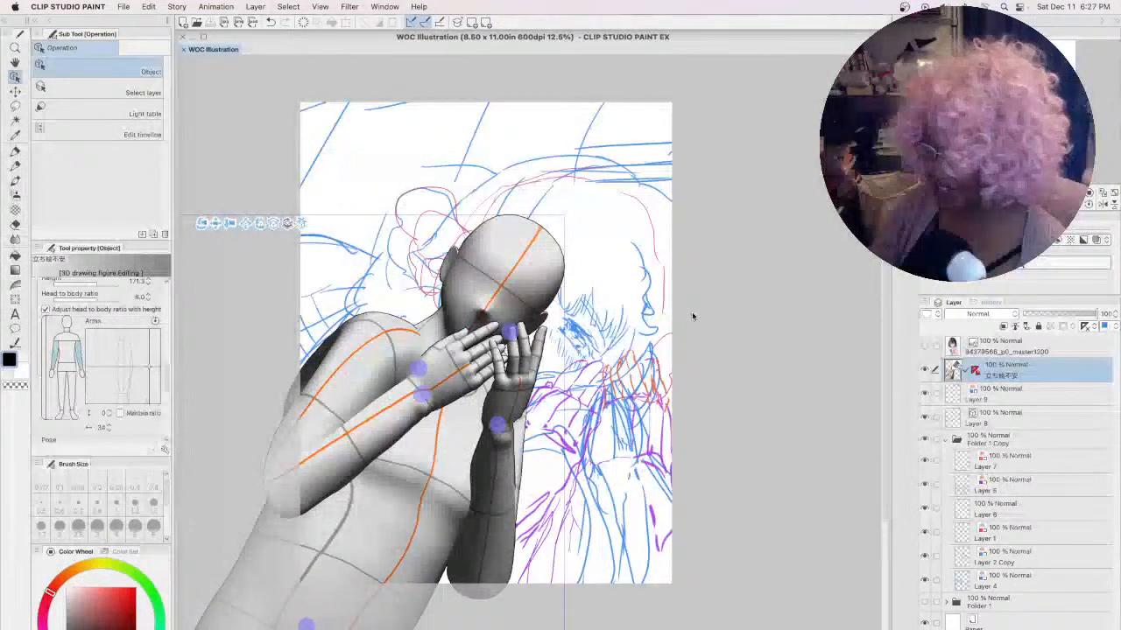
{"action": "left_click", "coordinate": [47, 347]}
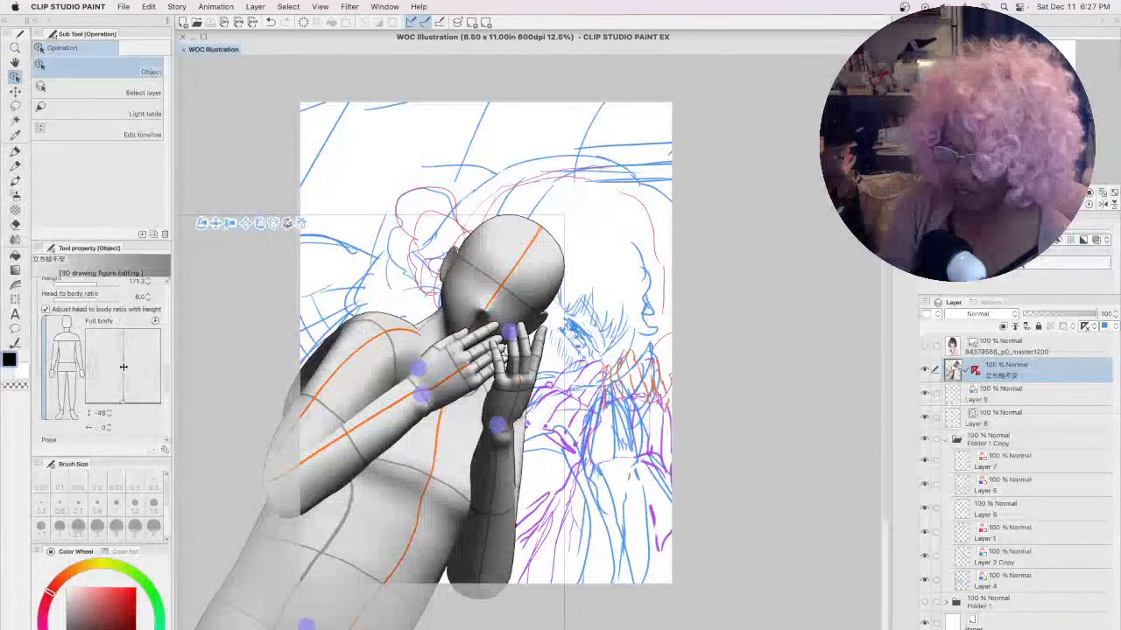
{"action": "left_click", "coordinate": [64, 358]}
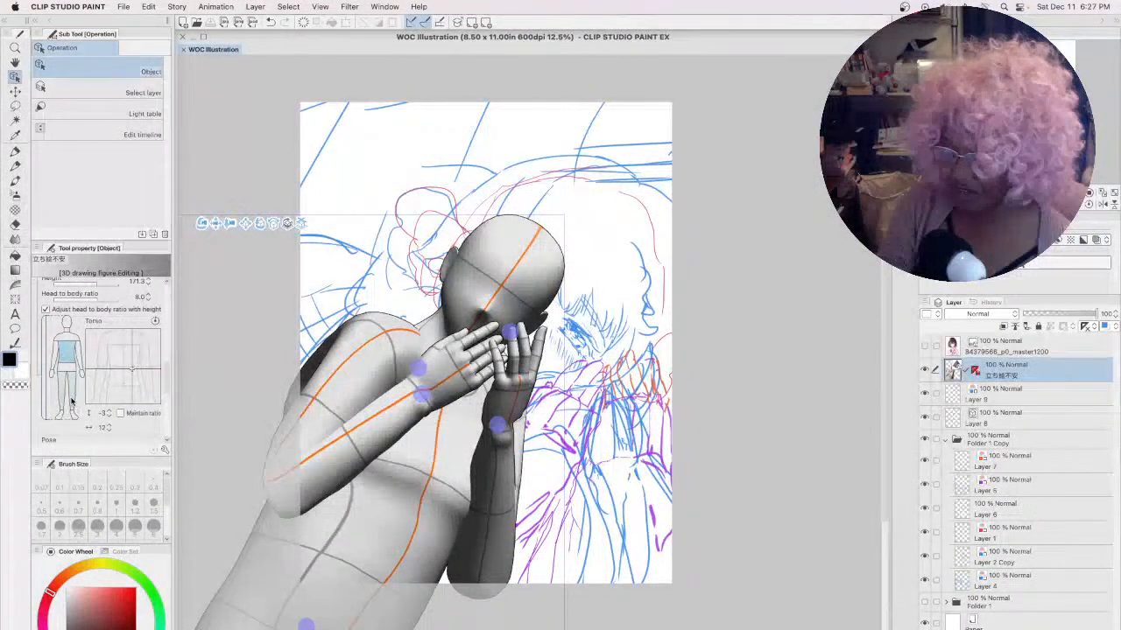
{"action": "left_click", "coordinate": [61, 393]}
{"action": "left_click", "coordinate": [62, 367]}
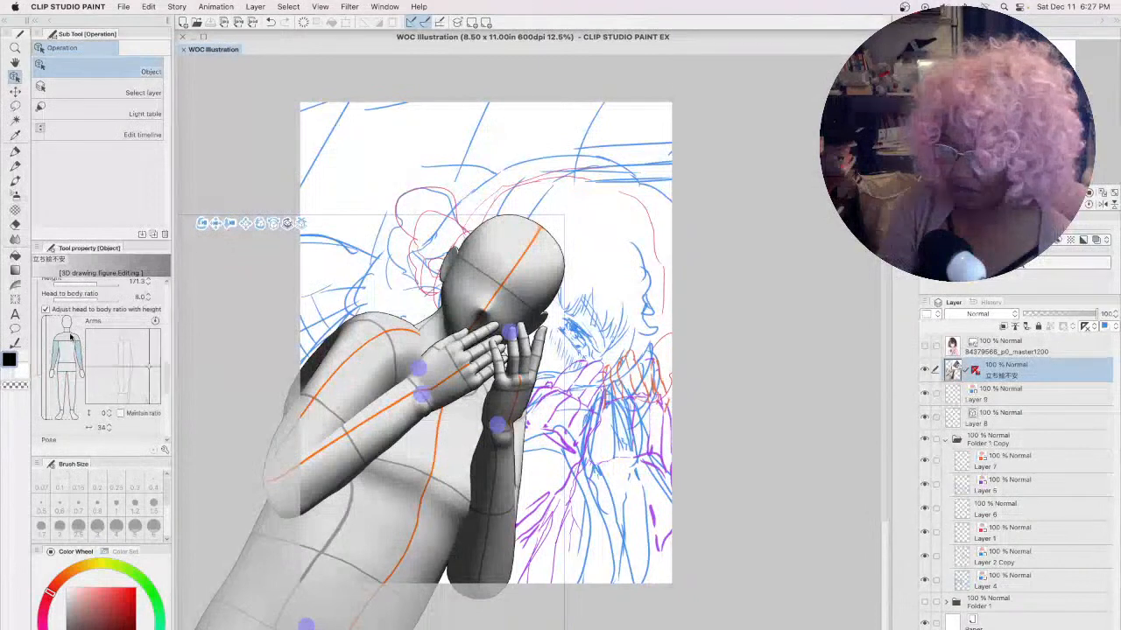
{"action": "left_click", "coordinate": [52, 368]}
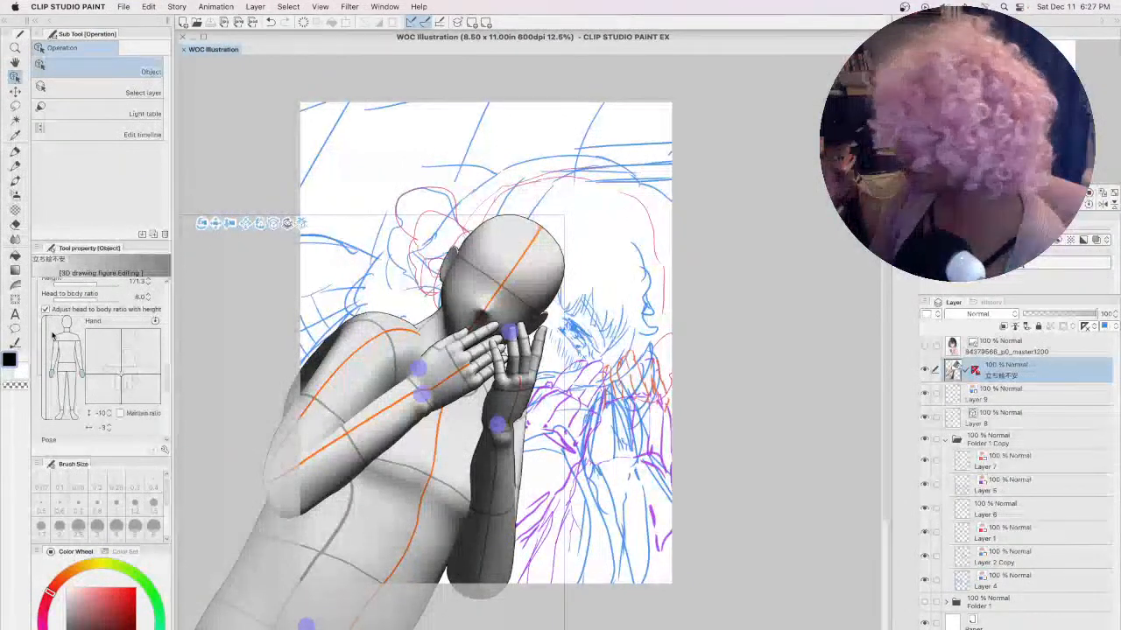
- Collapse Folder 1 Copy and bring the figure's 3D camera closer so the head and arms fill more of the canvas
{"action": "left_click", "coordinate": [1009, 399]}
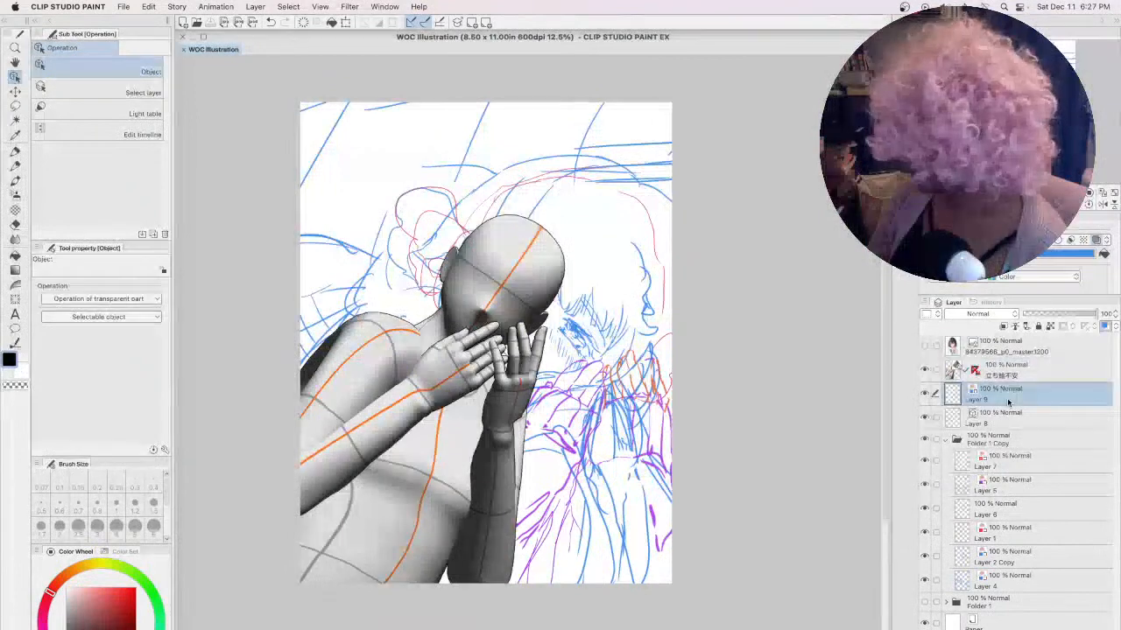
{"action": "left_click", "coordinate": [944, 440]}
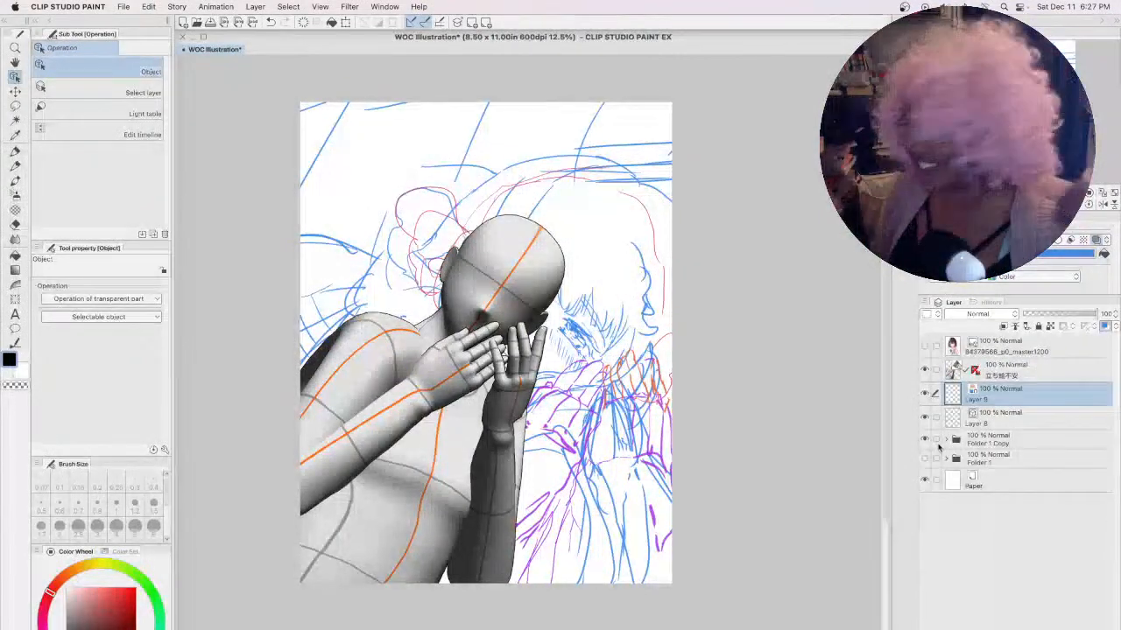
{"action": "left_click", "coordinate": [1022, 372]}
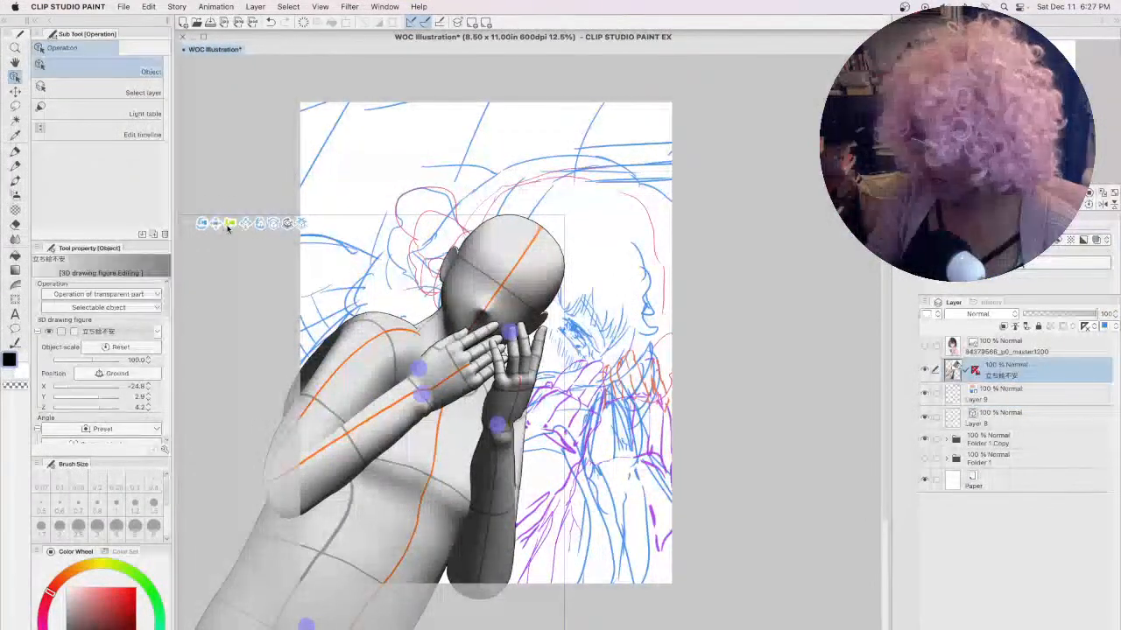
{"action": "left_click_drag", "start_coordinate": [227, 229], "coordinate": [221, 272]}
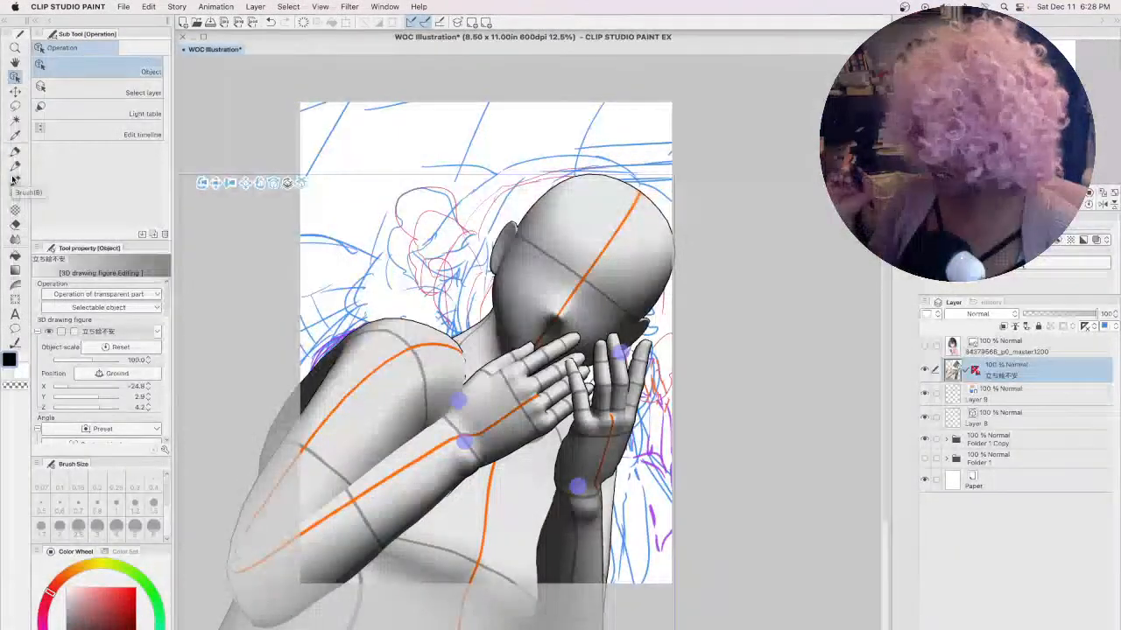
- Compare the 3D figure with the sketch and the reference image by hiding and showing their layers
{"action": "left_click", "coordinate": [924, 371]}
{"action": "left_click", "coordinate": [924, 371]}
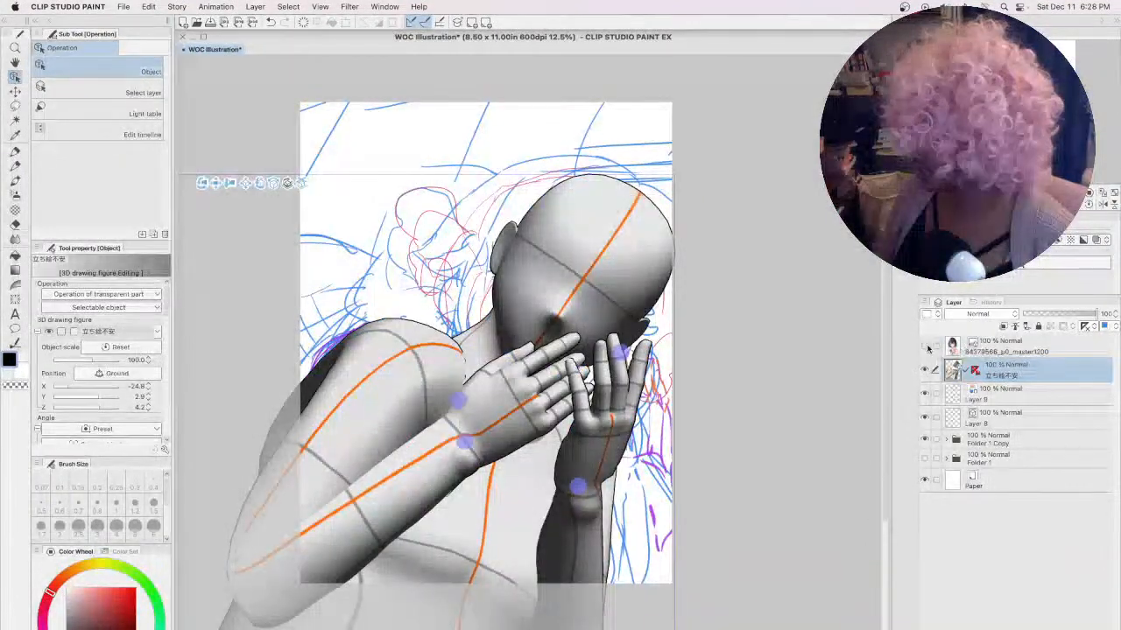
{"action": "left_click", "coordinate": [1004, 351]}
{"action": "left_click", "coordinate": [924, 347]}
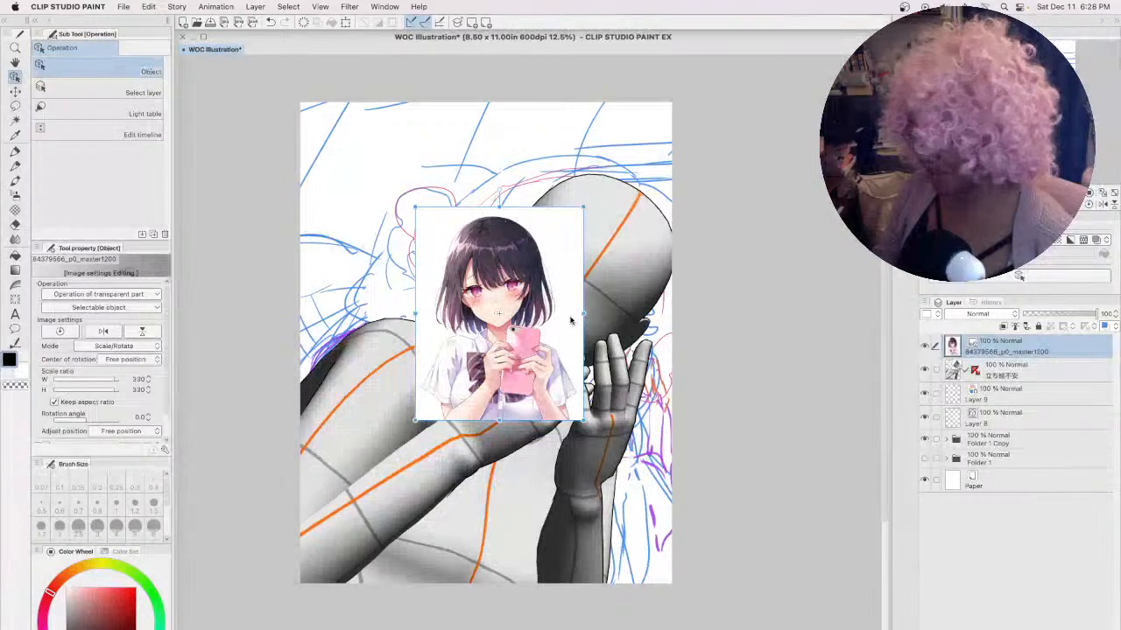
{"action": "left_click", "coordinate": [924, 347]}
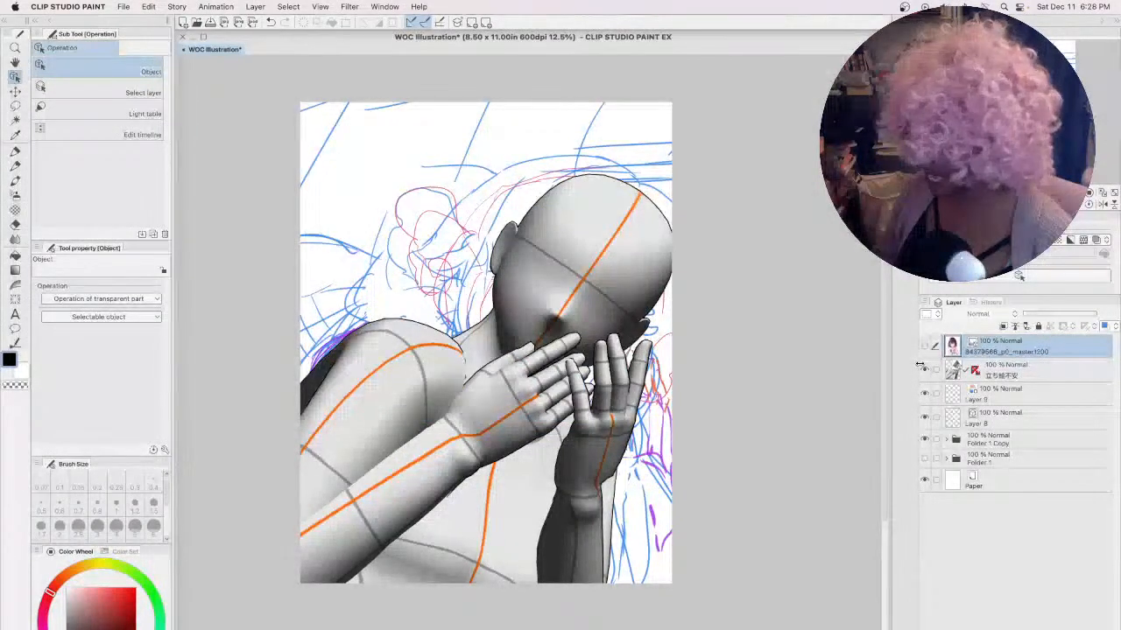
{"action": "left_click", "coordinate": [924, 370]}
{"action": "left_click", "coordinate": [924, 370]}
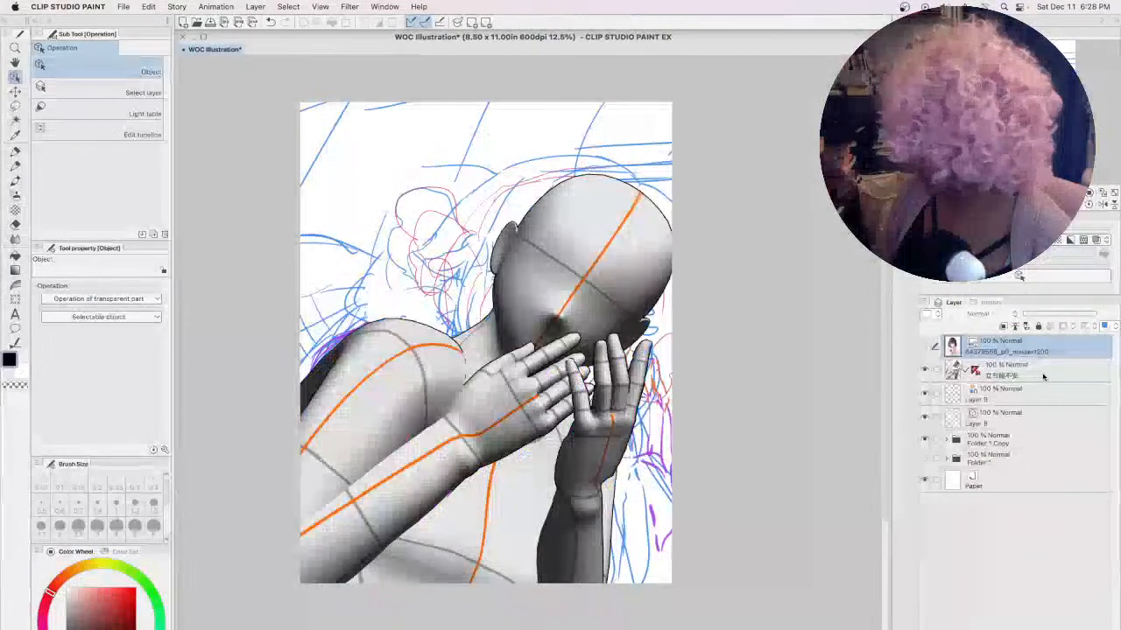
- Move the 3D figure layer below Folder 1 Copy, and check the overlap by hiding and showing the sketch folder
{"action": "left_click", "coordinate": [1040, 375]}
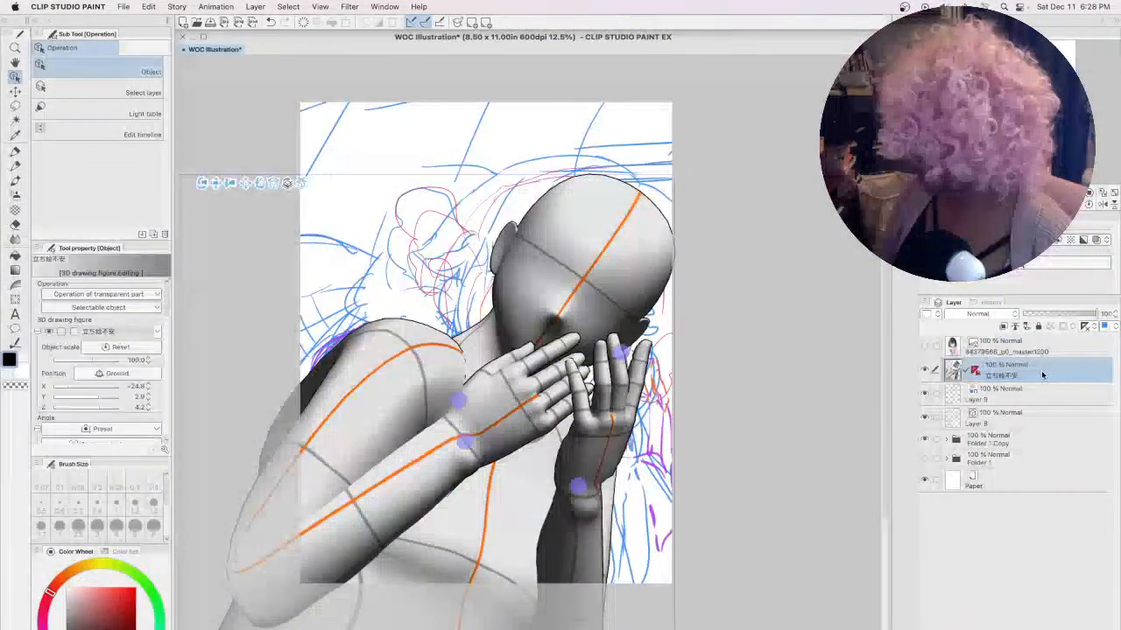
{"action": "left_click_drag", "start_coordinate": [1043, 411], "coordinate": [1038, 450]}
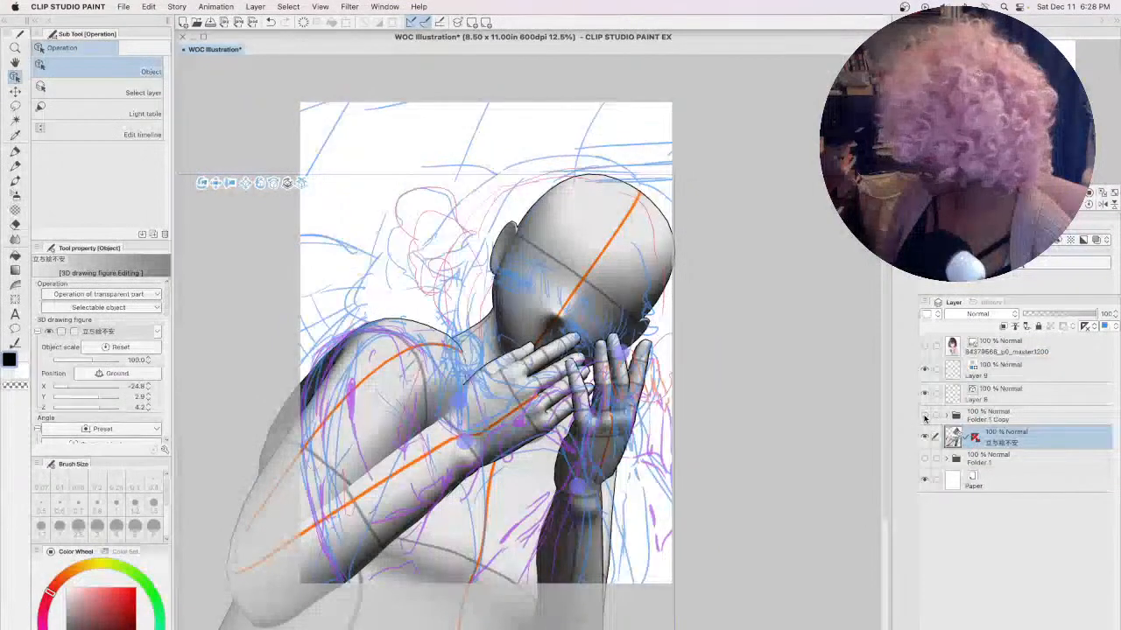
{"action": "left_click", "coordinate": [925, 415]}
{"action": "left_click", "coordinate": [924, 415]}
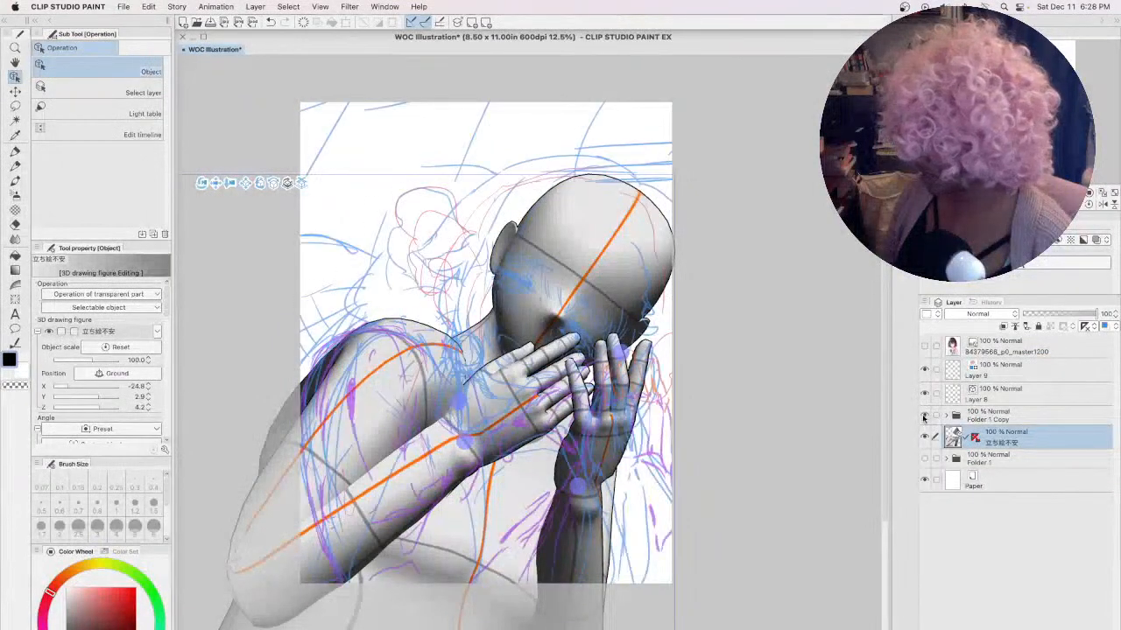
- Try the 3D figure layer at 45% opacity beneath the sketch, and restore it to 100%
{"action": "left_click", "coordinate": [1030, 412]}
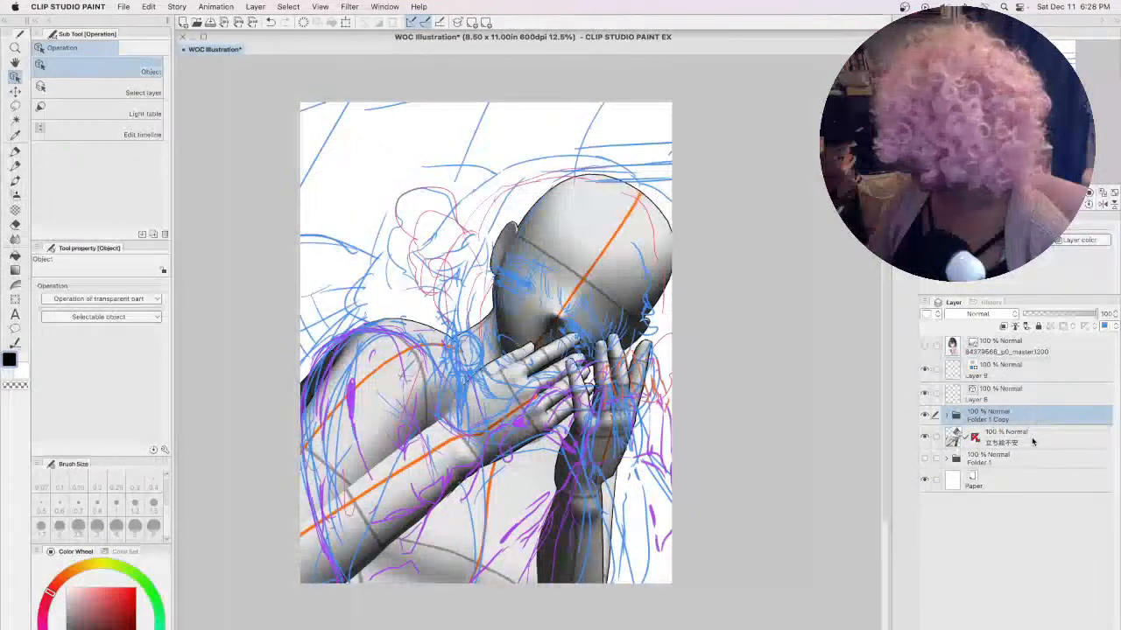
{"action": "left_click", "coordinate": [1031, 438]}
{"action": "mouse_move", "coordinate": [1052, 318]}
{"action": "left_mouse_down"}
{"action": "mouse_move", "coordinate": [1038, 315]}
{"action": "mouse_move", "coordinate": [1051, 319]}
{"action": "left_mouse_up"}
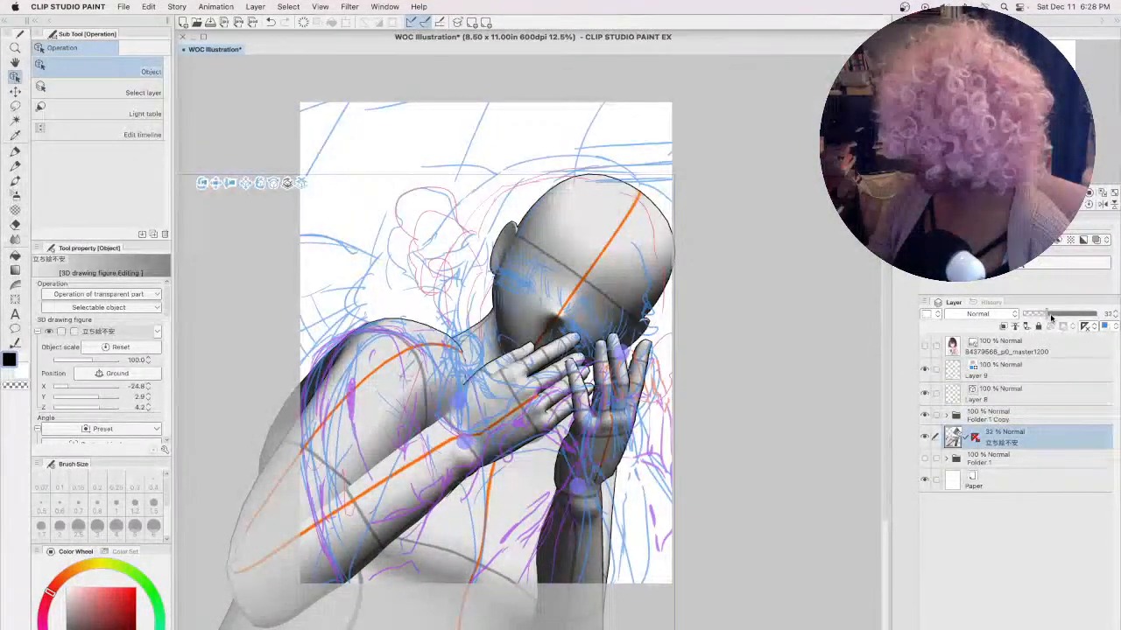
{"action": "left_click", "coordinate": [1039, 416]}
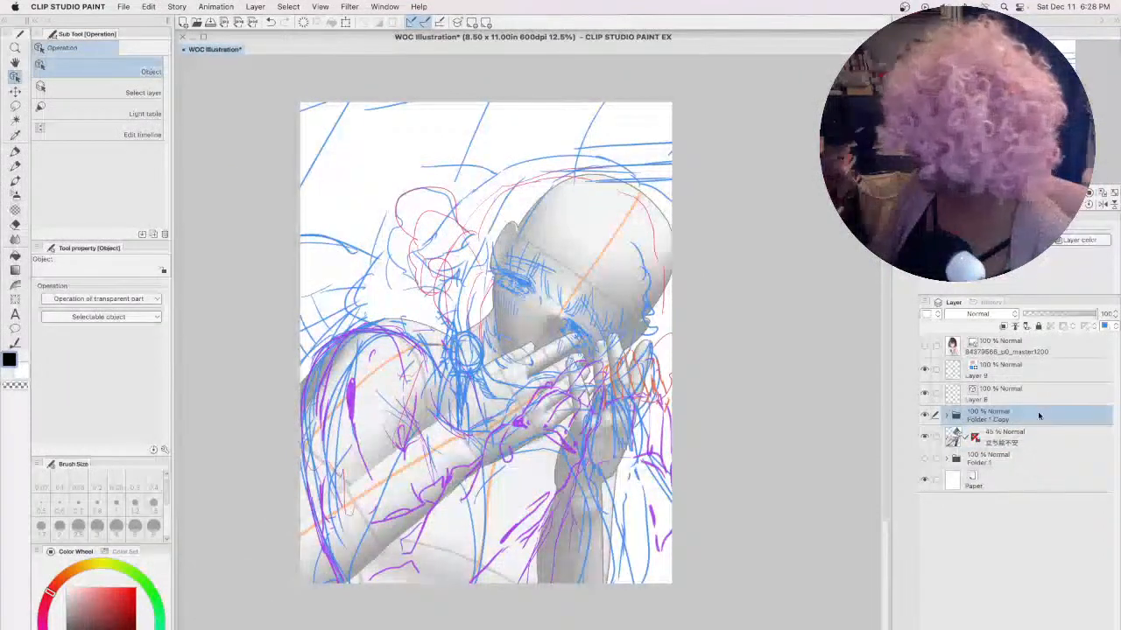
{"action": "left_click", "coordinate": [1007, 435]}
{"action": "left_click_drag", "start_coordinate": [1059, 314], "coordinate": [1107, 314]}
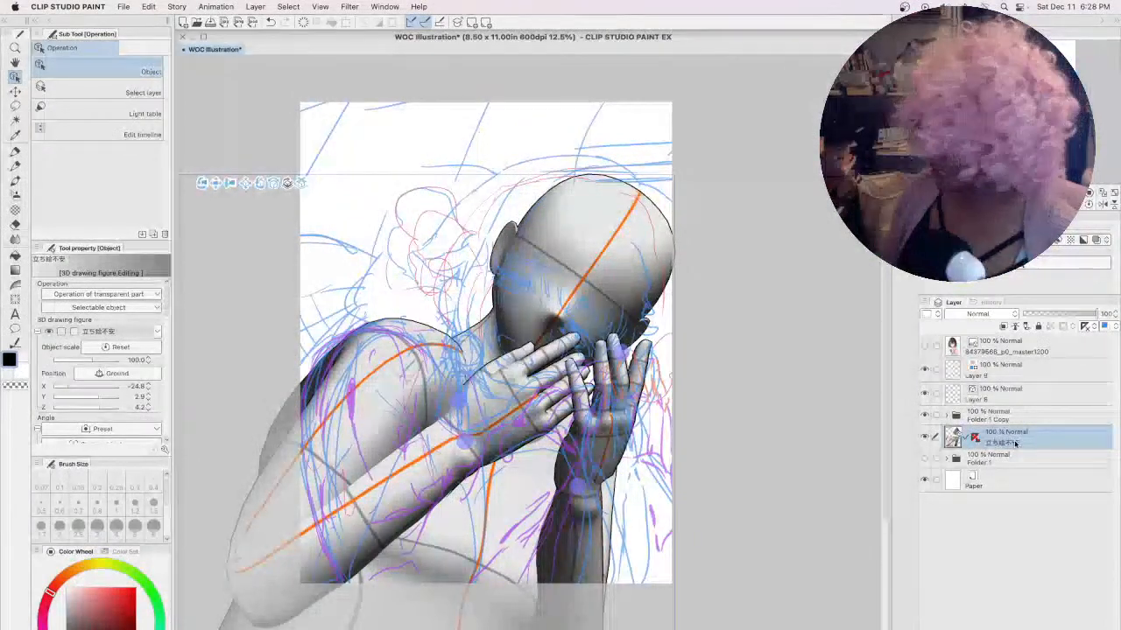
- Adjust the 3D camera's distance and framing to align the figure's head and shoulder with the sketch
{"action": "left_click_drag", "start_coordinate": [226, 183], "coordinate": [172, 192]}
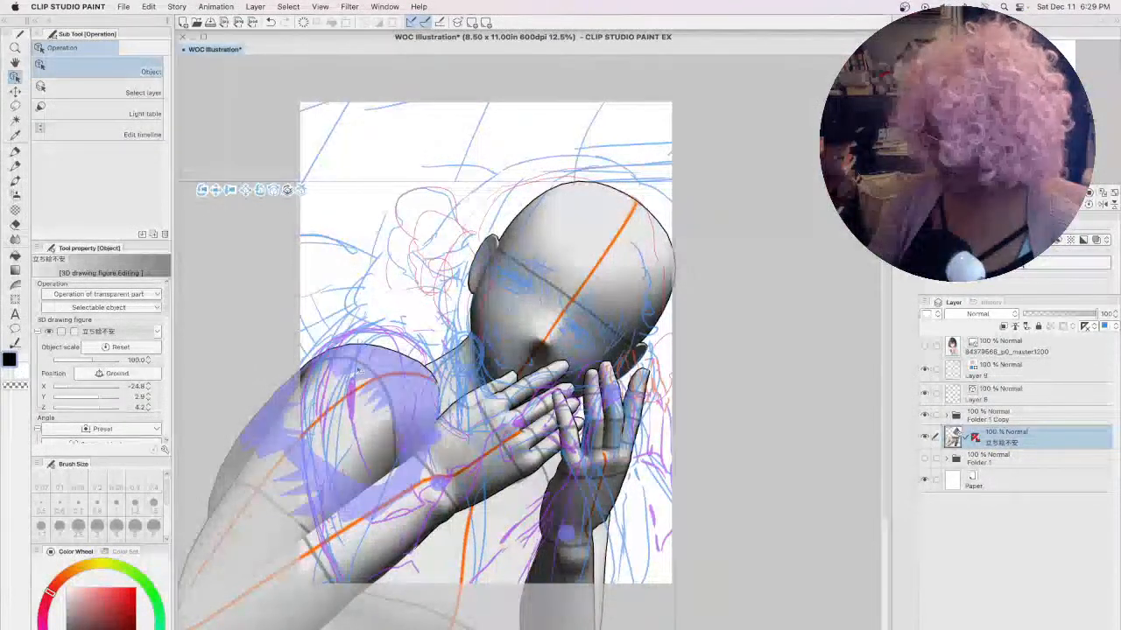
{"action": "left_click_drag", "start_coordinate": [358, 397], "coordinate": [369, 415]}
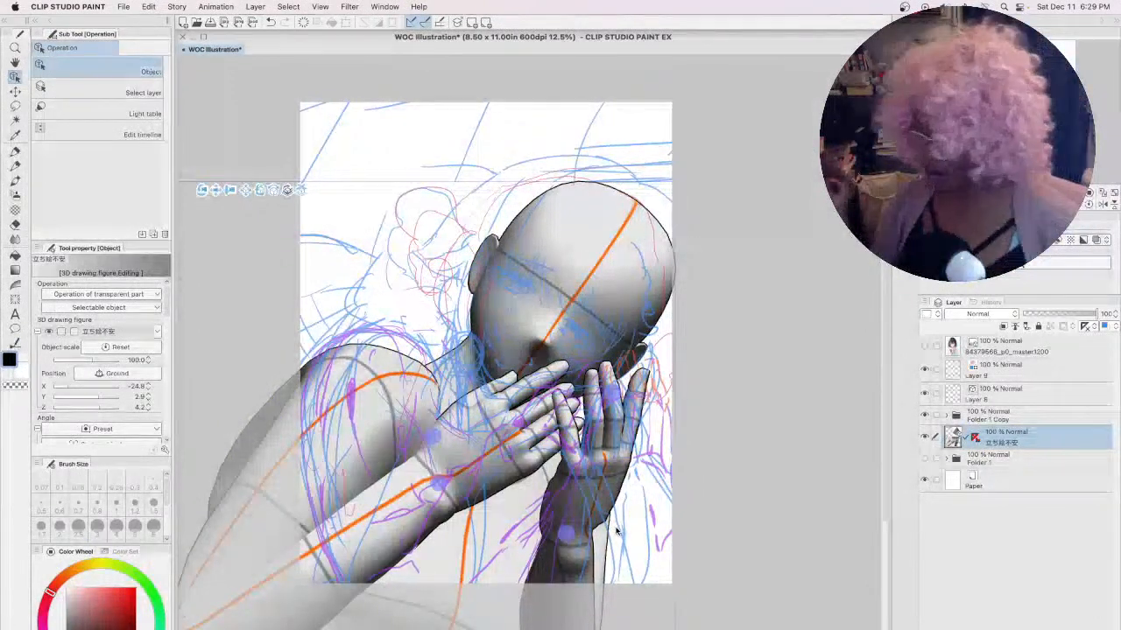
{"action": "mouse_move", "coordinate": [224, 195]}
{"action": "left_mouse_down"}
{"action": "mouse_move", "coordinate": [224, 182]}
{"action": "mouse_move", "coordinate": [222, 204]}
{"action": "left_mouse_up"}
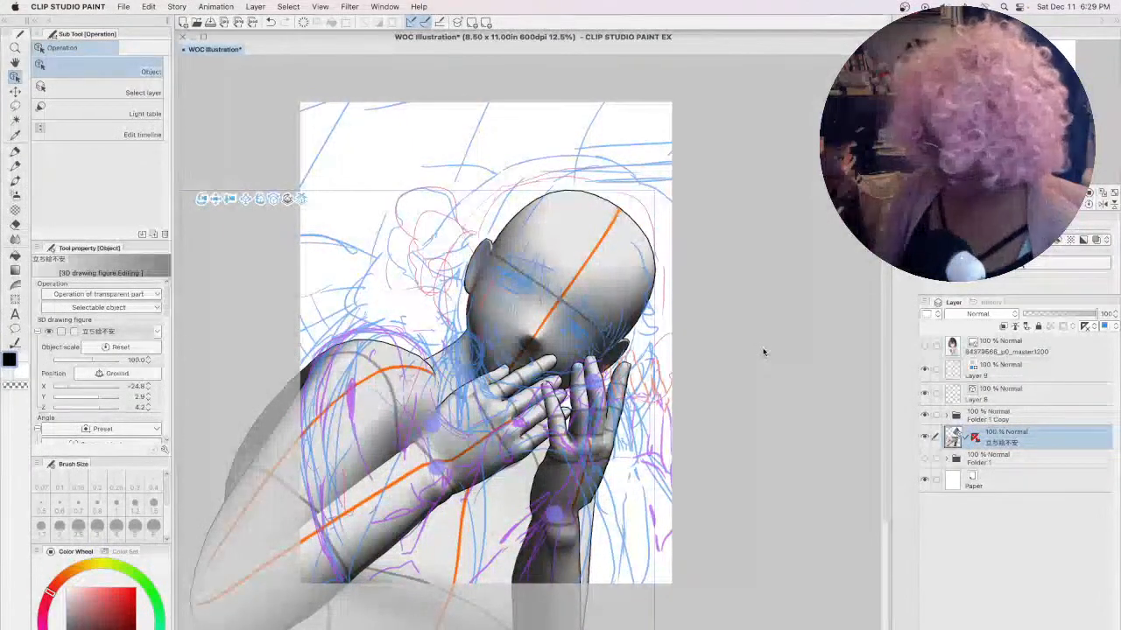
- Rotate the figure's right shoulder and upper arm so the hand rises against the side of the face
{"action": "left_click_drag", "start_coordinate": [369, 567], "coordinate": [545, 442]}
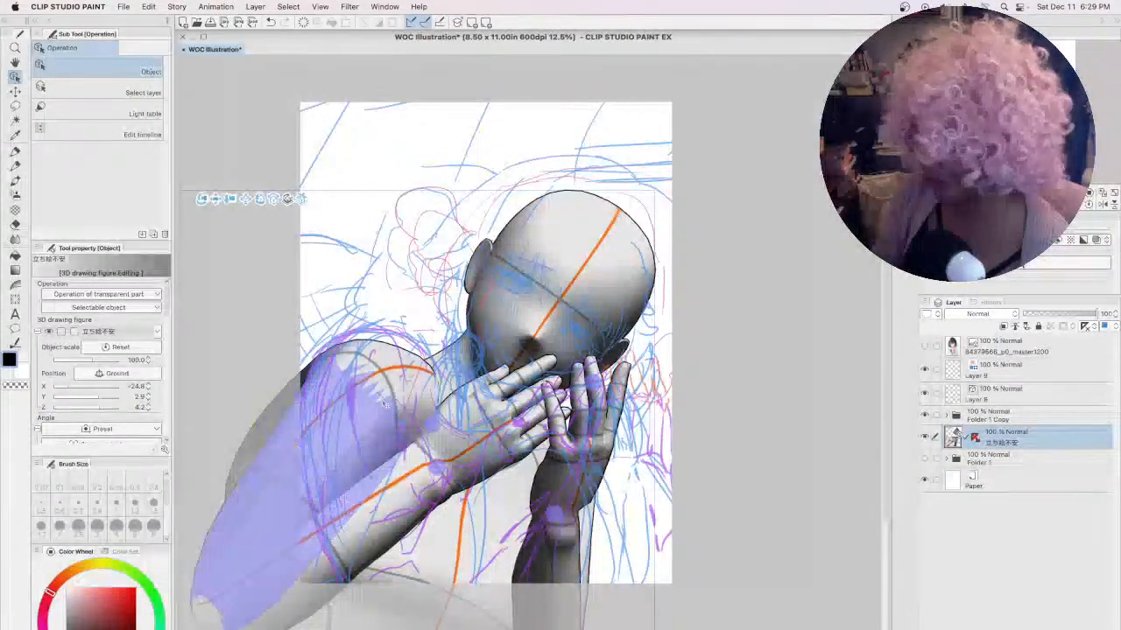
{"action": "left_click", "coordinate": [393, 374]}
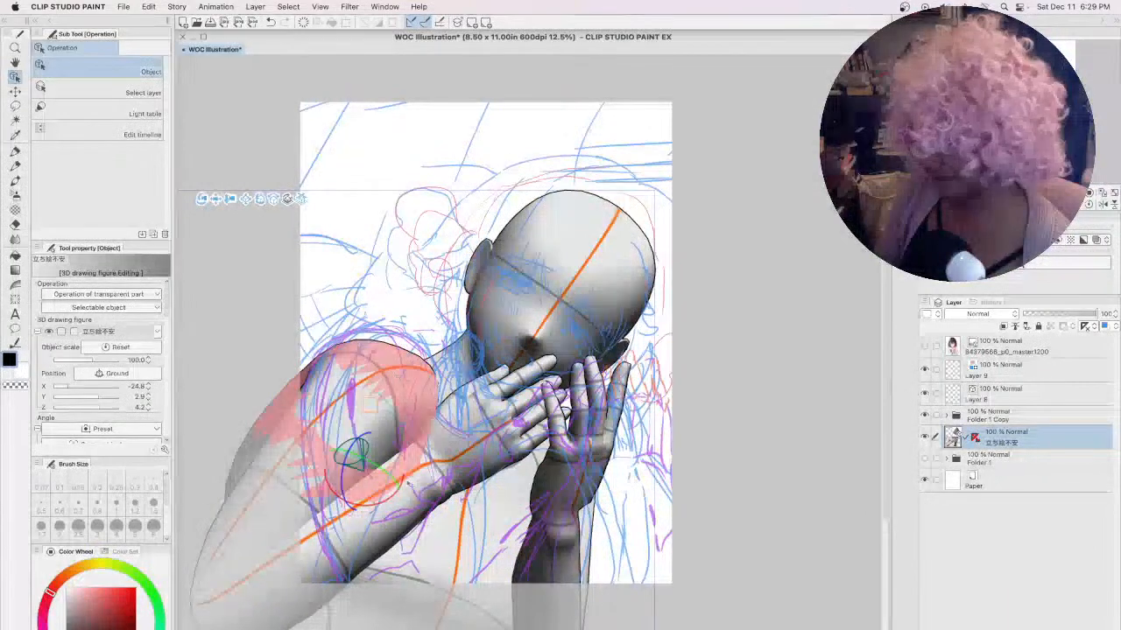
{"action": "left_click_drag", "start_coordinate": [401, 480], "coordinate": [495, 490]}
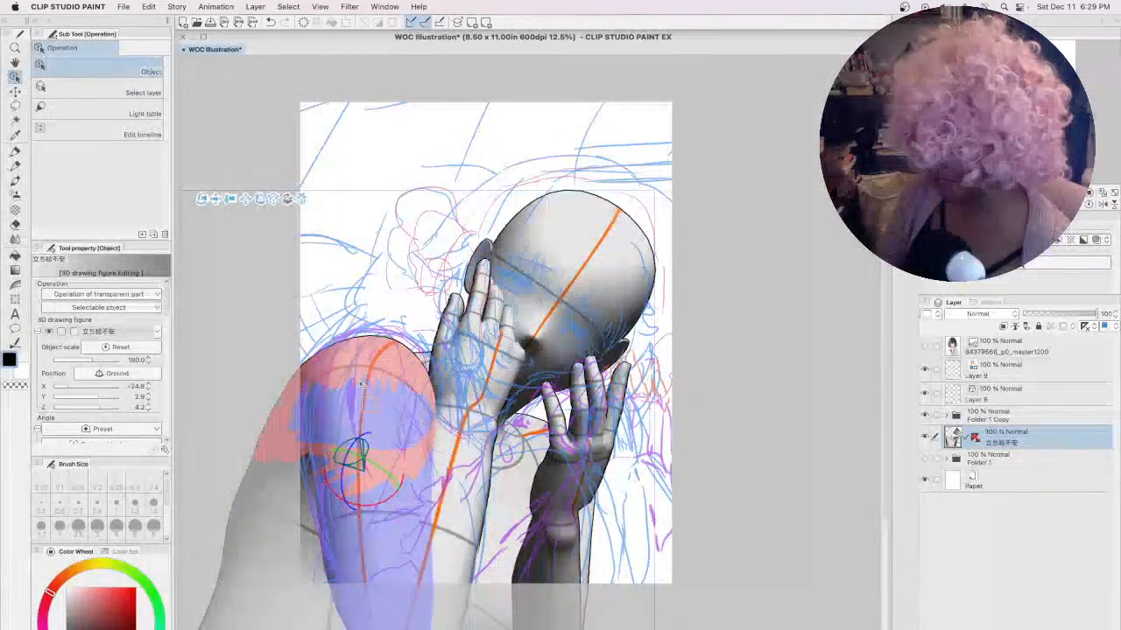
{"action": "left_click", "coordinate": [340, 408]}
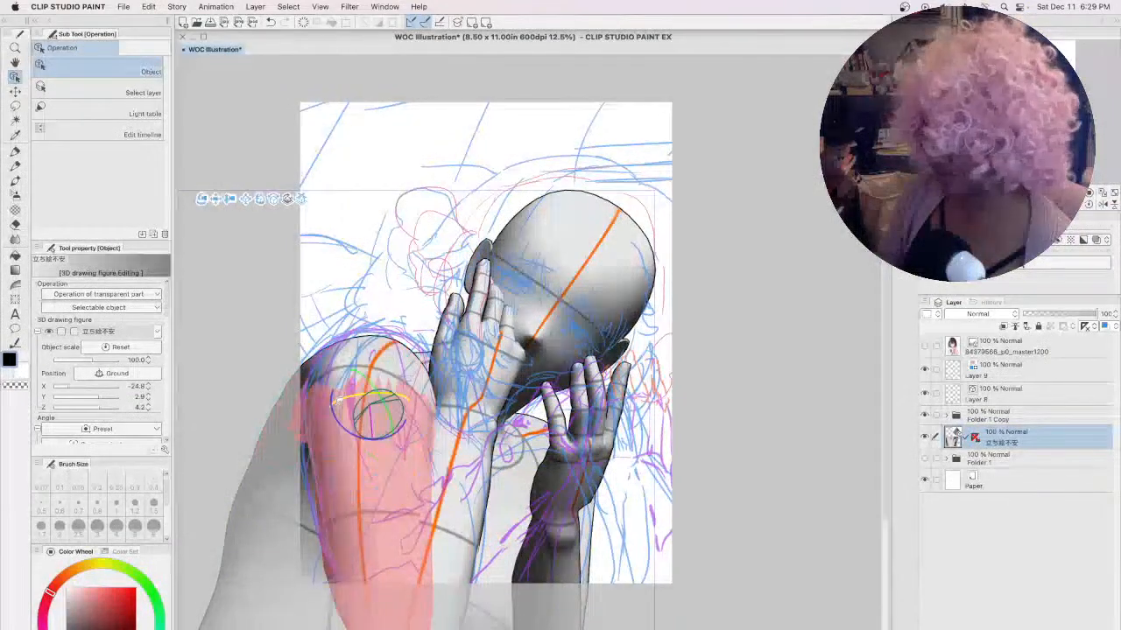
{"action": "left_click_drag", "start_coordinate": [399, 432], "coordinate": [403, 429]}
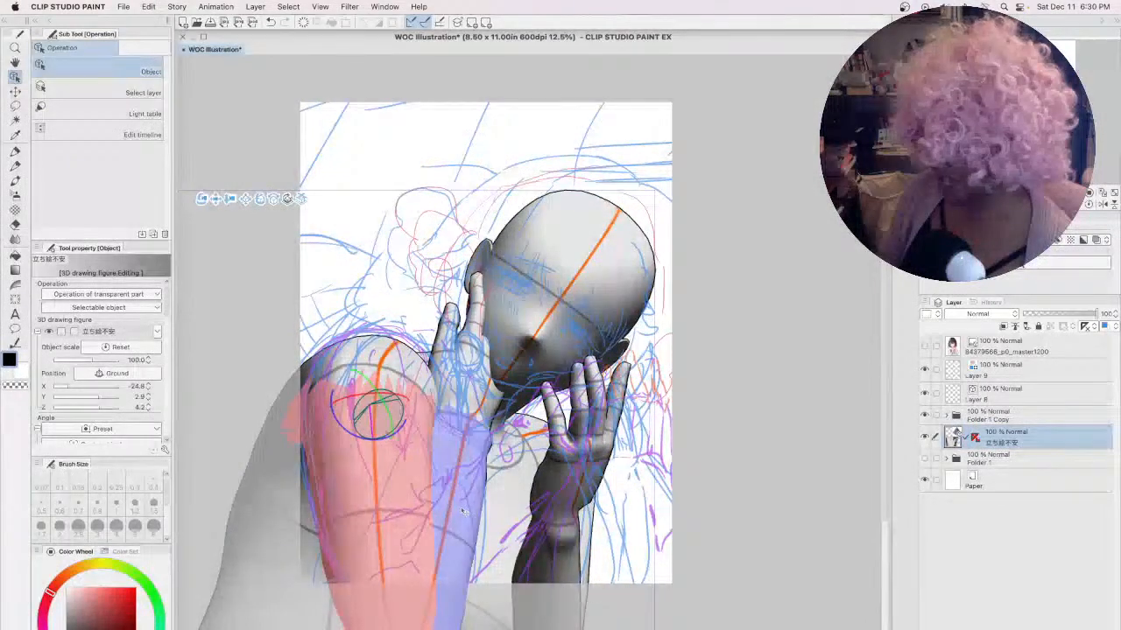
- Bend the figure's right elbow to bring the hand across the face, and rotate the right shoulder to reposition the upper arm
{"action": "left_click_drag", "start_coordinate": [882, 330], "coordinate": [881, 363]}
{"action": "left_click_drag", "start_coordinate": [389, 553], "coordinate": [396, 548]}
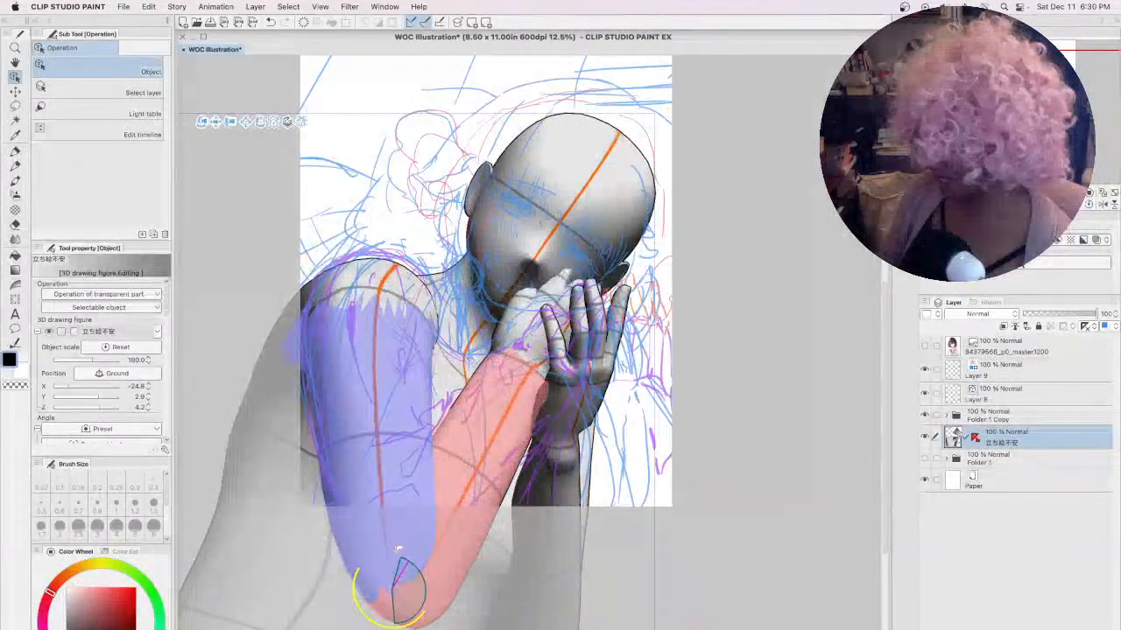
{"action": "left_click", "coordinate": [368, 292]}
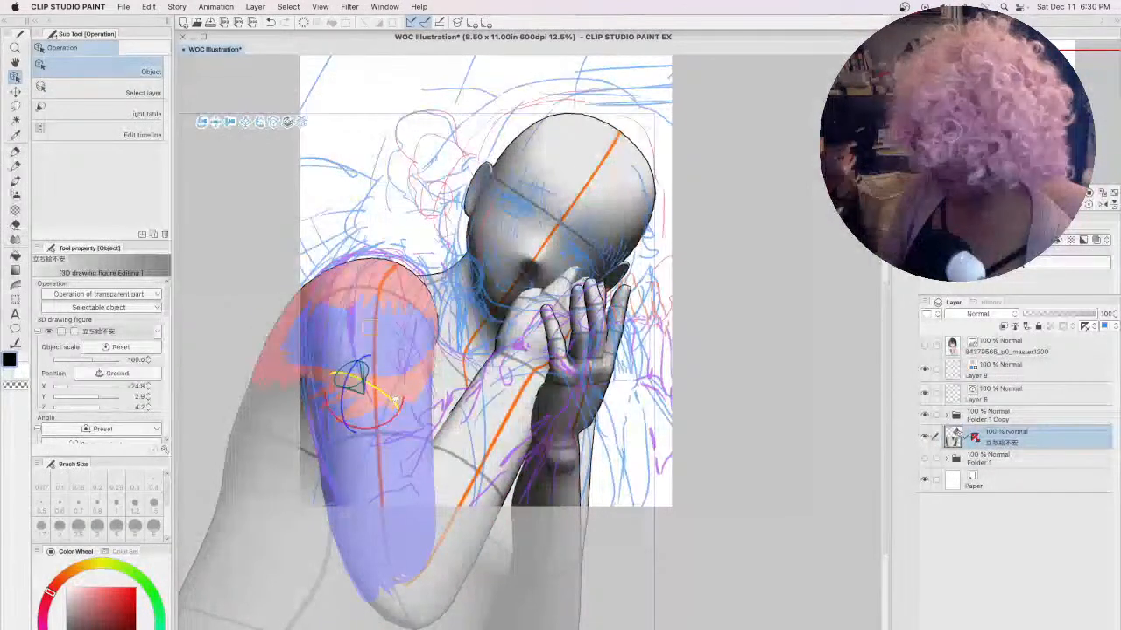
{"action": "left_click_drag", "start_coordinate": [397, 401], "coordinate": [341, 395]}
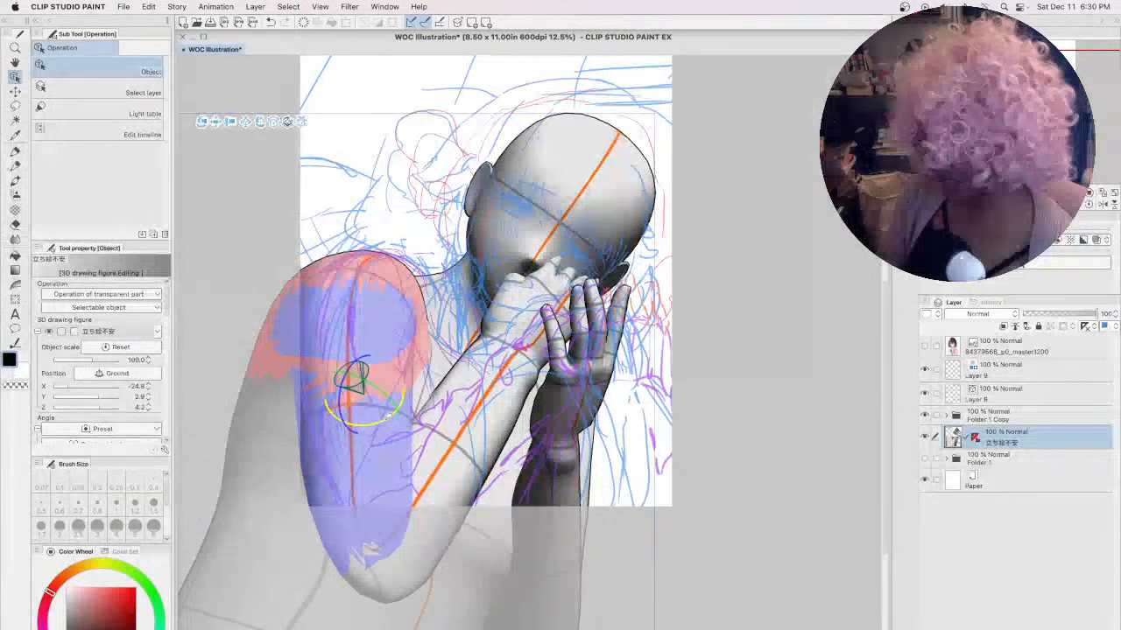
{"action": "left_click_drag", "start_coordinate": [385, 419], "coordinate": [355, 383]}
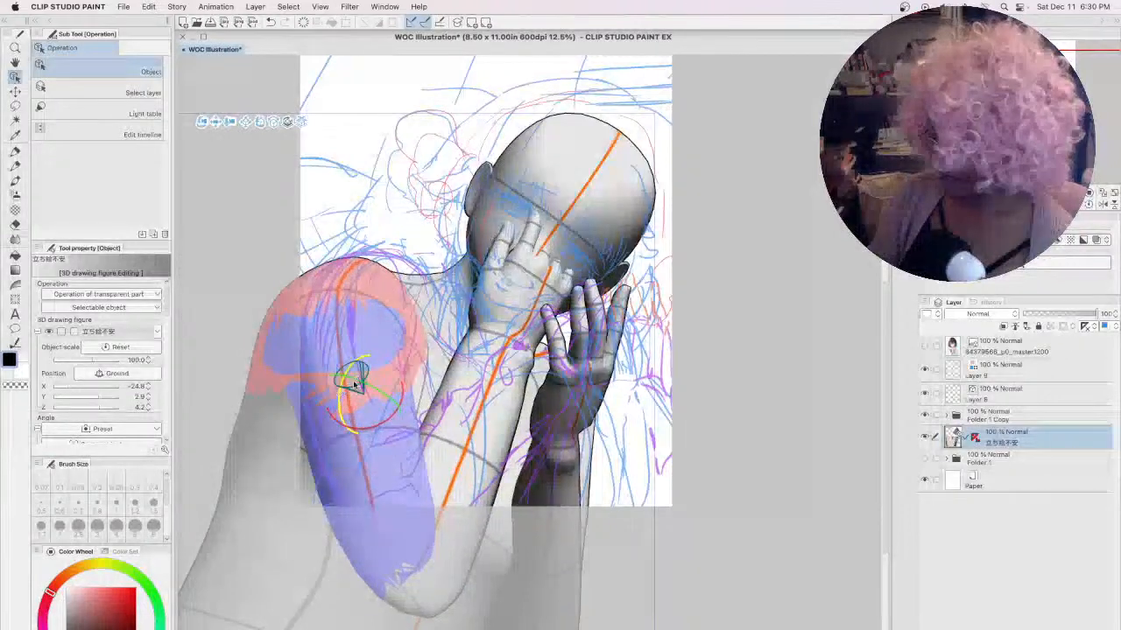
{"action": "left_click_drag", "start_coordinate": [341, 394], "coordinate": [368, 393]}
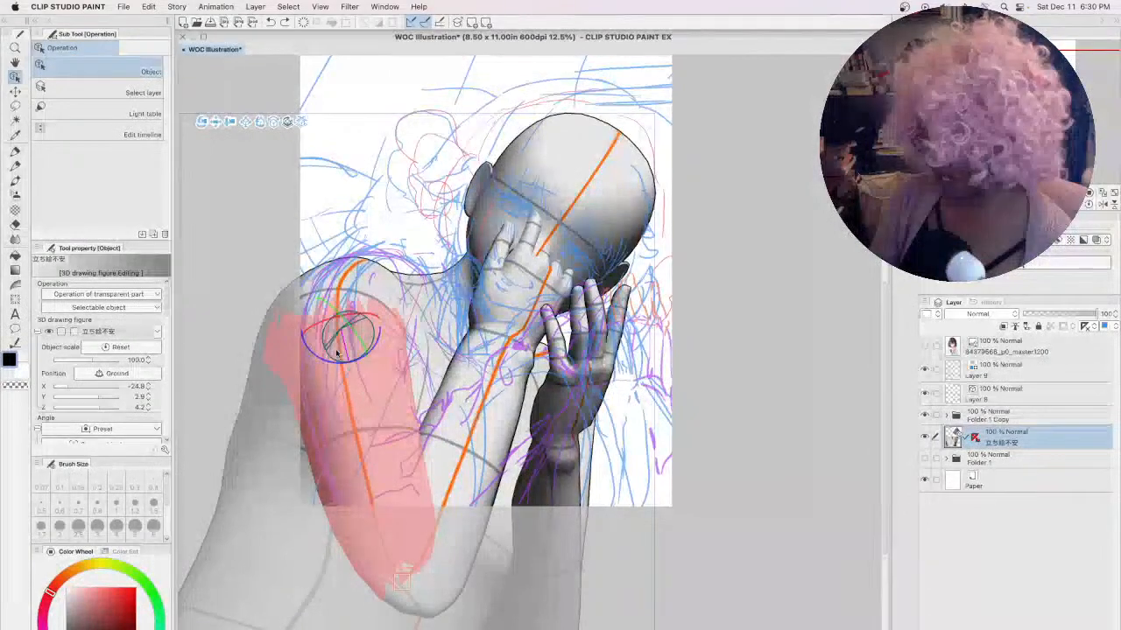
- Rotate the right upper arm and shoulder so the arm follows the sketched outline and the hand covers the lower face
{"action": "left_click", "coordinate": [380, 410]}
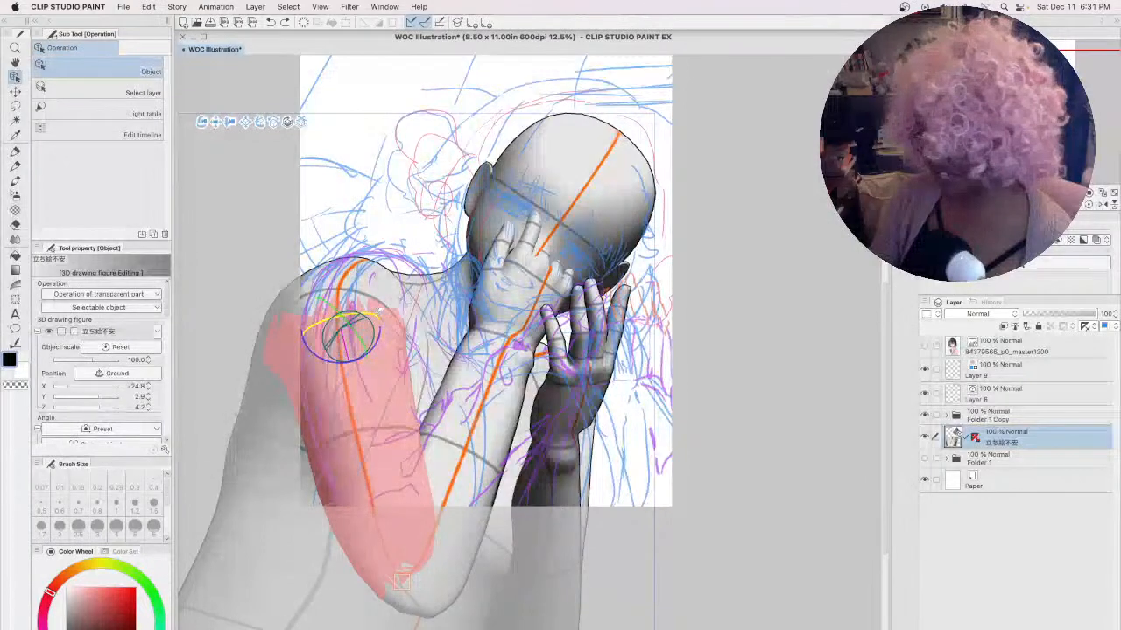
{"action": "left_click_drag", "start_coordinate": [401, 580], "coordinate": [358, 326]}
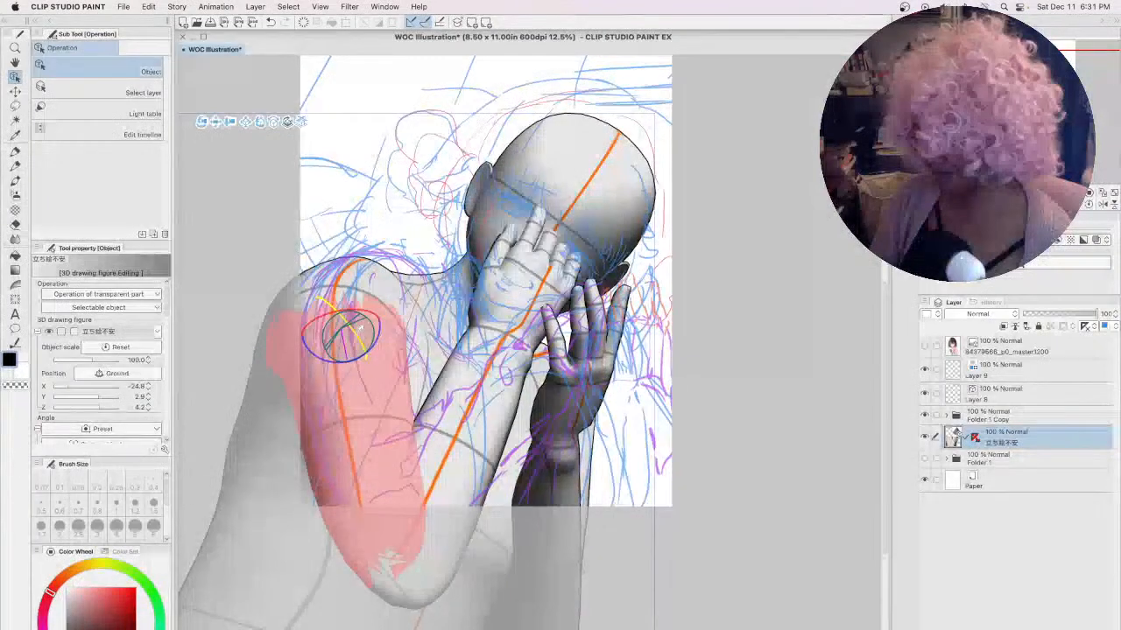
{"action": "left_click_drag", "start_coordinate": [381, 289], "coordinate": [383, 294]}
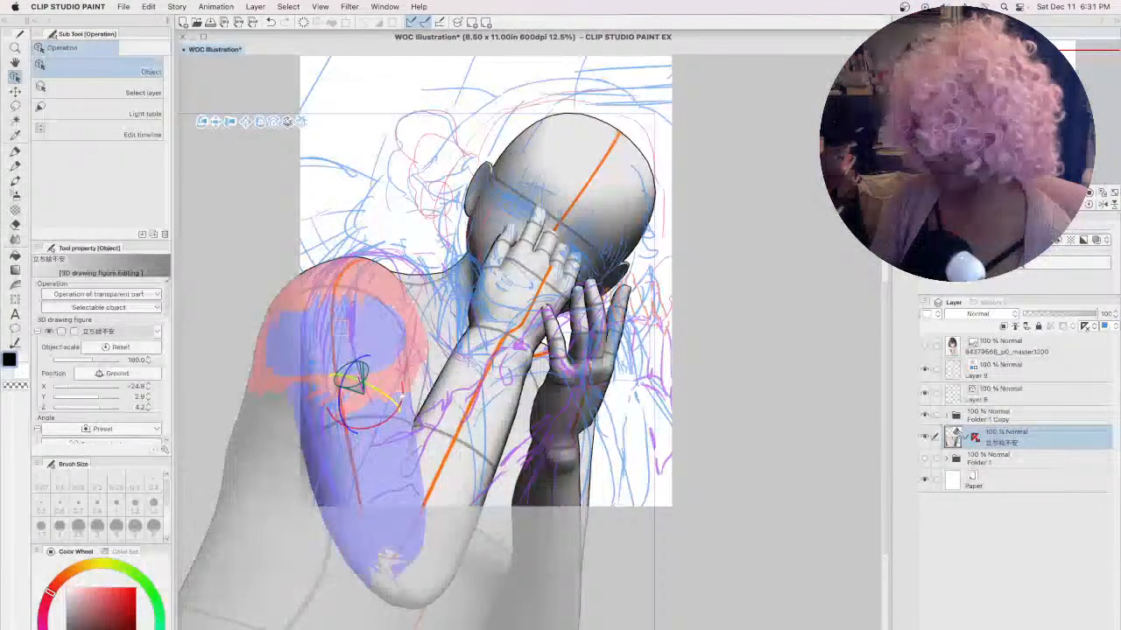
{"action": "left_click_drag", "start_coordinate": [404, 385], "coordinate": [325, 315]}
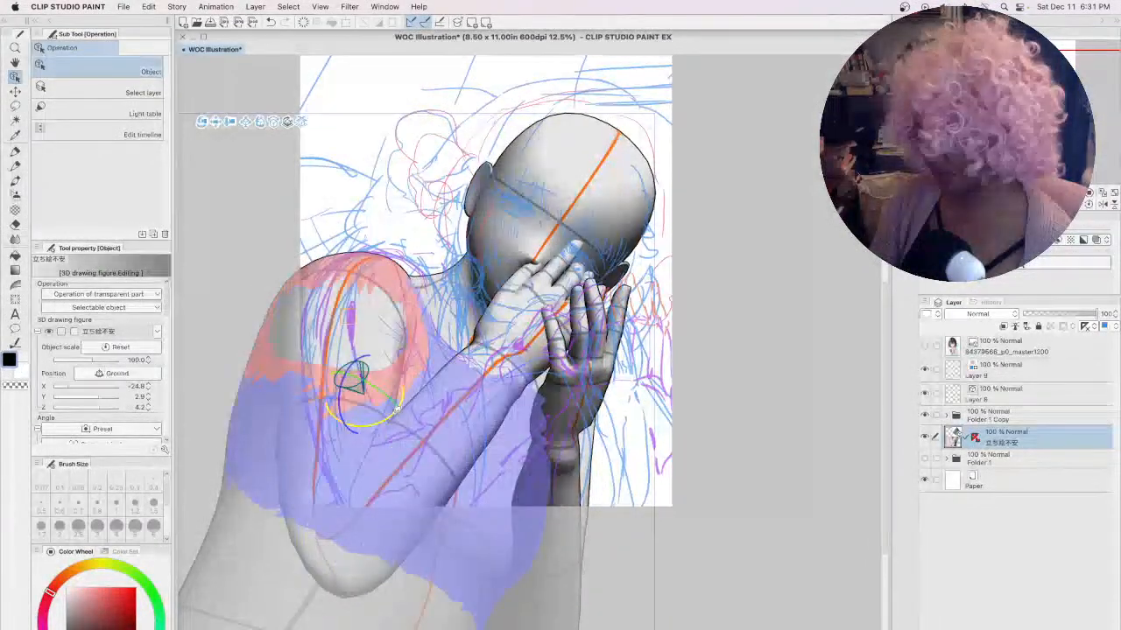
{"action": "left_click_drag", "start_coordinate": [352, 378], "coordinate": [354, 378]}
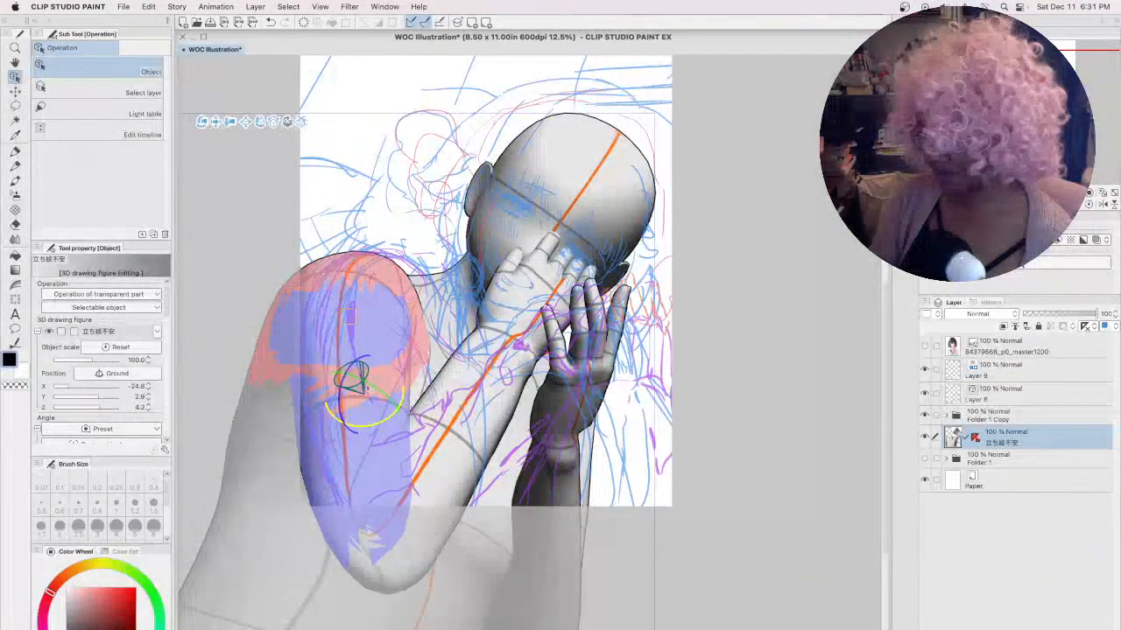
{"action": "left_click_drag", "start_coordinate": [381, 394], "coordinate": [349, 380]}
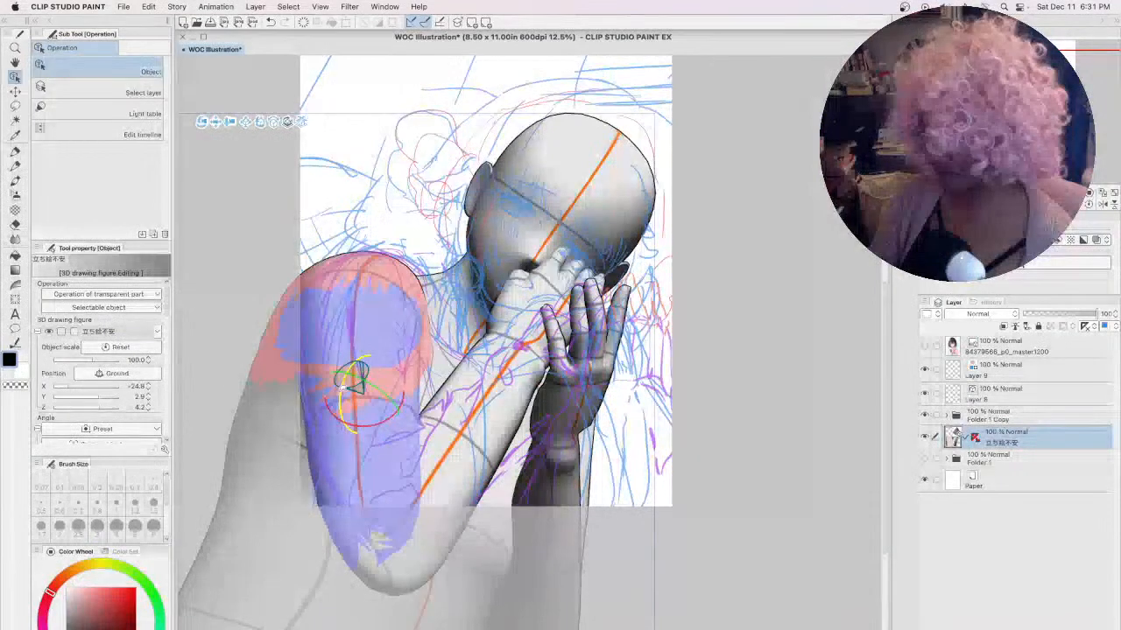
- Bend the right forearm toward the left hand, and reposition the right wrist to place the hand over the face
{"action": "left_click", "coordinate": [458, 490]}
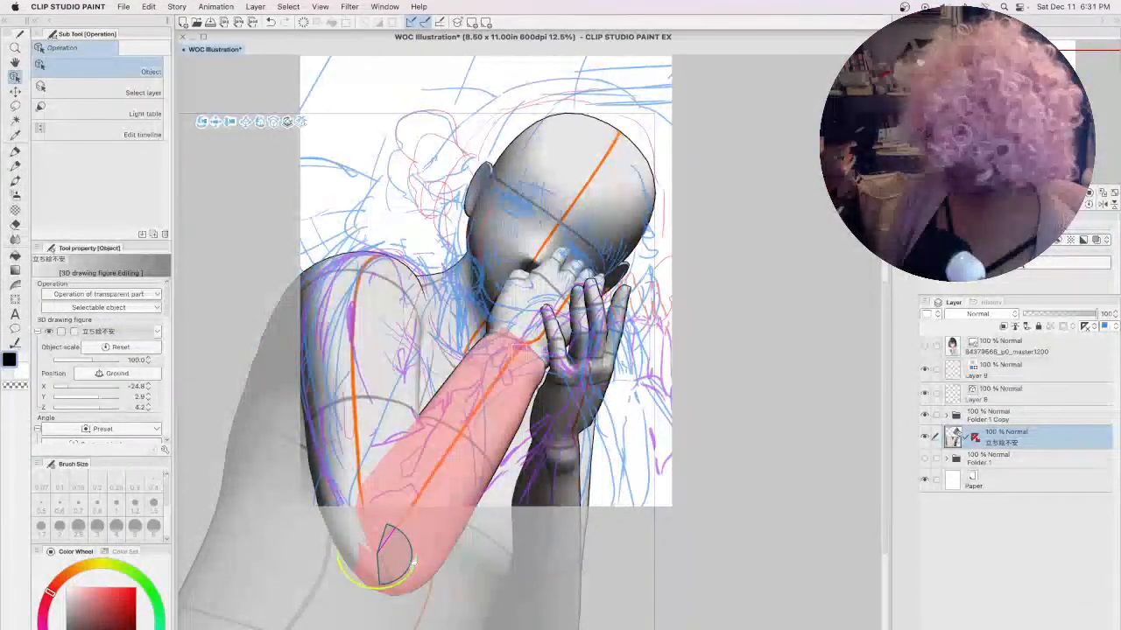
{"action": "mouse_move", "coordinate": [415, 563]}
{"action": "left_mouse_down"}
{"action": "mouse_move", "coordinate": [408, 574]}
{"action": "mouse_move", "coordinate": [415, 564]}
{"action": "left_mouse_up"}
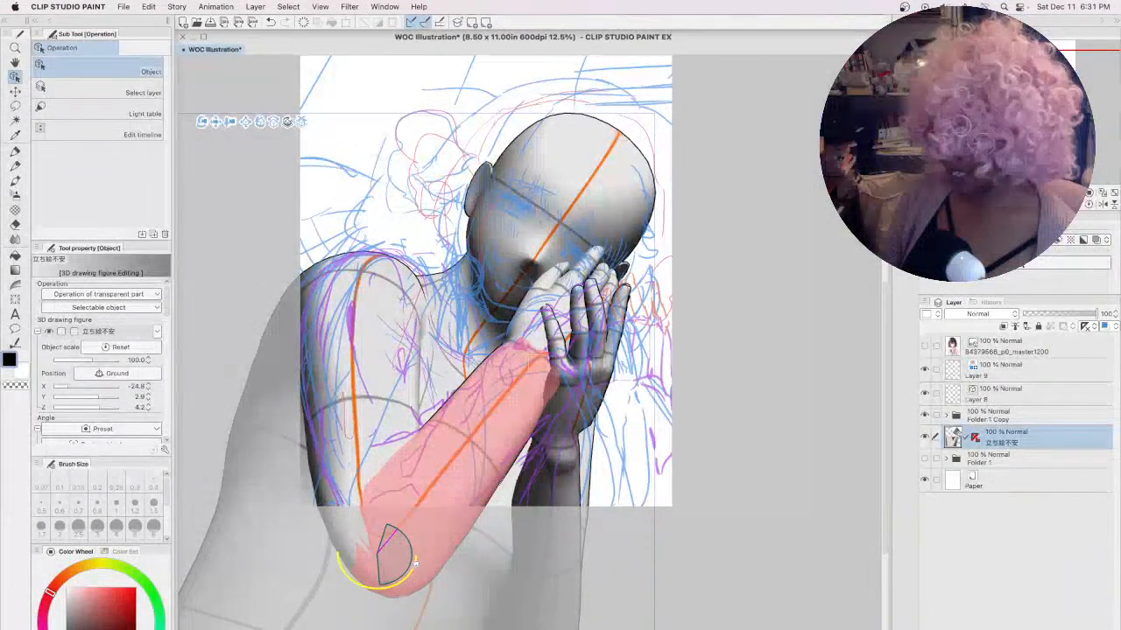
{"action": "left_click", "coordinate": [543, 341]}
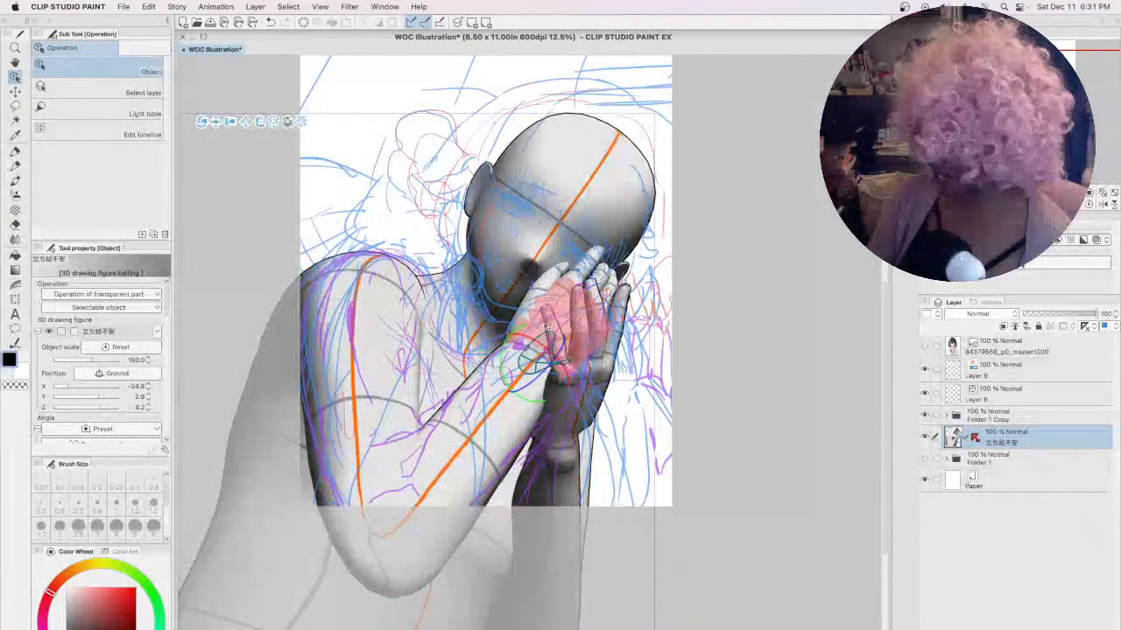
{"action": "left_click", "coordinate": [536, 360]}
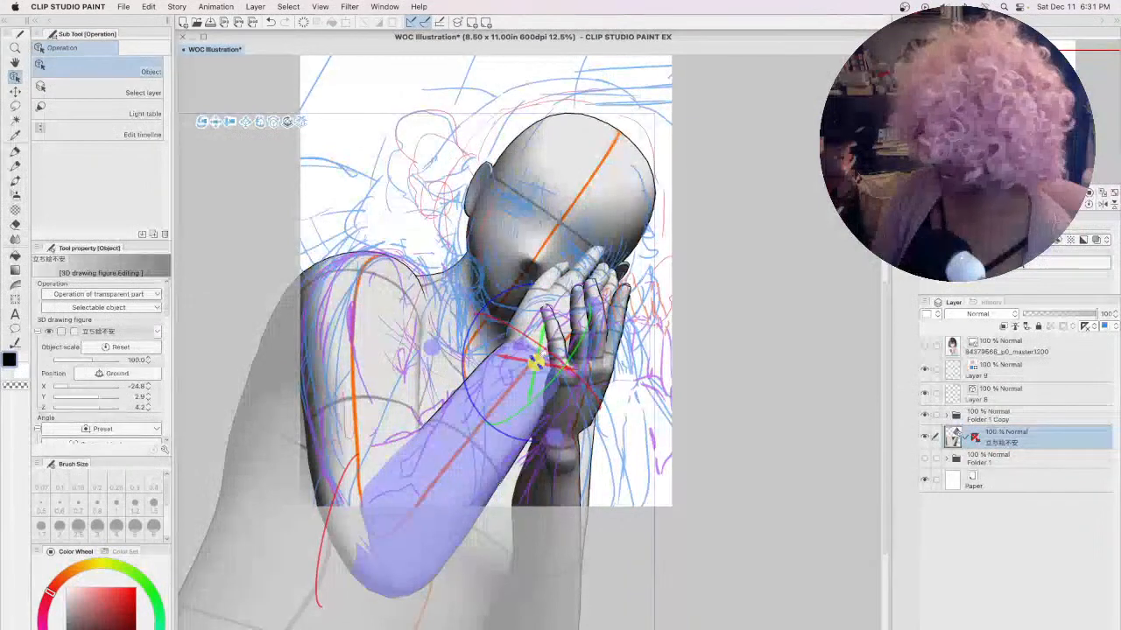
{"action": "left_click_drag", "start_coordinate": [340, 486], "coordinate": [330, 511]}
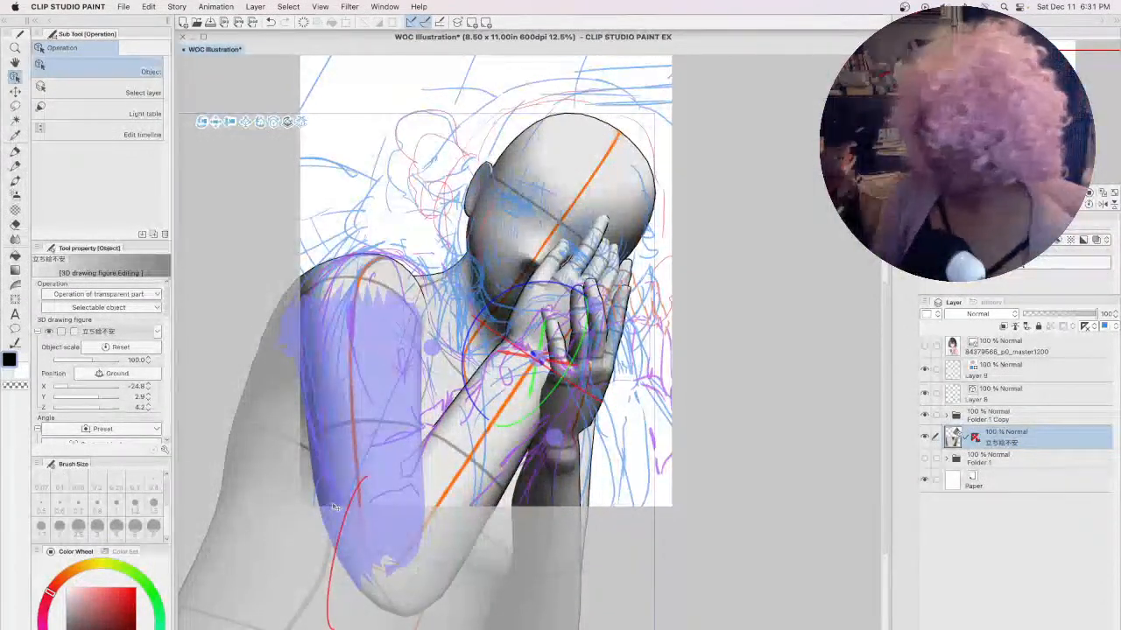
{"action": "left_click_drag", "start_coordinate": [331, 511], "coordinate": [610, 324]}
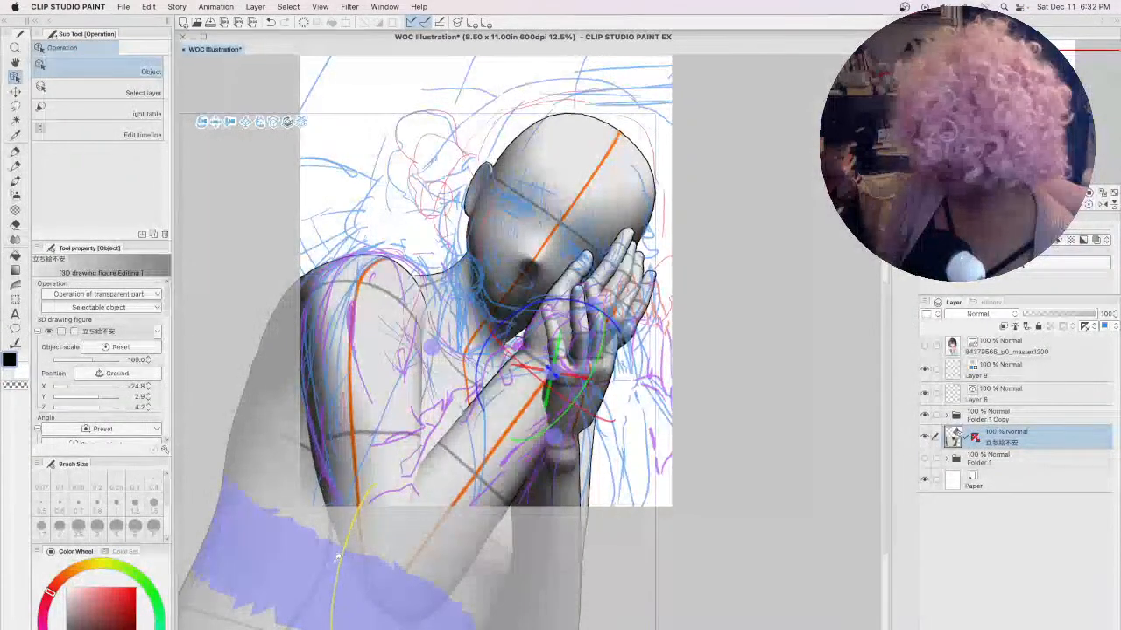
{"action": "left_click_drag", "start_coordinate": [412, 560], "coordinate": [385, 571]}
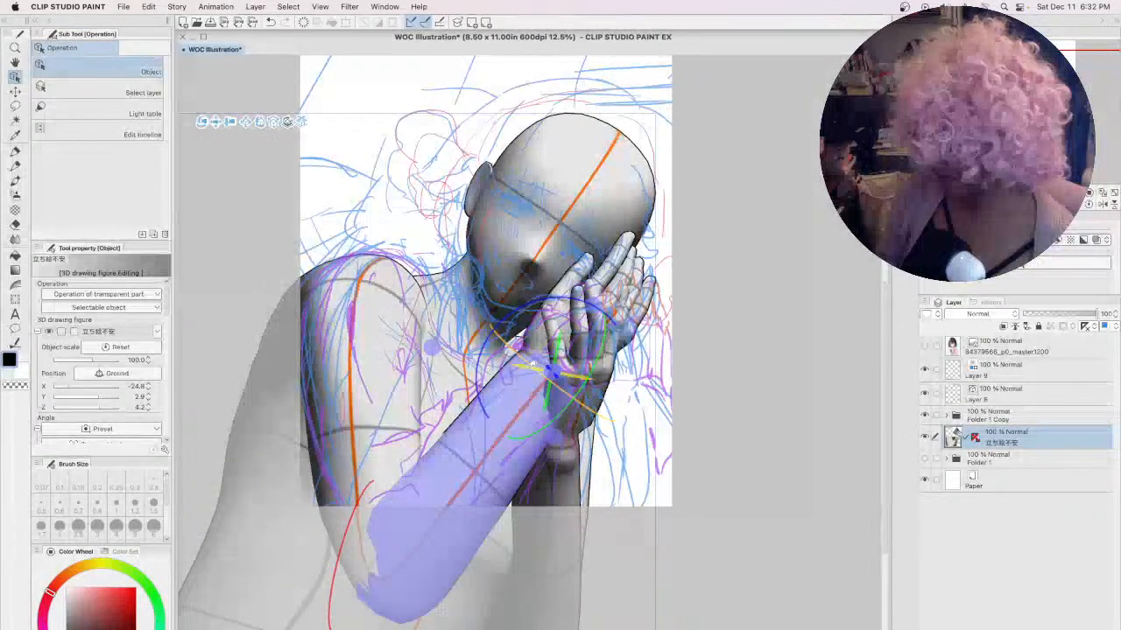
{"action": "mouse_move", "coordinate": [518, 369]}
{"action": "left_mouse_down"}
{"action": "mouse_move", "coordinate": [508, 361]}
{"action": "mouse_move", "coordinate": [506, 379]}
{"action": "left_mouse_up"}
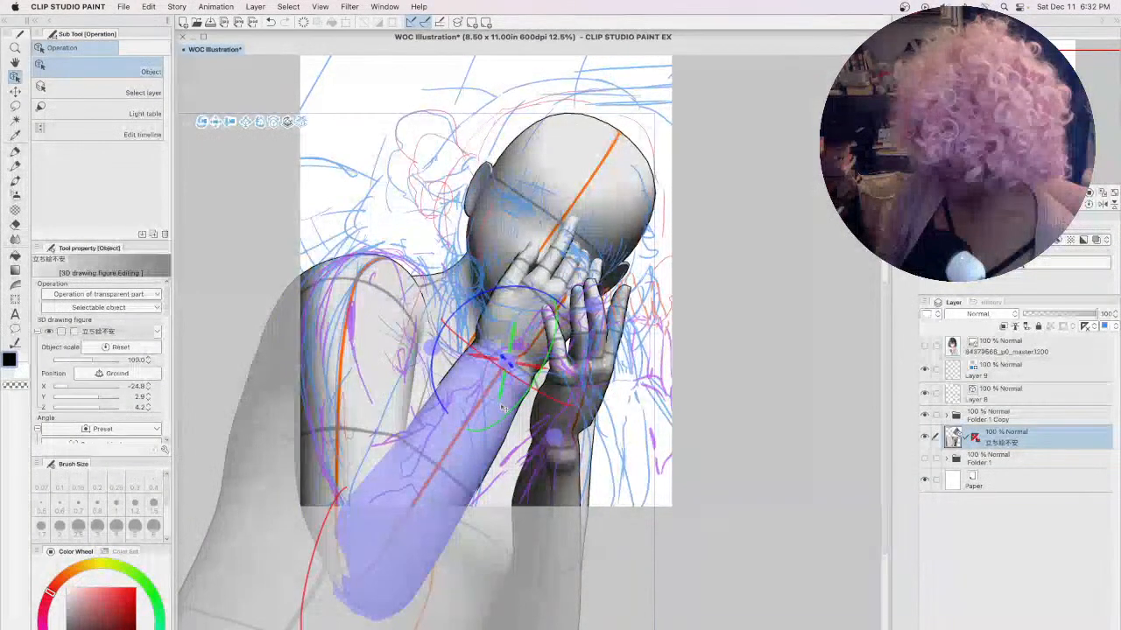
- Fine-tune the right shoulder's rotation and shift the right wrist closer to the left hand
{"action": "left_click", "coordinate": [390, 293]}
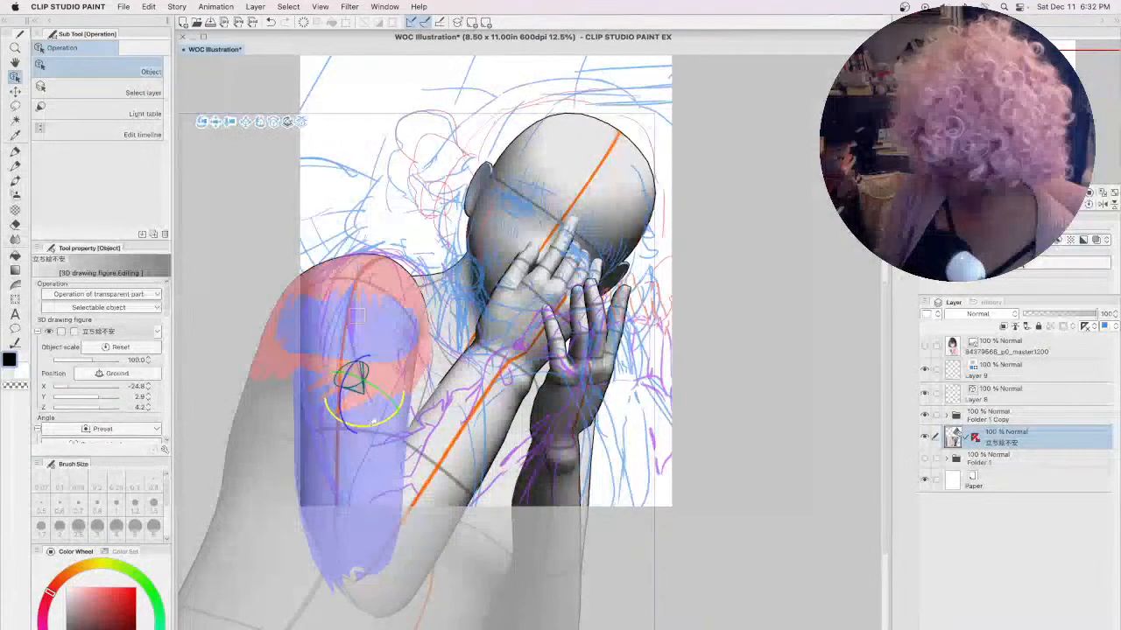
{"action": "left_click_drag", "start_coordinate": [369, 423], "coordinate": [374, 422]}
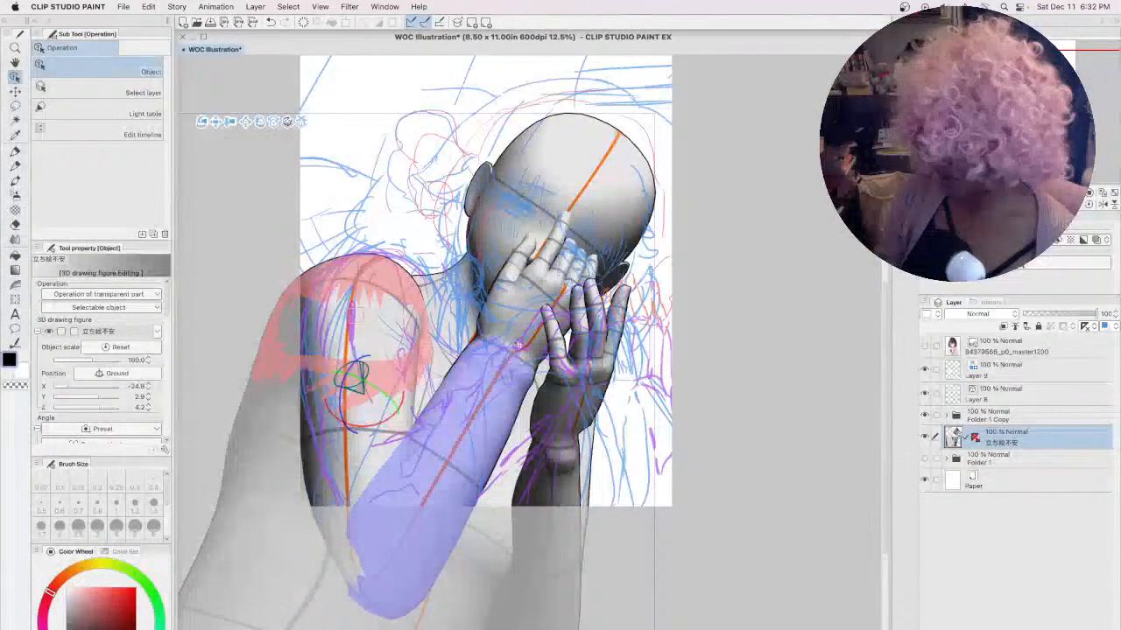
{"action": "left_click", "coordinate": [515, 347]}
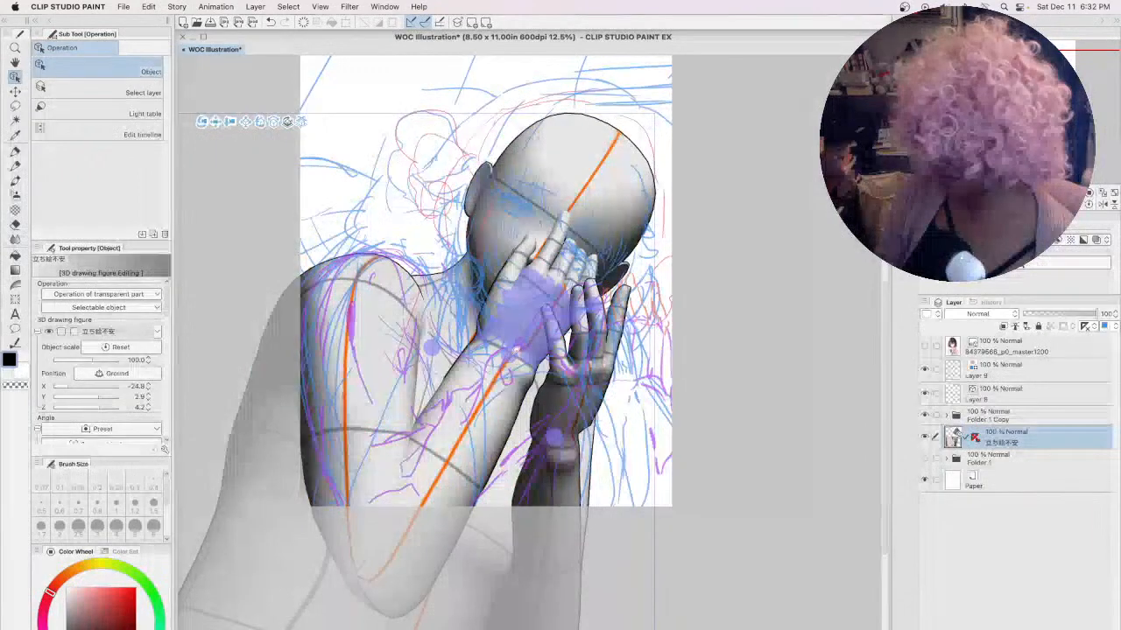
{"action": "left_click_drag", "start_coordinate": [501, 387], "coordinate": [501, 392]}
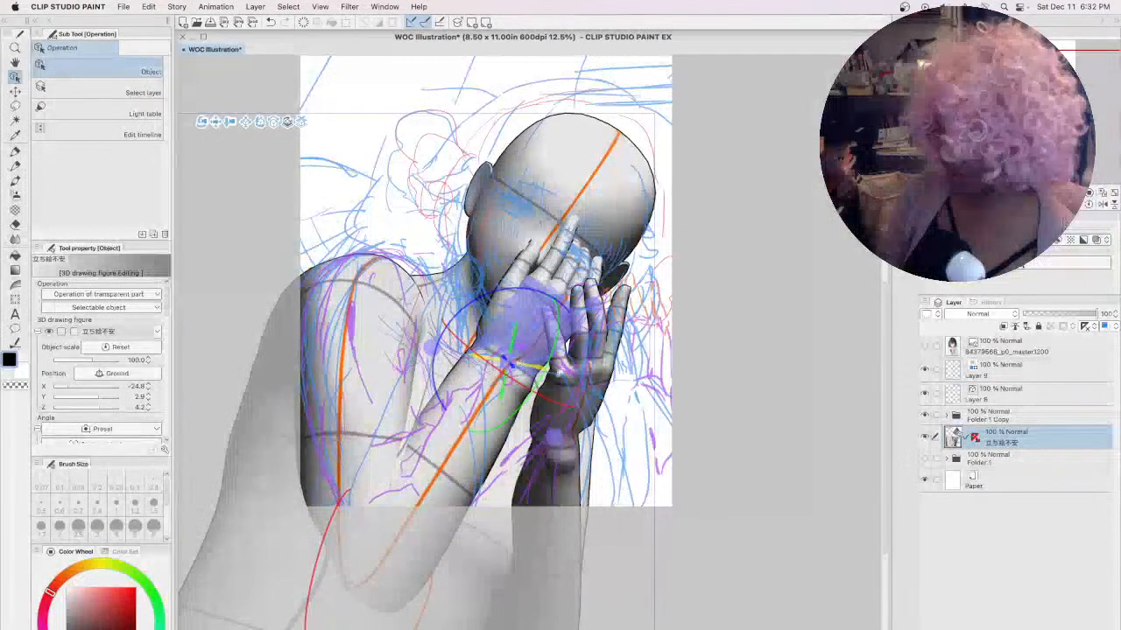
{"action": "left_click_drag", "start_coordinate": [548, 376], "coordinate": [552, 389]}
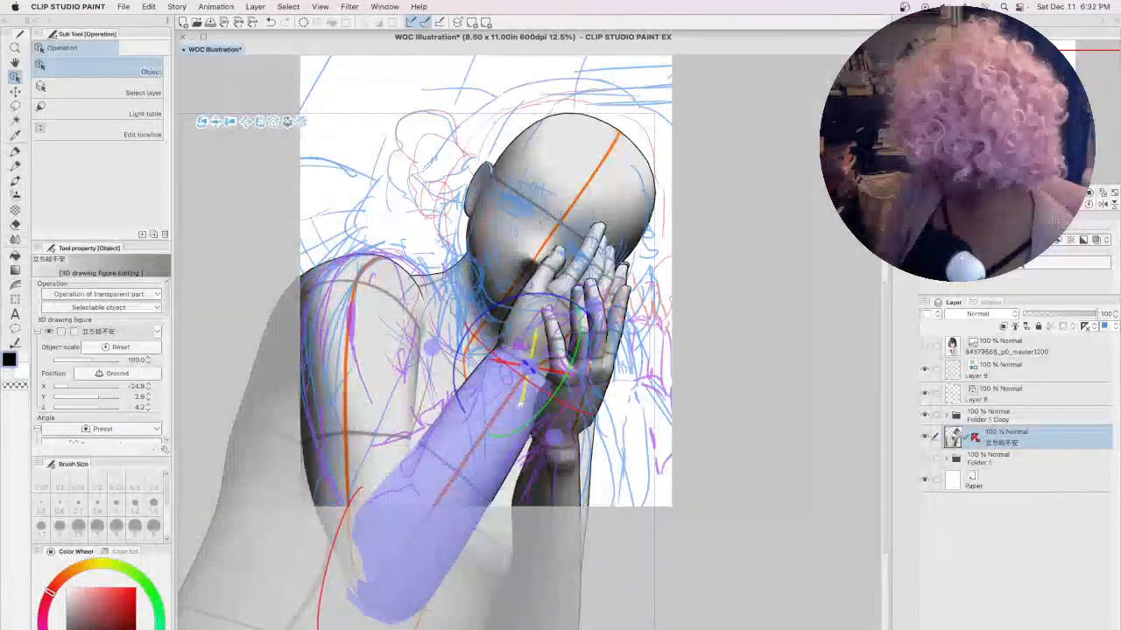
- Lower the right wrist and turn the hand so its fingers lie over the left hand beneath the face
{"action": "left_click_drag", "start_coordinate": [319, 548], "coordinate": [471, 348]}
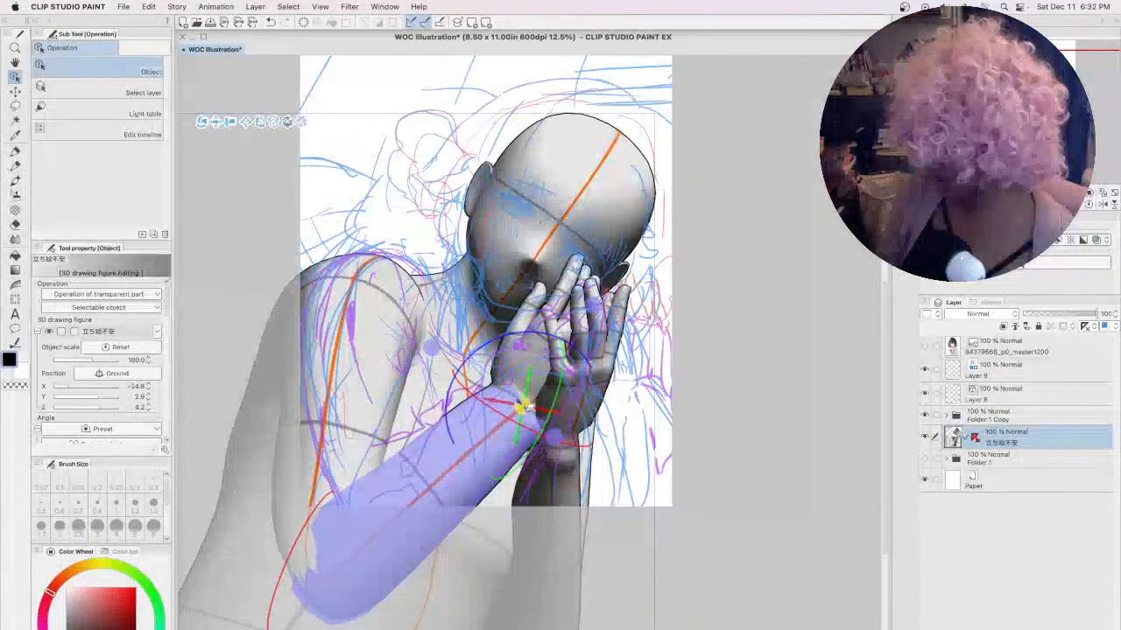
{"action": "left_click_drag", "start_coordinate": [527, 411], "coordinate": [529, 418]}
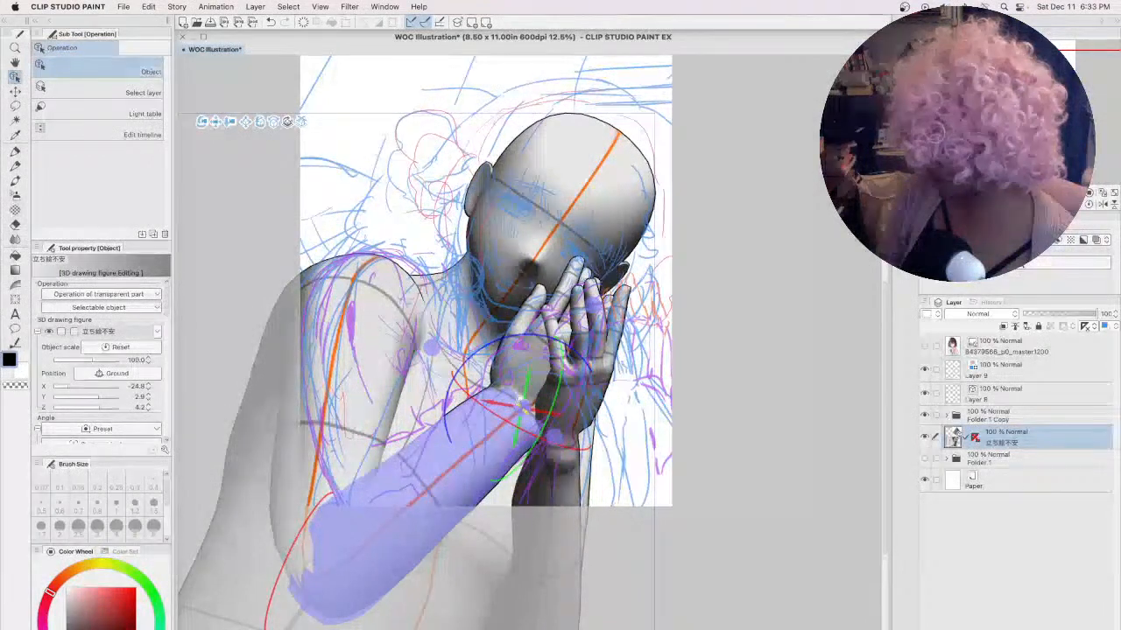
{"action": "mouse_move", "coordinate": [517, 409]}
{"action": "left_mouse_down"}
{"action": "mouse_move", "coordinate": [500, 388]}
{"action": "mouse_move", "coordinate": [521, 403]}
{"action": "left_mouse_up"}
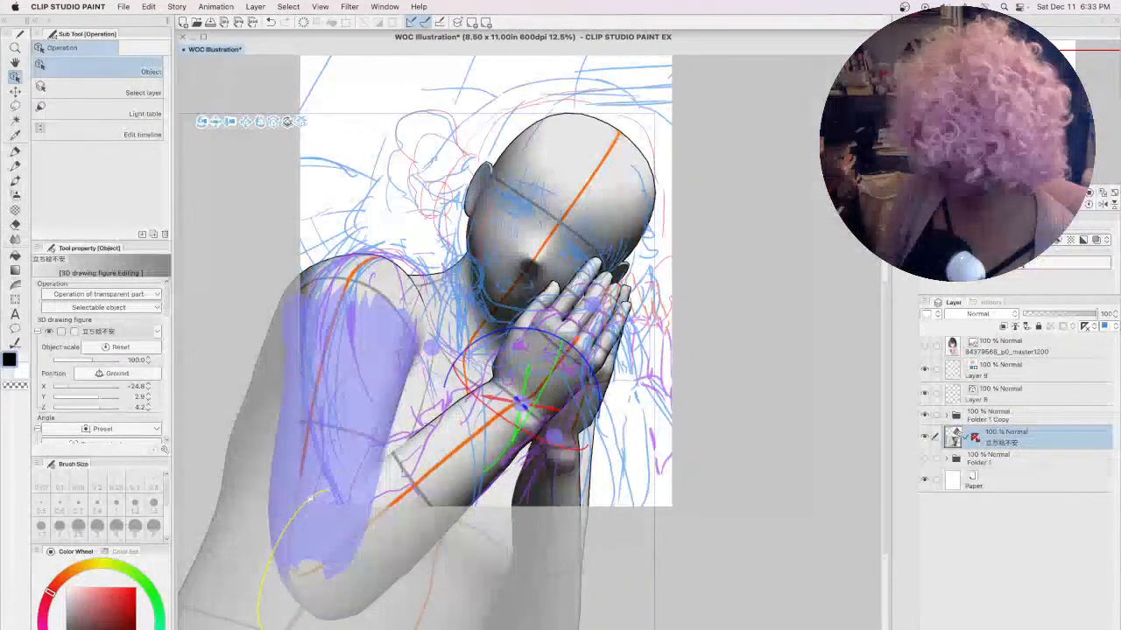
{"action": "left_click_drag", "start_coordinate": [372, 563], "coordinate": [445, 628]}
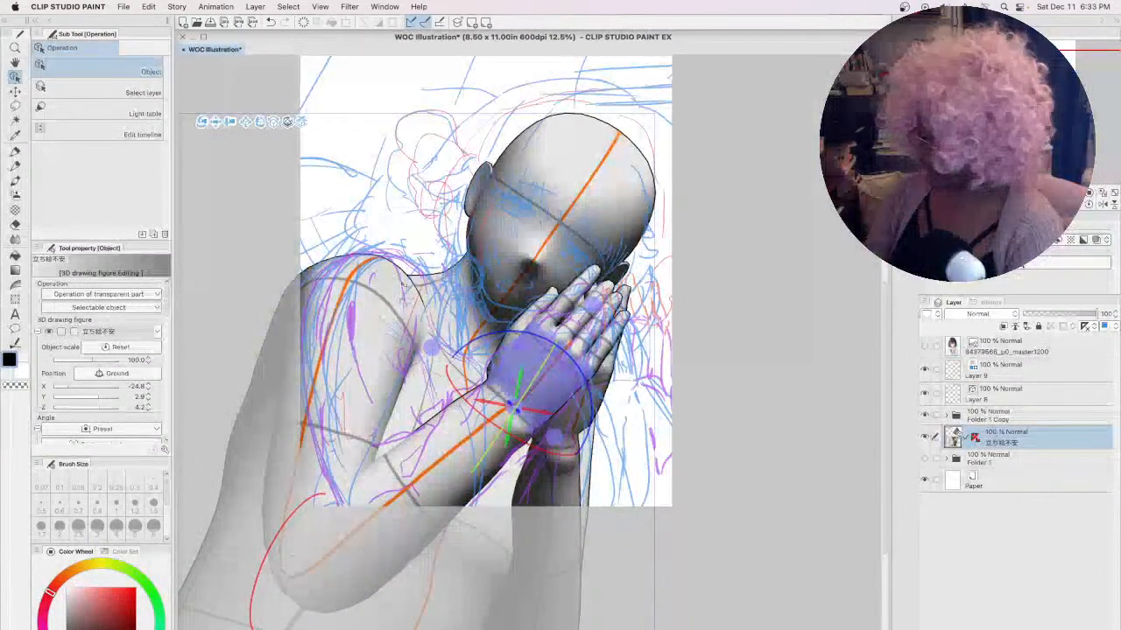
- Rotate the right shoulder slightly to bring the upper arm and overlapping hand closer to the sketch
{"action": "left_click", "coordinate": [400, 293]}
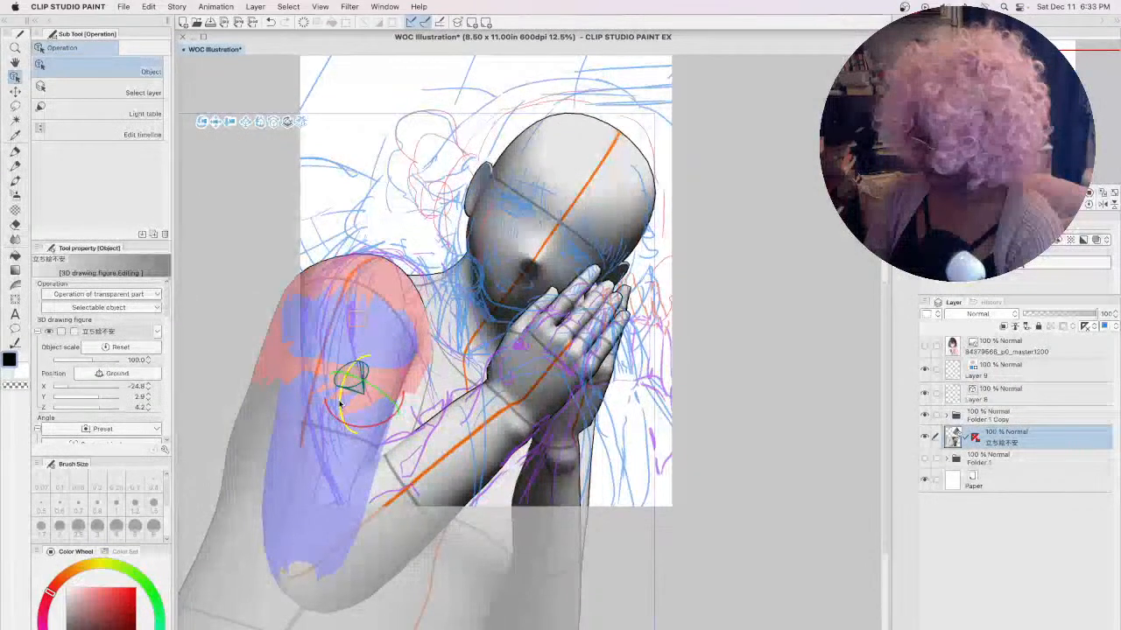
{"action": "mouse_move", "coordinate": [343, 394]}
{"action": "left_mouse_down"}
{"action": "mouse_move", "coordinate": [394, 395]}
{"action": "mouse_move", "coordinate": [346, 392]}
{"action": "left_mouse_up"}
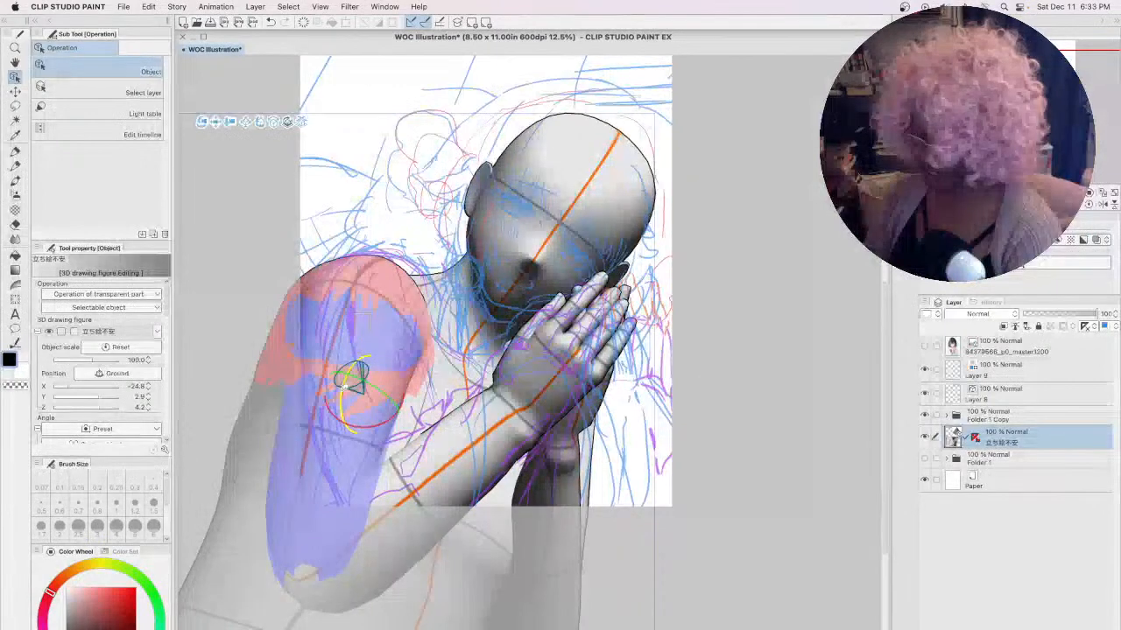
{"action": "left_click_drag", "start_coordinate": [346, 385], "coordinate": [355, 391]}
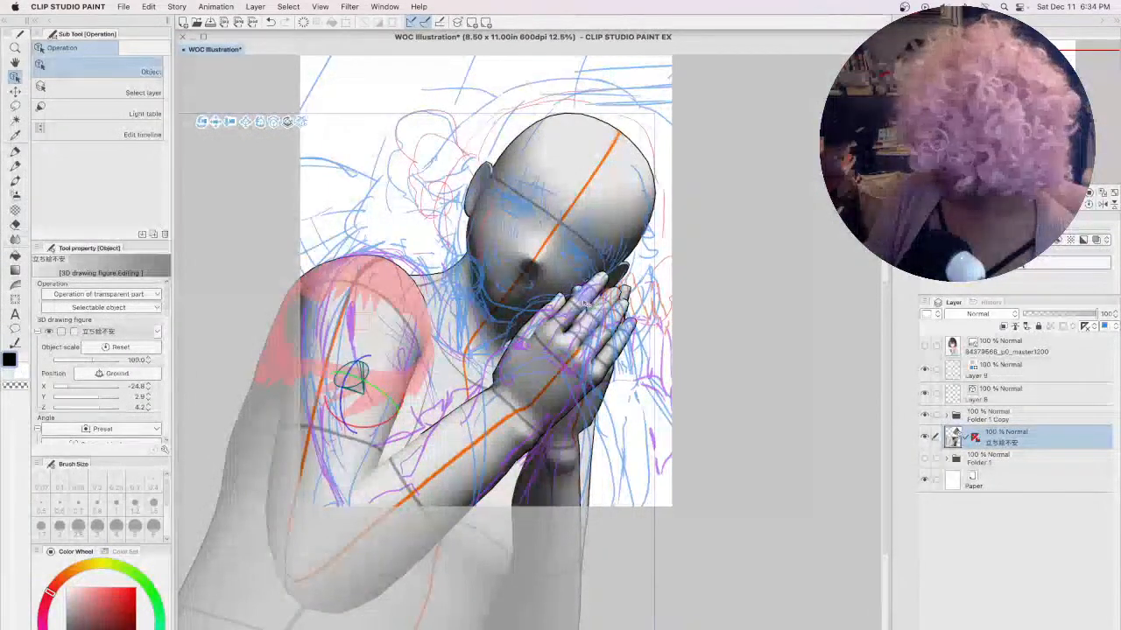
- Try different finger spreads on the figure's right hand with the hand pose controls, starting from the index finger
{"action": "left_click", "coordinate": [586, 297]}
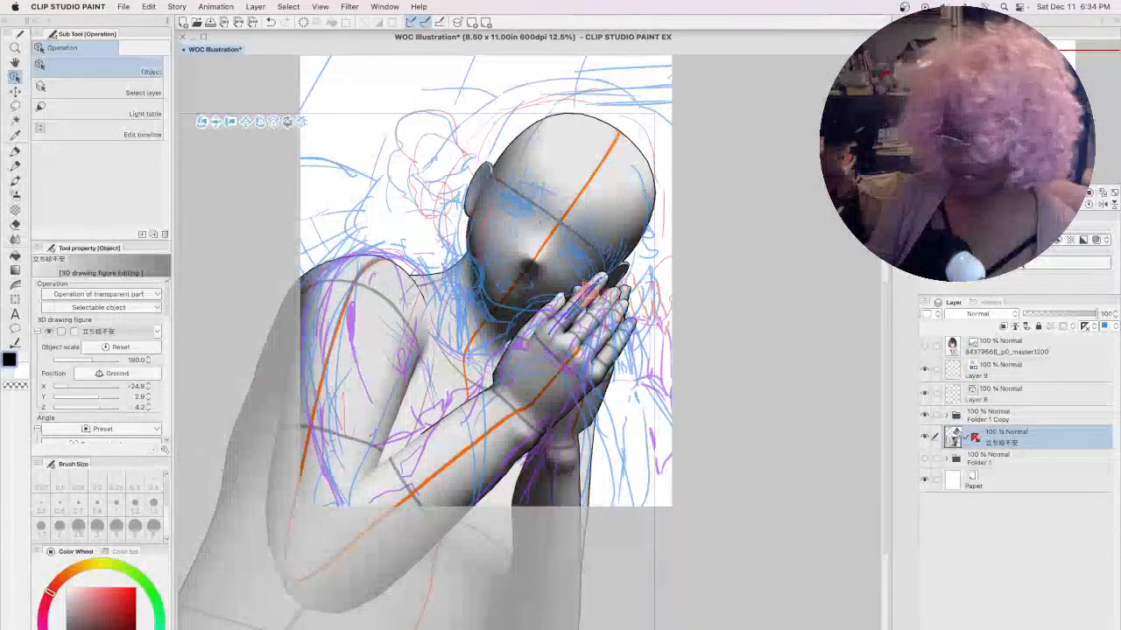
{"action": "scroll", "coordinate": [165, 359], "scroll_direction": "down", "scroll_amount": 10}
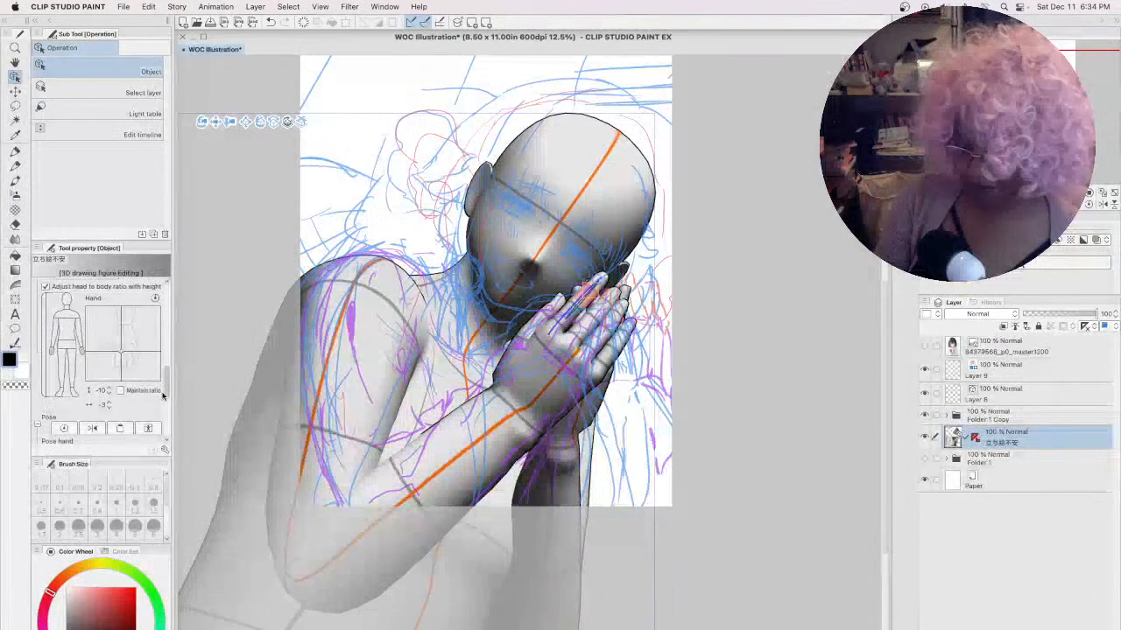
{"action": "left_click_drag", "start_coordinate": [162, 395], "coordinate": [162, 422]}
{"action": "scroll", "coordinate": [163, 421], "scroll_direction": "down", "scroll_amount": 2}
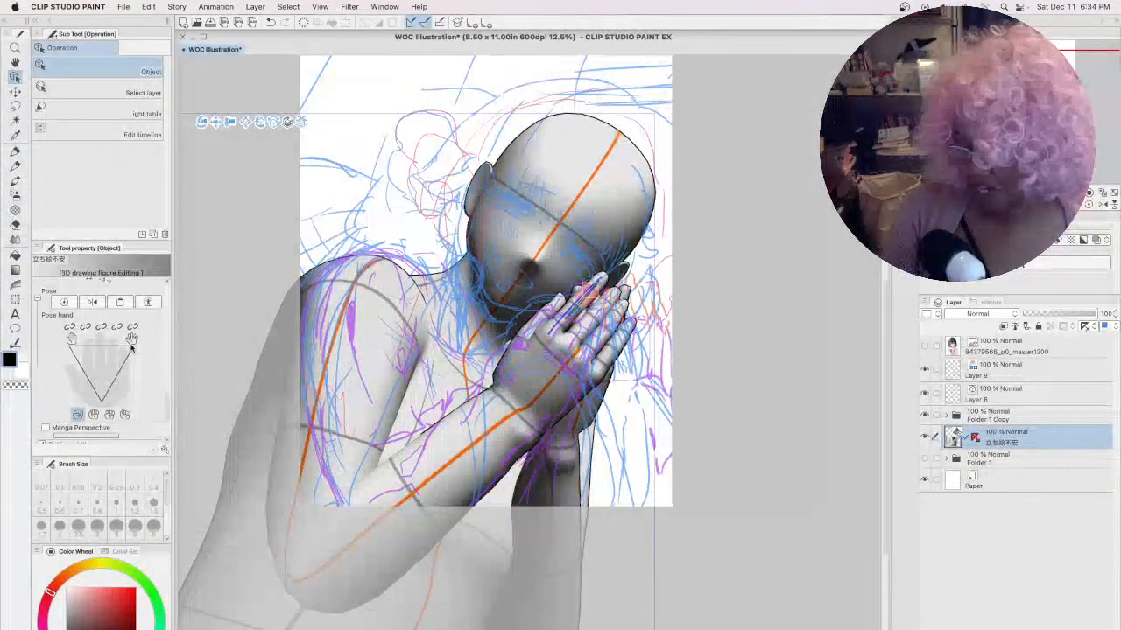
{"action": "left_click", "coordinate": [121, 361]}
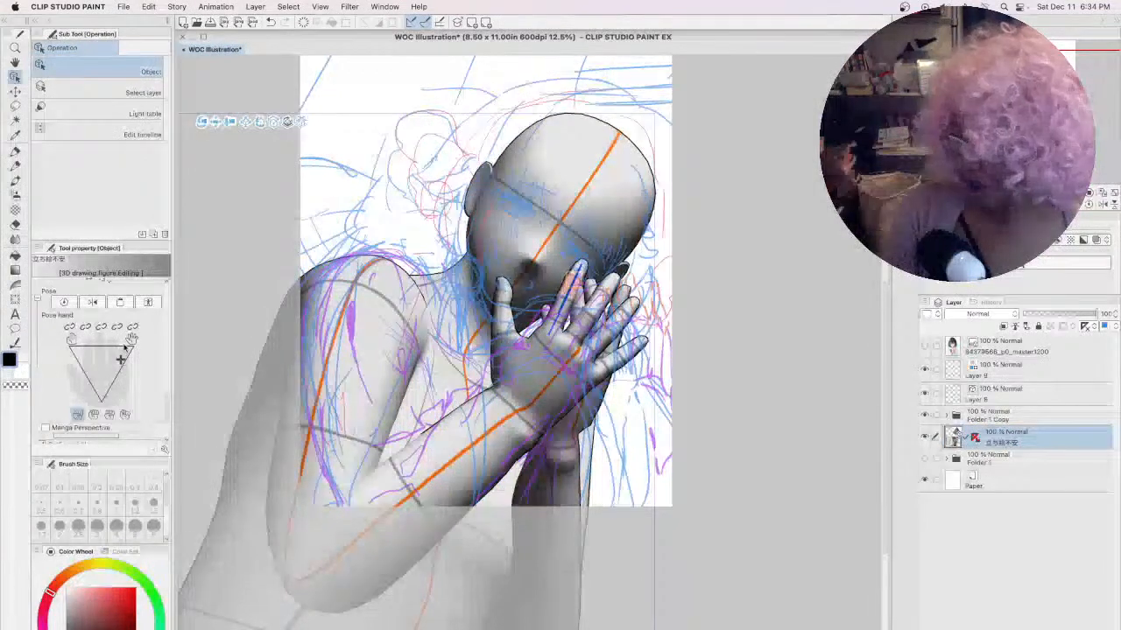
{"action": "left_click", "coordinate": [125, 347]}
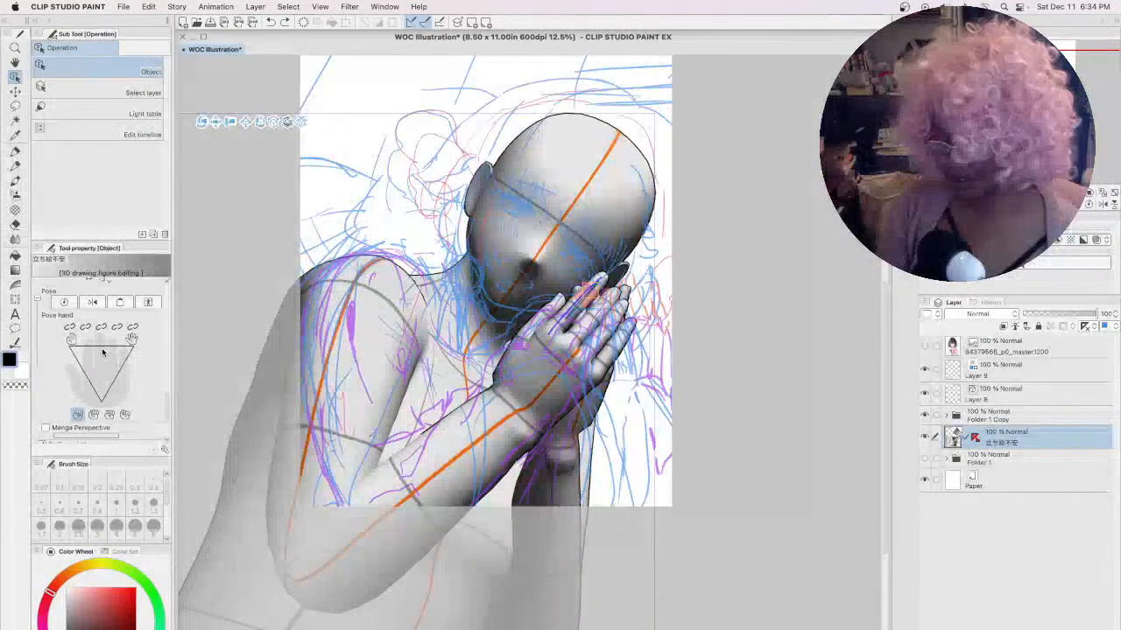
{"action": "left_click", "coordinate": [100, 351]}
{"action": "left_click_drag", "start_coordinate": [95, 378], "coordinate": [118, 345]}
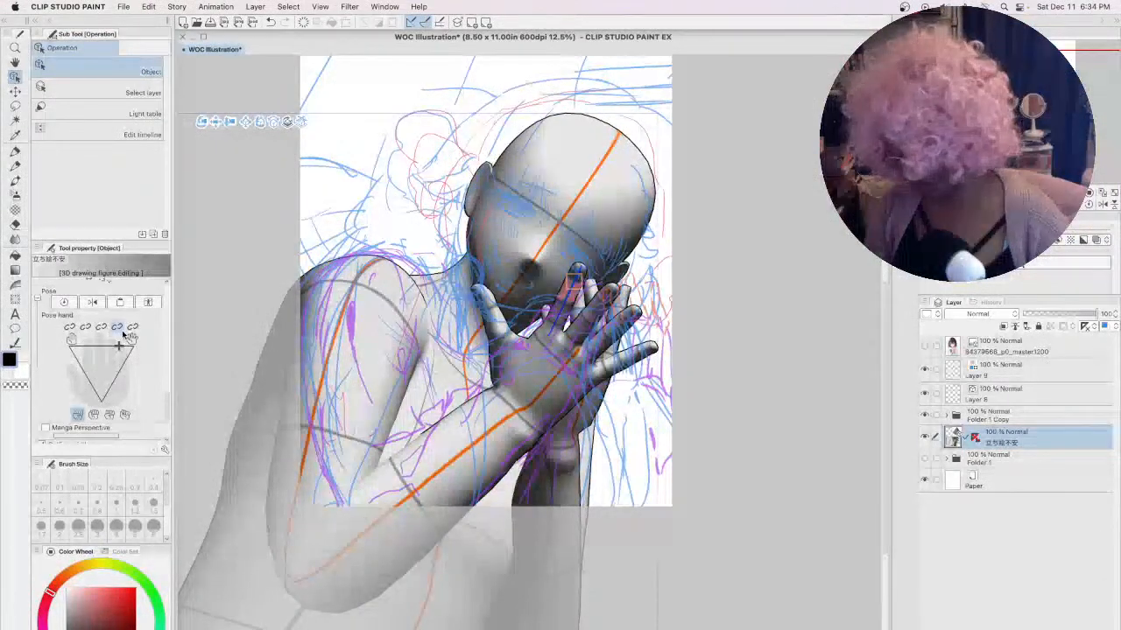
{"action": "left_click", "coordinate": [125, 335]}
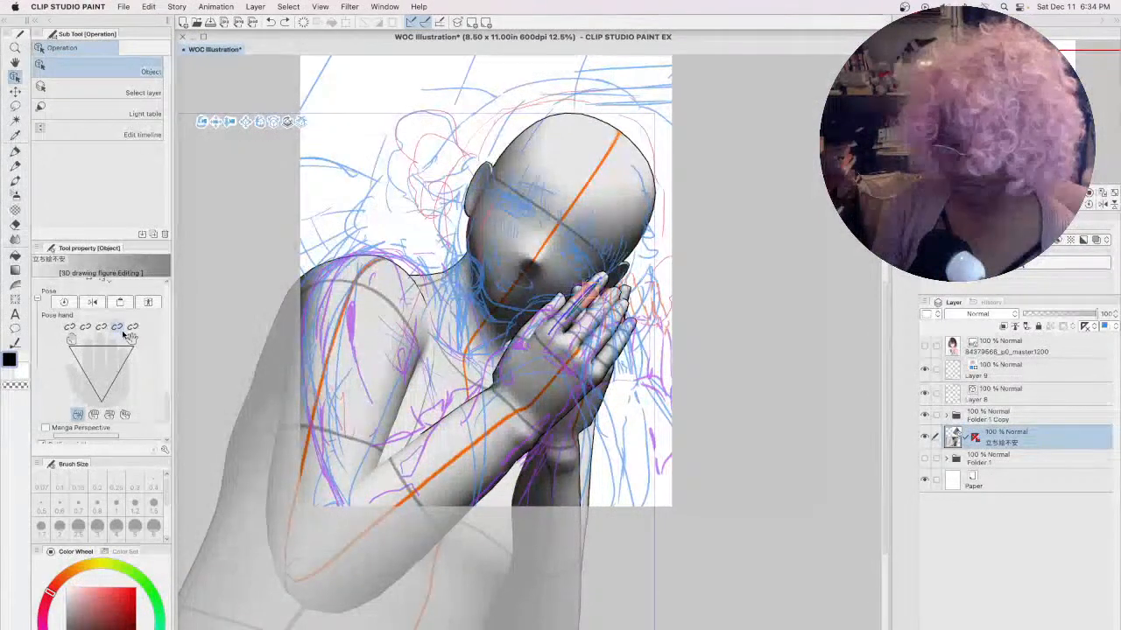
- Try the alternative finger-curl types on the right hand, and undo back to an earlier hand and arm pose
{"action": "left_click", "coordinate": [125, 415]}
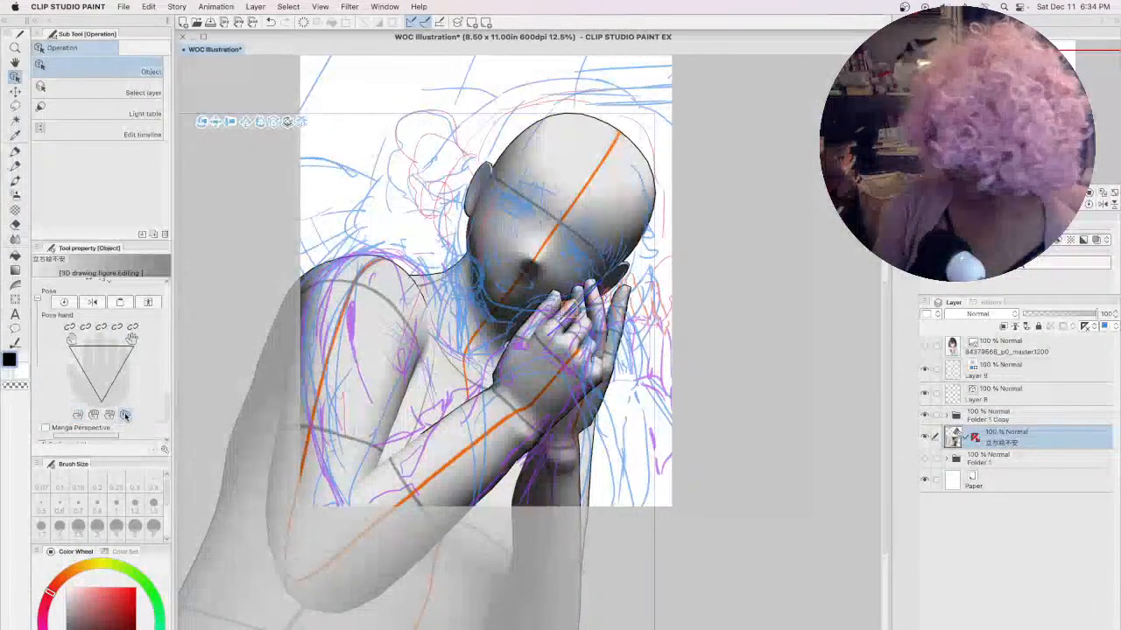
{"action": "left_click", "coordinate": [111, 416]}
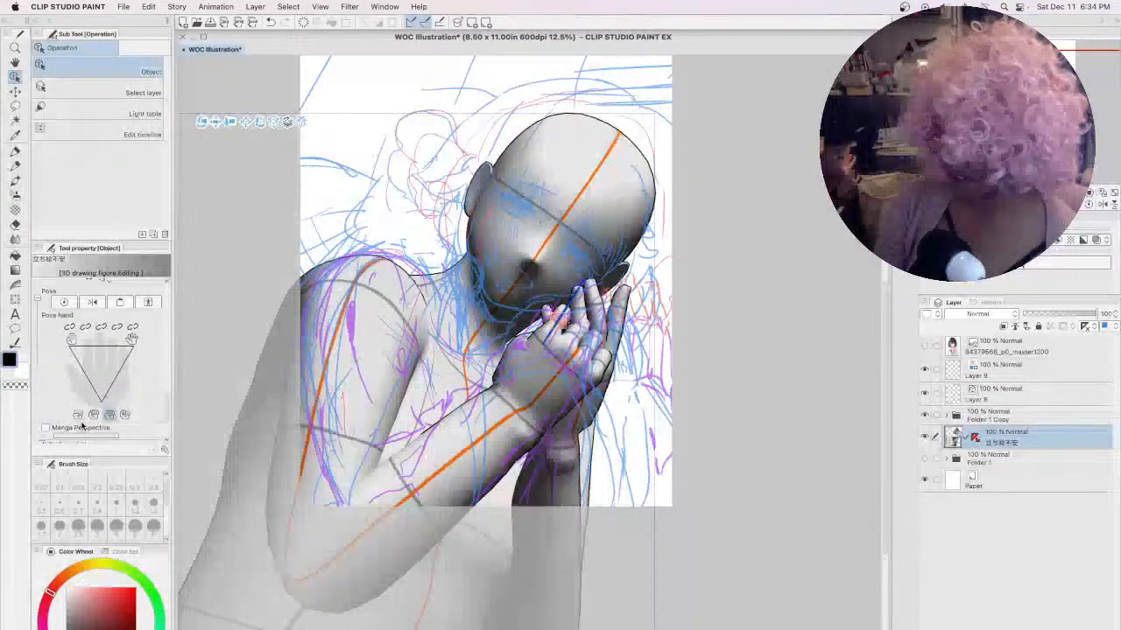
{"action": "left_click", "coordinate": [77, 416]}
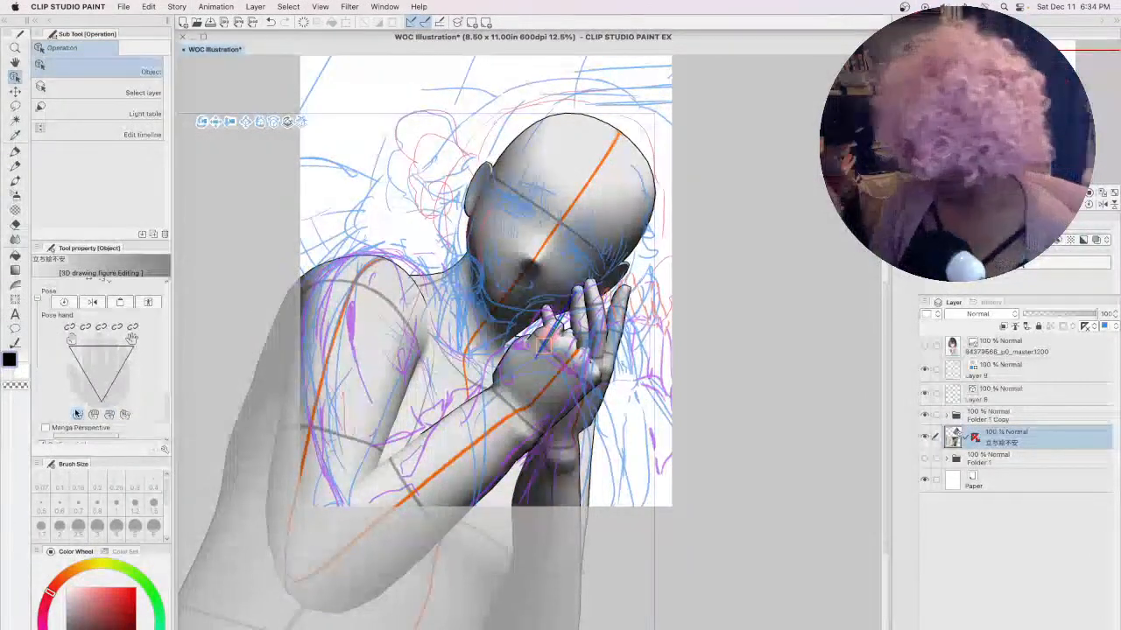
{"action": "left_click", "coordinate": [77, 413]}
{"action": "left_click", "coordinate": [77, 413]}
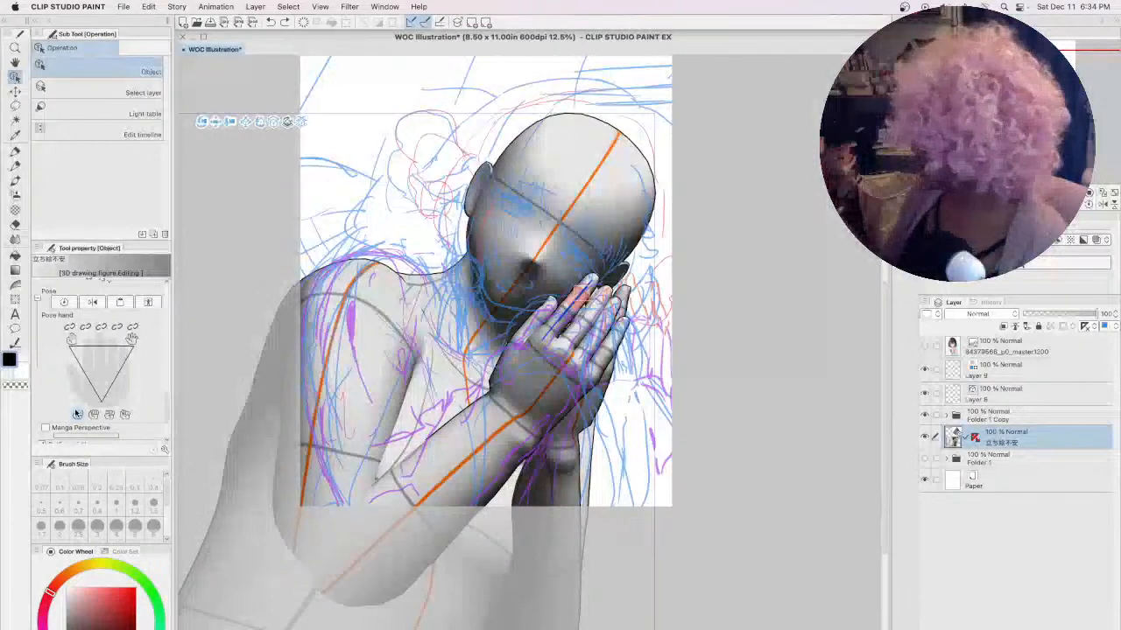
- Hide Layer 9, Layer 8 and Folder 1 Copy to leave only the 3D figure on the paper
{"action": "left_click", "coordinate": [1015, 373]}
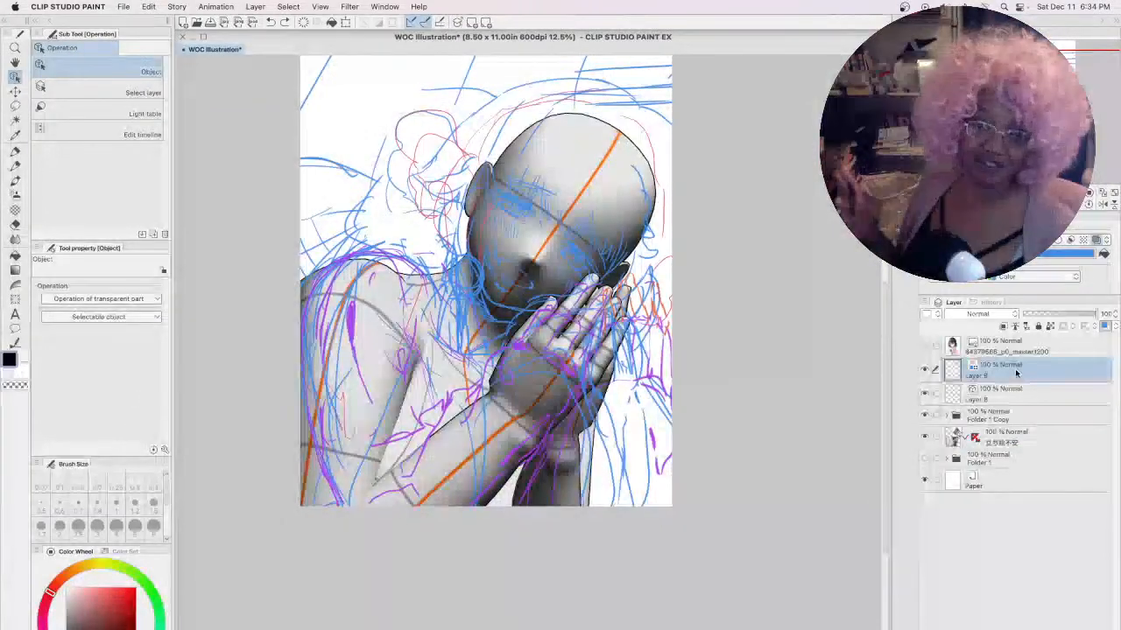
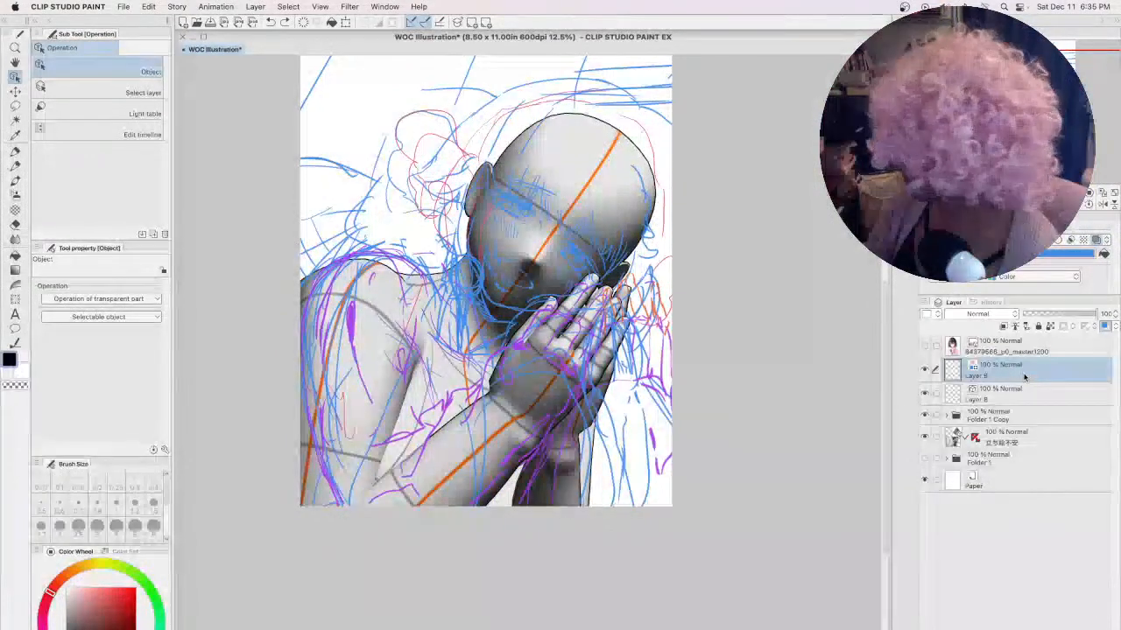
{"action": "left_click", "coordinate": [925, 371]}
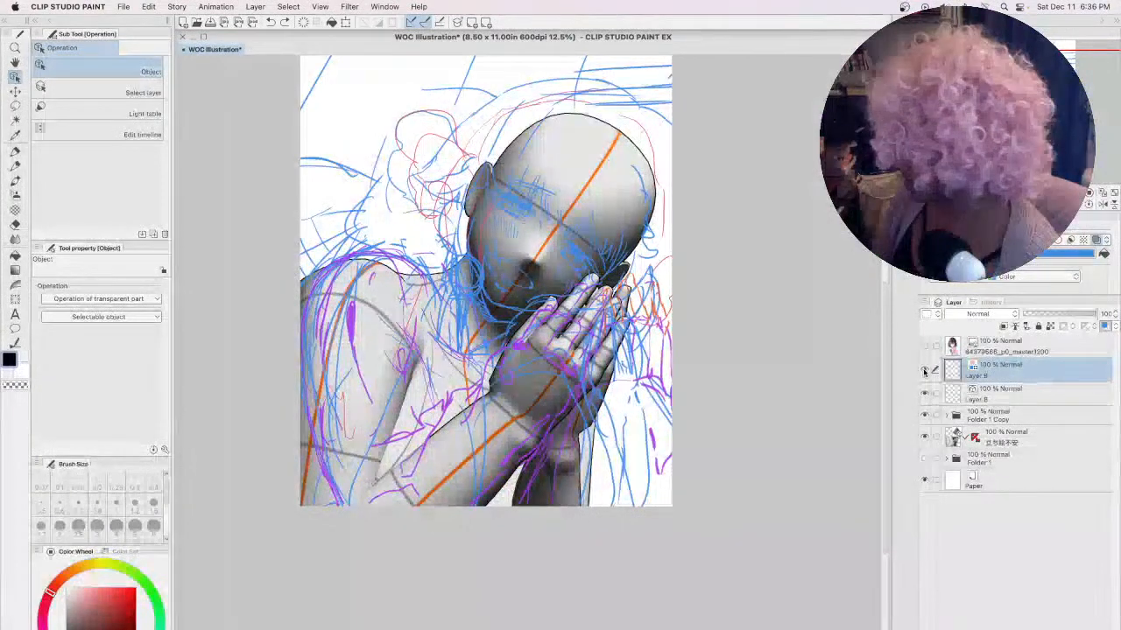
{"action": "left_click", "coordinate": [925, 372]}
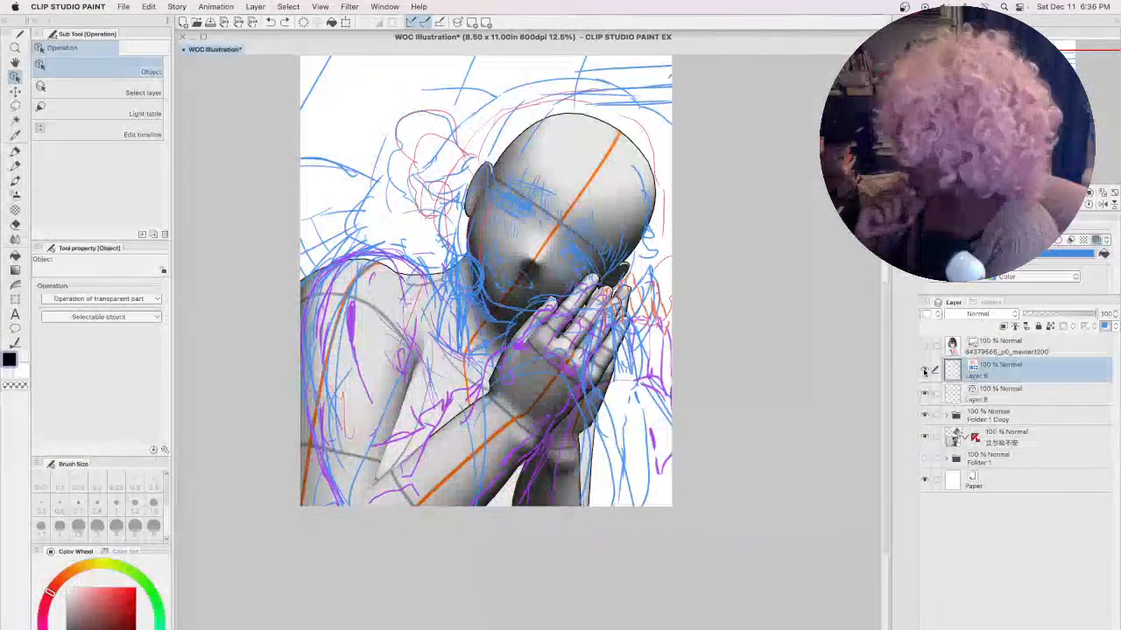
{"action": "left_click", "coordinate": [925, 415]}
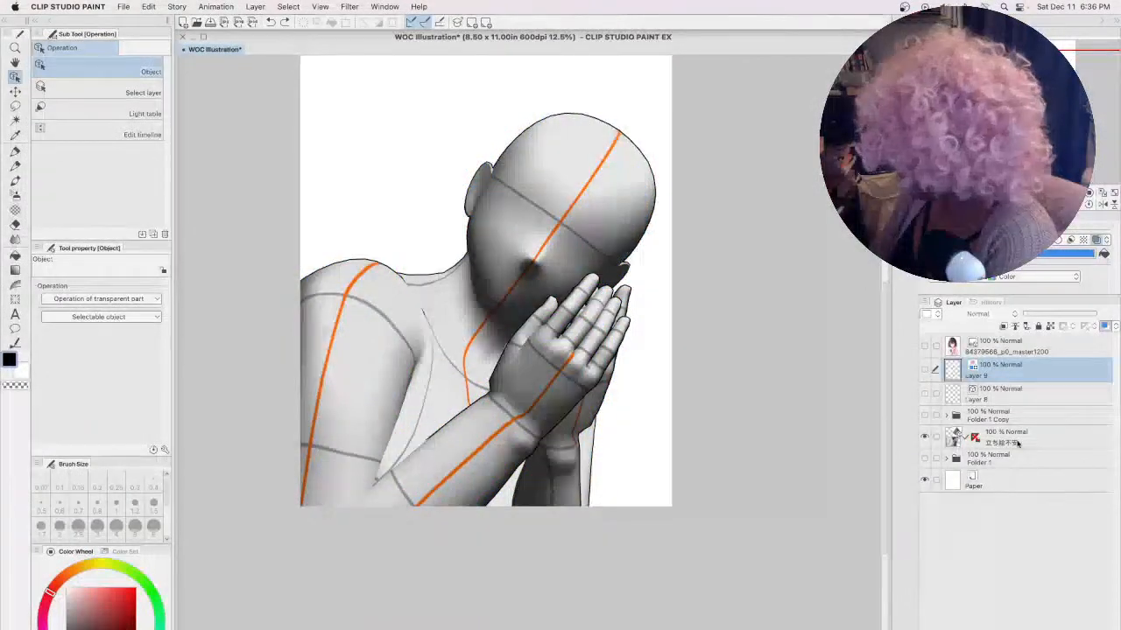
- Add a new layer directly above the 3D figure, choose the Mechanical pencil, and give the layer a blue layer color
{"action": "left_click", "coordinate": [583, 277]}
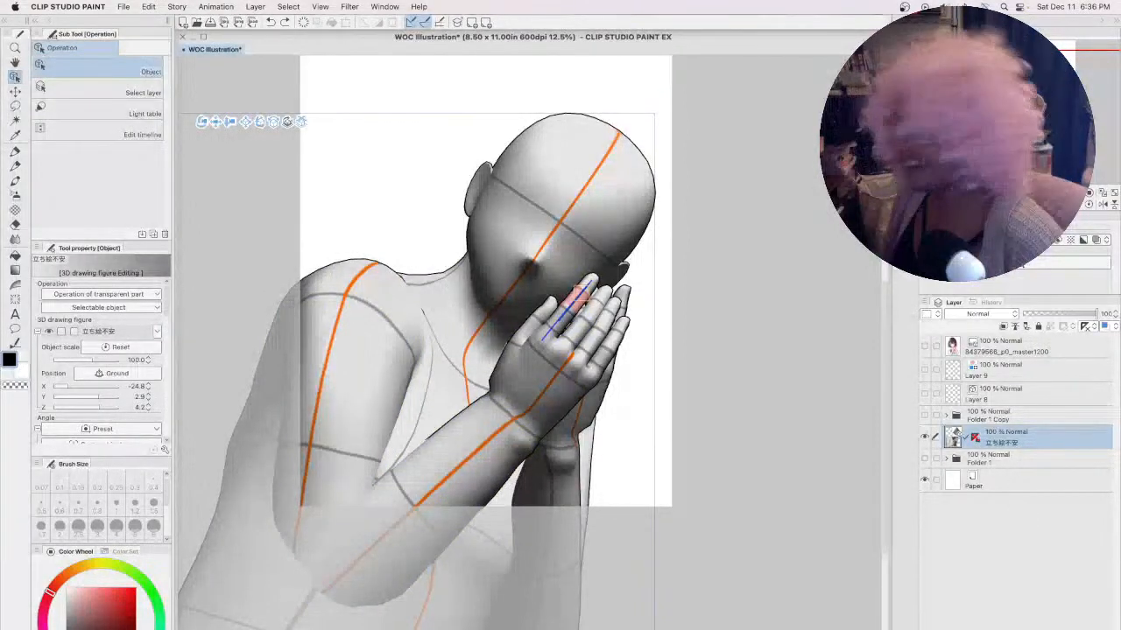
{"action": "key", "text": "super+shift+n"}
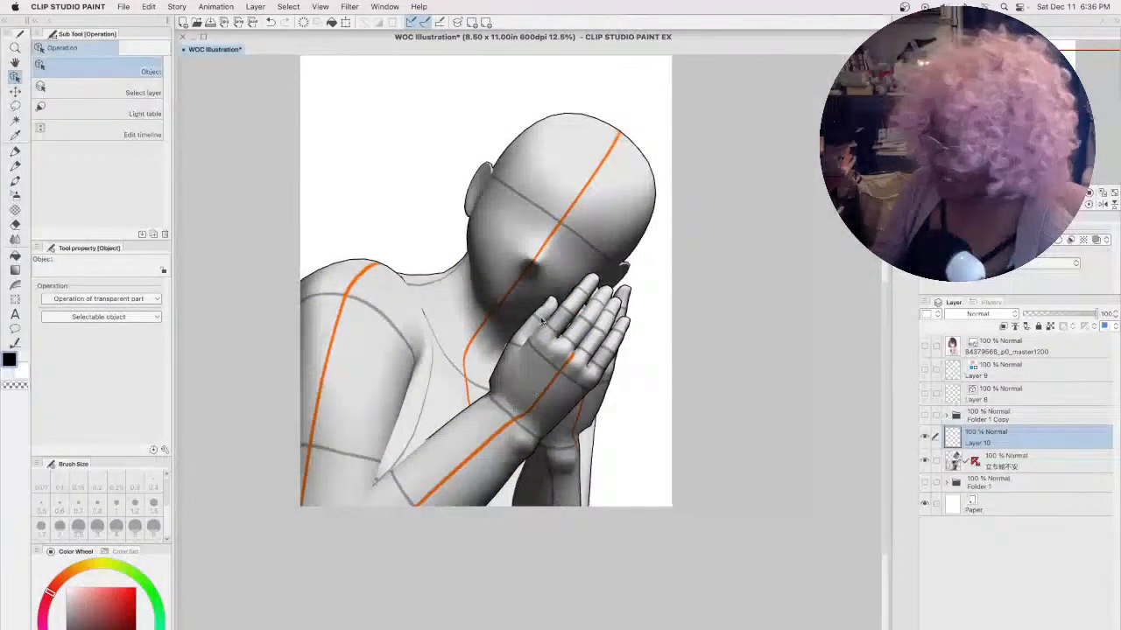
{"action": "left_click", "coordinate": [15, 166]}
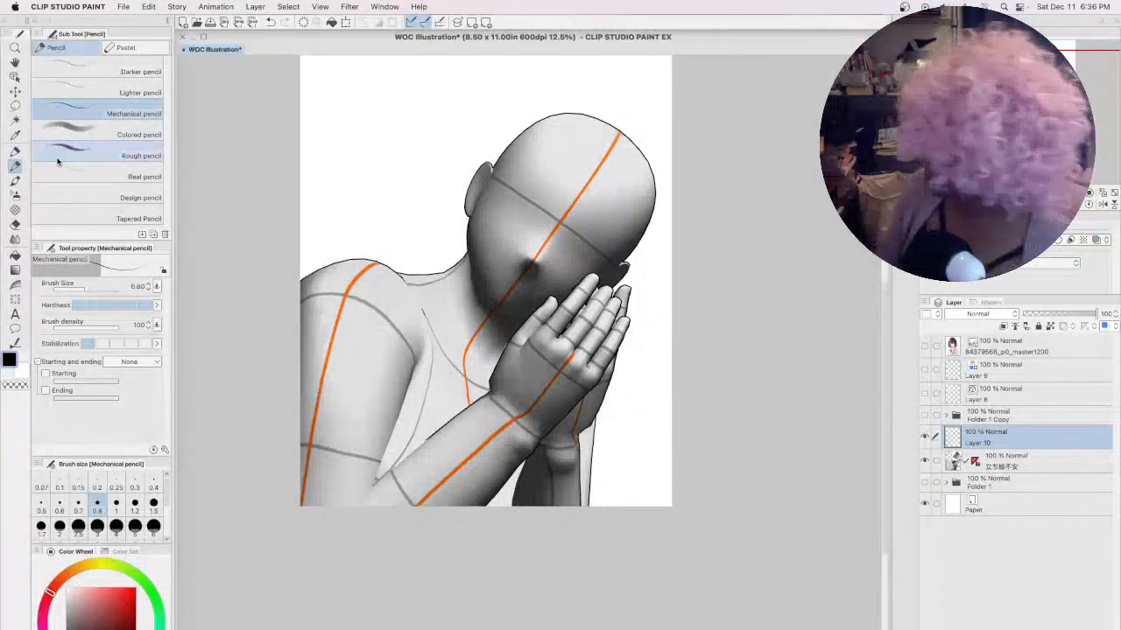
{"action": "left_click", "coordinate": [1095, 241]}
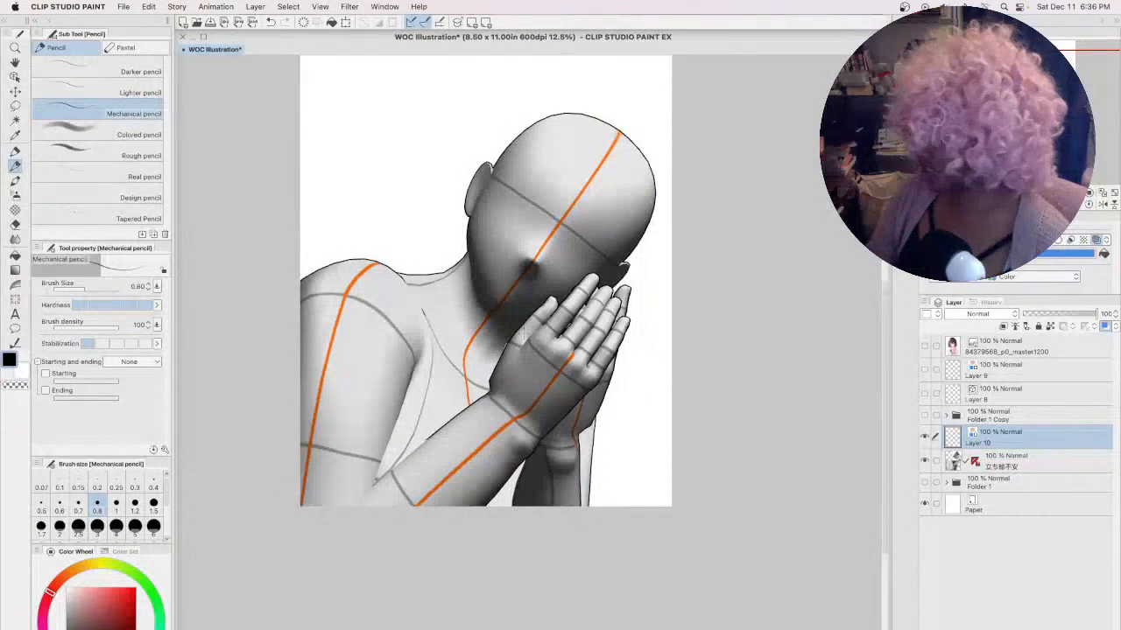
- Lower the 3D figure layer's opacity to 35% so it can serve as a tracing guide for the pencil
{"action": "scroll", "coordinate": [523, 333], "scroll_direction": "up", "scroll_amount": 3}
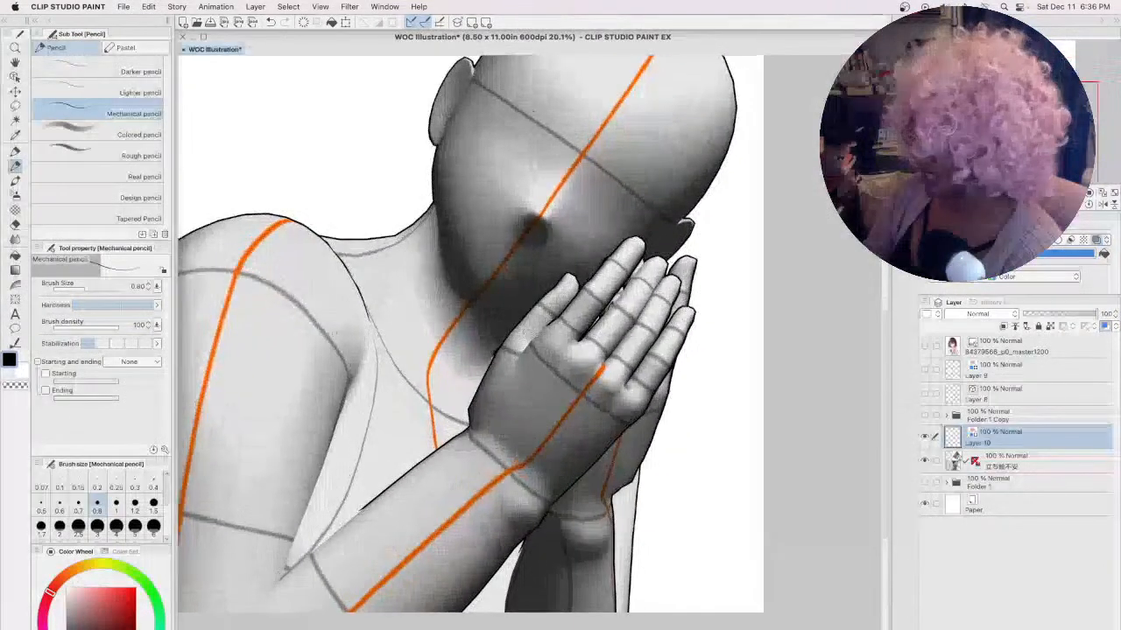
{"action": "left_click", "coordinate": [1006, 461]}
{"action": "left_click", "coordinate": [1052, 315]}
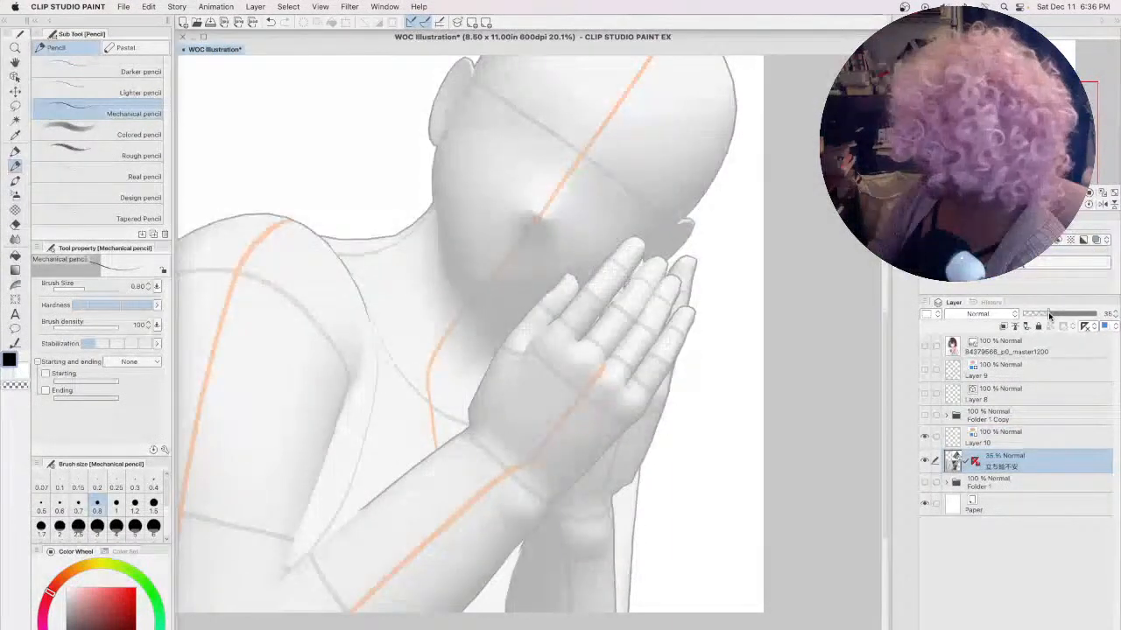
{"action": "key", "text": "h"}
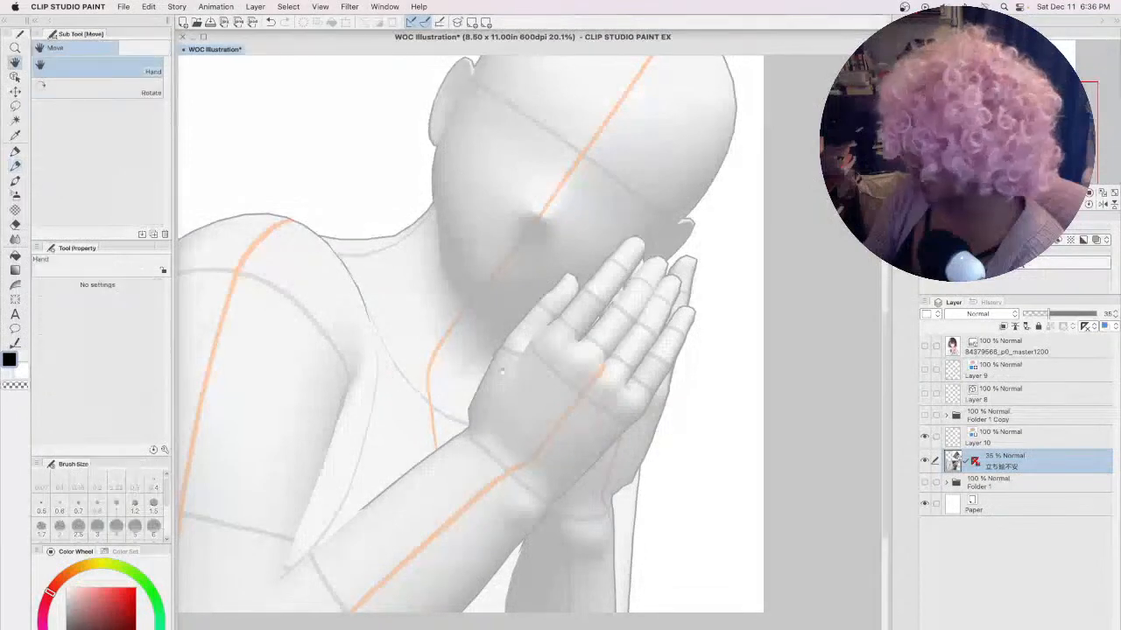
{"action": "mouse_move", "coordinate": [387, 380]}
{"action": "left_mouse_down"}
{"action": "mouse_move", "coordinate": [542, 354]}
{"action": "mouse_move", "coordinate": [528, 342]}
{"action": "left_mouse_up"}
{"action": "key", "text": "p"}
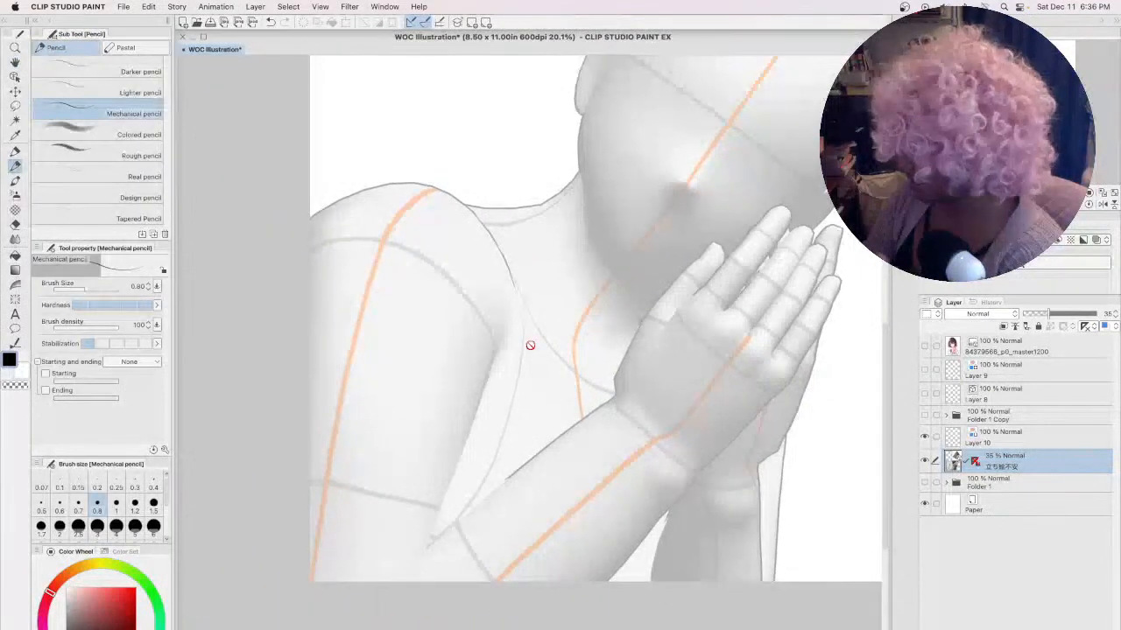
{"action": "scroll", "coordinate": [611, 313], "scroll_direction": "down", "scroll_amount": 3}
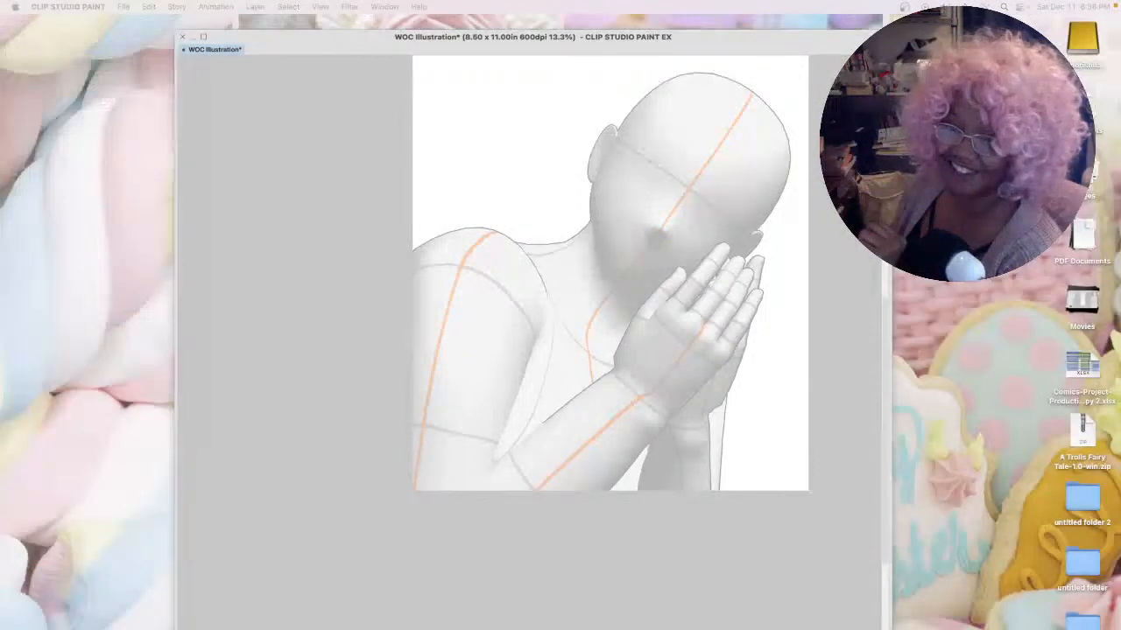
{"action": "key", "text": "Tab"}
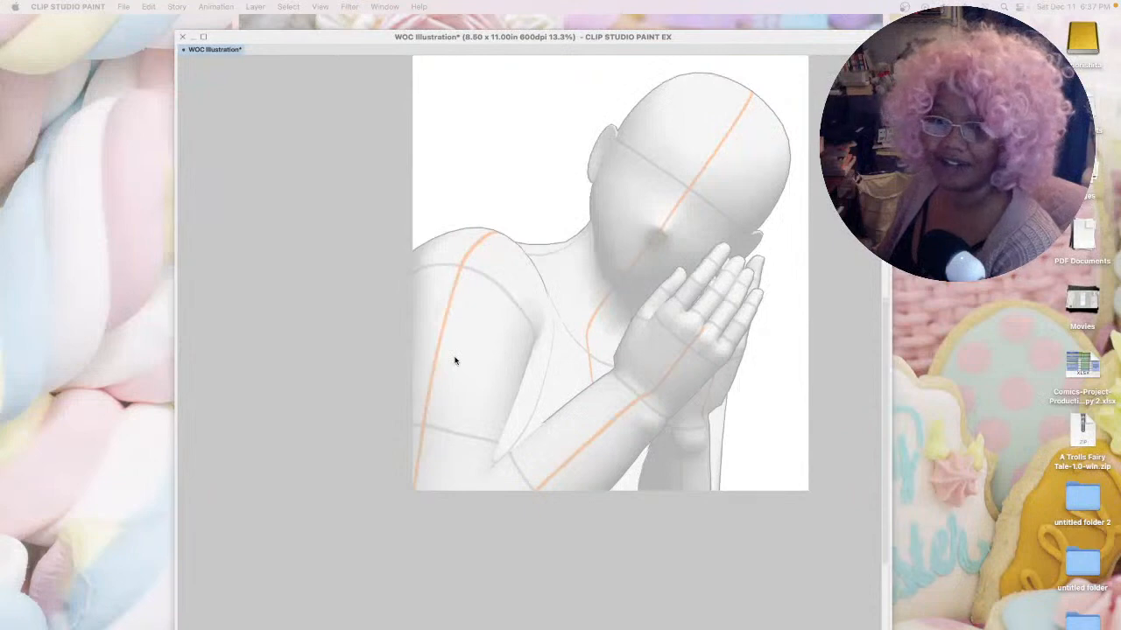
{"action": "key", "text": "Tab"}
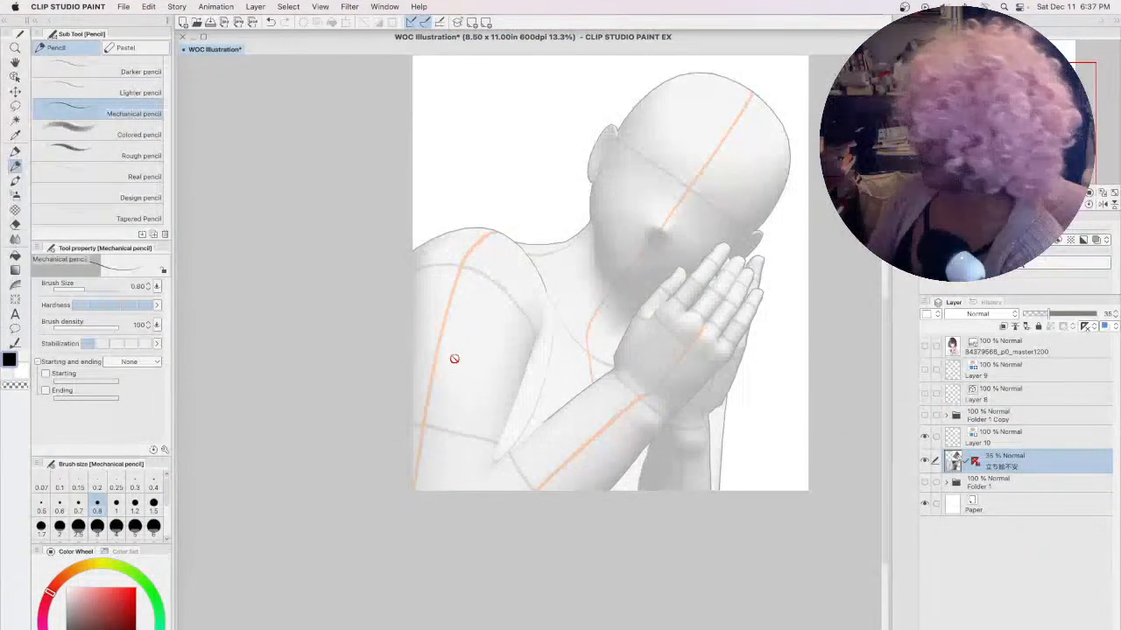
- On Layer 10, trace the outer contour of the figure's right shoulder down to the armpit with the Mechanical pencil
{"action": "left_click", "coordinate": [1013, 435]}
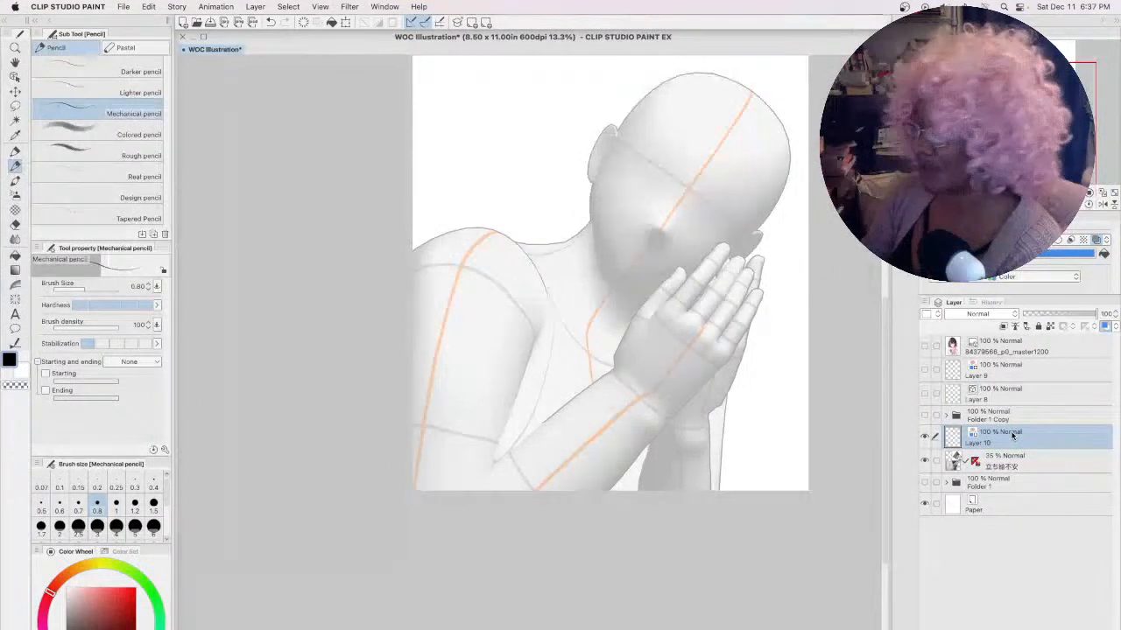
{"action": "left_click", "coordinate": [1006, 377]}
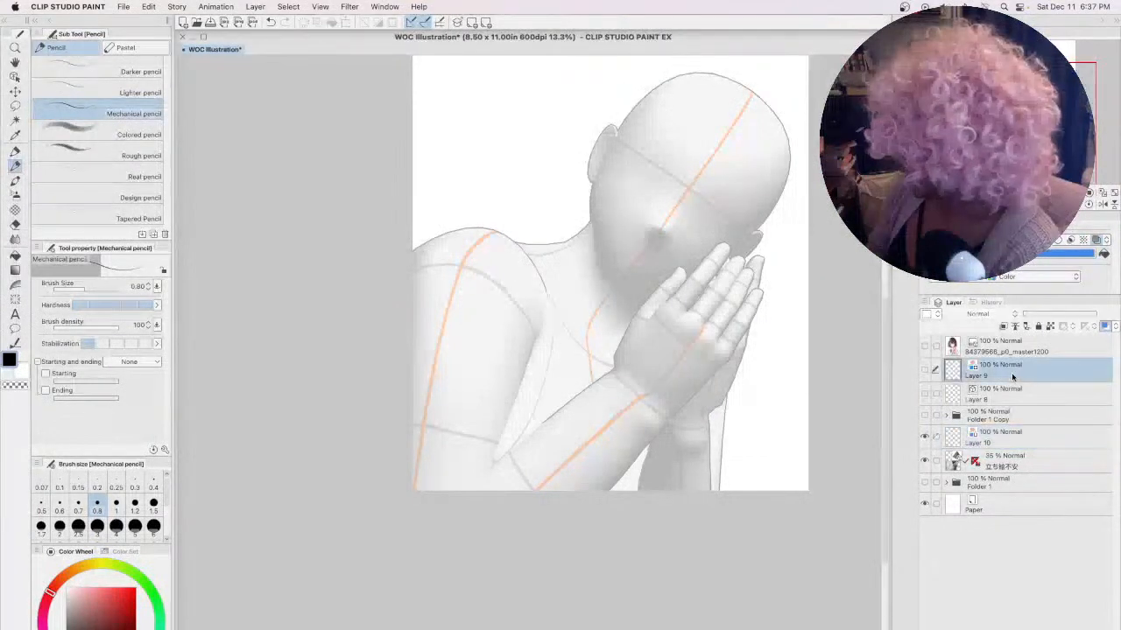
{"action": "left_click", "coordinate": [1011, 436]}
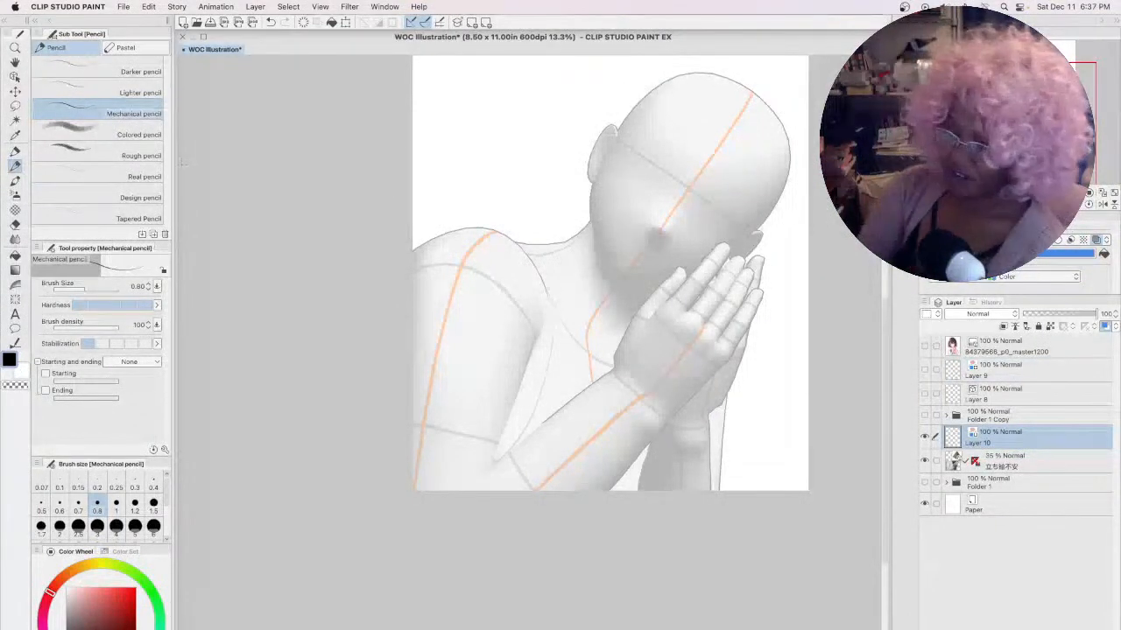
{"action": "scroll", "coordinate": [680, 272], "scroll_direction": "up", "scroll_amount": 3}
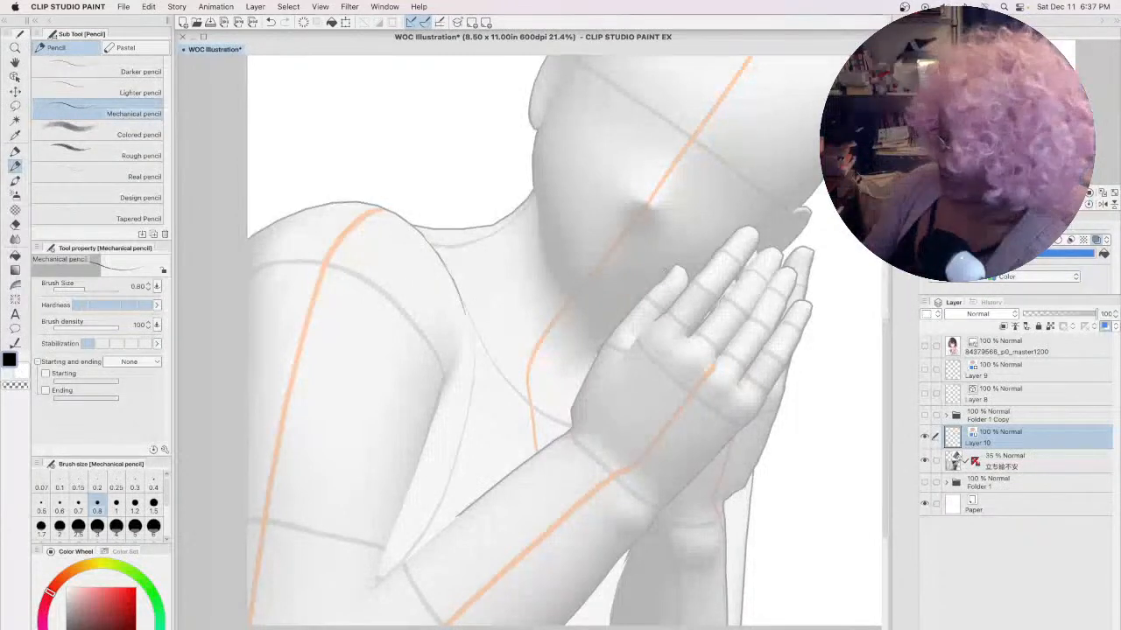
{"action": "mouse_move", "coordinate": [249, 234]}
{"action": "left_mouse_down"}
{"action": "mouse_move", "coordinate": [352, 201]}
{"action": "mouse_move", "coordinate": [329, 205]}
{"action": "mouse_move", "coordinate": [402, 211]}
{"action": "mouse_move", "coordinate": [468, 315]}
{"action": "left_mouse_up"}
- Trace the inner edge of the right upper arm and the upper edge of the forearm toward the wrist
{"action": "scroll", "coordinate": [560, 341], "scroll_direction": "up", "scroll_amount": 2}
{"action": "left_click_drag", "start_coordinate": [885, 323], "coordinate": [885, 350]}
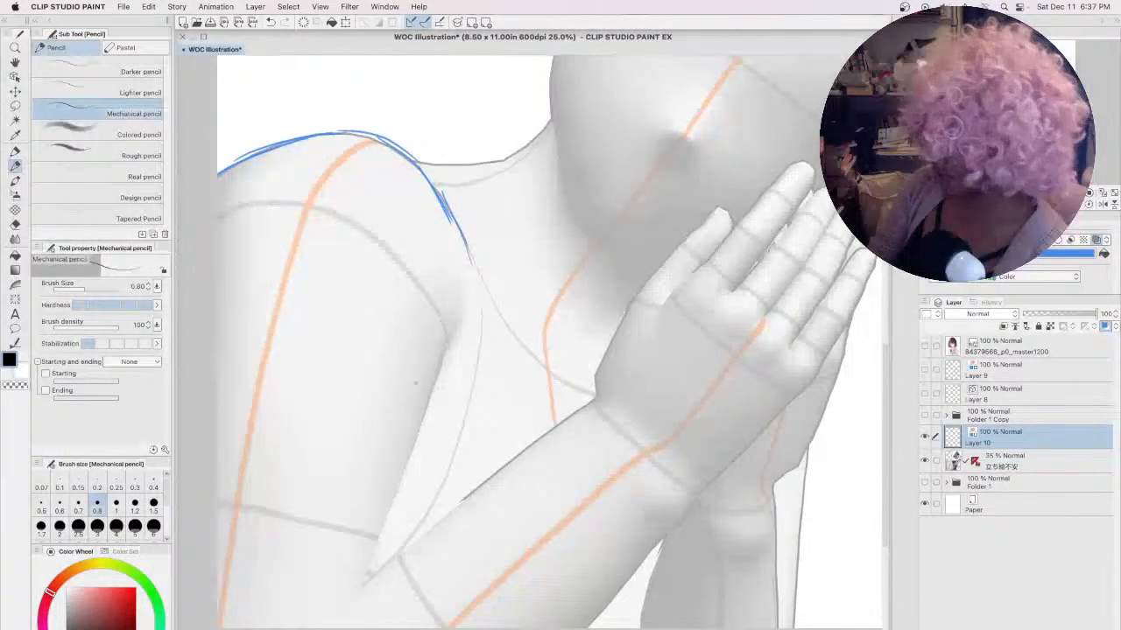
{"action": "mouse_move", "coordinate": [445, 355]}
{"action": "left_mouse_down"}
{"action": "mouse_move", "coordinate": [364, 583]}
{"action": "mouse_move", "coordinate": [332, 625]}
{"action": "left_mouse_up"}
{"action": "left_click_drag", "start_coordinate": [366, 588], "coordinate": [534, 443]}
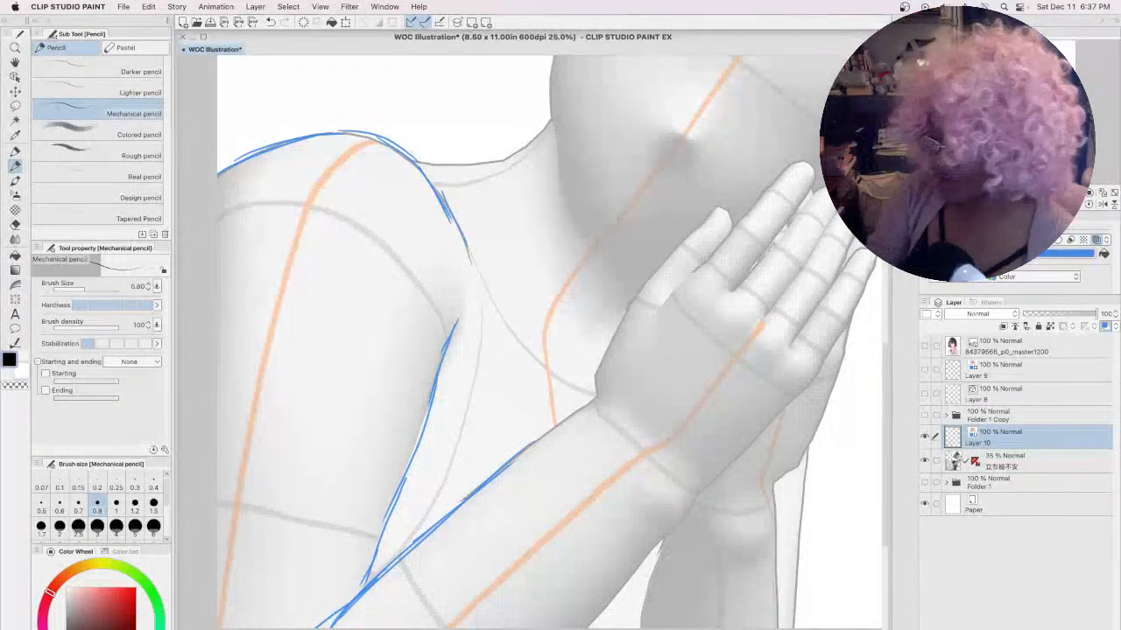
- Trace the two cross-contour lines on the right upper arm, one below the shoulder and one above the elbow
{"action": "mouse_move", "coordinate": [219, 215]}
{"action": "left_mouse_down"}
{"action": "mouse_move", "coordinate": [359, 229]}
{"action": "mouse_move", "coordinate": [333, 216]}
{"action": "mouse_move", "coordinate": [433, 297]}
{"action": "mouse_move", "coordinate": [449, 336]}
{"action": "left_mouse_up"}
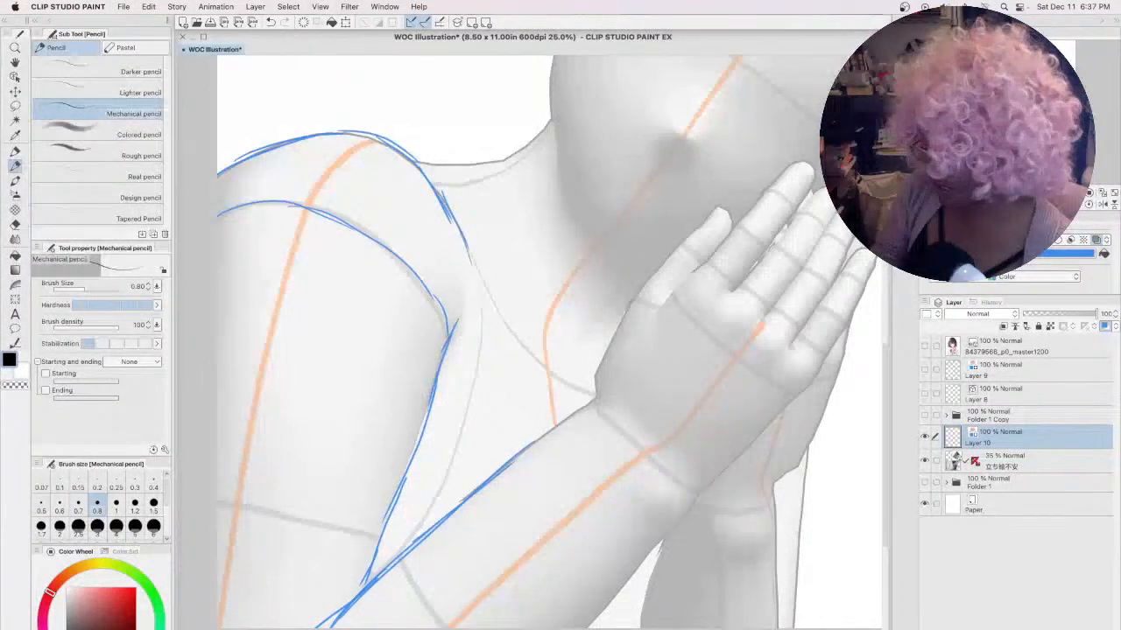
{"action": "left_click_drag", "start_coordinate": [217, 499], "coordinate": [333, 525]}
{"action": "left_click_drag", "start_coordinate": [358, 534], "coordinate": [371, 546]}
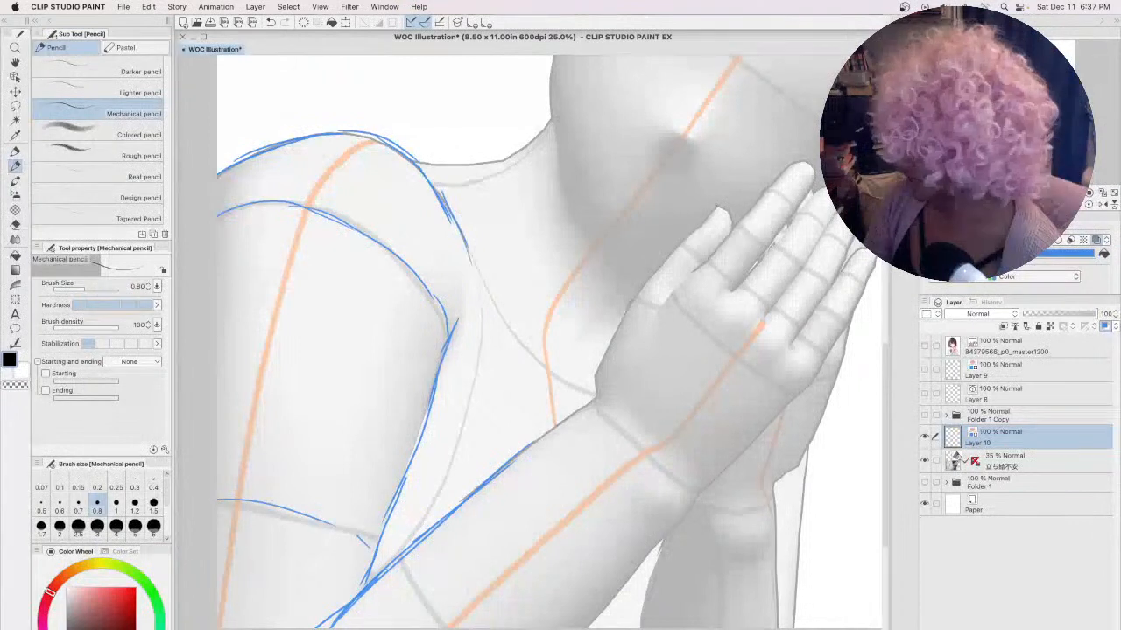
- Trace the right hand's face-side edge from the wrist up, then outline the two fingers nearest the face
{"action": "left_click_drag", "start_coordinate": [698, 229], "coordinate": [673, 256]}
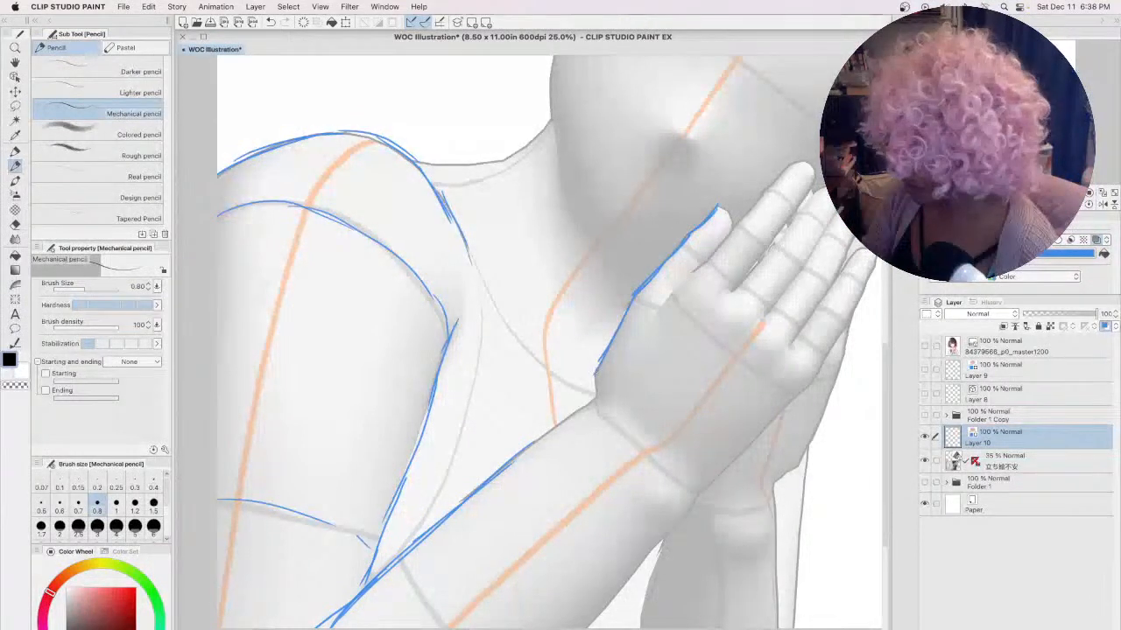
{"action": "mouse_move", "coordinate": [573, 414]}
{"action": "left_mouse_down"}
{"action": "mouse_move", "coordinate": [515, 460]}
{"action": "mouse_move", "coordinate": [538, 446]}
{"action": "left_mouse_up"}
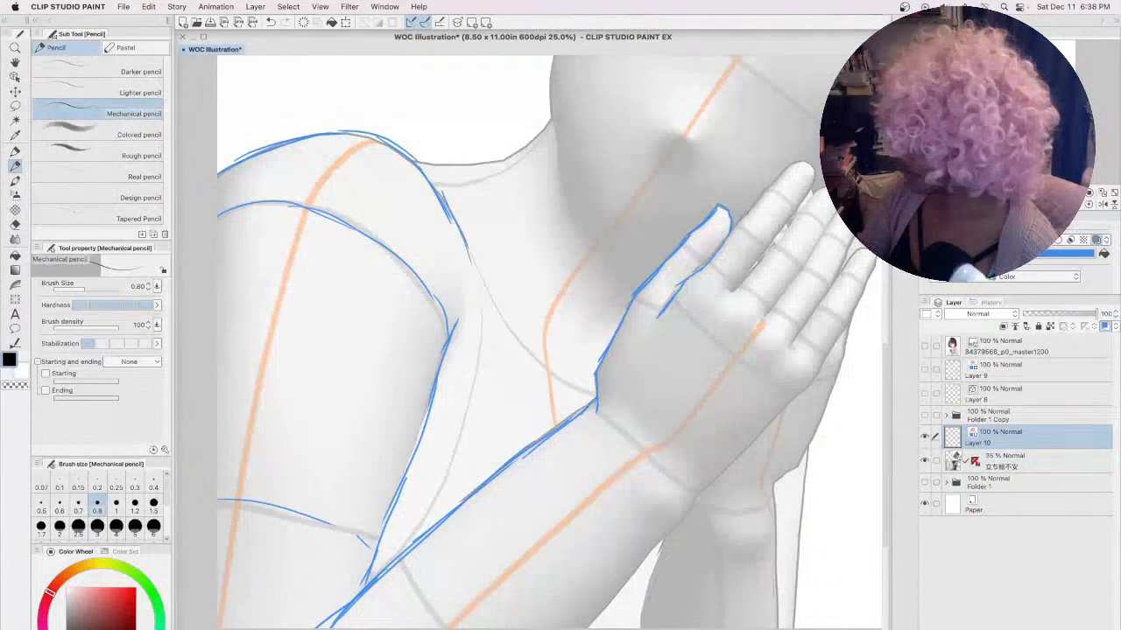
{"action": "left_click_drag", "start_coordinate": [766, 190], "coordinate": [791, 166]}
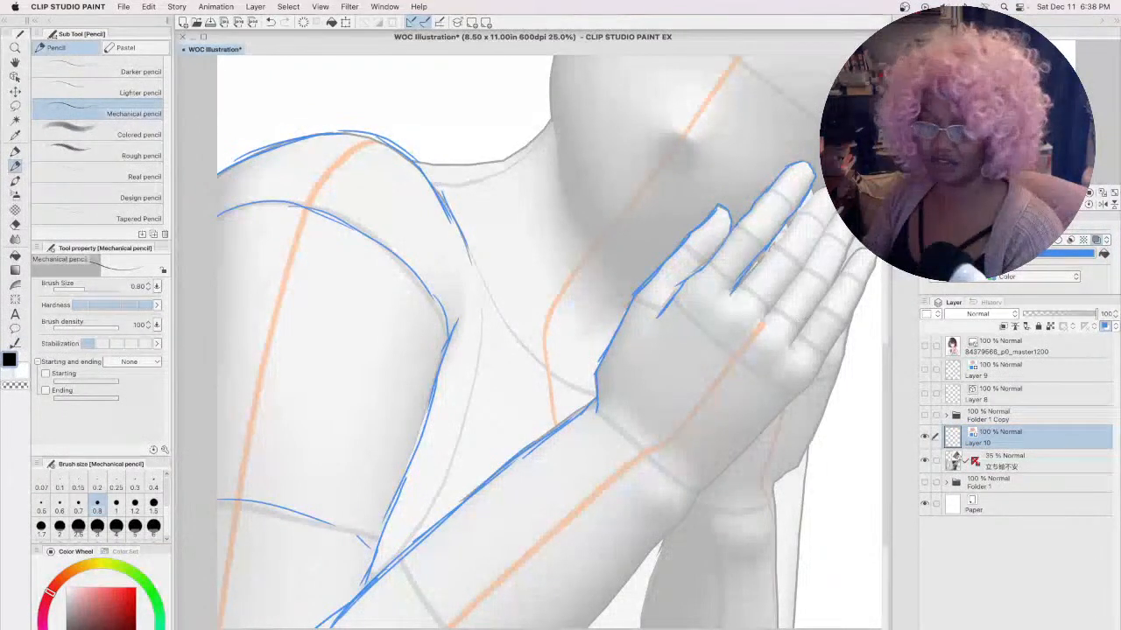
- Outline the remaining three fingers of the right hand, tracing their tips and the gaps between them
{"action": "key", "text": "h"}
{"action": "left_click_drag", "start_coordinate": [816, 320], "coordinate": [663, 303]}
{"action": "key", "text": "p"}
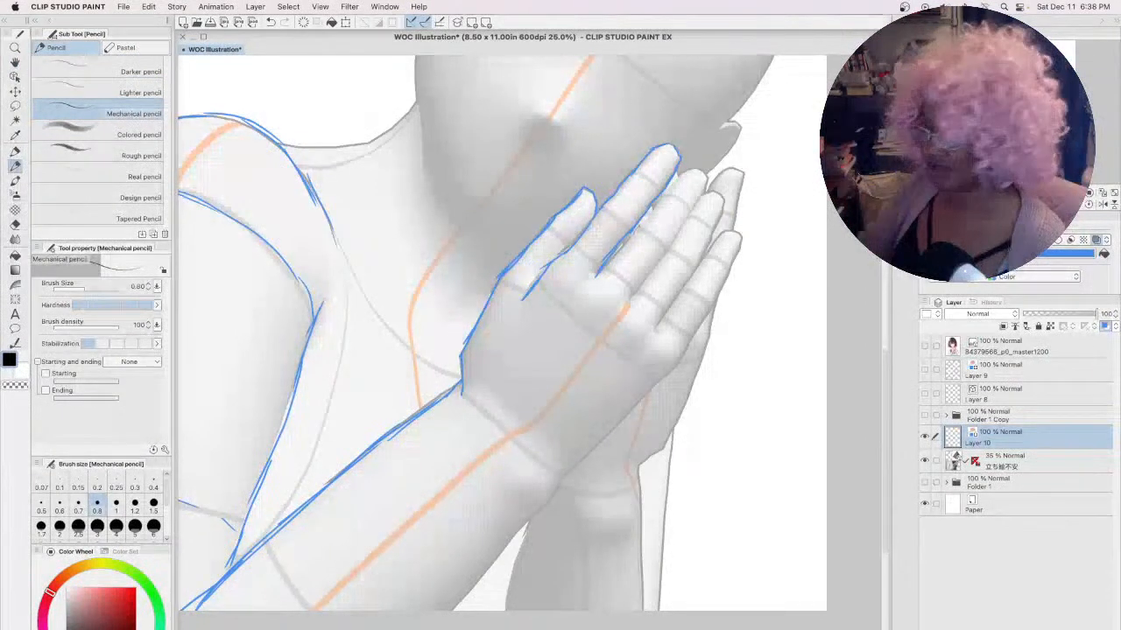
{"action": "left_click_drag", "start_coordinate": [665, 196], "coordinate": [642, 227]}
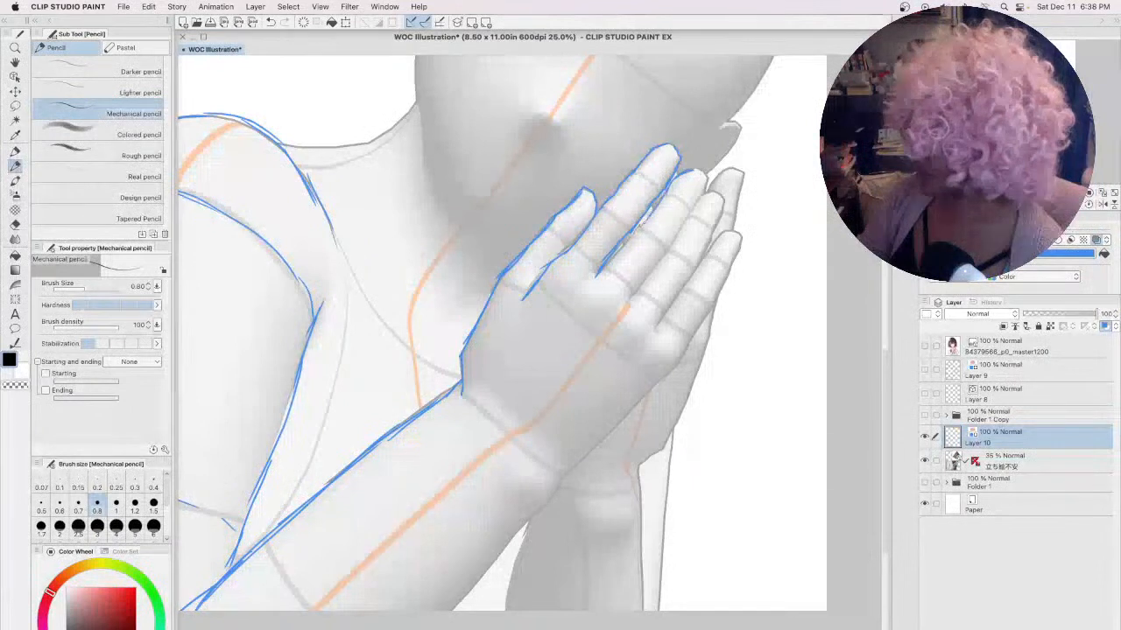
{"action": "left_click_drag", "start_coordinate": [706, 176], "coordinate": [700, 199]}
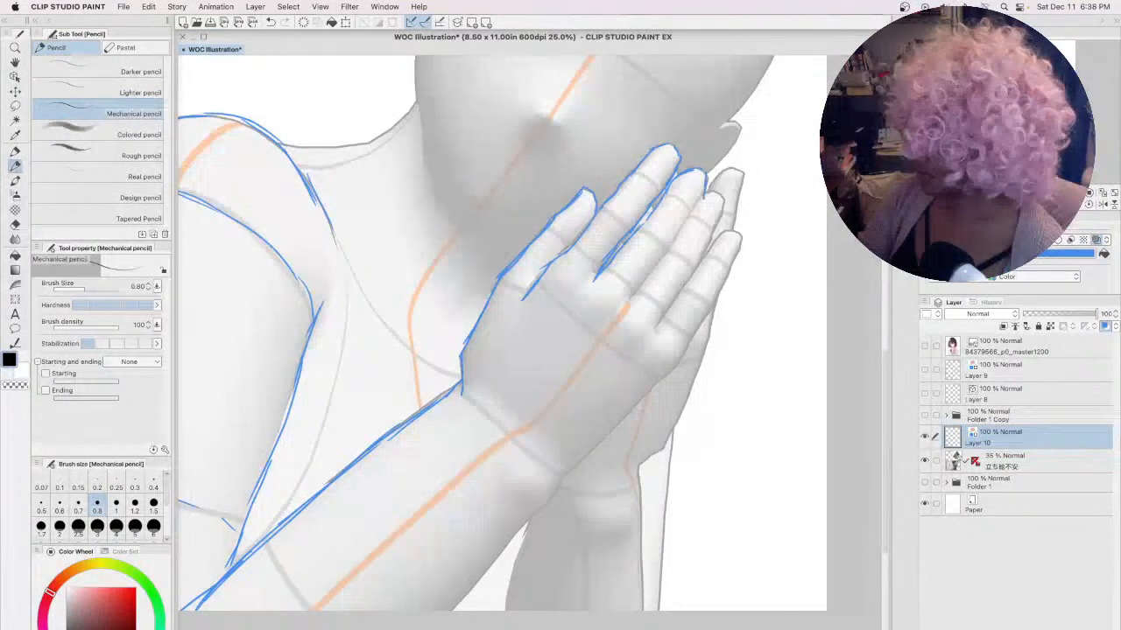
{"action": "left_click_drag", "start_coordinate": [665, 253], "coordinate": [633, 293]}
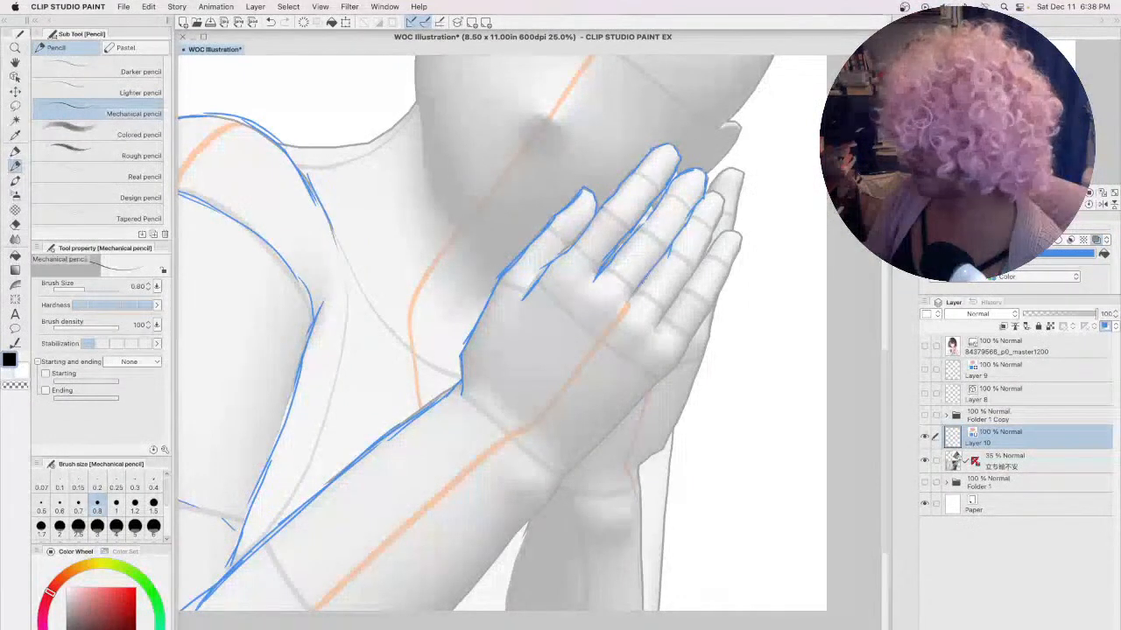
{"action": "left_click_drag", "start_coordinate": [713, 193], "coordinate": [724, 217]}
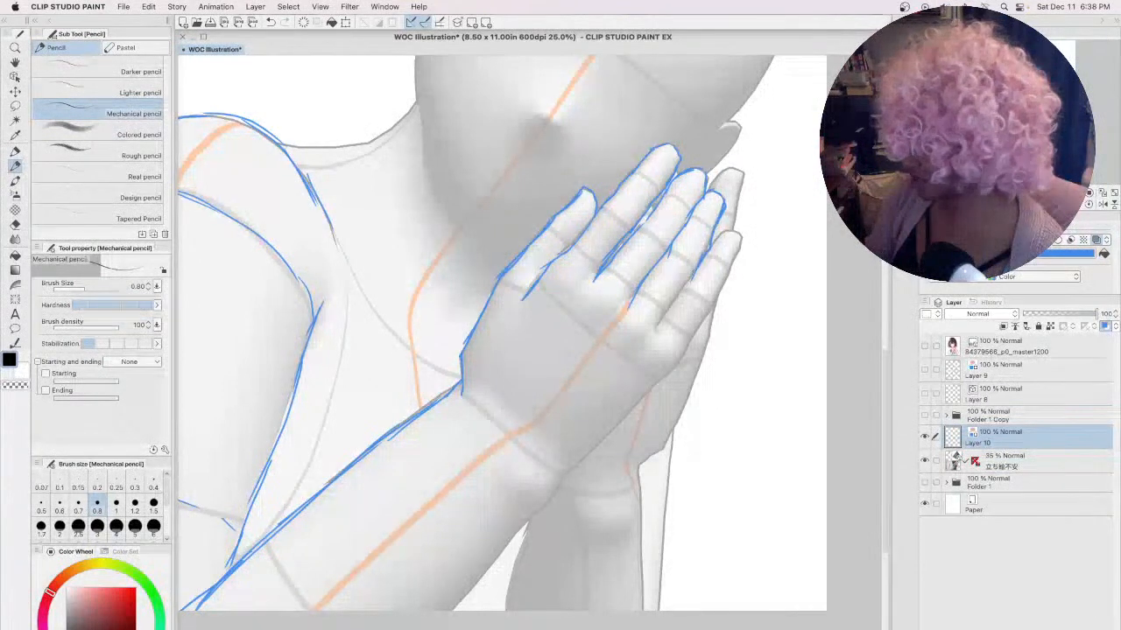
{"action": "left_click_drag", "start_coordinate": [694, 270], "coordinate": [656, 322]}
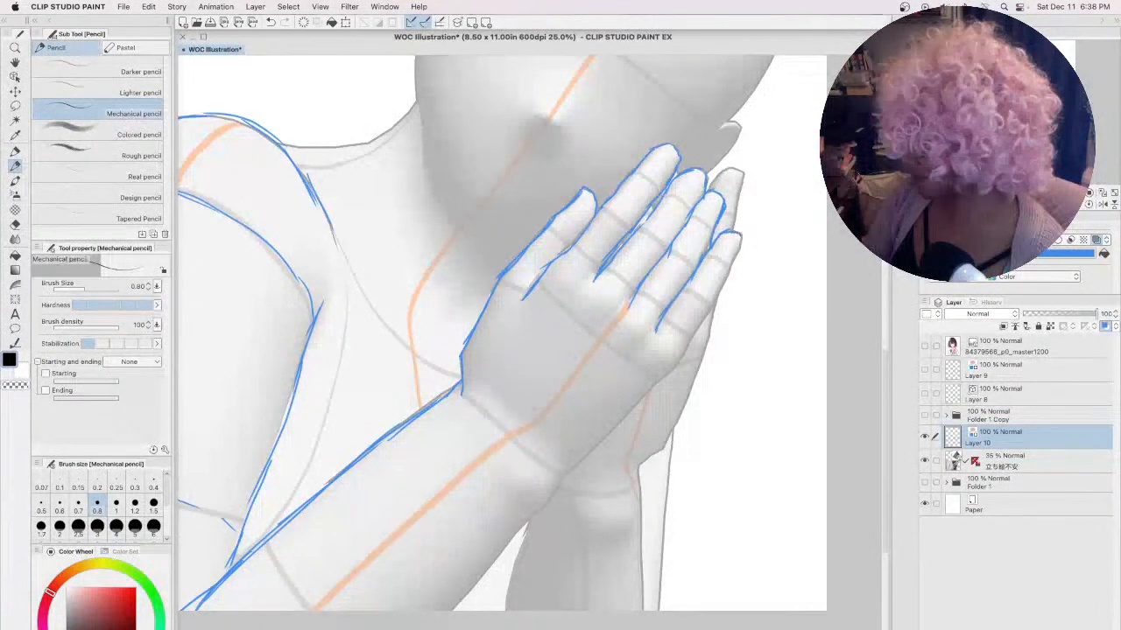
- Trace the outer side of the last finger, the palm edge below it, and the underside of the forearm
{"action": "left_click_drag", "start_coordinate": [727, 278], "coordinate": [718, 294]}
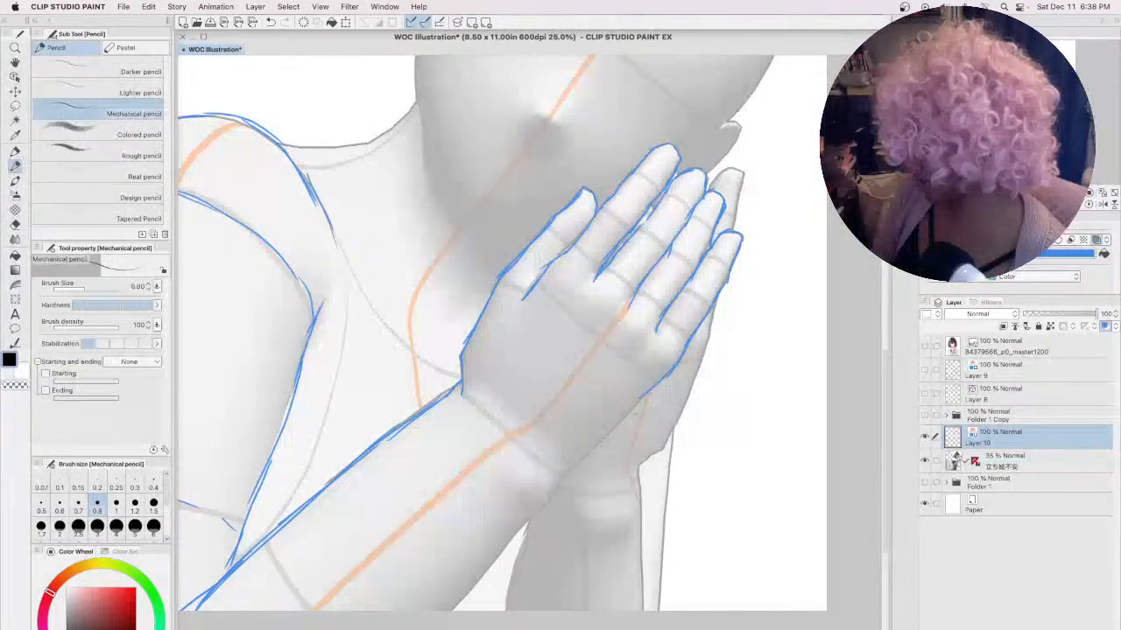
{"action": "left_click_drag", "start_coordinate": [643, 398], "coordinate": [584, 462]}
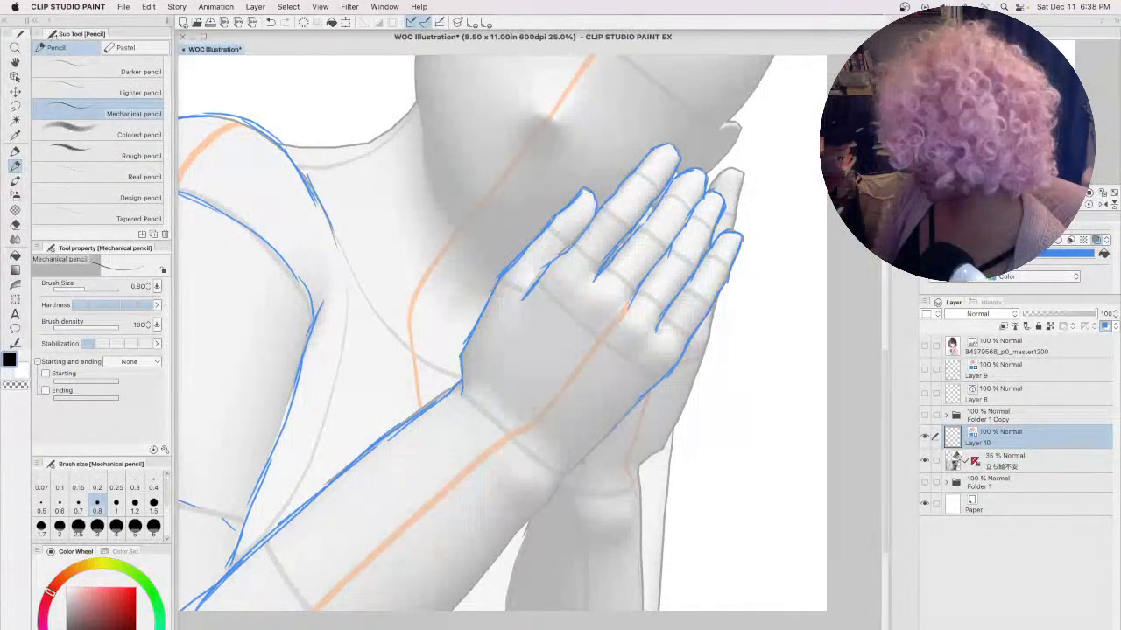
{"action": "mouse_move", "coordinate": [541, 509]}
{"action": "left_mouse_down"}
{"action": "mouse_move", "coordinate": [496, 548]}
{"action": "mouse_move", "coordinate": [455, 613]}
{"action": "left_mouse_up"}
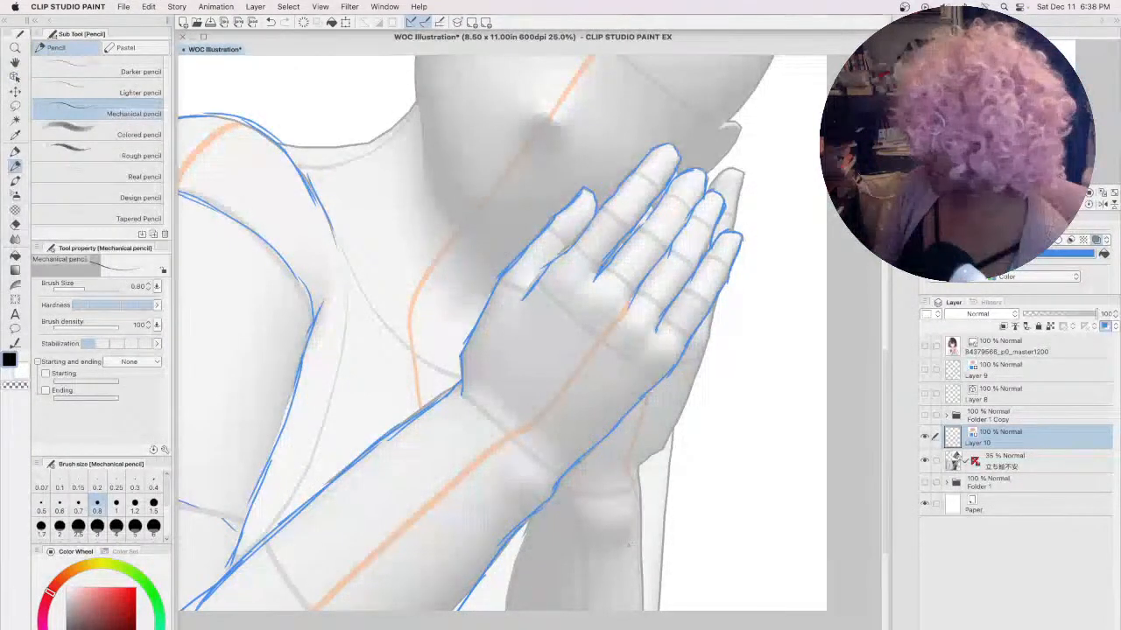
- On the 3D figure layer, move the left hand out from behind the right hand and compare it with the Folder 1 Copy sketch
{"action": "left_click", "coordinate": [1028, 464]}
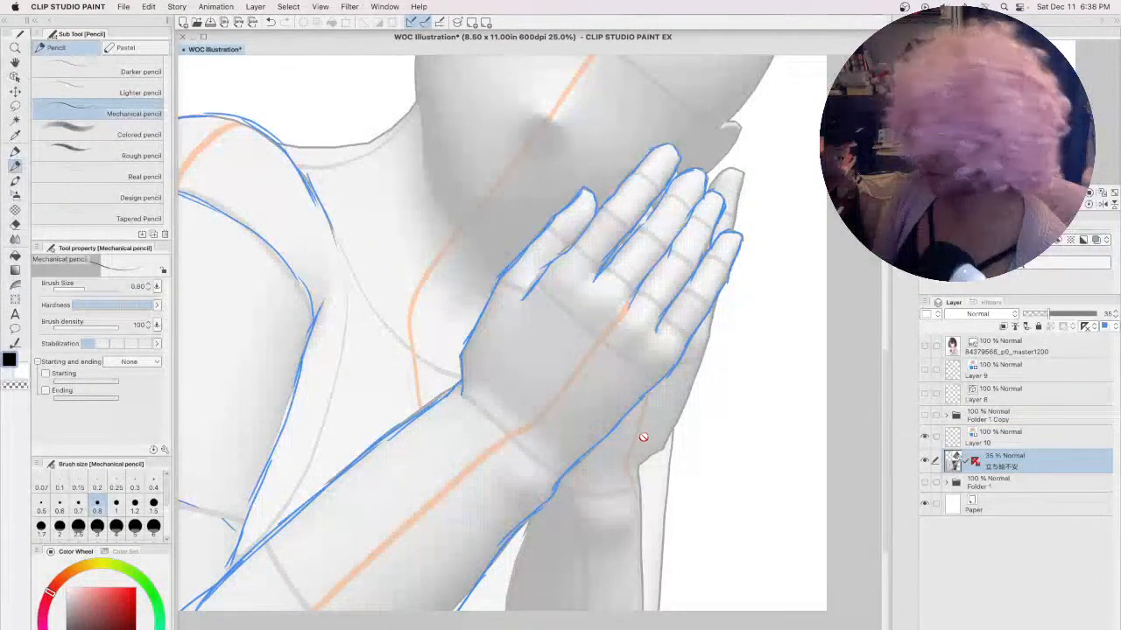
{"action": "left_click", "coordinate": [23, 73]}
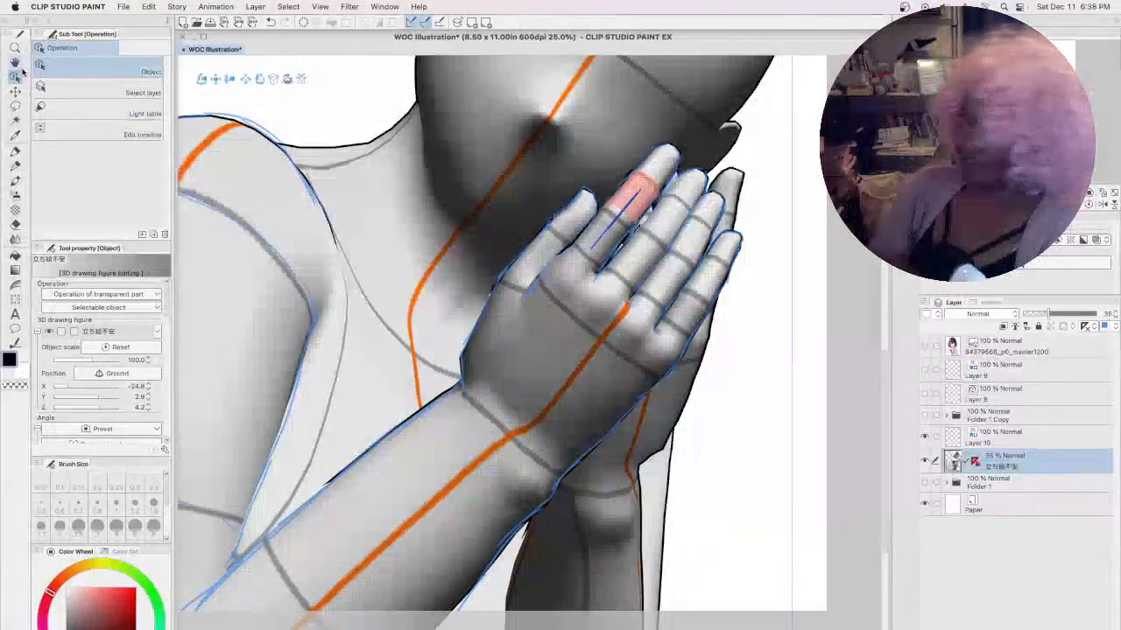
{"action": "left_click", "coordinate": [642, 449]}
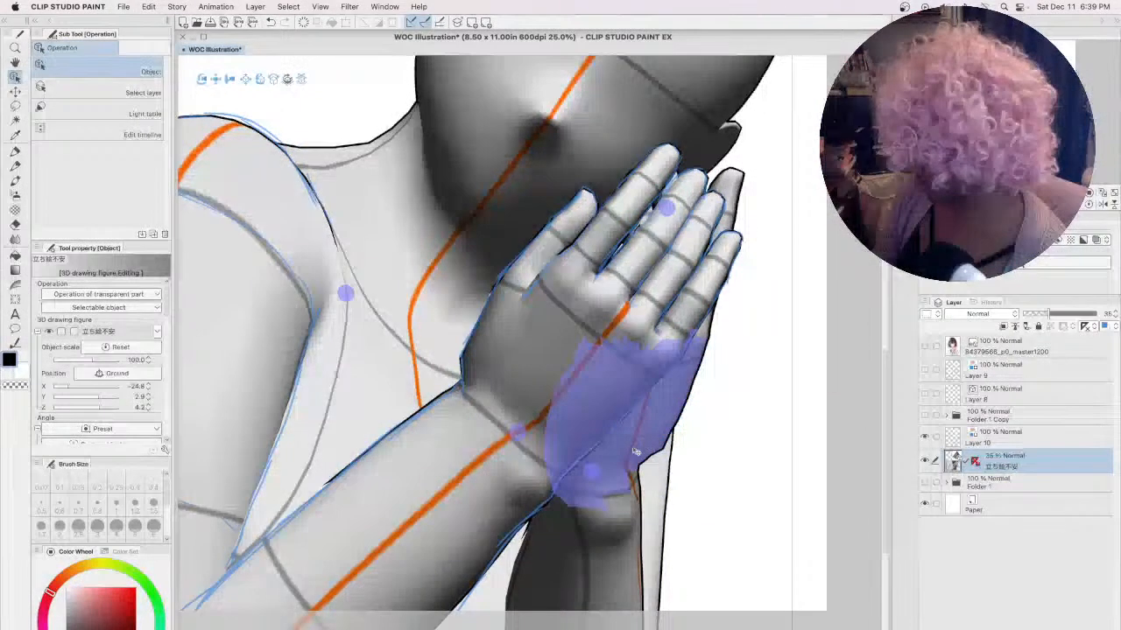
{"action": "left_click", "coordinate": [593, 468]}
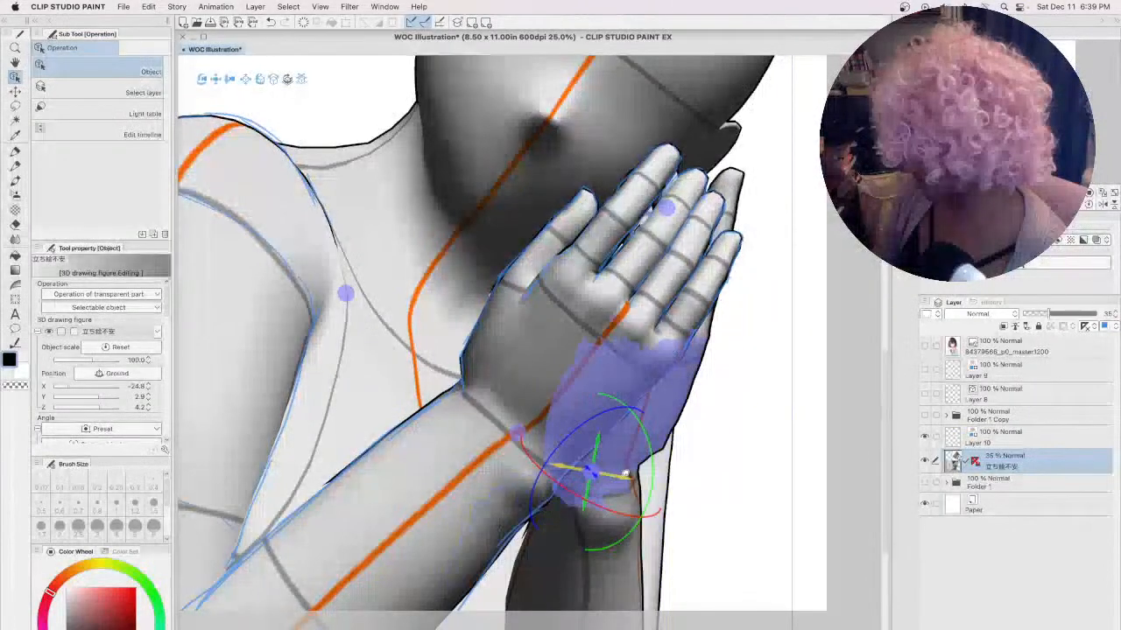
{"action": "left_click_drag", "start_coordinate": [626, 481], "coordinate": [711, 487]}
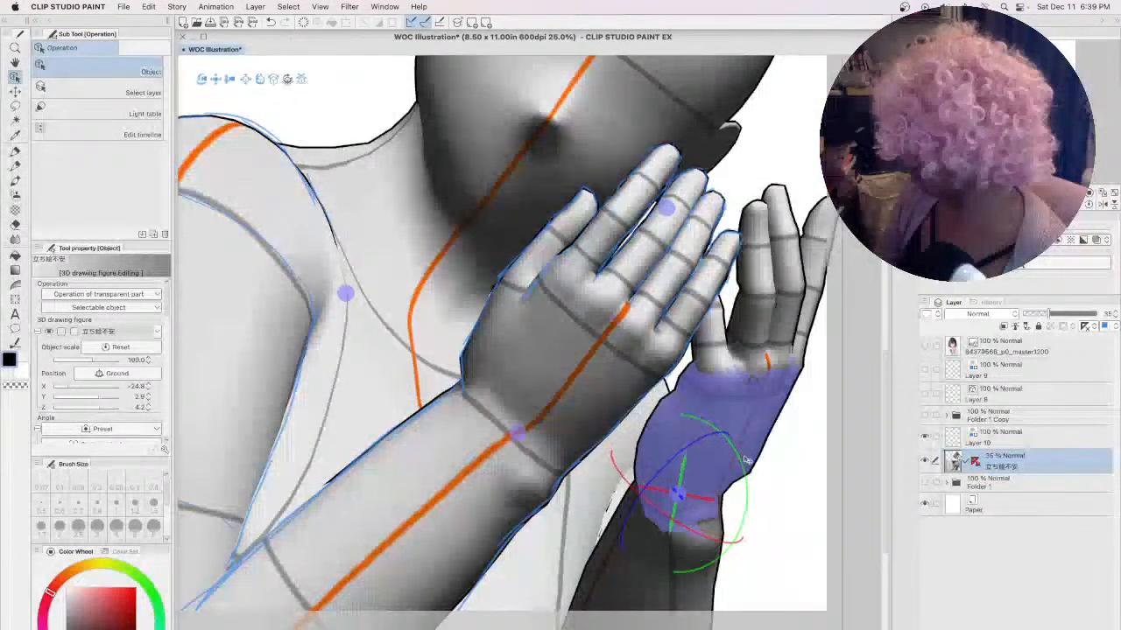
{"action": "left_click", "coordinate": [923, 417]}
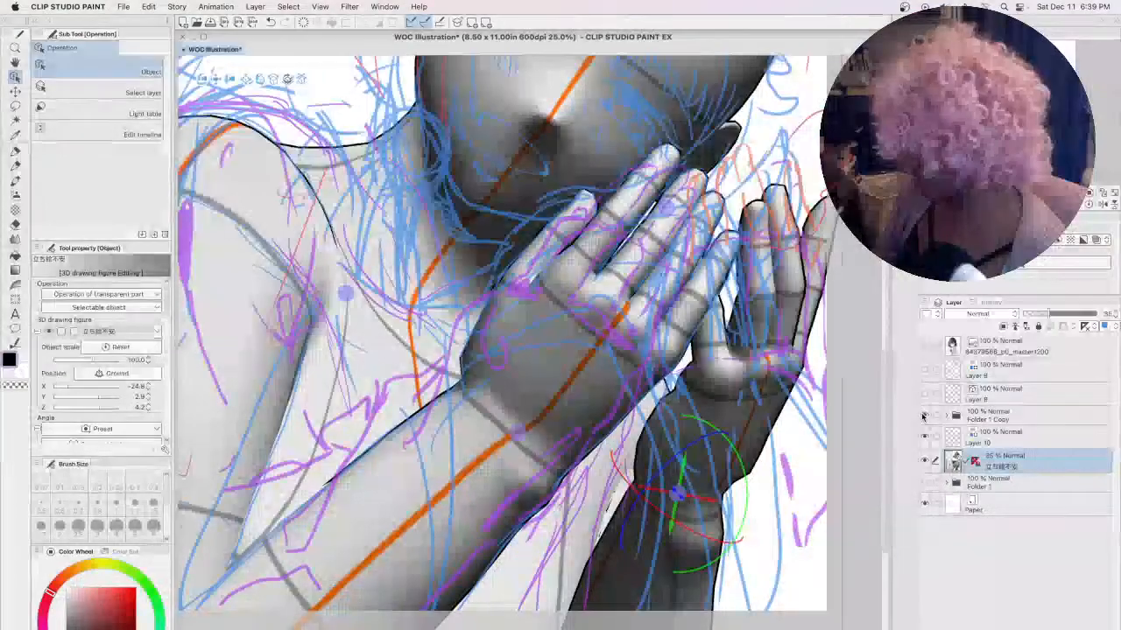
{"action": "left_click", "coordinate": [924, 417]}
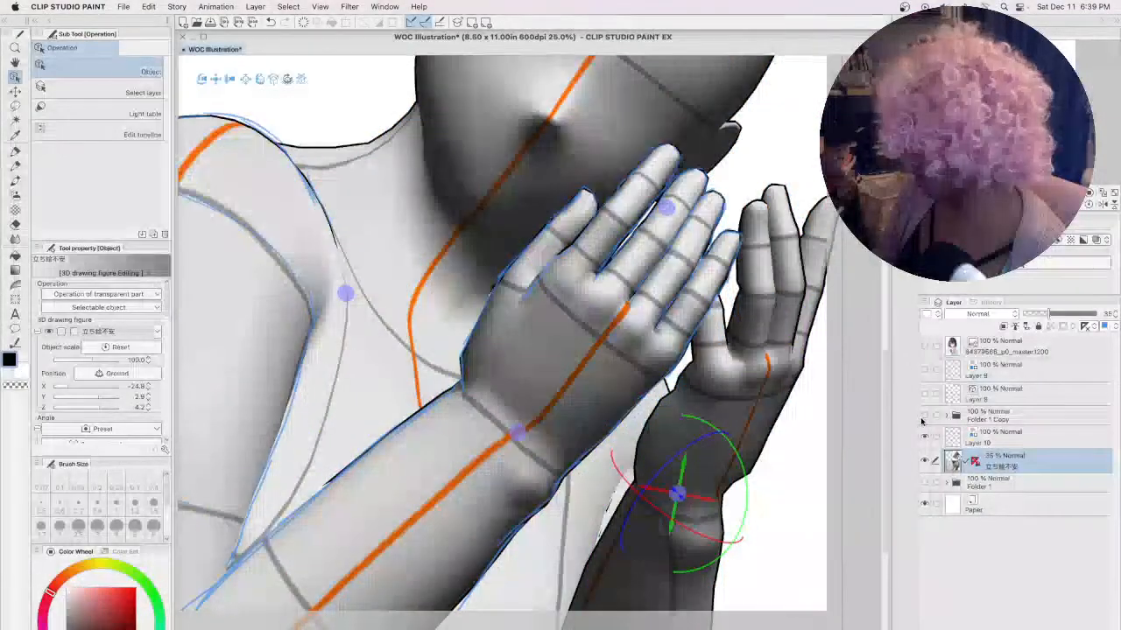
- Adjust the figure's left wrist controller to bring the hand back toward the right hand with a more upright forearm
{"action": "left_click", "coordinate": [657, 477]}
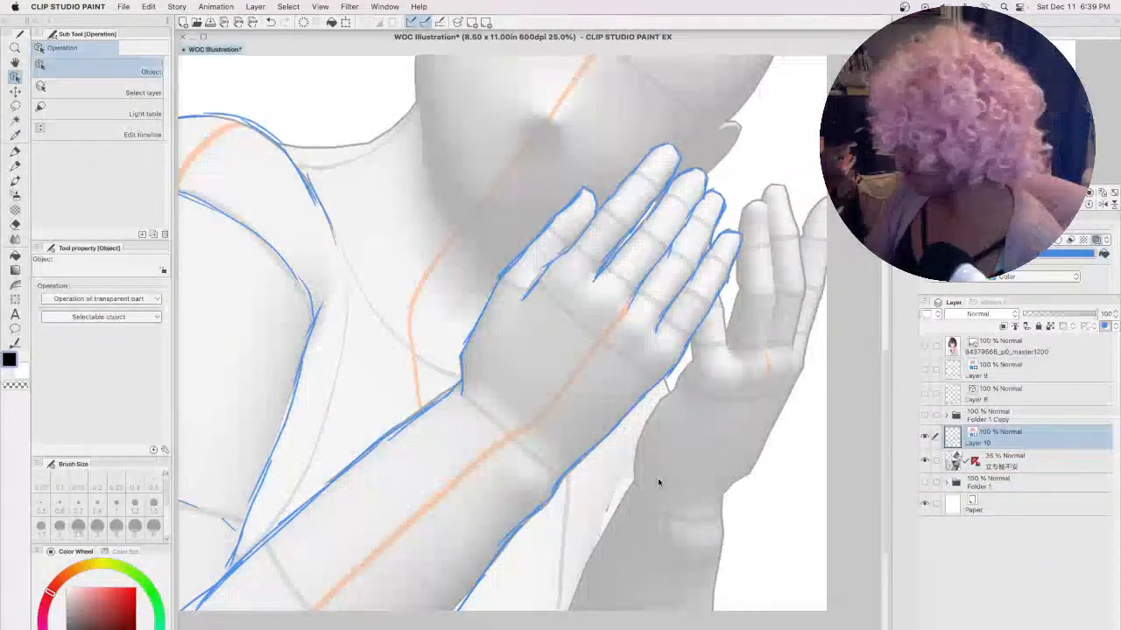
{"action": "scroll", "coordinate": [657, 477], "scroll_direction": "down", "scroll_amount": 2}
{"action": "scroll", "coordinate": [658, 478], "scroll_direction": "down", "scroll_amount": 2}
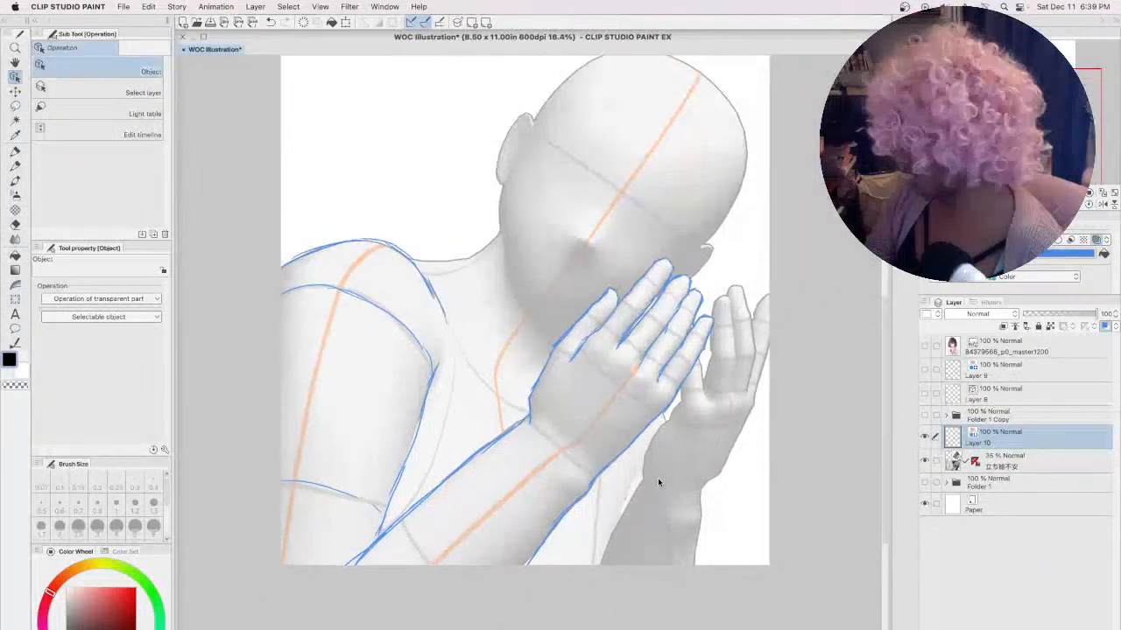
{"action": "left_click", "coordinate": [991, 461]}
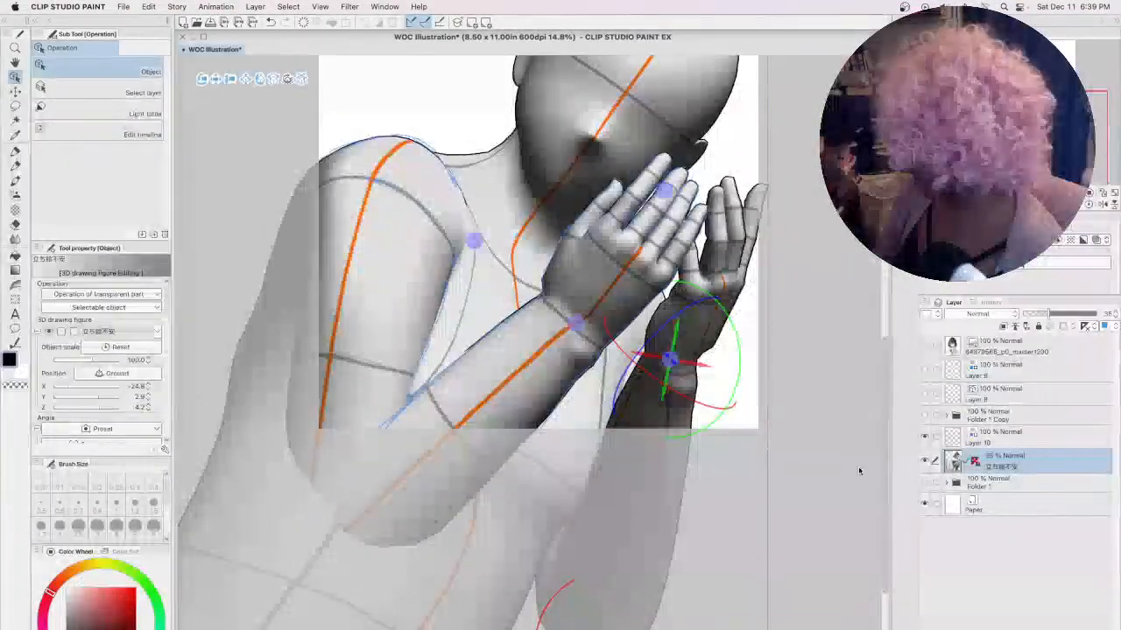
{"action": "left_click_drag", "start_coordinate": [567, 584], "coordinate": [561, 575]}
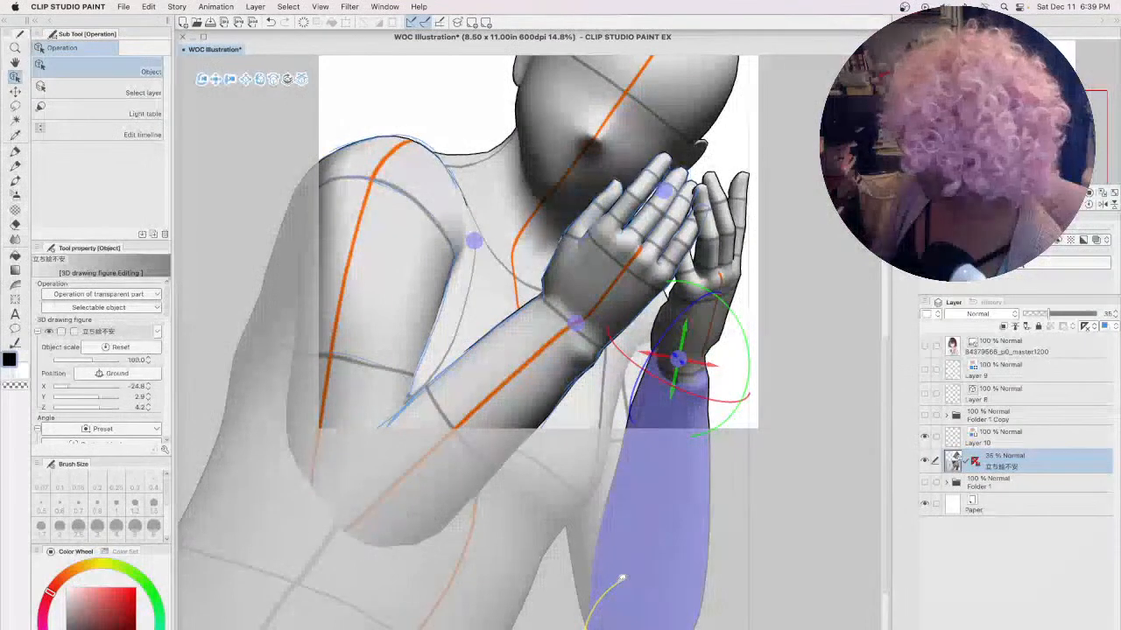
{"action": "left_click_drag", "start_coordinate": [617, 585], "coordinate": [623, 582]}
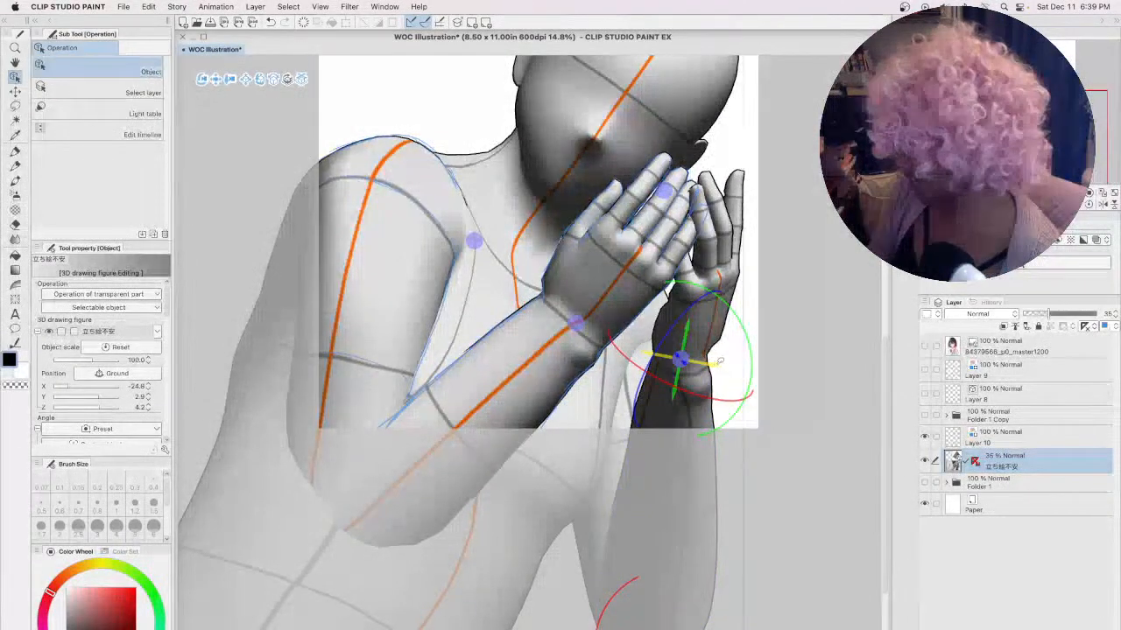
{"action": "left_click_drag", "start_coordinate": [718, 362], "coordinate": [722, 390]}
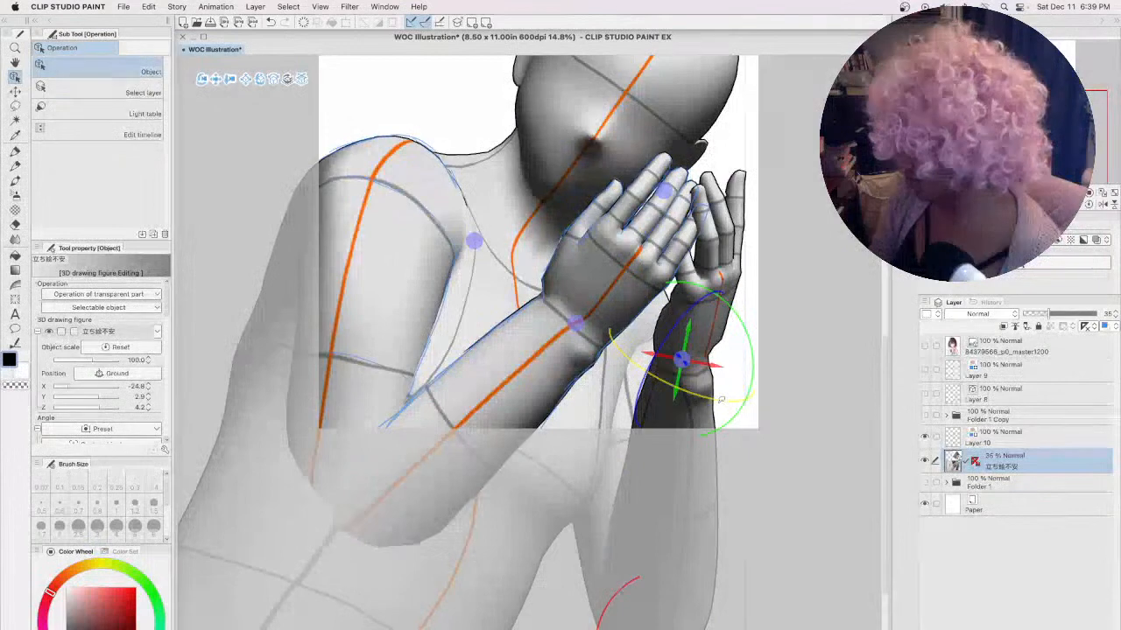
- Rotate the figure's left shoulder and upper arm to position the raised left hand beside the right hand
{"action": "left_click", "coordinate": [646, 327]}
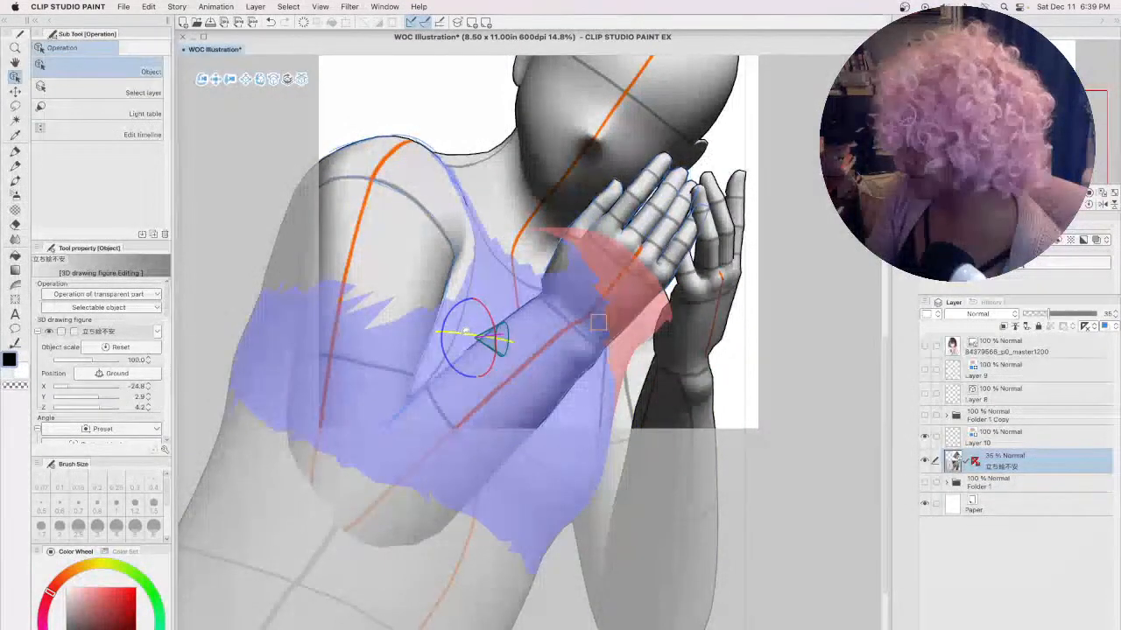
{"action": "left_click_drag", "start_coordinate": [463, 331], "coordinate": [453, 330]}
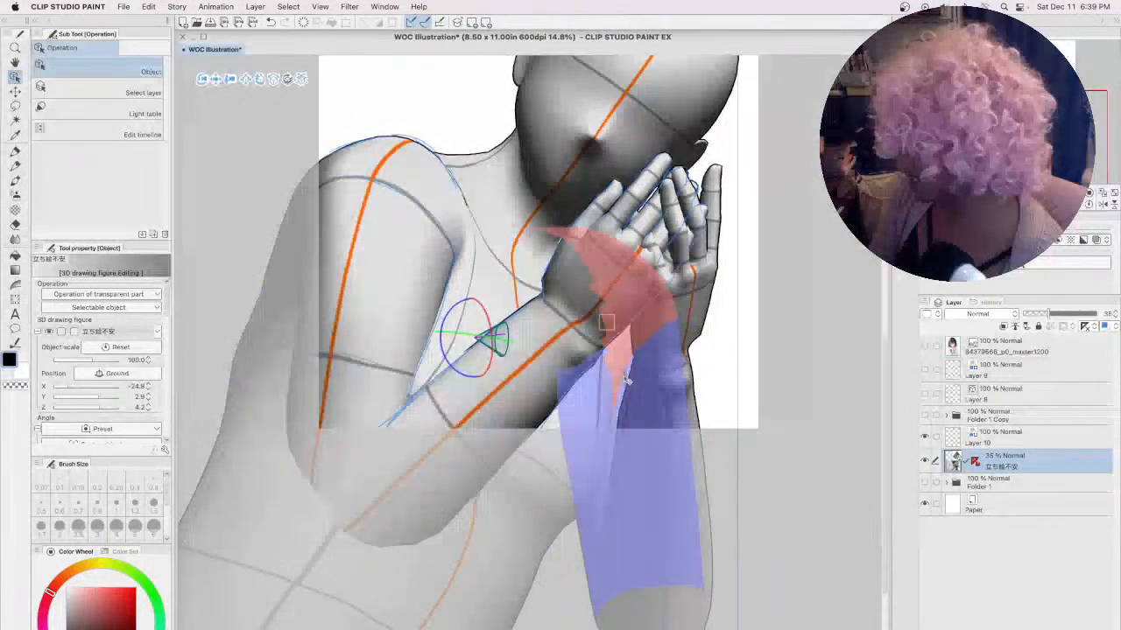
{"action": "left_click", "coordinate": [627, 378]}
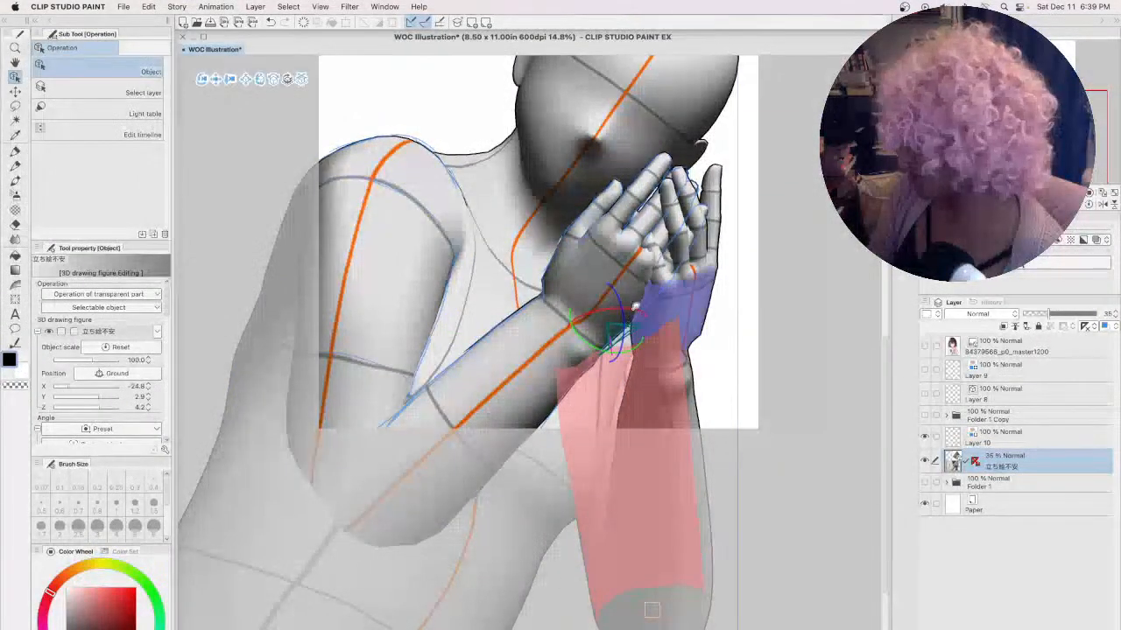
{"action": "left_click_drag", "start_coordinate": [628, 313], "coordinate": [644, 341]}
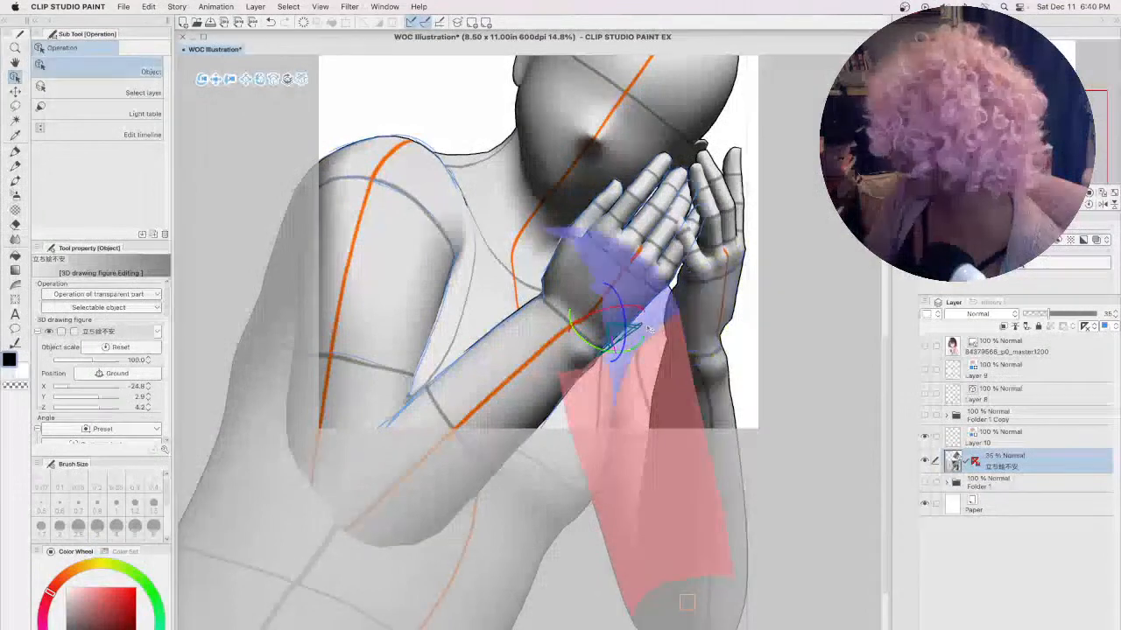
- Rotate the base joint of the figure's left thumb to tilt the thumb toward the right hand
{"action": "left_click", "coordinate": [700, 315]}
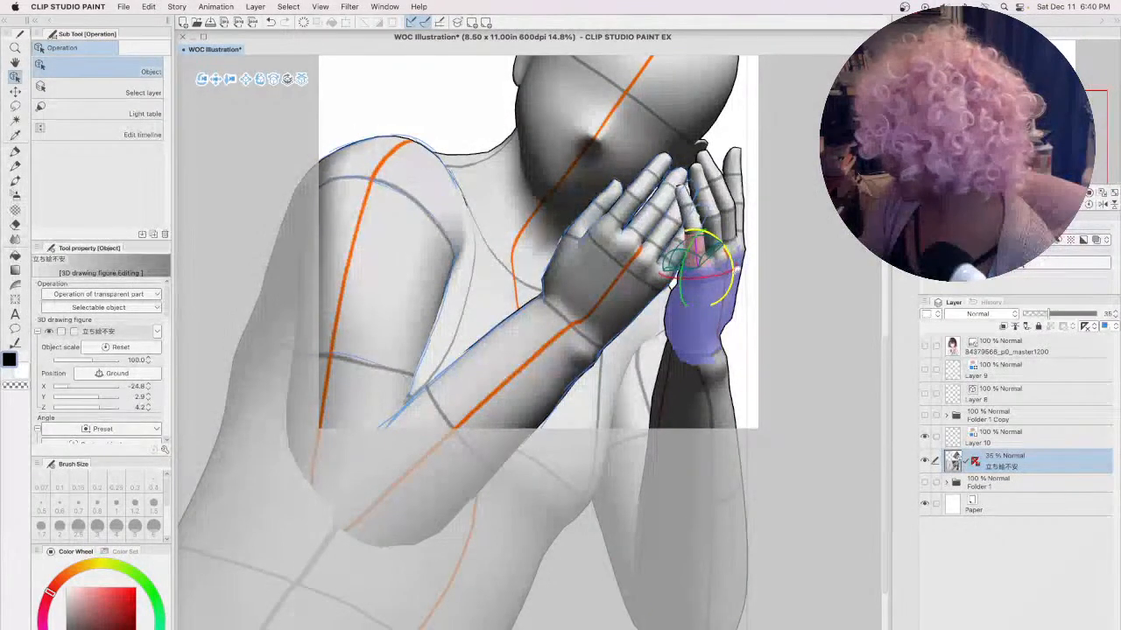
{"action": "left_click_drag", "start_coordinate": [687, 277], "coordinate": [681, 282]}
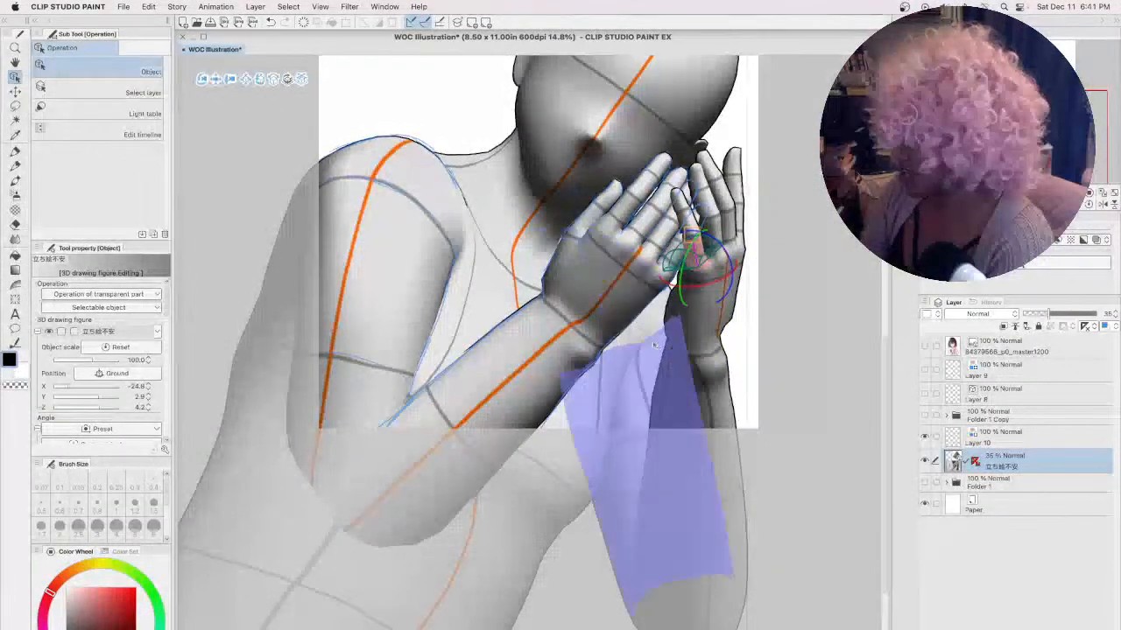
- Fine-tune the left shoulder and upper arm rotation to shift the left hand slightly closer to the right hand
{"action": "left_click", "coordinate": [473, 354]}
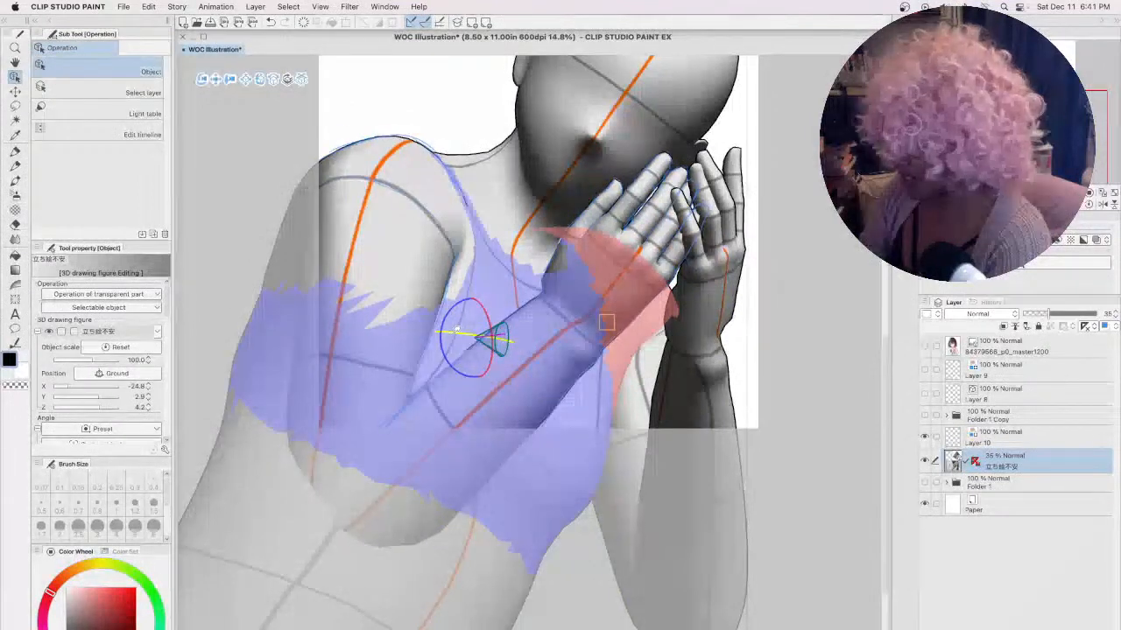
{"action": "left_click_drag", "start_coordinate": [458, 329], "coordinate": [469, 331]}
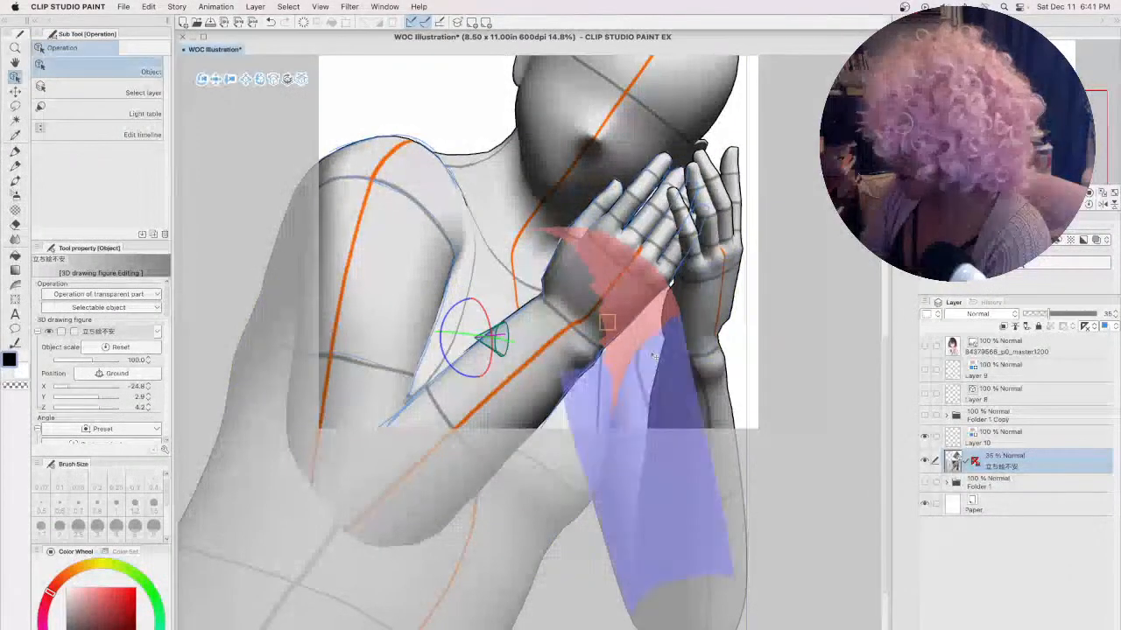
{"action": "left_click", "coordinate": [655, 363]}
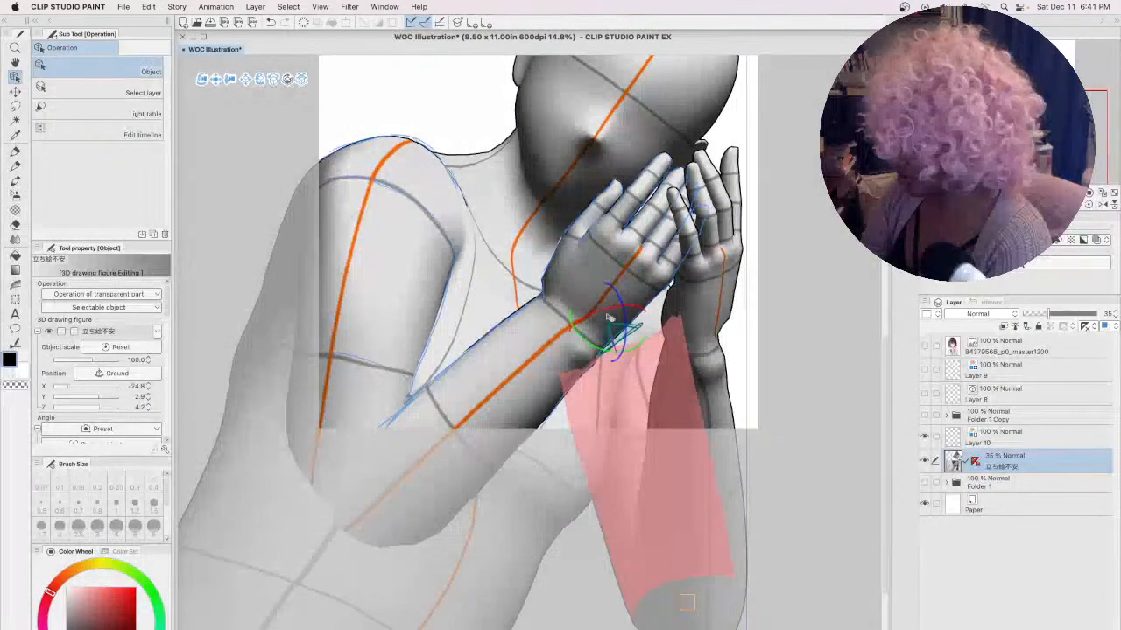
{"action": "left_click_drag", "start_coordinate": [608, 303], "coordinate": [608, 303]}
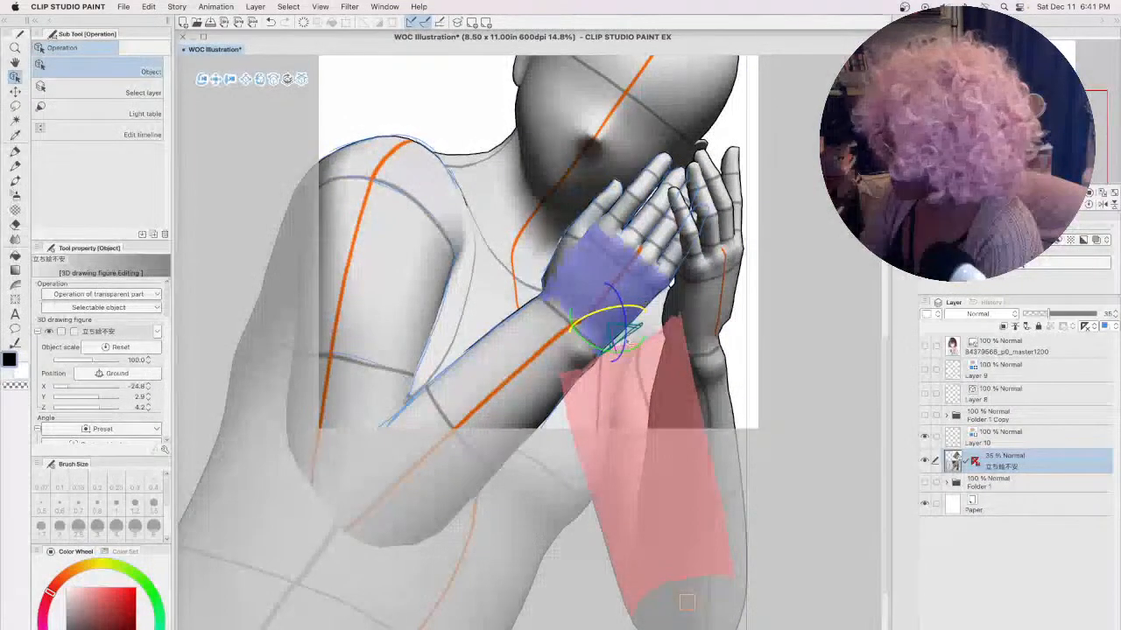
- Rotate the figure's left arm slightly to bring its elbow inward toward the right arm
{"action": "left_click_drag", "start_coordinate": [639, 342], "coordinate": [631, 345]}
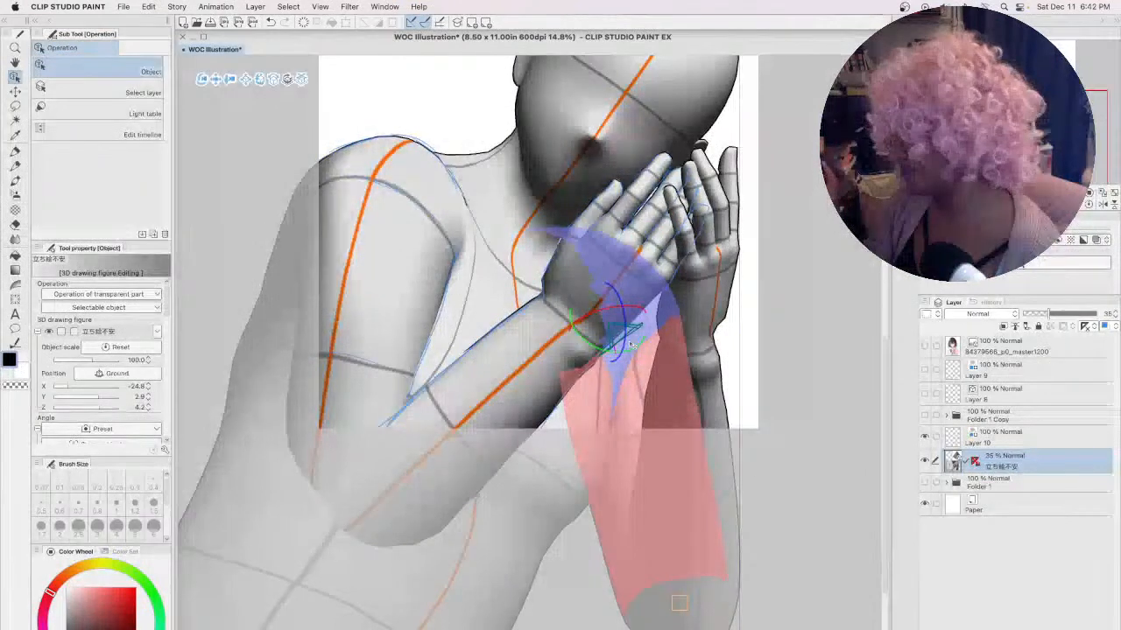
- Select Layer 10 and the Mechanical pencil to continue tracing around the figure's two hands
{"action": "left_click", "coordinate": [1006, 442]}
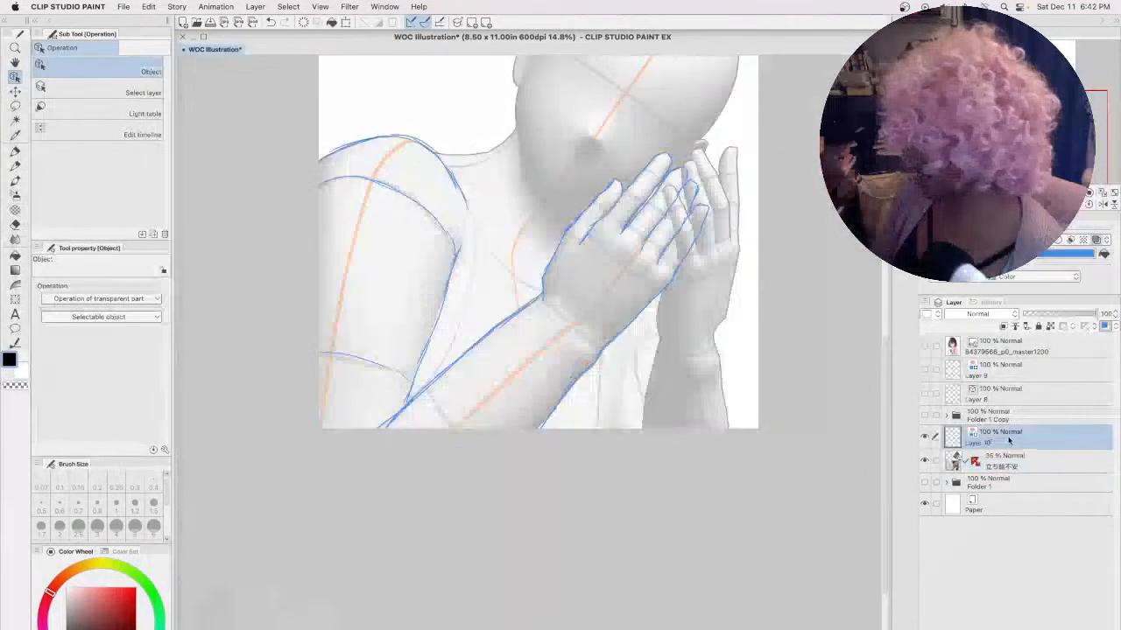
{"action": "left_click", "coordinate": [16, 167]}
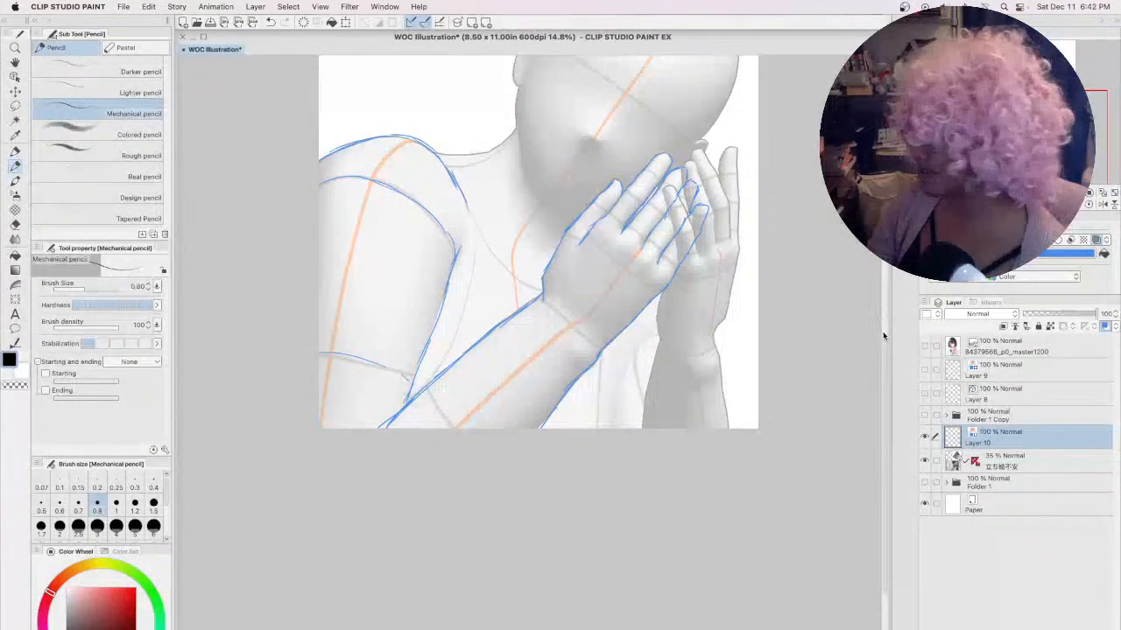
{"action": "scroll", "coordinate": [849, 254], "scroll_direction": "up", "scroll_amount": 3}
{"action": "scroll", "coordinate": [697, 274], "scroll_direction": "up", "scroll_amount": 3}
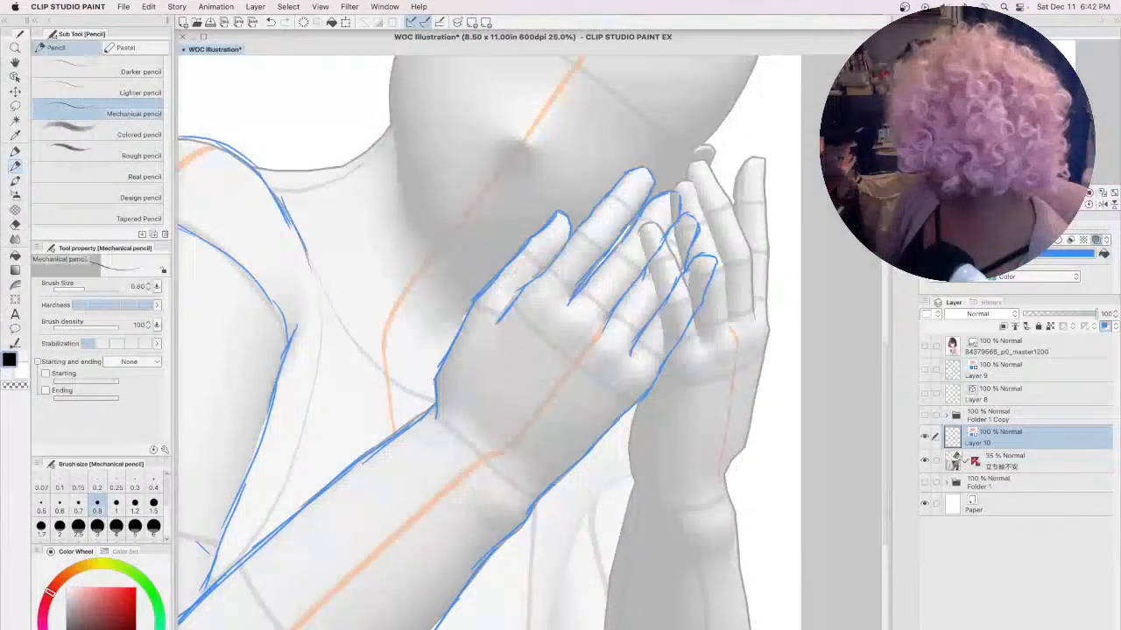
{"action": "scroll", "coordinate": [488, 341], "scroll_direction": "right", "scroll_amount": 3}
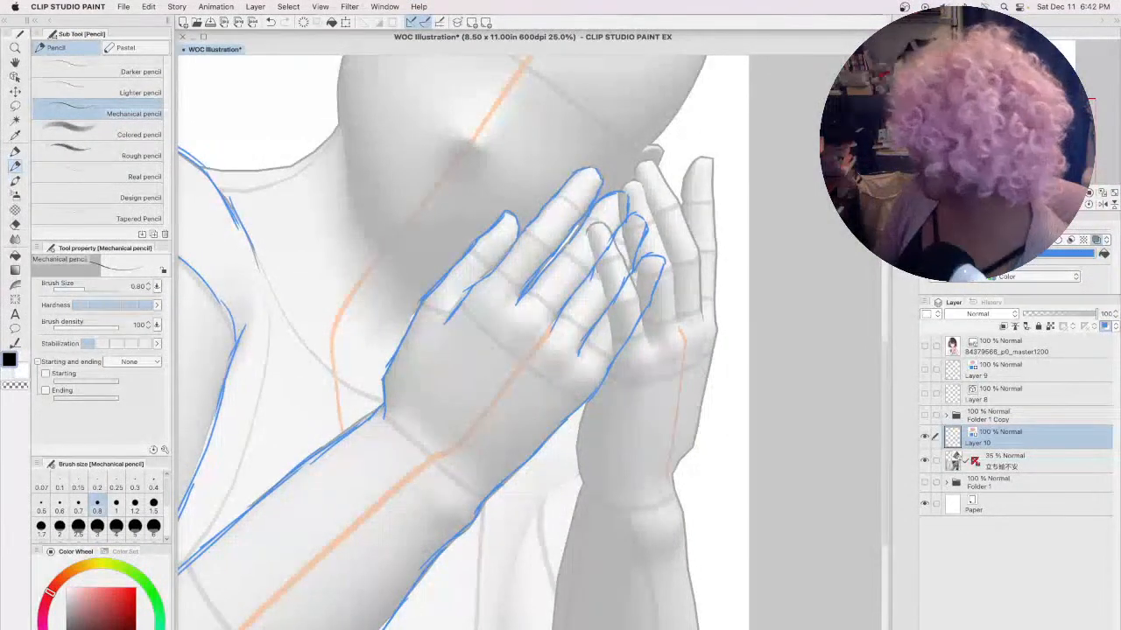
- Toggle the visibility of Folder 1 Copy to compare the original sketch's hands with the posed figure, leaving the sketch shown
{"action": "left_click", "coordinate": [924, 418]}
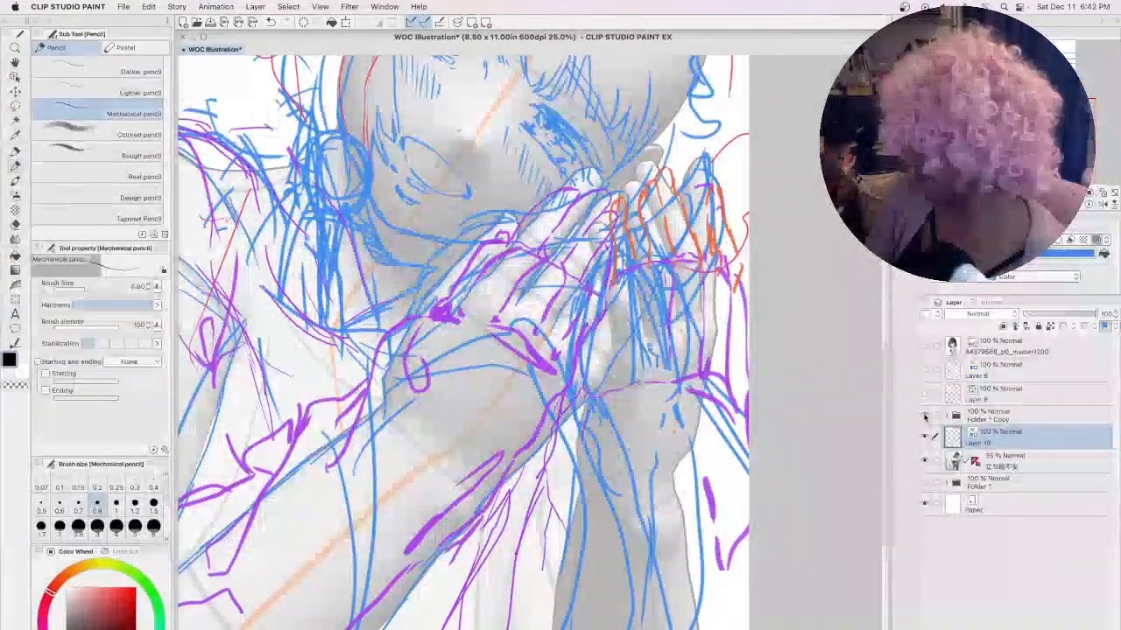
{"action": "left_click", "coordinate": [925, 418]}
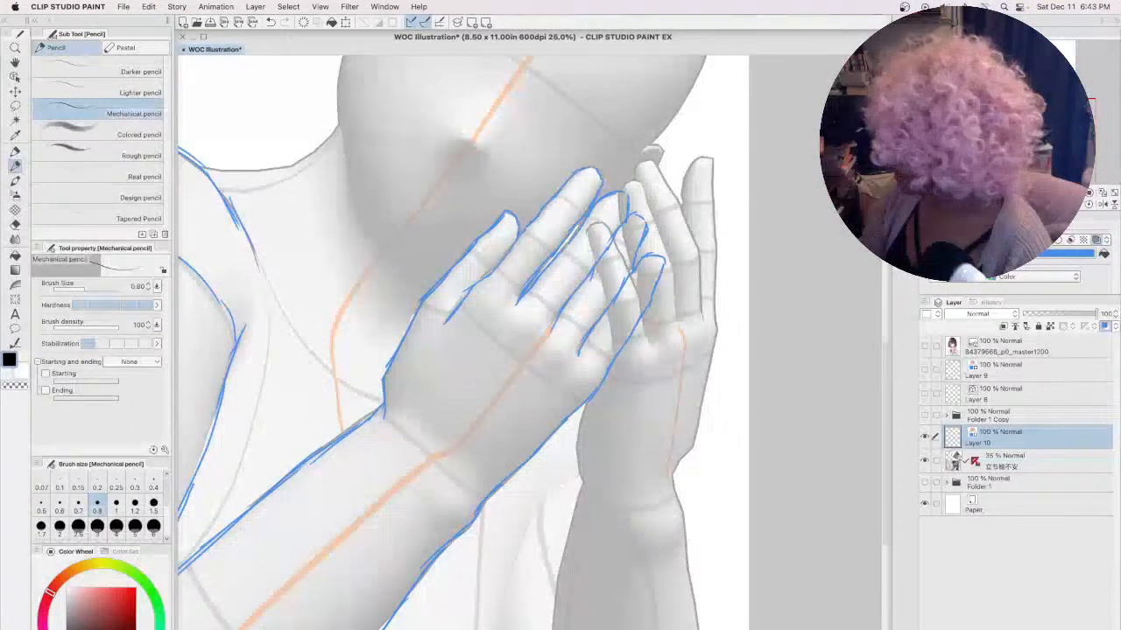
{"action": "left_click", "coordinate": [925, 416]}
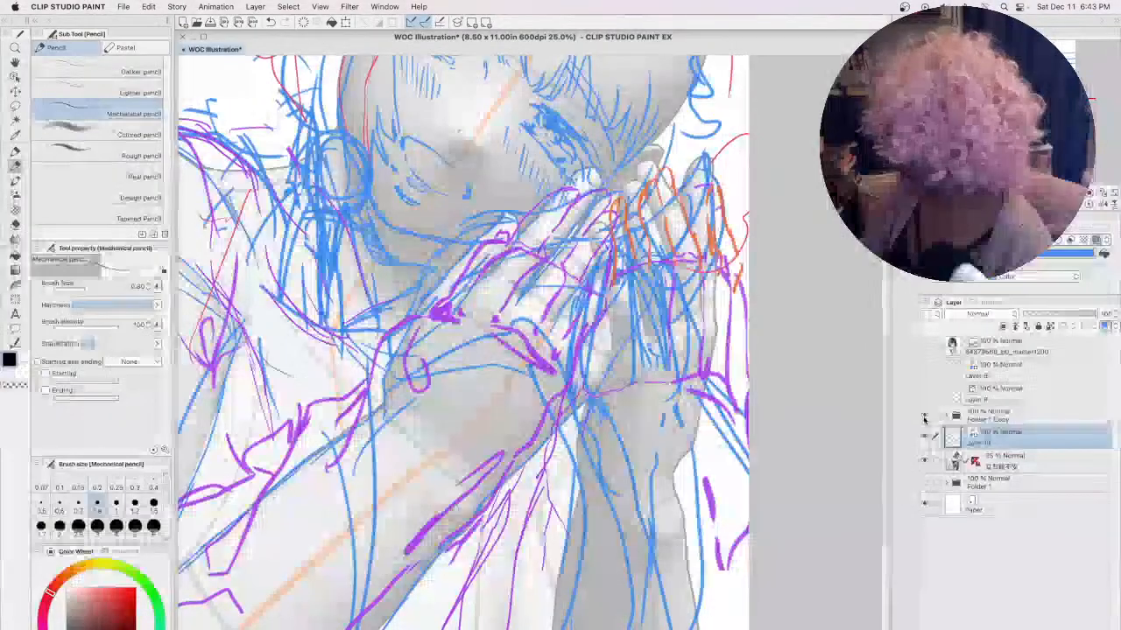
- Hide the Folder 1 Copy sketch and add a raster layer above Layer 10 with the blue layer color effect enabled
{"action": "left_click", "coordinate": [925, 417]}
{"action": "key", "text": "super+shift+n"}
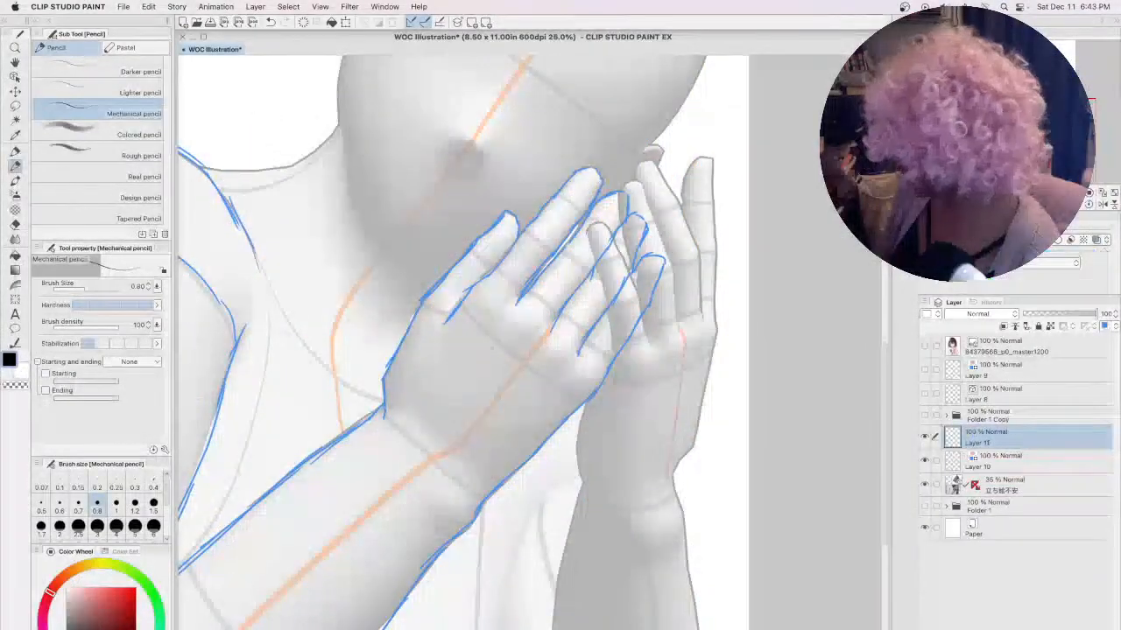
{"action": "left_click", "coordinate": [1097, 240]}
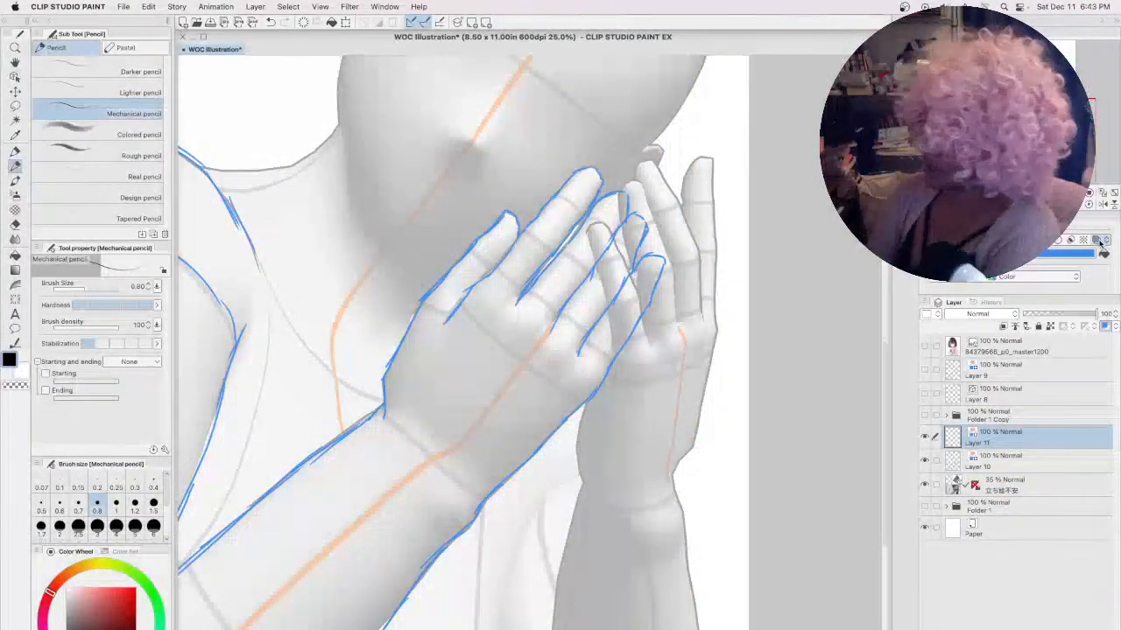
- Trace the 3D figure's far hand on the new layer, outlining the fingers and both sides of the palm down to the wrist
{"action": "mouse_move", "coordinate": [588, 235]}
{"action": "left_mouse_down"}
{"action": "mouse_move", "coordinate": [607, 303]}
{"action": "mouse_move", "coordinate": [606, 359]}
{"action": "left_mouse_up"}
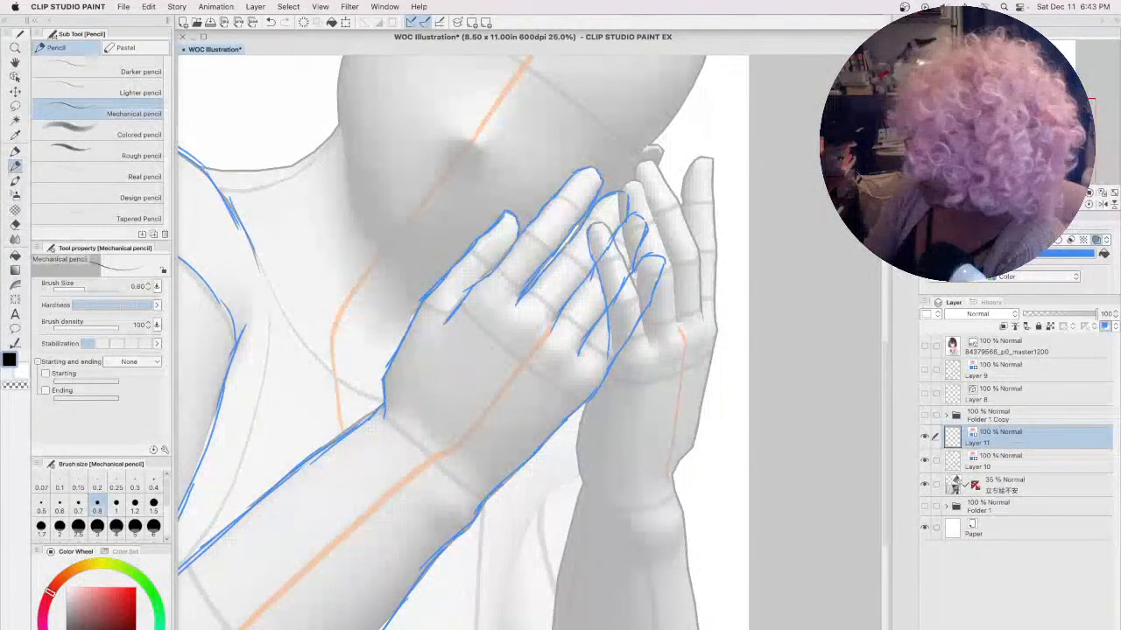
{"action": "mouse_move", "coordinate": [611, 333]}
{"action": "left_mouse_down"}
{"action": "mouse_move", "coordinate": [583, 402]}
{"action": "mouse_move", "coordinate": [576, 477]}
{"action": "left_mouse_up"}
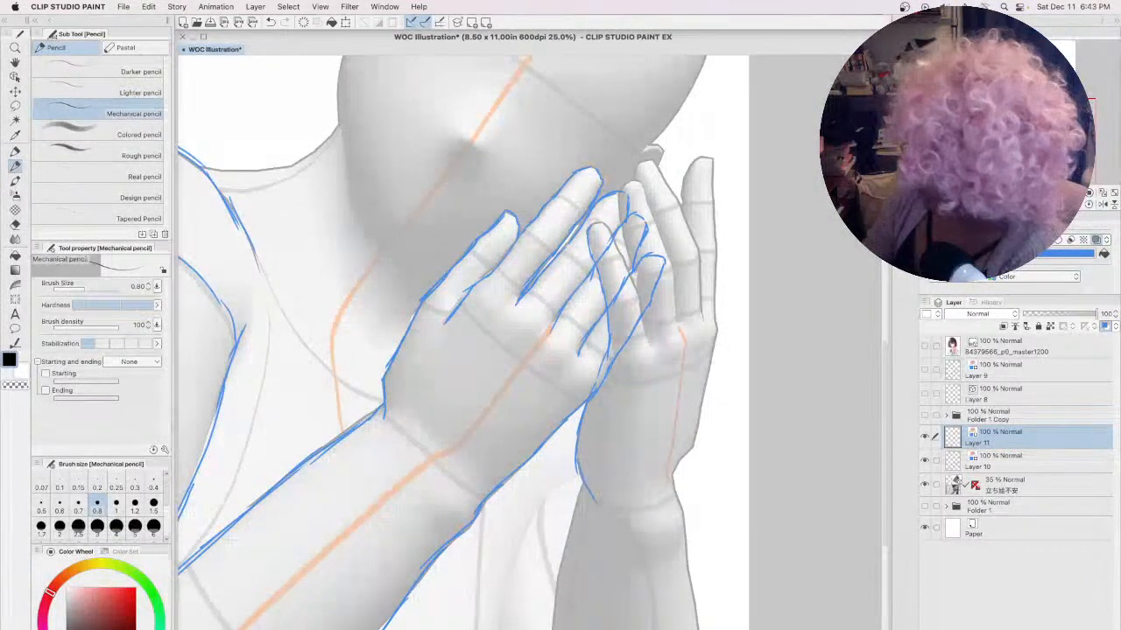
{"action": "left_click_drag", "start_coordinate": [716, 326], "coordinate": [692, 443]}
{"action": "mouse_move", "coordinate": [595, 230]}
{"action": "left_mouse_down"}
{"action": "mouse_move", "coordinate": [599, 219]}
{"action": "mouse_move", "coordinate": [625, 258]}
{"action": "mouse_move", "coordinate": [643, 329]}
{"action": "left_mouse_up"}
{"action": "left_click_drag", "start_coordinate": [622, 195], "coordinate": [617, 231]}
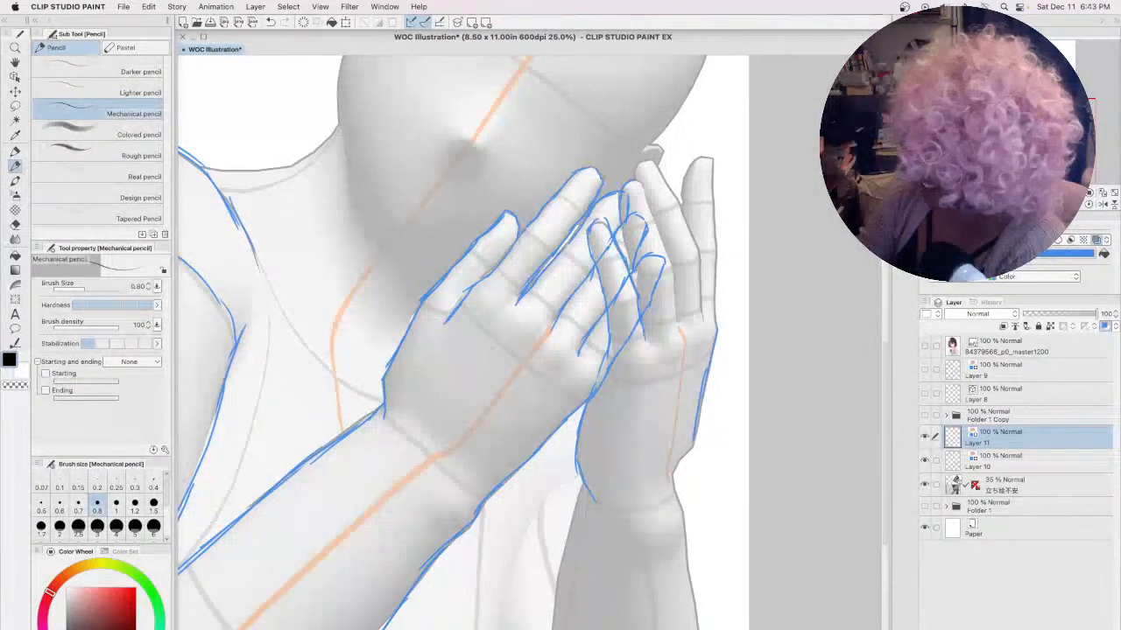
{"action": "mouse_move", "coordinate": [625, 176]}
{"action": "left_mouse_down"}
{"action": "mouse_move", "coordinate": [670, 264]}
{"action": "mouse_move", "coordinate": [681, 338]}
{"action": "left_mouse_up"}
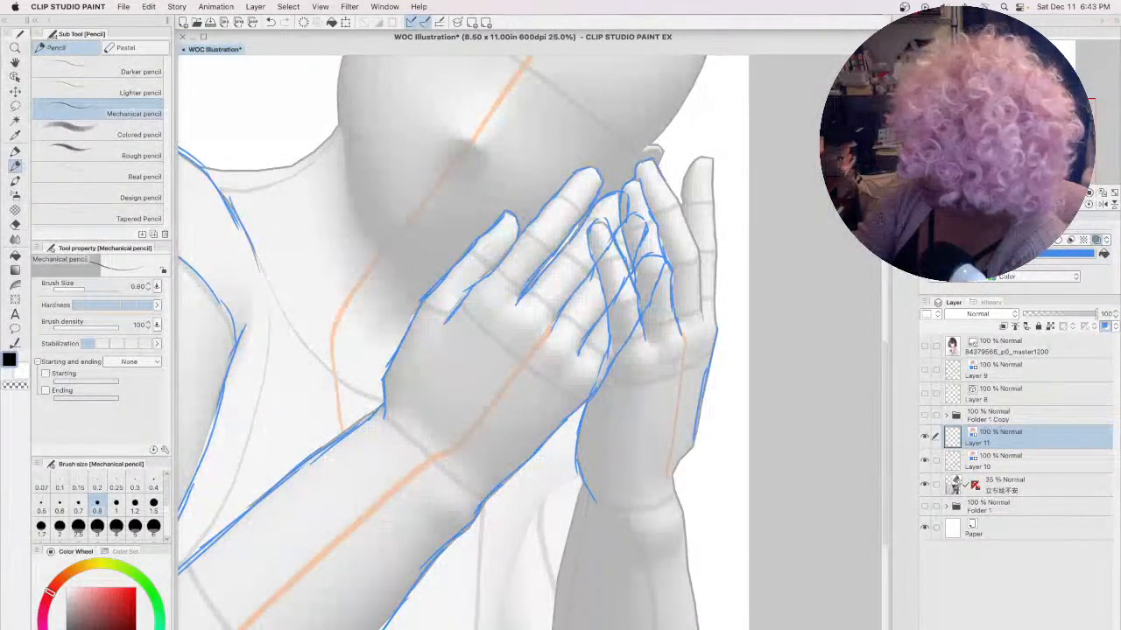
{"action": "left_click_drag", "start_coordinate": [685, 216], "coordinate": [703, 315]}
{"action": "mouse_move", "coordinate": [688, 168]}
{"action": "left_mouse_down"}
{"action": "mouse_move", "coordinate": [681, 205]}
{"action": "mouse_move", "coordinate": [715, 207]}
{"action": "mouse_move", "coordinate": [715, 336]}
{"action": "left_mouse_up"}
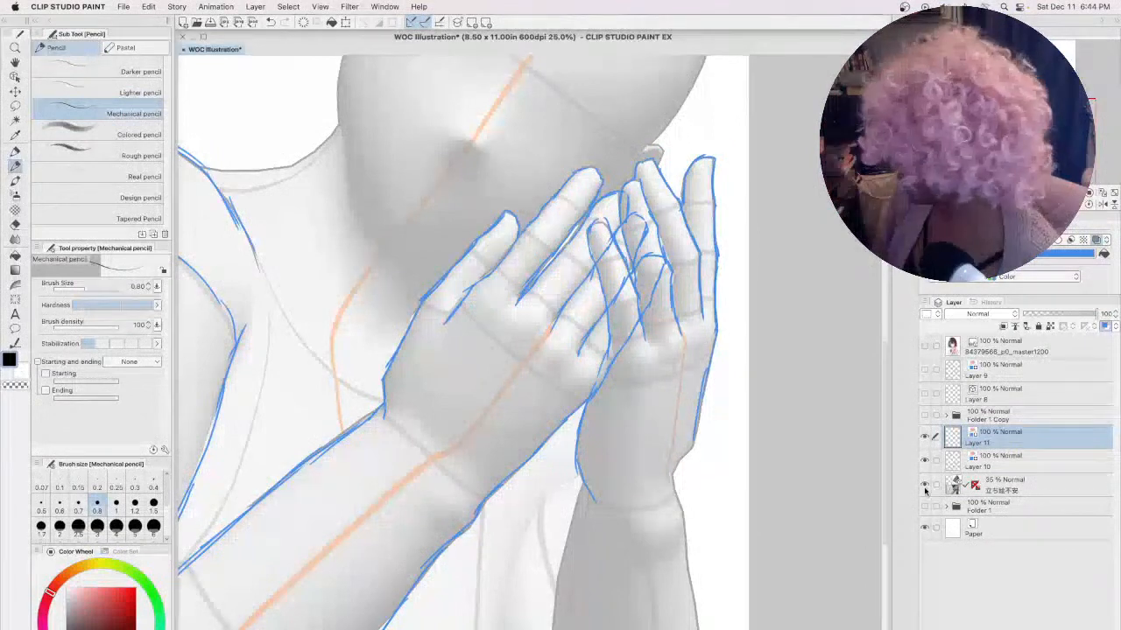
- Hide the 3D figure layer and show Folder 1 Copy to compare the hand tracings with the rough sketch
{"action": "left_click", "coordinate": [925, 485]}
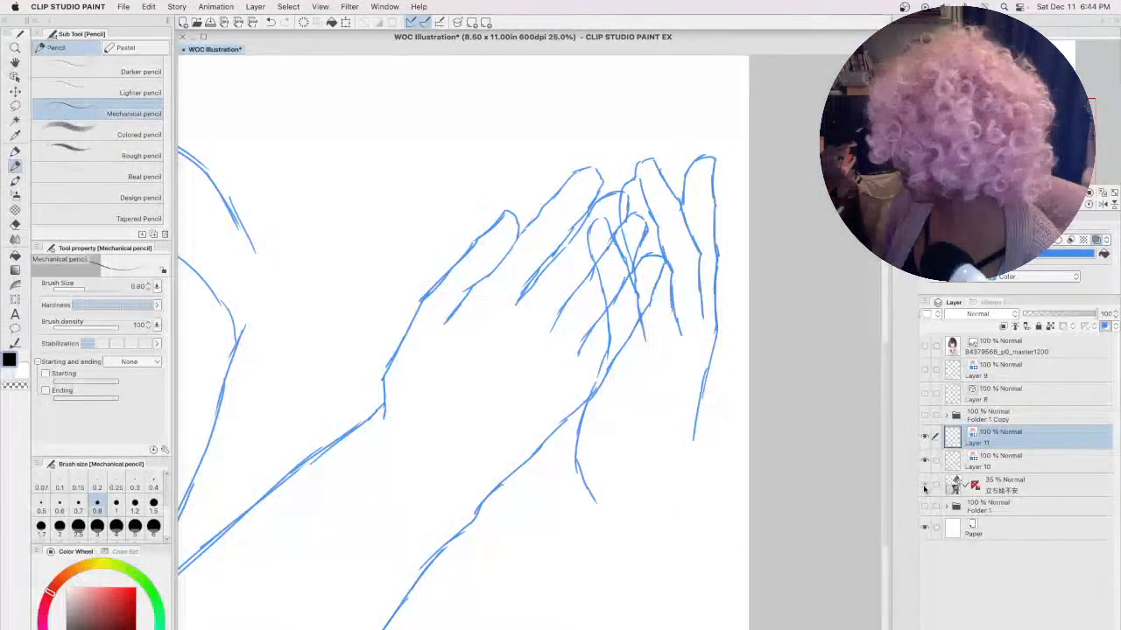
{"action": "left_click", "coordinate": [926, 485]}
{"action": "left_click", "coordinate": [925, 484]}
{"action": "left_click", "coordinate": [925, 415]}
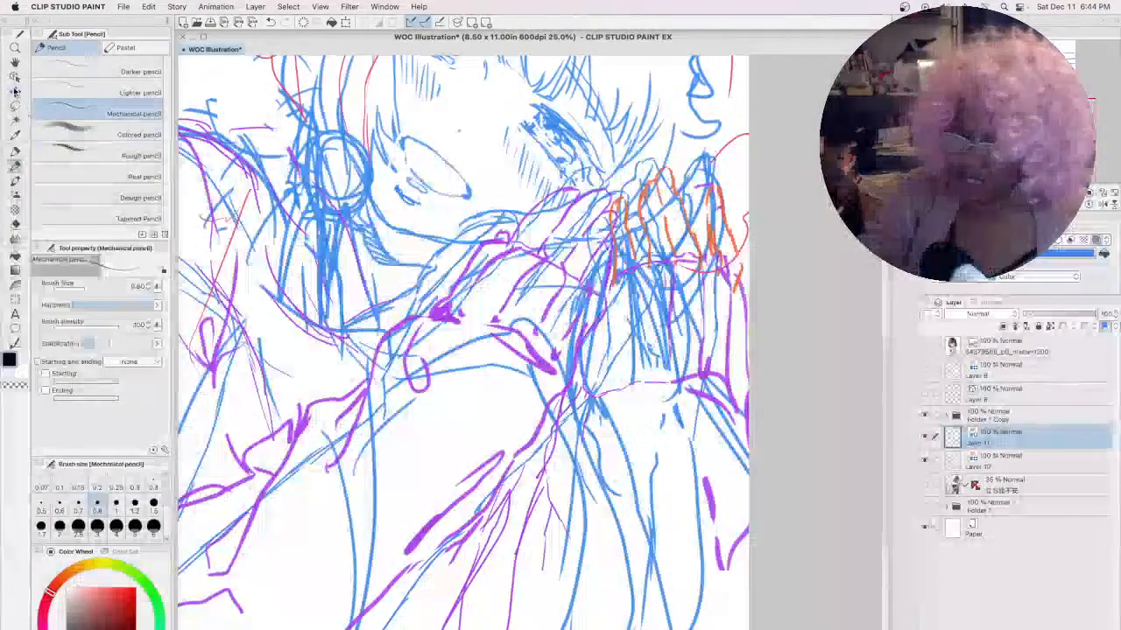
{"action": "key", "text": "super+t"}
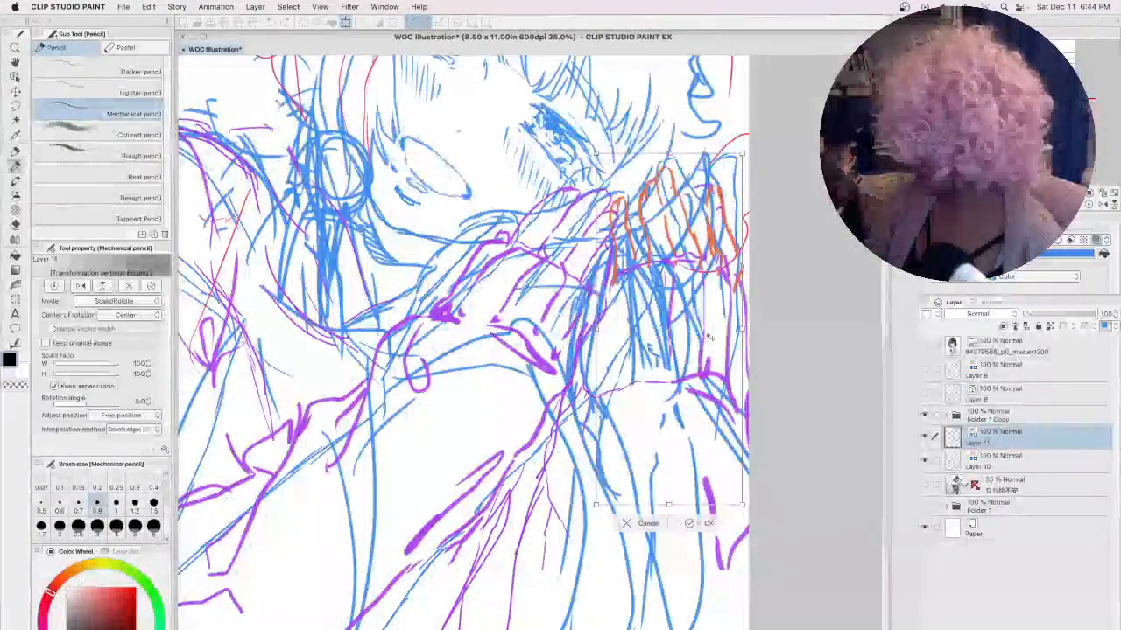
{"action": "left_click_drag", "start_coordinate": [709, 335], "coordinate": [709, 332]}
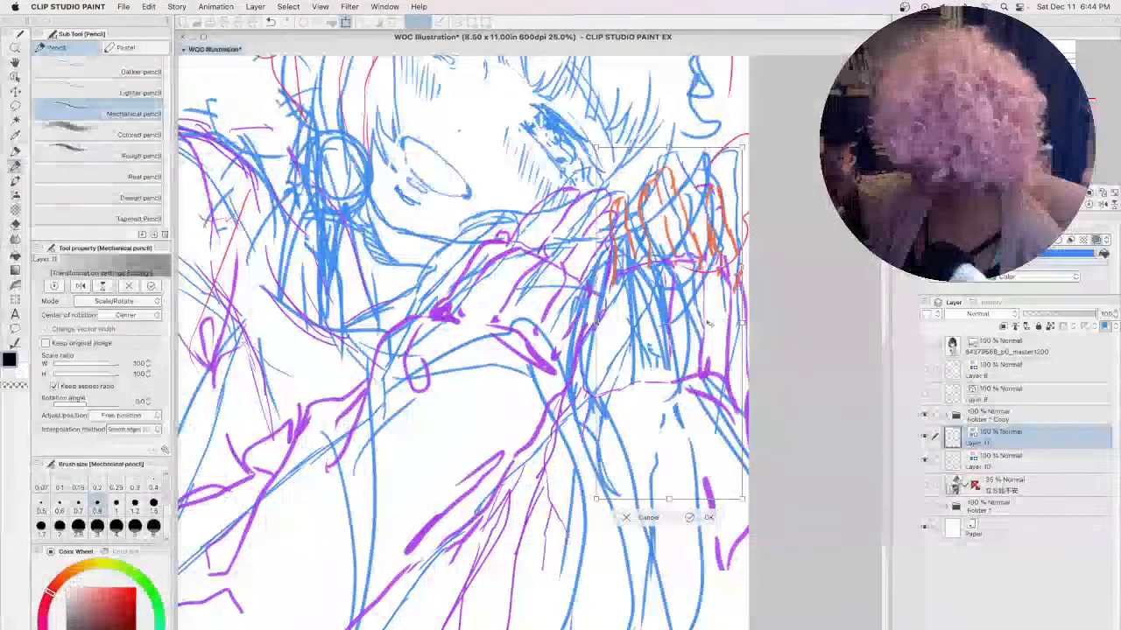
{"action": "left_click", "coordinate": [635, 517]}
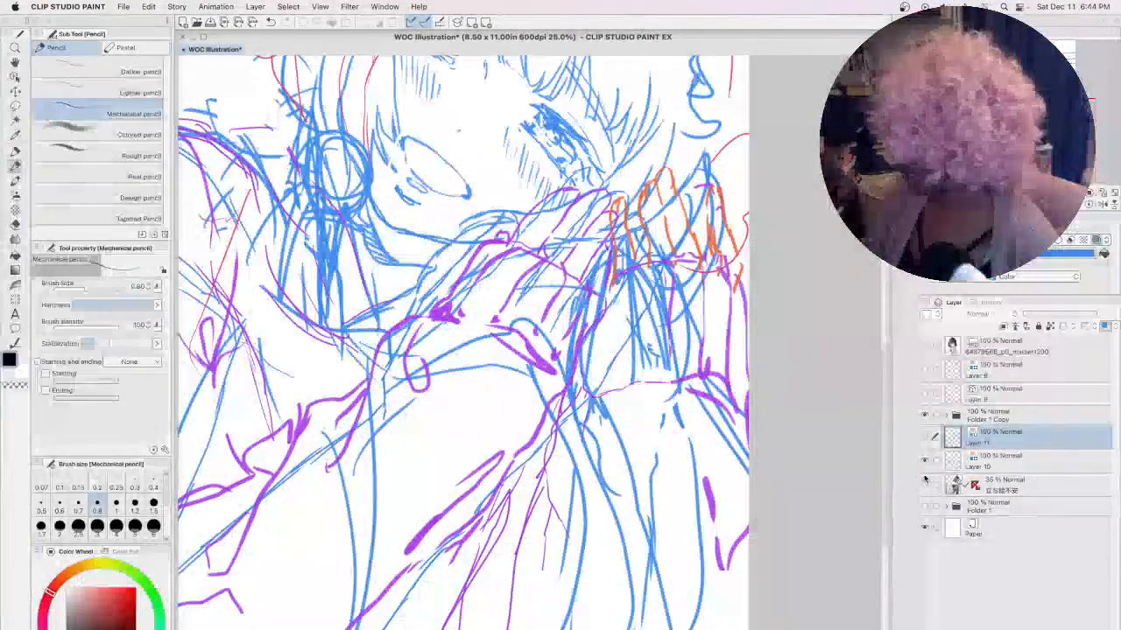
- Toggle the visibility of Folder 1 Copy to check the arm and hand tracing on Layer 10 against the rough sketch
{"action": "left_click", "coordinate": [925, 415]}
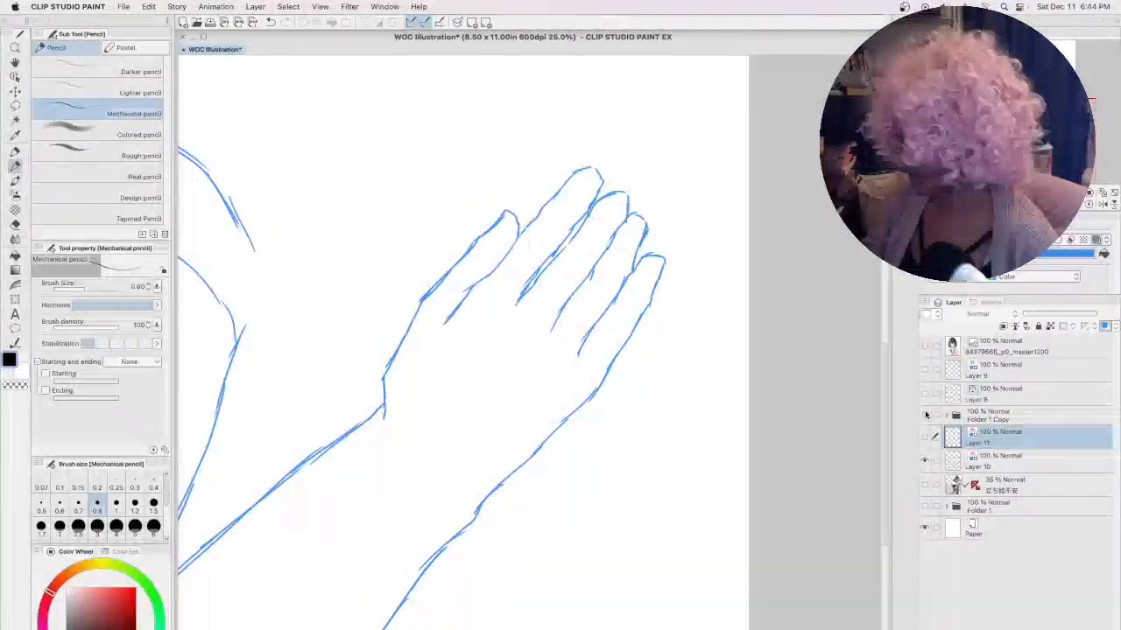
{"action": "left_click", "coordinate": [925, 415]}
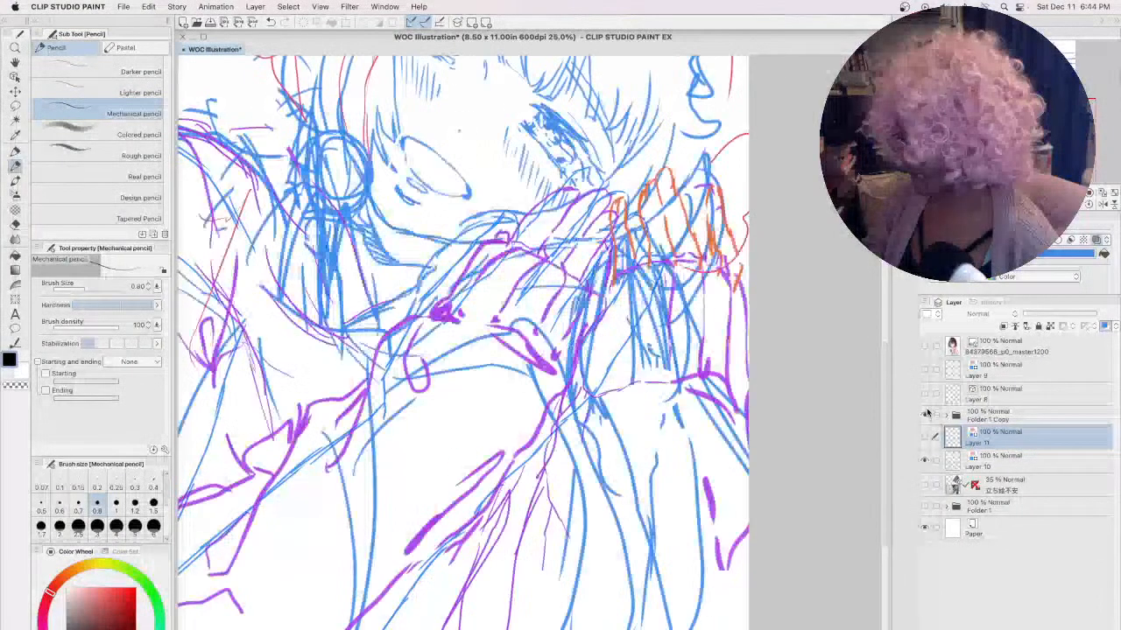
{"action": "left_click", "coordinate": [925, 415]}
{"action": "left_click", "coordinate": [926, 415]}
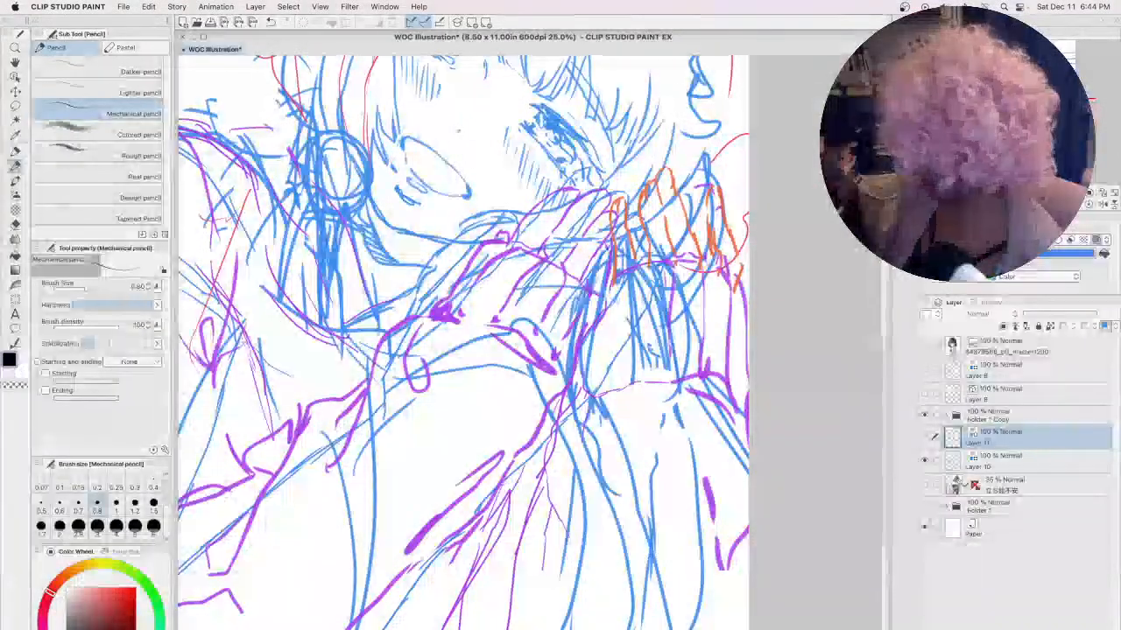
{"action": "scroll", "coordinate": [530, 342], "scroll_direction": "left", "scroll_amount": 5}
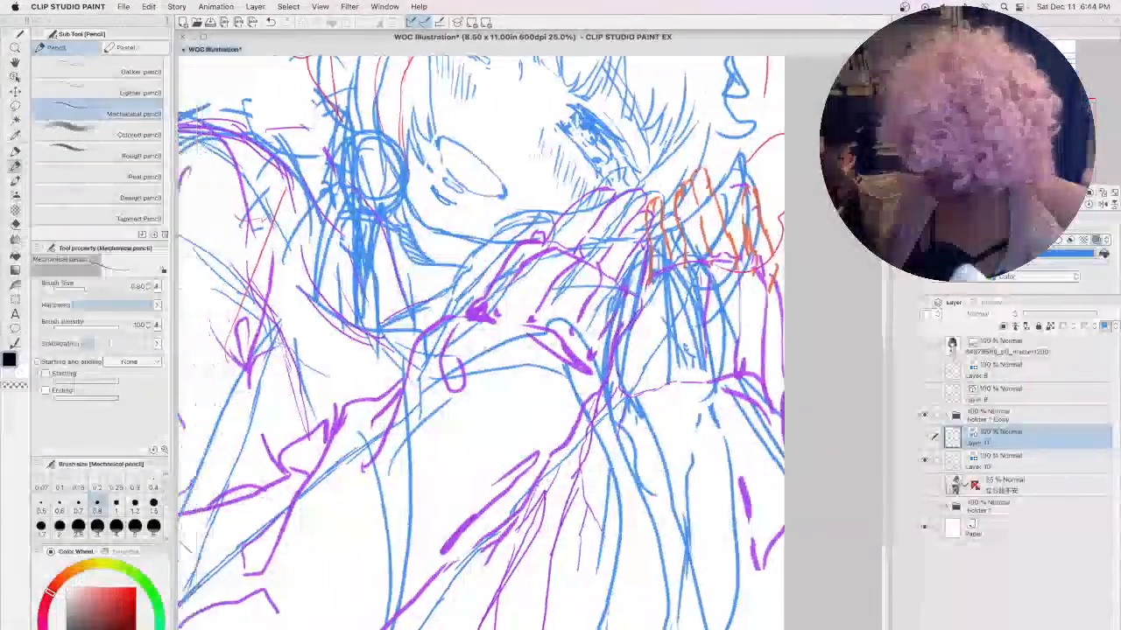
{"action": "left_click", "coordinate": [926, 416]}
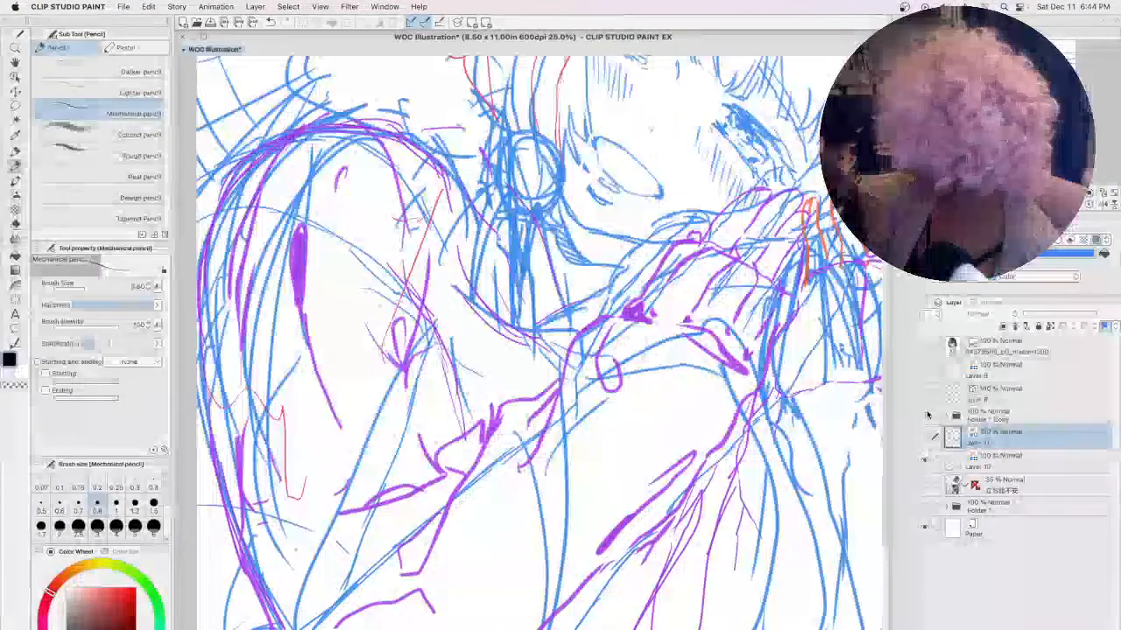
{"action": "left_click", "coordinate": [925, 415]}
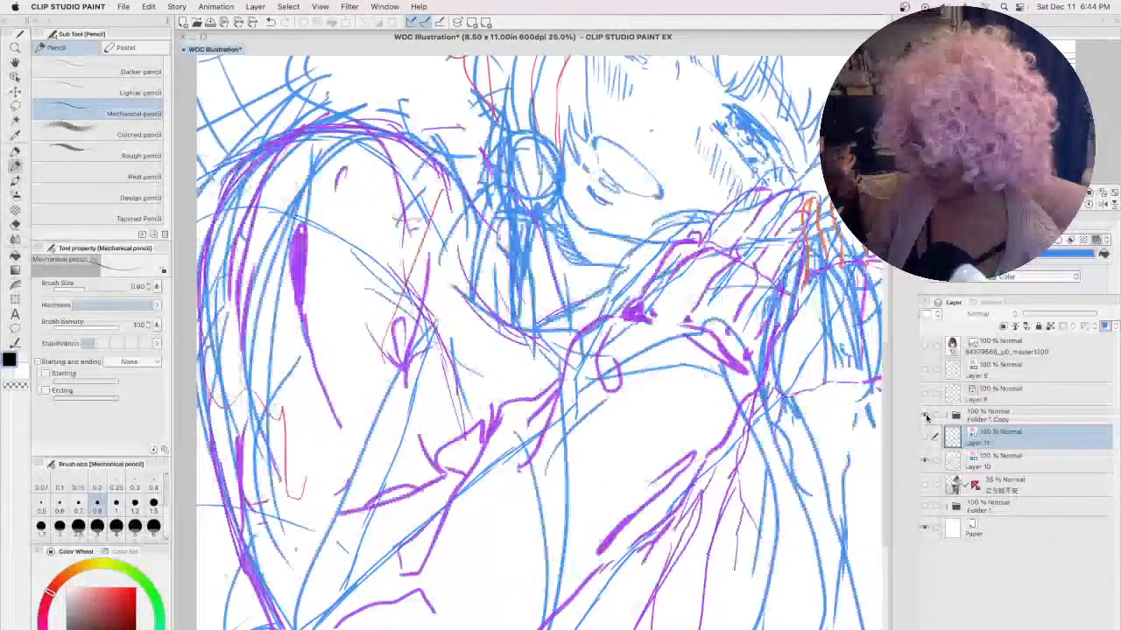
- Clear the tracing on Layer 10 and rotate the redisplayed 3D figure's near upper arm so the forearm rises steeply toward the chin
{"action": "left_click", "coordinate": [986, 461]}
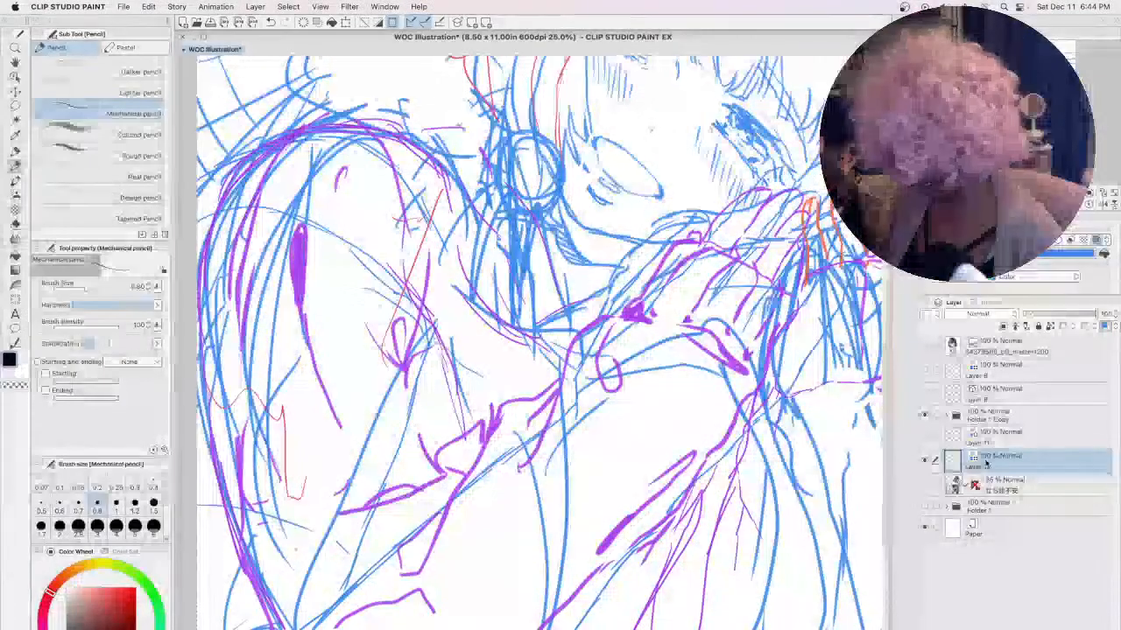
{"action": "left_click", "coordinate": [1001, 486]}
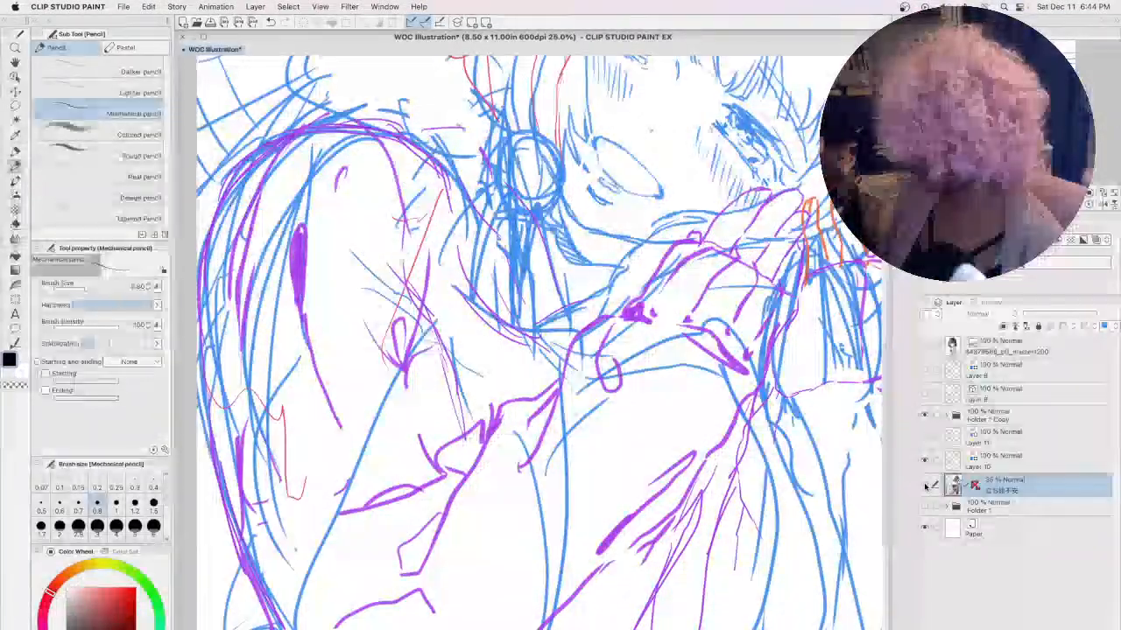
{"action": "left_click", "coordinate": [15, 77]}
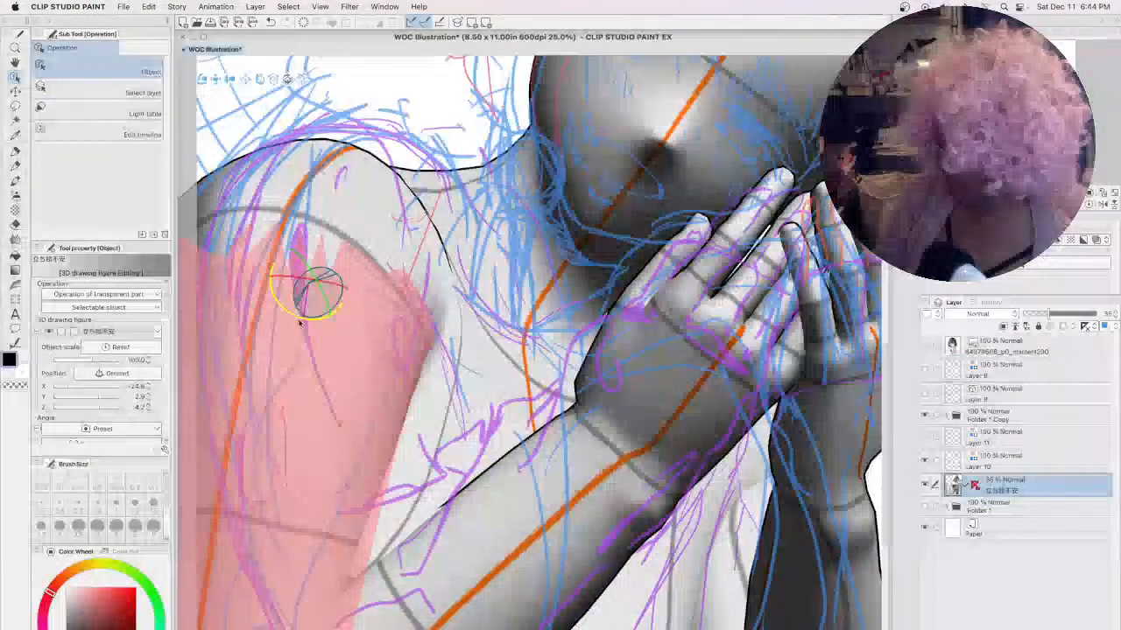
{"action": "left_click_drag", "start_coordinate": [297, 308], "coordinate": [312, 314]}
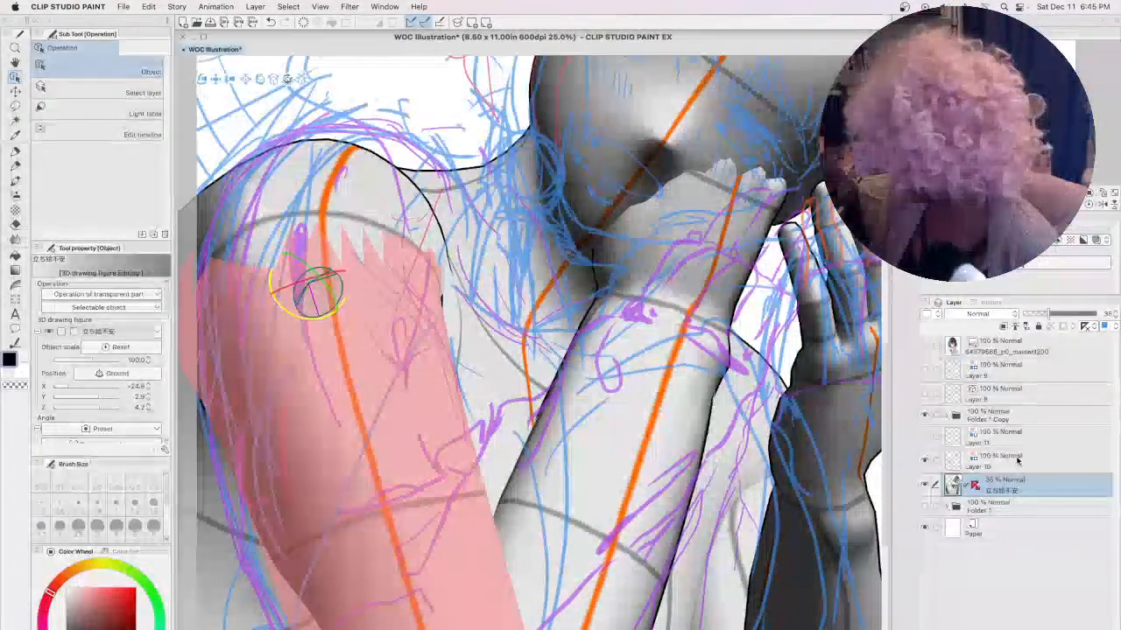
- With Folder 1 Copy hidden, trace the figure's near shoulder, neck slope and chest lines on Layer 10 using the Mechanical pencil
{"action": "left_click", "coordinate": [998, 461]}
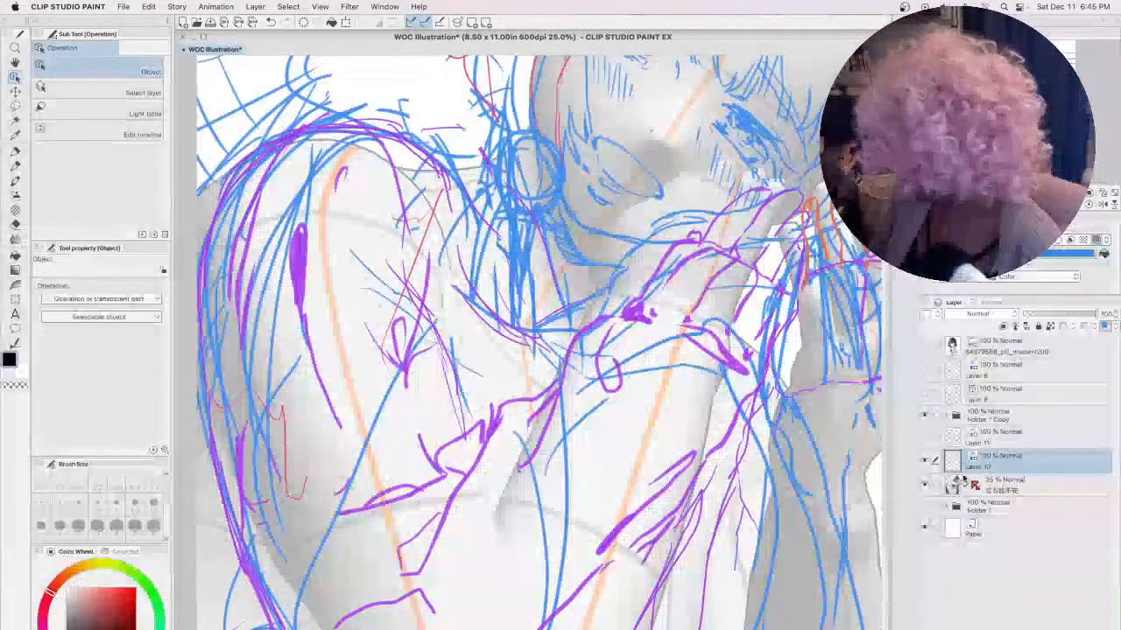
{"action": "left_click", "coordinate": [15, 165]}
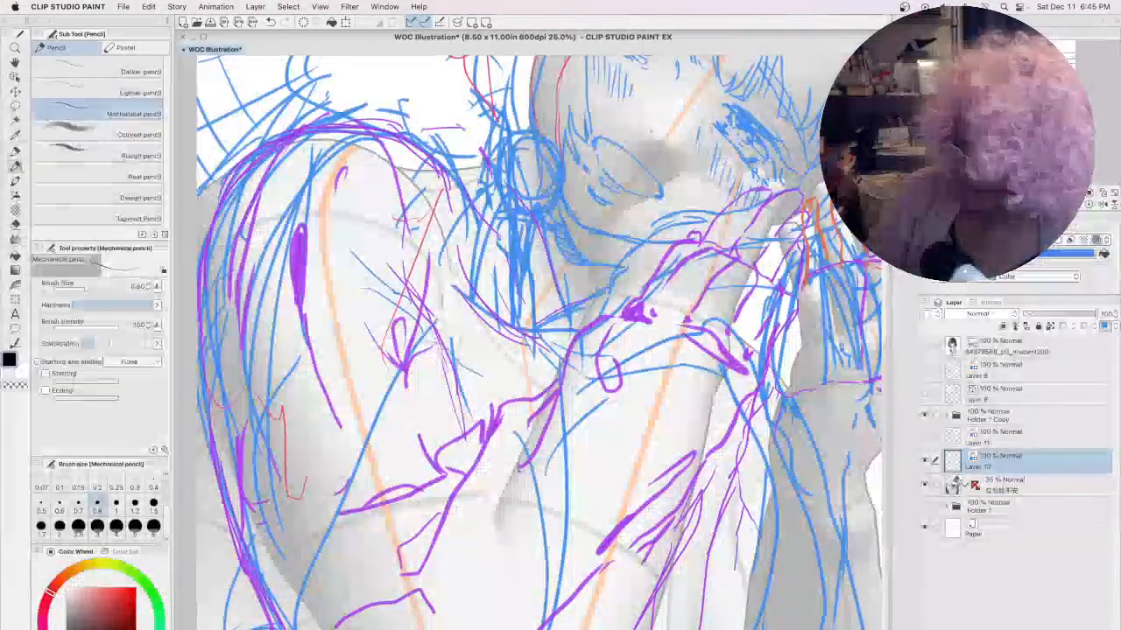
{"action": "left_click", "coordinate": [925, 414]}
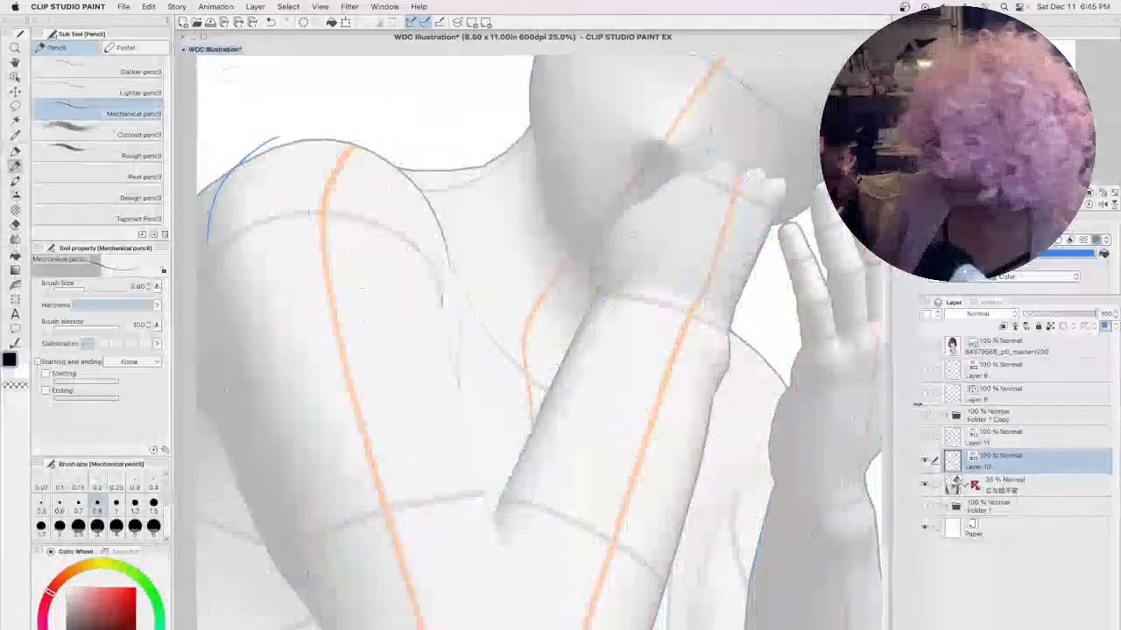
{"action": "mouse_move", "coordinate": [263, 150]}
{"action": "left_mouse_down"}
{"action": "mouse_move", "coordinate": [334, 152]}
{"action": "mouse_move", "coordinate": [332, 132]}
{"action": "mouse_move", "coordinate": [363, 140]}
{"action": "left_mouse_up"}
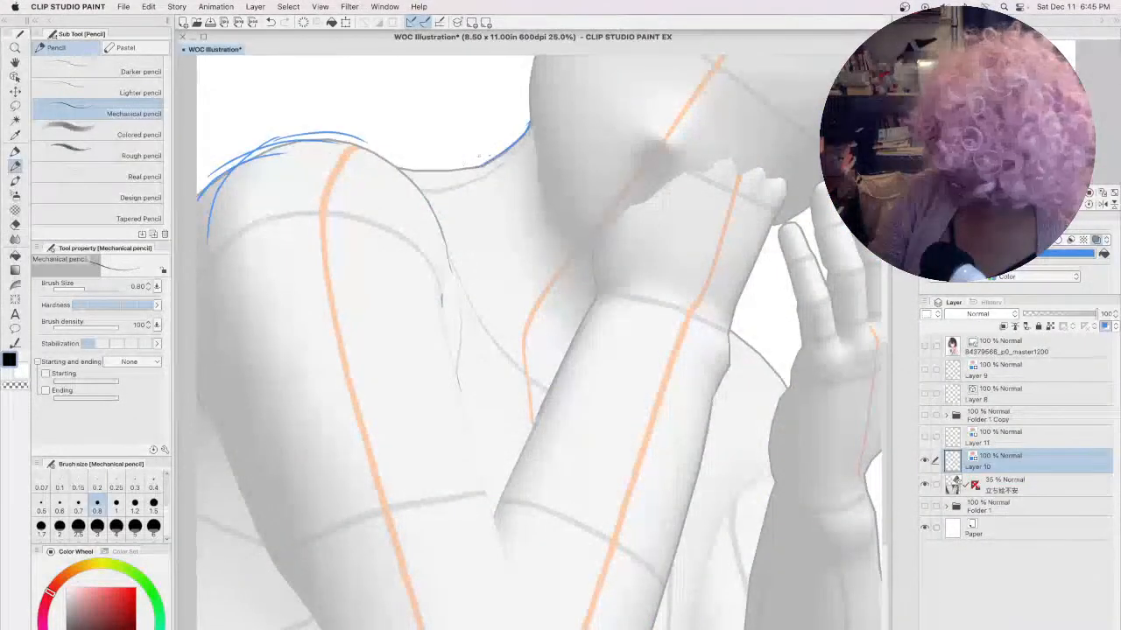
{"action": "mouse_move", "coordinate": [354, 140]}
{"action": "left_mouse_down"}
{"action": "mouse_move", "coordinate": [431, 208]}
{"action": "mouse_move", "coordinate": [451, 279]}
{"action": "left_mouse_up"}
{"action": "left_click_drag", "start_coordinate": [527, 136], "coordinate": [470, 175]}
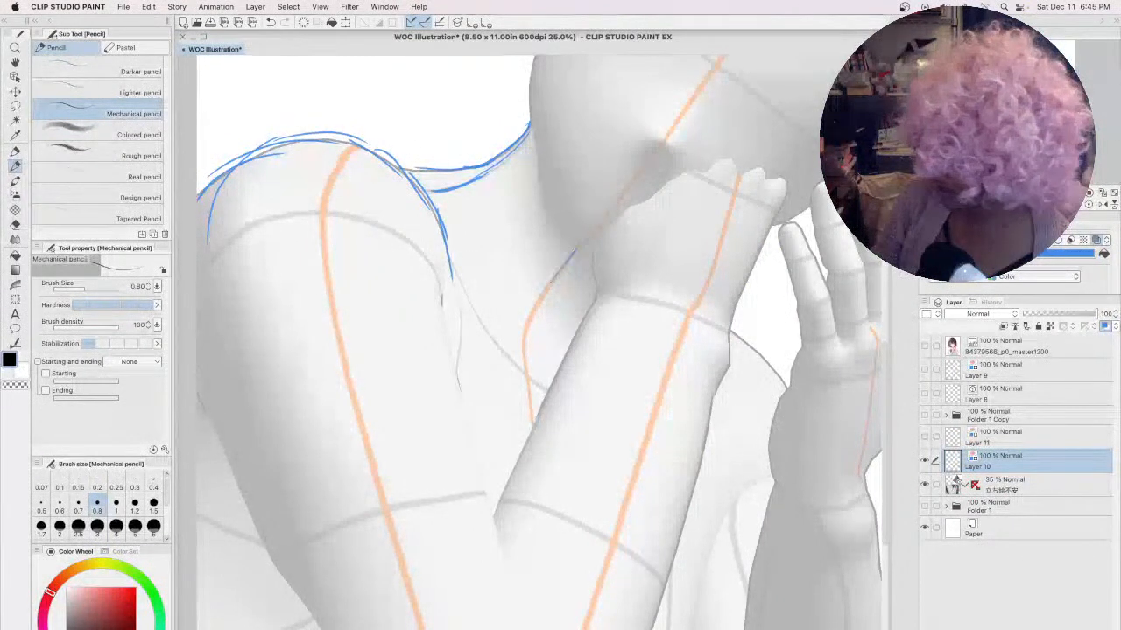
{"action": "mouse_move", "coordinate": [455, 263]}
{"action": "left_mouse_down"}
{"action": "mouse_move", "coordinate": [481, 320]}
{"action": "mouse_move", "coordinate": [506, 358]}
{"action": "left_mouse_up"}
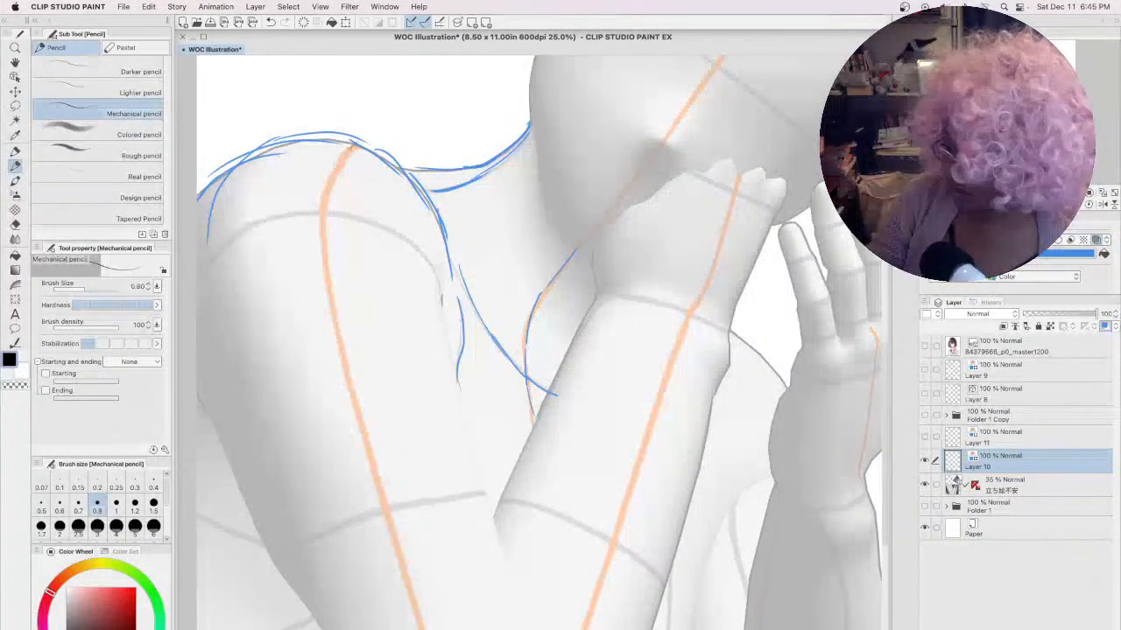
- Trace the near upper arm's center line, both outer edges and the contour lines across the shoulder and above the elbow
{"action": "mouse_move", "coordinate": [351, 147]}
{"action": "left_mouse_down"}
{"action": "mouse_move", "coordinate": [323, 248]}
{"action": "mouse_move", "coordinate": [338, 354]}
{"action": "mouse_move", "coordinate": [427, 623]}
{"action": "left_mouse_up"}
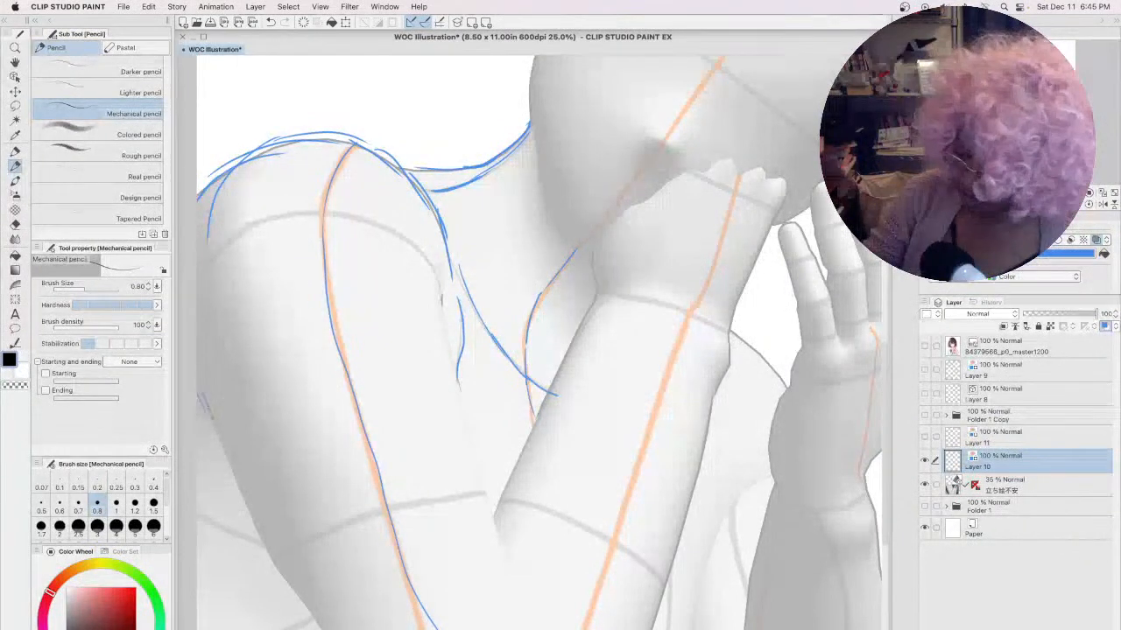
{"action": "left_click_drag", "start_coordinate": [203, 396], "coordinate": [252, 509]}
{"action": "left_click_drag", "start_coordinate": [220, 448], "coordinate": [285, 581]}
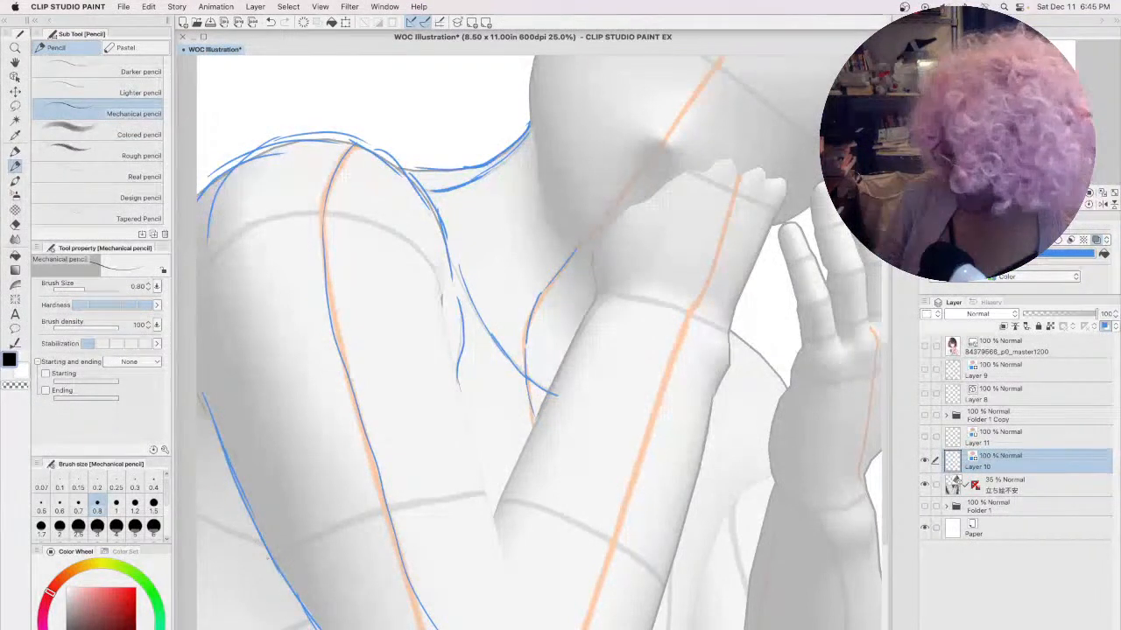
{"action": "left_click_drag", "start_coordinate": [355, 517], "coordinate": [453, 496]}
{"action": "left_click_drag", "start_coordinate": [442, 291], "coordinate": [517, 604]}
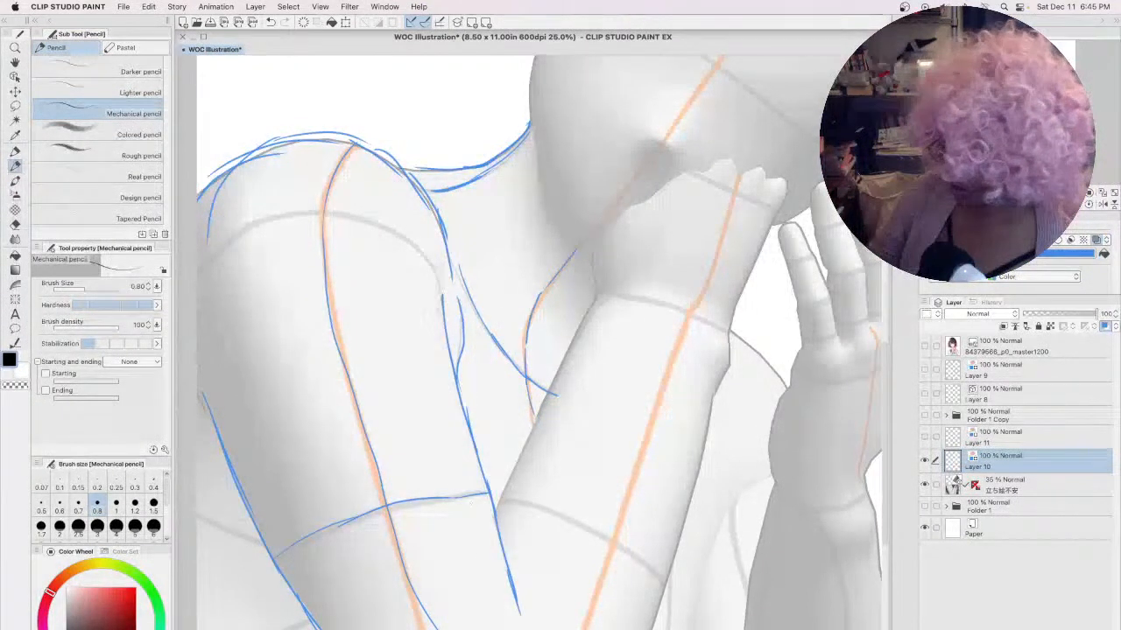
{"action": "mouse_move", "coordinate": [442, 295]}
{"action": "left_mouse_down"}
{"action": "mouse_move", "coordinate": [415, 247]}
{"action": "mouse_move", "coordinate": [387, 229]}
{"action": "left_mouse_up"}
{"action": "mouse_move", "coordinate": [198, 273]}
{"action": "left_mouse_down"}
{"action": "mouse_move", "coordinate": [259, 224]}
{"action": "mouse_move", "coordinate": [331, 211]}
{"action": "mouse_move", "coordinate": [376, 223]}
{"action": "left_mouse_up"}
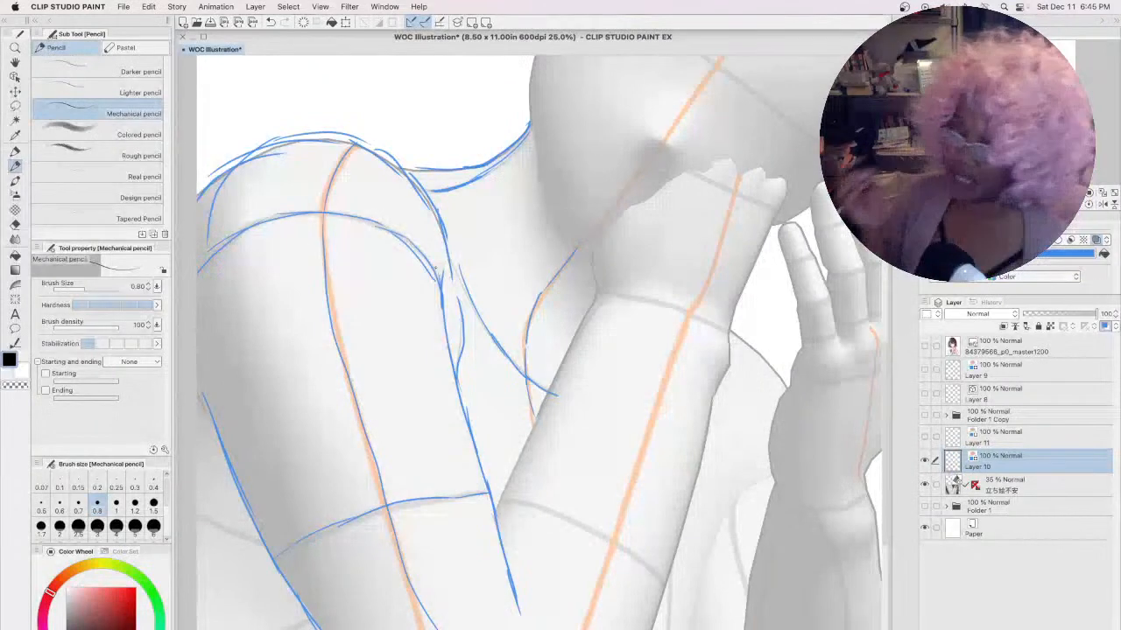
- Trace the figure's near ear, the near side of the face down to the jaw, and the skull's curve up to the crown
{"action": "scroll", "coordinate": [539, 342], "scroll_direction": "up", "scroll_amount": 3}
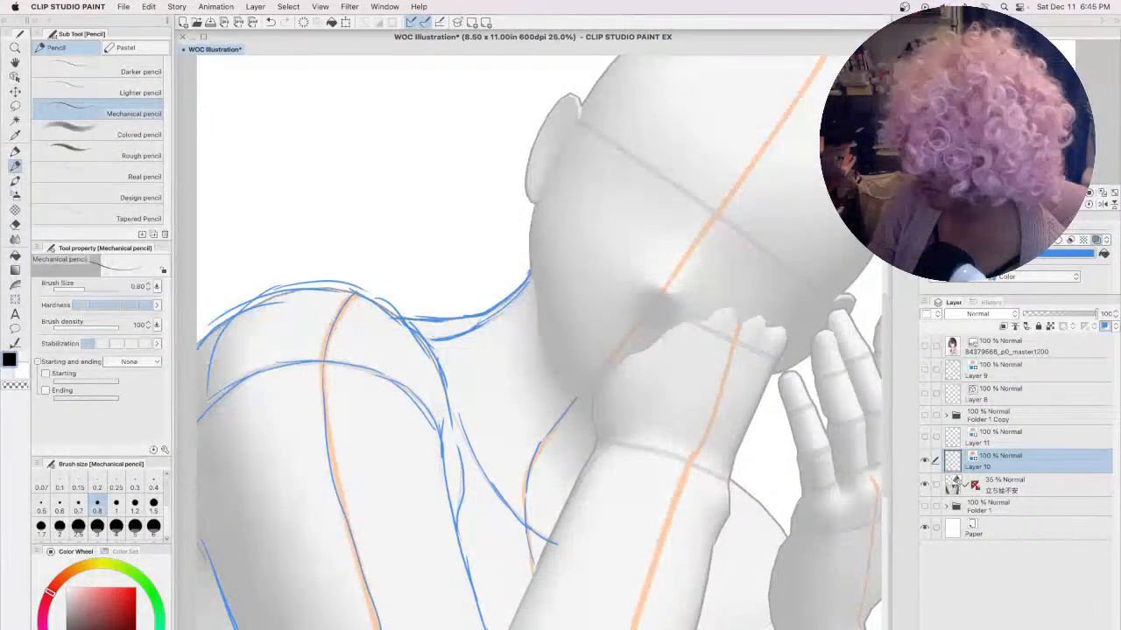
{"action": "left_click_drag", "start_coordinate": [422, 340], "coordinate": [492, 310]}
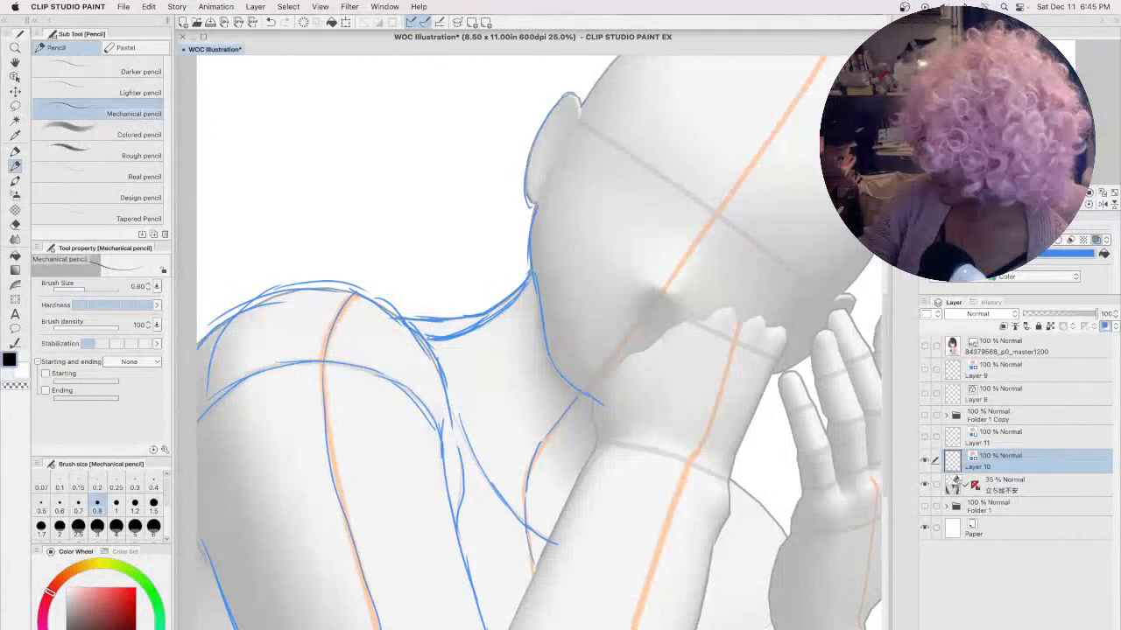
{"action": "left_click_drag", "start_coordinate": [885, 386], "coordinate": [885, 344]}
{"action": "mouse_move", "coordinate": [701, 121]}
{"action": "left_mouse_down"}
{"action": "mouse_move", "coordinate": [643, 150]}
{"action": "mouse_move", "coordinate": [584, 210]}
{"action": "left_mouse_up"}
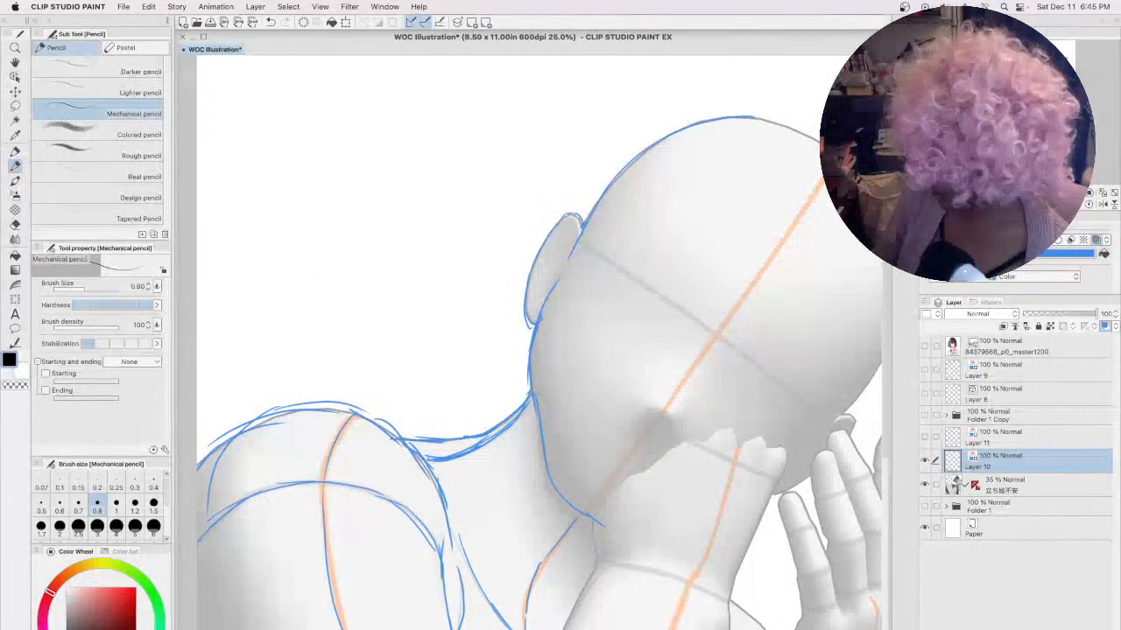
- Complete the head outline around the far side and chin, adding the far ear and the small far shoulder curve beside the wrist
{"action": "scroll", "coordinate": [525, 341], "scroll_direction": "right", "scroll_amount": 3}
{"action": "mouse_move", "coordinate": [620, 116]}
{"action": "left_mouse_down"}
{"action": "mouse_move", "coordinate": [653, 122]}
{"action": "mouse_move", "coordinate": [740, 188]}
{"action": "mouse_move", "coordinate": [766, 229]}
{"action": "mouse_move", "coordinate": [774, 302]}
{"action": "left_mouse_up"}
{"action": "left_click_drag", "start_coordinate": [755, 352], "coordinate": [714, 412]}
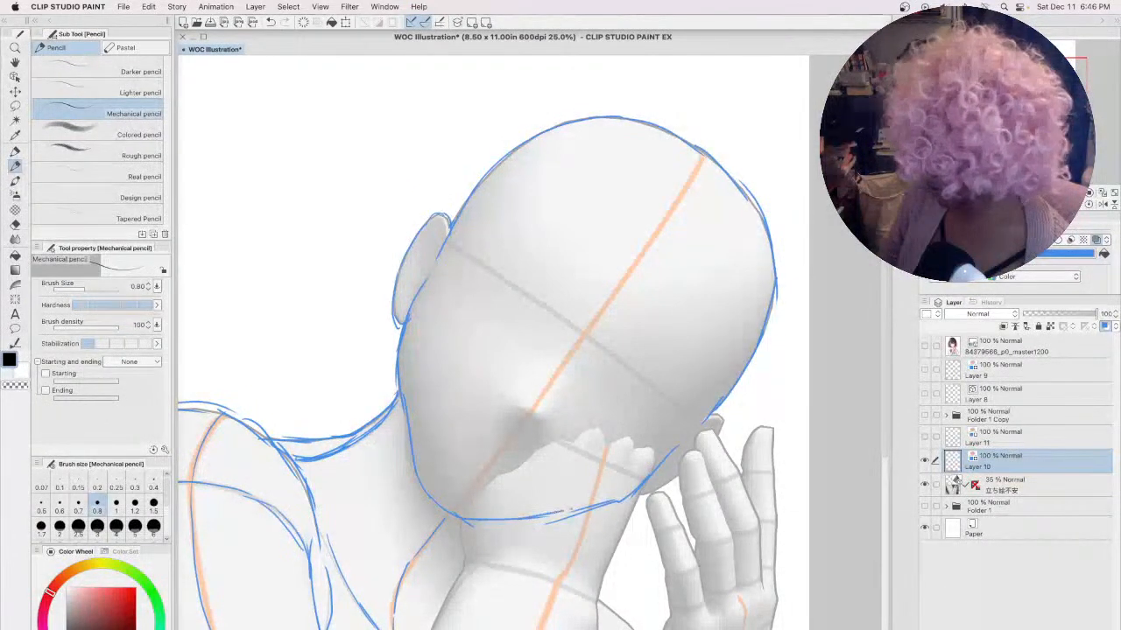
{"action": "left_click_drag", "start_coordinate": [713, 412], "coordinate": [717, 434]}
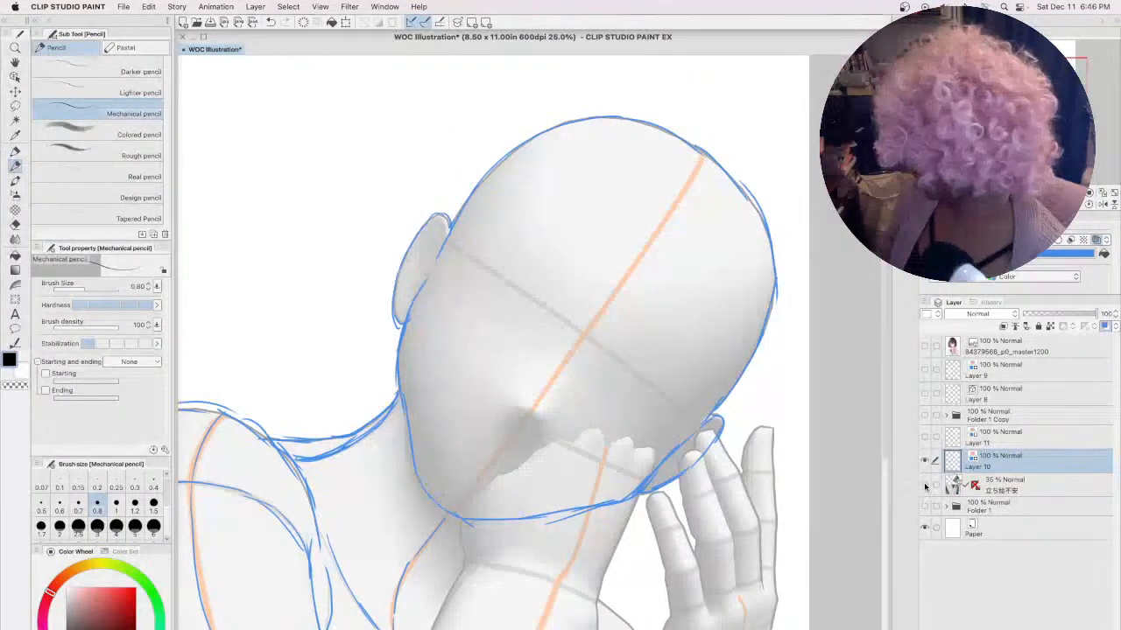
{"action": "left_click", "coordinate": [926, 485]}
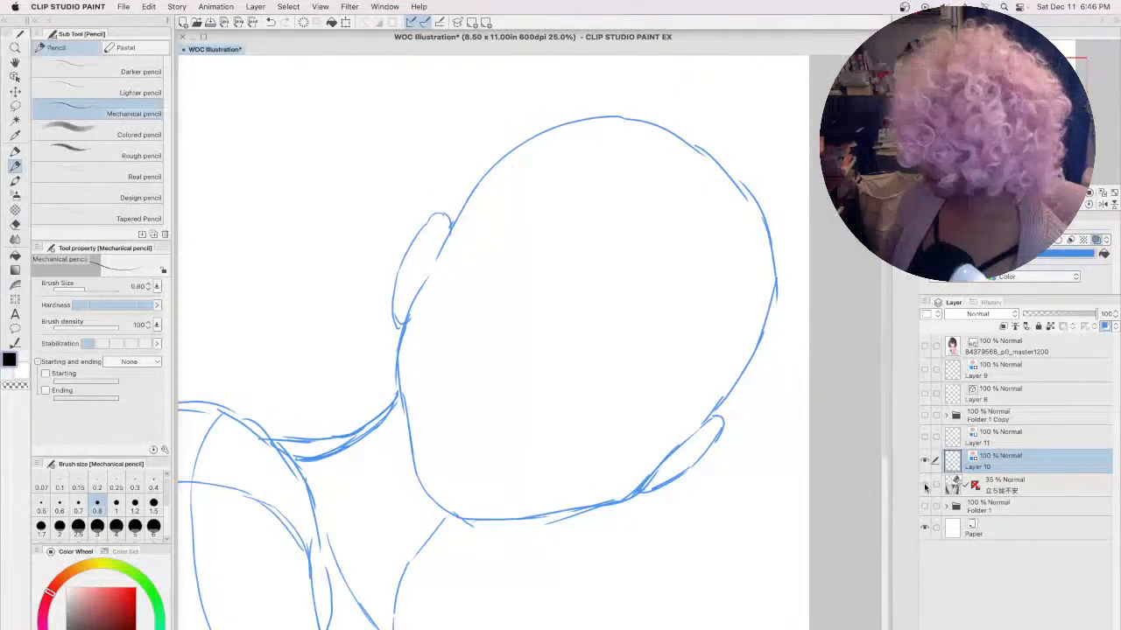
{"action": "left_click", "coordinate": [925, 486]}
{"action": "left_click_drag", "start_coordinate": [592, 599], "coordinate": [638, 626]}
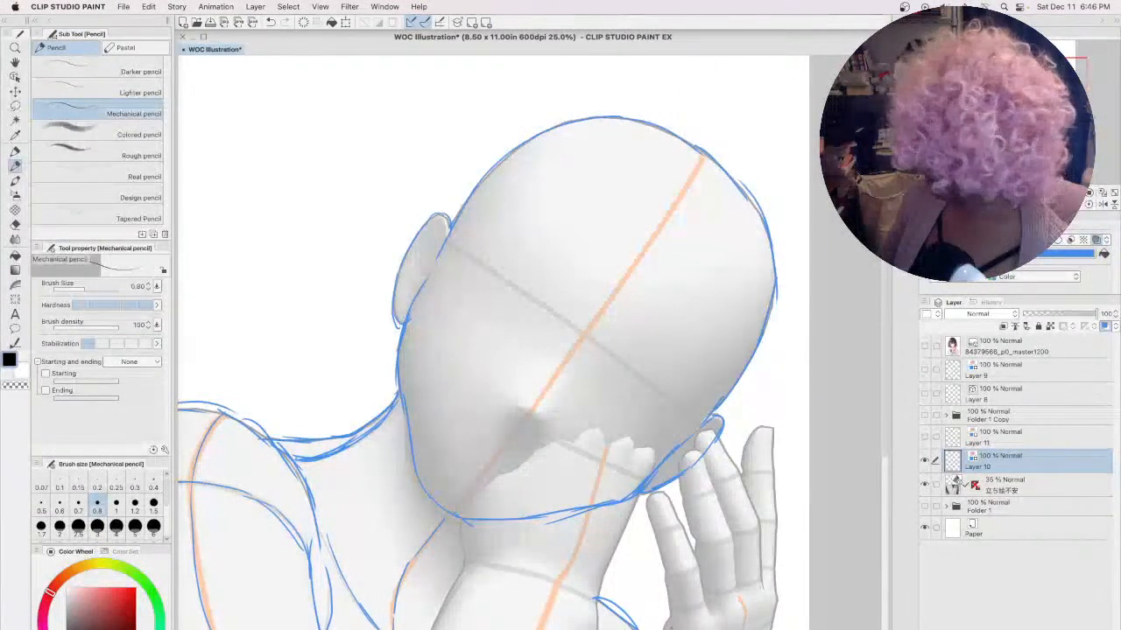
- Hide the 3D figure, show Folder 1 Copy, and set Layer 10's layer color to purple BC3EEC
{"action": "left_click", "coordinate": [925, 485]}
{"action": "left_click", "coordinate": [923, 416]}
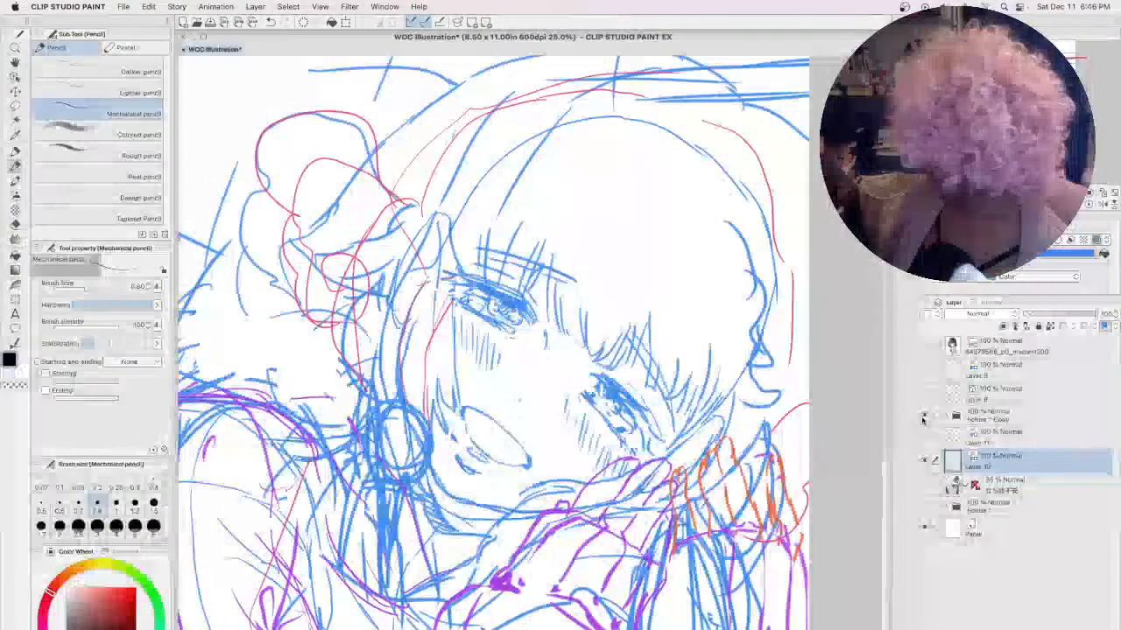
{"action": "double_click", "coordinate": [1053, 253]}
{"action": "left_click", "coordinate": [424, 438]}
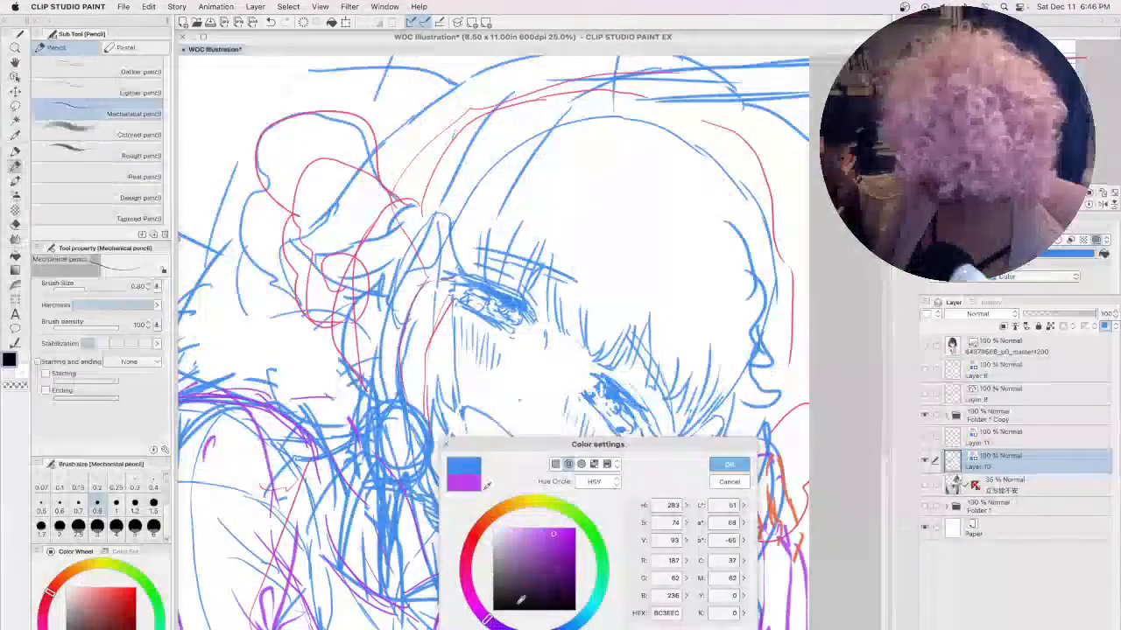
{"action": "left_click", "coordinate": [729, 464]}
- Move Layer 10 above Folder 1 Copy and change its layer color to orange EC653E
{"action": "left_click_drag", "start_coordinate": [1031, 466], "coordinate": [1040, 412]}
{"action": "key", "text": "super+minus"}
{"action": "key", "text": "super+minus"}
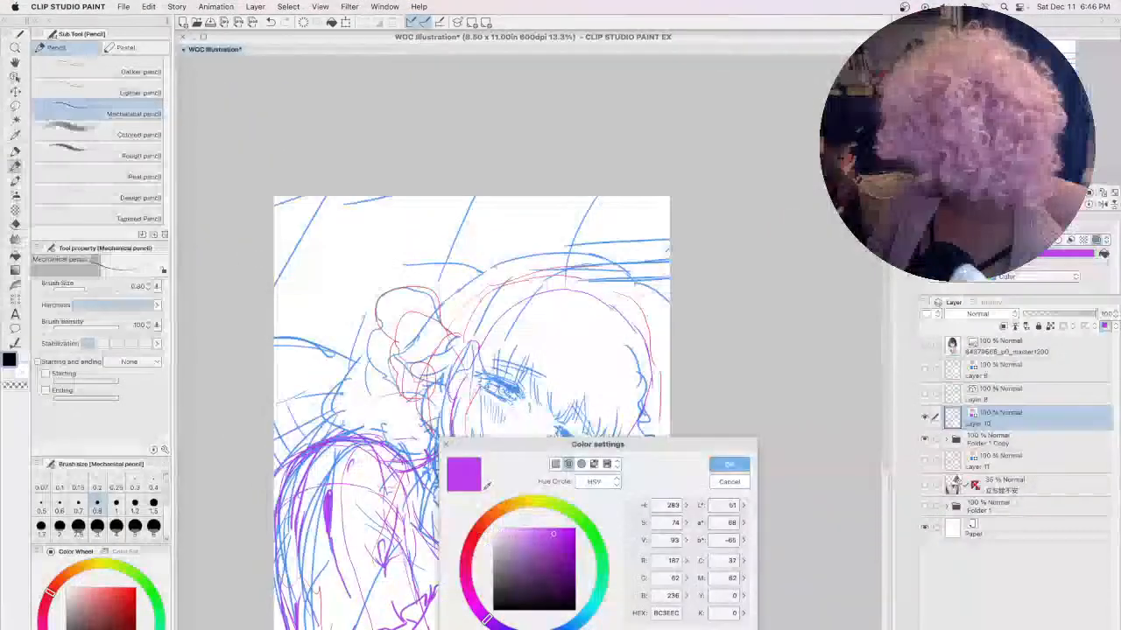
{"action": "left_click", "coordinate": [487, 523]}
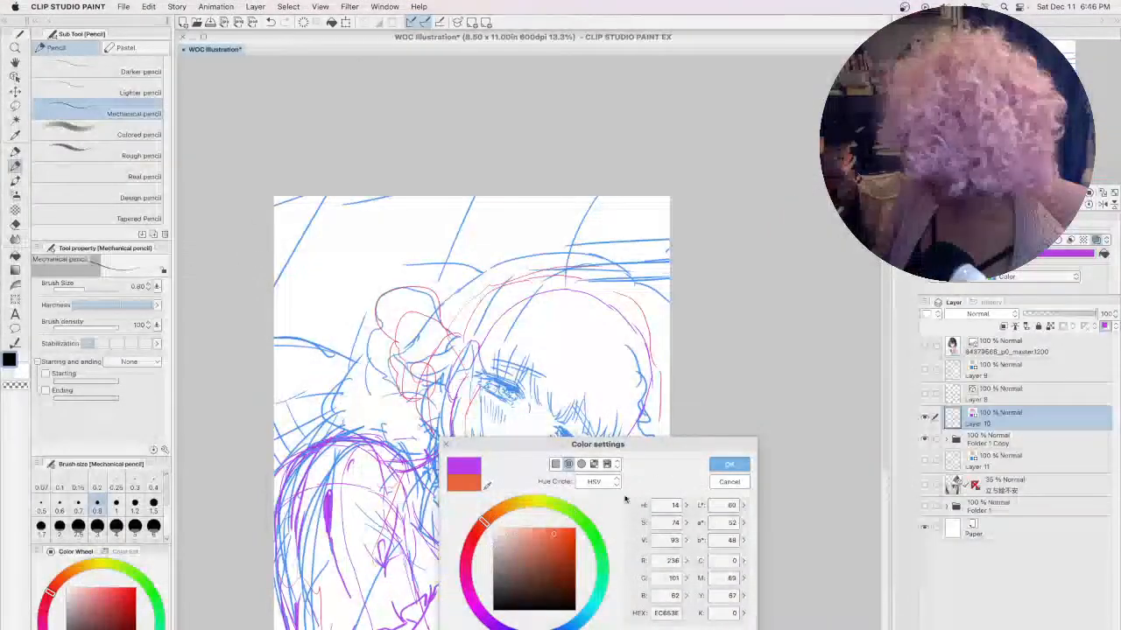
{"action": "left_click", "coordinate": [729, 464]}
- Toggle Folder 1 Copy's visibility to view the orange tracing alone and over the rough sketch
{"action": "scroll", "coordinate": [884, 387], "scroll_direction": "down", "scroll_amount": 5}
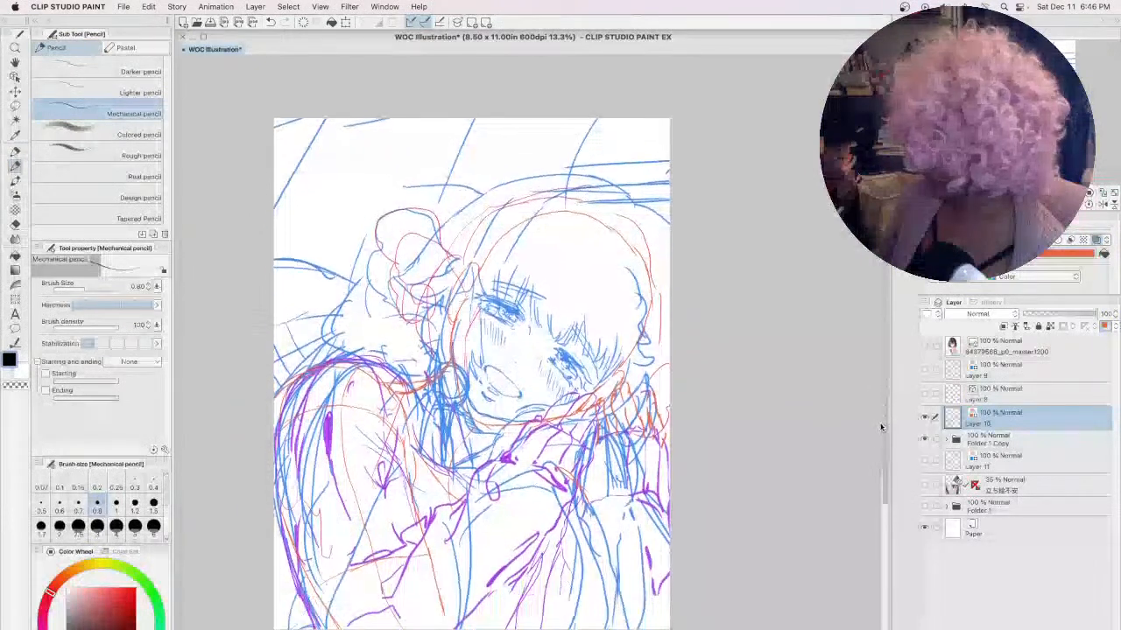
{"action": "left_click", "coordinate": [924, 438]}
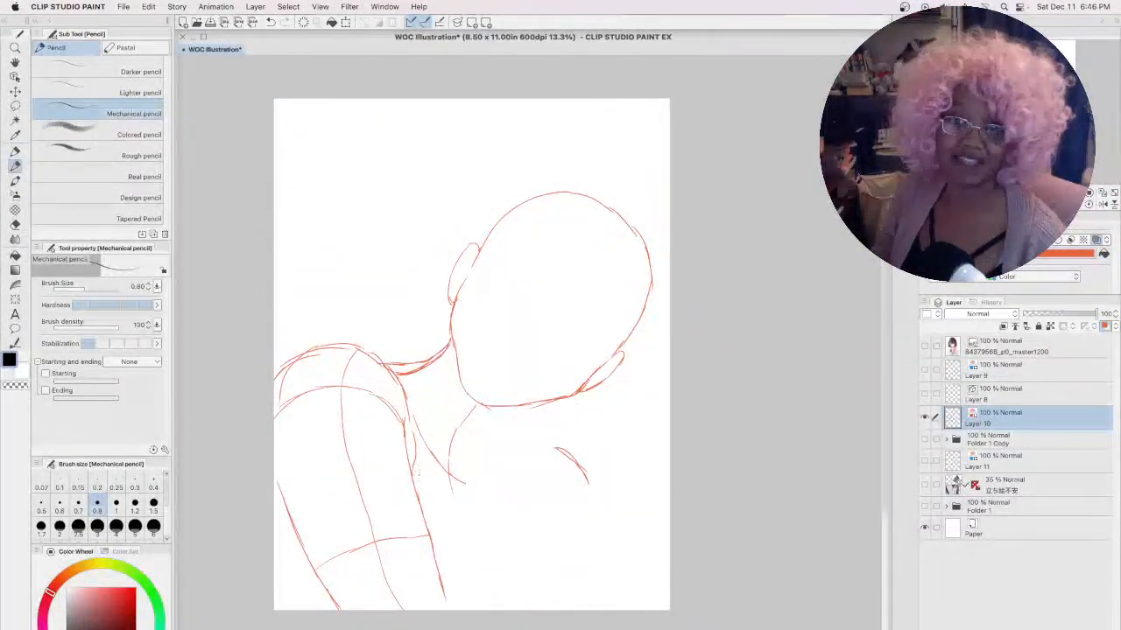
{"action": "left_click", "coordinate": [925, 439]}
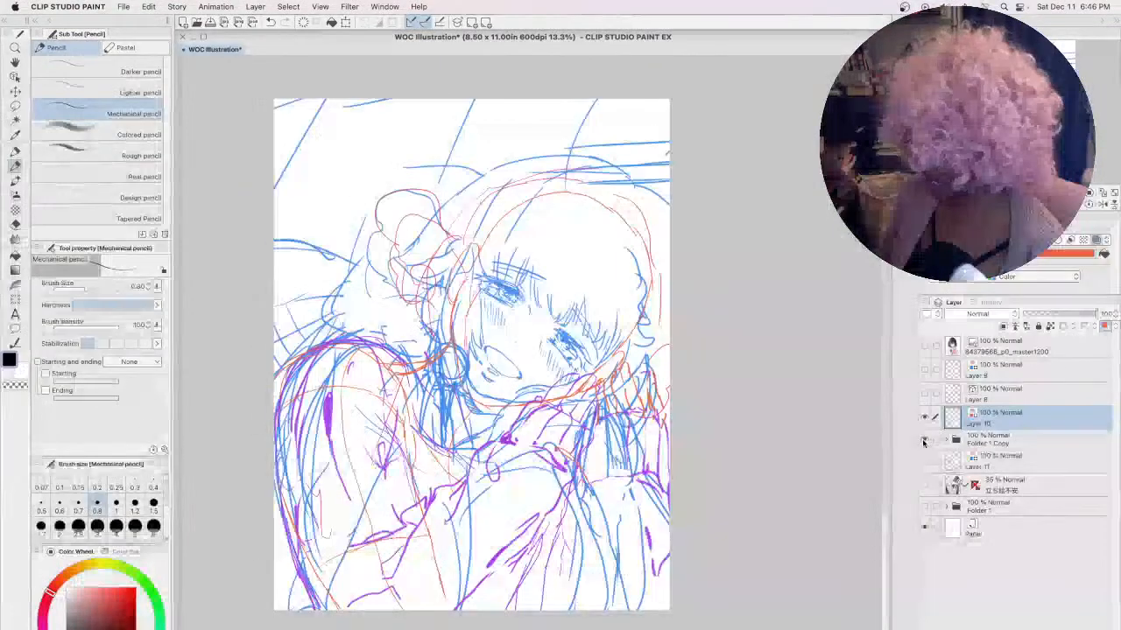
- Add a layer mask to Folder 1 Copy and mask out the rough sketch lines inside and along the near upper arm
{"action": "left_click", "coordinate": [1001, 440]}
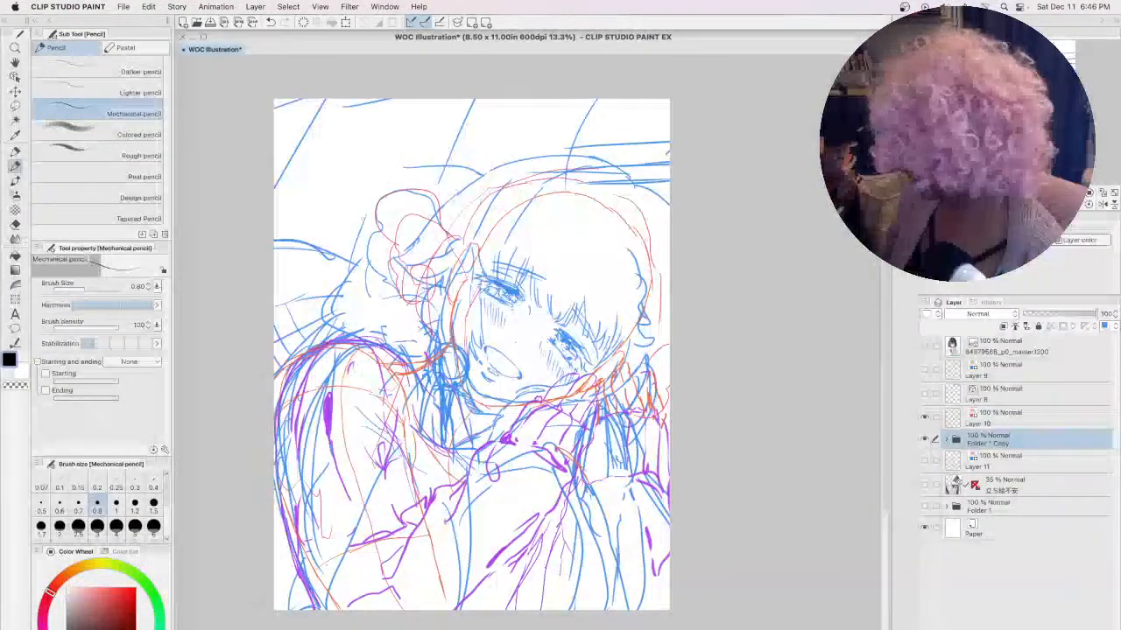
{"action": "left_click", "coordinate": [1062, 326]}
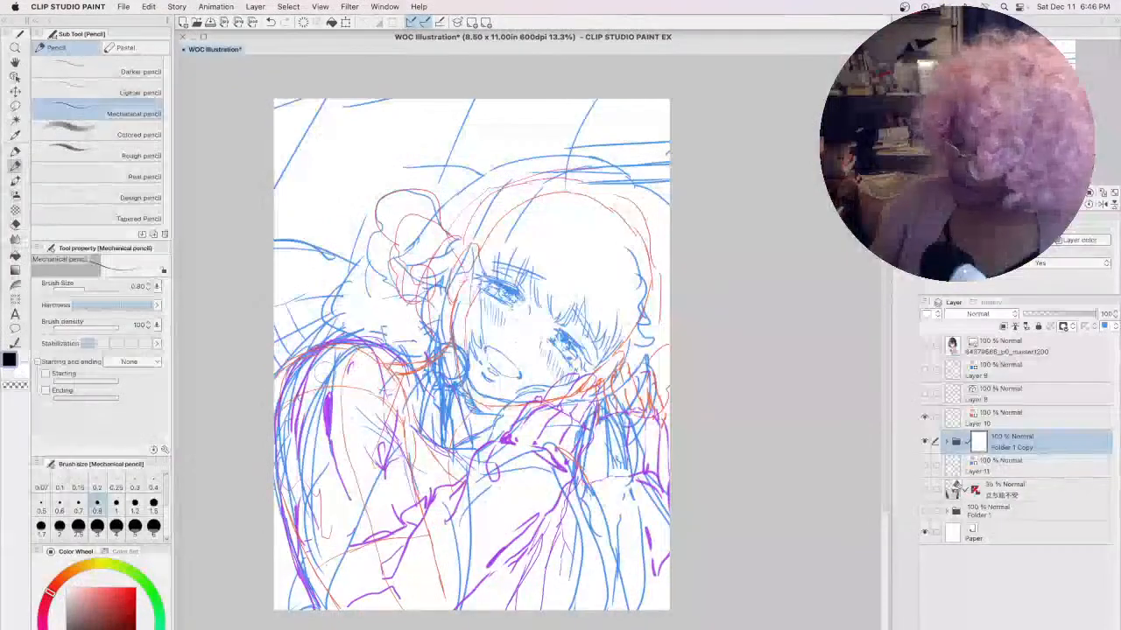
{"action": "mouse_move", "coordinate": [324, 427]}
{"action": "left_mouse_down"}
{"action": "mouse_move", "coordinate": [311, 472]}
{"action": "mouse_move", "coordinate": [297, 385]}
{"action": "mouse_move", "coordinate": [284, 420]}
{"action": "mouse_move", "coordinate": [332, 352]}
{"action": "mouse_move", "coordinate": [363, 359]}
{"action": "left_mouse_up"}
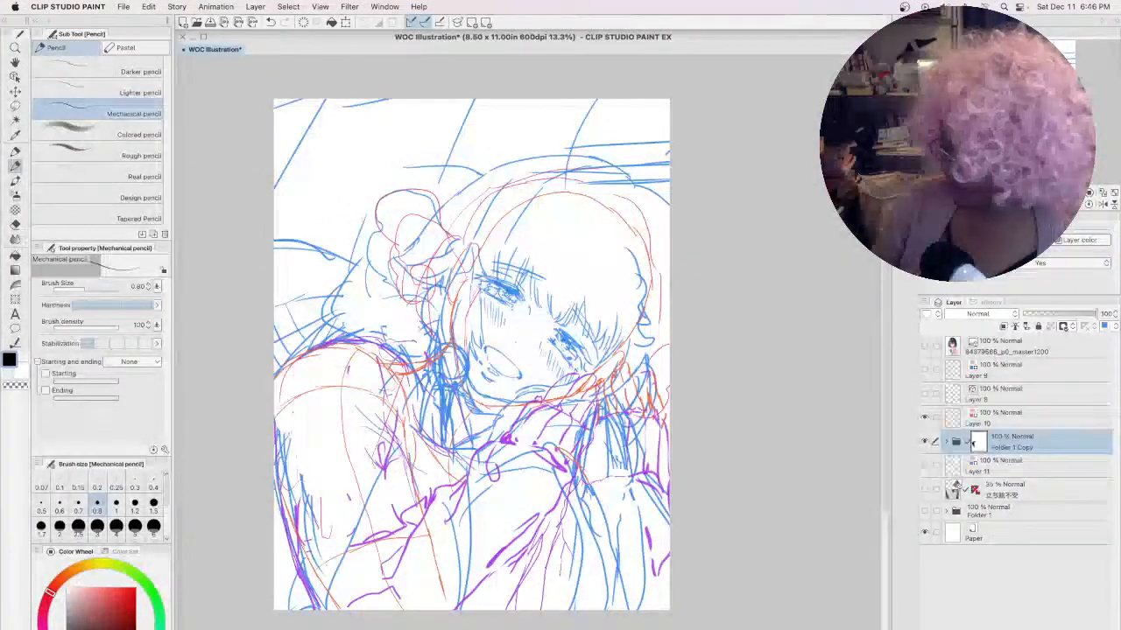
{"action": "mouse_move", "coordinate": [375, 401]}
{"action": "left_mouse_down"}
{"action": "mouse_move", "coordinate": [385, 473]}
{"action": "mouse_move", "coordinate": [385, 400]}
{"action": "mouse_move", "coordinate": [407, 477]}
{"action": "mouse_move", "coordinate": [410, 464]}
{"action": "mouse_move", "coordinate": [406, 490]}
{"action": "left_mouse_up"}
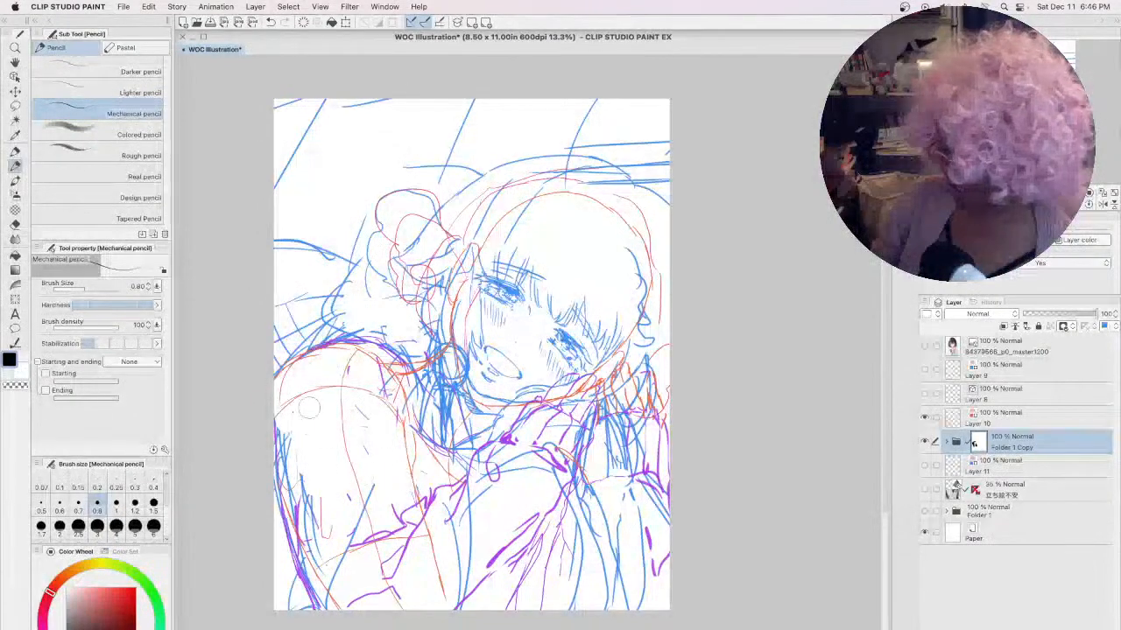
{"action": "mouse_move", "coordinate": [306, 473]}
{"action": "left_mouse_down"}
{"action": "mouse_move", "coordinate": [280, 417]}
{"action": "mouse_move", "coordinate": [319, 525]}
{"action": "left_mouse_up"}
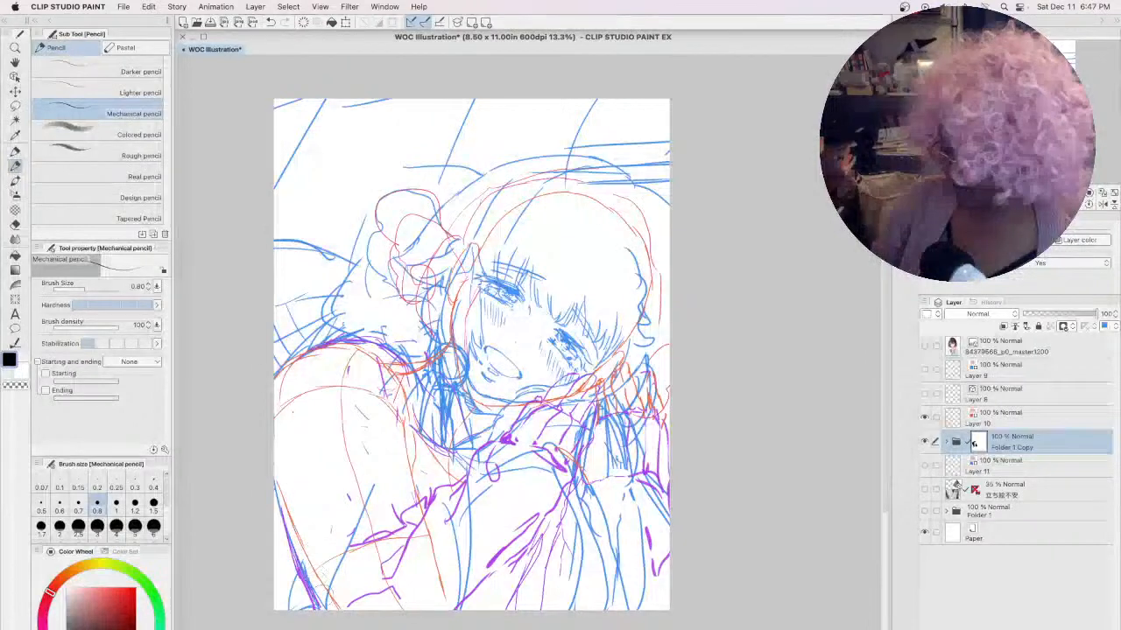
{"action": "mouse_move", "coordinate": [310, 569]}
{"action": "left_mouse_down"}
{"action": "mouse_move", "coordinate": [373, 489]}
{"action": "mouse_move", "coordinate": [334, 574]}
{"action": "mouse_move", "coordinate": [330, 521]}
{"action": "mouse_move", "coordinate": [404, 415]}
{"action": "mouse_move", "coordinate": [384, 391]}
{"action": "left_mouse_up"}
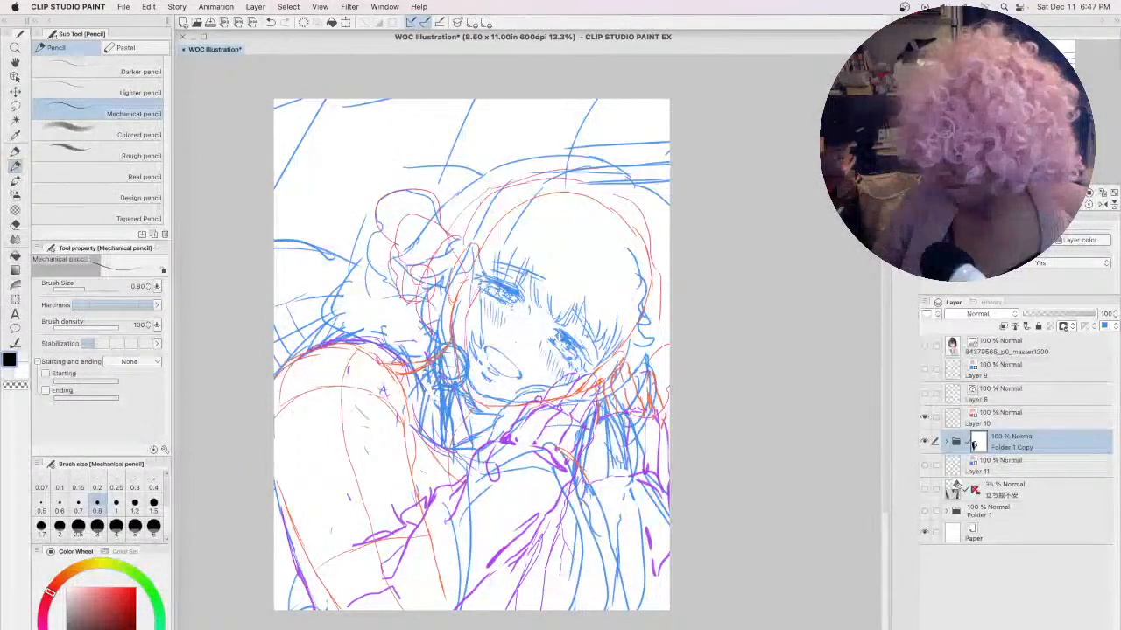
{"action": "left_click_drag", "start_coordinate": [446, 376], "coordinate": [460, 422]}
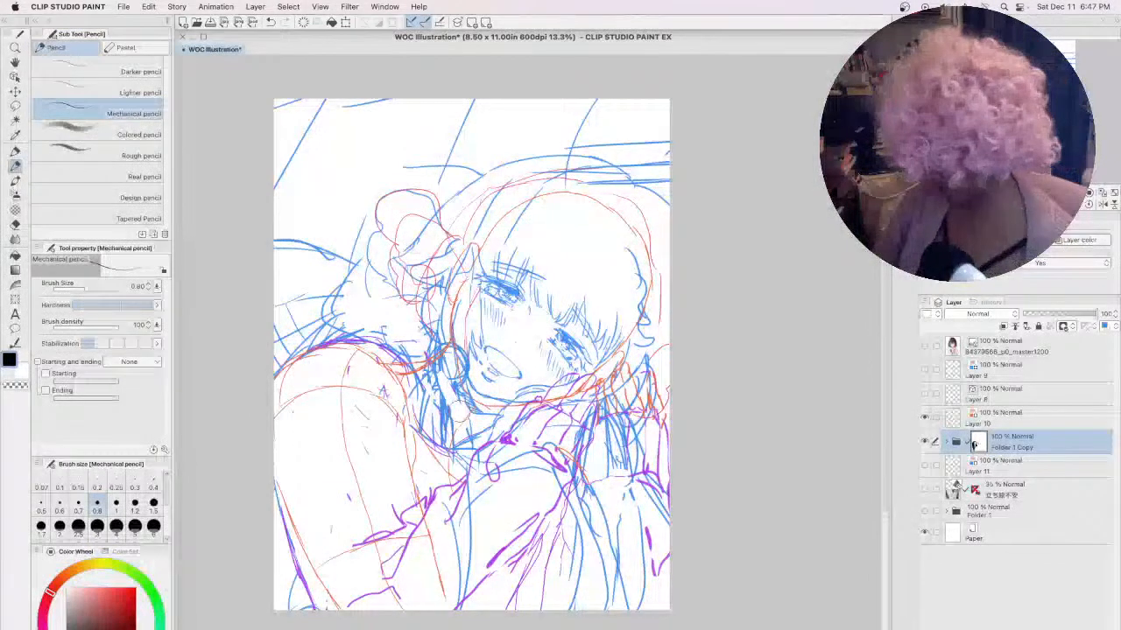
{"action": "key", "text": "ctrl+z"}
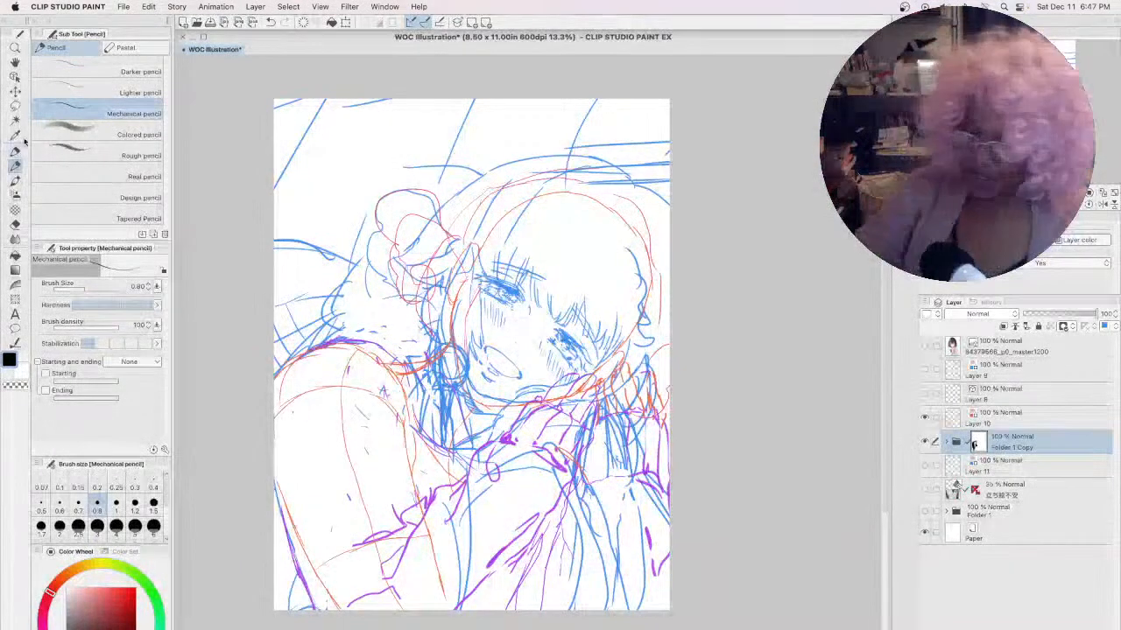
- Lasso the traced head on Layer 10, scale it down to 98% and nudge it to fit the sketched face
{"action": "key", "text": "m"}
{"action": "left_click", "coordinate": [999, 424]}
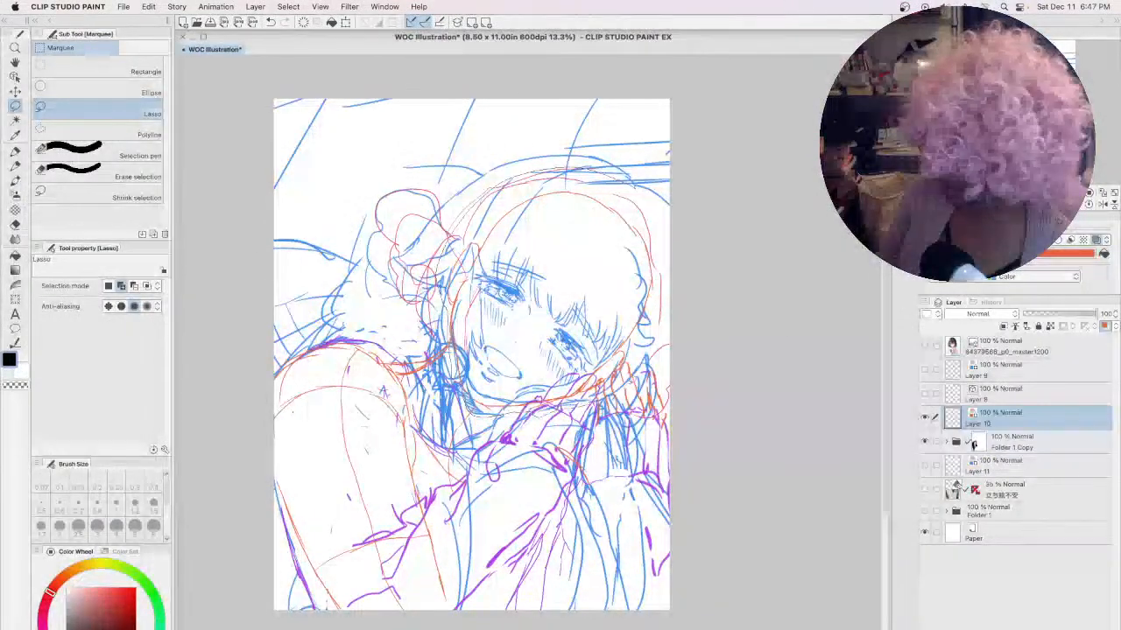
{"action": "mouse_move", "coordinate": [512, 149]}
{"action": "left_mouse_down"}
{"action": "mouse_move", "coordinate": [679, 202]}
{"action": "mouse_move", "coordinate": [543, 412]}
{"action": "left_mouse_up"}
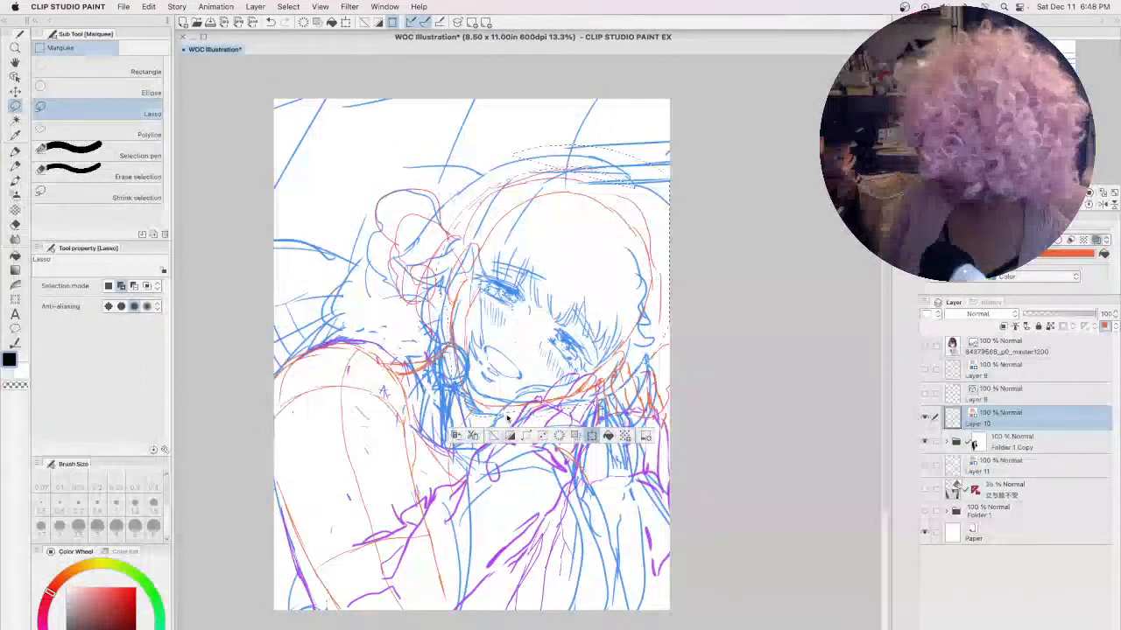
{"action": "left_click", "coordinate": [593, 435]}
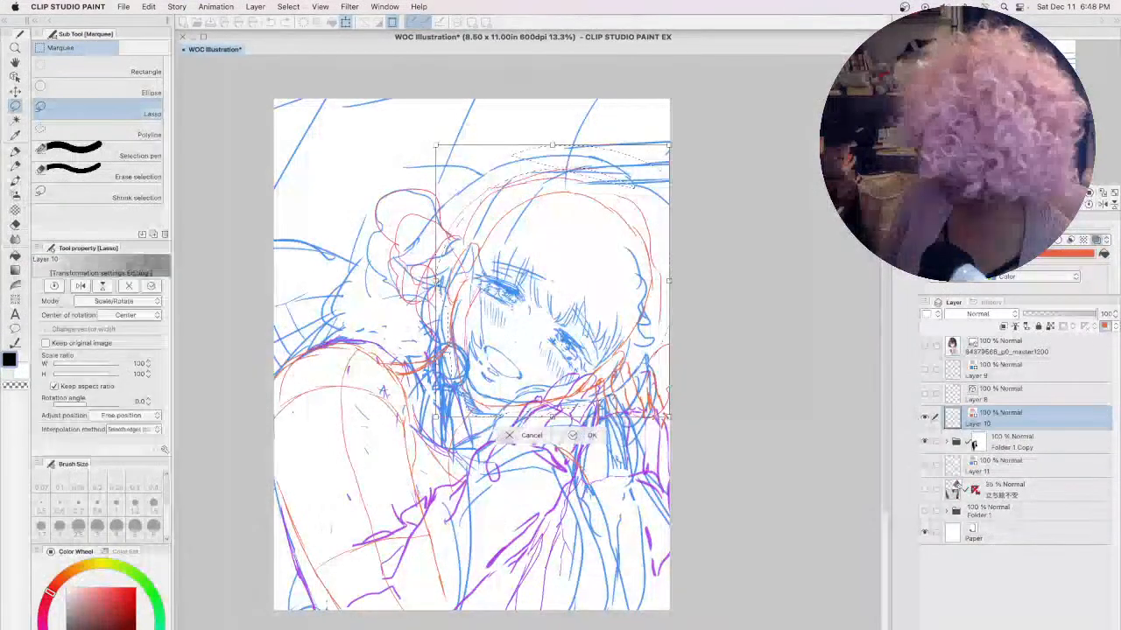
{"action": "left_click_drag", "start_coordinate": [669, 418], "coordinate": [663, 411]}
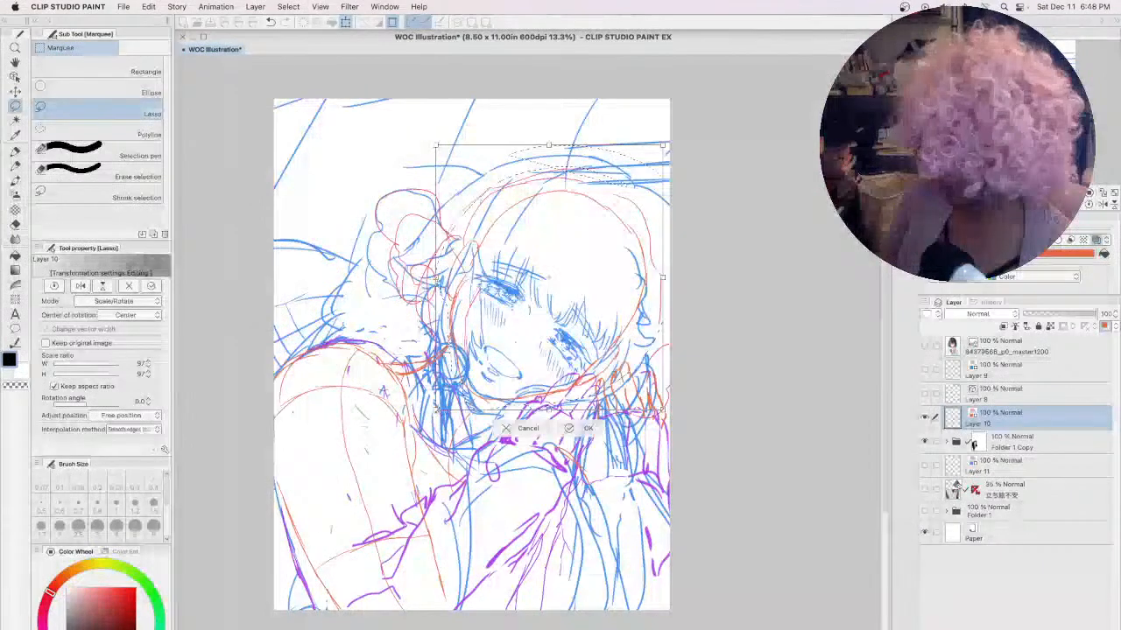
{"action": "left_click_drag", "start_coordinate": [549, 277], "coordinate": [553, 276]}
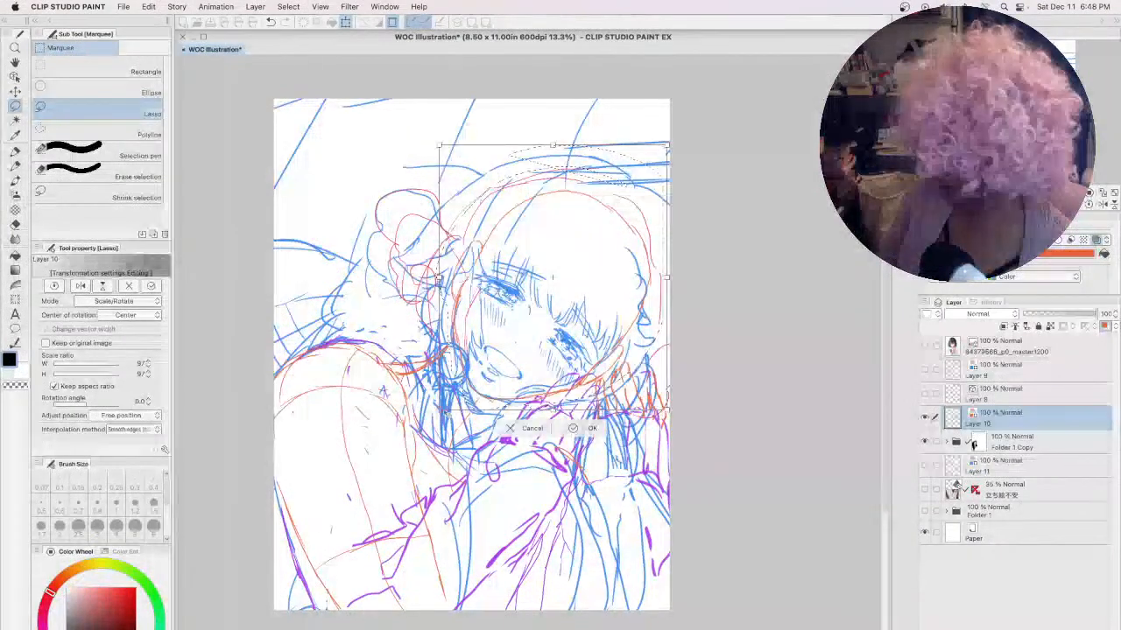
{"action": "left_click_drag", "start_coordinate": [667, 411], "coordinate": [665, 408]}
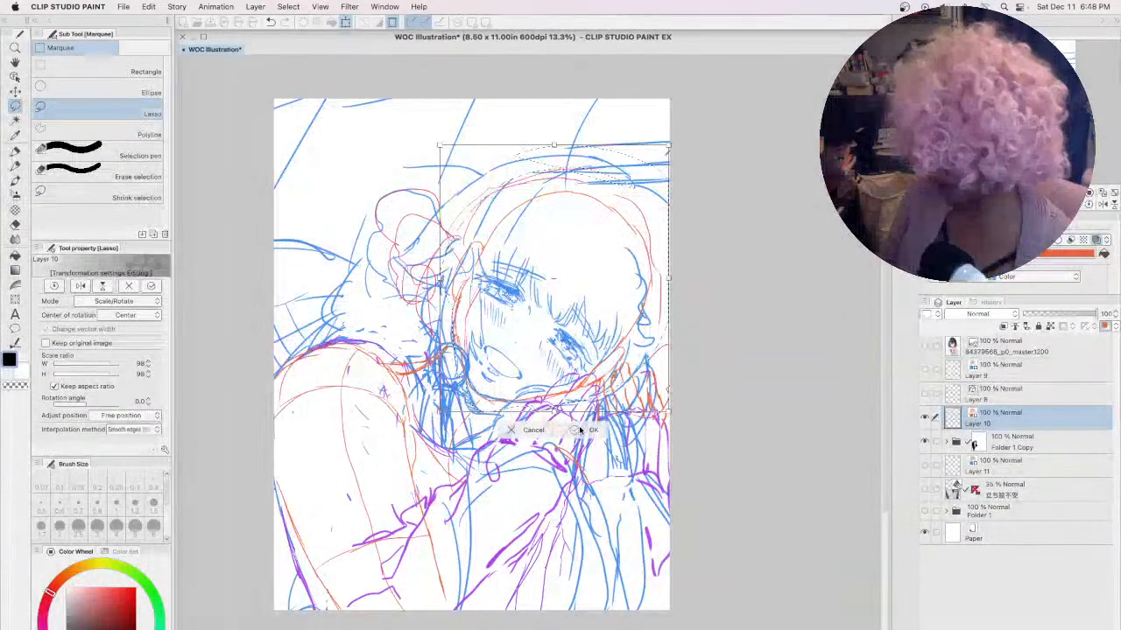
{"action": "left_click", "coordinate": [573, 431]}
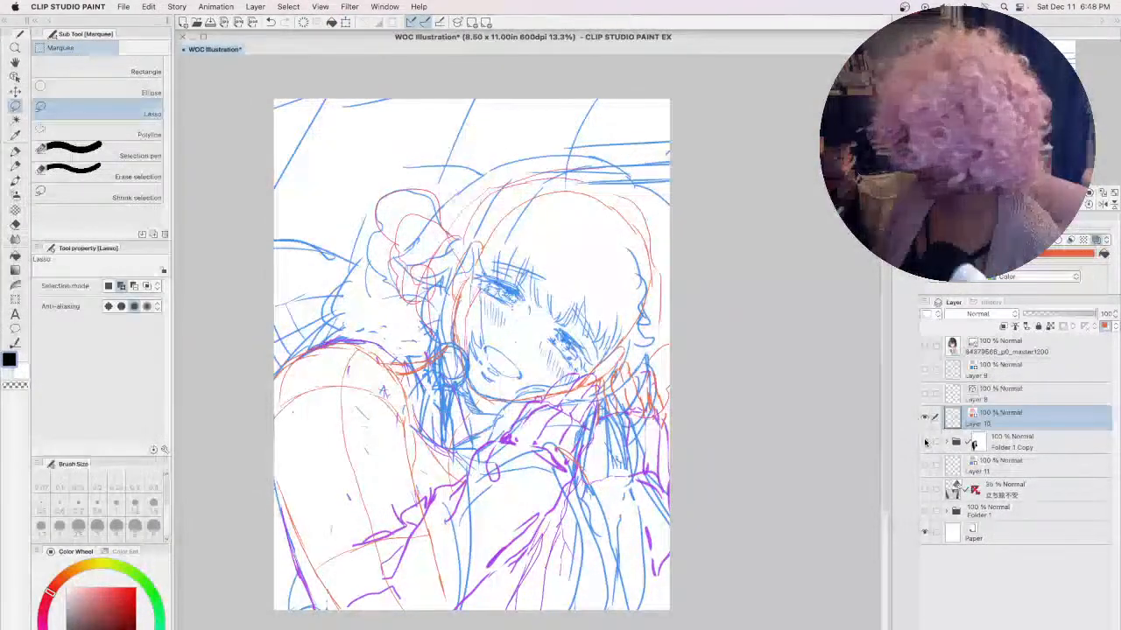
- Toggle Folder 1 Copy's visibility repeatedly to compare the adjusted head and arm tracing with the rough sketch
{"action": "left_click", "coordinate": [924, 442]}
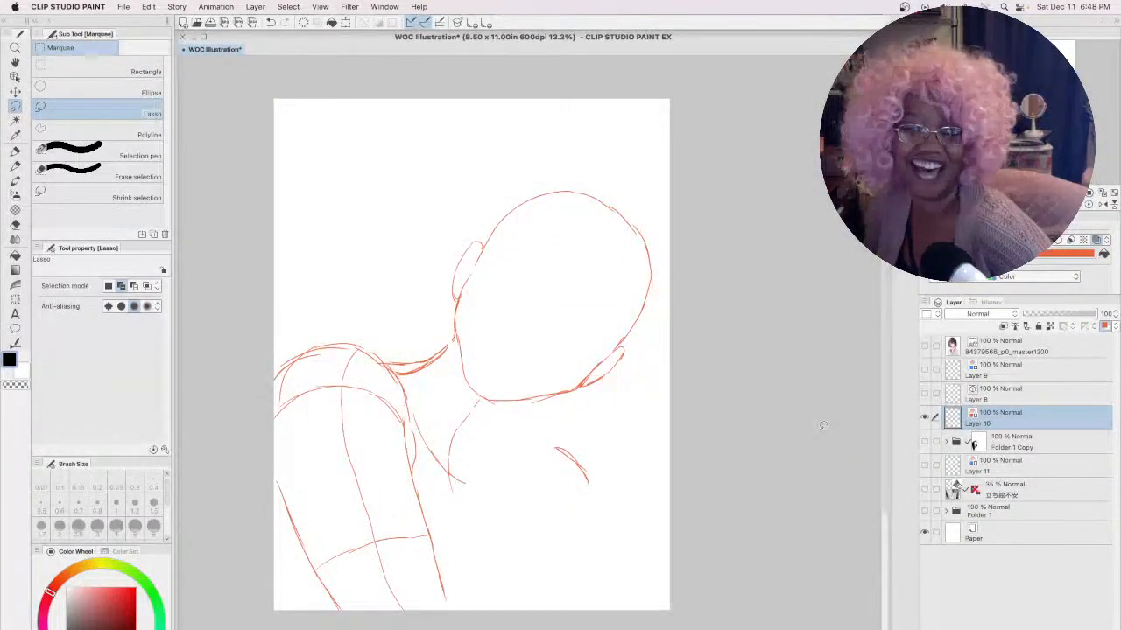
{"action": "left_click", "coordinate": [925, 442]}
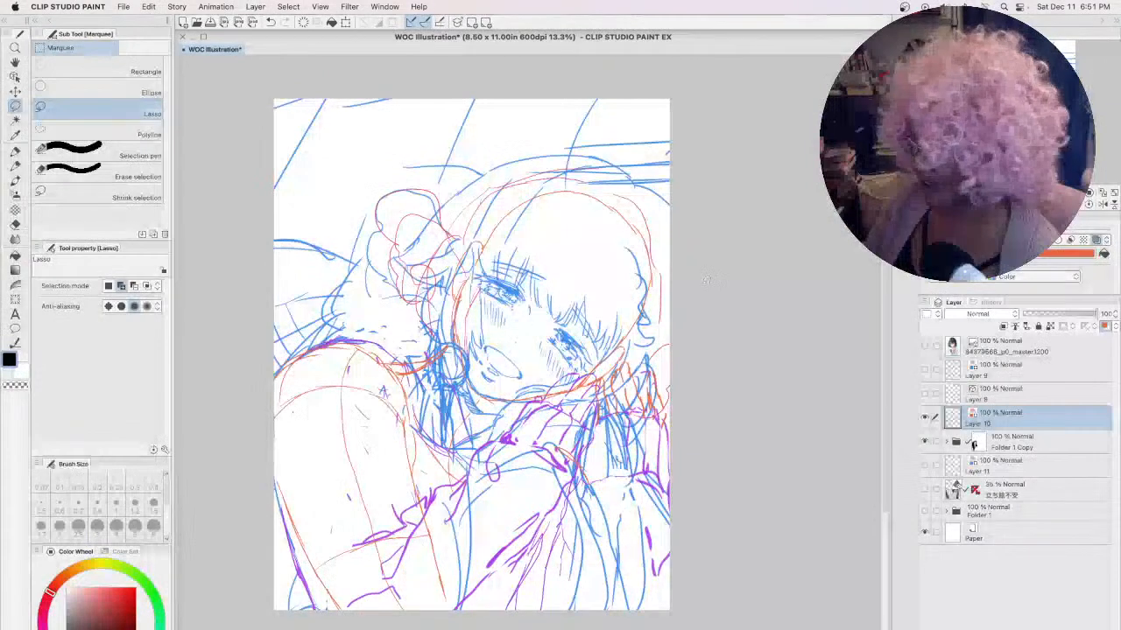
{"action": "left_click", "coordinate": [925, 443]}
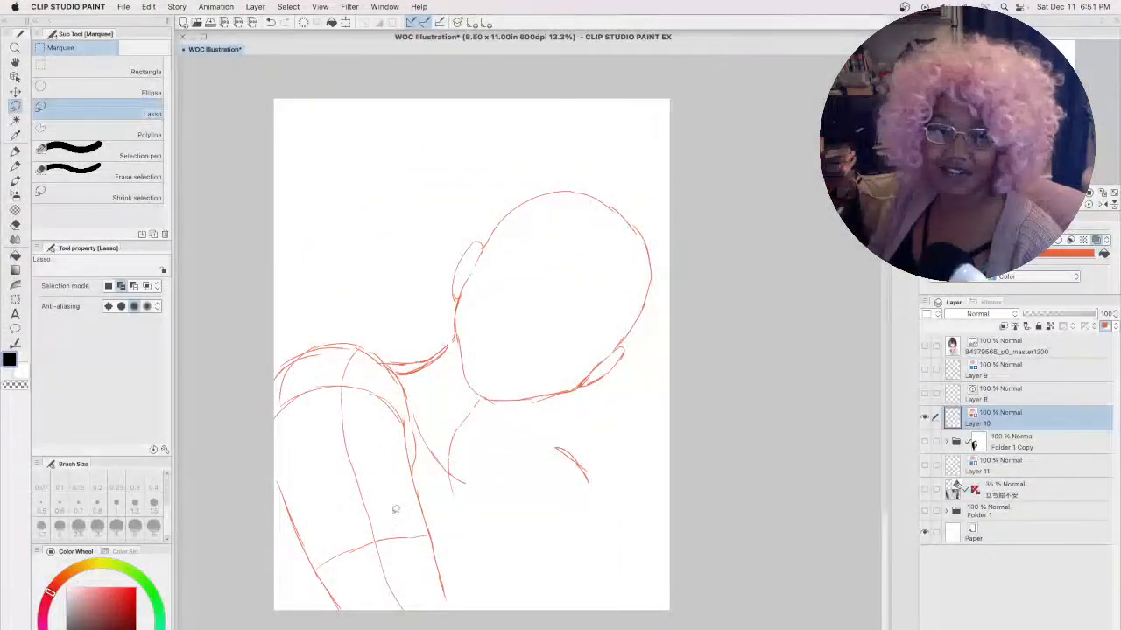
{"action": "left_click", "coordinate": [925, 443]}
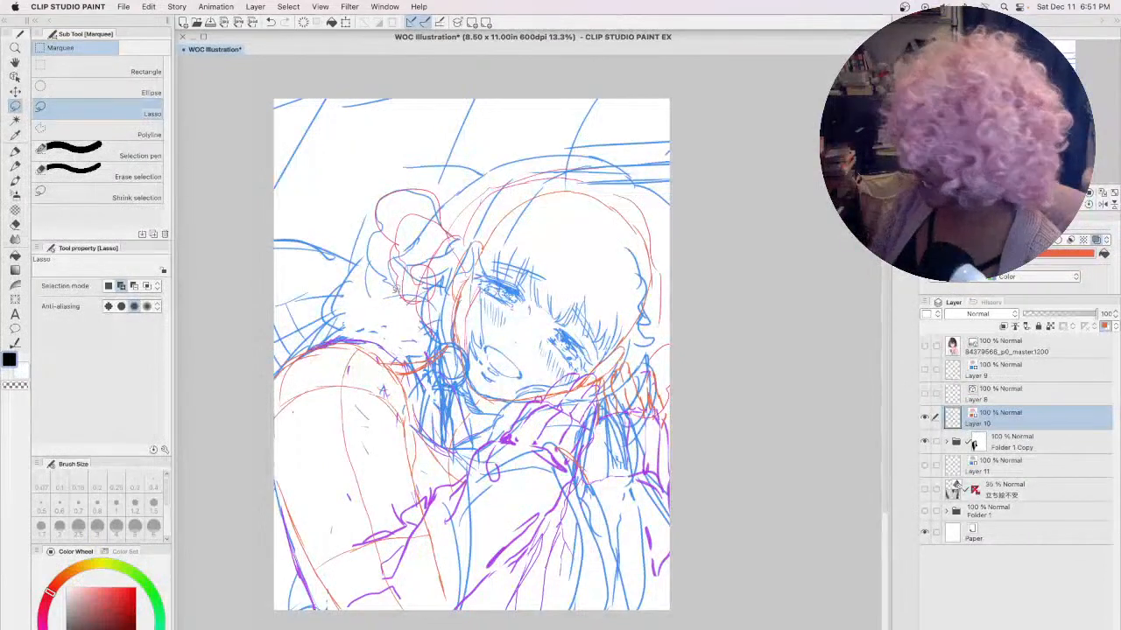
{"action": "left_click", "coordinate": [925, 443]}
{"action": "left_click", "coordinate": [925, 443]}
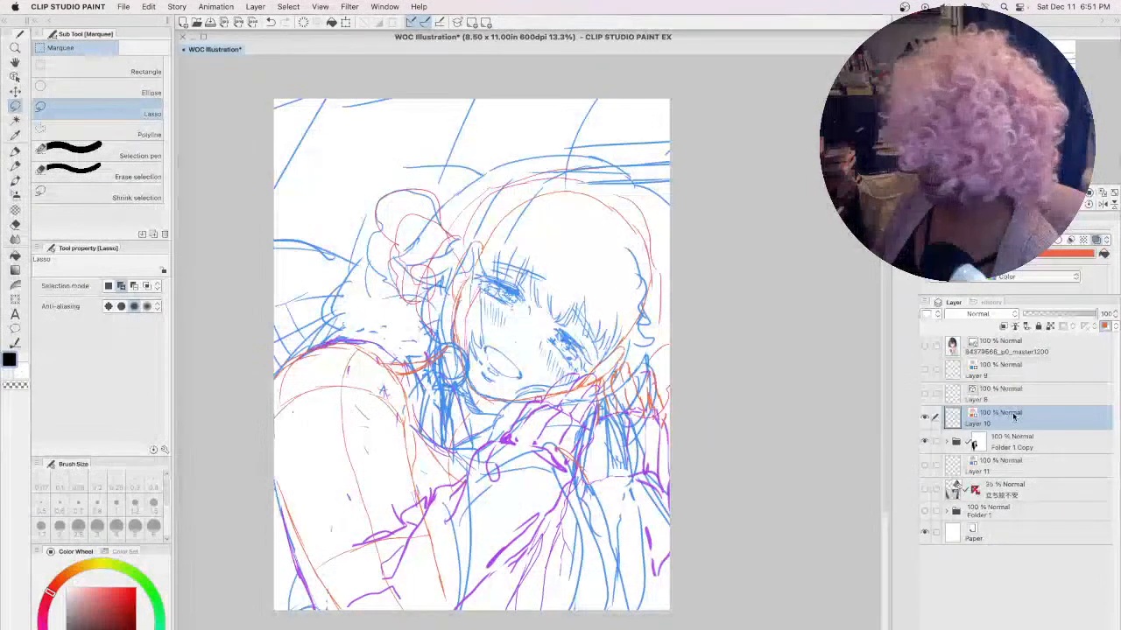
- Create a new raster layer directly above Layer 10
{"action": "key", "text": "super+shift+n"}
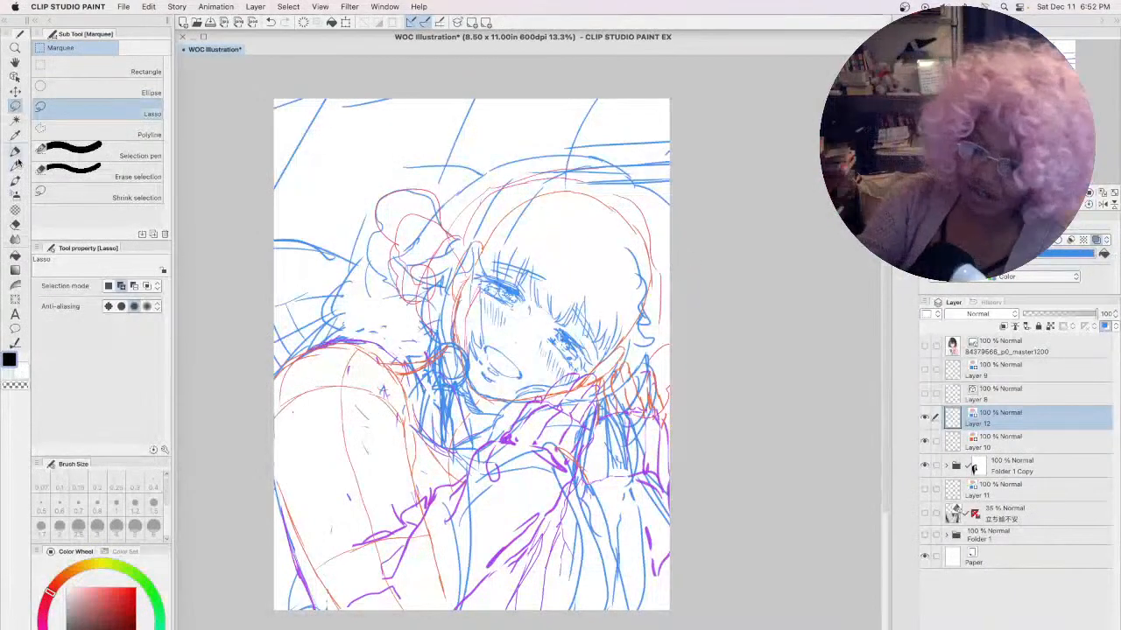
- Choose the Mechanical pencil and set Layer 12's layer color to turquoise 3EECC4
{"action": "left_click", "coordinate": [15, 151]}
{"action": "left_click", "coordinate": [70, 49]}
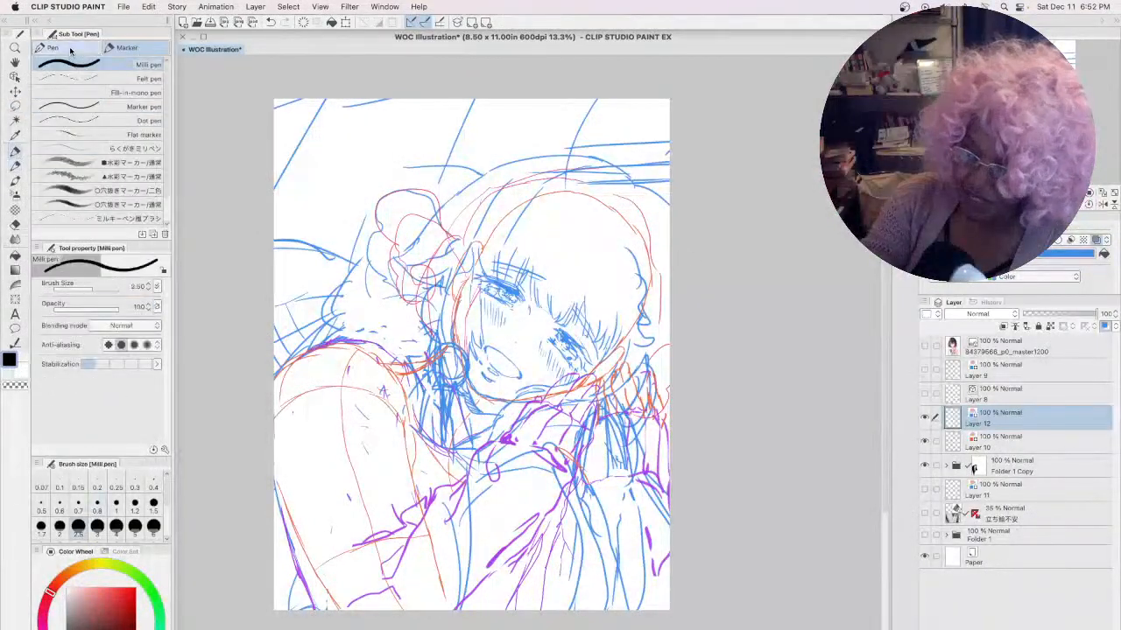
{"action": "left_click", "coordinate": [15, 168]}
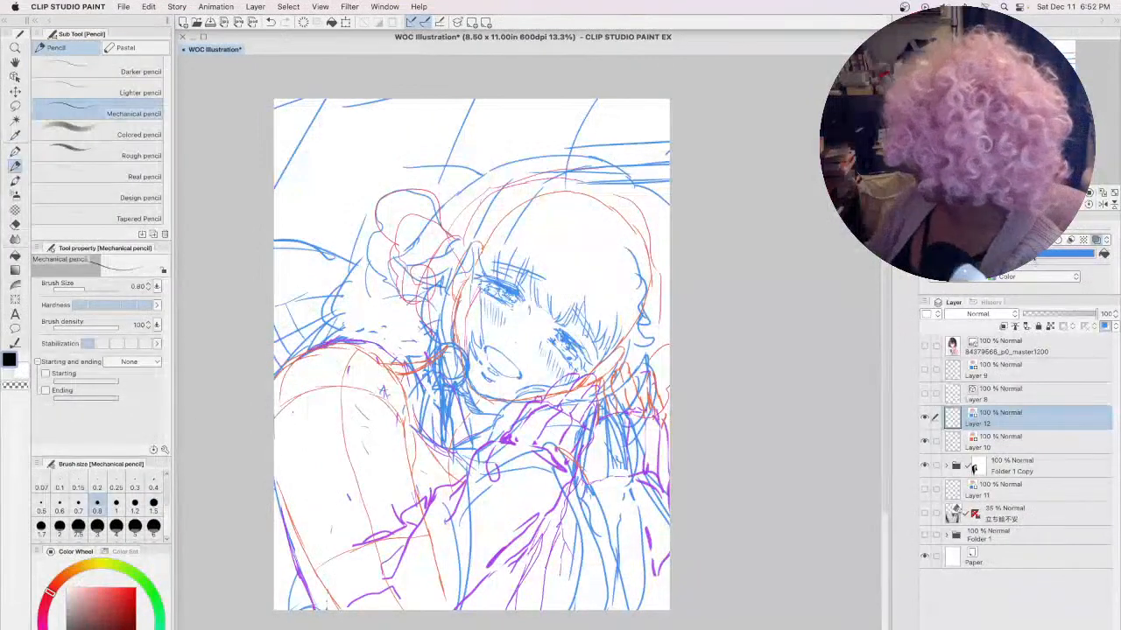
{"action": "left_click", "coordinate": [9, 359]}
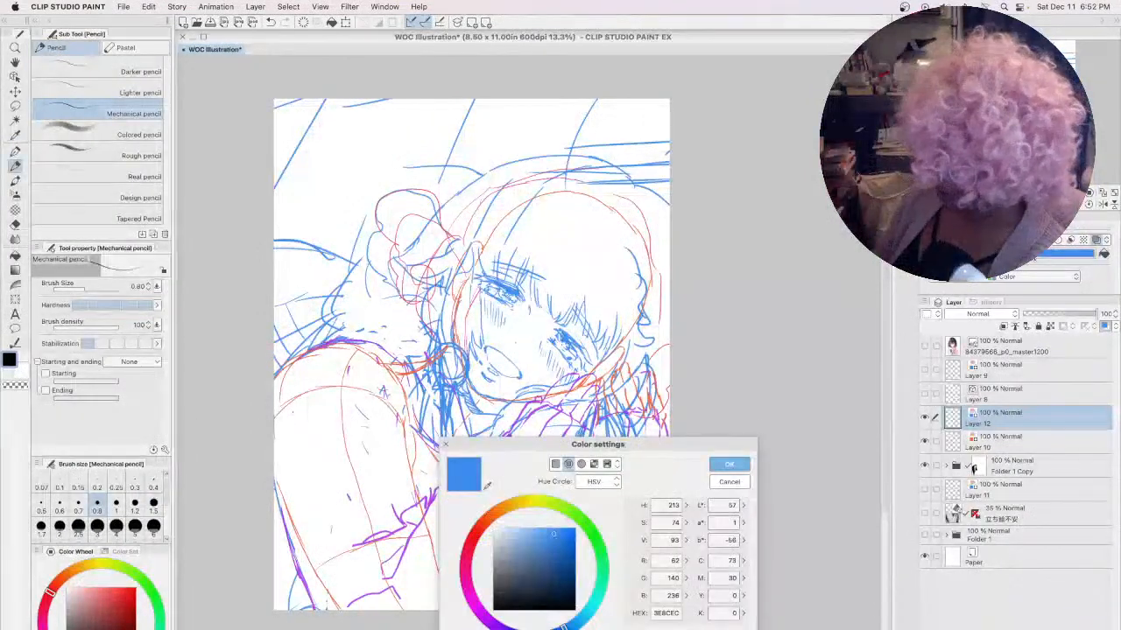
{"action": "left_click", "coordinate": [601, 589]}
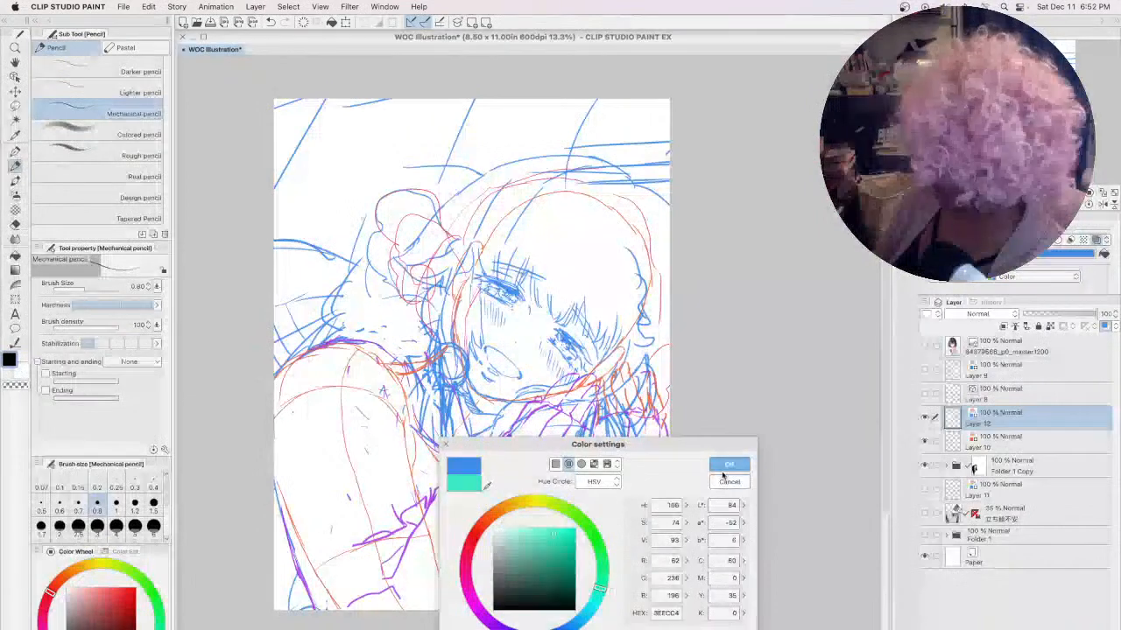
{"action": "left_click", "coordinate": [730, 465]}
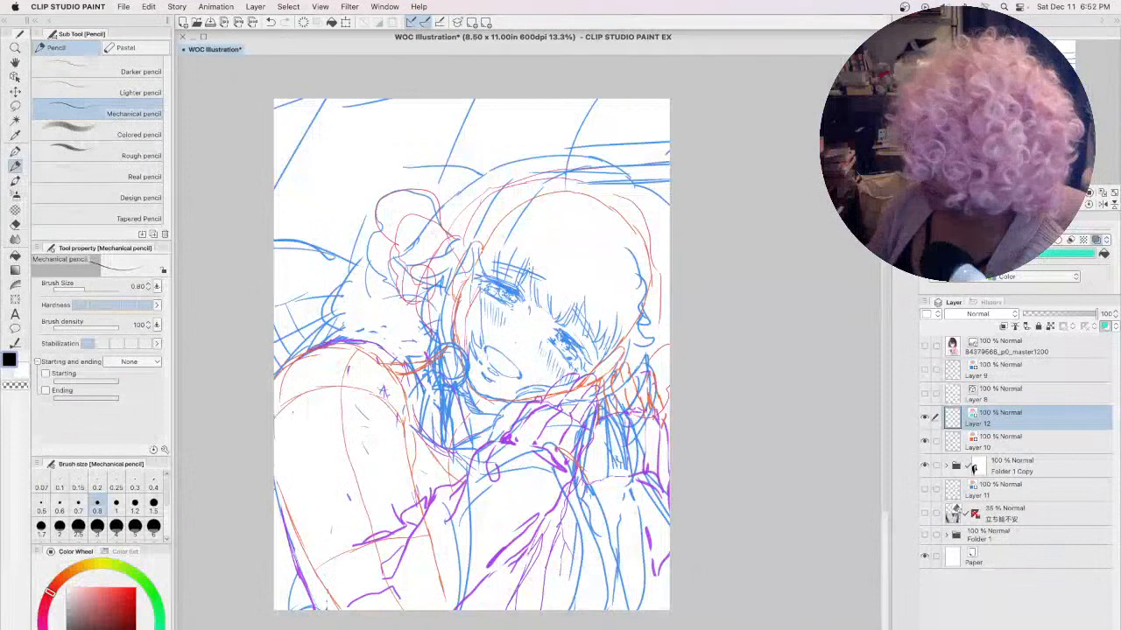
- Sketch small curls along the fringe, face sides, crown and outer hair contour on Layer 12, following the rough sketch
{"action": "scroll", "coordinate": [534, 270], "scroll_direction": "up", "scroll_amount": 2}
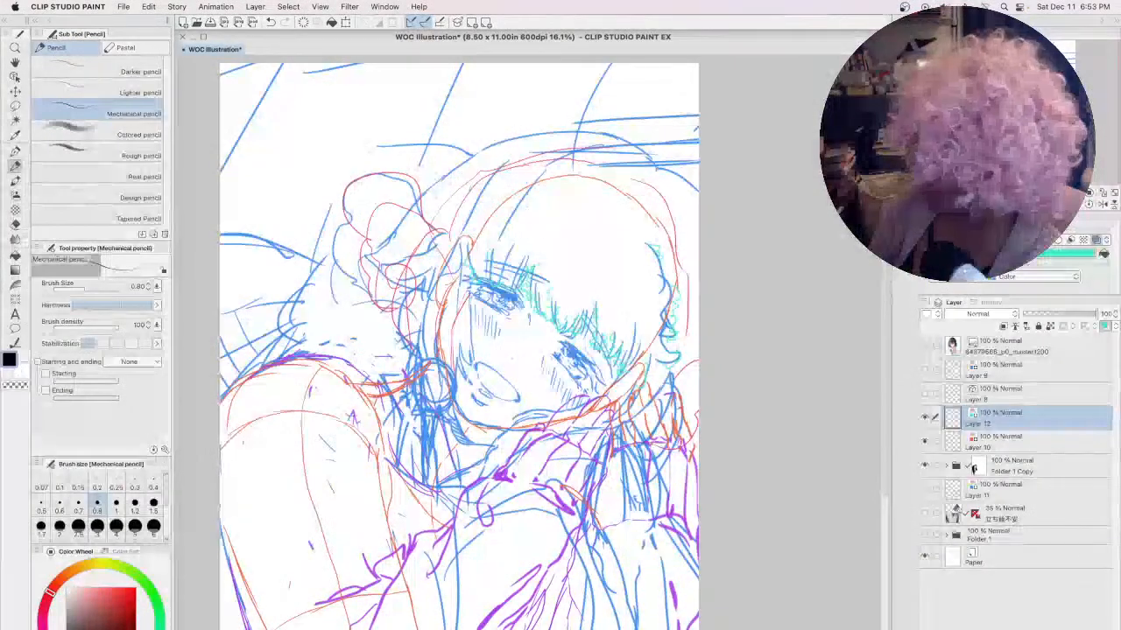
{"action": "left_click_drag", "start_coordinate": [534, 175], "coordinate": [502, 200]}
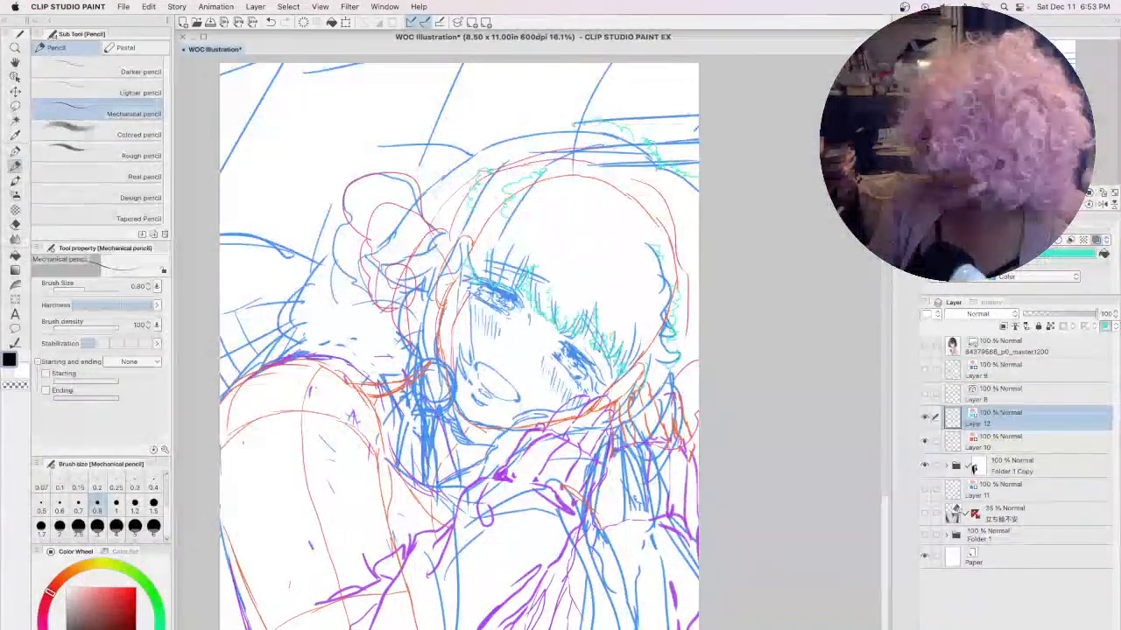
{"action": "left_click_drag", "start_coordinate": [617, 126], "coordinate": [517, 121]}
{"action": "left_click_drag", "start_coordinate": [518, 121], "coordinate": [436, 167]}
{"action": "left_click_drag", "start_coordinate": [436, 166], "coordinate": [421, 183]}
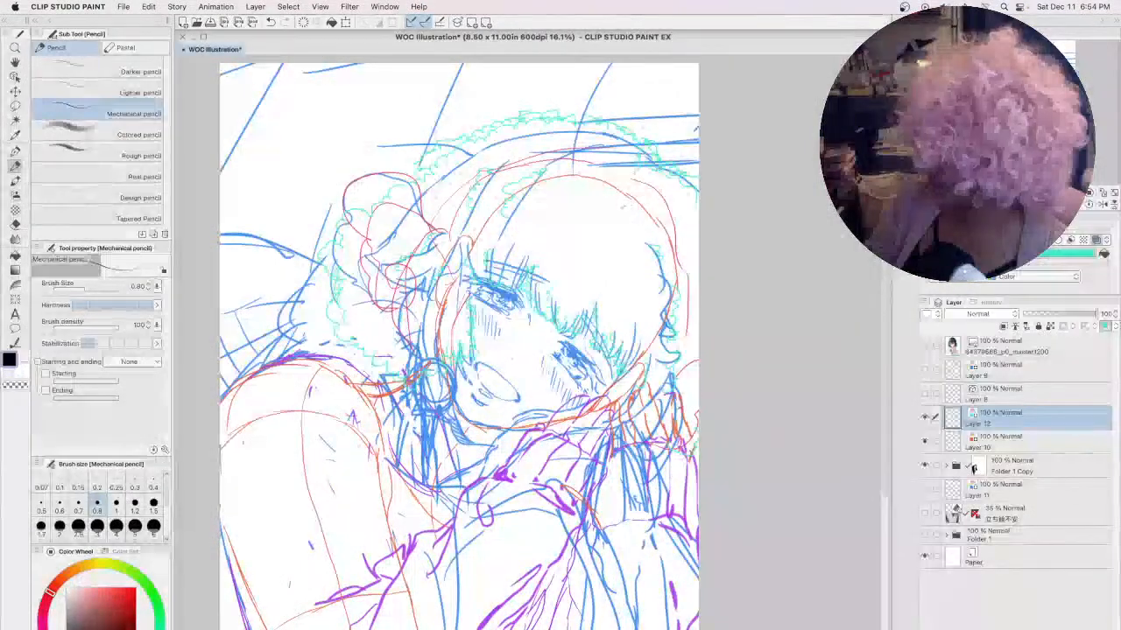
{"action": "left_click_drag", "start_coordinate": [594, 218], "coordinate": [605, 217]}
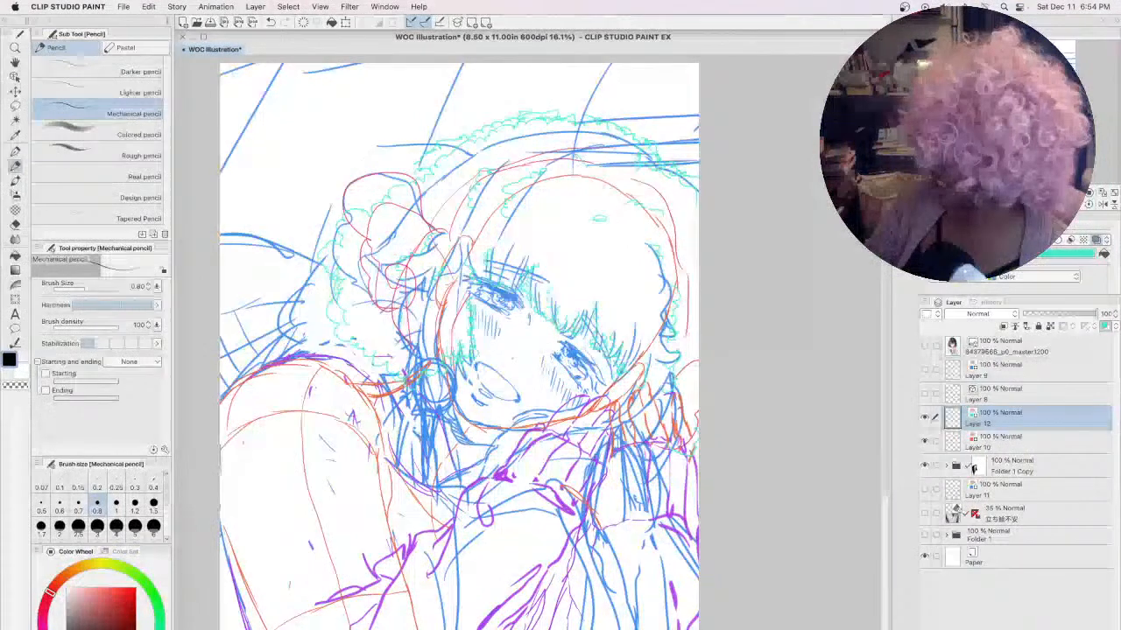
{"action": "left_click_drag", "start_coordinate": [561, 202], "coordinate": [566, 212]}
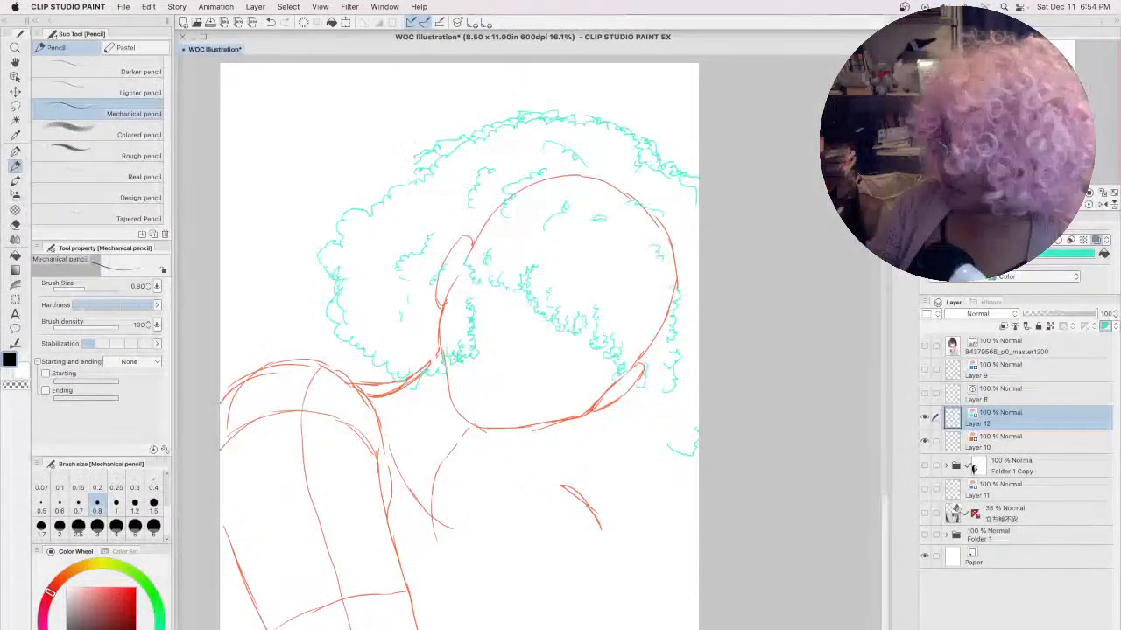
- Add bumps to the hair's upper-left contour, then erase and redraw the curly outline across the crown
{"action": "mouse_move", "coordinate": [419, 161]}
{"action": "left_mouse_down"}
{"action": "mouse_move", "coordinate": [380, 170]}
{"action": "mouse_move", "coordinate": [366, 210]}
{"action": "left_mouse_up"}
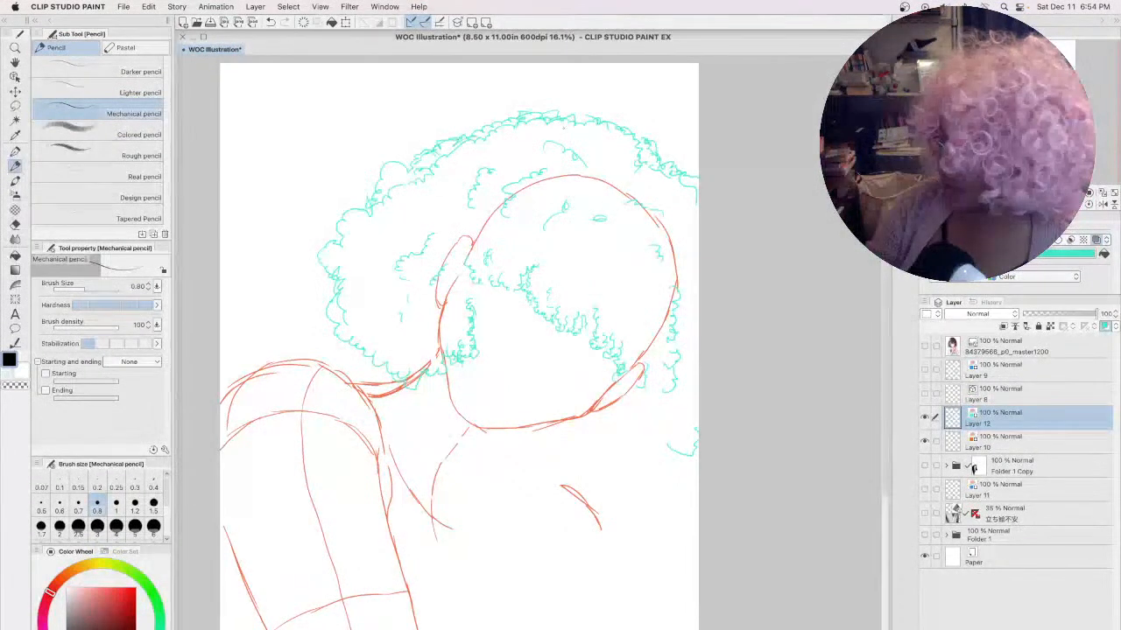
{"action": "mouse_move", "coordinate": [525, 130]}
{"action": "left_mouse_down"}
{"action": "mouse_move", "coordinate": [612, 123]}
{"action": "mouse_move", "coordinate": [639, 171]}
{"action": "left_mouse_up"}
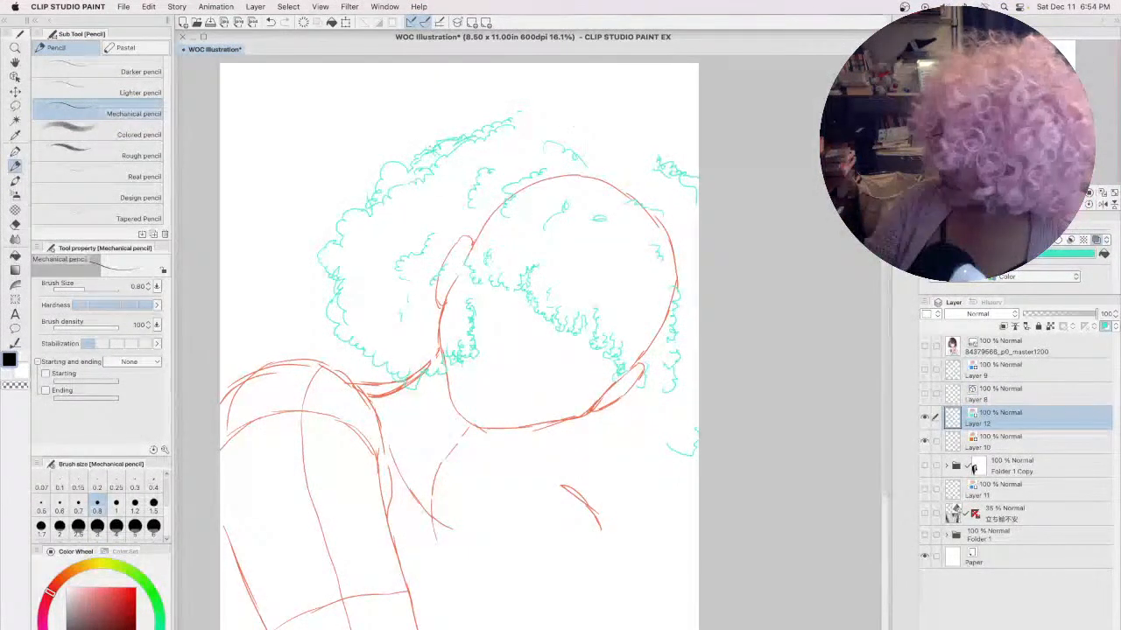
{"action": "mouse_move", "coordinate": [424, 147]}
{"action": "left_mouse_down"}
{"action": "mouse_move", "coordinate": [525, 111]}
{"action": "mouse_move", "coordinate": [611, 138]}
{"action": "mouse_move", "coordinate": [627, 165]}
{"action": "mouse_move", "coordinate": [655, 162]}
{"action": "left_mouse_up"}
{"action": "mouse_move", "coordinate": [541, 112]}
{"action": "left_mouse_down"}
{"action": "mouse_move", "coordinate": [616, 130]}
{"action": "mouse_move", "coordinate": [646, 162]}
{"action": "left_mouse_up"}
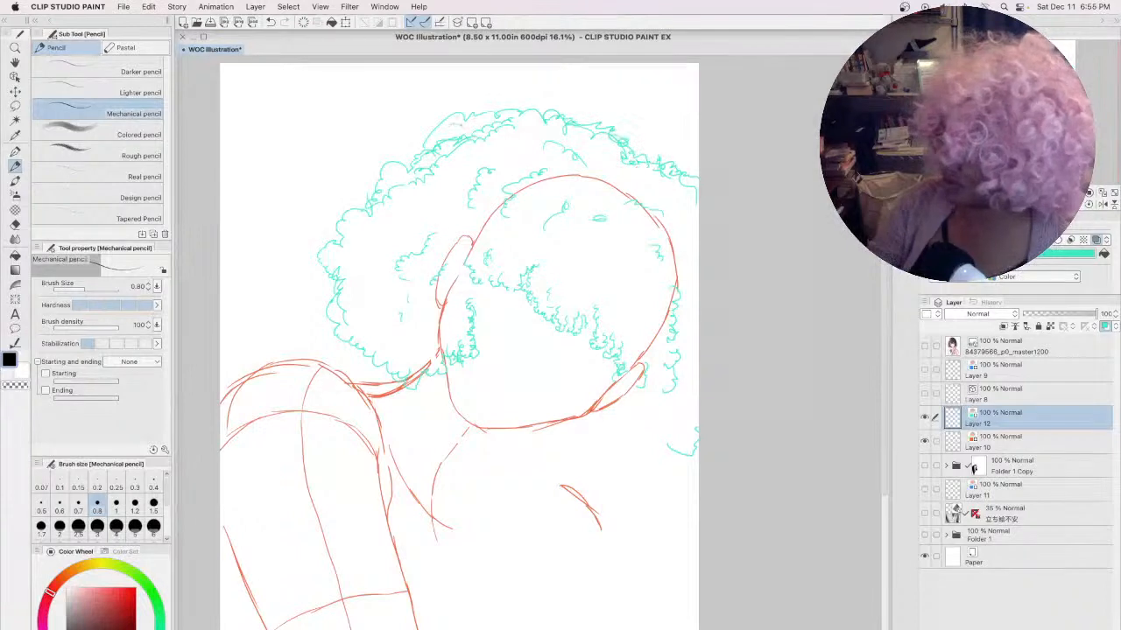
- Rework the crown outline with rounder curls, undoing unwanted strokes, and extend it to the right edge of the page
{"action": "left_click_drag", "start_coordinate": [448, 126], "coordinate": [411, 161]}
{"action": "mouse_move", "coordinate": [473, 112]}
{"action": "left_mouse_down"}
{"action": "mouse_move", "coordinate": [492, 124]}
{"action": "mouse_move", "coordinate": [476, 118]}
{"action": "mouse_move", "coordinate": [547, 110]}
{"action": "mouse_move", "coordinate": [522, 112]}
{"action": "left_mouse_up"}
{"action": "key", "text": "super+z"}
{"action": "key", "text": "super+z"}
{"action": "key", "text": "super+z"}
{"action": "key", "text": "super+z"}
{"action": "key", "text": "super+z"}
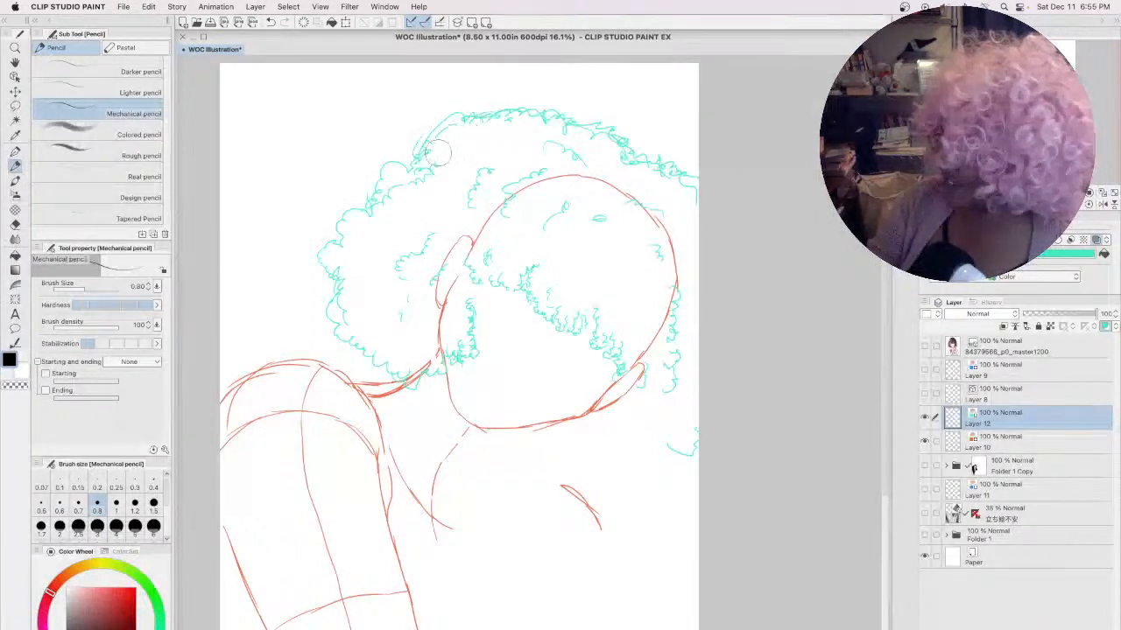
{"action": "mouse_move", "coordinate": [444, 127]}
{"action": "left_mouse_down"}
{"action": "mouse_move", "coordinate": [458, 119]}
{"action": "mouse_move", "coordinate": [411, 157]}
{"action": "left_mouse_up"}
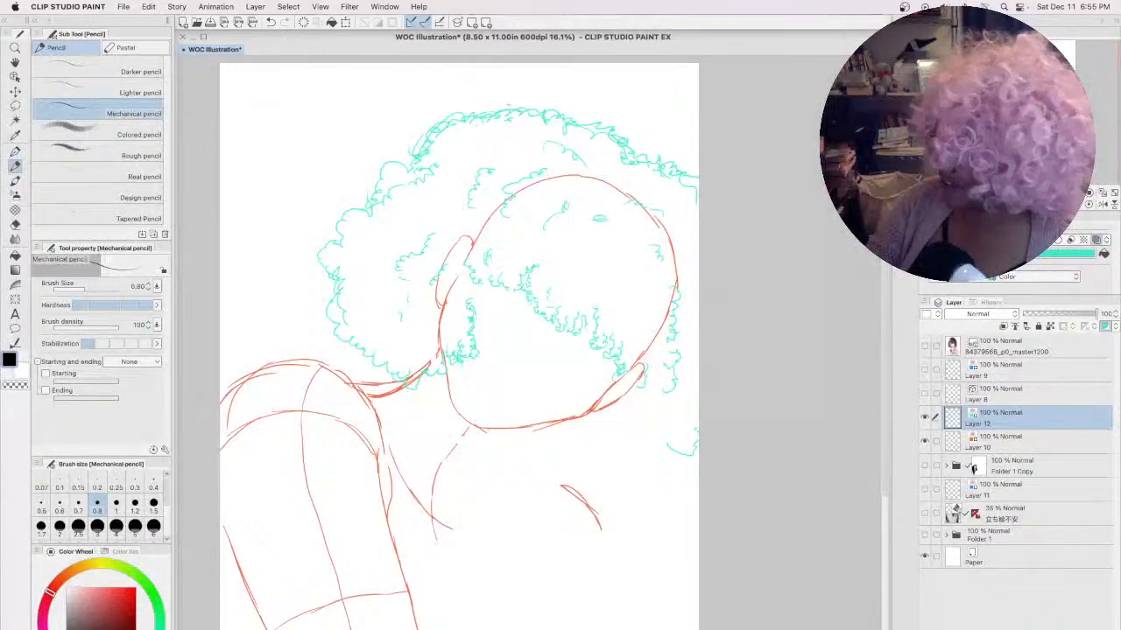
{"action": "mouse_move", "coordinate": [480, 110]}
{"action": "left_mouse_down"}
{"action": "mouse_move", "coordinate": [548, 101]}
{"action": "mouse_move", "coordinate": [627, 138]}
{"action": "left_mouse_up"}
{"action": "left_click_drag", "start_coordinate": [678, 167], "coordinate": [698, 156]}
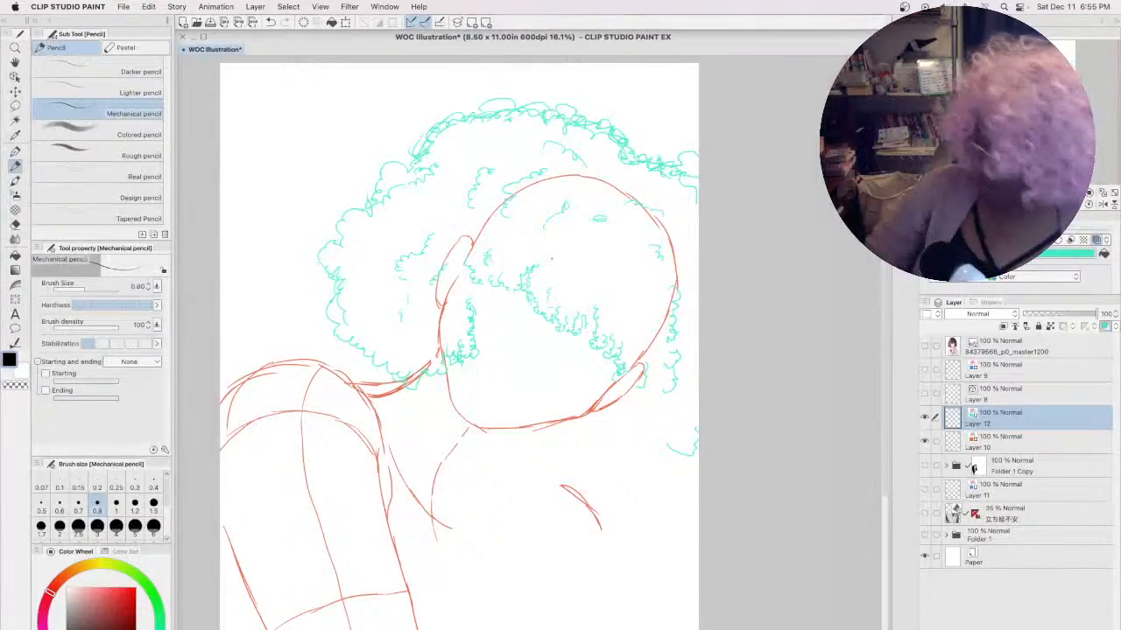
- Erase curls at the temple, cheek and lower-left hair, and sketch a larger bumpy contour on the left side
{"action": "left_click_drag", "start_coordinate": [518, 276], "coordinate": [503, 294]}
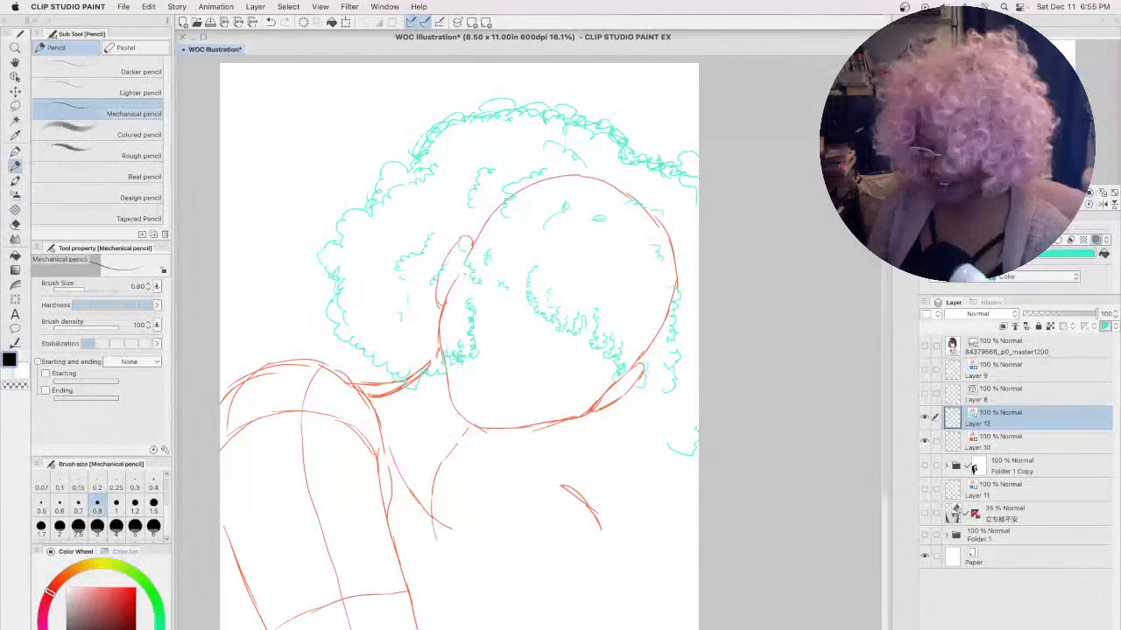
{"action": "mouse_move", "coordinate": [476, 308]}
{"action": "left_mouse_down"}
{"action": "mouse_move", "coordinate": [437, 380]}
{"action": "mouse_move", "coordinate": [336, 295]}
{"action": "left_mouse_up"}
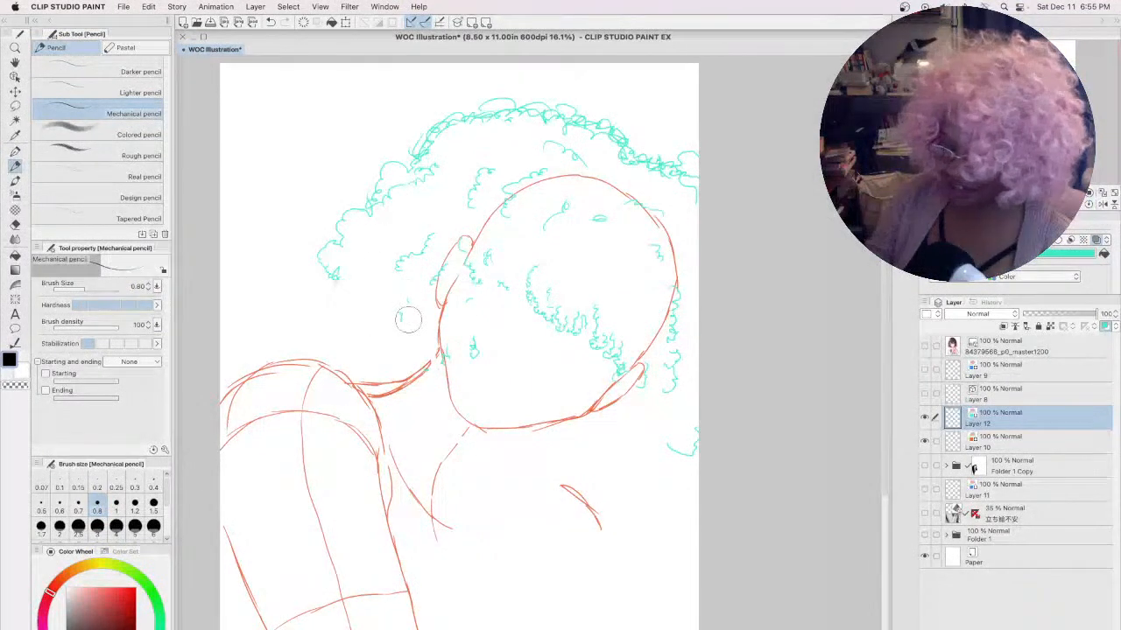
{"action": "mouse_move", "coordinate": [418, 121]}
{"action": "left_mouse_down"}
{"action": "mouse_move", "coordinate": [366, 131]}
{"action": "mouse_move", "coordinate": [343, 187]}
{"action": "mouse_move", "coordinate": [329, 247]}
{"action": "mouse_move", "coordinate": [392, 299]}
{"action": "mouse_move", "coordinate": [372, 297]}
{"action": "left_mouse_up"}
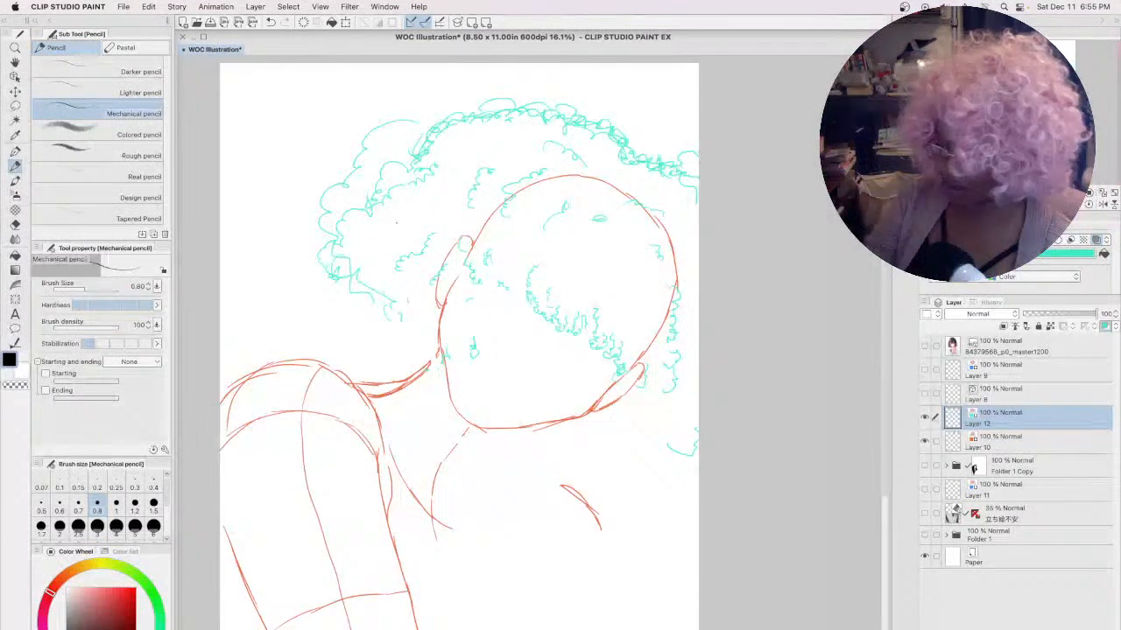
{"action": "left_click_drag", "start_coordinate": [350, 154], "coordinate": [368, 179]}
{"action": "mouse_move", "coordinate": [386, 139]}
{"action": "left_mouse_down"}
{"action": "mouse_move", "coordinate": [363, 190]}
{"action": "mouse_move", "coordinate": [323, 194]}
{"action": "left_mouse_up"}
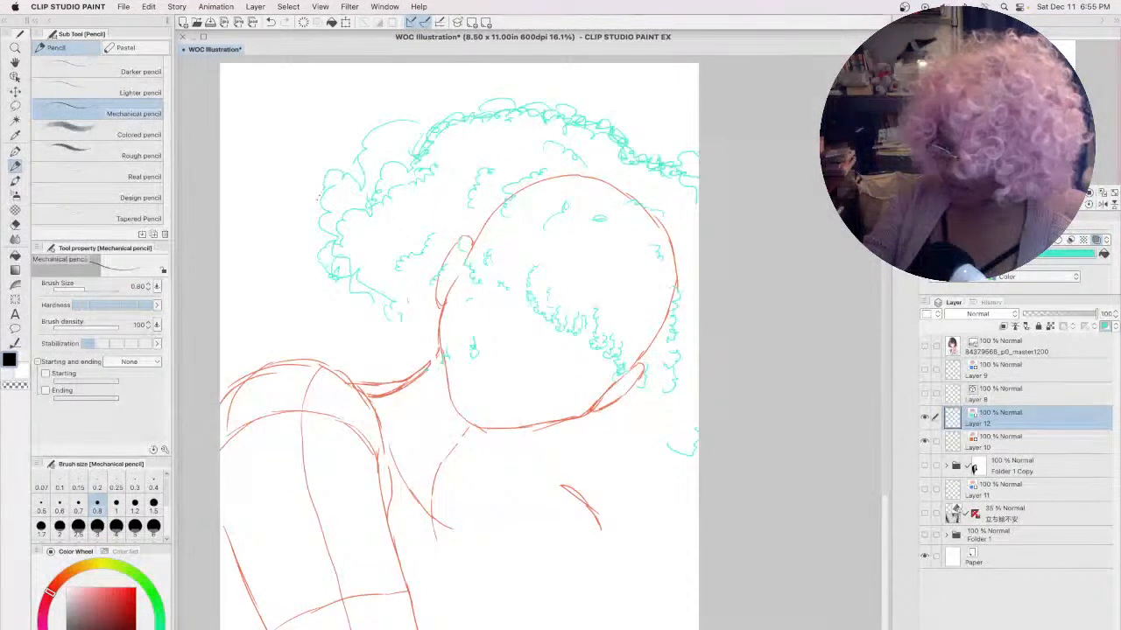
- Clear the old inner contour on the left side of the hair and draw curls descending toward the shoulder
{"action": "mouse_move", "coordinate": [324, 260]}
{"action": "left_mouse_down"}
{"action": "mouse_move", "coordinate": [336, 286]}
{"action": "mouse_move", "coordinate": [352, 278]}
{"action": "left_mouse_up"}
{"action": "left_click_drag", "start_coordinate": [371, 216], "coordinate": [370, 199]}
{"action": "mouse_move", "coordinate": [411, 167]}
{"action": "left_mouse_down"}
{"action": "mouse_move", "coordinate": [429, 145]}
{"action": "mouse_move", "coordinate": [443, 155]}
{"action": "left_mouse_up"}
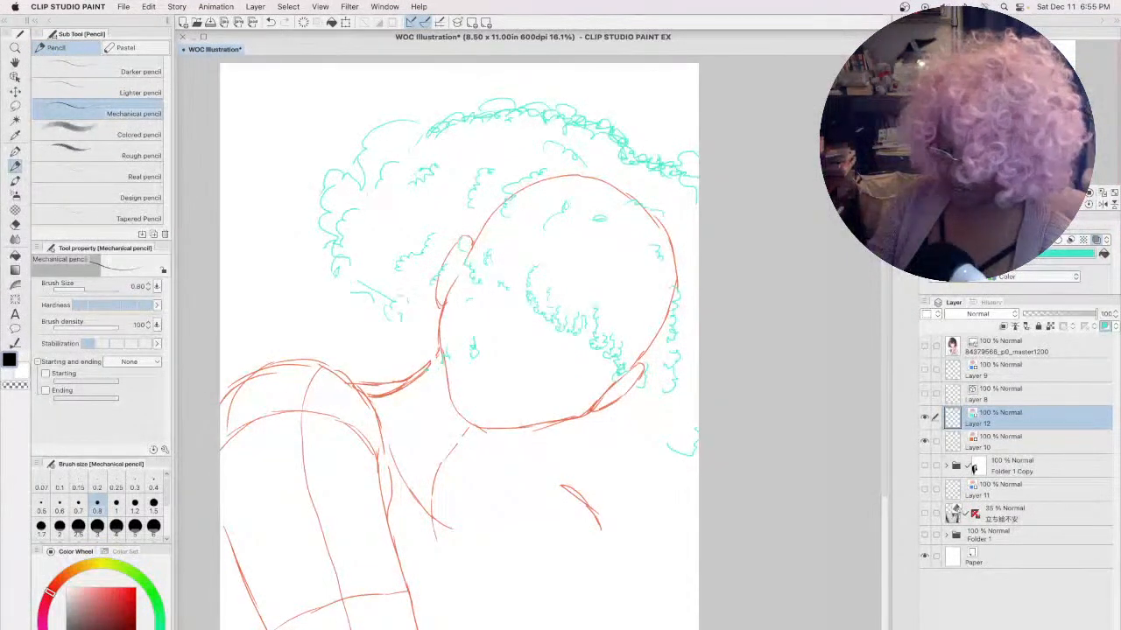
{"action": "left_click_drag", "start_coordinate": [376, 282], "coordinate": [410, 376]}
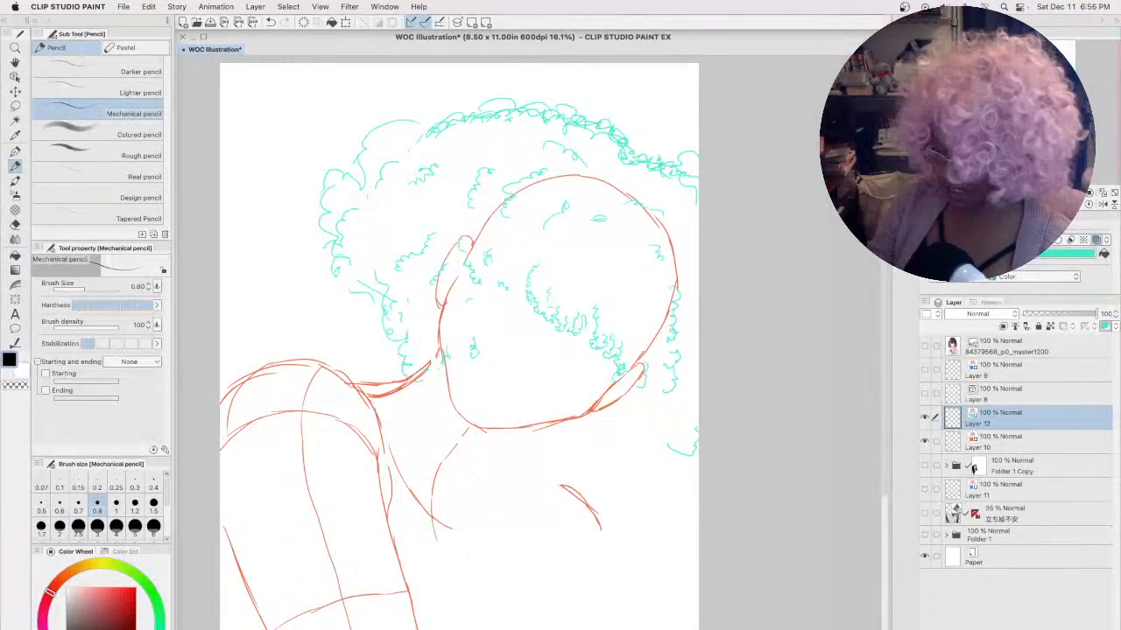
{"action": "mouse_move", "coordinate": [328, 257]}
{"action": "left_mouse_down"}
{"action": "mouse_move", "coordinate": [380, 303]}
{"action": "mouse_move", "coordinate": [345, 240]}
{"action": "left_mouse_up"}
- Raise the hair's top contour with large loose curls and replace the old crown outline on its right slope
{"action": "mouse_move", "coordinate": [366, 160]}
{"action": "left_mouse_down"}
{"action": "mouse_move", "coordinate": [385, 131]}
{"action": "mouse_move", "coordinate": [423, 127]}
{"action": "mouse_move", "coordinate": [456, 98]}
{"action": "mouse_move", "coordinate": [434, 109]}
{"action": "mouse_move", "coordinate": [449, 87]}
{"action": "mouse_move", "coordinate": [582, 103]}
{"action": "mouse_move", "coordinate": [531, 84]}
{"action": "mouse_move", "coordinate": [583, 88]}
{"action": "mouse_move", "coordinate": [639, 142]}
{"action": "left_mouse_up"}
{"action": "left_click_drag", "start_coordinate": [604, 86], "coordinate": [637, 158]}
{"action": "mouse_move", "coordinate": [502, 103]}
{"action": "left_mouse_down"}
{"action": "mouse_move", "coordinate": [599, 87]}
{"action": "mouse_move", "coordinate": [638, 123]}
{"action": "mouse_move", "coordinate": [656, 179]}
{"action": "left_mouse_up"}
{"action": "mouse_move", "coordinate": [644, 124]}
{"action": "left_mouse_down"}
{"action": "mouse_move", "coordinate": [667, 176]}
{"action": "mouse_move", "coordinate": [620, 176]}
{"action": "left_mouse_up"}
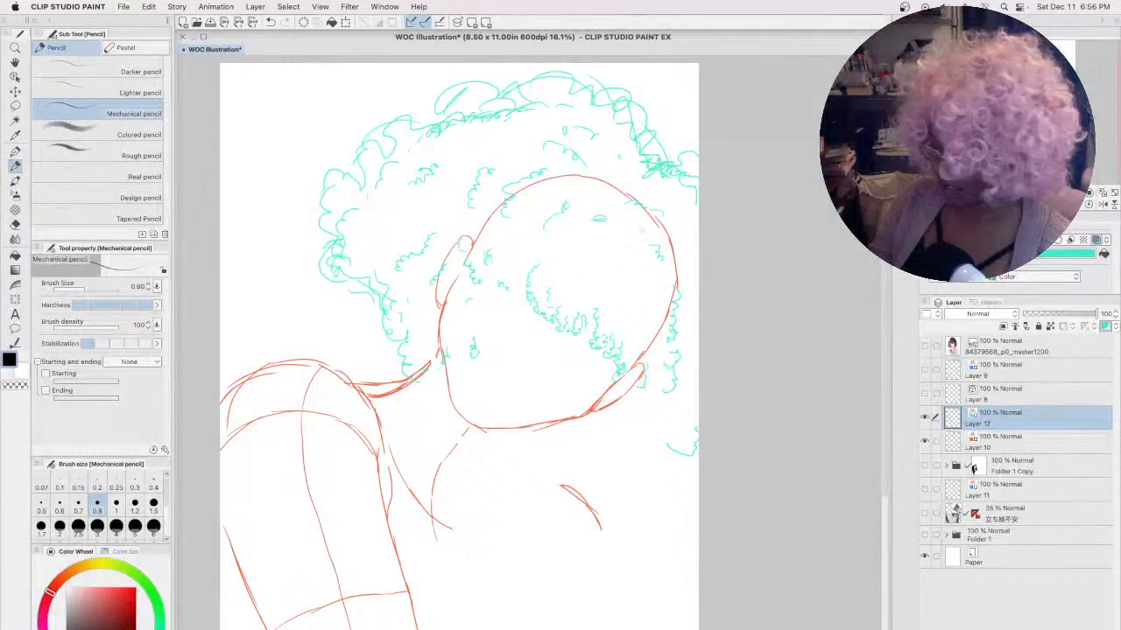
- Sketch a curly lock over the left temple and add curls around the ear and down beside the jaw
{"action": "mouse_move", "coordinate": [525, 203]}
{"action": "left_mouse_down"}
{"action": "mouse_move", "coordinate": [530, 238]}
{"action": "mouse_move", "coordinate": [513, 266]}
{"action": "mouse_move", "coordinate": [477, 278]}
{"action": "left_mouse_up"}
{"action": "left_click_drag", "start_coordinate": [462, 243], "coordinate": [466, 268]}
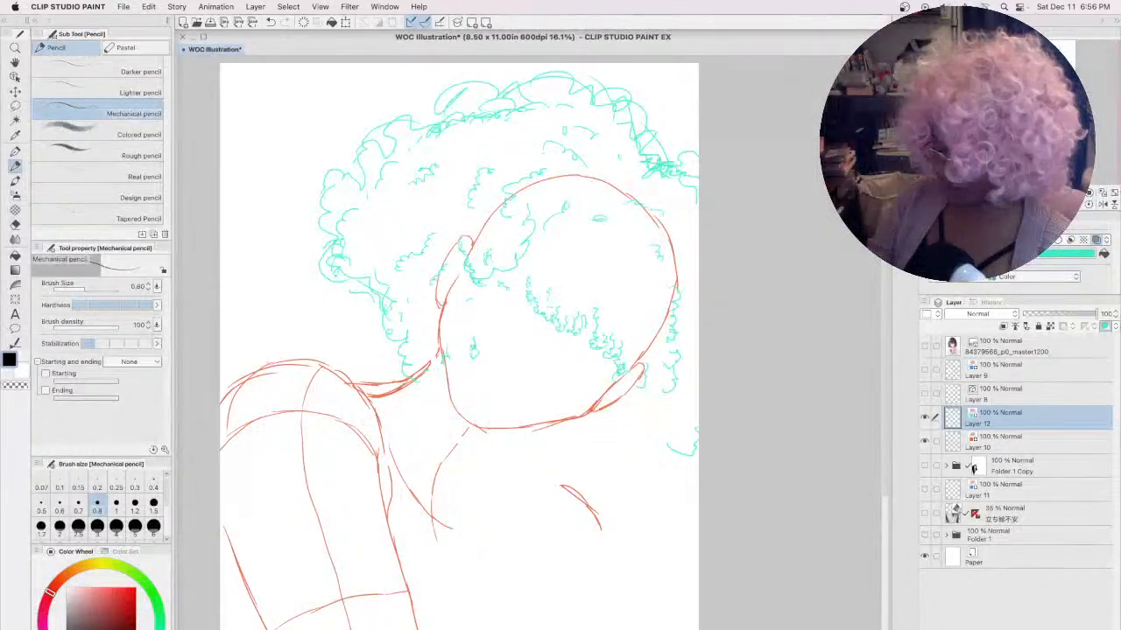
{"action": "left_click_drag", "start_coordinate": [524, 215], "coordinate": [423, 390]}
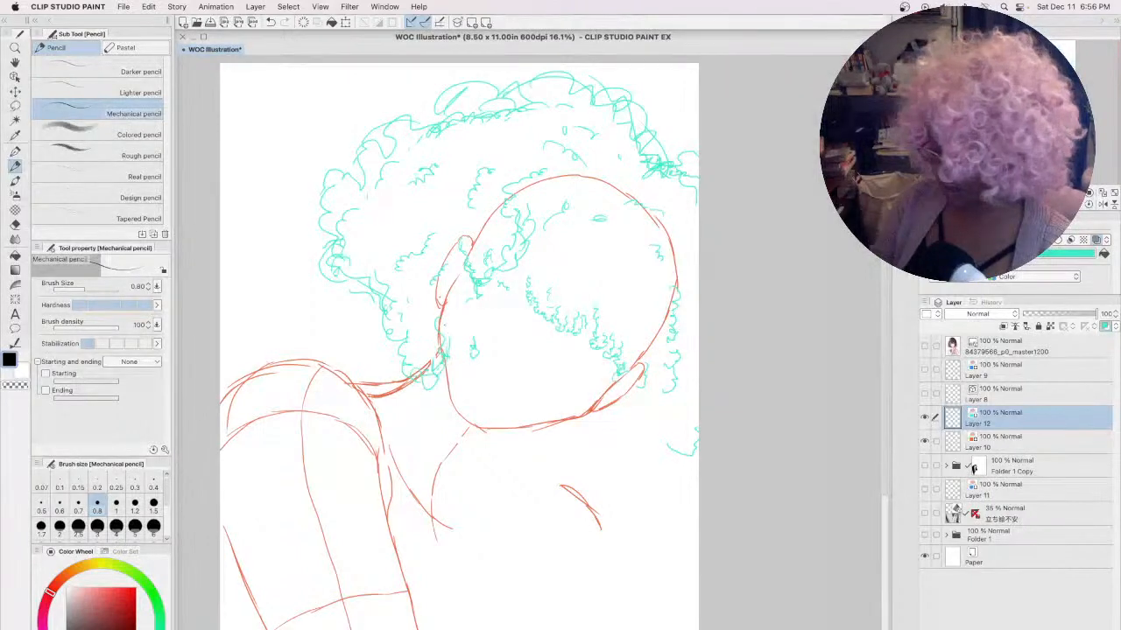
{"action": "left_click_drag", "start_coordinate": [441, 252], "coordinate": [464, 270]}
{"action": "mouse_move", "coordinate": [445, 272]}
{"action": "left_mouse_down"}
{"action": "mouse_move", "coordinate": [425, 288]}
{"action": "mouse_move", "coordinate": [426, 306]}
{"action": "left_mouse_up"}
{"action": "left_click_drag", "start_coordinate": [458, 234], "coordinate": [454, 255]}
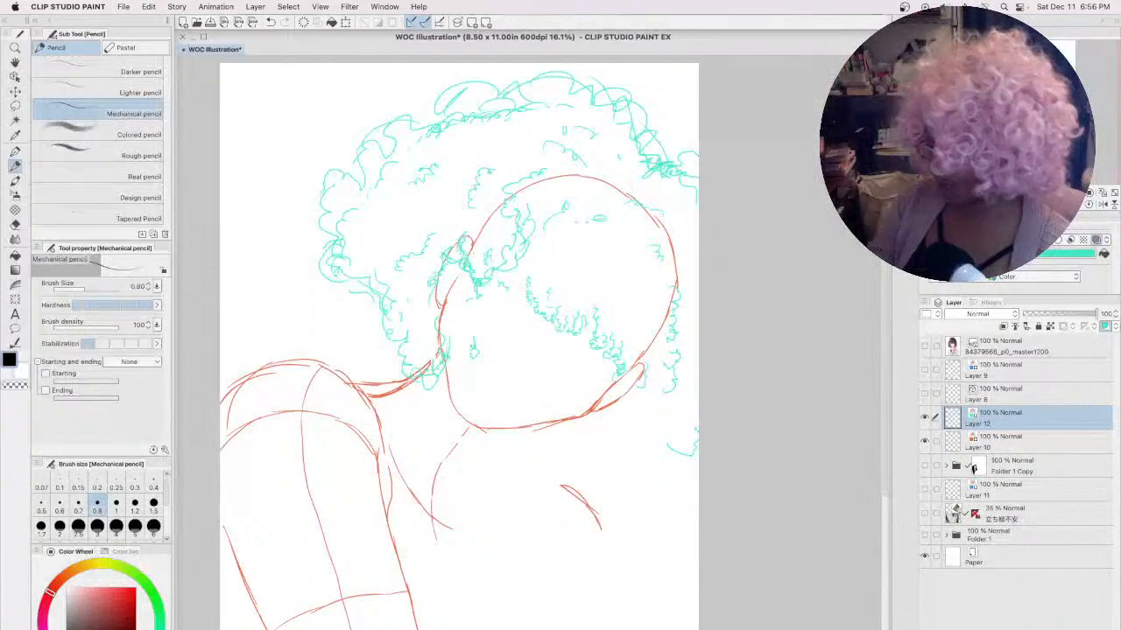
- Fill the lock over the left temple with small curl strokes, undoing the unwanted ones
{"action": "mouse_move", "coordinate": [516, 213]}
{"action": "left_mouse_down"}
{"action": "mouse_move", "coordinate": [508, 237]}
{"action": "mouse_move", "coordinate": [517, 215]}
{"action": "left_mouse_up"}
{"action": "left_click_drag", "start_coordinate": [511, 212], "coordinate": [495, 245]}
{"action": "mouse_move", "coordinate": [502, 244]}
{"action": "left_mouse_down"}
{"action": "mouse_move", "coordinate": [494, 262]}
{"action": "mouse_move", "coordinate": [481, 251]}
{"action": "left_mouse_up"}
{"action": "left_click_drag", "start_coordinate": [493, 254], "coordinate": [483, 275]}
{"action": "left_click_drag", "start_coordinate": [532, 240], "coordinate": [515, 261]}
{"action": "key", "text": "super+z"}
{"action": "key", "text": "super+z"}
{"action": "key", "text": "super+z"}
{"action": "mouse_move", "coordinate": [513, 199]}
{"action": "left_mouse_down"}
{"action": "mouse_move", "coordinate": [536, 177]}
{"action": "mouse_move", "coordinate": [537, 237]}
{"action": "mouse_move", "coordinate": [513, 275]}
{"action": "left_mouse_up"}
{"action": "key", "text": "super+z"}
{"action": "left_click_drag", "start_coordinate": [527, 275], "coordinate": [520, 289]}
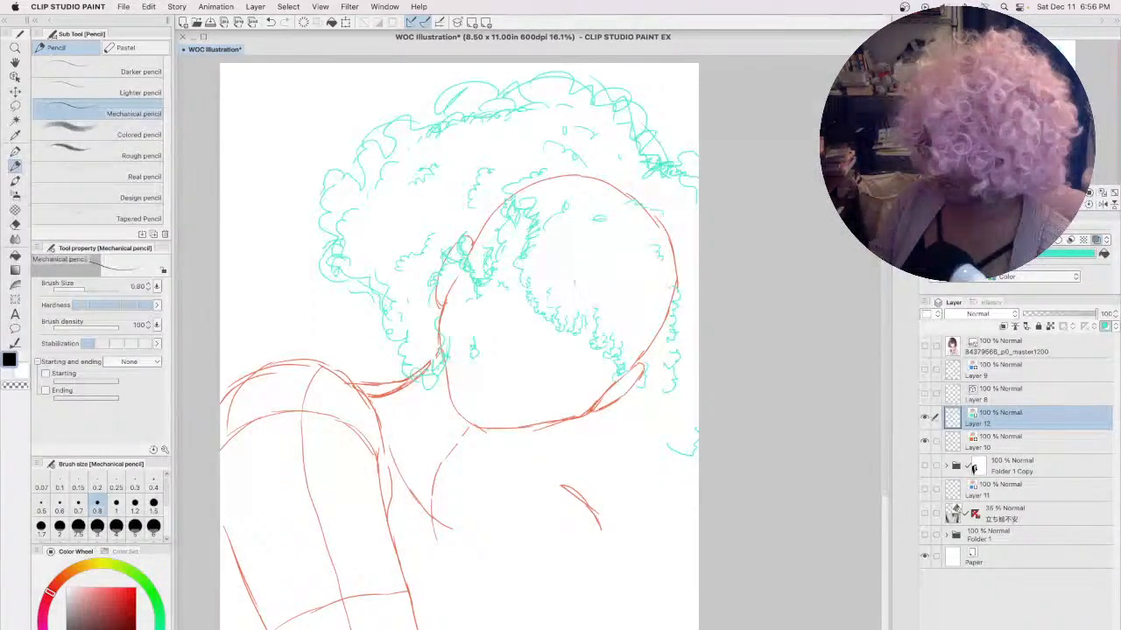
- Build up the fringe over the middle of the forehead with layered curls and a larger rounded lock
{"action": "mouse_move", "coordinate": [564, 259]}
{"action": "left_mouse_down"}
{"action": "mouse_move", "coordinate": [536, 286]}
{"action": "mouse_move", "coordinate": [532, 312]}
{"action": "left_mouse_up"}
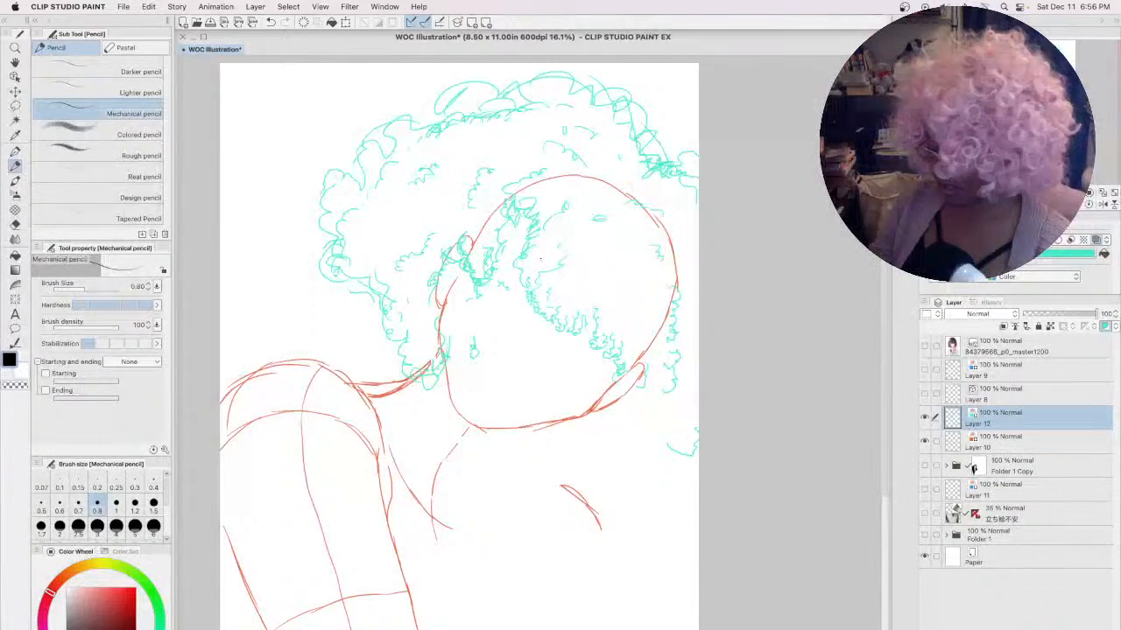
{"action": "mouse_move", "coordinate": [589, 277]}
{"action": "left_mouse_down"}
{"action": "mouse_move", "coordinate": [566, 301]}
{"action": "mouse_move", "coordinate": [537, 307]}
{"action": "left_mouse_up"}
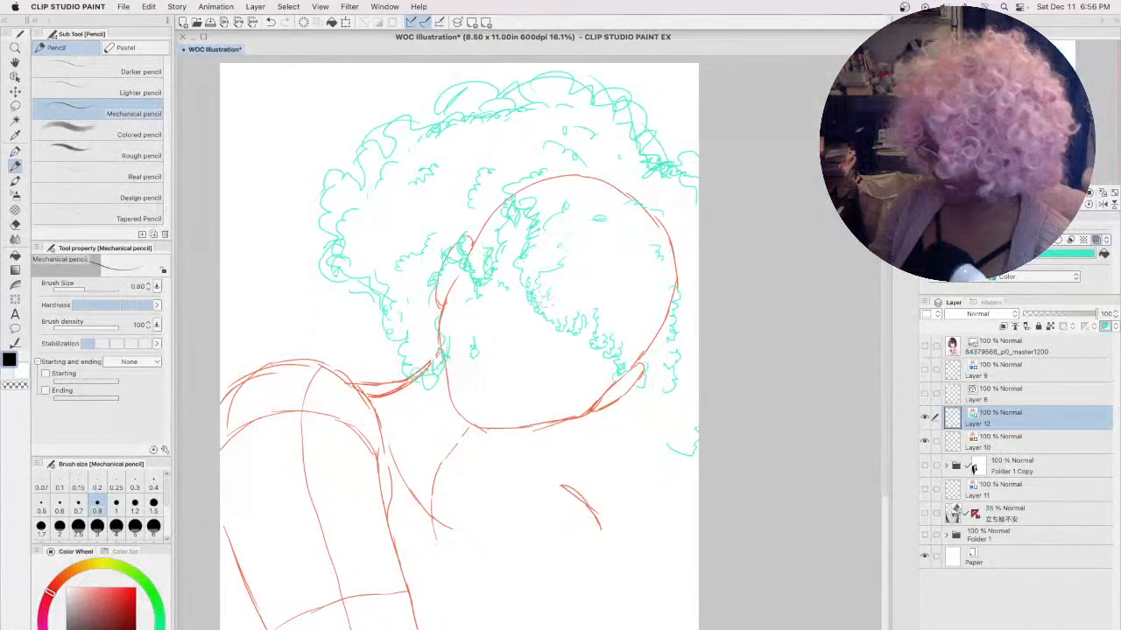
{"action": "mouse_move", "coordinate": [574, 248]}
{"action": "left_mouse_down"}
{"action": "mouse_move", "coordinate": [557, 257]}
{"action": "mouse_move", "coordinate": [570, 262]}
{"action": "left_mouse_up"}
{"action": "left_click_drag", "start_coordinate": [581, 260], "coordinate": [551, 290]}
{"action": "mouse_move", "coordinate": [565, 285]}
{"action": "left_mouse_down"}
{"action": "mouse_move", "coordinate": [549, 305]}
{"action": "mouse_move", "coordinate": [557, 315]}
{"action": "left_mouse_up"}
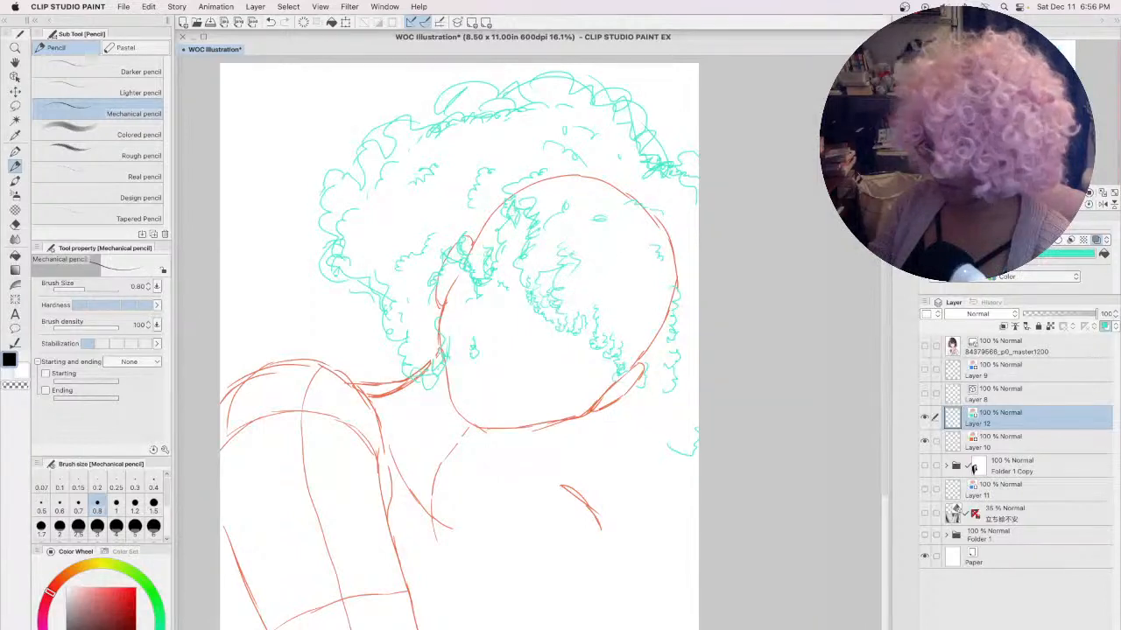
{"action": "left_click_drag", "start_coordinate": [587, 268], "coordinate": [574, 287]}
{"action": "mouse_move", "coordinate": [583, 284]}
{"action": "left_mouse_down"}
{"action": "mouse_move", "coordinate": [575, 300]}
{"action": "mouse_move", "coordinate": [585, 316]}
{"action": "left_mouse_up"}
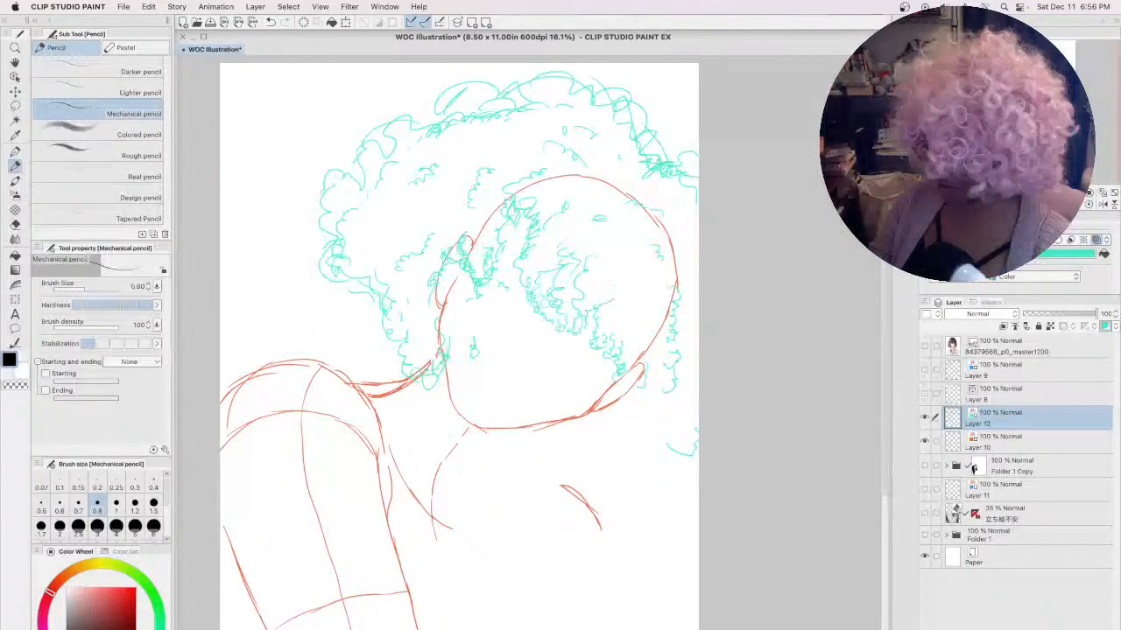
{"action": "left_click_drag", "start_coordinate": [618, 255], "coordinate": [608, 299]}
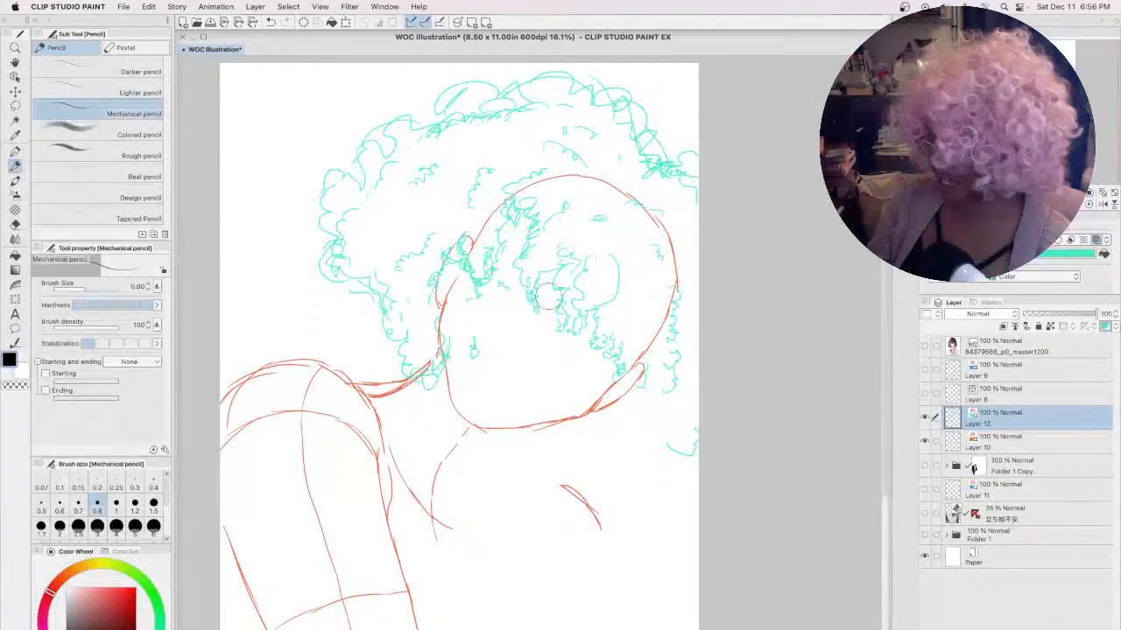
- Replace the old lower fringe with denser curl clusters at the center and clear its edge toward the right ear
{"action": "mouse_move", "coordinate": [561, 298]}
{"action": "left_mouse_down"}
{"action": "mouse_move", "coordinate": [546, 307]}
{"action": "mouse_move", "coordinate": [565, 327]}
{"action": "left_mouse_up"}
{"action": "mouse_move", "coordinate": [562, 287]}
{"action": "left_mouse_down"}
{"action": "mouse_move", "coordinate": [587, 292]}
{"action": "mouse_move", "coordinate": [593, 319]}
{"action": "left_mouse_up"}
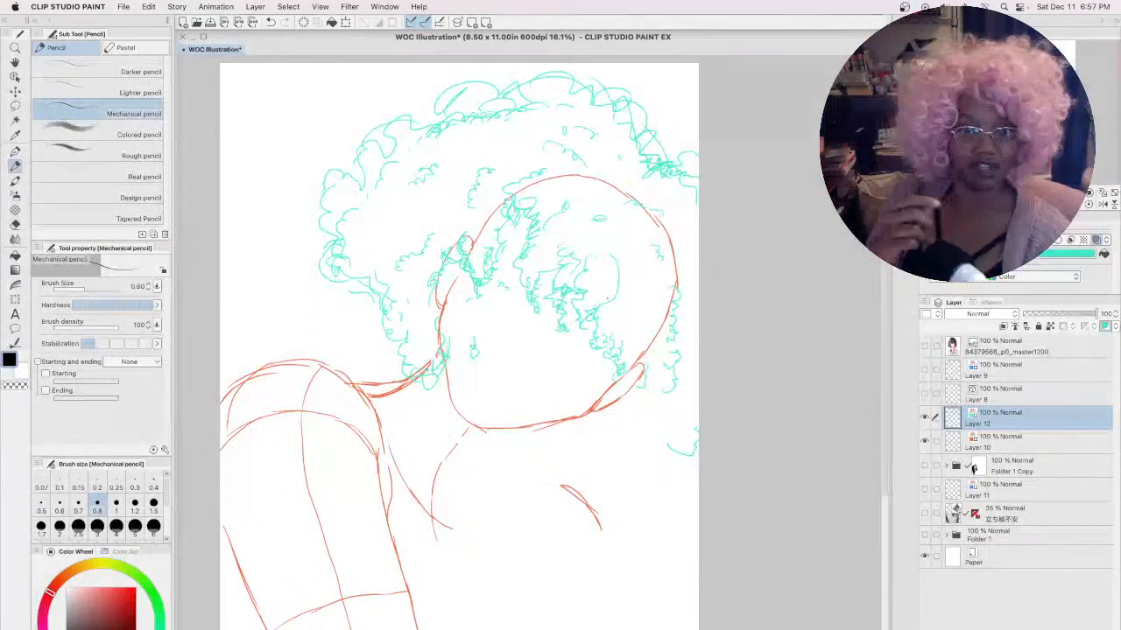
{"action": "mouse_move", "coordinate": [608, 322]}
{"action": "left_mouse_down"}
{"action": "mouse_move", "coordinate": [632, 328]}
{"action": "mouse_move", "coordinate": [628, 338]}
{"action": "left_mouse_up"}
{"action": "left_click_drag", "start_coordinate": [629, 283], "coordinate": [622, 296]}
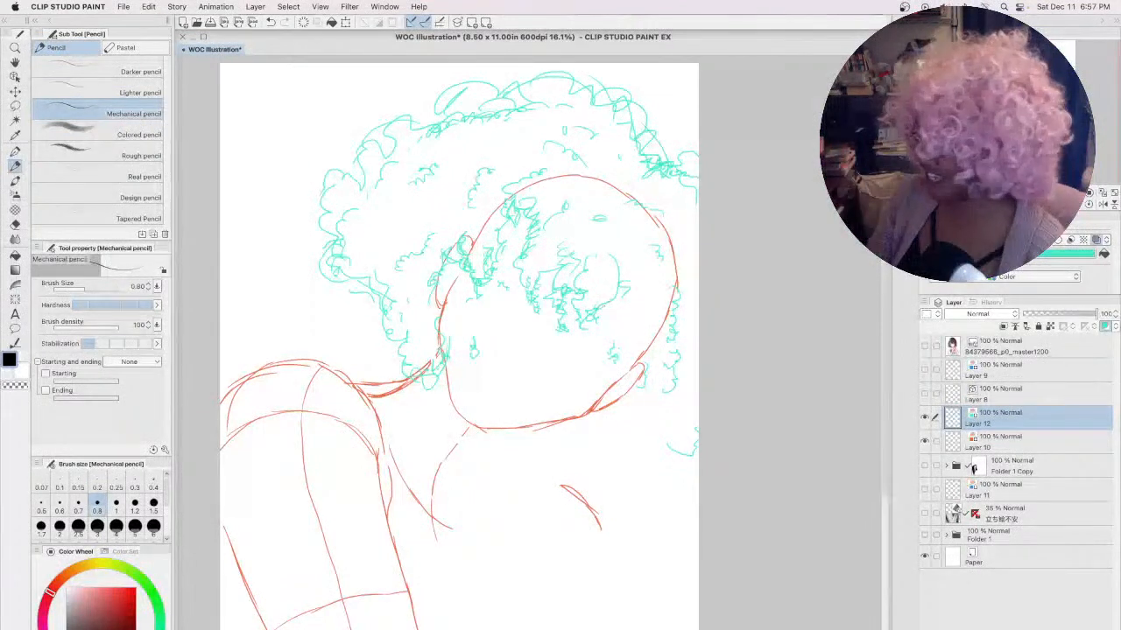
{"action": "left_click_drag", "start_coordinate": [625, 283], "coordinate": [609, 297]}
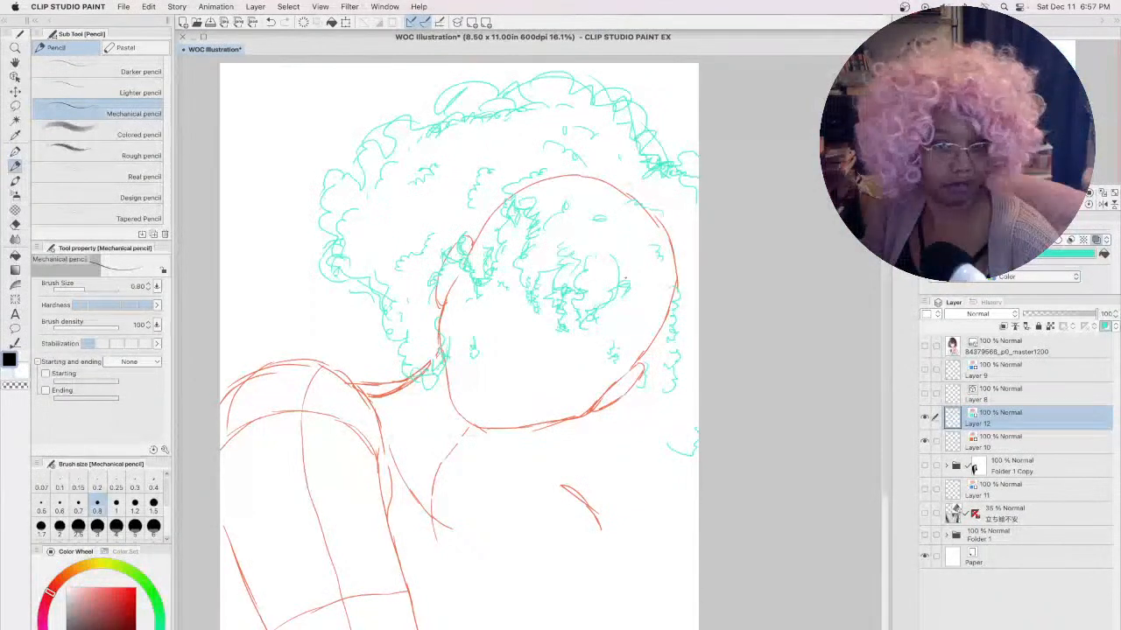
- Extend the curls down past the right ear and above the shoulder, and reinforce the fringe and upper-left hair outline with extra strokes
{"action": "mouse_move", "coordinate": [639, 273]}
{"action": "left_mouse_down"}
{"action": "mouse_move", "coordinate": [631, 343]}
{"action": "mouse_move", "coordinate": [613, 349]}
{"action": "left_mouse_up"}
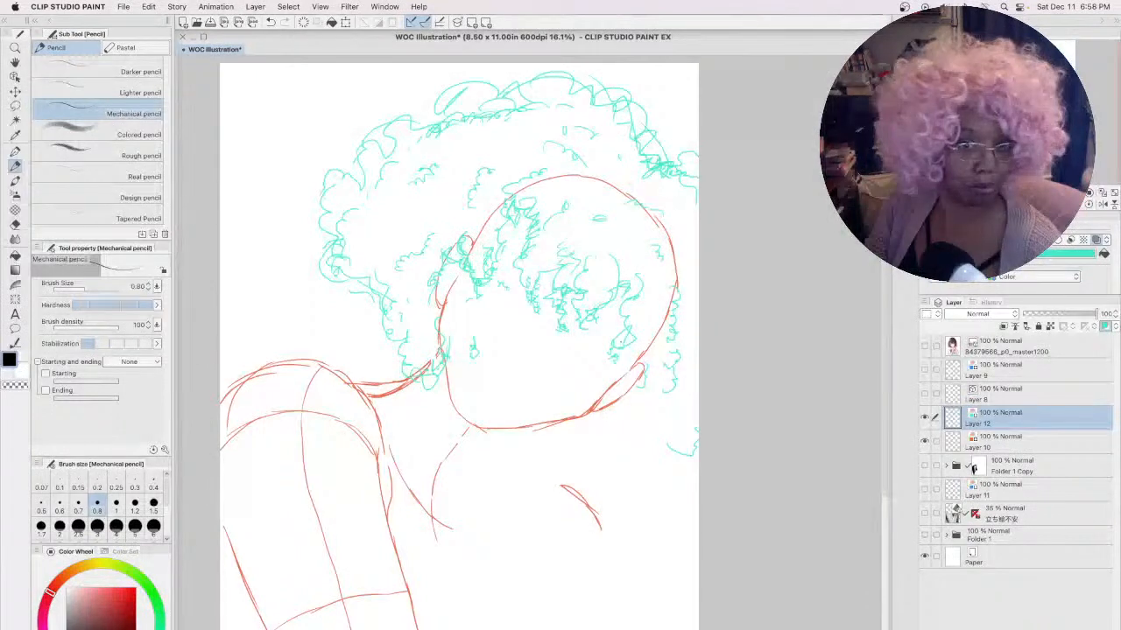
{"action": "mouse_move", "coordinate": [629, 340]}
{"action": "left_mouse_down"}
{"action": "mouse_move", "coordinate": [621, 378]}
{"action": "mouse_move", "coordinate": [658, 404]}
{"action": "left_mouse_up"}
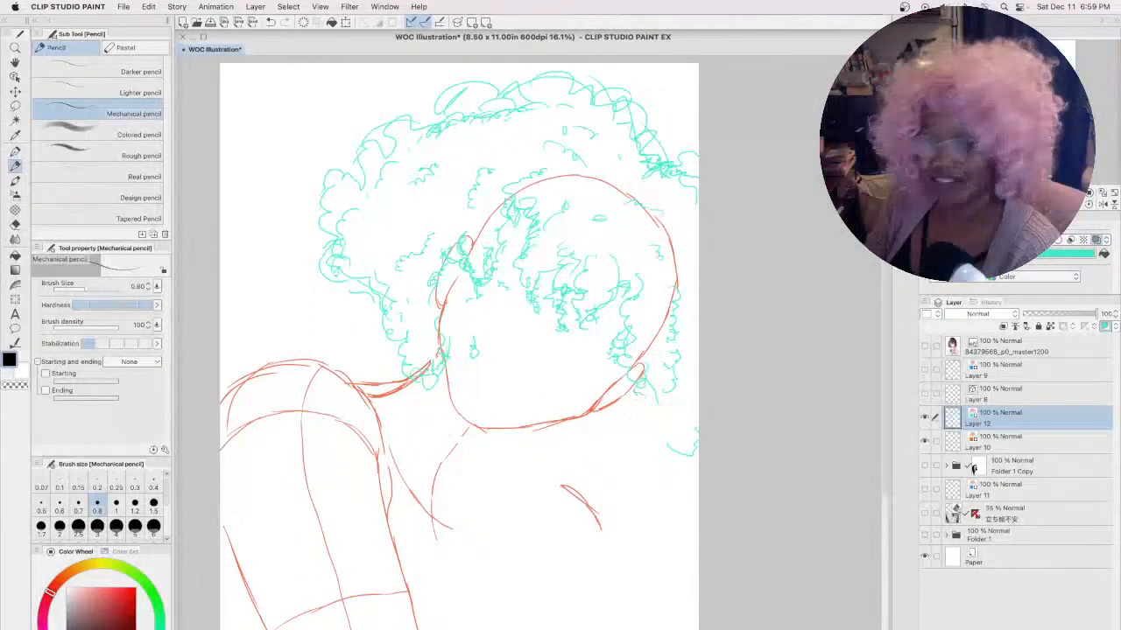
{"action": "mouse_move", "coordinate": [699, 415]}
{"action": "left_mouse_down"}
{"action": "mouse_move", "coordinate": [669, 439]}
{"action": "mouse_move", "coordinate": [635, 450]}
{"action": "left_mouse_up"}
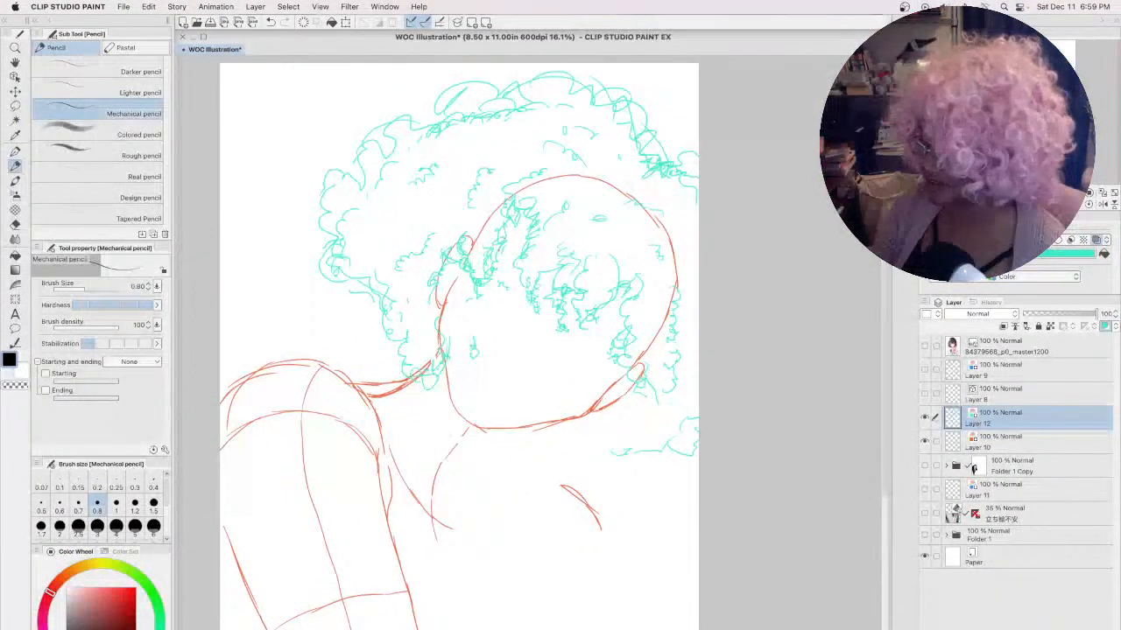
{"action": "left_click_drag", "start_coordinate": [526, 225], "coordinate": [526, 278]}
{"action": "mouse_move", "coordinate": [486, 91]}
{"action": "left_mouse_down"}
{"action": "mouse_move", "coordinate": [412, 118]}
{"action": "mouse_move", "coordinate": [340, 175]}
{"action": "left_mouse_up"}
{"action": "left_click_drag", "start_coordinate": [613, 280], "coordinate": [674, 398]}
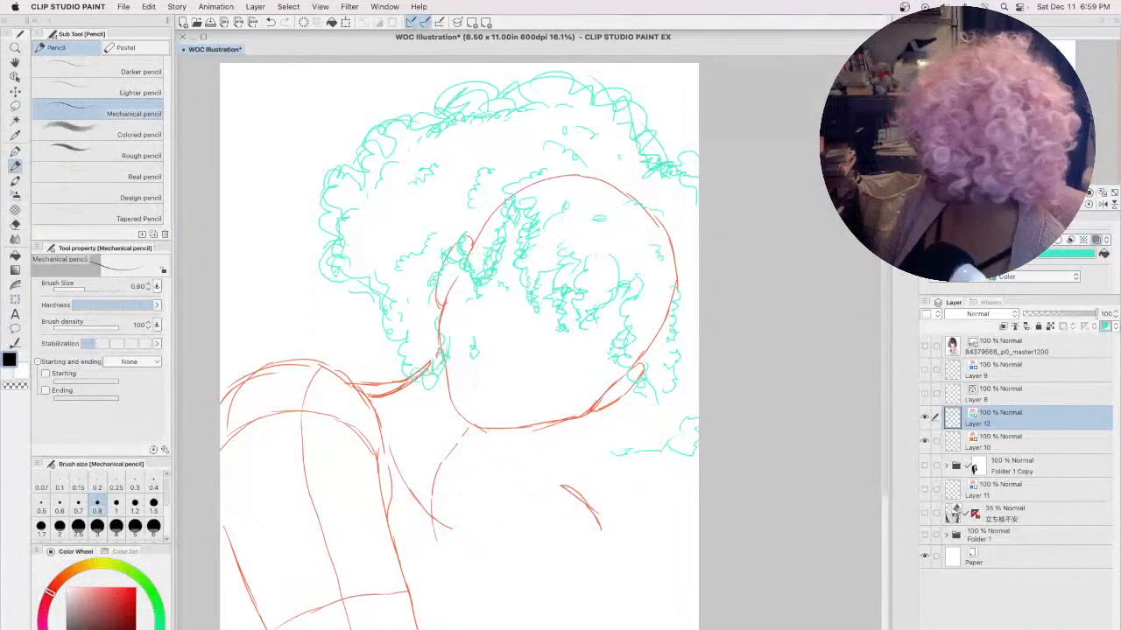
- Show Folder 1 Copy beneath the hair sketch and create a new raster layer above Layer 12
{"action": "left_click", "coordinate": [924, 465]}
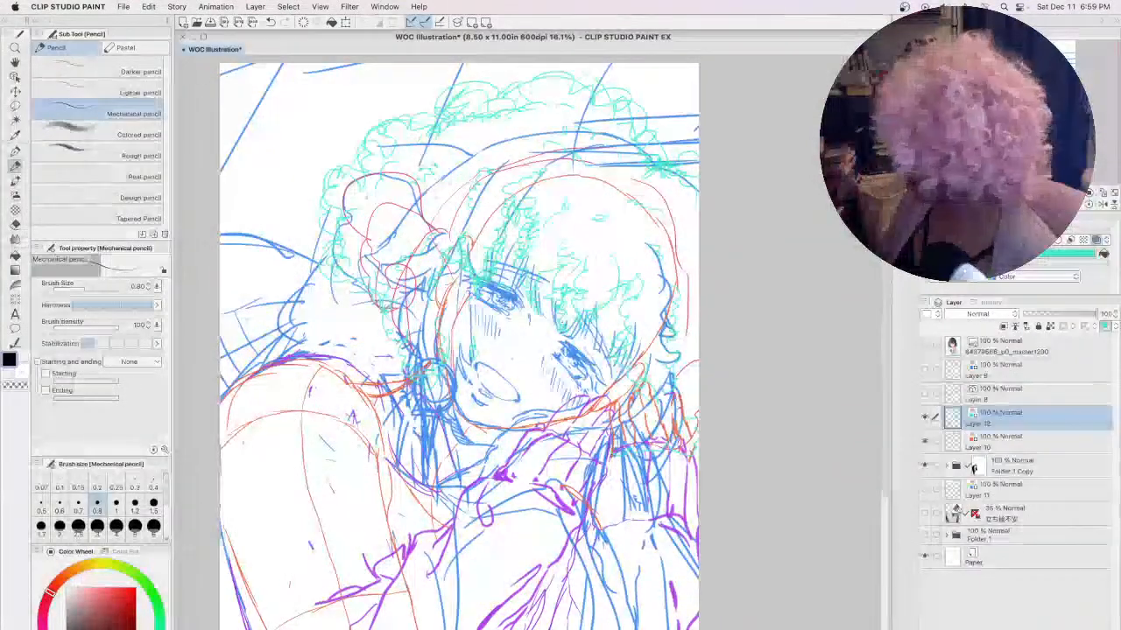
{"action": "left_click", "coordinate": [922, 465]}
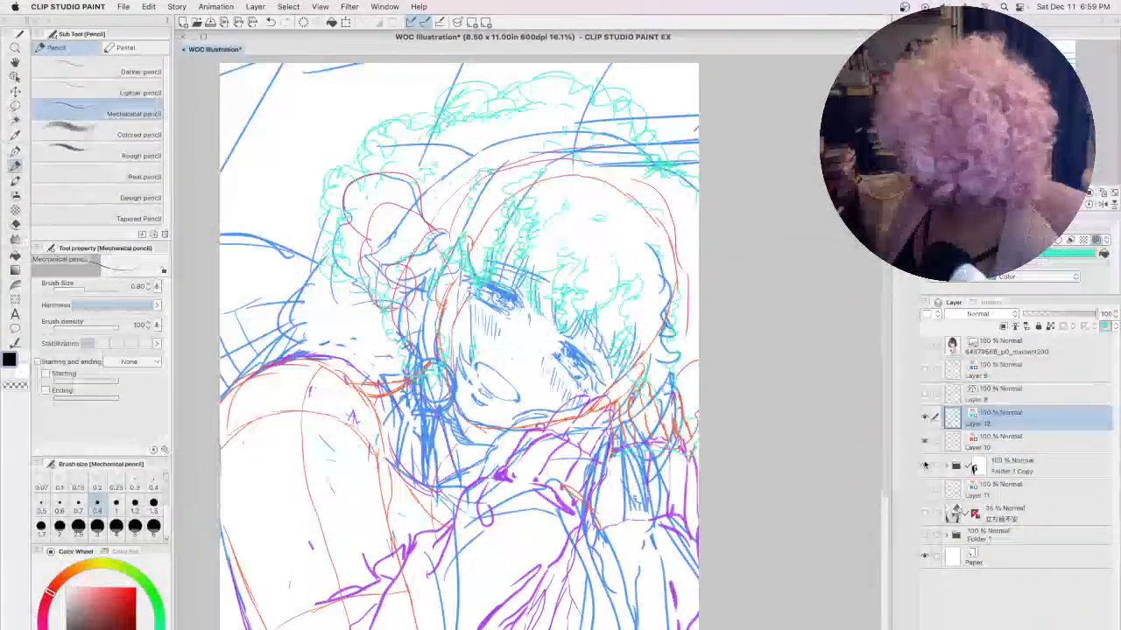
{"action": "left_click", "coordinate": [922, 465]}
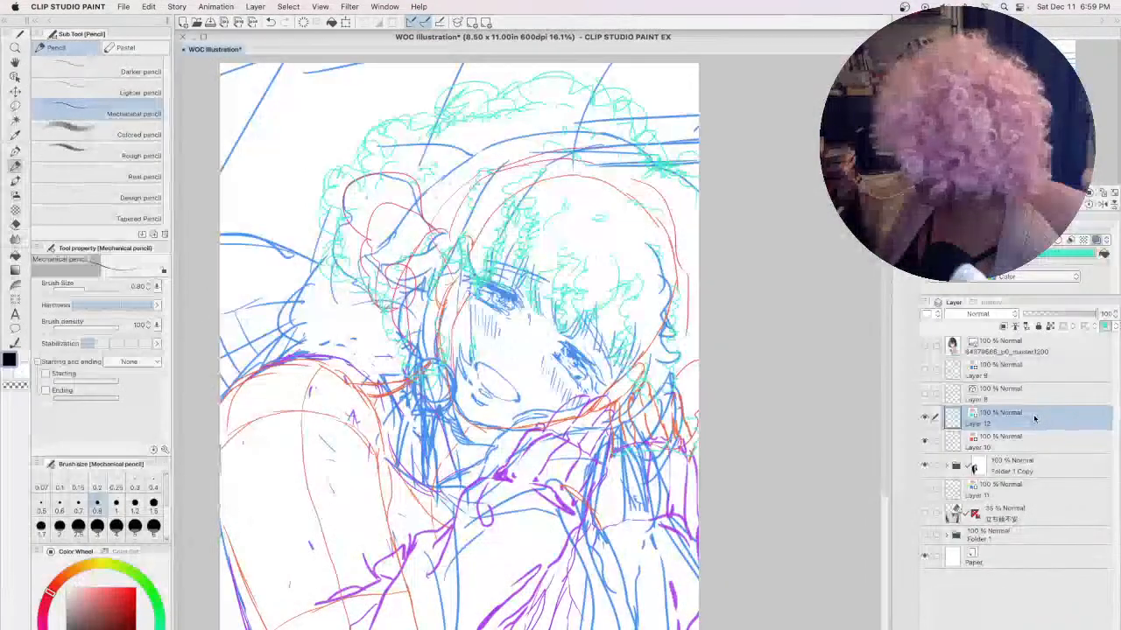
{"action": "key", "text": "super+shift+n"}
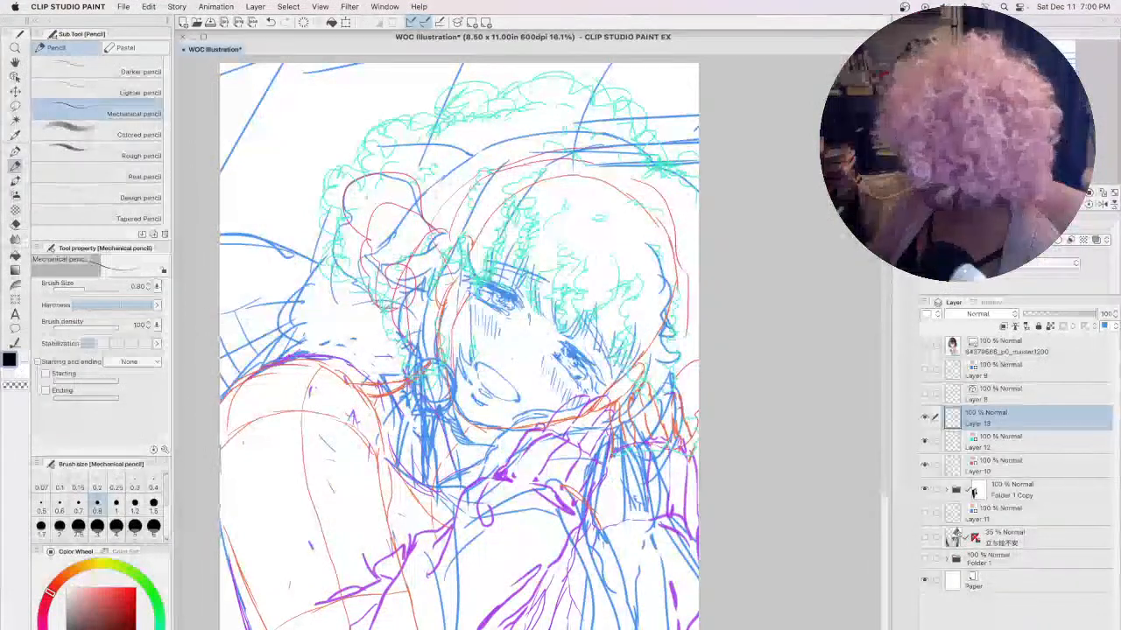
- Move Layer 5 out of Folder 1 Copy to just above Layer 12 and add a layer mask to it
{"action": "left_click", "coordinate": [944, 496]}
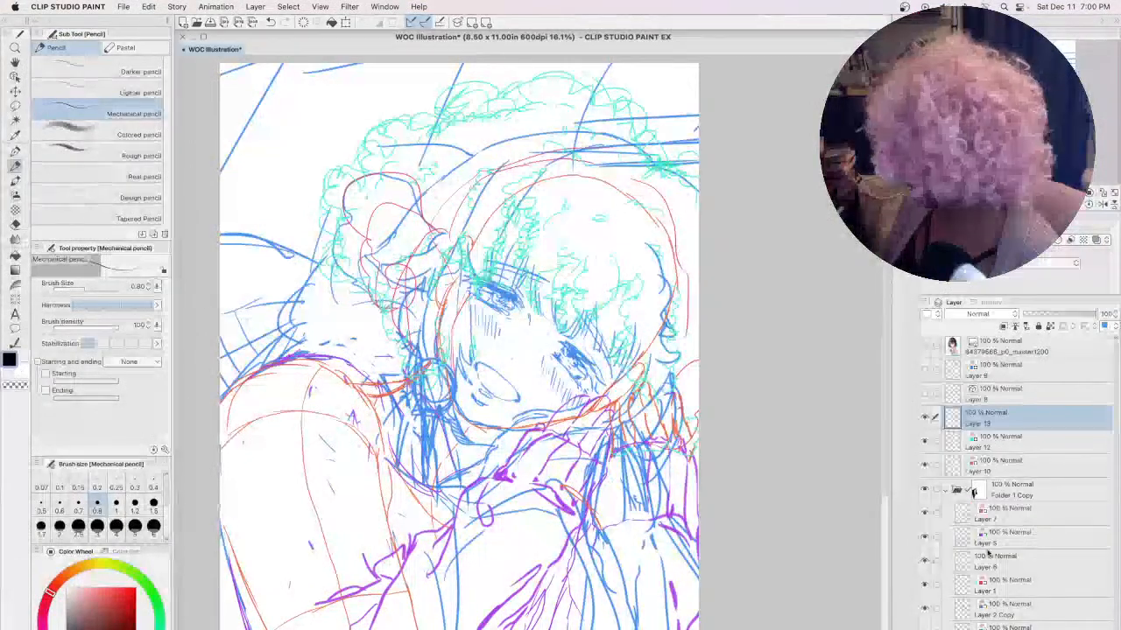
{"action": "left_click", "coordinate": [923, 540]}
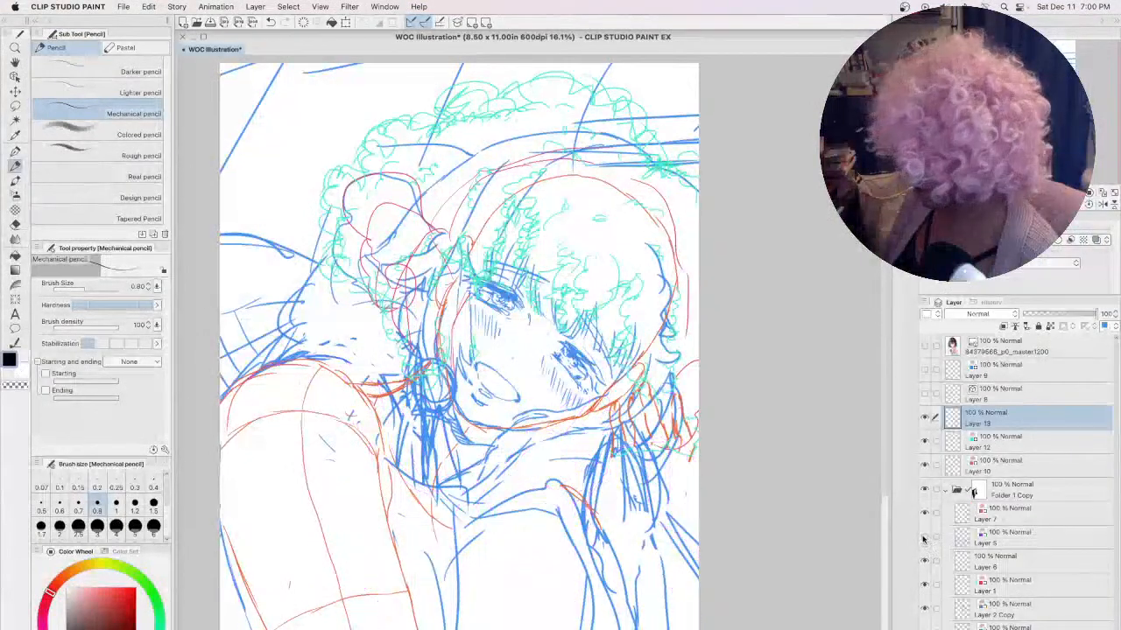
{"action": "left_click", "coordinate": [922, 540]}
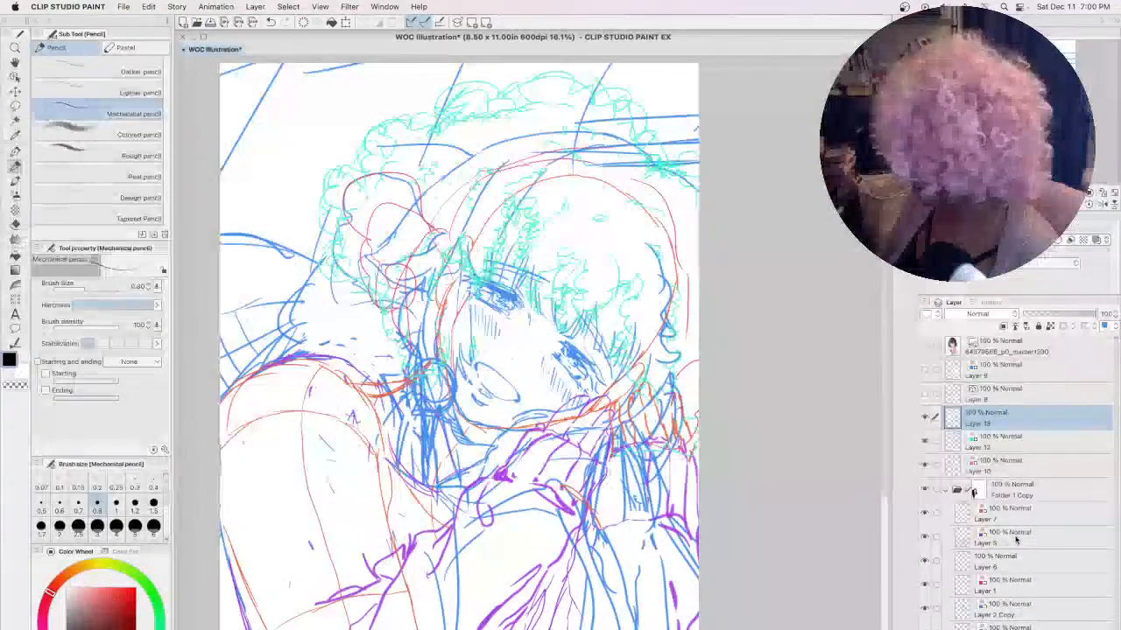
{"action": "left_click_drag", "start_coordinate": [1015, 537], "coordinate": [1018, 448]}
{"action": "left_click_drag", "start_coordinate": [1018, 448], "coordinate": [1018, 442]}
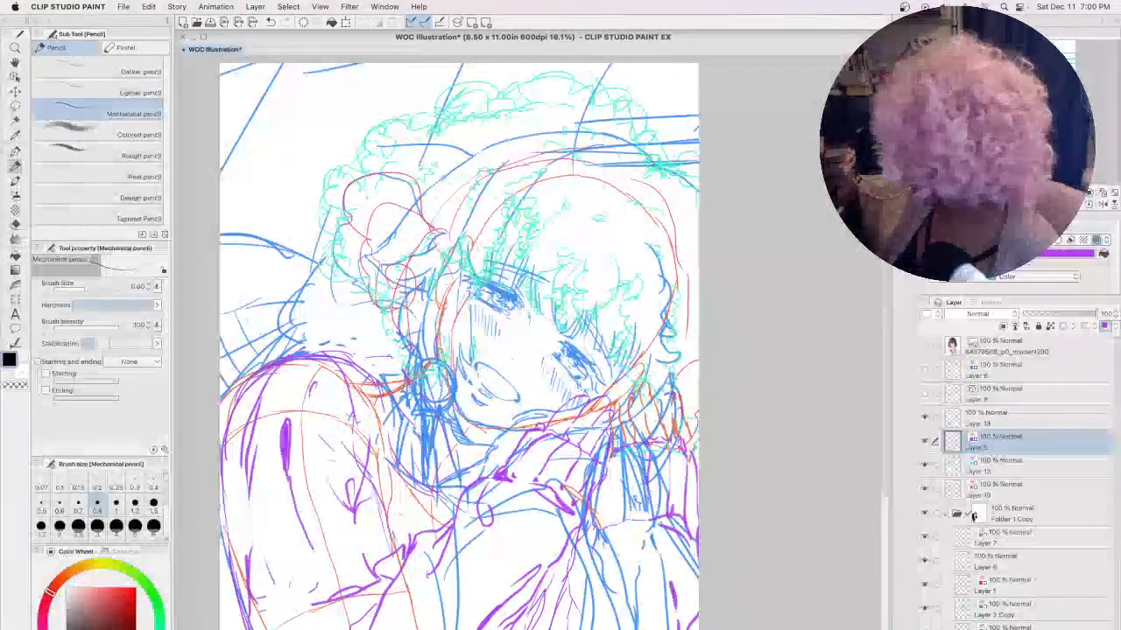
{"action": "left_click", "coordinate": [1063, 326]}
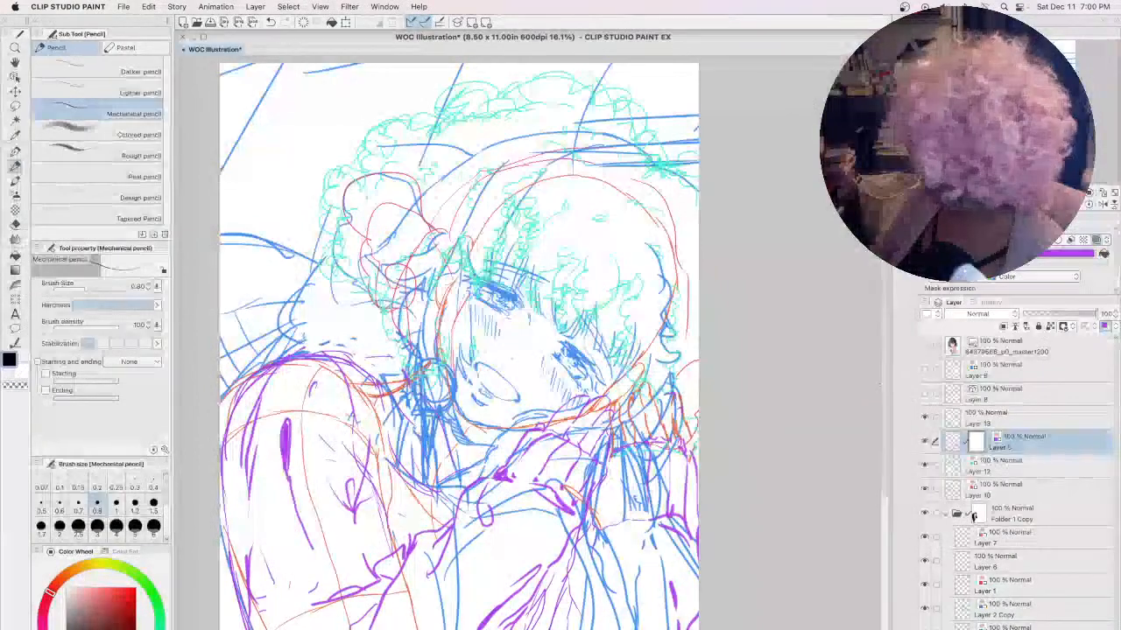
- Move Layer 1 out of Folder 1 Copy to just above Layer 5, and hide the collapsed folder
{"action": "left_click", "coordinate": [955, 514]}
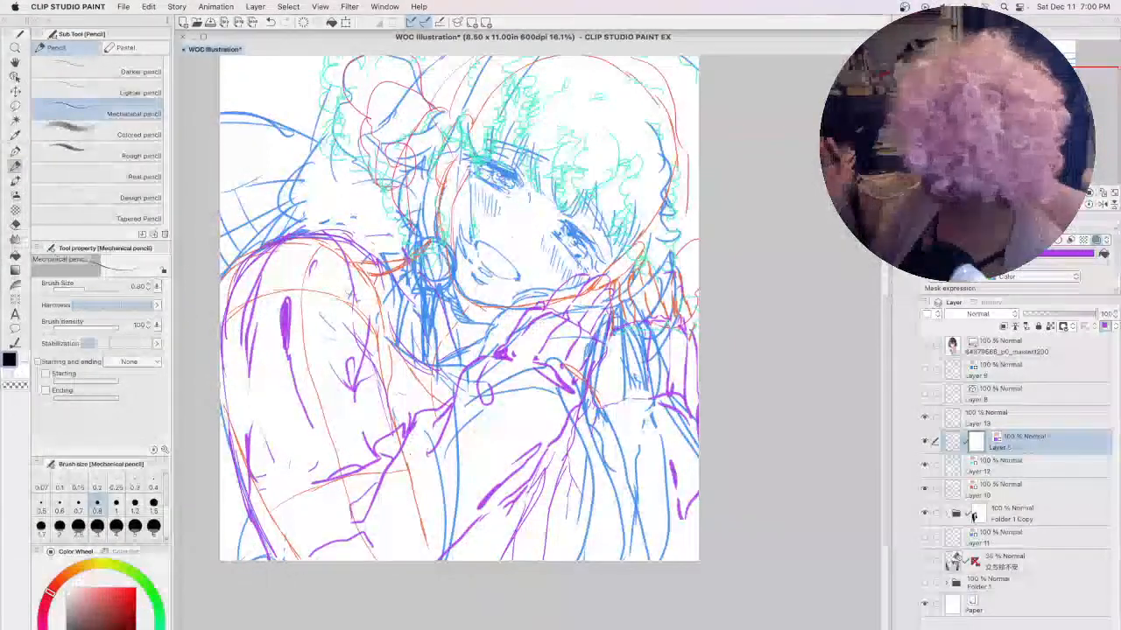
{"action": "left_click", "coordinate": [952, 514]}
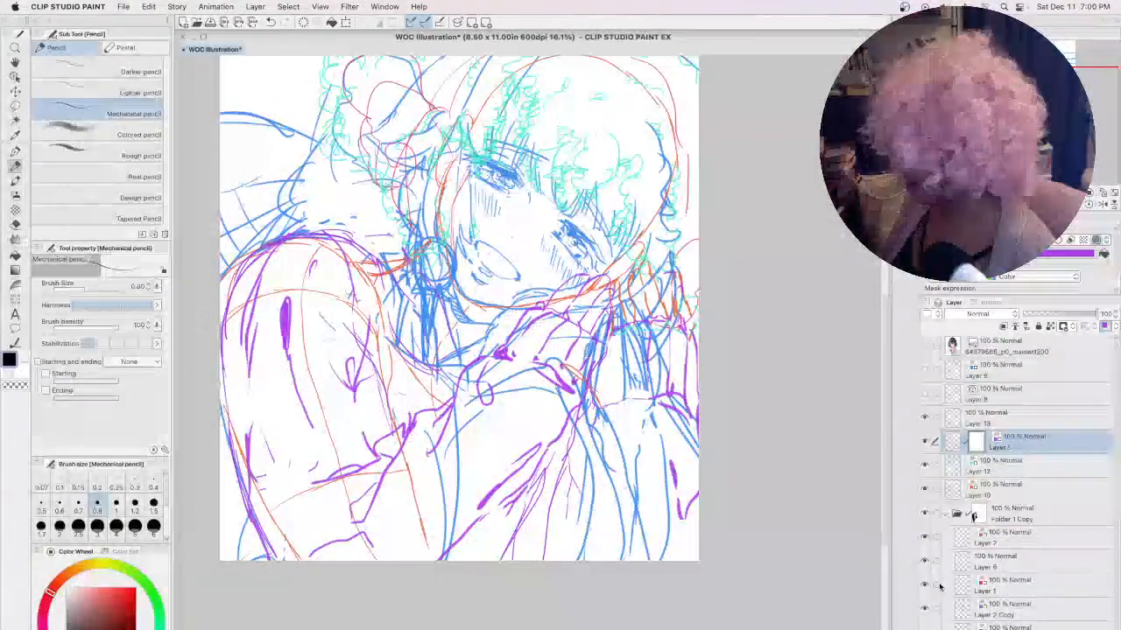
{"action": "left_click_drag", "start_coordinate": [994, 585], "coordinate": [1033, 446]}
{"action": "left_click_drag", "start_coordinate": [1033, 446], "coordinate": [1034, 437]}
{"action": "left_click_drag", "start_coordinate": [1034, 437], "coordinate": [1034, 438]}
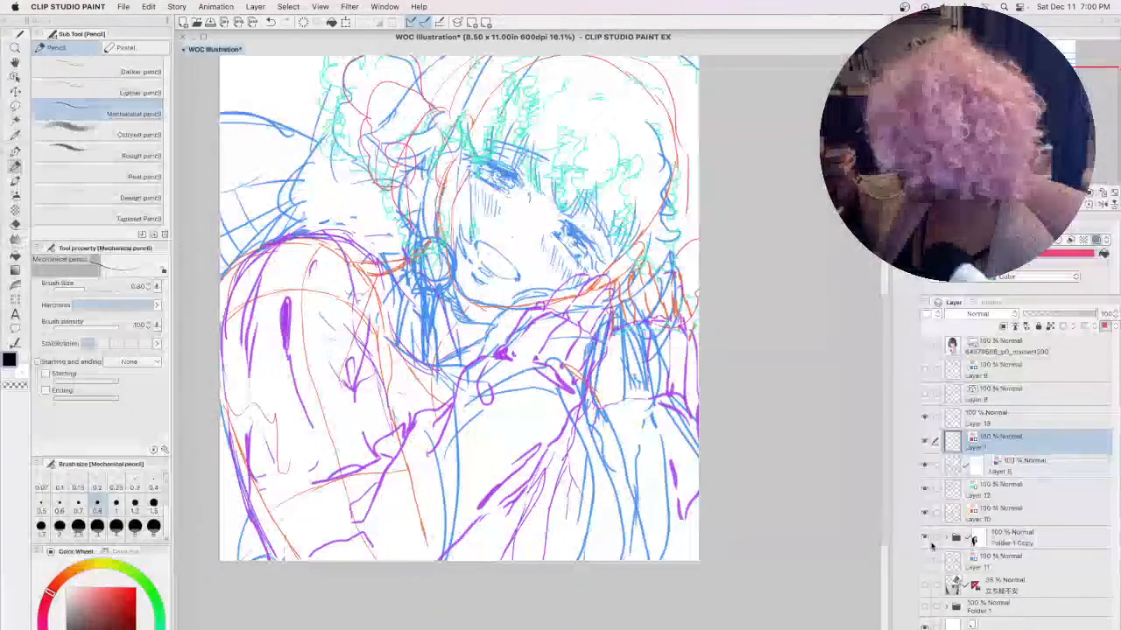
{"action": "left_click", "coordinate": [923, 537]}
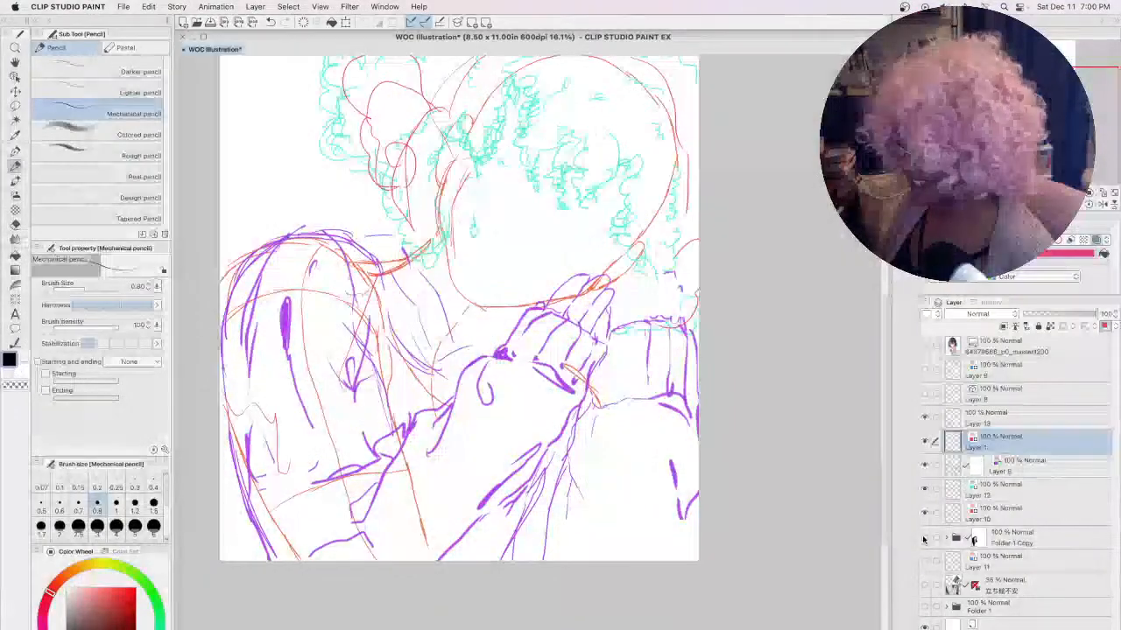
- Show the 3D figure layer at 100% opacity and hide all the sketch layers above it
{"action": "scroll", "coordinate": [459, 341], "scroll_direction": "up", "scroll_amount": 3}
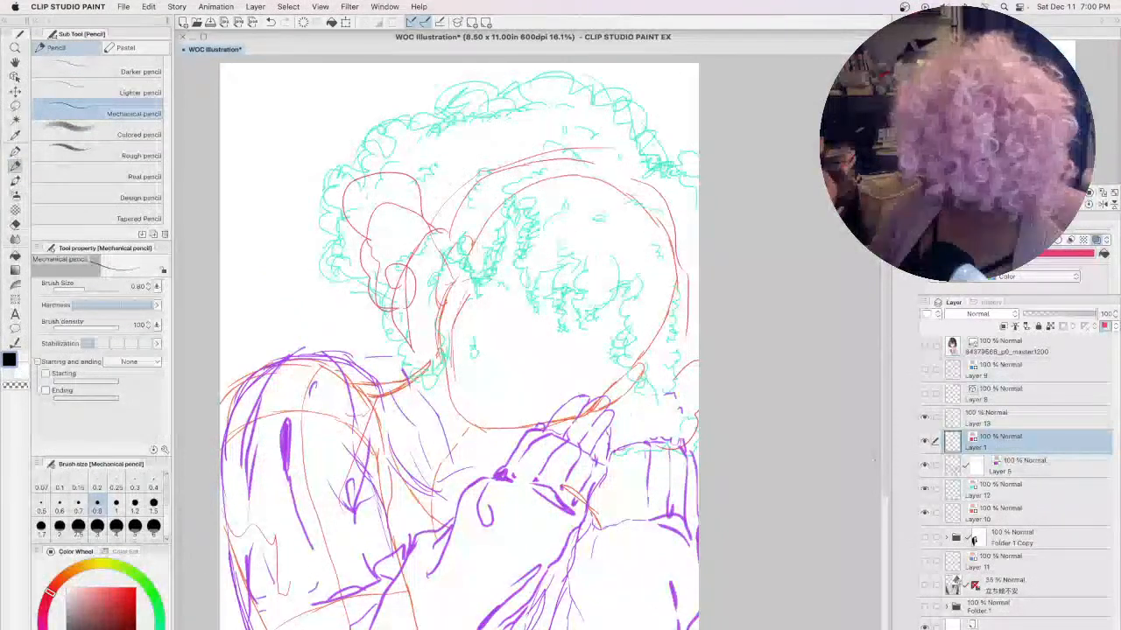
{"action": "left_click", "coordinate": [926, 586]}
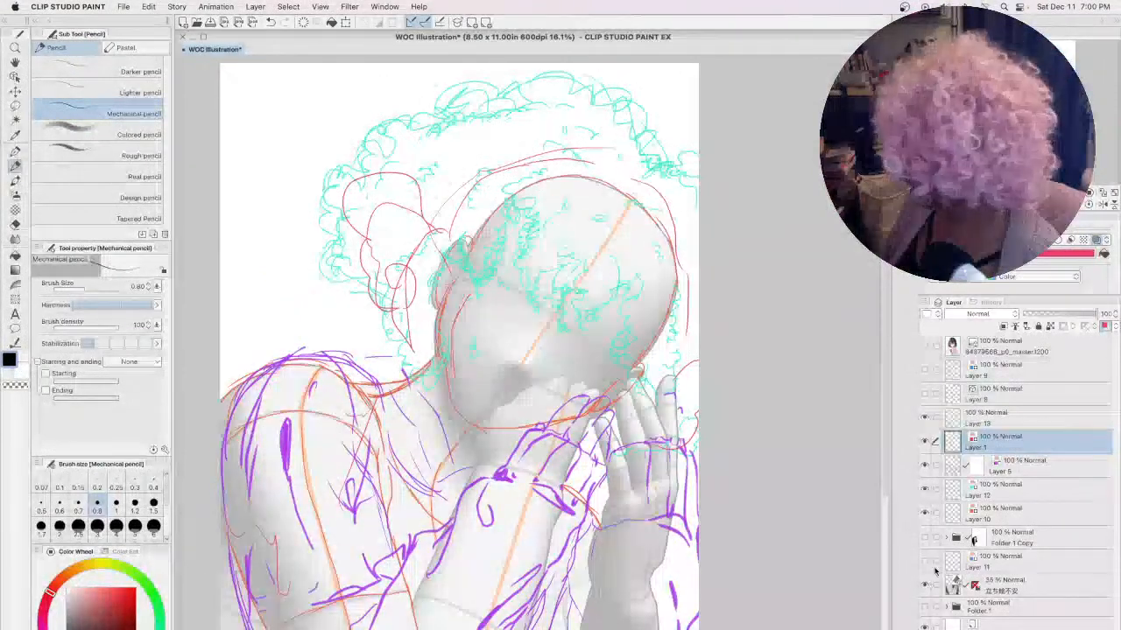
{"action": "left_click", "coordinate": [1012, 584]}
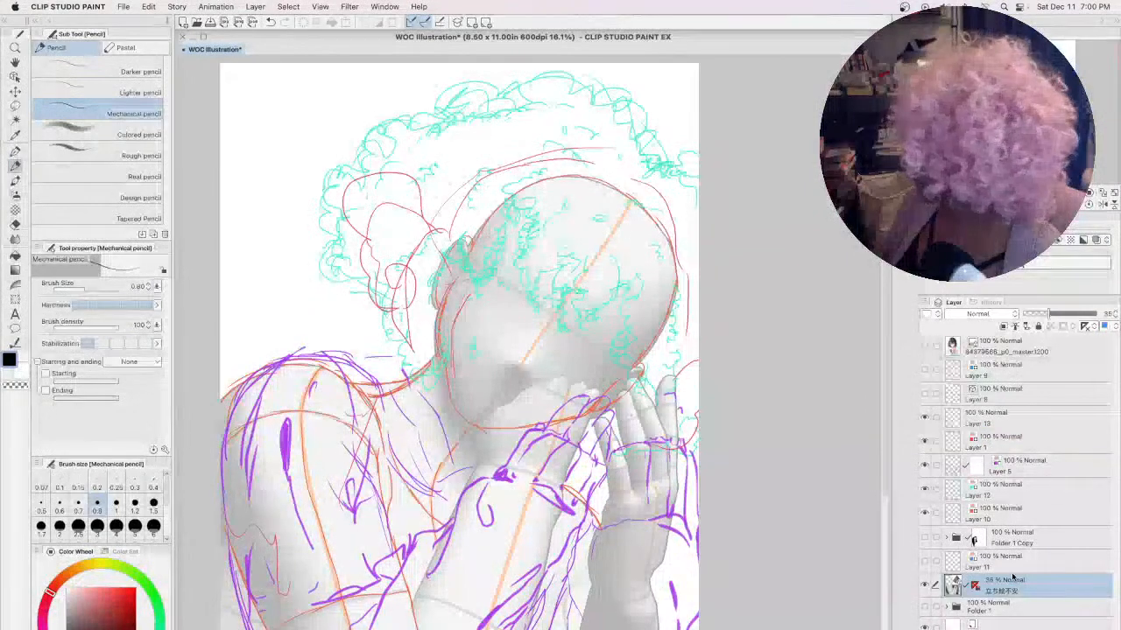
{"action": "left_click", "coordinate": [906, 100]}
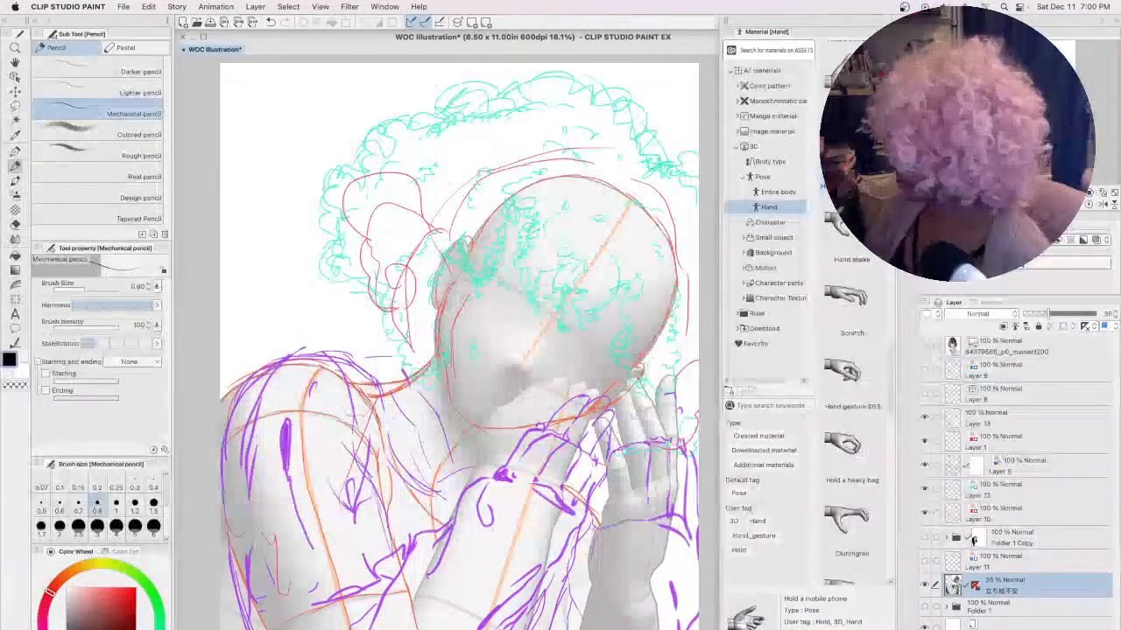
{"action": "left_click", "coordinate": [923, 467]}
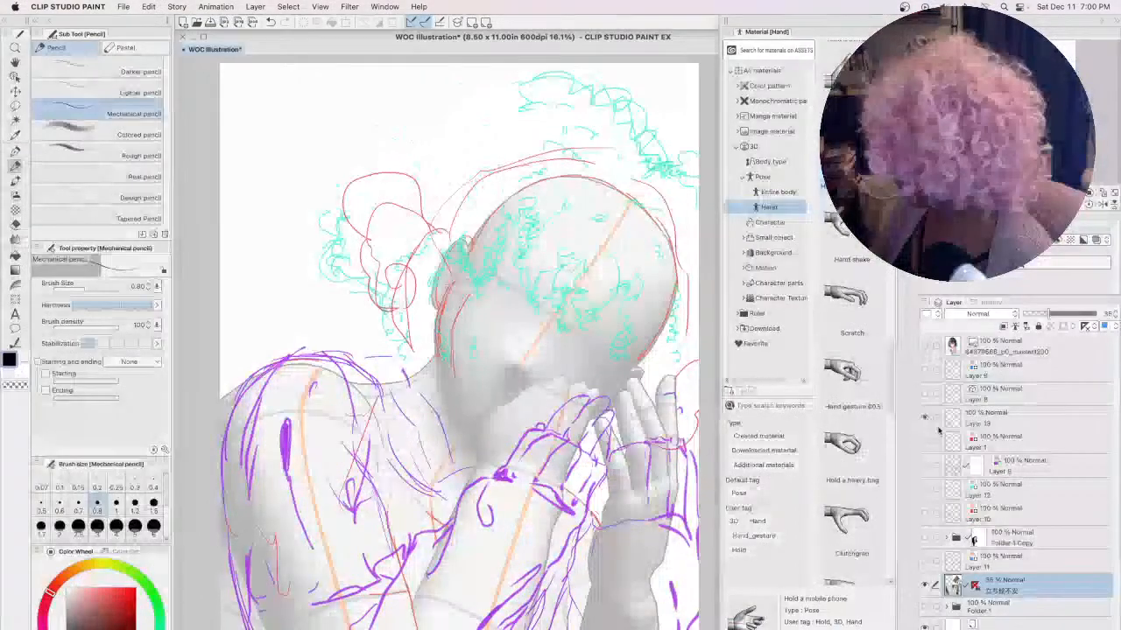
{"action": "left_click_drag", "start_coordinate": [1053, 317], "coordinate": [1103, 317]}
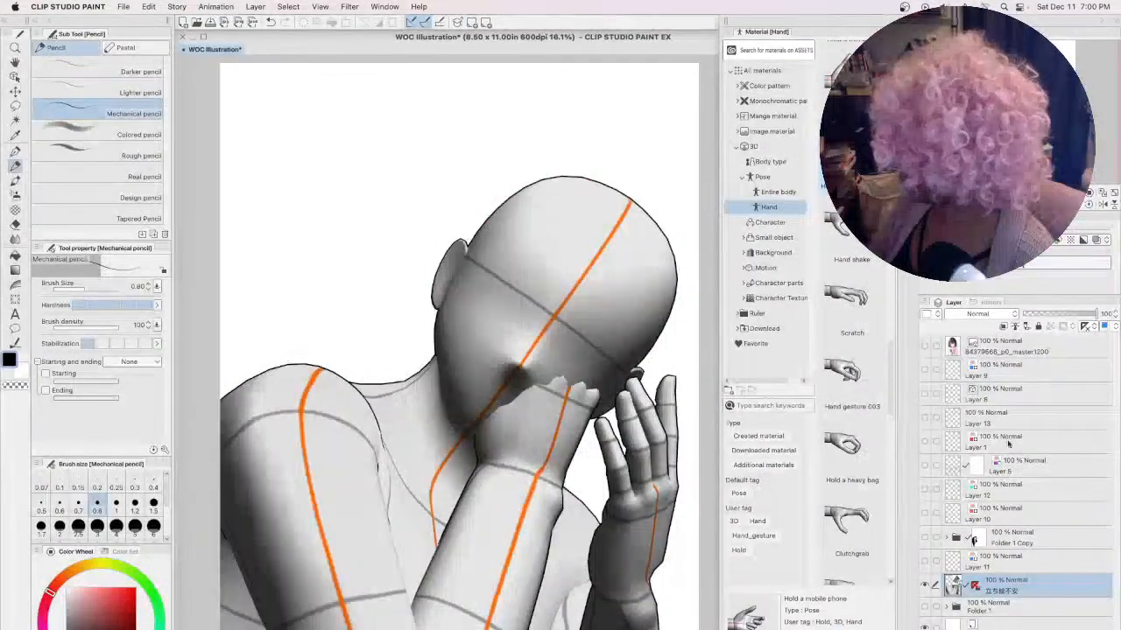
- Browse the 3D small-object materials and open the Home electronics category
{"action": "left_click", "coordinate": [743, 237]}
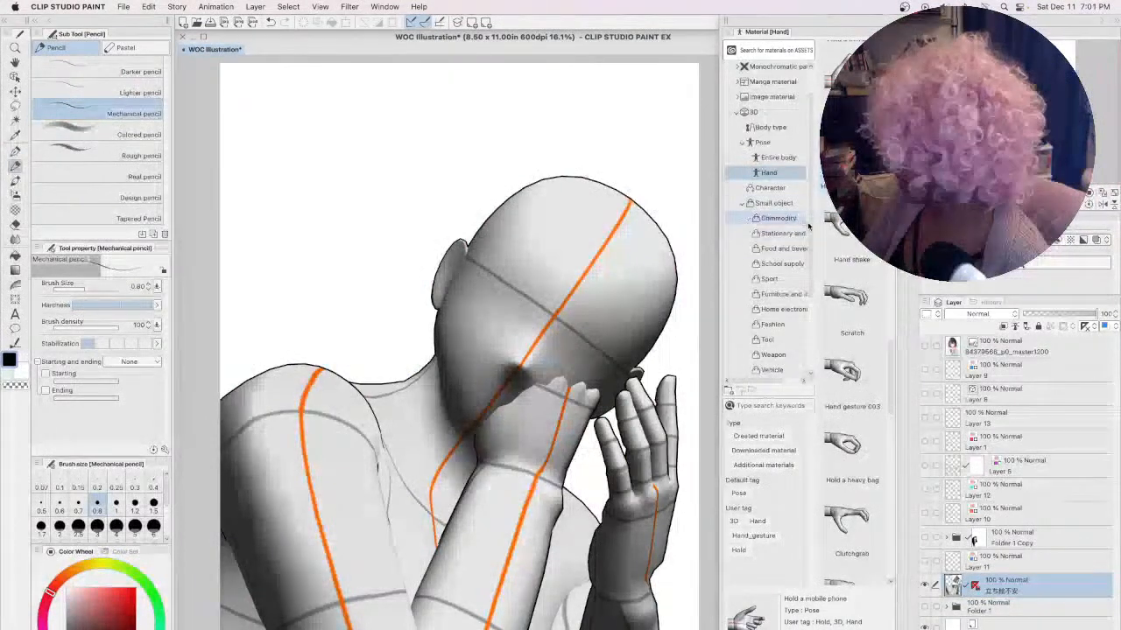
{"action": "scroll", "coordinate": [775, 199], "scroll_direction": "down", "scroll_amount": 3}
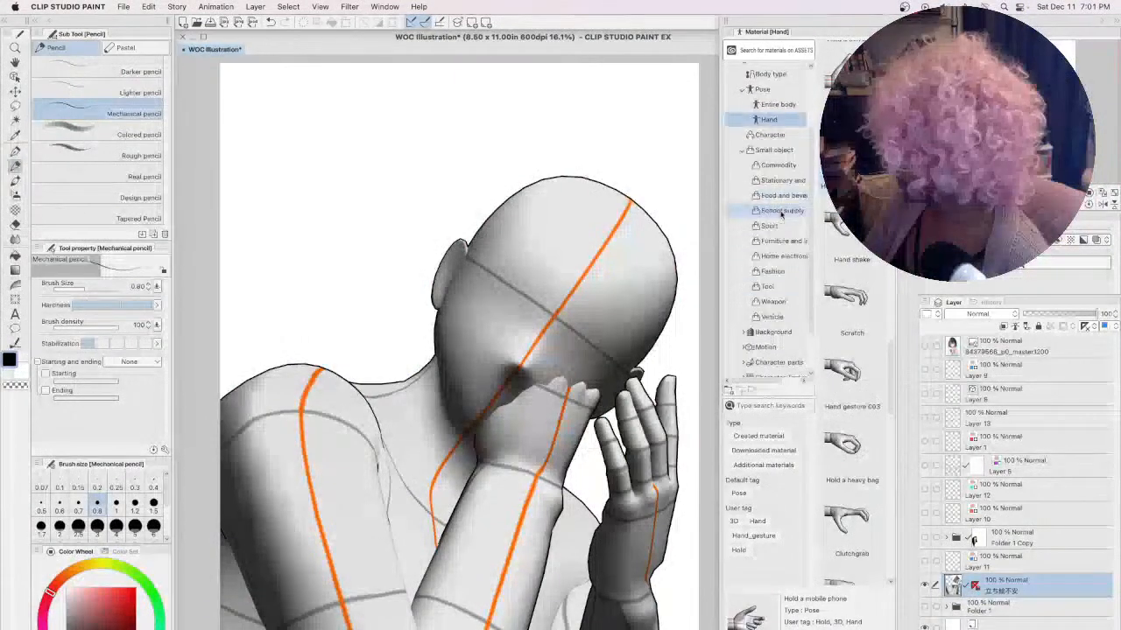
{"action": "left_click", "coordinate": [785, 255]}
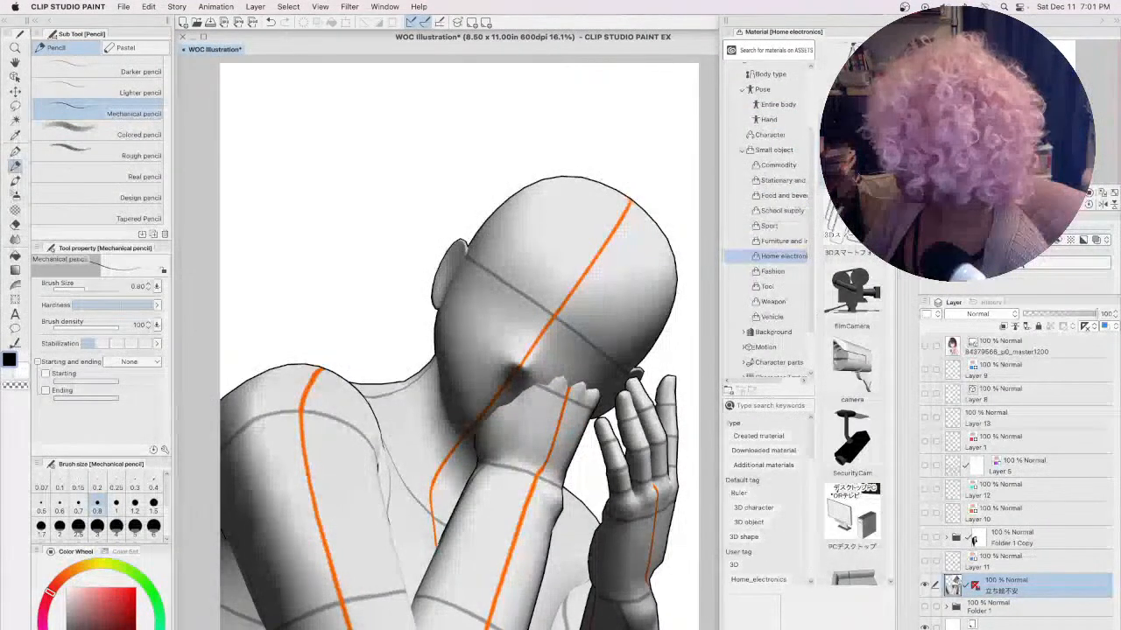
- Try adding the 片耳ヘッドフォン headphone model to the 3D figure, undo it, and restore the figure layer's opacity to 100%
{"action": "left_click_drag", "start_coordinate": [853, 582], "coordinate": [646, 316]}
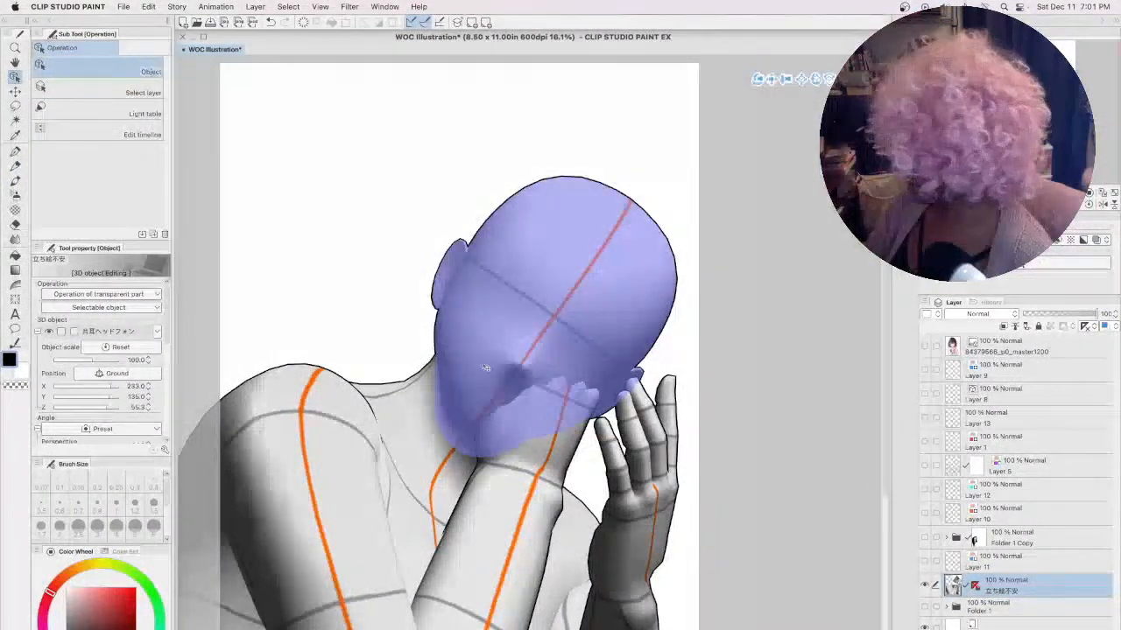
{"action": "left_click", "coordinate": [1014, 541]}
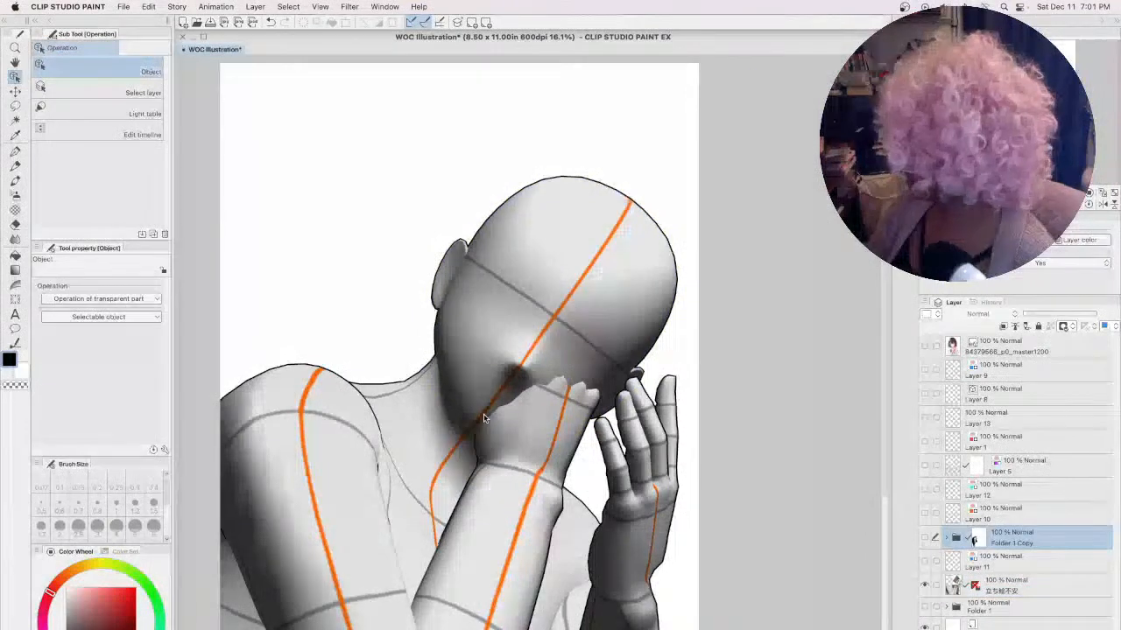
{"action": "scroll", "coordinate": [483, 418], "scroll_direction": "up", "scroll_amount": 3}
{"action": "scroll", "coordinate": [483, 418], "scroll_direction": "down", "scroll_amount": 4}
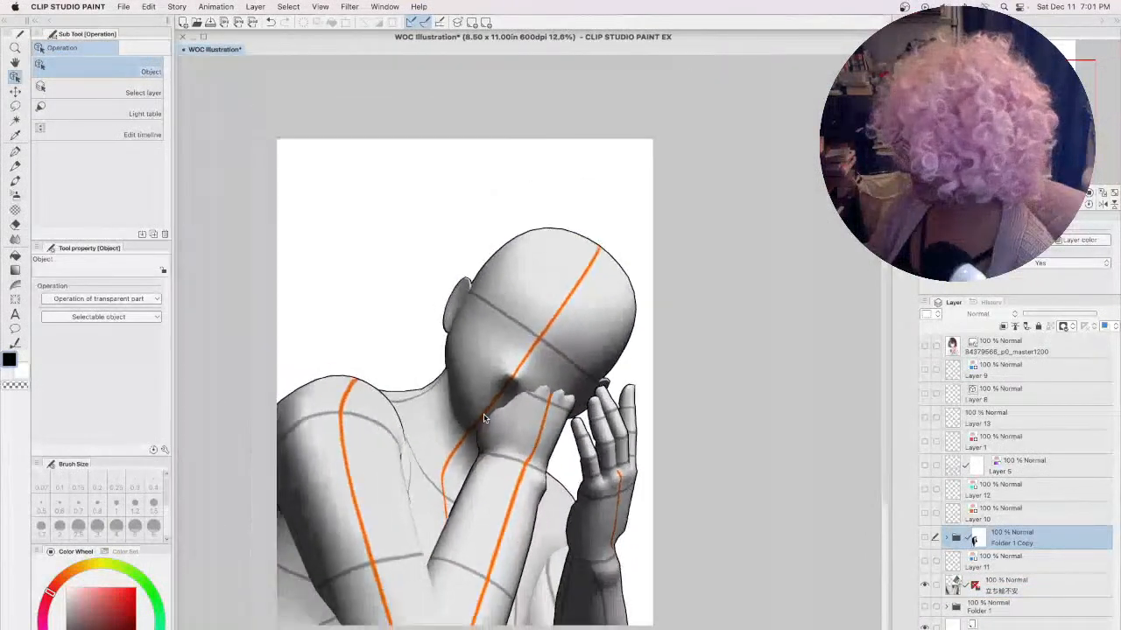
{"action": "left_click", "coordinate": [1007, 579]}
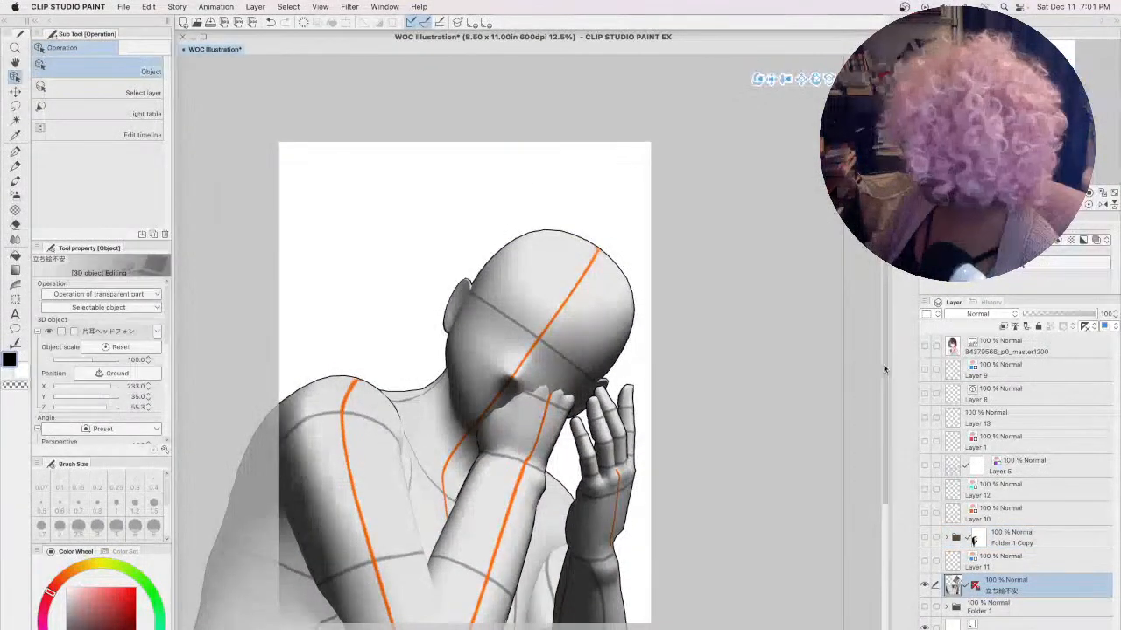
{"action": "left_click_drag", "start_coordinate": [884, 437], "coordinate": [872, 365]}
{"action": "left_click", "coordinate": [872, 364]}
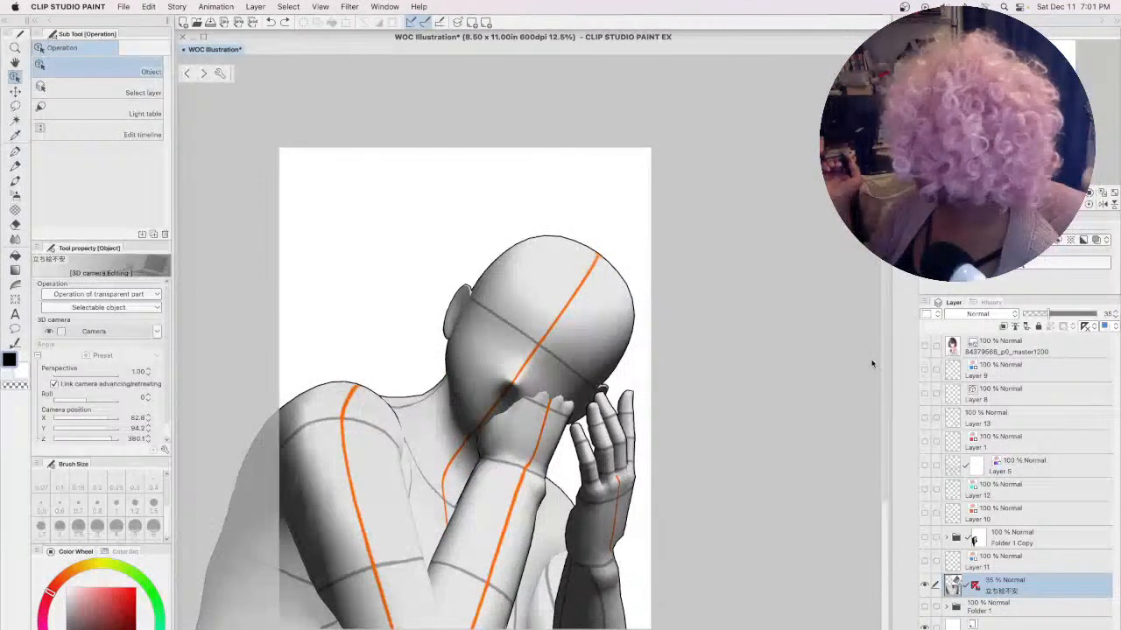
{"action": "left_click", "coordinate": [1108, 315]}
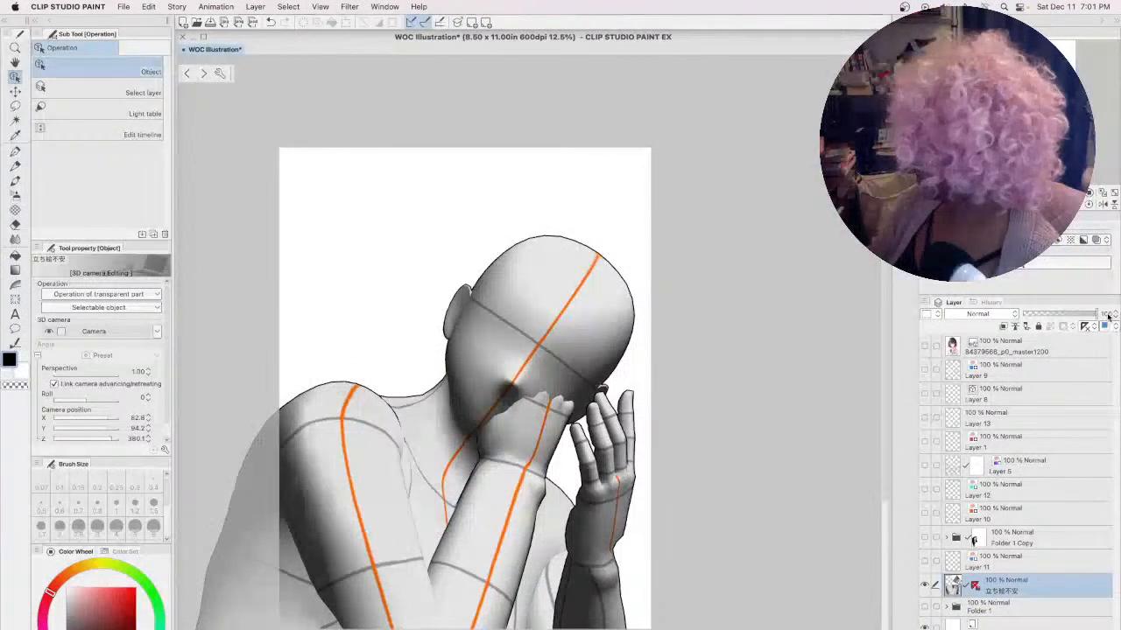
- Try adding the 片耳ヘッドフォン headphone model to the 3D figure layer and hiding the 立ち絵不安 figure
{"action": "left_click", "coordinate": [906, 54]}
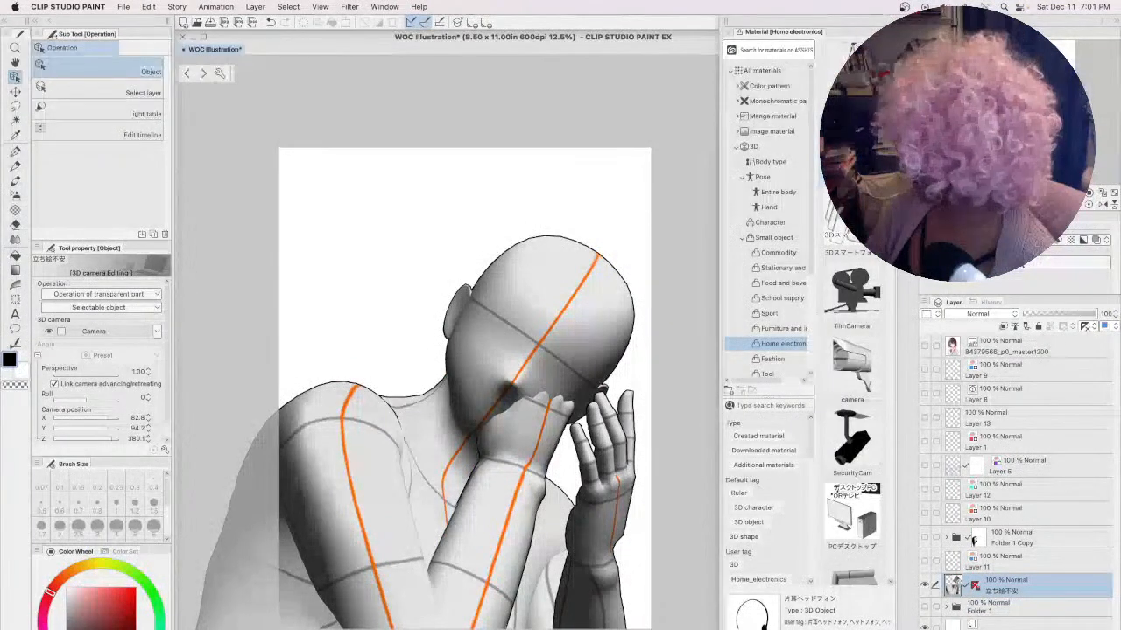
{"action": "left_click_drag", "start_coordinate": [855, 166], "coordinate": [465, 298]}
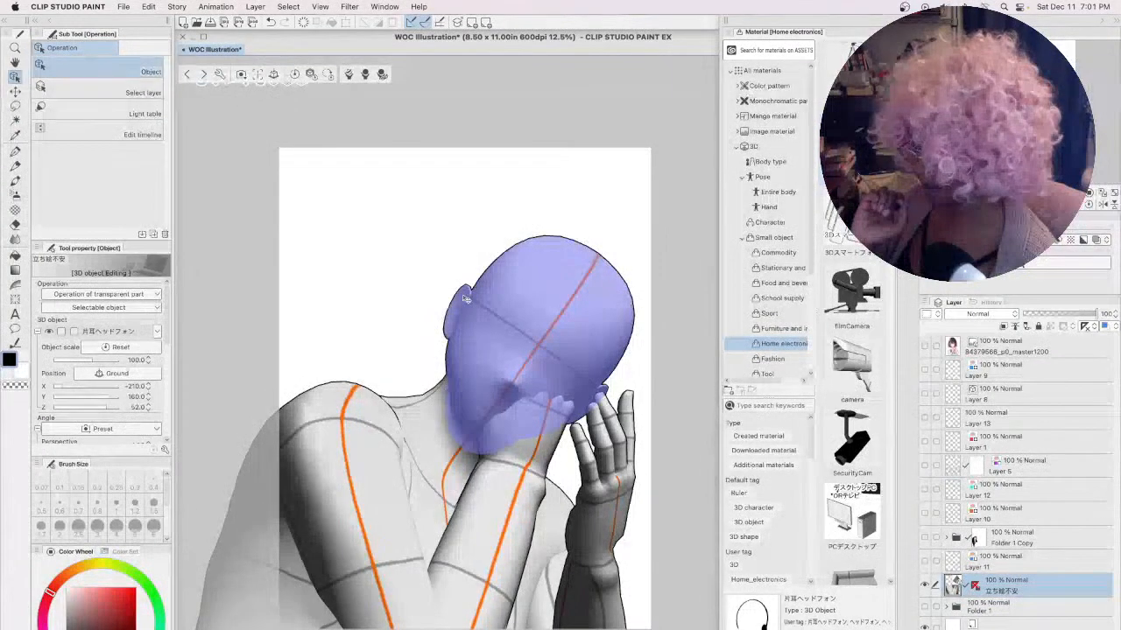
{"action": "left_click", "coordinate": [157, 331]}
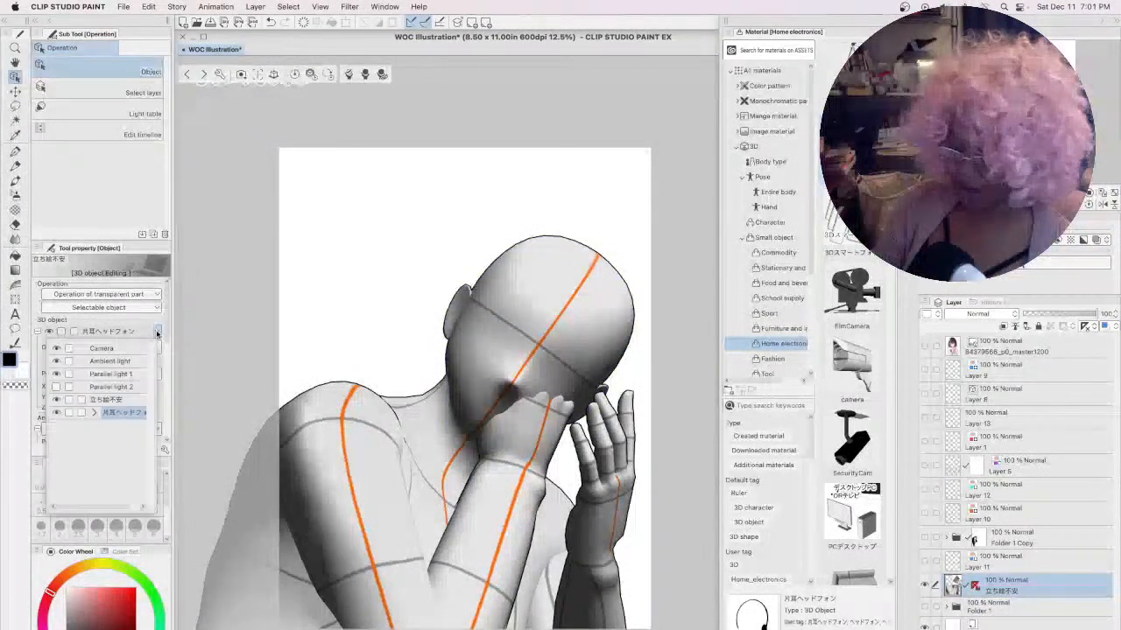
{"action": "left_click", "coordinate": [57, 400]}
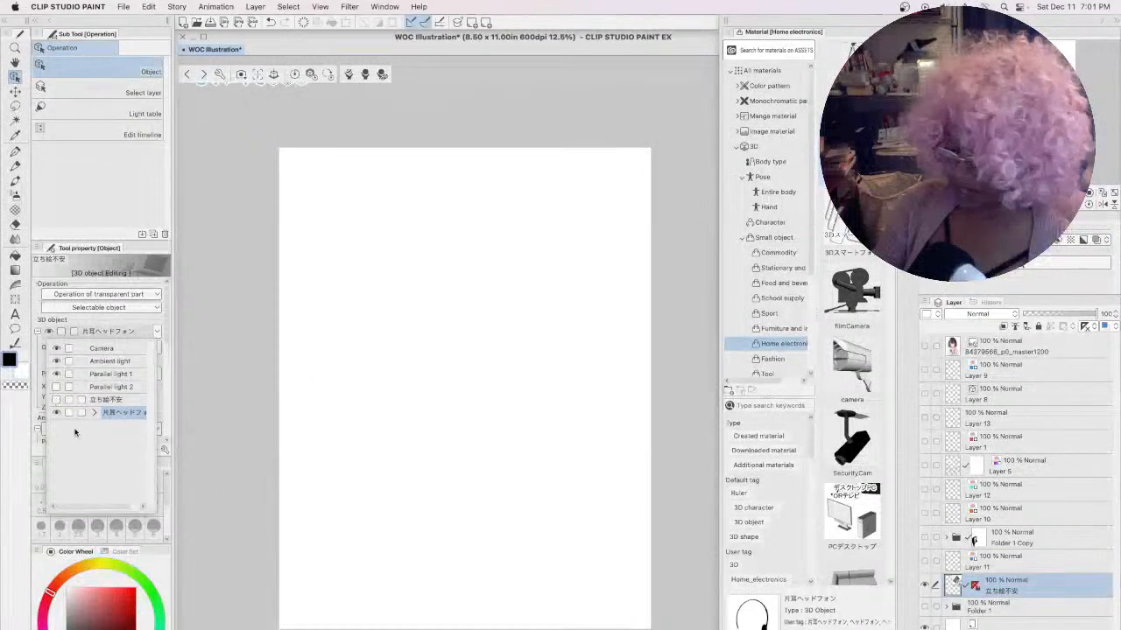
- Try moving the oversized headphone model onto the page, undo its placement, and check the remaining 3D objects
{"action": "left_click", "coordinate": [287, 84]}
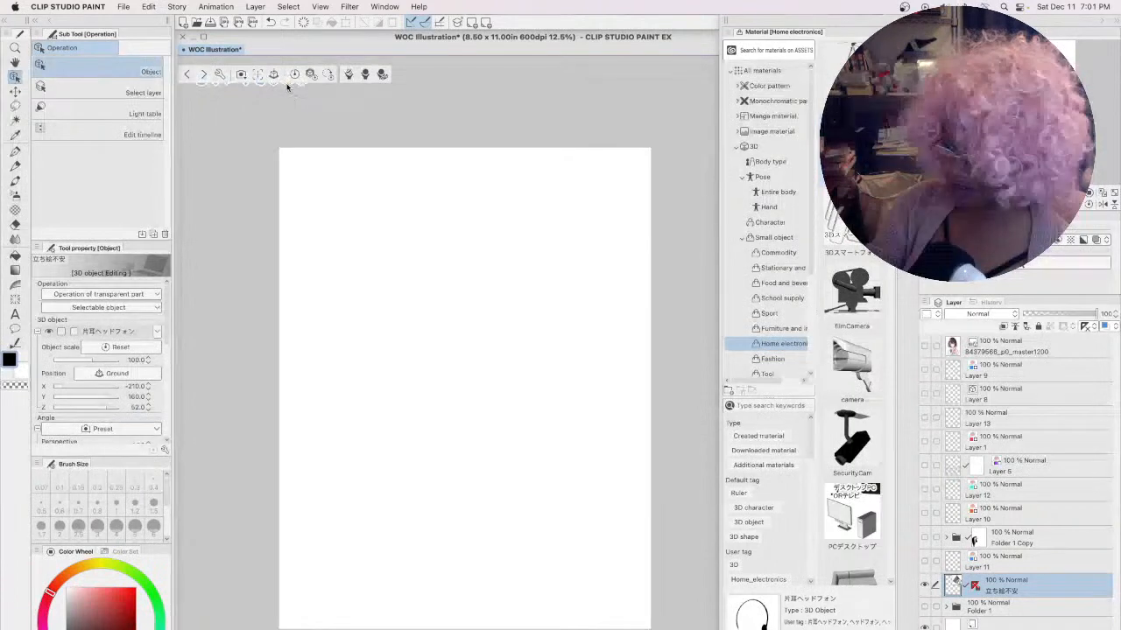
{"action": "left_click_drag", "start_coordinate": [307, 128], "coordinate": [417, 304]}
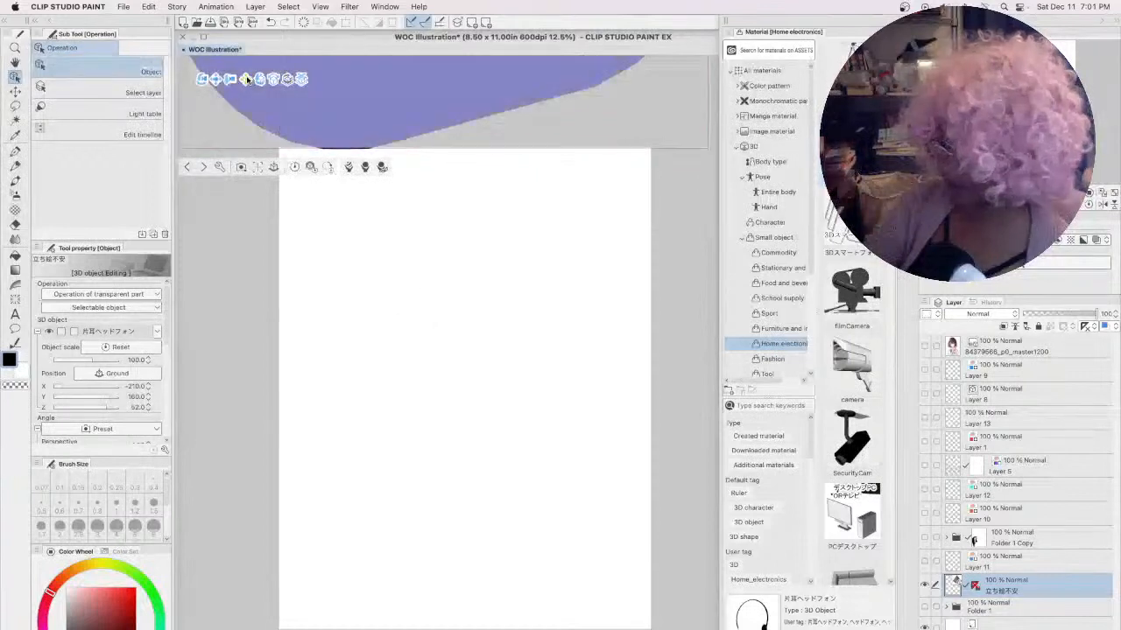
{"action": "left_click_drag", "start_coordinate": [250, 99], "coordinate": [451, 538]}
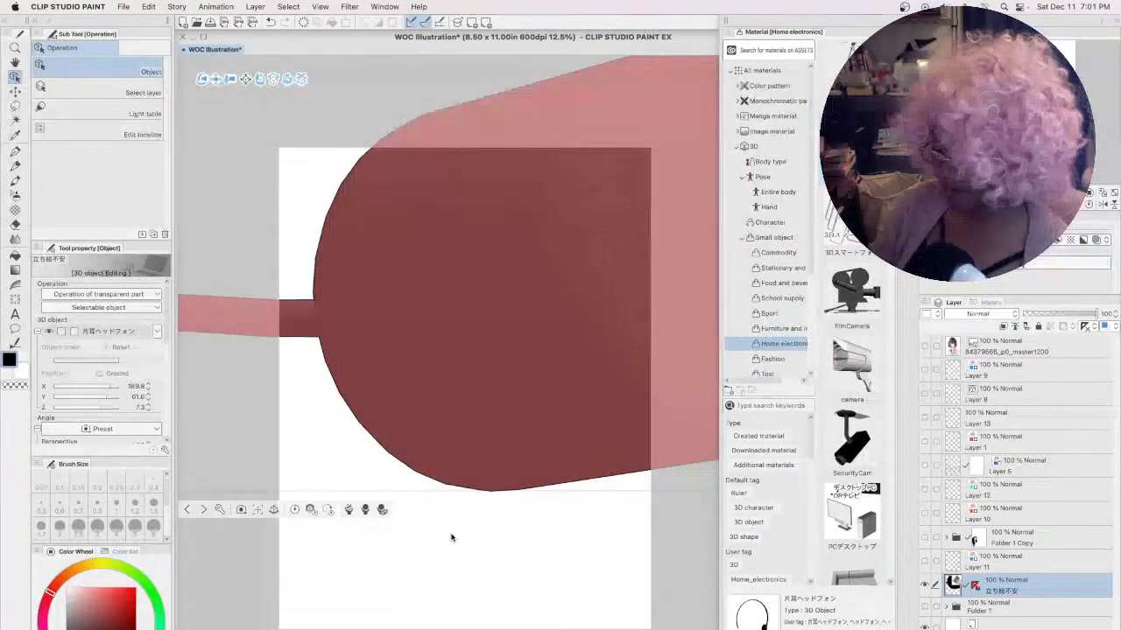
{"action": "mouse_move", "coordinate": [166, 334]}
{"action": "left_mouse_down"}
{"action": "mouse_move", "coordinate": [166, 436]}
{"action": "mouse_move", "coordinate": [168, 336]}
{"action": "left_mouse_up"}
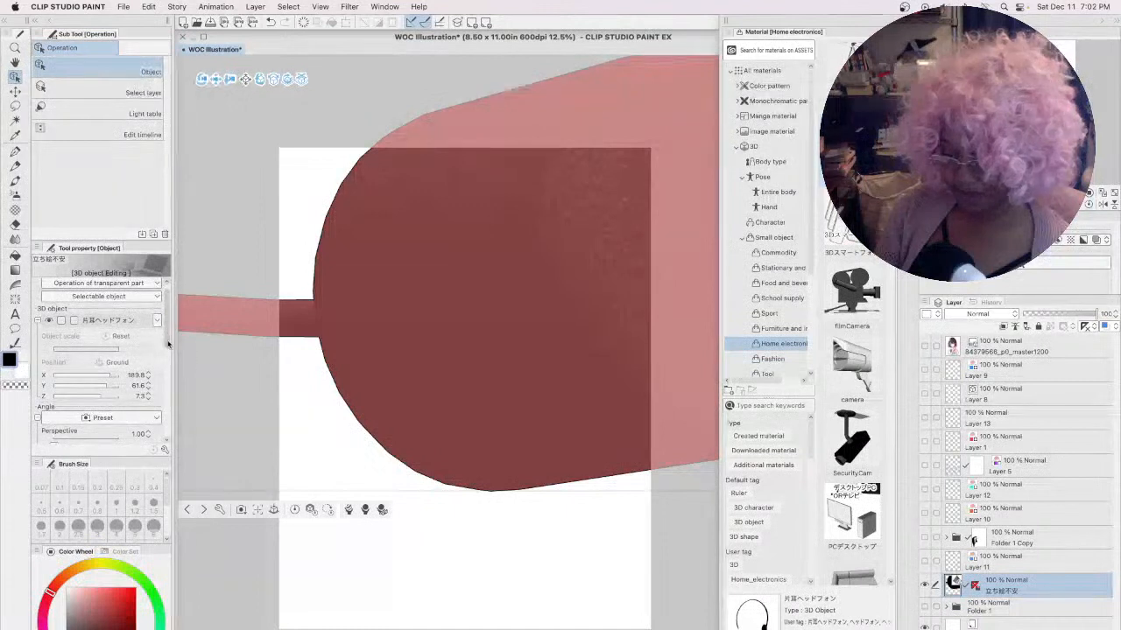
{"action": "left_click", "coordinate": [157, 320]}
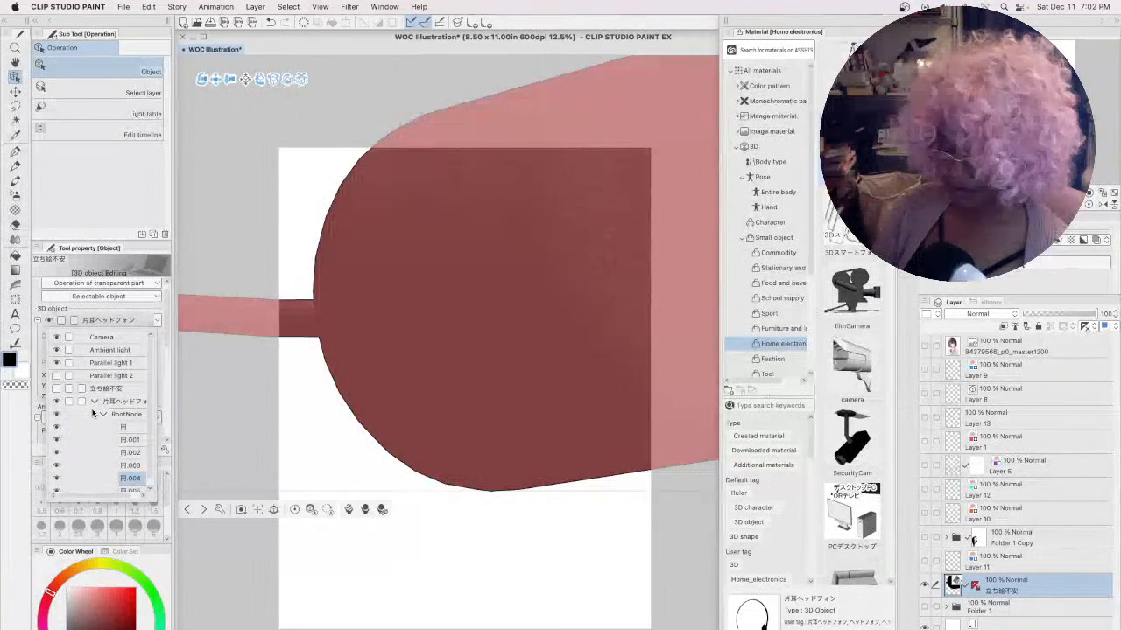
{"action": "left_click", "coordinate": [531, 251]}
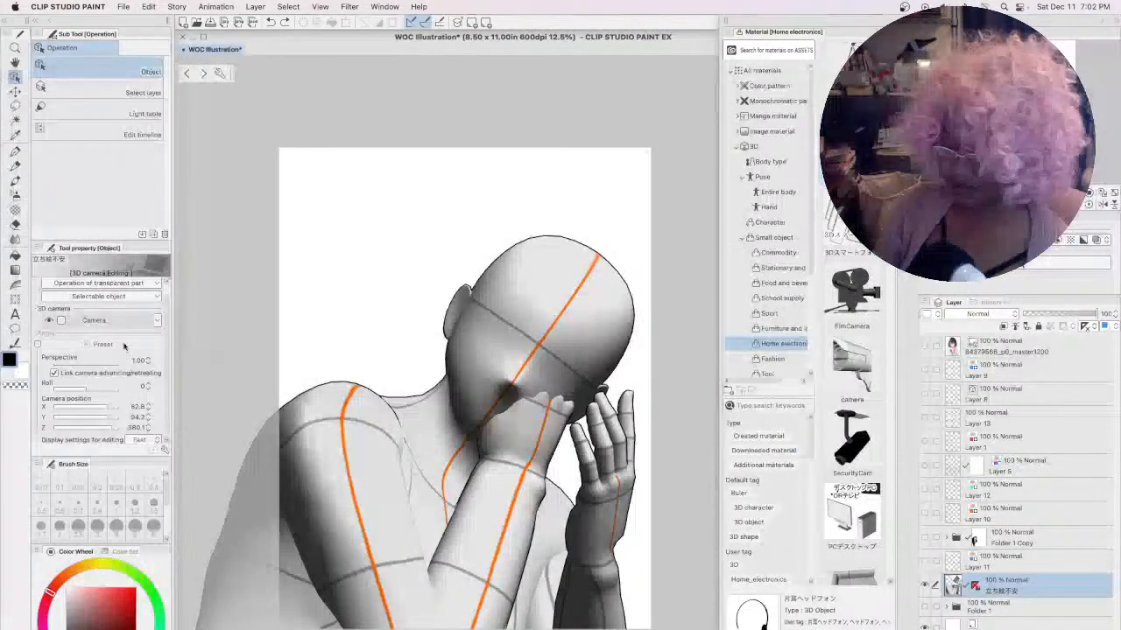
{"action": "left_click", "coordinate": [157, 322]}
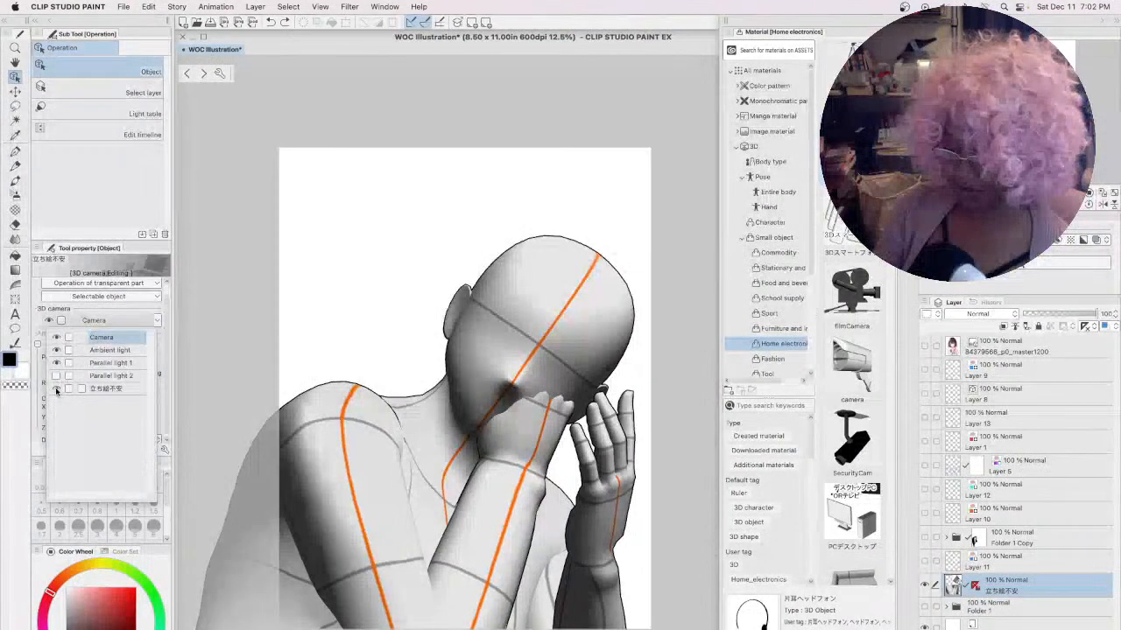
{"action": "left_click", "coordinate": [155, 321]}
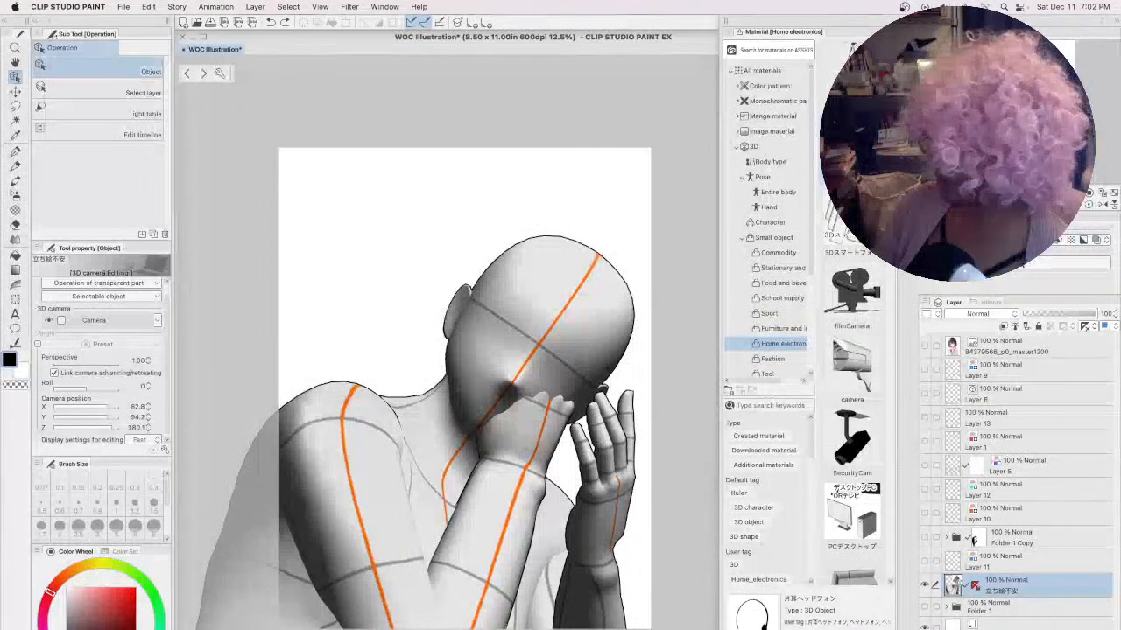
- Add the 片耳ヘッドフォン headphone model to the 3D layer again and hide the 立ち絵不安 figure
{"action": "left_click_drag", "start_coordinate": [751, 612], "coordinate": [405, 299]}
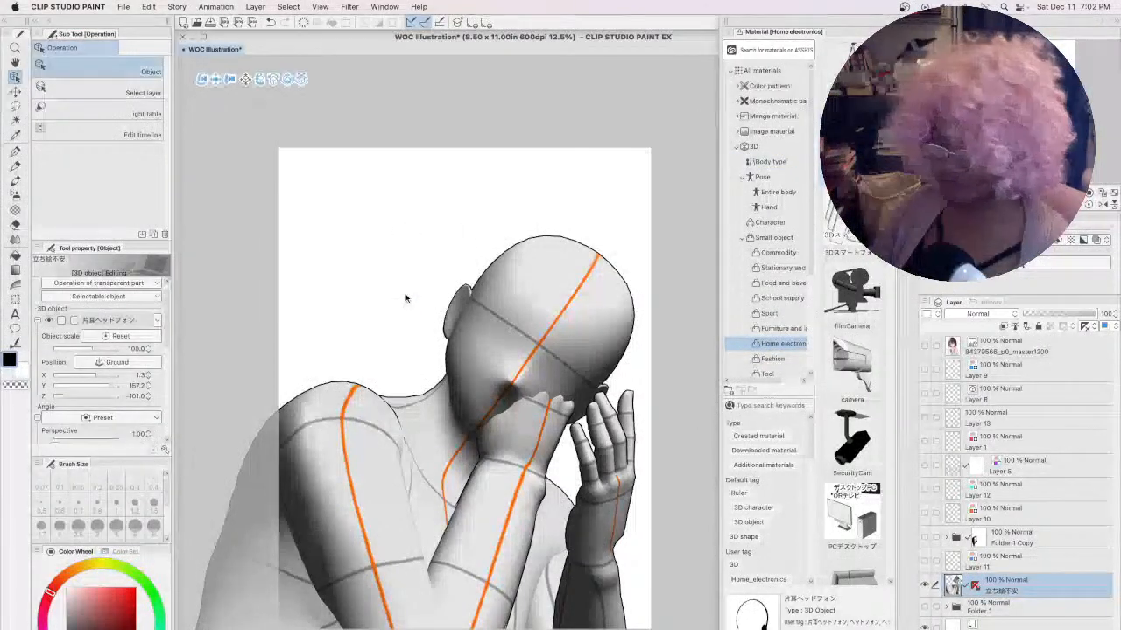
{"action": "left_click", "coordinate": [158, 321]}
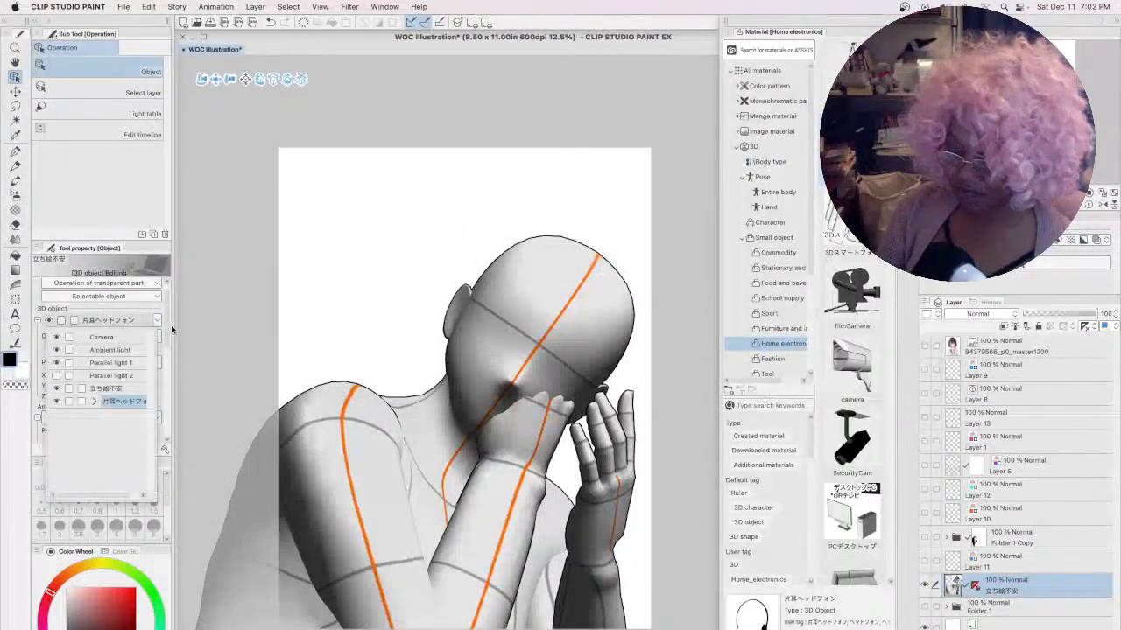
{"action": "left_click", "coordinate": [56, 389]}
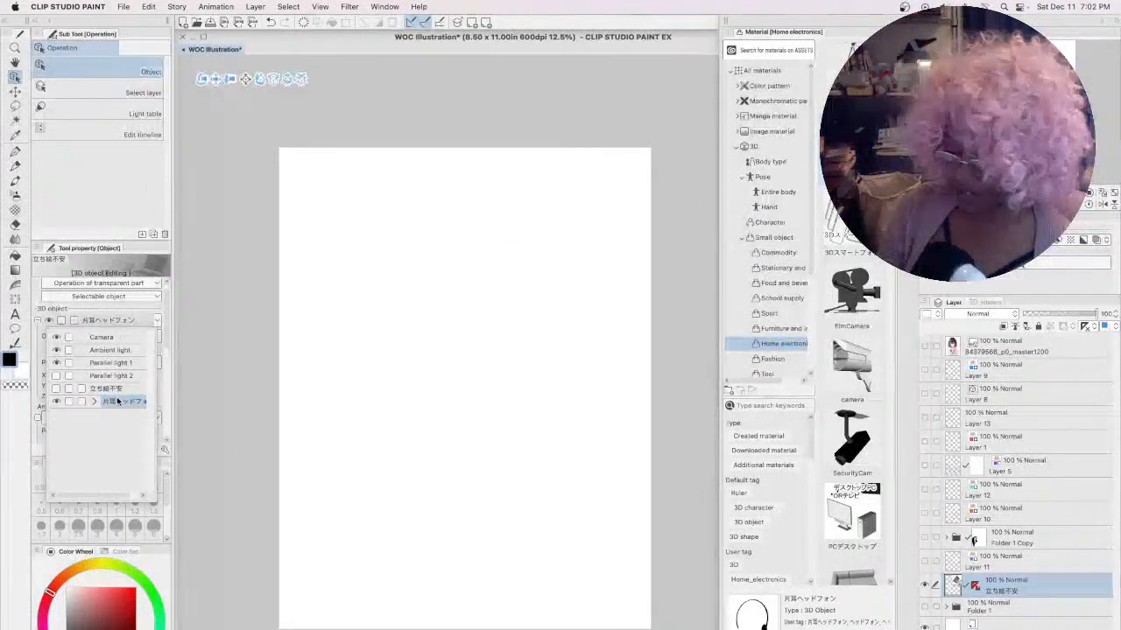
- Reduce the headphone model's object scale to 3.0 and show the 立ち絵不安 figure again
{"action": "left_click", "coordinate": [159, 322]}
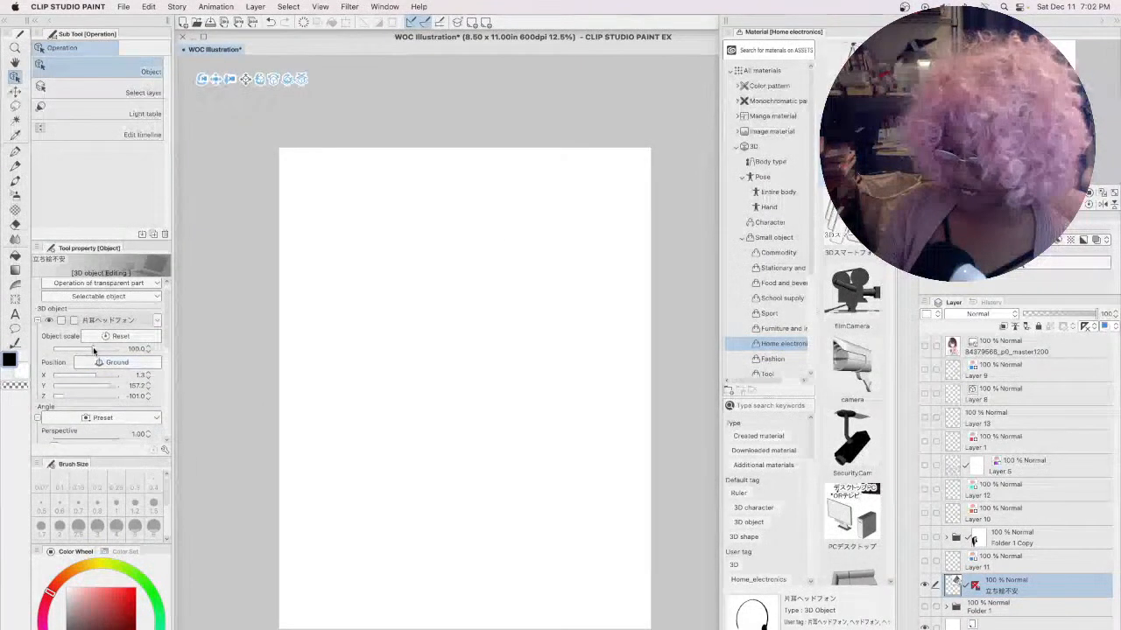
{"action": "left_click_drag", "start_coordinate": [83, 349], "coordinate": [73, 350]}
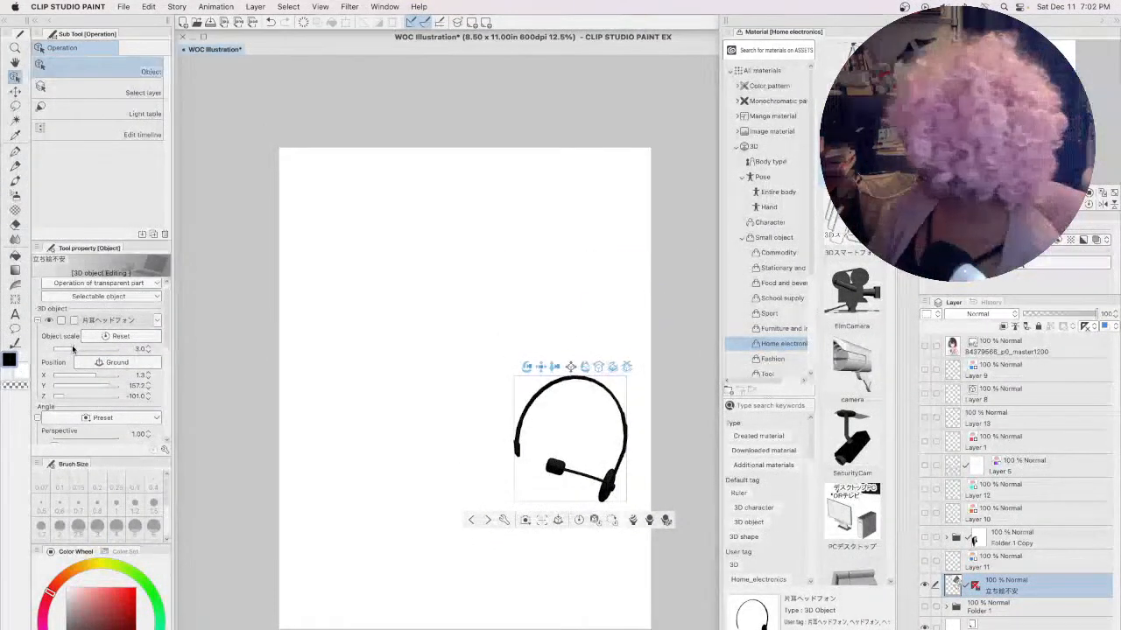
{"action": "left_click", "coordinate": [155, 321]}
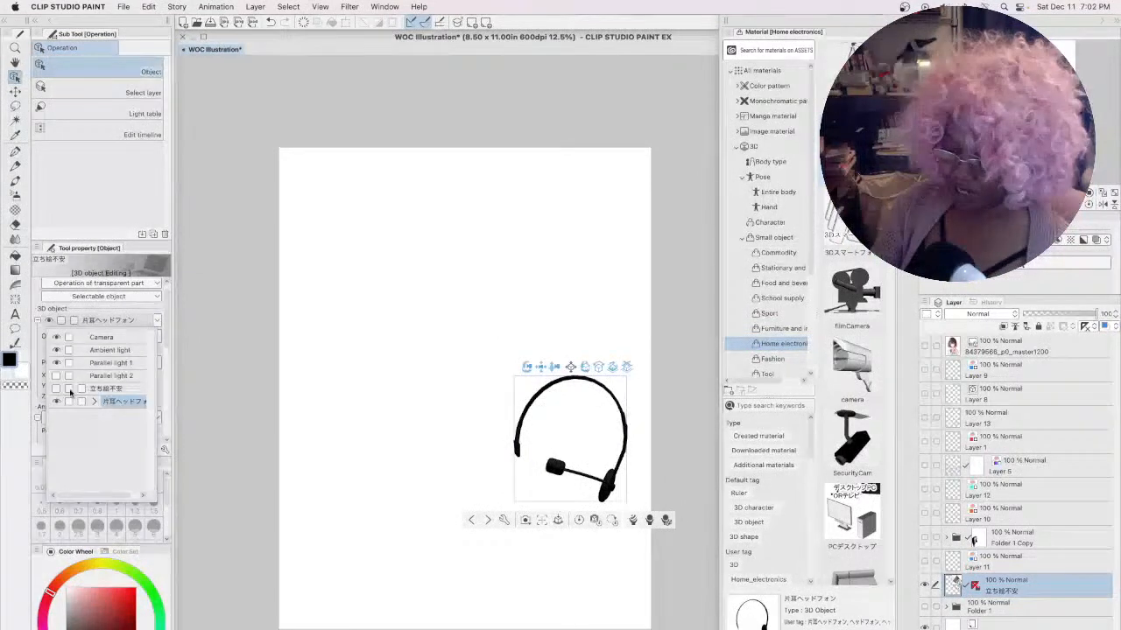
{"action": "left_click", "coordinate": [56, 388]}
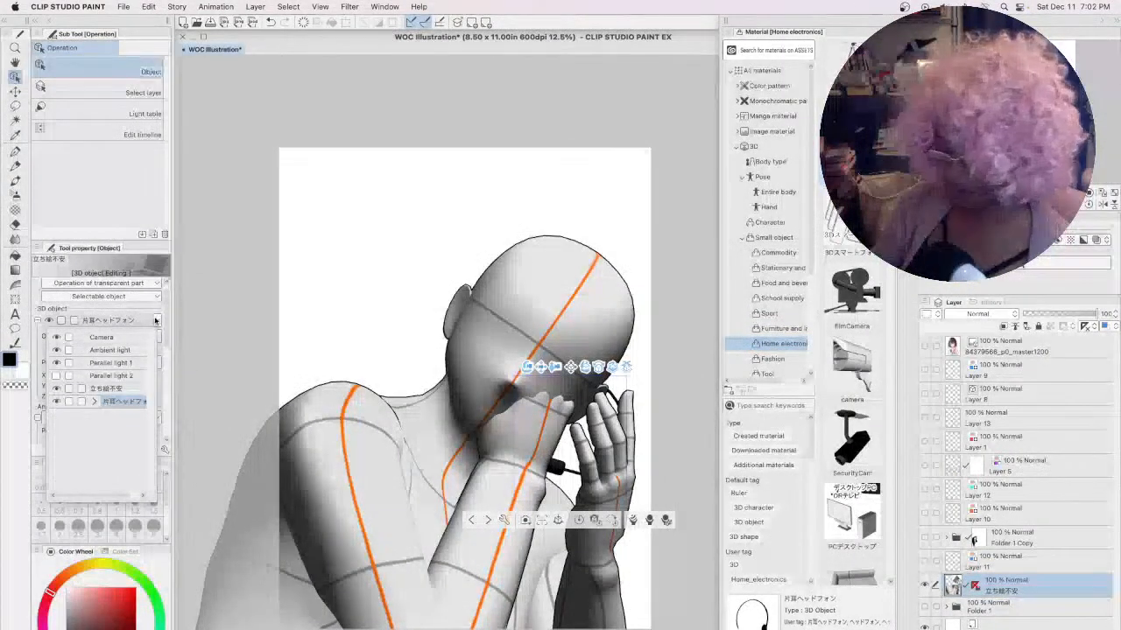
- Set the headphone model's object scale to 4.5
{"action": "left_click", "coordinate": [160, 376]}
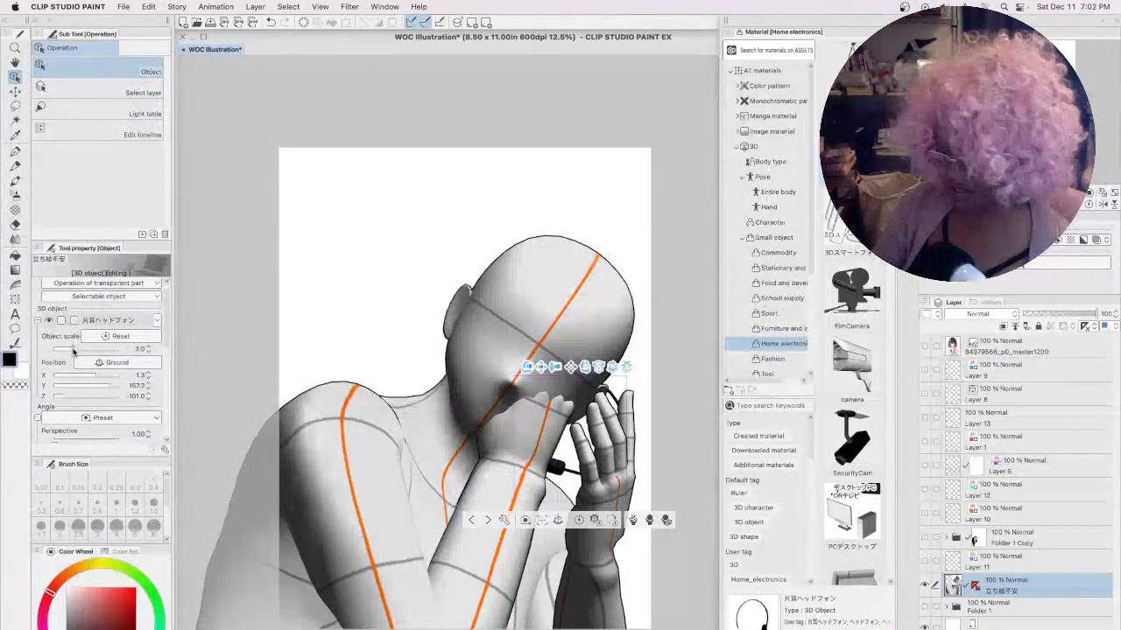
{"action": "left_click_drag", "start_coordinate": [74, 349], "coordinate": [76, 350]}
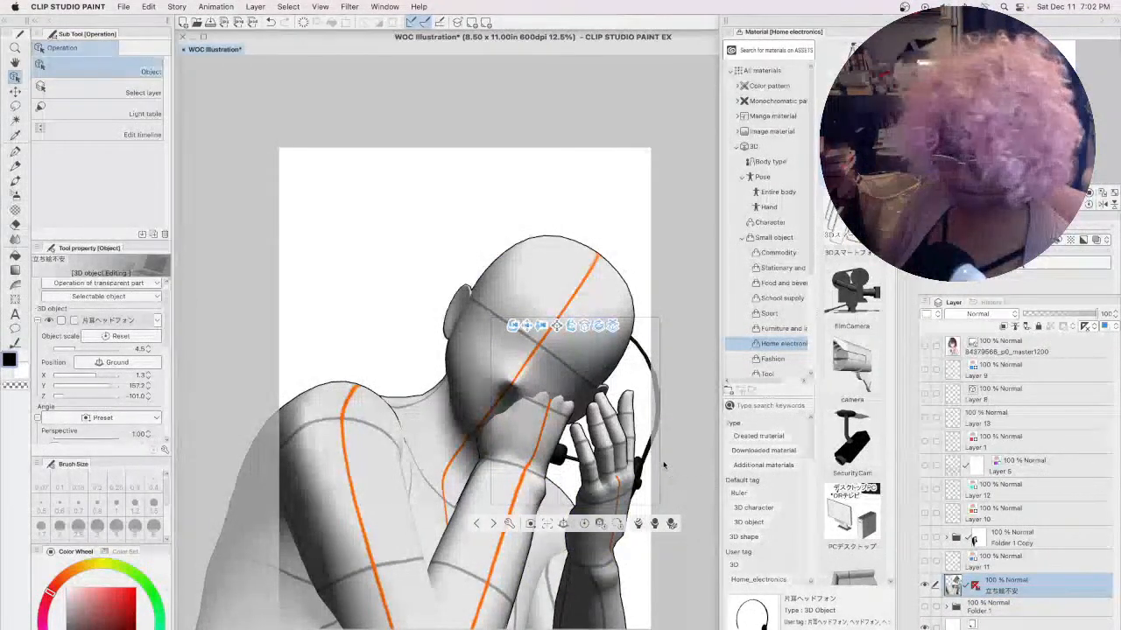
{"action": "left_click_drag", "start_coordinate": [168, 315], "coordinate": [162, 423]}
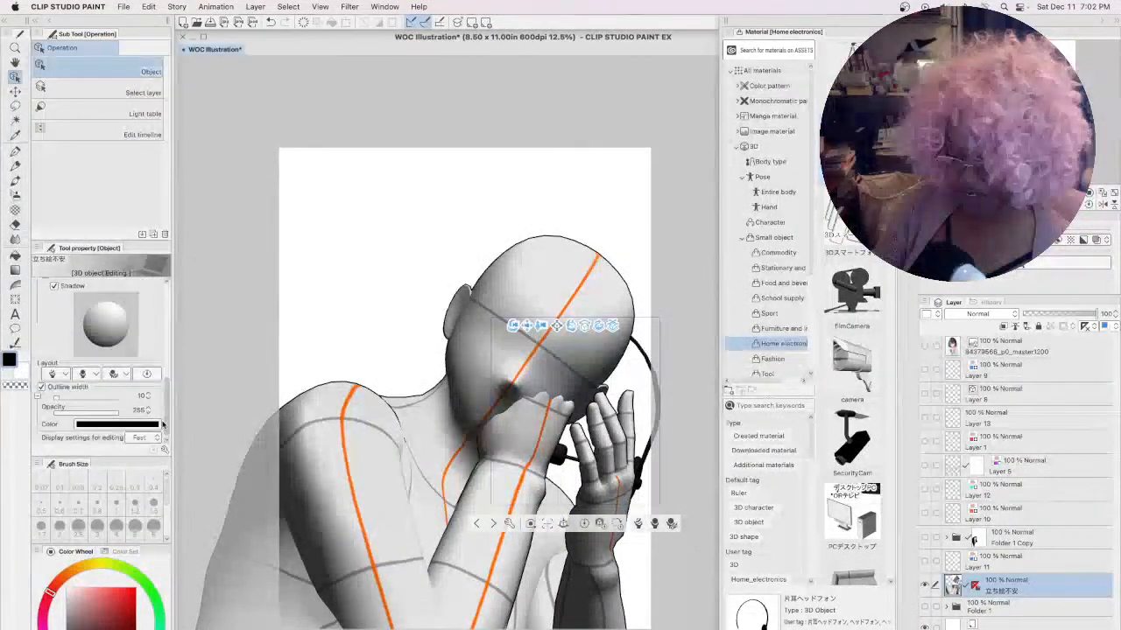
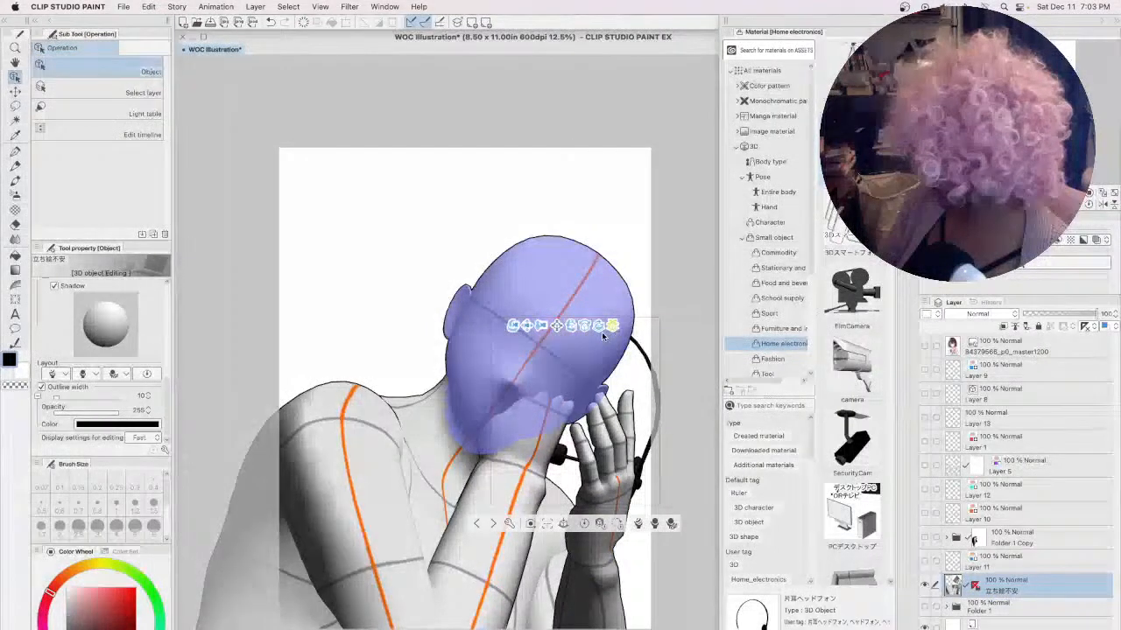
- Bring the headset in front of the figure and place its headband around the top of the head
{"action": "left_click_drag", "start_coordinate": [602, 332], "coordinate": [444, 127]}
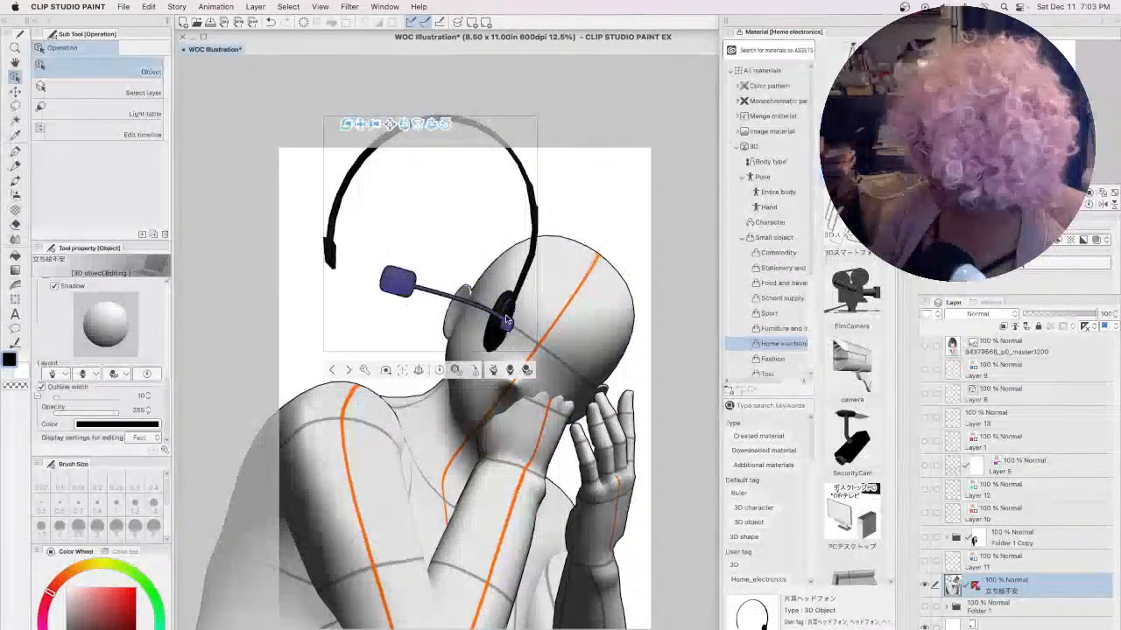
{"action": "left_click", "coordinate": [505, 322]}
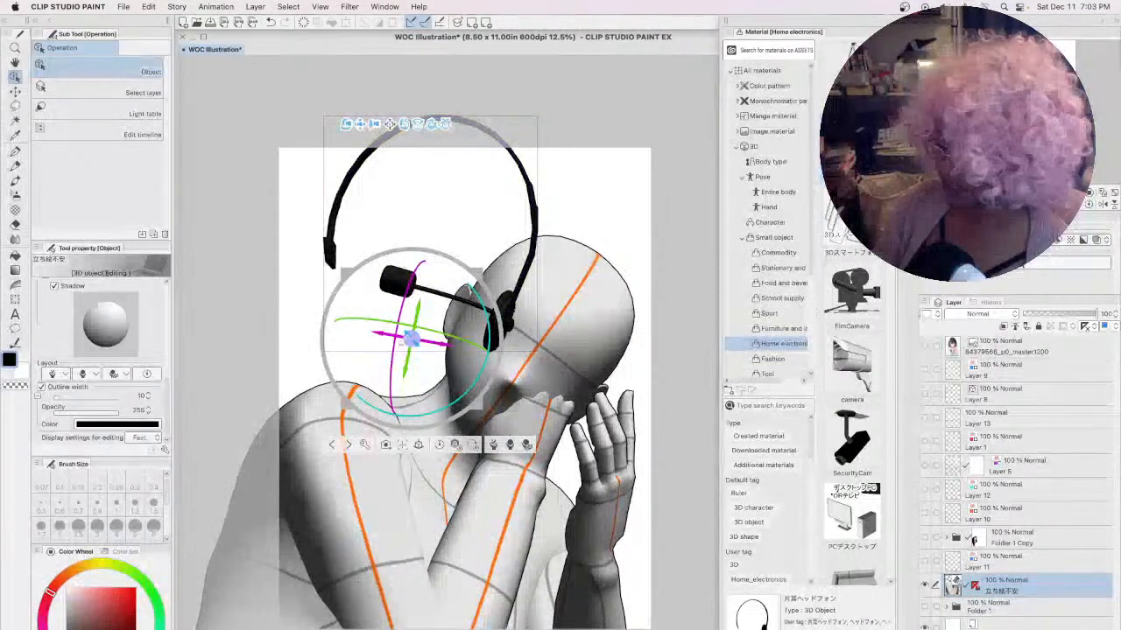
{"action": "mouse_move", "coordinate": [415, 343]}
{"action": "left_mouse_down"}
{"action": "mouse_move", "coordinate": [407, 329]}
{"action": "mouse_move", "coordinate": [486, 409]}
{"action": "mouse_move", "coordinate": [506, 465]}
{"action": "mouse_move", "coordinate": [525, 429]}
{"action": "mouse_move", "coordinate": [400, 334]}
{"action": "mouse_move", "coordinate": [421, 345]}
{"action": "left_mouse_up"}
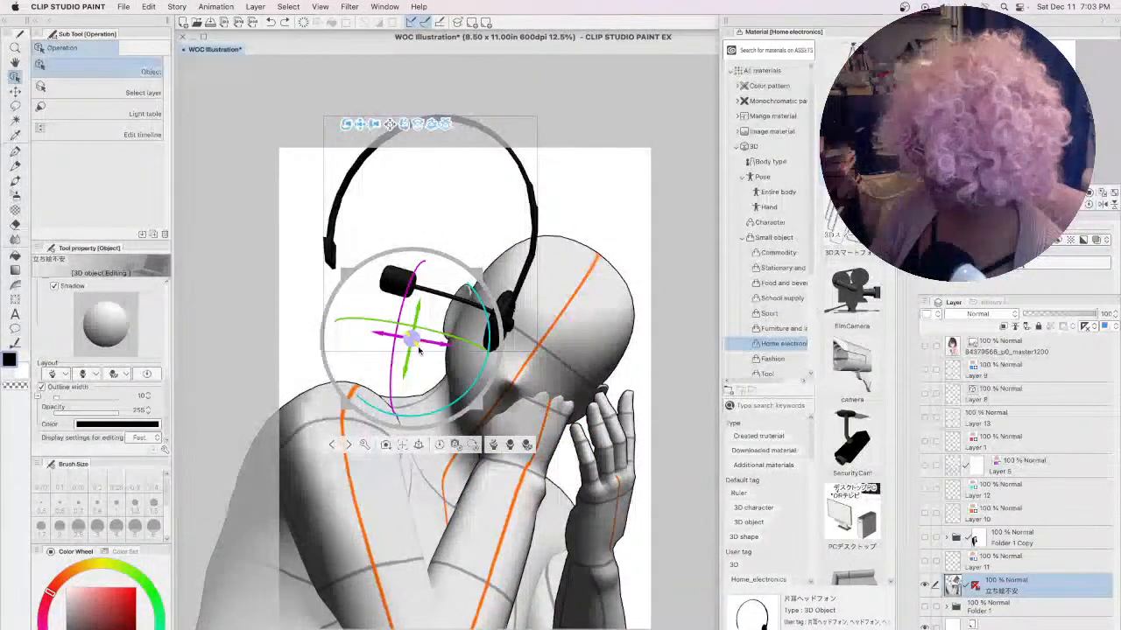
{"action": "left_click_drag", "start_coordinate": [419, 343], "coordinate": [536, 401]}
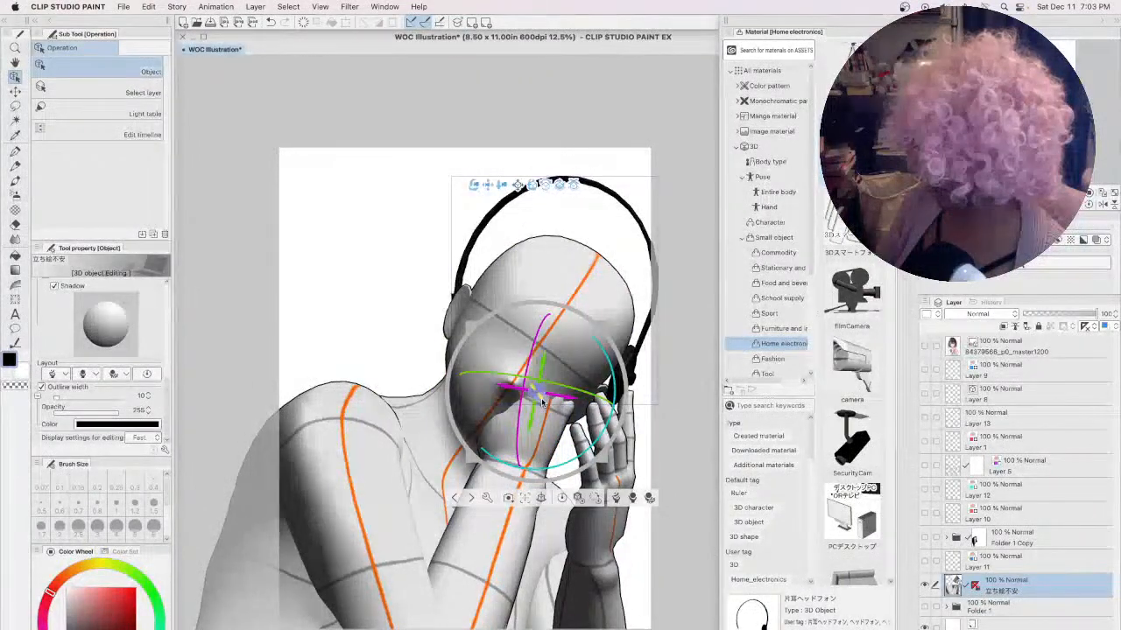
{"action": "left_click_drag", "start_coordinate": [539, 396], "coordinate": [526, 383]}
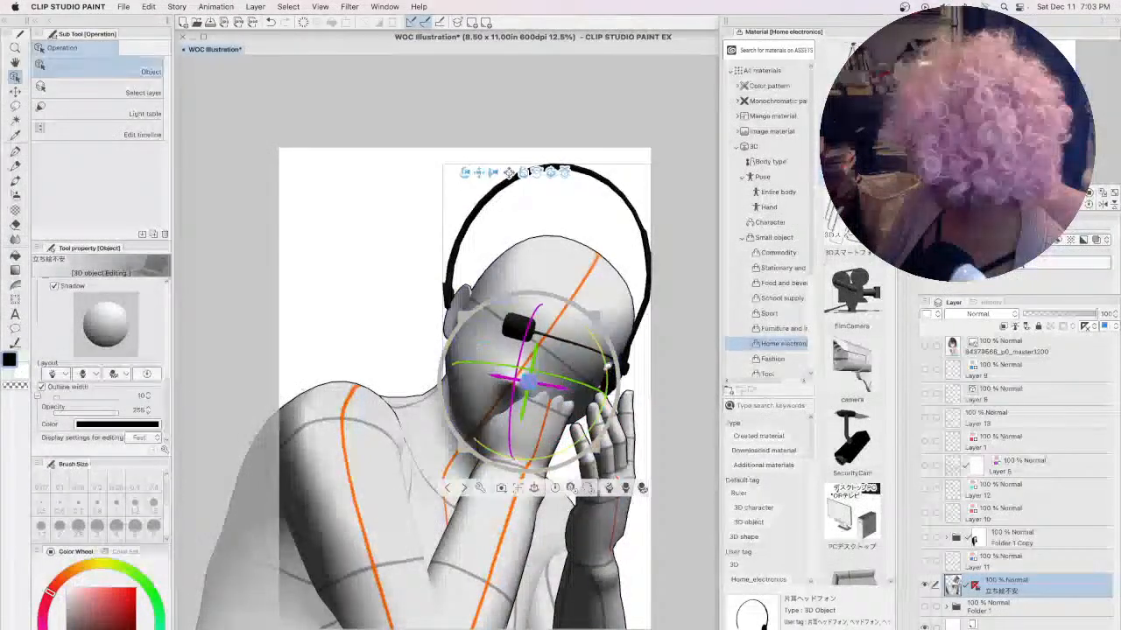
- Rotate the headset to match the tilted face and lower it closer to the top of the head
{"action": "left_click_drag", "start_coordinate": [607, 366], "coordinate": [604, 388]}
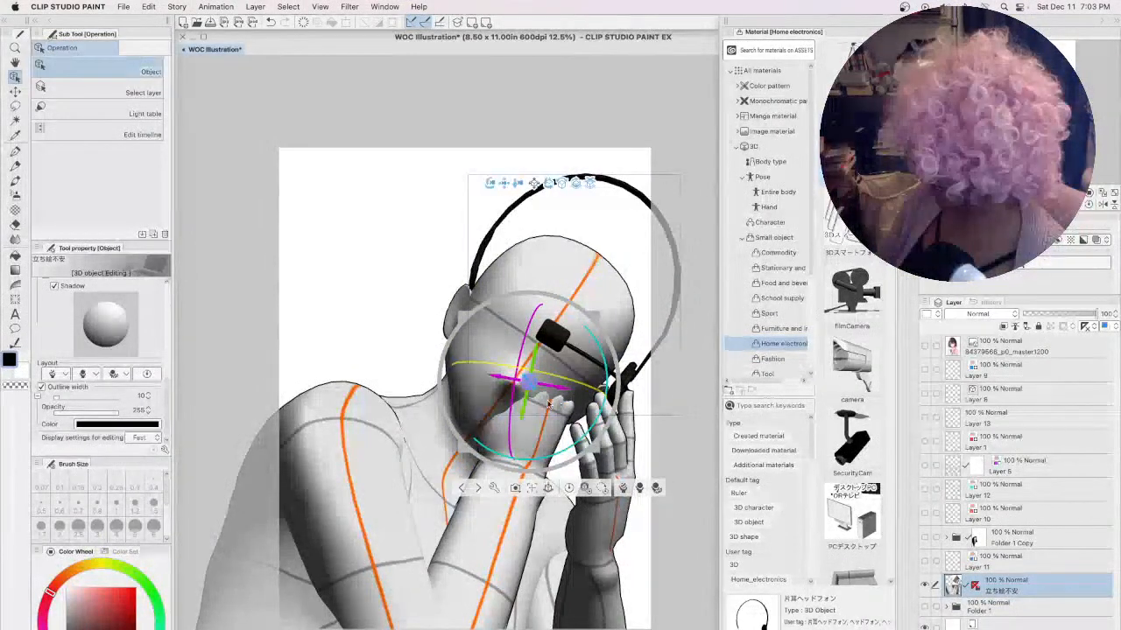
{"action": "left_click_drag", "start_coordinate": [522, 418], "coordinate": [517, 452]}
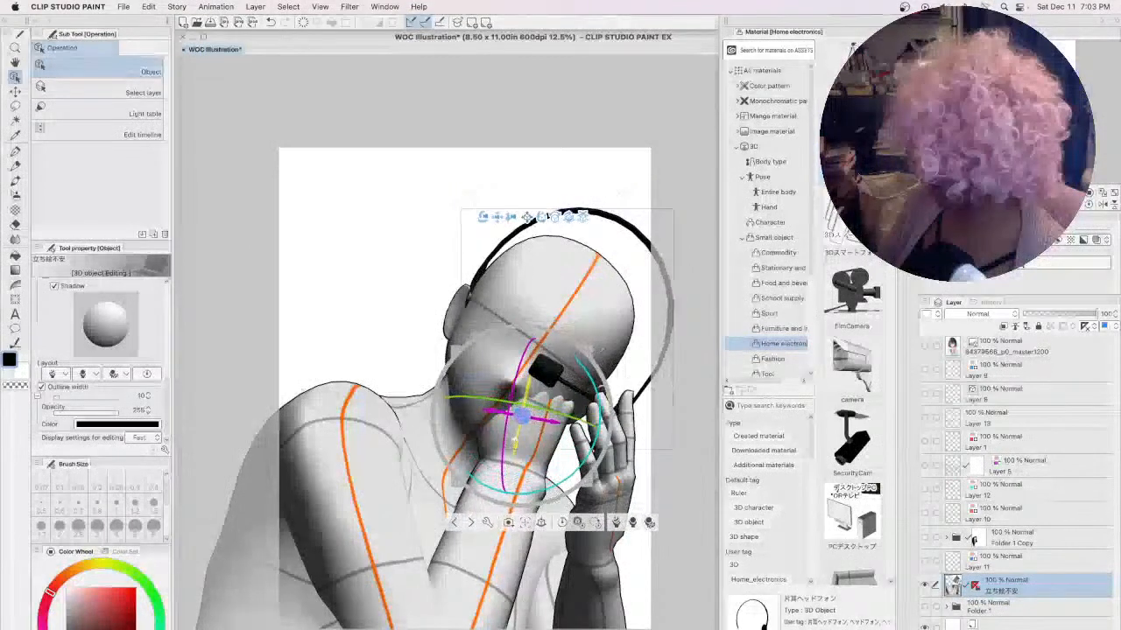
{"action": "left_click", "coordinate": [601, 394]}
{"action": "left_click", "coordinate": [601, 399]}
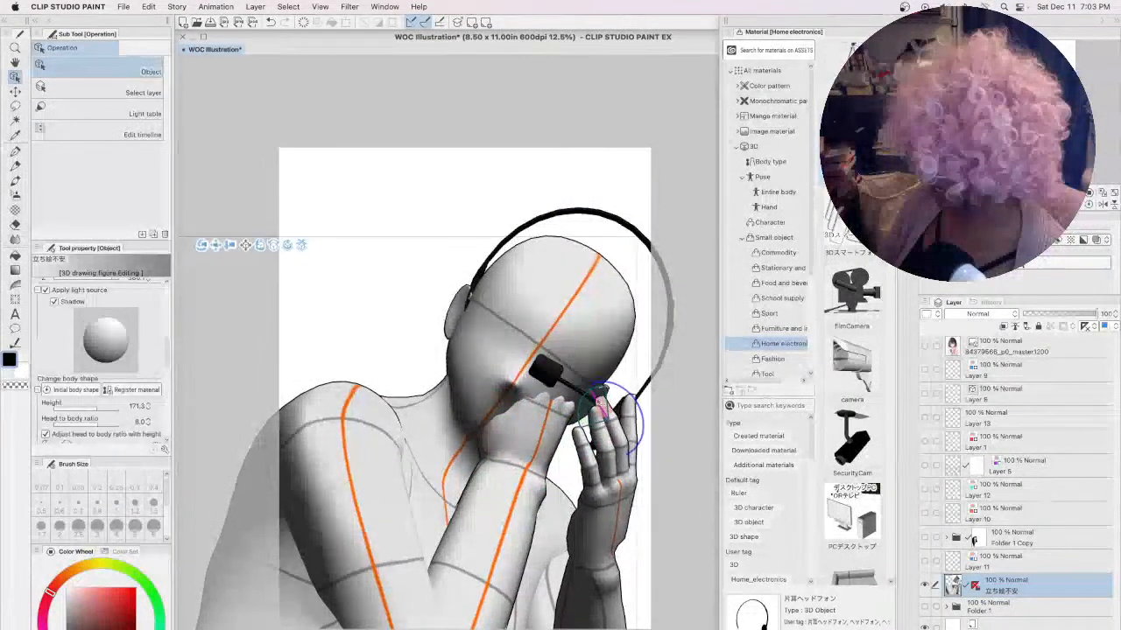
- Reselect the headset, adjust its rotation slightly, and shift it left so the headband spans both ears
{"action": "left_click", "coordinate": [643, 390]}
{"action": "left_click", "coordinate": [647, 390]}
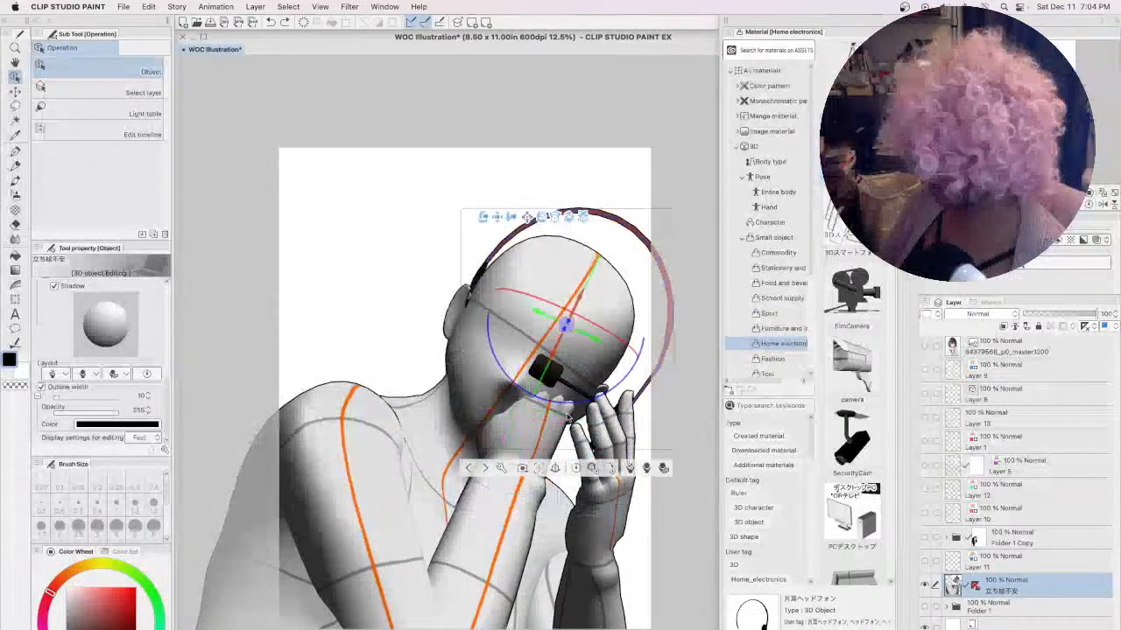
{"action": "left_click", "coordinate": [642, 392]}
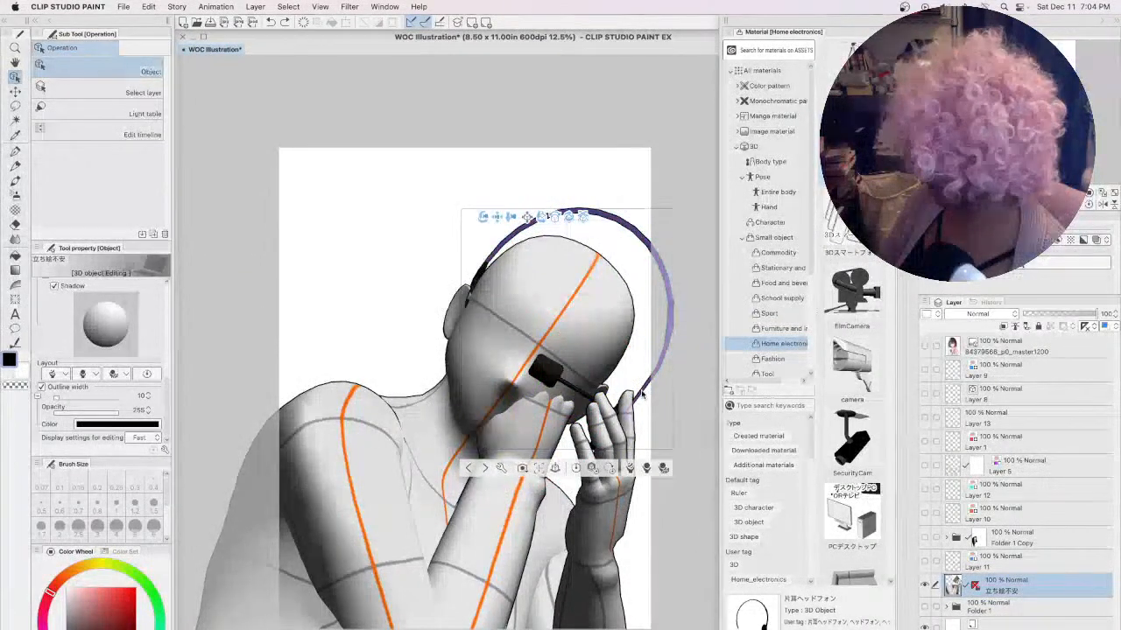
{"action": "left_click", "coordinate": [633, 397]}
{"action": "left_click_drag", "start_coordinate": [489, 409], "coordinate": [503, 389]}
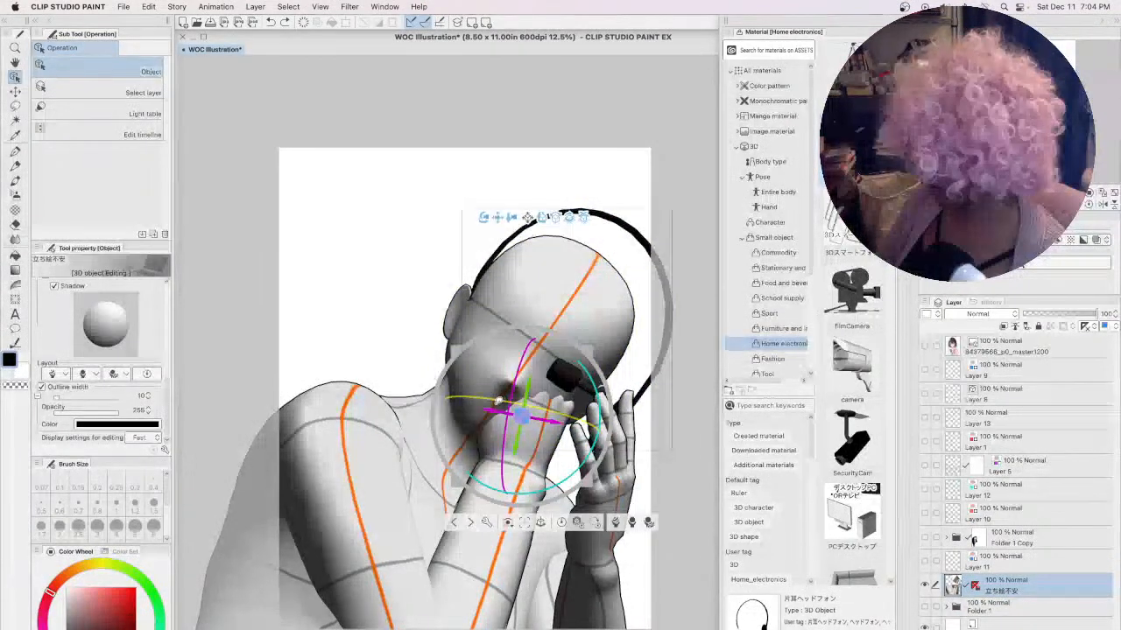
{"action": "left_click_drag", "start_coordinate": [529, 217], "coordinate": [512, 214]}
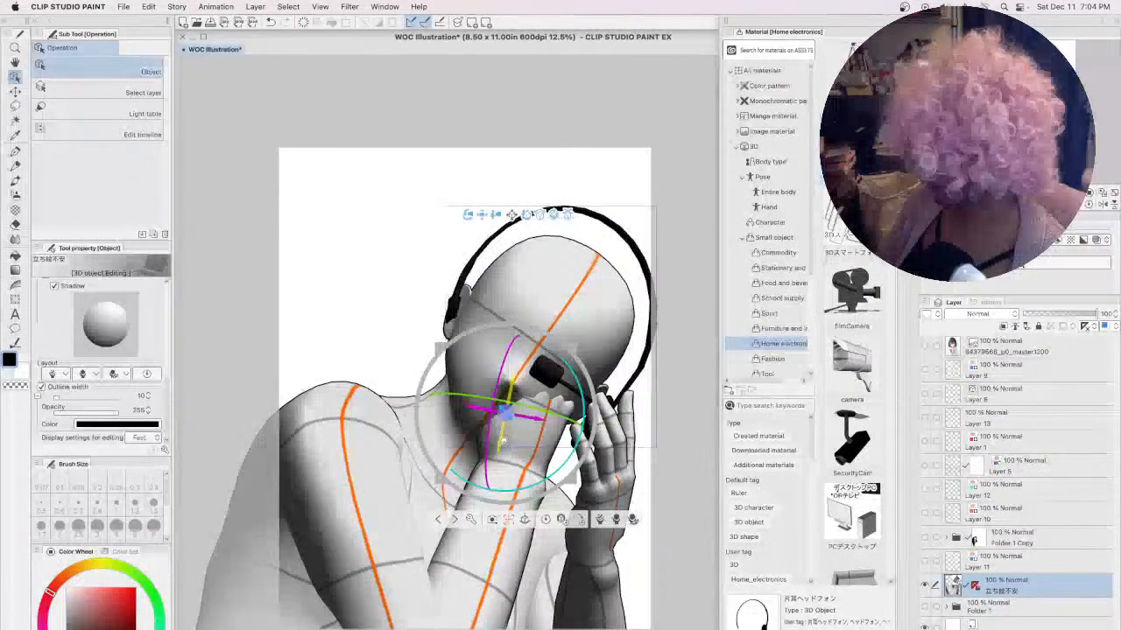
- Fine-tune the headset's rotation and position so the headband follows the top of the head and reaches the raised hand
{"action": "left_click_drag", "start_coordinate": [442, 483], "coordinate": [452, 467]}
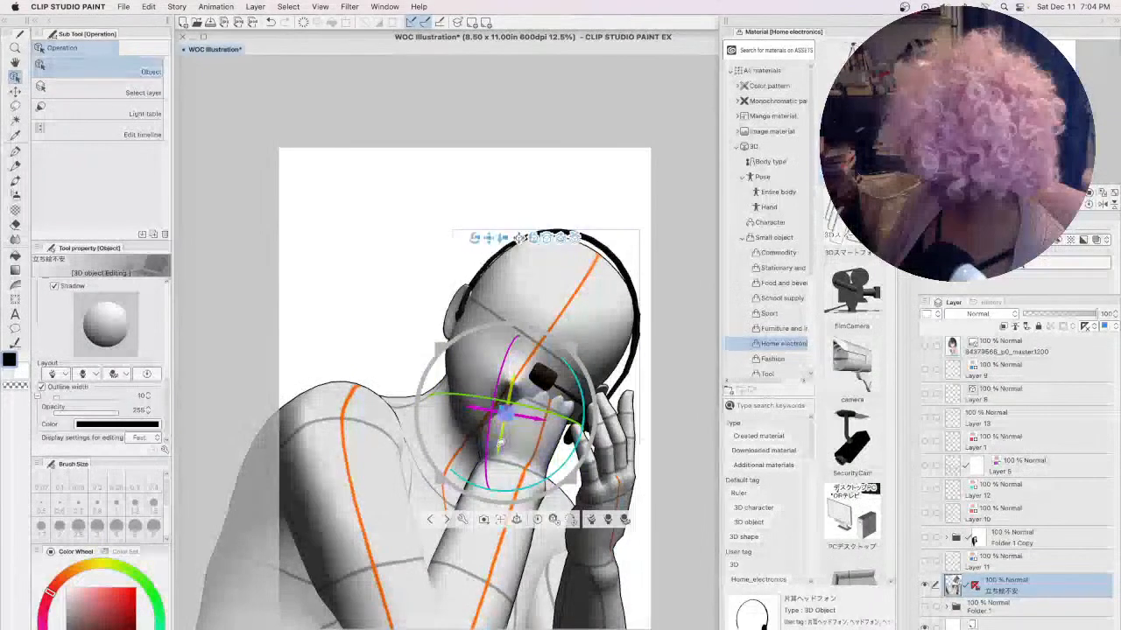
{"action": "left_click_drag", "start_coordinate": [507, 424], "coordinate": [506, 429]}
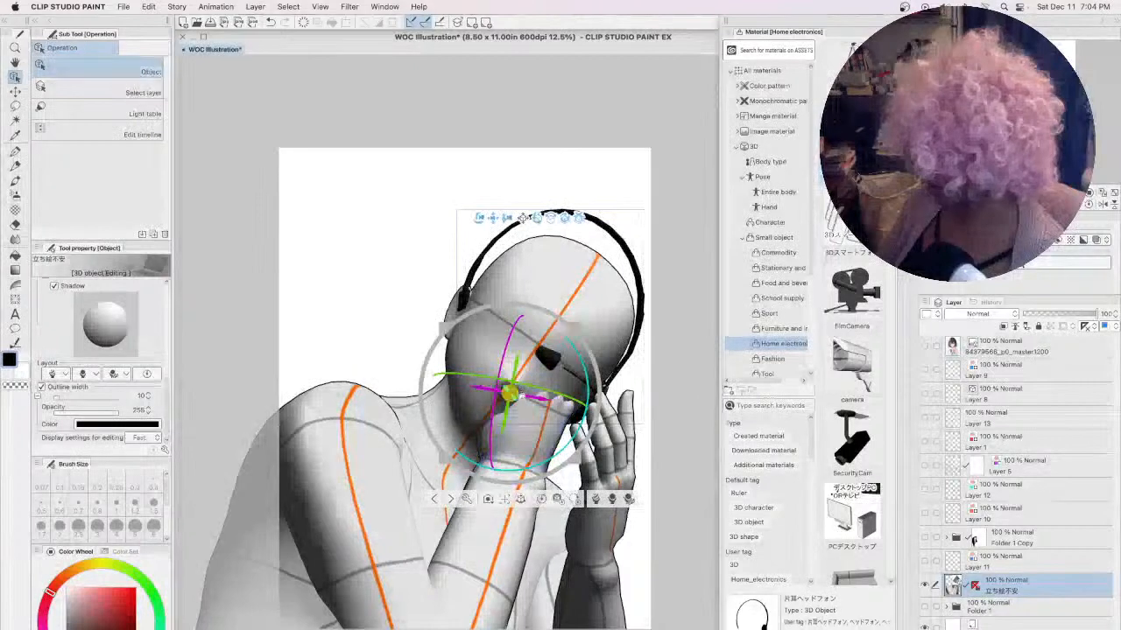
{"action": "left_click_drag", "start_coordinate": [517, 399], "coordinate": [510, 391]}
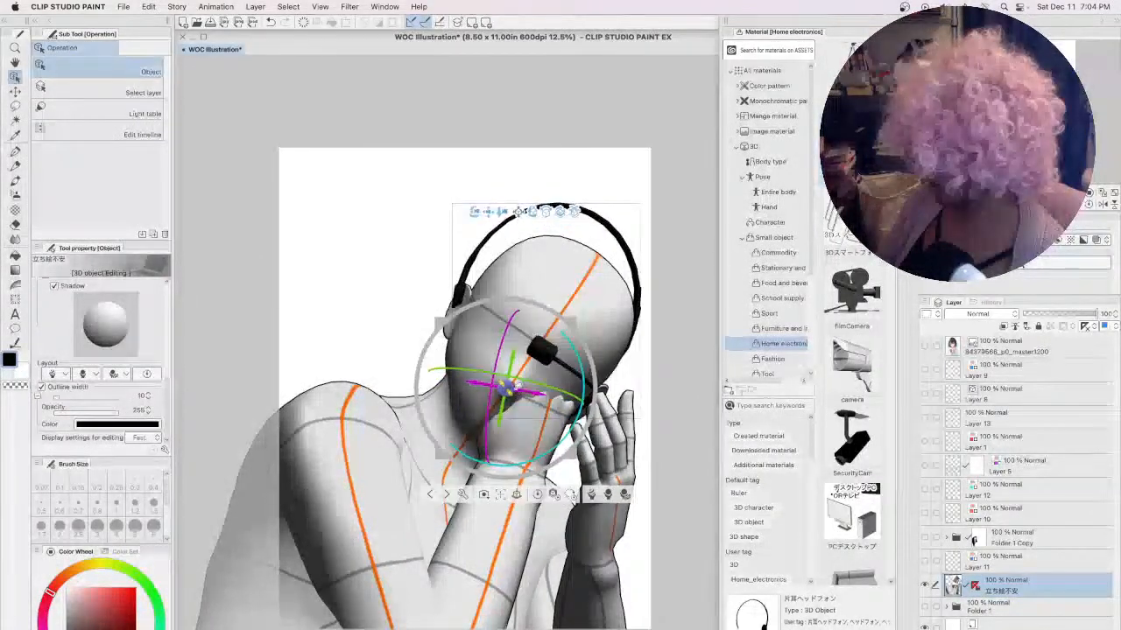
{"action": "left_click_drag", "start_coordinate": [585, 391], "coordinate": [578, 366]}
{"action": "left_click_drag", "start_coordinate": [496, 427], "coordinate": [491, 434]}
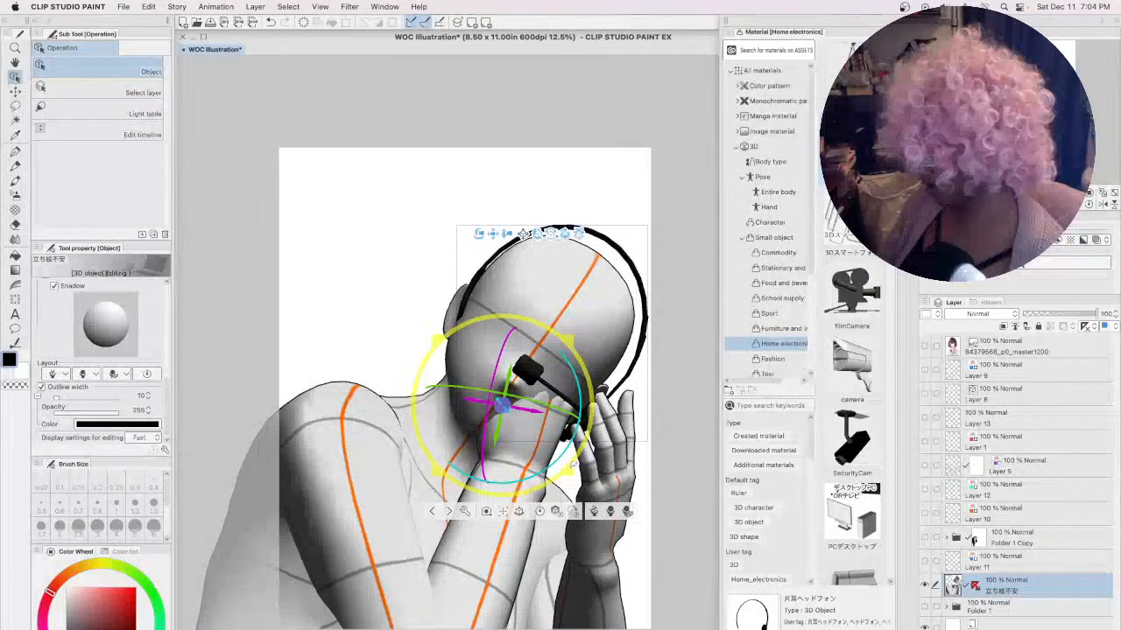
{"action": "left_click_drag", "start_coordinate": [571, 467], "coordinate": [543, 394]}
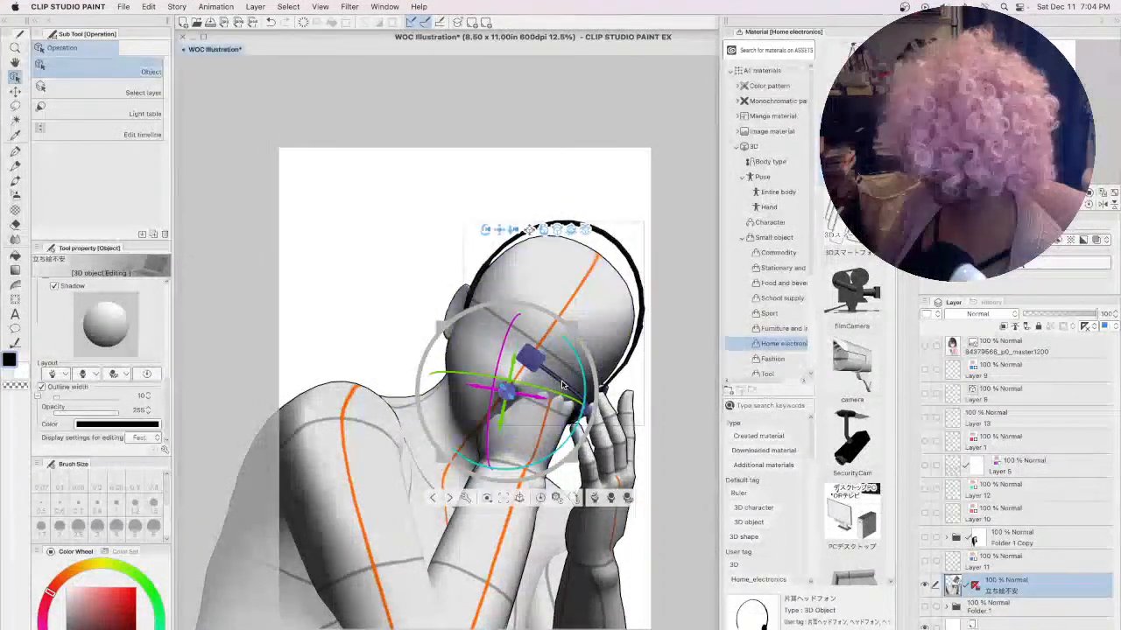
- Select the headset's microphone arm separately, move it to the ear on the opposite side, and rotate it to curve down toward the mouth
{"action": "left_click", "coordinate": [599, 408]}
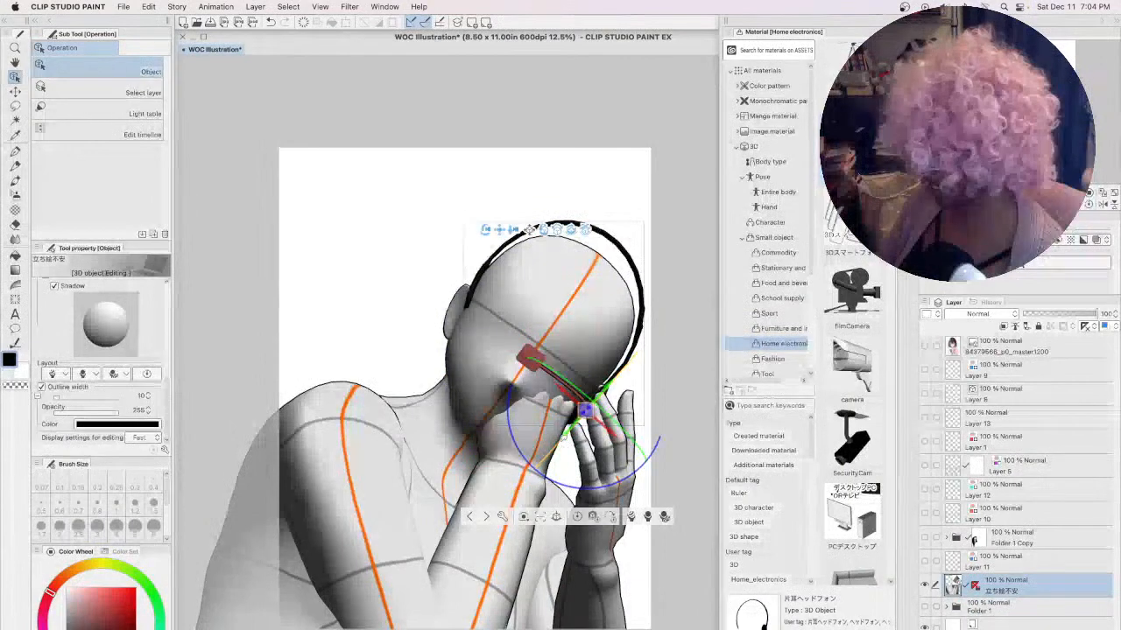
{"action": "left_click_drag", "start_coordinate": [541, 463], "coordinate": [505, 506]}
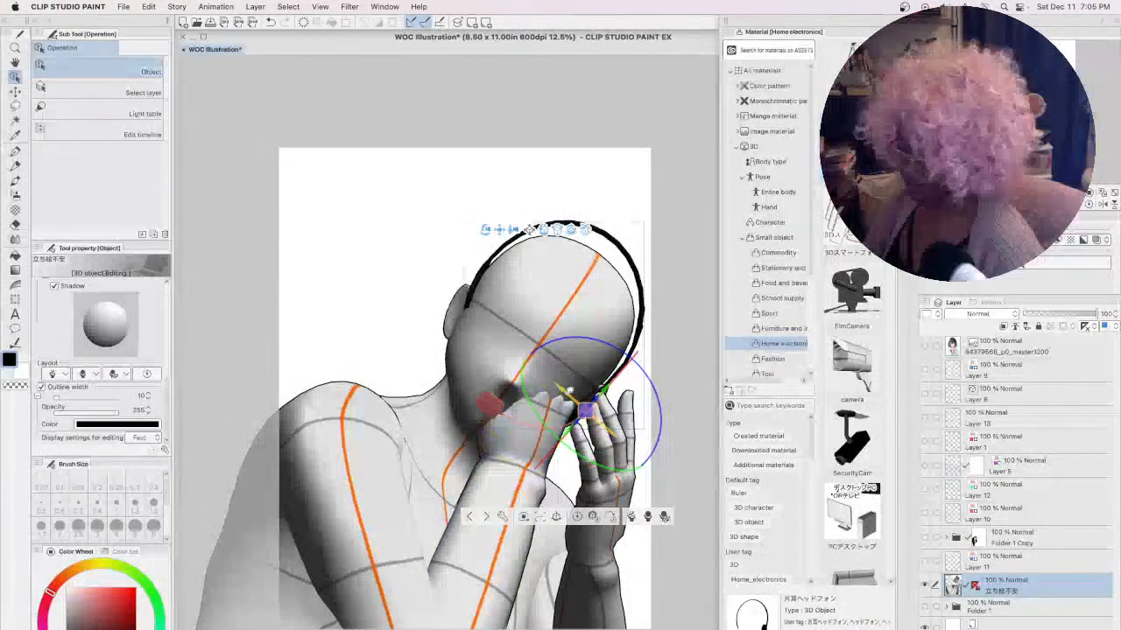
{"action": "left_click_drag", "start_coordinate": [565, 398], "coordinate": [449, 296]}
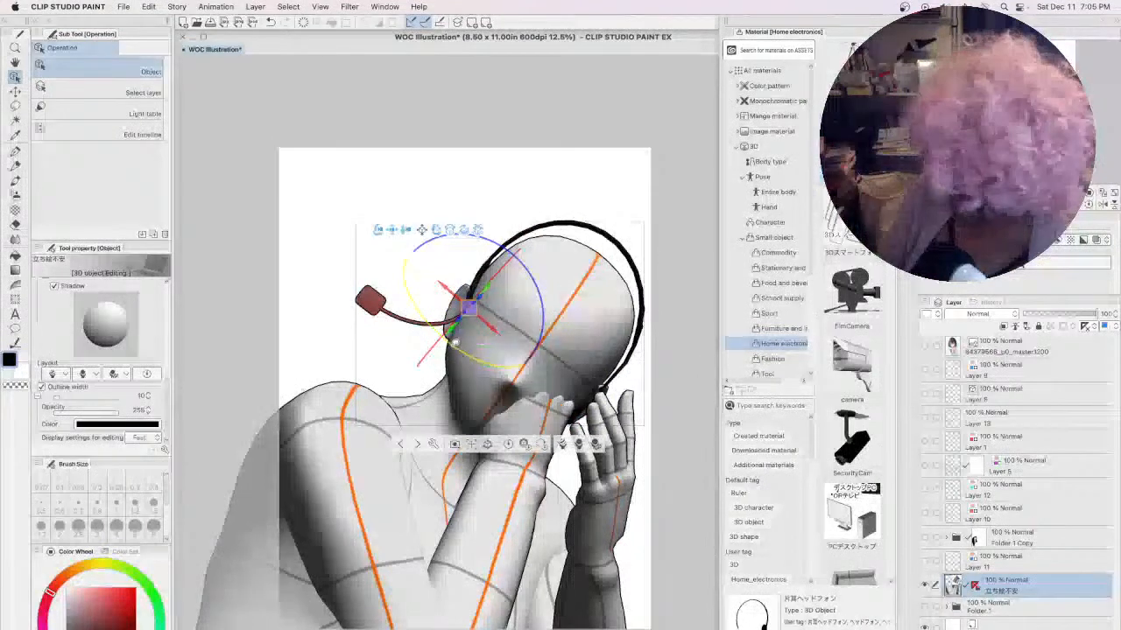
{"action": "left_click_drag", "start_coordinate": [452, 343], "coordinate": [488, 359]}
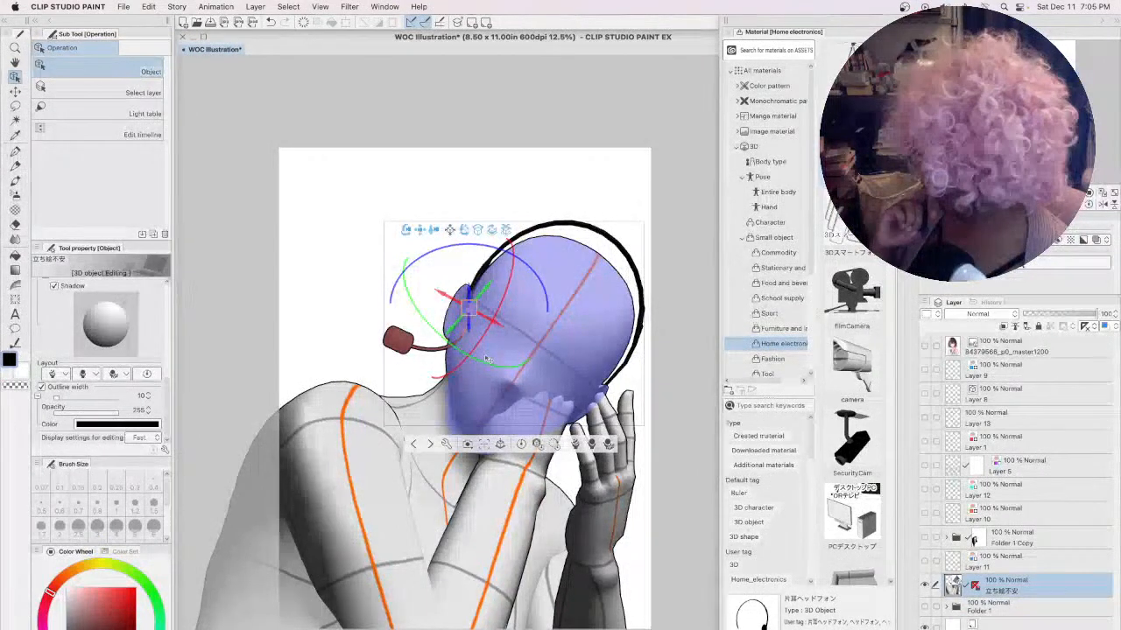
{"action": "left_click_drag", "start_coordinate": [544, 293], "coordinate": [340, 355]}
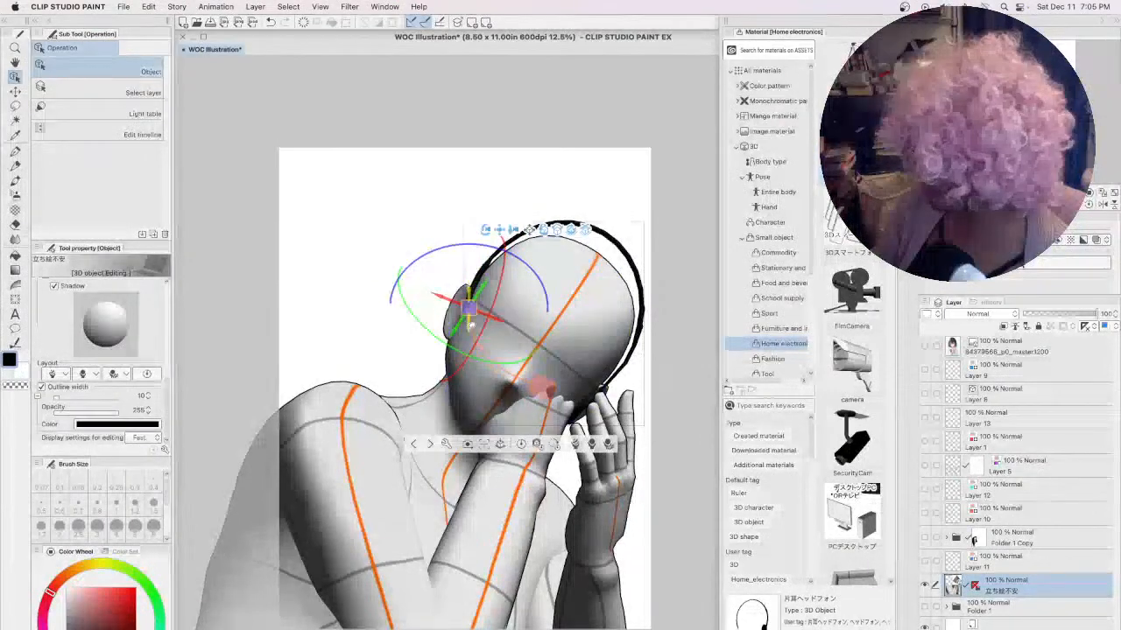
{"action": "left_click_drag", "start_coordinate": [454, 366], "coordinate": [454, 387]}
{"action": "mouse_move", "coordinate": [443, 339]}
{"action": "left_mouse_down"}
{"action": "mouse_move", "coordinate": [426, 335]}
{"action": "mouse_move", "coordinate": [448, 333]}
{"action": "mouse_move", "coordinate": [449, 318]}
{"action": "left_mouse_up"}
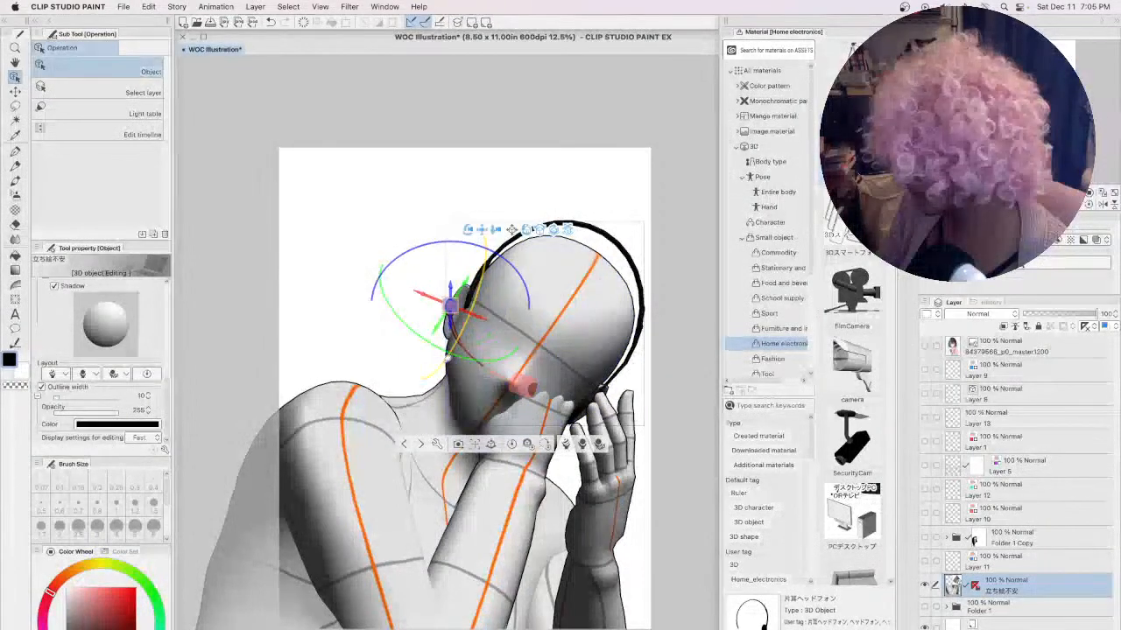
{"action": "left_click_drag", "start_coordinate": [449, 350], "coordinate": [504, 316]}
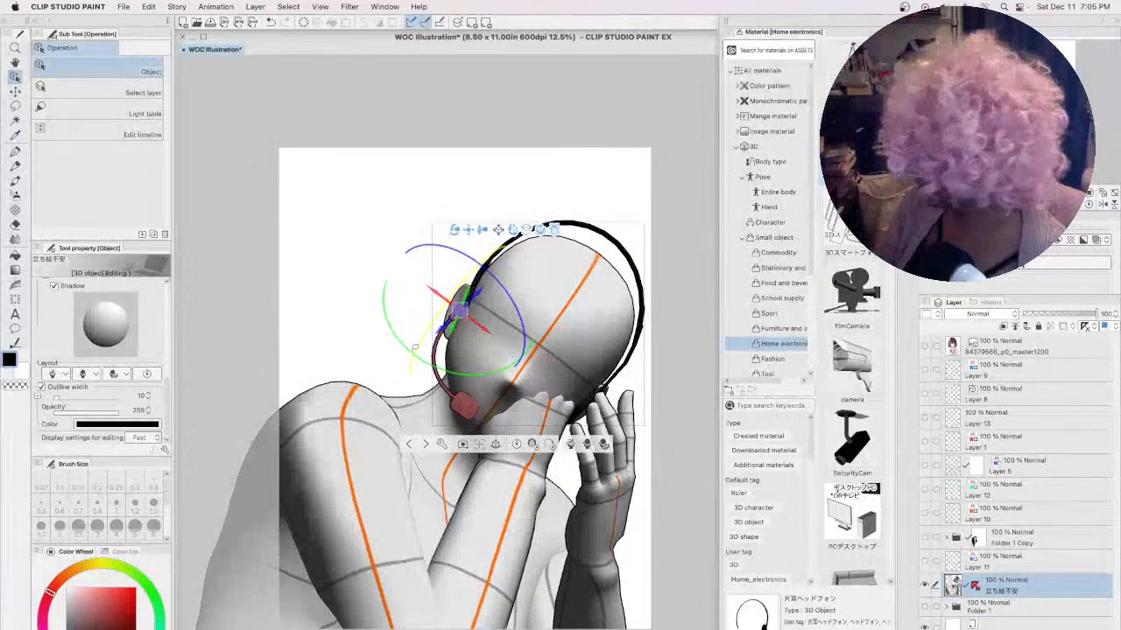
- Show the Folder 1 Copy sketch and rotate the microphone arm so the mic sits beside the sketched cheek
{"action": "left_click", "coordinate": [925, 538]}
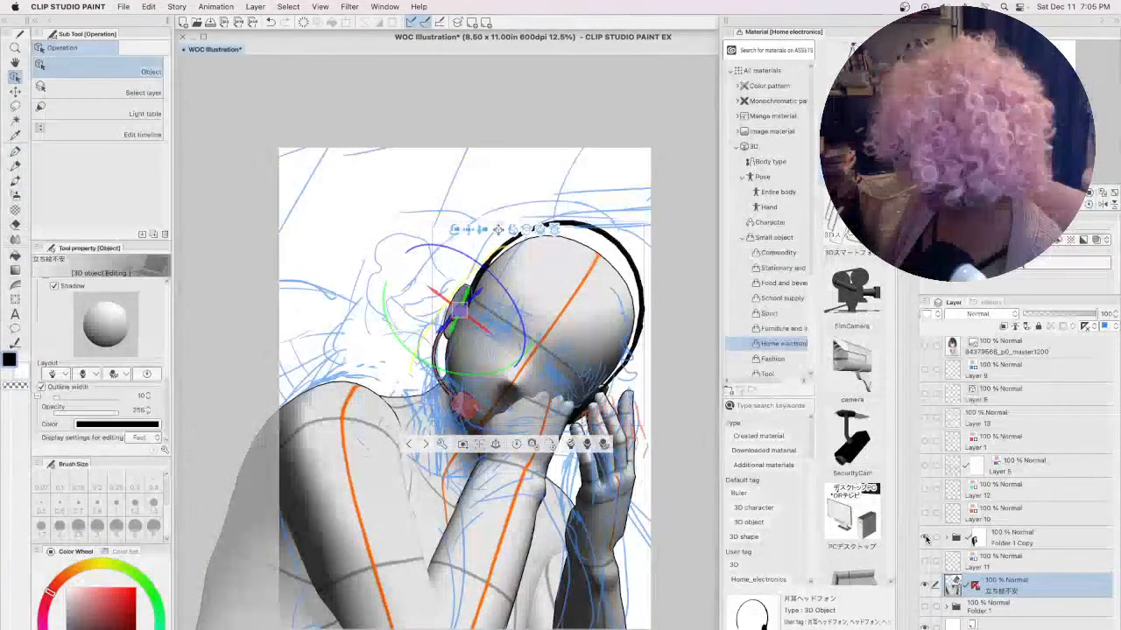
{"action": "left_click_drag", "start_coordinate": [492, 380], "coordinate": [408, 360]}
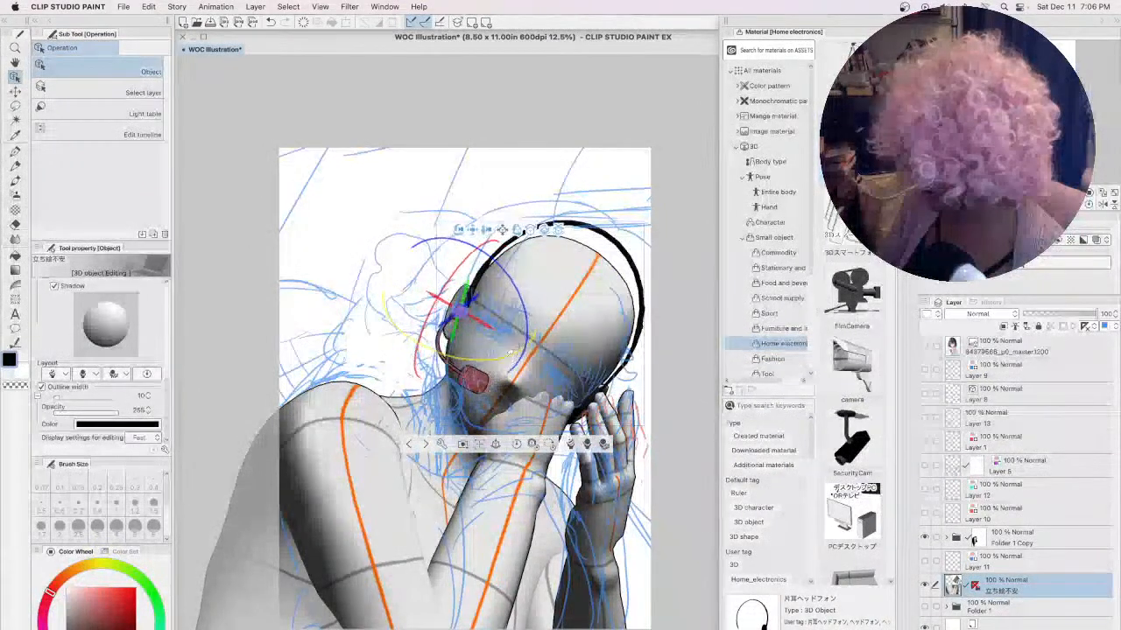
{"action": "left_click_drag", "start_coordinate": [449, 343], "coordinate": [450, 322]}
{"action": "left_click_drag", "start_coordinate": [515, 349], "coordinate": [412, 347]}
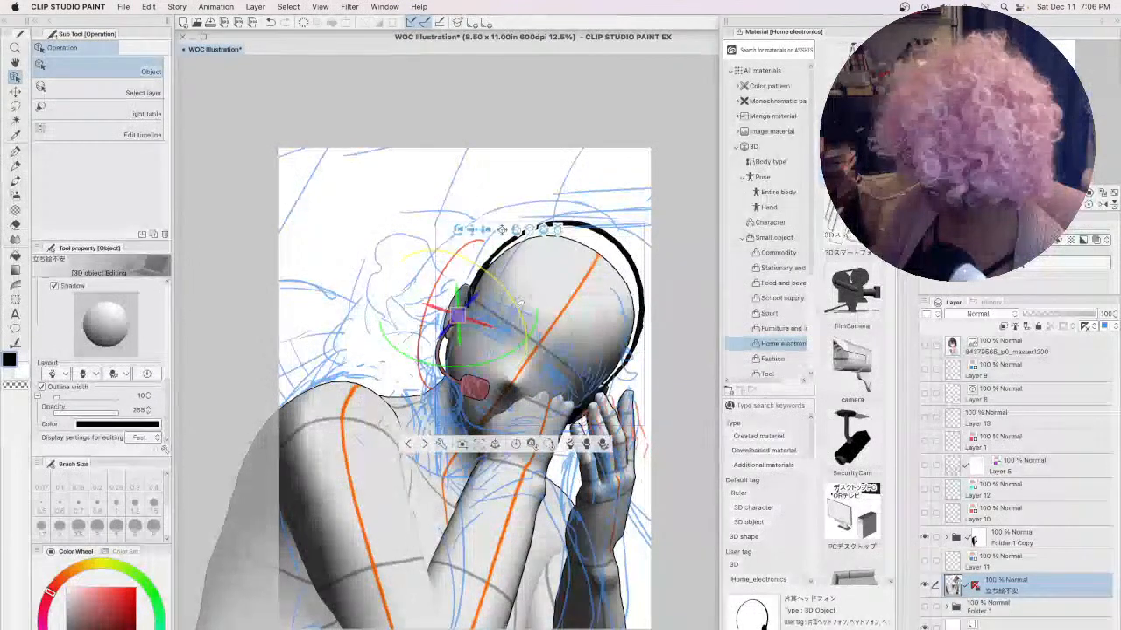
{"action": "left_click_drag", "start_coordinate": [516, 332], "coordinate": [420, 320]}
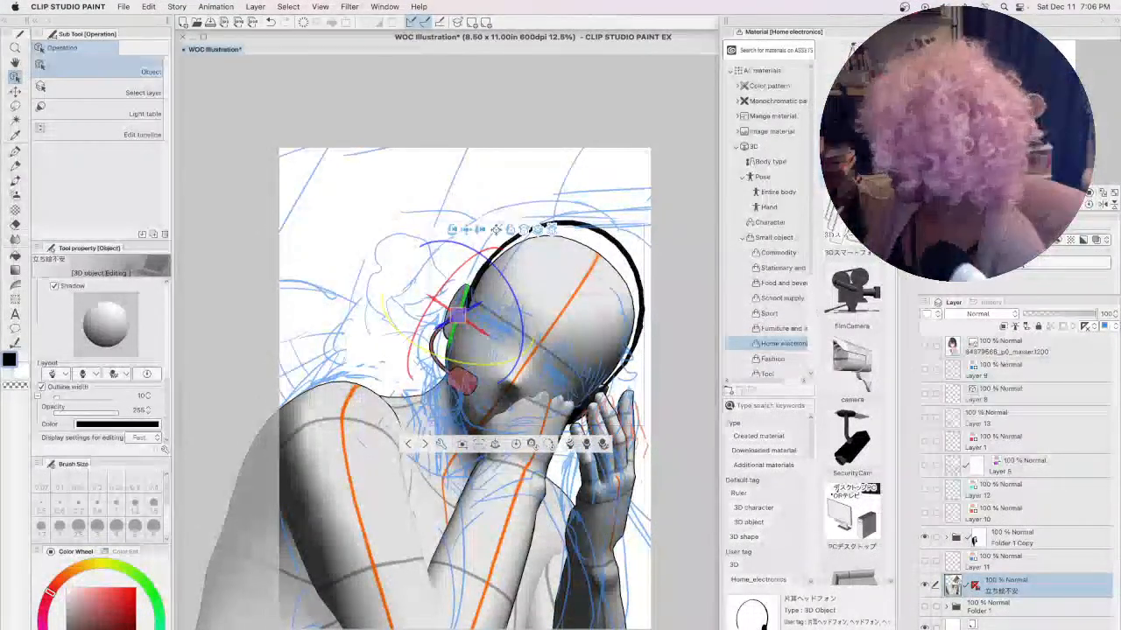
{"action": "scroll", "coordinate": [854, 438], "scroll_direction": "down", "scroll_amount": 5}
{"action": "left_click_drag", "start_coordinate": [903, 302], "coordinate": [888, 235]}
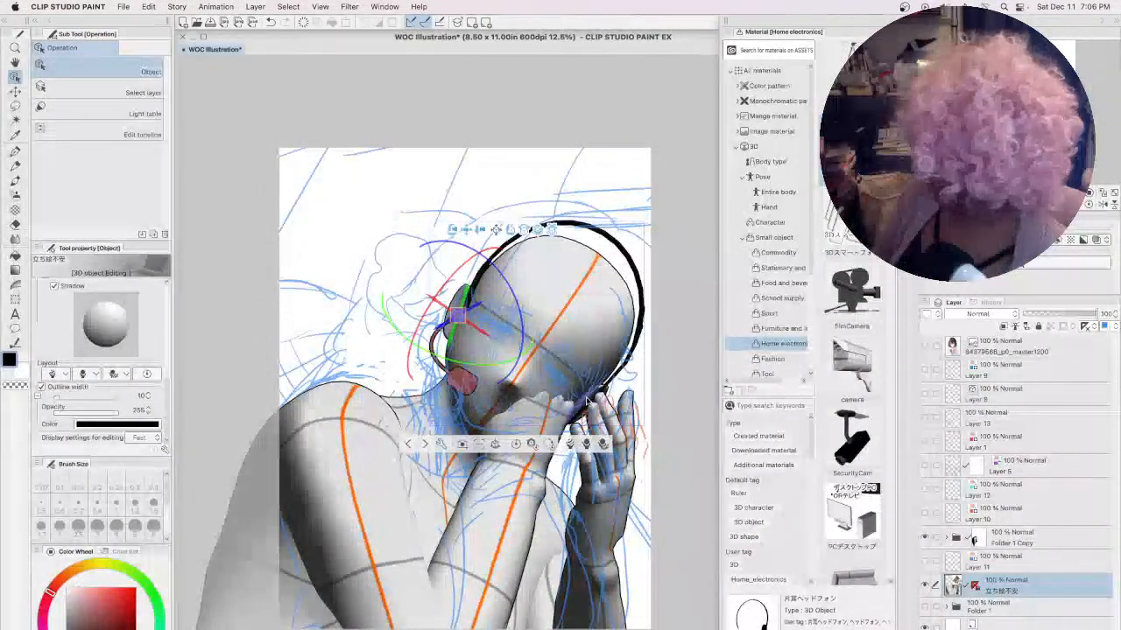
- Show and activate Layer 1, and sketch small red spiral curls beside the headset ear with the Mechanical pencil
{"action": "left_click", "coordinate": [990, 447]}
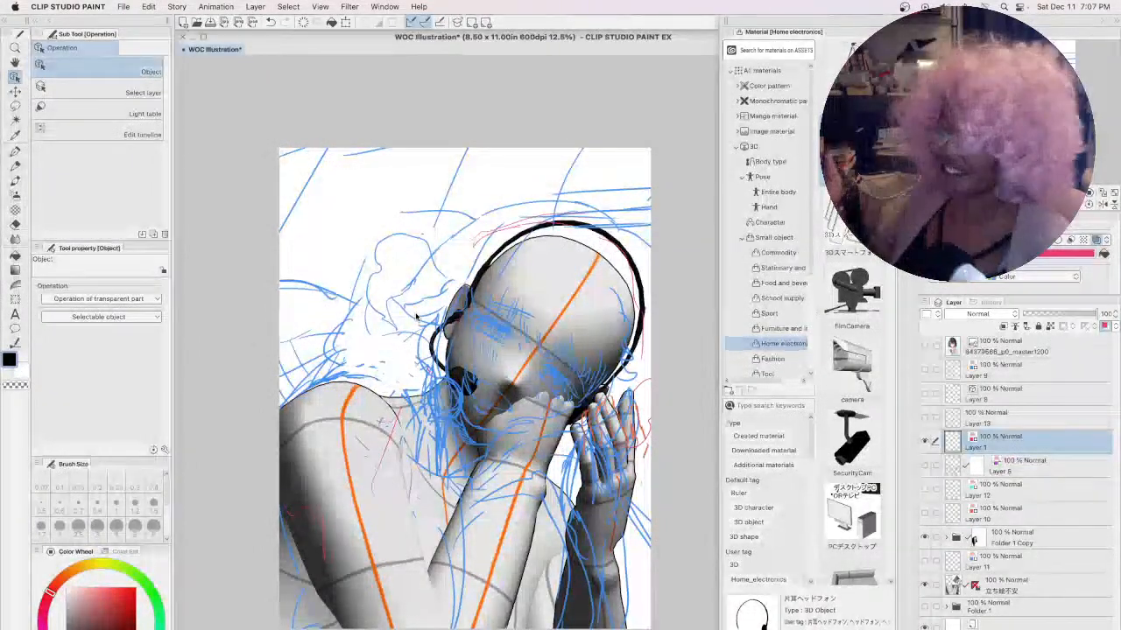
{"action": "left_click", "coordinate": [16, 166]}
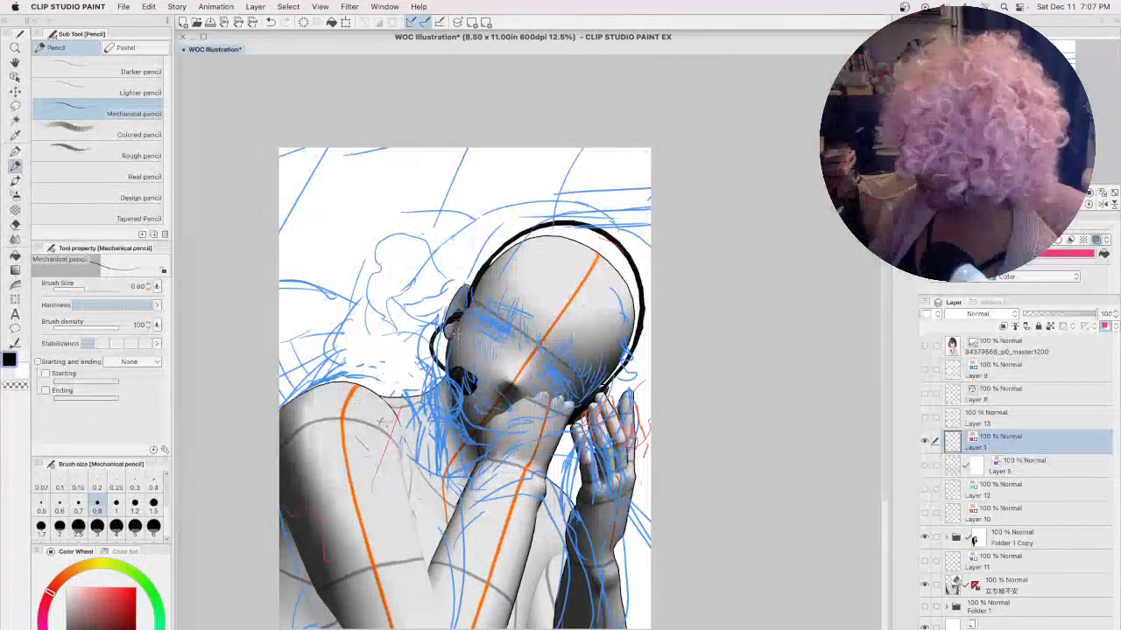
{"action": "scroll", "coordinate": [439, 288], "scroll_direction": "up", "scroll_amount": 7}
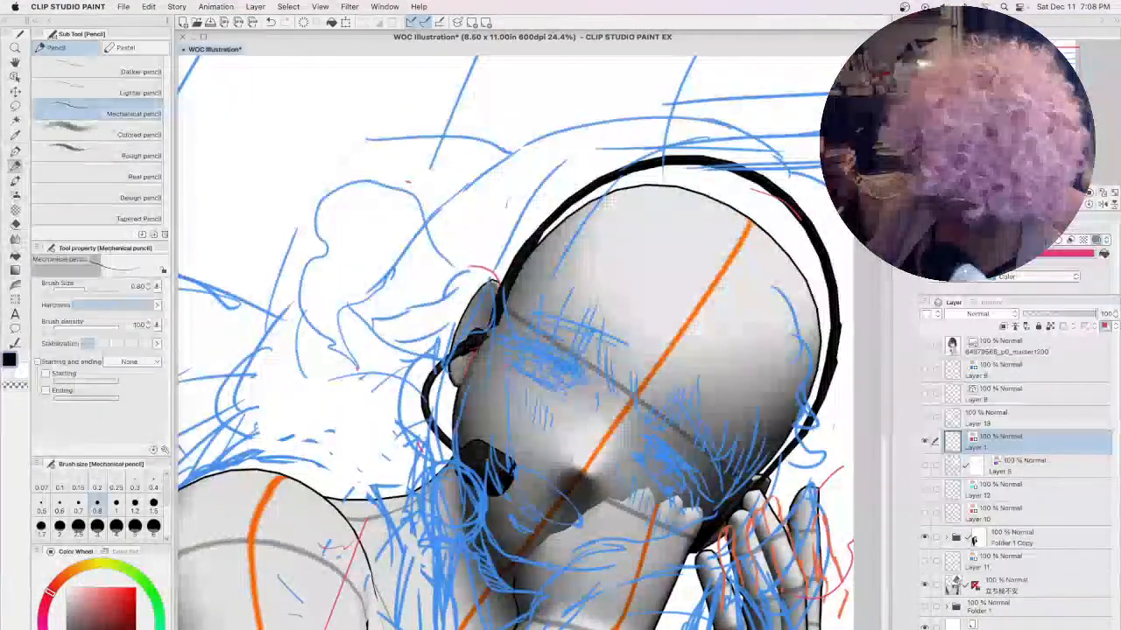
{"action": "left_click_drag", "start_coordinate": [453, 280], "coordinate": [496, 280]}
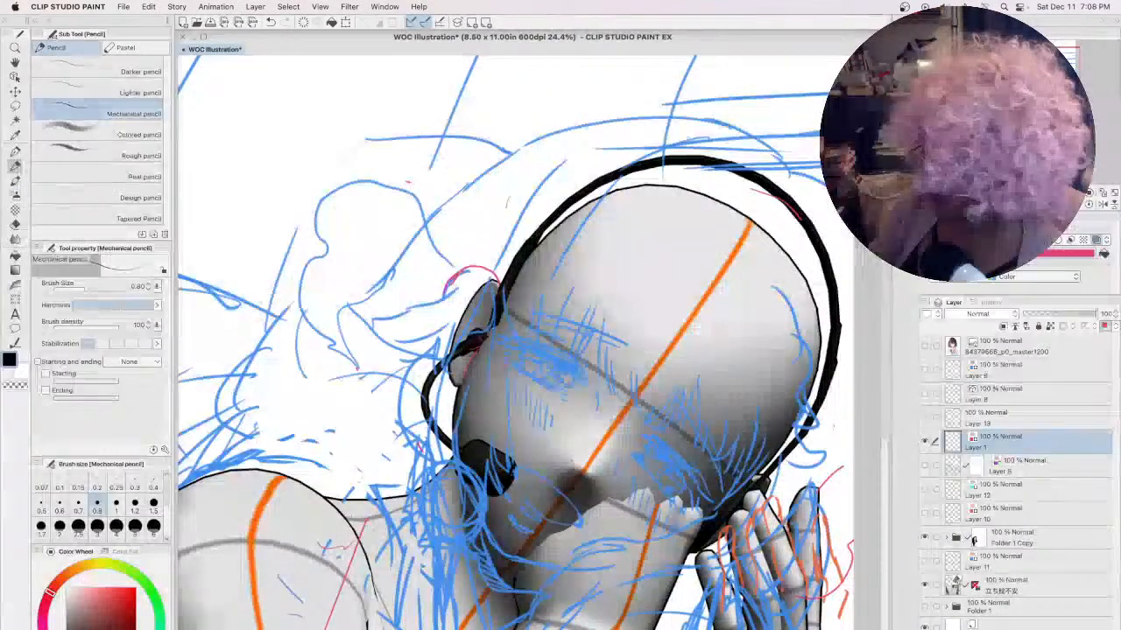
{"action": "left_click_drag", "start_coordinate": [421, 282], "coordinate": [448, 290]}
{"action": "mouse_move", "coordinate": [388, 270]}
{"action": "left_mouse_down"}
{"action": "mouse_move", "coordinate": [387, 314]}
{"action": "mouse_move", "coordinate": [402, 328]}
{"action": "mouse_move", "coordinate": [430, 319]}
{"action": "mouse_move", "coordinate": [413, 304]}
{"action": "mouse_move", "coordinate": [408, 314]}
{"action": "mouse_move", "coordinate": [450, 320]}
{"action": "left_mouse_up"}
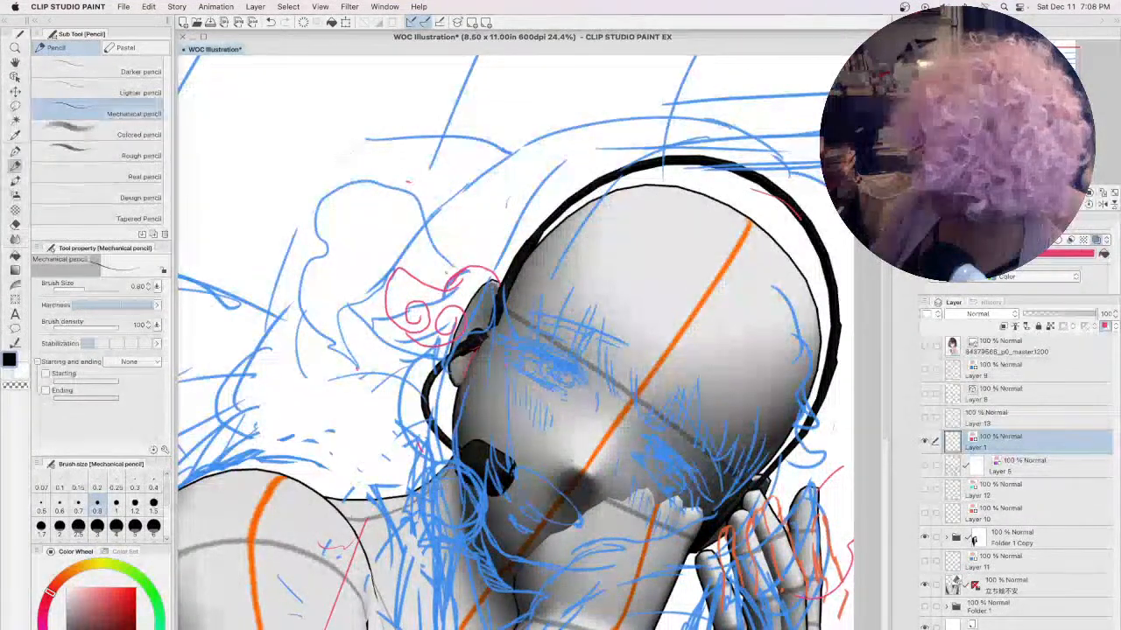
{"action": "left_click_drag", "start_coordinate": [458, 280], "coordinate": [465, 276]}
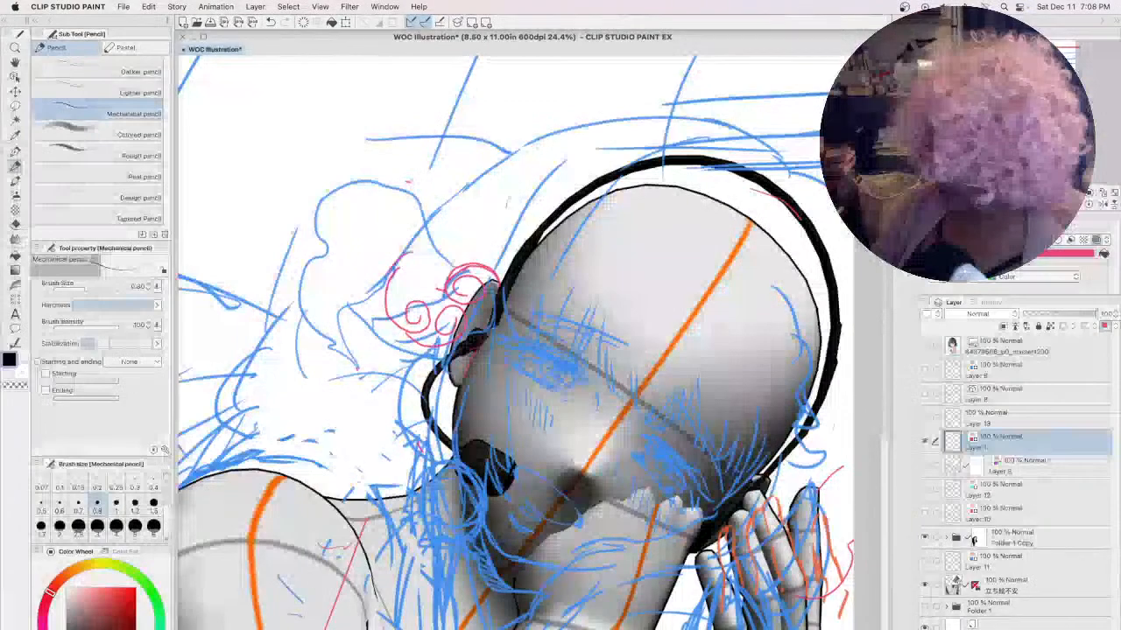
- Try redrawing the larger outer curl around the small spirals, undoing unwanted strokes
{"action": "left_click_drag", "start_coordinate": [410, 253], "coordinate": [381, 325]}
{"action": "key", "text": "ctrl+z"}
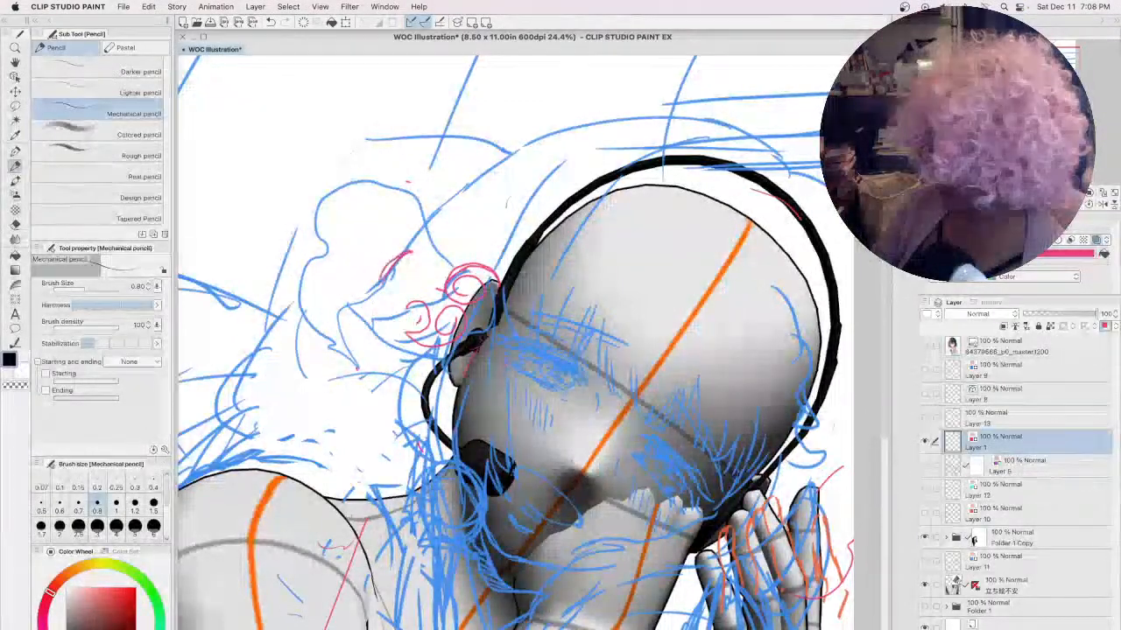
{"action": "mouse_move", "coordinate": [408, 254]}
{"action": "left_mouse_down"}
{"action": "mouse_move", "coordinate": [379, 288]}
{"action": "mouse_move", "coordinate": [408, 324]}
{"action": "left_mouse_up"}
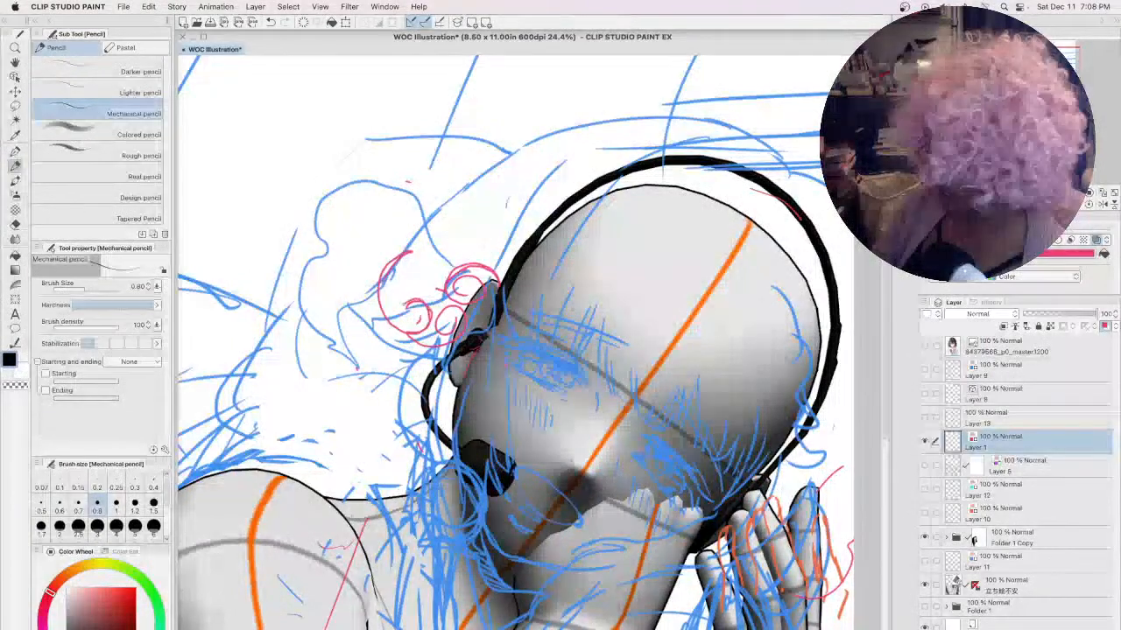
{"action": "key", "text": "ctrl+z"}
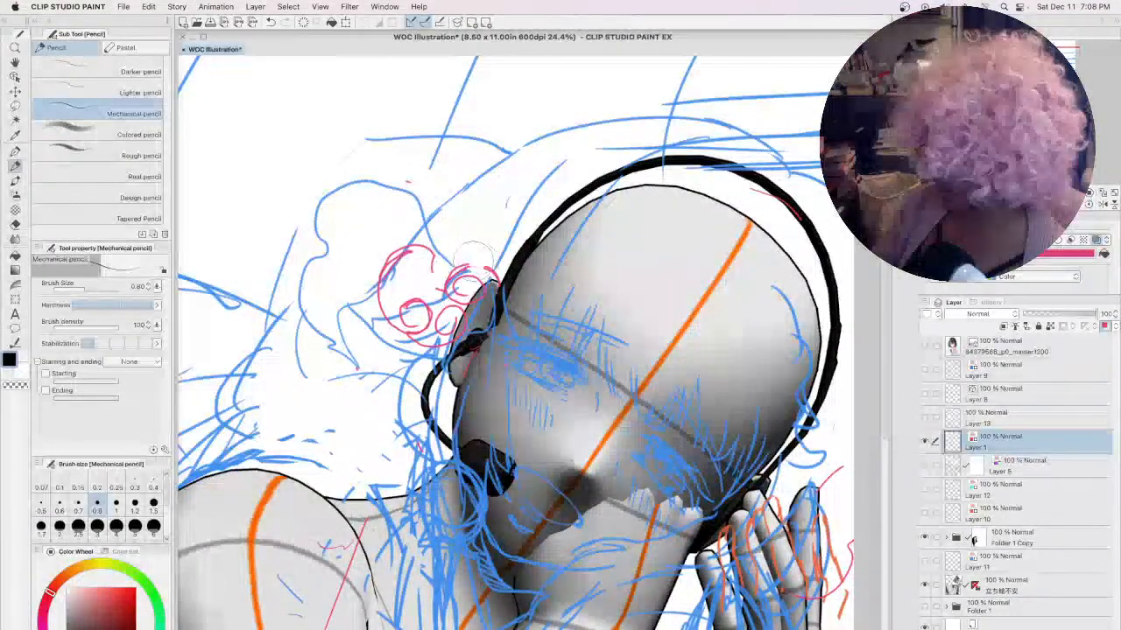
- Rework the curls into larger, rounded loops around the ear, extending them up over the edge of the headband
{"action": "mouse_move", "coordinate": [467, 266]}
{"action": "left_mouse_down"}
{"action": "mouse_move", "coordinate": [470, 287]}
{"action": "mouse_move", "coordinate": [472, 273]}
{"action": "left_mouse_up"}
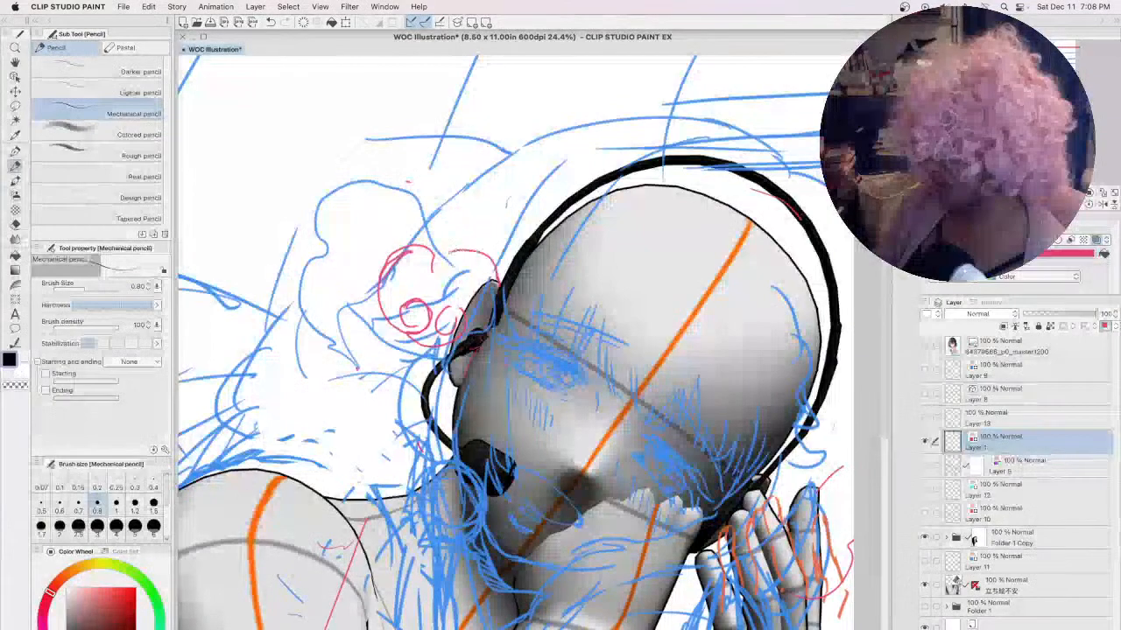
{"action": "mouse_move", "coordinate": [433, 254]}
{"action": "left_mouse_down"}
{"action": "mouse_move", "coordinate": [455, 302]}
{"action": "mouse_move", "coordinate": [411, 306]}
{"action": "mouse_move", "coordinate": [394, 322]}
{"action": "mouse_move", "coordinate": [437, 254]}
{"action": "mouse_move", "coordinate": [446, 289]}
{"action": "mouse_move", "coordinate": [442, 232]}
{"action": "mouse_move", "coordinate": [403, 308]}
{"action": "mouse_move", "coordinate": [464, 302]}
{"action": "left_mouse_up"}
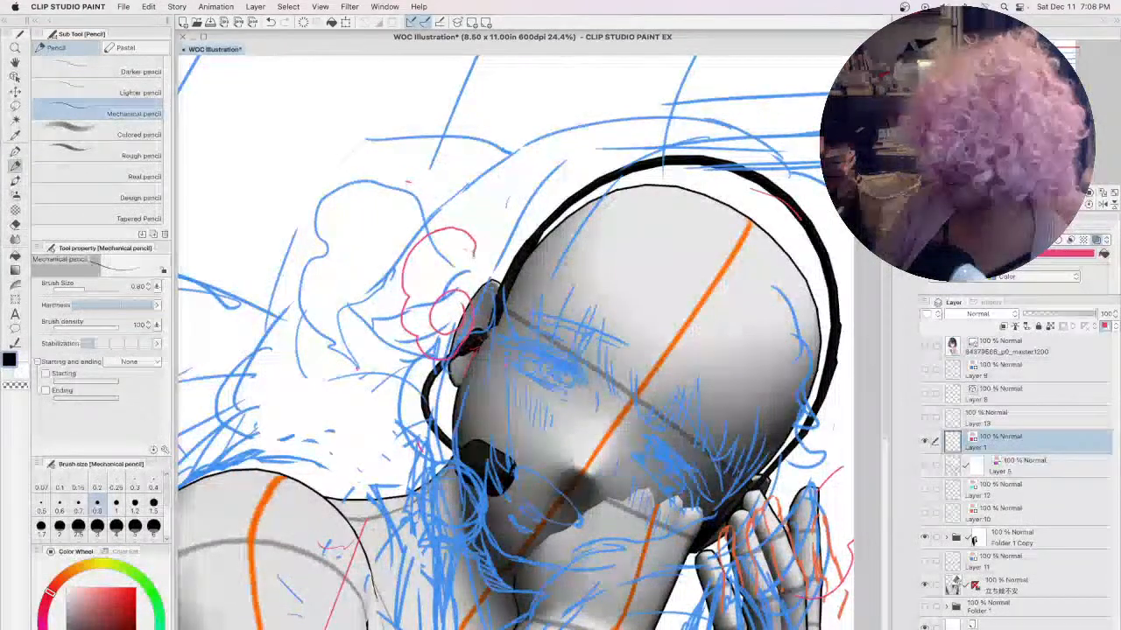
{"action": "left_click_drag", "start_coordinate": [469, 233], "coordinate": [478, 274]}
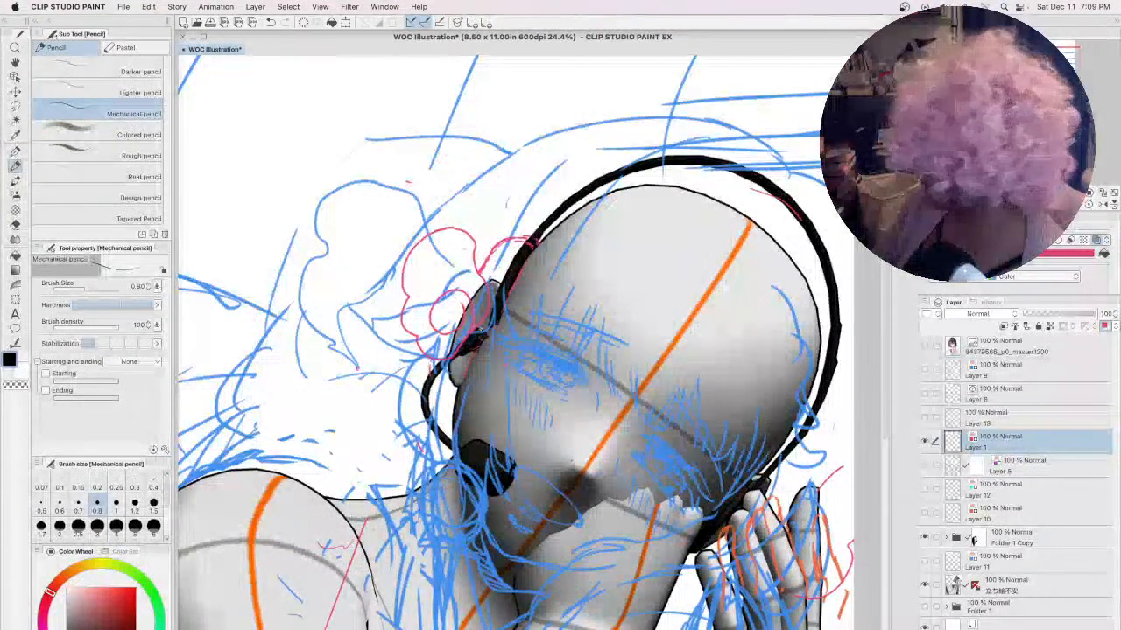
- Hide the 立ち絵不安 pose figure inside the 3D layer, leaving the headset model shown
{"action": "left_click", "coordinate": [1015, 592]}
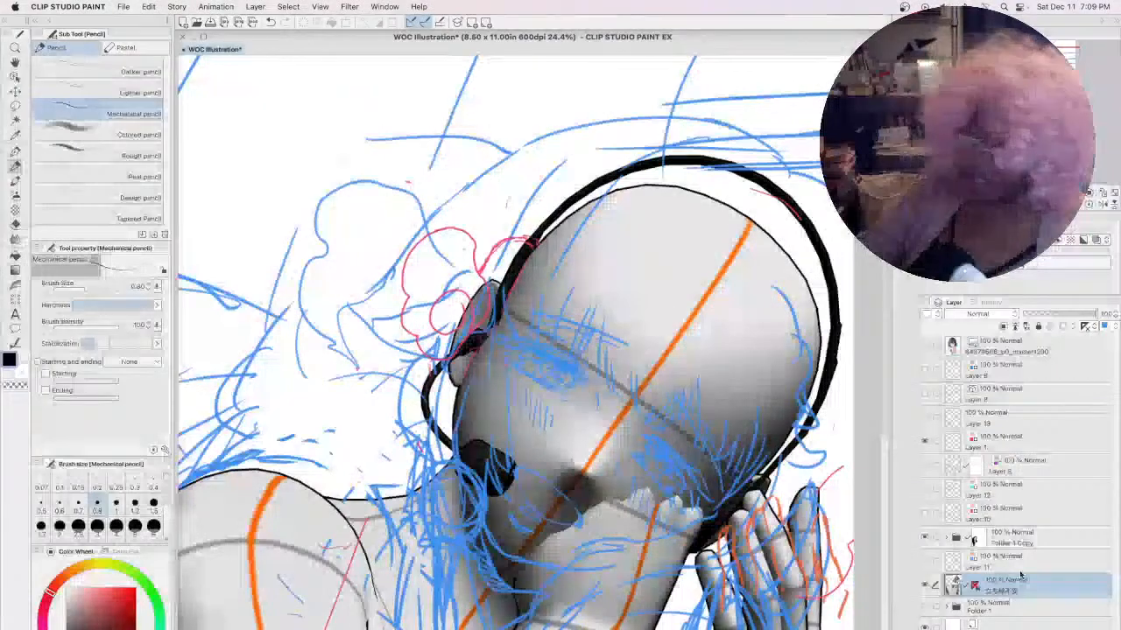
{"action": "left_click", "coordinate": [14, 78]}
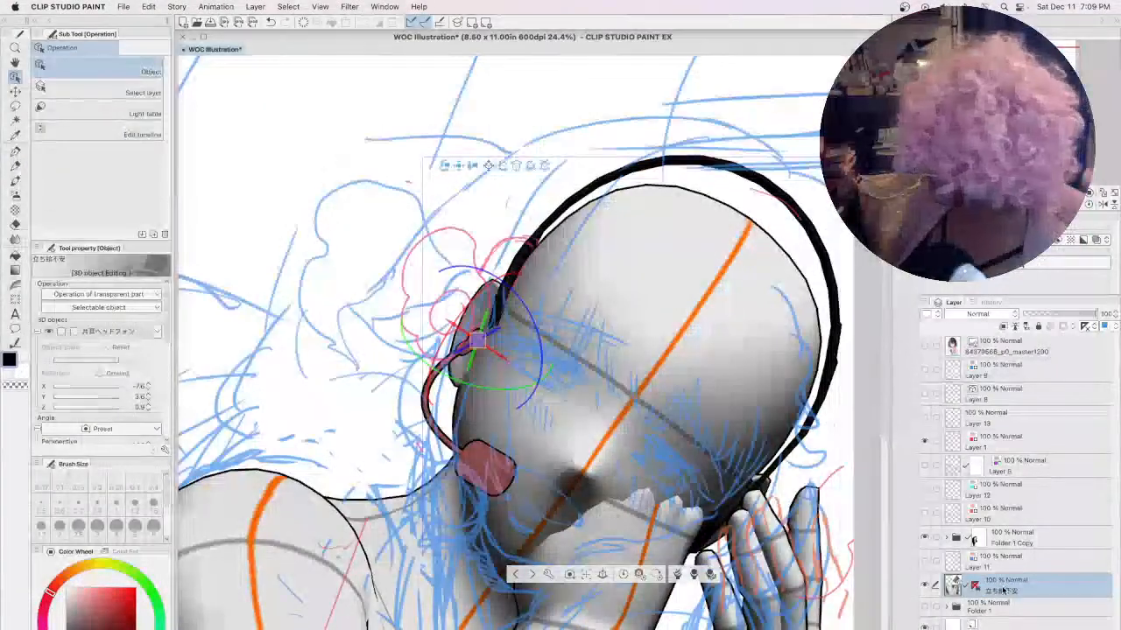
{"action": "left_click", "coordinate": [157, 332]}
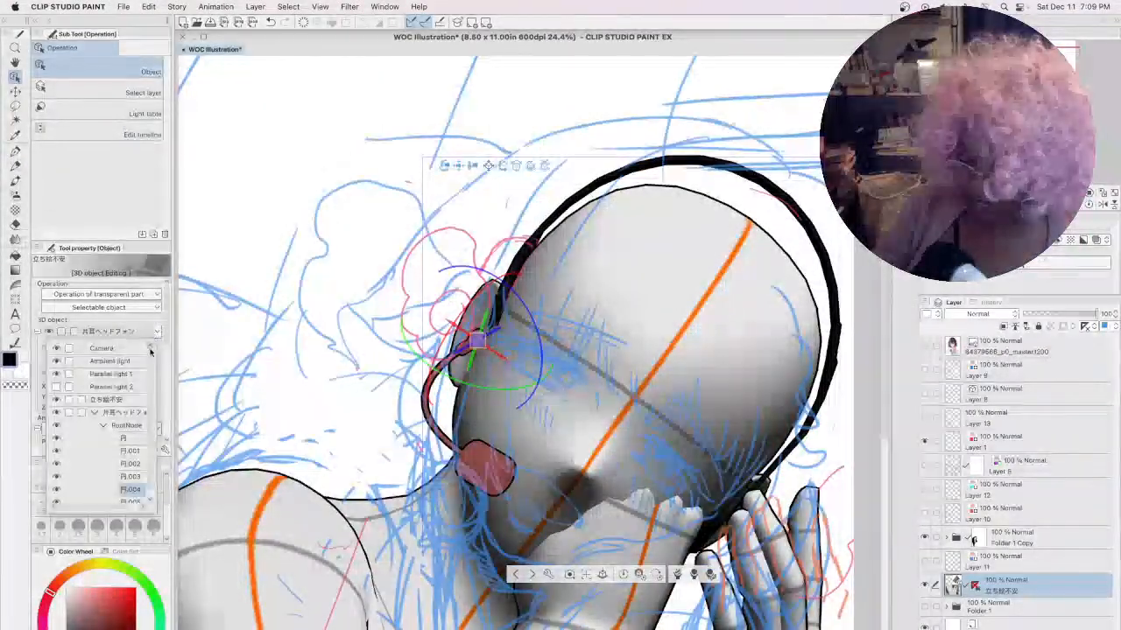
{"action": "left_click", "coordinate": [94, 412]}
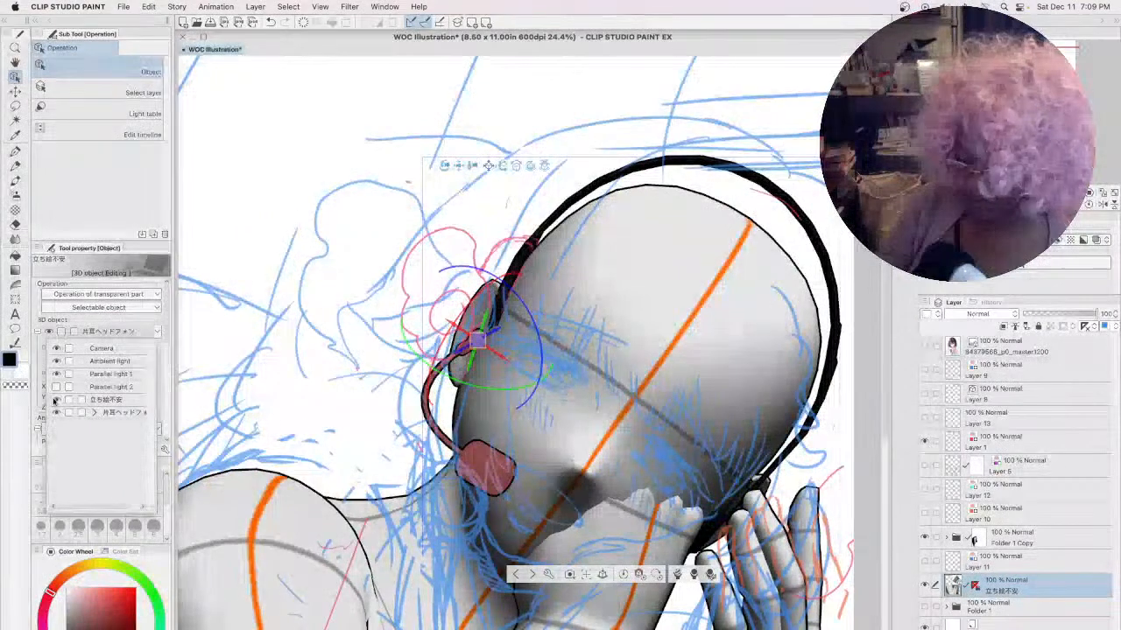
{"action": "left_click", "coordinate": [56, 400]}
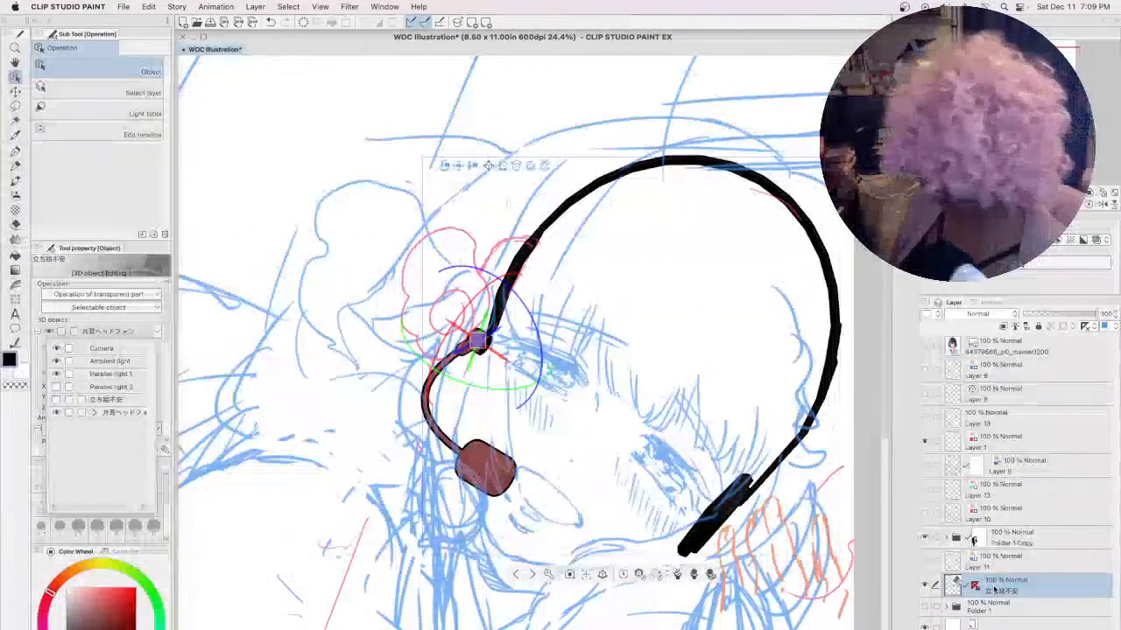
{"action": "left_click", "coordinate": [995, 591]}
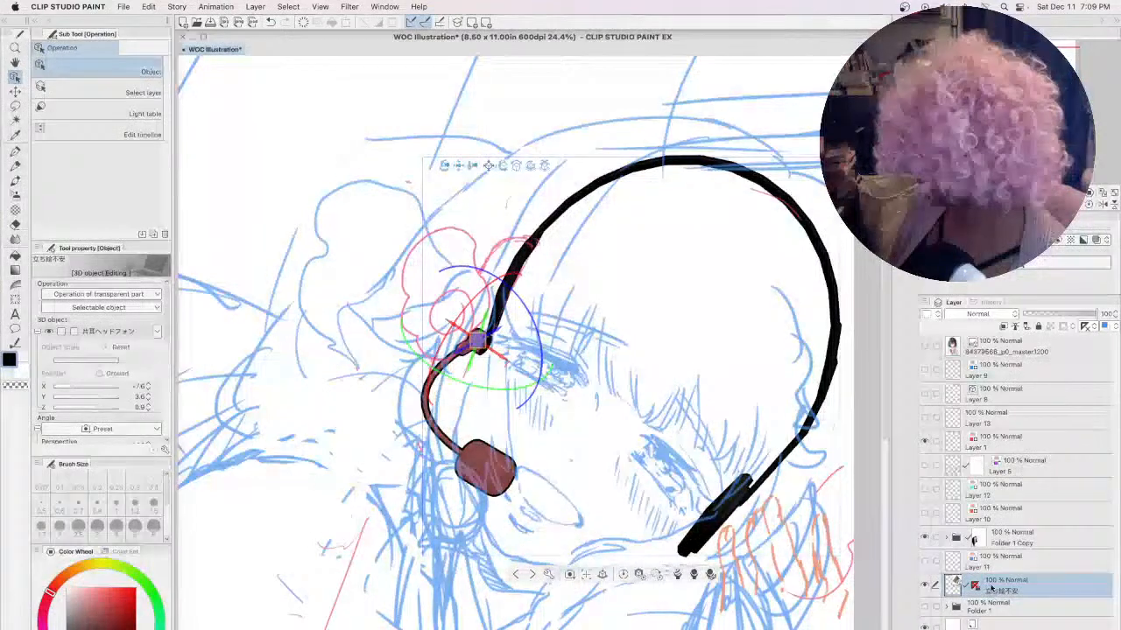
- Convert the 3D headset layer into vector line art using LT conversion with a 0.10 mm line width
{"action": "right_click", "coordinate": [983, 583]}
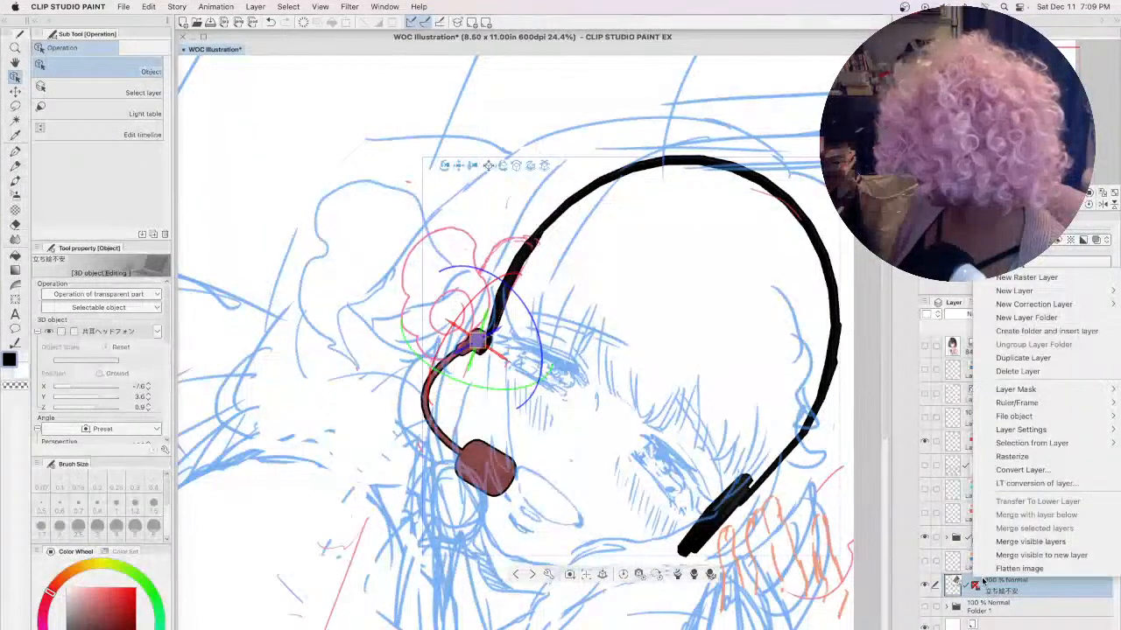
{"action": "left_click", "coordinate": [1037, 482]}
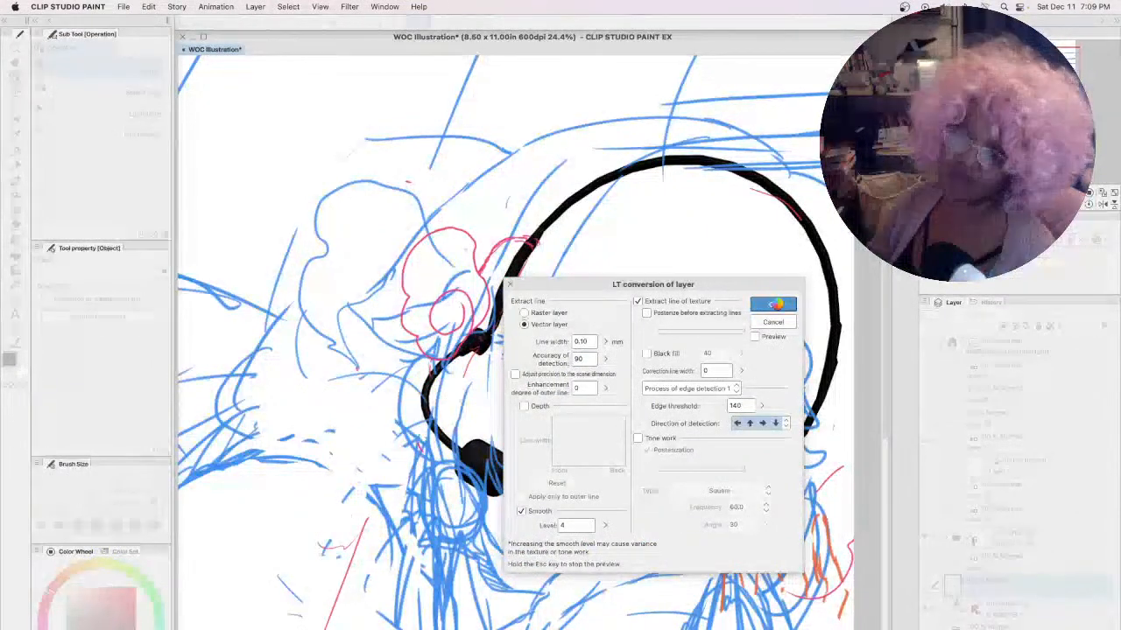
{"action": "left_click", "coordinate": [775, 304]}
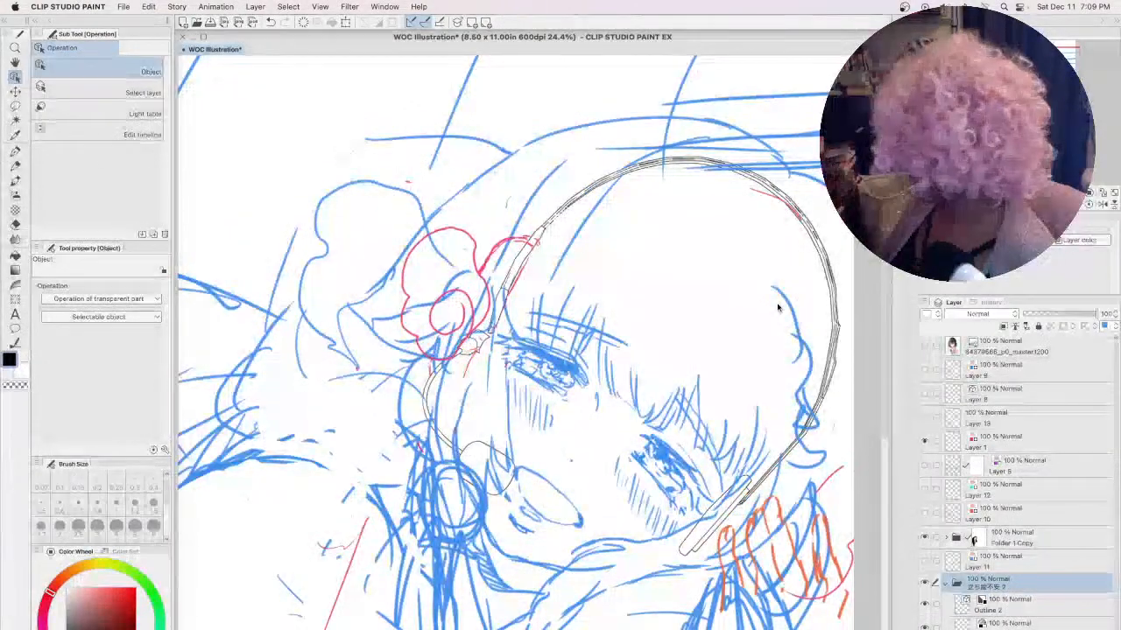
- Collapse the converted headset line art folder and move it directly below Layer 1
{"action": "left_click", "coordinate": [945, 585]}
{"action": "left_click_drag", "start_coordinate": [1022, 552], "coordinate": [995, 359]}
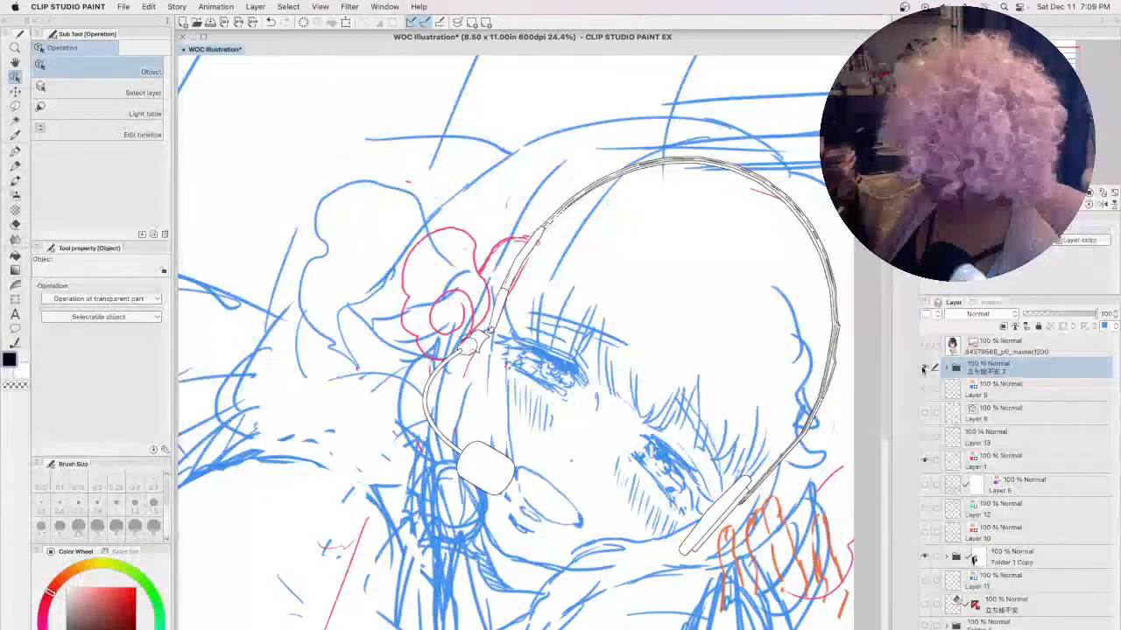
{"action": "left_click_drag", "start_coordinate": [1022, 377], "coordinate": [1027, 477]}
- On Layer 1, flip the canvas horizontally and sketch curls around the lower headset earpiece with the Mechanical pencil
{"action": "scroll", "coordinate": [770, 620], "scroll_direction": "right", "scroll_amount": 5}
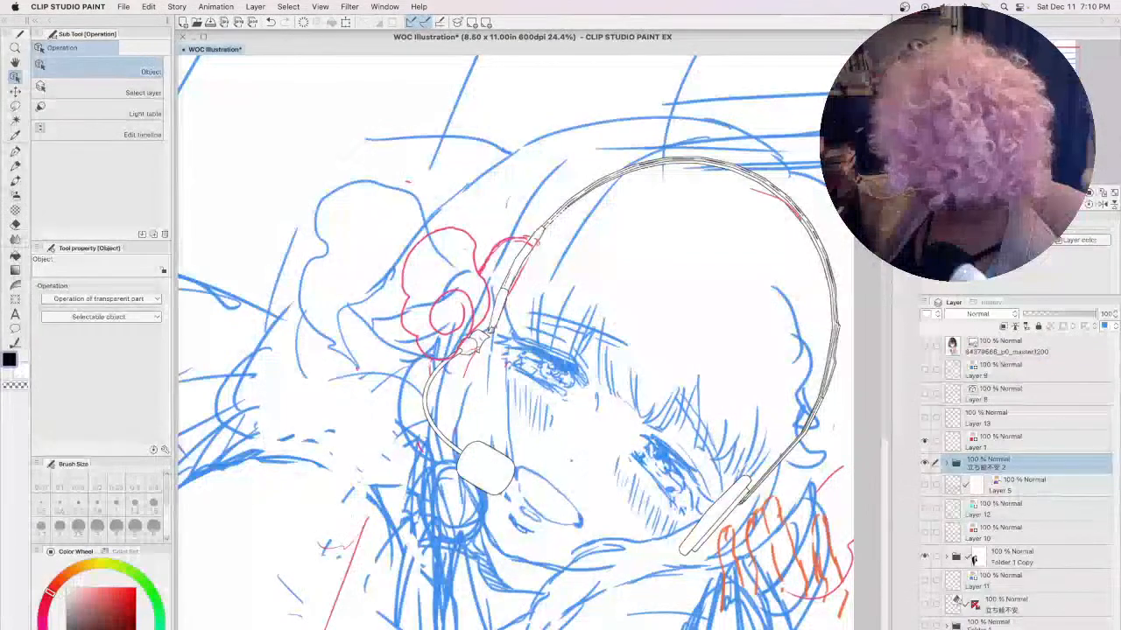
{"action": "scroll", "coordinate": [770, 620], "scroll_direction": "down", "scroll_amount": 2}
{"action": "scroll", "coordinate": [608, 377], "scroll_direction": "down", "scroll_amount": 2}
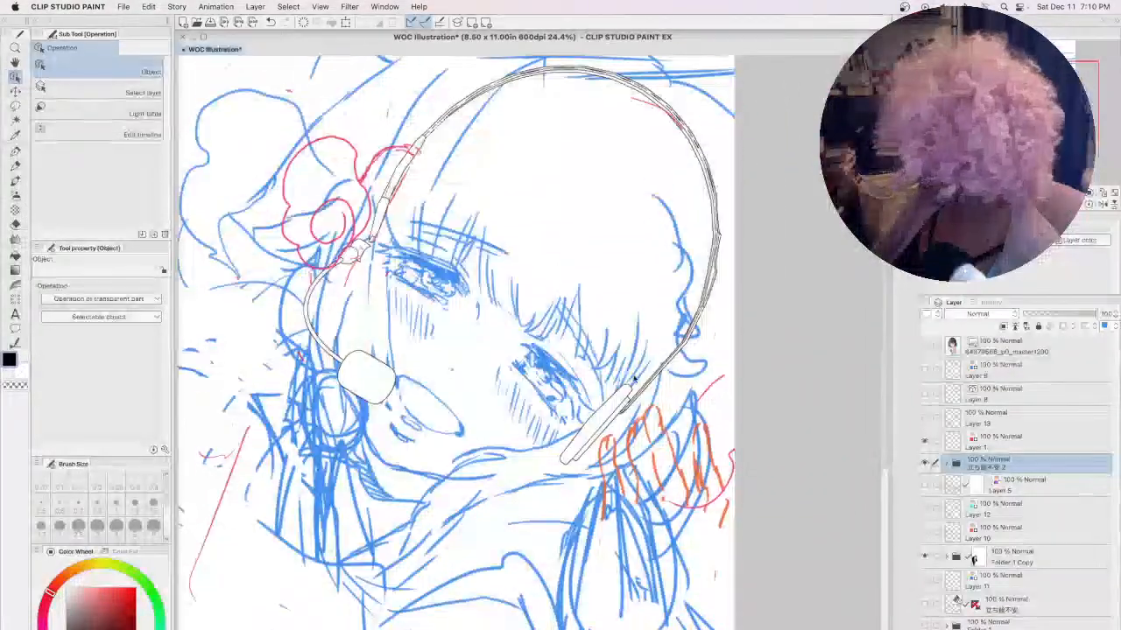
{"action": "left_click", "coordinate": [15, 164]}
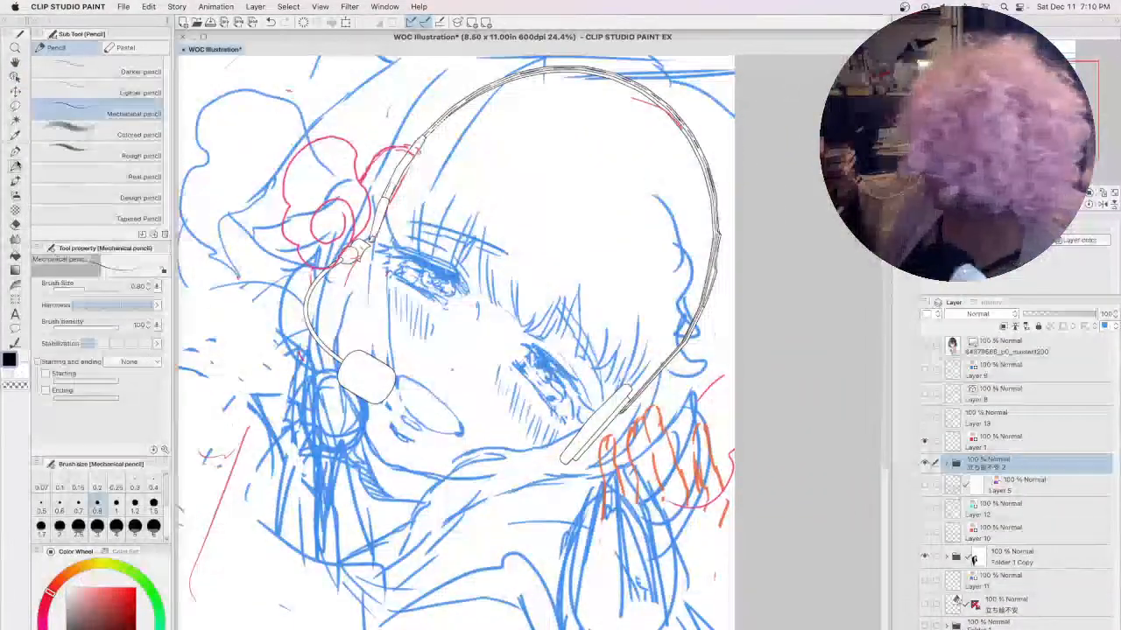
{"action": "left_click", "coordinate": [1004, 446]}
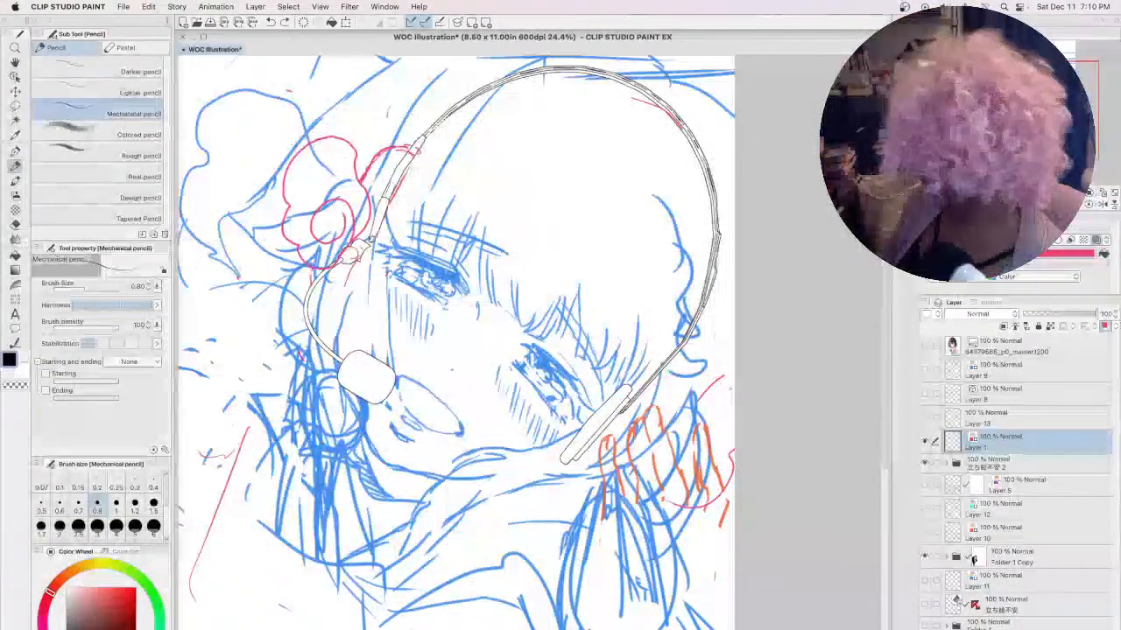
{"action": "key", "text": "h"}
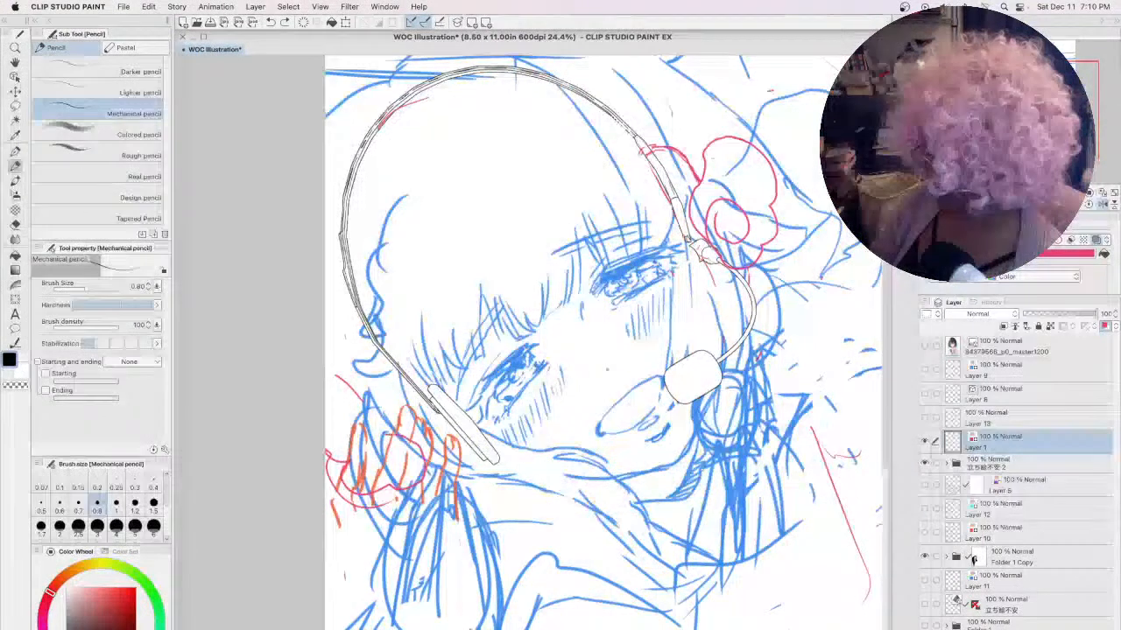
{"action": "left_click_drag", "start_coordinate": [407, 438], "coordinate": [406, 464]}
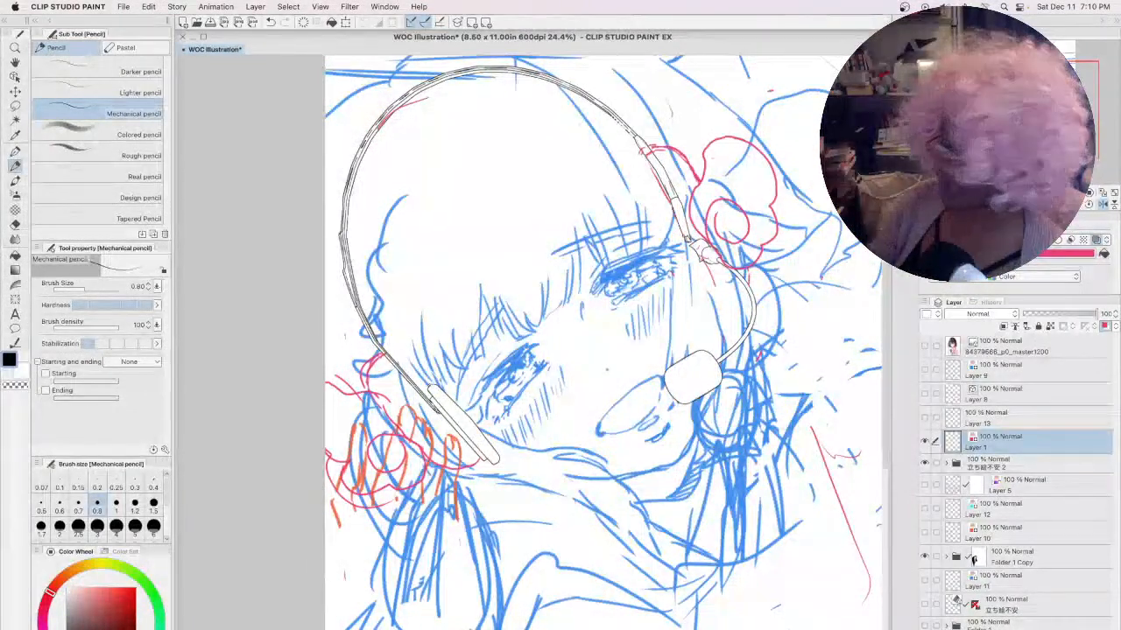
- Lasso the red curls around the lower earpiece, scale them to 92% and shift them closer against the headset
{"action": "left_click", "coordinate": [15, 106]}
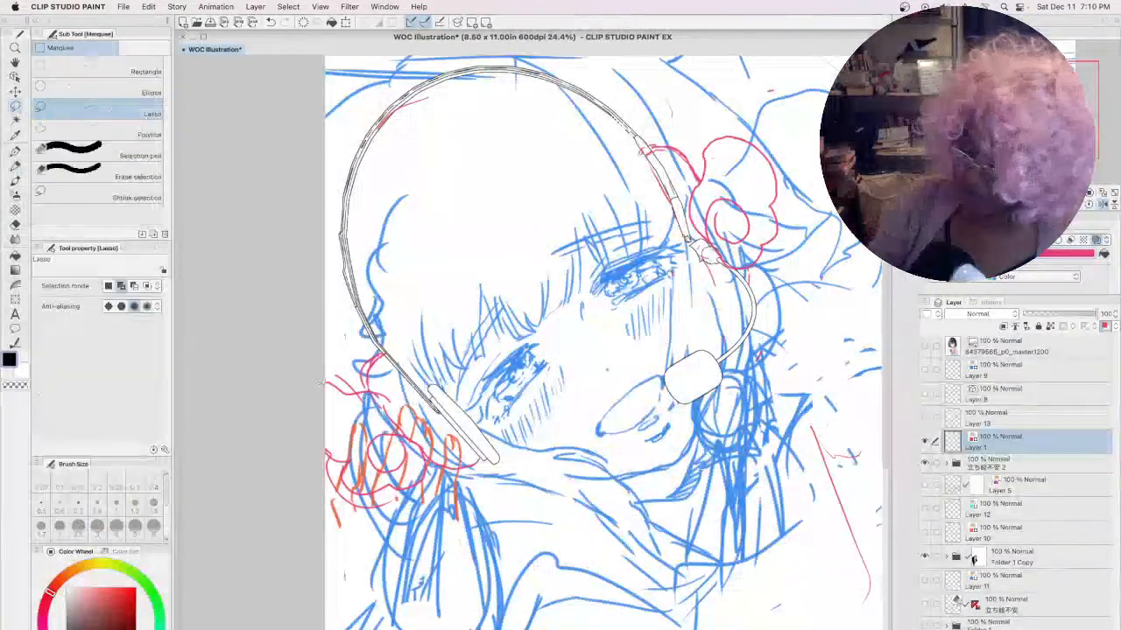
{"action": "mouse_move", "coordinate": [381, 573]}
{"action": "left_mouse_down"}
{"action": "mouse_move", "coordinate": [285, 346]}
{"action": "mouse_move", "coordinate": [487, 517]}
{"action": "left_mouse_up"}
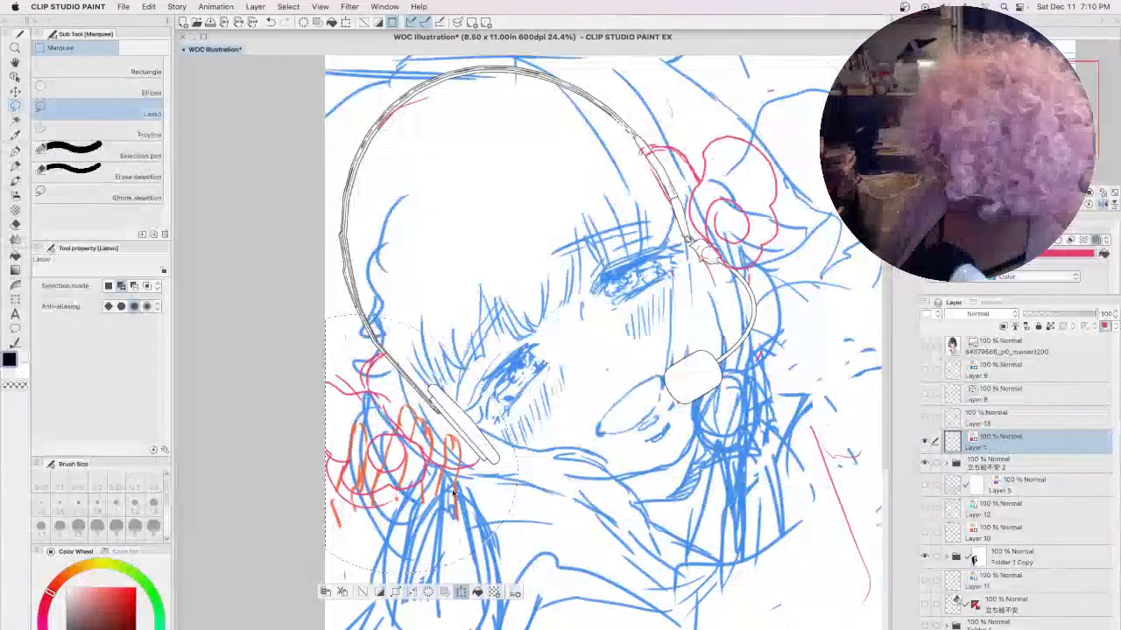
{"action": "left_click", "coordinate": [460, 592]}
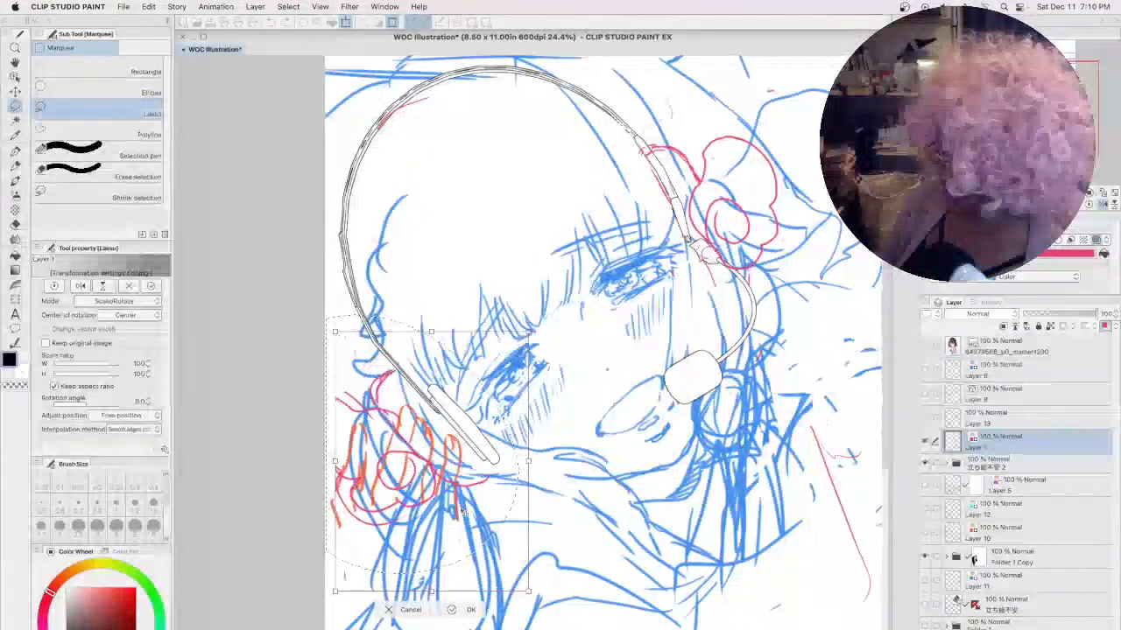
{"action": "left_click_drag", "start_coordinate": [420, 455], "coordinate": [427, 463]}
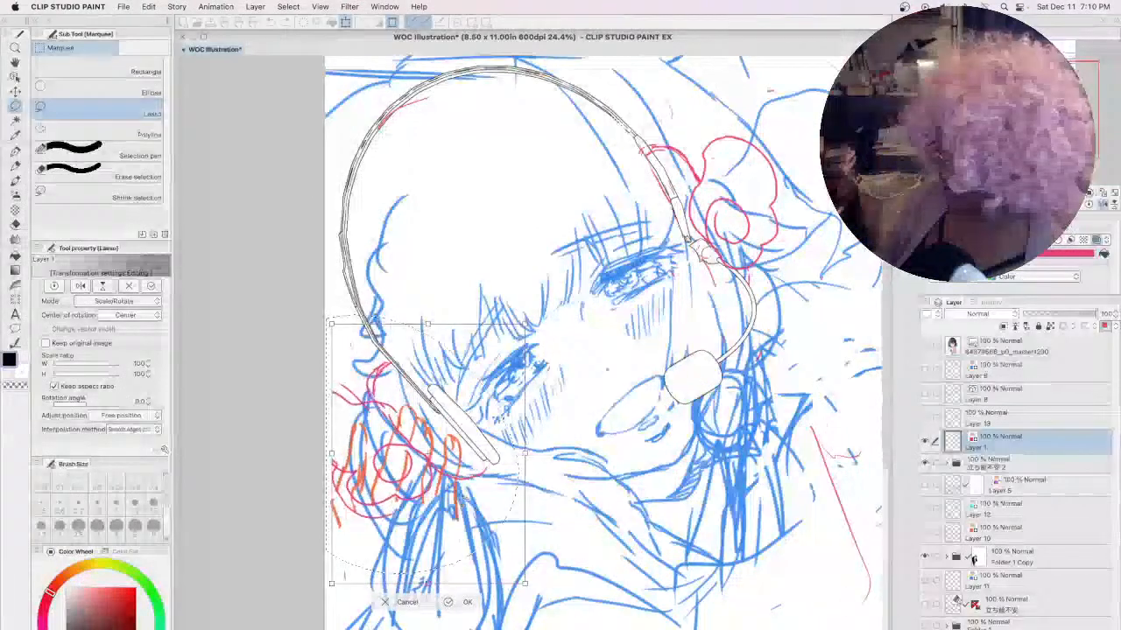
{"action": "left_click_drag", "start_coordinate": [462, 506], "coordinate": [460, 503]}
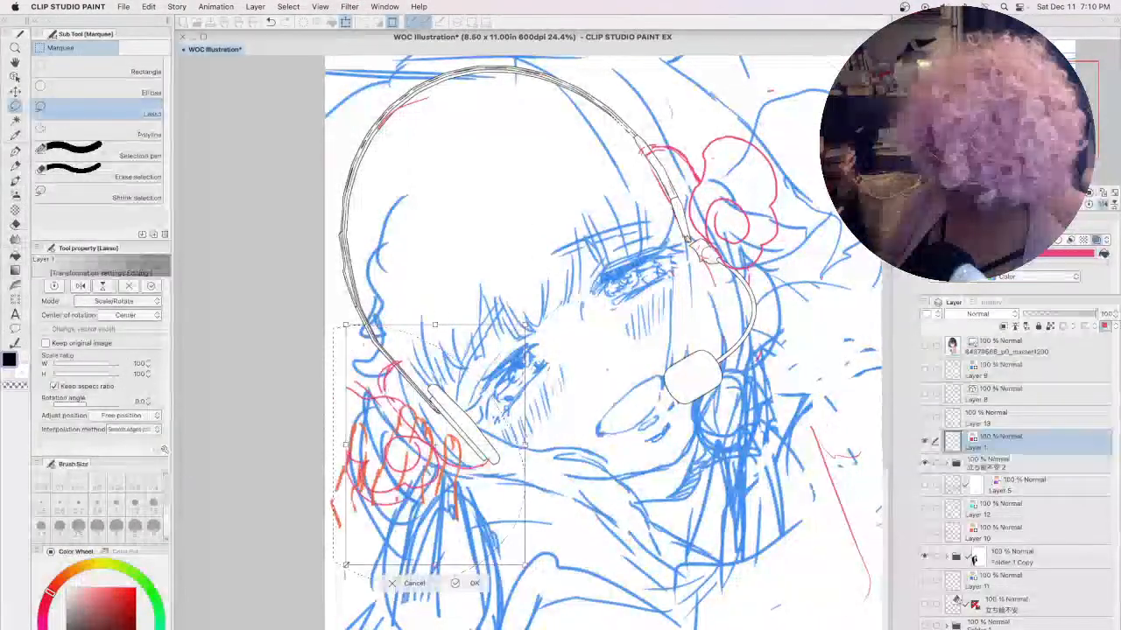
{"action": "left_click_drag", "start_coordinate": [344, 566], "coordinate": [352, 557]}
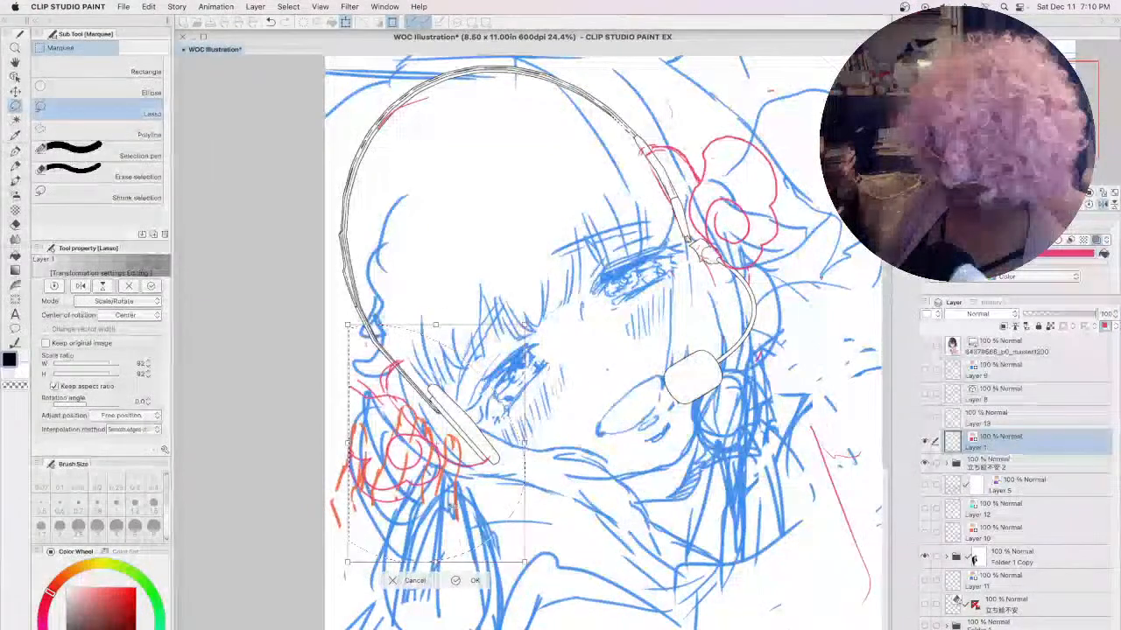
{"action": "left_click_drag", "start_coordinate": [459, 503], "coordinate": [452, 500]}
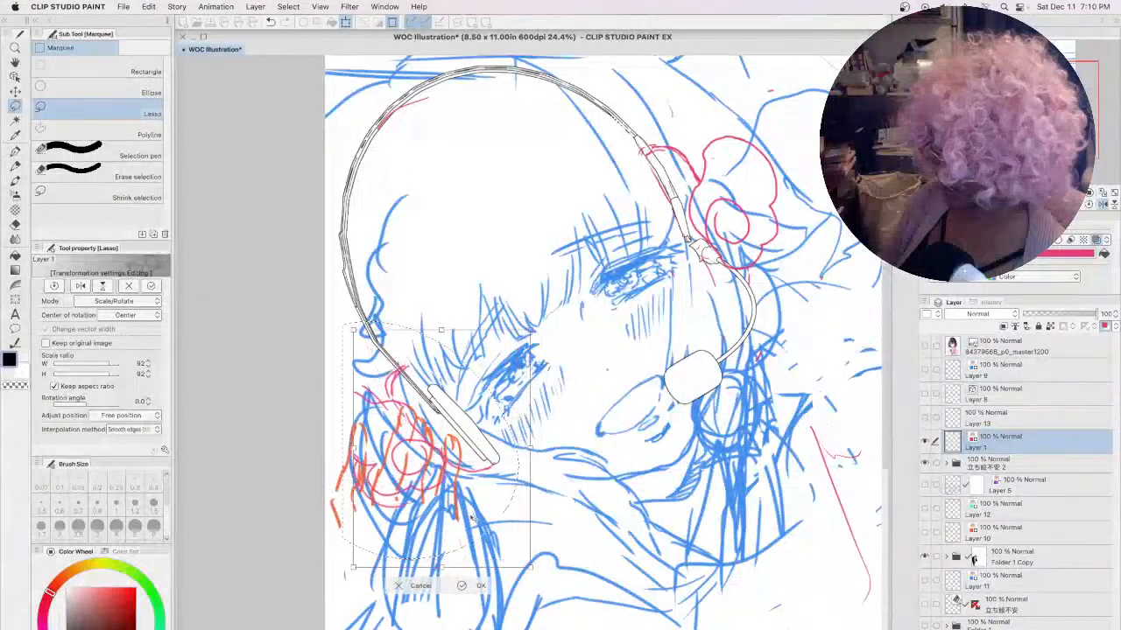
{"action": "left_click_drag", "start_coordinate": [438, 450], "coordinate": [436, 447]}
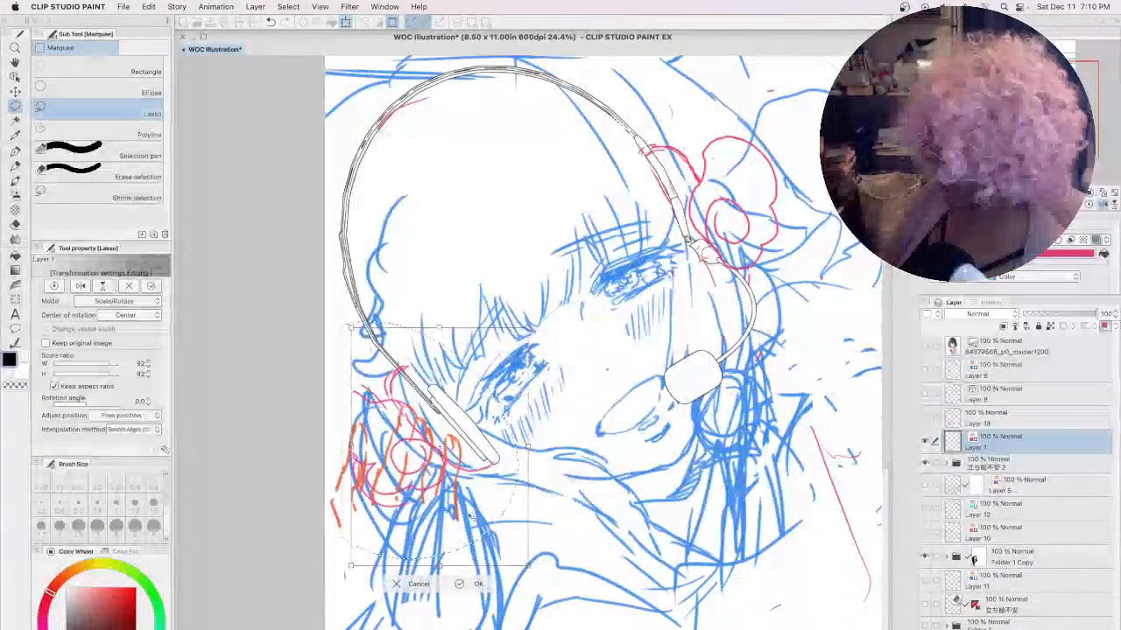
{"action": "left_click", "coordinate": [467, 586]}
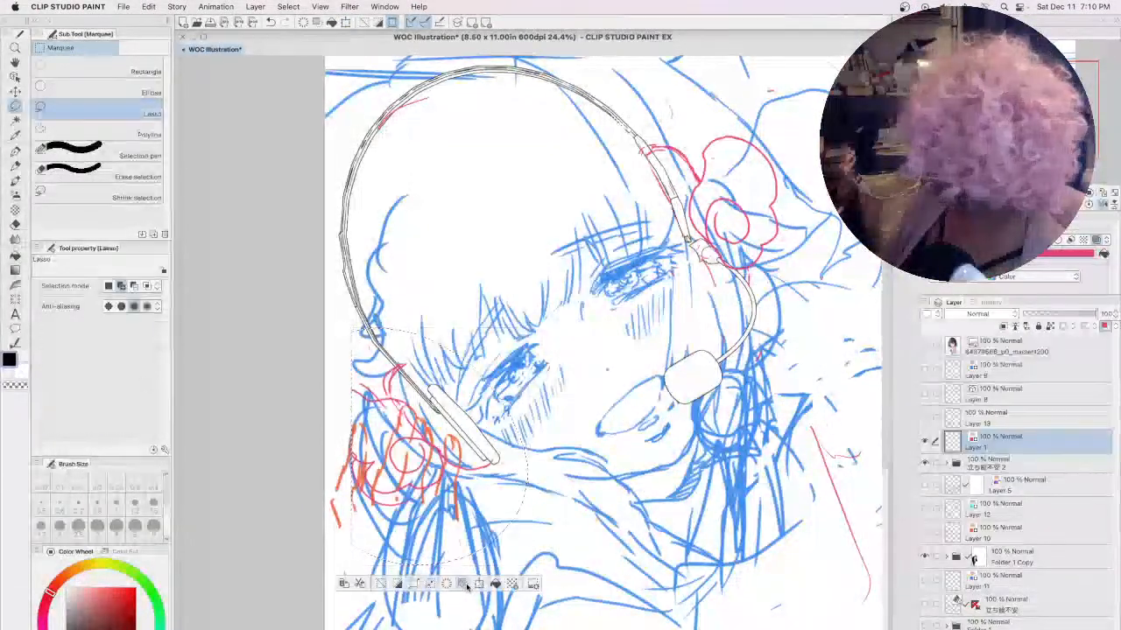
- Show Layer 5, darken and extend the red curls on Layer 1 with the Mechanical pencil, and flip the canvas back
{"action": "left_click", "coordinate": [925, 486]}
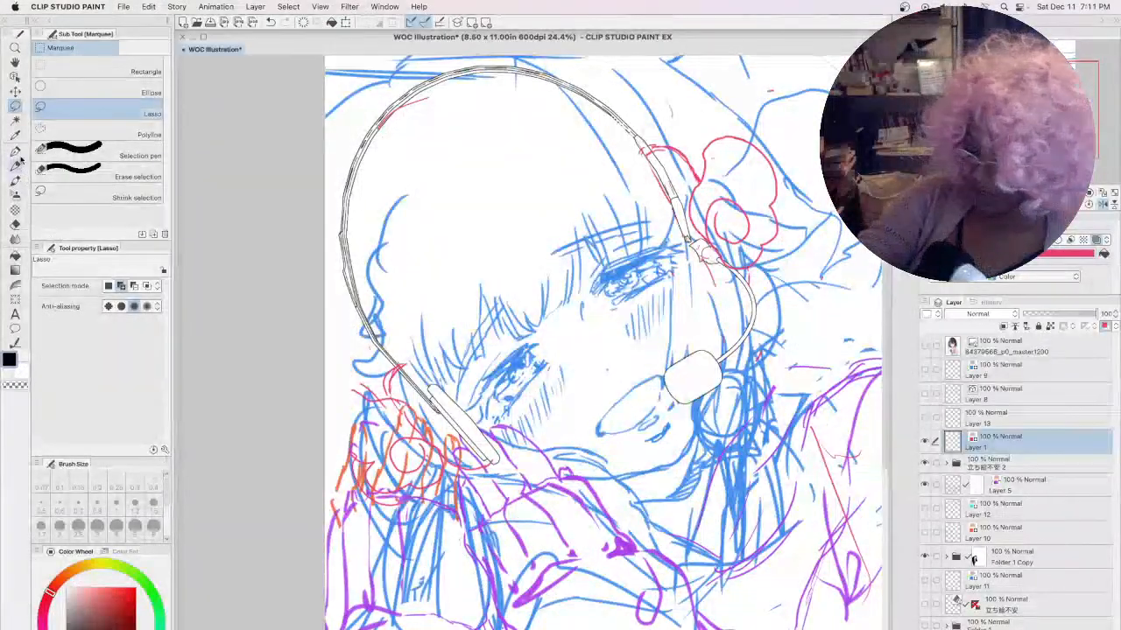
{"action": "left_click", "coordinate": [17, 161]}
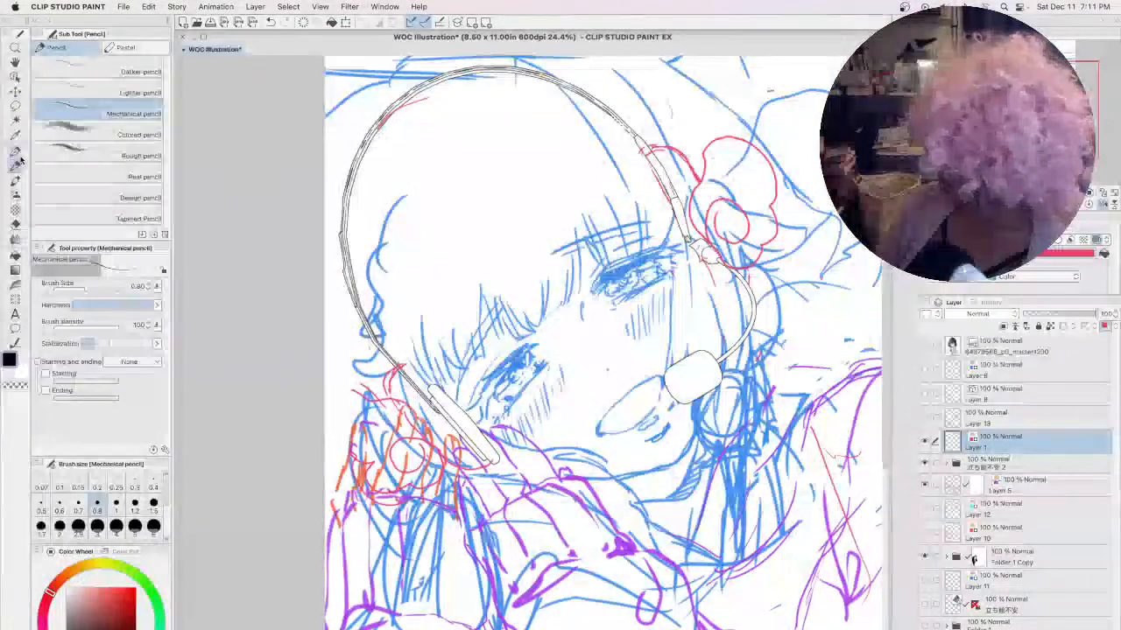
{"action": "key", "text": "h"}
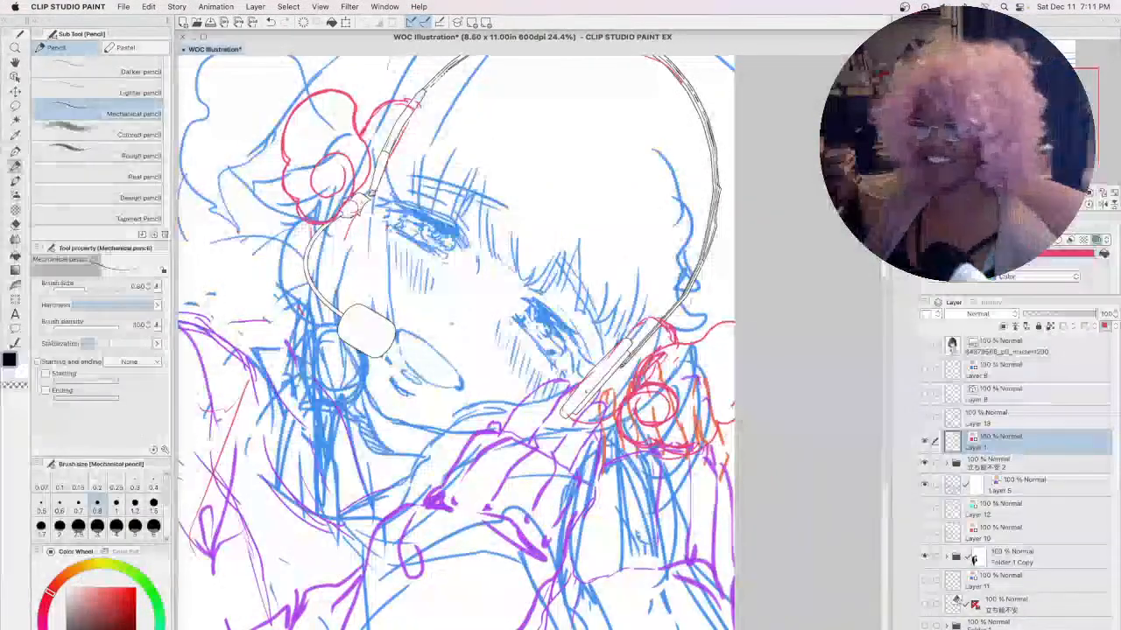
- Select Layer 5 and show the green curly hair sketch on Layer 12
{"action": "scroll", "coordinate": [880, 347], "scroll_direction": "down", "scroll_amount": 2}
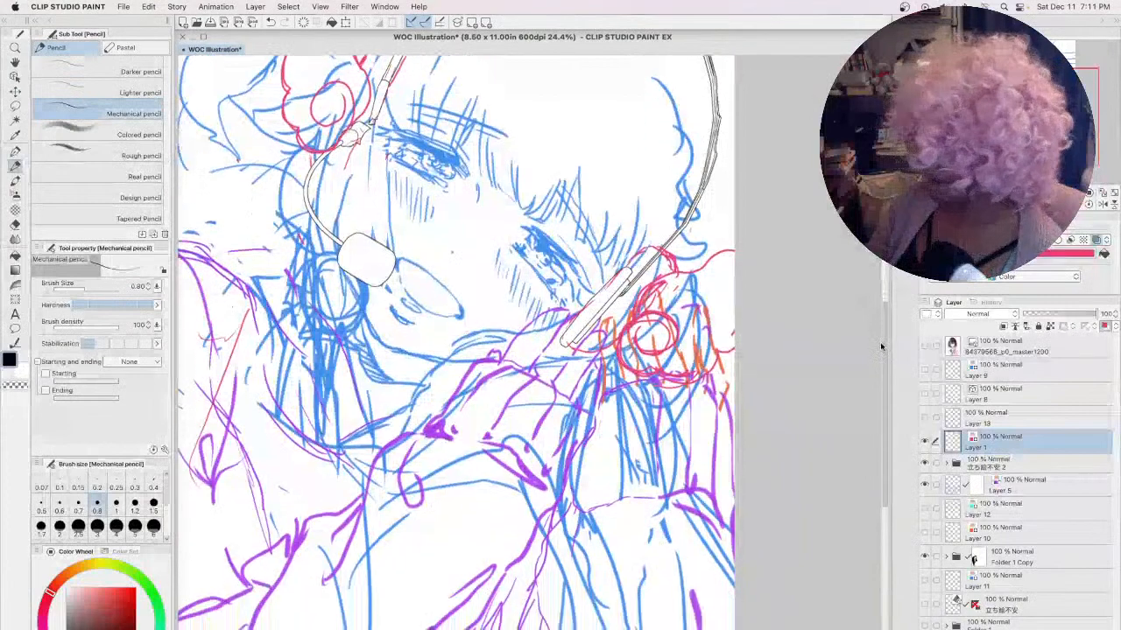
{"action": "left_click_drag", "start_coordinate": [882, 347], "coordinate": [881, 340]}
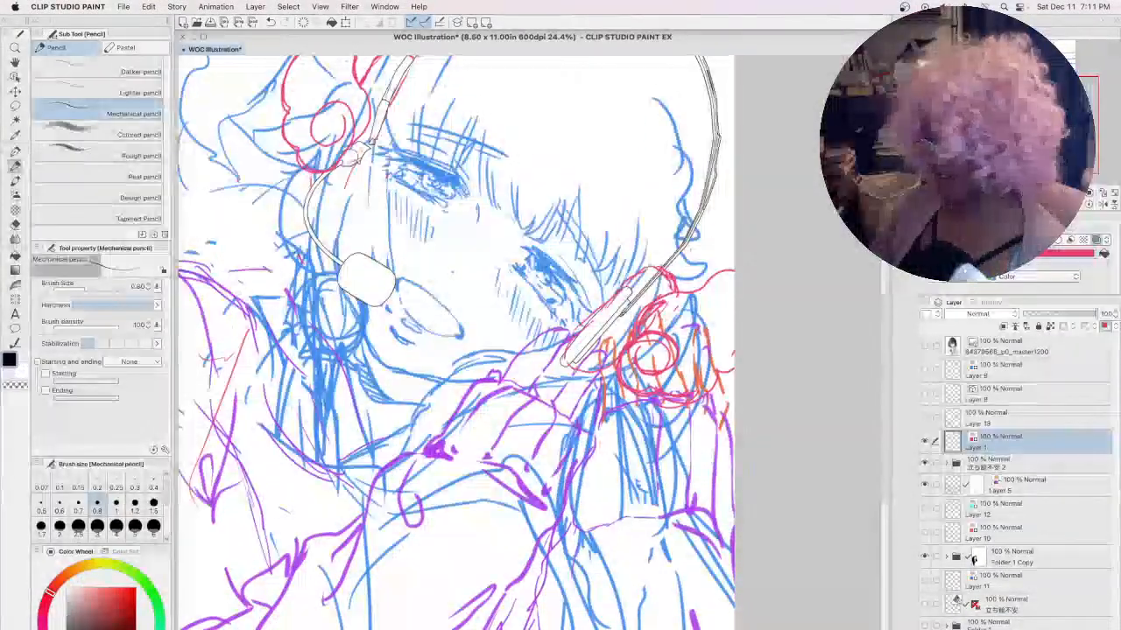
{"action": "scroll", "coordinate": [884, 303], "scroll_direction": "up", "scroll_amount": 2}
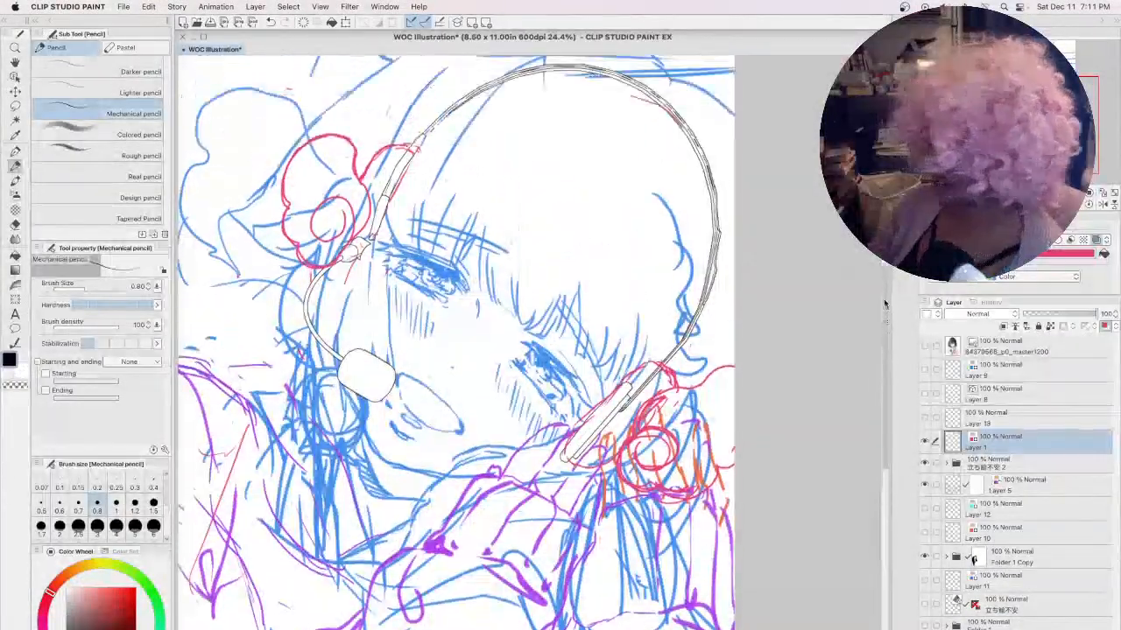
{"action": "scroll", "coordinate": [885, 303], "scroll_direction": "up", "scroll_amount": 2}
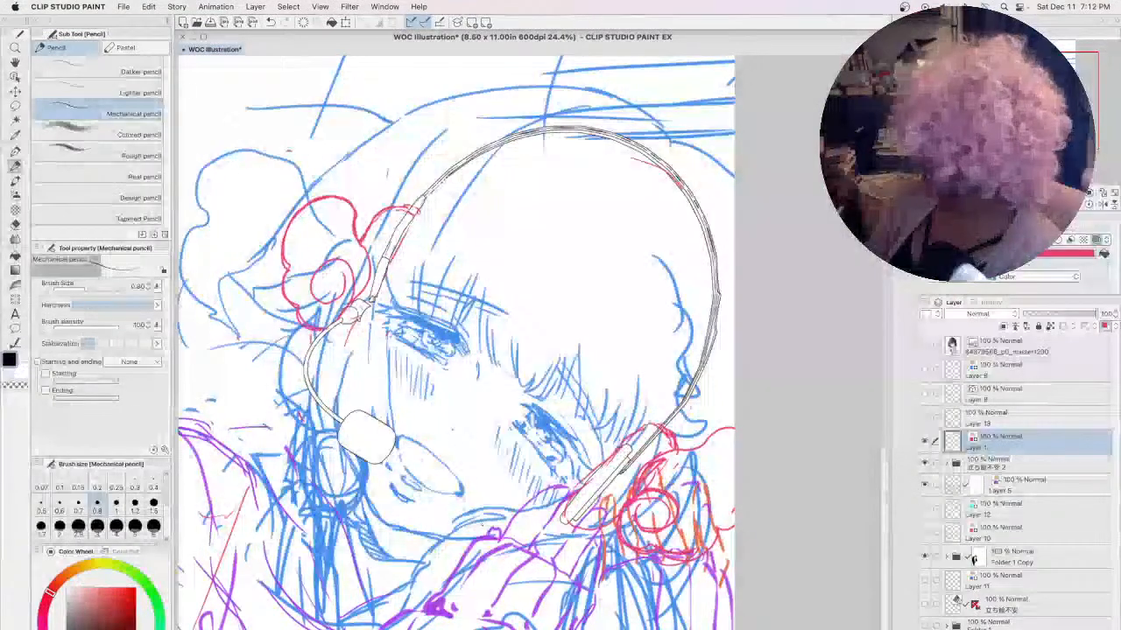
{"action": "scroll", "coordinate": [469, 514], "scroll_direction": "down", "scroll_amount": 3}
{"action": "scroll", "coordinate": [412, 367], "scroll_direction": "down", "scroll_amount": 5}
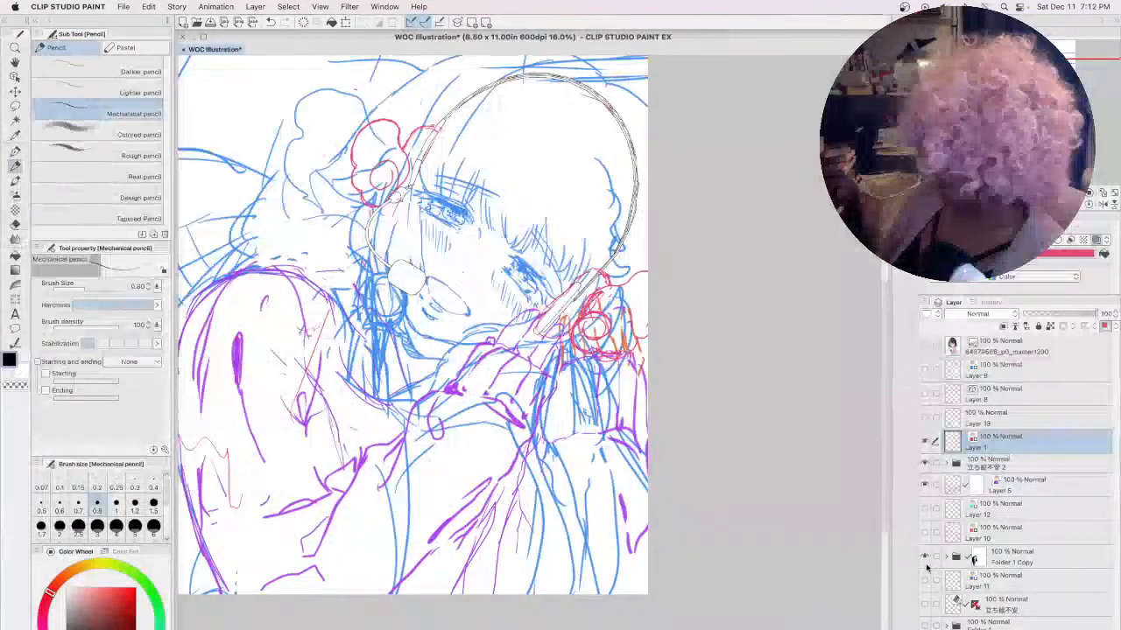
{"action": "left_click", "coordinate": [1020, 490]}
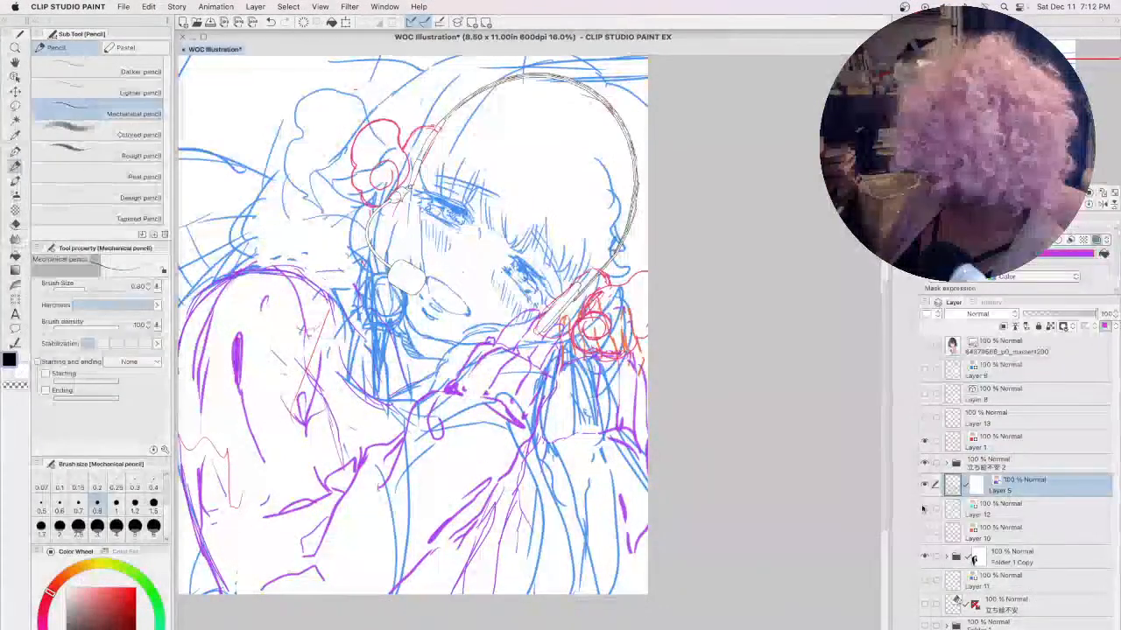
{"action": "left_click", "coordinate": [925, 508]}
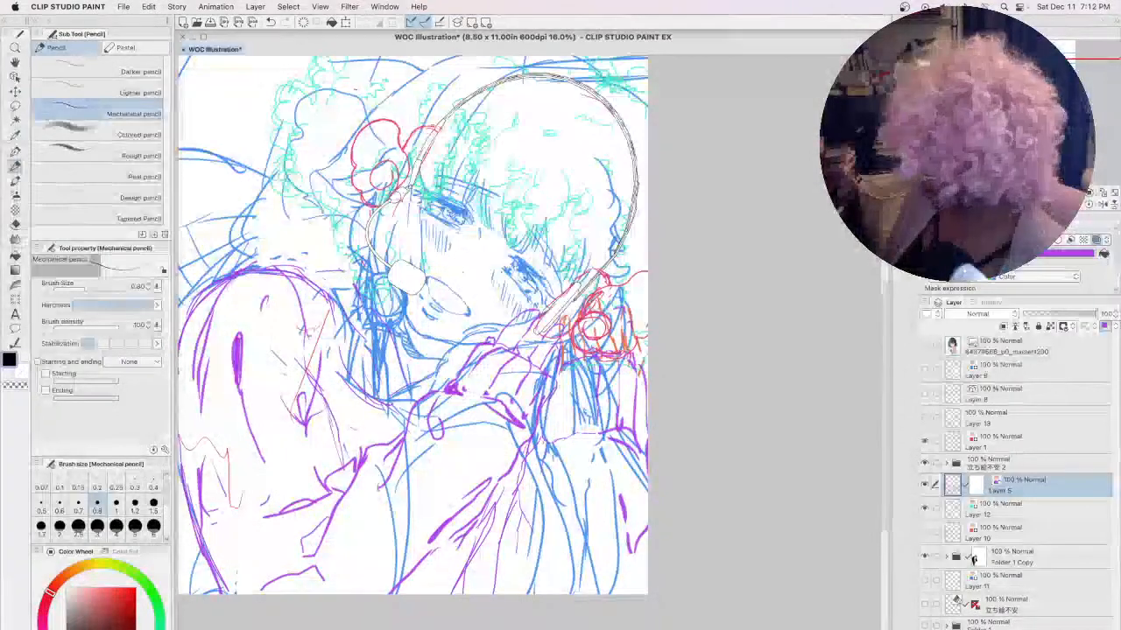
- Duplicate the blue face sketch, Layer 2, inside Folder 1 Copy and place the duplicate outside the folder, directly above Layer 12
{"action": "left_click", "coordinate": [944, 560]}
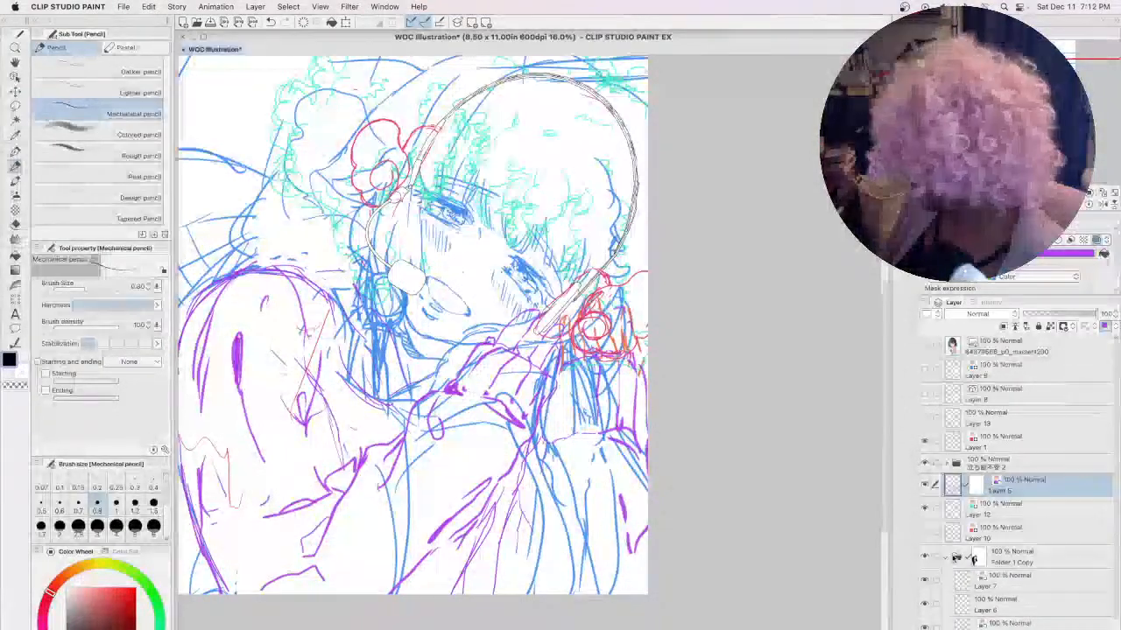
{"action": "left_click", "coordinate": [1015, 624]}
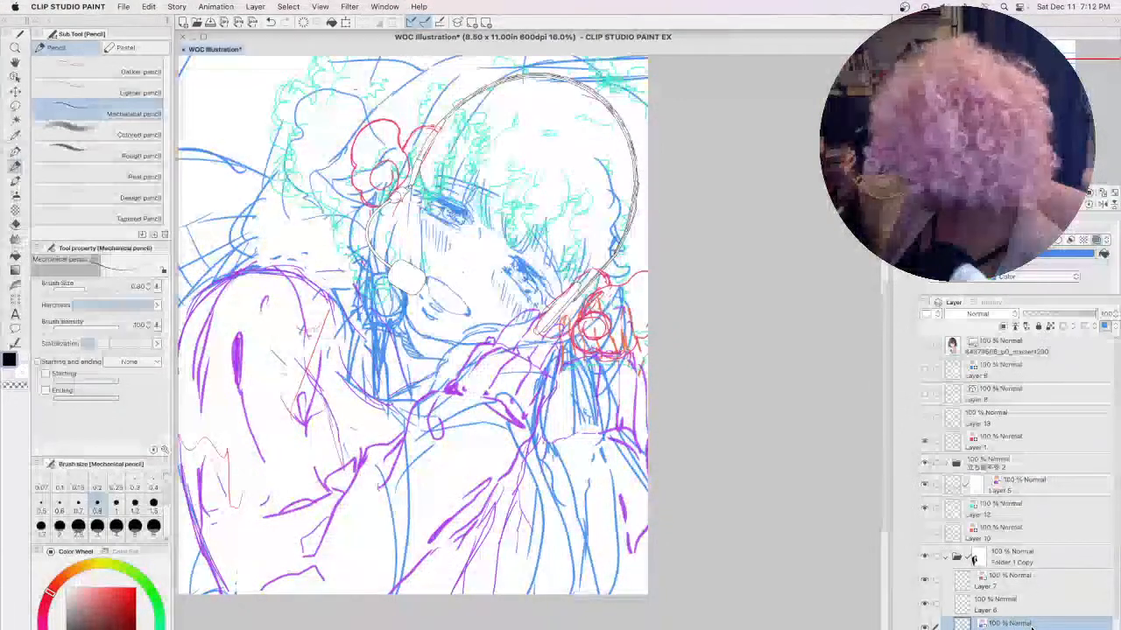
{"action": "right_click", "coordinate": [974, 559]}
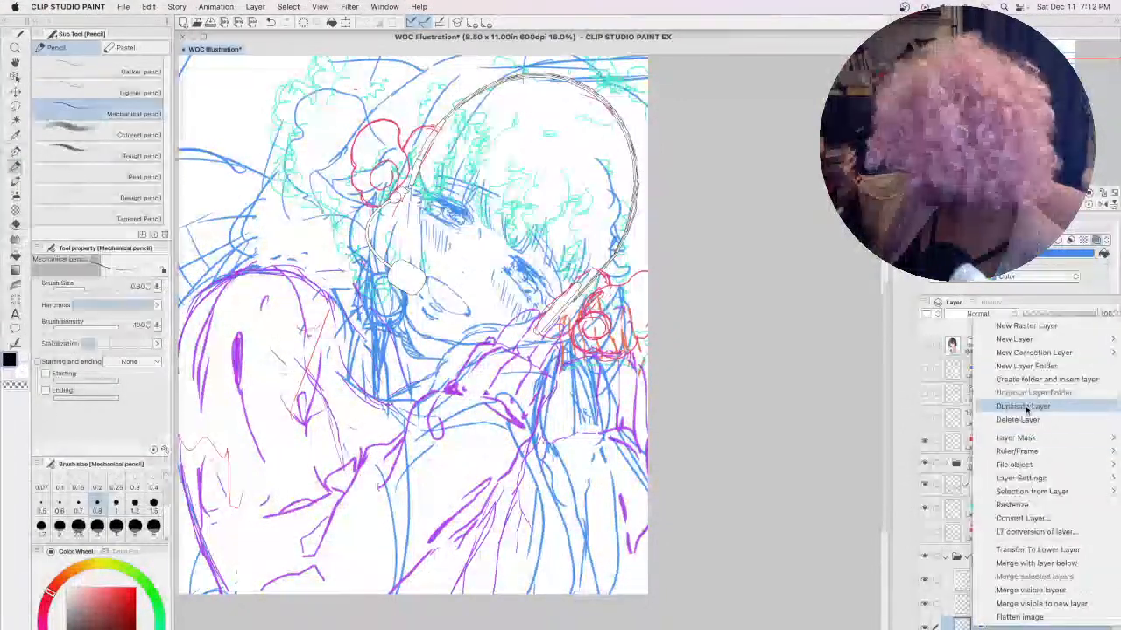
{"action": "key", "text": "Escape"}
{"action": "left_click_drag", "start_coordinate": [1015, 585], "coordinate": [992, 492]}
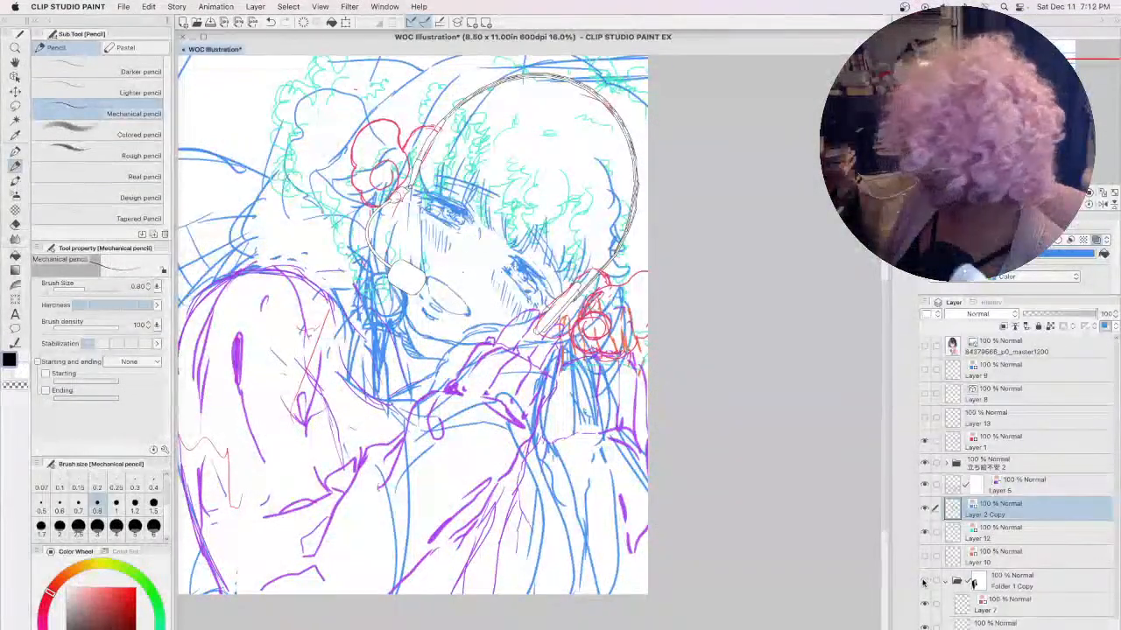
- Hide Folder 1 Copy and show the orange body sketch on Layer 10
{"action": "left_click", "coordinate": [924, 582]}
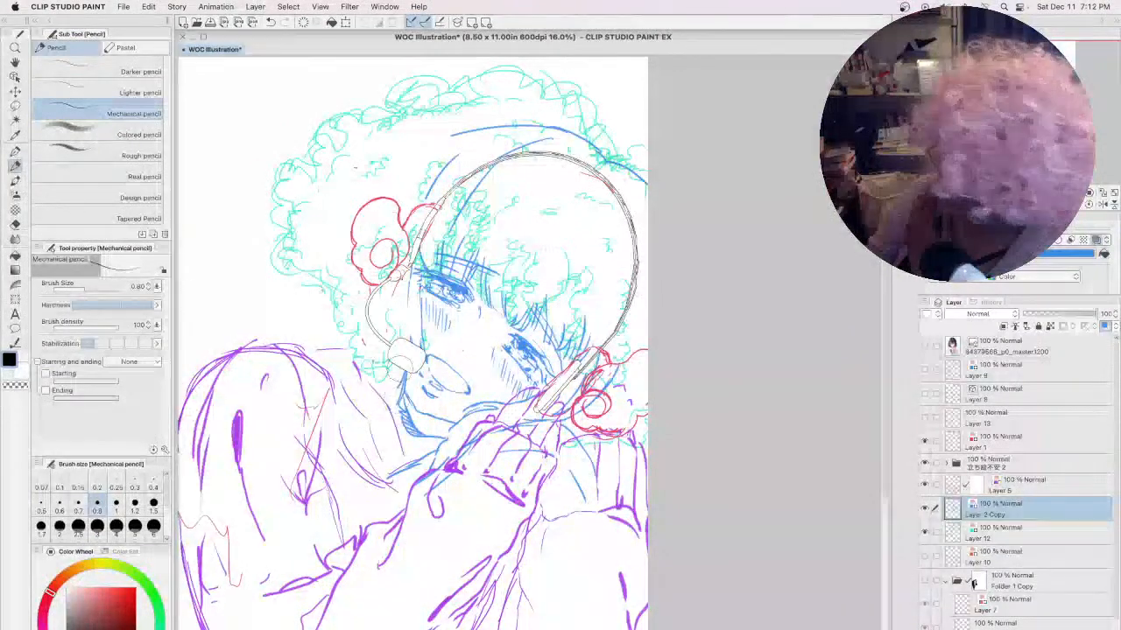
{"action": "left_click", "coordinate": [924, 557]}
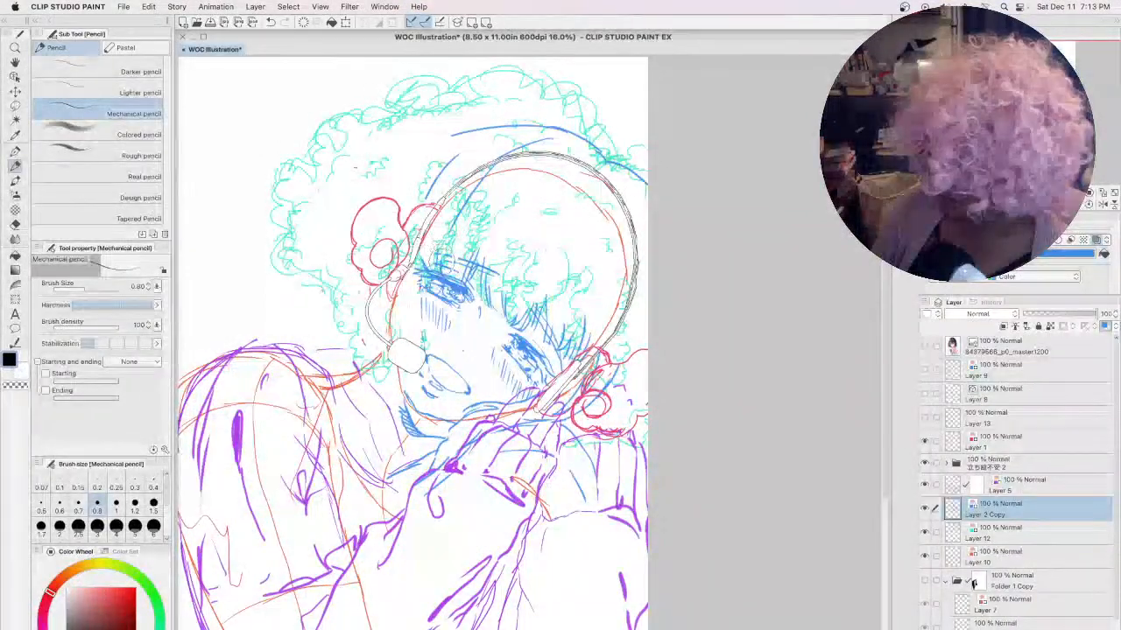
{"action": "mouse_move", "coordinate": [451, 226]}
{"action": "left_mouse_down"}
{"action": "mouse_move", "coordinate": [528, 139]}
{"action": "mouse_move", "coordinate": [555, 138]}
{"action": "left_mouse_up"}
{"action": "left_click_drag", "start_coordinate": [460, 154], "coordinate": [417, 194]}
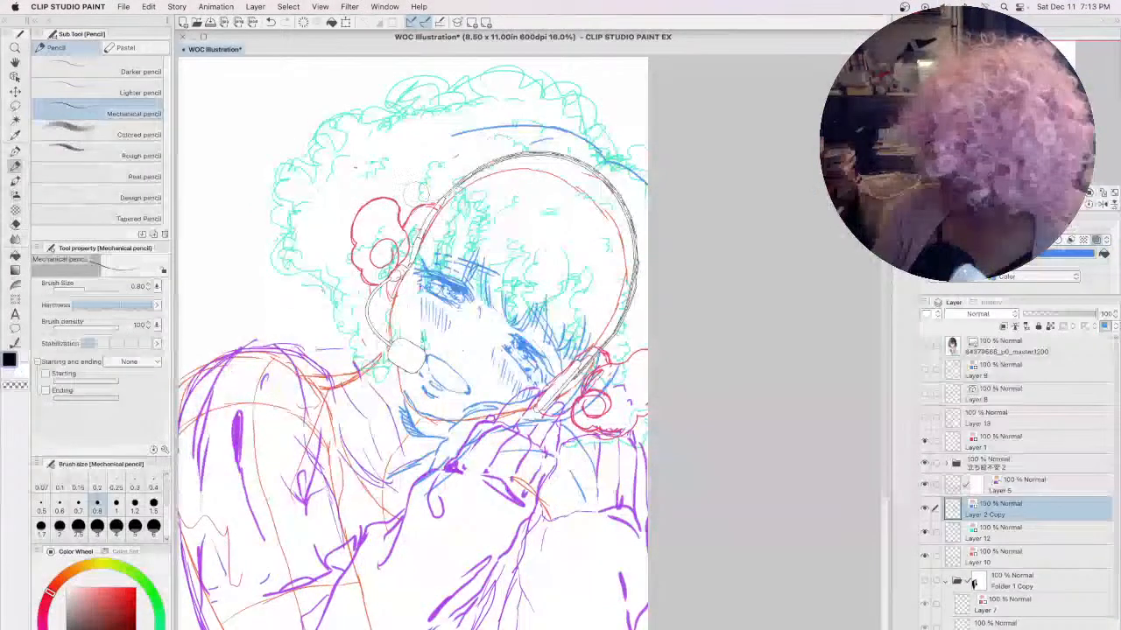
{"action": "left_click_drag", "start_coordinate": [453, 134], "coordinate": [648, 177]}
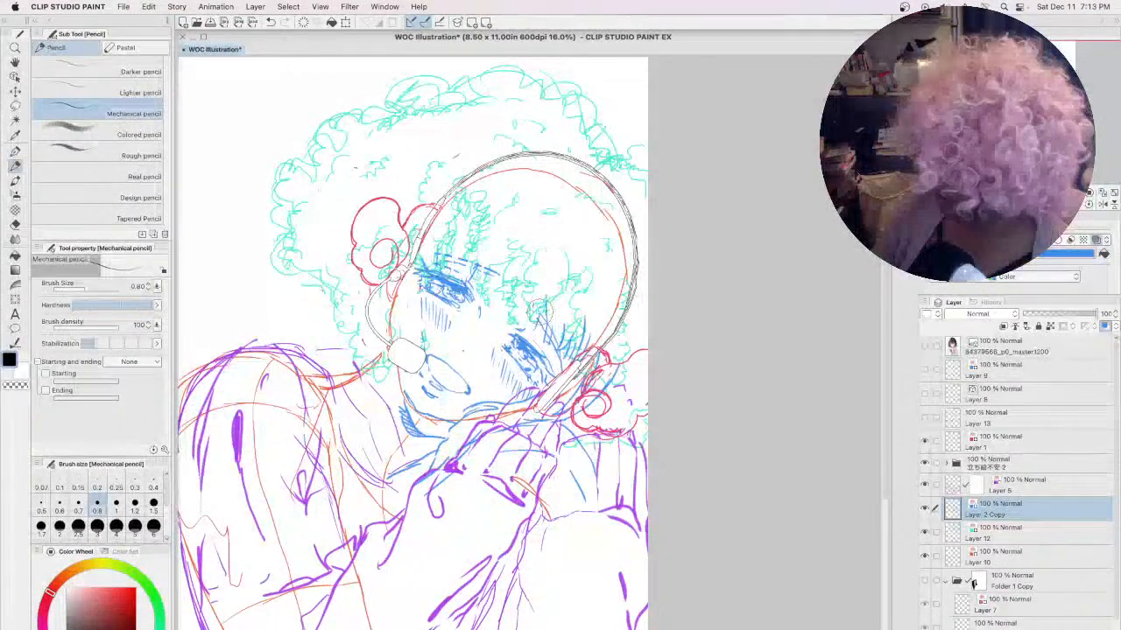
{"action": "left_click_drag", "start_coordinate": [535, 352], "coordinate": [560, 339]}
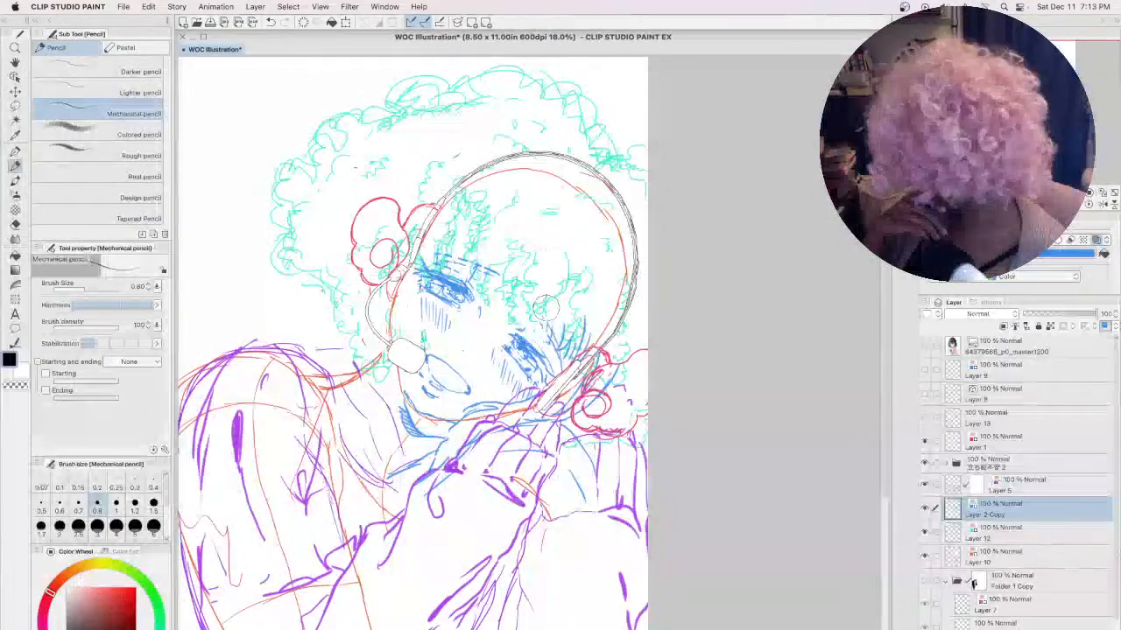
{"action": "key", "text": "super+z"}
{"action": "key", "text": "super+y"}
{"action": "key", "text": "super+y"}
{"action": "key", "text": "super+y"}
{"action": "key", "text": "super+y"}
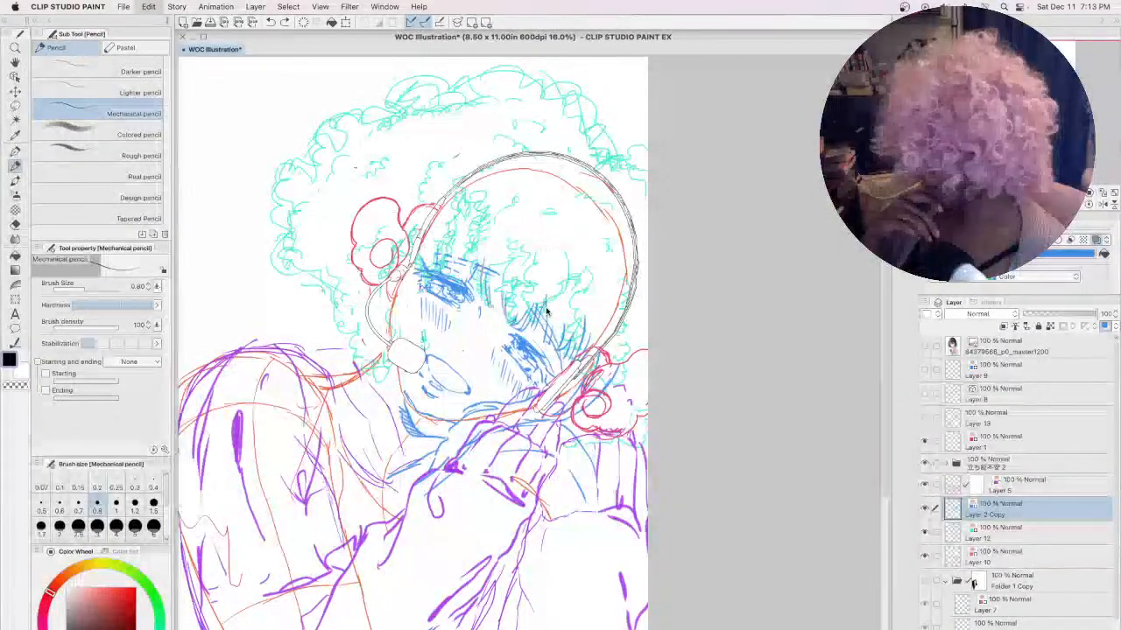
{"action": "key", "text": "super+y"}
{"action": "key", "text": "super+y"}
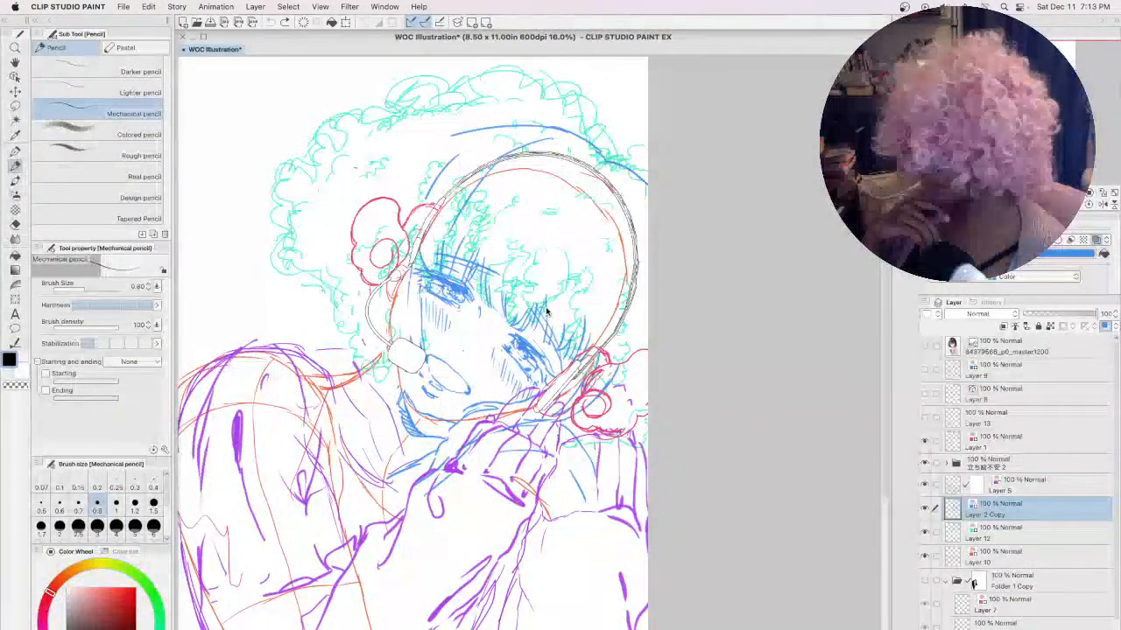
- Duplicate the blue face sketch, Layer 2 Copy, and move the original into Folder 1 Copy, directly below Layer 7
{"action": "right_click", "coordinate": [1007, 512]}
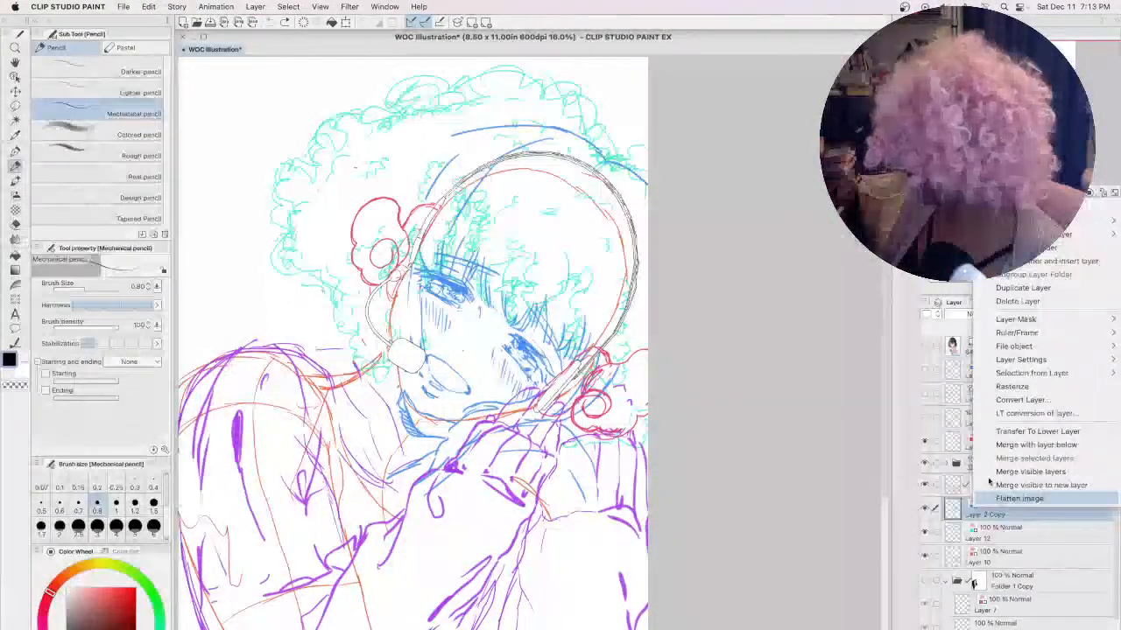
{"action": "left_click", "coordinate": [1033, 217]}
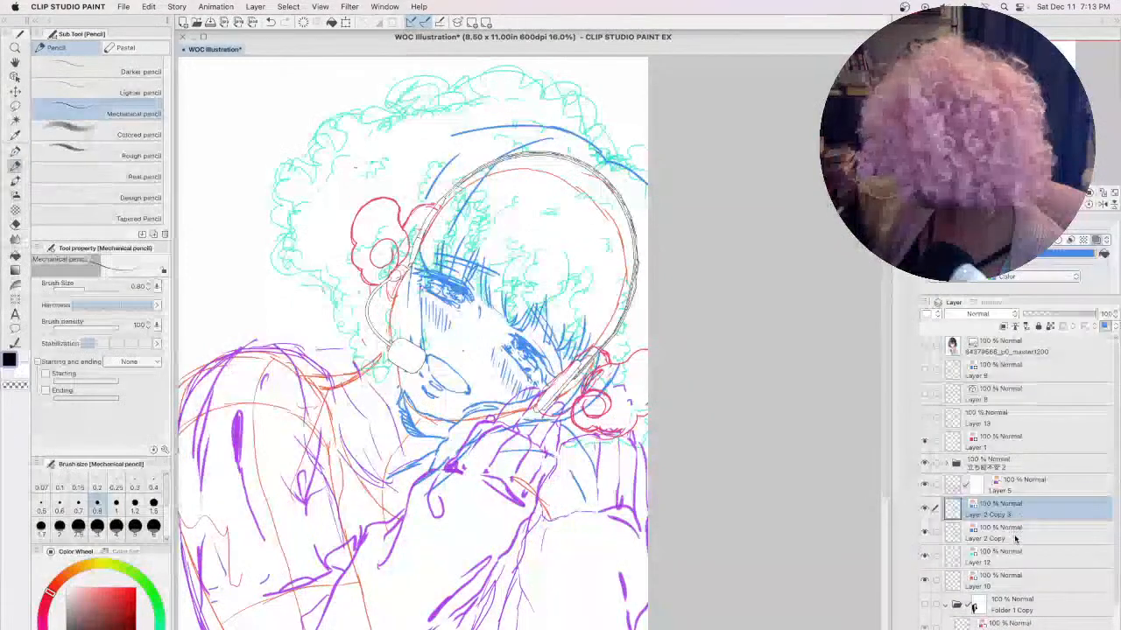
{"action": "left_click", "coordinate": [1016, 530]}
{"action": "left_click_drag", "start_coordinate": [1016, 532], "coordinate": [1013, 623]}
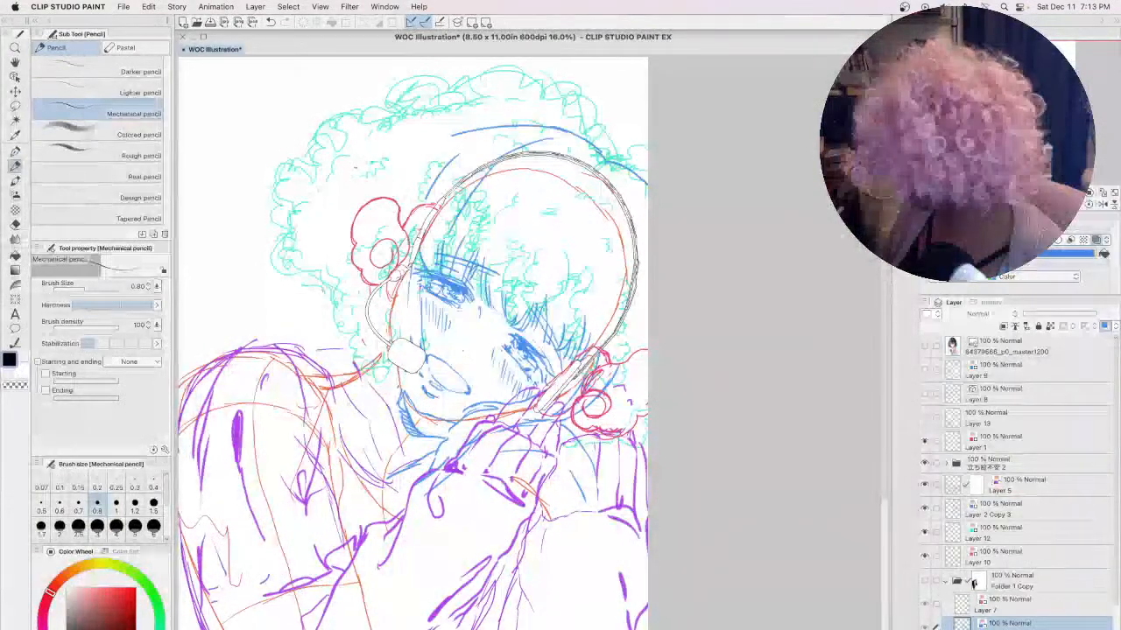
- Show Folder 1 Copy and lower its opacity to 31%
{"action": "left_click", "coordinate": [926, 583]}
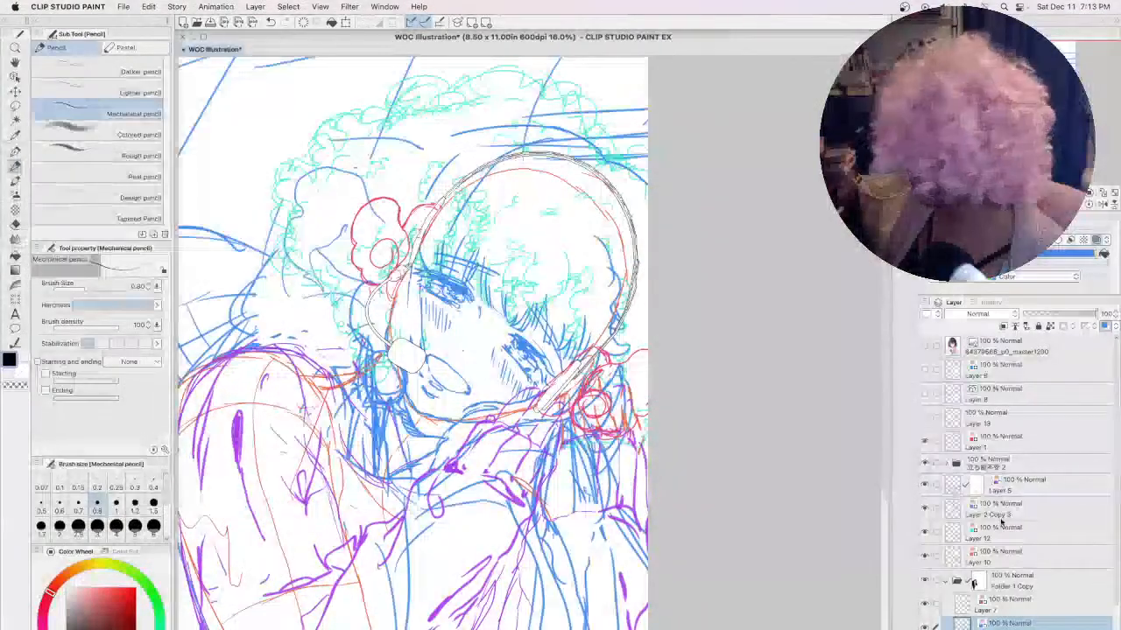
{"action": "left_click", "coordinate": [1024, 582]}
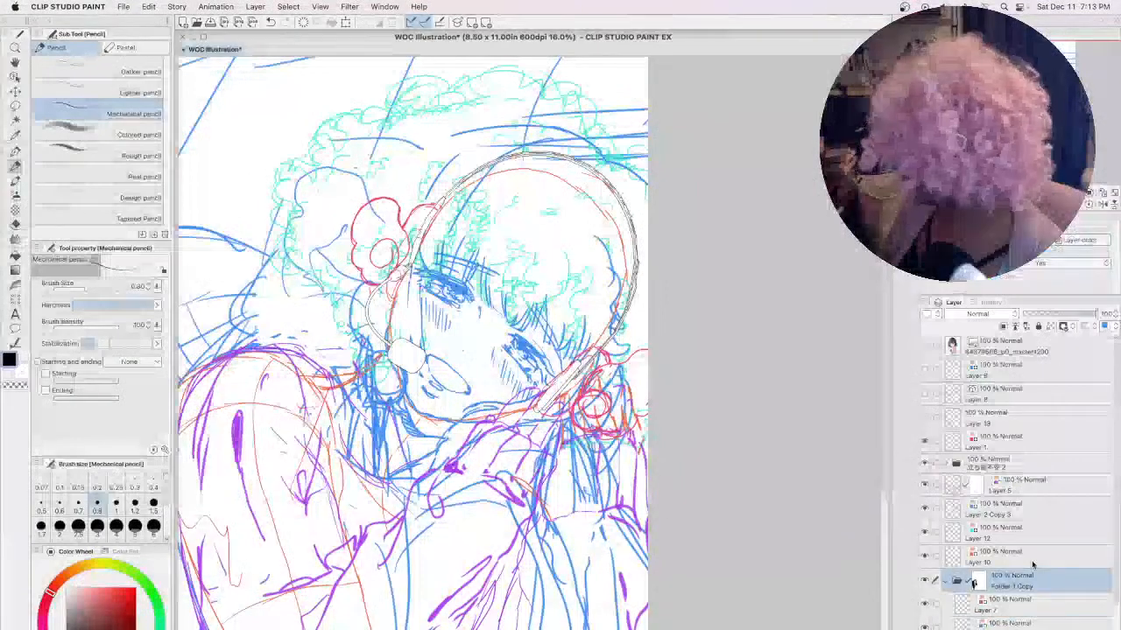
{"action": "left_click_drag", "start_coordinate": [1099, 314], "coordinate": [1045, 314]}
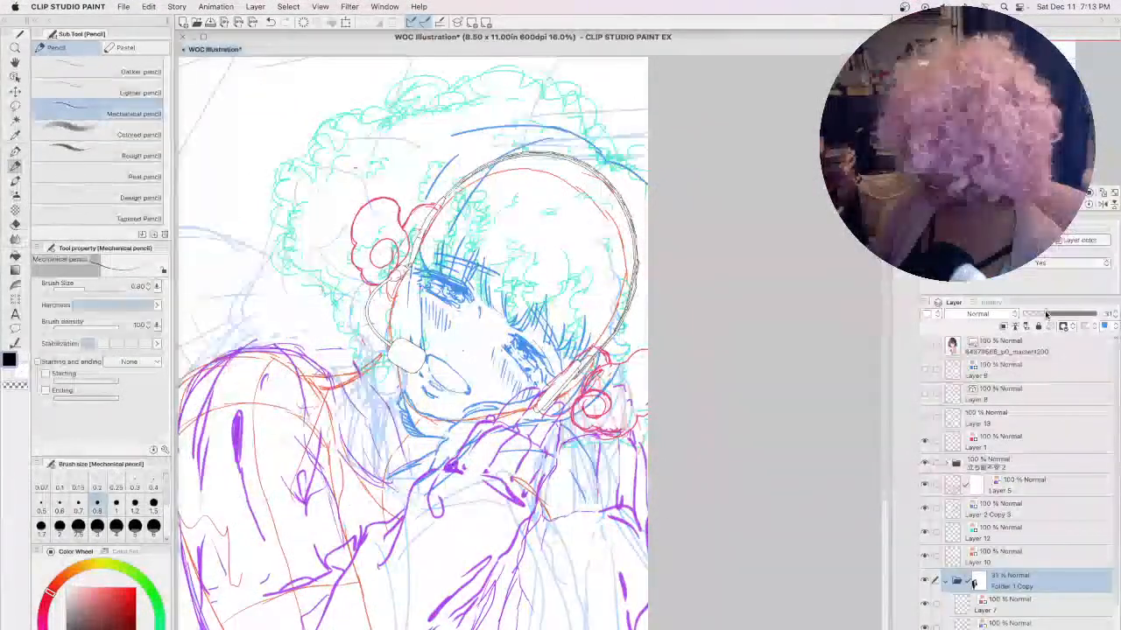
- Erase the old blue hair strokes above the head, across the bangs and around the neck on Layer 2 Copy 3
{"action": "left_click", "coordinate": [1007, 505]}
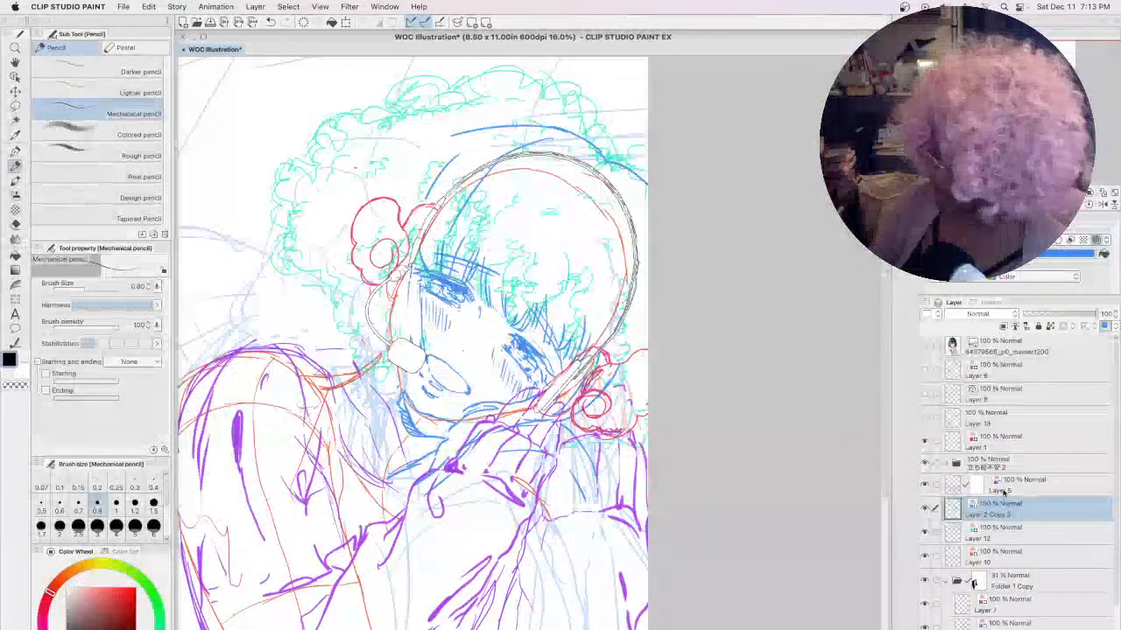
{"action": "left_click_drag", "start_coordinate": [419, 342], "coordinate": [442, 370]}
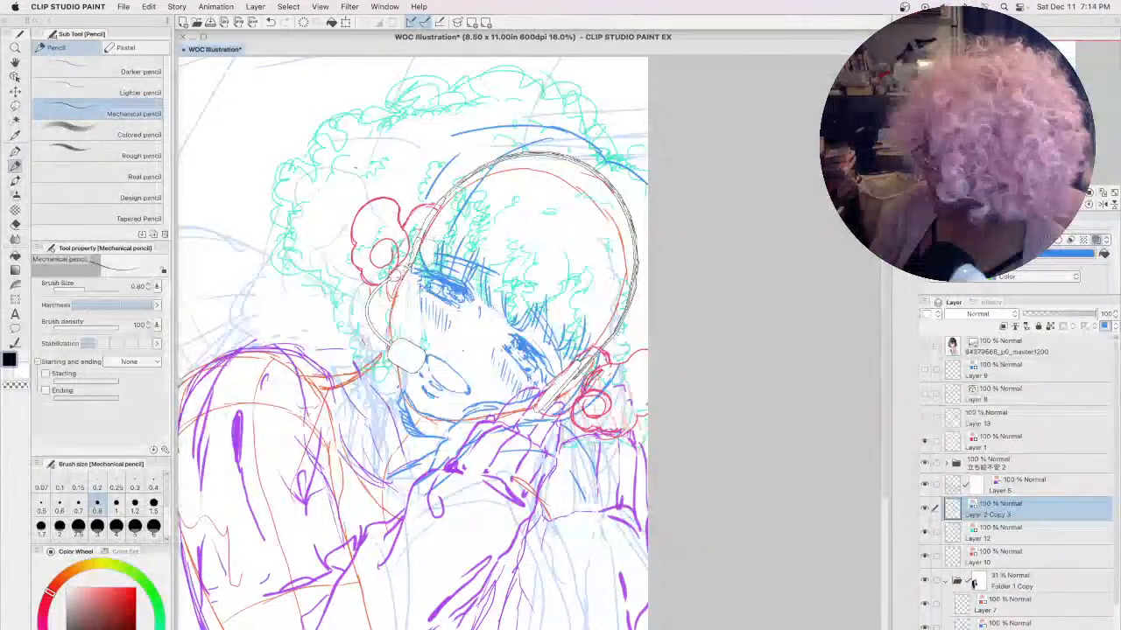
{"action": "left_click_drag", "start_coordinate": [437, 253], "coordinate": [473, 265]}
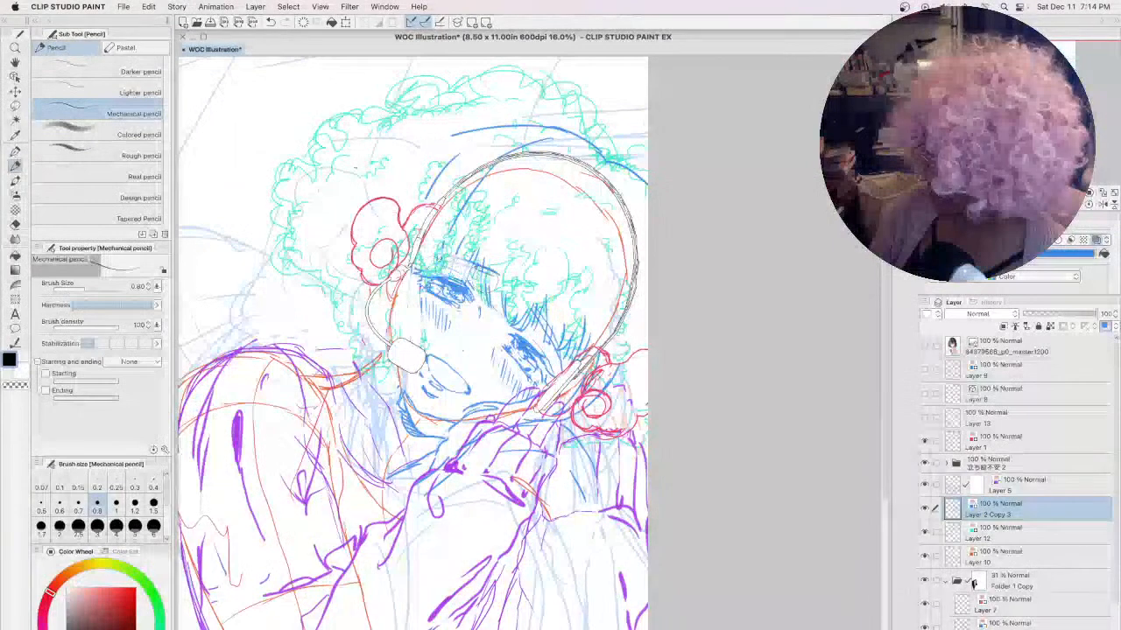
{"action": "mouse_move", "coordinate": [553, 317]}
{"action": "left_mouse_down"}
{"action": "mouse_move", "coordinate": [485, 257]}
{"action": "mouse_move", "coordinate": [505, 311]}
{"action": "mouse_move", "coordinate": [540, 332]}
{"action": "mouse_move", "coordinate": [539, 318]}
{"action": "mouse_move", "coordinate": [596, 326]}
{"action": "left_mouse_up"}
{"action": "mouse_move", "coordinate": [591, 368]}
{"action": "left_mouse_down"}
{"action": "mouse_move", "coordinate": [595, 394]}
{"action": "mouse_move", "coordinate": [525, 415]}
{"action": "mouse_move", "coordinate": [477, 411]}
{"action": "left_mouse_up"}
{"action": "mouse_move", "coordinate": [455, 464]}
{"action": "left_mouse_down"}
{"action": "mouse_move", "coordinate": [411, 464]}
{"action": "mouse_move", "coordinate": [434, 469]}
{"action": "left_mouse_up"}
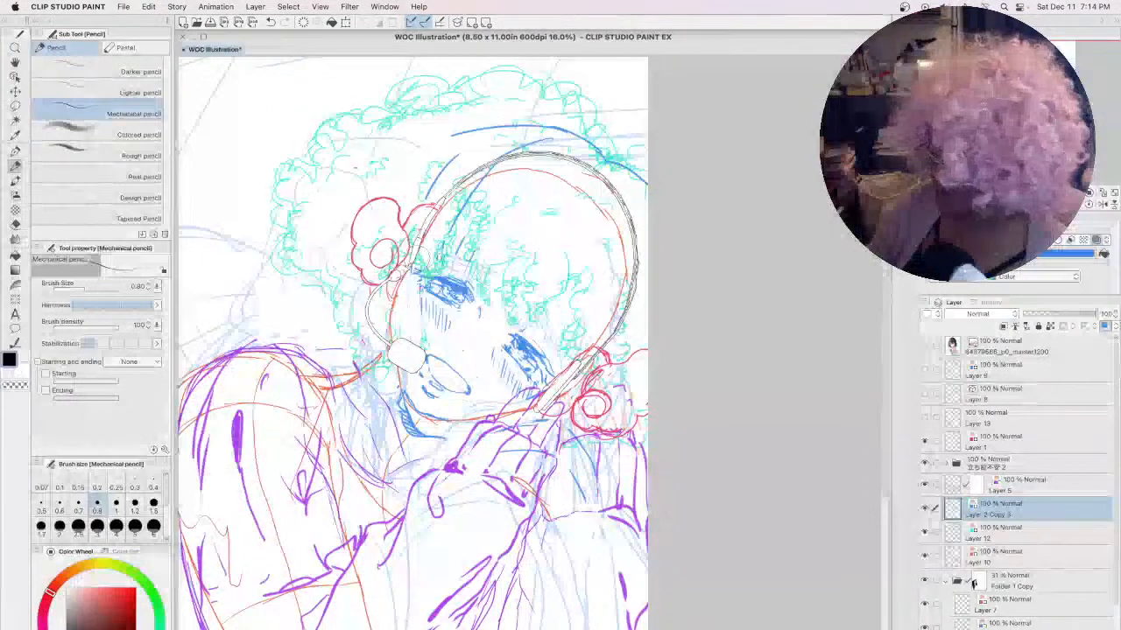
{"action": "key", "text": "super+z"}
{"action": "key", "text": "super+z"}
{"action": "key", "text": "super+z"}
{"action": "key", "text": "super+z"}
{"action": "key", "text": "super+z"}
{"action": "key", "text": "super+z"}
{"action": "key", "text": "super+z"}
{"action": "key", "text": "super+z"}
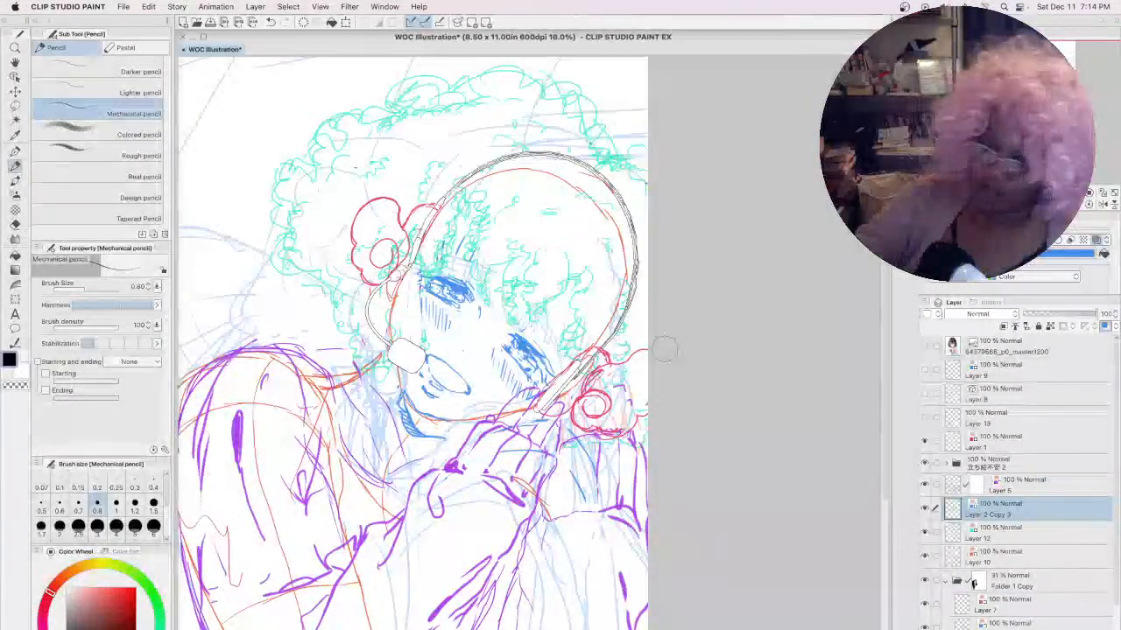
- Flip the canvas horizontally, hide the green hair on Layer 12, and draw a blue eyebrow above the eye nearer the microphone
{"action": "scroll", "coordinate": [496, 278], "scroll_direction": "up", "scroll_amount": 5}
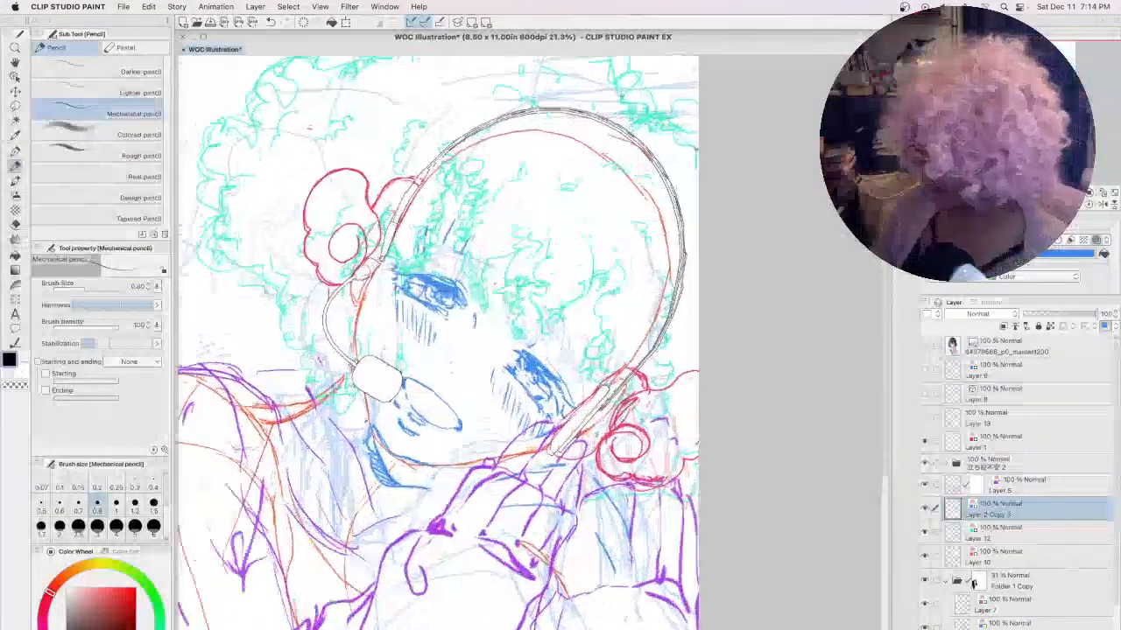
{"action": "scroll", "coordinate": [547, 171], "scroll_direction": "up", "scroll_amount": 3}
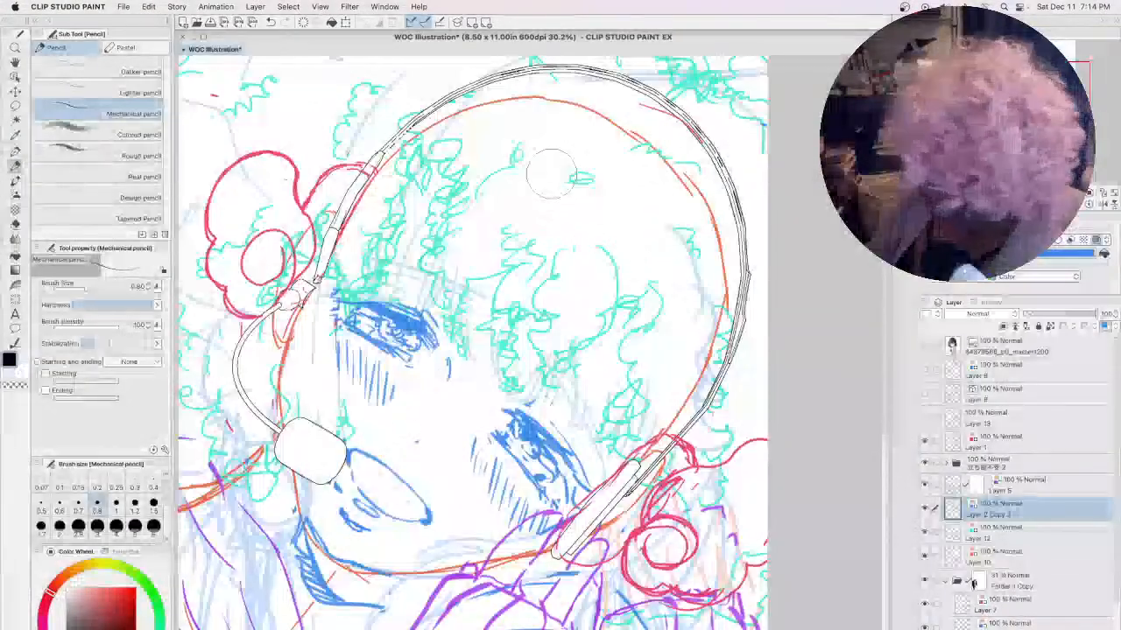
{"action": "key", "text": "h"}
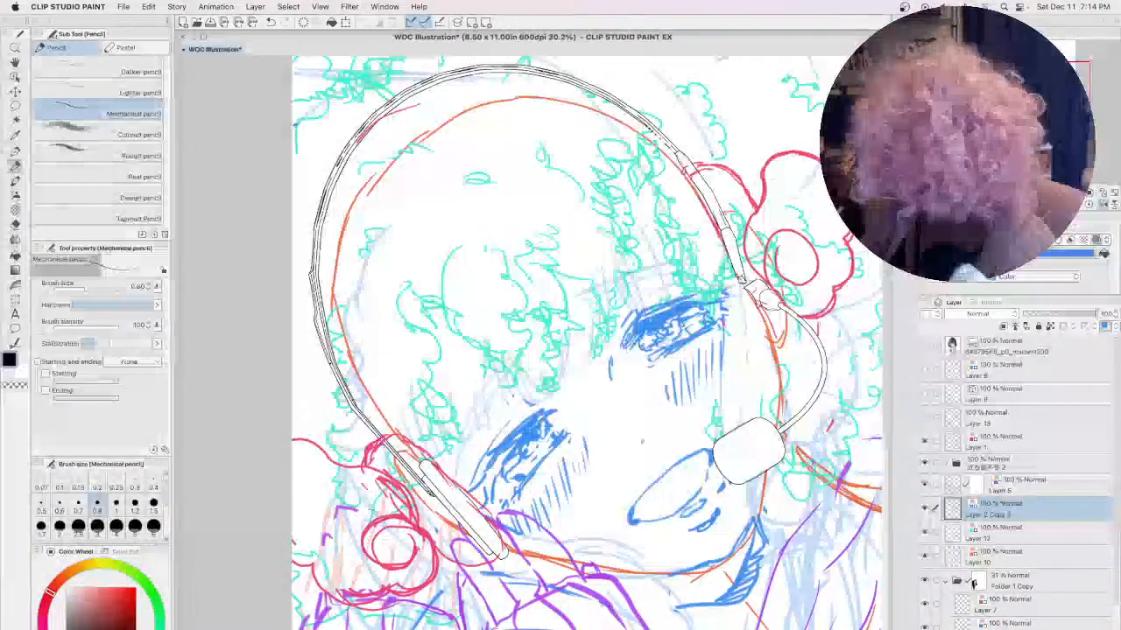
{"action": "left_click", "coordinate": [925, 532]}
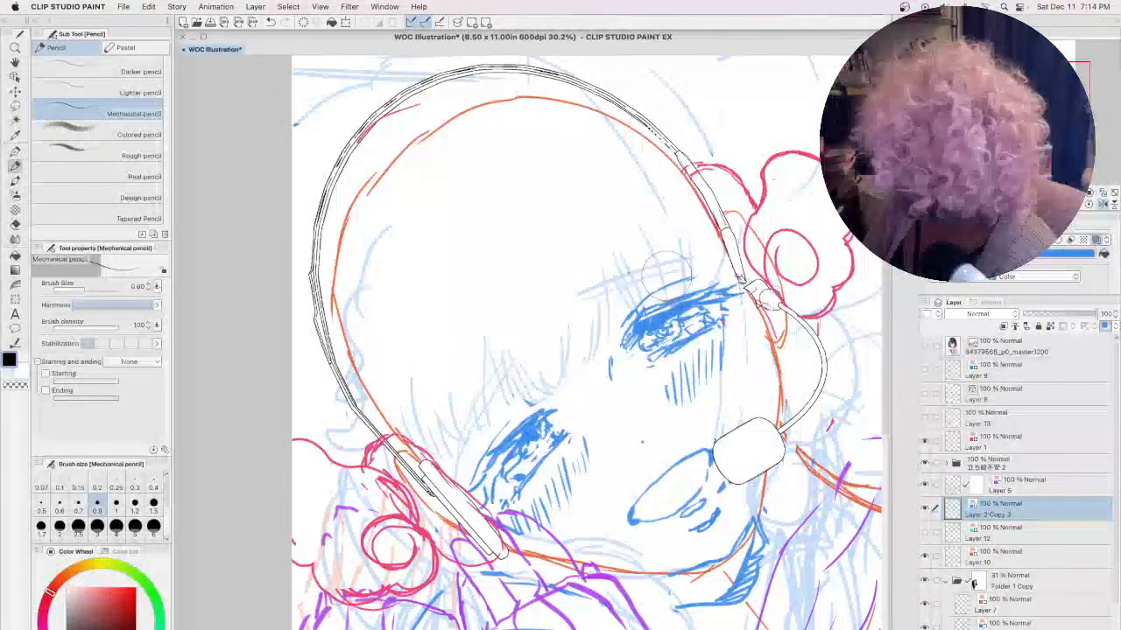
{"action": "left_click_drag", "start_coordinate": [585, 289], "coordinate": [678, 259]}
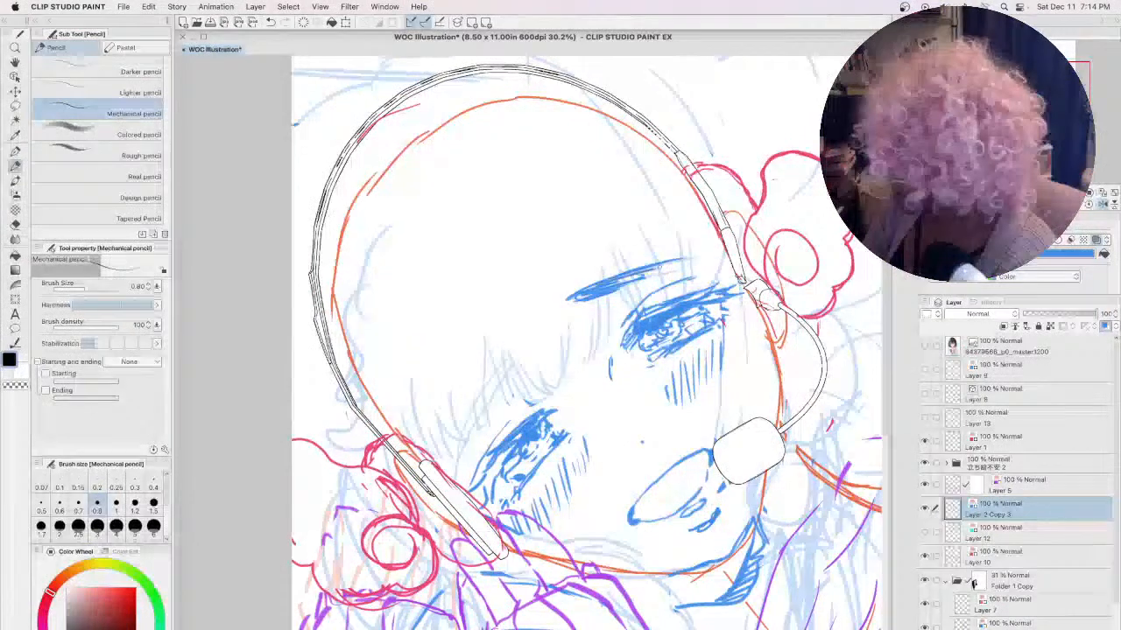
{"action": "left_click_drag", "start_coordinate": [586, 283], "coordinate": [650, 271]}
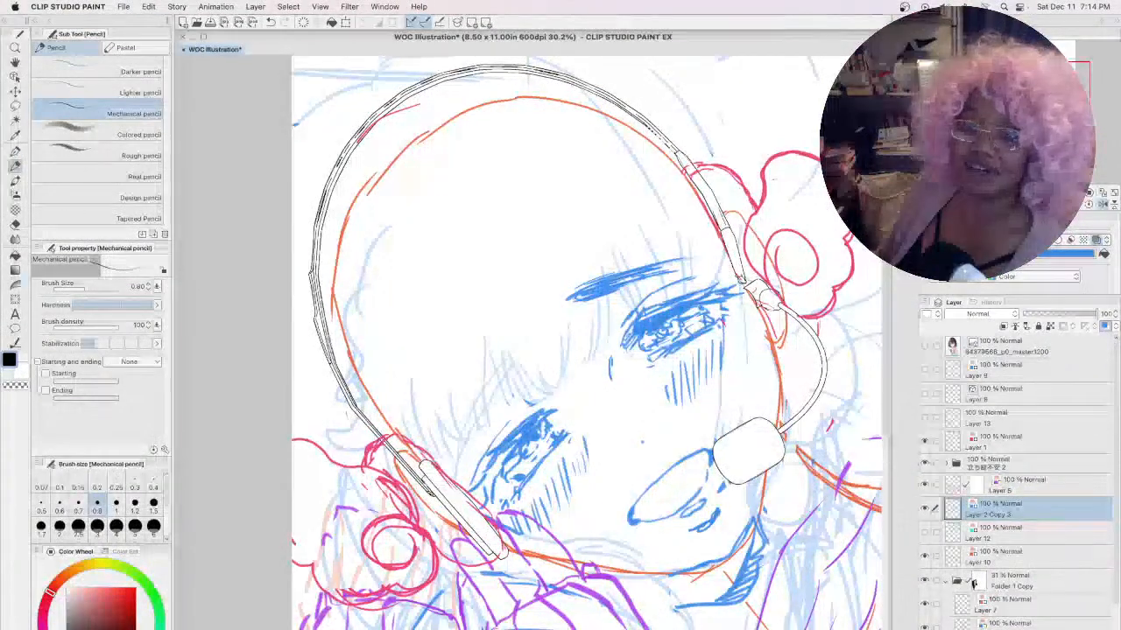
- Draw the second blue eyebrow above the lower eye and trace the cheek and jaw outline on Layer 2 Copy 3
{"action": "key", "text": "Tab"}
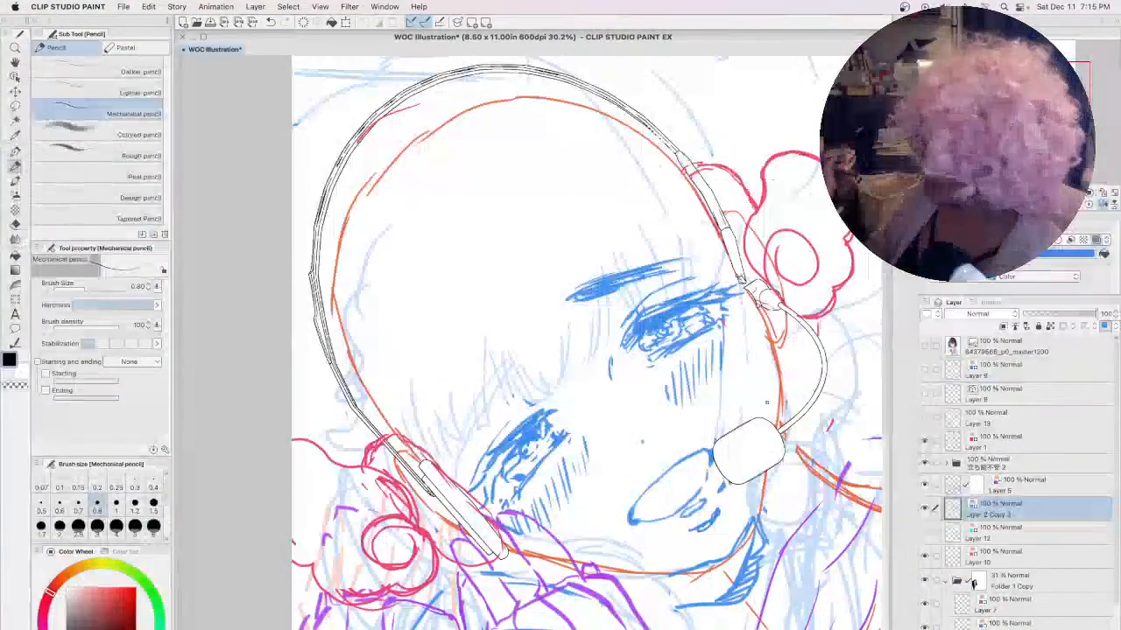
{"action": "key", "text": "Tab"}
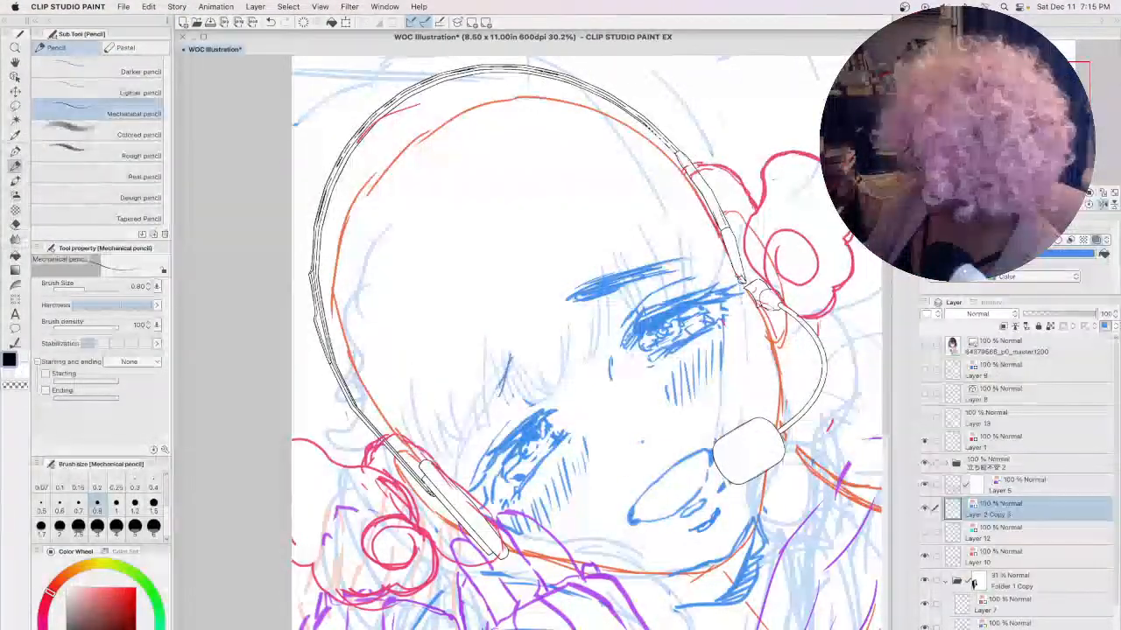
{"action": "left_click_drag", "start_coordinate": [511, 356], "coordinate": [477, 418]}
{"action": "left_click_drag", "start_coordinate": [506, 359], "coordinate": [457, 422]}
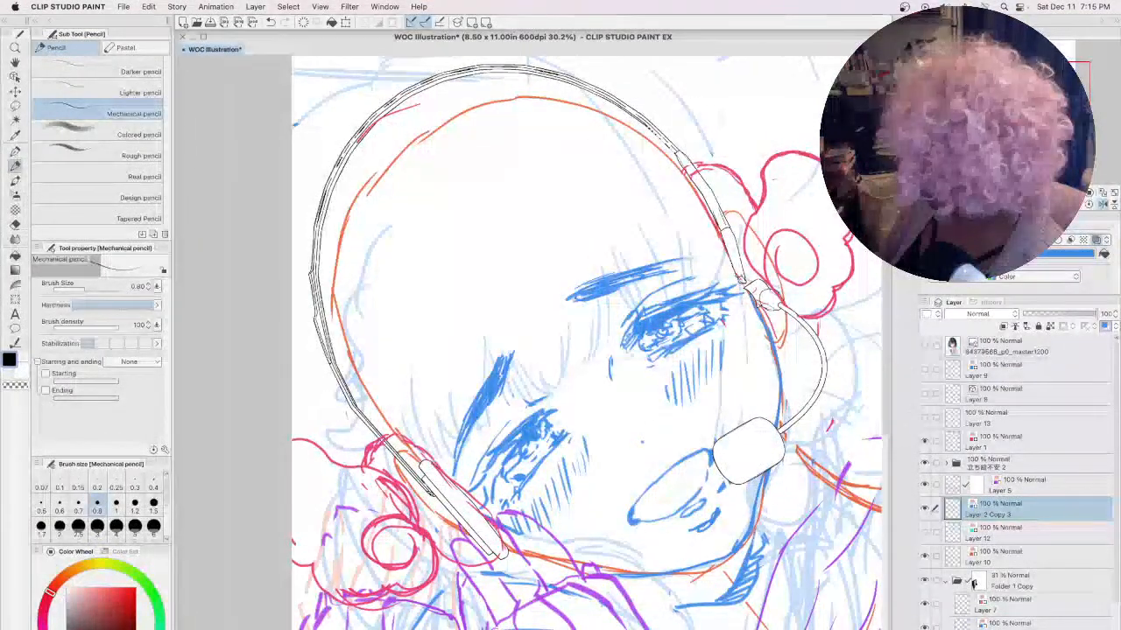
- Draw the folded blue collar around the neck, from behind the microphone down to the hand and across to the shoulder
{"action": "scroll", "coordinate": [894, 412], "scroll_direction": "down", "scroll_amount": 5}
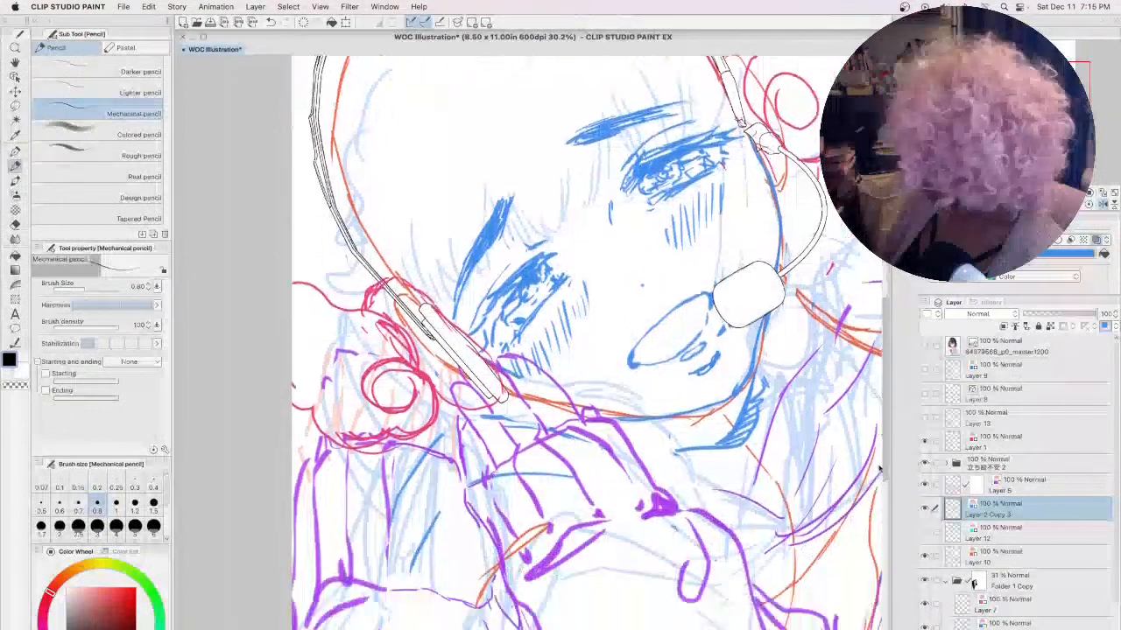
{"action": "scroll", "coordinate": [525, 341], "scroll_direction": "right", "scroll_amount": 5}
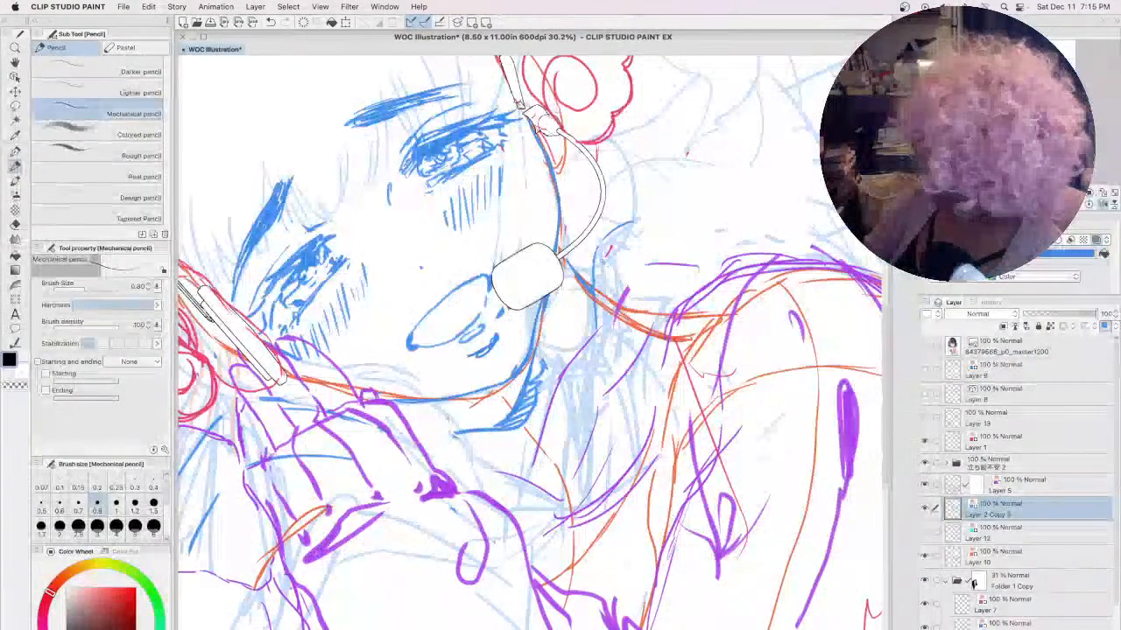
{"action": "left_click_drag", "start_coordinate": [601, 328], "coordinate": [555, 486]}
{"action": "left_click_drag", "start_coordinate": [562, 455], "coordinate": [551, 525]}
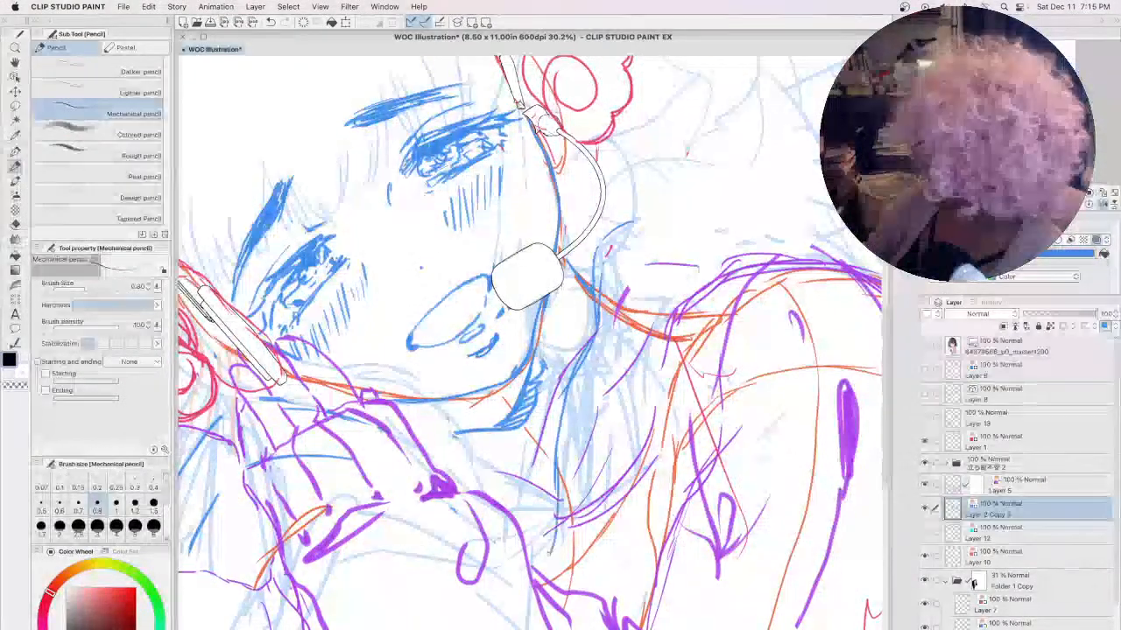
{"action": "left_click_drag", "start_coordinate": [552, 526], "coordinate": [535, 560]}
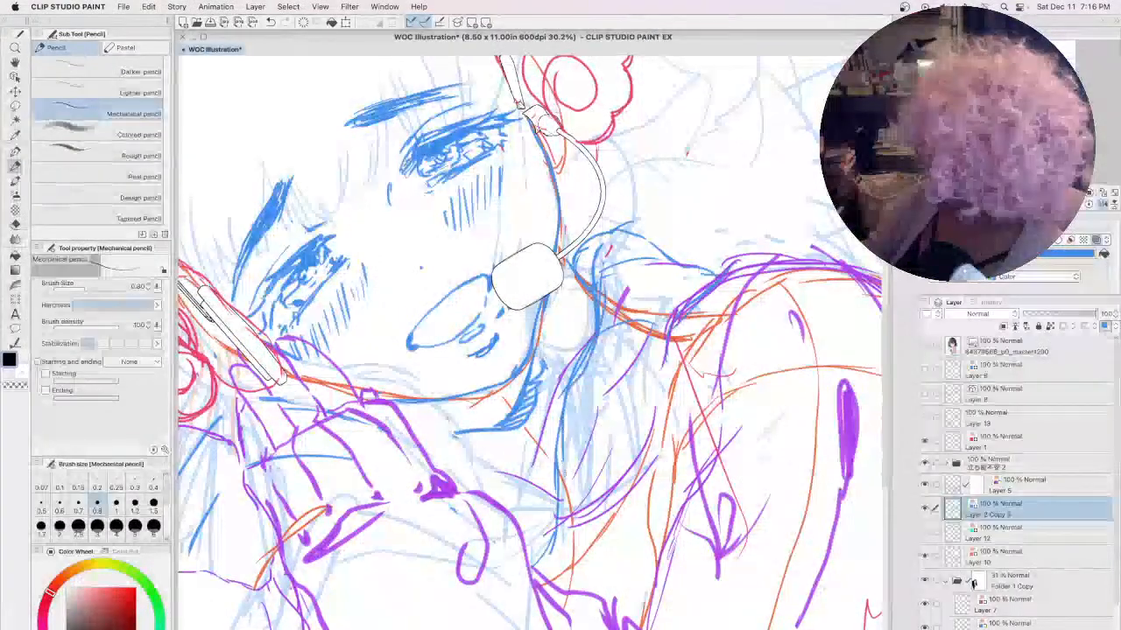
{"action": "left_click_drag", "start_coordinate": [567, 457], "coordinate": [545, 541]}
{"action": "left_click_drag", "start_coordinate": [658, 352], "coordinate": [641, 408]}
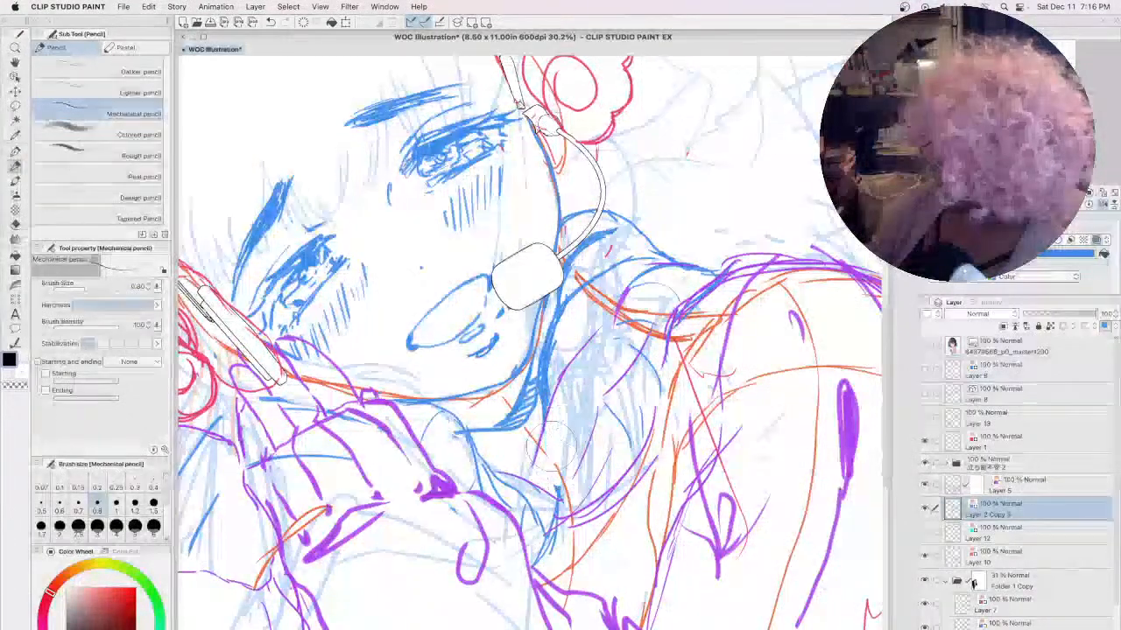
{"action": "left_click_drag", "start_coordinate": [572, 385], "coordinate": [557, 495]}
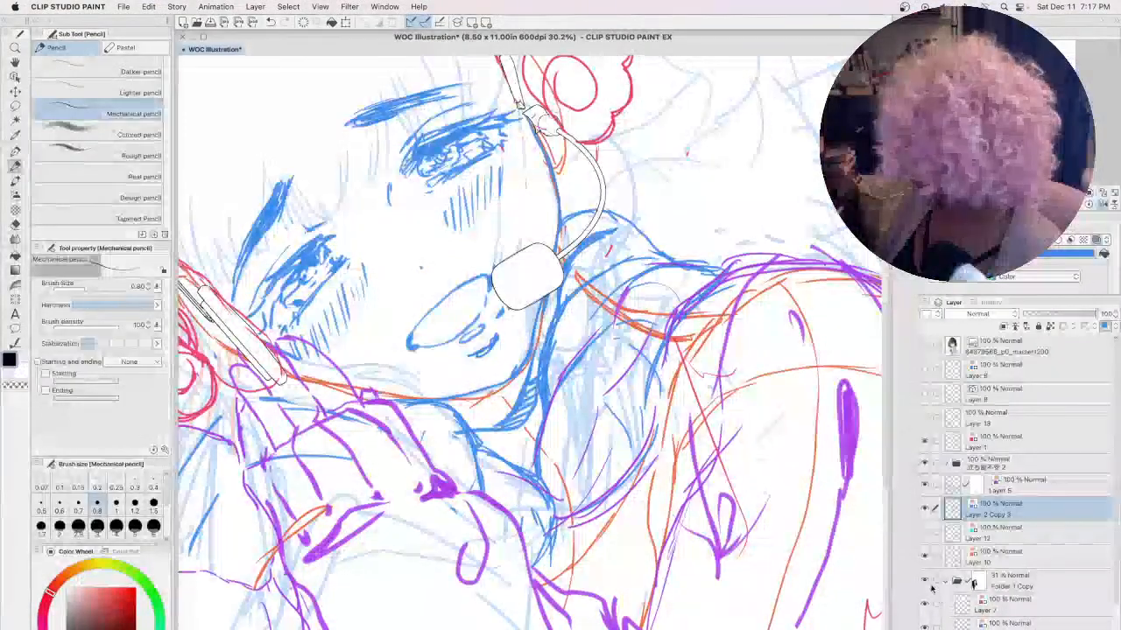
- Hide Folder 1 Copy and show the green curly hair on Layer 12 to see the whole figure
{"action": "left_click", "coordinate": [921, 584]}
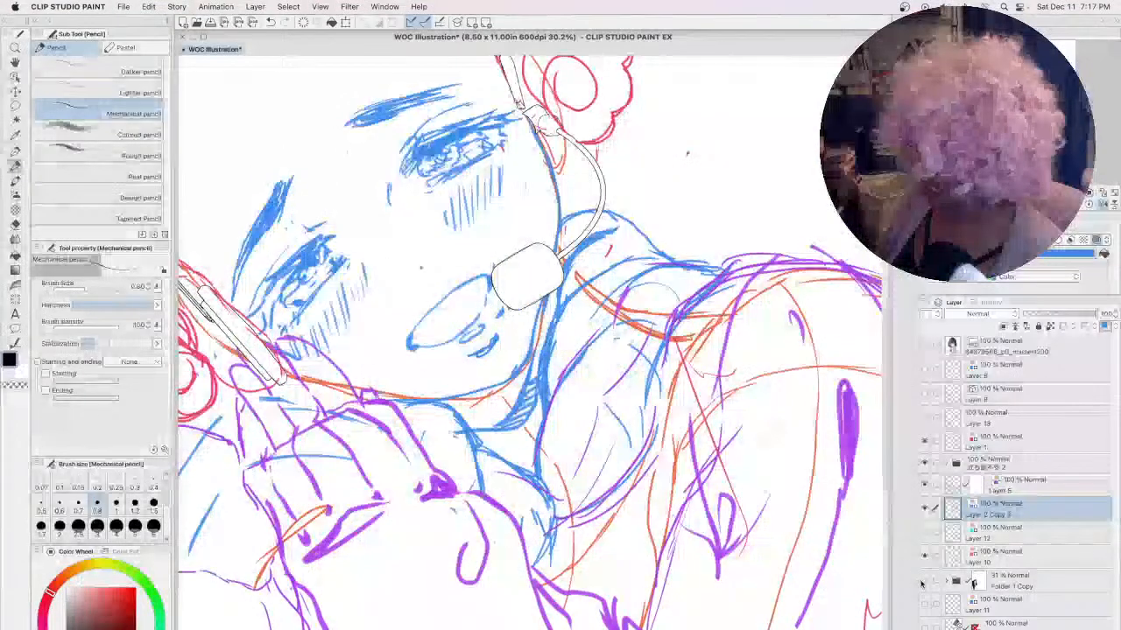
{"action": "left_click", "coordinate": [924, 532]}
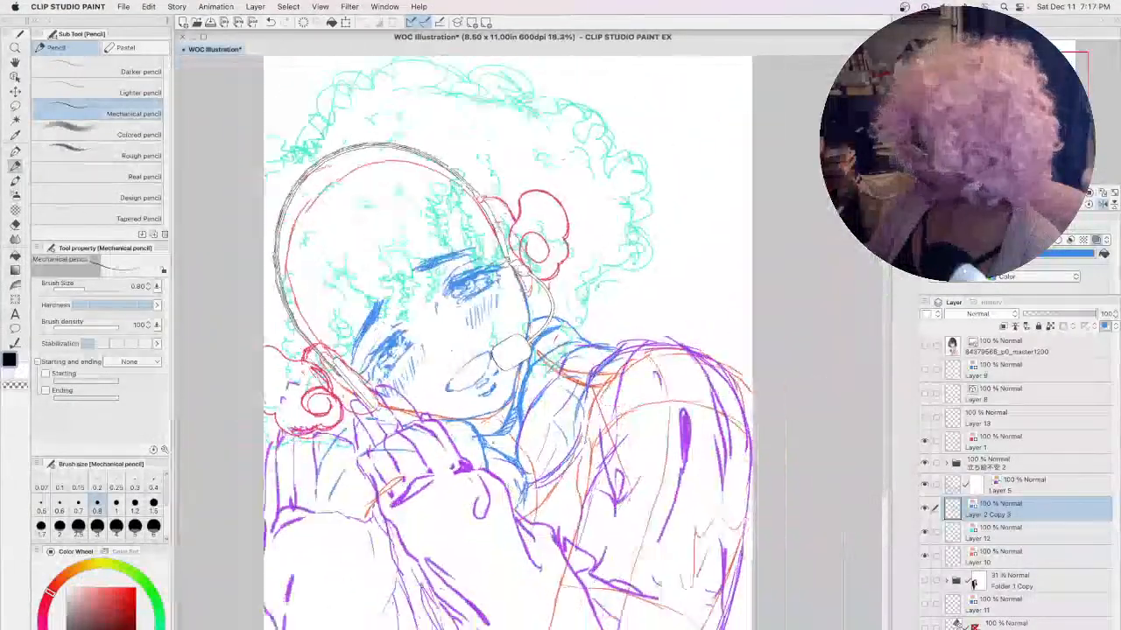
{"action": "key", "text": "ctrl+minus"}
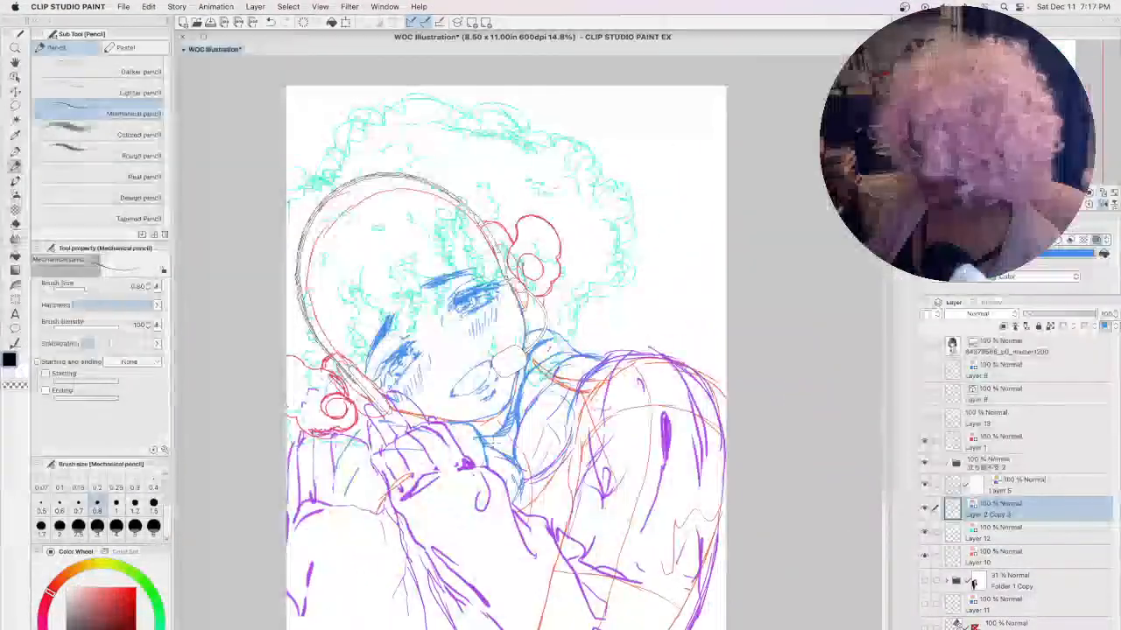
- Select the headset line-art folder above Layer 5 and add a layer mask to it
{"action": "left_click", "coordinate": [1020, 466]}
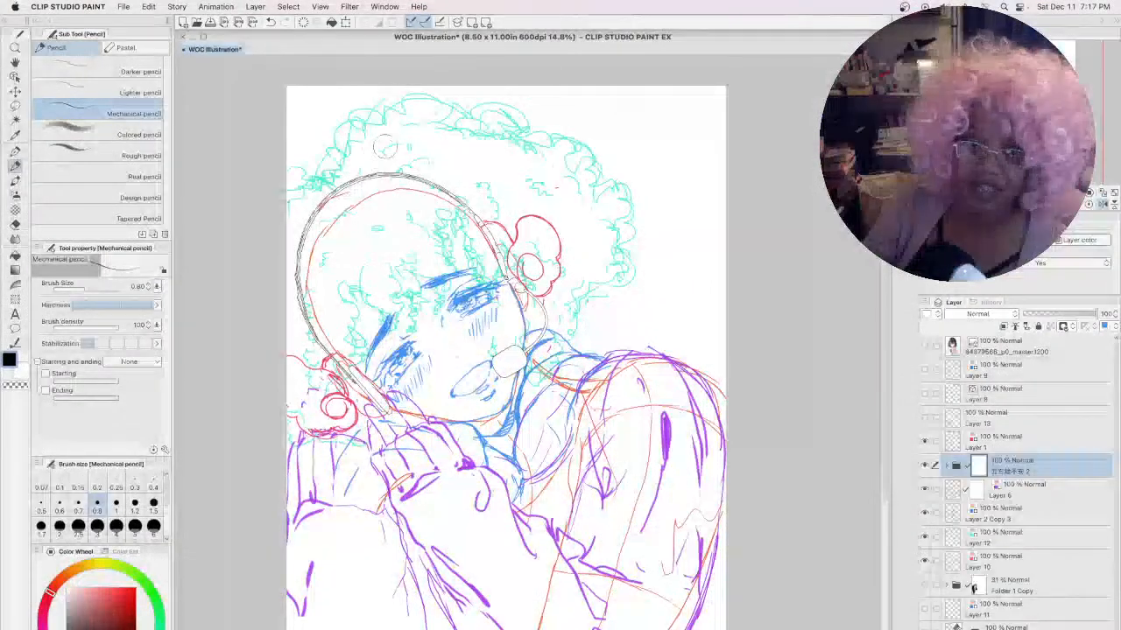
- Mask out the headset folder's headband where it passes over the hair, and flip the canvas view horizontally
{"action": "mouse_move", "coordinate": [386, 171]}
{"action": "left_mouse_down"}
{"action": "mouse_move", "coordinate": [298, 241]}
{"action": "mouse_move", "coordinate": [293, 282]}
{"action": "mouse_move", "coordinate": [308, 317]}
{"action": "left_mouse_up"}
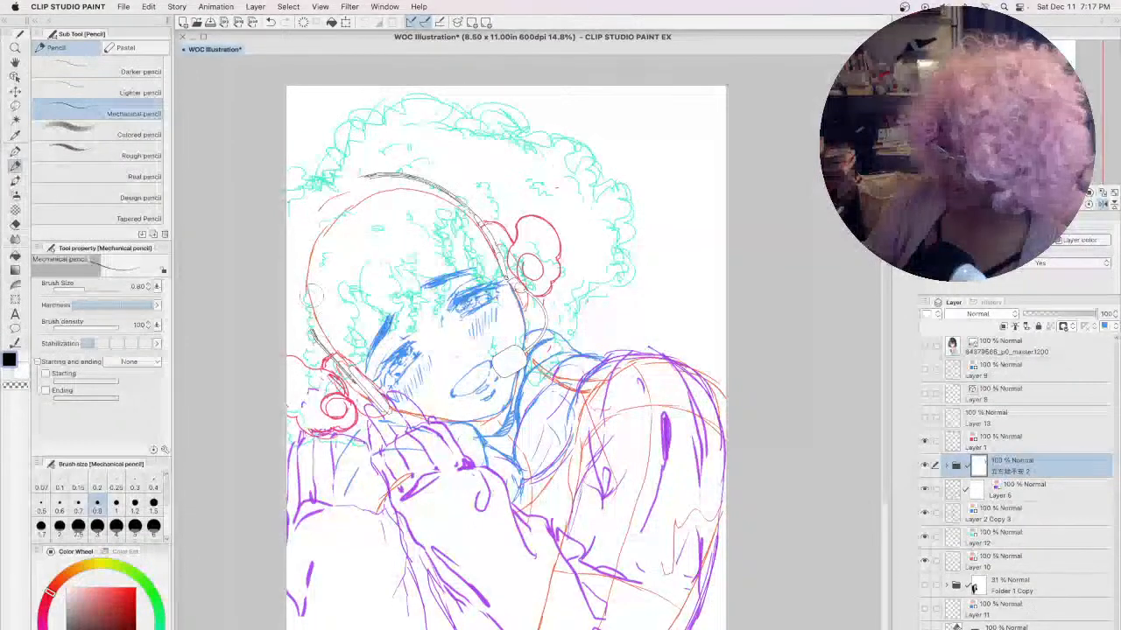
{"action": "mouse_move", "coordinate": [339, 188]}
{"action": "left_mouse_down"}
{"action": "mouse_move", "coordinate": [496, 168]}
{"action": "mouse_move", "coordinate": [383, 176]}
{"action": "mouse_move", "coordinate": [453, 183]}
{"action": "left_mouse_up"}
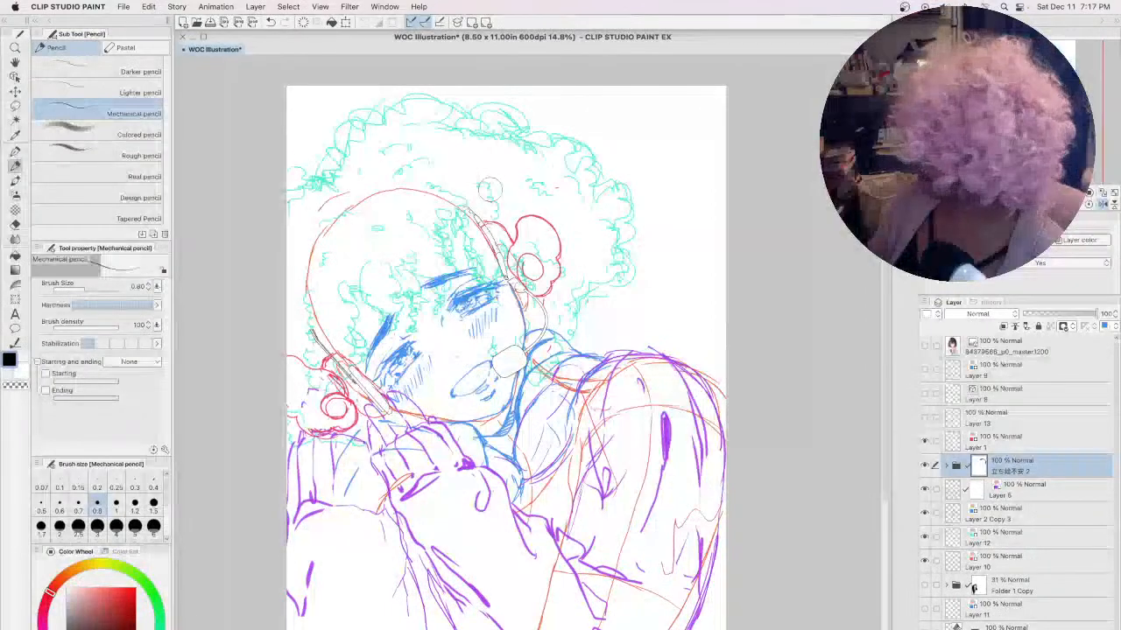
{"action": "key", "text": "h"}
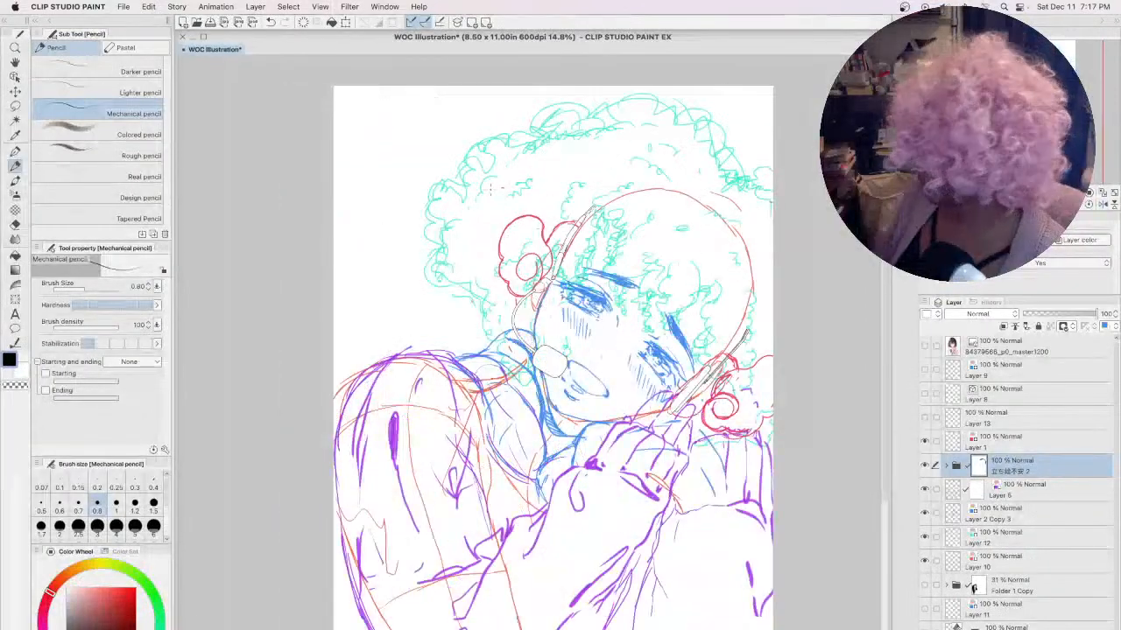
- Select Layer 10, undo the trial erasing of its head circle, and add a layer mask to it
{"action": "left_click", "coordinate": [1007, 560]}
{"action": "mouse_move", "coordinate": [603, 200]}
{"action": "left_mouse_down"}
{"action": "mouse_move", "coordinate": [694, 190]}
{"action": "mouse_move", "coordinate": [755, 266]}
{"action": "mouse_move", "coordinate": [743, 322]}
{"action": "left_mouse_up"}
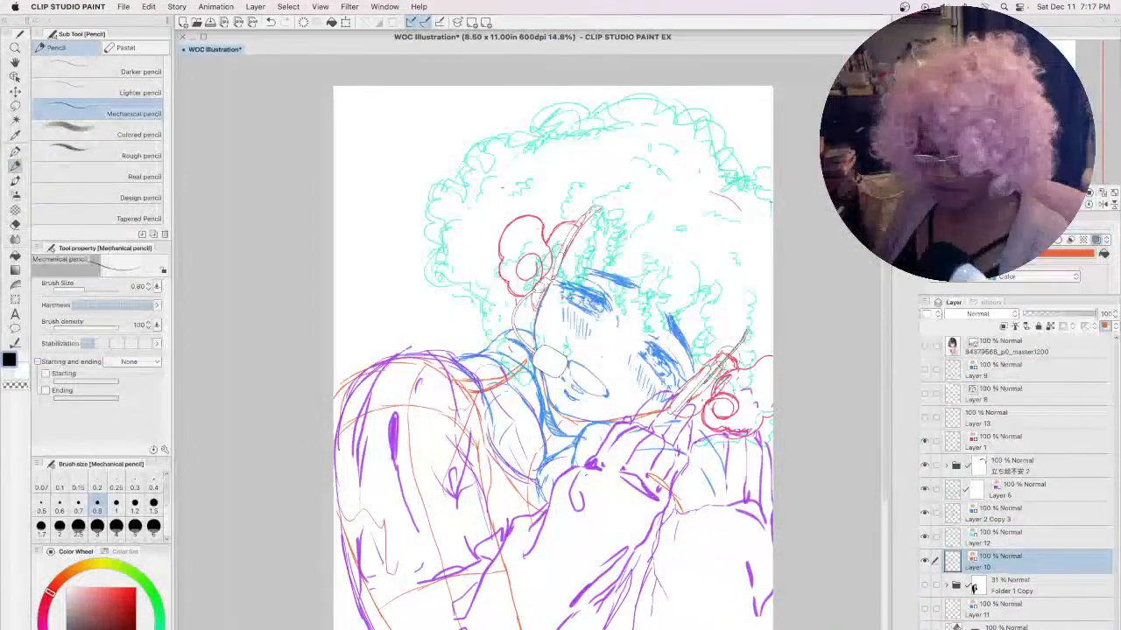
{"action": "key", "text": "super+z"}
{"action": "left_click", "coordinate": [1062, 326]}
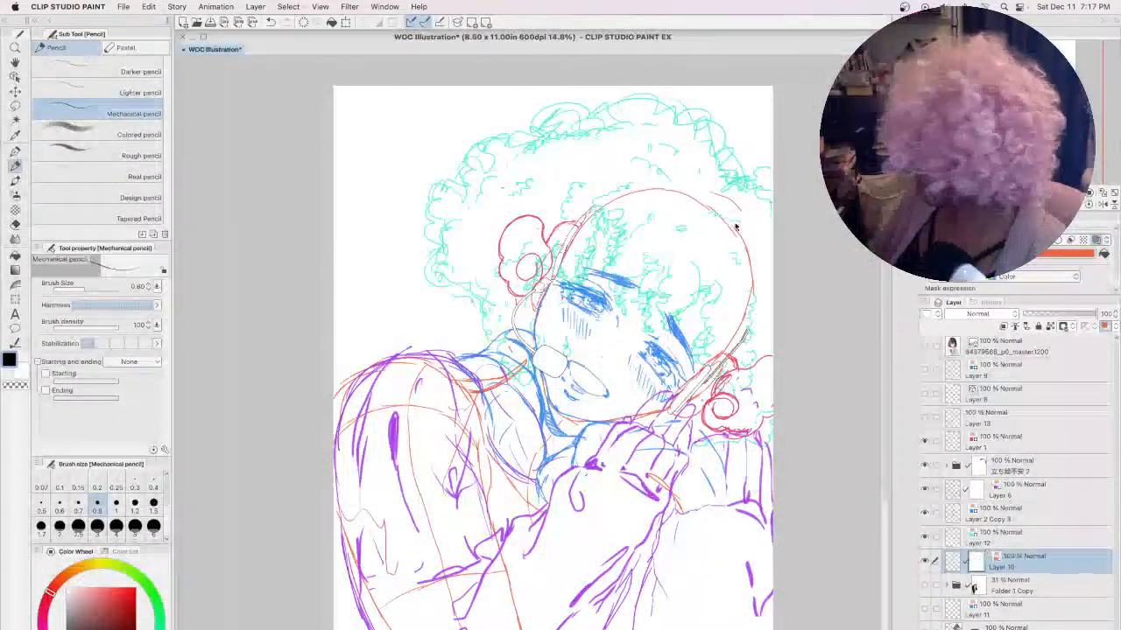
- Try to hide the head construction circle behind the hair by painting on Layer 10's mask
{"action": "mouse_move", "coordinate": [666, 188]}
{"action": "left_mouse_down"}
{"action": "mouse_move", "coordinate": [683, 191]}
{"action": "mouse_move", "coordinate": [597, 207]}
{"action": "mouse_move", "coordinate": [531, 285]}
{"action": "mouse_move", "coordinate": [578, 227]}
{"action": "mouse_move", "coordinate": [623, 221]}
{"action": "left_mouse_up"}
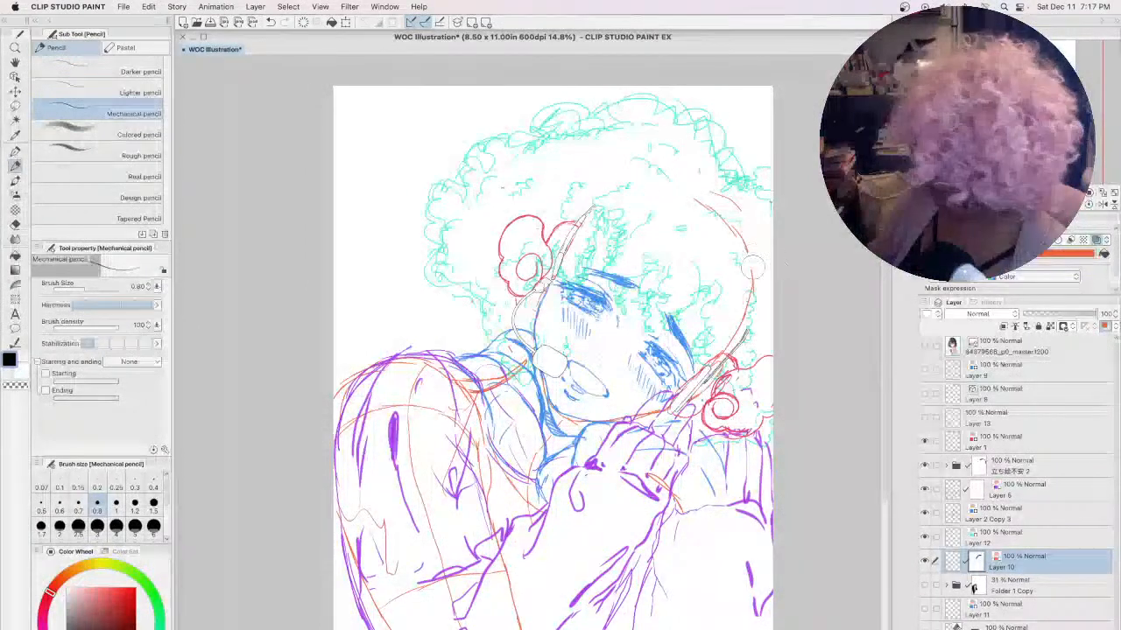
{"action": "mouse_move", "coordinate": [751, 288]}
{"action": "left_mouse_down"}
{"action": "mouse_move", "coordinate": [695, 191]}
{"action": "mouse_move", "coordinate": [740, 236]}
{"action": "left_mouse_up"}
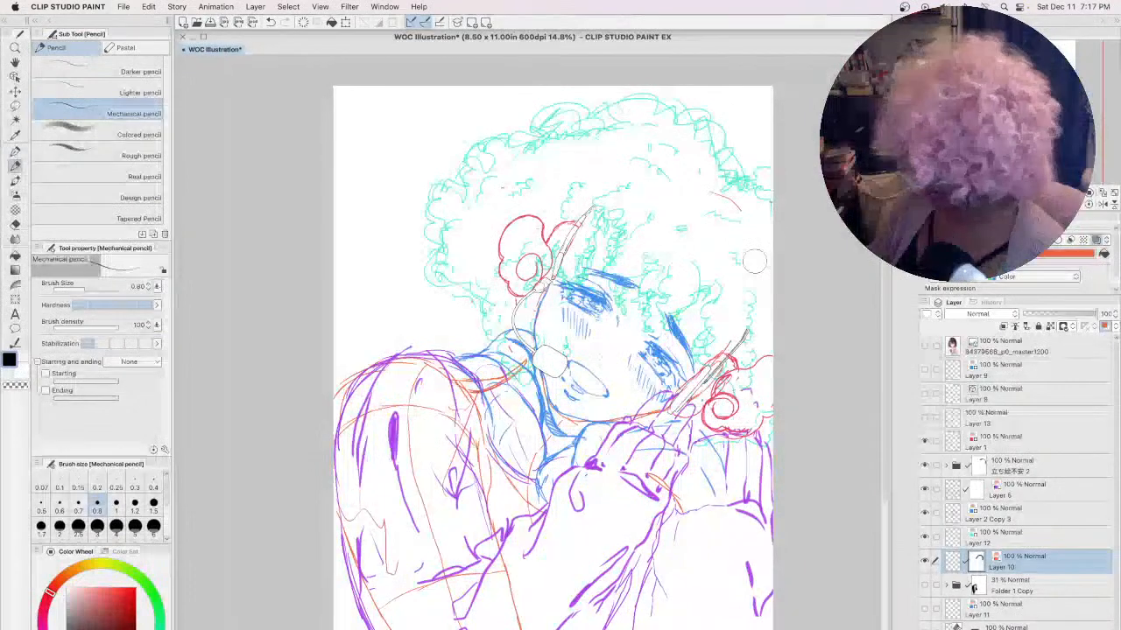
{"action": "key", "text": "super+z"}
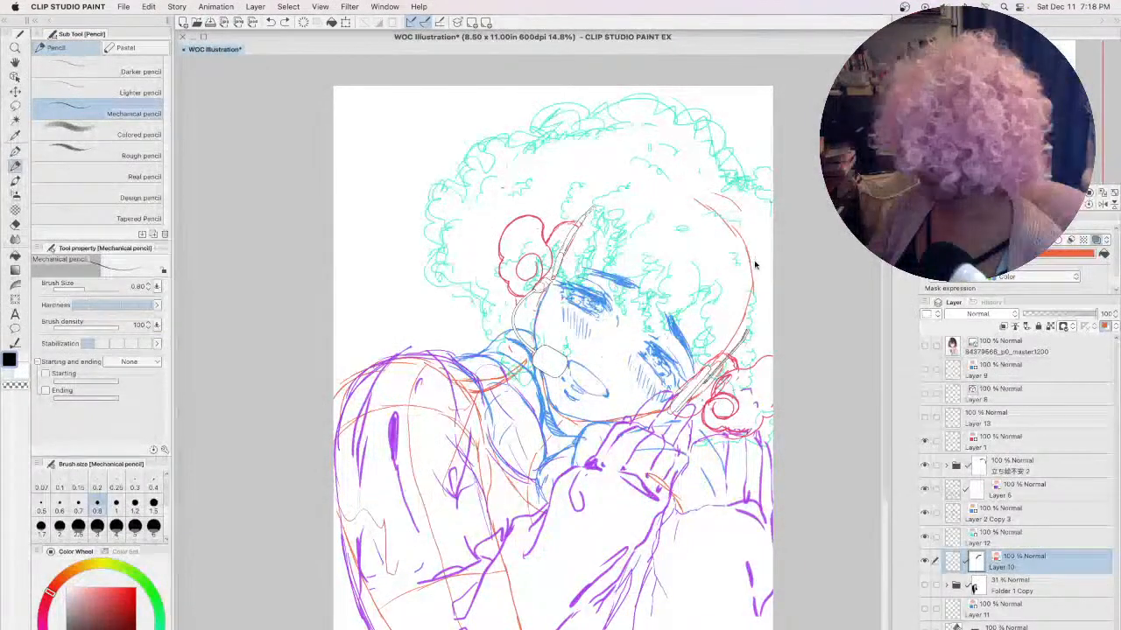
{"action": "key", "text": "super+z"}
- Hide Layer 10 and try masking out more of the headset folder's band above the upper ear cup
{"action": "left_click", "coordinate": [925, 563]}
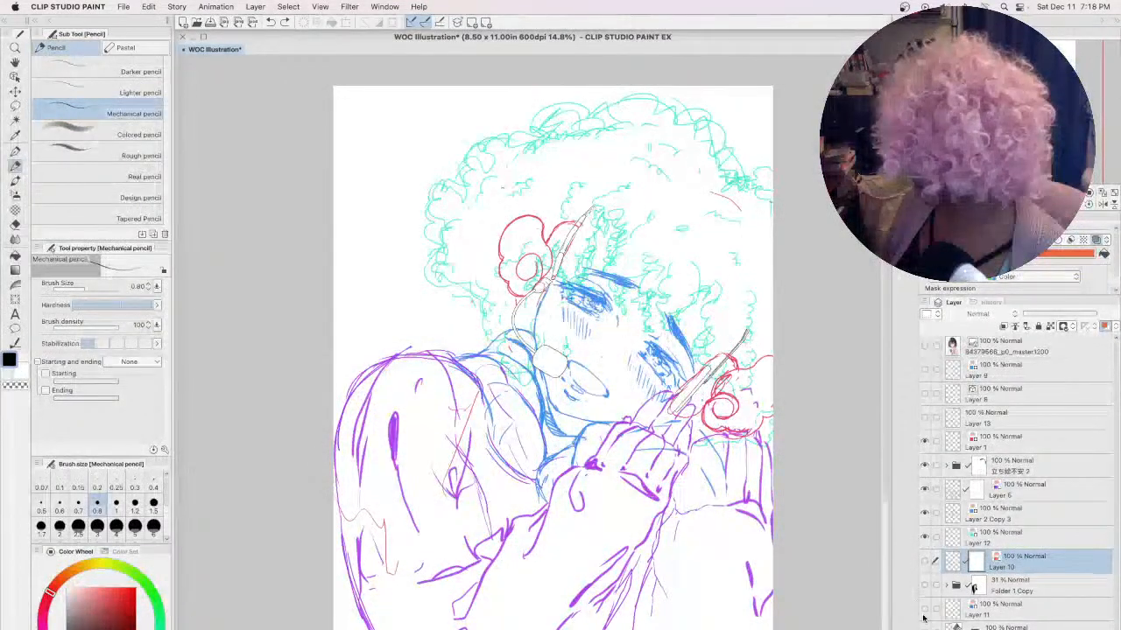
{"action": "left_click", "coordinate": [1014, 447]}
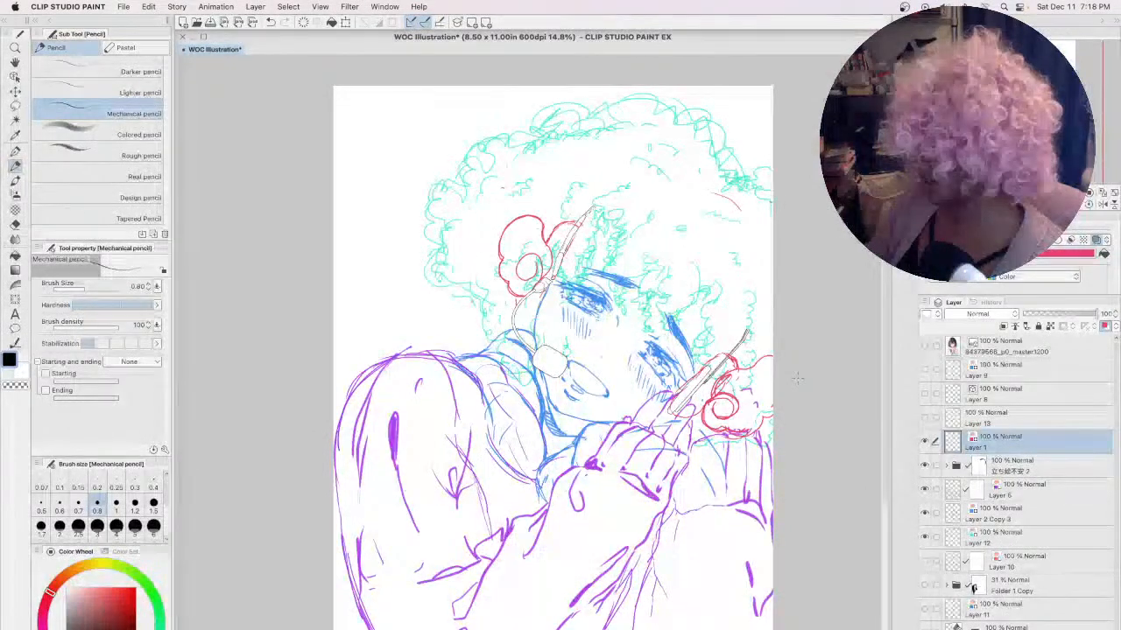
{"action": "left_click", "coordinate": [1030, 467]}
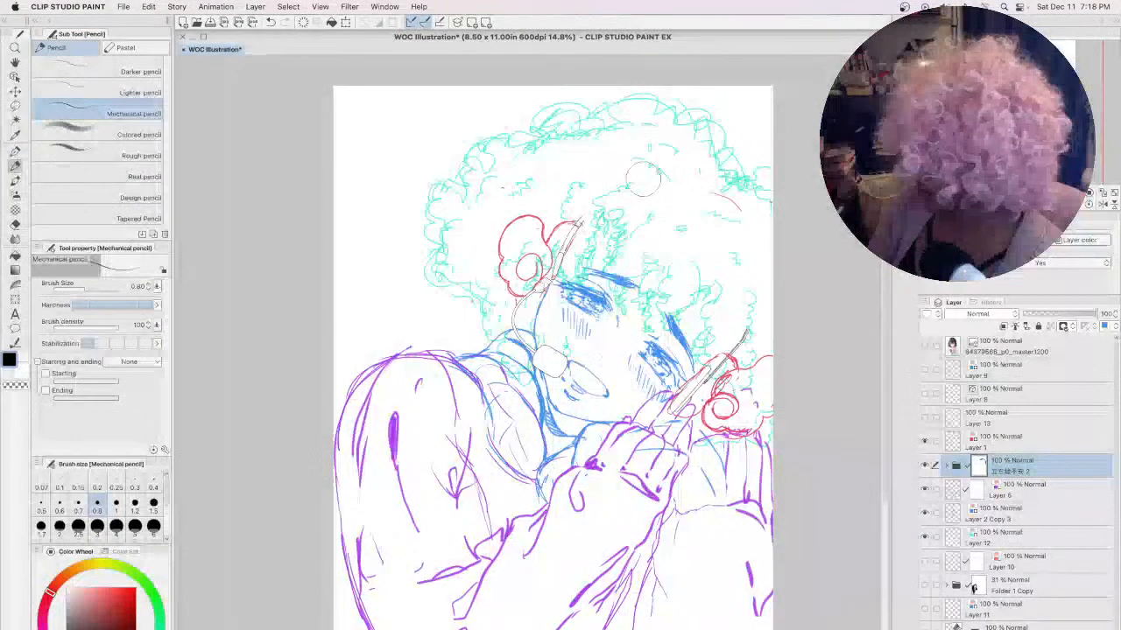
{"action": "key", "text": "super+z"}
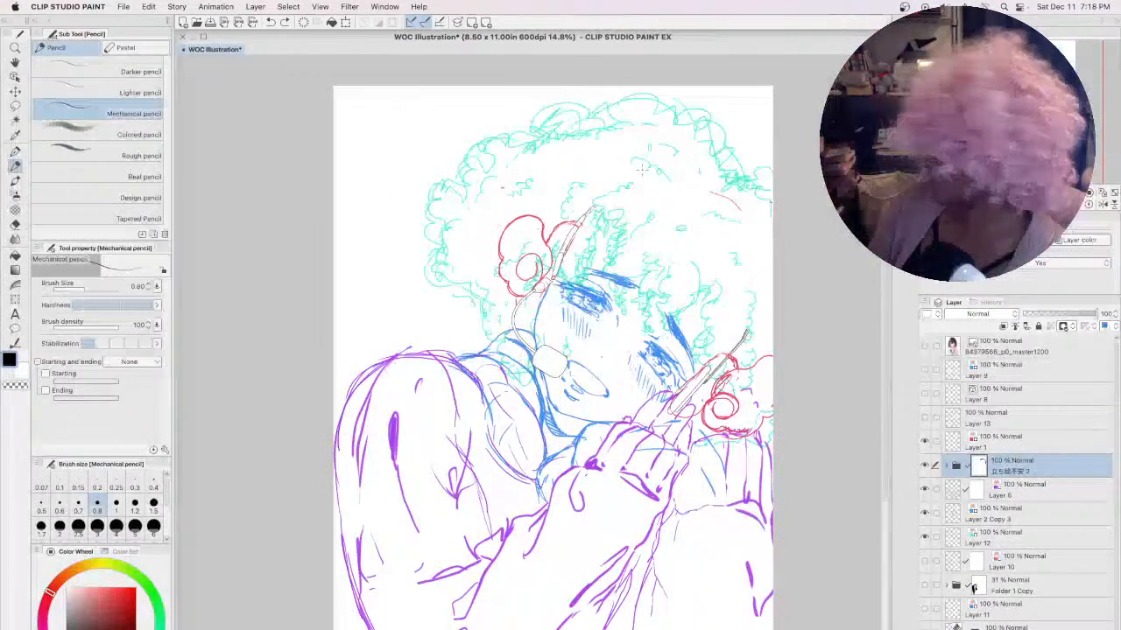
- Redraw the red connectors and the lower ear cup with its spiral on Layer 1, masking out the headset band beside the upper ear cup
{"action": "left_click", "coordinate": [1009, 442]}
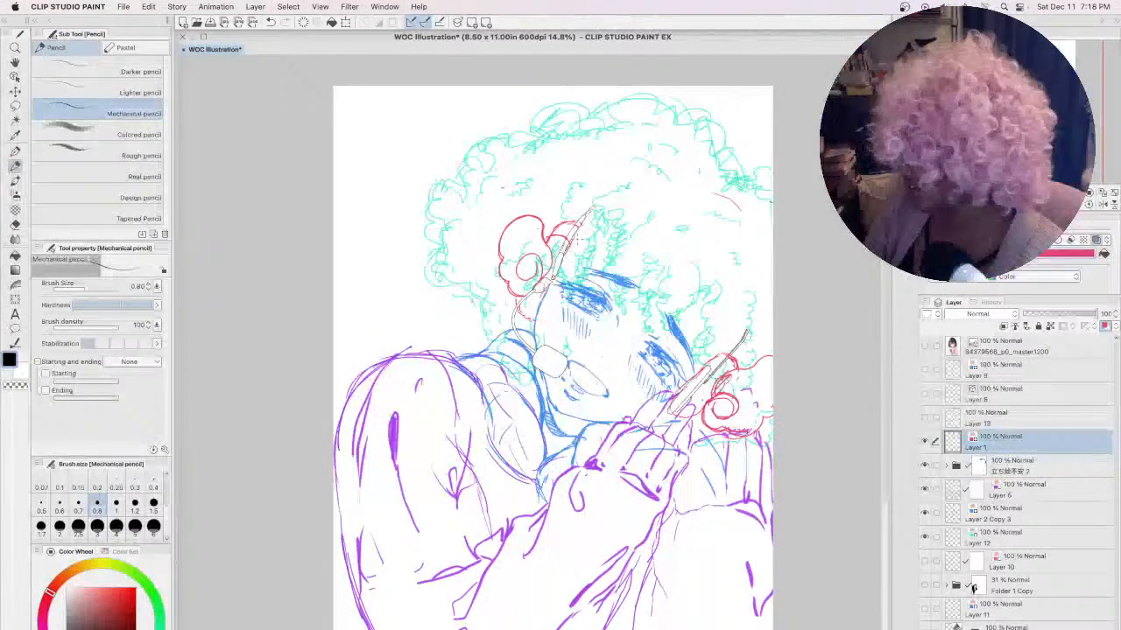
{"action": "left_click", "coordinate": [978, 464]}
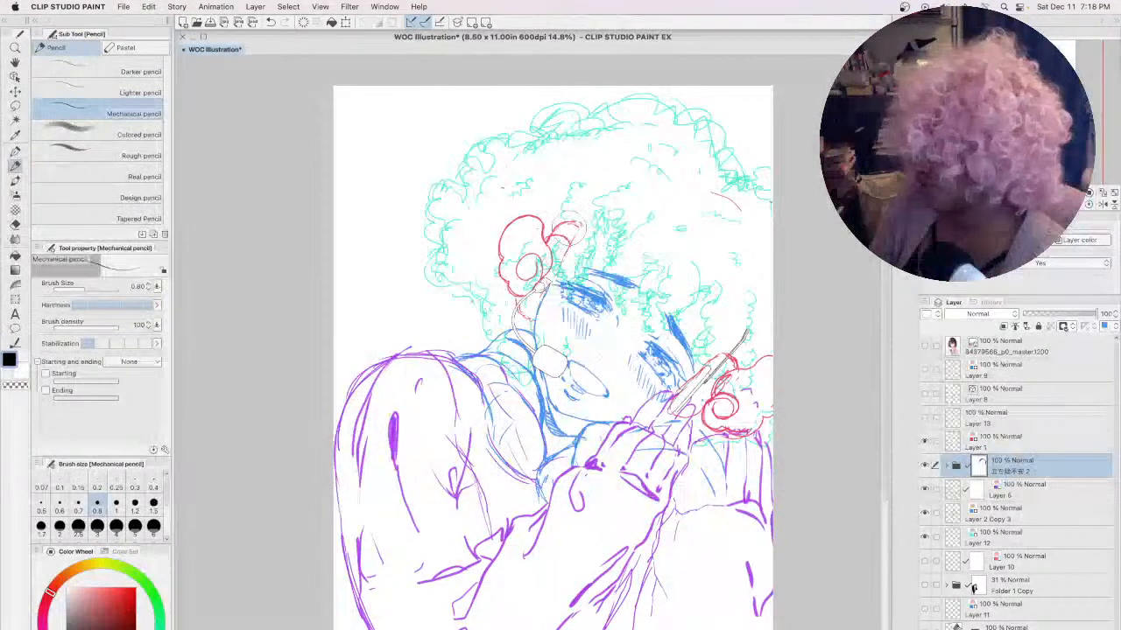
{"action": "left_click", "coordinate": [1003, 441]}
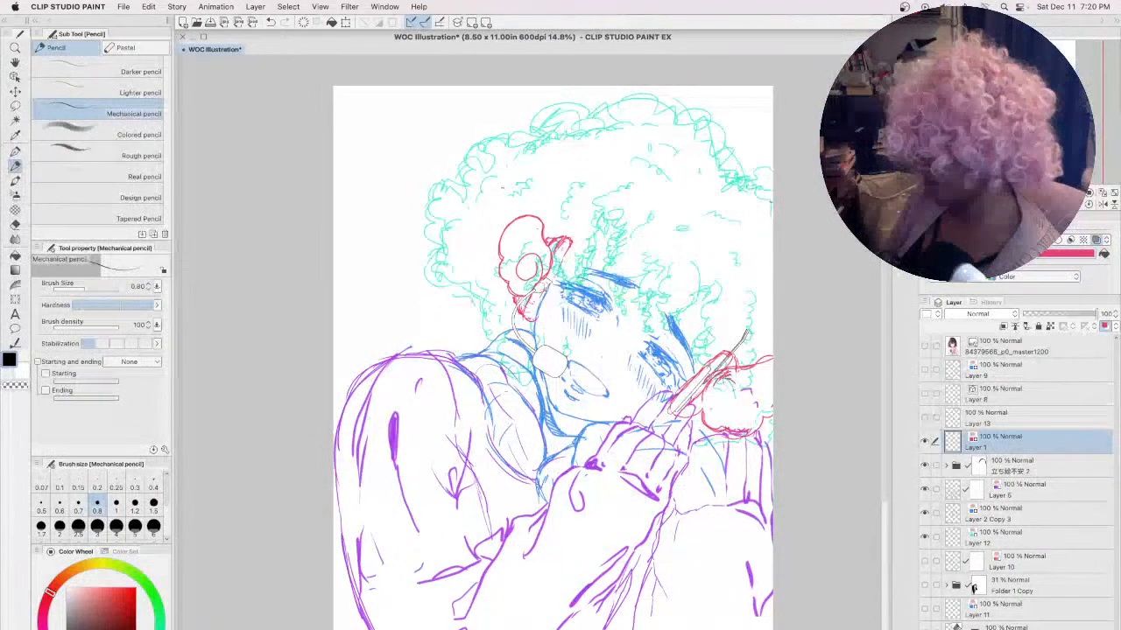
{"action": "mouse_move", "coordinate": [737, 381]}
{"action": "left_mouse_down"}
{"action": "mouse_move", "coordinate": [733, 404]}
{"action": "mouse_move", "coordinate": [711, 408]}
{"action": "mouse_move", "coordinate": [699, 427]}
{"action": "mouse_move", "coordinate": [732, 430]}
{"action": "mouse_move", "coordinate": [735, 416]}
{"action": "mouse_move", "coordinate": [744, 434]}
{"action": "mouse_move", "coordinate": [768, 405]}
{"action": "left_mouse_up"}
- Compare the sketch with Layer 10 shown and hidden, and move Layer 7 out of Folder 1 Copy to just above Layer 10
{"action": "left_click", "coordinate": [927, 561]}
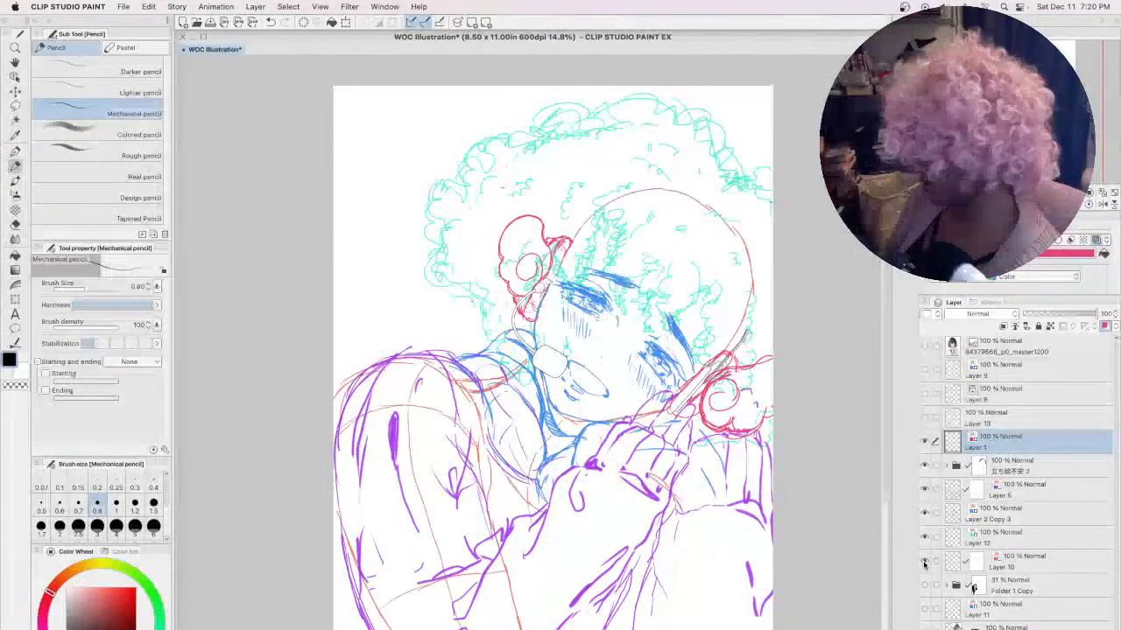
{"action": "left_click", "coordinate": [927, 561]}
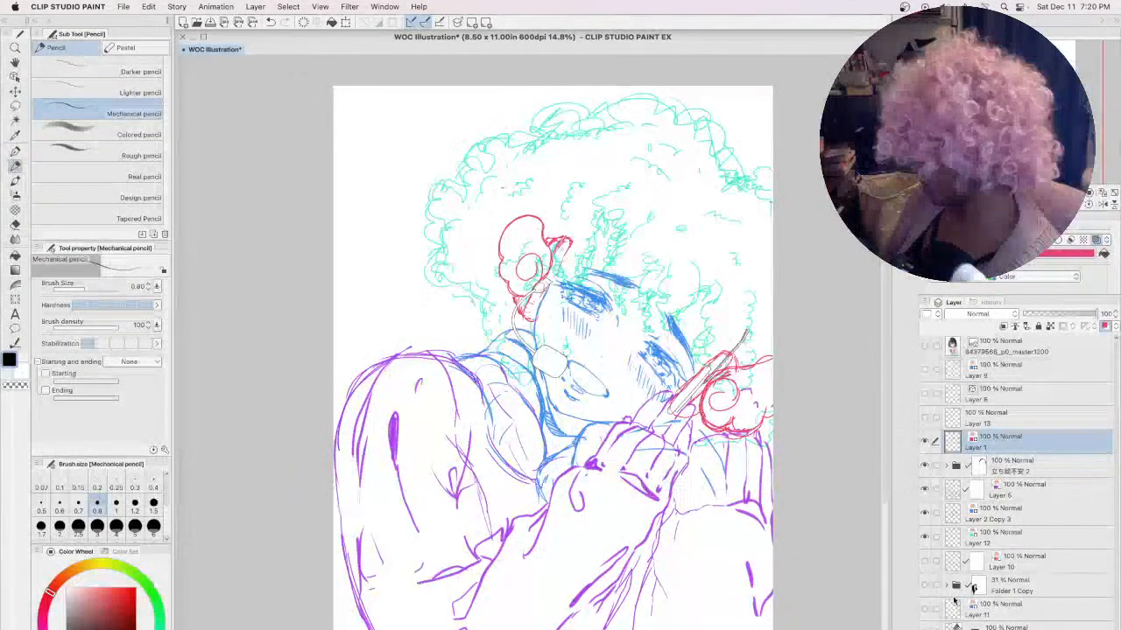
{"action": "left_click", "coordinate": [947, 584]}
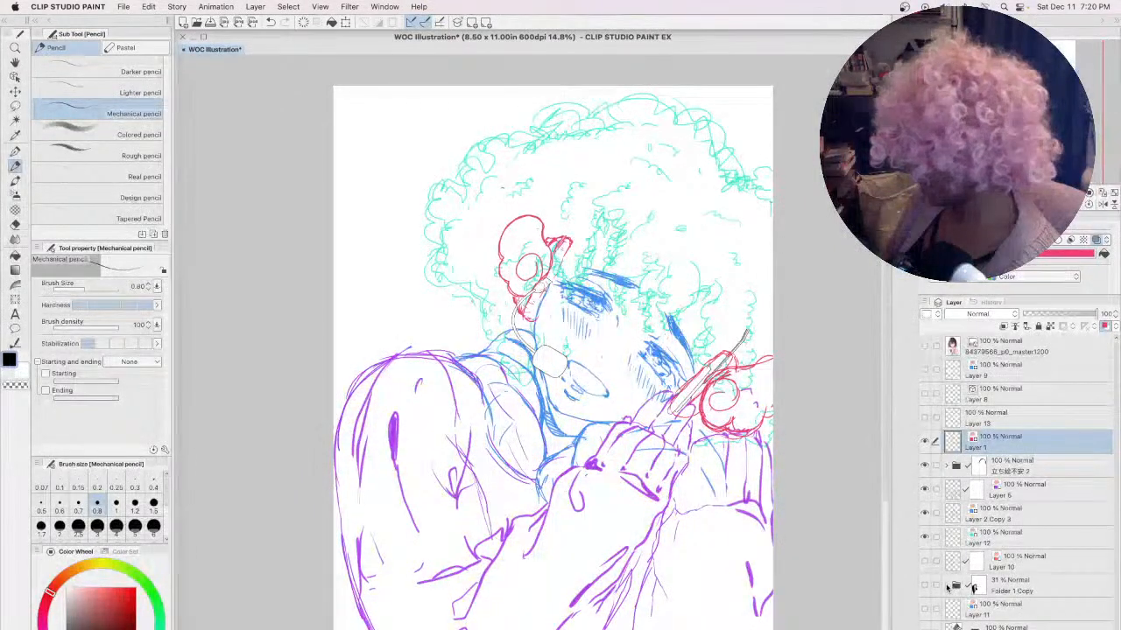
{"action": "left_click", "coordinate": [927, 563]}
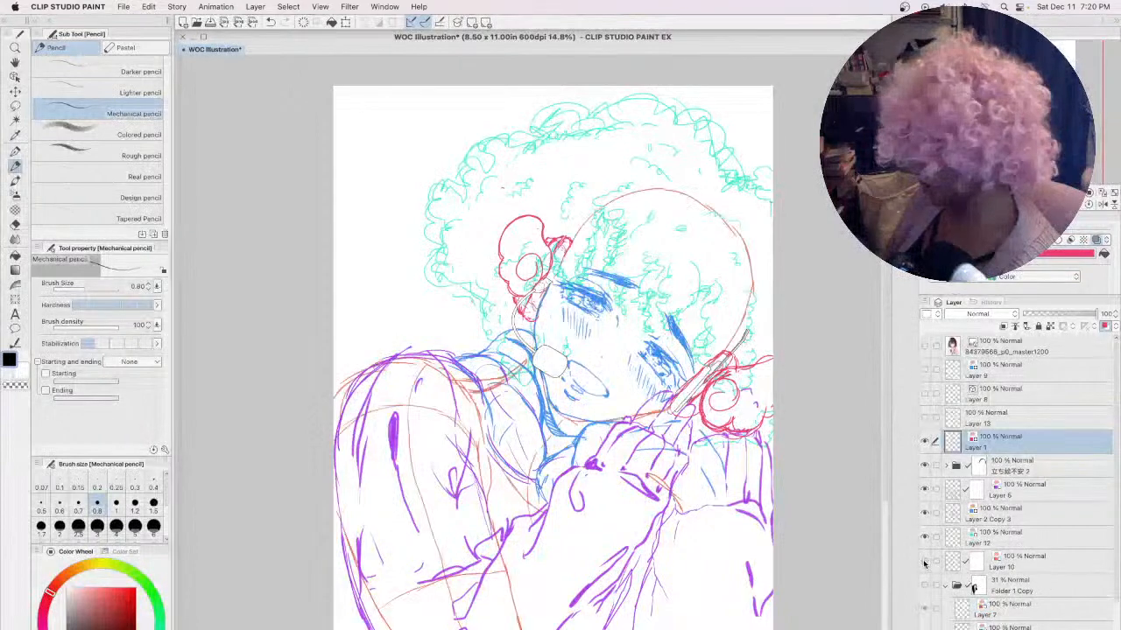
{"action": "left_click", "coordinate": [927, 563]}
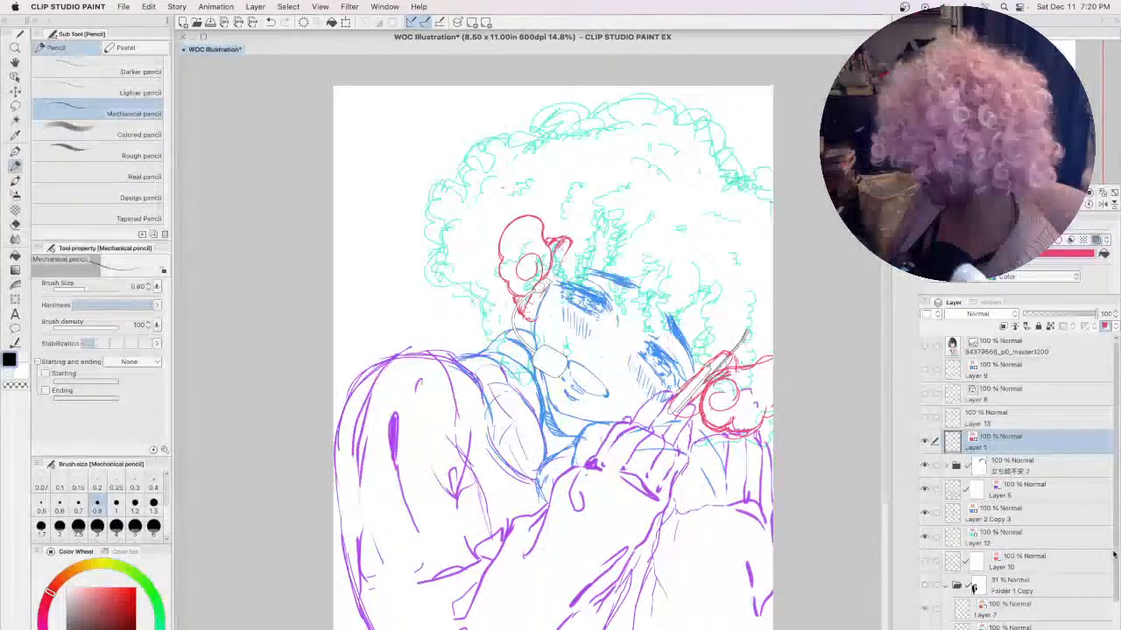
{"action": "left_click_drag", "start_coordinate": [1009, 623], "coordinate": [1025, 544]}
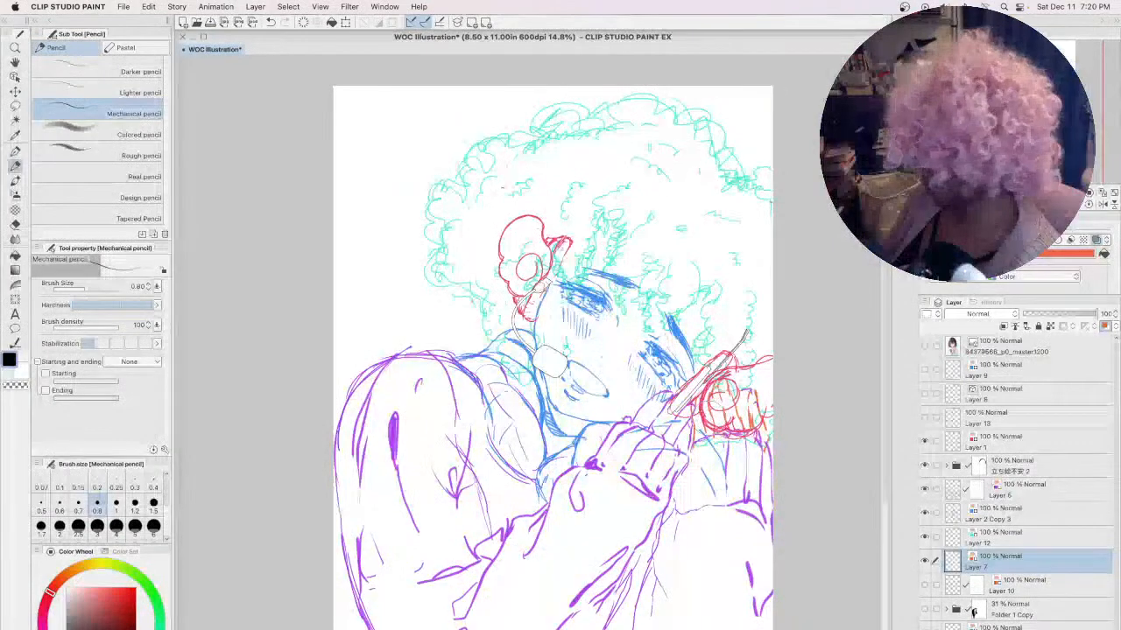
- Erase Layer 1's lower ear cup lines over the orange fingers and mask out the overlapping headset lines in the folder above Layer 5
{"action": "left_click", "coordinate": [998, 438]}
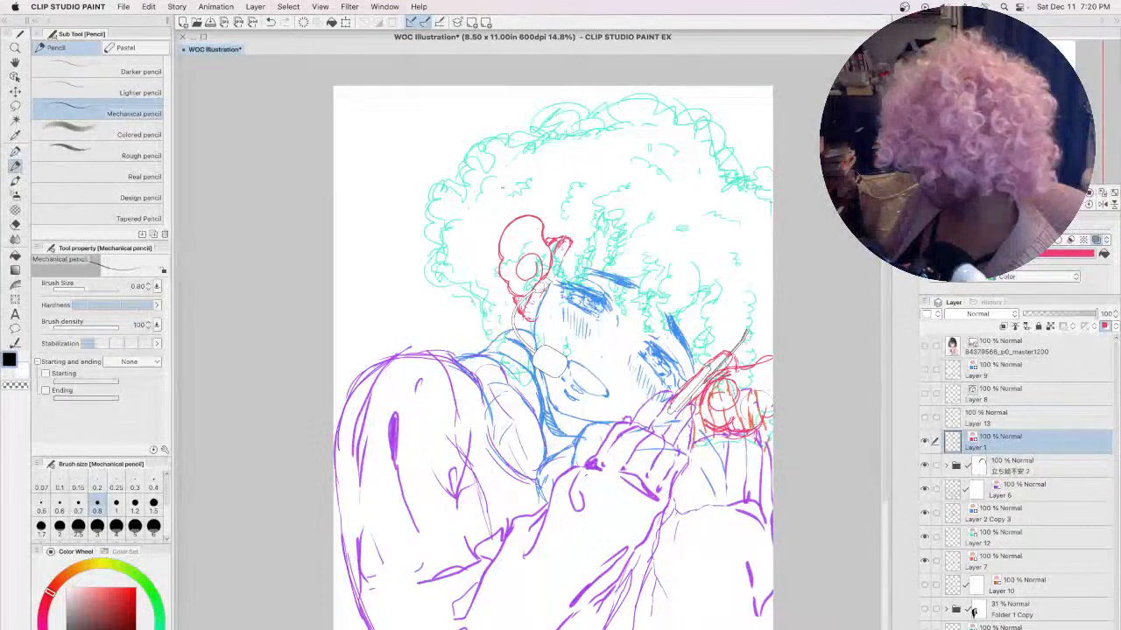
{"action": "left_click", "coordinate": [1004, 465]}
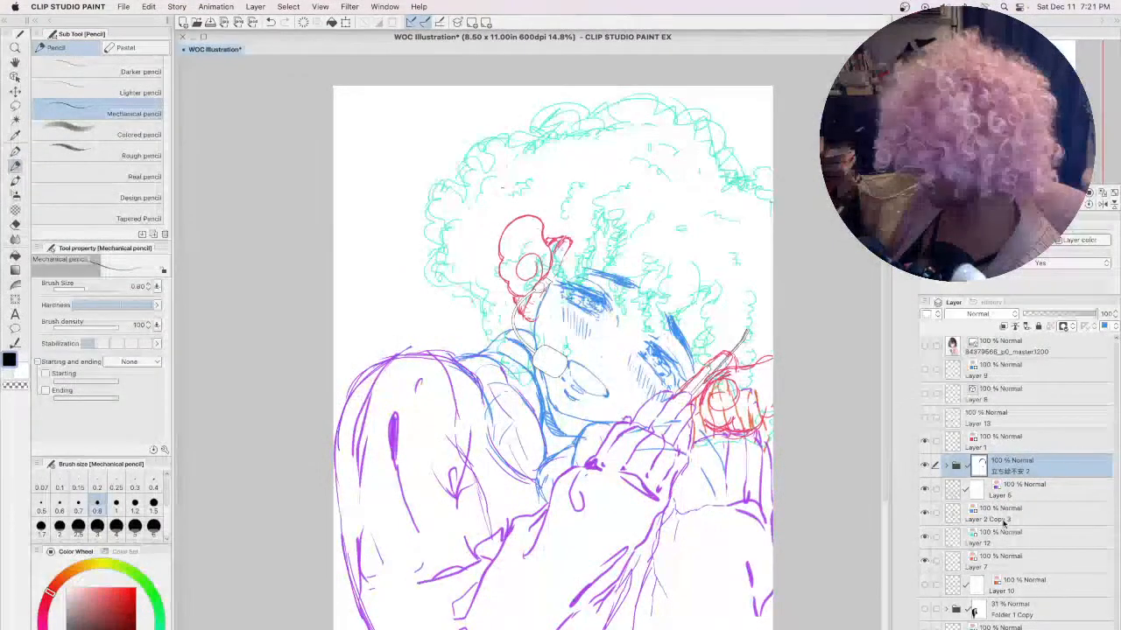
{"action": "left_click", "coordinate": [1008, 438]}
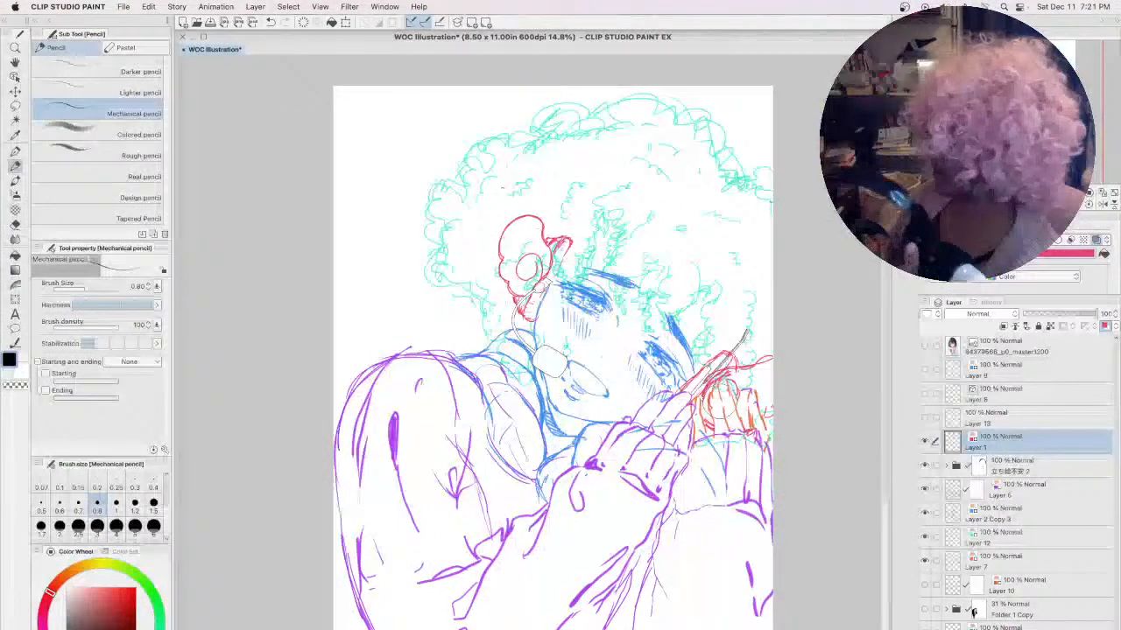
{"action": "left_click", "coordinate": [1013, 466]}
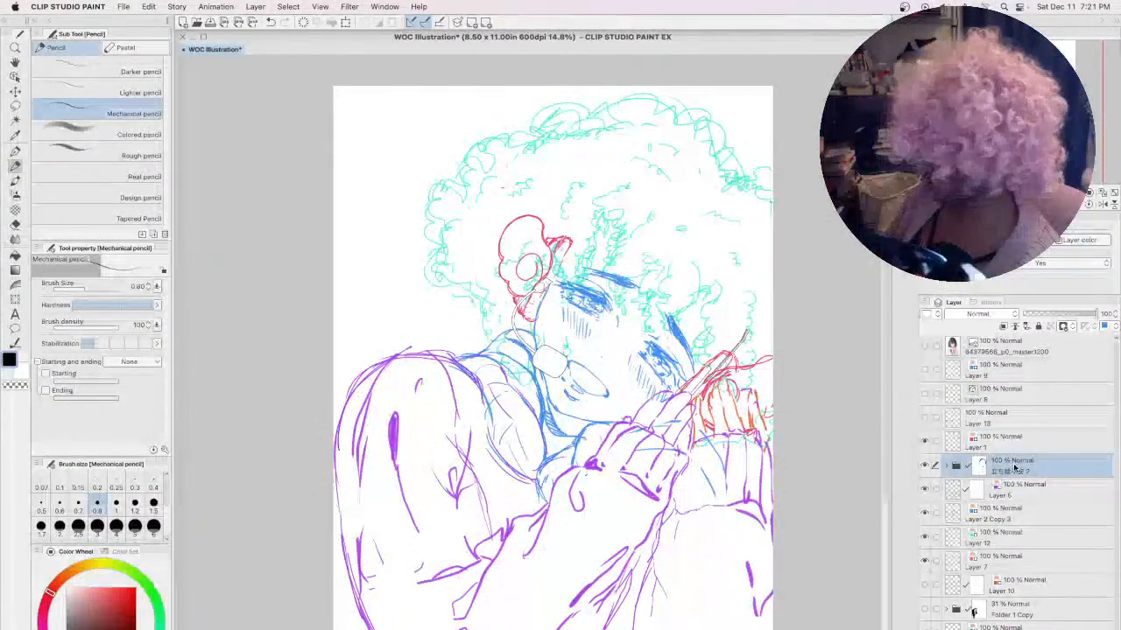
{"action": "left_click", "coordinate": [977, 470]}
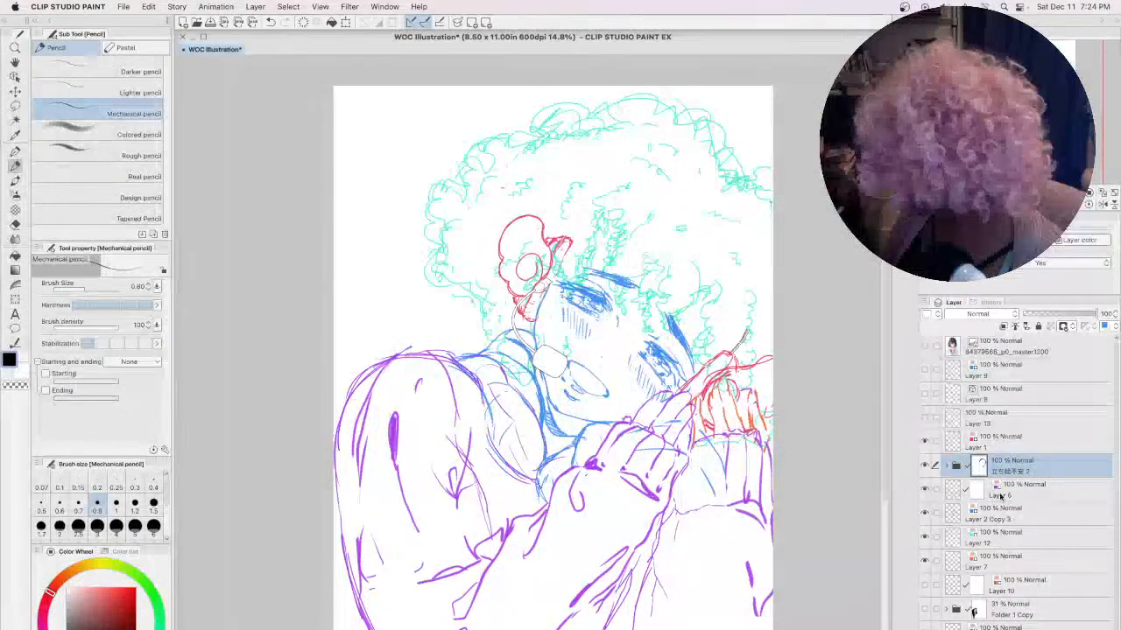
- Check what Layer 5 contains, and rename Layer 1 as headset and Layer 5 as arm
{"action": "left_click", "coordinate": [924, 490]}
{"action": "left_click", "coordinate": [924, 490]}
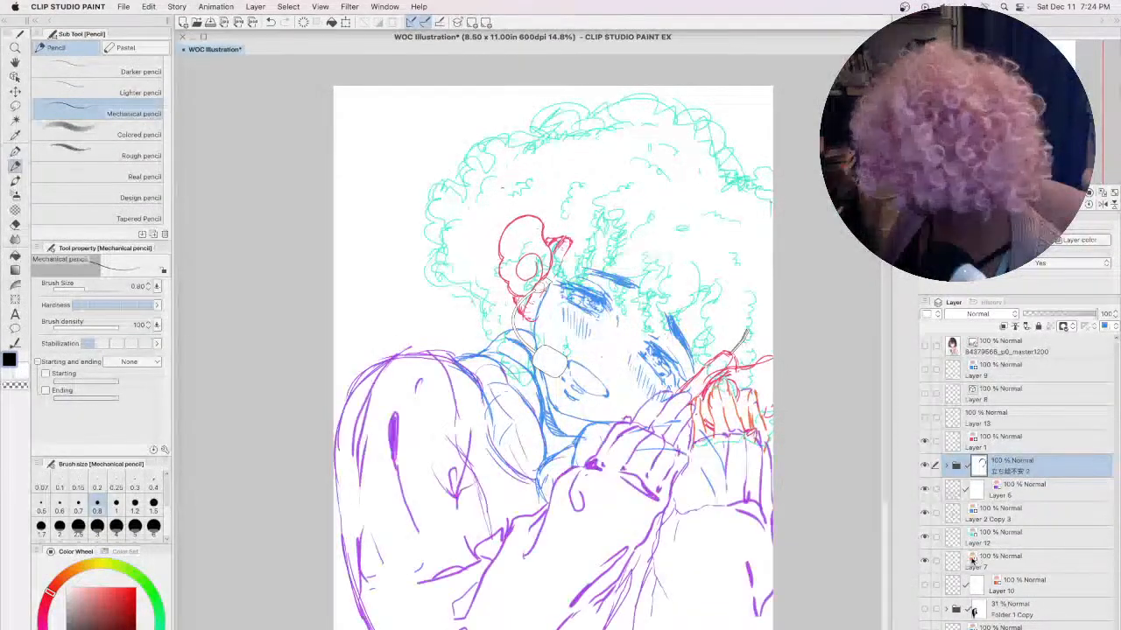
{"action": "left_click", "coordinate": [1000, 564]}
{"action": "left_click", "coordinate": [1014, 446]}
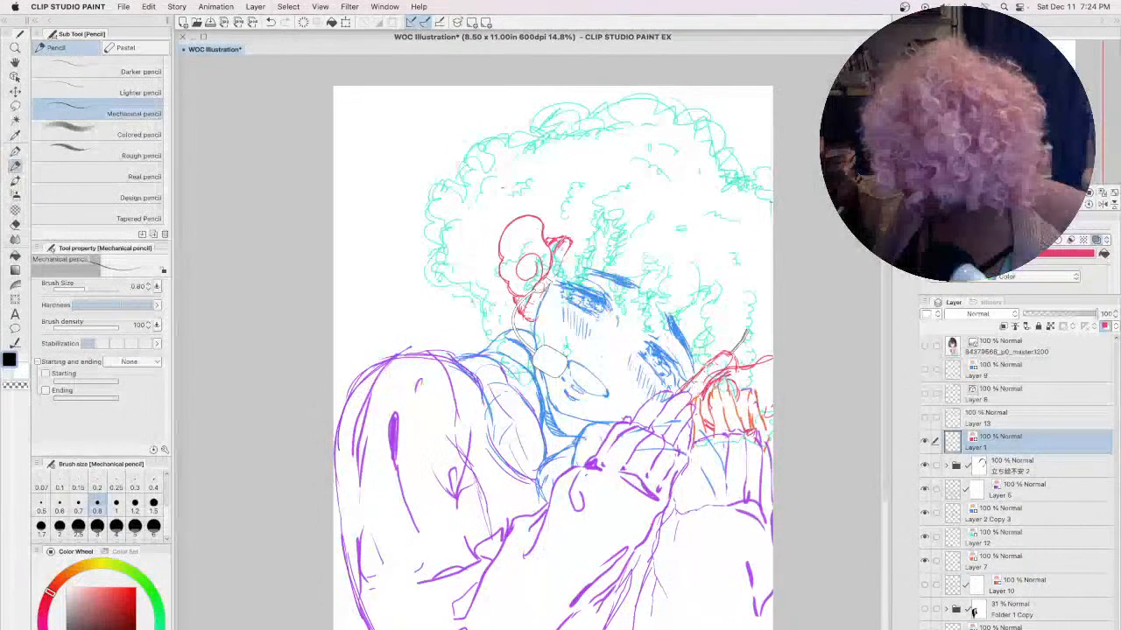
{"action": "double_click", "coordinate": [971, 447]}
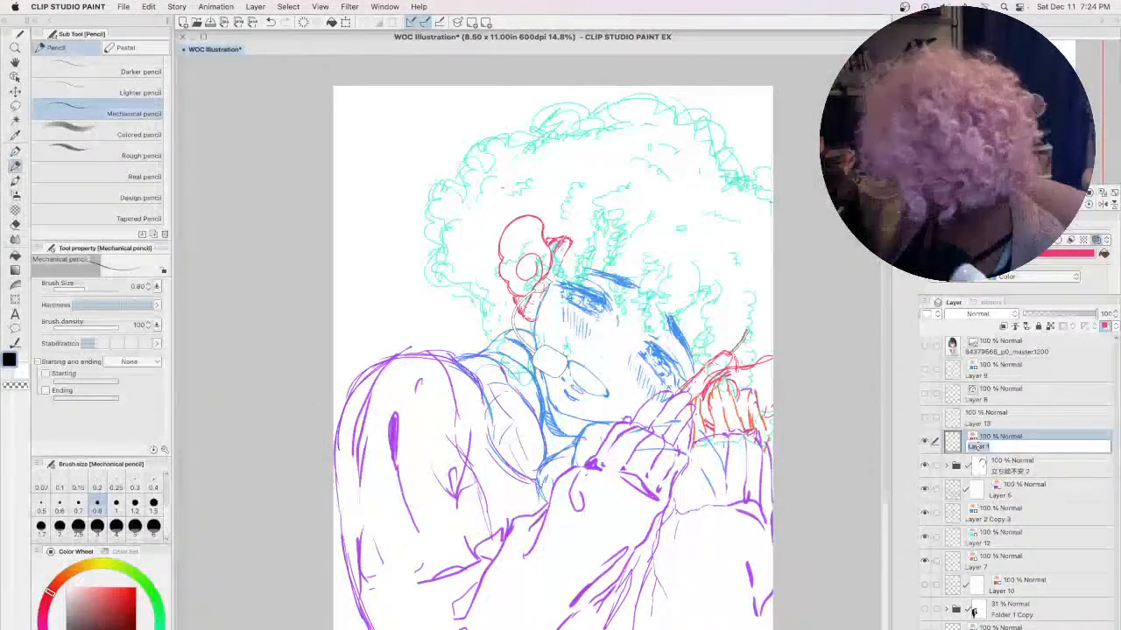
{"action": "type", "text": "headset"}
{"action": "key", "text": "Return"}
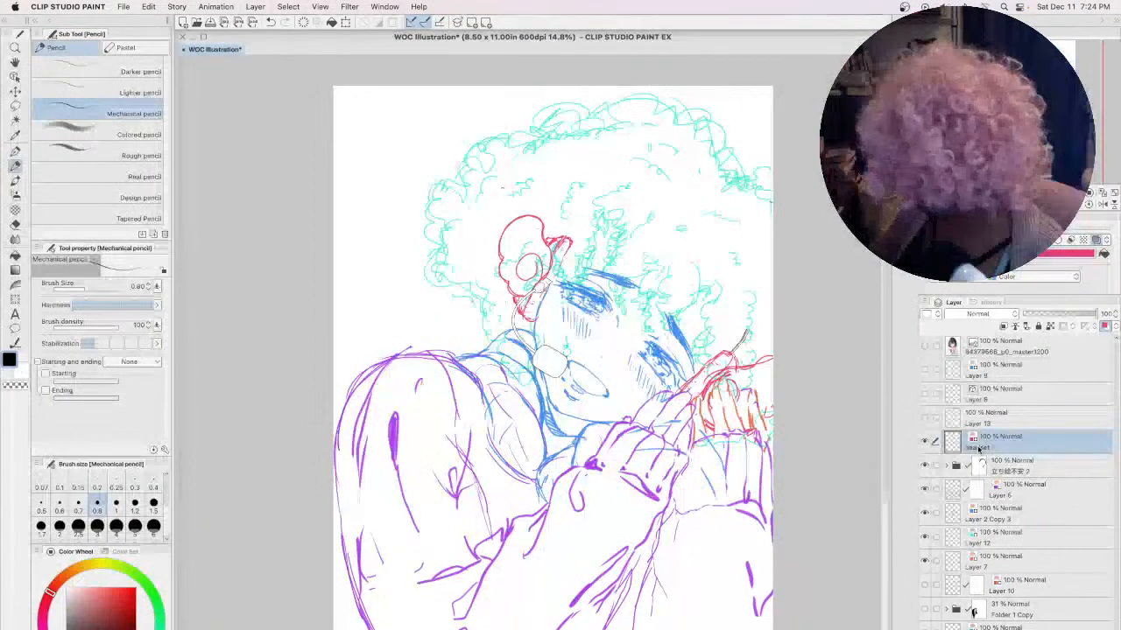
{"action": "double_click", "coordinate": [999, 496]}
{"action": "type", "text": "arm"}
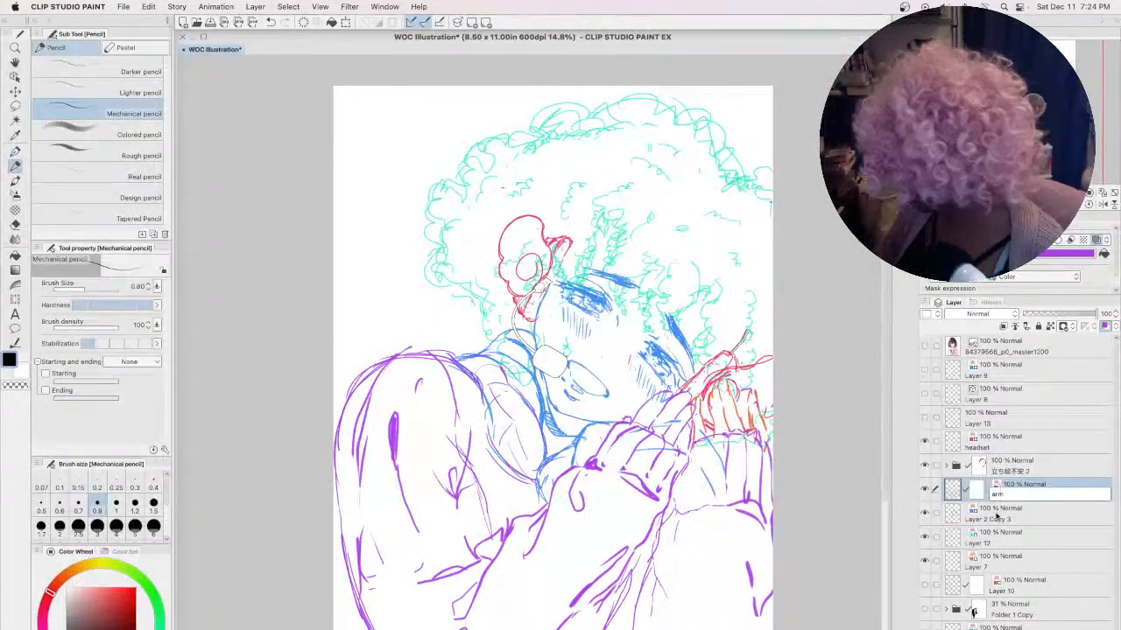
{"action": "key", "text": "Return"}
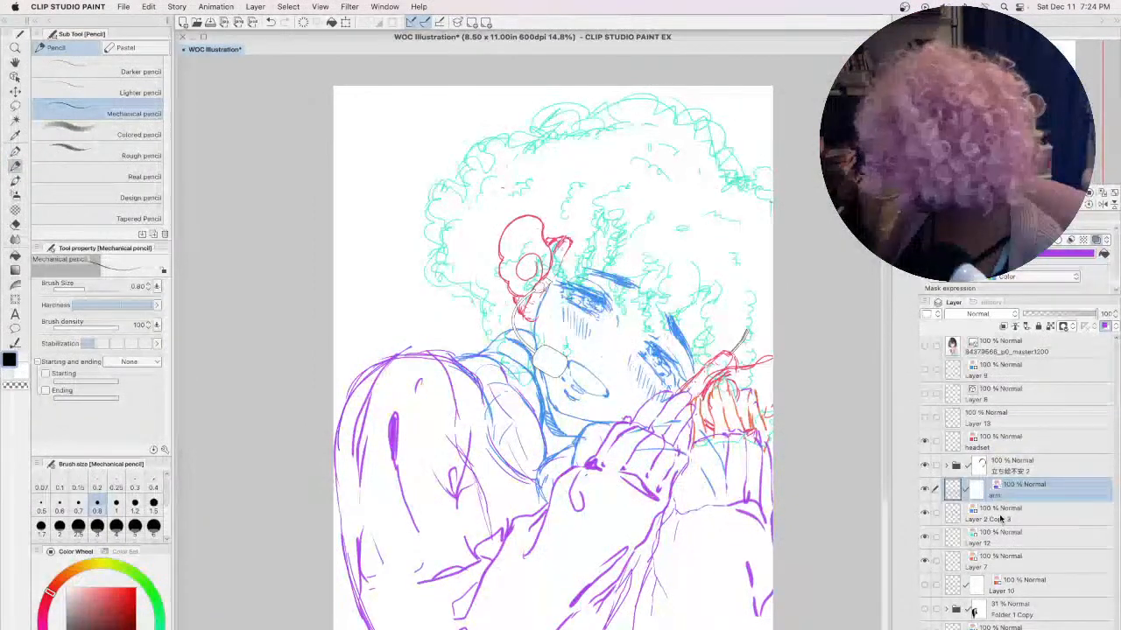
- Rename Layer 2 Copy 3 as face, Layer 12 as hair and Layer 7 as fingers
{"action": "double_click", "coordinate": [989, 517]}
{"action": "type", "text": "face"}
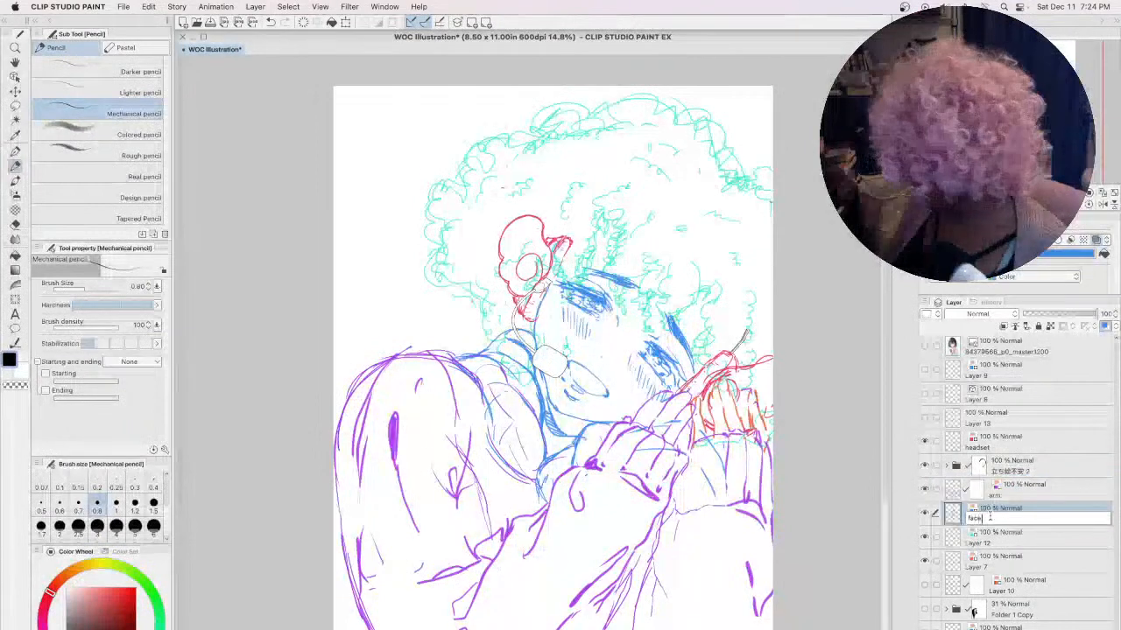
{"action": "double_click", "coordinate": [996, 544]}
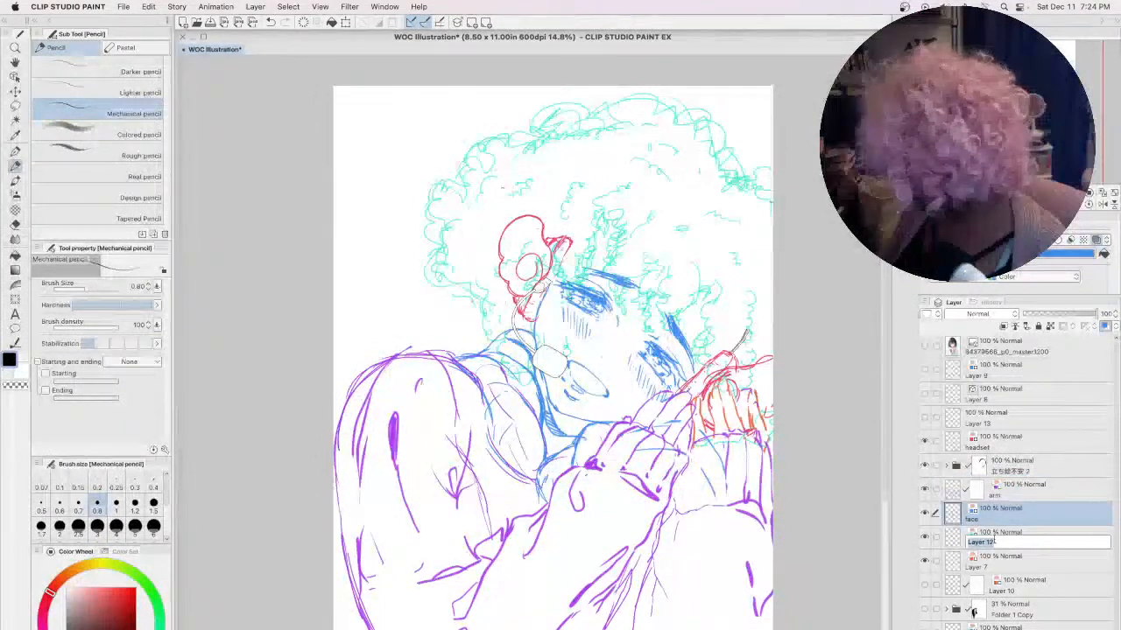
{"action": "type", "text": "hair"}
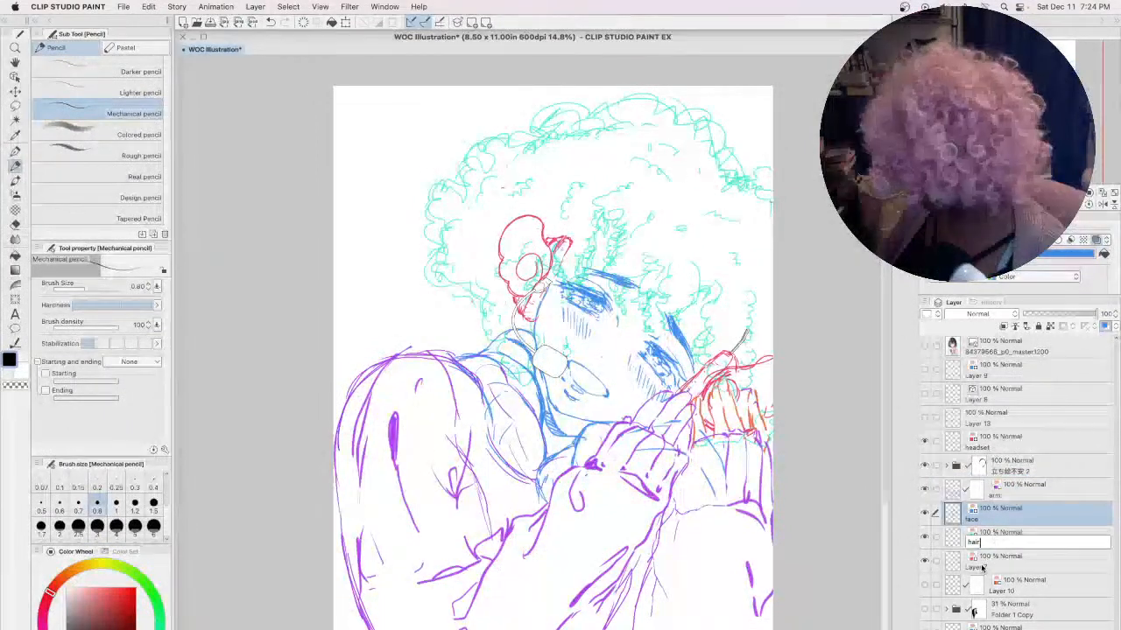
{"action": "double_click", "coordinate": [980, 566]}
{"action": "type", "text": "fingers"}
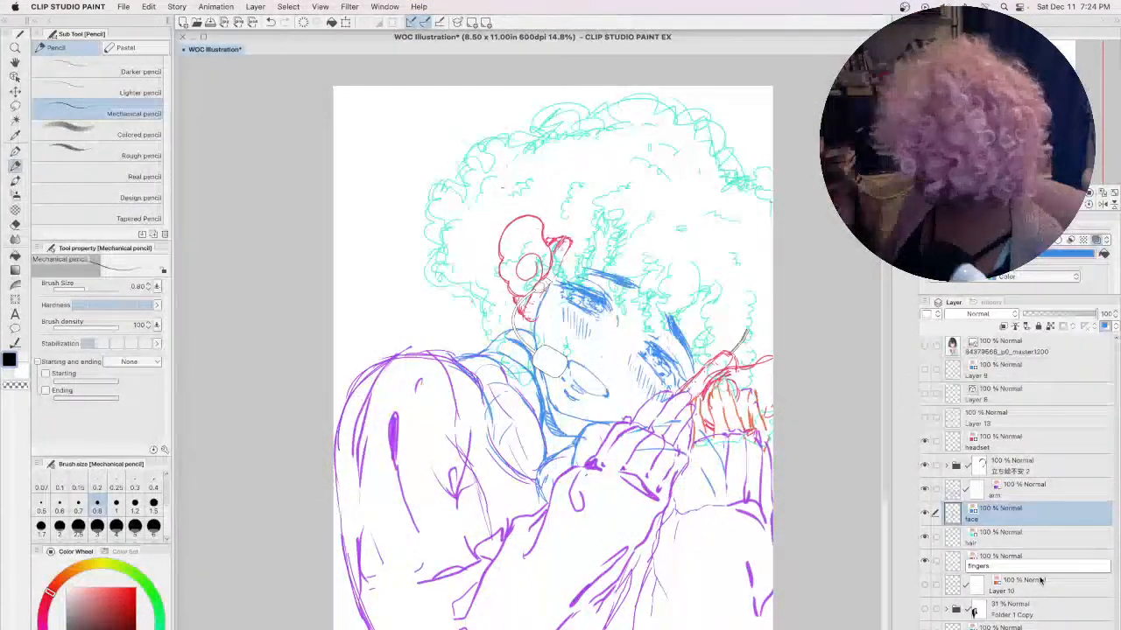
{"action": "key", "text": "Return"}
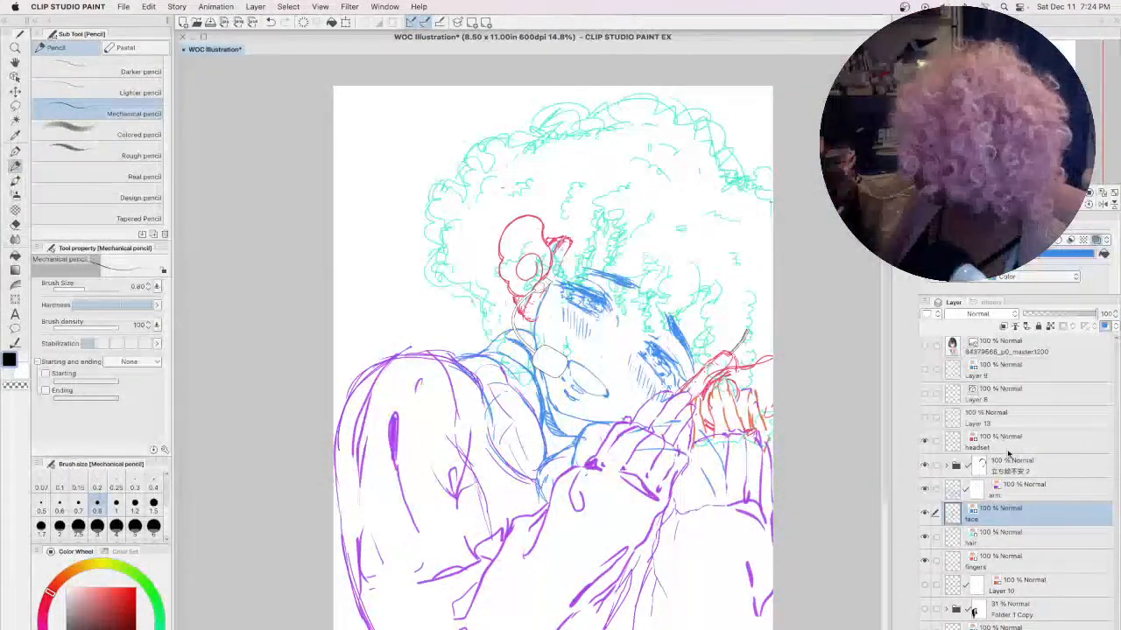
- On the hair layer, rework the curls above the forehead and along the hair's outer edge beside the headset, undoing stray strokes
{"action": "left_click", "coordinate": [998, 534]}
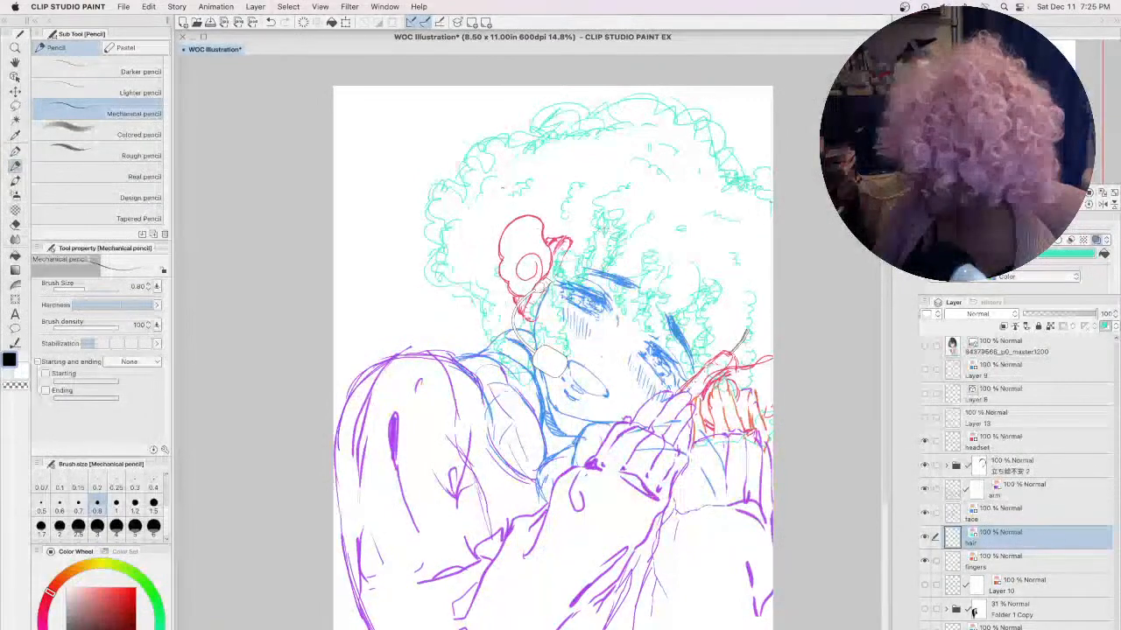
{"action": "left_click_drag", "start_coordinate": [602, 226], "coordinate": [599, 260]}
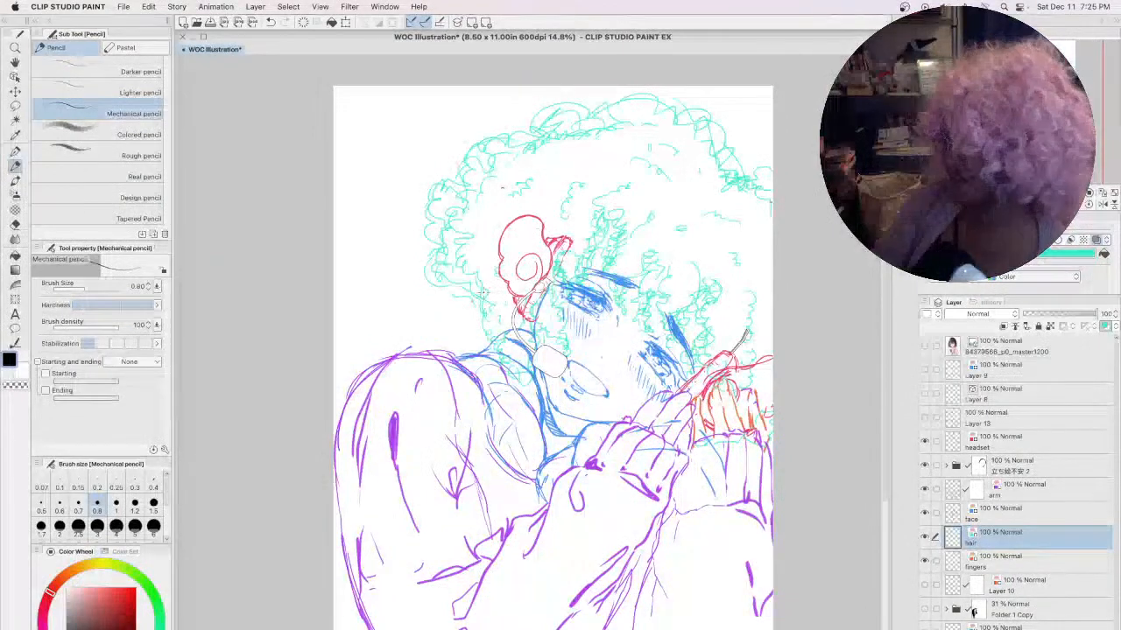
{"action": "mouse_move", "coordinate": [443, 215]}
{"action": "left_mouse_down"}
{"action": "mouse_move", "coordinate": [433, 271]}
{"action": "mouse_move", "coordinate": [420, 171]}
{"action": "left_mouse_up"}
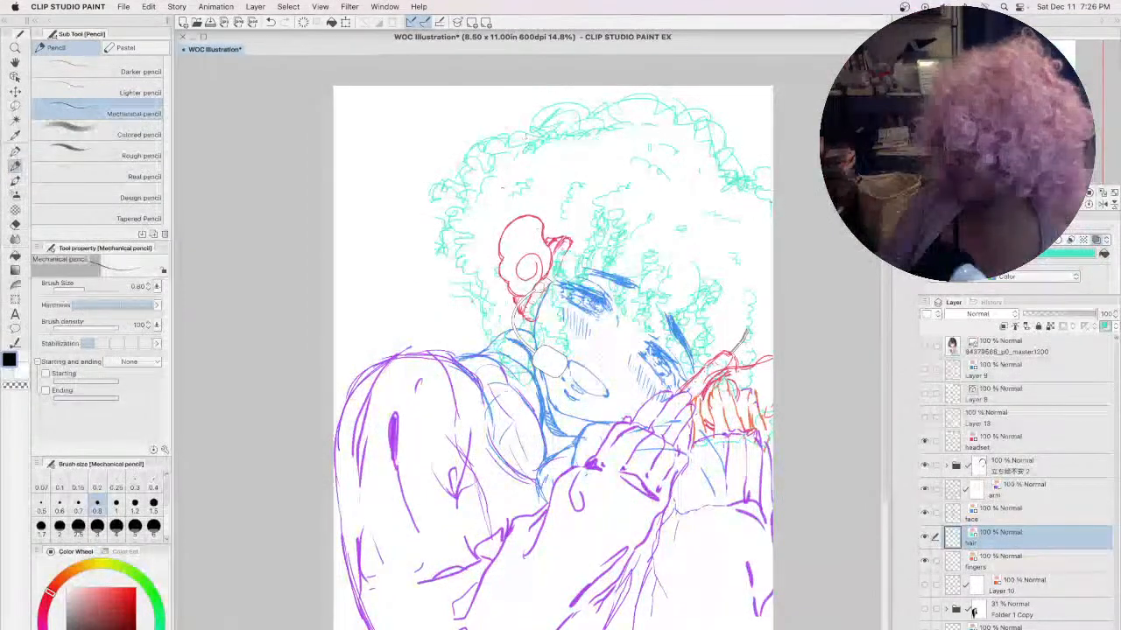
{"action": "left_click_drag", "start_coordinate": [499, 141], "coordinate": [463, 191]}
{"action": "left_click_drag", "start_coordinate": [478, 235], "coordinate": [457, 280]}
{"action": "mouse_move", "coordinate": [548, 144]}
{"action": "left_mouse_down"}
{"action": "mouse_move", "coordinate": [511, 162]}
{"action": "mouse_move", "coordinate": [496, 130]}
{"action": "mouse_move", "coordinate": [487, 186]}
{"action": "left_mouse_up"}
{"action": "key", "text": "ctrl+z"}
{"action": "key", "text": "ctrl+z"}
{"action": "key", "text": "ctrl+z"}
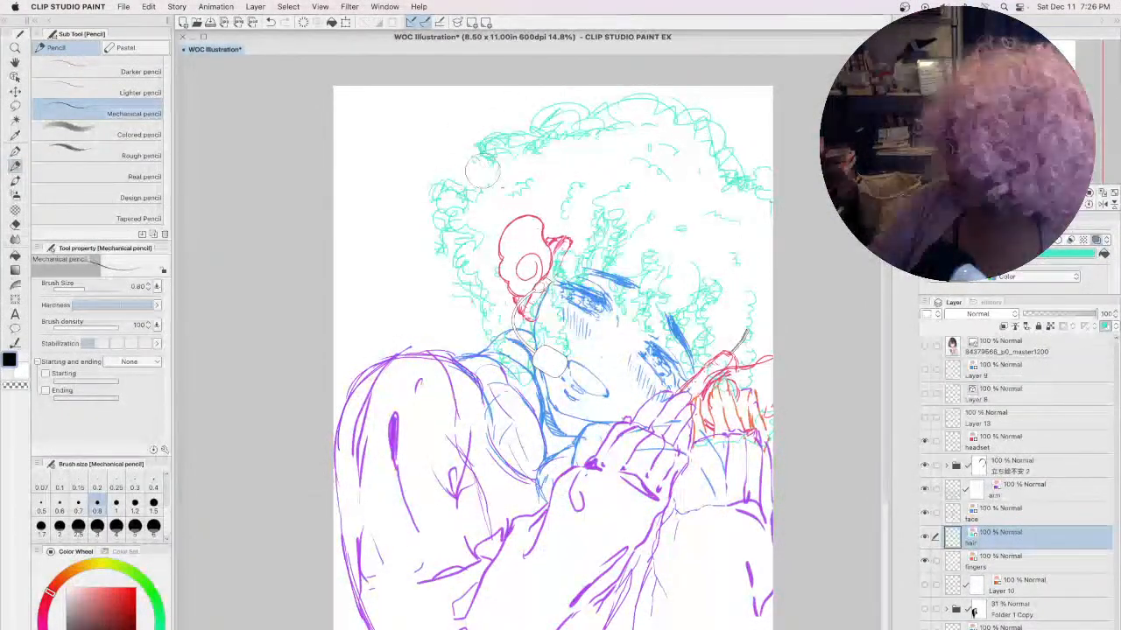
- Redraw the curls from the headset side up toward the crown, thin out the crown's bump outline, and save the illustration
{"action": "mouse_move", "coordinate": [482, 144]}
{"action": "left_mouse_down"}
{"action": "mouse_move", "coordinate": [463, 164]}
{"action": "mouse_move", "coordinate": [488, 162]}
{"action": "mouse_move", "coordinate": [474, 188]}
{"action": "mouse_move", "coordinate": [452, 187]}
{"action": "mouse_move", "coordinate": [462, 239]}
{"action": "left_mouse_up"}
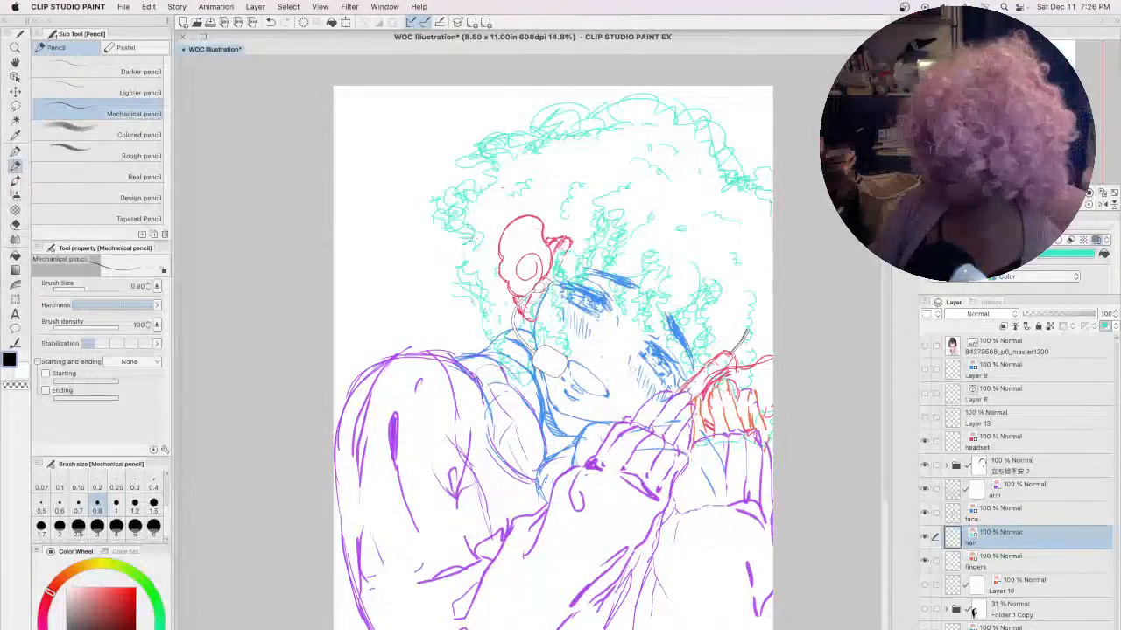
{"action": "mouse_move", "coordinate": [474, 292]}
{"action": "left_mouse_down"}
{"action": "mouse_move", "coordinate": [460, 314]}
{"action": "mouse_move", "coordinate": [485, 335]}
{"action": "left_mouse_up"}
{"action": "left_click_drag", "start_coordinate": [628, 110], "coordinate": [543, 150]}
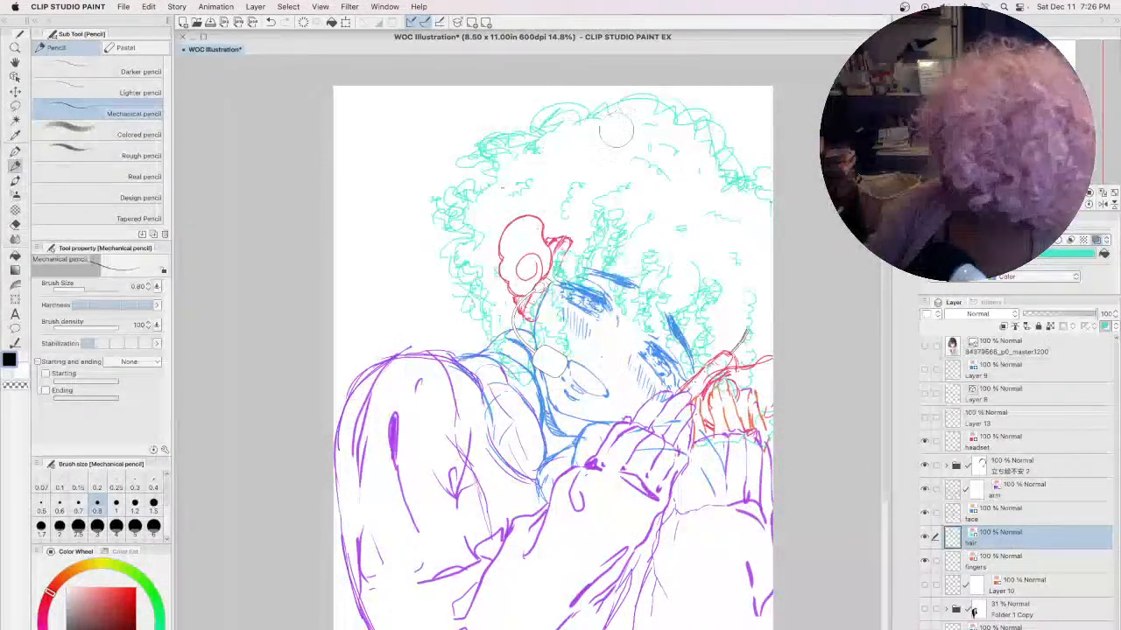
{"action": "mouse_move", "coordinate": [588, 88]}
{"action": "left_mouse_down"}
{"action": "mouse_move", "coordinate": [541, 124]}
{"action": "mouse_move", "coordinate": [540, 109]}
{"action": "left_mouse_up"}
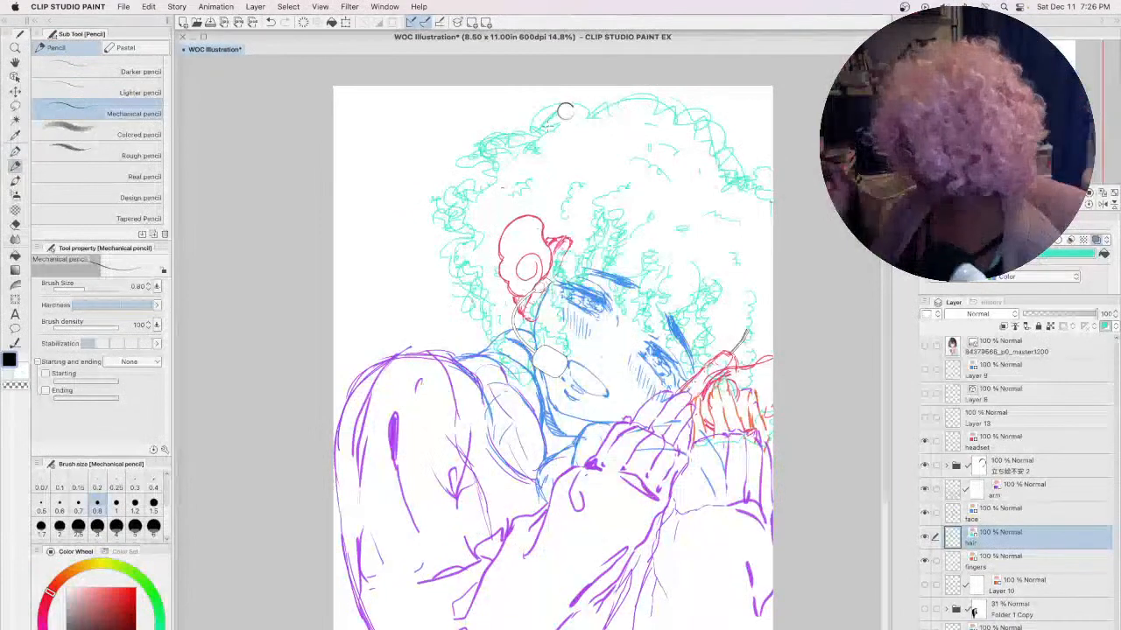
{"action": "key", "text": "Return"}
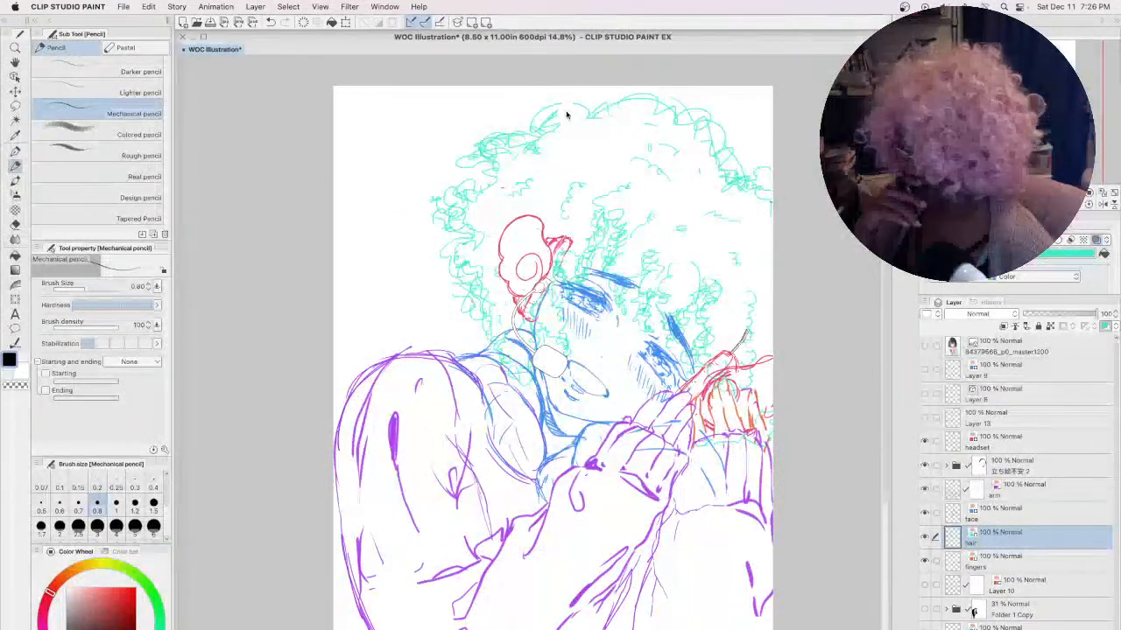
{"action": "key", "text": "super+s"}
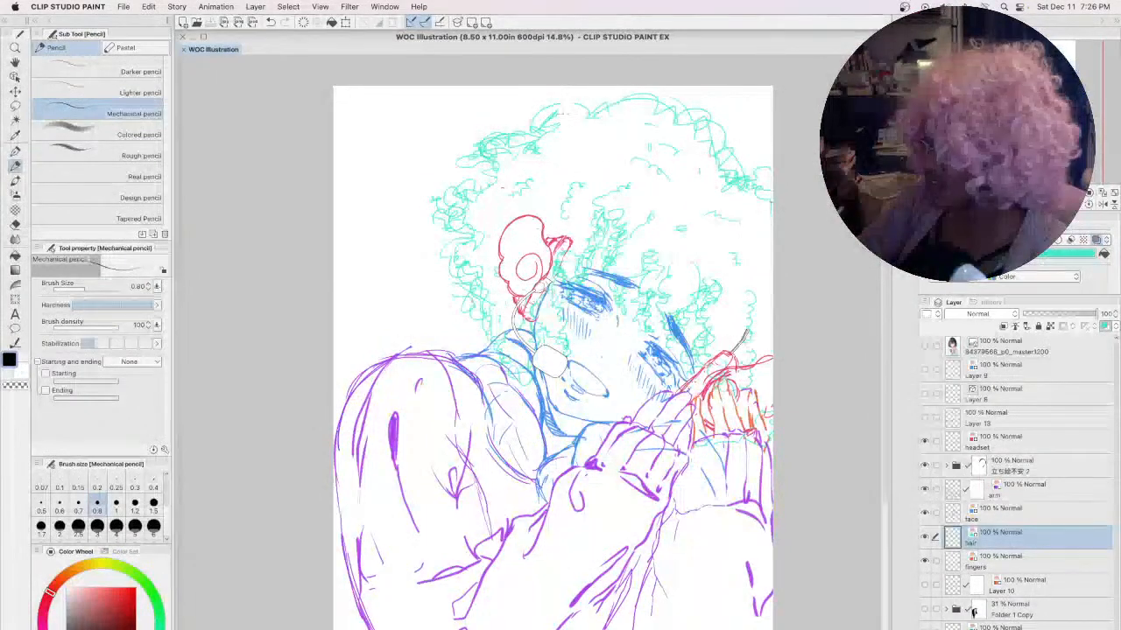
- Replace the loose crown outline with small curls, mirroring the canvas view to even out the top of the hair
{"action": "mouse_move", "coordinate": [584, 122]}
{"action": "left_mouse_down"}
{"action": "mouse_move", "coordinate": [637, 105]}
{"action": "mouse_move", "coordinate": [703, 127]}
{"action": "left_mouse_up"}
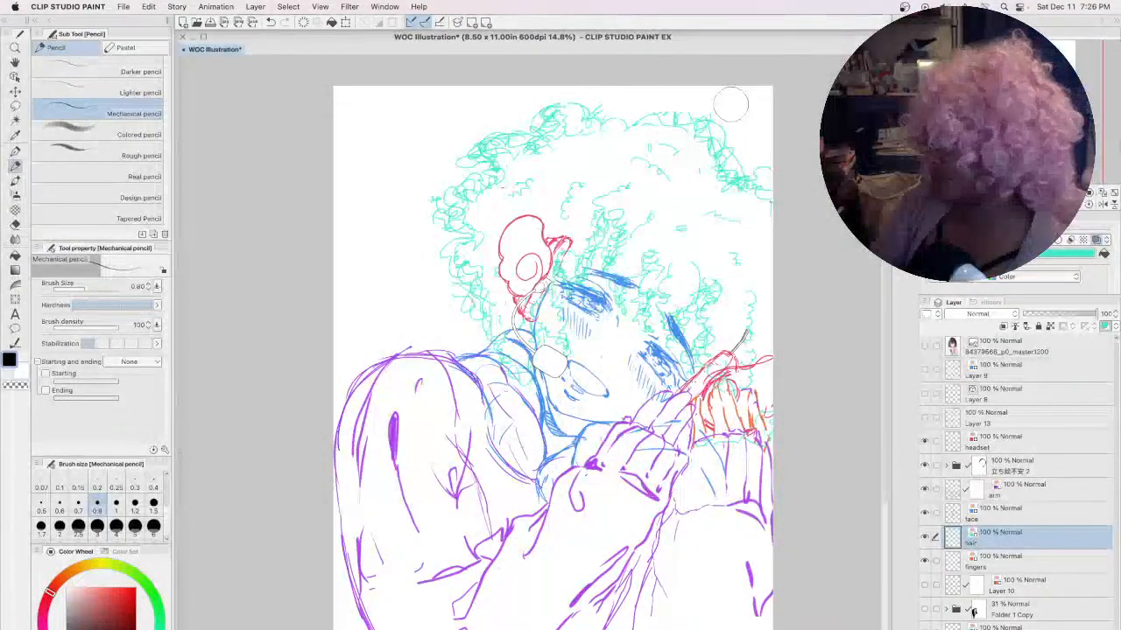
{"action": "key", "text": "h"}
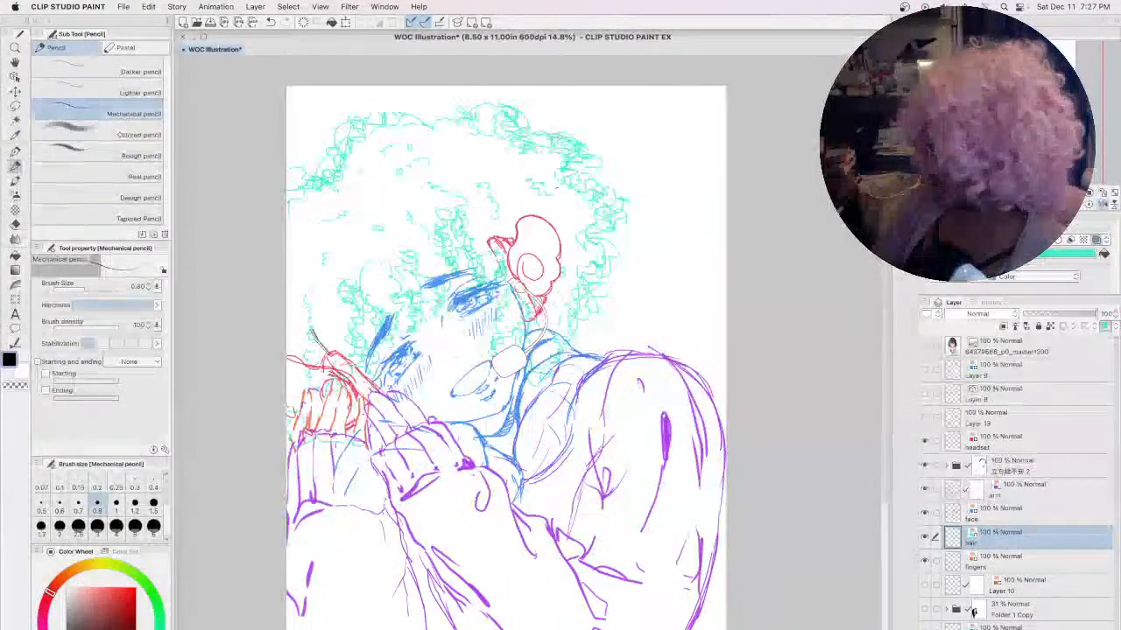
{"action": "mouse_move", "coordinate": [370, 112]}
{"action": "left_mouse_down"}
{"action": "mouse_move", "coordinate": [399, 142]}
{"action": "mouse_move", "coordinate": [408, 130]}
{"action": "mouse_move", "coordinate": [464, 122]}
{"action": "left_mouse_up"}
{"action": "mouse_move", "coordinate": [331, 176]}
{"action": "left_mouse_down"}
{"action": "mouse_move", "coordinate": [344, 198]}
{"action": "mouse_move", "coordinate": [427, 111]}
{"action": "mouse_move", "coordinate": [411, 98]}
{"action": "mouse_move", "coordinate": [385, 103]}
{"action": "mouse_move", "coordinate": [427, 128]}
{"action": "mouse_move", "coordinate": [483, 107]}
{"action": "mouse_move", "coordinate": [530, 113]}
{"action": "mouse_move", "coordinate": [528, 150]}
{"action": "left_mouse_up"}
{"action": "mouse_move", "coordinate": [499, 116]}
{"action": "left_mouse_down"}
{"action": "mouse_move", "coordinate": [494, 124]}
{"action": "mouse_move", "coordinate": [567, 142]}
{"action": "left_mouse_up"}
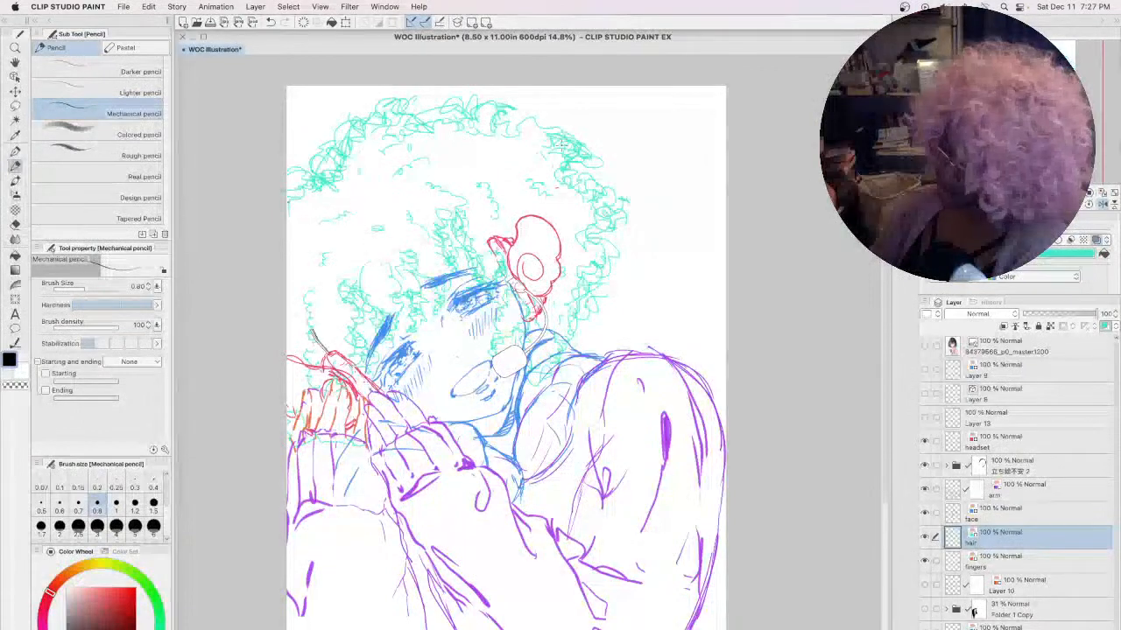
- Lasso the hair's outer curls around the crown and headset side, shift them slightly inward toward the face, and clear the selection
{"action": "left_click", "coordinate": [15, 106]}
{"action": "mouse_move", "coordinate": [293, 105]}
{"action": "left_mouse_down"}
{"action": "mouse_move", "coordinate": [236, 180]}
{"action": "mouse_move", "coordinate": [438, 151]}
{"action": "mouse_move", "coordinate": [574, 210]}
{"action": "mouse_move", "coordinate": [662, 289]}
{"action": "mouse_move", "coordinate": [285, 75]}
{"action": "mouse_move", "coordinate": [267, 98]}
{"action": "left_mouse_up"}
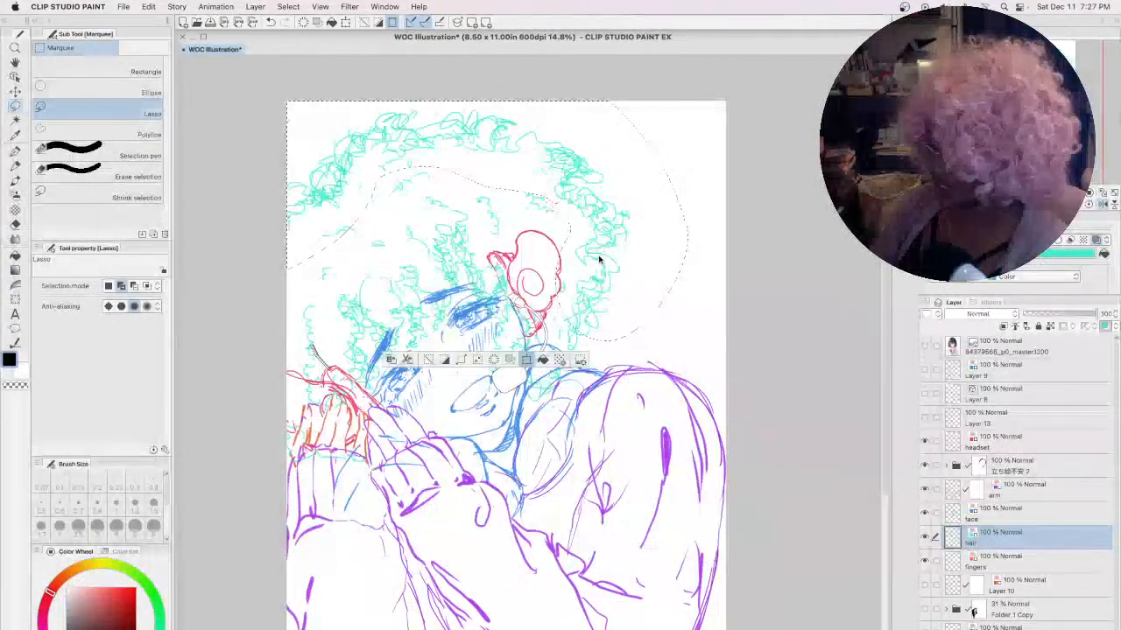
{"action": "key", "text": "super+t"}
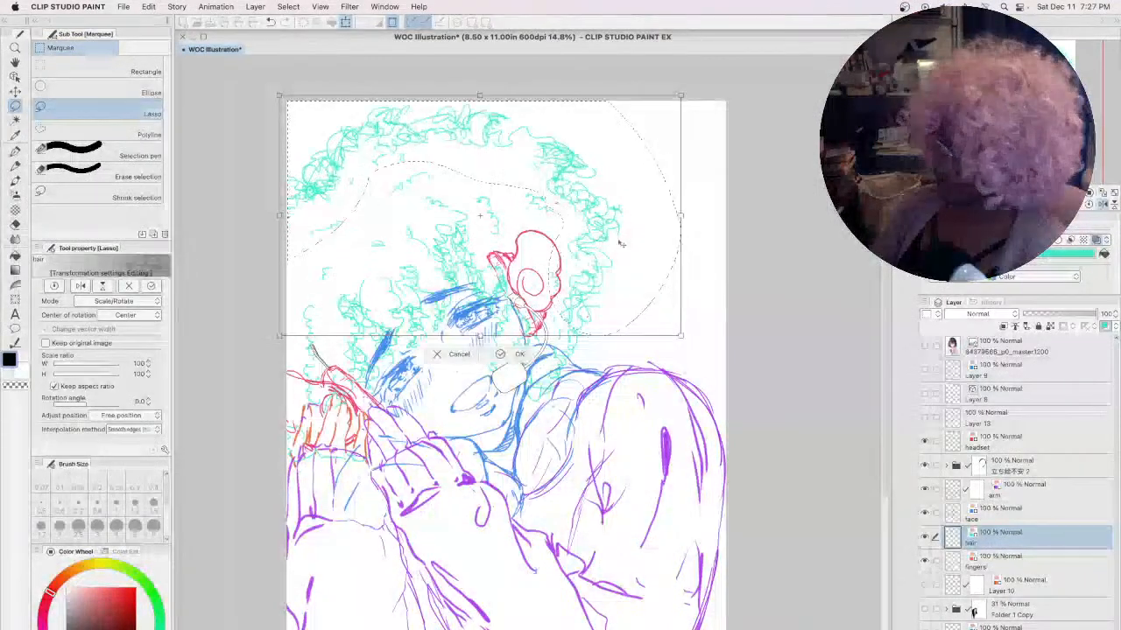
{"action": "left_click_drag", "start_coordinate": [602, 248], "coordinate": [599, 254]}
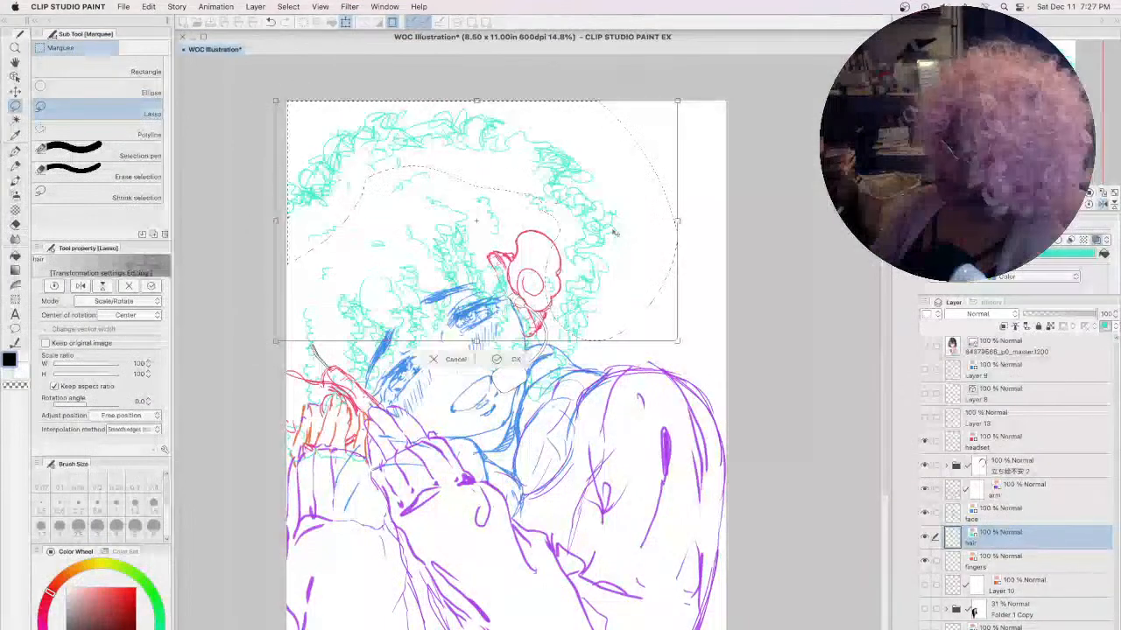
{"action": "left_click", "coordinate": [497, 357]}
{"action": "key", "text": "super+d"}
- Restore the unmirrored view and pencil fuller curls along the crown, the outer hair edge and the area inside the crown
{"action": "left_click", "coordinate": [15, 164]}
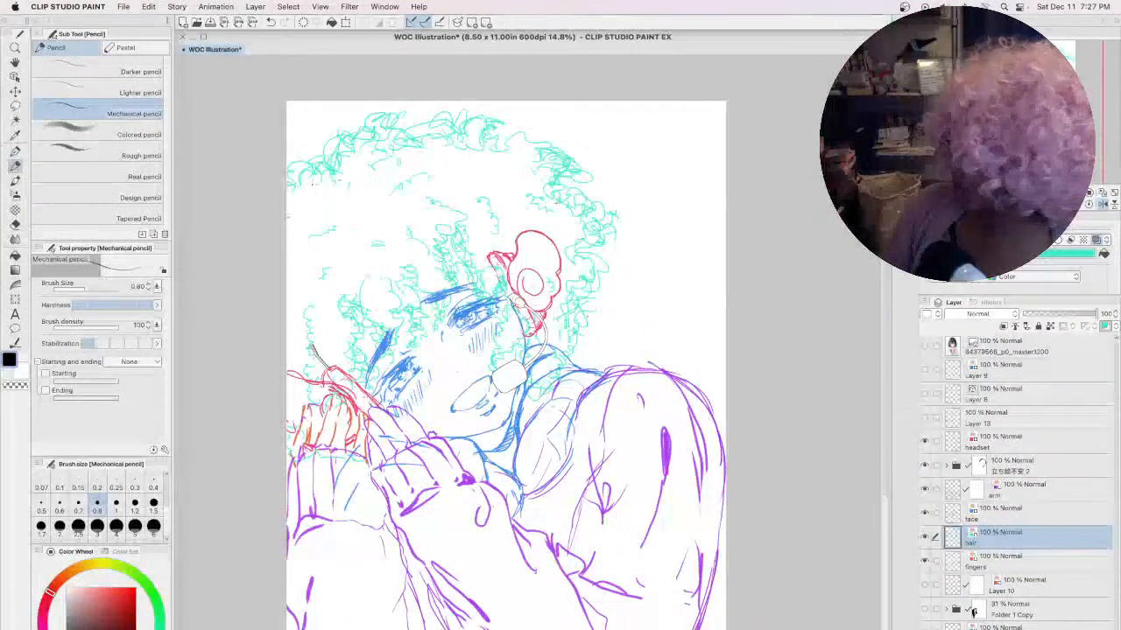
{"action": "key", "text": "h"}
{"action": "mouse_move", "coordinate": [606, 115]}
{"action": "left_mouse_down"}
{"action": "mouse_move", "coordinate": [559, 129]}
{"action": "mouse_move", "coordinate": [496, 121]}
{"action": "left_mouse_up"}
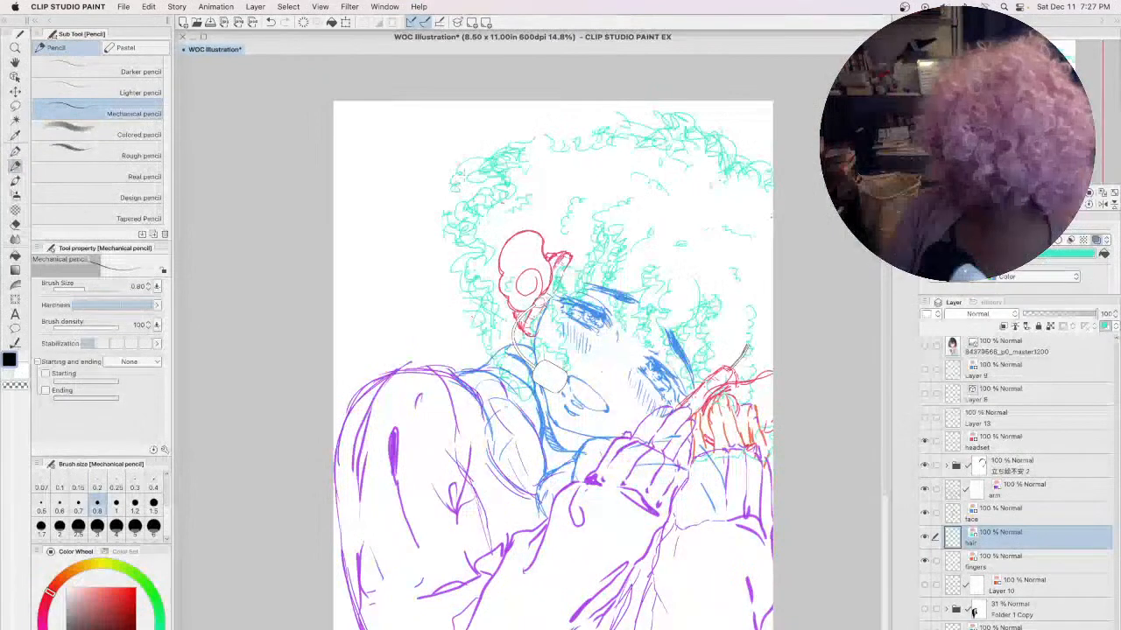
{"action": "left_click_drag", "start_coordinate": [459, 173], "coordinate": [513, 175]}
{"action": "left_click_drag", "start_coordinate": [688, 122], "coordinate": [526, 141]}
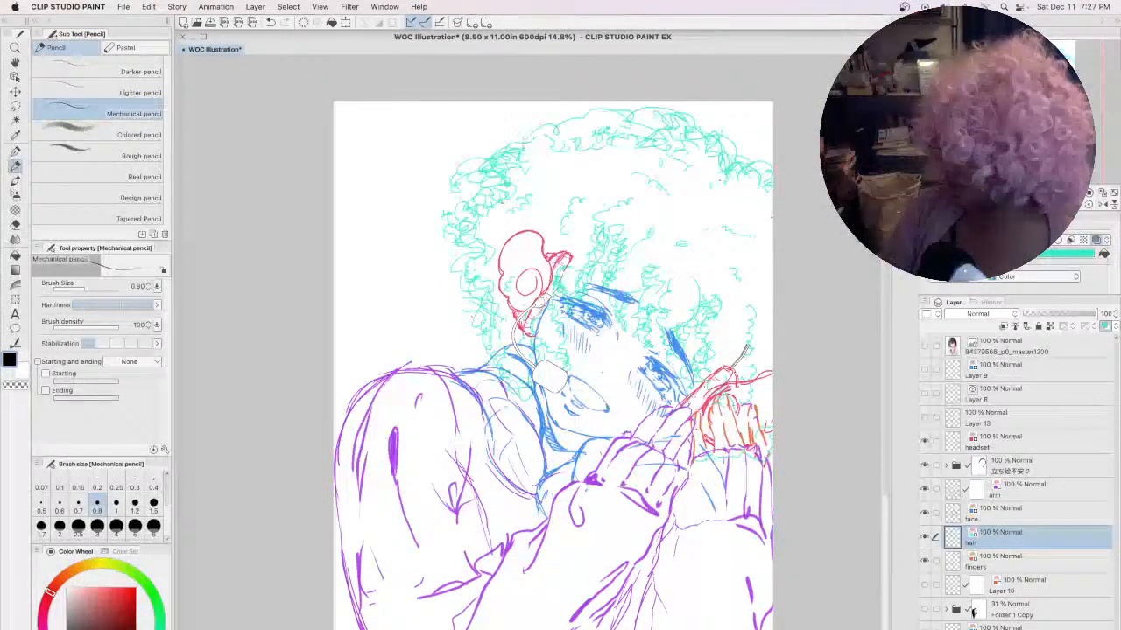
{"action": "left_click_drag", "start_coordinate": [647, 127], "coordinate": [683, 157]}
{"action": "left_click_drag", "start_coordinate": [564, 132], "coordinate": [597, 162]}
{"action": "mouse_move", "coordinate": [688, 118]}
{"action": "left_mouse_down"}
{"action": "mouse_move", "coordinate": [638, 107]}
{"action": "mouse_move", "coordinate": [617, 129]}
{"action": "mouse_move", "coordinate": [587, 113]}
{"action": "mouse_move", "coordinate": [536, 127]}
{"action": "left_mouse_up"}
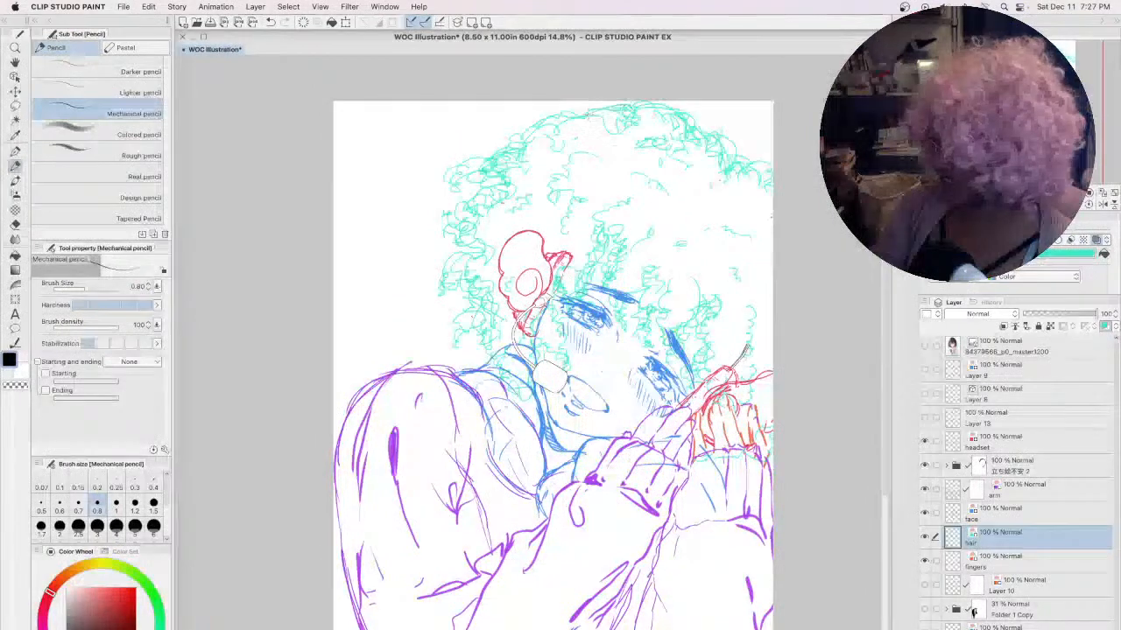
- Trim the outermost curls on the headset side and erase the outline curls at the top of the crown
{"action": "left_click_drag", "start_coordinate": [527, 140], "coordinate": [478, 137]}
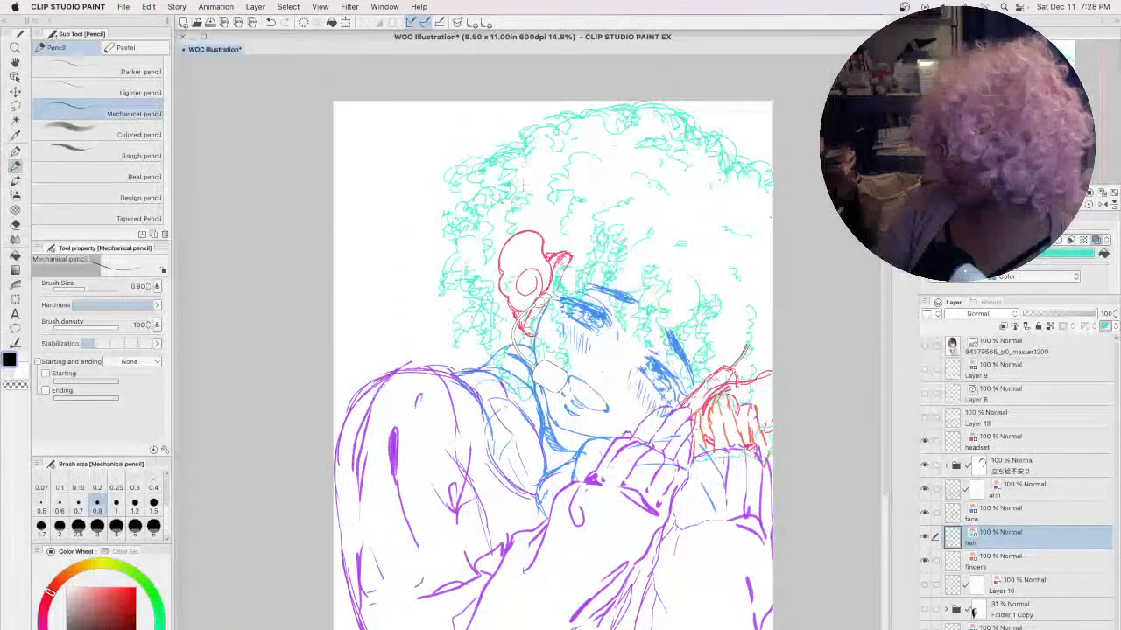
{"action": "key", "text": "ctrl+z"}
{"action": "left_click_drag", "start_coordinate": [473, 175], "coordinate": [464, 191]}
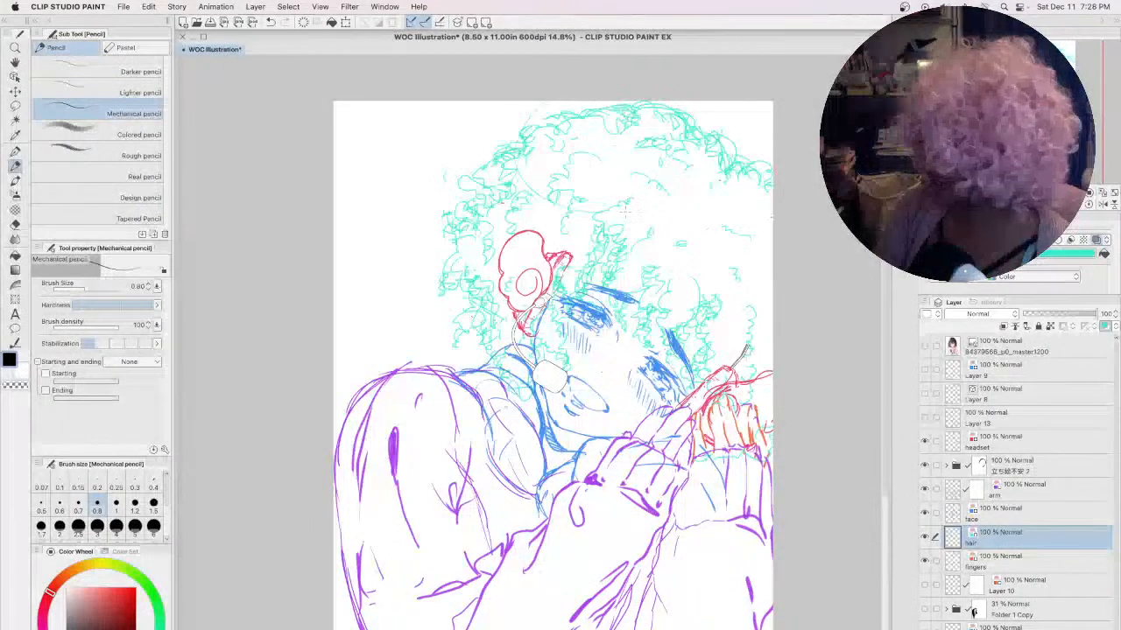
{"action": "left_click_drag", "start_coordinate": [604, 213], "coordinate": [525, 157]}
{"action": "key", "text": "super+z"}
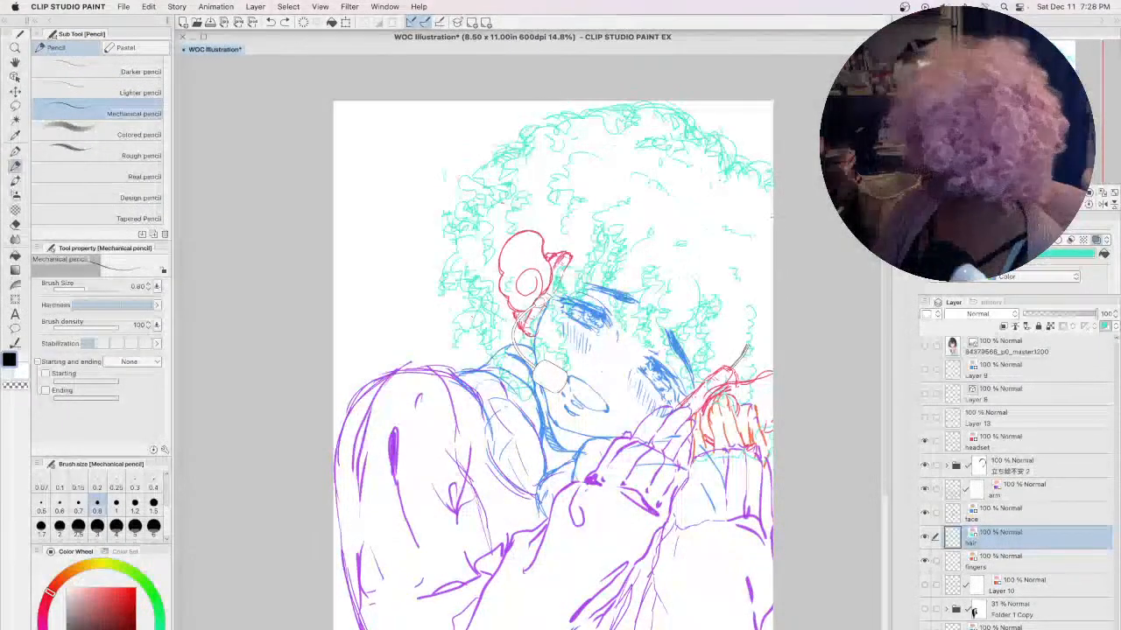
{"action": "mouse_move", "coordinate": [665, 114]}
{"action": "left_mouse_down"}
{"action": "mouse_move", "coordinate": [639, 109]}
{"action": "mouse_move", "coordinate": [653, 82]}
{"action": "mouse_move", "coordinate": [648, 96]}
{"action": "left_mouse_up"}
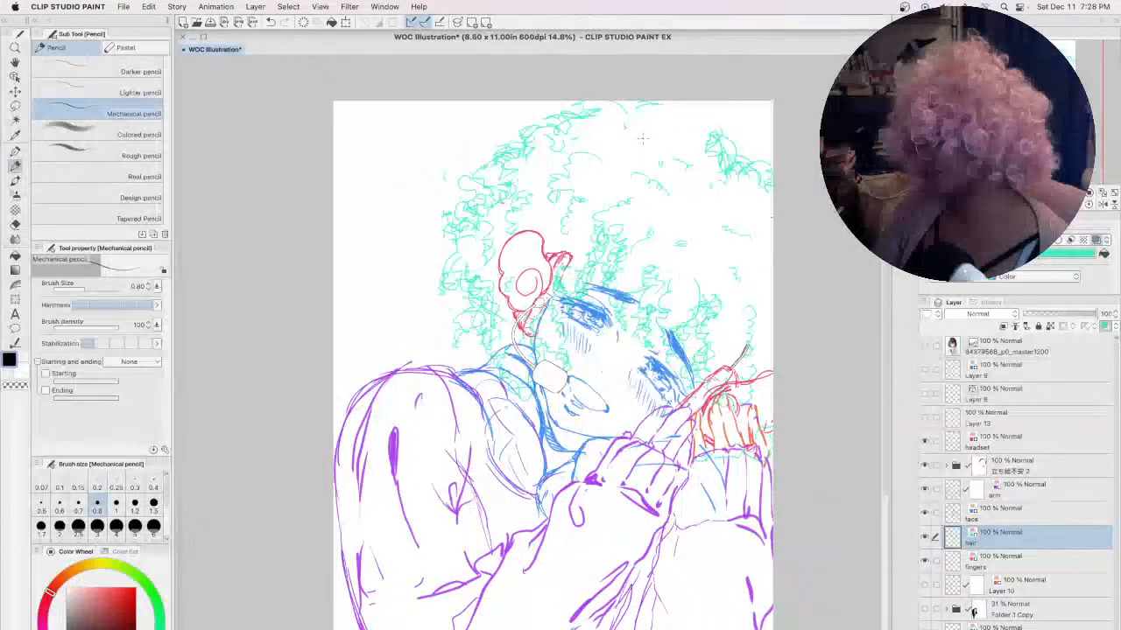
- Lasso the curls above the headset, shift them slightly down toward the face, and redraw the crown's outline with the Mechanical pencil
{"action": "left_click", "coordinate": [15, 105]}
{"action": "mouse_move", "coordinate": [382, 148]}
{"action": "left_mouse_down"}
{"action": "mouse_move", "coordinate": [477, 255]}
{"action": "mouse_move", "coordinate": [543, 223]}
{"action": "mouse_move", "coordinate": [700, 96]}
{"action": "mouse_move", "coordinate": [421, 123]}
{"action": "left_mouse_up"}
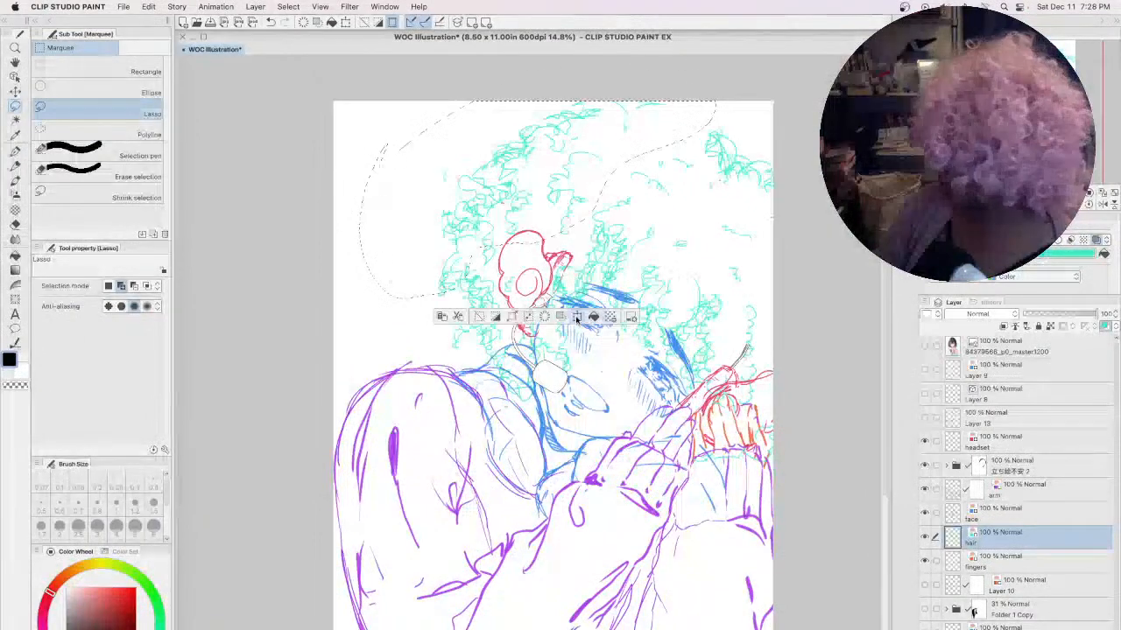
{"action": "key", "text": "super+t"}
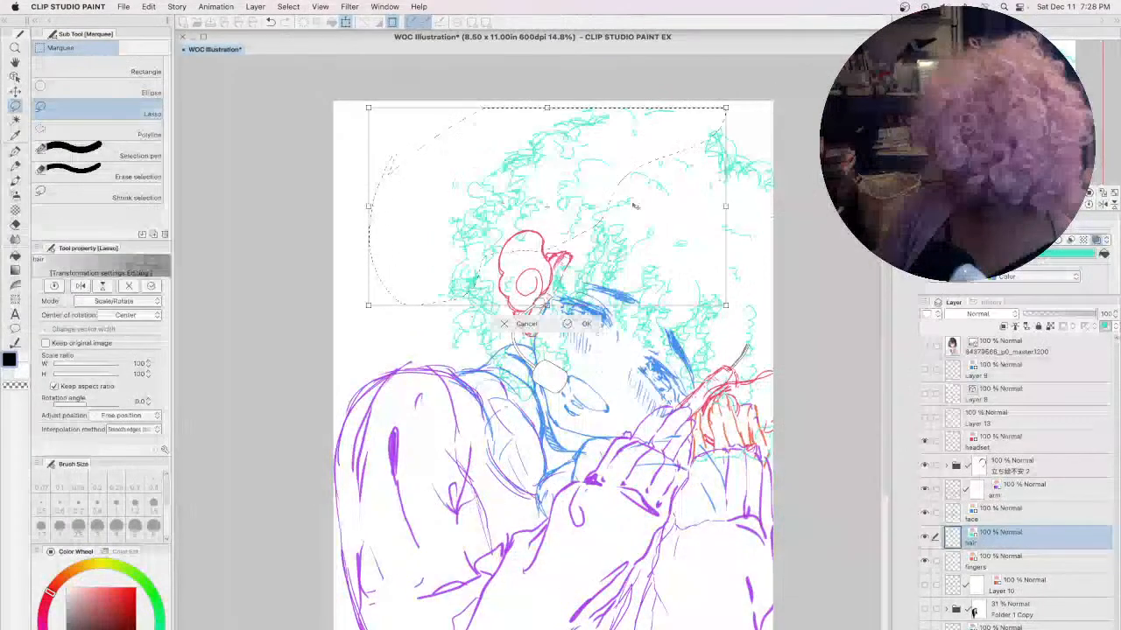
{"action": "left_click", "coordinate": [569, 324]}
{"action": "left_click", "coordinate": [16, 164]}
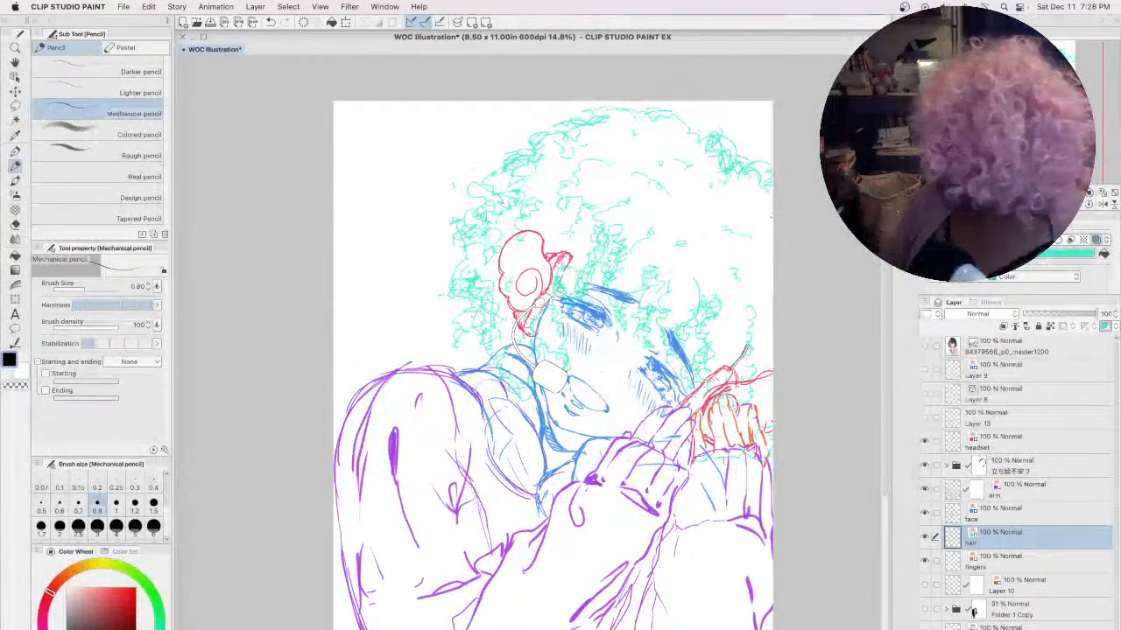
- Lasso the facial features on the face layer and nudge them slightly away from the headset, undoing a trial enlargement to 104%
{"action": "left_click", "coordinate": [1011, 513]}
{"action": "left_click", "coordinate": [15, 106]}
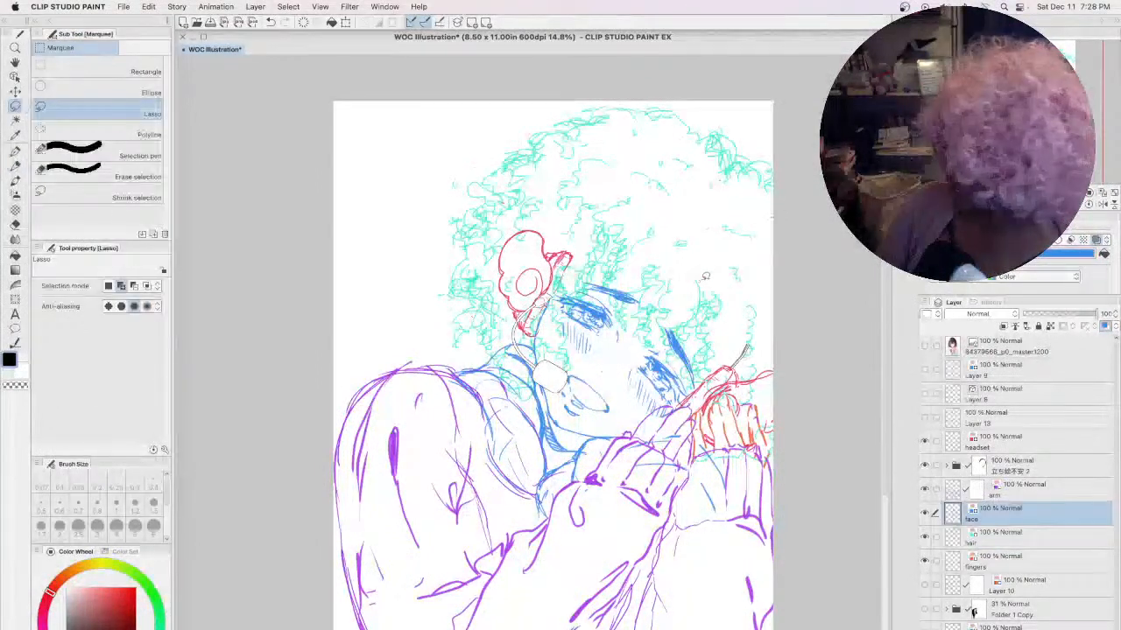
{"action": "mouse_move", "coordinate": [731, 265]}
{"action": "left_mouse_down"}
{"action": "mouse_move", "coordinate": [611, 234]}
{"action": "mouse_move", "coordinate": [570, 263]}
{"action": "mouse_move", "coordinate": [552, 374]}
{"action": "mouse_move", "coordinate": [605, 417]}
{"action": "mouse_move", "coordinate": [657, 421]}
{"action": "mouse_move", "coordinate": [740, 272]}
{"action": "left_mouse_up"}
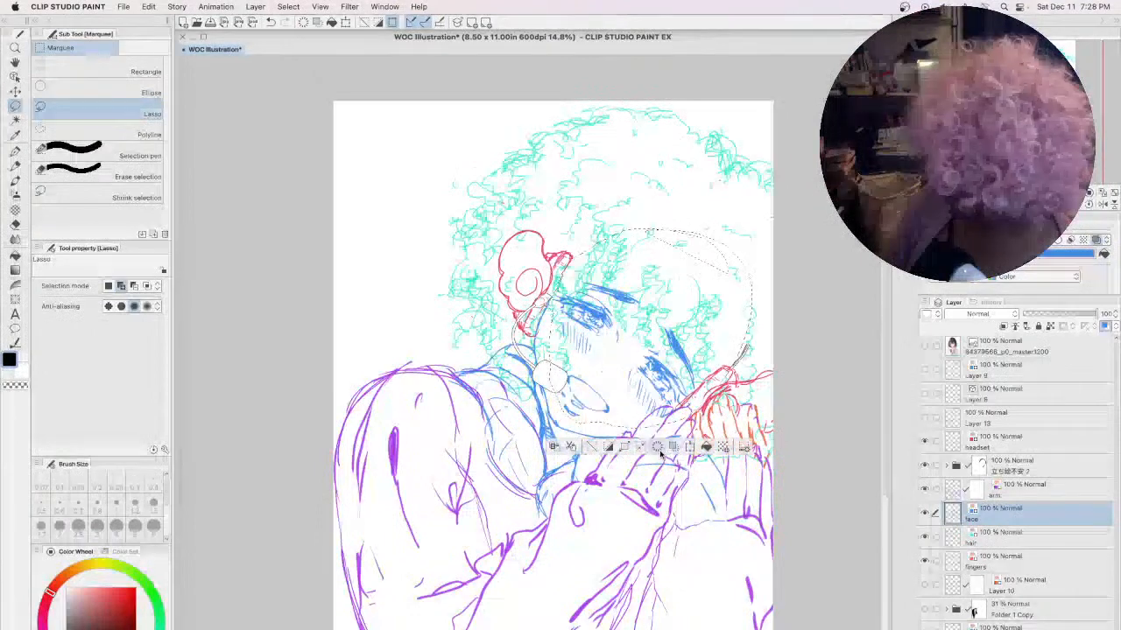
{"action": "left_click", "coordinate": [689, 447]}
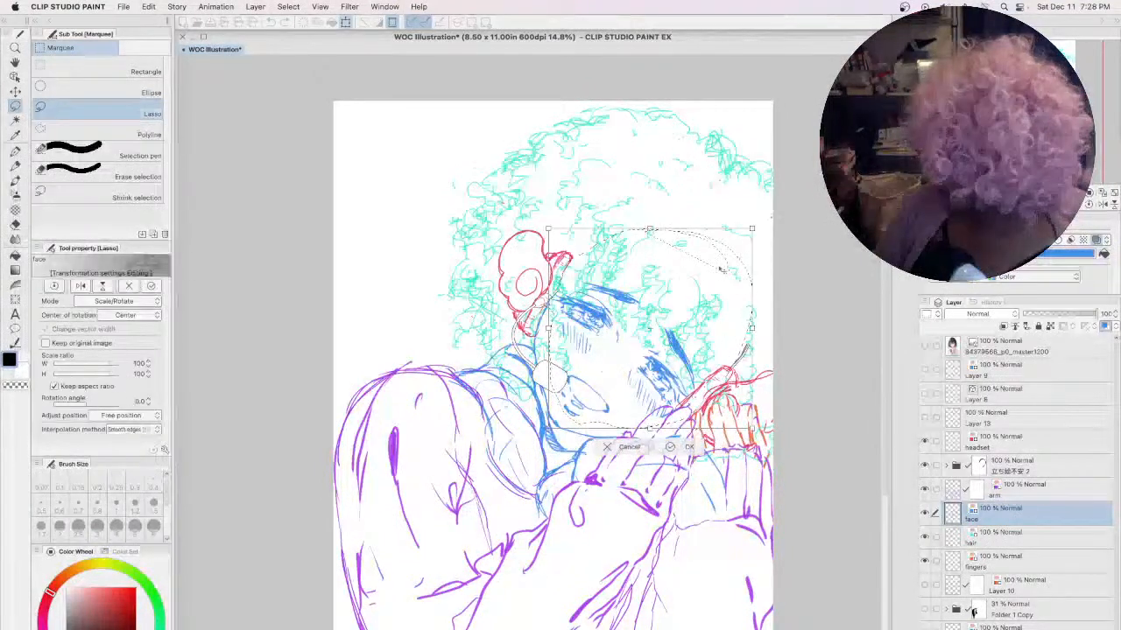
{"action": "left_click_drag", "start_coordinate": [752, 230], "coordinate": [759, 220]}
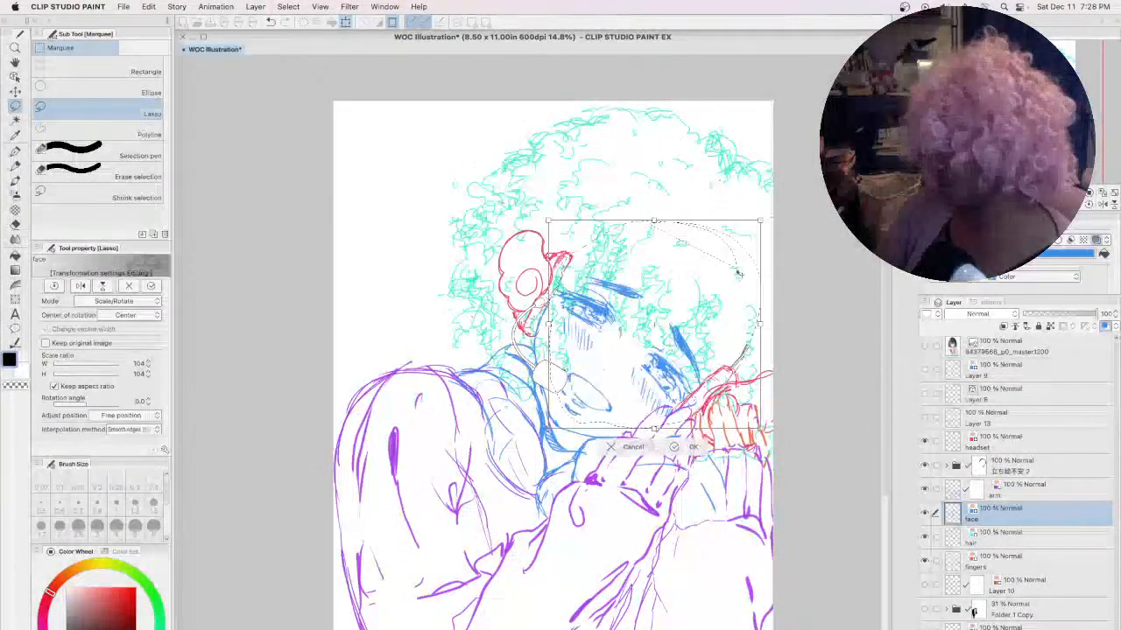
{"action": "key", "text": "super+z"}
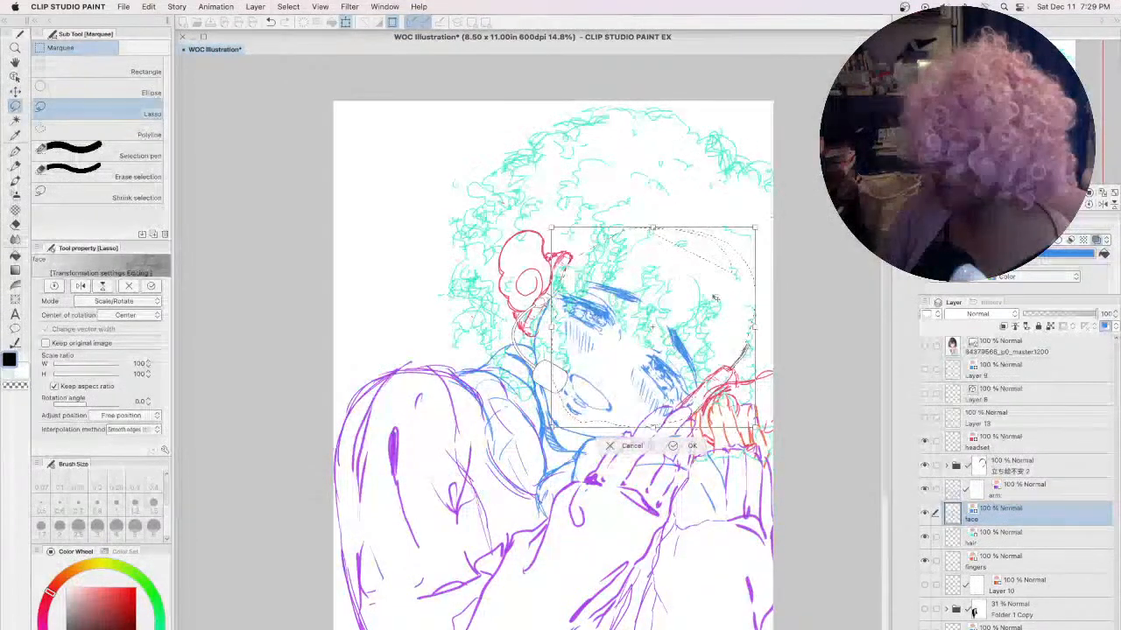
{"action": "left_click", "coordinate": [675, 446]}
{"action": "key", "text": "super+d"}
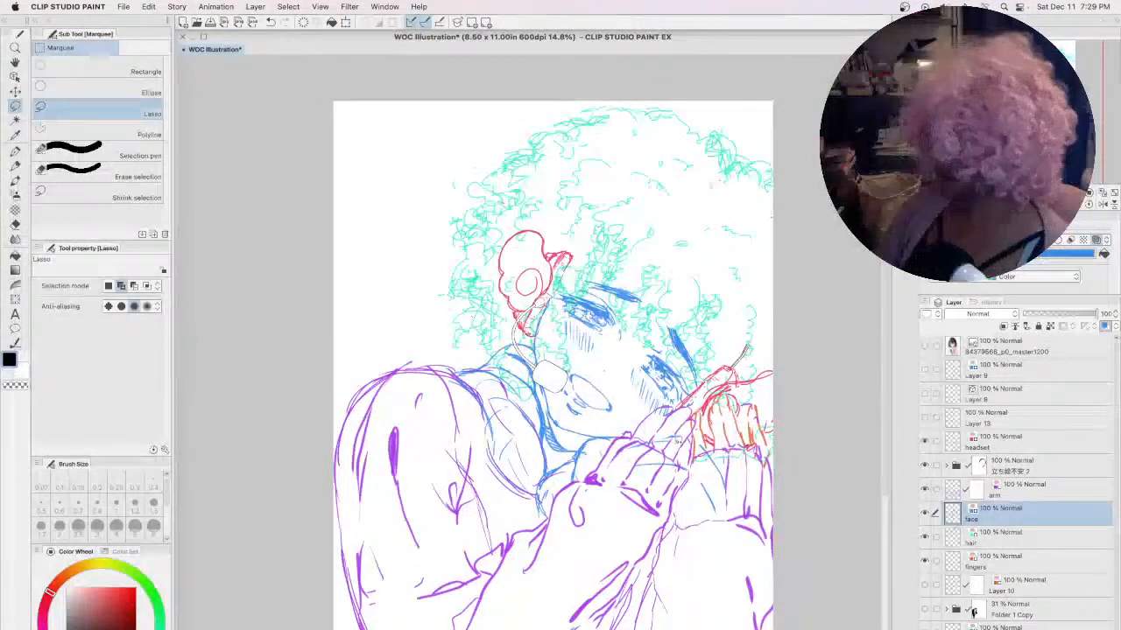
- Mirror the canvas view and lasso both eyes and eyebrows on the face layer
{"action": "key", "text": "h"}
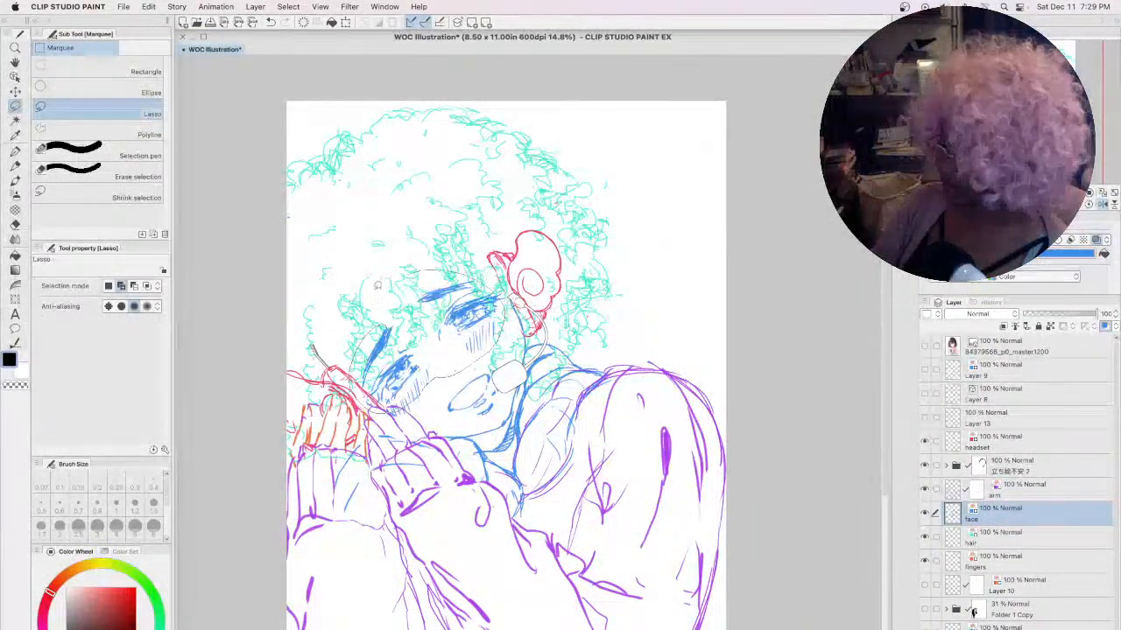
{"action": "left_click_drag", "start_coordinate": [399, 273], "coordinate": [390, 276]}
{"action": "mouse_move", "coordinate": [438, 383]}
{"action": "left_mouse_down"}
{"action": "mouse_move", "coordinate": [389, 427]}
{"action": "mouse_move", "coordinate": [369, 399]}
{"action": "left_mouse_up"}
{"action": "left_click_drag", "start_coordinate": [505, 342], "coordinate": [507, 307]}
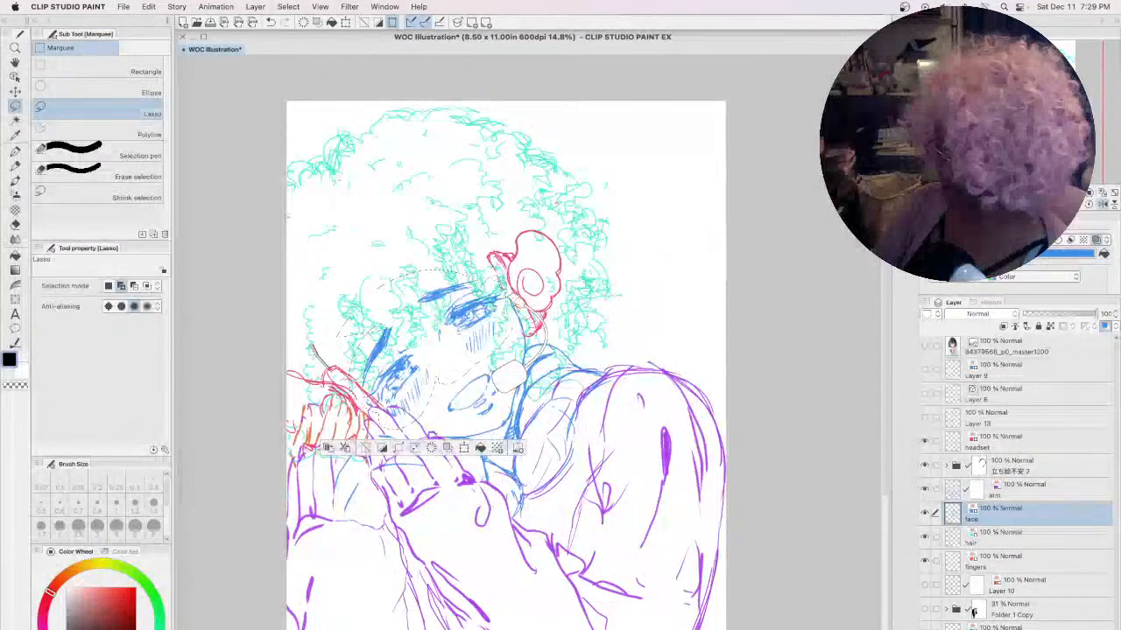
{"action": "left_click", "coordinate": [463, 447]}
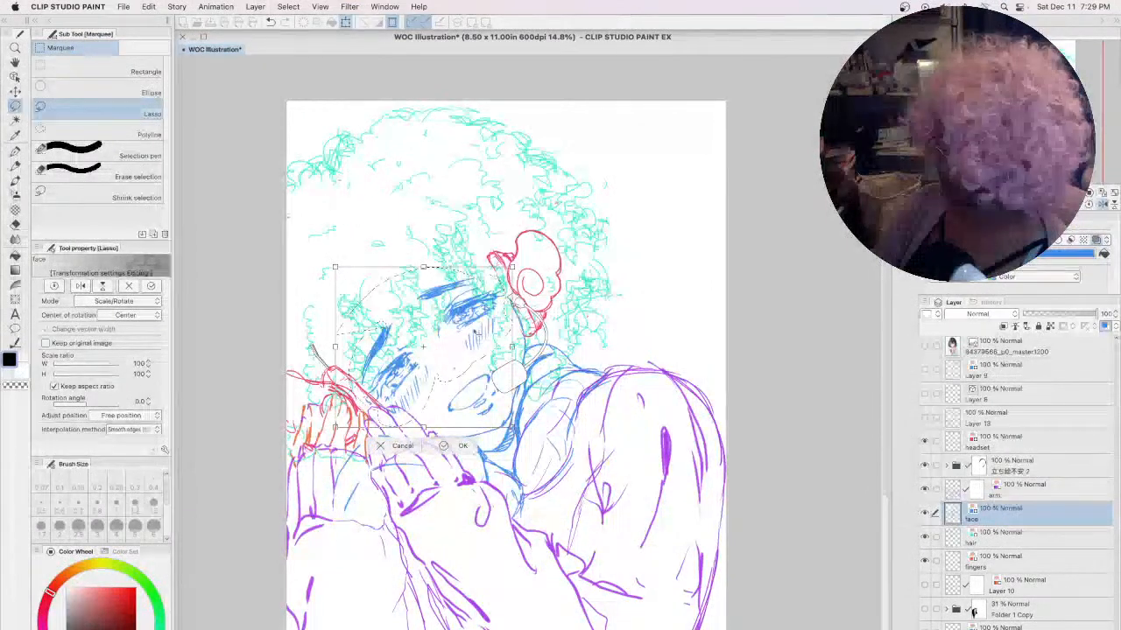
{"action": "left_click_drag", "start_coordinate": [512, 428], "coordinate": [507, 424]}
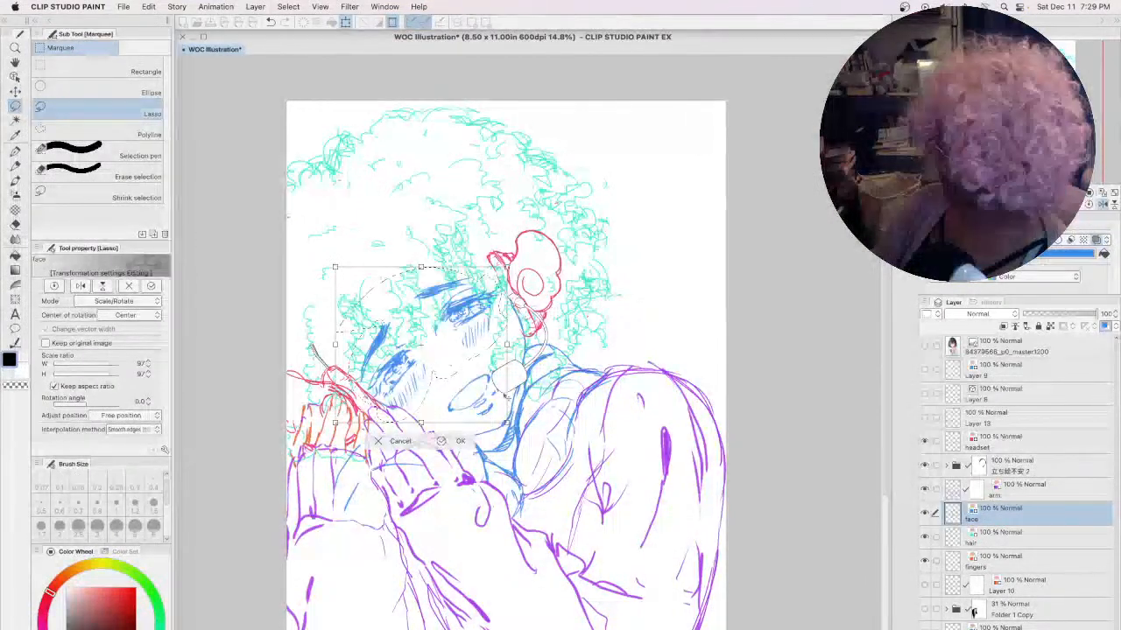
{"action": "left_click", "coordinate": [400, 441]}
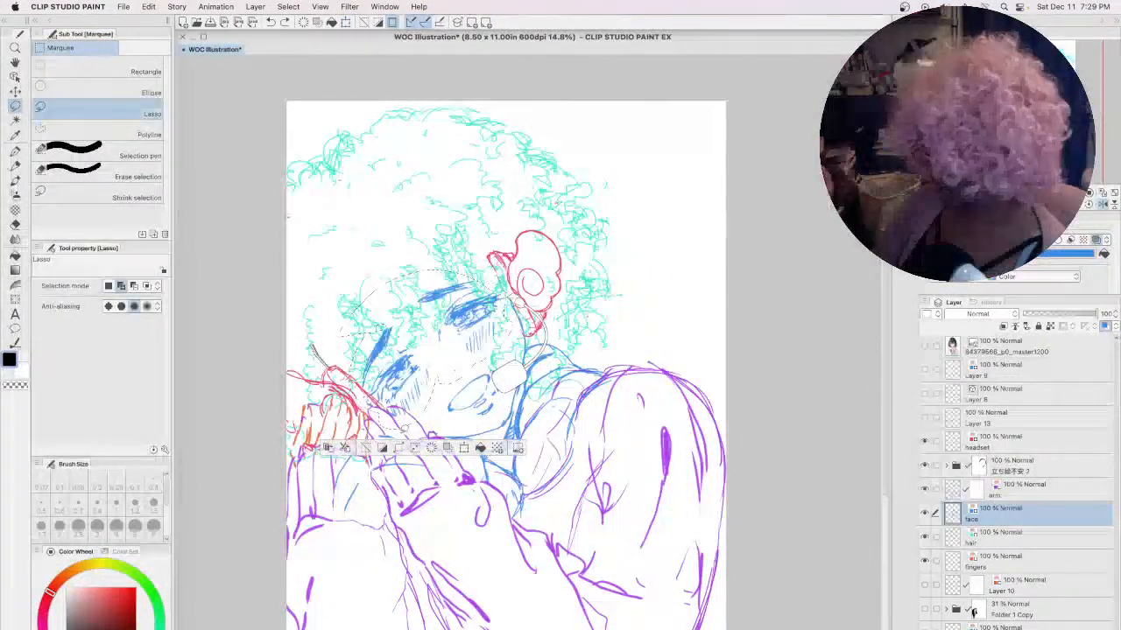
{"action": "key", "text": "super+d"}
{"action": "key", "text": "super+z"}
{"action": "key", "text": "super+z"}
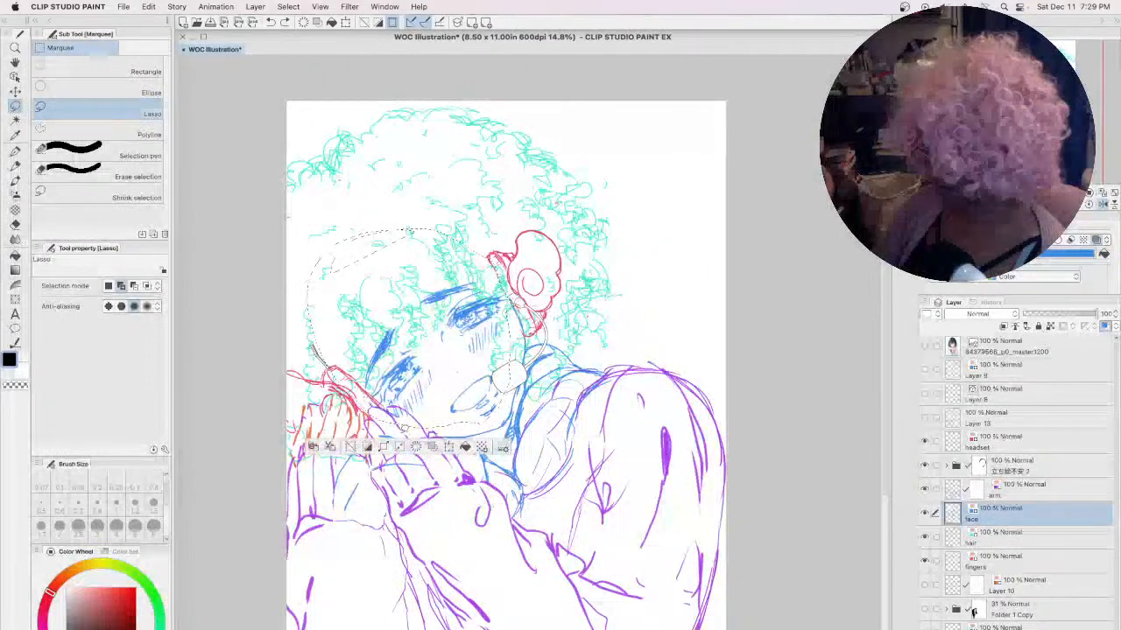
{"action": "key", "text": "super+d"}
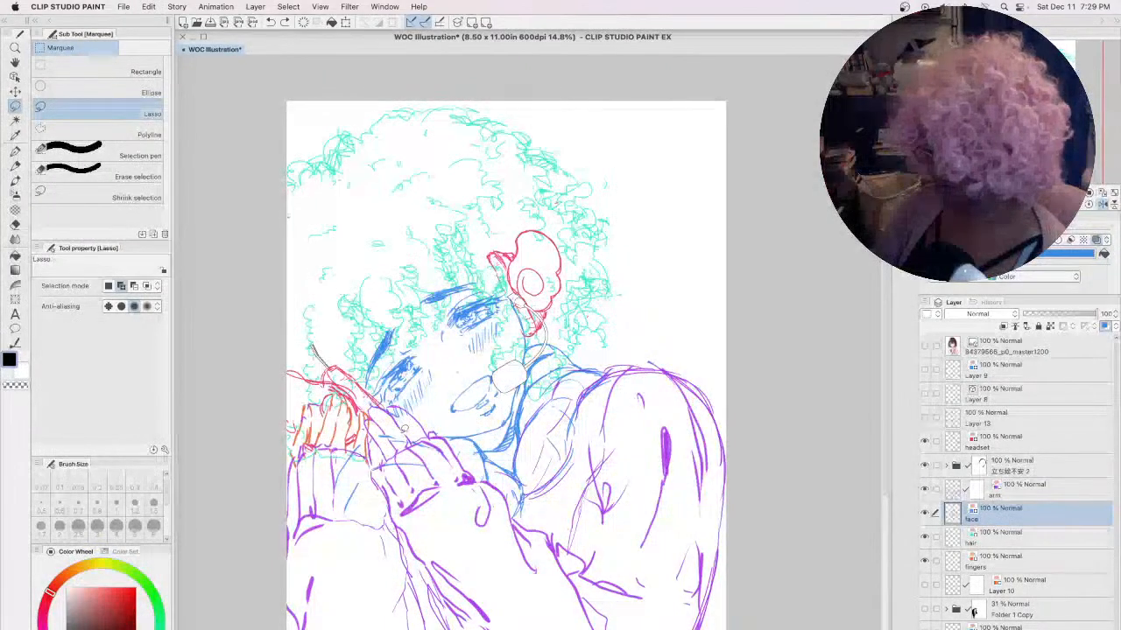
- Lasso the lower eye and its eyebrow on the face layer and move them slightly up and left
{"action": "mouse_move", "coordinate": [474, 259]}
{"action": "left_mouse_down"}
{"action": "mouse_move", "coordinate": [377, 294]}
{"action": "mouse_move", "coordinate": [391, 425]}
{"action": "mouse_move", "coordinate": [450, 399]}
{"action": "mouse_move", "coordinate": [439, 364]}
{"action": "mouse_move", "coordinate": [474, 259]}
{"action": "left_mouse_up"}
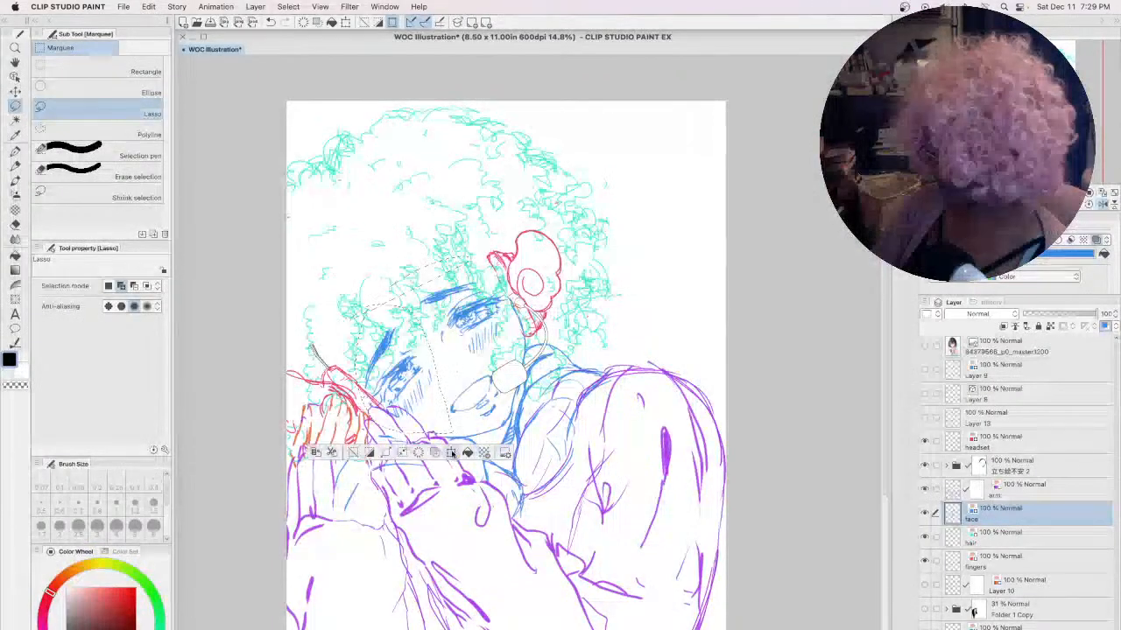
{"action": "key", "text": "super+t"}
{"action": "left_click_drag", "start_coordinate": [421, 384], "coordinate": [419, 376]}
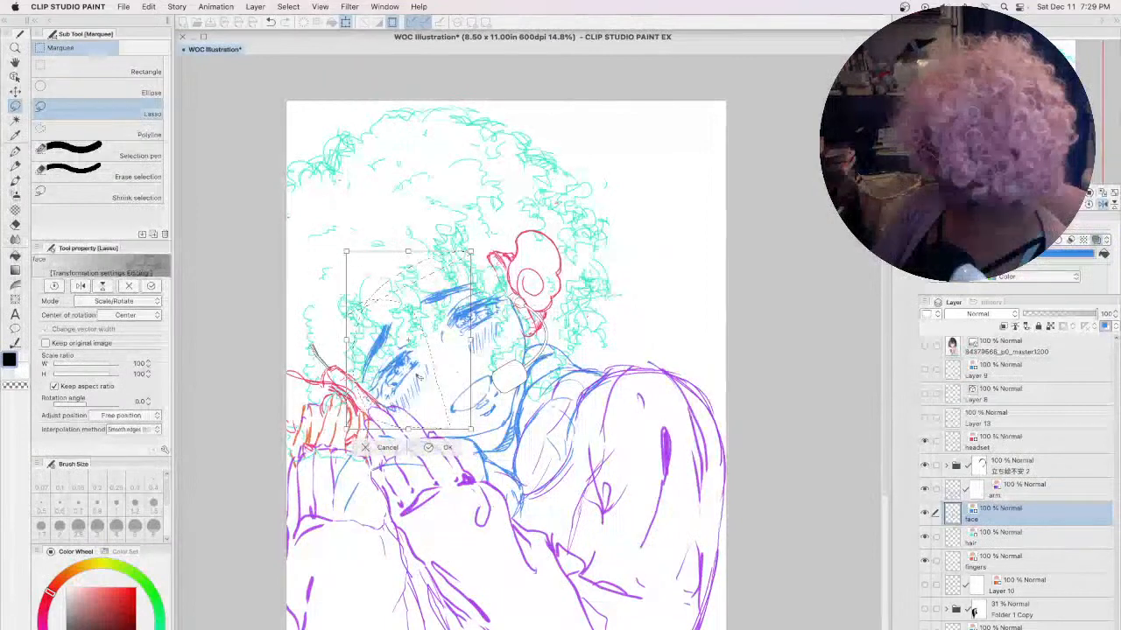
{"action": "left_click", "coordinate": [439, 447]}
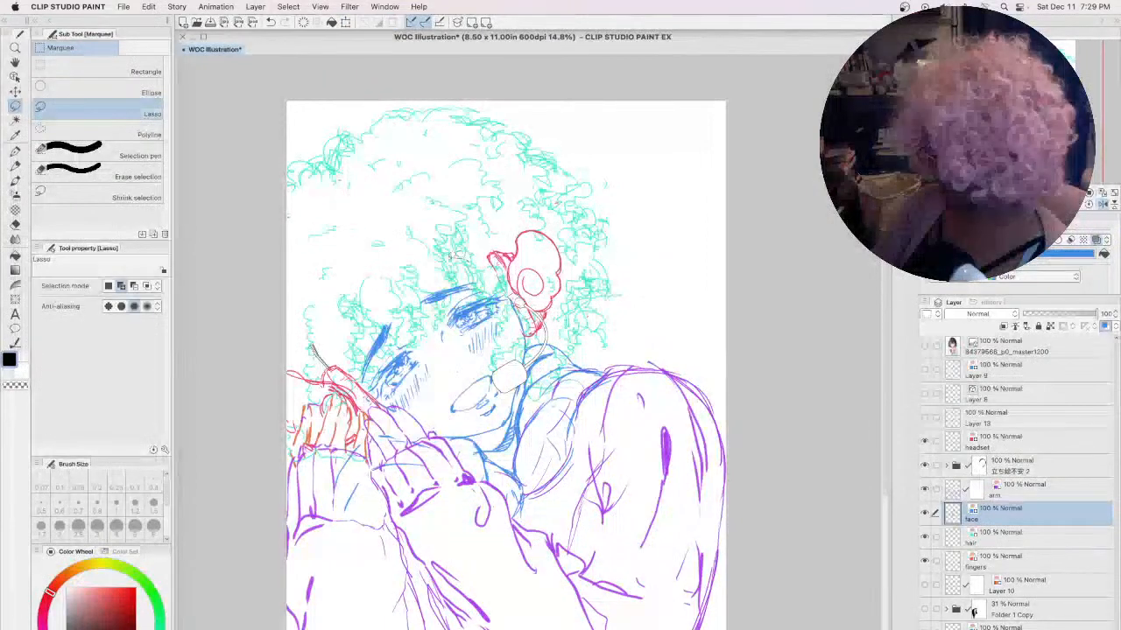
- Lasso the upper eye and its eyebrow, move them slightly up, clear the selection and mirror the canvas view horizontally
{"action": "mouse_move", "coordinate": [469, 260]}
{"action": "left_mouse_down"}
{"action": "mouse_move", "coordinate": [441, 340]}
{"action": "mouse_move", "coordinate": [449, 357]}
{"action": "mouse_move", "coordinate": [506, 340]}
{"action": "mouse_move", "coordinate": [510, 298]}
{"action": "mouse_move", "coordinate": [488, 255]}
{"action": "left_mouse_up"}
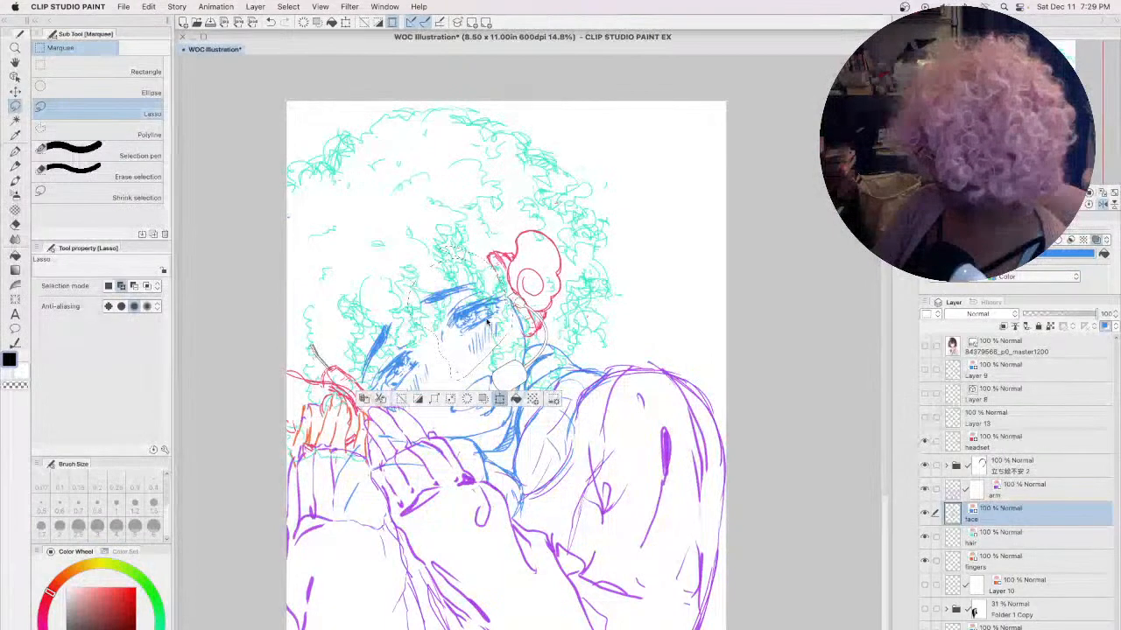
{"action": "left_click", "coordinate": [500, 400]}
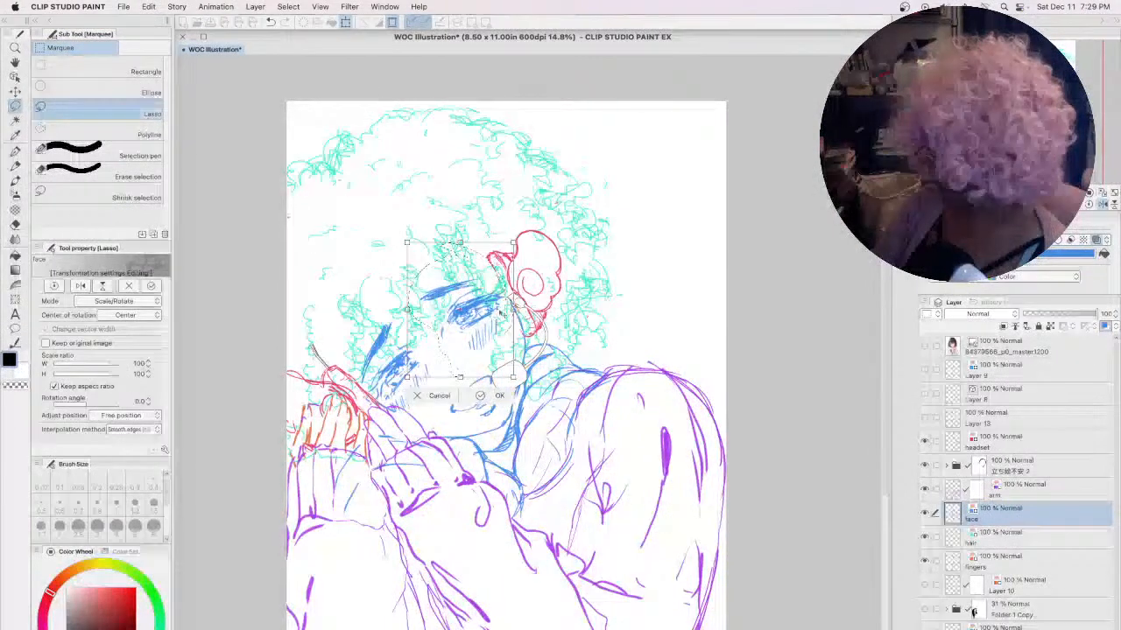
{"action": "left_click", "coordinate": [481, 396]}
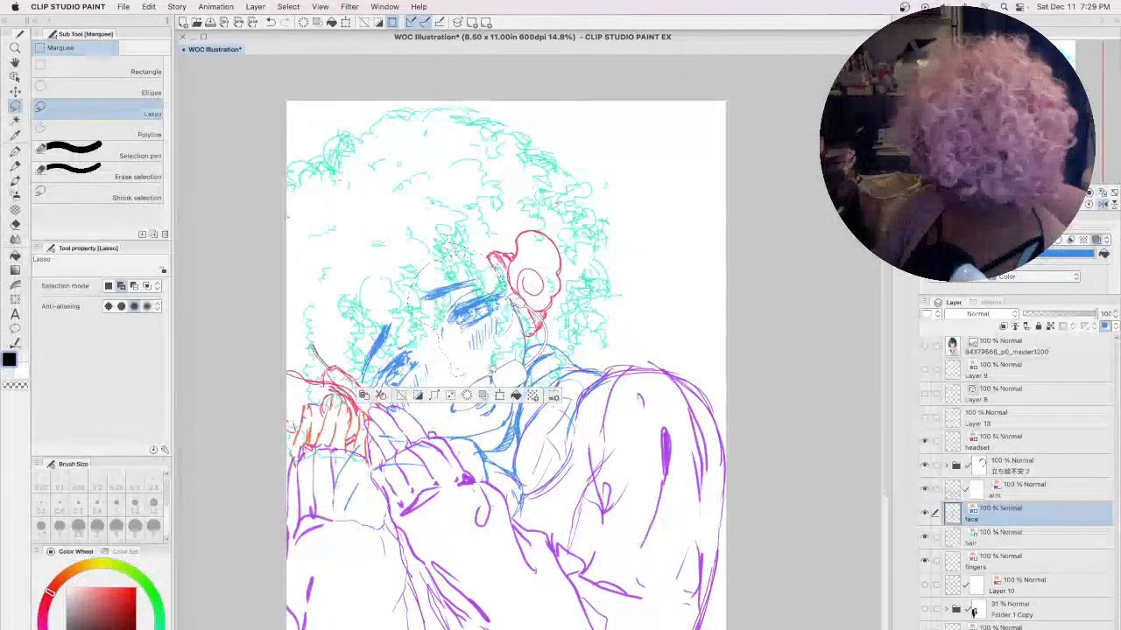
{"action": "key", "text": "h"}
{"action": "key", "text": "ctrl+d"}
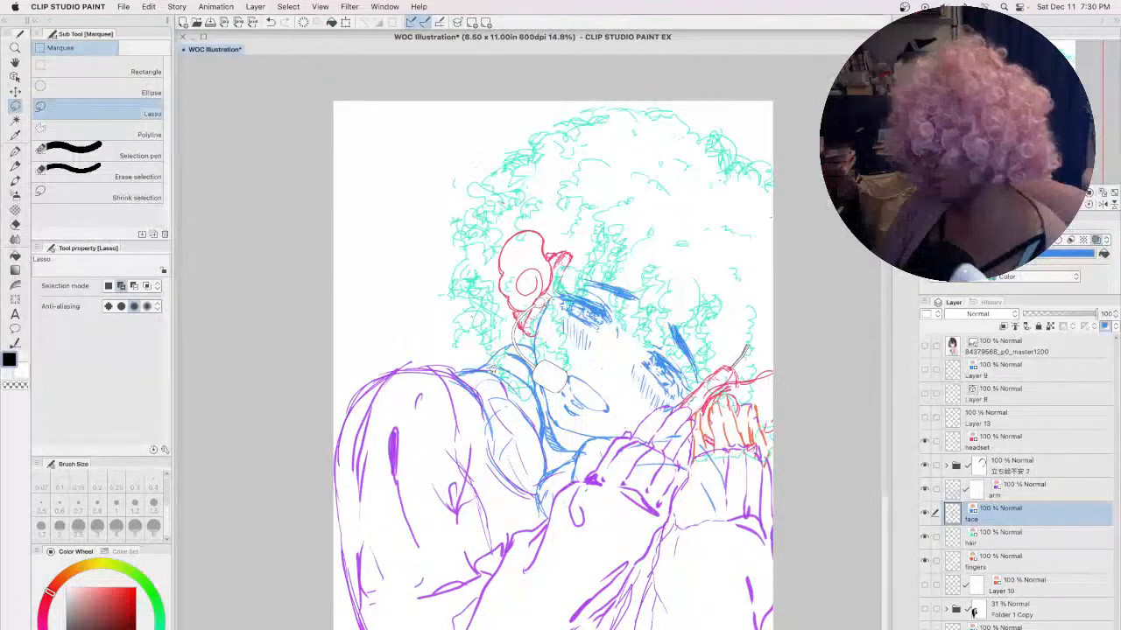
- Lasso the mouth on the face layer, reposition it slightly with a transform, and save the illustration
{"action": "mouse_move", "coordinate": [621, 394]}
{"action": "left_mouse_down"}
{"action": "mouse_move", "coordinate": [567, 361]}
{"action": "mouse_move", "coordinate": [555, 378]}
{"action": "mouse_move", "coordinate": [571, 412]}
{"action": "mouse_move", "coordinate": [623, 398]}
{"action": "left_mouse_up"}
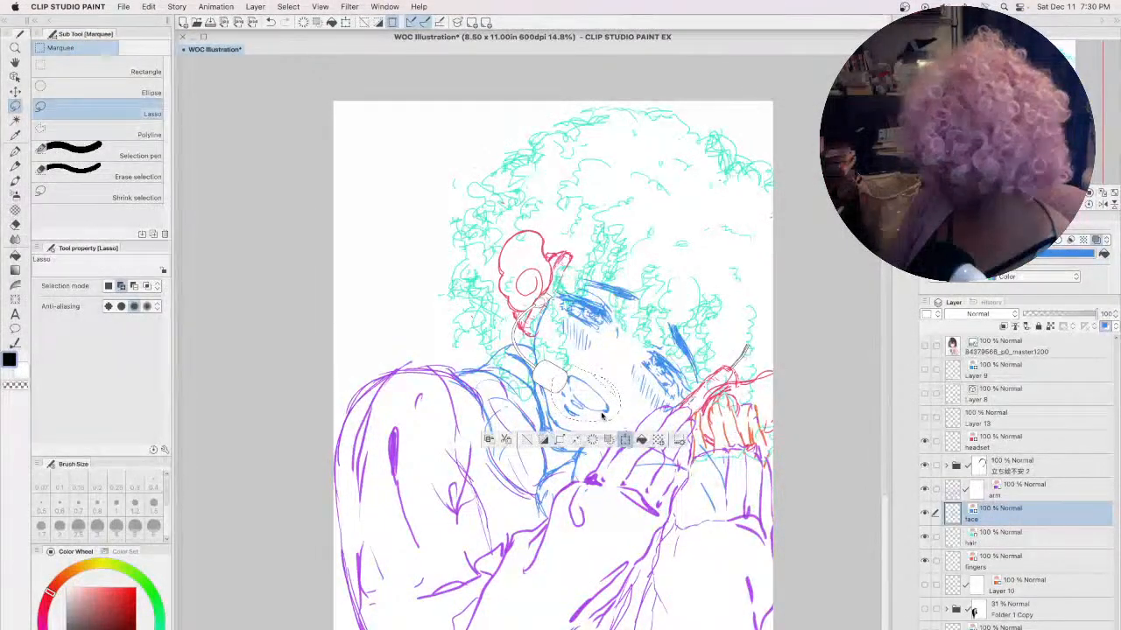
{"action": "left_click", "coordinate": [625, 440]}
{"action": "left_click_drag", "start_coordinate": [605, 417], "coordinate": [618, 425]}
{"action": "left_click", "coordinate": [625, 442]}
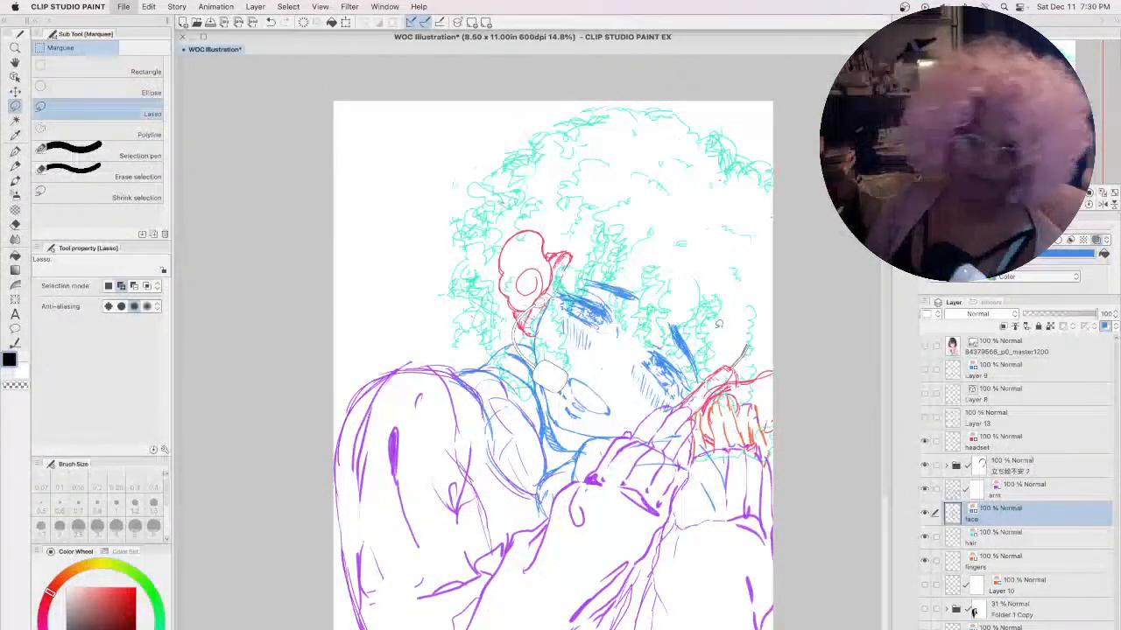
{"action": "key", "text": "super+s"}
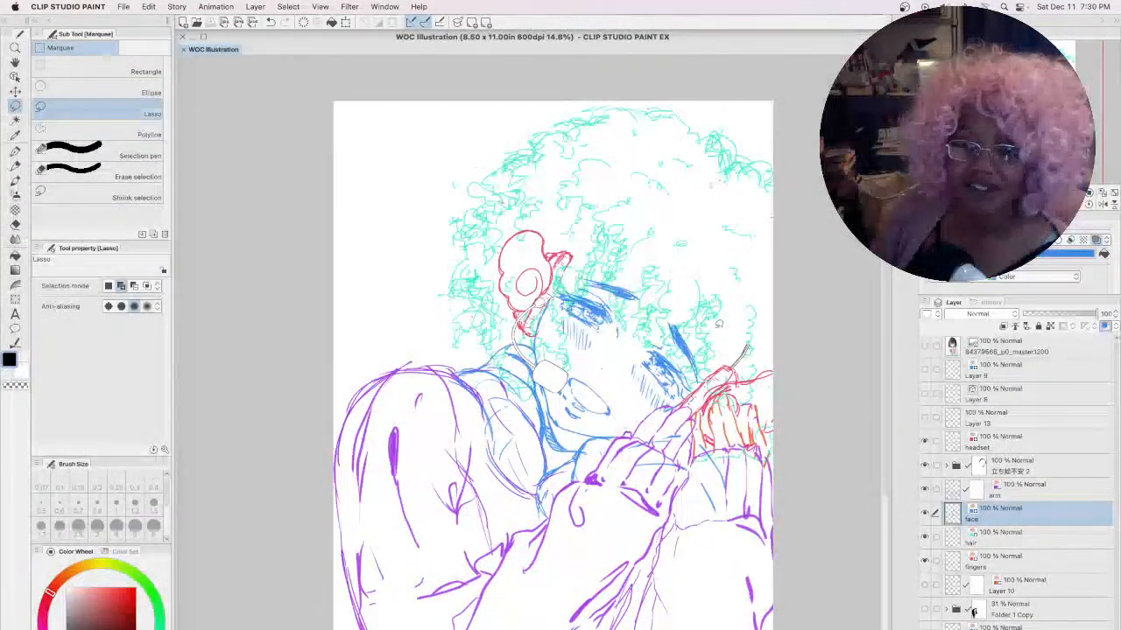
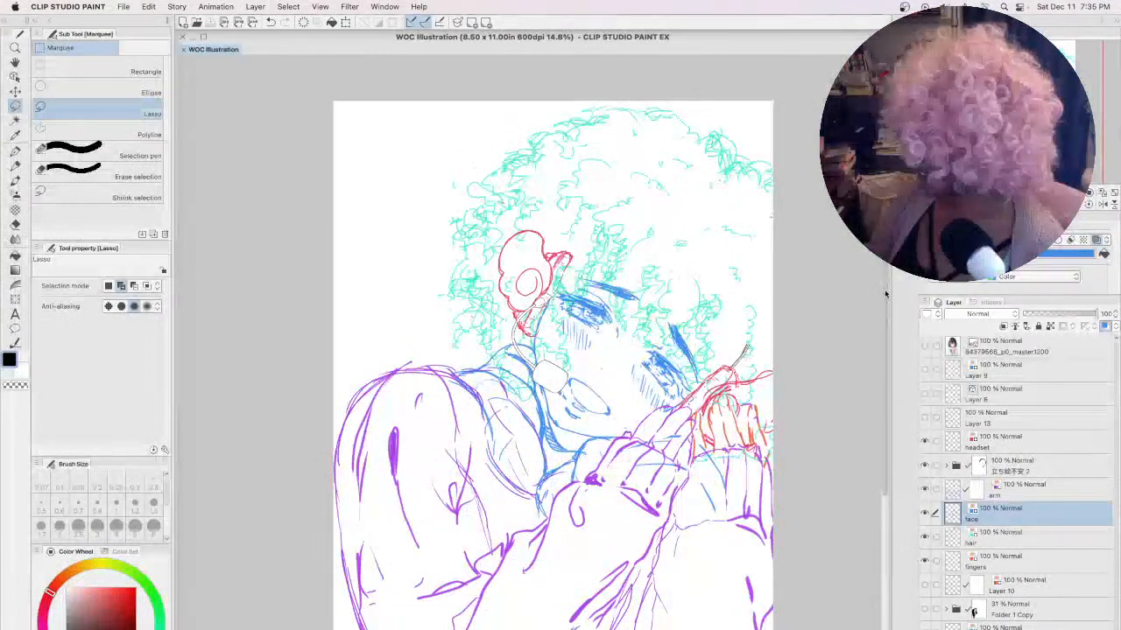
- On the hair layer, lasso the crown of the afro near the page edge and move it slightly down
{"action": "scroll", "coordinate": [884, 288], "scroll_direction": "up", "scroll_amount": 2}
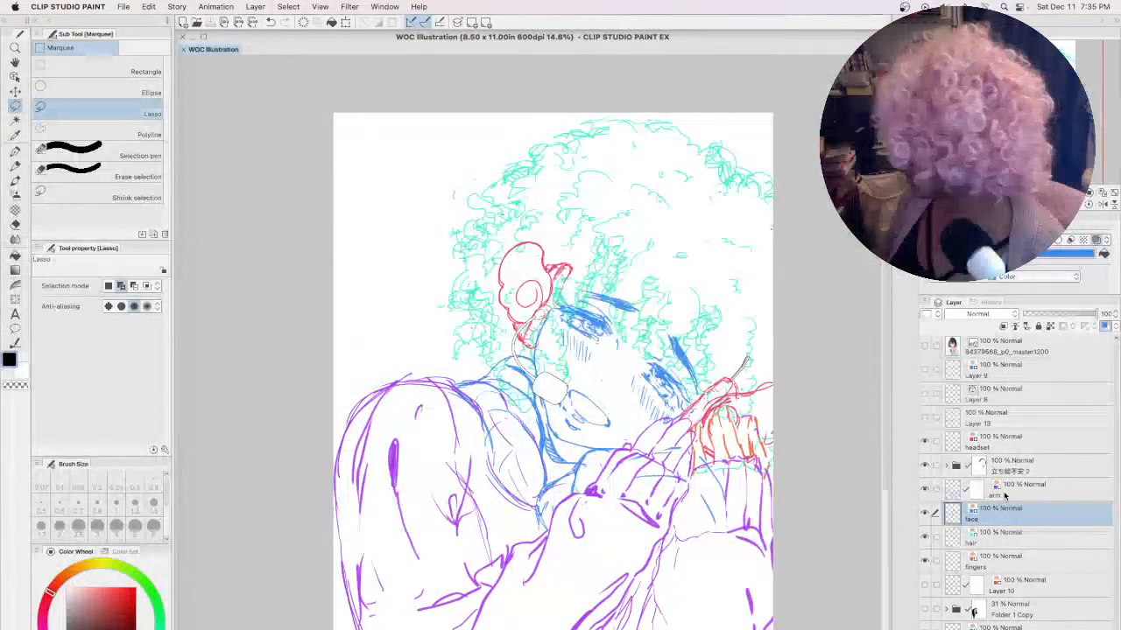
{"action": "left_click", "coordinate": [995, 532]}
{"action": "mouse_move", "coordinate": [573, 101]}
{"action": "left_mouse_down"}
{"action": "mouse_move", "coordinate": [536, 133]}
{"action": "mouse_move", "coordinate": [735, 261]}
{"action": "mouse_move", "coordinate": [617, 86]}
{"action": "mouse_move", "coordinate": [573, 100]}
{"action": "left_mouse_up"}
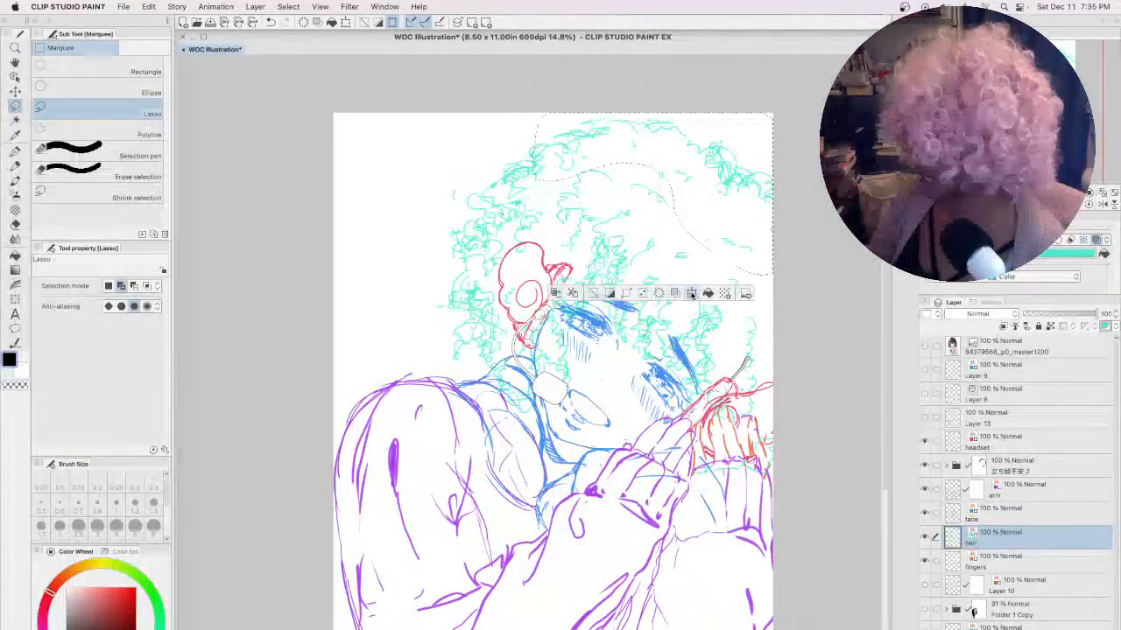
{"action": "key", "text": "super+t"}
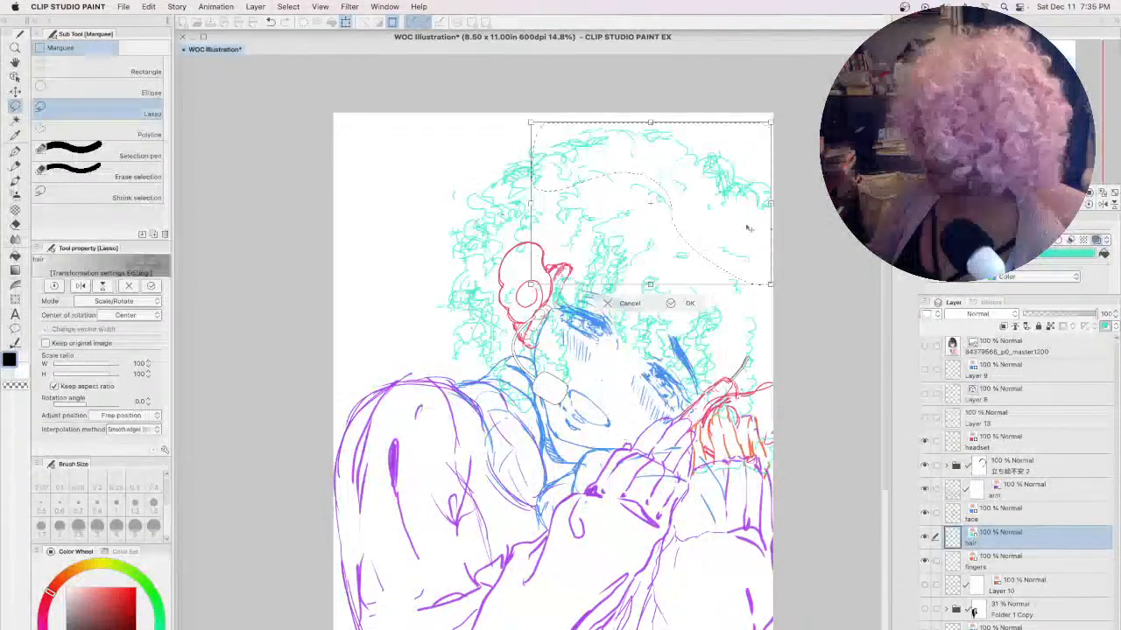
{"action": "left_click_drag", "start_coordinate": [734, 226], "coordinate": [733, 228]}
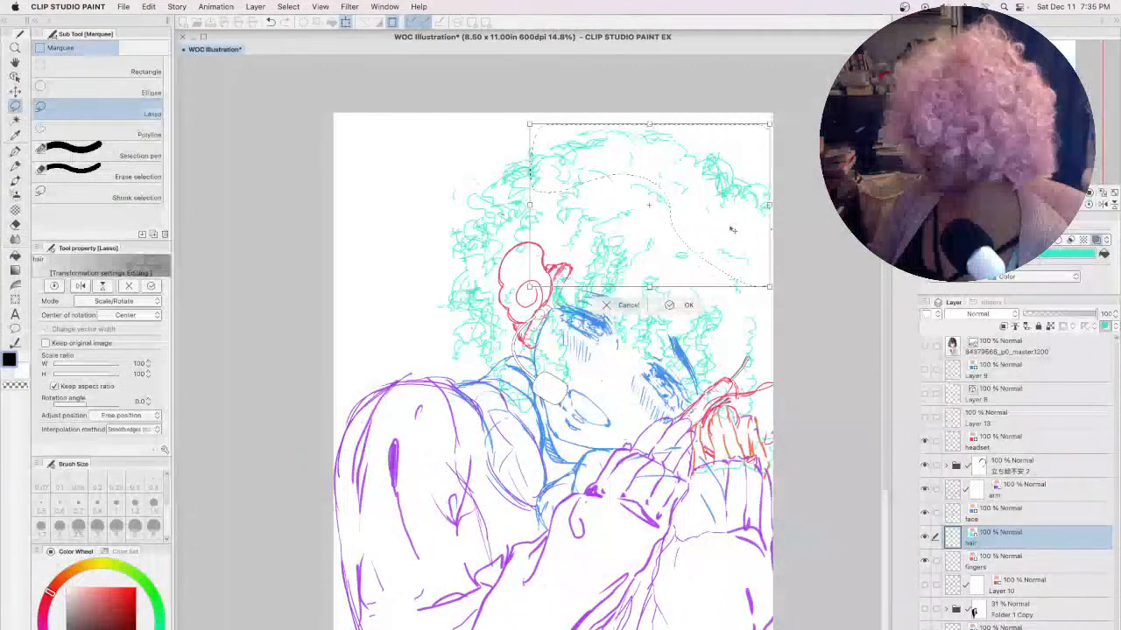
{"action": "left_click", "coordinate": [668, 304]}
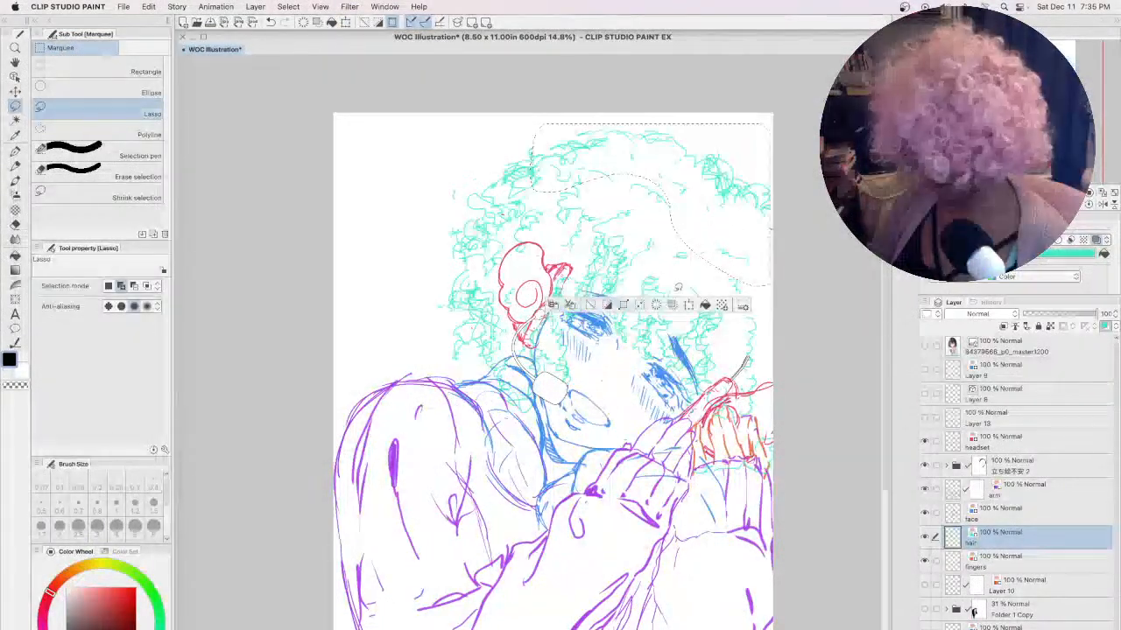
- Lasso the outer hair from the crown to beside the headset, move it slightly right and down, and deselect
{"action": "mouse_move", "coordinate": [478, 152]}
{"action": "left_mouse_down"}
{"action": "mouse_move", "coordinate": [447, 350]}
{"action": "mouse_move", "coordinate": [529, 229]}
{"action": "mouse_move", "coordinate": [644, 203]}
{"action": "mouse_move", "coordinate": [687, 131]}
{"action": "left_mouse_up"}
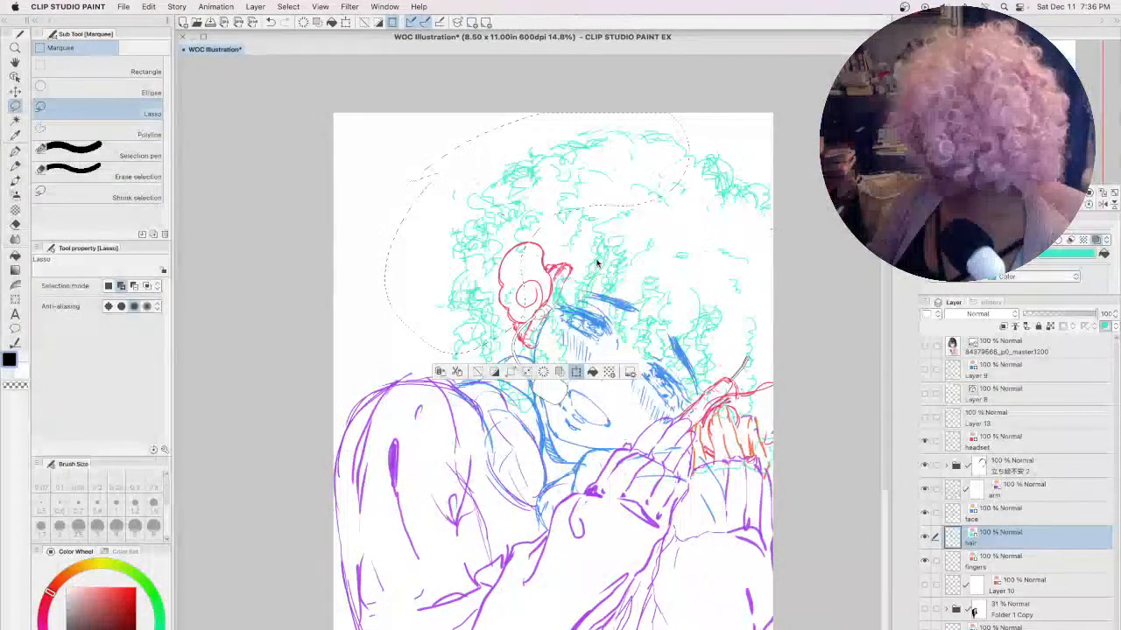
{"action": "left_click", "coordinate": [575, 372]}
{"action": "left_click_drag", "start_coordinate": [599, 268], "coordinate": [604, 269]}
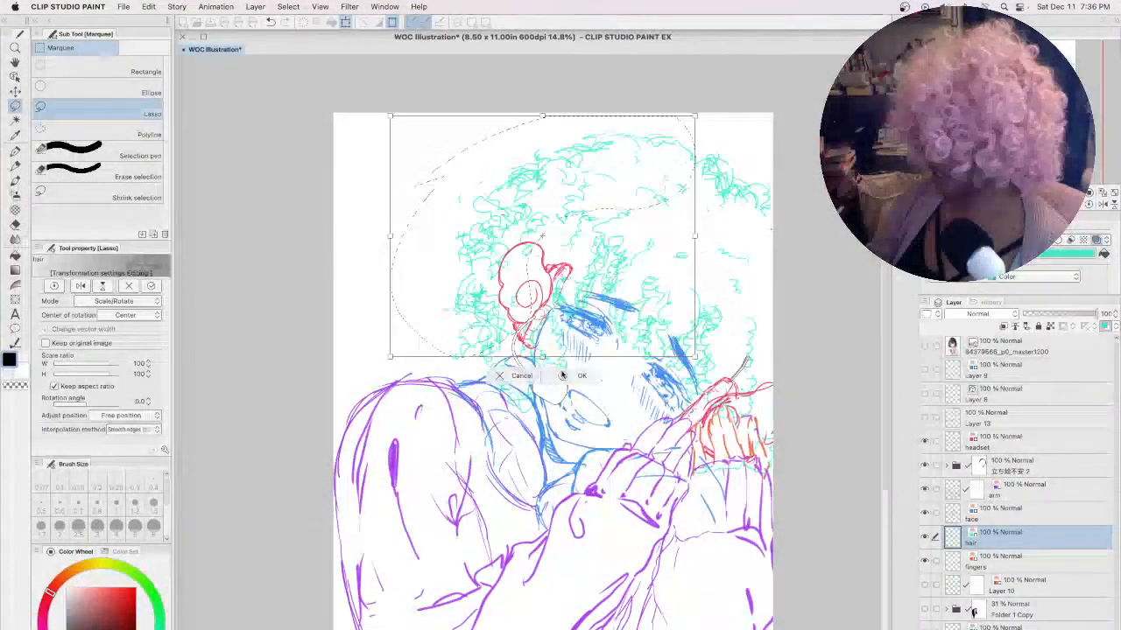
{"action": "left_click", "coordinate": [565, 374]}
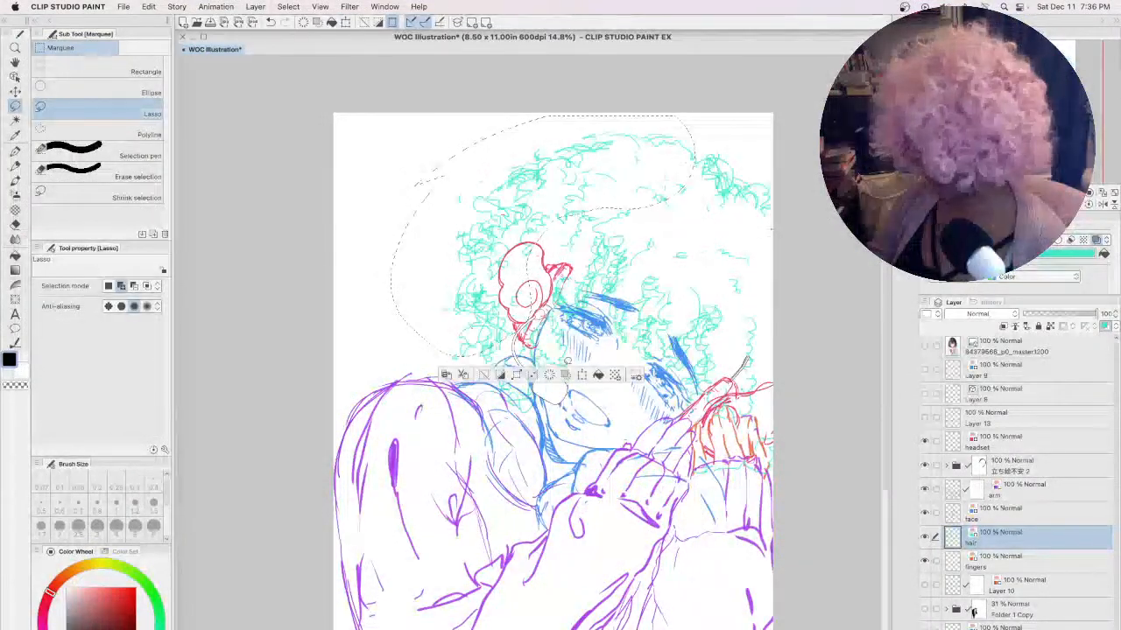
{"action": "key", "text": "super+d"}
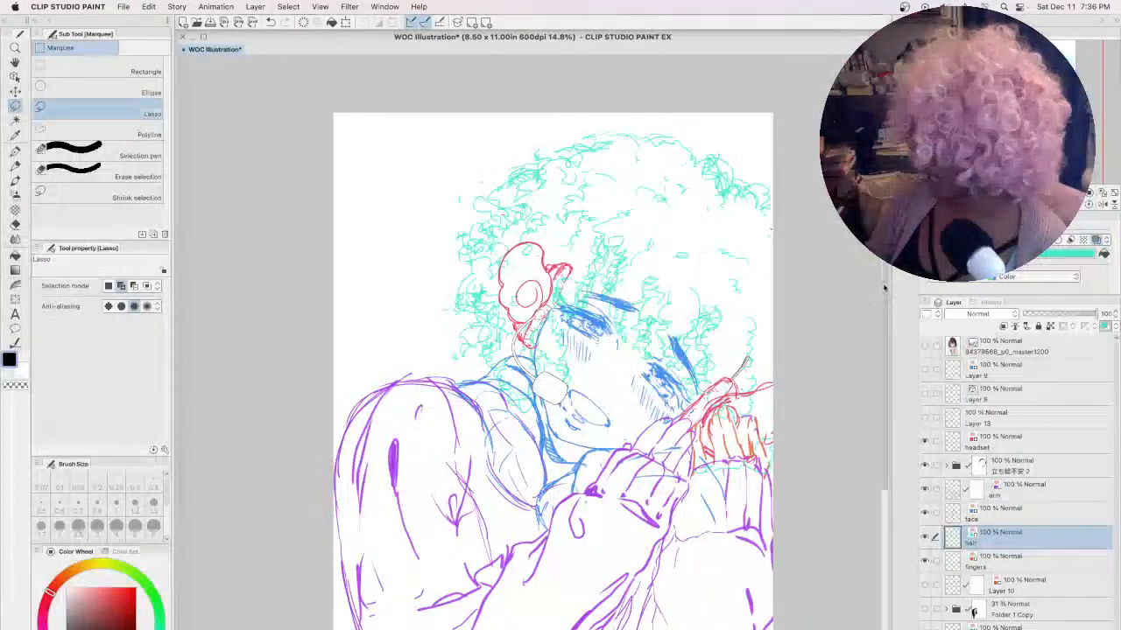
- Lasso the hair around the headset earpiece, nudge it slightly up and left, and rotate it about -3.5 degrees
{"action": "scroll", "coordinate": [882, 305], "scroll_direction": "down", "scroll_amount": 3}
{"action": "scroll", "coordinate": [882, 305], "scroll_direction": "up", "scroll_amount": 1}
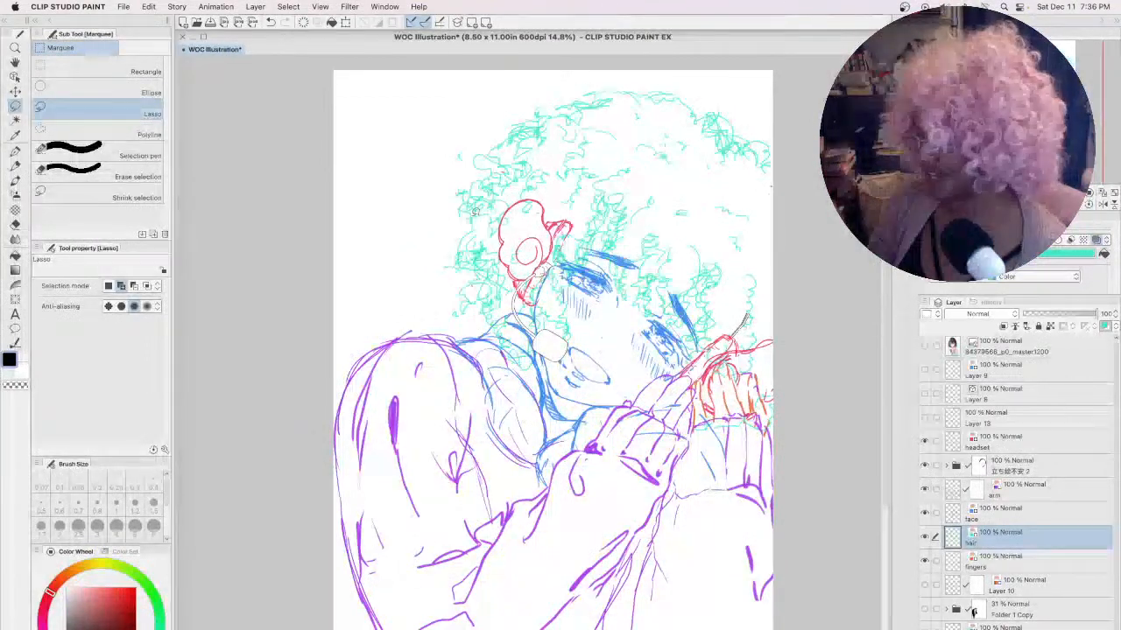
{"action": "mouse_move", "coordinate": [547, 186]}
{"action": "left_mouse_down"}
{"action": "mouse_move", "coordinate": [536, 171]}
{"action": "mouse_move", "coordinate": [479, 162]}
{"action": "mouse_move", "coordinate": [429, 334]}
{"action": "mouse_move", "coordinate": [499, 371]}
{"action": "mouse_move", "coordinate": [543, 320]}
{"action": "mouse_move", "coordinate": [557, 188]}
{"action": "mouse_move", "coordinate": [546, 156]}
{"action": "left_mouse_up"}
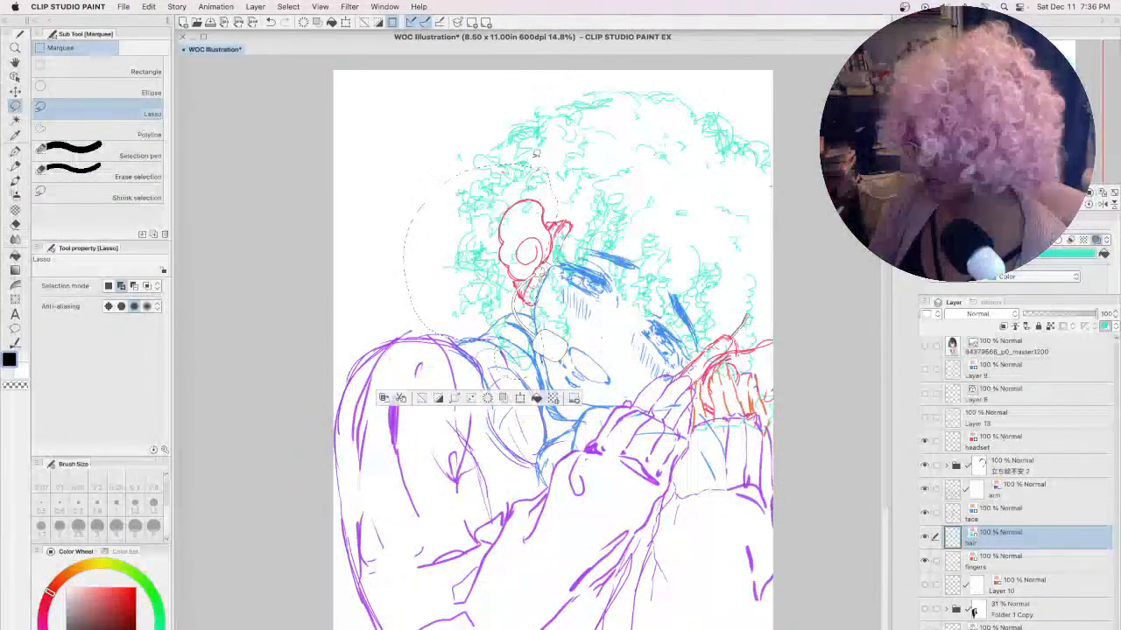
{"action": "left_click", "coordinate": [520, 398]}
{"action": "left_click_drag", "start_coordinate": [541, 276], "coordinate": [538, 272]}
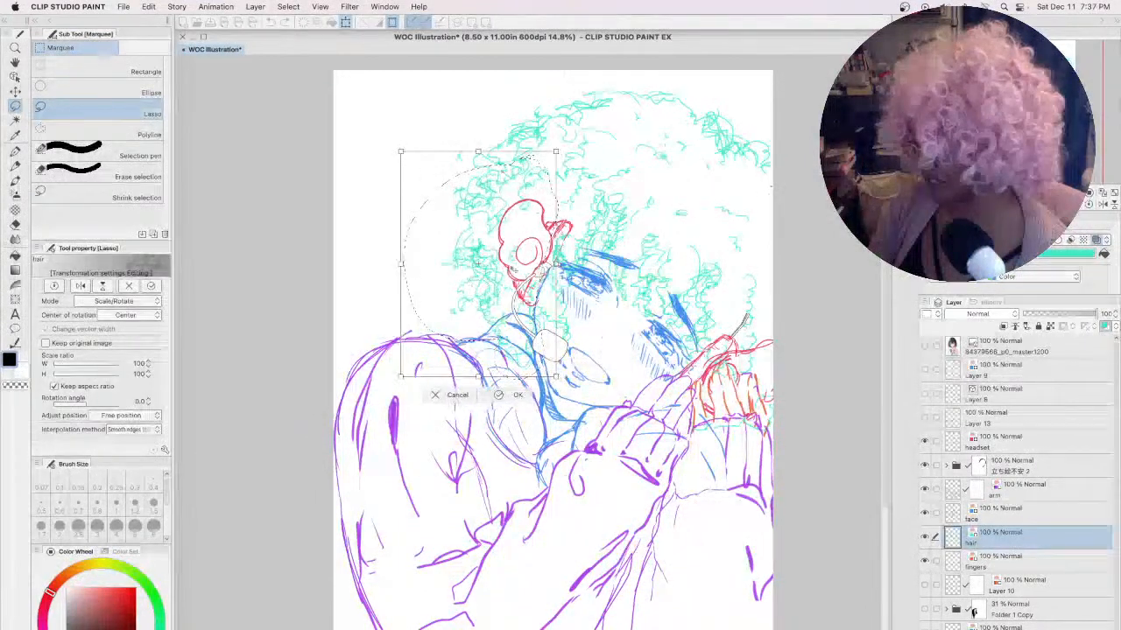
{"action": "left_click_drag", "start_coordinate": [595, 242], "coordinate": [593, 235]}
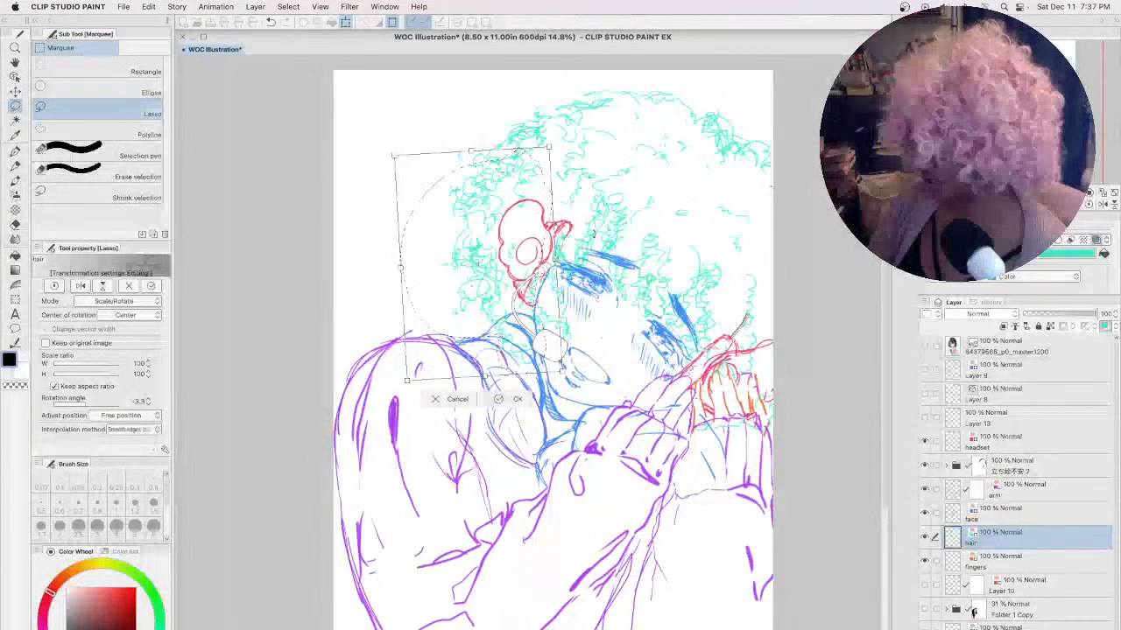
{"action": "left_click", "coordinate": [497, 398]}
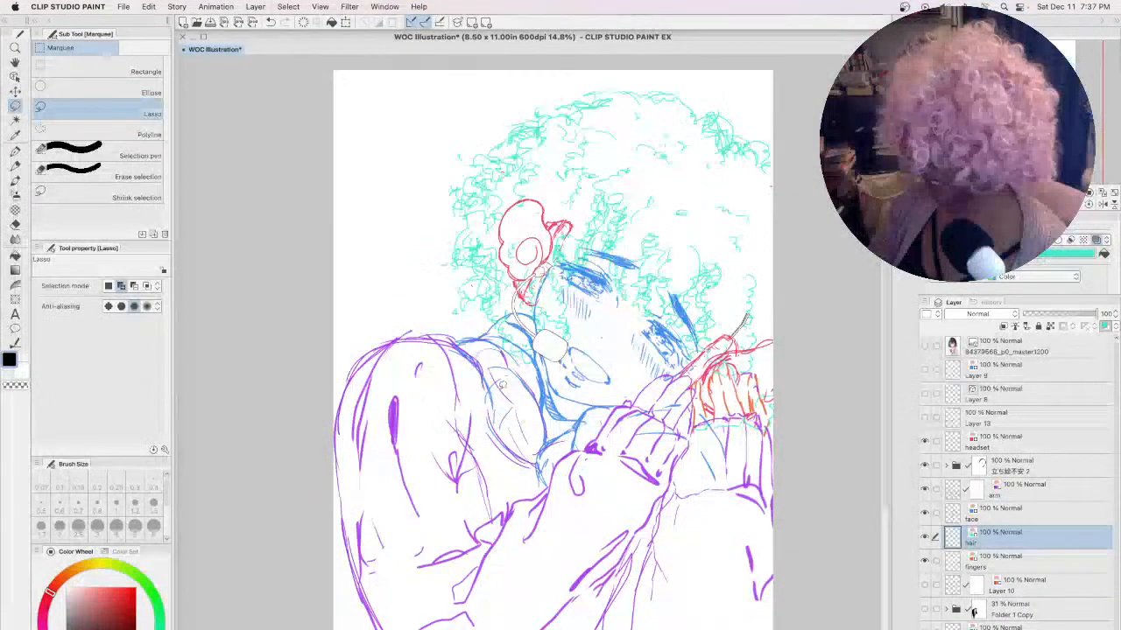
- Lasso the outer curls above the headset, rotate them about 2.8 degrees and shift them to refine the afro's outline
{"action": "mouse_move", "coordinate": [492, 98]}
{"action": "left_mouse_down"}
{"action": "mouse_move", "coordinate": [433, 156]}
{"action": "mouse_move", "coordinate": [476, 185]}
{"action": "mouse_move", "coordinate": [540, 187]}
{"action": "mouse_move", "coordinate": [561, 143]}
{"action": "mouse_move", "coordinate": [619, 112]}
{"action": "mouse_move", "coordinate": [477, 93]}
{"action": "left_mouse_up"}
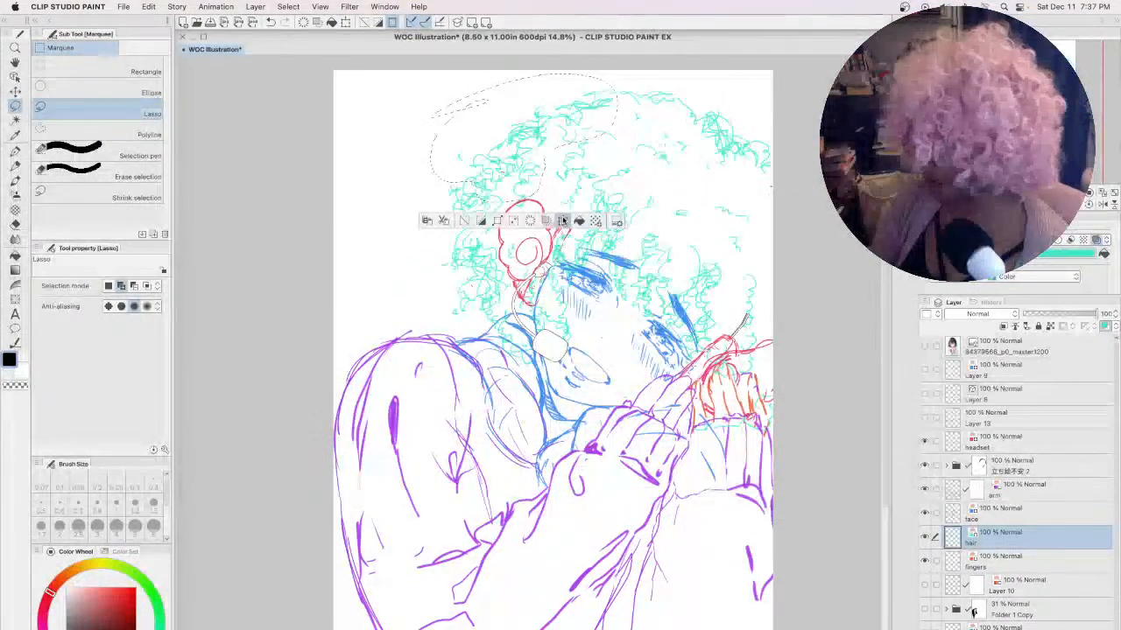
{"action": "key", "text": "ctrl+t"}
{"action": "left_click_drag", "start_coordinate": [535, 180], "coordinate": [530, 177]}
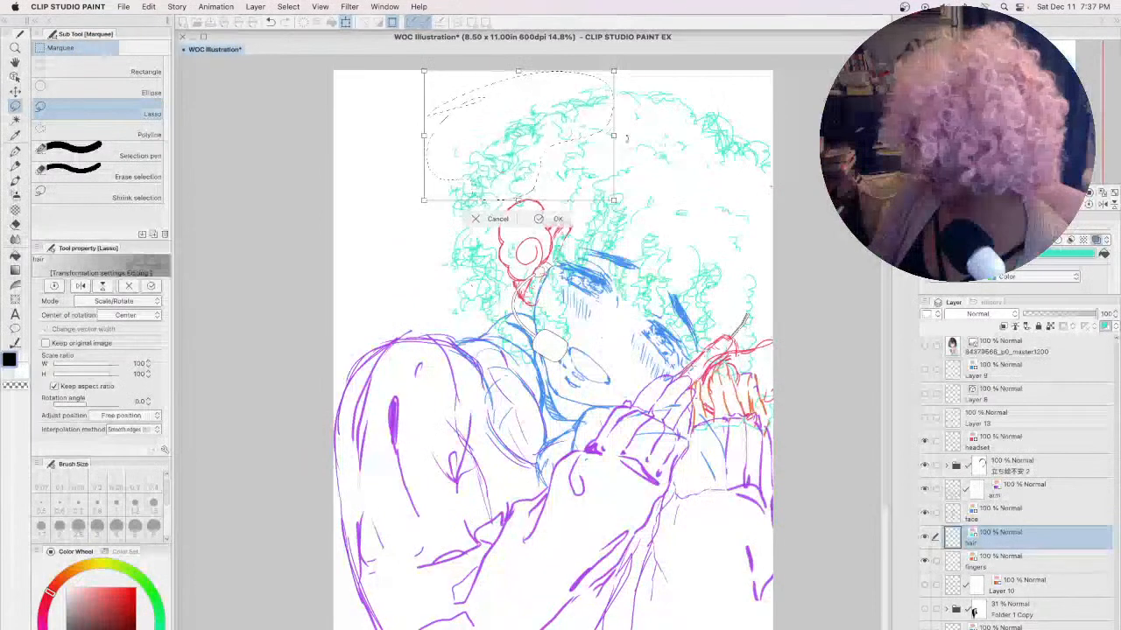
{"action": "left_click_drag", "start_coordinate": [633, 129], "coordinate": [632, 134]}
{"action": "left_click_drag", "start_coordinate": [570, 149], "coordinate": [574, 150]}
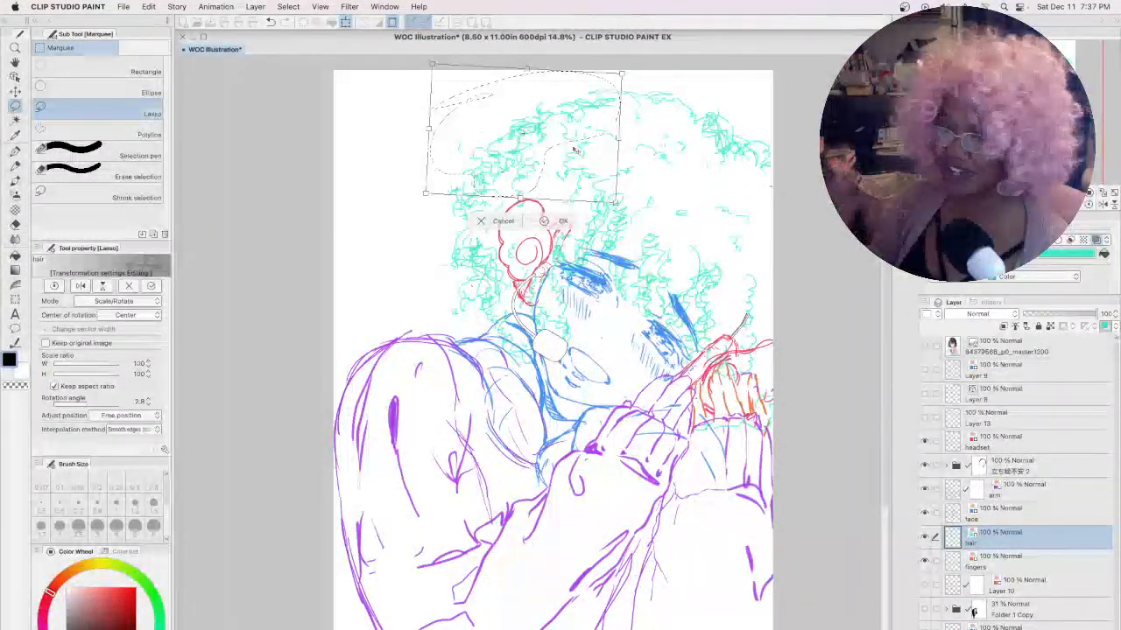
{"action": "left_click", "coordinate": [540, 218]}
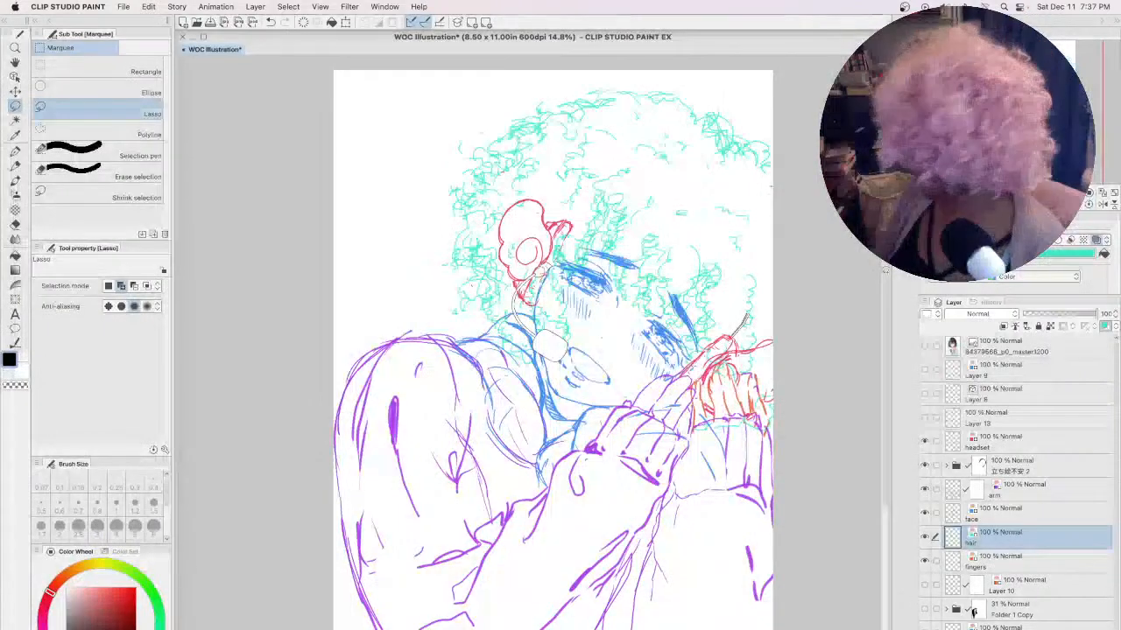
- On the face layer, lasso the stray outline strokes beneath the headset earpiece, hide them with a layer mask, and save the illustration
{"action": "left_click", "coordinate": [1015, 512]}
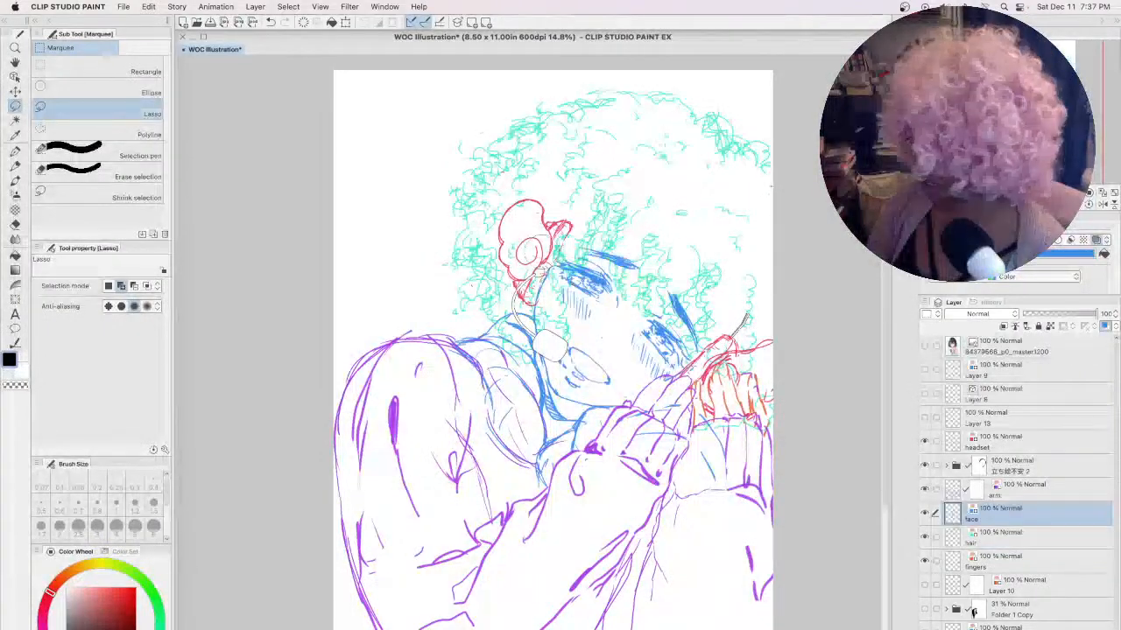
{"action": "mouse_move", "coordinate": [536, 251]}
{"action": "left_mouse_down"}
{"action": "mouse_move", "coordinate": [560, 278]}
{"action": "mouse_move", "coordinate": [525, 297]}
{"action": "left_mouse_up"}
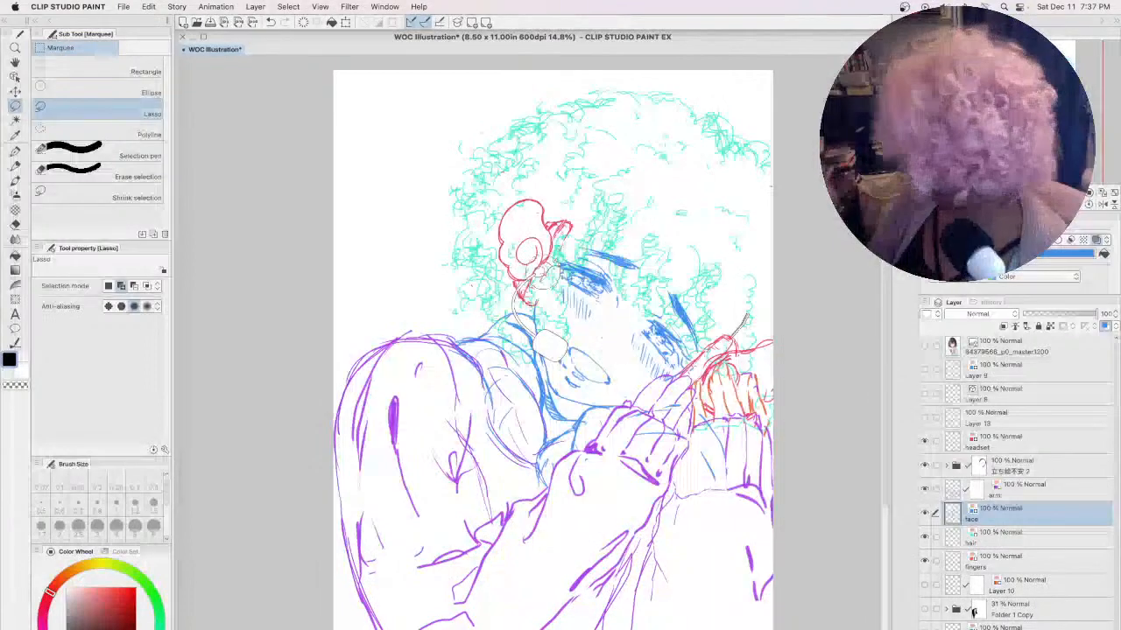
{"action": "key", "text": "Delete"}
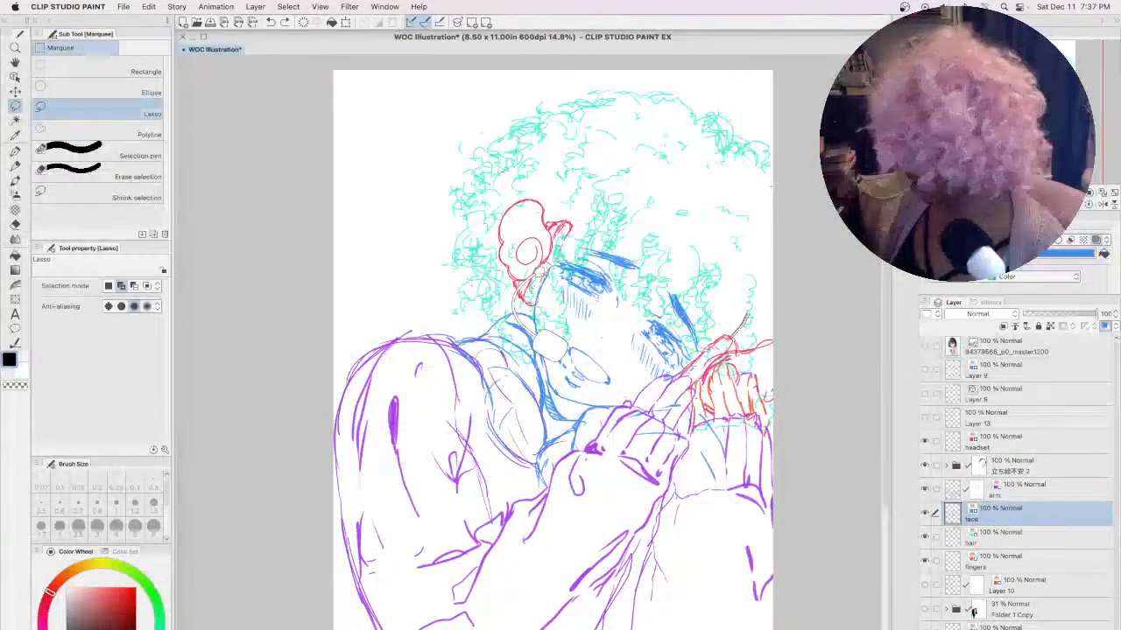
{"action": "left_click", "coordinate": [1062, 325]}
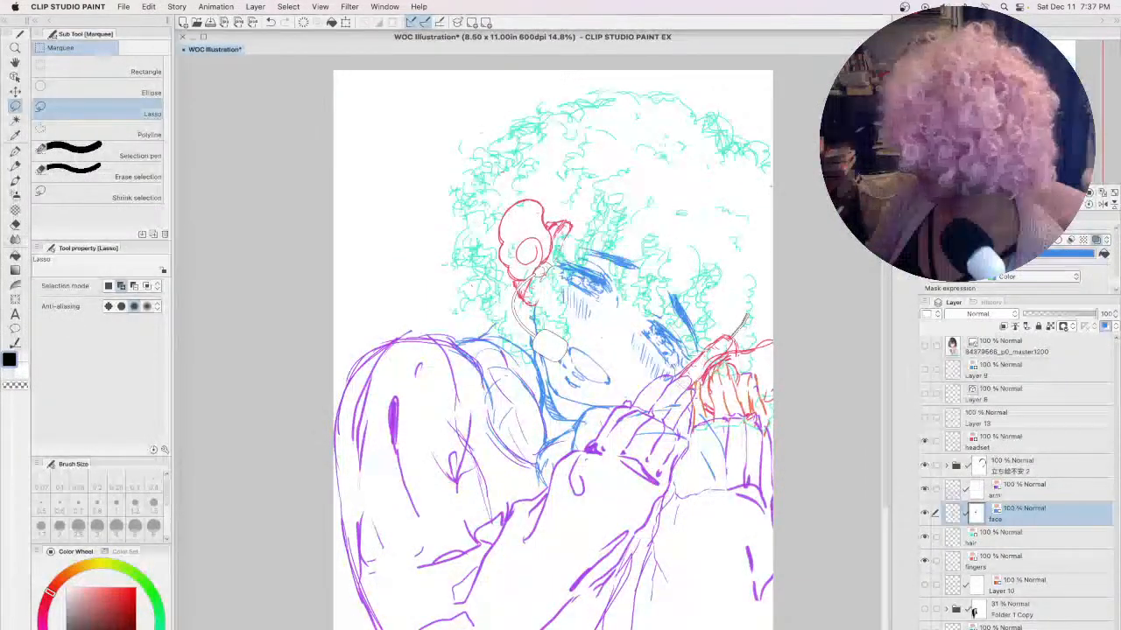
{"action": "mouse_move", "coordinate": [535, 280]}
{"action": "left_mouse_down"}
{"action": "mouse_move", "coordinate": [530, 339]}
{"action": "mouse_move", "coordinate": [565, 302]}
{"action": "left_mouse_up"}
{"action": "mouse_move", "coordinate": [551, 355]}
{"action": "left_mouse_down"}
{"action": "mouse_move", "coordinate": [578, 346]}
{"action": "mouse_move", "coordinate": [597, 308]}
{"action": "left_mouse_up"}
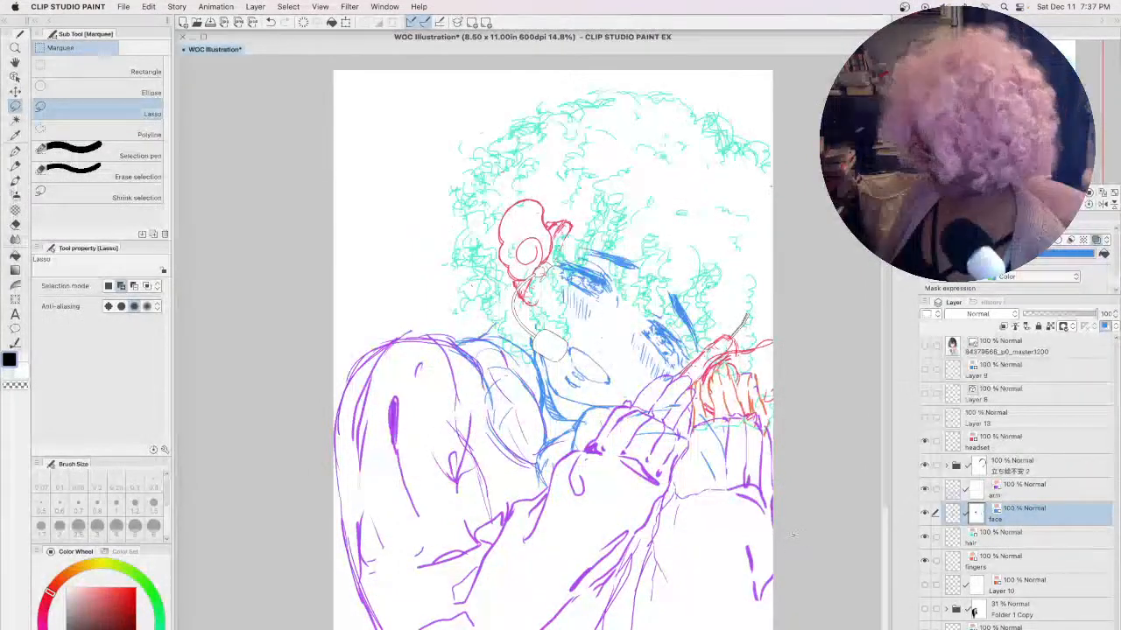
{"action": "key", "text": "super+s"}
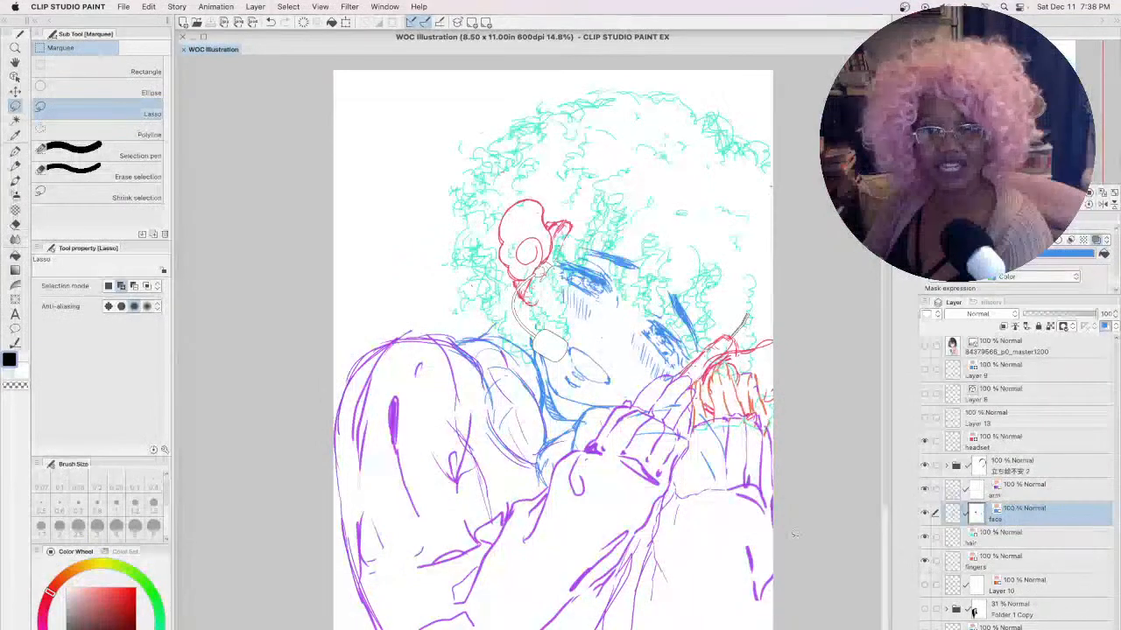
- Create a folder above the headset layer, move the sketch layers from headset through fingers into it, collapse it, and save
{"action": "left_click", "coordinate": [1031, 443]}
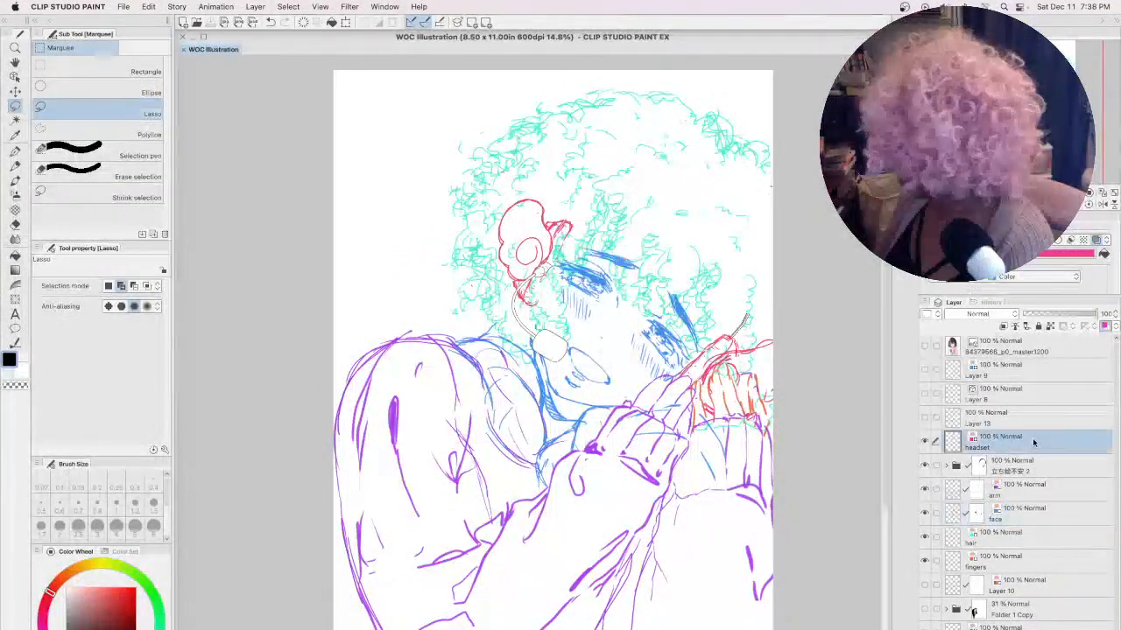
{"action": "key", "text": "super+g"}
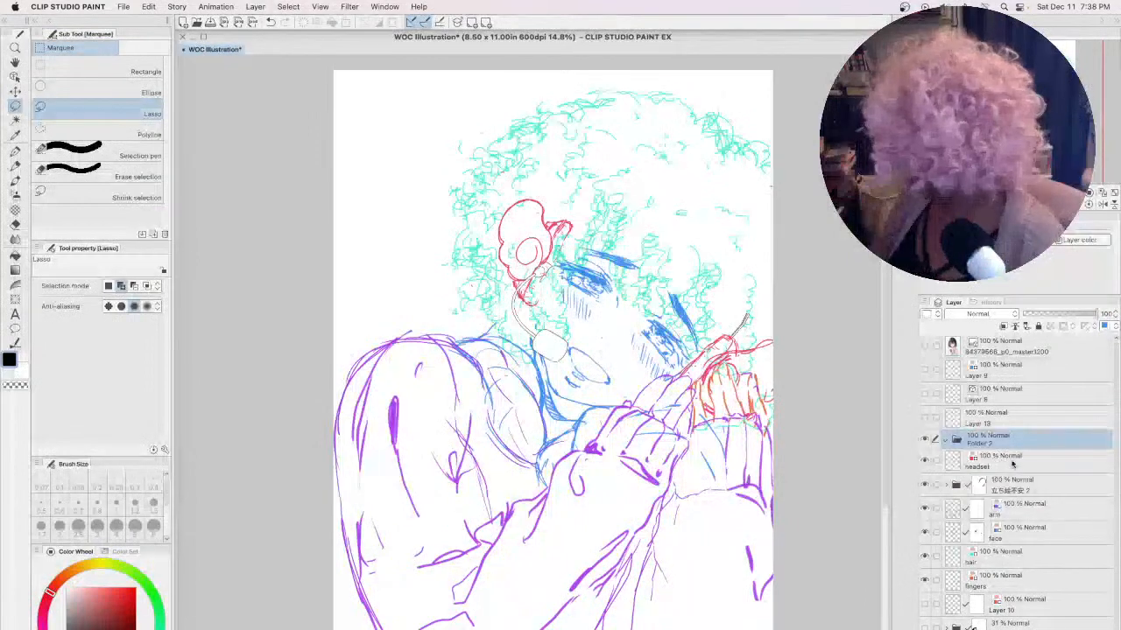
{"action": "left_click", "coordinate": [1033, 585], "text": "shift"}
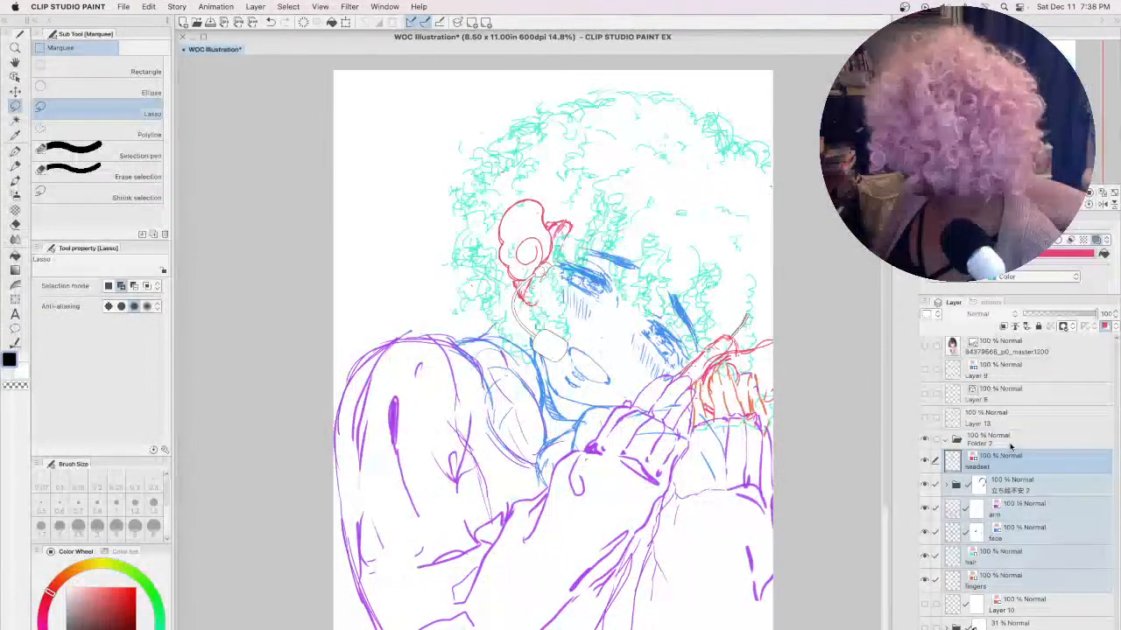
{"action": "left_click_drag", "start_coordinate": [1015, 451], "coordinate": [945, 448]}
{"action": "left_click", "coordinate": [947, 440]}
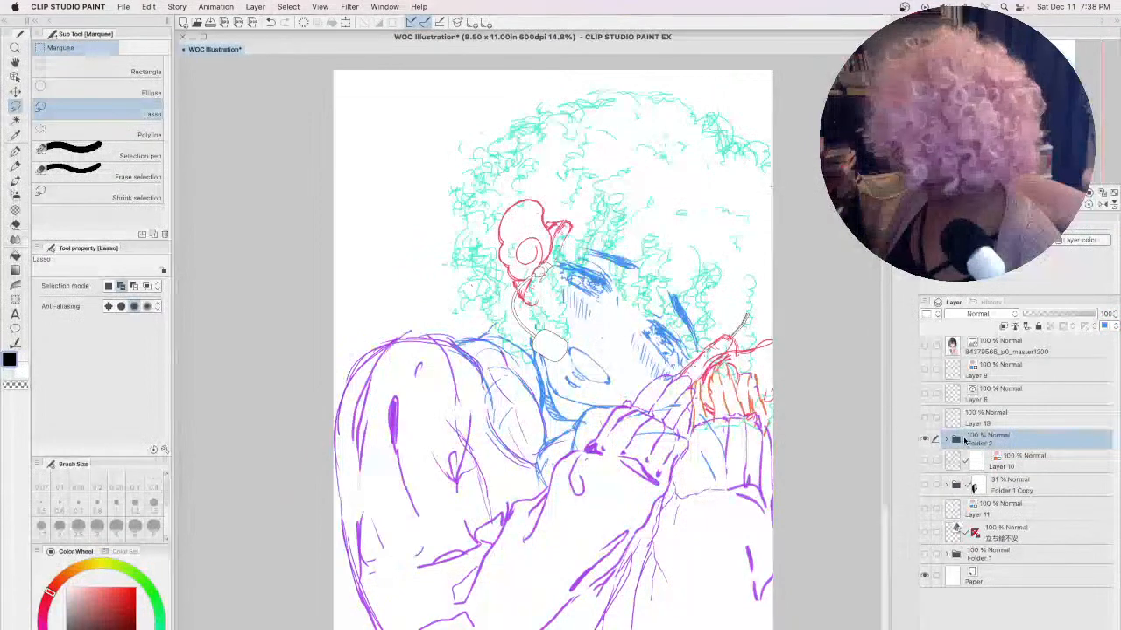
{"action": "key", "text": "super+s"}
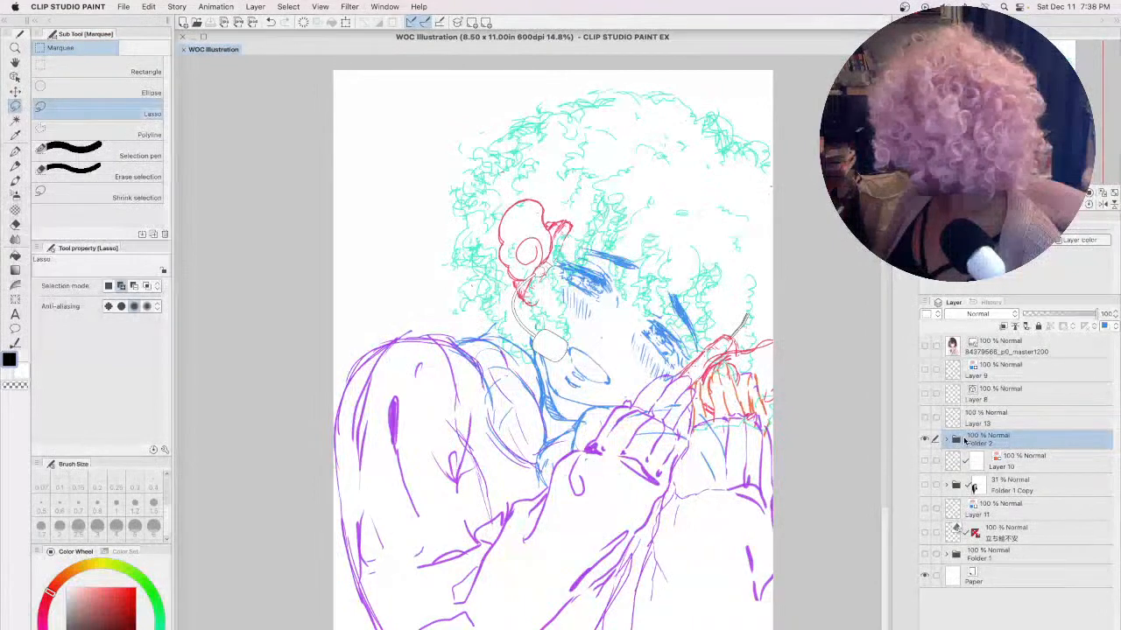
- Add a new layer above the sketch folder for inking with the G-pen, and lower the folder's opacity to 28%
{"action": "left_click", "coordinate": [1049, 315]}
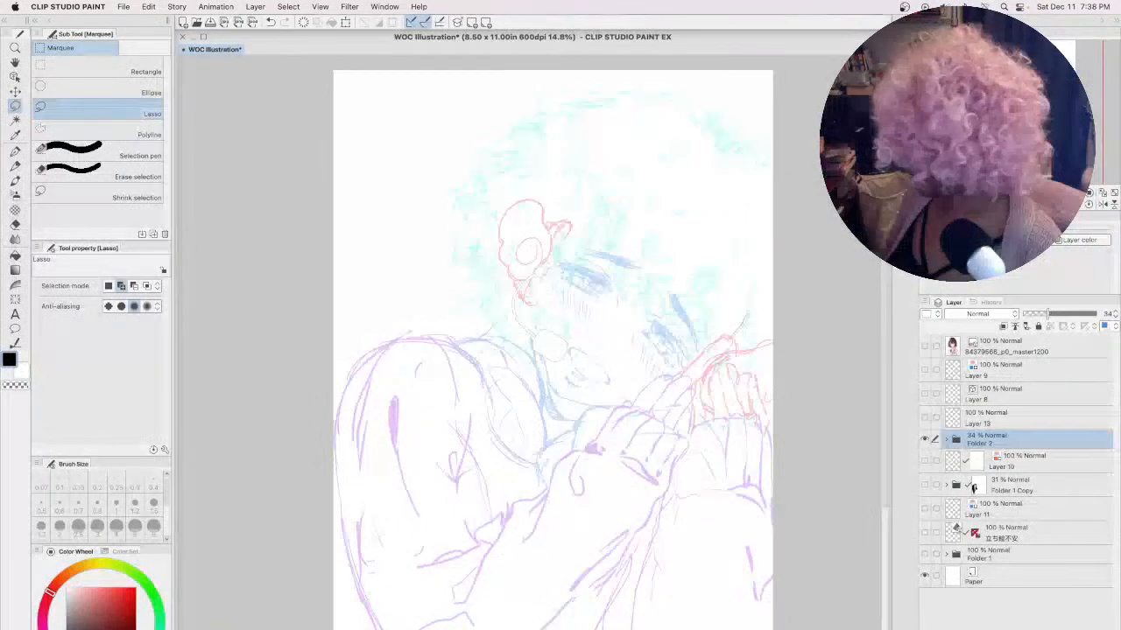
{"action": "key", "text": "super+shift+n"}
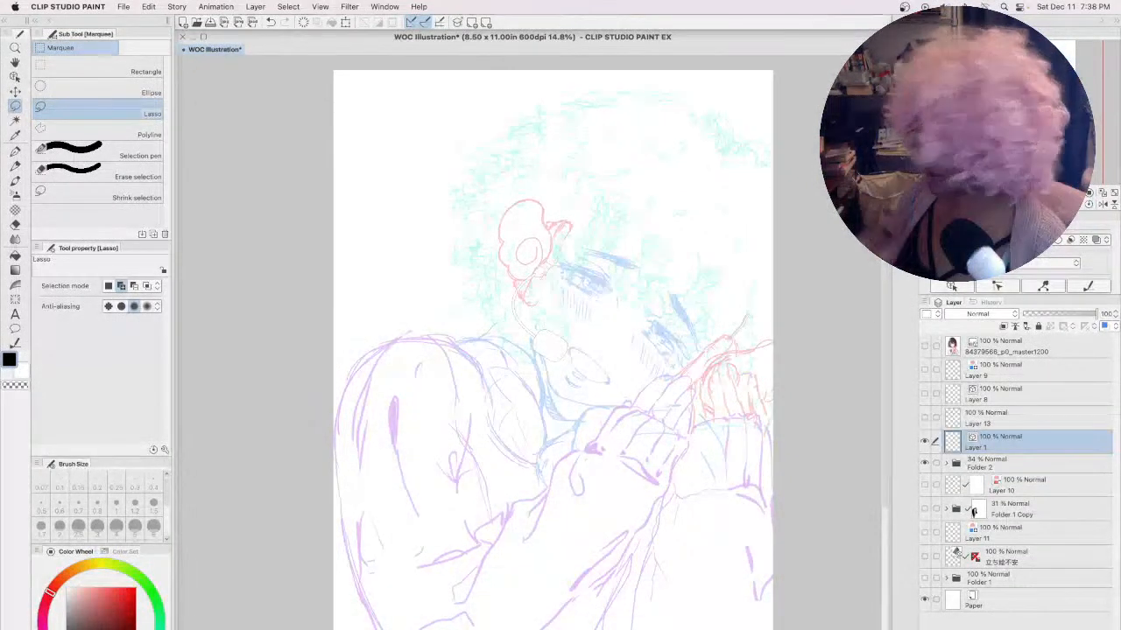
{"action": "key", "text": "p"}
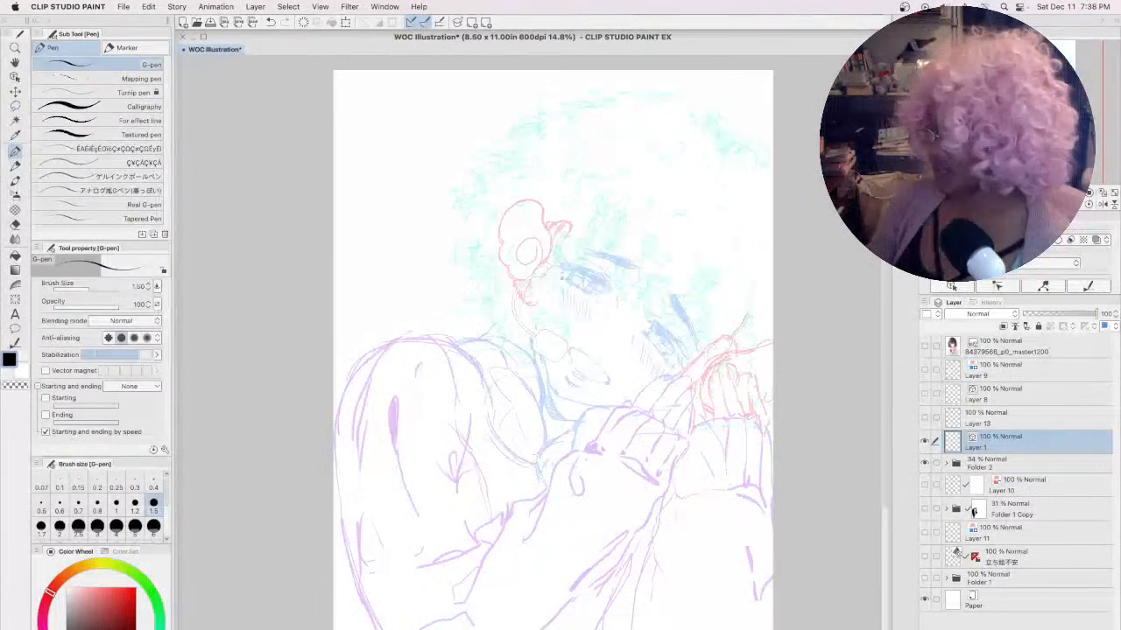
{"action": "left_click", "coordinate": [1015, 463]}
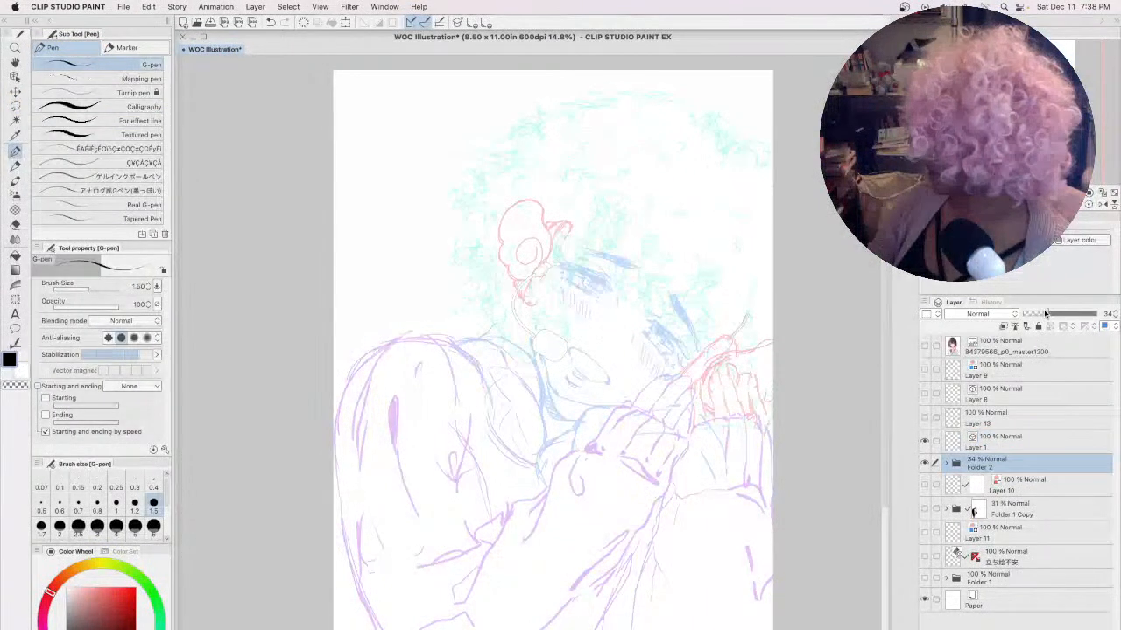
{"action": "left_click", "coordinate": [1002, 442]}
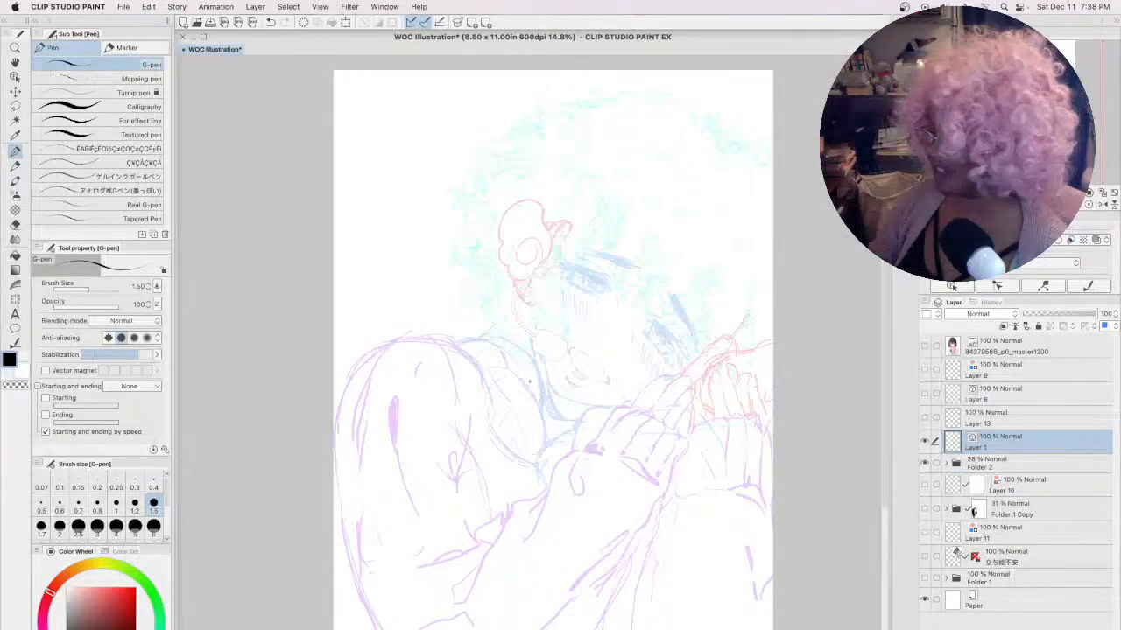
- Flip the canvas view, set the G-pen size to 0.30, and try a stroke down to the shoulder before undoing it
{"action": "scroll", "coordinate": [529, 382], "scroll_direction": "up", "scroll_amount": 5}
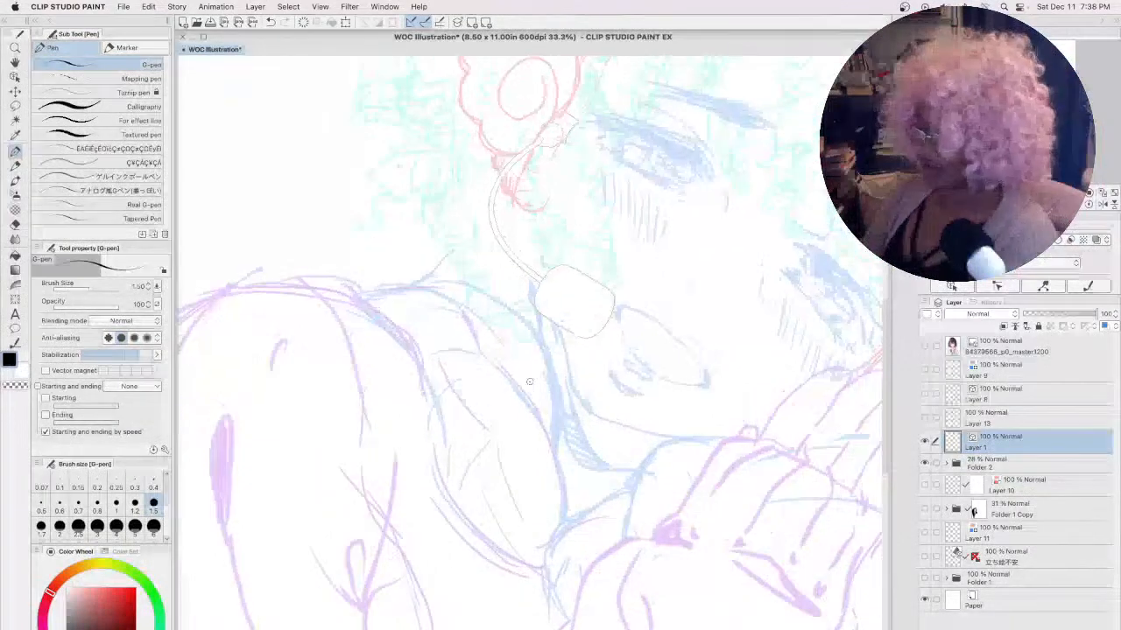
{"action": "scroll", "coordinate": [529, 382], "scroll_direction": "up", "scroll_amount": 2}
{"action": "key", "text": "h"}
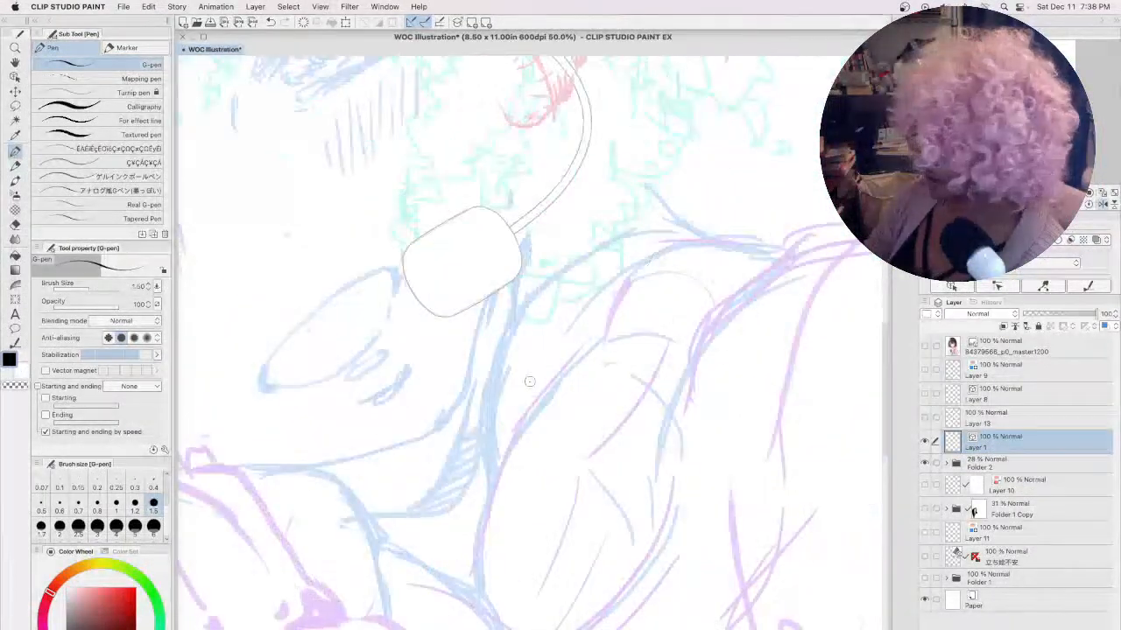
{"action": "scroll", "coordinate": [800, 237], "scroll_direction": "up", "scroll_amount": 1}
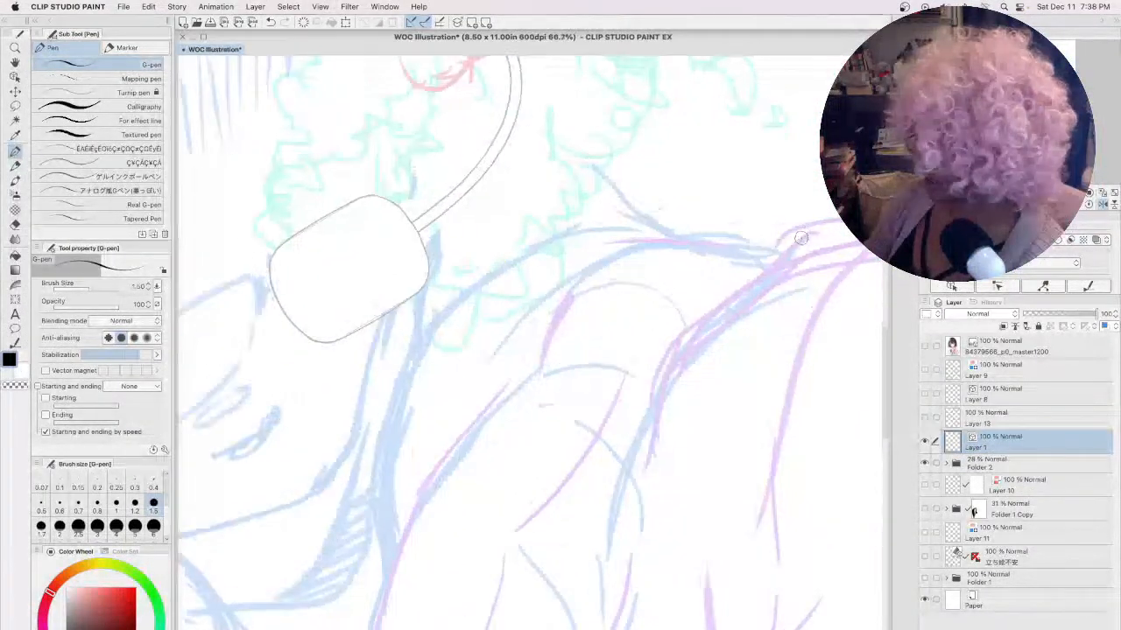
{"action": "left_click", "coordinate": [134, 478]}
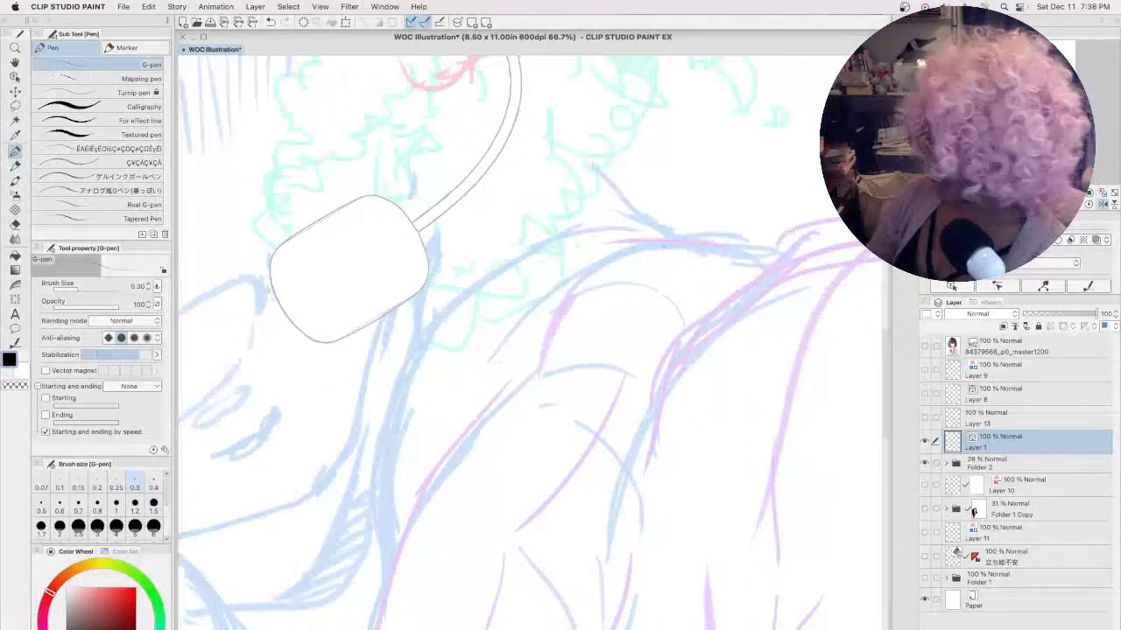
{"action": "scroll", "coordinate": [663, 248], "scroll_direction": "up", "scroll_amount": 1}
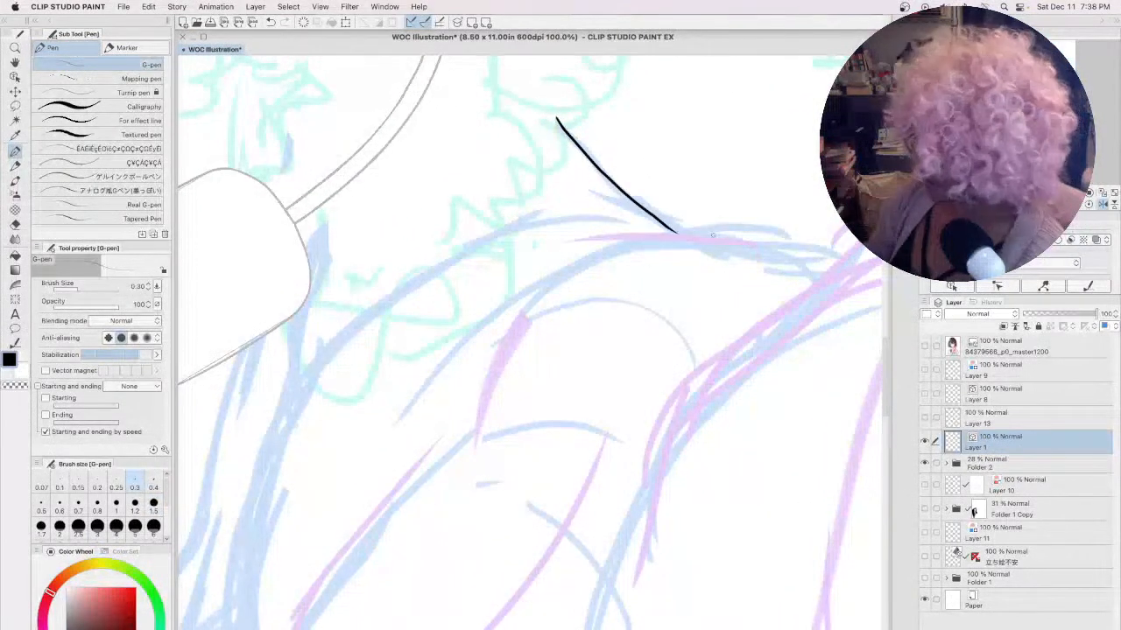
{"action": "key", "text": "super+z"}
- Try to ink the long neck line beside the headset microphone in one stroke, and undo it
{"action": "scroll", "coordinate": [713, 234], "scroll_direction": "up", "scroll_amount": 1}
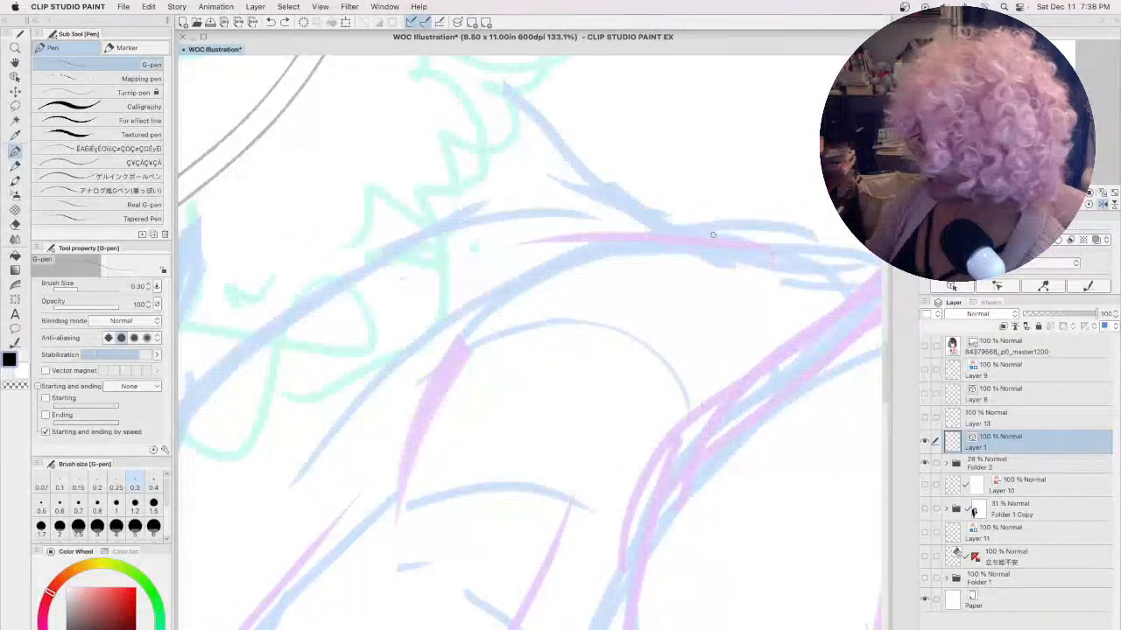
{"action": "key", "text": "h"}
{"action": "left_click_drag", "start_coordinate": [537, 377], "coordinate": [634, 150]}
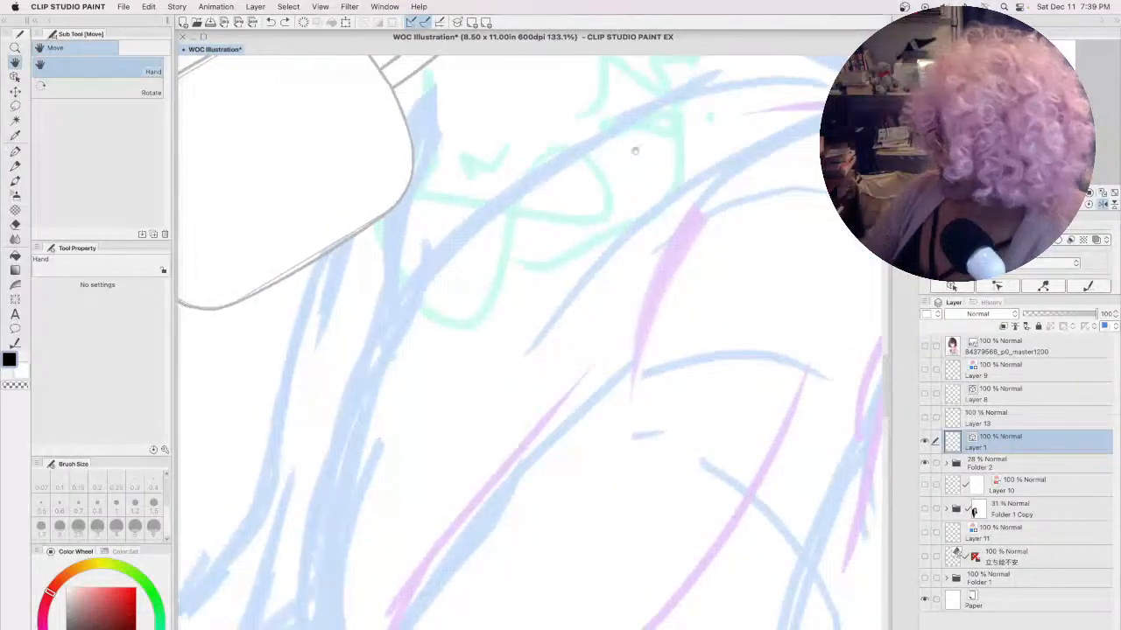
{"action": "key", "text": "p"}
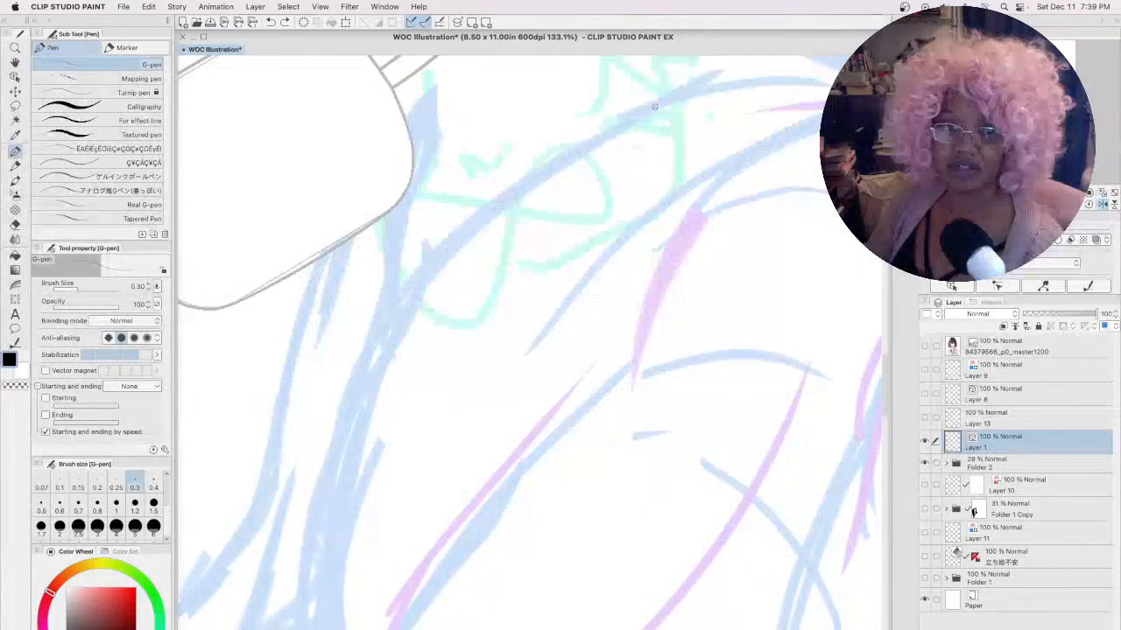
{"action": "mouse_move", "coordinate": [673, 94]}
{"action": "left_mouse_down"}
{"action": "mouse_move", "coordinate": [490, 226]}
{"action": "mouse_move", "coordinate": [385, 377]}
{"action": "mouse_move", "coordinate": [339, 591]}
{"action": "left_mouse_up"}
{"action": "left_click_drag", "start_coordinate": [477, 579], "coordinate": [560, 335]}
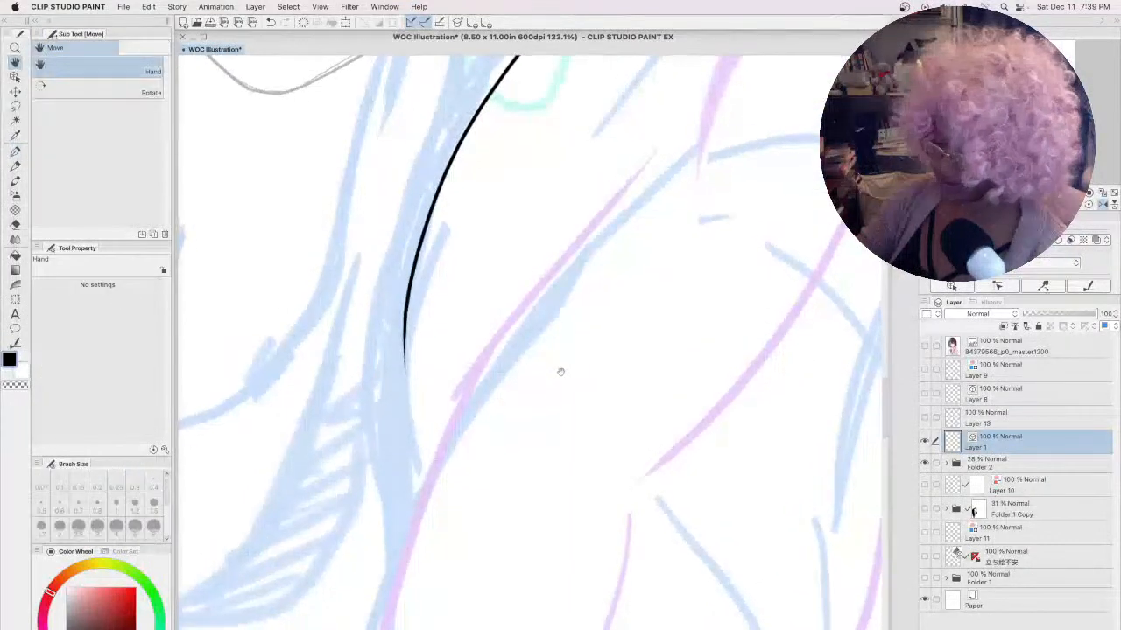
{"action": "scroll", "coordinate": [565, 367], "scroll_direction": "up", "scroll_amount": 1}
{"action": "key", "text": "ctrl+z"}
- Ink the neck line from beside the headset microphone and the adjoining garment line down to the collar fold
{"action": "scroll", "coordinate": [576, 367], "scroll_direction": "up", "scroll_amount": 2}
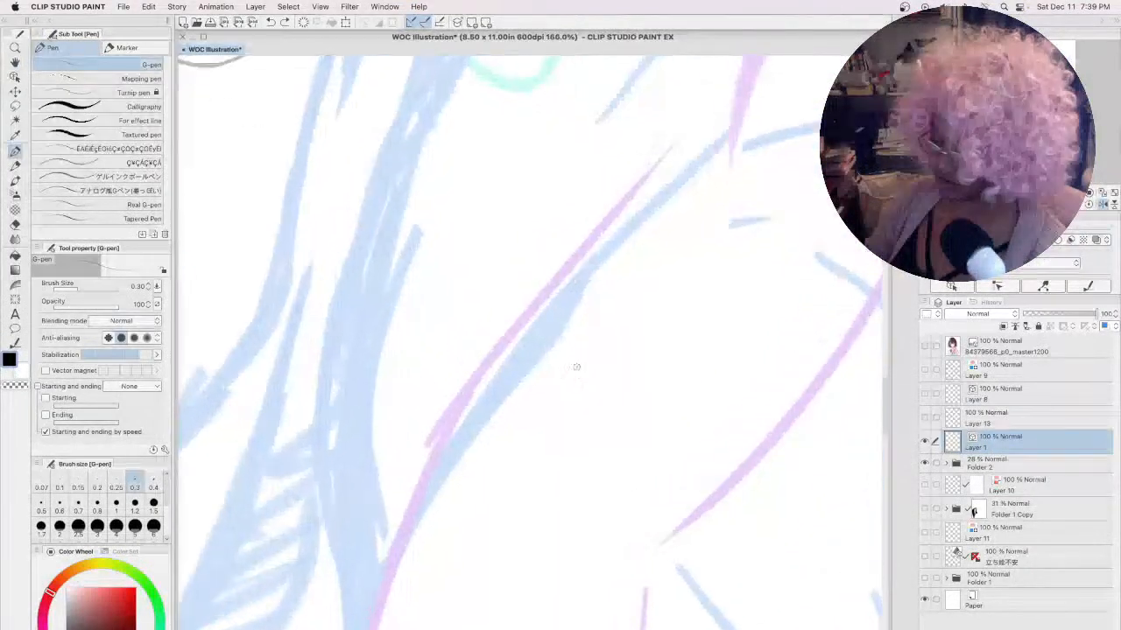
{"action": "left_click_drag", "start_coordinate": [514, 266], "coordinate": [596, 287]}
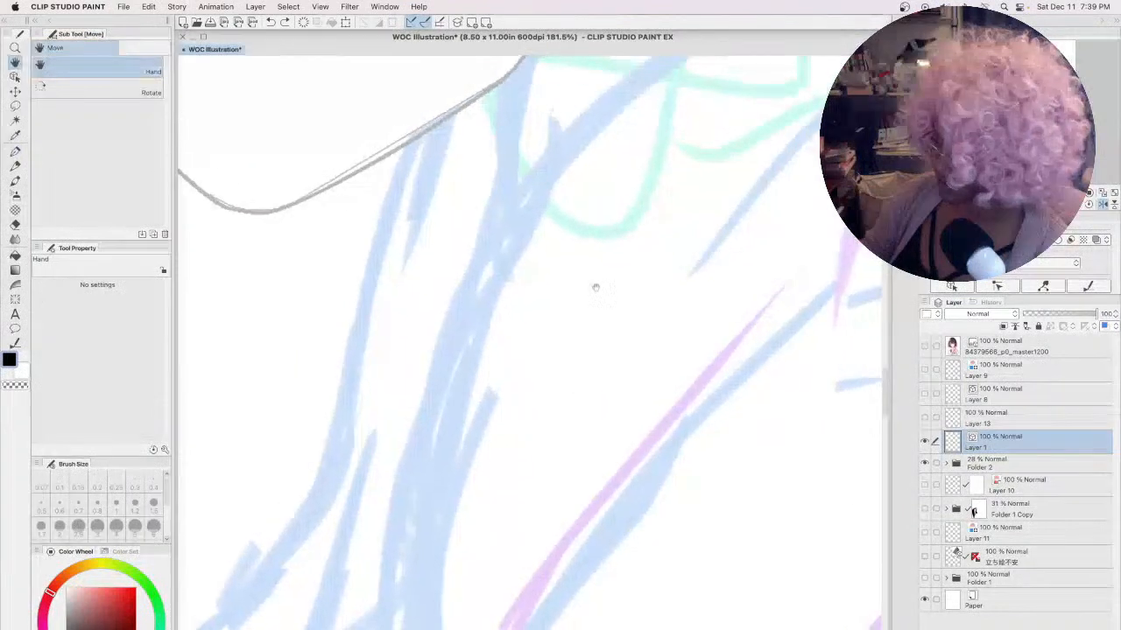
{"action": "mouse_move", "coordinate": [620, 88]}
{"action": "left_mouse_down"}
{"action": "mouse_move", "coordinate": [565, 141]}
{"action": "mouse_move", "coordinate": [466, 299]}
{"action": "mouse_move", "coordinate": [408, 493]}
{"action": "mouse_move", "coordinate": [404, 569]}
{"action": "mouse_move", "coordinate": [385, 292]}
{"action": "mouse_move", "coordinate": [409, 412]}
{"action": "mouse_move", "coordinate": [396, 548]}
{"action": "left_mouse_up"}
{"action": "mouse_move", "coordinate": [562, 162]}
{"action": "left_mouse_down"}
{"action": "mouse_move", "coordinate": [377, 593]}
{"action": "mouse_move", "coordinate": [532, 271]}
{"action": "left_mouse_up"}
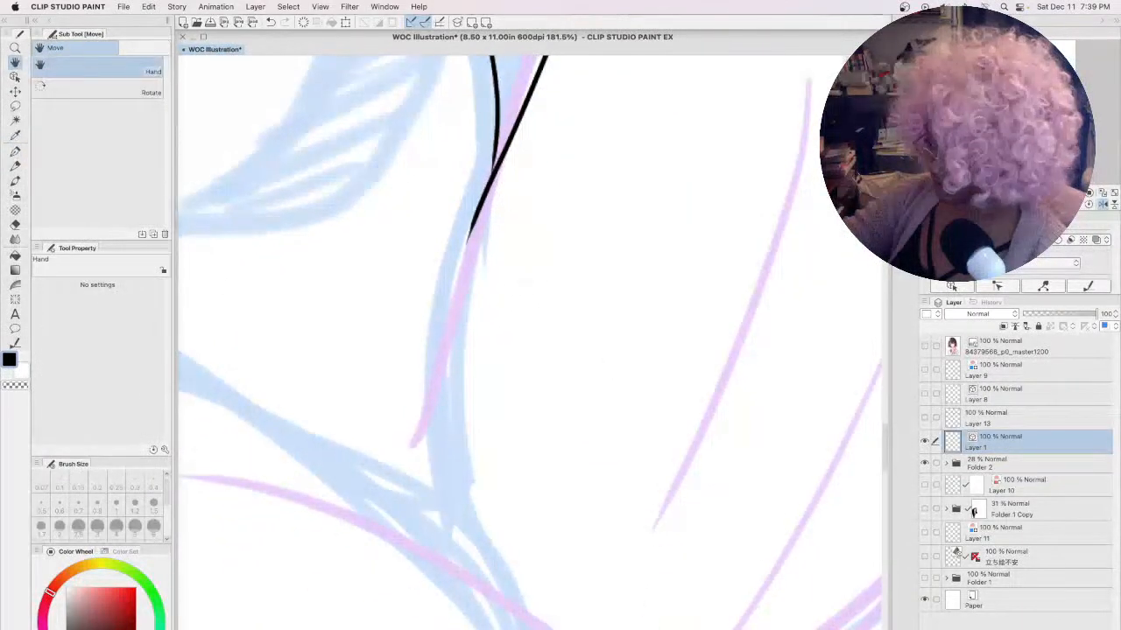
{"action": "mouse_move", "coordinate": [492, 162]}
{"action": "left_mouse_down"}
{"action": "mouse_move", "coordinate": [453, 284]}
{"action": "mouse_move", "coordinate": [432, 418]}
{"action": "mouse_move", "coordinate": [466, 565]}
{"action": "left_mouse_up"}
{"action": "key", "text": "space"}
{"action": "mouse_move", "coordinate": [668, 365]}
{"action": "left_mouse_down"}
{"action": "mouse_move", "coordinate": [531, 470]}
{"action": "mouse_move", "coordinate": [601, 388]}
{"action": "mouse_move", "coordinate": [626, 382]}
{"action": "left_mouse_up"}
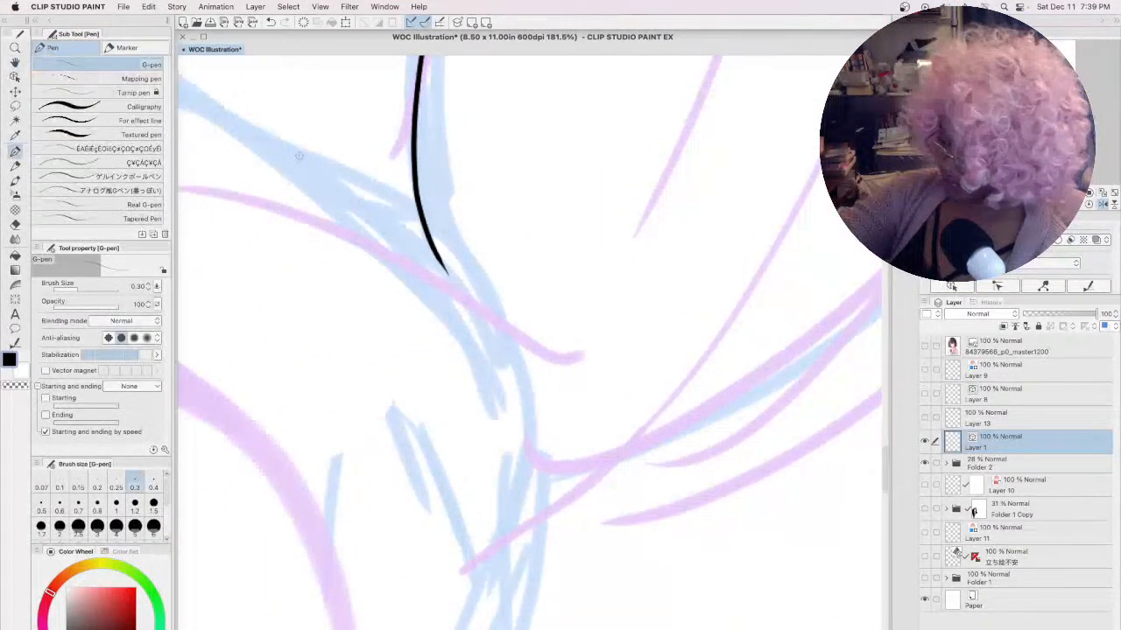
- Ink the curved collar fold line beneath the neck and extend the line above to meet it
{"action": "mouse_move", "coordinate": [299, 156]}
{"action": "left_mouse_down"}
{"action": "mouse_move", "coordinate": [381, 245]}
{"action": "mouse_move", "coordinate": [510, 335]}
{"action": "mouse_move", "coordinate": [529, 501]}
{"action": "mouse_move", "coordinate": [503, 612]}
{"action": "left_mouse_up"}
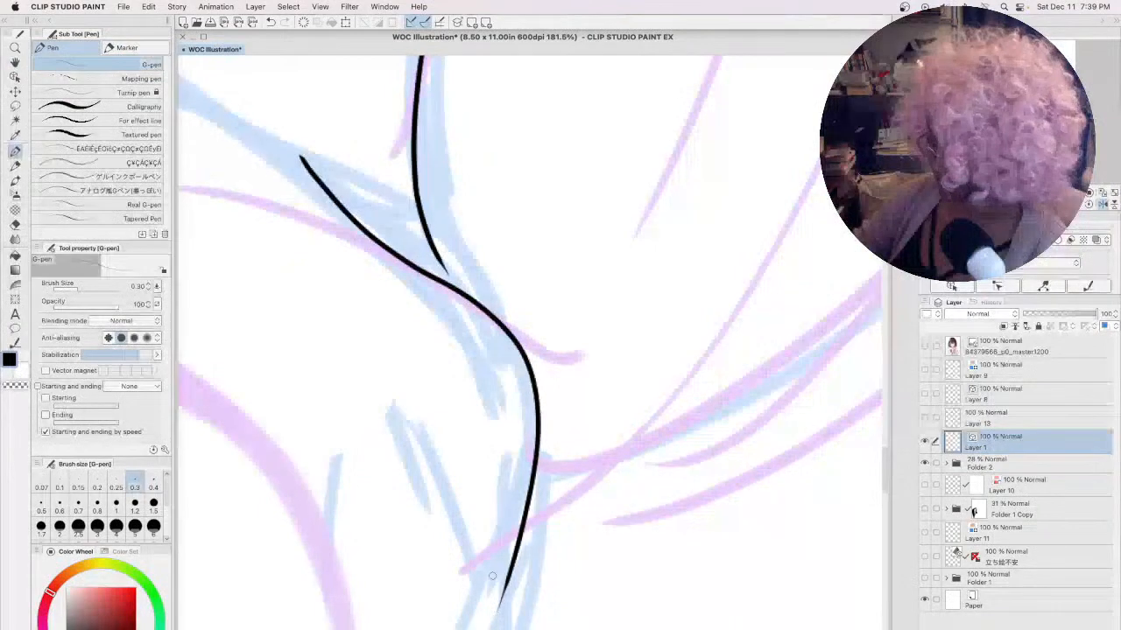
{"action": "key", "text": "space"}
{"action": "mouse_move", "coordinate": [722, 160]}
{"action": "left_mouse_down"}
{"action": "mouse_move", "coordinate": [679, 174]}
{"action": "mouse_move", "coordinate": [664, 296]}
{"action": "left_mouse_up"}
{"action": "left_click_drag", "start_coordinate": [383, 396], "coordinate": [399, 425]}
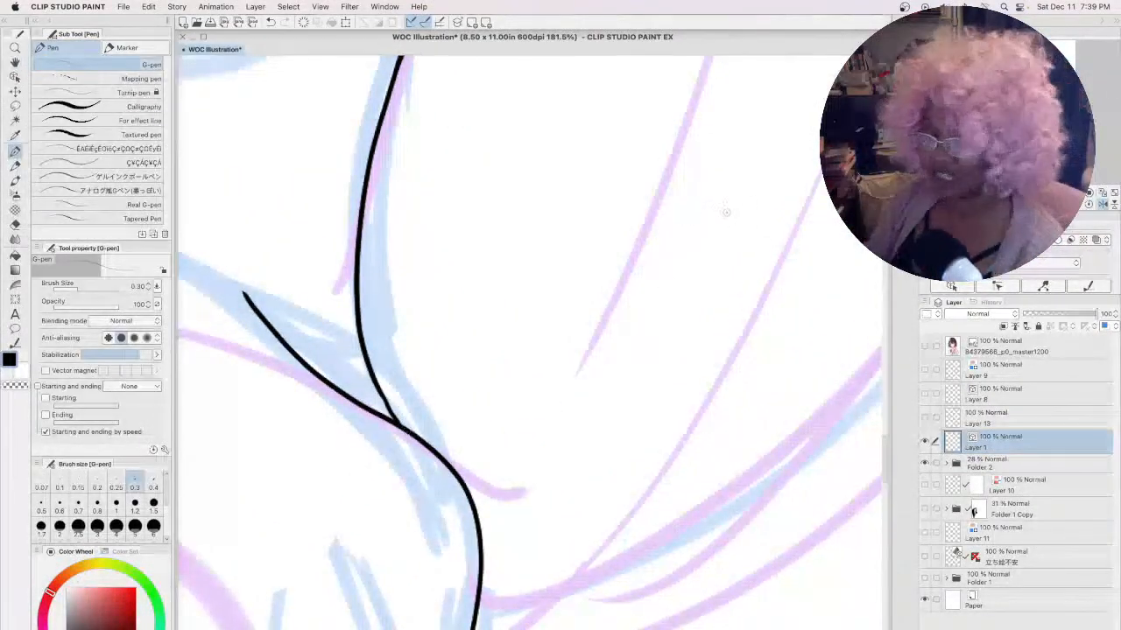
- Extend the upper end of the inked neck line along the sketch under the hair toward the shoulder
{"action": "key", "text": "space"}
{"action": "mouse_move", "coordinate": [693, 215]}
{"action": "left_mouse_down"}
{"action": "mouse_move", "coordinate": [565, 400]}
{"action": "mouse_move", "coordinate": [660, 205]}
{"action": "mouse_move", "coordinate": [509, 407]}
{"action": "mouse_move", "coordinate": [689, 352]}
{"action": "mouse_move", "coordinate": [515, 385]}
{"action": "mouse_move", "coordinate": [560, 420]}
{"action": "left_mouse_up"}
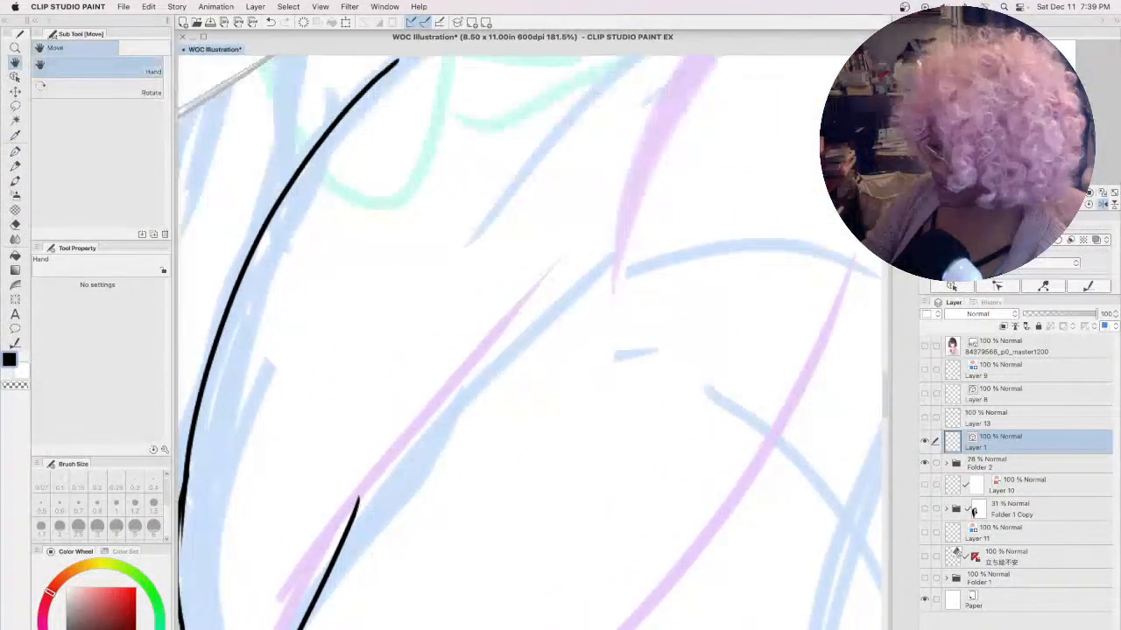
{"action": "mouse_move", "coordinate": [356, 506]}
{"action": "left_mouse_down"}
{"action": "mouse_move", "coordinate": [395, 424]}
{"action": "mouse_move", "coordinate": [525, 272]}
{"action": "mouse_move", "coordinate": [560, 416]}
{"action": "mouse_move", "coordinate": [563, 532]}
{"action": "mouse_move", "coordinate": [541, 547]}
{"action": "left_mouse_up"}
{"action": "key", "text": "space"}
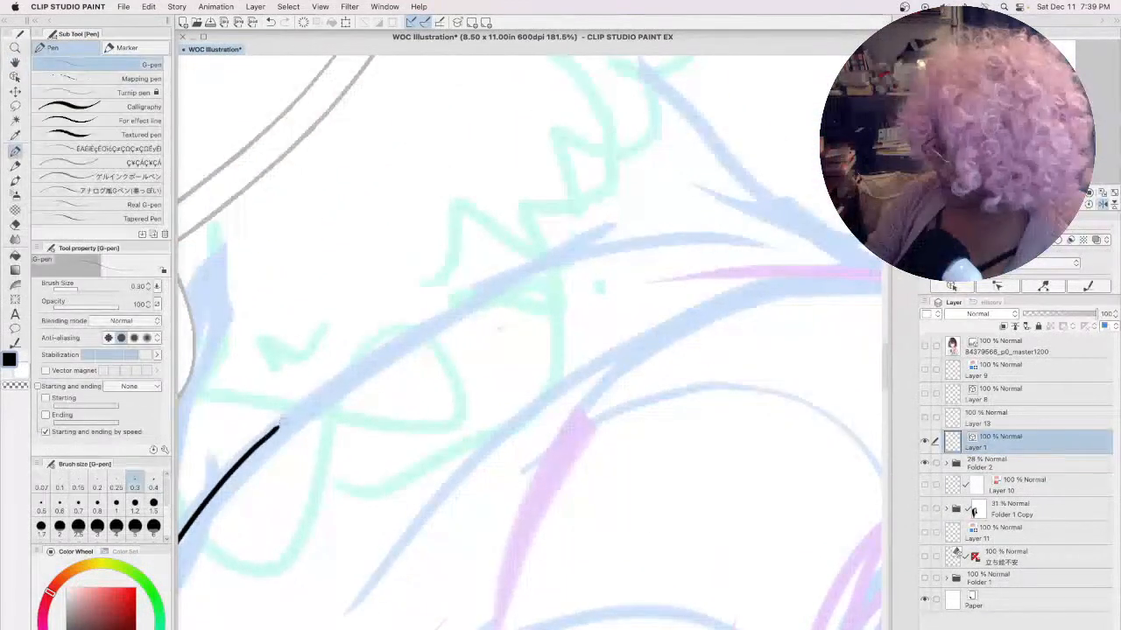
{"action": "mouse_move", "coordinate": [278, 429]}
{"action": "left_mouse_down"}
{"action": "mouse_move", "coordinate": [477, 288]}
{"action": "mouse_move", "coordinate": [727, 236]}
{"action": "left_mouse_up"}
- Ink the slanted line from the hair down to the shoulder and the curved garment edge along the shoulder's top
{"action": "key", "text": "space"}
{"action": "mouse_move", "coordinate": [501, 416]}
{"action": "left_mouse_down"}
{"action": "mouse_move", "coordinate": [188, 522]}
{"action": "mouse_move", "coordinate": [175, 500]}
{"action": "left_mouse_up"}
{"action": "mouse_move", "coordinate": [331, 147]}
{"action": "left_mouse_down"}
{"action": "mouse_move", "coordinate": [484, 309]}
{"action": "mouse_move", "coordinate": [545, 352]}
{"action": "left_mouse_up"}
{"action": "left_click_drag", "start_coordinate": [586, 461], "coordinate": [538, 348]}
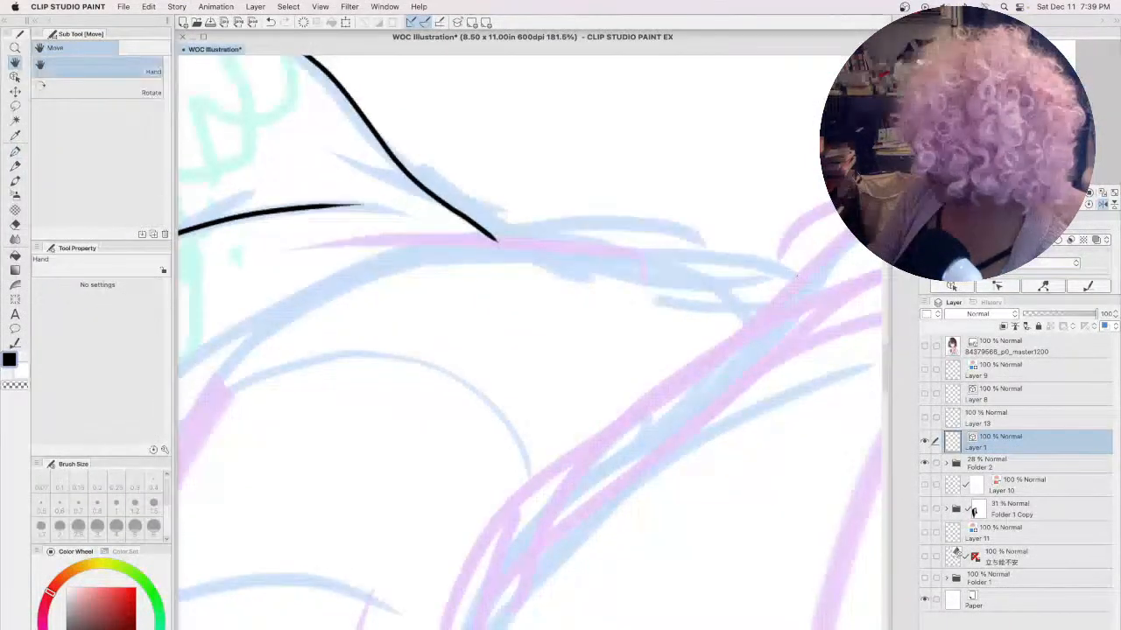
{"action": "mouse_move", "coordinate": [799, 282]}
{"action": "left_mouse_down"}
{"action": "mouse_move", "coordinate": [711, 250]}
{"action": "mouse_move", "coordinate": [474, 239]}
{"action": "mouse_move", "coordinate": [258, 343]}
{"action": "left_mouse_up"}
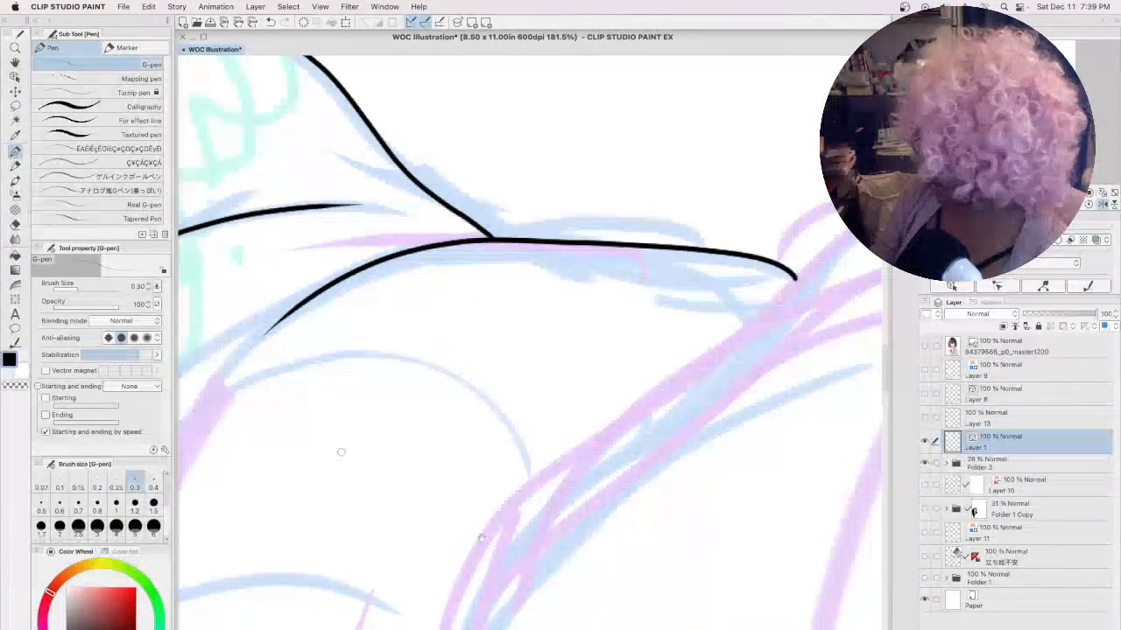
- Undo the stroke along the shoulder's top and re-ink it as a longer curve with its lower end reaching the sleeve fold
{"action": "key", "text": "space"}
{"action": "mouse_move", "coordinate": [466, 373]}
{"action": "left_mouse_down"}
{"action": "mouse_move", "coordinate": [475, 391]}
{"action": "mouse_move", "coordinate": [516, 403]}
{"action": "left_mouse_up"}
{"action": "key", "text": "super+z"}
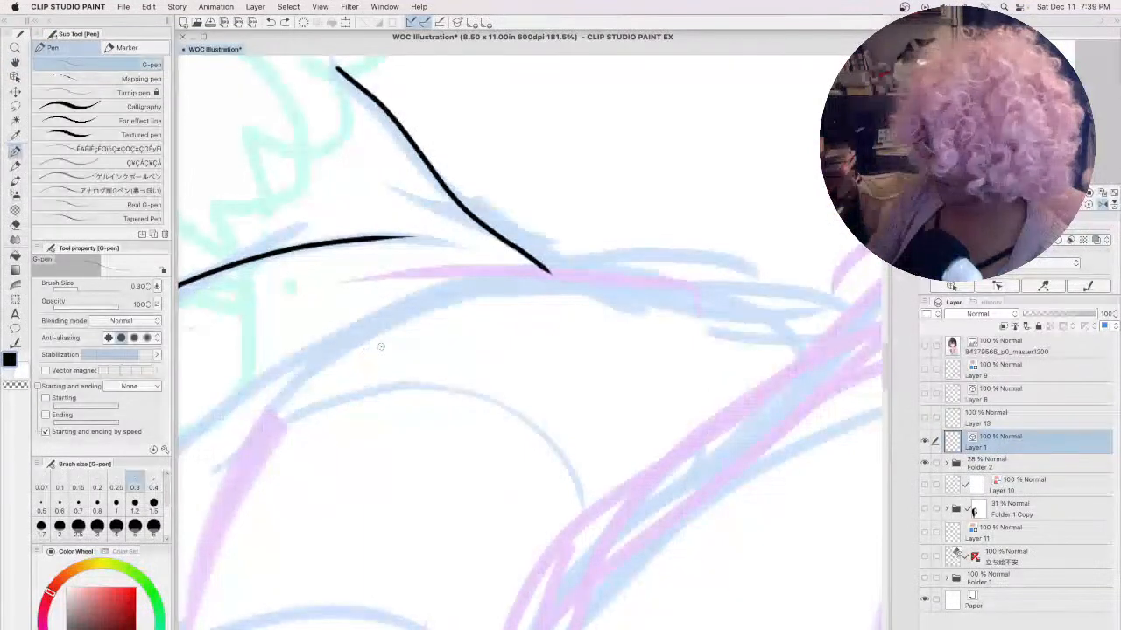
{"action": "key", "text": "super+z"}
{"action": "left_click", "coordinate": [284, 22]}
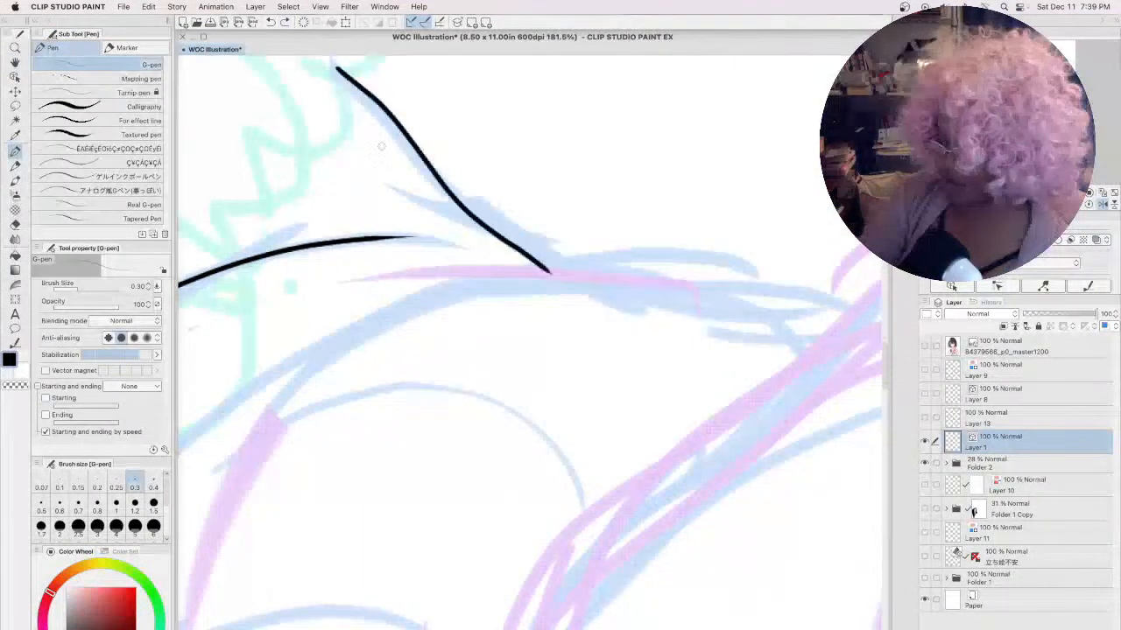
{"action": "mouse_move", "coordinate": [283, 390]}
{"action": "left_mouse_down"}
{"action": "mouse_move", "coordinate": [368, 326]}
{"action": "mouse_move", "coordinate": [674, 285]}
{"action": "mouse_move", "coordinate": [845, 320]}
{"action": "mouse_move", "coordinate": [826, 297]}
{"action": "mouse_move", "coordinate": [615, 285]}
{"action": "mouse_move", "coordinate": [248, 464]}
{"action": "left_mouse_up"}
{"action": "key", "text": "super+z"}
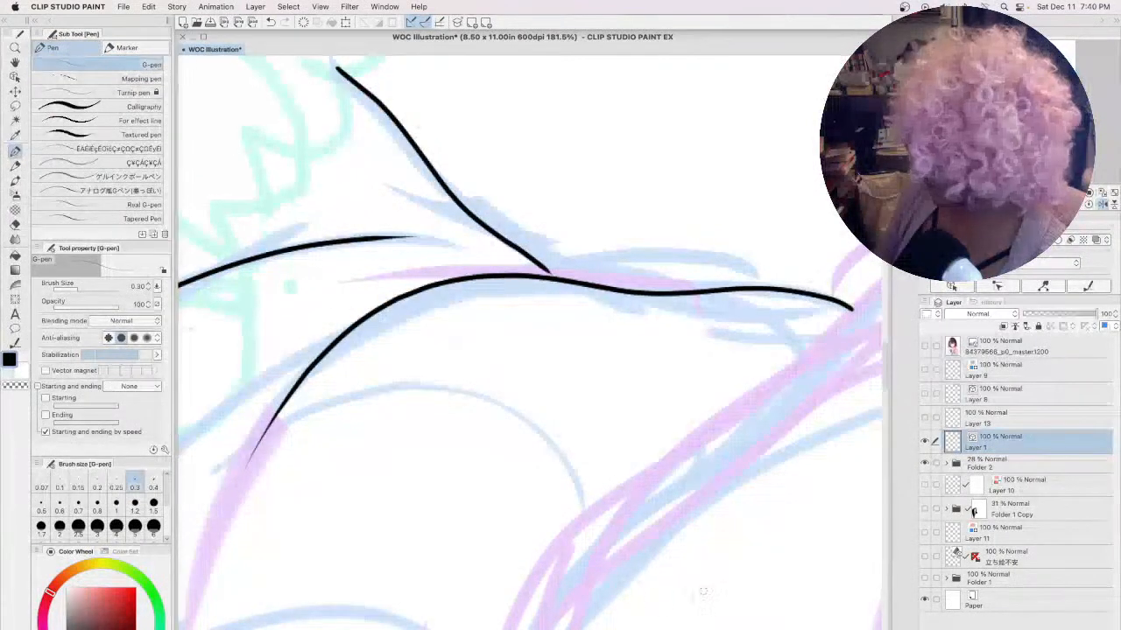
- Ink the thin arched fold line just beneath the shoulder edge, starting beside the lower end of the shoulder stroke
{"action": "left_click_drag", "start_coordinate": [625, 451], "coordinate": [721, 395]}
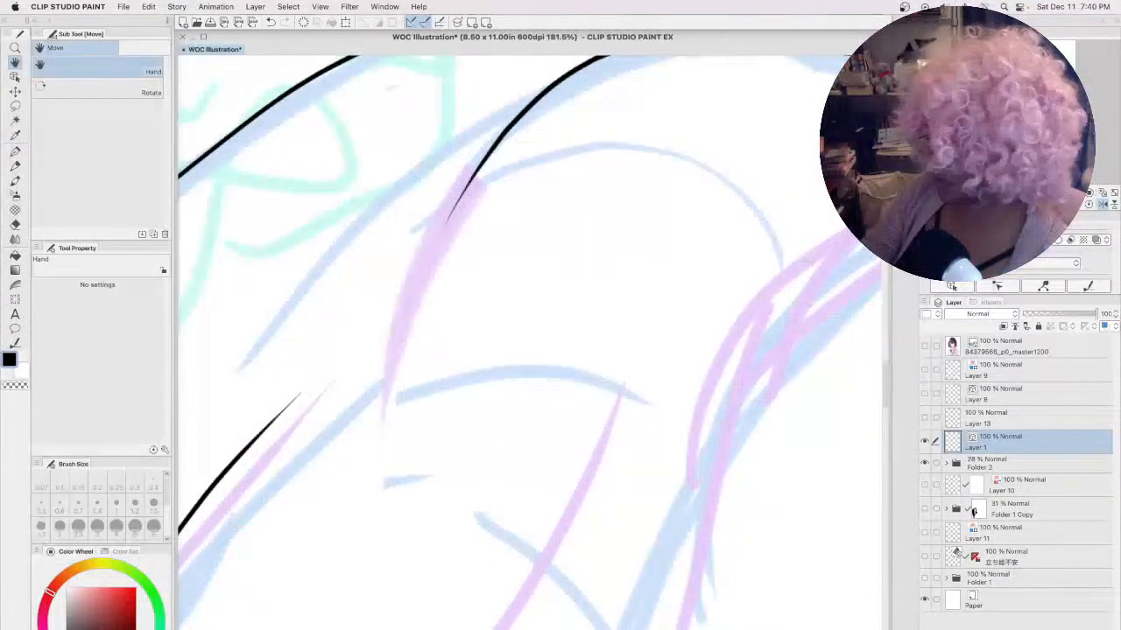
{"action": "mouse_move", "coordinate": [481, 178]}
{"action": "left_mouse_down"}
{"action": "mouse_move", "coordinate": [505, 163]}
{"action": "mouse_move", "coordinate": [663, 158]}
{"action": "mouse_move", "coordinate": [760, 225]}
{"action": "left_mouse_up"}
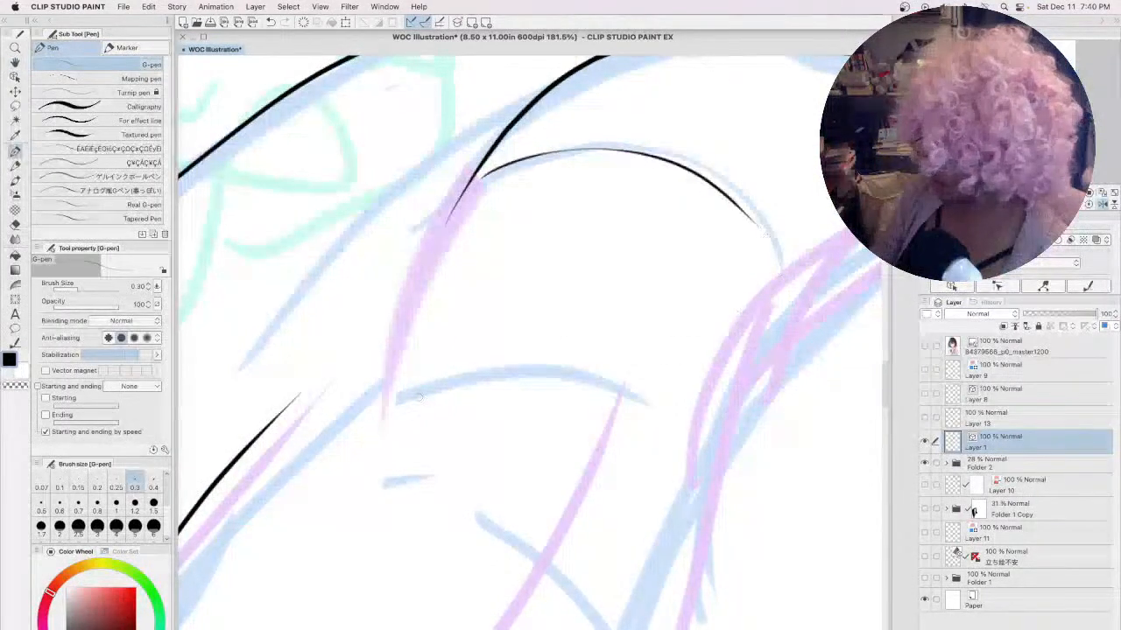
{"action": "mouse_move", "coordinate": [322, 424]}
{"action": "left_mouse_down"}
{"action": "mouse_move", "coordinate": [483, 368]}
{"action": "mouse_move", "coordinate": [676, 411]}
{"action": "left_mouse_up"}
- Ink the garment's upper edge beyond the shoulder along the sketch to where it bends downward
{"action": "left_click_drag", "start_coordinate": [804, 461], "coordinate": [473, 378]}
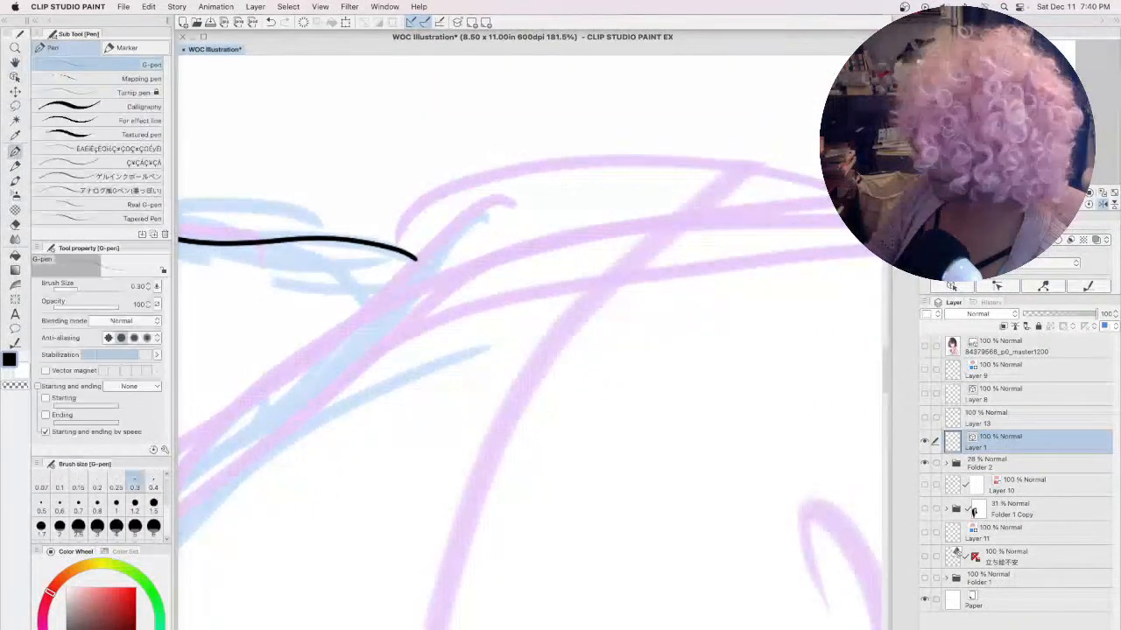
{"action": "mouse_move", "coordinate": [810, 184]}
{"action": "left_mouse_down"}
{"action": "mouse_move", "coordinate": [456, 228]}
{"action": "mouse_move", "coordinate": [250, 413]}
{"action": "mouse_move", "coordinate": [426, 329]}
{"action": "mouse_move", "coordinate": [669, 245]}
{"action": "mouse_move", "coordinate": [819, 226]}
{"action": "left_mouse_up"}
{"action": "mouse_move", "coordinate": [752, 327]}
{"action": "left_mouse_down"}
{"action": "mouse_move", "coordinate": [436, 287]}
{"action": "mouse_move", "coordinate": [362, 290]}
{"action": "mouse_move", "coordinate": [353, 265]}
{"action": "left_mouse_up"}
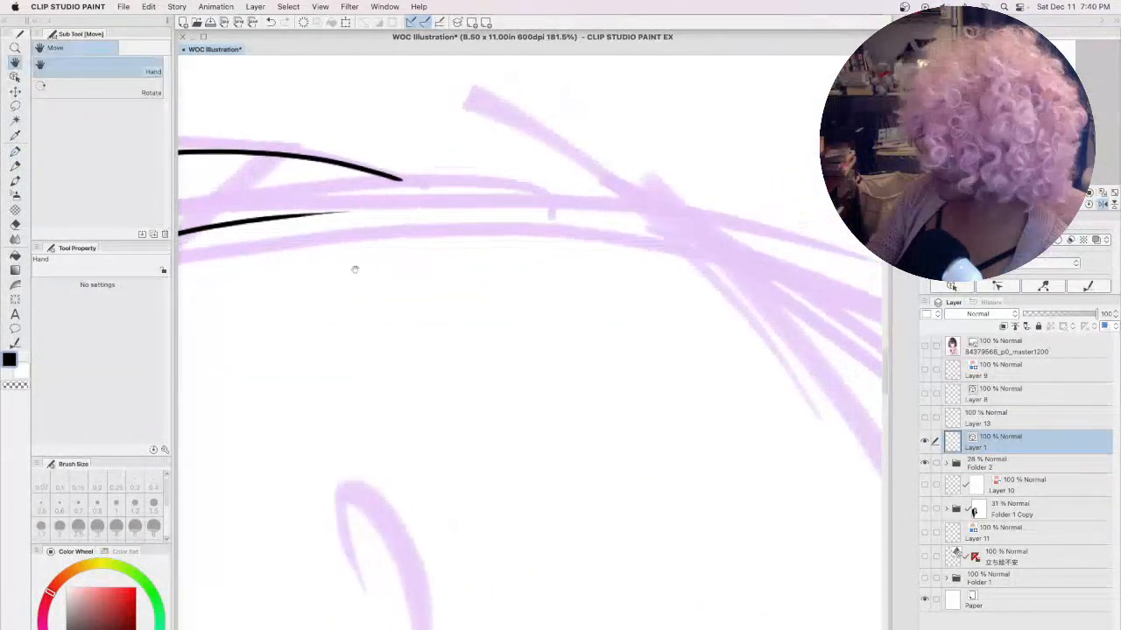
{"action": "mouse_move", "coordinate": [388, 176]}
{"action": "left_mouse_down"}
{"action": "mouse_move", "coordinate": [736, 264]}
{"action": "mouse_move", "coordinate": [807, 324]}
{"action": "left_mouse_up"}
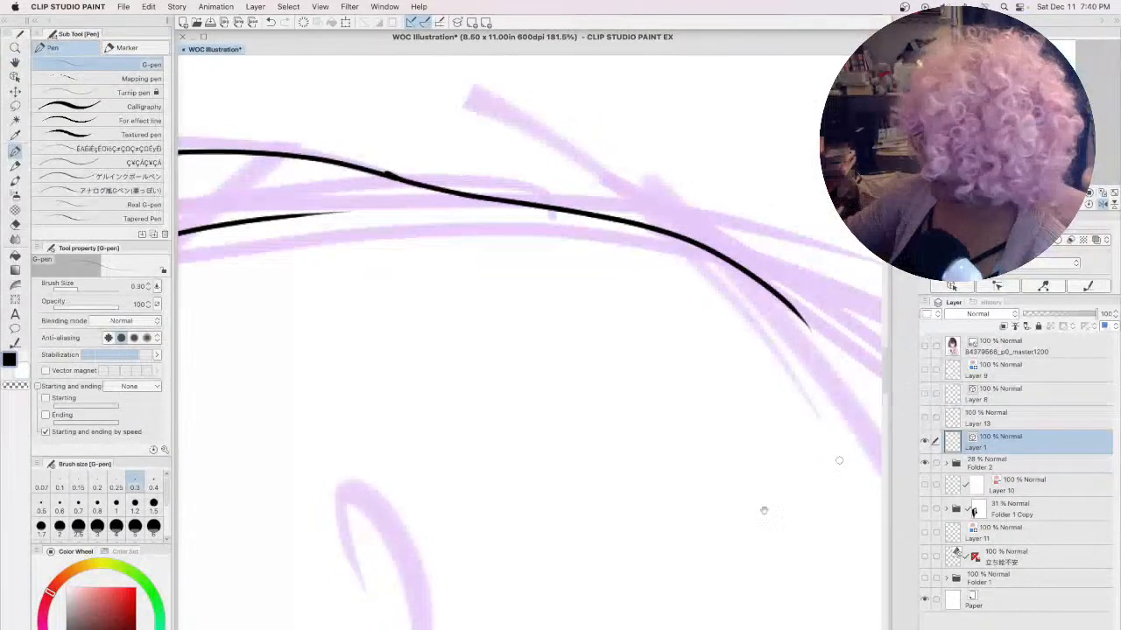
- Carry the garment's outer contour around the bend and ink the inner fold line running down beside it
{"action": "mouse_move", "coordinate": [763, 513]}
{"action": "left_mouse_down"}
{"action": "mouse_move", "coordinate": [455, 354]}
{"action": "mouse_move", "coordinate": [412, 357]}
{"action": "mouse_move", "coordinate": [406, 345]}
{"action": "left_mouse_up"}
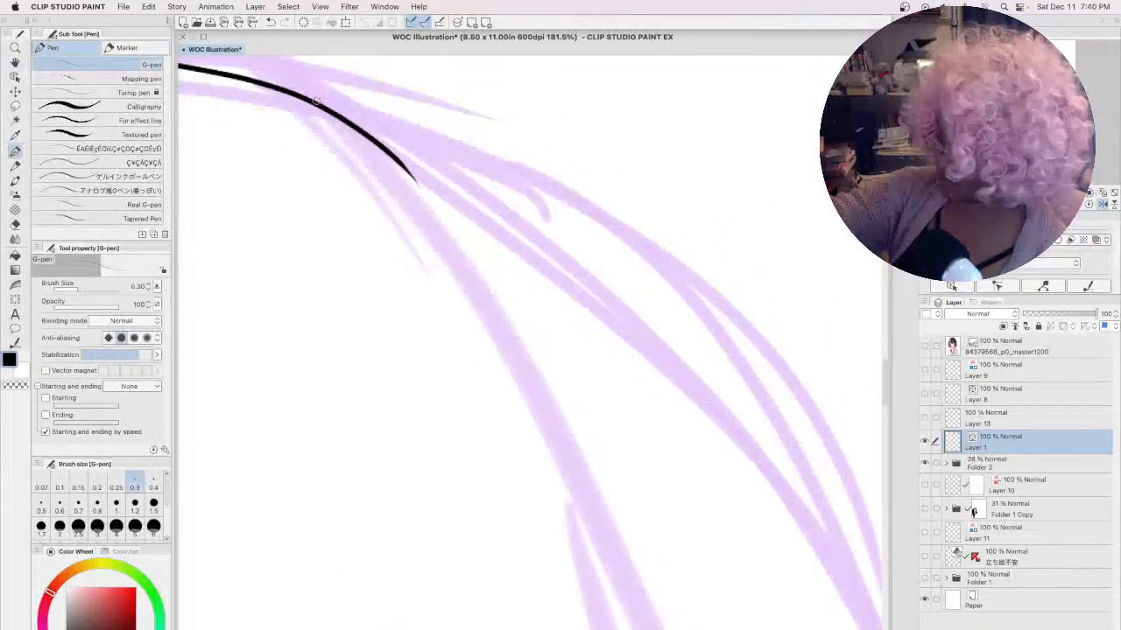
{"action": "mouse_move", "coordinate": [313, 99]}
{"action": "left_mouse_down"}
{"action": "mouse_move", "coordinate": [542, 212]}
{"action": "mouse_move", "coordinate": [702, 340]}
{"action": "mouse_move", "coordinate": [829, 576]}
{"action": "left_mouse_up"}
{"action": "key", "text": "space"}
{"action": "left_click_drag", "start_coordinate": [641, 580], "coordinate": [677, 477]}
{"action": "mouse_move", "coordinate": [455, 112]}
{"action": "left_mouse_down"}
{"action": "mouse_move", "coordinate": [608, 354]}
{"action": "mouse_move", "coordinate": [696, 526]}
{"action": "mouse_move", "coordinate": [591, 254]}
{"action": "left_mouse_up"}
{"action": "key", "text": "space"}
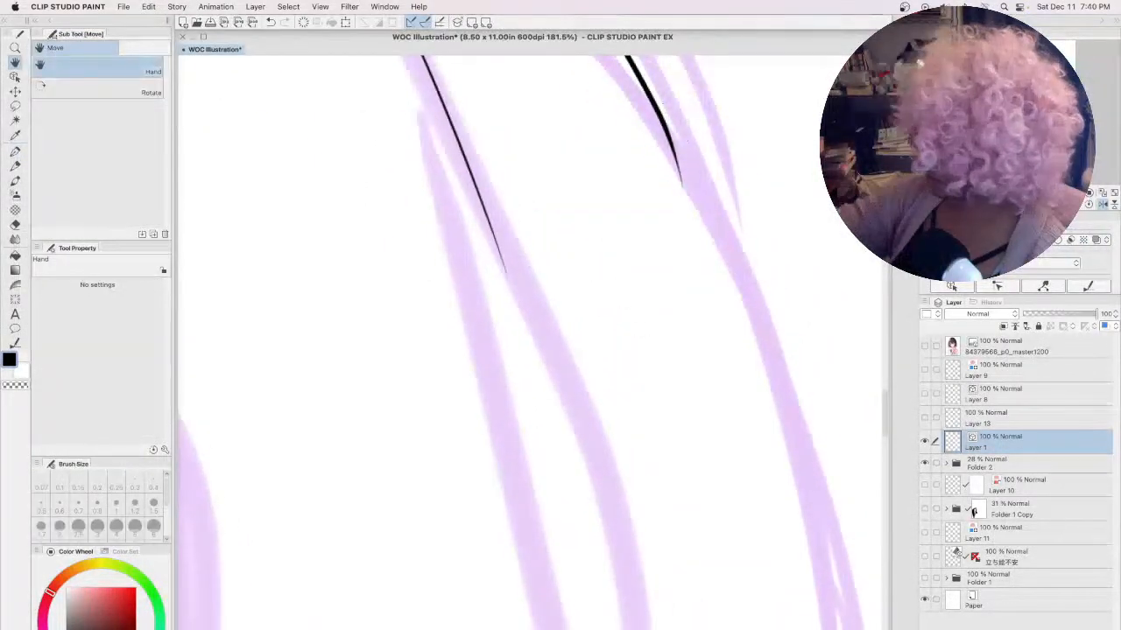
- Extend both the outer contour and the inner fold line down along the sketch toward the page's side edge
{"action": "mouse_move", "coordinate": [646, 85]}
{"action": "left_mouse_down"}
{"action": "mouse_move", "coordinate": [735, 278]}
{"action": "mouse_move", "coordinate": [818, 627]}
{"action": "left_mouse_up"}
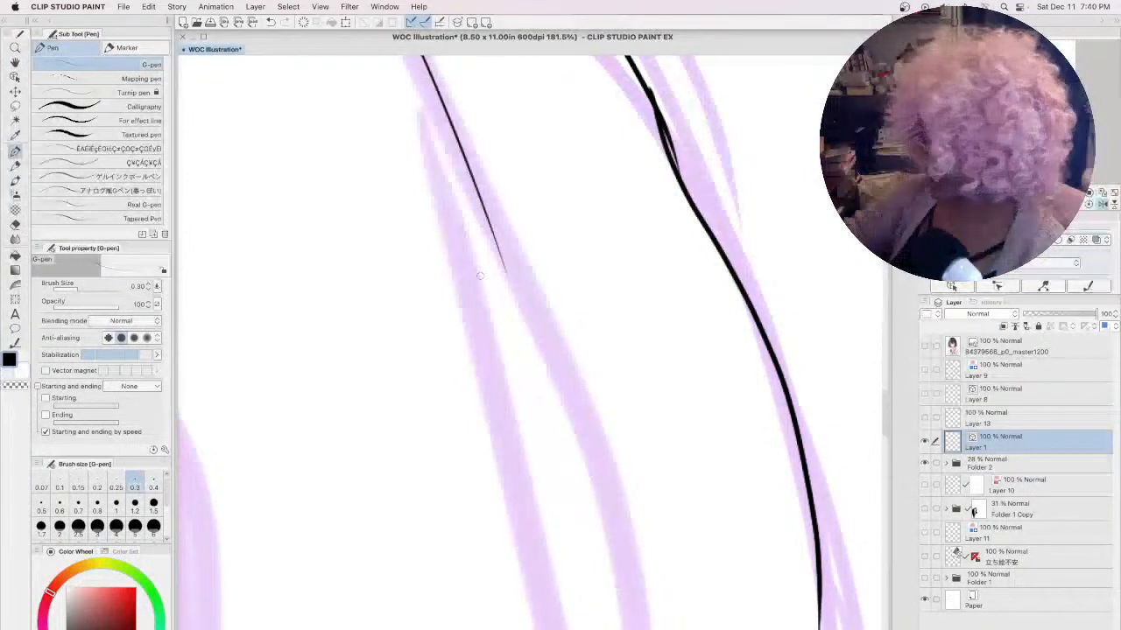
{"action": "left_click_drag", "start_coordinate": [429, 135], "coordinate": [555, 628]}
{"action": "left_click_drag", "start_coordinate": [665, 541], "coordinate": [604, 156]}
{"action": "left_click_drag", "start_coordinate": [753, 311], "coordinate": [601, 294]}
{"action": "key", "text": "p"}
{"action": "left_click_drag", "start_coordinate": [648, 141], "coordinate": [710, 569]}
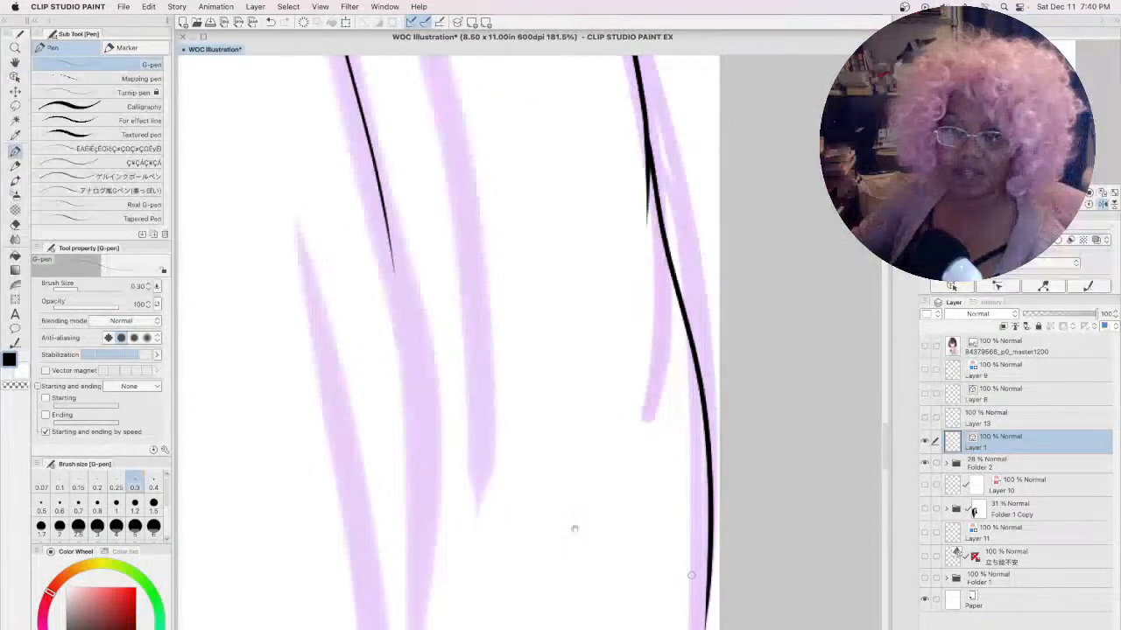
- Continue the outer contour beside the page edge, curving it inward below its widest point and on down the sketch
{"action": "key", "text": "h"}
{"action": "left_click_drag", "start_coordinate": [575, 530], "coordinate": [591, 95]}
{"action": "key", "text": "p"}
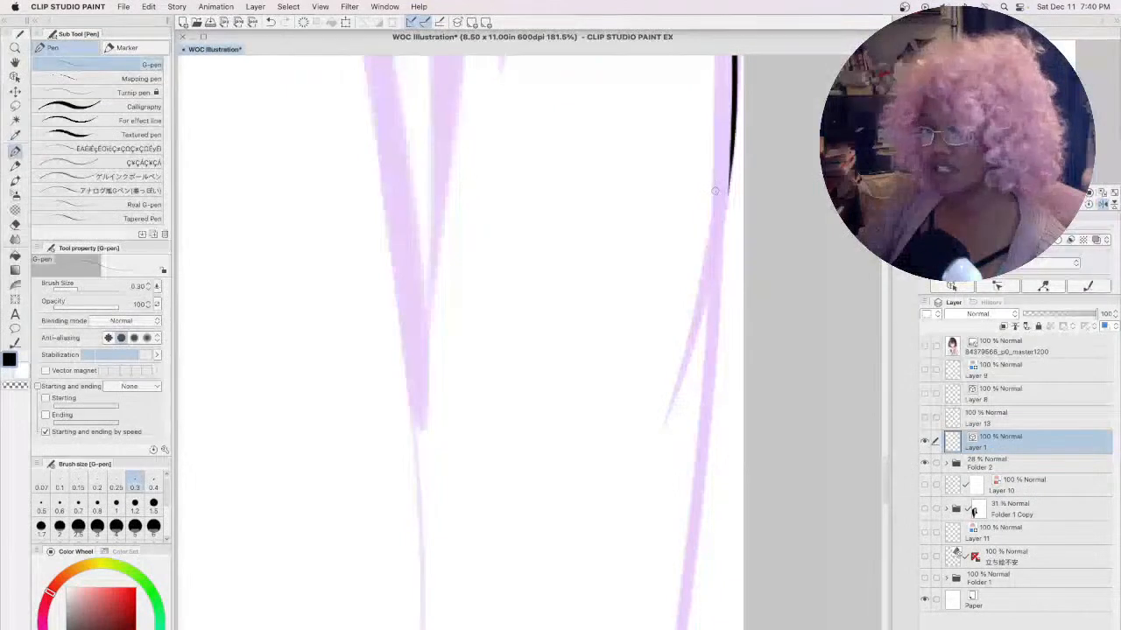
{"action": "left_click_drag", "start_coordinate": [729, 166], "coordinate": [645, 472]}
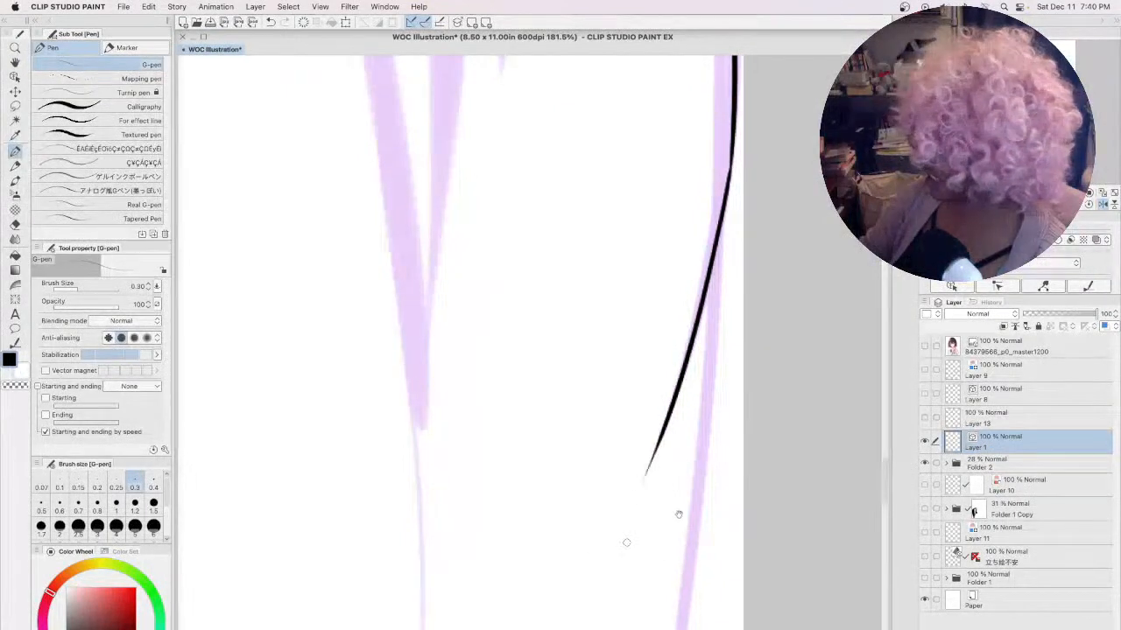
{"action": "key", "text": "h"}
{"action": "left_click_drag", "start_coordinate": [678, 513], "coordinate": [670, 350]}
{"action": "key", "text": "p"}
{"action": "left_click_drag", "start_coordinate": [722, 58], "coordinate": [660, 629]}
- Extend the outer contour down past the narrow sketched folds, slanting it inward along the lower garment
{"action": "key", "text": "space"}
{"action": "mouse_move", "coordinate": [746, 487]}
{"action": "left_mouse_down"}
{"action": "mouse_move", "coordinate": [771, 228]}
{"action": "mouse_move", "coordinate": [748, 361]}
{"action": "left_mouse_up"}
{"action": "key", "text": "p"}
{"action": "left_click_drag", "start_coordinate": [686, 107], "coordinate": [654, 629]}
{"action": "key", "text": "space"}
{"action": "left_click_drag", "start_coordinate": [732, 515], "coordinate": [771, 215]}
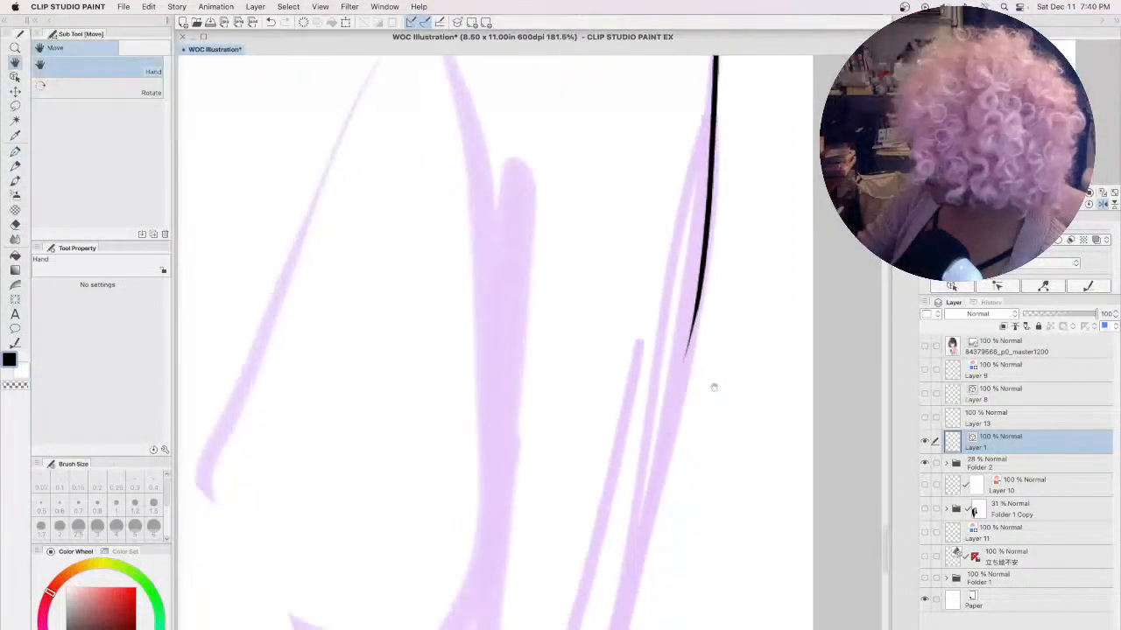
{"action": "left_click_drag", "start_coordinate": [700, 488], "coordinate": [709, 425]}
{"action": "left_click_drag", "start_coordinate": [711, 212], "coordinate": [612, 629]}
- Ink the last diagonal stretch of the outer contour to the canvas's bottom edge, with a small notch near its end
{"action": "key", "text": "space"}
{"action": "left_click_drag", "start_coordinate": [700, 564], "coordinate": [780, 153]}
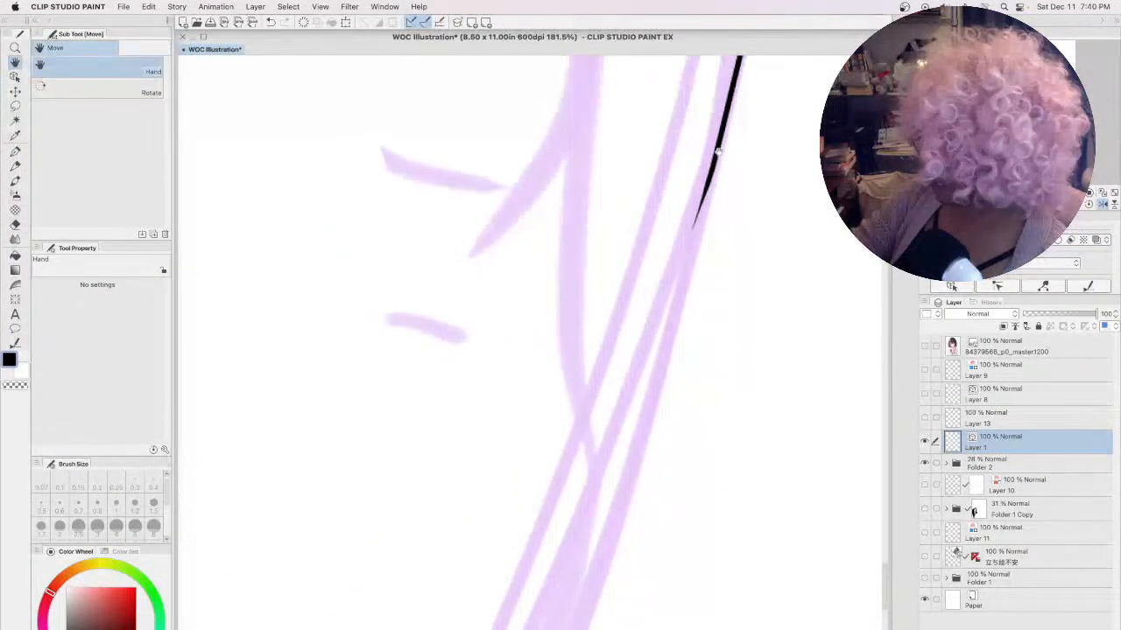
{"action": "left_click_drag", "start_coordinate": [710, 180], "coordinate": [658, 352]}
{"action": "key", "text": "space"}
{"action": "left_click_drag", "start_coordinate": [688, 520], "coordinate": [774, 181]}
{"action": "left_click_drag", "start_coordinate": [648, 247], "coordinate": [463, 616]}
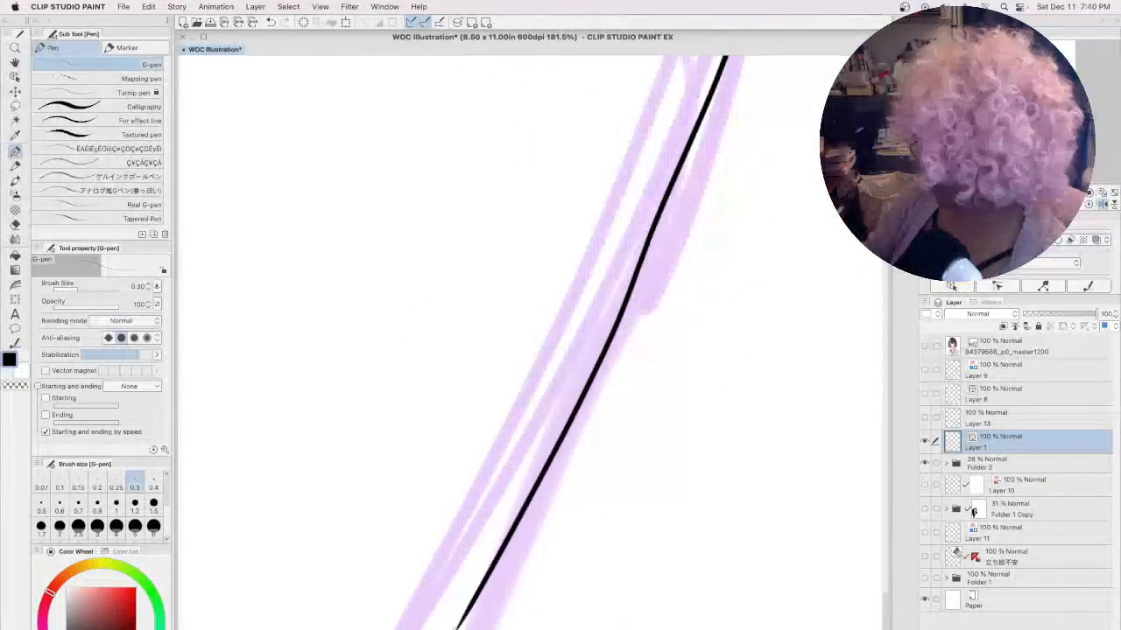
{"action": "key", "text": "space"}
{"action": "mouse_move", "coordinate": [560, 612]}
{"action": "left_mouse_down"}
{"action": "mouse_move", "coordinate": [684, 326]}
{"action": "mouse_move", "coordinate": [636, 400]}
{"action": "left_mouse_up"}
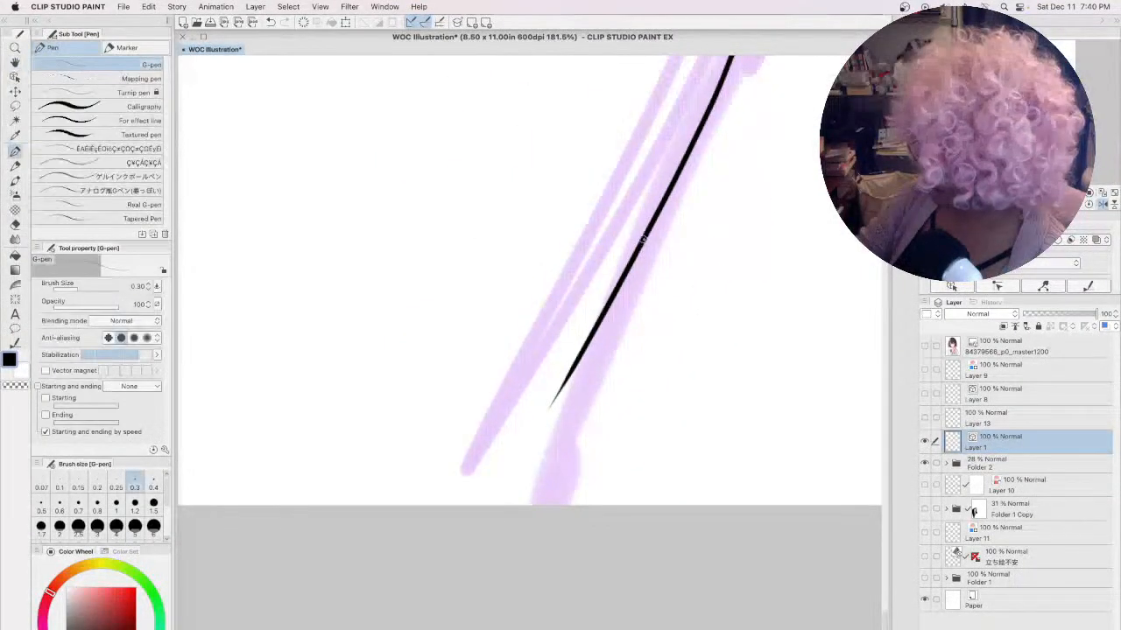
{"action": "left_click_drag", "start_coordinate": [646, 237], "coordinate": [582, 392]}
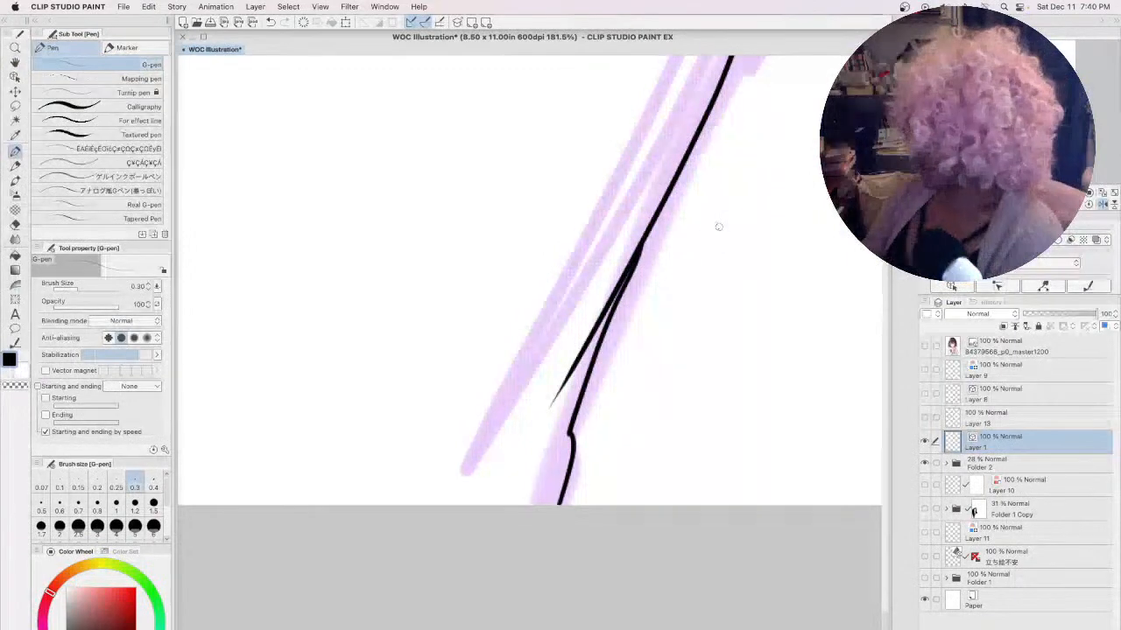
- Ink the long vertical fold inside the lower garment, curve its lower end inward, and thicken its middle with a second stroke
{"action": "key", "text": "space"}
{"action": "left_click_drag", "start_coordinate": [718, 227], "coordinate": [555, 518]}
{"action": "mouse_move", "coordinate": [665, 237]}
{"action": "left_mouse_down"}
{"action": "mouse_move", "coordinate": [650, 400]}
{"action": "mouse_move", "coordinate": [597, 507]}
{"action": "left_mouse_up"}
{"action": "mouse_move", "coordinate": [625, 176]}
{"action": "left_mouse_down"}
{"action": "mouse_move", "coordinate": [625, 438]}
{"action": "mouse_move", "coordinate": [593, 565]}
{"action": "left_mouse_up"}
{"action": "left_click_drag", "start_coordinate": [652, 393], "coordinate": [661, 412]}
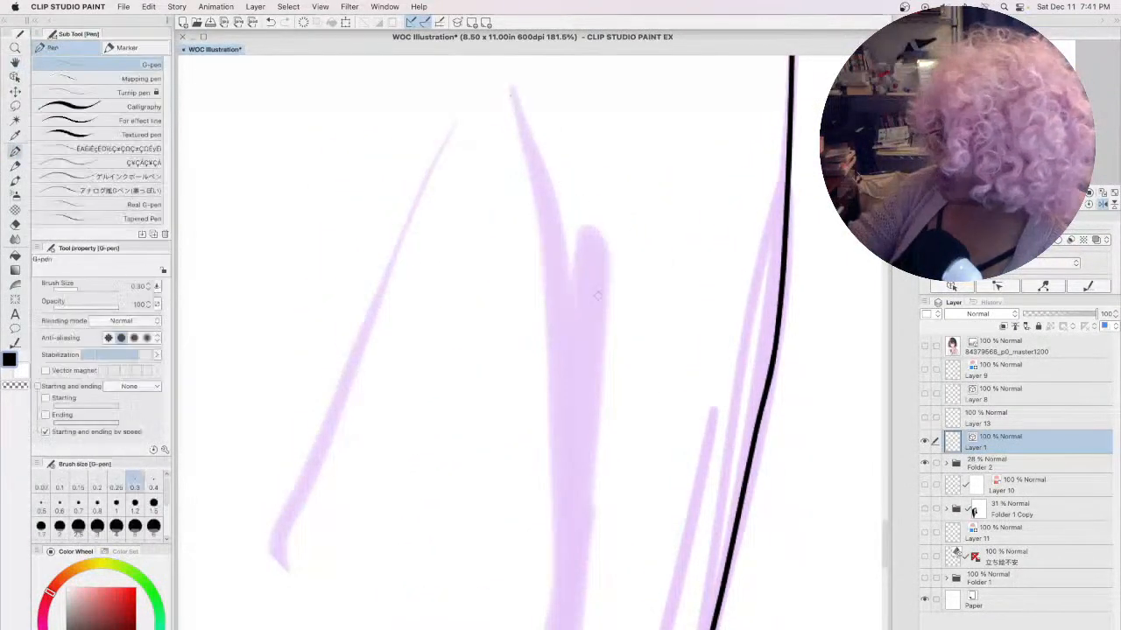
{"action": "mouse_move", "coordinate": [511, 95]}
{"action": "left_mouse_down"}
{"action": "mouse_move", "coordinate": [557, 351]}
{"action": "mouse_move", "coordinate": [562, 578]}
{"action": "mouse_move", "coordinate": [641, 278]}
{"action": "left_mouse_up"}
{"action": "key", "text": "space"}
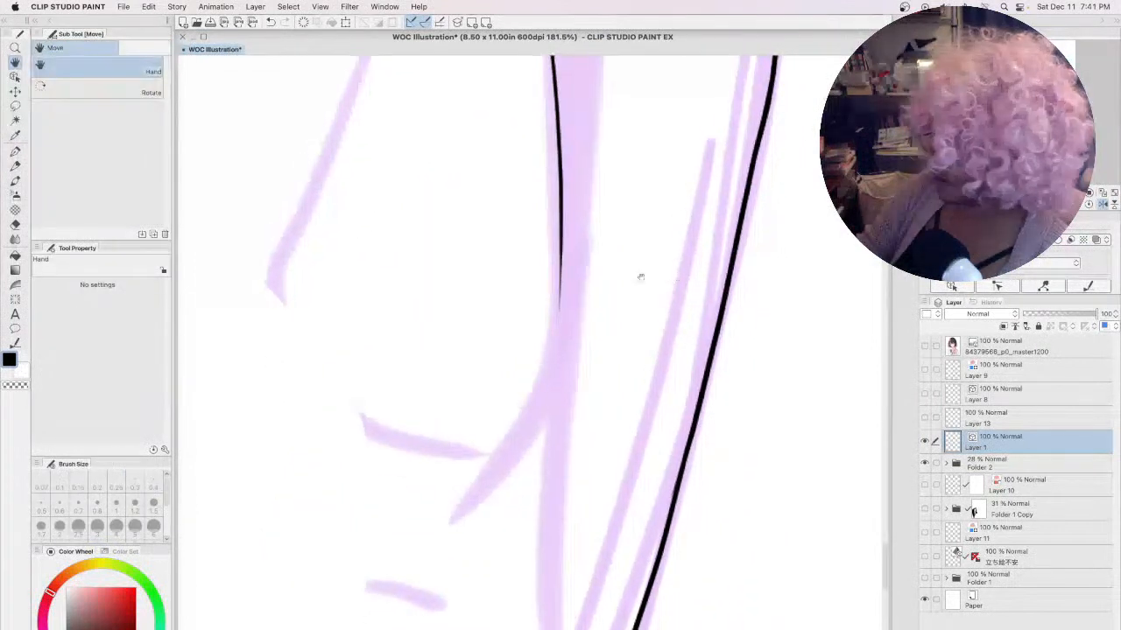
{"action": "left_click_drag", "start_coordinate": [561, 190], "coordinate": [448, 611]}
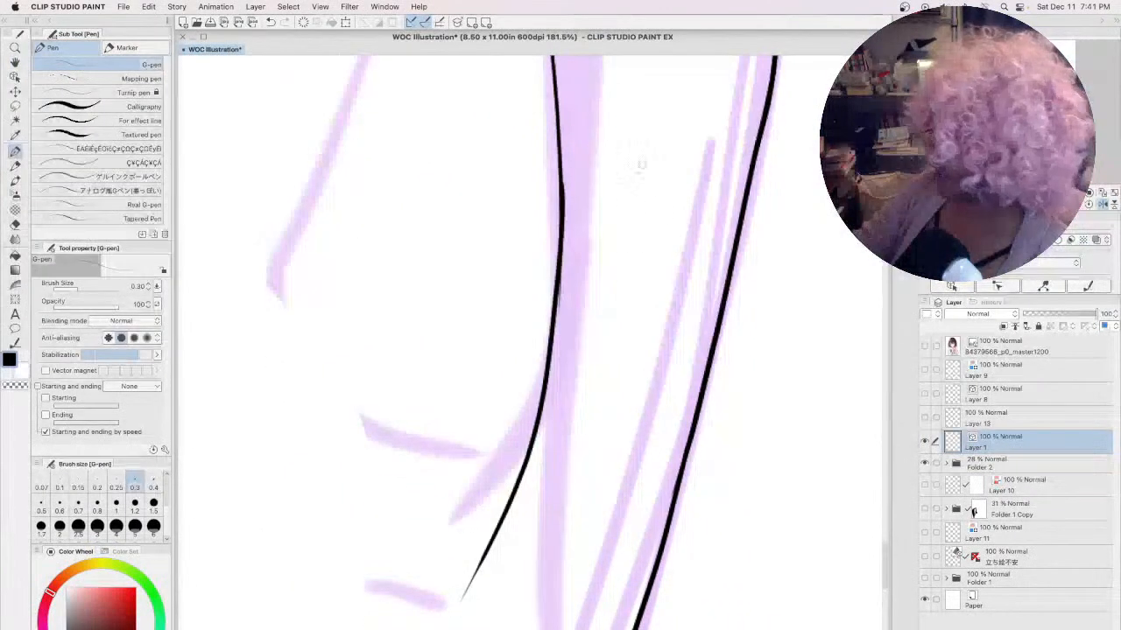
{"action": "left_click_drag", "start_coordinate": [567, 140], "coordinate": [527, 460]}
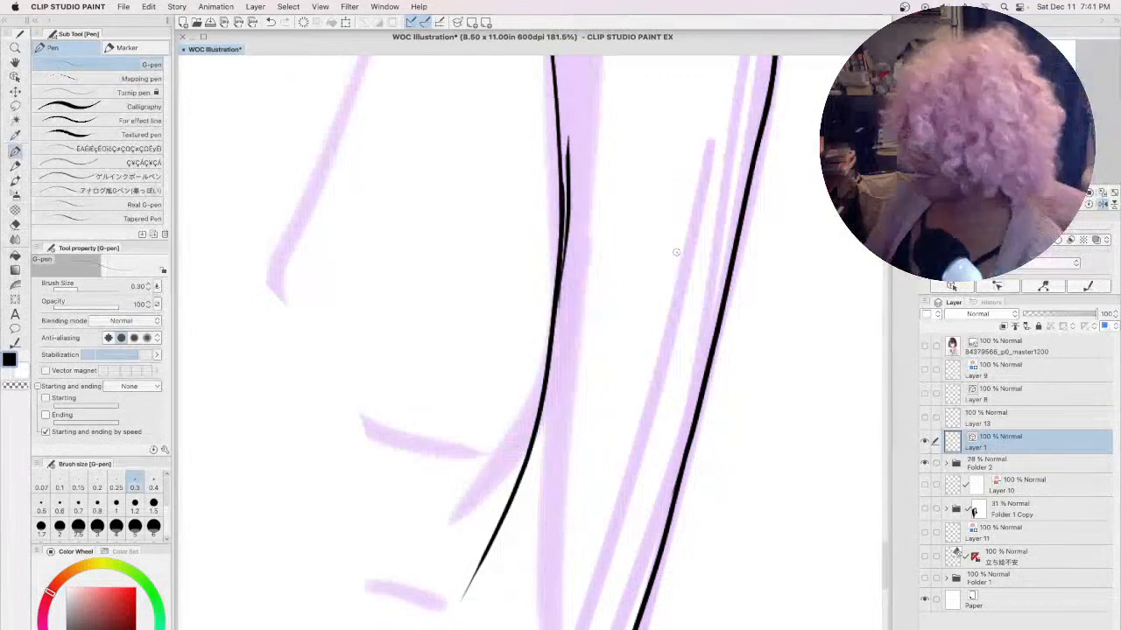
- Ink the two long fold lines that converge downward in the middle of the garment
{"action": "key", "text": "space"}
{"action": "mouse_move", "coordinate": [676, 253]}
{"action": "left_mouse_down"}
{"action": "mouse_move", "coordinate": [665, 299]}
{"action": "mouse_move", "coordinate": [630, 320]}
{"action": "mouse_move", "coordinate": [598, 320]}
{"action": "mouse_move", "coordinate": [547, 501]}
{"action": "mouse_move", "coordinate": [613, 480]}
{"action": "mouse_move", "coordinate": [623, 235]}
{"action": "mouse_move", "coordinate": [613, 320]}
{"action": "mouse_move", "coordinate": [626, 401]}
{"action": "mouse_move", "coordinate": [639, 295]}
{"action": "mouse_move", "coordinate": [688, 312]}
{"action": "mouse_move", "coordinate": [600, 267]}
{"action": "left_mouse_up"}
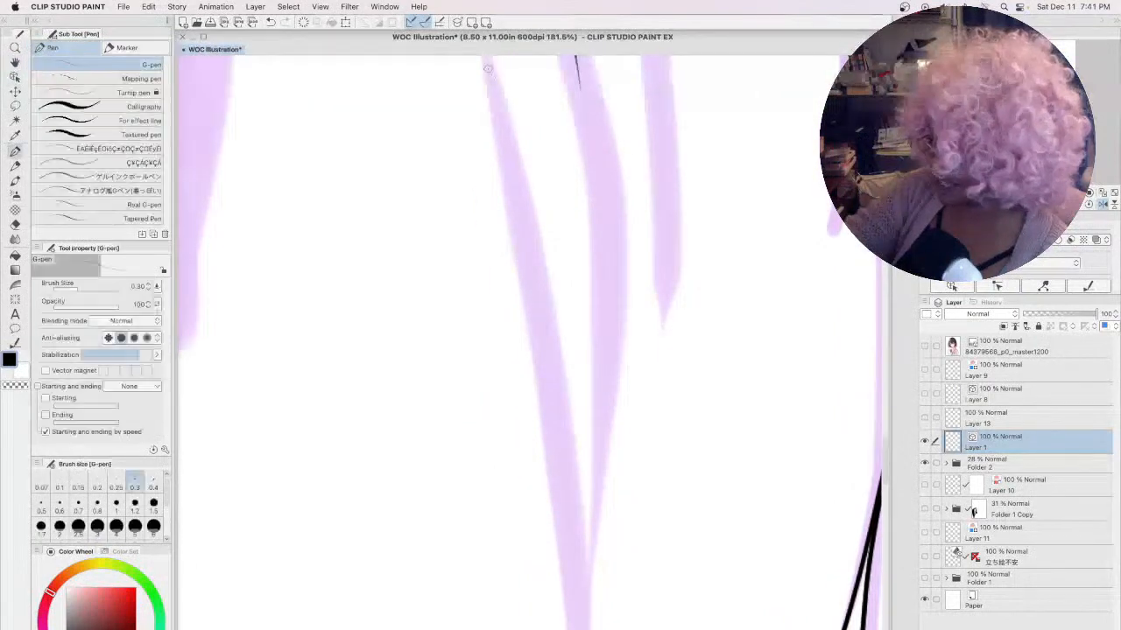
{"action": "left_click_drag", "start_coordinate": [488, 68], "coordinate": [579, 629]}
{"action": "mouse_move", "coordinate": [576, 77]}
{"action": "left_mouse_down"}
{"action": "mouse_move", "coordinate": [590, 245]}
{"action": "mouse_move", "coordinate": [580, 629]}
{"action": "mouse_move", "coordinate": [668, 500]}
{"action": "mouse_move", "coordinate": [692, 605]}
{"action": "mouse_move", "coordinate": [665, 375]}
{"action": "mouse_move", "coordinate": [677, 491]}
{"action": "mouse_move", "coordinate": [710, 595]}
{"action": "mouse_move", "coordinate": [587, 338]}
{"action": "mouse_move", "coordinate": [618, 412]}
{"action": "mouse_move", "coordinate": [504, 200]}
{"action": "left_mouse_up"}
{"action": "mouse_move", "coordinate": [485, 159]}
{"action": "left_mouse_down"}
{"action": "mouse_move", "coordinate": [506, 206]}
{"action": "mouse_move", "coordinate": [597, 629]}
{"action": "left_mouse_up"}
- Ink the narrow elongated loop fold inside the garment and extend its outer side down as a long slanted line
{"action": "mouse_move", "coordinate": [435, 434]}
{"action": "left_mouse_down"}
{"action": "mouse_move", "coordinate": [546, 400]}
{"action": "mouse_move", "coordinate": [555, 290]}
{"action": "mouse_move", "coordinate": [543, 300]}
{"action": "mouse_move", "coordinate": [544, 412]}
{"action": "left_mouse_up"}
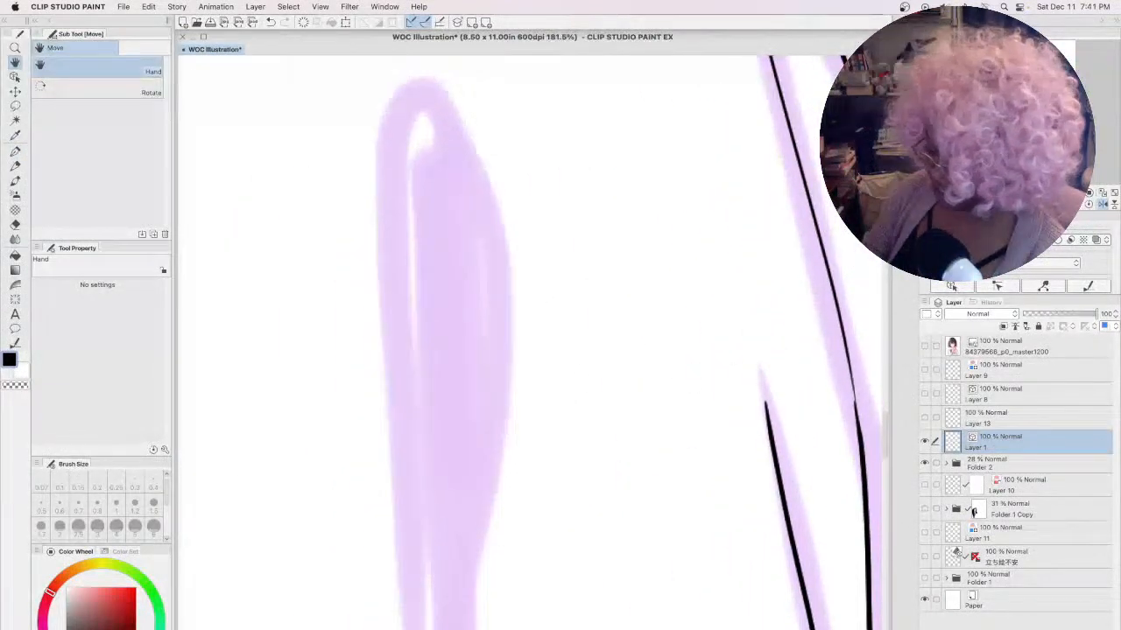
{"action": "mouse_move", "coordinate": [458, 629]}
{"action": "left_mouse_down"}
{"action": "mouse_move", "coordinate": [476, 538]}
{"action": "mouse_move", "coordinate": [417, 105]}
{"action": "mouse_move", "coordinate": [419, 612]}
{"action": "left_mouse_up"}
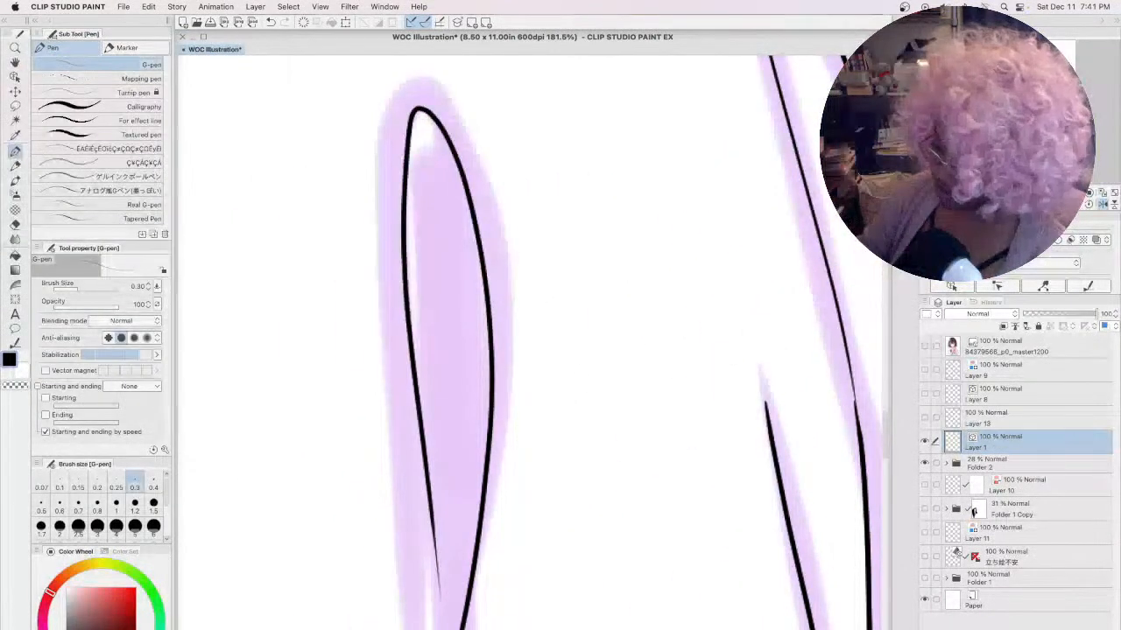
{"action": "mouse_move", "coordinate": [575, 388]}
{"action": "left_mouse_down"}
{"action": "mouse_move", "coordinate": [543, 508]}
{"action": "mouse_move", "coordinate": [604, 364]}
{"action": "mouse_move", "coordinate": [731, 306]}
{"action": "mouse_move", "coordinate": [744, 315]}
{"action": "left_mouse_up"}
{"action": "left_click_drag", "start_coordinate": [667, 135], "coordinate": [534, 603]}
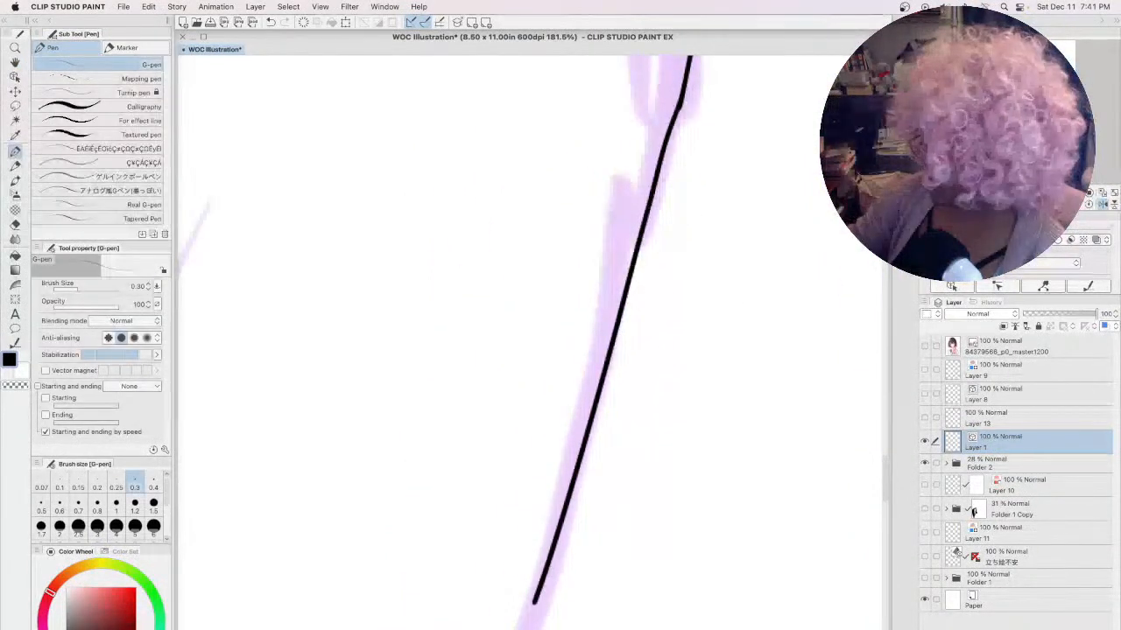
{"action": "mouse_move", "coordinate": [439, 492]}
{"action": "left_mouse_down"}
{"action": "mouse_move", "coordinate": [530, 476]}
{"action": "mouse_move", "coordinate": [607, 301]}
{"action": "mouse_move", "coordinate": [639, 496]}
{"action": "mouse_move", "coordinate": [614, 379]}
{"action": "left_mouse_up"}
{"action": "key", "text": "super+z"}
{"action": "left_click_drag", "start_coordinate": [658, 150], "coordinate": [457, 628]}
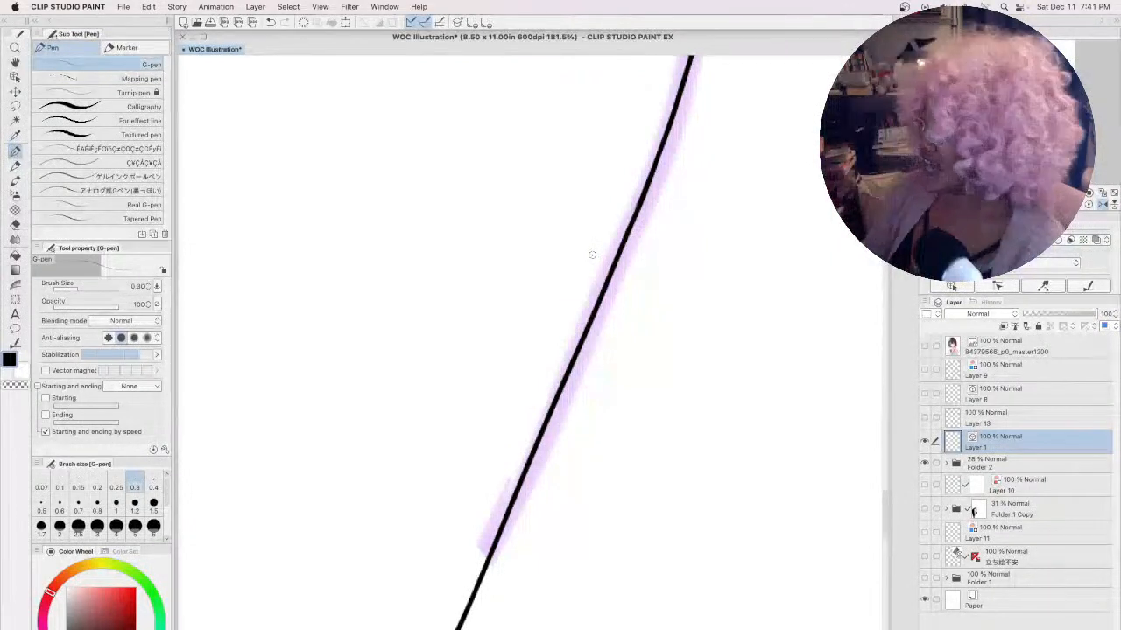
- Ink the rounded petal-shaped loop fold and the long curve sweeping up and outward from its base
{"action": "key", "text": "space"}
{"action": "left_click_drag", "start_coordinate": [392, 177], "coordinate": [532, 190]}
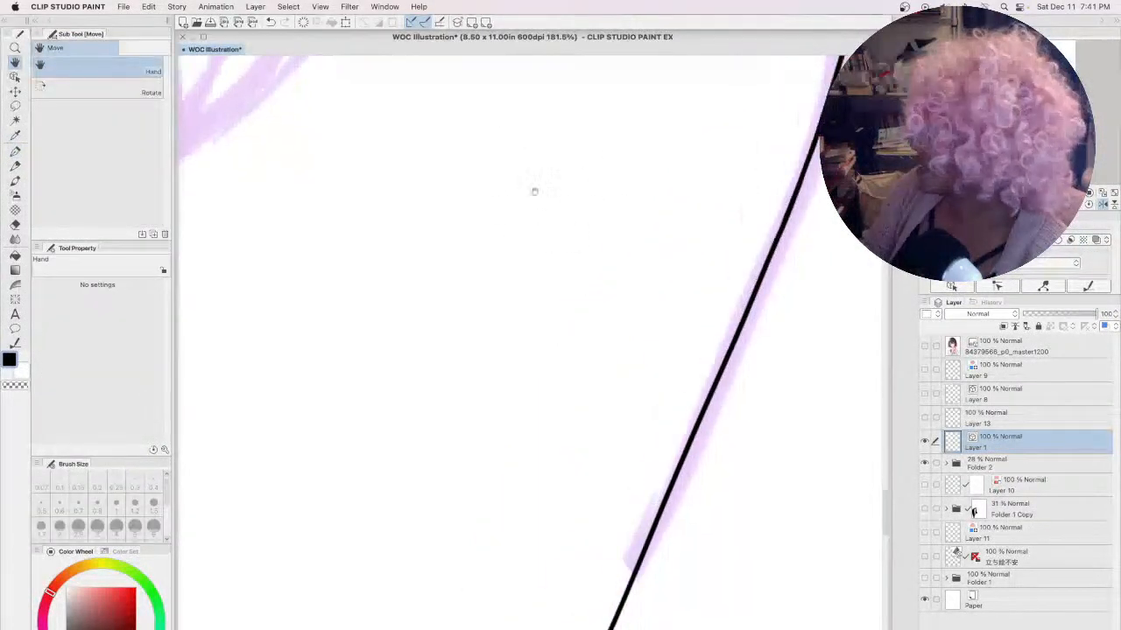
{"action": "left_click_drag", "start_coordinate": [375, 313], "coordinate": [465, 360]}
{"action": "mouse_move", "coordinate": [318, 255]}
{"action": "left_mouse_down"}
{"action": "mouse_move", "coordinate": [518, 339]}
{"action": "mouse_move", "coordinate": [528, 440]}
{"action": "mouse_move", "coordinate": [645, 405]}
{"action": "mouse_move", "coordinate": [608, 350]}
{"action": "mouse_move", "coordinate": [527, 472]}
{"action": "mouse_move", "coordinate": [567, 408]}
{"action": "mouse_move", "coordinate": [525, 121]}
{"action": "mouse_move", "coordinate": [516, 276]}
{"action": "left_mouse_up"}
{"action": "left_click_drag", "start_coordinate": [547, 482], "coordinate": [797, 133]}
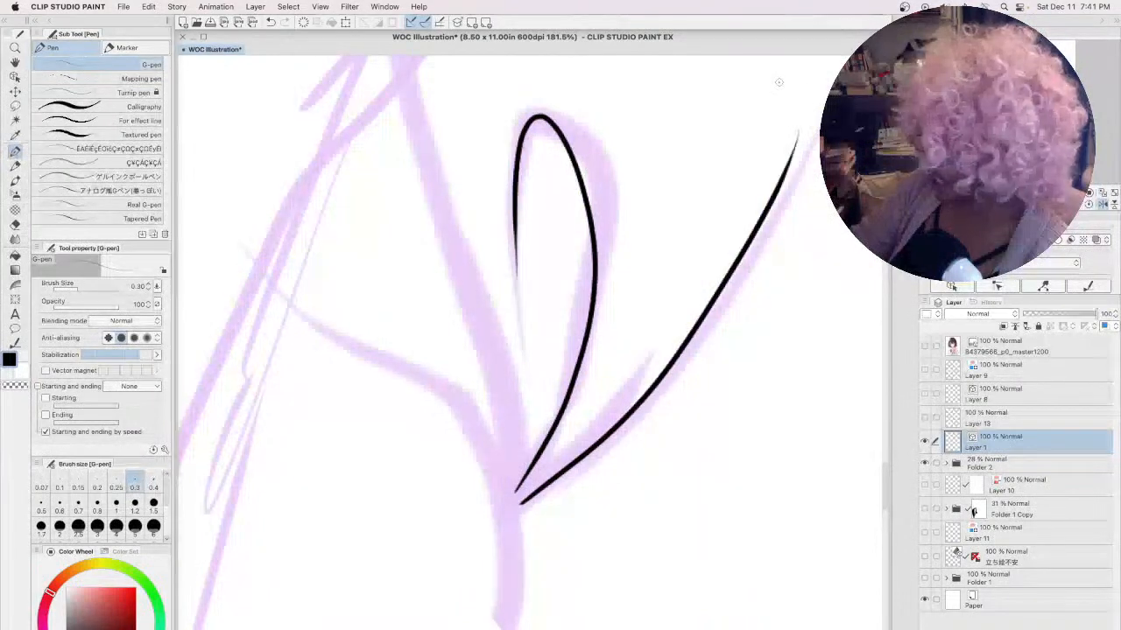
- Ink the curved branch and the steeper line above it, both running down to the base of the petal-shaped fold
{"action": "mouse_move", "coordinate": [346, 349]}
{"action": "left_mouse_down"}
{"action": "mouse_move", "coordinate": [497, 479]}
{"action": "mouse_move", "coordinate": [525, 627]}
{"action": "left_mouse_up"}
{"action": "left_click_drag", "start_coordinate": [508, 186], "coordinate": [547, 299]}
{"action": "mouse_move", "coordinate": [442, 159]}
{"action": "left_mouse_down"}
{"action": "mouse_move", "coordinate": [548, 520]}
{"action": "mouse_move", "coordinate": [556, 599]}
{"action": "left_mouse_up"}
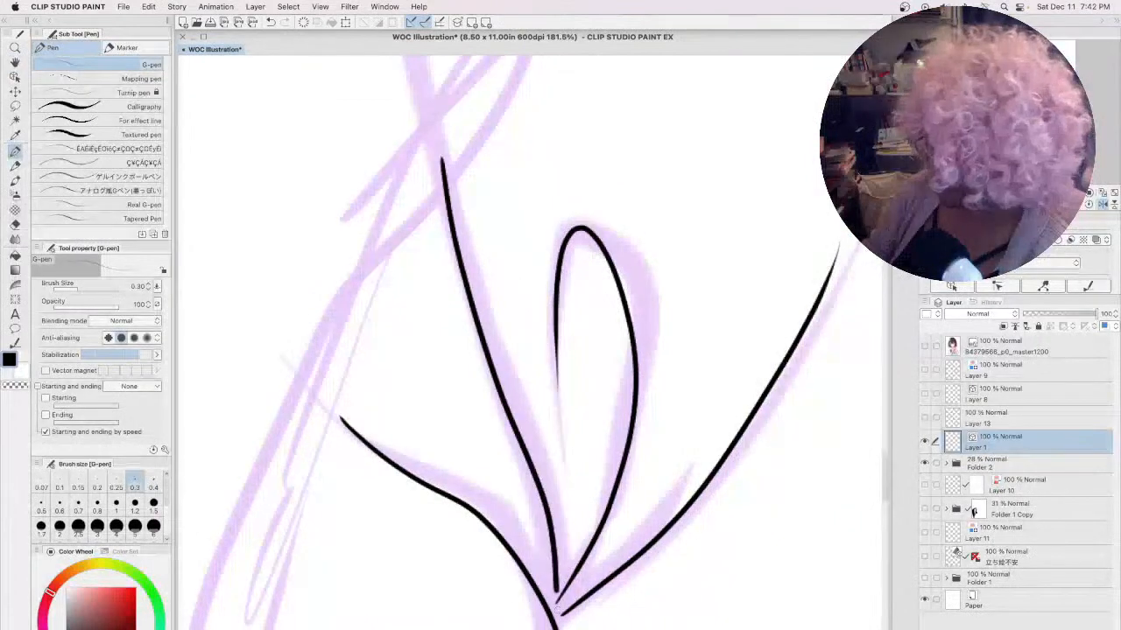
- Ink the slanted, gently curving edge line that runs down beside the branching folds
{"action": "key", "text": "space"}
{"action": "left_click_drag", "start_coordinate": [613, 318], "coordinate": [626, 534]}
{"action": "mouse_move", "coordinate": [630, 295]}
{"action": "left_mouse_down"}
{"action": "mouse_move", "coordinate": [590, 500]}
{"action": "mouse_move", "coordinate": [504, 514]}
{"action": "mouse_move", "coordinate": [650, 301]}
{"action": "mouse_move", "coordinate": [726, 318]}
{"action": "mouse_move", "coordinate": [633, 386]}
{"action": "mouse_move", "coordinate": [491, 239]}
{"action": "left_mouse_up"}
{"action": "left_click_drag", "start_coordinate": [548, 419], "coordinate": [540, 358]}
{"action": "left_click_drag", "start_coordinate": [614, 520], "coordinate": [551, 358]}
{"action": "left_click_drag", "start_coordinate": [554, 312], "coordinate": [553, 401]}
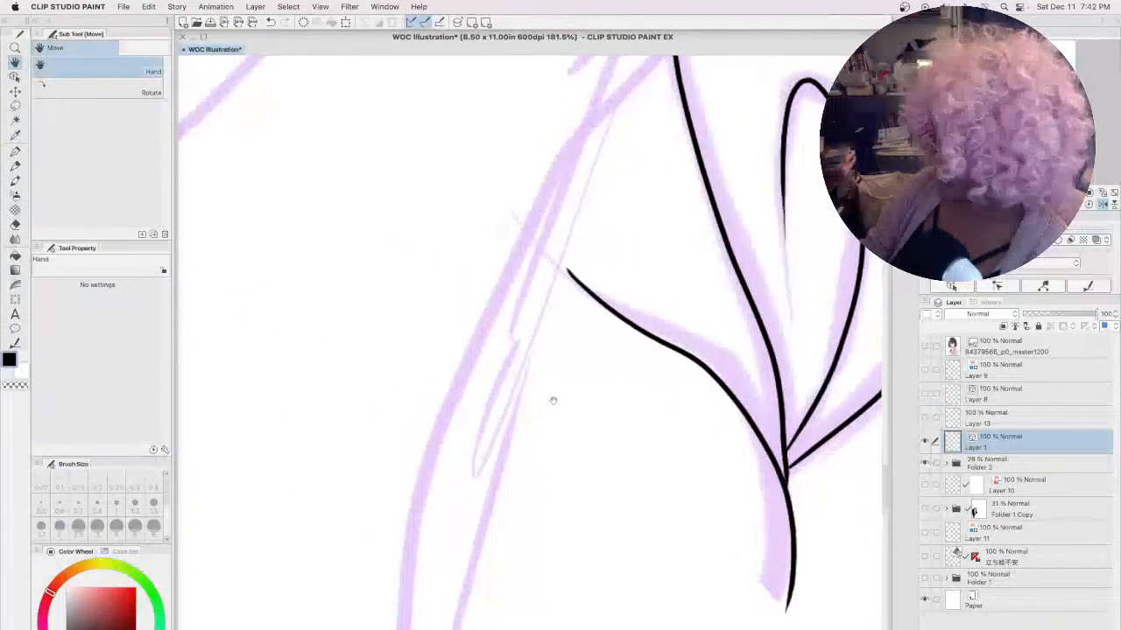
{"action": "mouse_move", "coordinate": [617, 101]}
{"action": "left_mouse_down"}
{"action": "mouse_move", "coordinate": [478, 341]}
{"action": "mouse_move", "coordinate": [404, 625]}
{"action": "left_mouse_up"}
{"action": "key", "text": "space"}
{"action": "left_click_drag", "start_coordinate": [560, 560], "coordinate": [613, 292]}
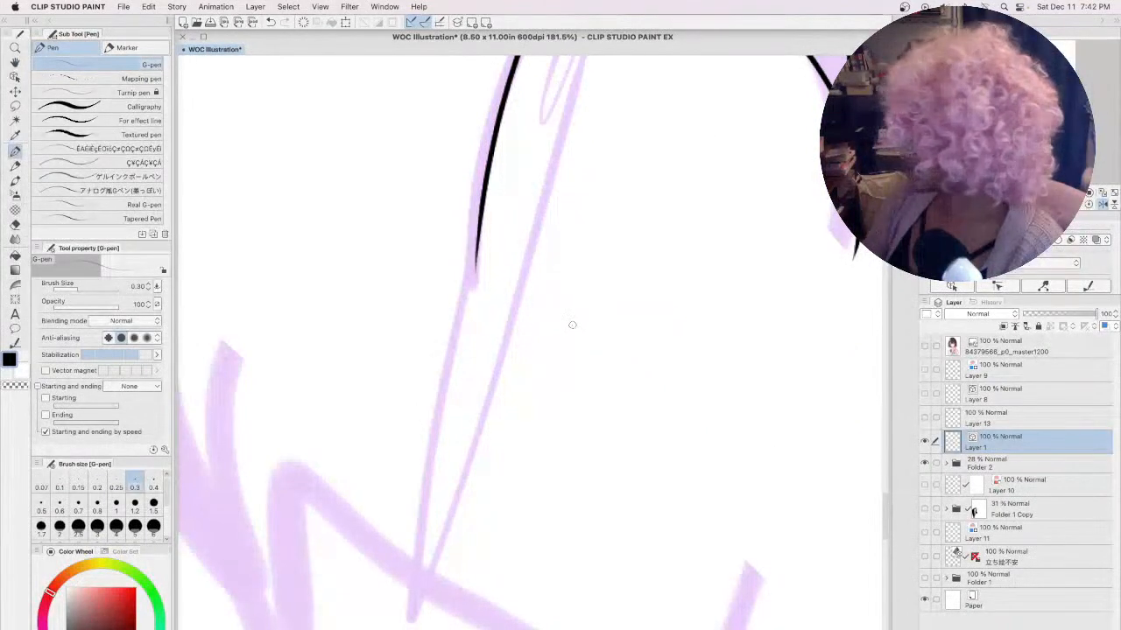
- Extend the steep line above the branching folds upward along the sketch to its tapered tip
{"action": "key", "text": "space"}
{"action": "left_click_drag", "start_coordinate": [691, 123], "coordinate": [552, 499]}
{"action": "left_click_drag", "start_coordinate": [650, 347], "coordinate": [618, 604]}
{"action": "left_click_drag", "start_coordinate": [629, 273], "coordinate": [626, 506]}
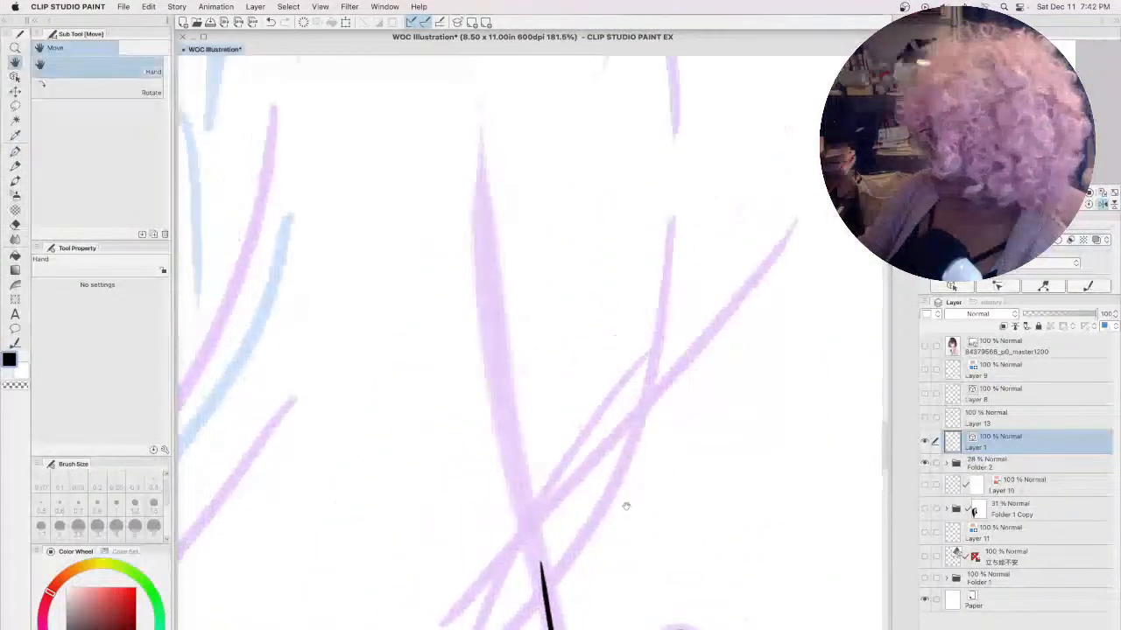
{"action": "left_click_drag", "start_coordinate": [482, 117], "coordinate": [548, 626]}
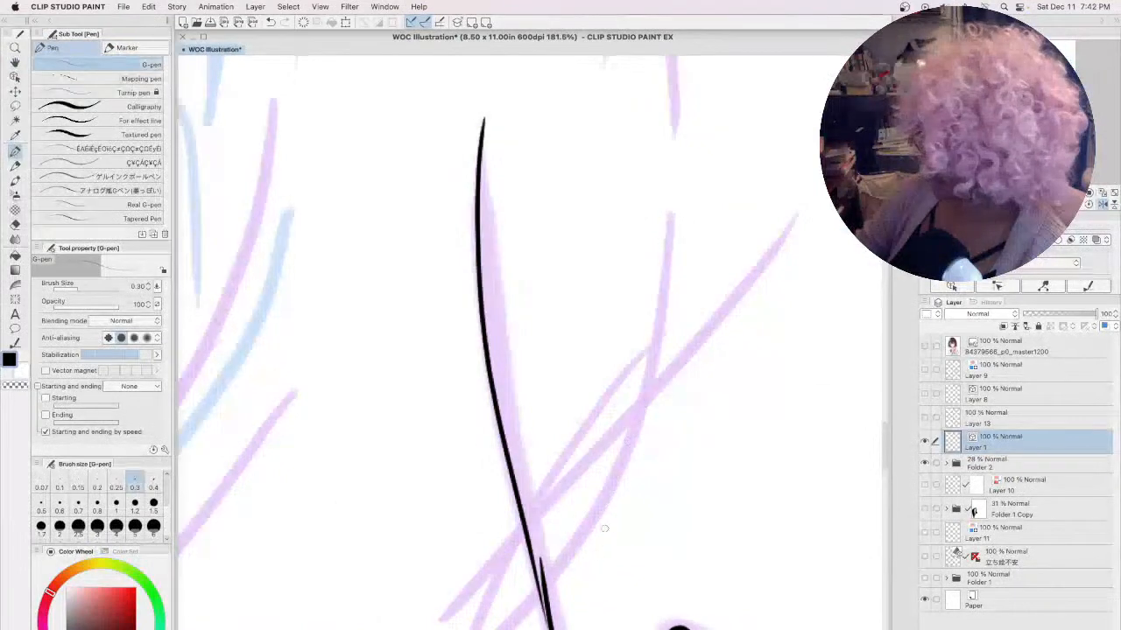
- Ink the curved line rising beside the branching folds and continue it up along the sketch
{"action": "left_click_drag", "start_coordinate": [604, 528], "coordinate": [675, 161]}
{"action": "key", "text": "space"}
{"action": "left_click_drag", "start_coordinate": [768, 53], "coordinate": [665, 395]}
{"action": "left_click_drag", "start_coordinate": [661, 201], "coordinate": [657, 415]}
{"action": "mouse_move", "coordinate": [665, 175]}
{"action": "left_mouse_down"}
{"action": "mouse_move", "coordinate": [705, 290]}
{"action": "mouse_move", "coordinate": [687, 301]}
{"action": "mouse_move", "coordinate": [669, 368]}
{"action": "left_mouse_up"}
{"action": "mouse_move", "coordinate": [700, 109]}
{"action": "left_mouse_down"}
{"action": "mouse_move", "coordinate": [426, 569]}
{"action": "mouse_move", "coordinate": [275, 446]}
{"action": "left_mouse_up"}
{"action": "key", "text": "space"}
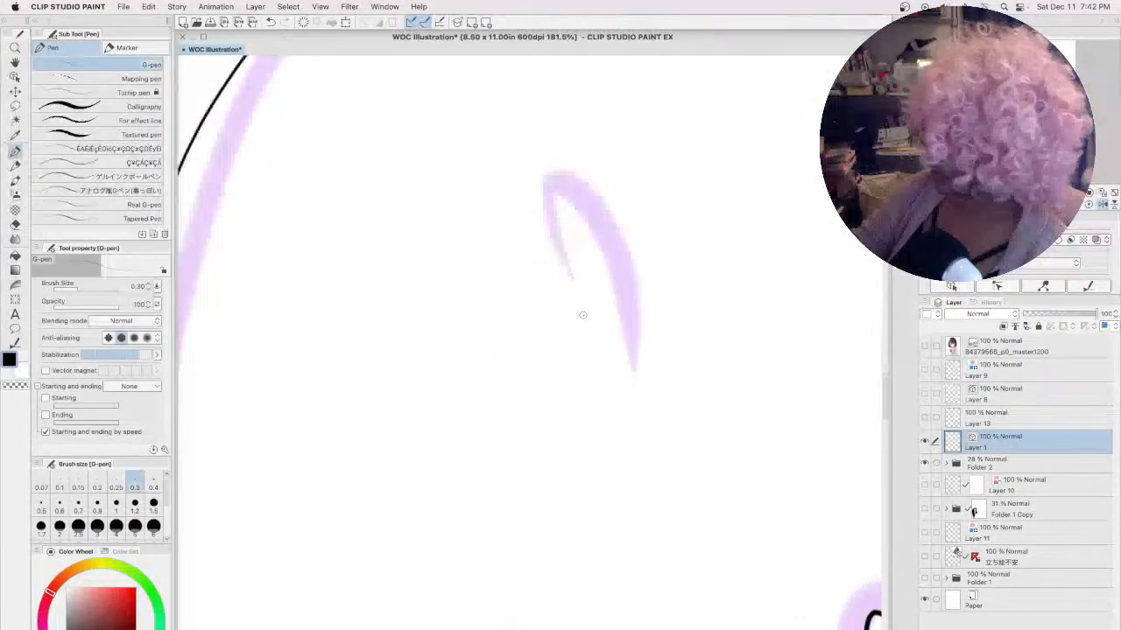
- Ink the long slanted edge line on the lower garment and the round-peaked fold curving down beside it
{"action": "key", "text": "space"}
{"action": "mouse_move", "coordinate": [403, 620]}
{"action": "left_mouse_down"}
{"action": "mouse_move", "coordinate": [578, 271]}
{"action": "mouse_move", "coordinate": [568, 483]}
{"action": "mouse_move", "coordinate": [528, 626]}
{"action": "mouse_move", "coordinate": [516, 387]}
{"action": "mouse_move", "coordinate": [503, 452]}
{"action": "mouse_move", "coordinate": [665, 257]}
{"action": "left_mouse_up"}
{"action": "left_click_drag", "start_coordinate": [691, 207], "coordinate": [712, 150]}
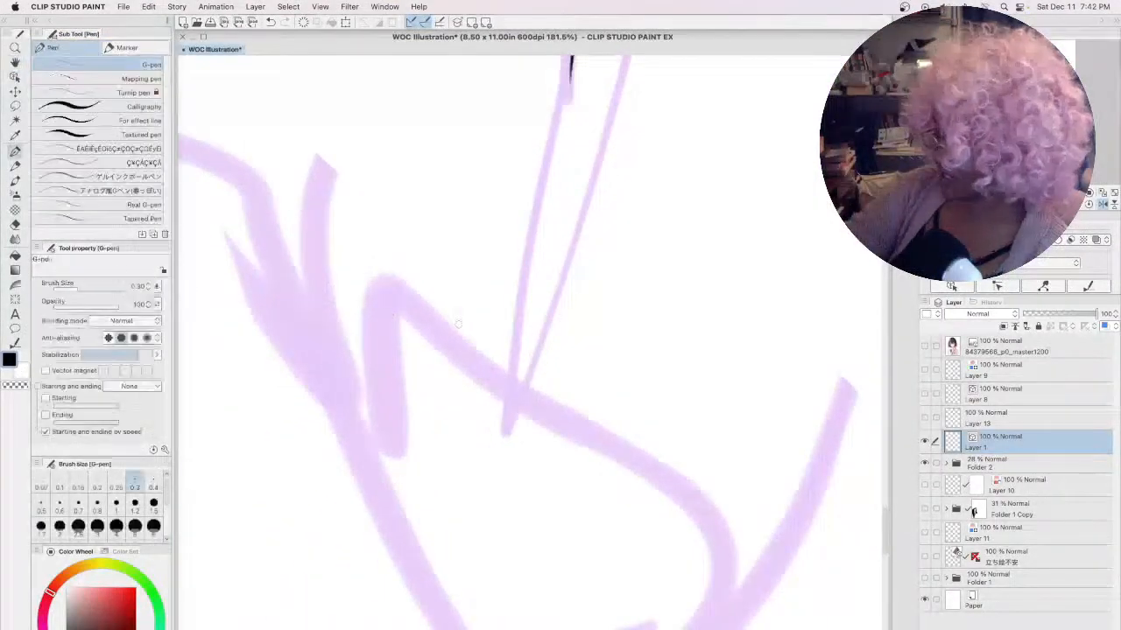
{"action": "left_click_drag", "start_coordinate": [238, 170], "coordinate": [446, 626]}
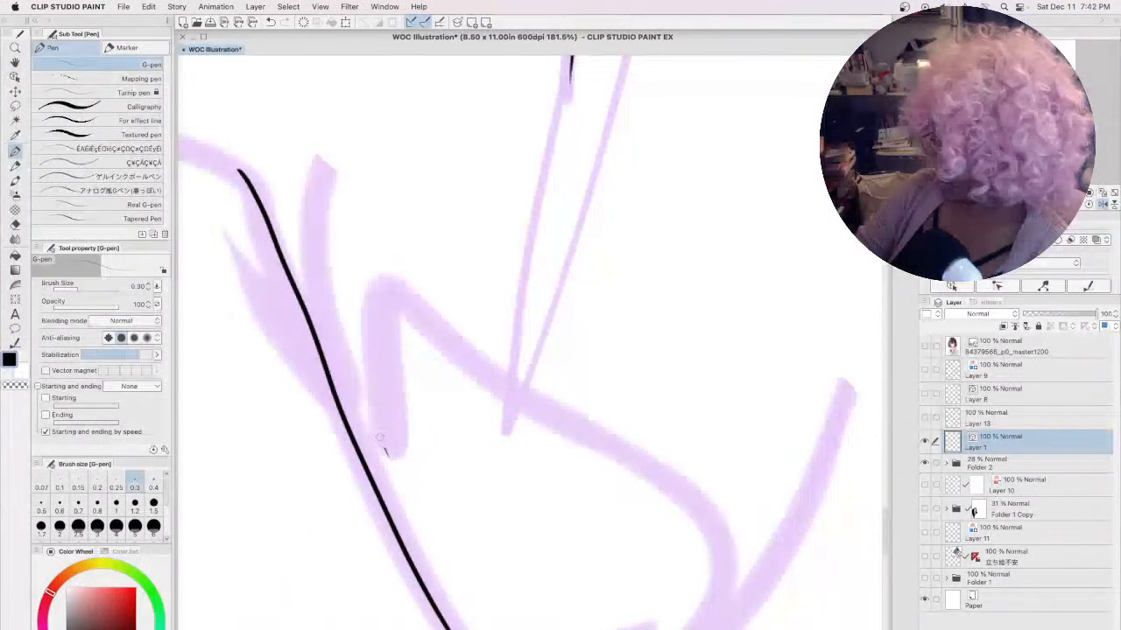
{"action": "mouse_move", "coordinate": [384, 450]}
{"action": "left_mouse_down"}
{"action": "mouse_move", "coordinate": [440, 334]}
{"action": "mouse_move", "coordinate": [707, 569]}
{"action": "mouse_move", "coordinate": [691, 624]}
{"action": "left_mouse_up"}
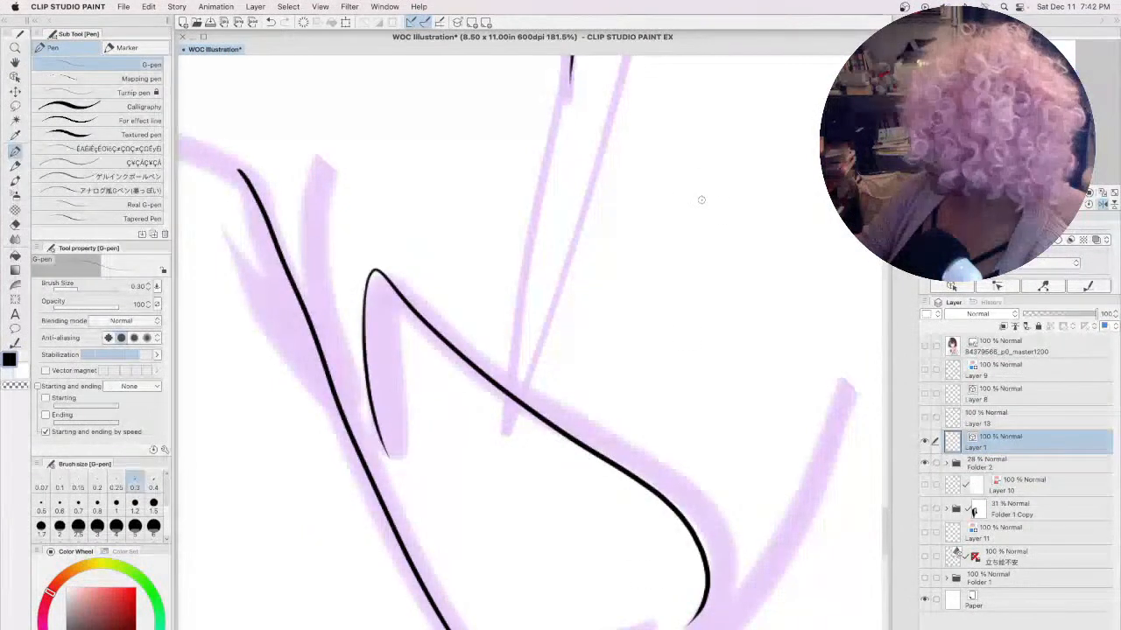
- Ink the long line sweeping down to a hooked turn below the round-peaked fold, and extend the slanted edge line downward
{"action": "mouse_move", "coordinate": [703, 204]}
{"action": "left_mouse_down"}
{"action": "mouse_move", "coordinate": [693, 395]}
{"action": "mouse_move", "coordinate": [568, 545]}
{"action": "mouse_move", "coordinate": [656, 467]}
{"action": "mouse_move", "coordinate": [652, 241]}
{"action": "left_mouse_up"}
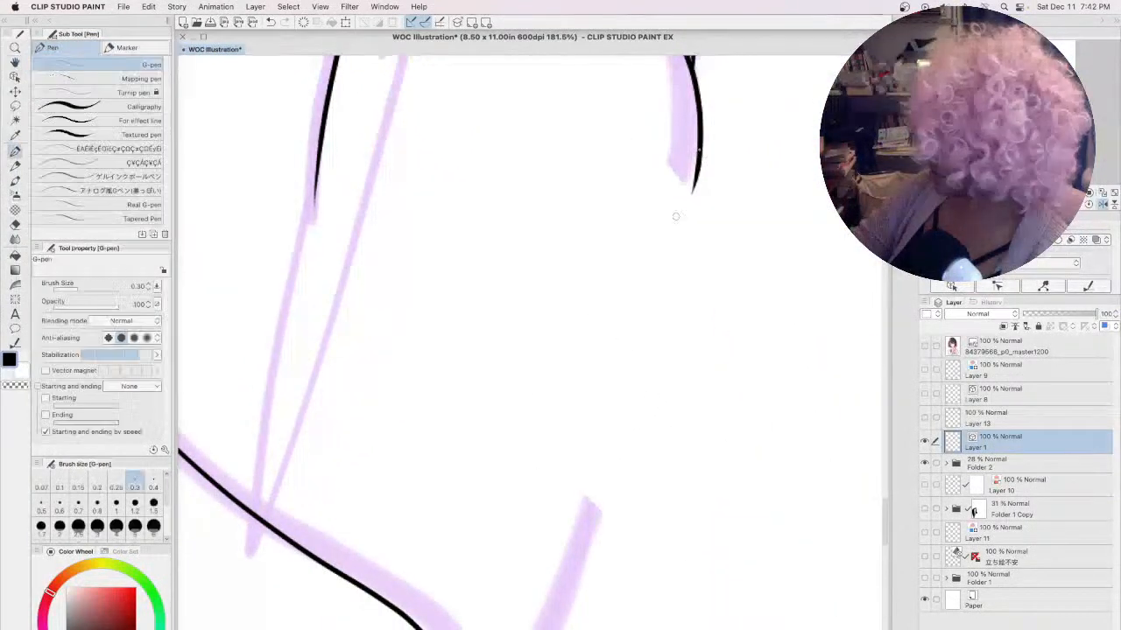
{"action": "left_click_drag", "start_coordinate": [697, 154], "coordinate": [541, 577]}
{"action": "left_click_drag", "start_coordinate": [497, 610], "coordinate": [580, 164]}
{"action": "mouse_move", "coordinate": [652, 123]}
{"action": "left_mouse_down"}
{"action": "mouse_move", "coordinate": [505, 361]}
{"action": "mouse_move", "coordinate": [507, 433]}
{"action": "left_mouse_up"}
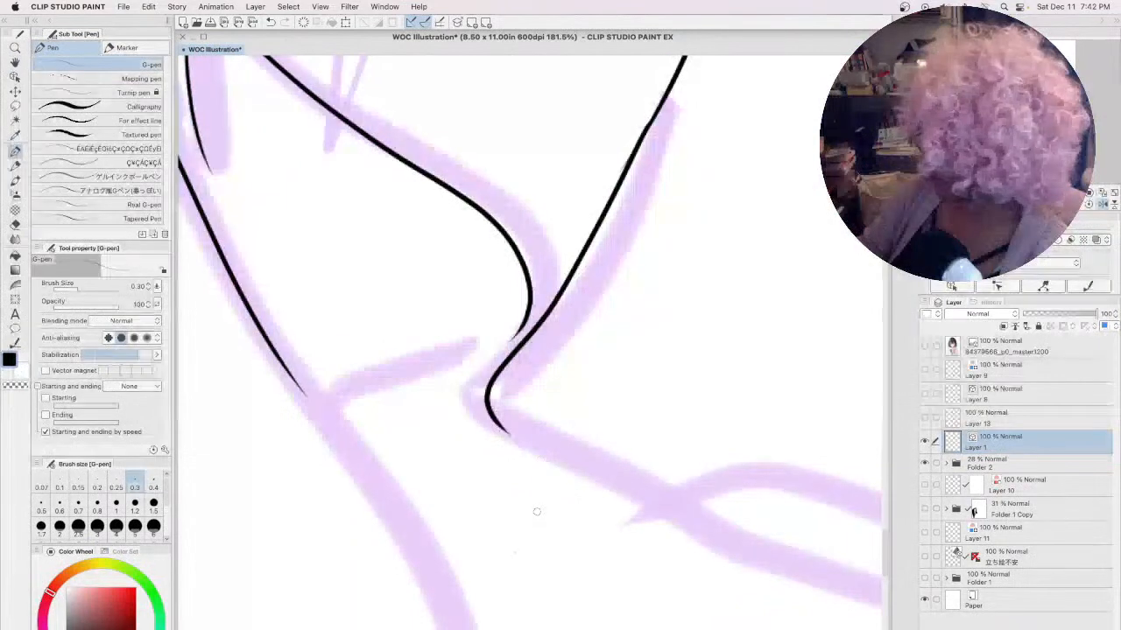
{"action": "left_click_drag", "start_coordinate": [537, 512], "coordinate": [651, 333]}
{"action": "mouse_move", "coordinate": [418, 220]}
{"action": "left_mouse_down"}
{"action": "mouse_move", "coordinate": [525, 359]}
{"action": "mouse_move", "coordinate": [618, 604]}
{"action": "mouse_move", "coordinate": [480, 395]}
{"action": "mouse_move", "coordinate": [400, 407]}
{"action": "left_mouse_up"}
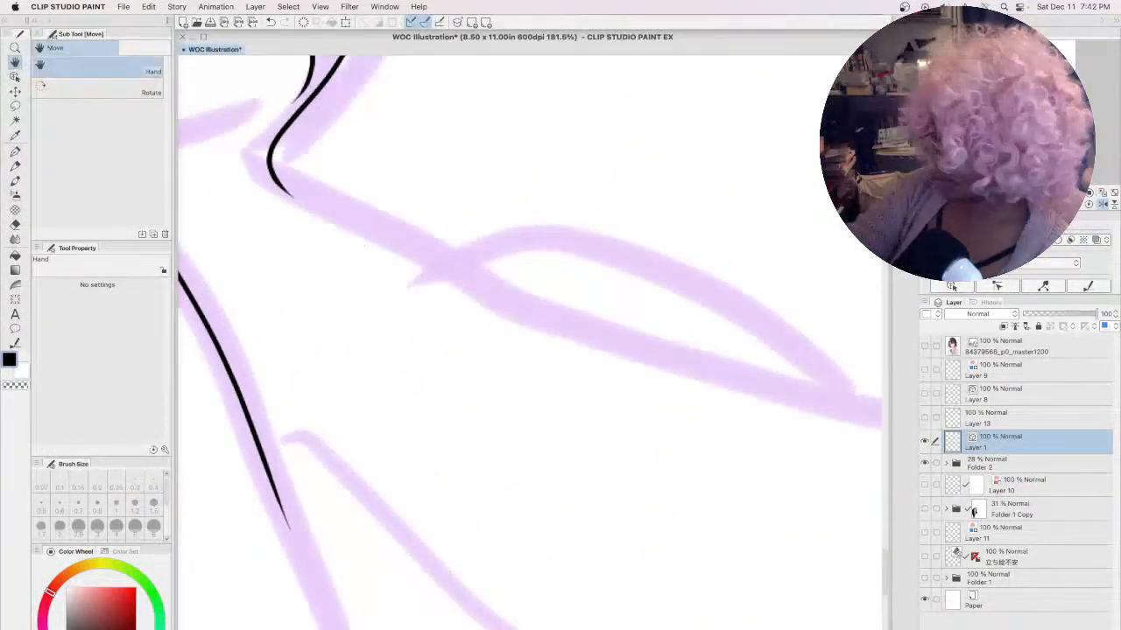
- Ink the leaf-shaped loop leading away from the hooked turn and the short tapered tail at its tip
{"action": "mouse_move", "coordinate": [282, 184]}
{"action": "left_mouse_down"}
{"action": "mouse_move", "coordinate": [311, 207]}
{"action": "mouse_move", "coordinate": [770, 391]}
{"action": "mouse_move", "coordinate": [664, 269]}
{"action": "mouse_move", "coordinate": [442, 266]}
{"action": "left_mouse_up"}
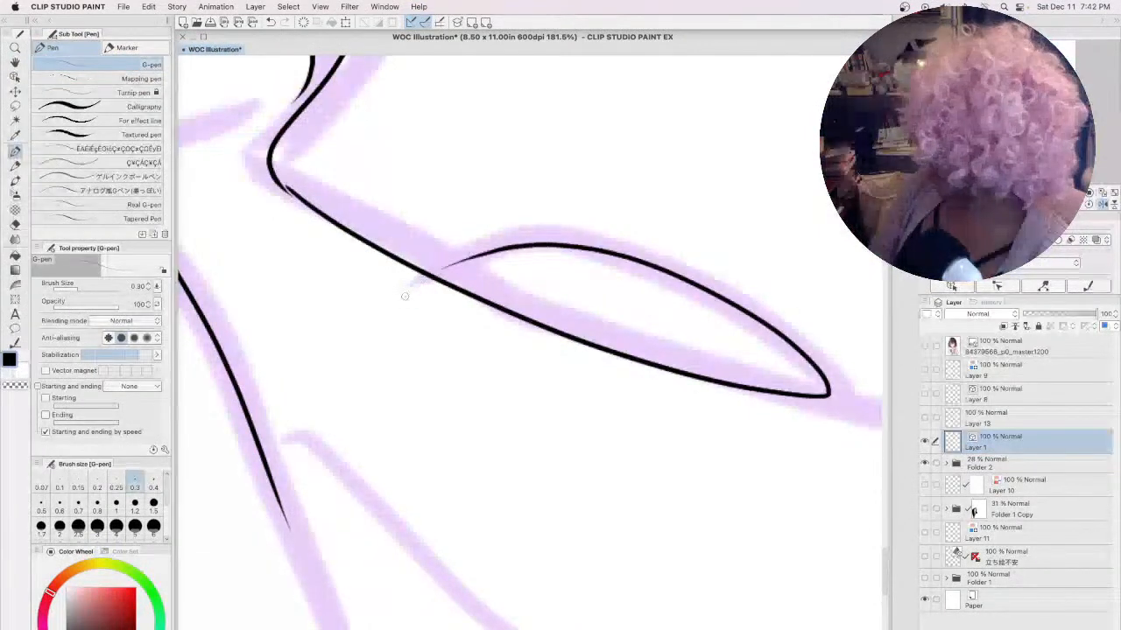
{"action": "left_click_drag", "start_coordinate": [688, 558], "coordinate": [373, 367]}
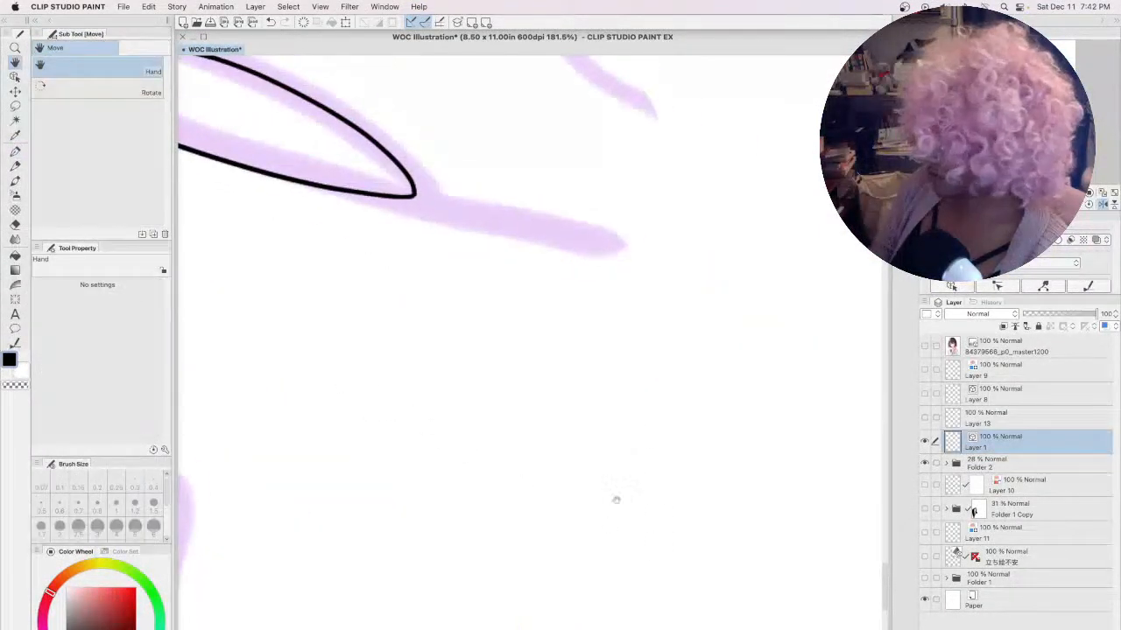
{"action": "left_click_drag", "start_coordinate": [475, 238], "coordinate": [448, 394]}
{"action": "left_click_drag", "start_coordinate": [385, 348], "coordinate": [564, 386]}
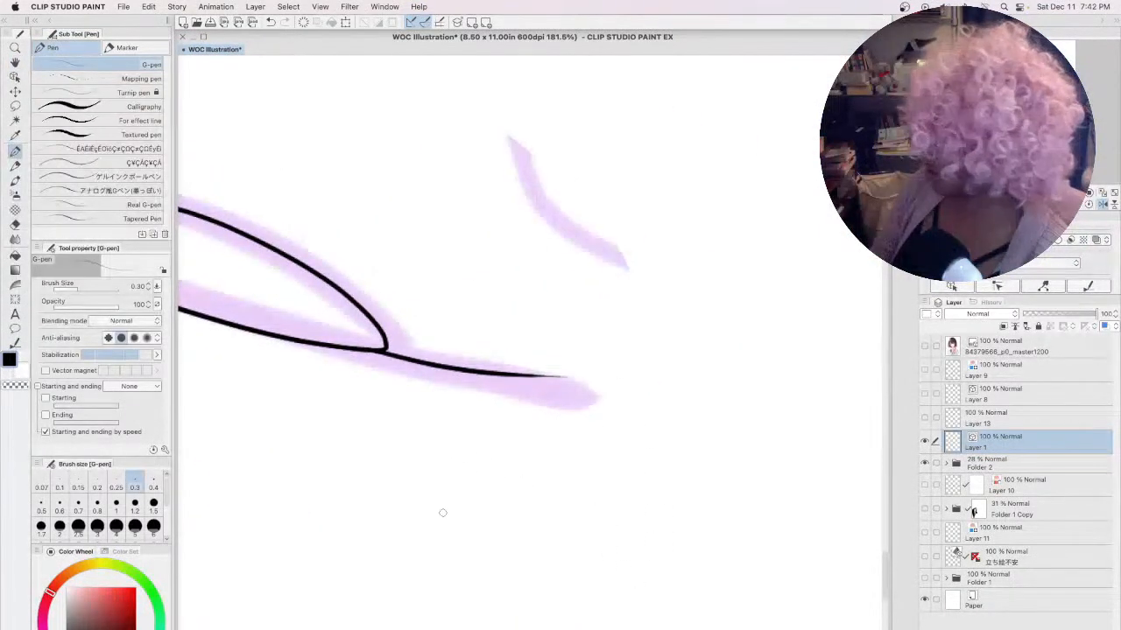
- Ink the lower tapered panel: its bent upper edge, the long slanted side, the rounded bottom and the short closing line
{"action": "left_click_drag", "start_coordinate": [422, 537], "coordinate": [637, 408]}
{"action": "mouse_move", "coordinate": [424, 515]}
{"action": "left_mouse_down"}
{"action": "mouse_move", "coordinate": [532, 433]}
{"action": "mouse_move", "coordinate": [638, 398]}
{"action": "mouse_move", "coordinate": [622, 412]}
{"action": "left_mouse_up"}
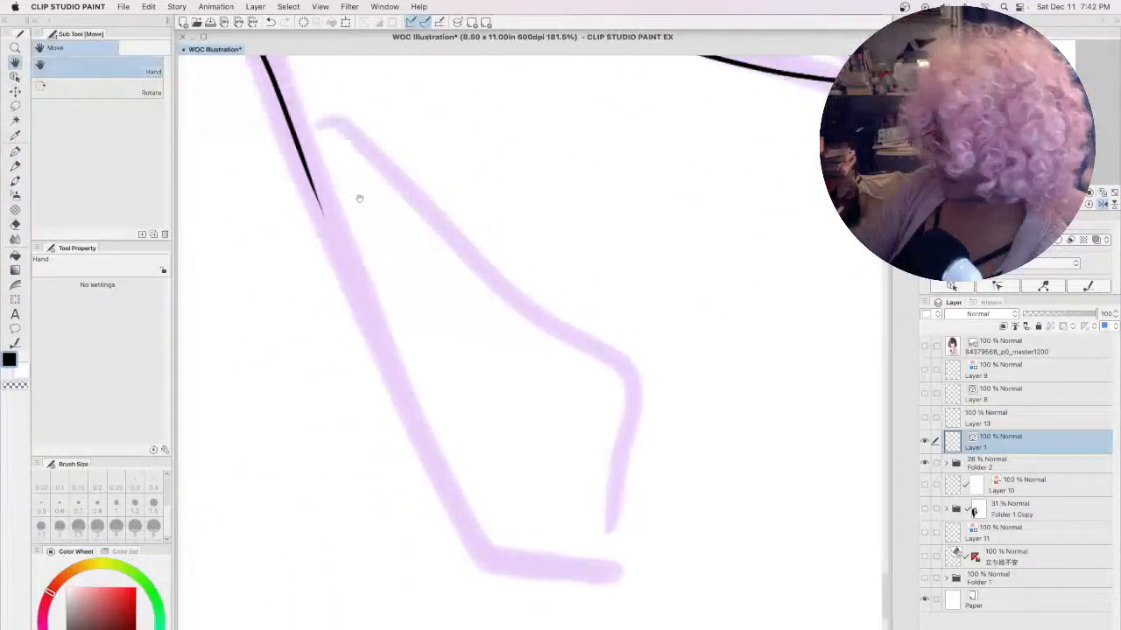
{"action": "mouse_move", "coordinate": [319, 120]}
{"action": "left_mouse_down"}
{"action": "mouse_move", "coordinate": [450, 208]}
{"action": "mouse_move", "coordinate": [622, 451]}
{"action": "mouse_move", "coordinate": [609, 504]}
{"action": "left_mouse_up"}
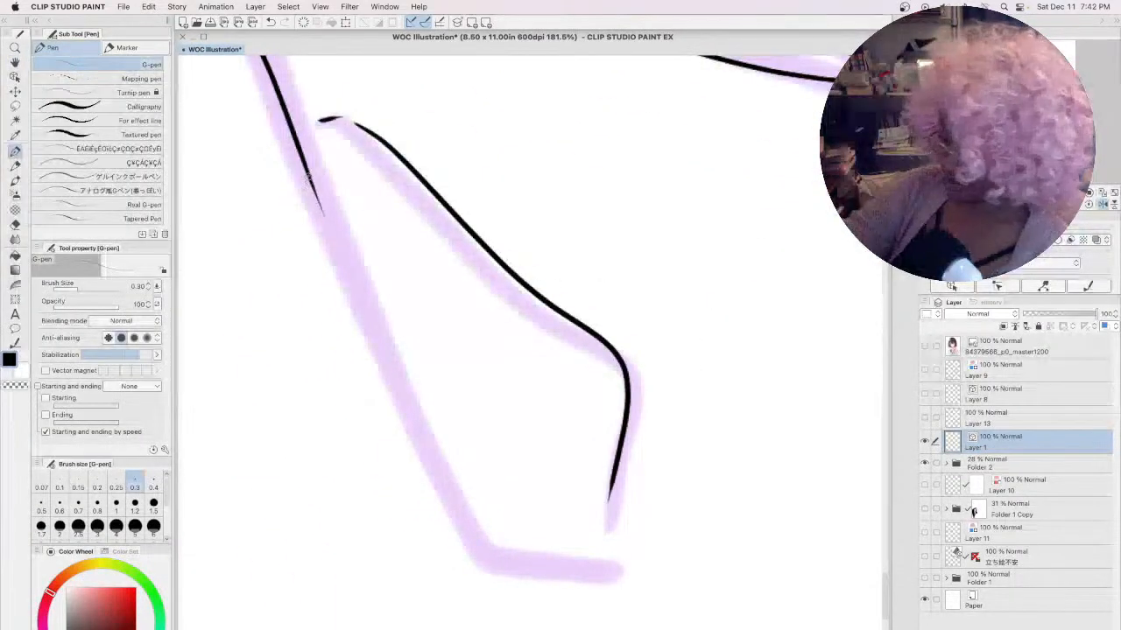
{"action": "mouse_move", "coordinate": [322, 214]}
{"action": "left_mouse_down"}
{"action": "mouse_move", "coordinate": [530, 569]}
{"action": "mouse_move", "coordinate": [642, 553]}
{"action": "left_mouse_up"}
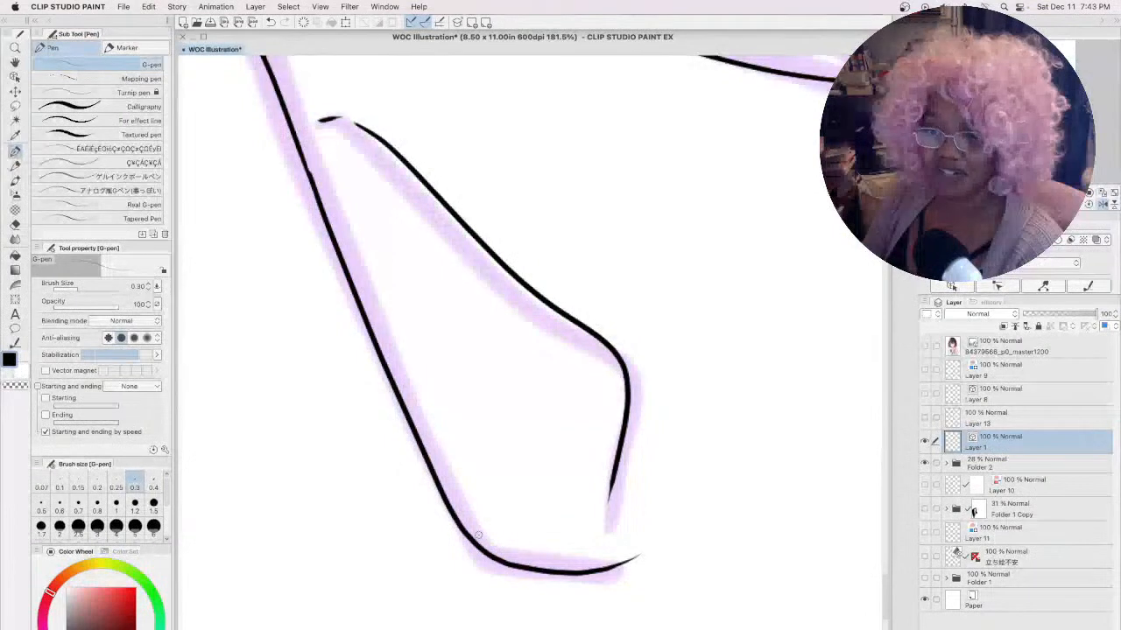
{"action": "left_click_drag", "start_coordinate": [623, 432], "coordinate": [619, 530]}
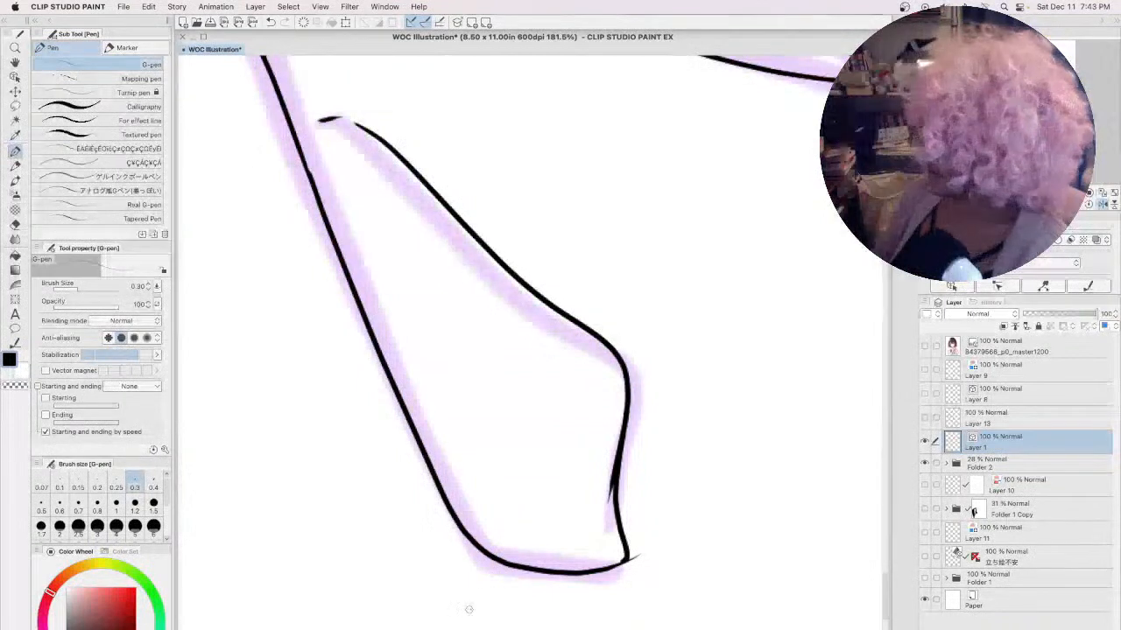
- Examine the uninked sketch from below the tapered panel back up to the branching contour lines
{"action": "left_click_drag", "start_coordinate": [426, 617], "coordinate": [481, 395]}
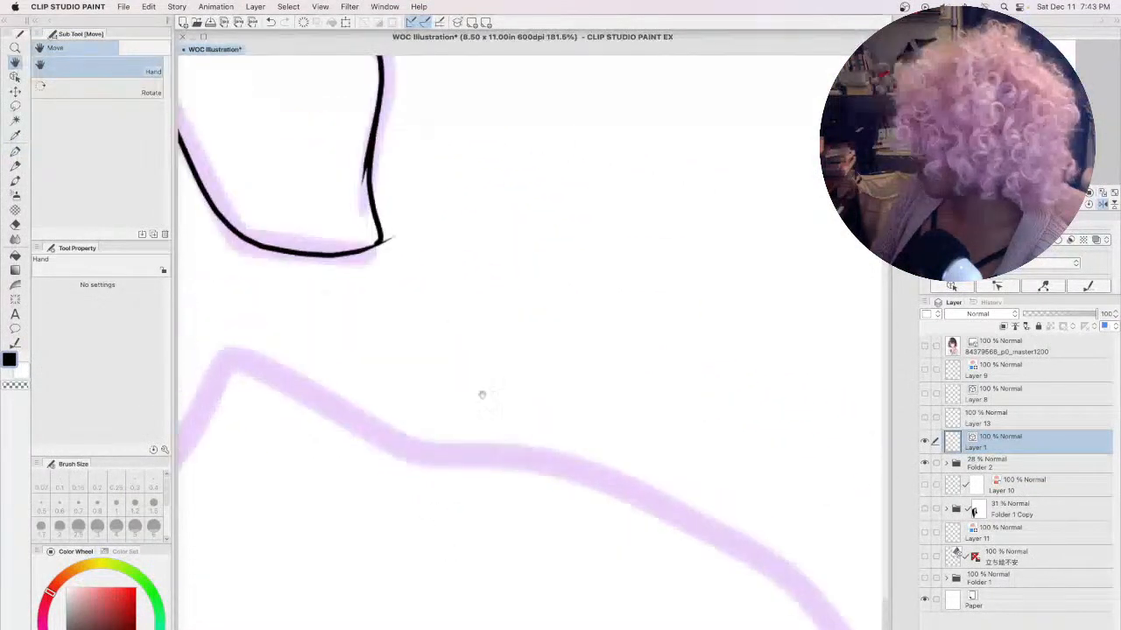
{"action": "key", "text": "p"}
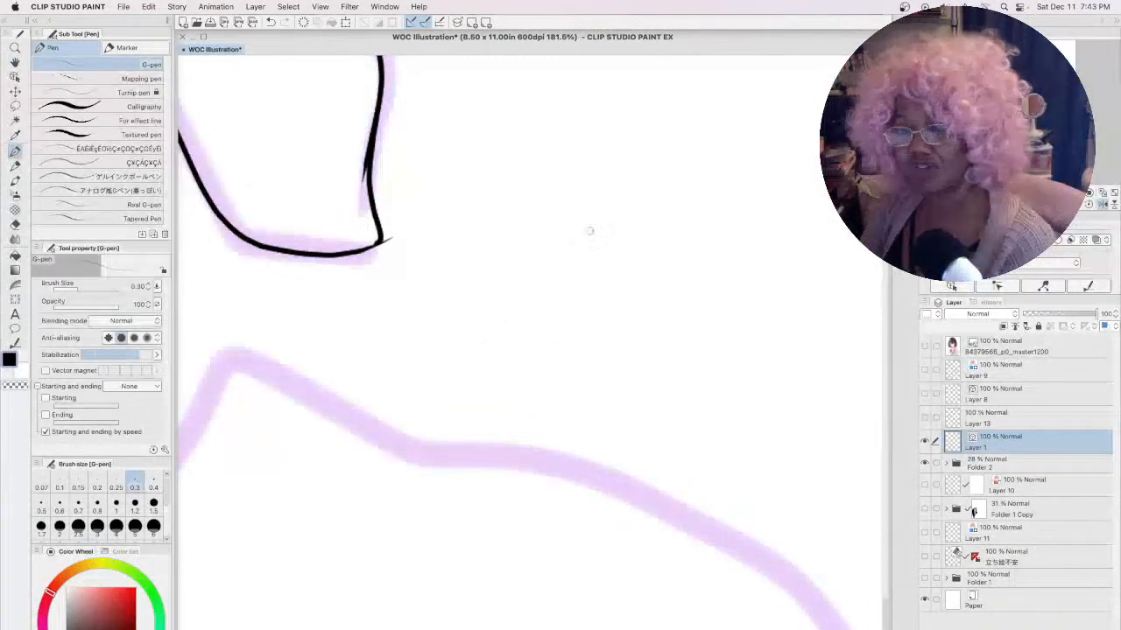
{"action": "left_click_drag", "start_coordinate": [557, 216], "coordinate": [294, 283]}
{"action": "left_click_drag", "start_coordinate": [435, 354], "coordinate": [688, 594]}
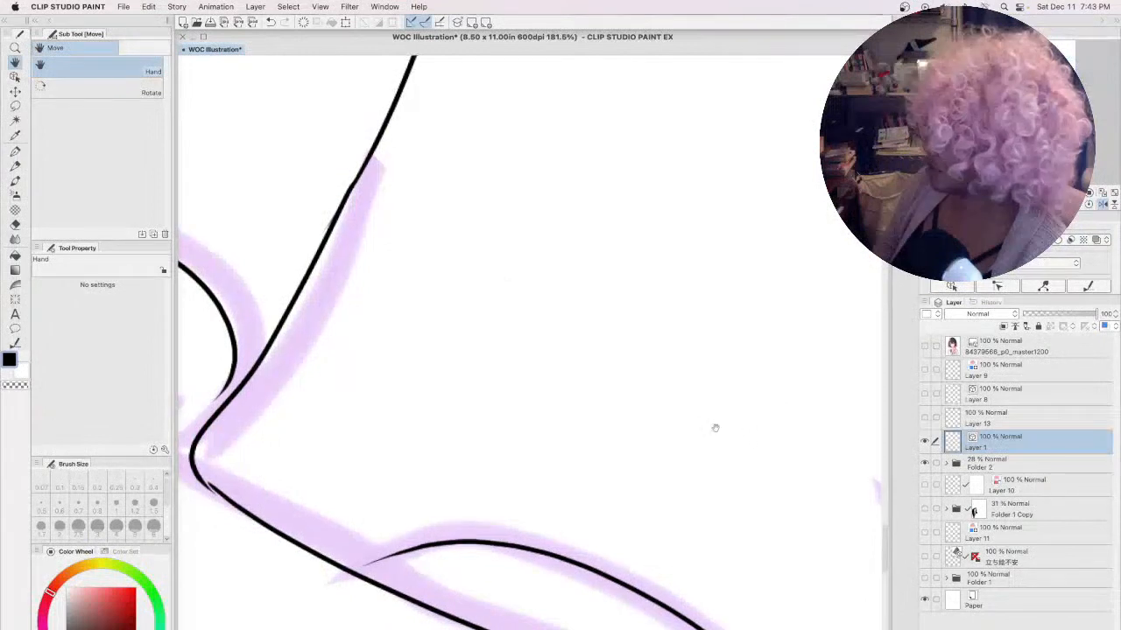
{"action": "left_click_drag", "start_coordinate": [753, 403], "coordinate": [463, 511]}
{"action": "mouse_move", "coordinate": [594, 224]}
{"action": "left_mouse_down"}
{"action": "mouse_move", "coordinate": [408, 224]}
{"action": "mouse_move", "coordinate": [753, 561]}
{"action": "mouse_move", "coordinate": [752, 505]}
{"action": "left_mouse_up"}
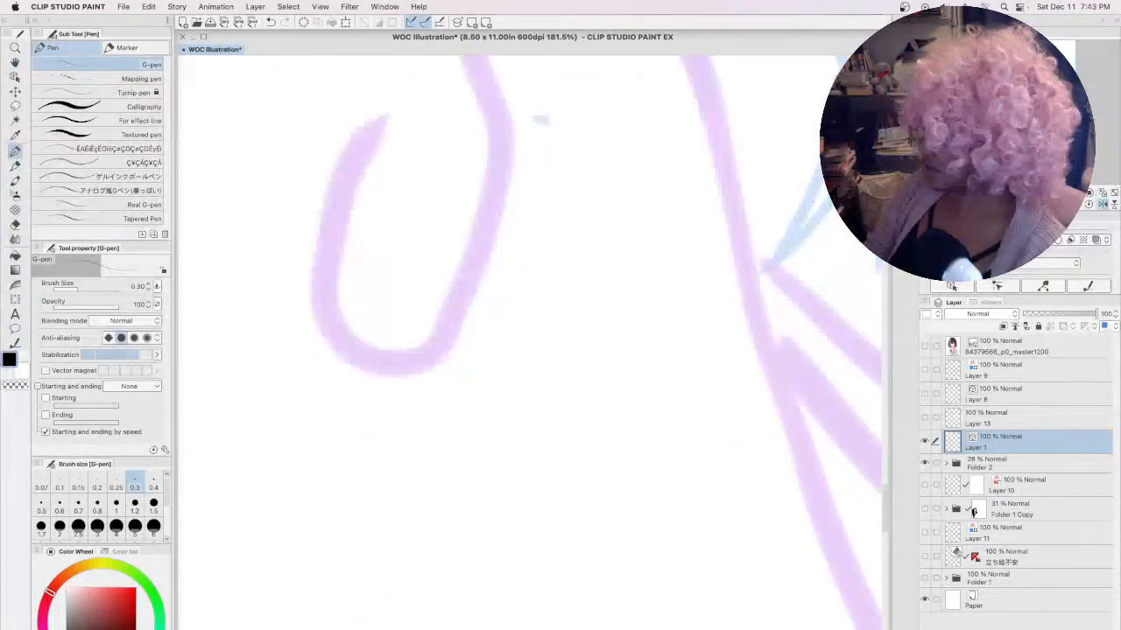
{"action": "mouse_move", "coordinate": [513, 388]}
{"action": "left_mouse_down"}
{"action": "mouse_move", "coordinate": [590, 443]}
{"action": "mouse_move", "coordinate": [497, 508]}
{"action": "left_mouse_up"}
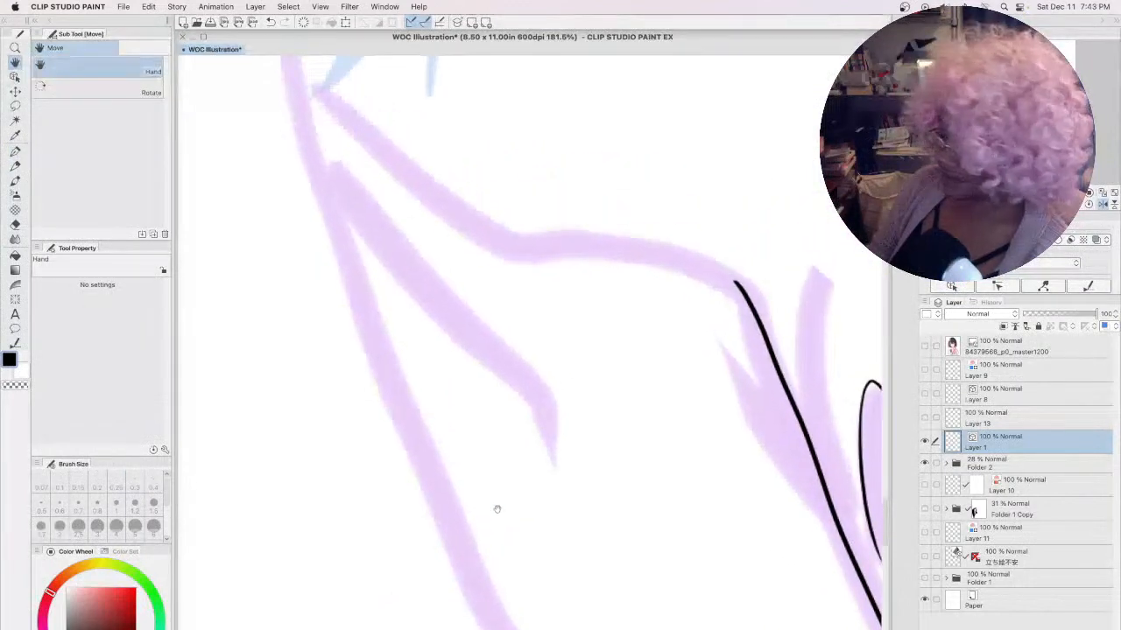
{"action": "key", "text": "p"}
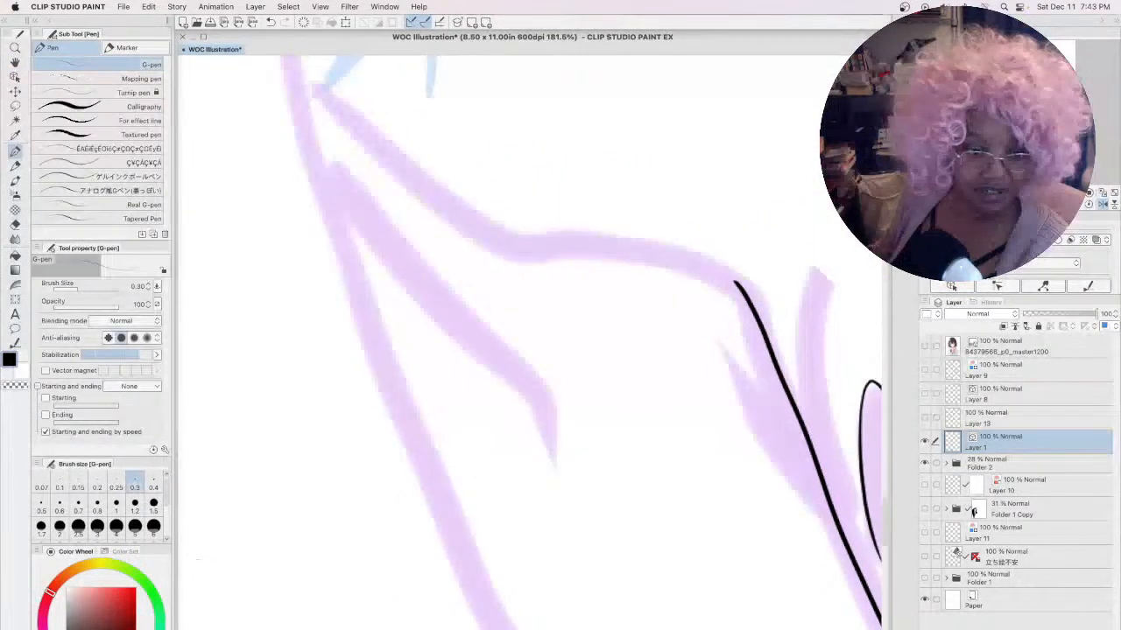
{"action": "key", "text": "ctrl+Up"}
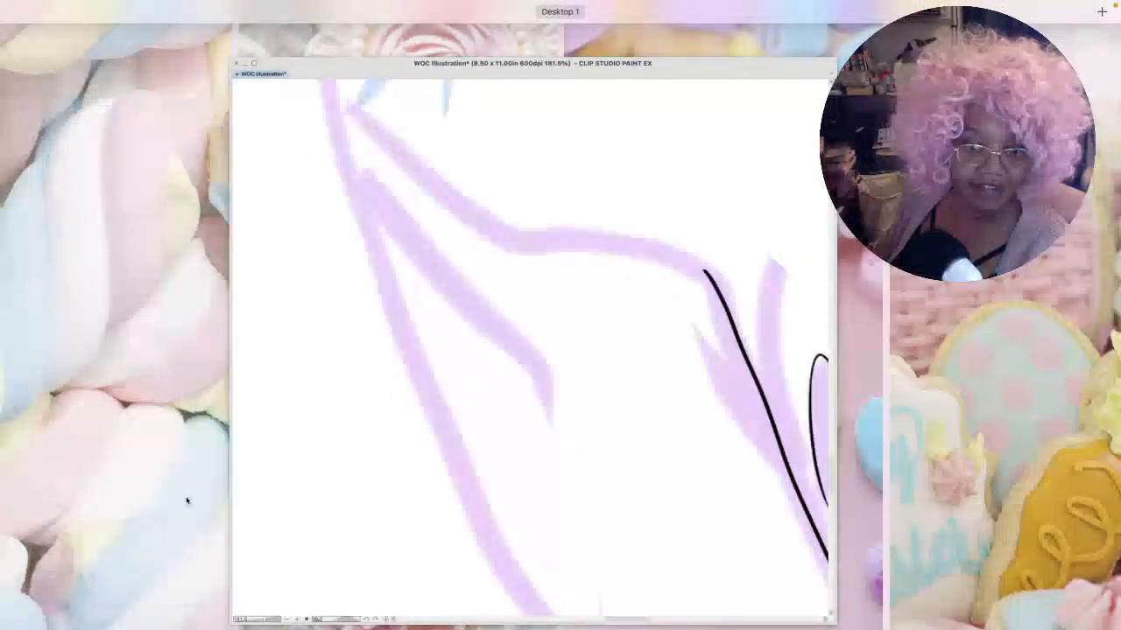
{"action": "key", "text": "ctrl+Up"}
{"action": "key", "text": "Tab"}
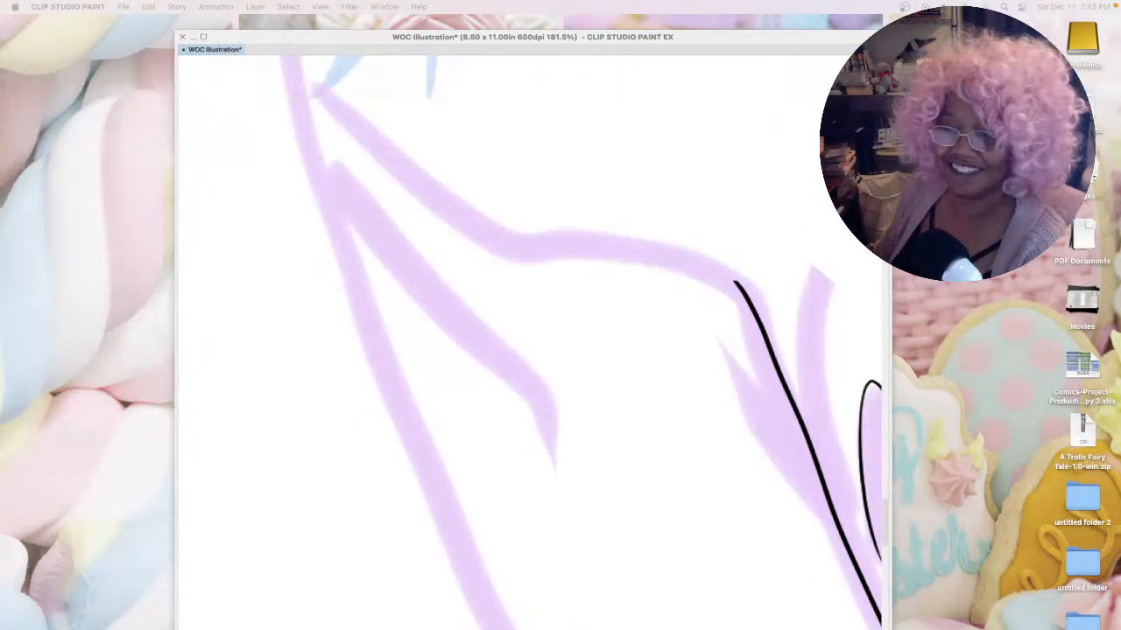
{"action": "key", "text": "Tab"}
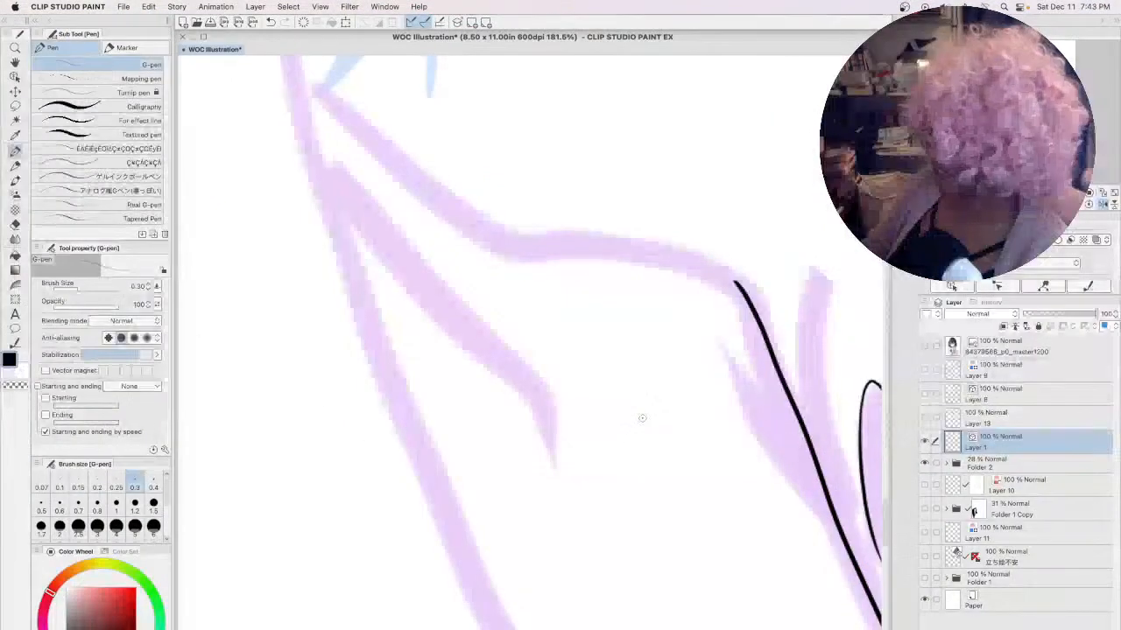
- Ink the two contour lines up to their shared junction and the single curved contour rising above it
{"action": "mouse_move", "coordinate": [735, 285]}
{"action": "left_mouse_down"}
{"action": "mouse_move", "coordinate": [331, 100]}
{"action": "mouse_move", "coordinate": [565, 493]}
{"action": "left_mouse_up"}
{"action": "left_click_drag", "start_coordinate": [607, 322], "coordinate": [687, 517]}
{"action": "mouse_move", "coordinate": [499, 142]}
{"action": "left_mouse_down"}
{"action": "mouse_move", "coordinate": [584, 281]}
{"action": "mouse_move", "coordinate": [703, 365]}
{"action": "mouse_move", "coordinate": [700, 375]}
{"action": "left_mouse_up"}
{"action": "mouse_move", "coordinate": [352, 100]}
{"action": "left_mouse_down"}
{"action": "mouse_move", "coordinate": [525, 268]}
{"action": "mouse_move", "coordinate": [594, 545]}
{"action": "left_mouse_up"}
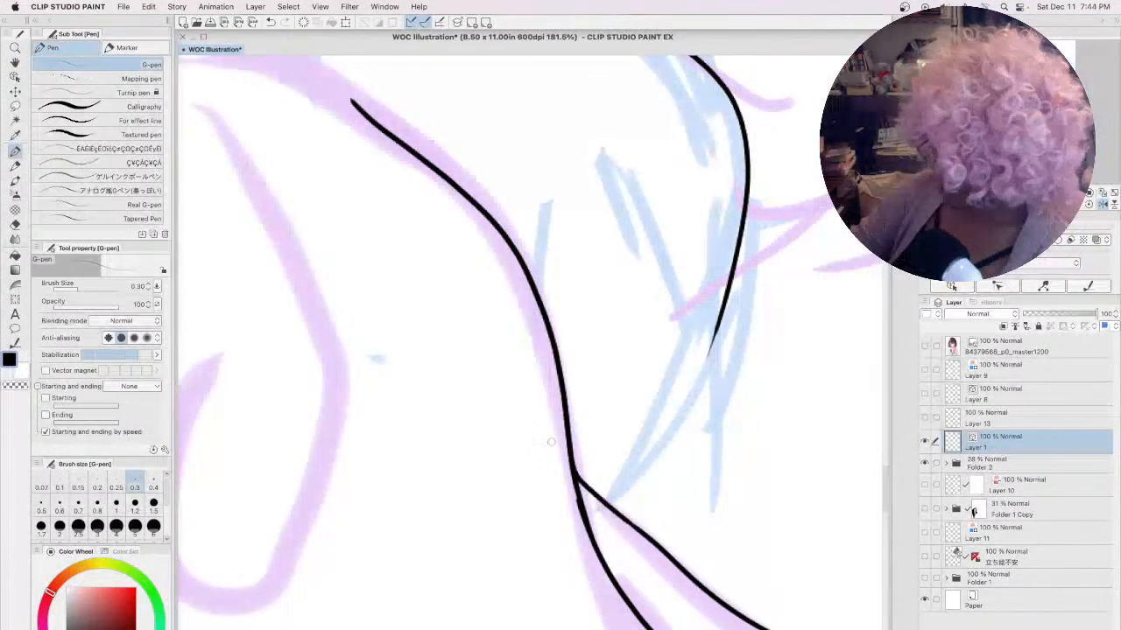
- Ink the J-shaped hooked fold inside the curved outer contour
{"action": "key", "text": "space"}
{"action": "mouse_move", "coordinate": [491, 498]}
{"action": "left_mouse_down"}
{"action": "mouse_move", "coordinate": [675, 511]}
{"action": "mouse_move", "coordinate": [656, 529]}
{"action": "left_mouse_up"}
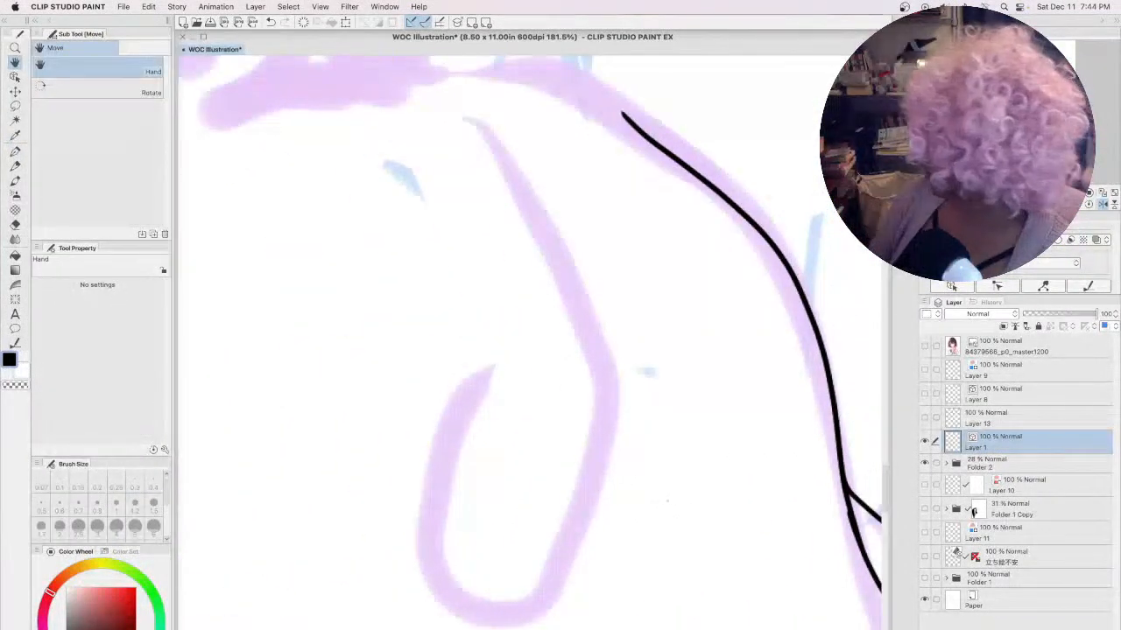
{"action": "mouse_move", "coordinate": [491, 147]}
{"action": "left_mouse_down"}
{"action": "mouse_move", "coordinate": [592, 477]}
{"action": "mouse_move", "coordinate": [460, 418]}
{"action": "left_mouse_up"}
- Extend the curved contour across to the solid gathered shape and ink the S-curved line descending to meet it
{"action": "key", "text": "space"}
{"action": "mouse_move", "coordinate": [556, 200]}
{"action": "left_mouse_down"}
{"action": "mouse_move", "coordinate": [737, 477]}
{"action": "mouse_move", "coordinate": [656, 505]}
{"action": "left_mouse_up"}
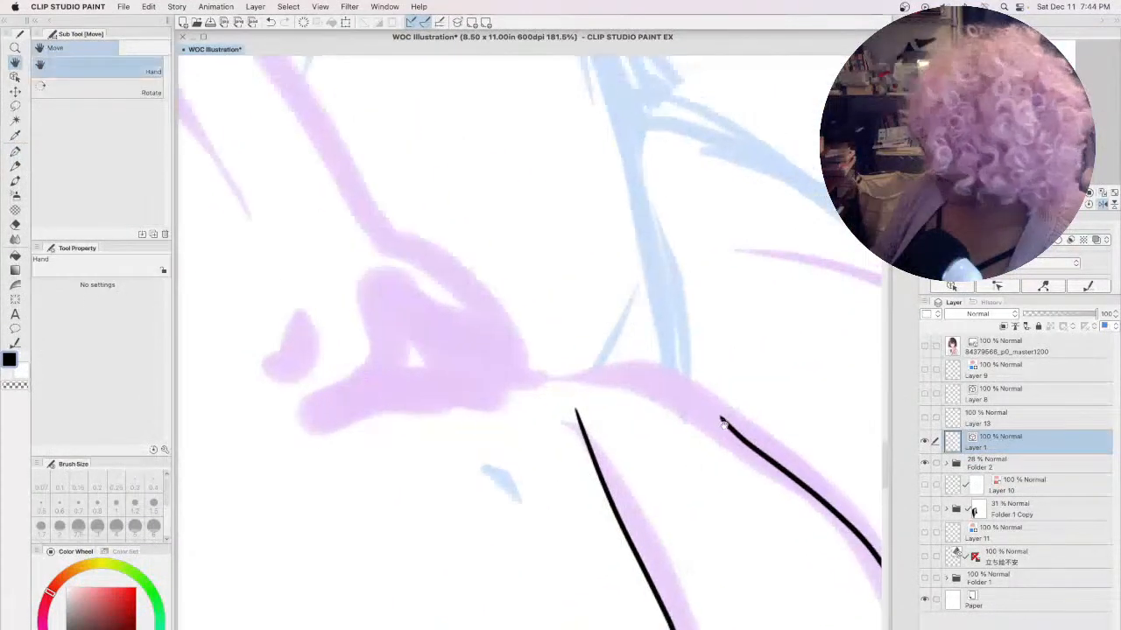
{"action": "mouse_move", "coordinate": [727, 422]}
{"action": "left_mouse_down"}
{"action": "mouse_move", "coordinate": [613, 376]}
{"action": "mouse_move", "coordinate": [429, 387]}
{"action": "left_mouse_up"}
{"action": "mouse_move", "coordinate": [327, 129]}
{"action": "left_mouse_down"}
{"action": "mouse_move", "coordinate": [342, 174]}
{"action": "mouse_move", "coordinate": [500, 320]}
{"action": "mouse_move", "coordinate": [480, 379]}
{"action": "mouse_move", "coordinate": [331, 410]}
{"action": "left_mouse_up"}
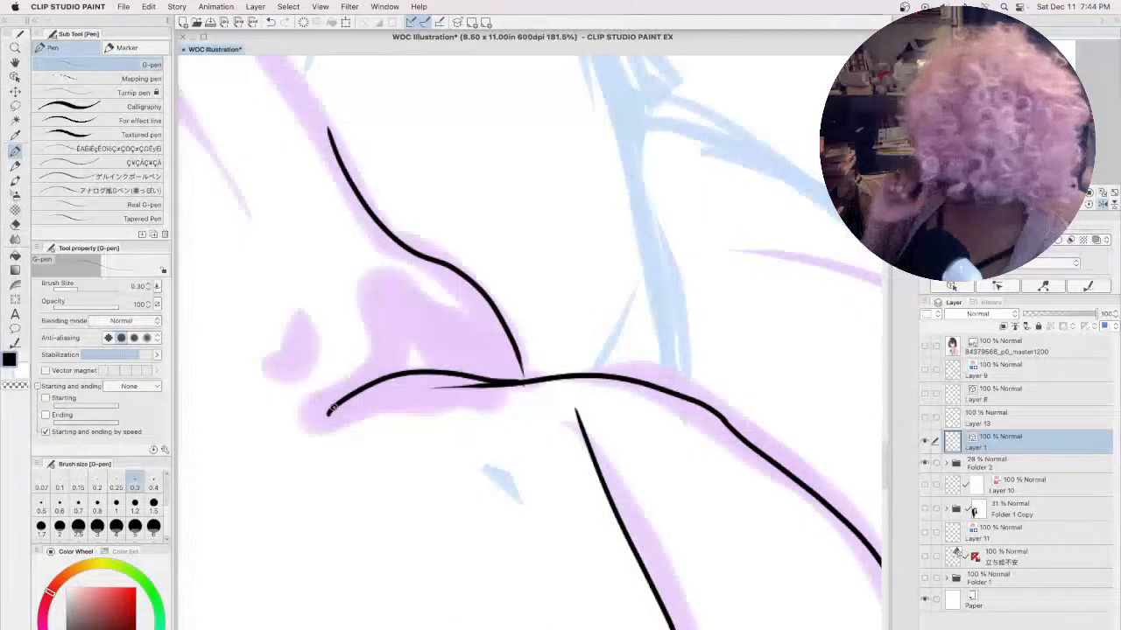
- Ink the arched upper contour from its rounded crest down the long slope to the S-curved line
{"action": "key", "text": "space"}
{"action": "left_click_drag", "start_coordinate": [634, 427], "coordinate": [700, 458]}
{"action": "left_click_drag", "start_coordinate": [633, 393], "coordinate": [589, 558]}
{"action": "left_click_drag", "start_coordinate": [525, 394], "coordinate": [600, 512]}
{"action": "key", "text": "p"}
{"action": "mouse_move", "coordinate": [282, 172]}
{"action": "left_mouse_down"}
{"action": "mouse_move", "coordinate": [369, 162]}
{"action": "mouse_move", "coordinate": [513, 213]}
{"action": "mouse_move", "coordinate": [683, 490]}
{"action": "left_mouse_up"}
- Continue the arched contour to the next fold junction and ink the long tapered fold curving down beneath it
{"action": "key", "text": "h"}
{"action": "mouse_move", "coordinate": [489, 464]}
{"action": "left_mouse_down"}
{"action": "mouse_move", "coordinate": [548, 465]}
{"action": "mouse_move", "coordinate": [565, 408]}
{"action": "mouse_move", "coordinate": [704, 471]}
{"action": "mouse_move", "coordinate": [725, 469]}
{"action": "left_mouse_up"}
{"action": "key", "text": "p"}
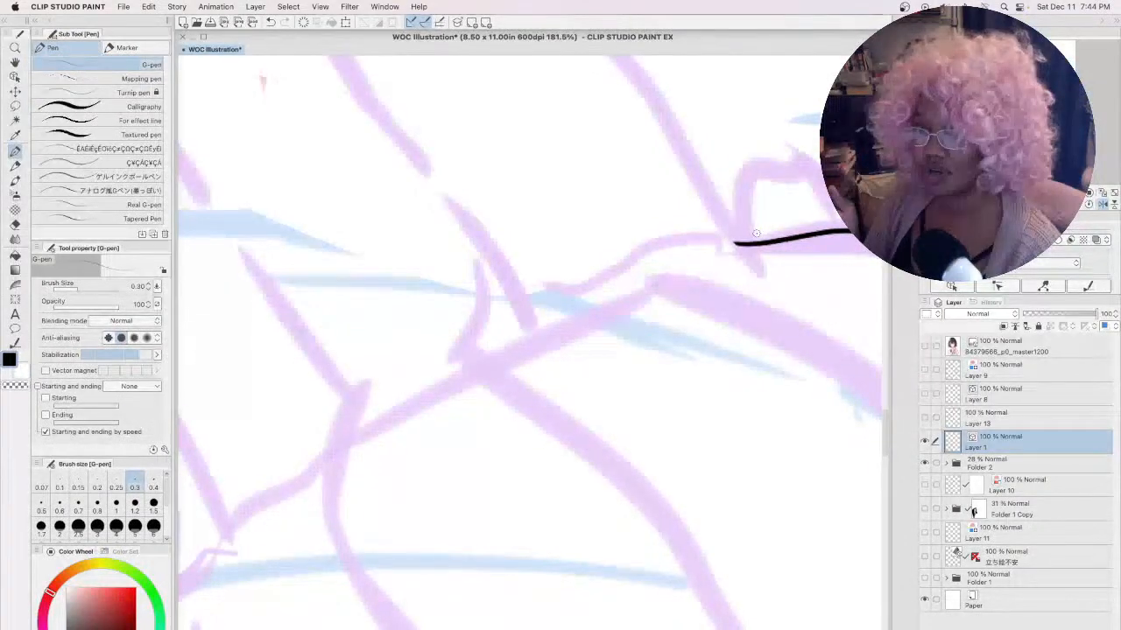
{"action": "mouse_move", "coordinate": [755, 244]}
{"action": "left_mouse_down"}
{"action": "mouse_move", "coordinate": [693, 240]}
{"action": "mouse_move", "coordinate": [636, 263]}
{"action": "mouse_move", "coordinate": [601, 306]}
{"action": "left_mouse_up"}
{"action": "mouse_move", "coordinate": [473, 364]}
{"action": "left_mouse_down"}
{"action": "mouse_move", "coordinate": [613, 296]}
{"action": "mouse_move", "coordinate": [720, 290]}
{"action": "left_mouse_up"}
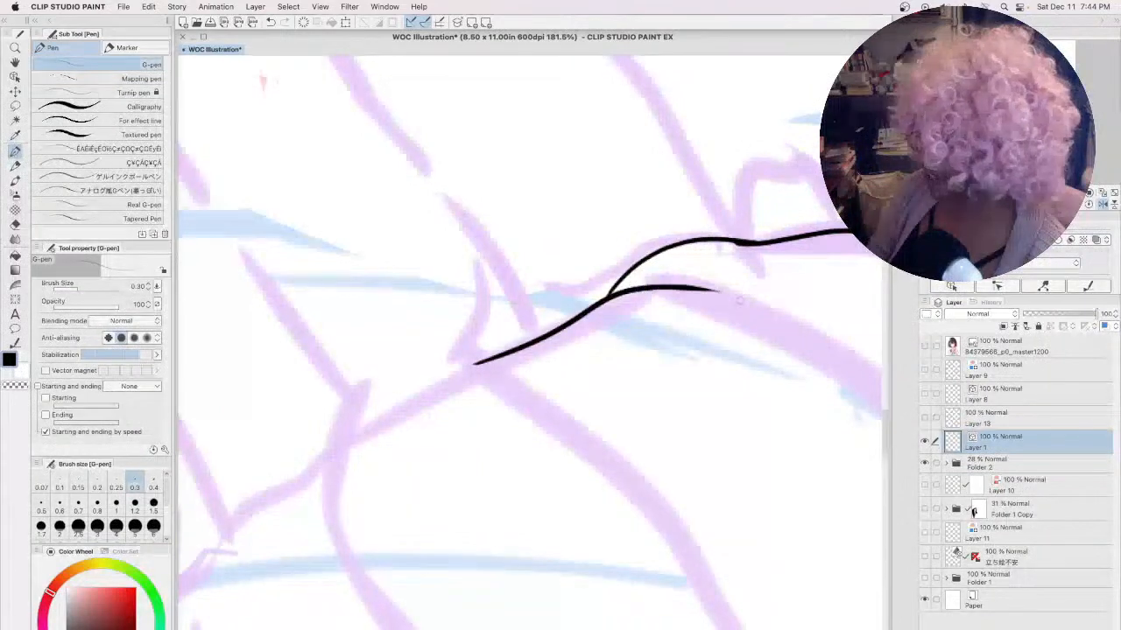
{"action": "scroll", "coordinate": [706, 492], "scroll_direction": "down", "scroll_amount": 3}
{"action": "scroll", "coordinate": [705, 492], "scroll_direction": "right", "scroll_amount": 5}
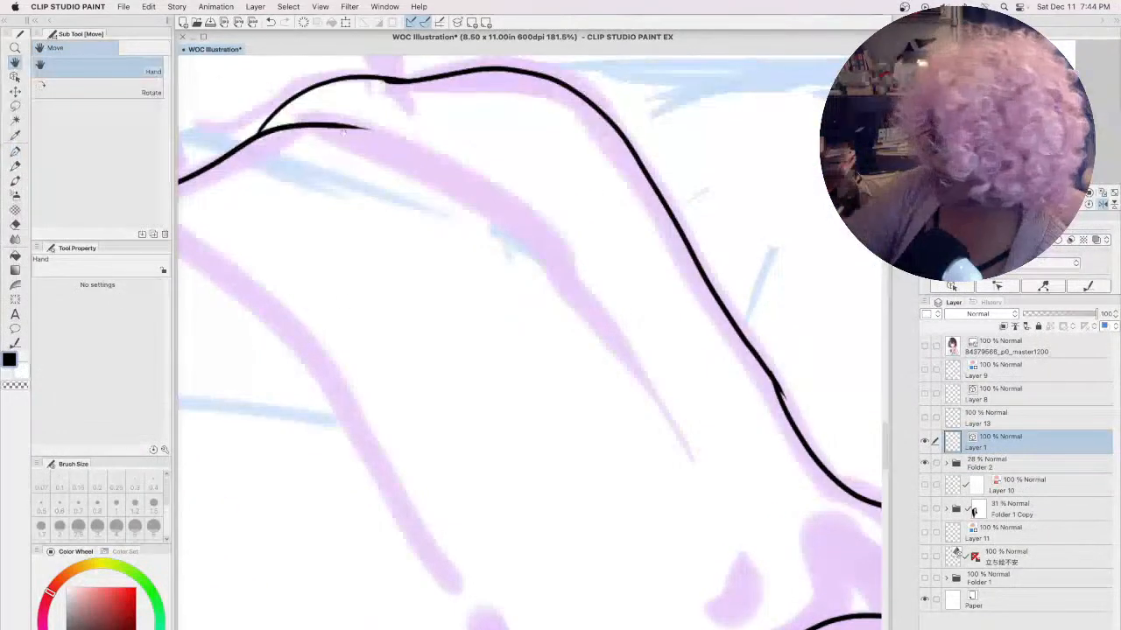
{"action": "mouse_move", "coordinate": [335, 126]}
{"action": "left_mouse_down"}
{"action": "mouse_move", "coordinate": [487, 188]}
{"action": "mouse_move", "coordinate": [670, 477]}
{"action": "left_mouse_up"}
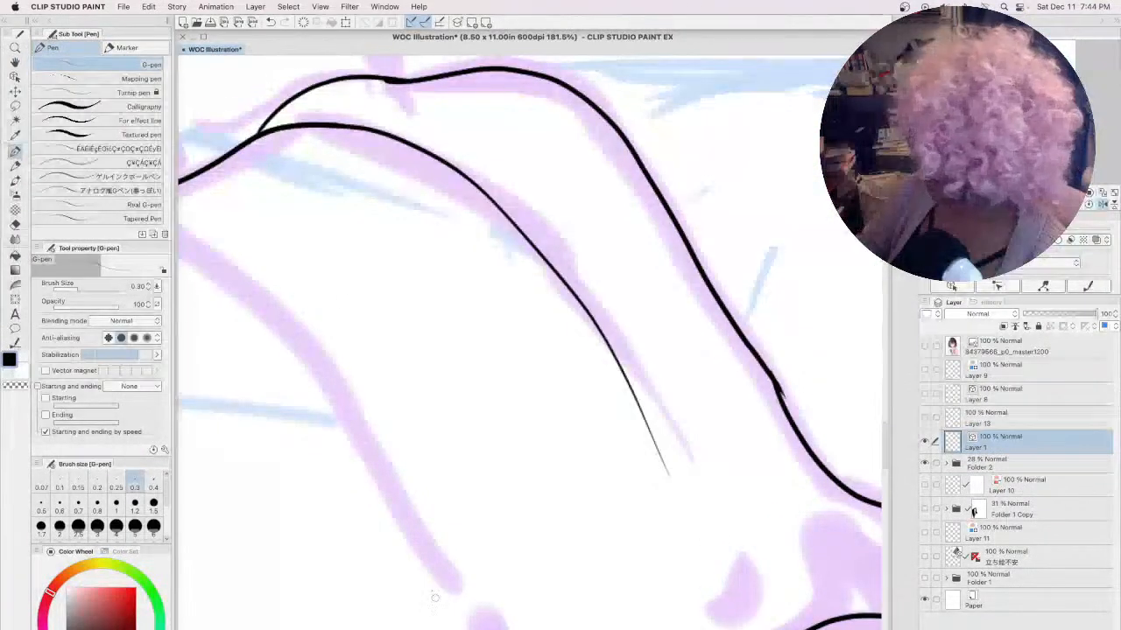
- Ink the next long fold arching down from the contour and the curved fold branching off below it
{"action": "key", "text": "space"}
{"action": "mouse_move", "coordinate": [483, 410]}
{"action": "left_mouse_down"}
{"action": "mouse_move", "coordinate": [698, 380]}
{"action": "mouse_move", "coordinate": [450, 288]}
{"action": "left_mouse_up"}
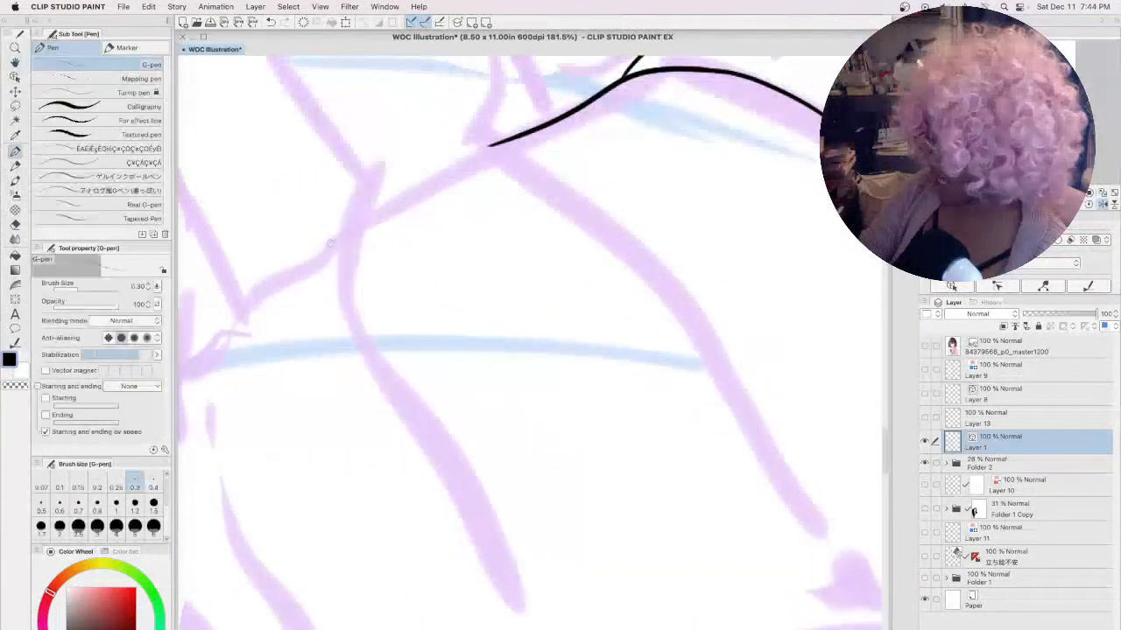
{"action": "mouse_move", "coordinate": [331, 241]}
{"action": "left_mouse_down"}
{"action": "mouse_move", "coordinate": [429, 175]}
{"action": "mouse_move", "coordinate": [496, 161]}
{"action": "mouse_move", "coordinate": [575, 197]}
{"action": "mouse_move", "coordinate": [696, 315]}
{"action": "mouse_move", "coordinate": [826, 525]}
{"action": "left_mouse_up"}
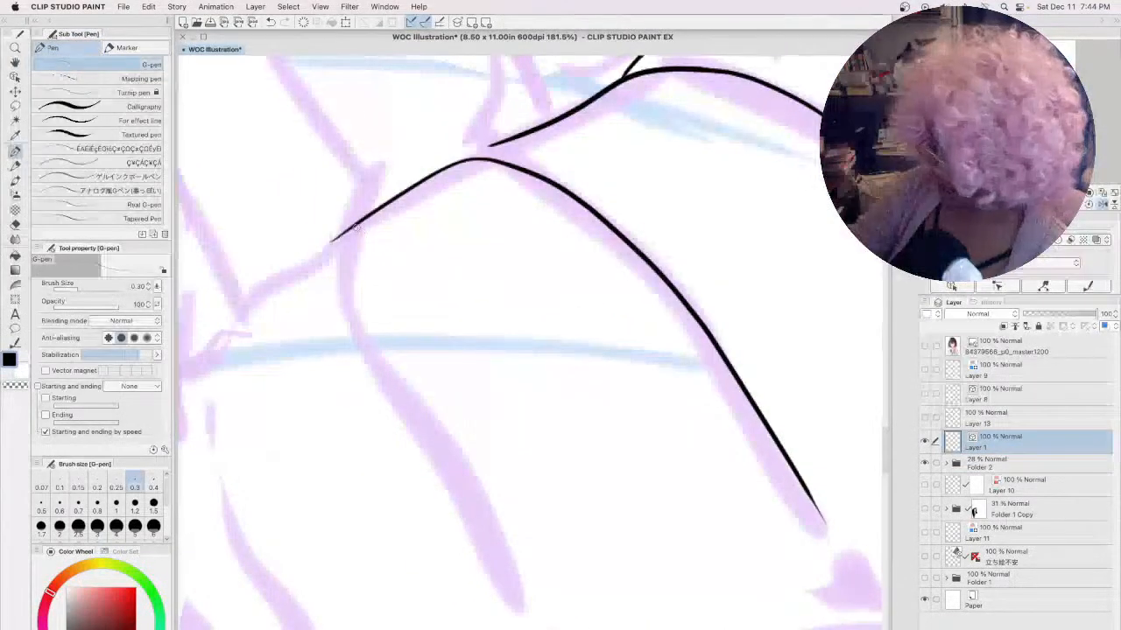
{"action": "mouse_move", "coordinate": [355, 226]}
{"action": "left_mouse_down"}
{"action": "mouse_move", "coordinate": [355, 325]}
{"action": "mouse_move", "coordinate": [508, 596]}
{"action": "left_mouse_up"}
- Ink the contour onward around its rounded corner, and the partly broken fold line running down from it
{"action": "key", "text": "space"}
{"action": "mouse_move", "coordinate": [301, 541]}
{"action": "left_mouse_down"}
{"action": "mouse_move", "coordinate": [476, 428]}
{"action": "mouse_move", "coordinate": [599, 437]}
{"action": "left_mouse_up"}
{"action": "mouse_move", "coordinate": [648, 130]}
{"action": "left_mouse_down"}
{"action": "mouse_move", "coordinate": [547, 207]}
{"action": "mouse_move", "coordinate": [510, 262]}
{"action": "mouse_move", "coordinate": [503, 310]}
{"action": "mouse_move", "coordinate": [544, 457]}
{"action": "mouse_move", "coordinate": [661, 623]}
{"action": "left_mouse_up"}
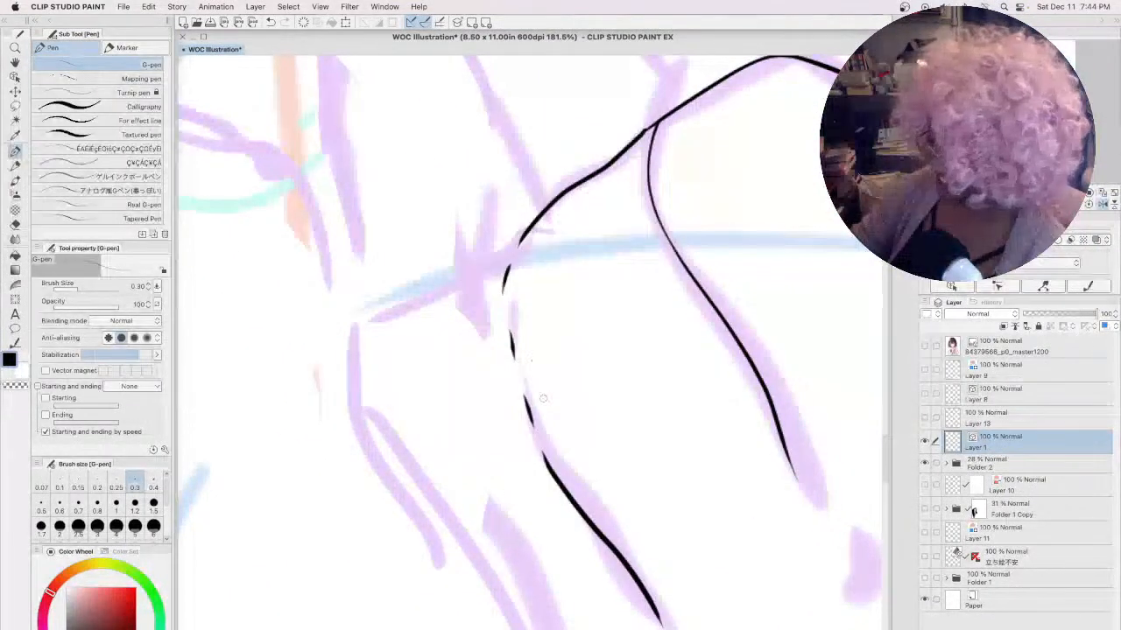
{"action": "mouse_move", "coordinate": [506, 253]}
{"action": "left_mouse_down"}
{"action": "mouse_move", "coordinate": [372, 322]}
{"action": "mouse_move", "coordinate": [346, 396]}
{"action": "left_mouse_up"}
{"action": "key", "text": "space"}
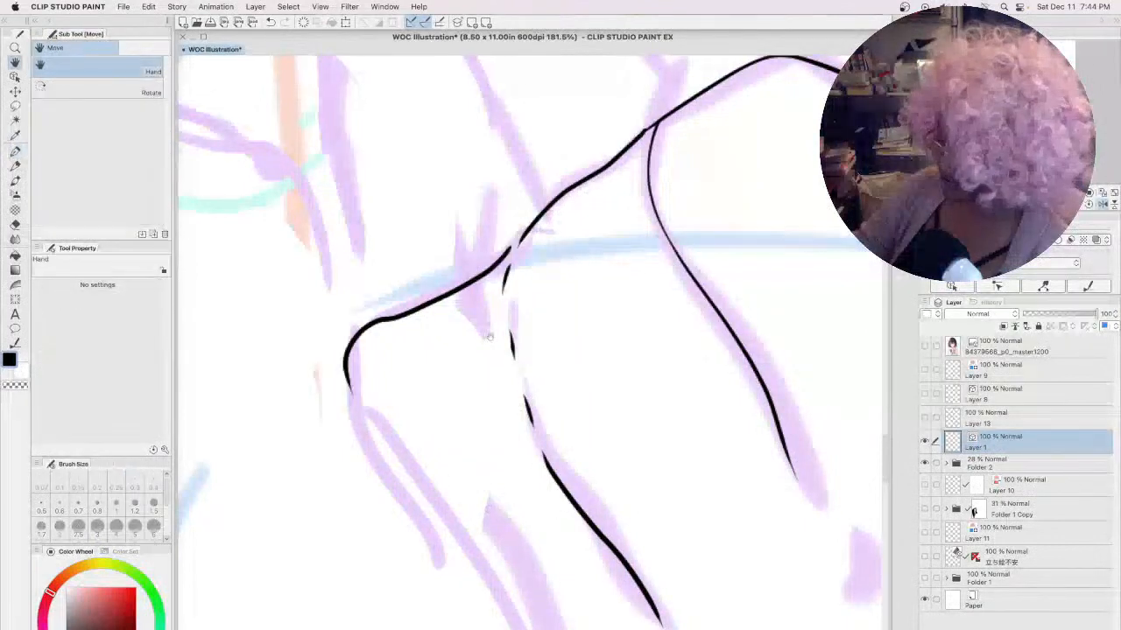
- Ink the garment contour down from its rounded corner and the pointed, leaf-shaped fold beside it
{"action": "mouse_move", "coordinate": [576, 556]}
{"action": "left_mouse_down"}
{"action": "mouse_move", "coordinate": [440, 249]}
{"action": "mouse_move", "coordinate": [457, 289]}
{"action": "left_mouse_up"}
{"action": "mouse_move", "coordinate": [229, 103]}
{"action": "left_mouse_down"}
{"action": "mouse_move", "coordinate": [337, 280]}
{"action": "mouse_move", "coordinate": [476, 626]}
{"action": "left_mouse_up"}
{"action": "key", "text": "space"}
{"action": "mouse_move", "coordinate": [690, 615]}
{"action": "left_mouse_down"}
{"action": "mouse_move", "coordinate": [566, 574]}
{"action": "mouse_move", "coordinate": [454, 498]}
{"action": "mouse_move", "coordinate": [418, 512]}
{"action": "mouse_move", "coordinate": [399, 557]}
{"action": "left_mouse_up"}
{"action": "mouse_move", "coordinate": [803, 184]}
{"action": "left_mouse_down"}
{"action": "mouse_move", "coordinate": [493, 342]}
{"action": "mouse_move", "coordinate": [339, 527]}
{"action": "mouse_move", "coordinate": [765, 264]}
{"action": "left_mouse_up"}
{"action": "key", "text": "space"}
- Continue the contour down through its S-shaped bend and along the slope below it
{"action": "mouse_move", "coordinate": [394, 606]}
{"action": "left_mouse_down"}
{"action": "mouse_move", "coordinate": [452, 558]}
{"action": "mouse_move", "coordinate": [598, 352]}
{"action": "mouse_move", "coordinate": [584, 350]}
{"action": "left_mouse_up"}
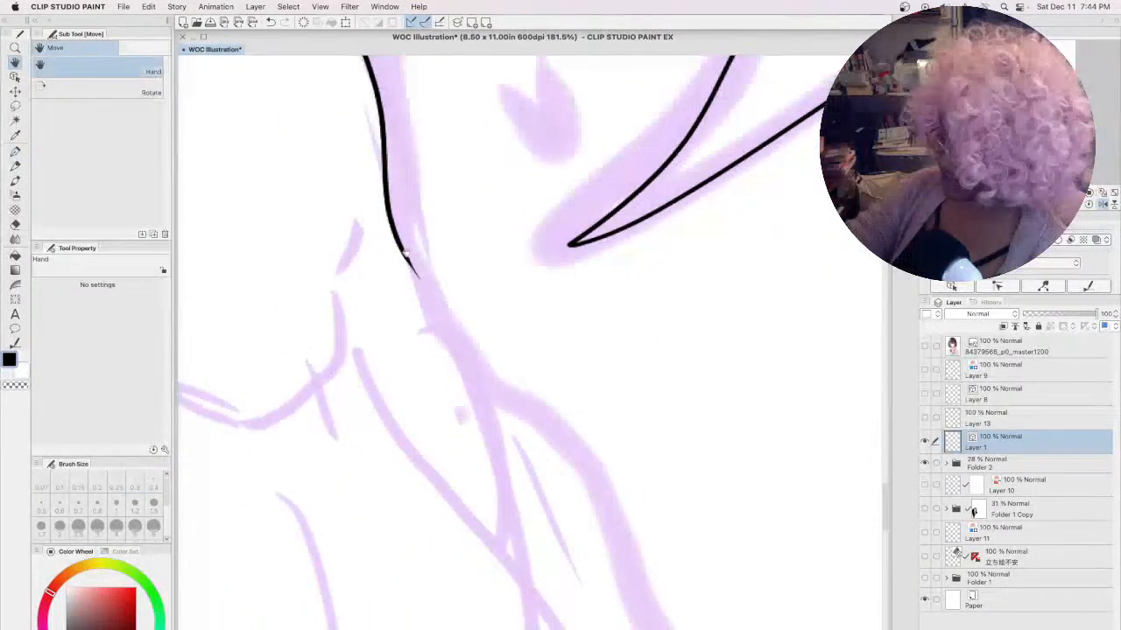
{"action": "mouse_move", "coordinate": [401, 247]}
{"action": "left_mouse_down"}
{"action": "mouse_move", "coordinate": [527, 413]}
{"action": "mouse_move", "coordinate": [630, 520]}
{"action": "left_mouse_up"}
{"action": "key", "text": "space"}
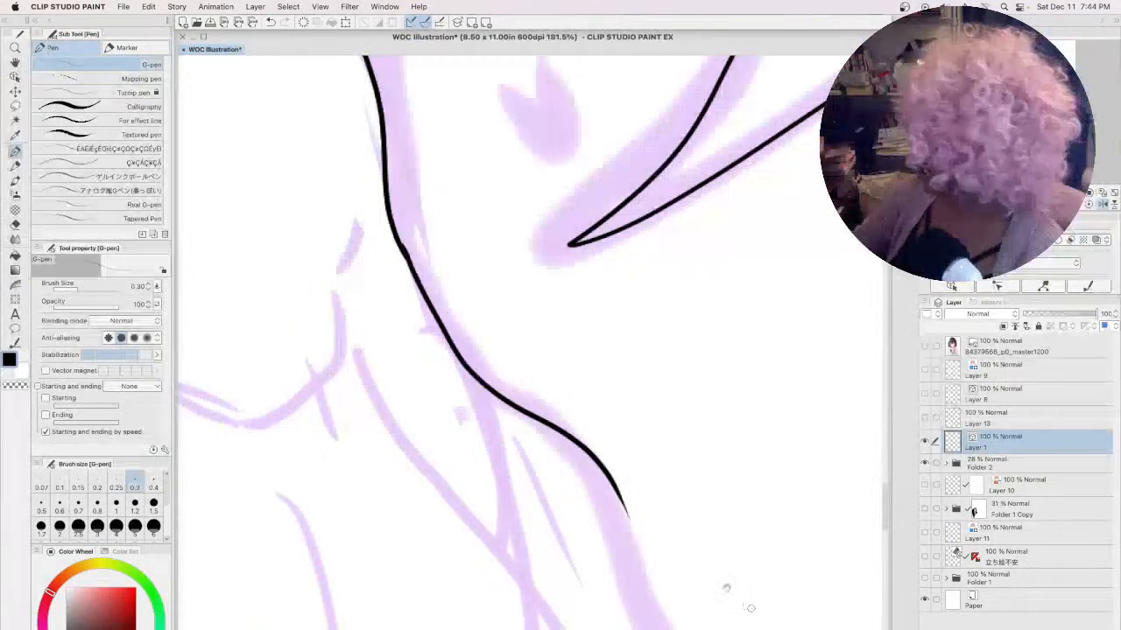
{"action": "left_click_drag", "start_coordinate": [730, 585], "coordinate": [521, 219]}
{"action": "mouse_move", "coordinate": [357, 68]}
{"action": "left_mouse_down"}
{"action": "mouse_move", "coordinate": [470, 310]}
{"action": "mouse_move", "coordinate": [563, 433]}
{"action": "mouse_move", "coordinate": [669, 542]}
{"action": "mouse_move", "coordinate": [607, 401]}
{"action": "mouse_move", "coordinate": [567, 371]}
{"action": "left_mouse_up"}
{"action": "key", "text": "space"}
- Ink the narrow pointed fold beside the contour and the next stretch of contour running down past it
{"action": "left_click_drag", "start_coordinate": [770, 384], "coordinate": [604, 353]}
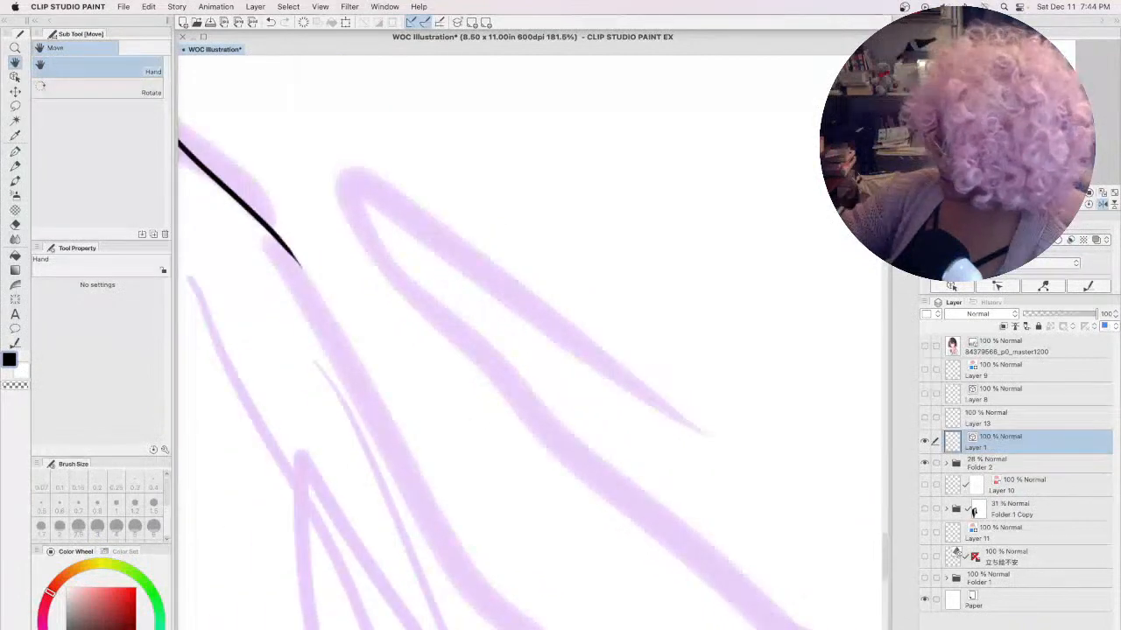
{"action": "mouse_move", "coordinate": [663, 408]}
{"action": "left_mouse_down"}
{"action": "mouse_move", "coordinate": [393, 243]}
{"action": "mouse_move", "coordinate": [674, 555]}
{"action": "left_mouse_up"}
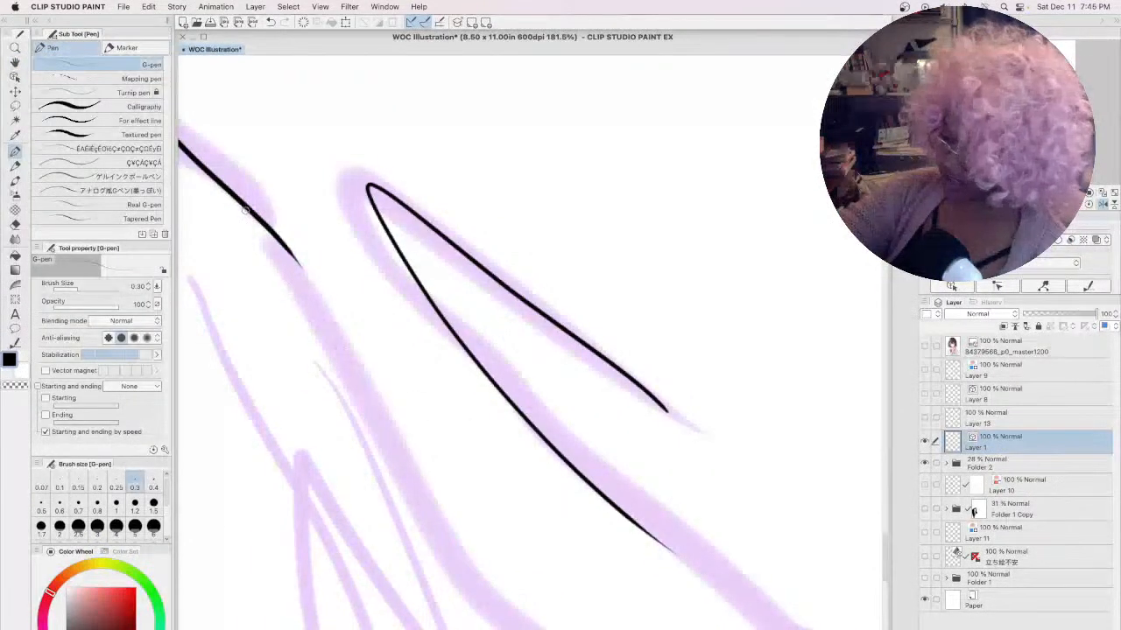
{"action": "left_click_drag", "start_coordinate": [247, 210], "coordinate": [477, 599]}
{"action": "key", "text": "space"}
{"action": "mouse_move", "coordinate": [666, 612]}
{"action": "left_mouse_down"}
{"action": "mouse_move", "coordinate": [566, 238]}
{"action": "mouse_move", "coordinate": [743, 458]}
{"action": "mouse_move", "coordinate": [412, 220]}
{"action": "mouse_move", "coordinate": [683, 490]}
{"action": "mouse_move", "coordinate": [643, 406]}
{"action": "mouse_move", "coordinate": [615, 378]}
{"action": "mouse_move", "coordinate": [695, 495]}
{"action": "mouse_move", "coordinate": [678, 478]}
{"action": "left_mouse_up"}
{"action": "left_click_drag", "start_coordinate": [606, 261], "coordinate": [640, 431]}
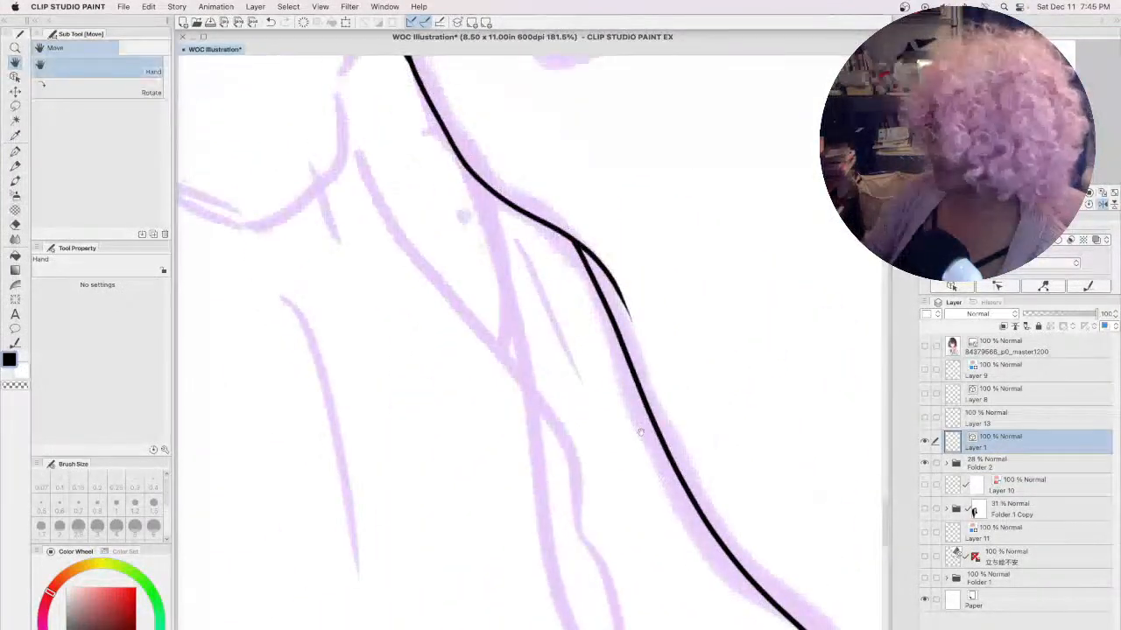
- Ink the long inner fold and the outer contour down to the page's lower edge, and extend the pointed fold's lower line
{"action": "scroll", "coordinate": [640, 431], "scroll_direction": "down", "scroll_amount": 10}
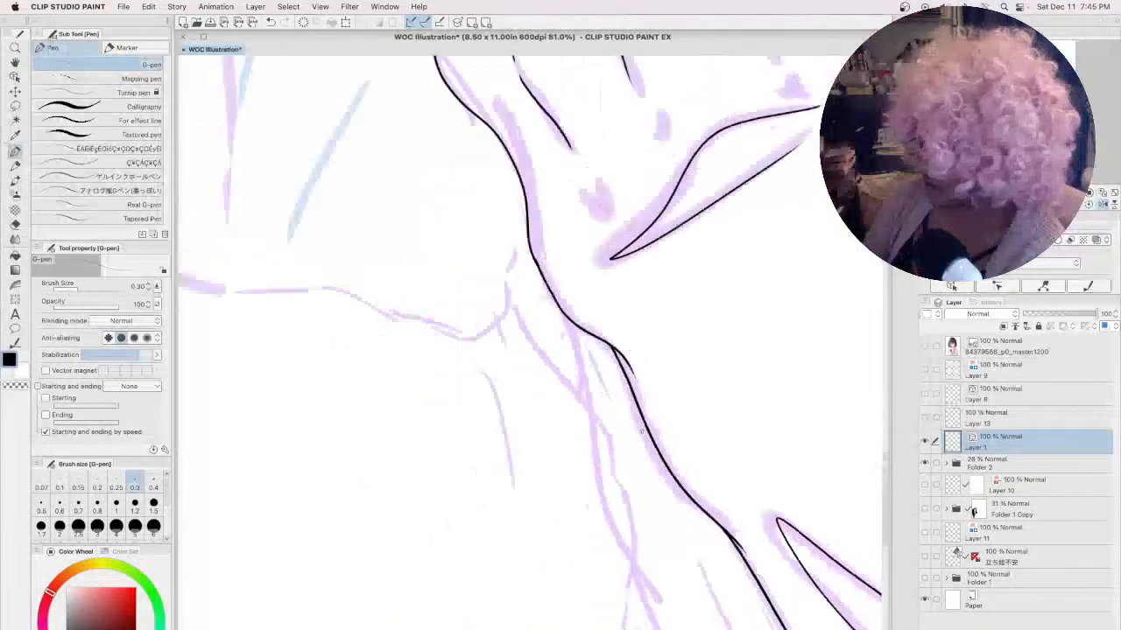
{"action": "left_click_drag", "start_coordinate": [640, 431], "coordinate": [434, 124]}
{"action": "left_click_drag", "start_coordinate": [461, 161], "coordinate": [582, 464]}
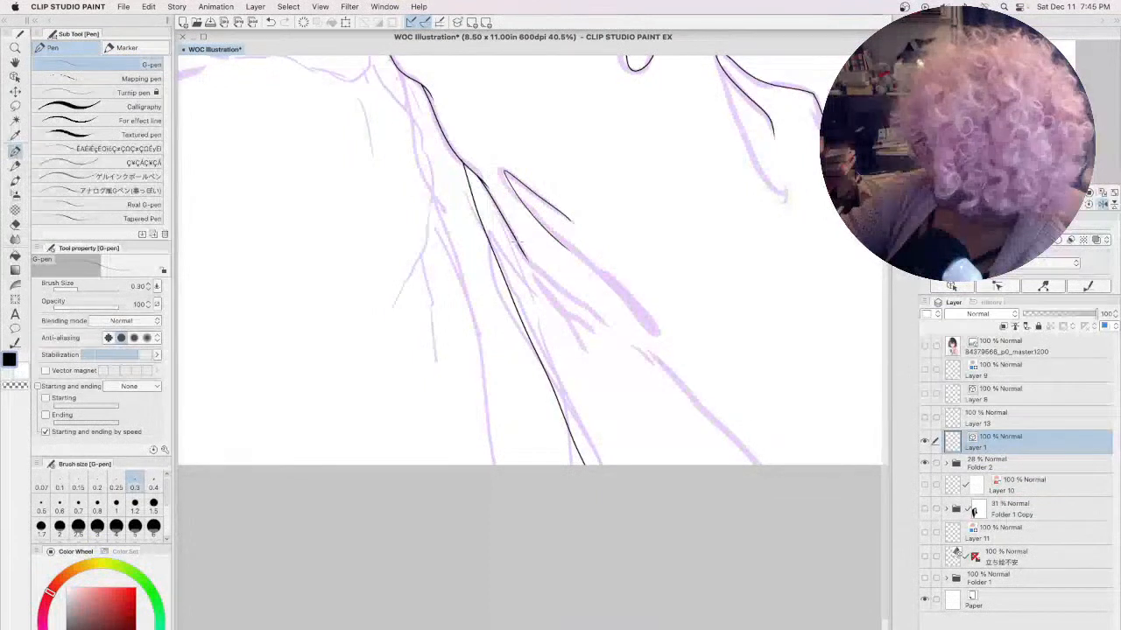
{"action": "left_click_drag", "start_coordinate": [515, 247], "coordinate": [754, 464]}
{"action": "left_click_drag", "start_coordinate": [536, 255], "coordinate": [713, 360]}
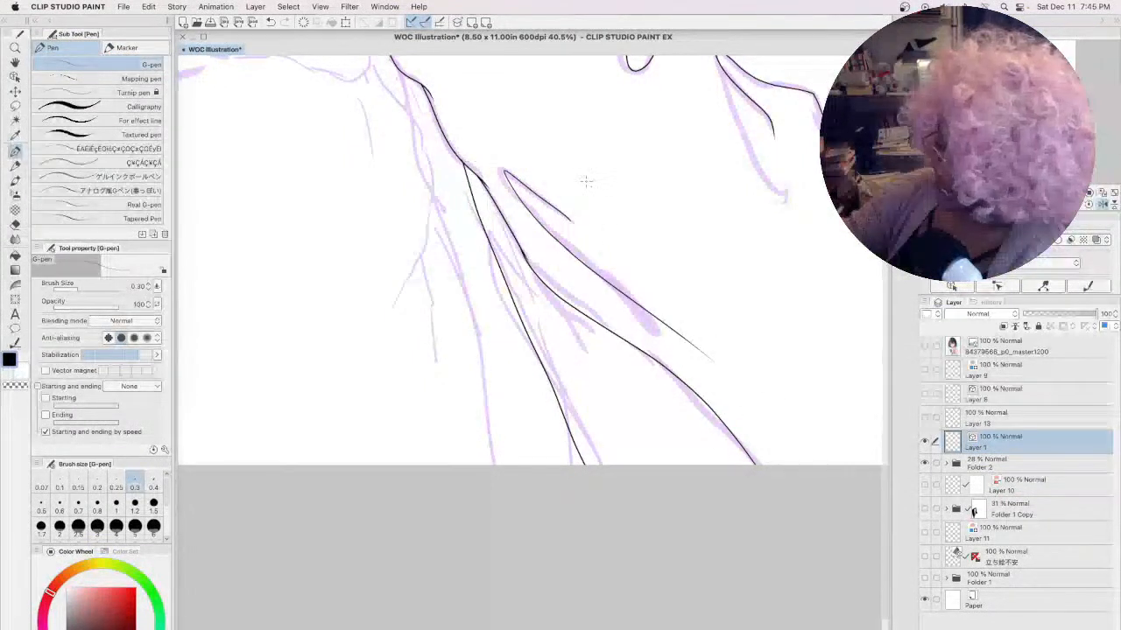
- Rework the fork where the long inner fold leaves the contour, undoing one stroke and adding a short connecting stroke
{"action": "key", "text": "space"}
{"action": "left_click_drag", "start_coordinate": [585, 188], "coordinate": [677, 391]}
{"action": "left_click_drag", "start_coordinate": [554, 352], "coordinate": [567, 364]}
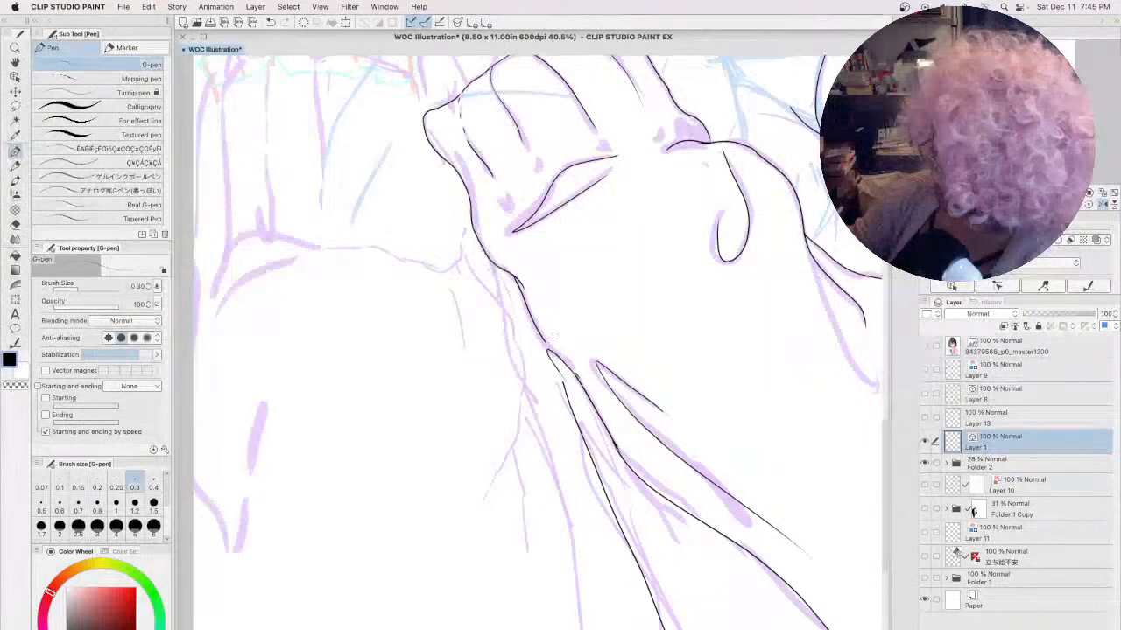
{"action": "key", "text": "super+z"}
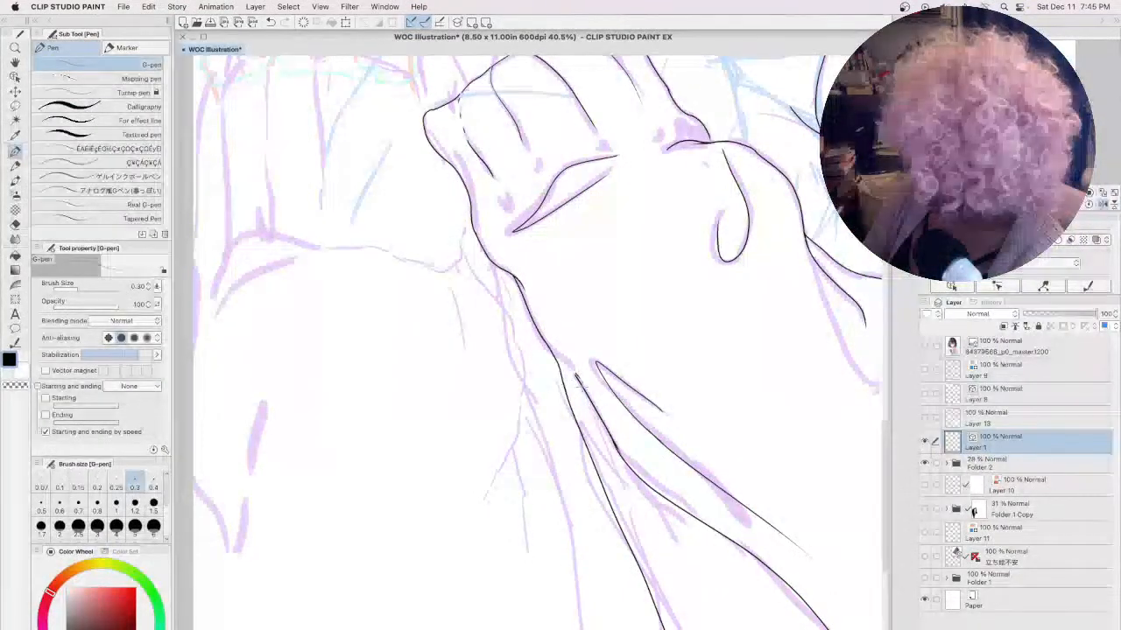
{"action": "left_click_drag", "start_coordinate": [568, 368], "coordinate": [577, 398]}
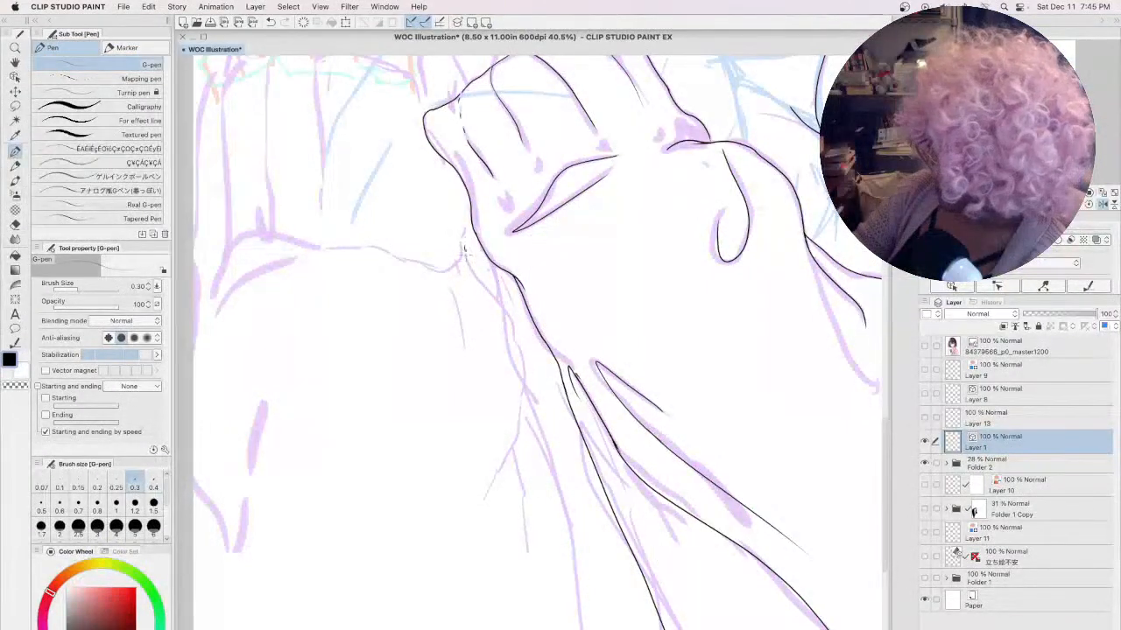
- Ink the inner fold line beside the contour, its two short lower branches, and the long branch down to the page edge
{"action": "left_click_drag", "start_coordinate": [464, 249], "coordinate": [523, 359]}
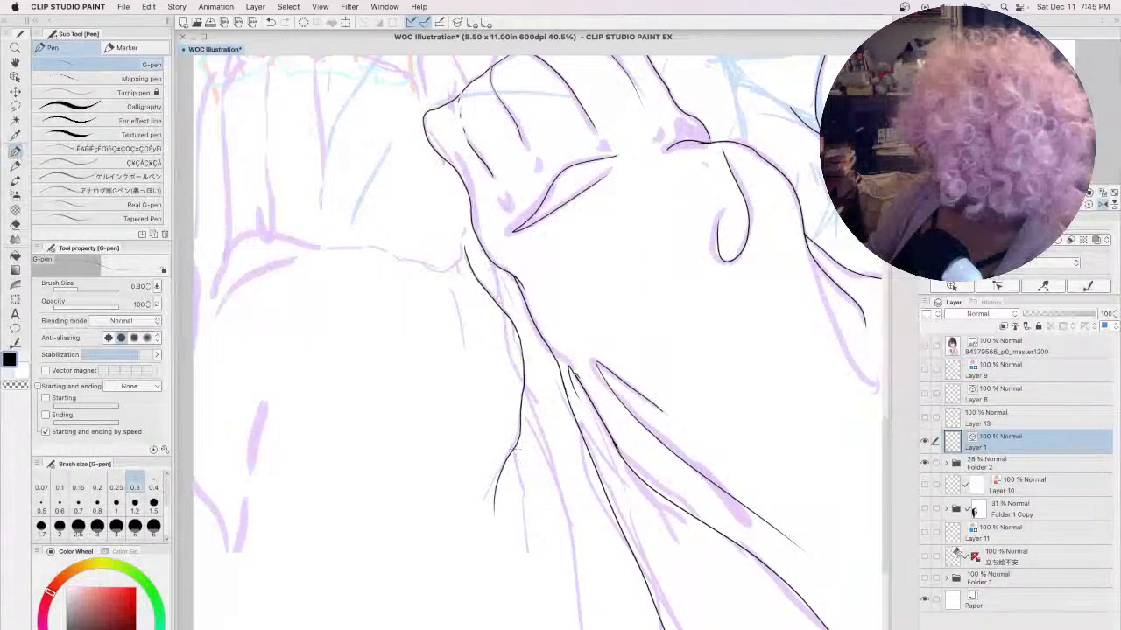
{"action": "left_click_drag", "start_coordinate": [519, 420], "coordinate": [493, 516]}
{"action": "left_click_drag", "start_coordinate": [511, 447], "coordinate": [527, 551]}
{"action": "left_click_drag", "start_coordinate": [523, 389], "coordinate": [566, 516]}
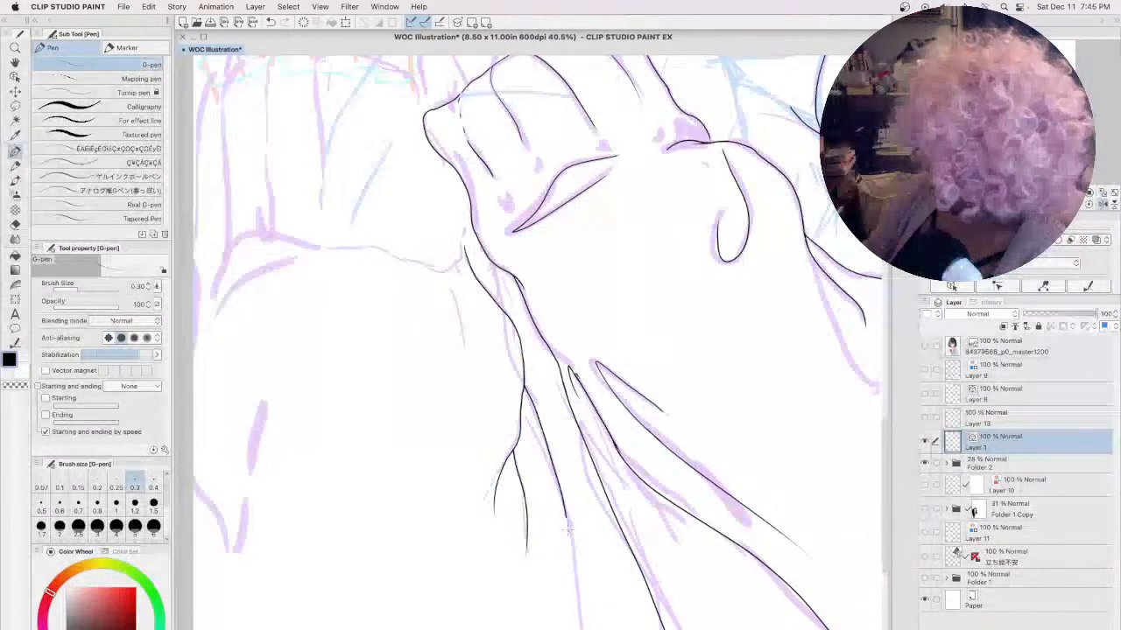
{"action": "left_click_drag", "start_coordinate": [565, 516], "coordinate": [574, 629]}
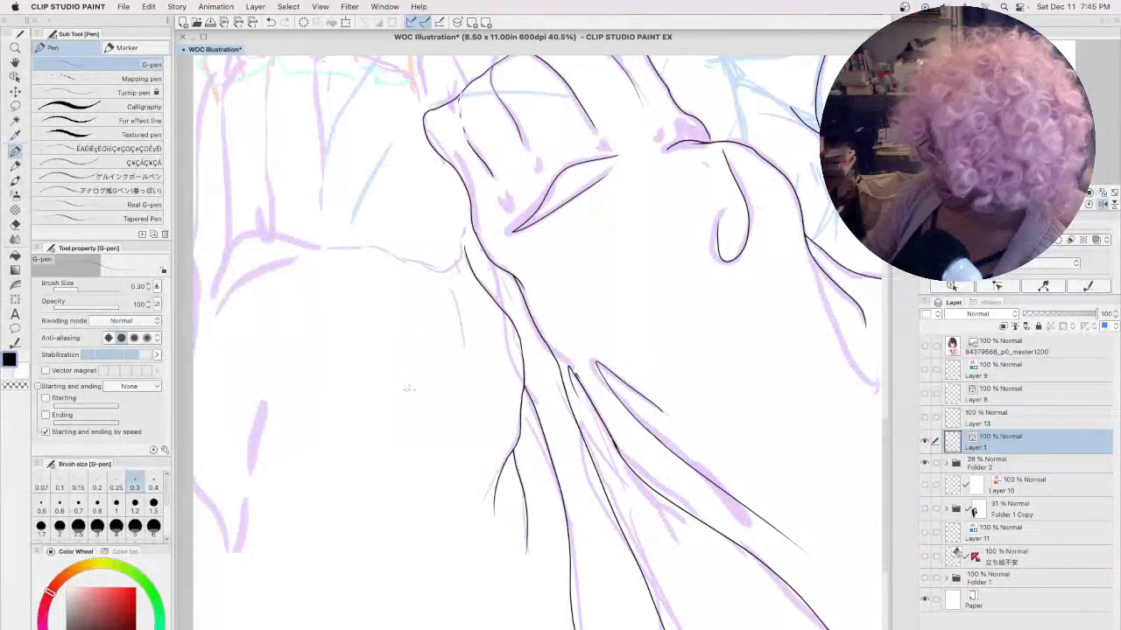
- Ink the other sleeve cuff's wavy lower edge and join its end to the neighbouring contour
{"action": "key", "text": "space"}
{"action": "mouse_move", "coordinate": [408, 388]}
{"action": "left_mouse_down"}
{"action": "mouse_move", "coordinate": [630, 517]}
{"action": "mouse_move", "coordinate": [560, 526]}
{"action": "left_mouse_up"}
{"action": "mouse_move", "coordinate": [388, 392]}
{"action": "left_mouse_down"}
{"action": "mouse_move", "coordinate": [428, 368]}
{"action": "mouse_move", "coordinate": [503, 384]}
{"action": "left_mouse_up"}
{"action": "left_click_drag", "start_coordinate": [581, 398], "coordinate": [623, 399]}
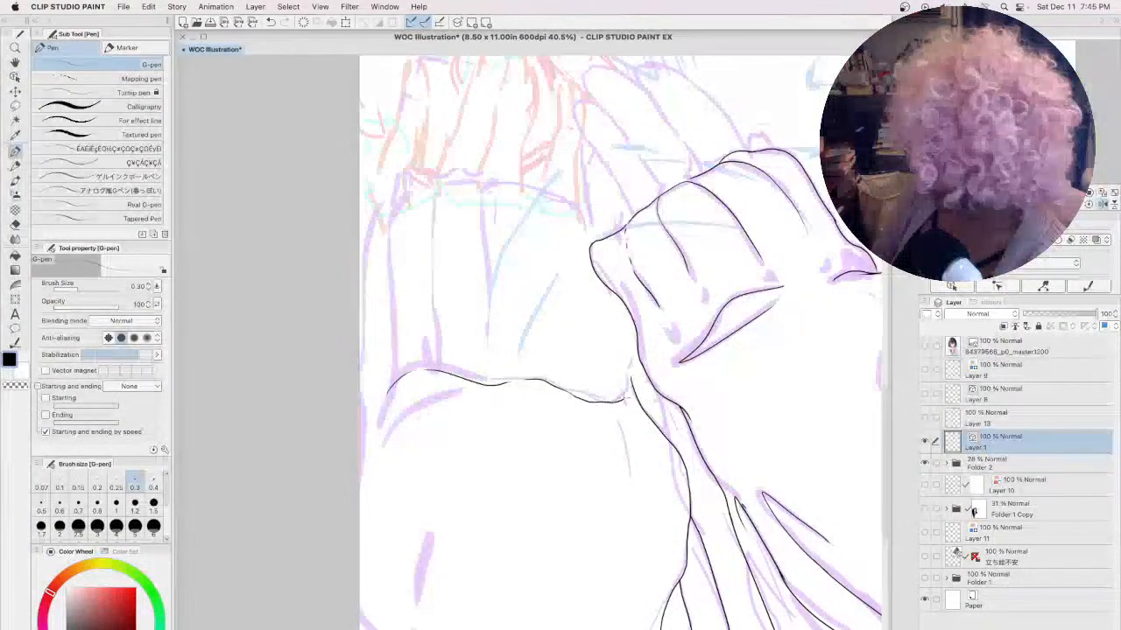
{"action": "left_click_drag", "start_coordinate": [634, 329], "coordinate": [635, 385]}
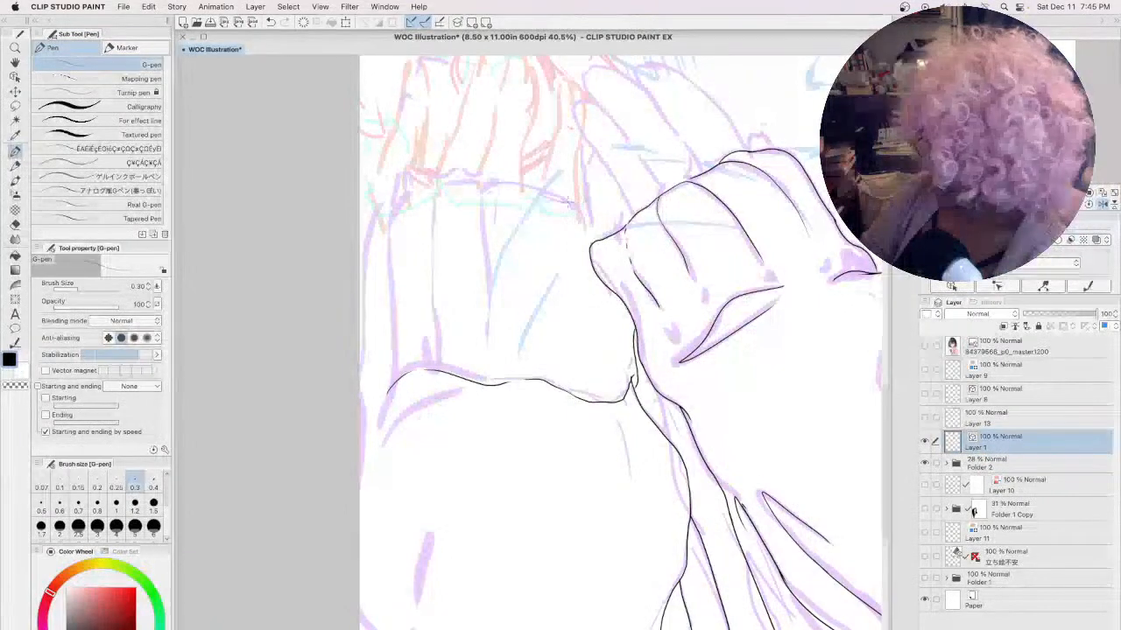
- Ink the cuff's arched upper edge, its outer side and the vertical folds running down through it
{"action": "left_click_drag", "start_coordinate": [480, 199], "coordinate": [476, 353]}
{"action": "left_click_drag", "start_coordinate": [479, 185], "coordinate": [425, 186]}
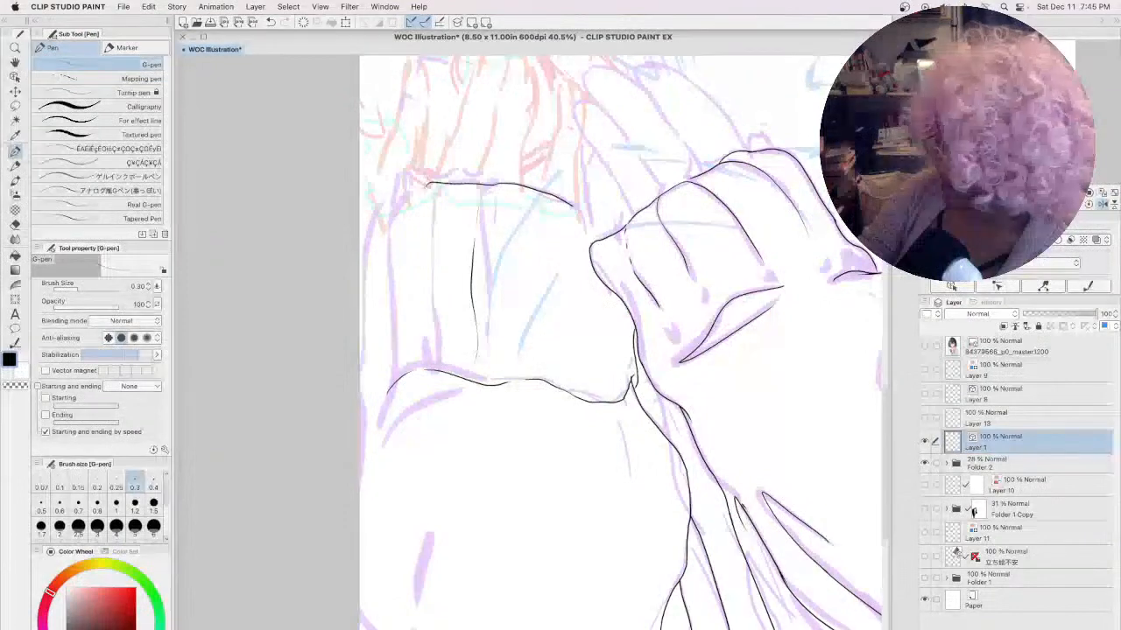
{"action": "left_click_drag", "start_coordinate": [416, 238], "coordinate": [411, 351]}
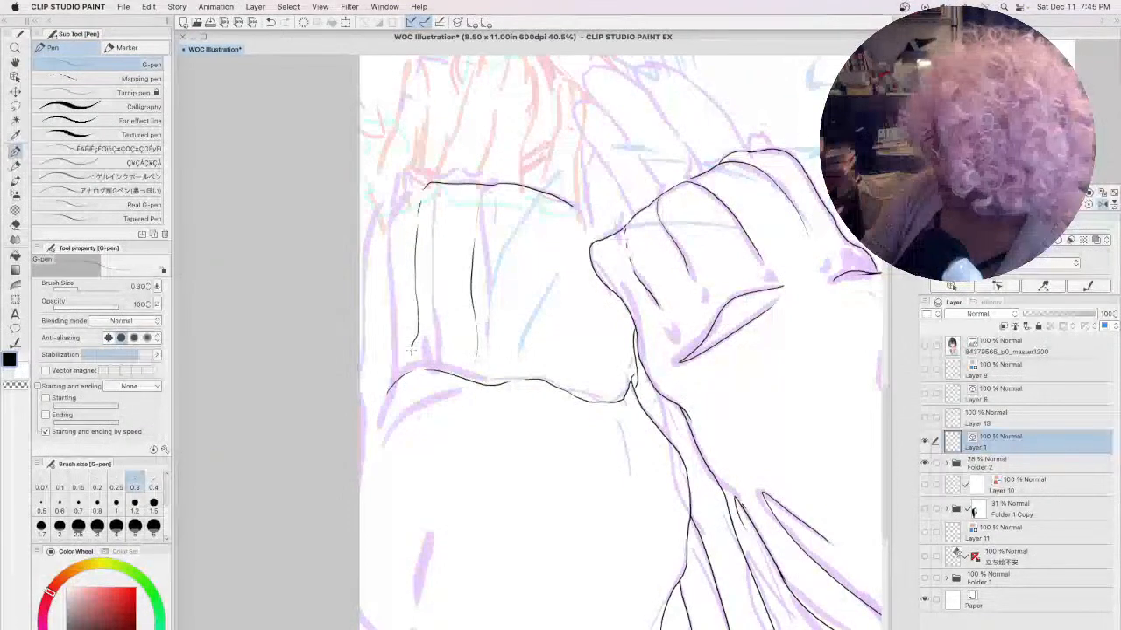
{"action": "left_click_drag", "start_coordinate": [381, 217], "coordinate": [383, 333]}
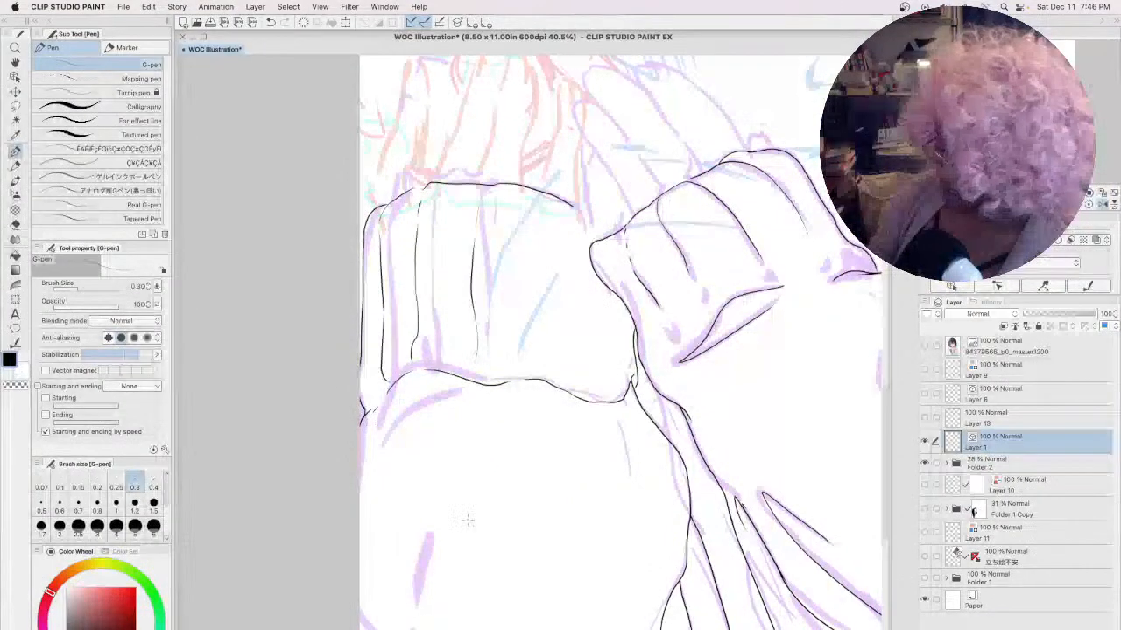
- Ink the narrow fold on the sleeve below the cuff and the short contour near the page's side edge
{"action": "key", "text": "space"}
{"action": "mouse_move", "coordinate": [567, 623]}
{"action": "left_mouse_down"}
{"action": "mouse_move", "coordinate": [530, 271]}
{"action": "mouse_move", "coordinate": [564, 386]}
{"action": "left_mouse_up"}
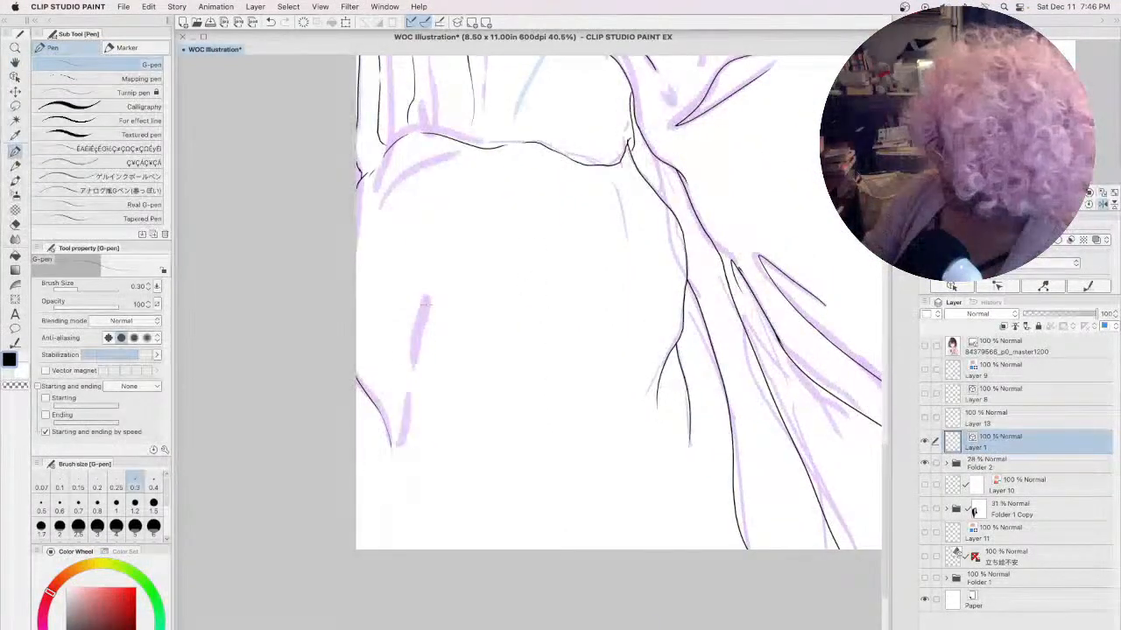
{"action": "left_click_drag", "start_coordinate": [424, 286], "coordinate": [413, 385]}
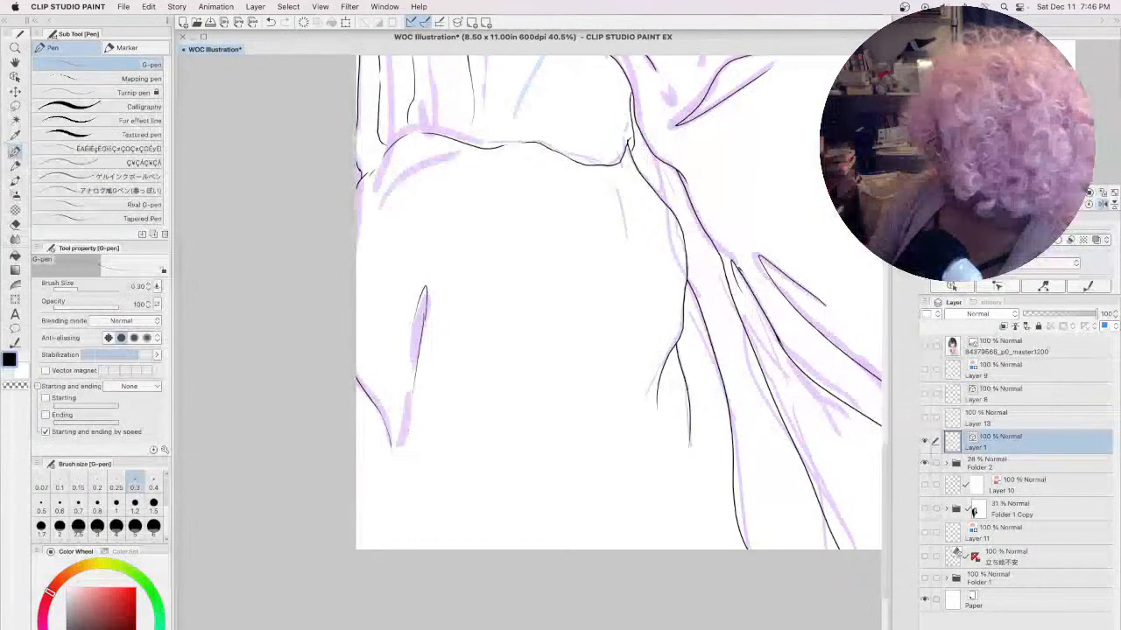
- Ink the end of the cuff's upper edge down to the second cuff's corner and the hand line rising from that junction
{"action": "mouse_move", "coordinate": [652, 192]}
{"action": "left_mouse_down"}
{"action": "mouse_move", "coordinate": [504, 348]}
{"action": "mouse_move", "coordinate": [516, 429]}
{"action": "mouse_move", "coordinate": [509, 391]}
{"action": "left_mouse_up"}
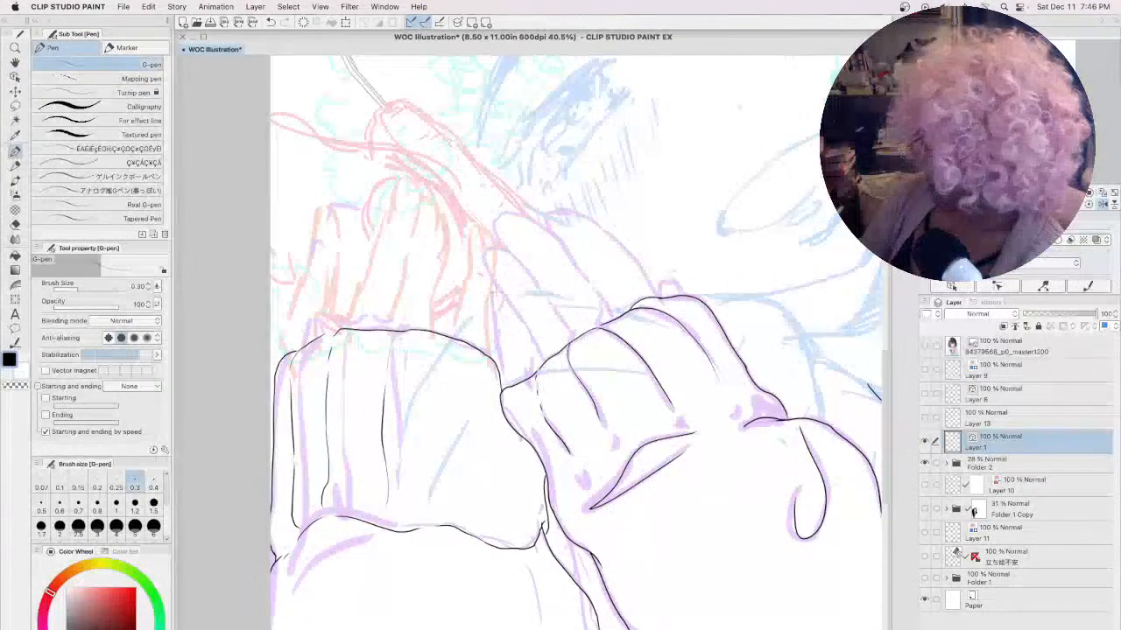
{"action": "left_click_drag", "start_coordinate": [497, 343], "coordinate": [503, 387]}
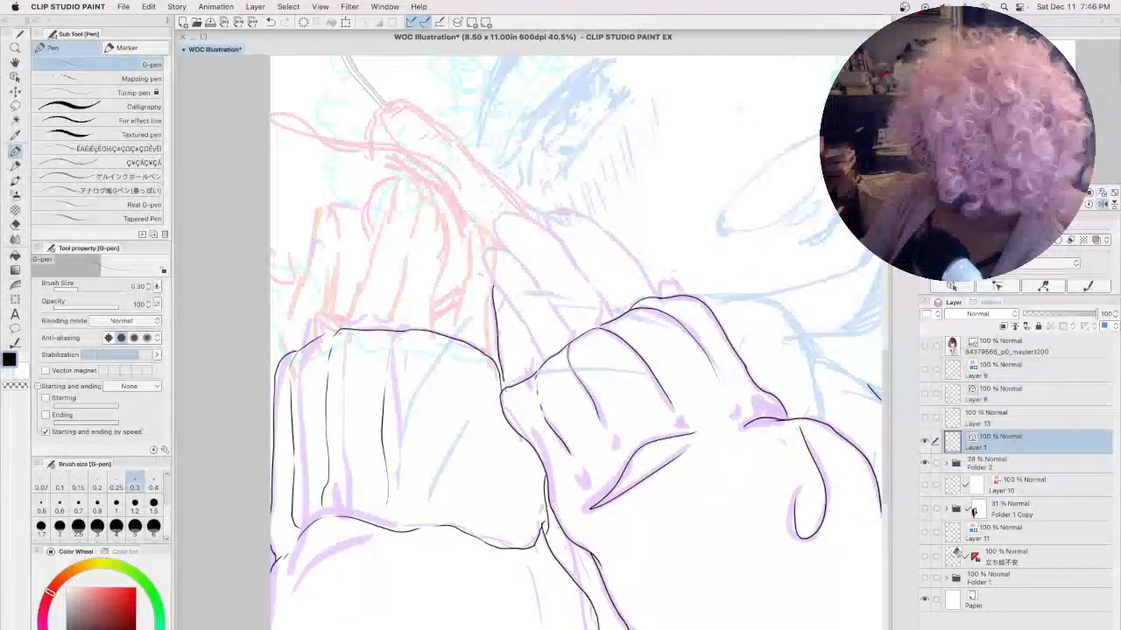
{"action": "scroll", "coordinate": [506, 373], "scroll_direction": "up", "scroll_amount": 5}
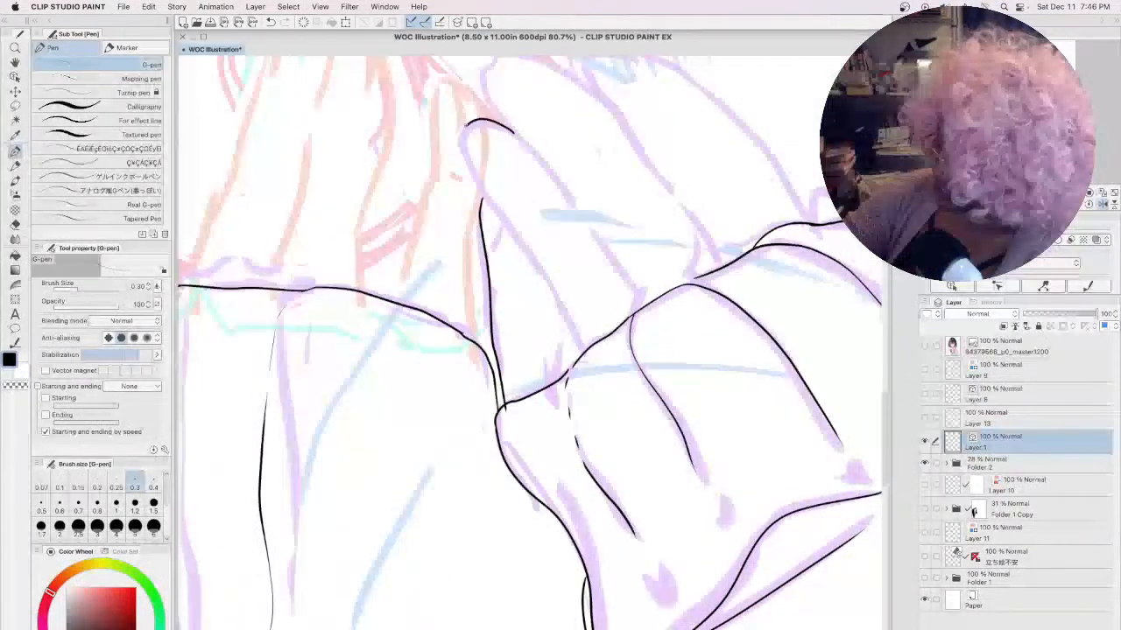
{"action": "left_click_drag", "start_coordinate": [492, 122], "coordinate": [467, 129]}
{"action": "key", "text": "h"}
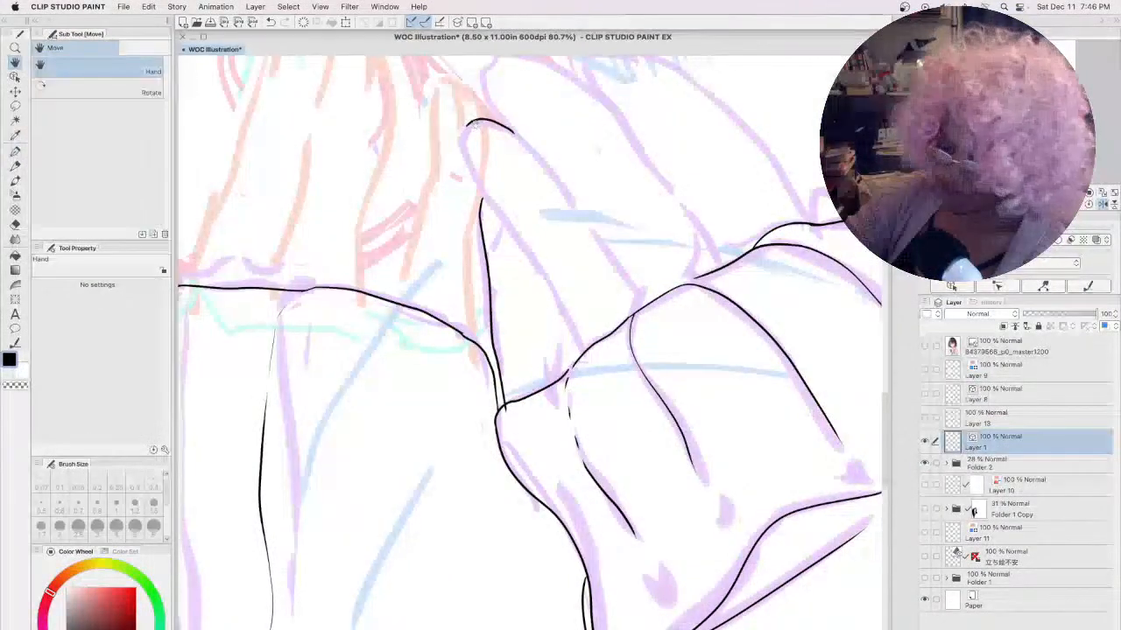
{"action": "key", "text": "super+z"}
- Ink the lowest finger's tip, its underside down to the cuff, and its fingernail
{"action": "left_click", "coordinate": [15, 150]}
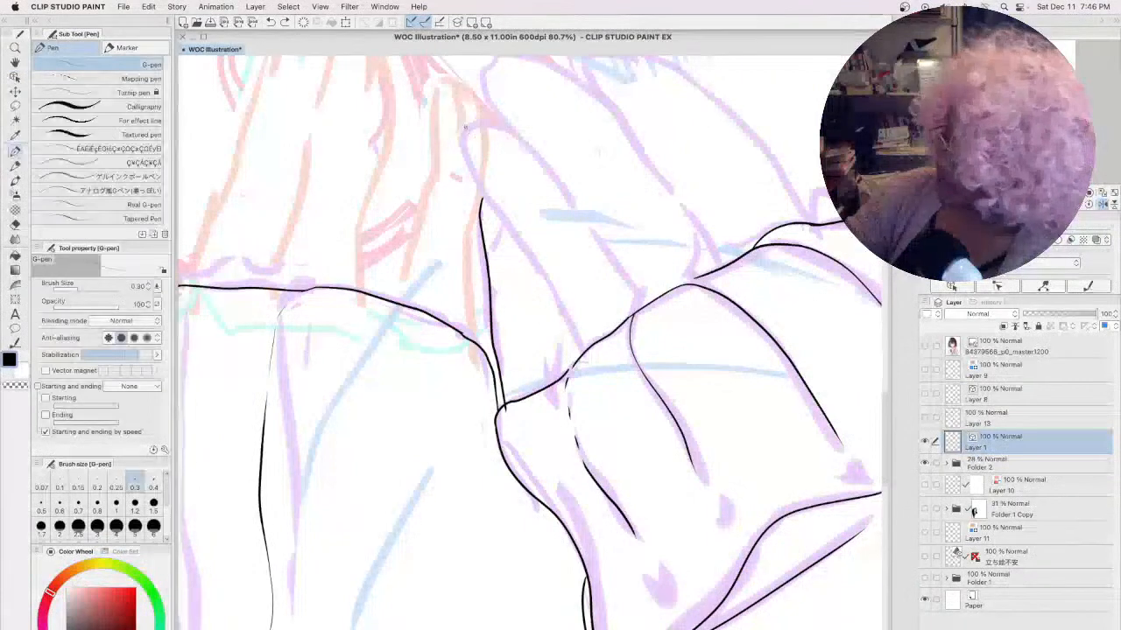
{"action": "left_click_drag", "start_coordinate": [467, 160], "coordinate": [545, 284]}
{"action": "left_click_drag", "start_coordinate": [566, 329], "coordinate": [581, 352]}
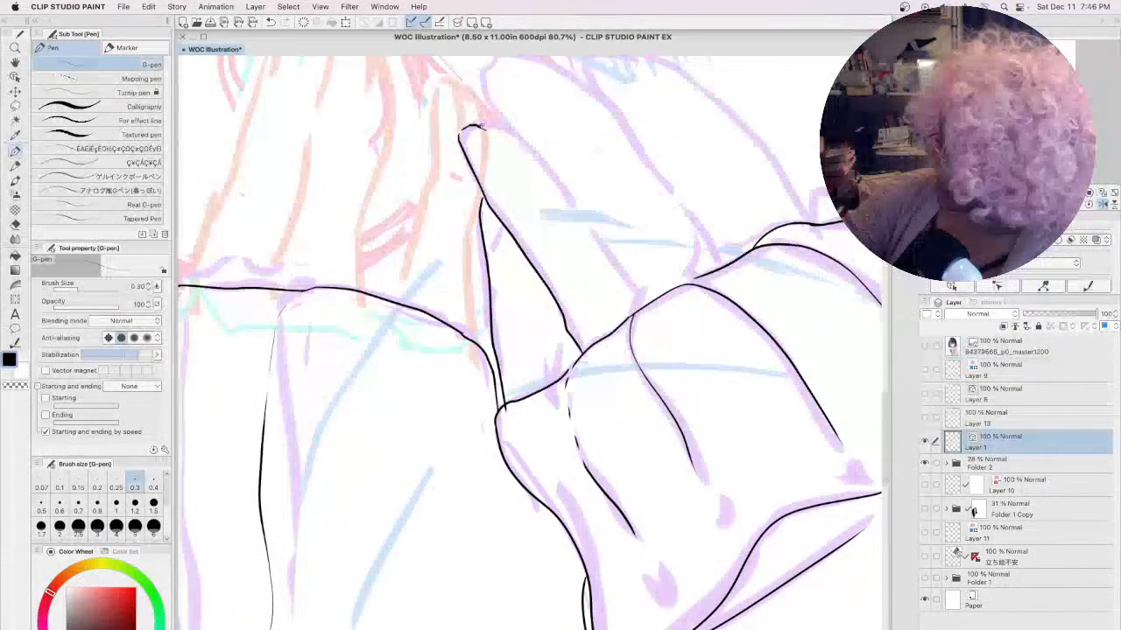
{"action": "mouse_move", "coordinate": [477, 126]}
{"action": "left_mouse_down"}
{"action": "mouse_move", "coordinate": [515, 137]}
{"action": "mouse_move", "coordinate": [494, 174]}
{"action": "left_mouse_up"}
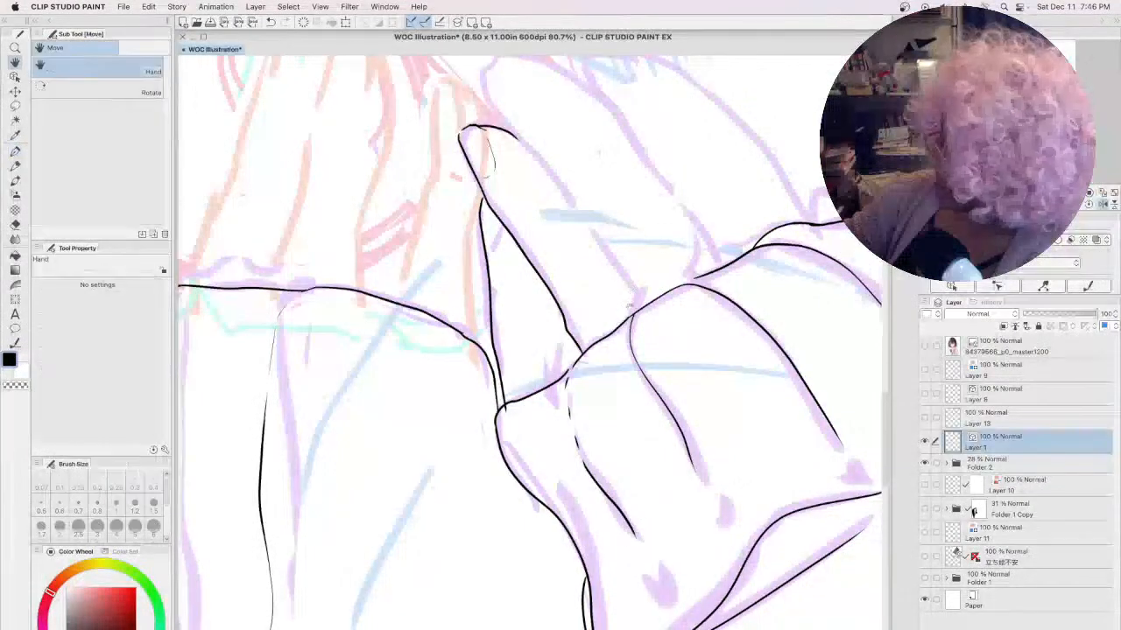
- Ink the middle finger's tip, upper edge and fingernail, and the line dividing it from the lowest finger down to the cuff
{"action": "mouse_move", "coordinate": [661, 147]}
{"action": "left_mouse_down"}
{"action": "mouse_move", "coordinate": [558, 396]}
{"action": "mouse_move", "coordinate": [552, 358]}
{"action": "left_mouse_up"}
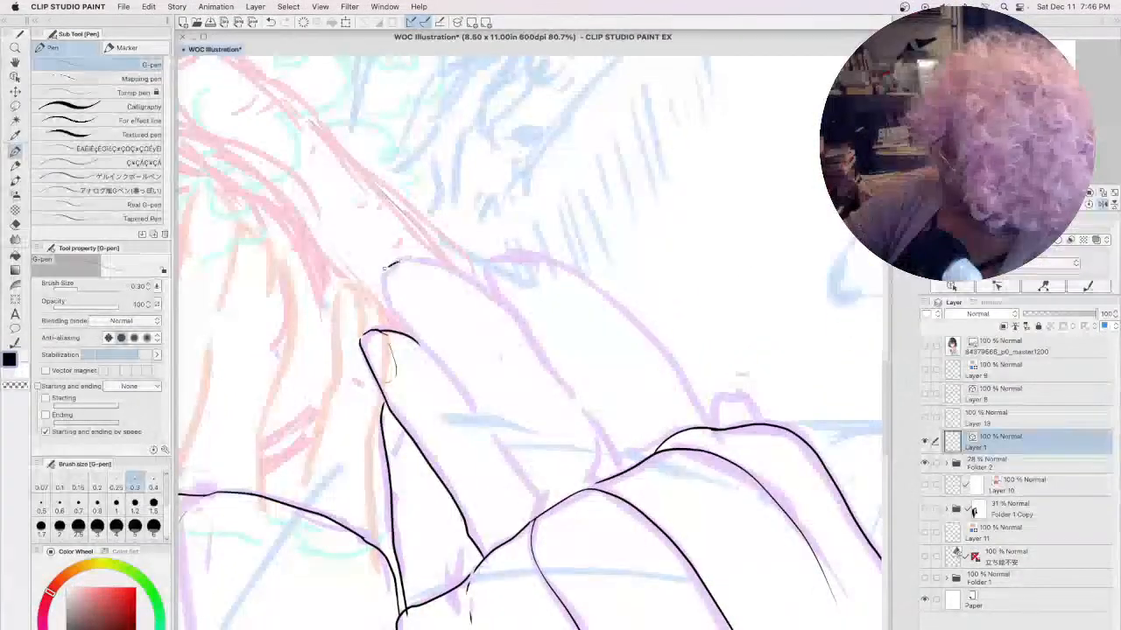
{"action": "left_click_drag", "start_coordinate": [398, 261], "coordinate": [376, 292]}
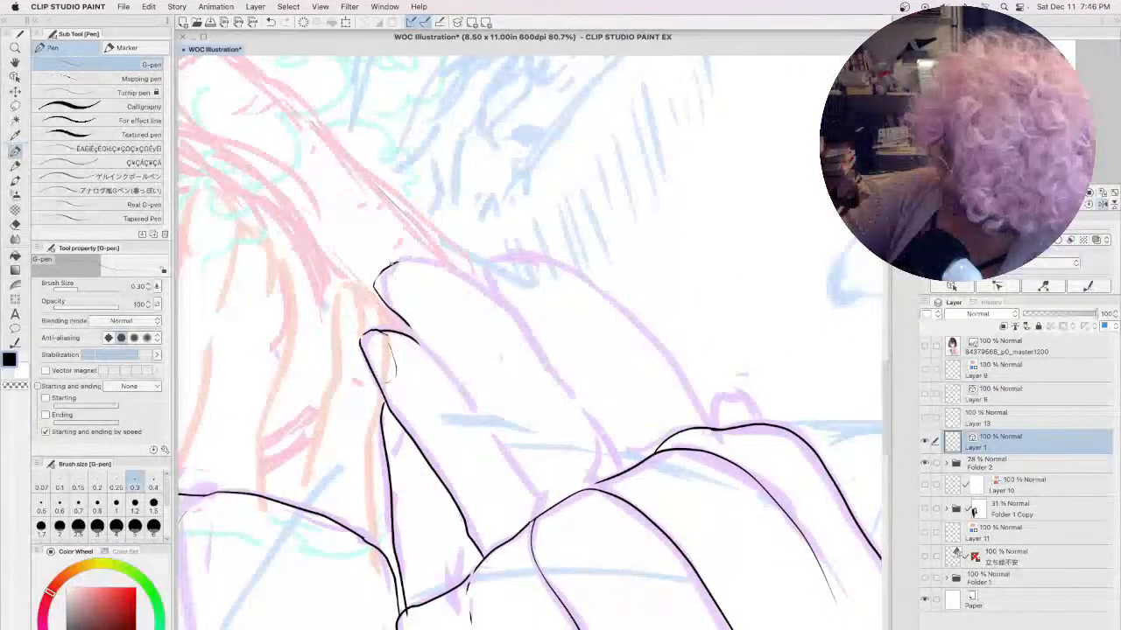
{"action": "mouse_move", "coordinate": [402, 261]}
{"action": "left_mouse_down"}
{"action": "mouse_move", "coordinate": [453, 273]}
{"action": "mouse_move", "coordinate": [490, 300]}
{"action": "left_mouse_up"}
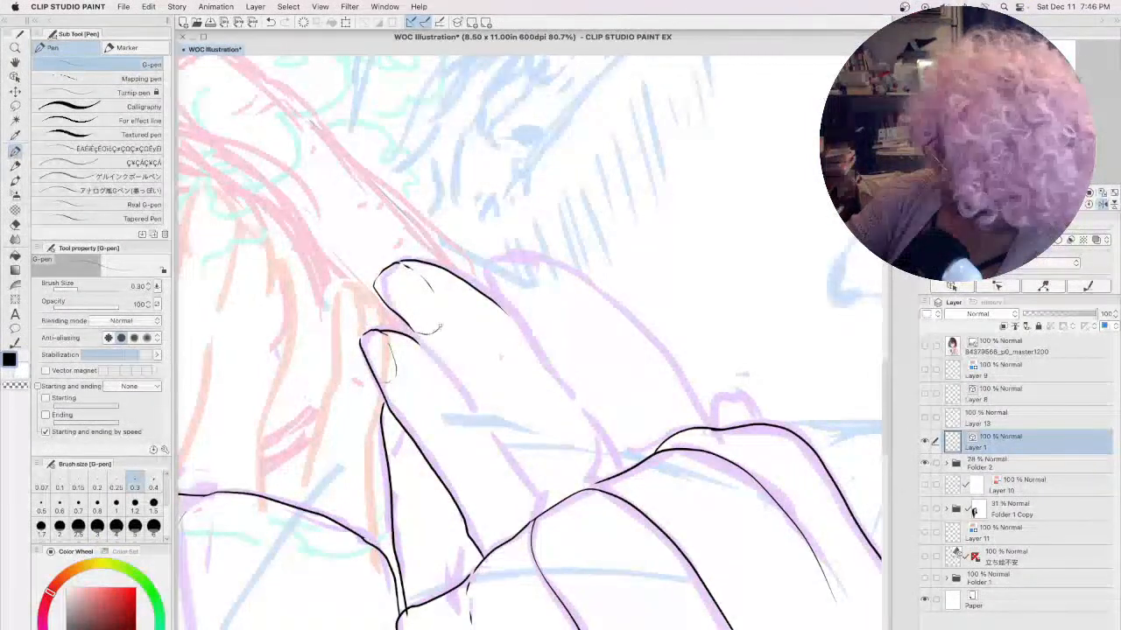
{"action": "left_click_drag", "start_coordinate": [415, 338], "coordinate": [545, 507]}
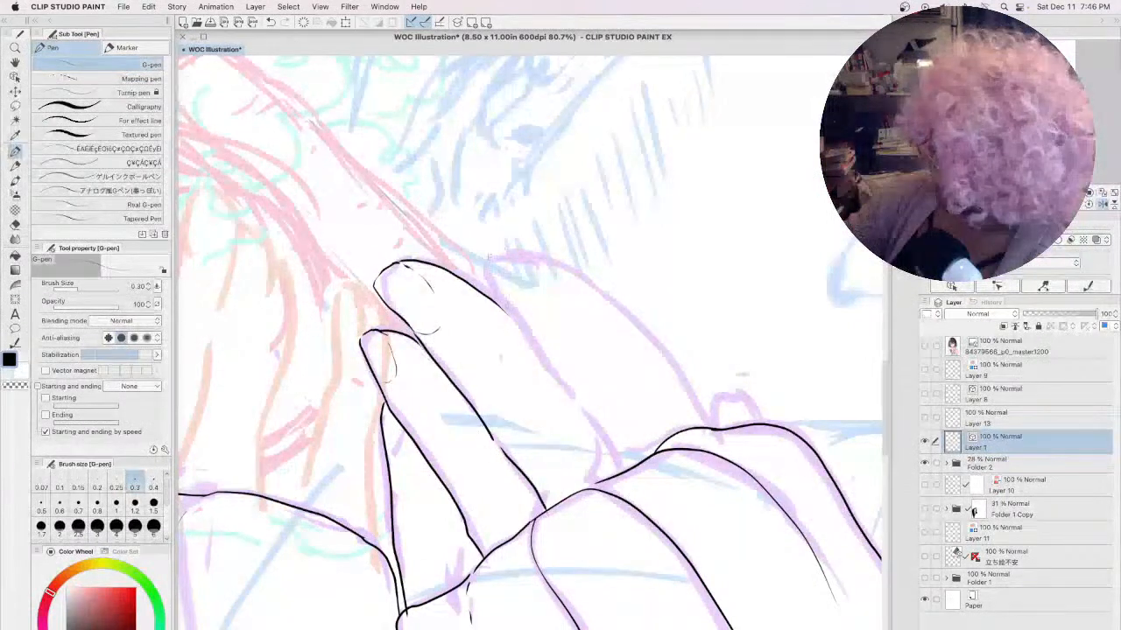
- Ink the uppermost finger's tip, fingernail and both edges down to the cuff, plus the small rounded thumb tip behind the cuff
{"action": "left_click_drag", "start_coordinate": [485, 263], "coordinate": [505, 256]}
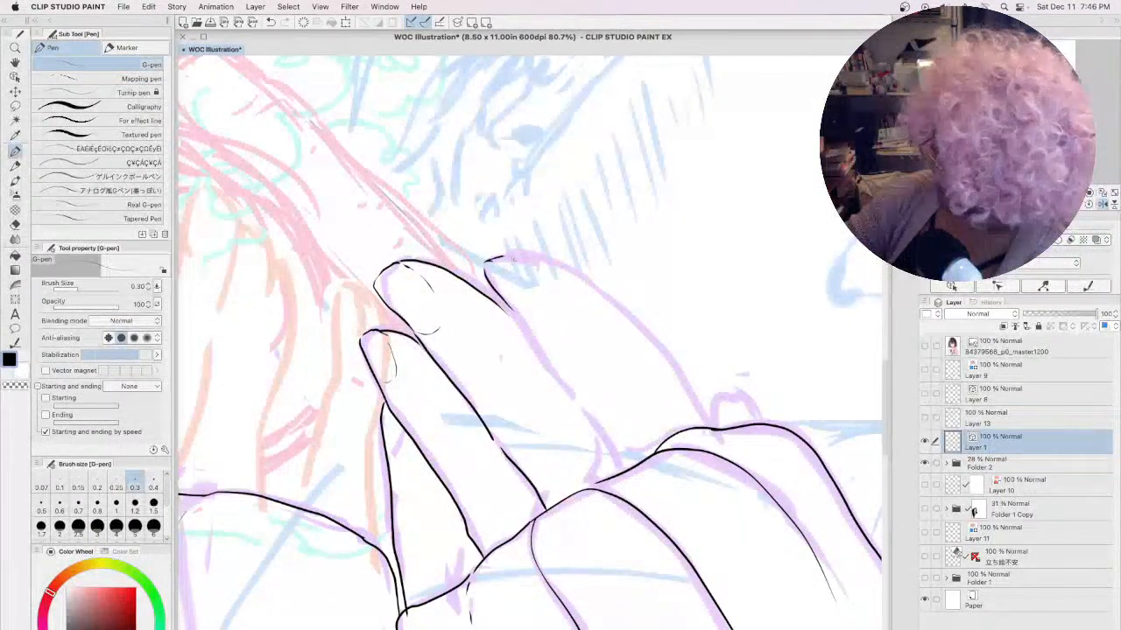
{"action": "left_click_drag", "start_coordinate": [512, 311], "coordinate": [621, 473]}
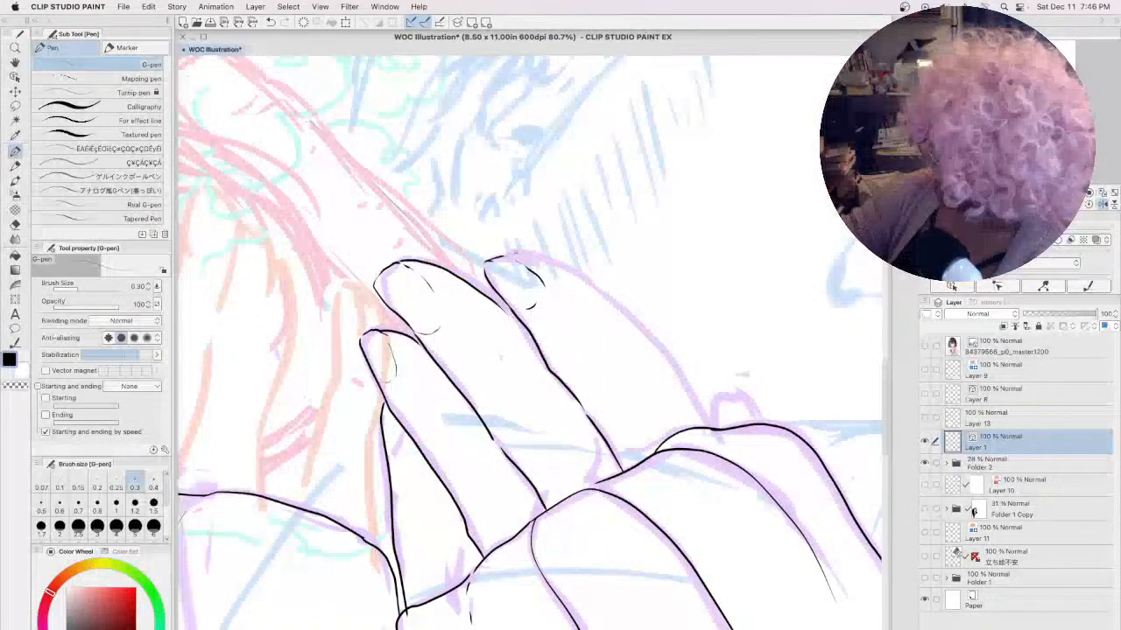
{"action": "left_click_drag", "start_coordinate": [600, 295], "coordinate": [665, 366]}
{"action": "key", "text": "super+z"}
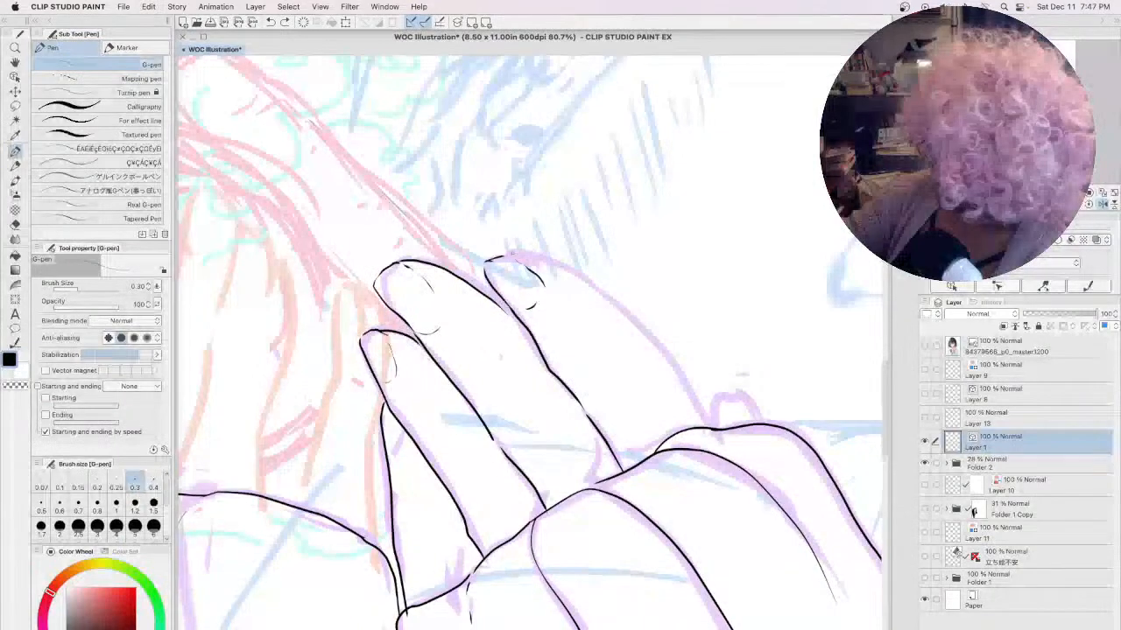
{"action": "mouse_move", "coordinate": [511, 254]}
{"action": "left_mouse_down"}
{"action": "mouse_move", "coordinate": [578, 278]}
{"action": "mouse_move", "coordinate": [704, 426]}
{"action": "left_mouse_up"}
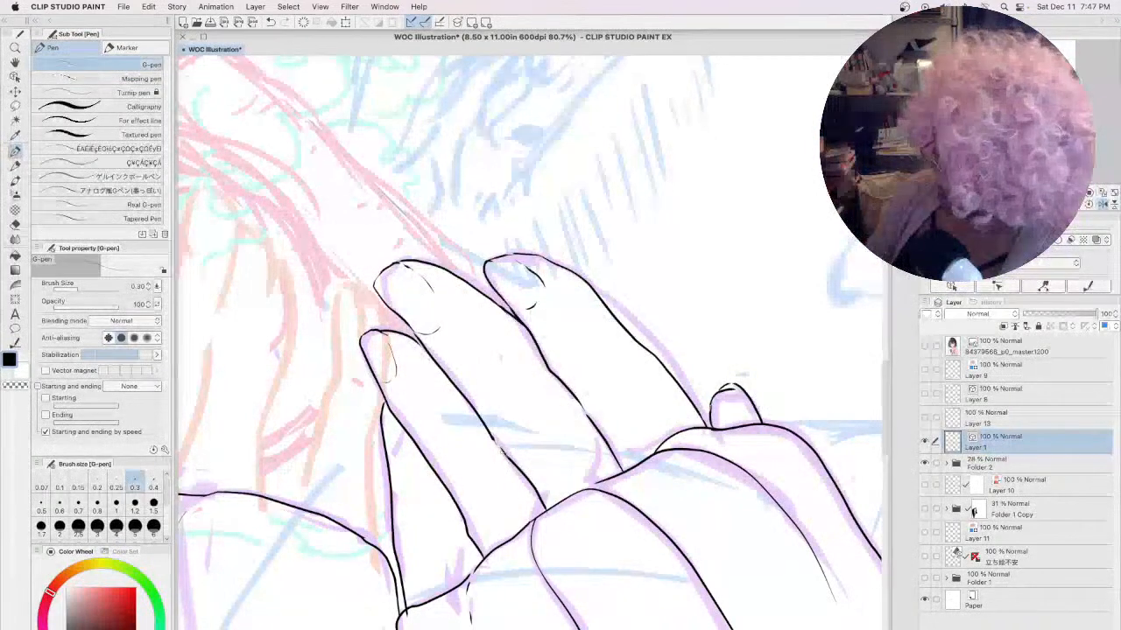
- Add a short line at the base of the lower fingers by the cuff and thicken the uppermost finger's upper edge
{"action": "left_click_drag", "start_coordinate": [458, 514], "coordinate": [462, 555]}
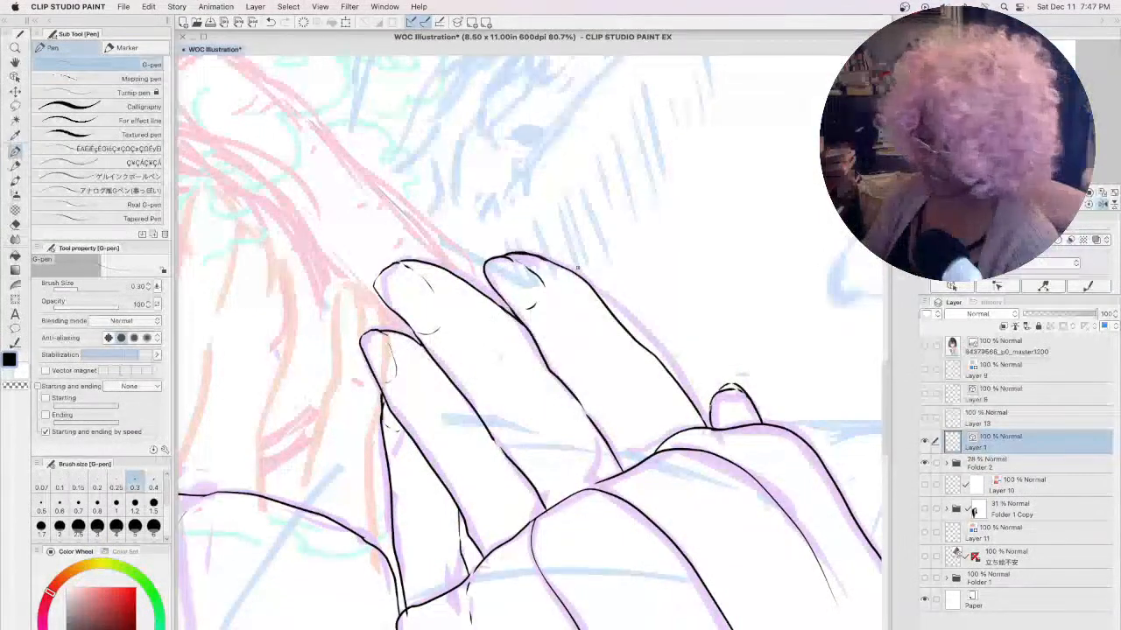
{"action": "mouse_move", "coordinate": [603, 304]}
{"action": "left_mouse_down"}
{"action": "mouse_move", "coordinate": [567, 263]}
{"action": "mouse_move", "coordinate": [600, 301]}
{"action": "left_mouse_up"}
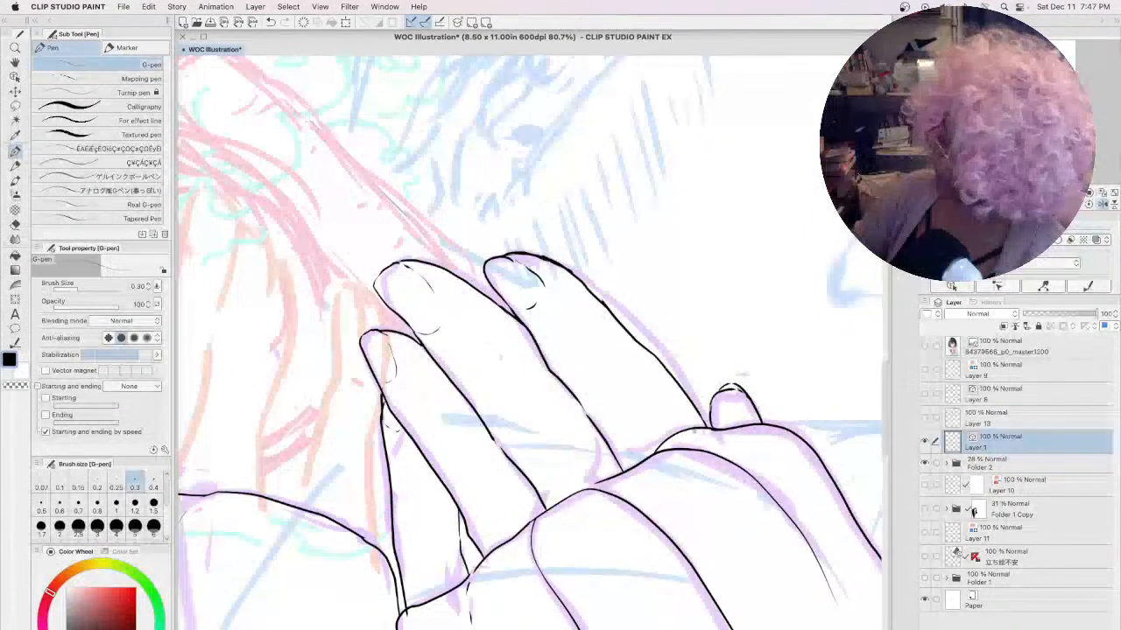
{"action": "mouse_move", "coordinate": [663, 367]}
{"action": "left_mouse_down"}
{"action": "mouse_move", "coordinate": [624, 297]}
{"action": "mouse_move", "coordinate": [590, 297]}
{"action": "mouse_move", "coordinate": [682, 388]}
{"action": "left_mouse_up"}
- Ink the tip and both edges of the other hand's narrow finger closest to the finished hand, down to its cuff
{"action": "key", "text": "h"}
{"action": "mouse_move", "coordinate": [343, 432]}
{"action": "left_mouse_down"}
{"action": "mouse_move", "coordinate": [544, 340]}
{"action": "mouse_move", "coordinate": [589, 397]}
{"action": "mouse_move", "coordinate": [606, 398]}
{"action": "mouse_move", "coordinate": [606, 384]}
{"action": "left_mouse_up"}
{"action": "key", "text": "p"}
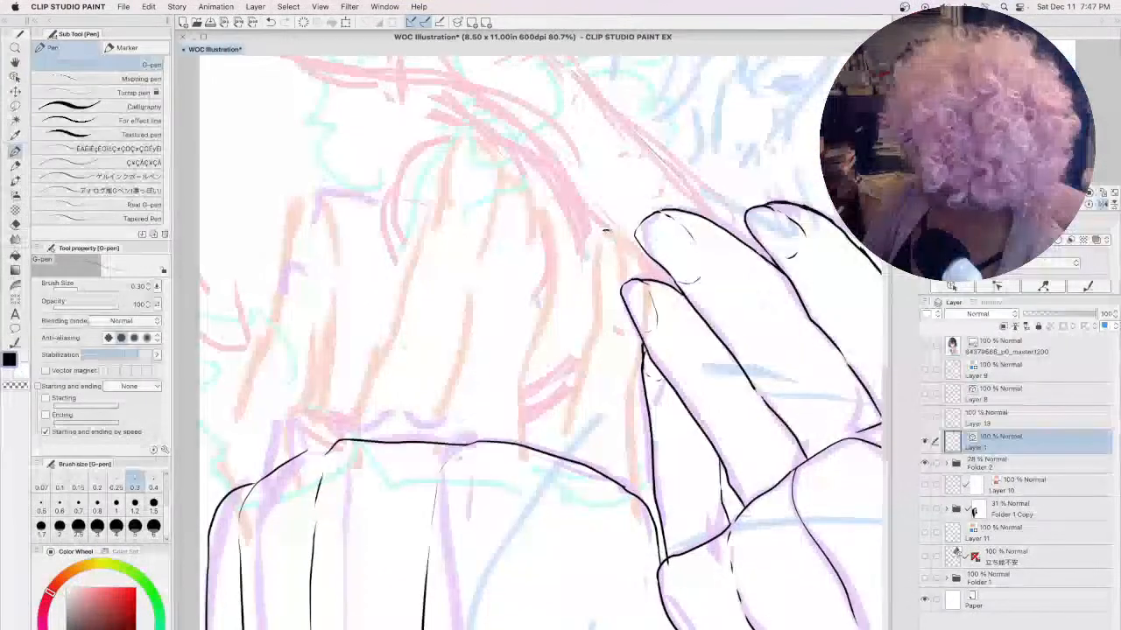
{"action": "mouse_move", "coordinate": [602, 231]}
{"action": "left_mouse_down"}
{"action": "mouse_move", "coordinate": [626, 257]}
{"action": "mouse_move", "coordinate": [595, 236]}
{"action": "mouse_move", "coordinate": [592, 341]}
{"action": "mouse_move", "coordinate": [563, 448]}
{"action": "left_mouse_up"}
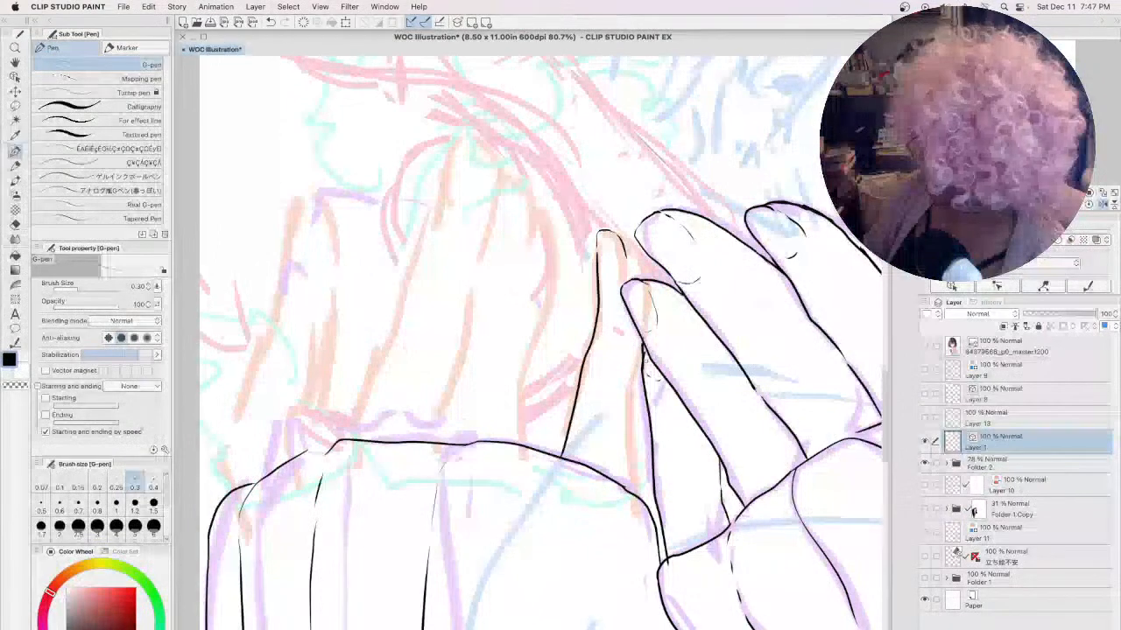
{"action": "left_click_drag", "start_coordinate": [645, 347], "coordinate": [634, 489]}
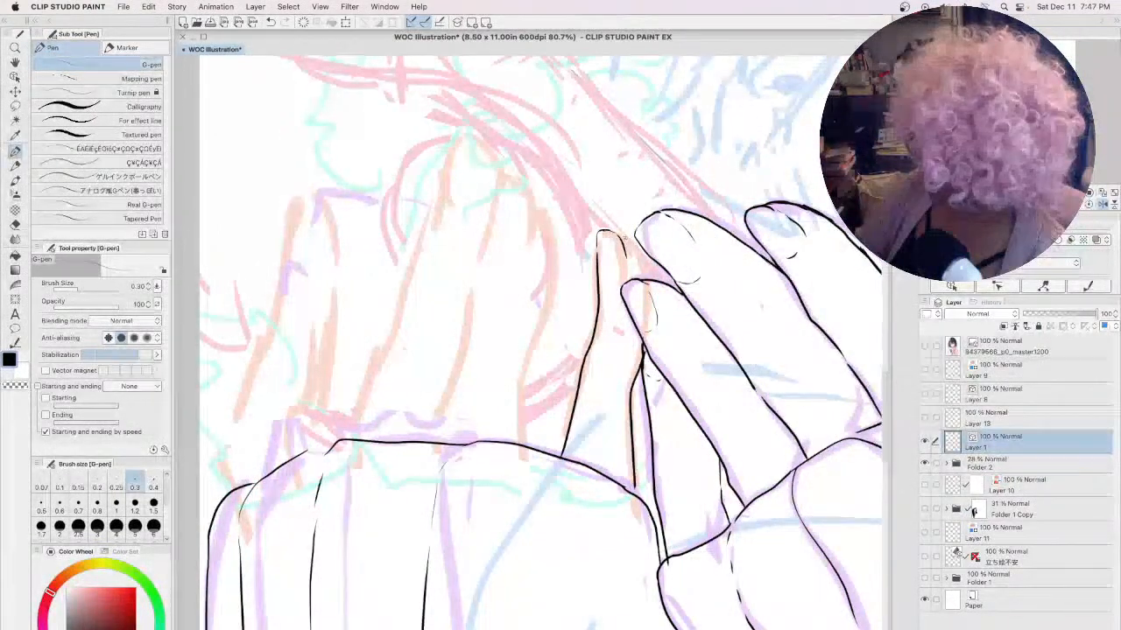
{"action": "left_click_drag", "start_coordinate": [619, 233], "coordinate": [646, 278]}
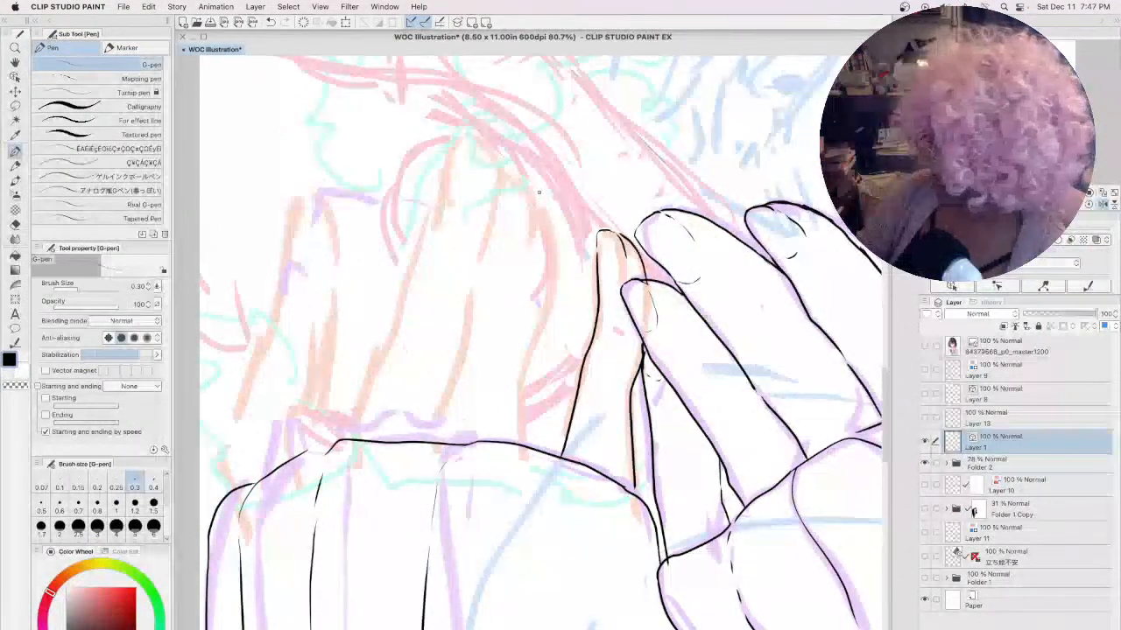
- Ink the two overlapping middle fingers of the other hand, with their tips and edges running down to the cuff
{"action": "left_click_drag", "start_coordinate": [504, 172], "coordinate": [536, 214]}
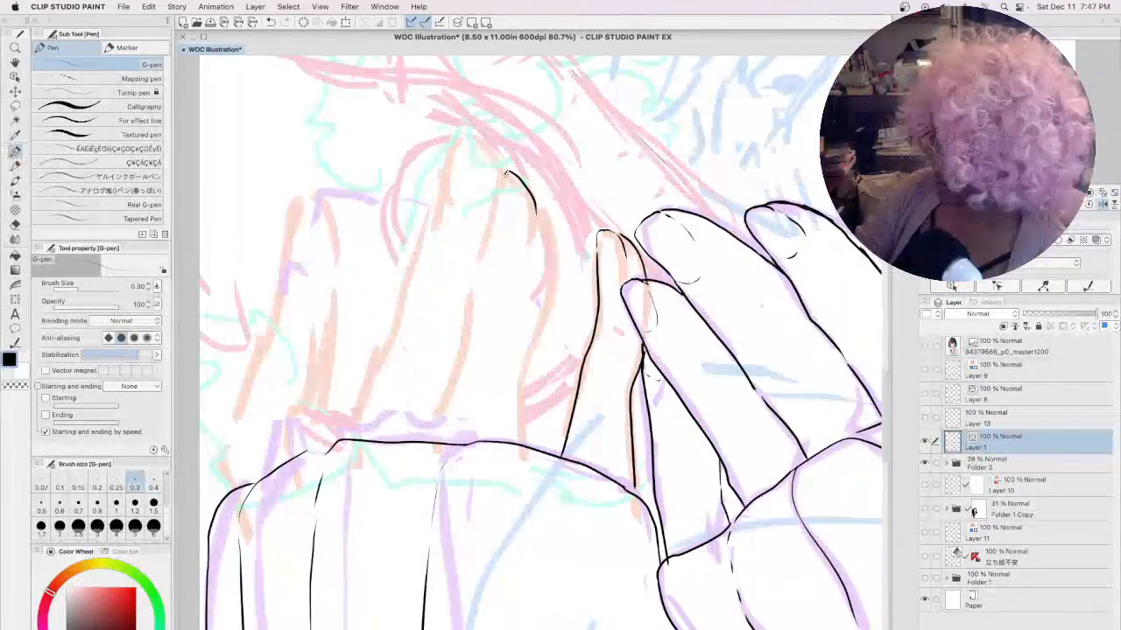
{"action": "left_click_drag", "start_coordinate": [499, 177], "coordinate": [431, 434]}
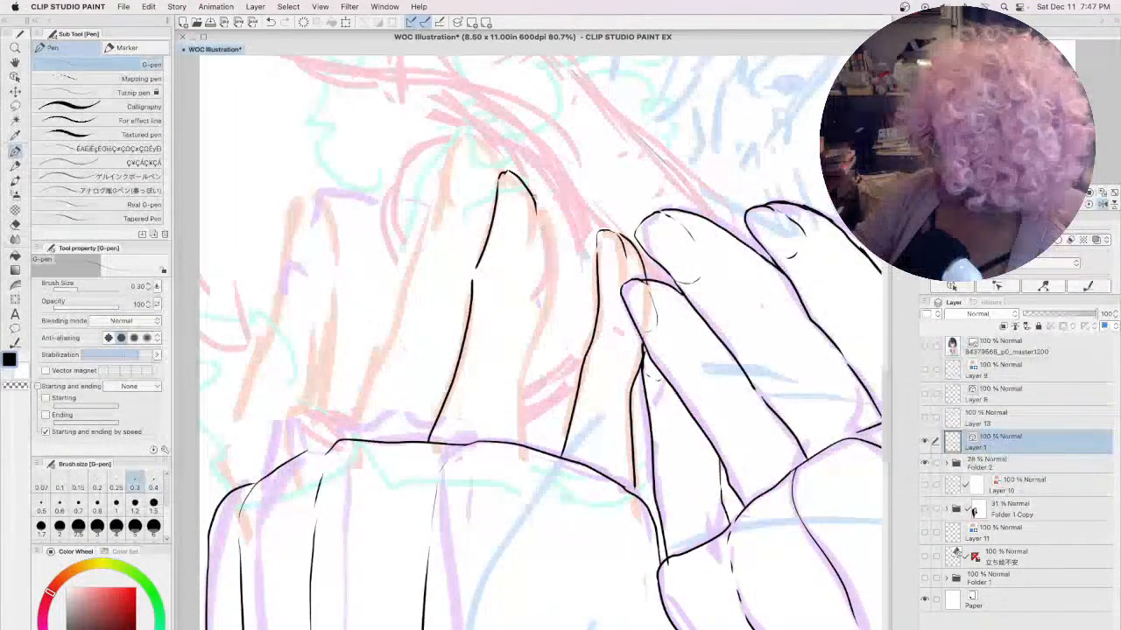
{"action": "mouse_move", "coordinate": [548, 222]}
{"action": "left_mouse_down"}
{"action": "mouse_move", "coordinate": [548, 294]}
{"action": "mouse_move", "coordinate": [518, 441]}
{"action": "left_mouse_up"}
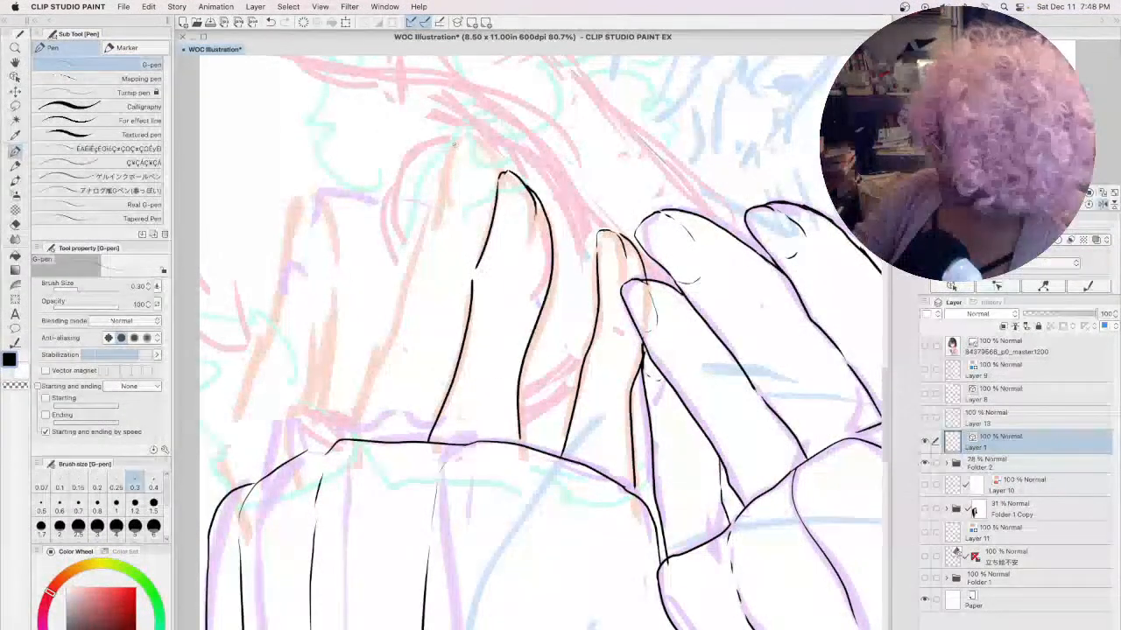
{"action": "left_click_drag", "start_coordinate": [456, 138], "coordinate": [443, 195]}
{"action": "mouse_move", "coordinate": [464, 137]}
{"action": "left_mouse_down"}
{"action": "mouse_move", "coordinate": [496, 158]}
{"action": "mouse_move", "coordinate": [502, 179]}
{"action": "mouse_move", "coordinate": [418, 250]}
{"action": "mouse_move", "coordinate": [354, 441]}
{"action": "left_mouse_up"}
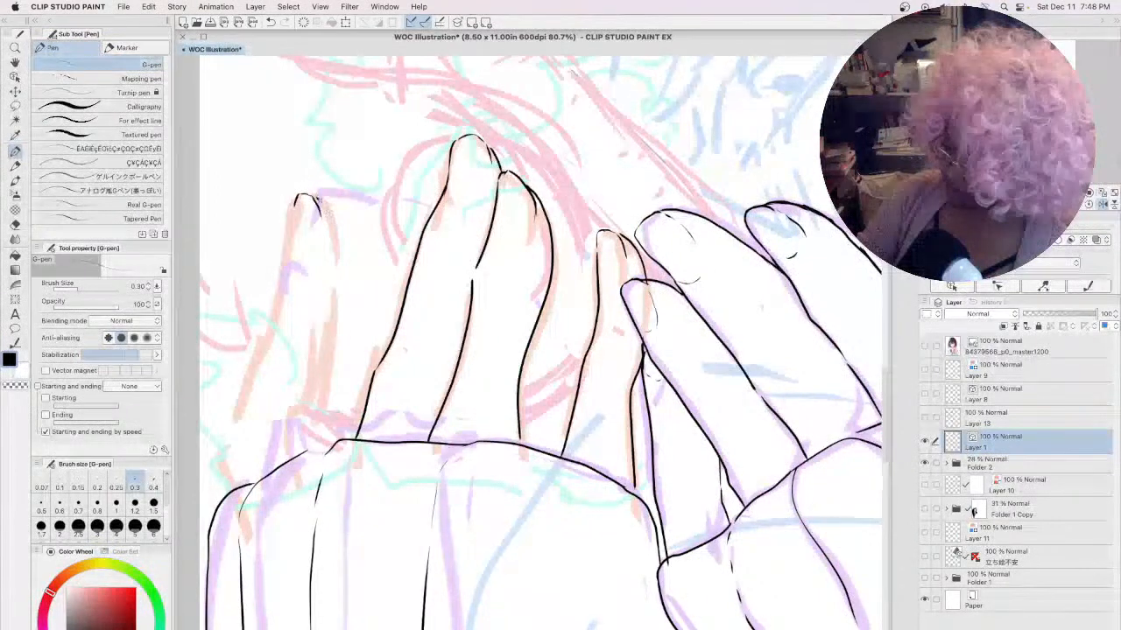
- Ink the outermost finger's tip and both edges down to the cuff, and thicken the outline around the tallest finger's tip
{"action": "mouse_move", "coordinate": [317, 198]}
{"action": "left_mouse_down"}
{"action": "mouse_move", "coordinate": [335, 265]}
{"action": "mouse_move", "coordinate": [318, 432]}
{"action": "left_mouse_up"}
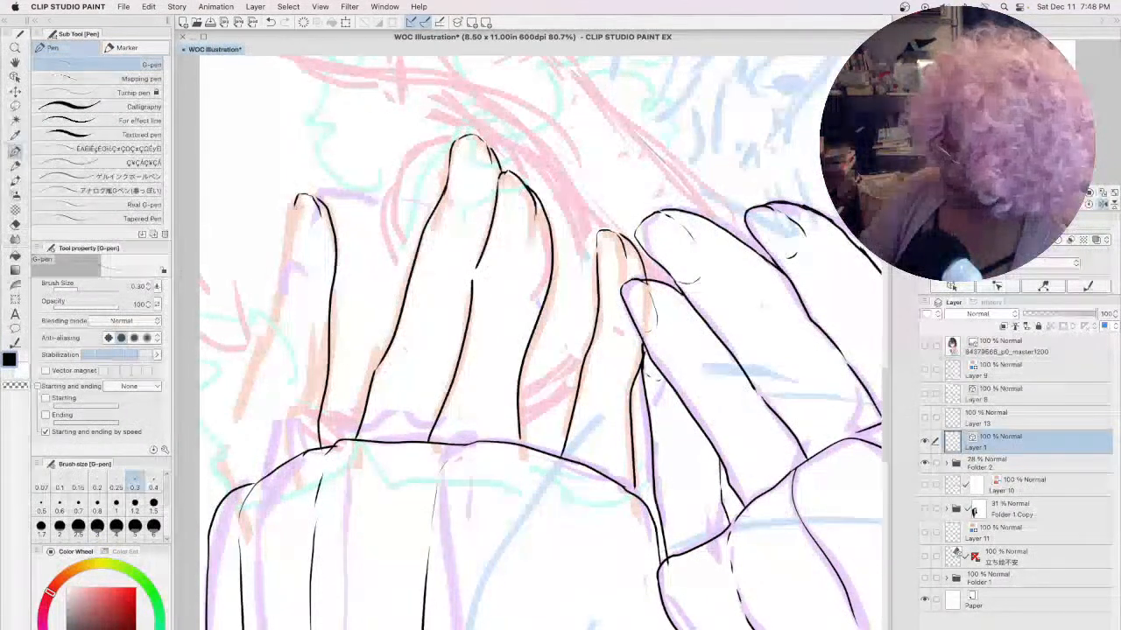
{"action": "mouse_move", "coordinate": [298, 197]}
{"action": "left_mouse_down"}
{"action": "mouse_move", "coordinate": [286, 235]}
{"action": "mouse_move", "coordinate": [317, 232]}
{"action": "mouse_move", "coordinate": [275, 294]}
{"action": "mouse_move", "coordinate": [236, 457]}
{"action": "left_mouse_up"}
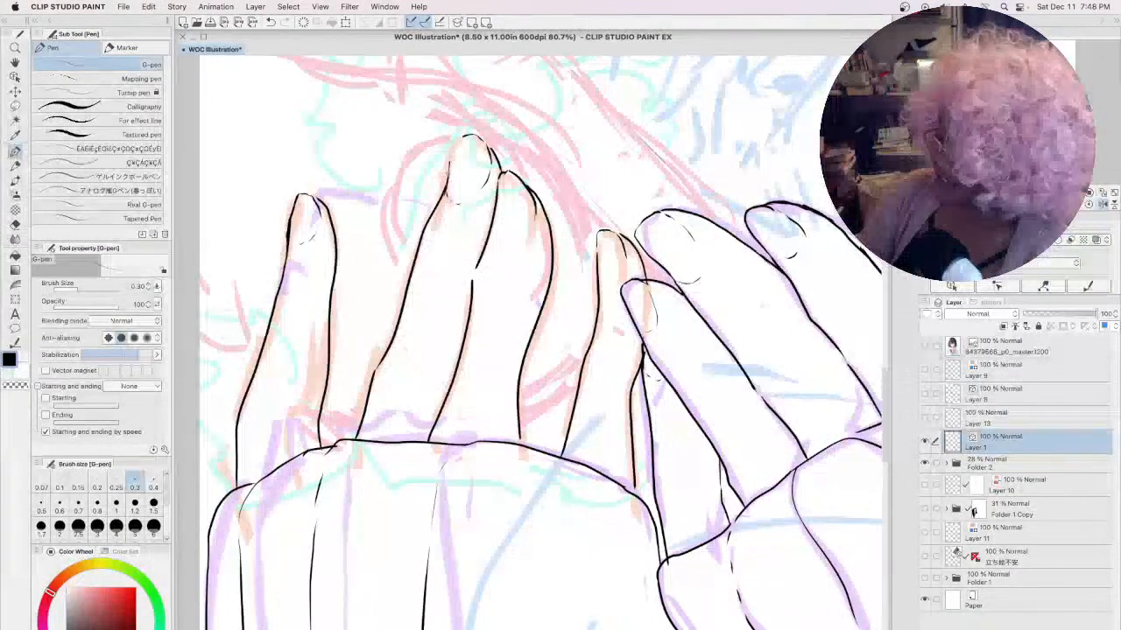
{"action": "left_click_drag", "start_coordinate": [448, 178], "coordinate": [453, 151]}
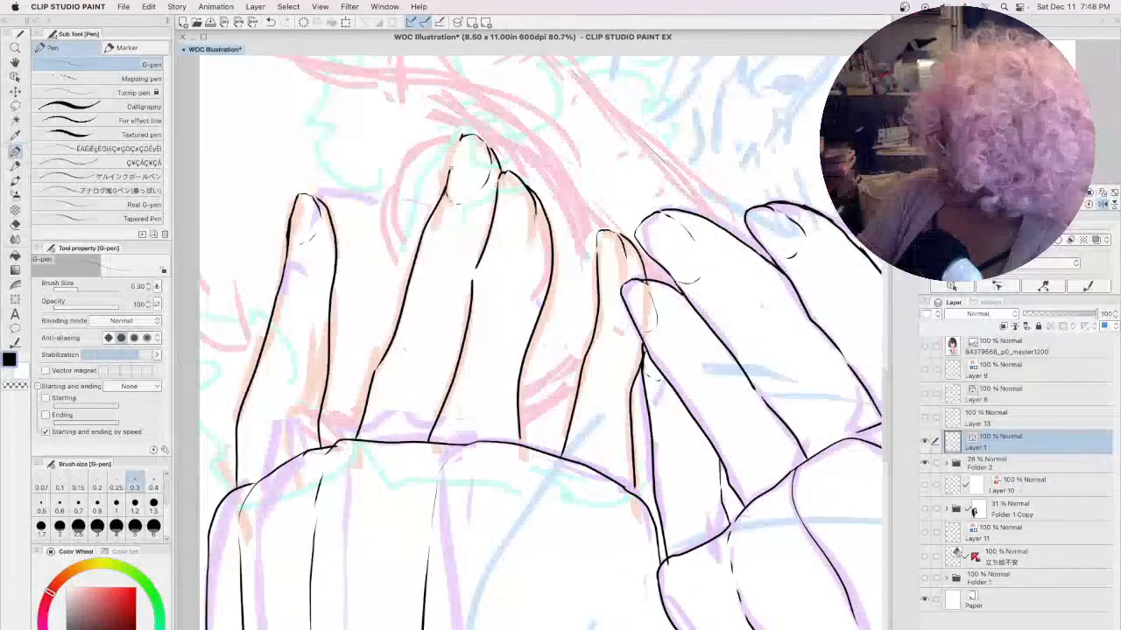
{"action": "left_click_drag", "start_coordinate": [460, 138], "coordinate": [481, 137]}
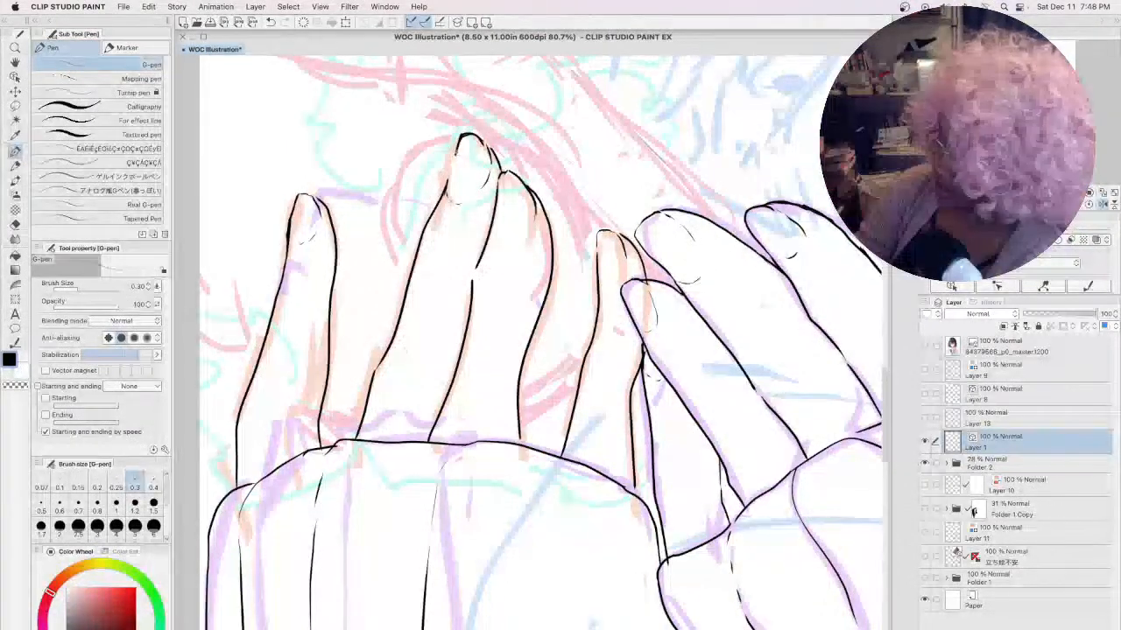
{"action": "left_click_drag", "start_coordinate": [458, 149], "coordinate": [447, 181]}
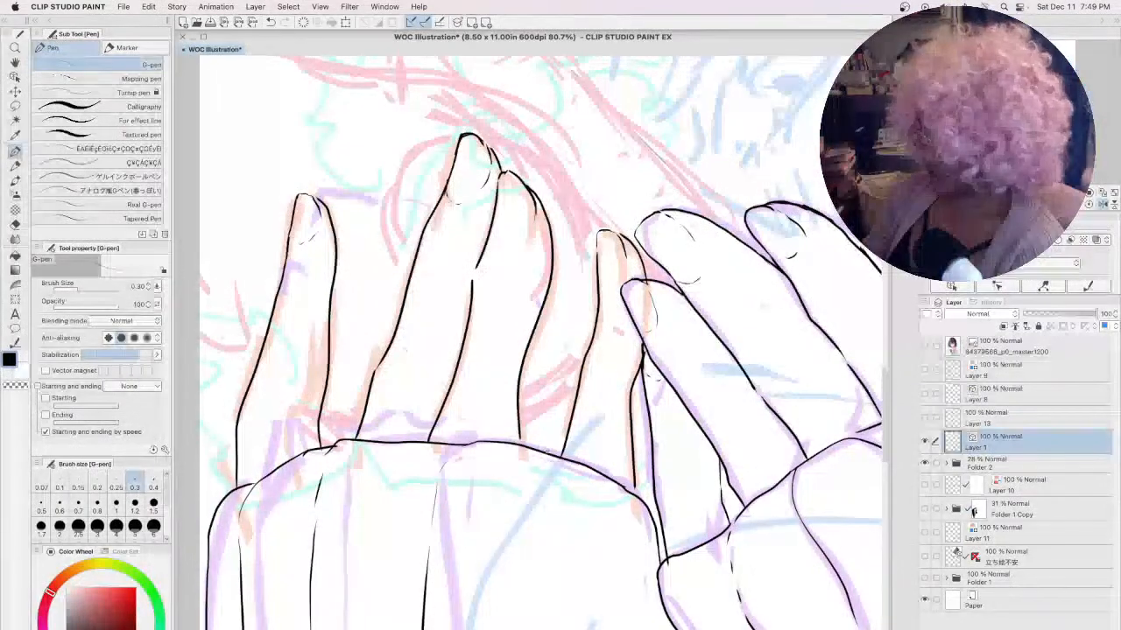
- Show the 3D layer 立ち絵不安 containing the headset
{"action": "scroll", "coordinate": [648, 322], "scroll_direction": "down", "scroll_amount": 5}
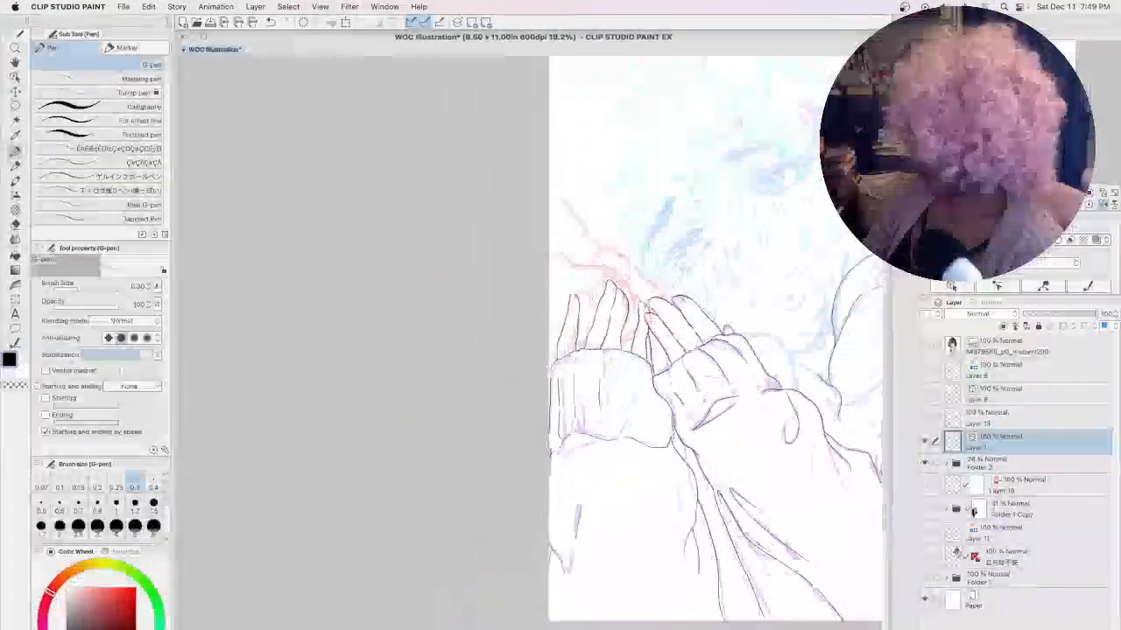
{"action": "left_click_drag", "start_coordinate": [789, 317], "coordinate": [554, 342]}
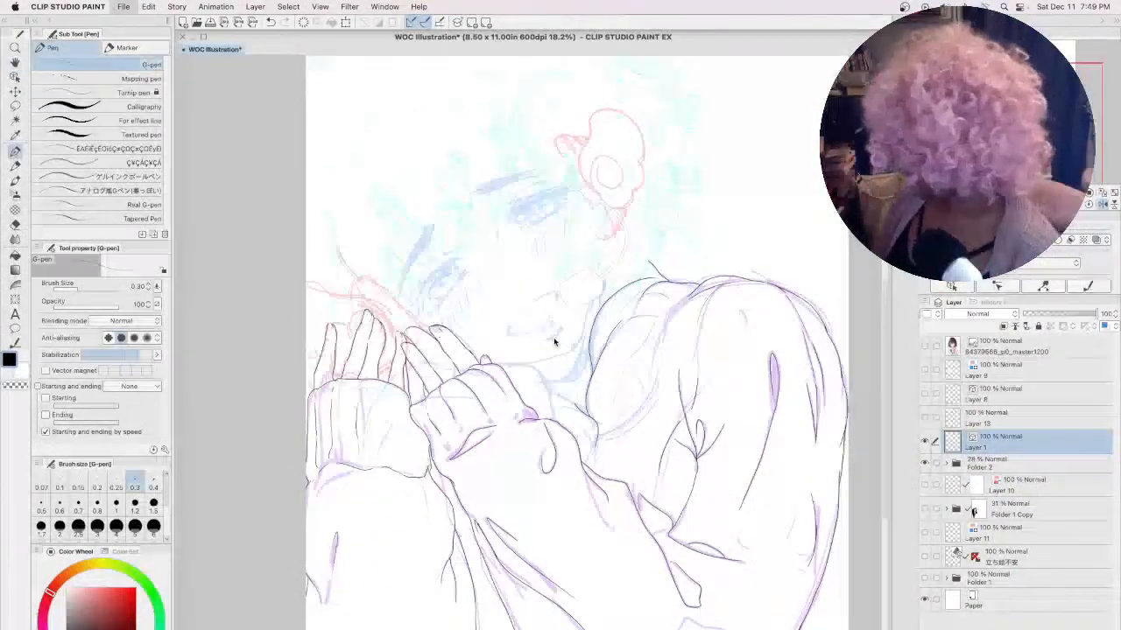
{"action": "left_click", "coordinate": [923, 556]}
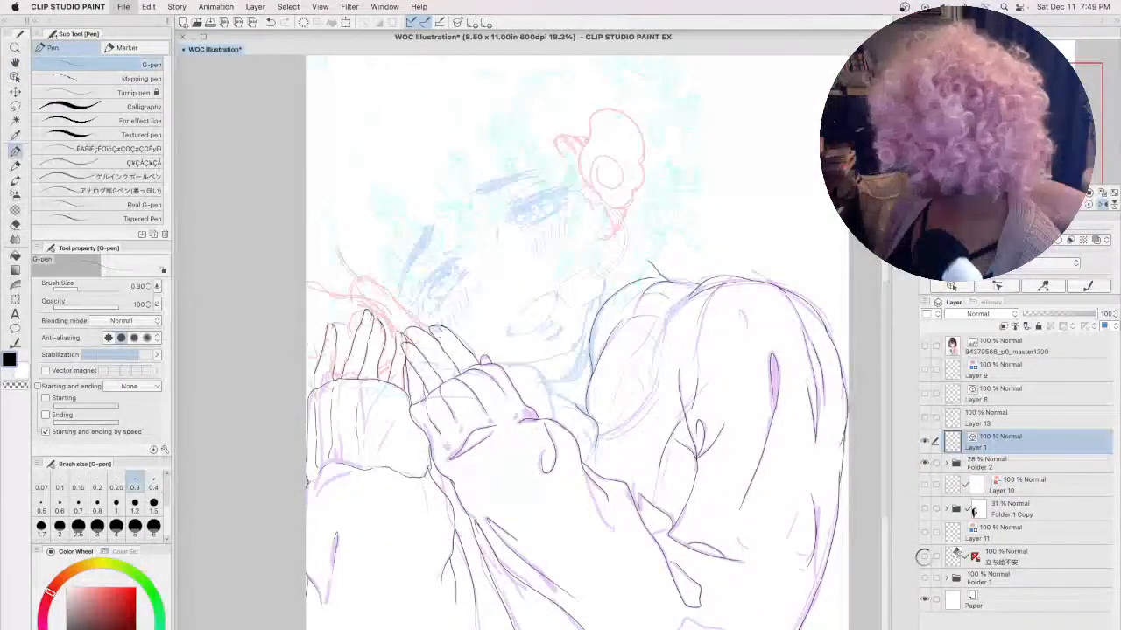
{"action": "left_click", "coordinate": [925, 558]}
{"action": "left_click", "coordinate": [925, 559]}
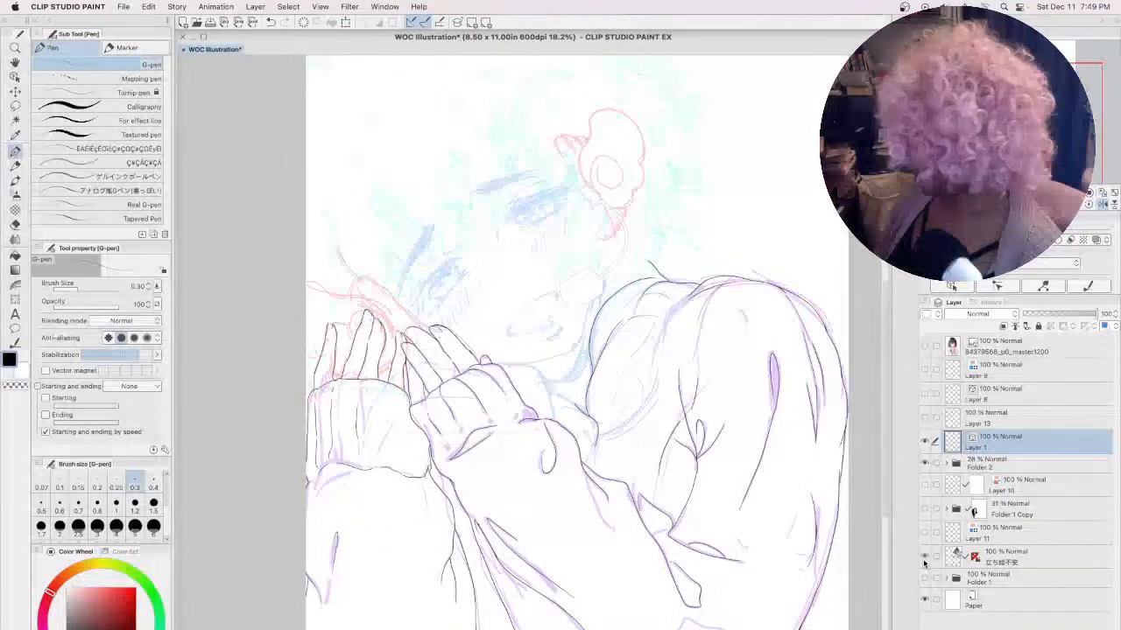
{"action": "left_click", "coordinate": [923, 560]}
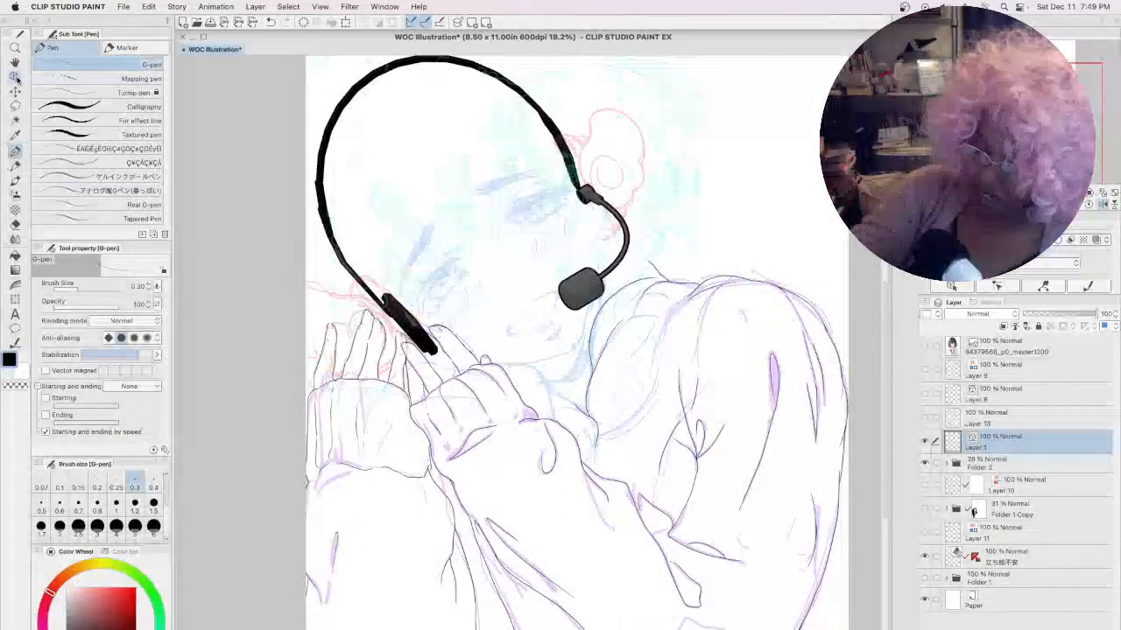
- Select the 3D layer 立ち絵不安 with the Object tool and make its mannequin figure visible alongside the headset
{"action": "key", "text": "o"}
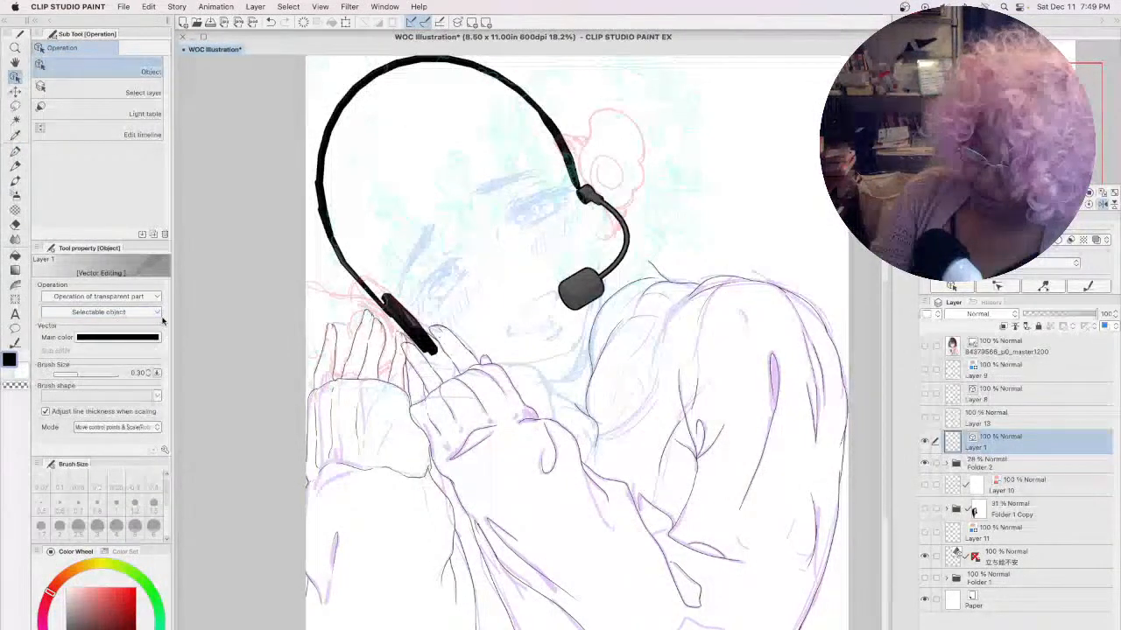
{"action": "left_click", "coordinate": [1024, 505]}
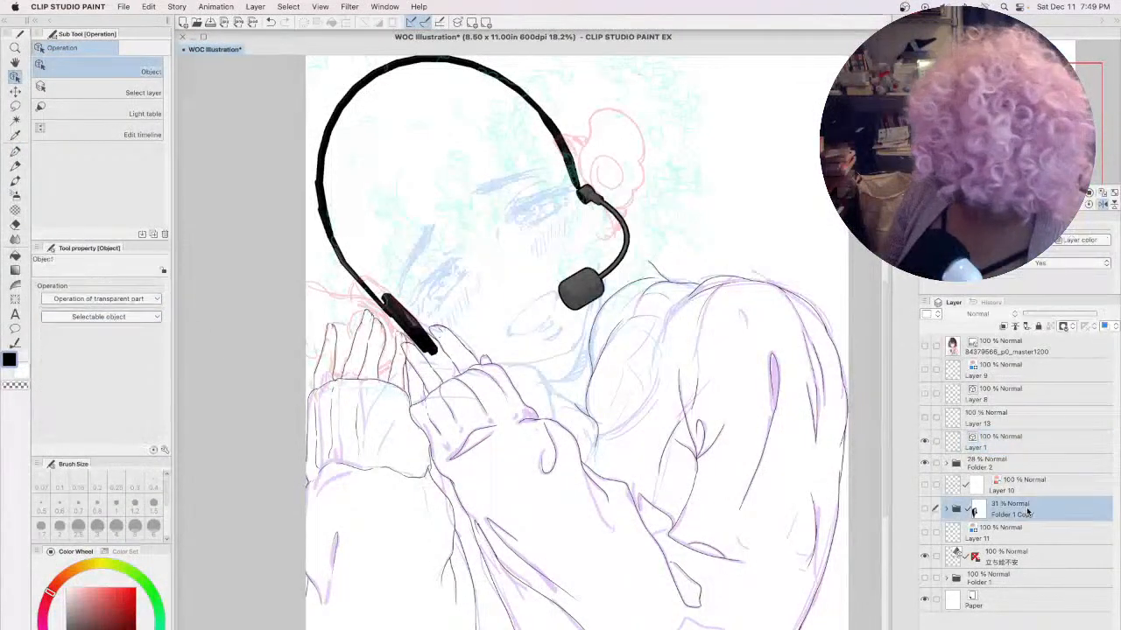
{"action": "left_click", "coordinate": [1007, 551]}
{"action": "left_click", "coordinate": [158, 331]}
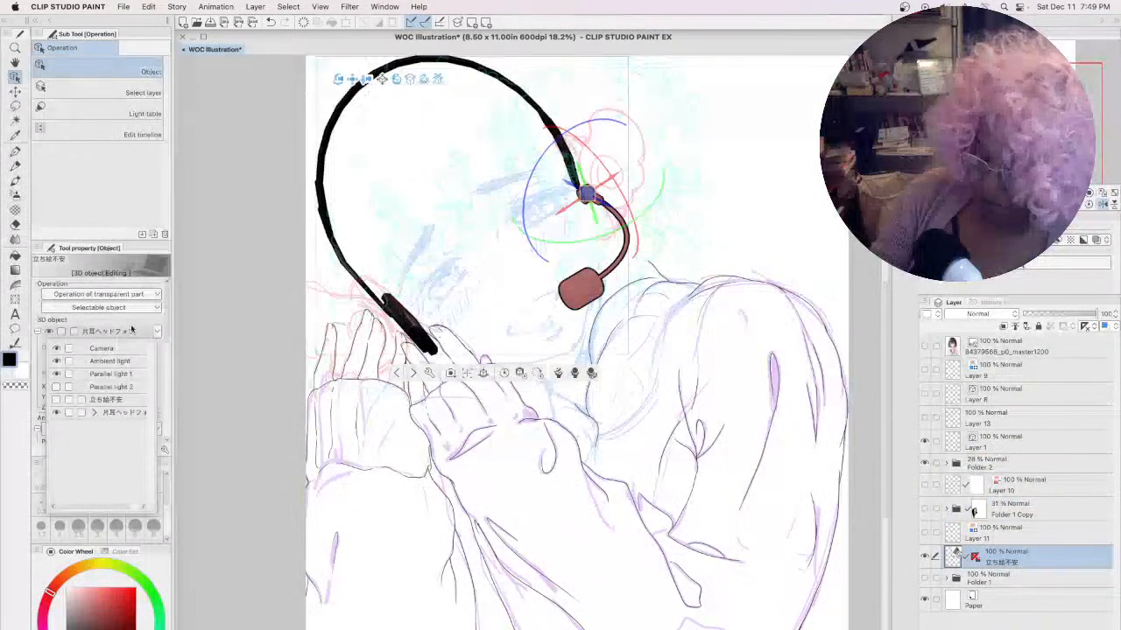
{"action": "left_click", "coordinate": [58, 415]}
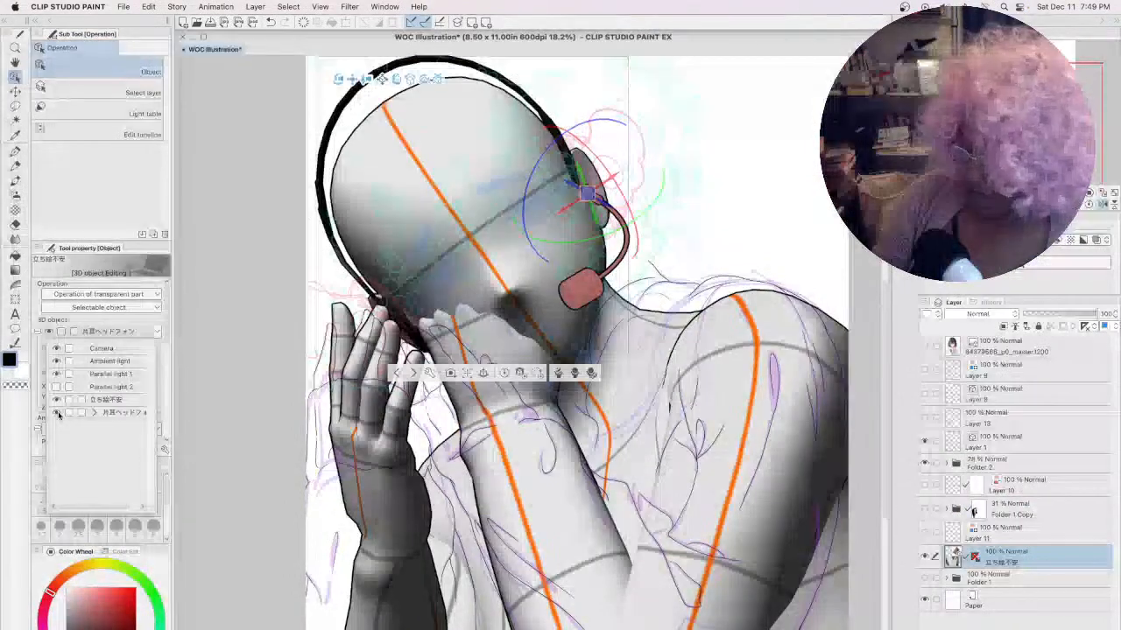
{"action": "left_click", "coordinate": [57, 412]}
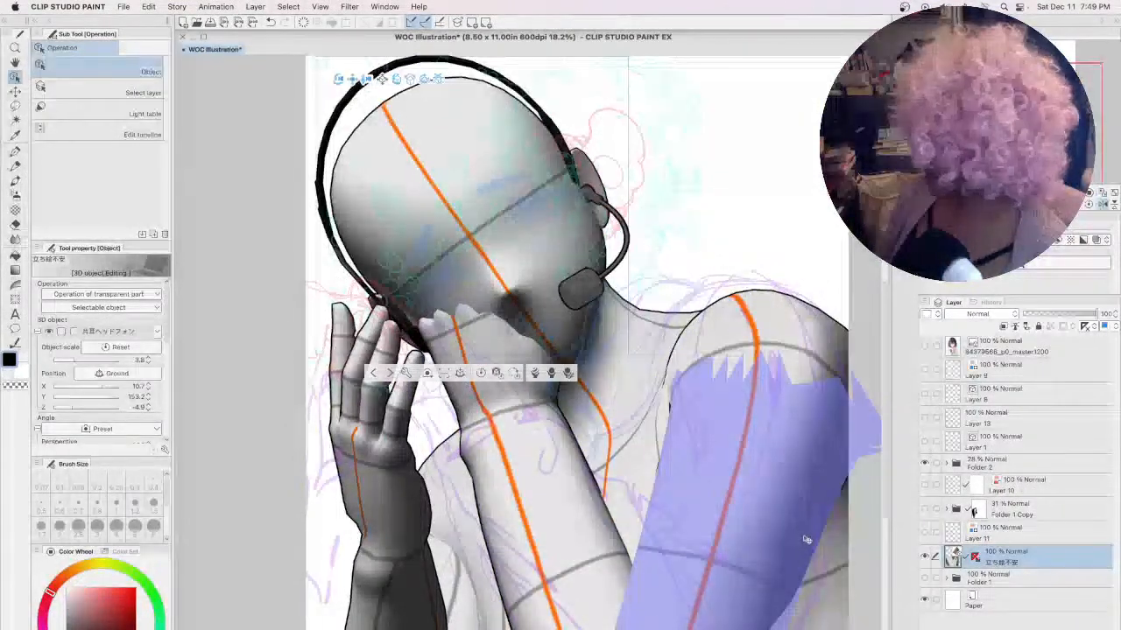
- Hide the sketch in Folder 2 and add a new vector layer directly above the 3D figure layer
{"action": "left_click", "coordinate": [925, 464]}
{"action": "left_click", "coordinate": [926, 465]}
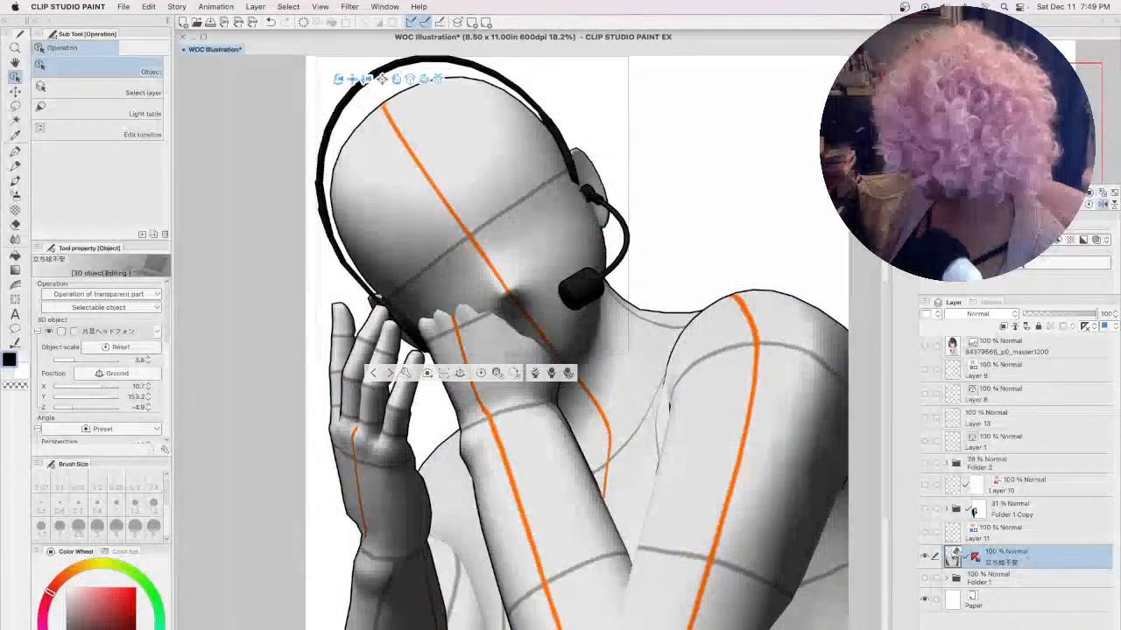
{"action": "key", "text": "super+shift+n"}
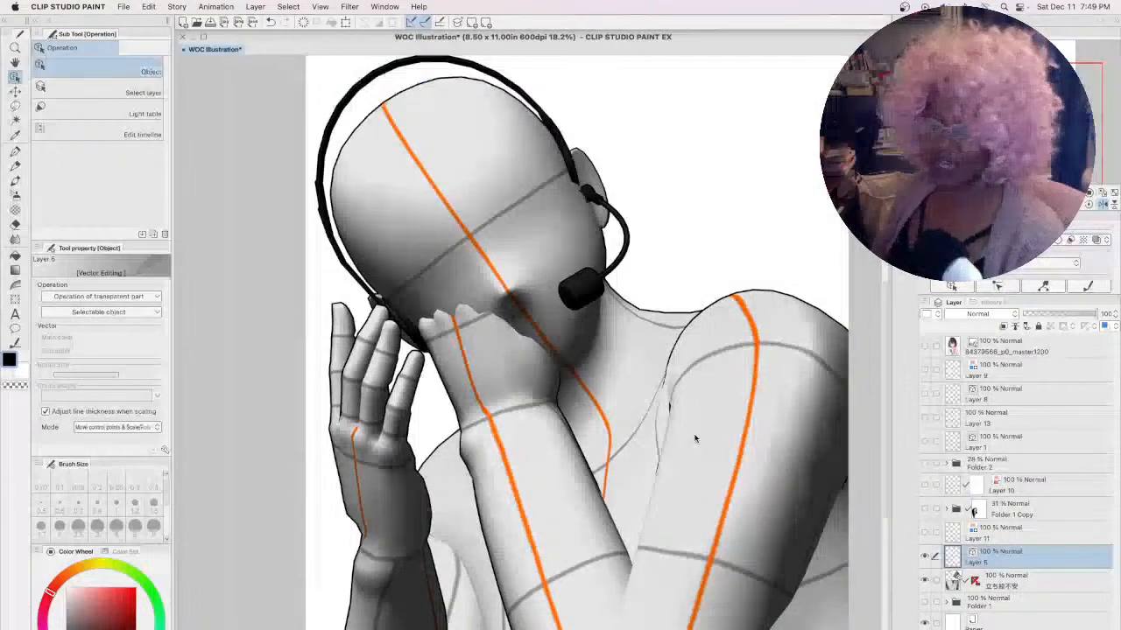
{"action": "scroll", "coordinate": [567, 462], "scroll_direction": "down", "scroll_amount": 3}
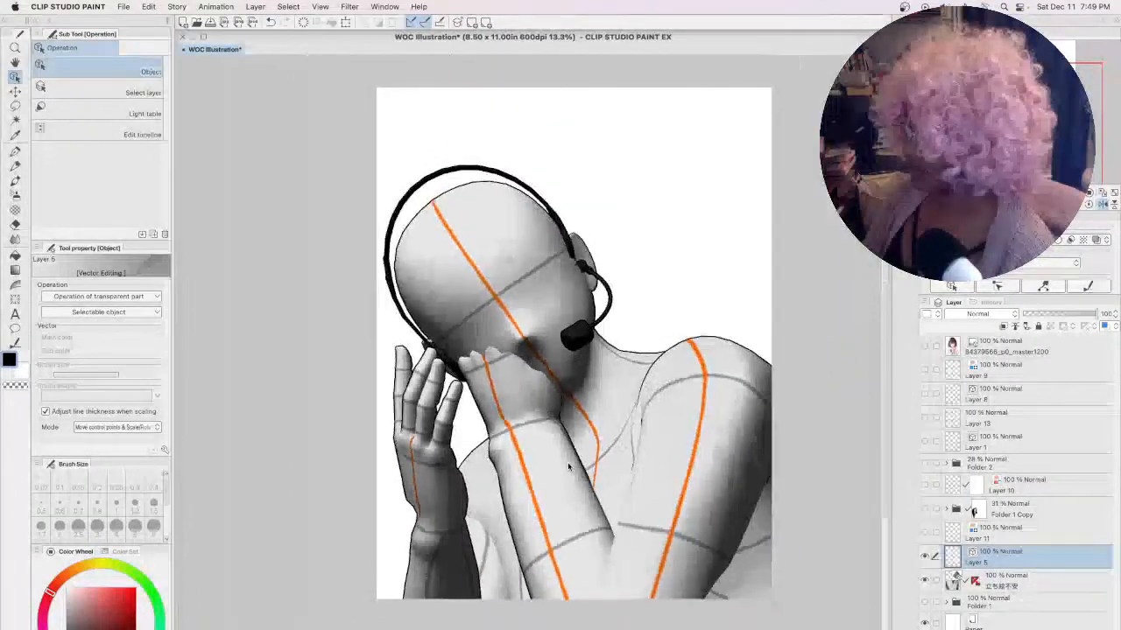
- Show the perspective ruler of the 3D layer 立ち絵不安 and ready the Rectangle figure tool for drawing on Layer 5
{"action": "left_click", "coordinate": [974, 583]}
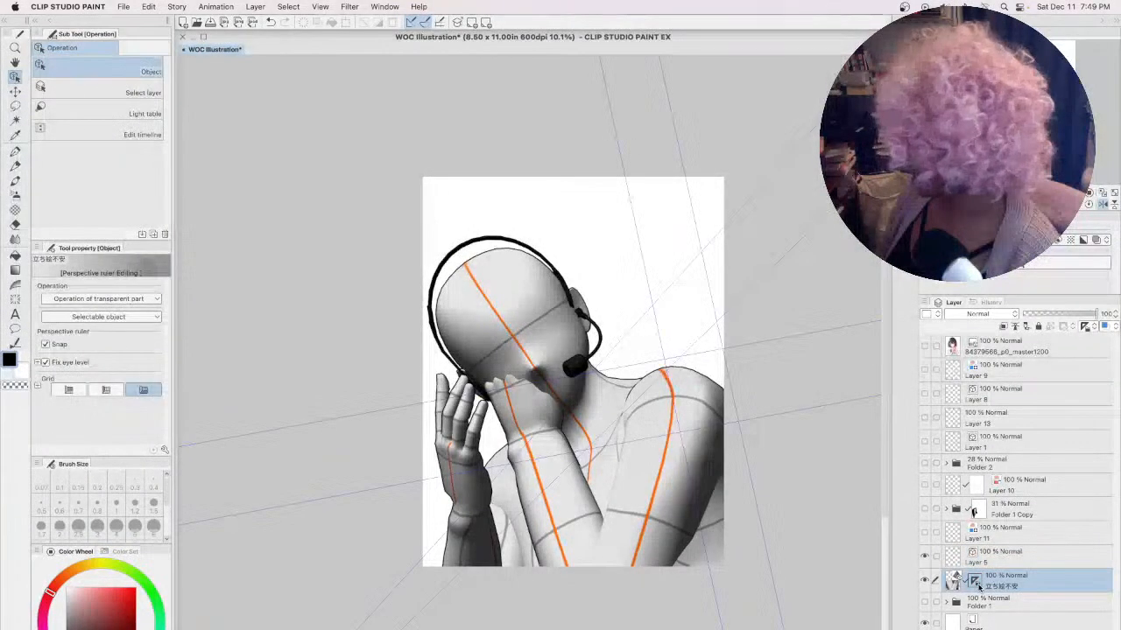
{"action": "left_click", "coordinate": [16, 314]}
{"action": "left_click", "coordinate": [17, 301]}
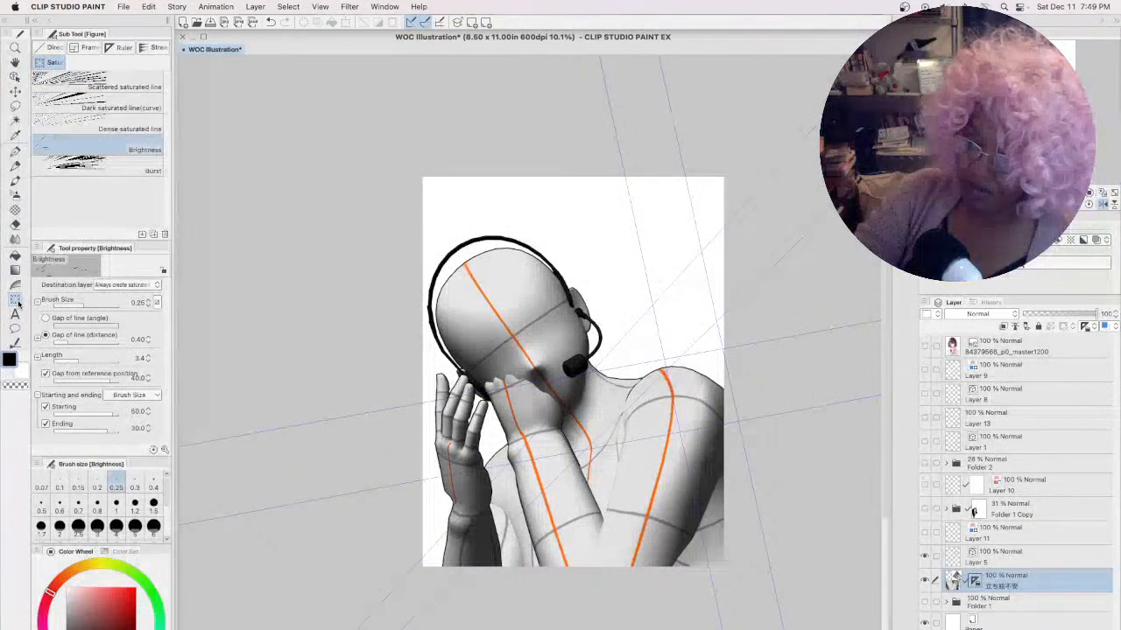
{"action": "left_click", "coordinate": [56, 46]}
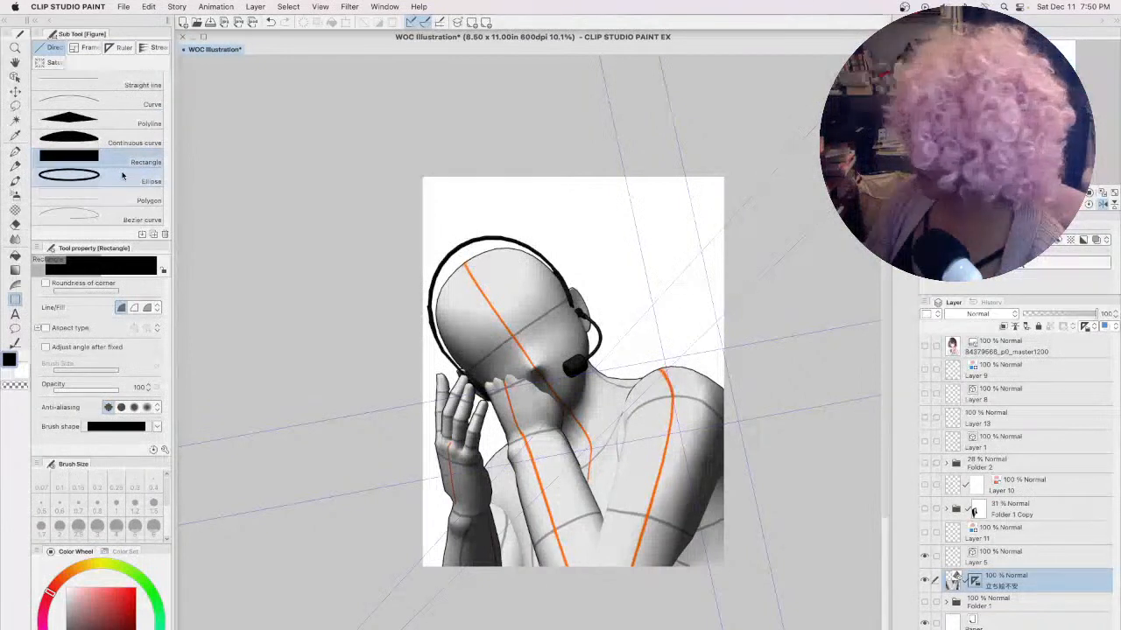
{"action": "left_click", "coordinate": [1021, 552]}
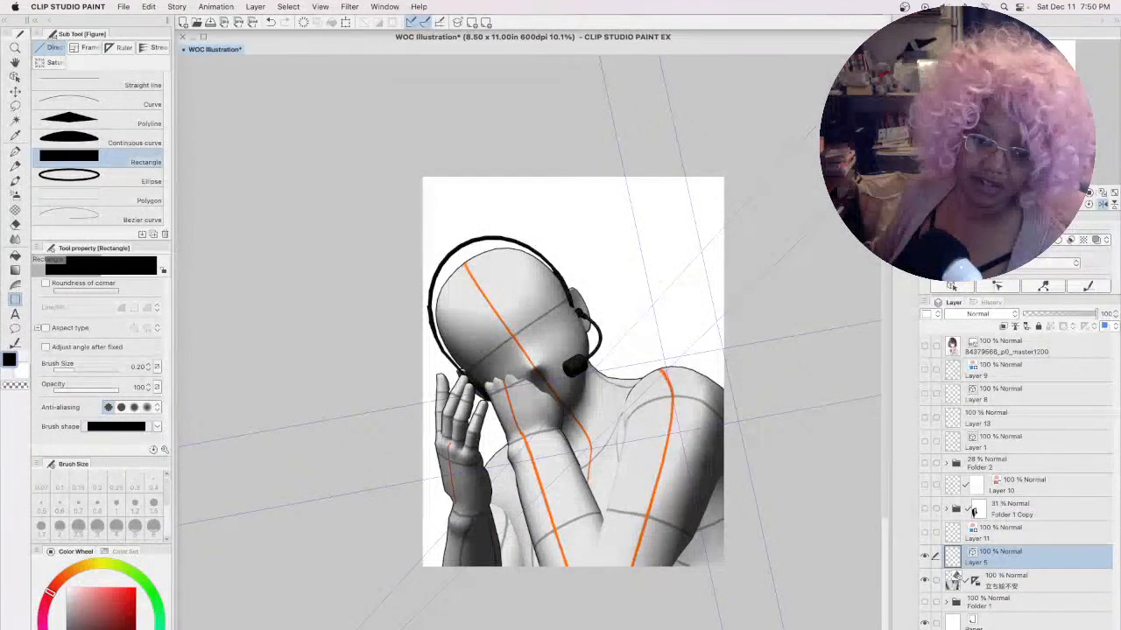
{"action": "key", "text": "Tab"}
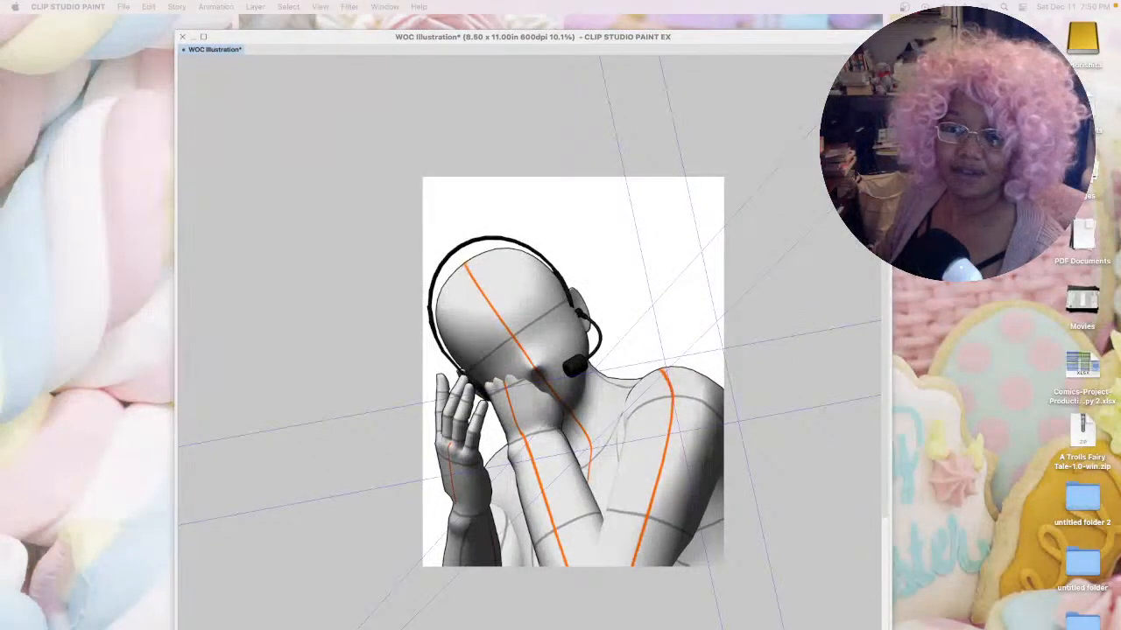
{"action": "key", "text": "Tab"}
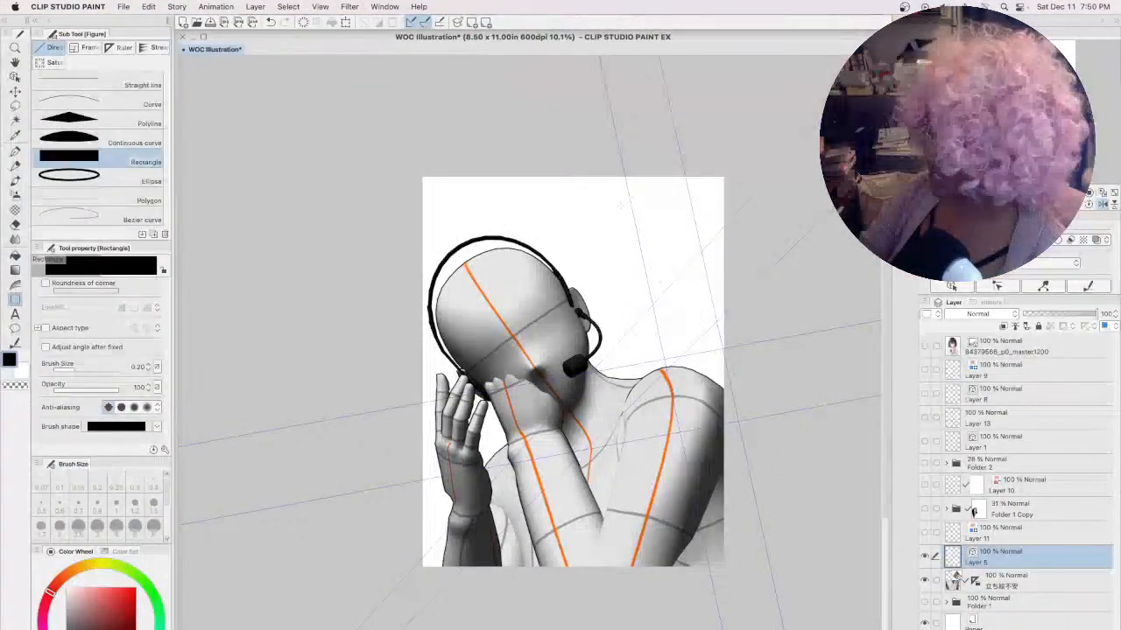
- Draw ruler-snapped rectangles on Layer 5 forming the adjoining sides of a tall perspective box behind the figure's head and shoulder
{"action": "left_click_drag", "start_coordinate": [630, 198], "coordinate": [713, 543]}
{"action": "left_click_drag", "start_coordinate": [758, 473], "coordinate": [750, 474]}
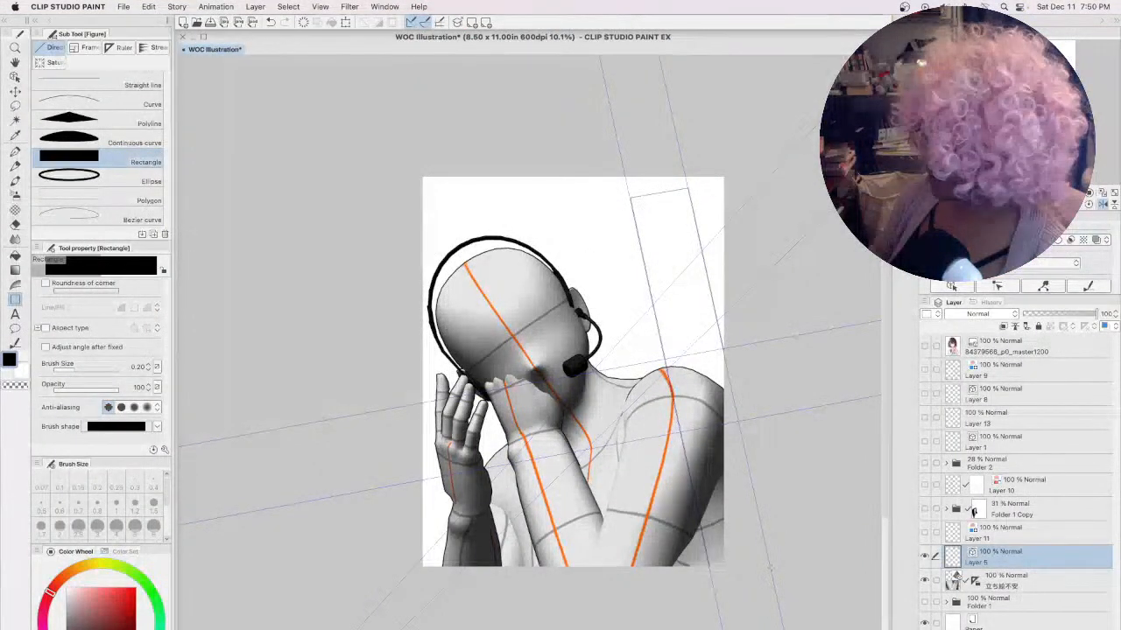
{"action": "left_click_drag", "start_coordinate": [630, 199], "coordinate": [595, 578]}
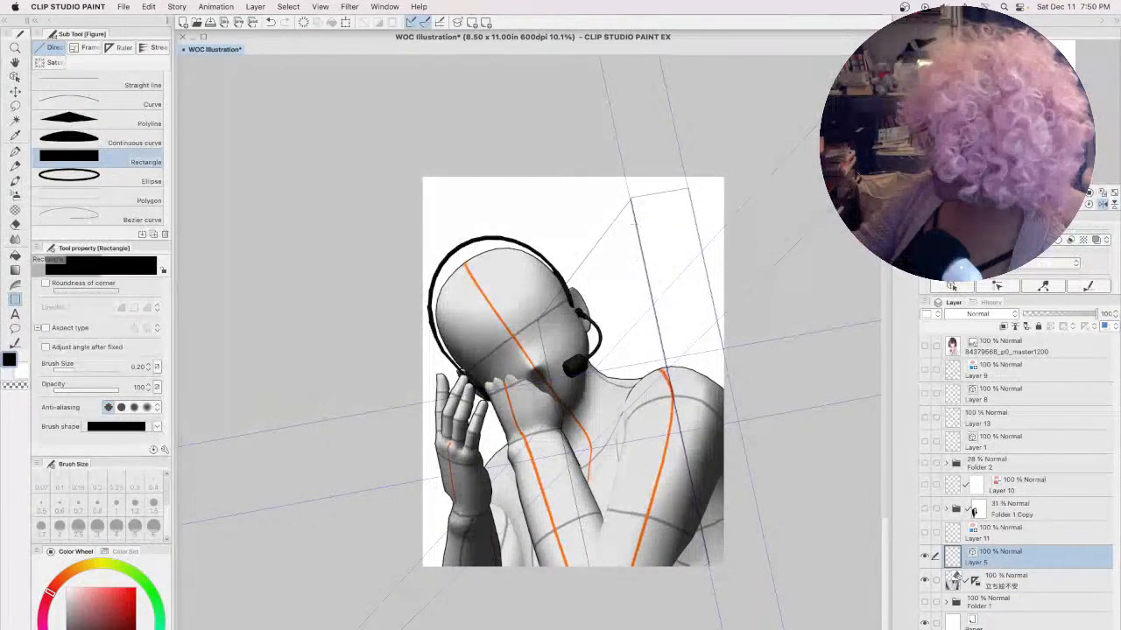
{"action": "left_click_drag", "start_coordinate": [630, 203], "coordinate": [574, 467]}
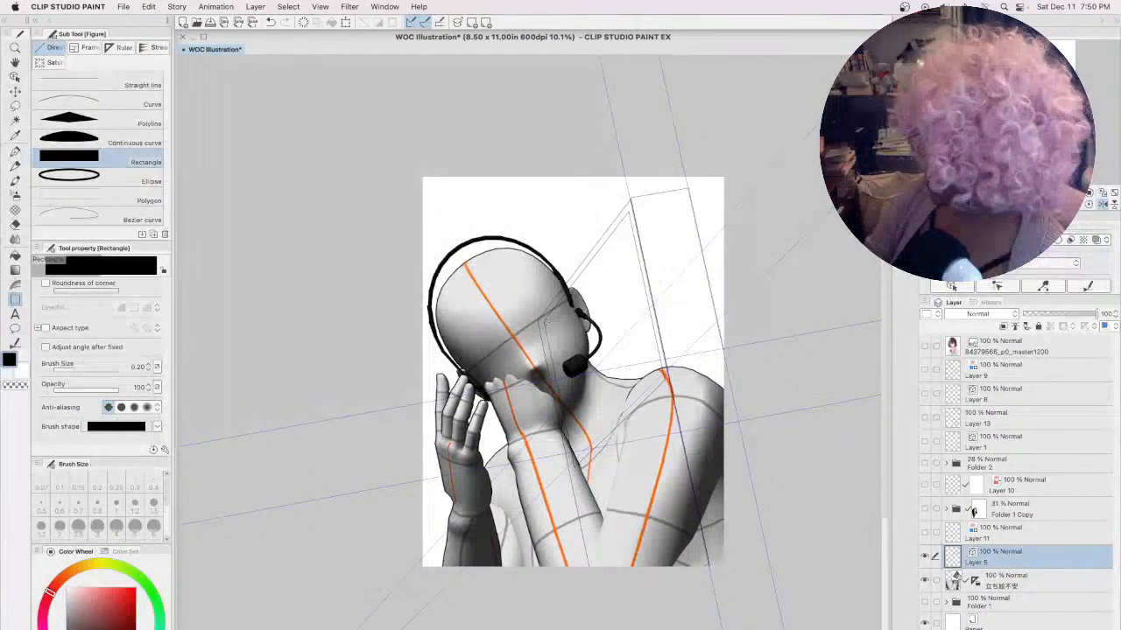
{"action": "left_click_drag", "start_coordinate": [543, 322], "coordinate": [689, 184]}
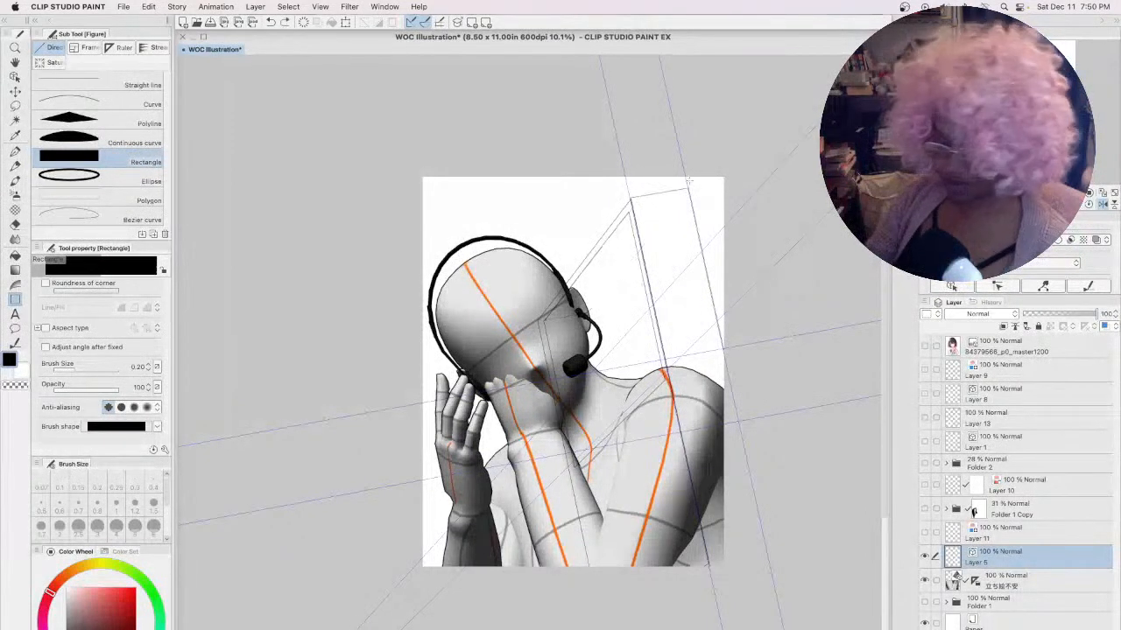
- Try adding a top face to the perspective box with more snapped rectangles, and undo the box outlines
{"action": "left_click", "coordinate": [92, 81]}
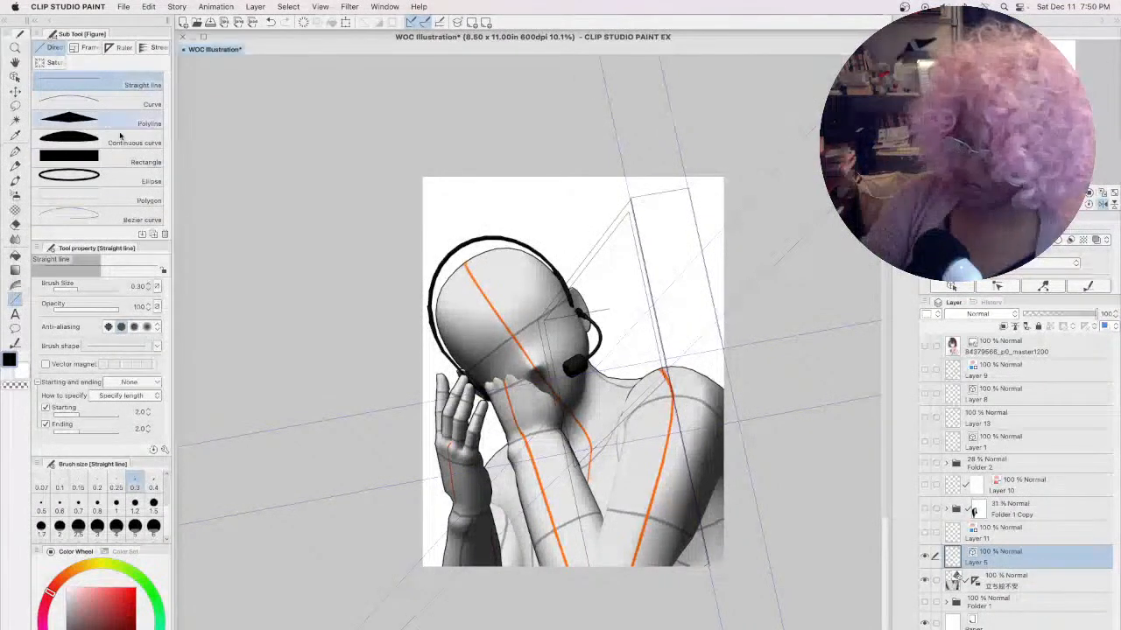
{"action": "left_click", "coordinate": [154, 154]}
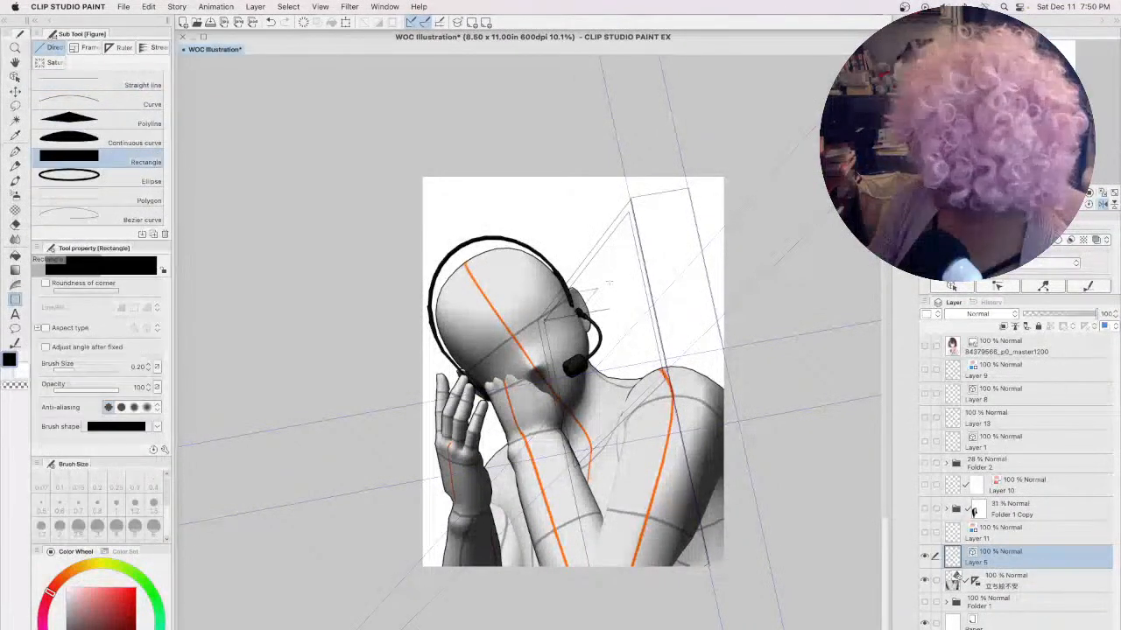
{"action": "left_click_drag", "start_coordinate": [545, 320], "coordinate": [688, 190]}
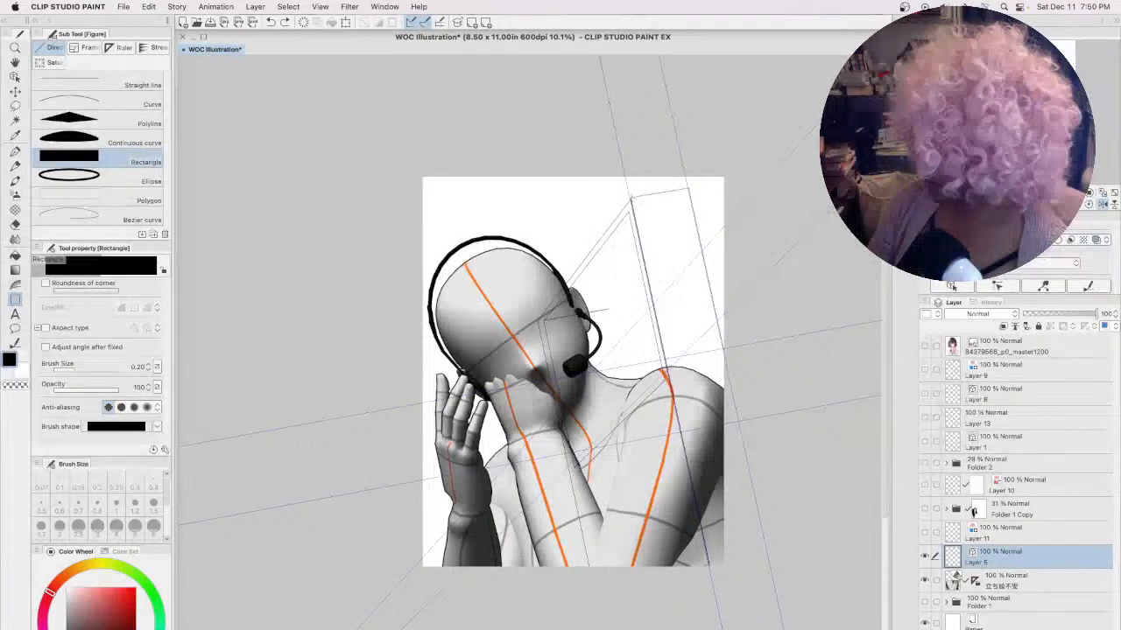
{"action": "mouse_move", "coordinate": [690, 187]}
{"action": "left_mouse_down"}
{"action": "mouse_move", "coordinate": [630, 201]}
{"action": "mouse_move", "coordinate": [617, 289]}
{"action": "mouse_move", "coordinate": [561, 353]}
{"action": "mouse_move", "coordinate": [552, 324]}
{"action": "mouse_move", "coordinate": [678, 234]}
{"action": "mouse_move", "coordinate": [711, 186]}
{"action": "left_mouse_up"}
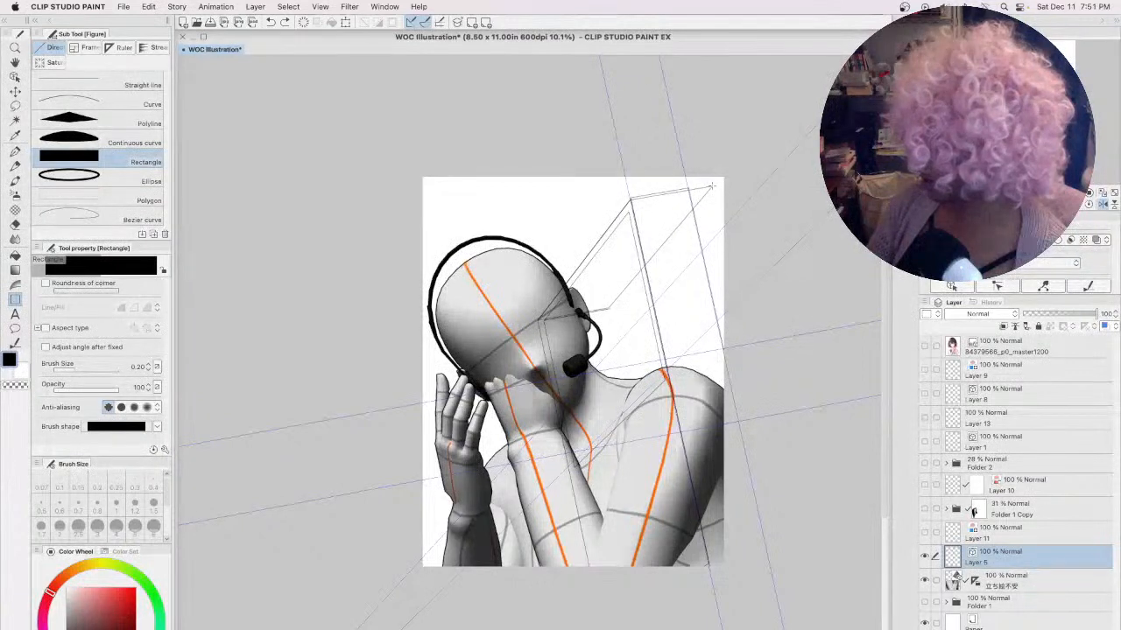
{"action": "left_click_drag", "start_coordinate": [713, 185], "coordinate": [722, 179]}
{"action": "key", "text": "super+z"}
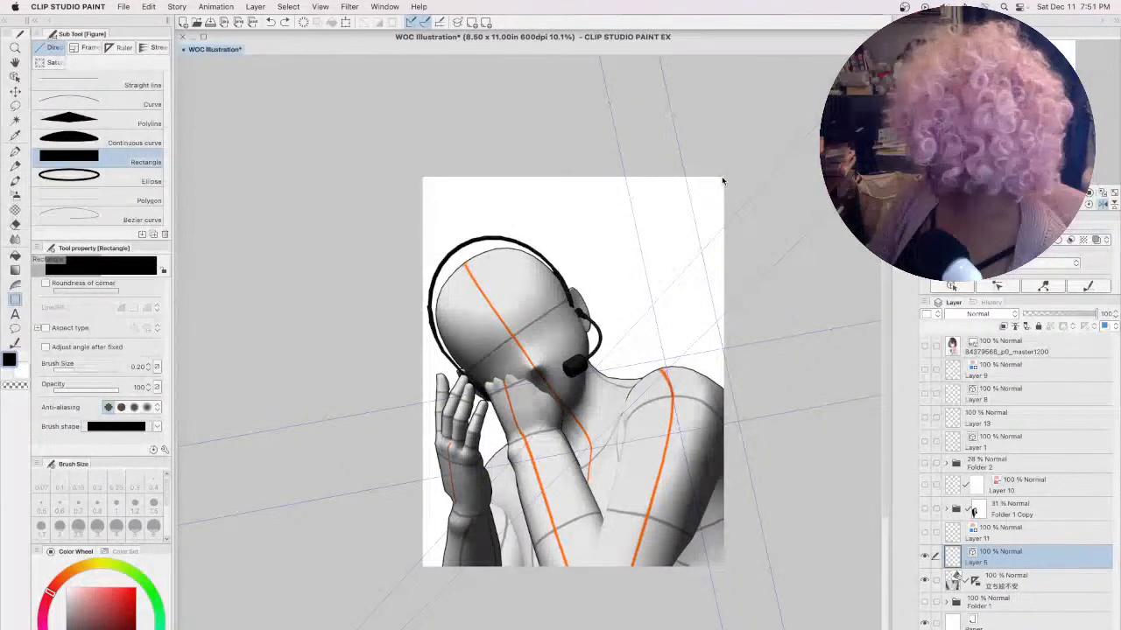
- Redraw the tall perspective box on Layer 5 with snapped rectangles for its top and sides, running from the ear to the page's upper corner
{"action": "left_click_drag", "start_coordinate": [554, 327], "coordinate": [718, 184]}
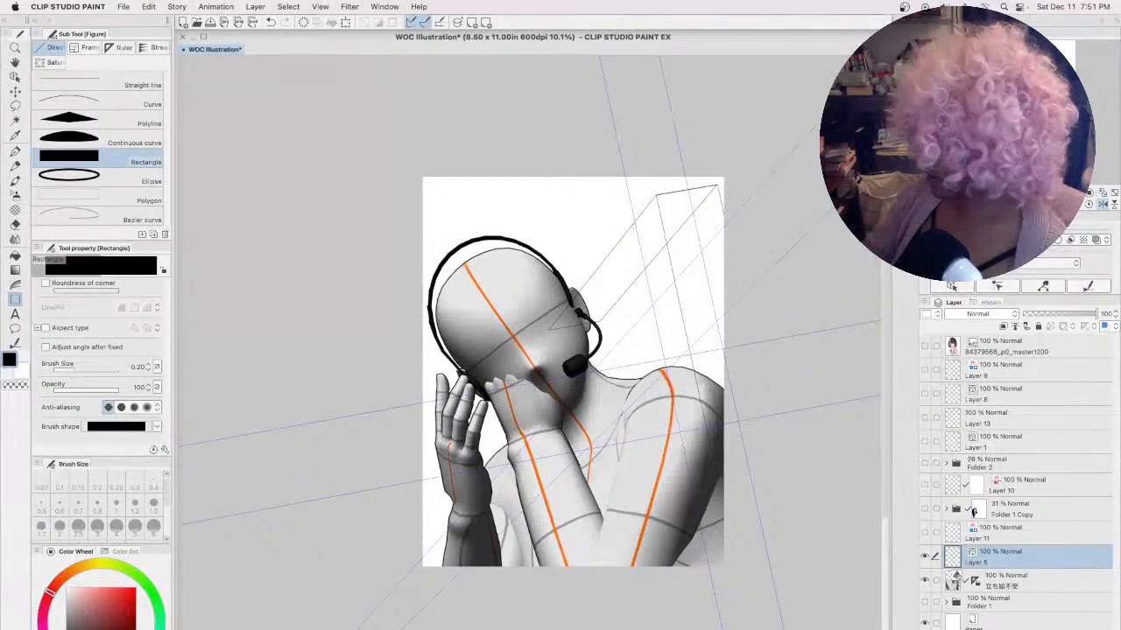
{"action": "left_click_drag", "start_coordinate": [549, 330], "coordinate": [652, 574]}
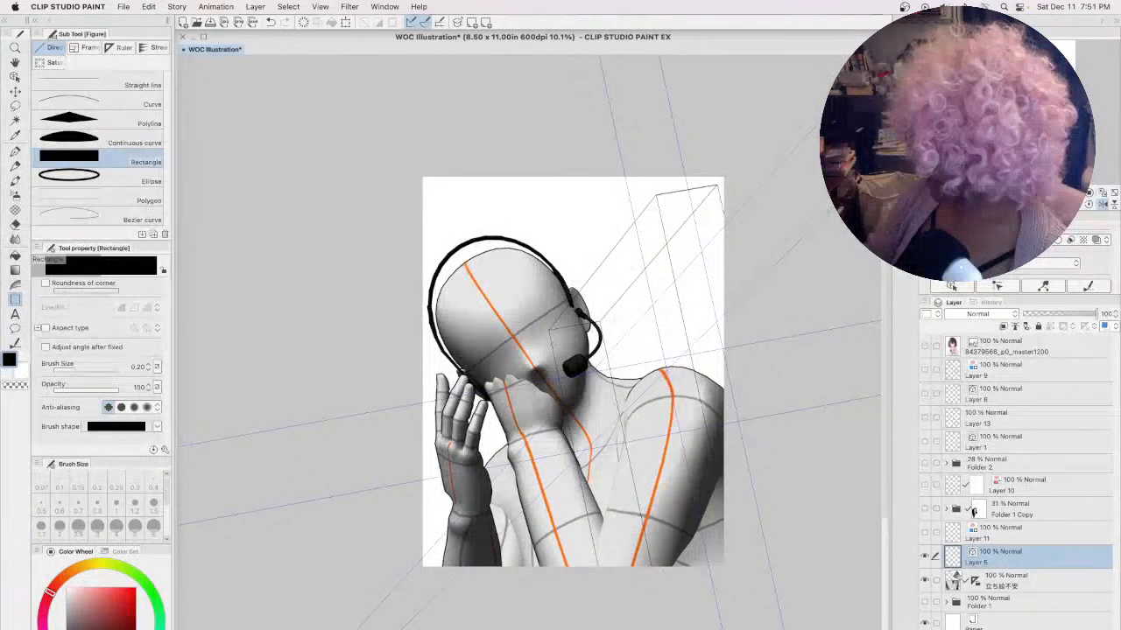
{"action": "left_click_drag", "start_coordinate": [550, 329], "coordinate": [656, 197]}
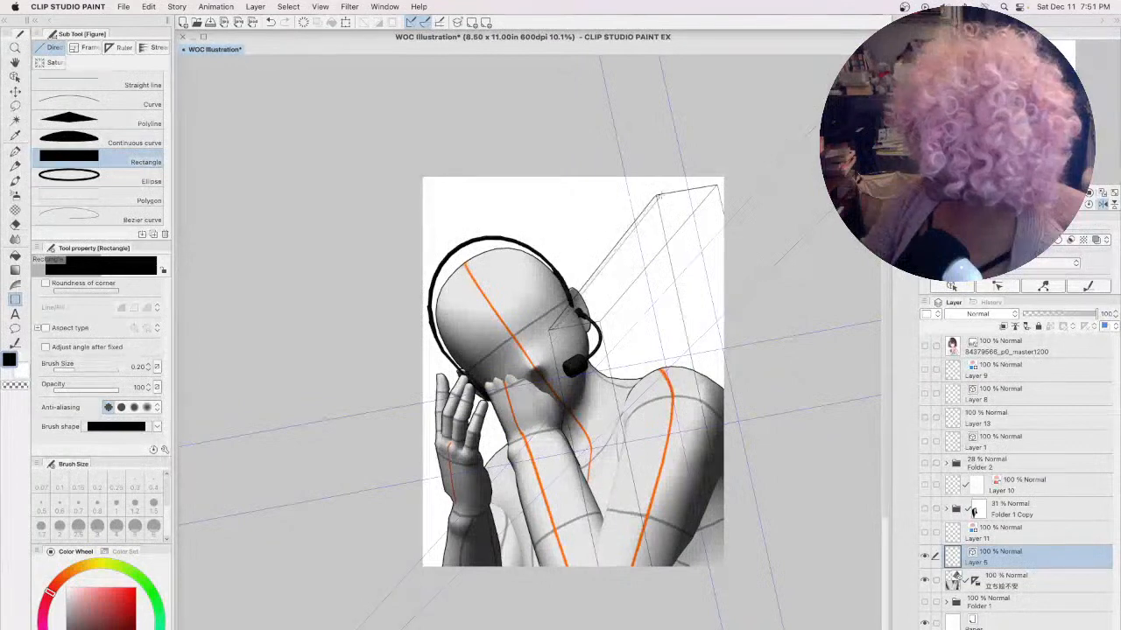
{"action": "mouse_move", "coordinate": [656, 198]}
{"action": "left_mouse_down"}
{"action": "mouse_move", "coordinate": [599, 276]}
{"action": "mouse_move", "coordinate": [599, 301]}
{"action": "mouse_move", "coordinate": [553, 331]}
{"action": "left_mouse_up"}
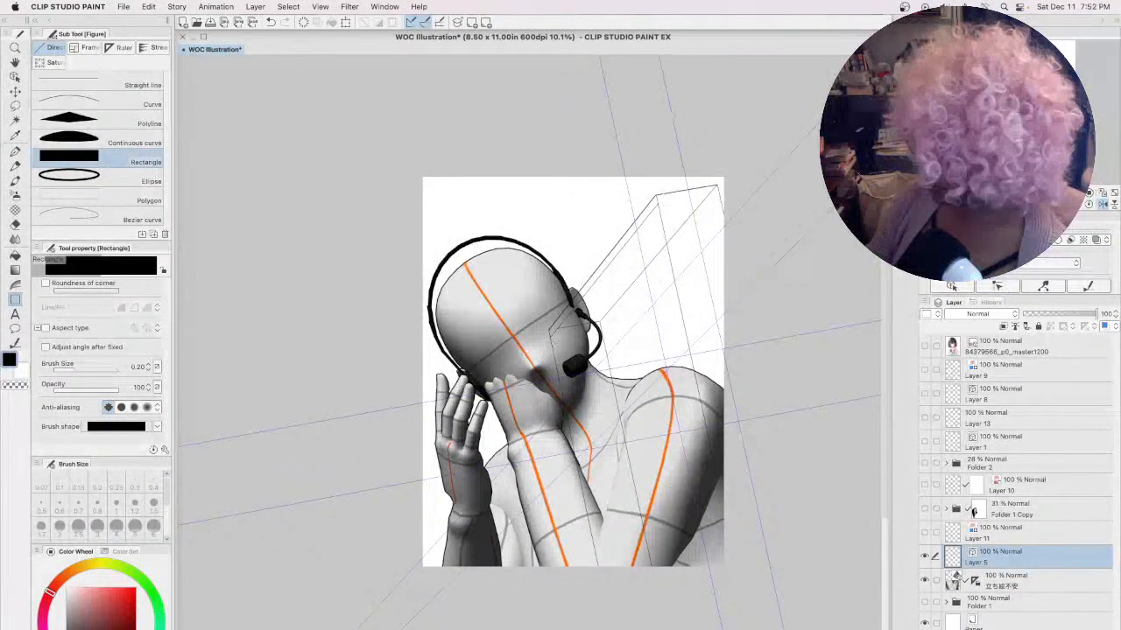
{"action": "left_click_drag", "start_coordinate": [549, 332], "coordinate": [653, 604]}
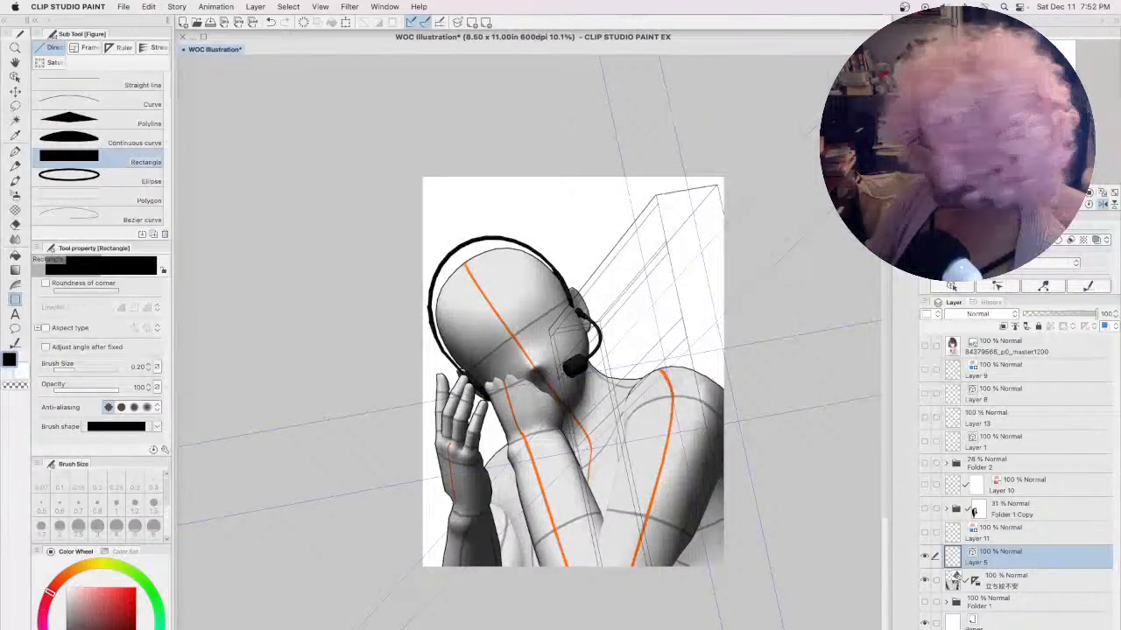
- Add receding inner edges to the box with the Straight line tool and check the drawing with the 3D layer temporarily hidden
{"action": "key", "text": "comma"}
{"action": "key", "text": "comma"}
{"action": "key", "text": "comma"}
{"action": "key", "text": "comma"}
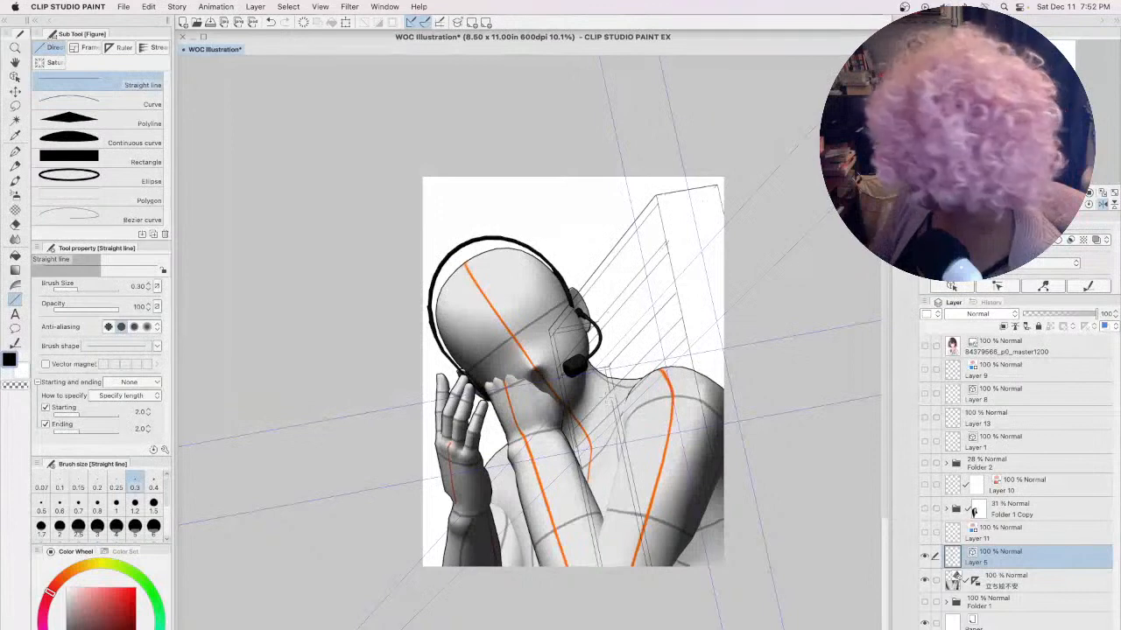
{"action": "left_click", "coordinate": [924, 580]}
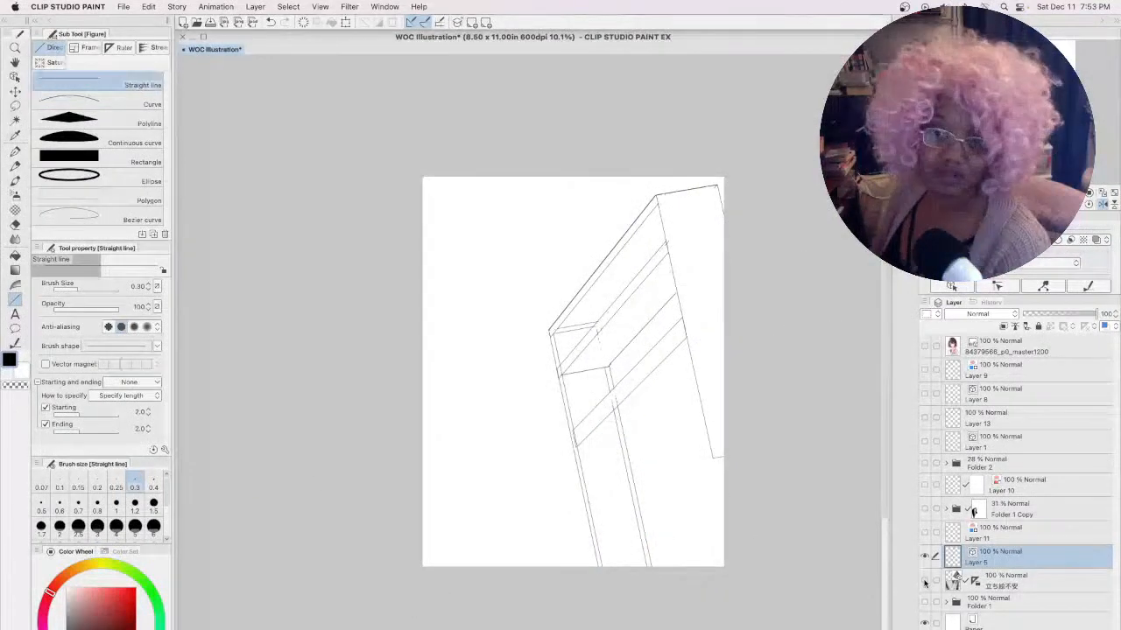
{"action": "left_click", "coordinate": [925, 580]}
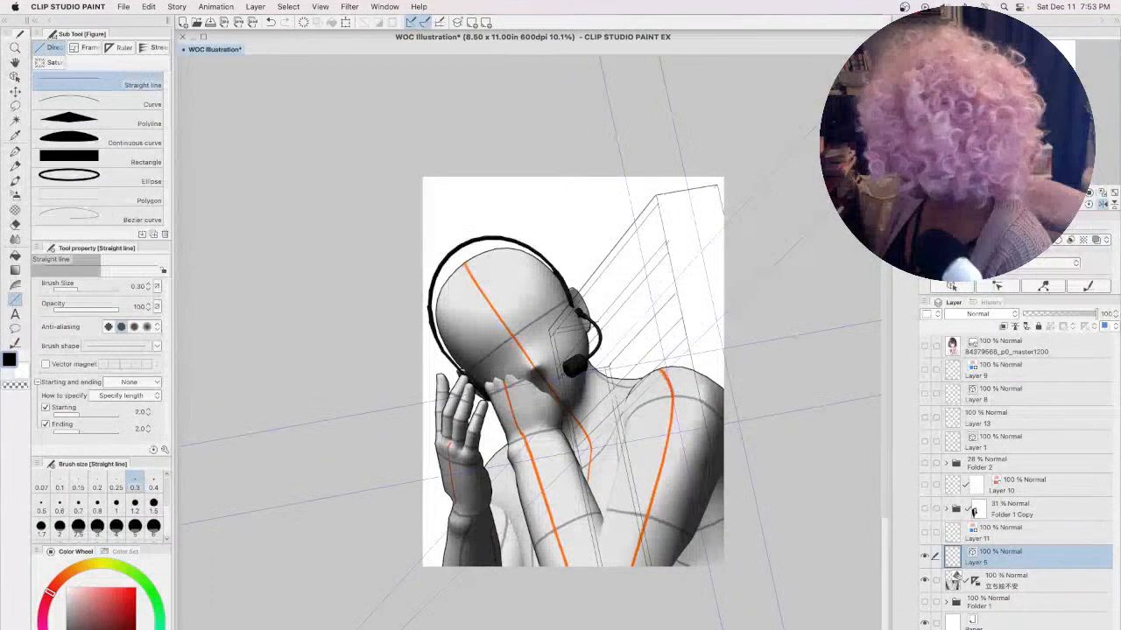
- Hide the perspective ruler and mask out Layer 5's box lines where they cross the 3D figure
{"action": "left_click", "coordinate": [15, 105]}
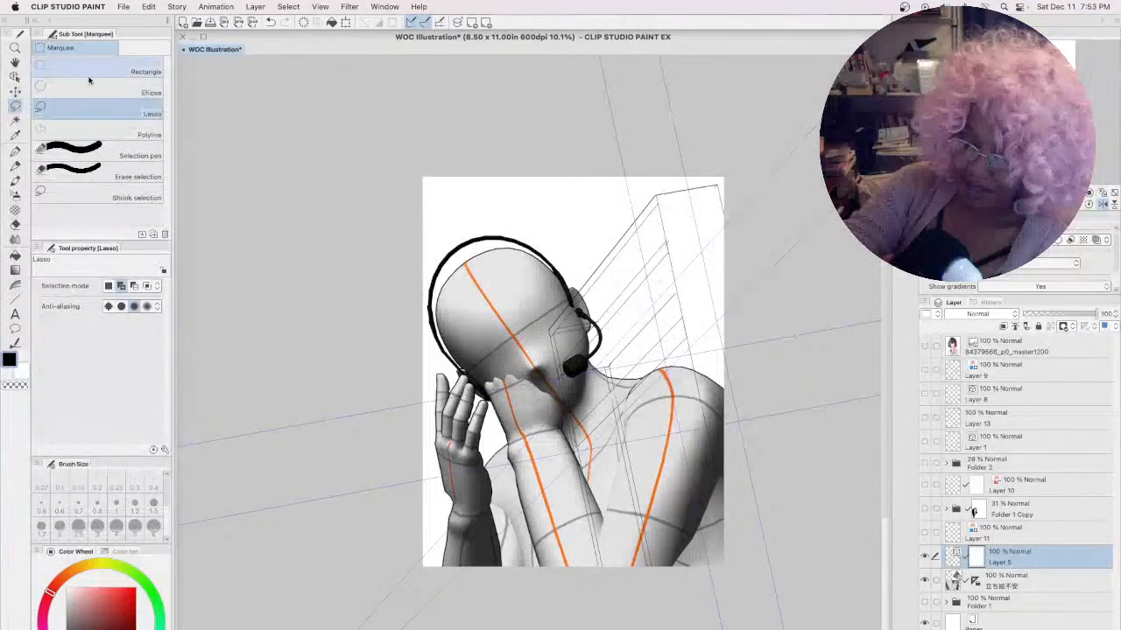
{"action": "left_click", "coordinate": [89, 72]}
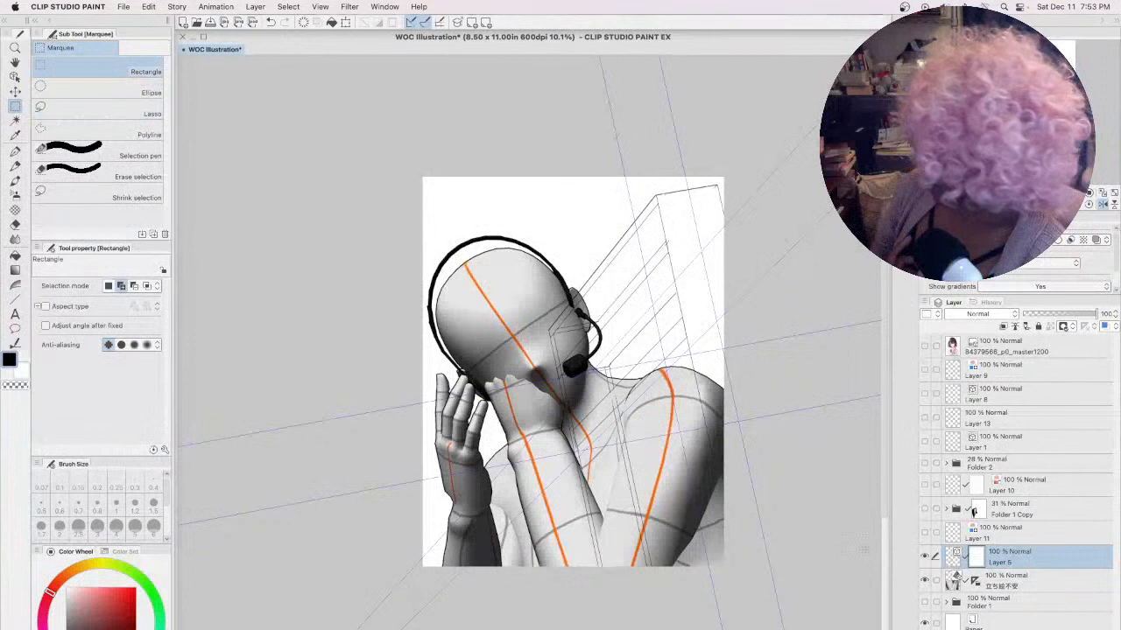
{"action": "left_click", "coordinate": [973, 585]}
{"action": "left_click", "coordinate": [1083, 327]}
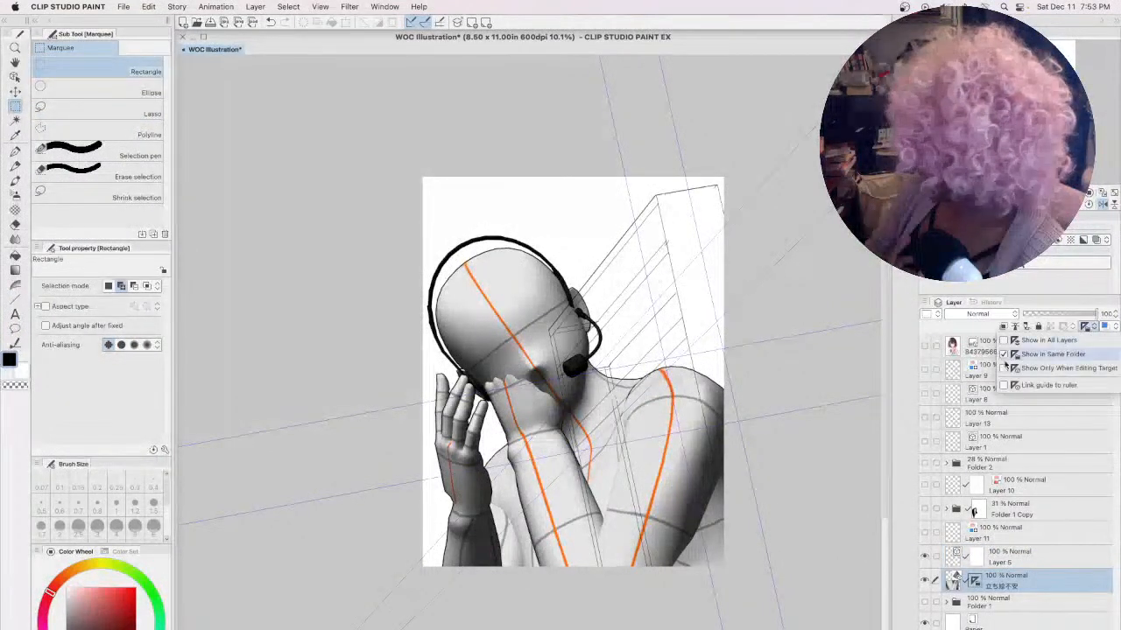
{"action": "left_click", "coordinate": [999, 350]}
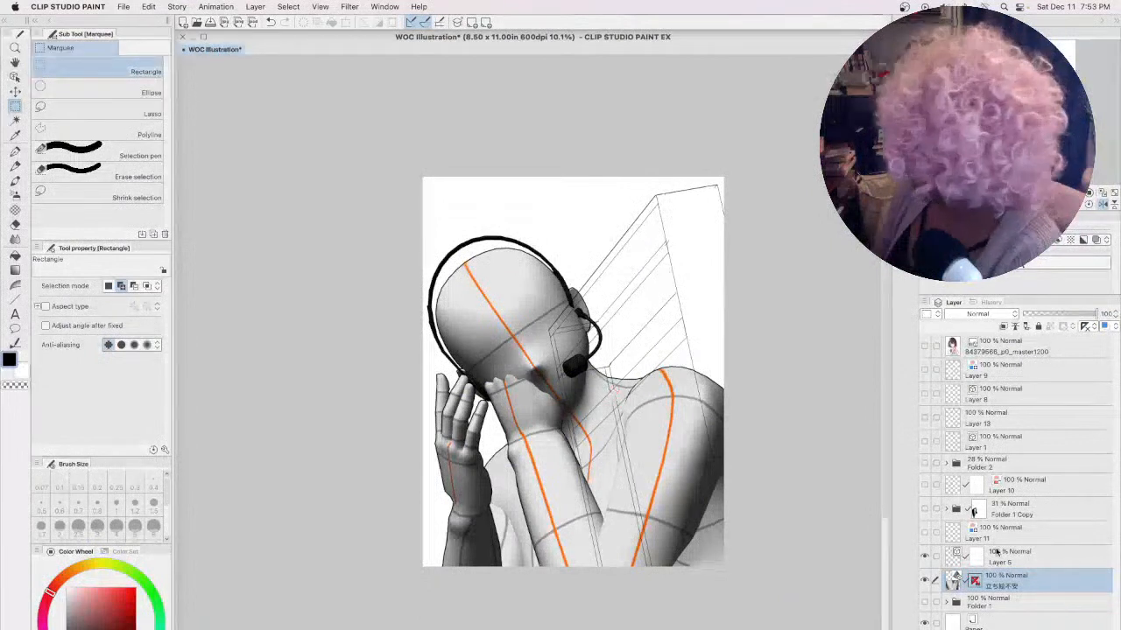
{"action": "left_click", "coordinate": [1003, 543]}
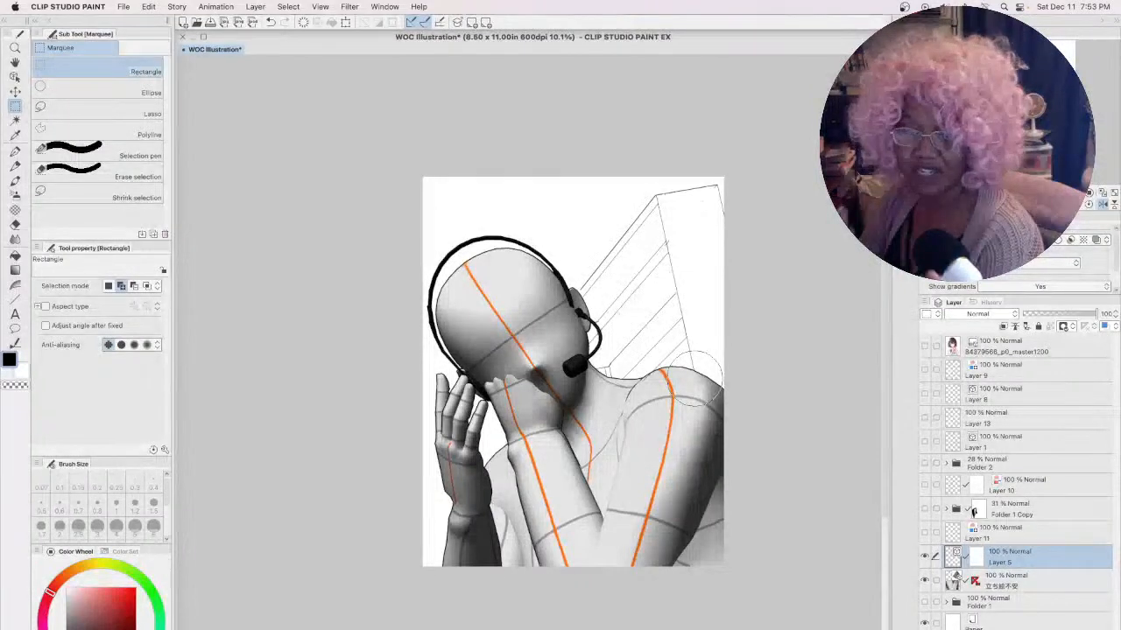
- Show the 3D layer's perspective ruler again and delete Layer 5 with its box drawing
{"action": "left_click", "coordinate": [978, 584]}
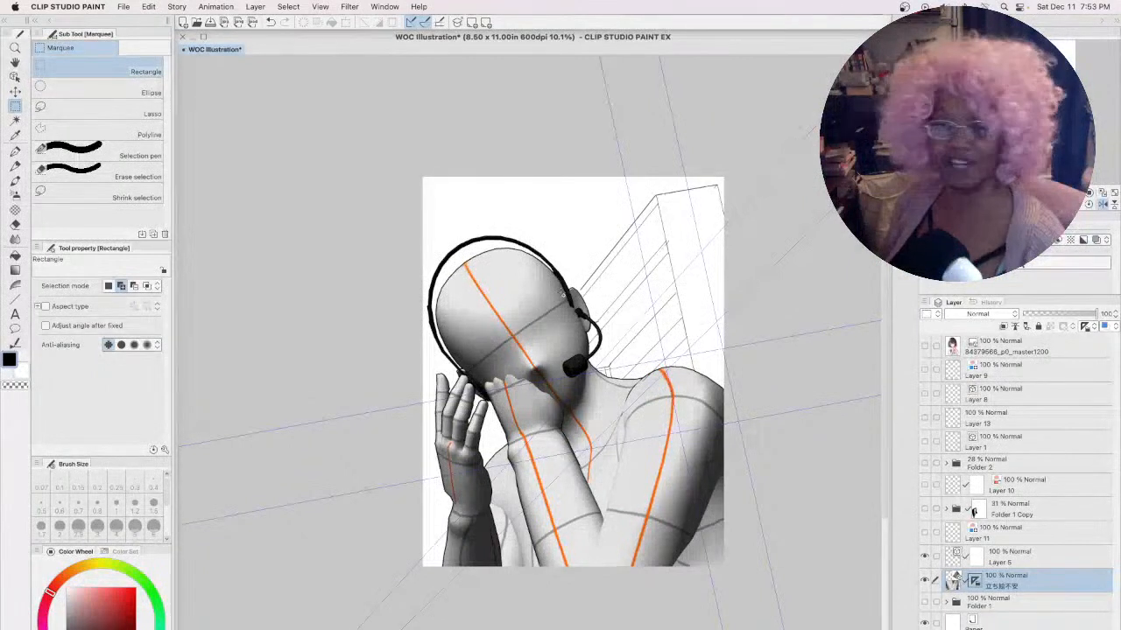
{"action": "left_click", "coordinate": [15, 270]}
{"action": "left_click", "coordinate": [15, 299]}
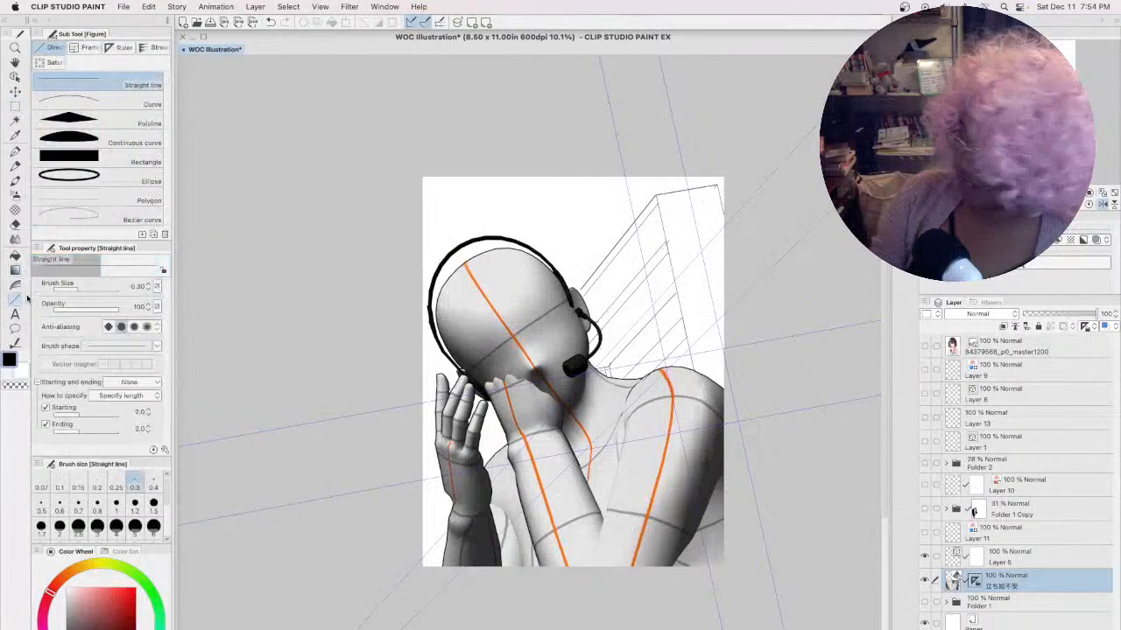
{"action": "left_click", "coordinate": [1036, 559]}
{"action": "key", "text": "Delete"}
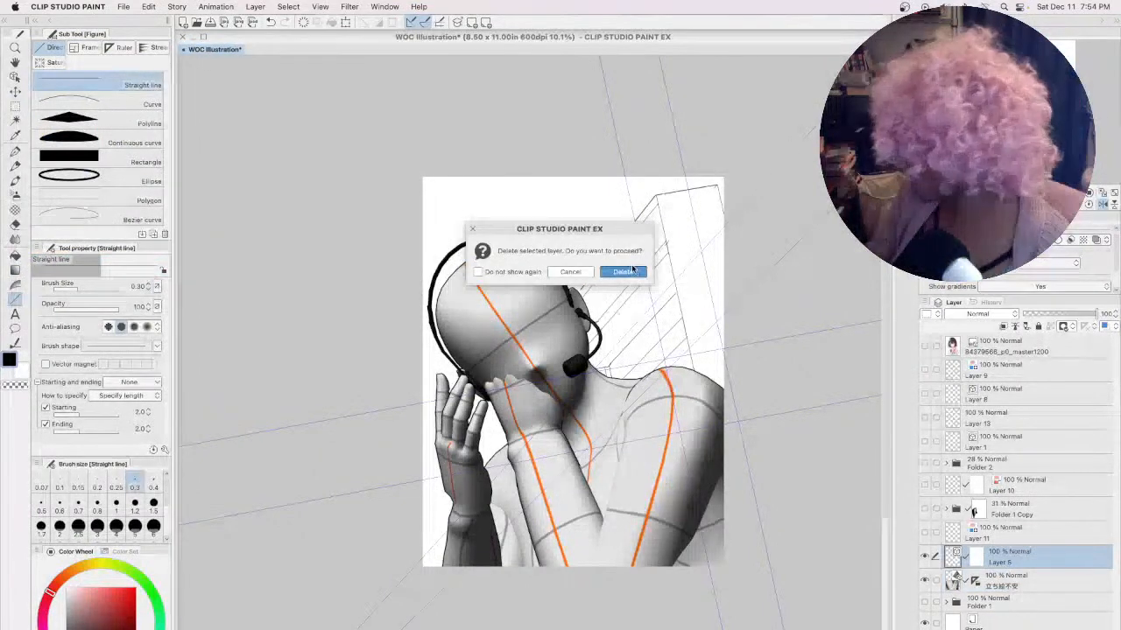
{"action": "left_click", "coordinate": [633, 270]}
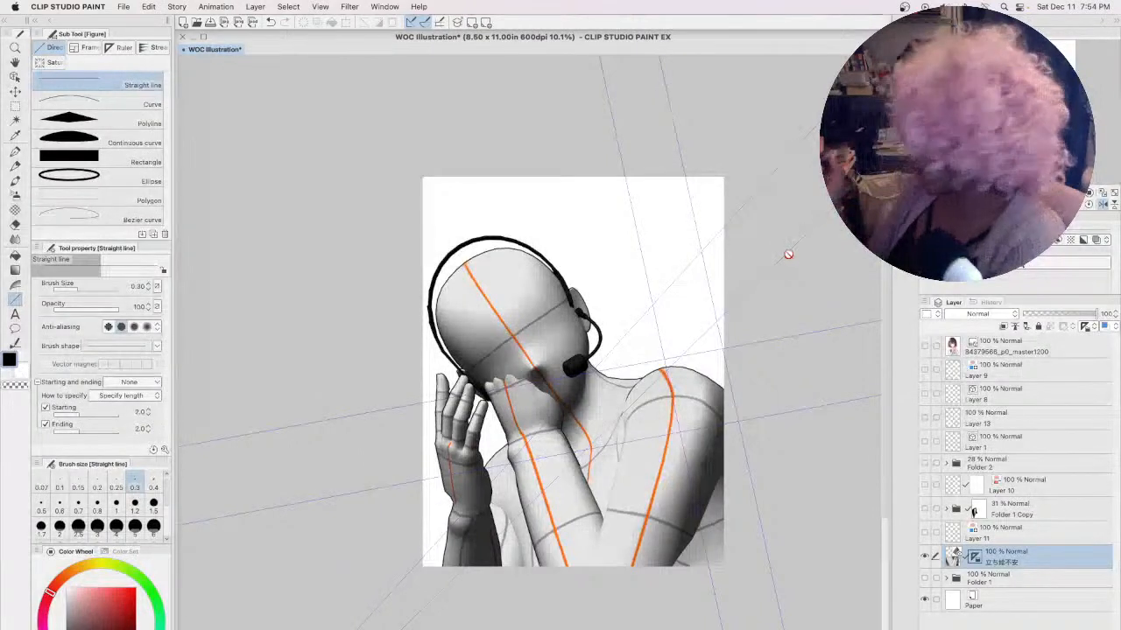
- Hide the perspective ruler and the 3D layer 立ち絵不安, and show the character sketch in Folder 2
{"action": "right_click", "coordinate": [998, 332]}
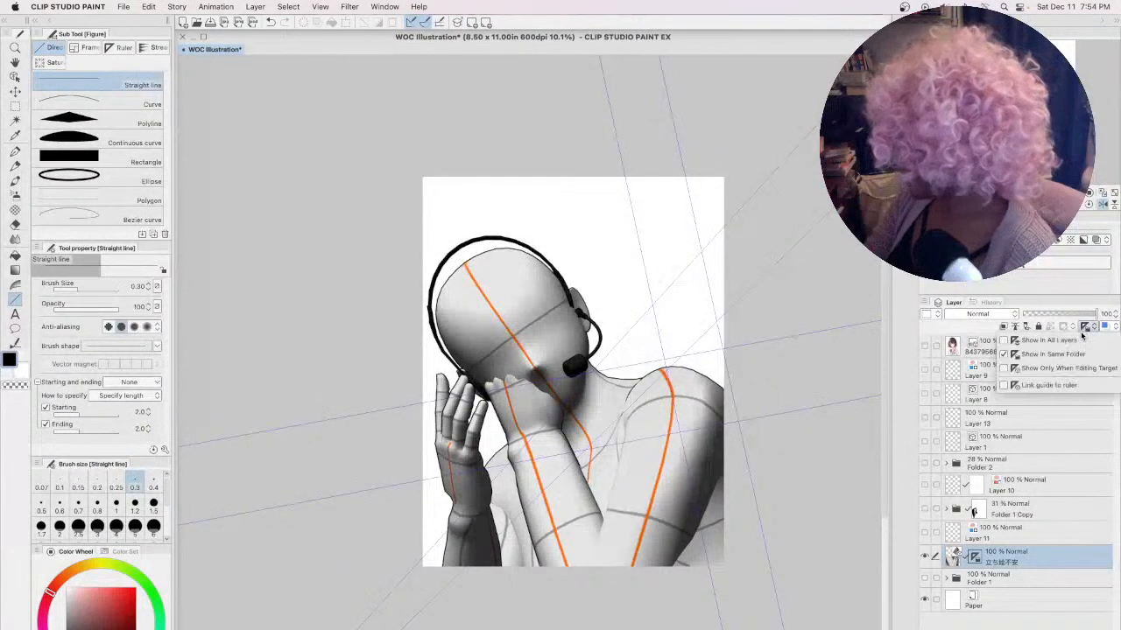
{"action": "left_click", "coordinate": [1005, 354]}
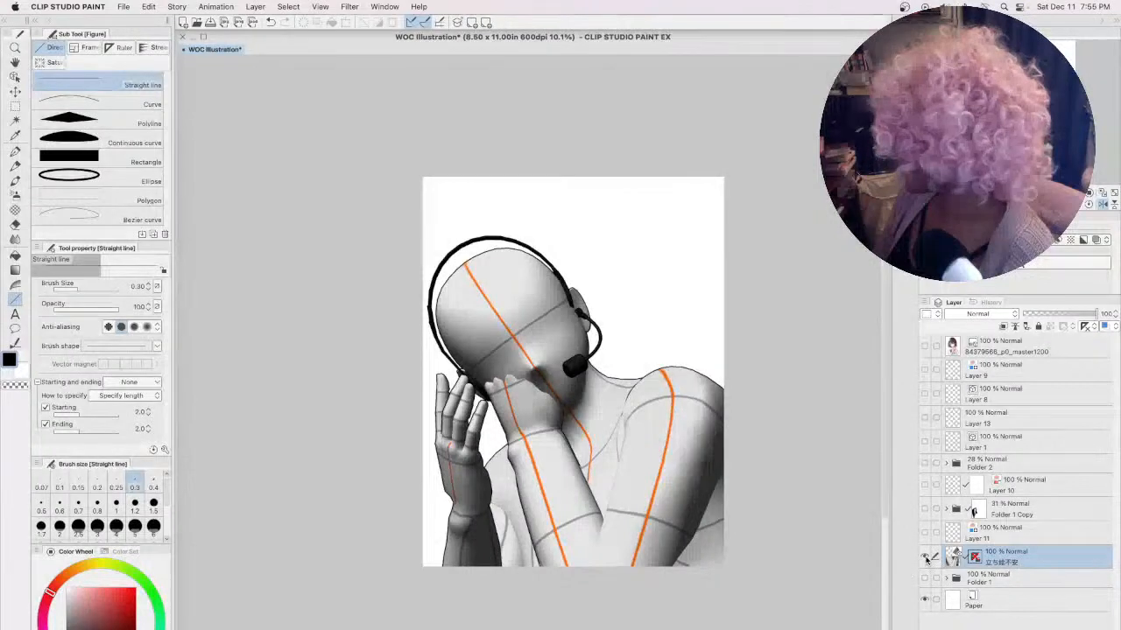
{"action": "left_click", "coordinate": [925, 556]}
{"action": "left_click", "coordinate": [925, 464]}
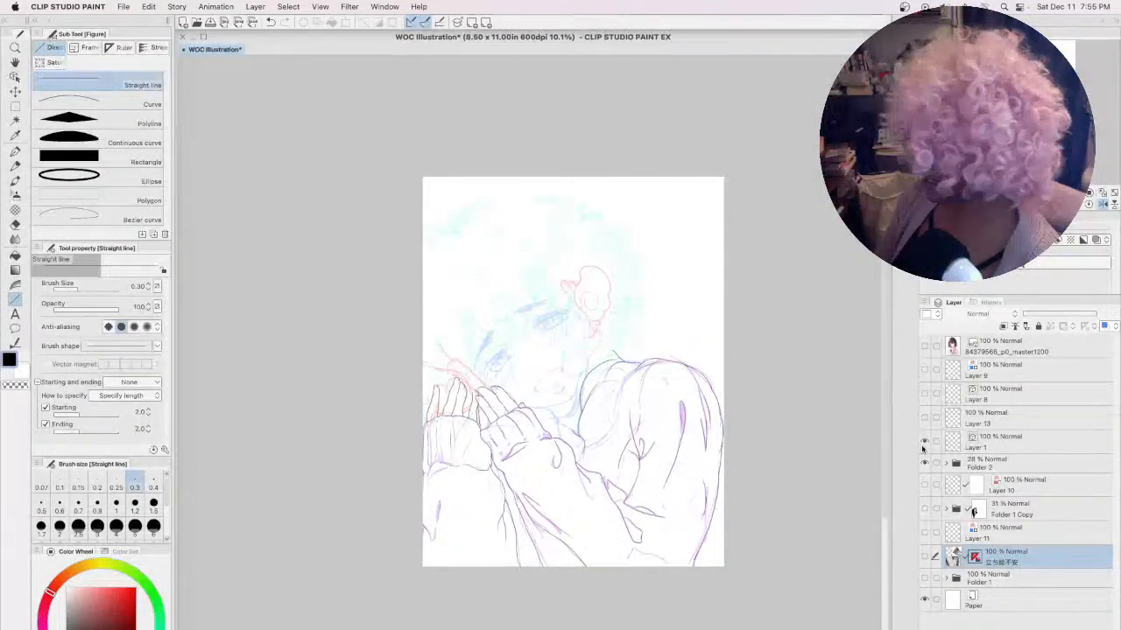
- On Layer 1, ink the jagged outer end and begin the upper edge of the eye's upper lash band with the G-pen
{"action": "left_click", "coordinate": [1007, 444]}
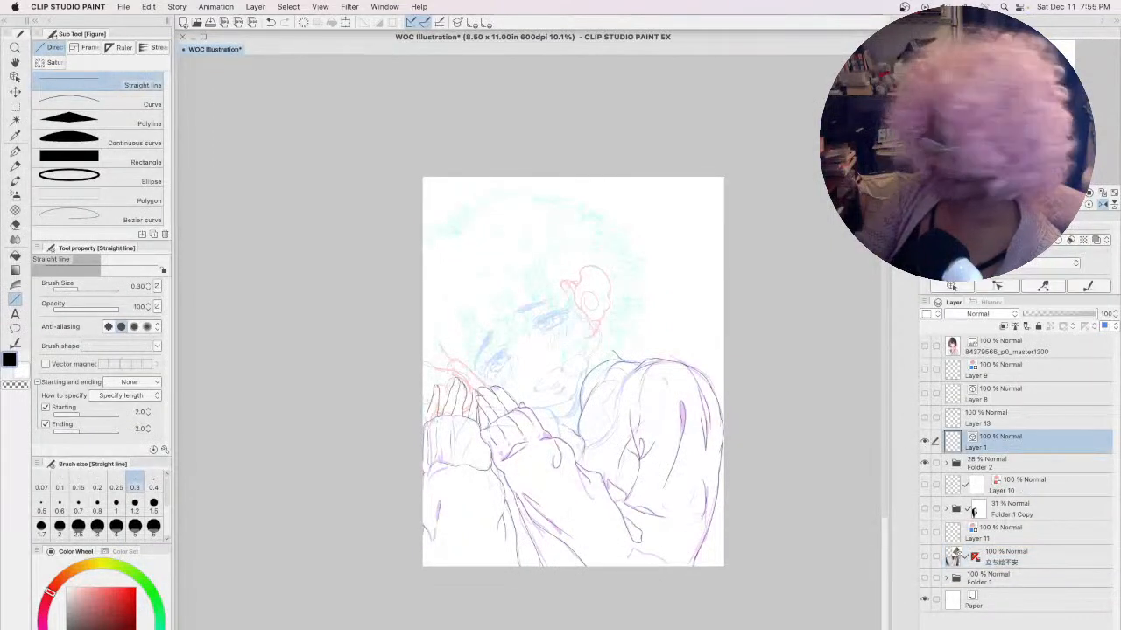
{"action": "left_click", "coordinate": [16, 153]}
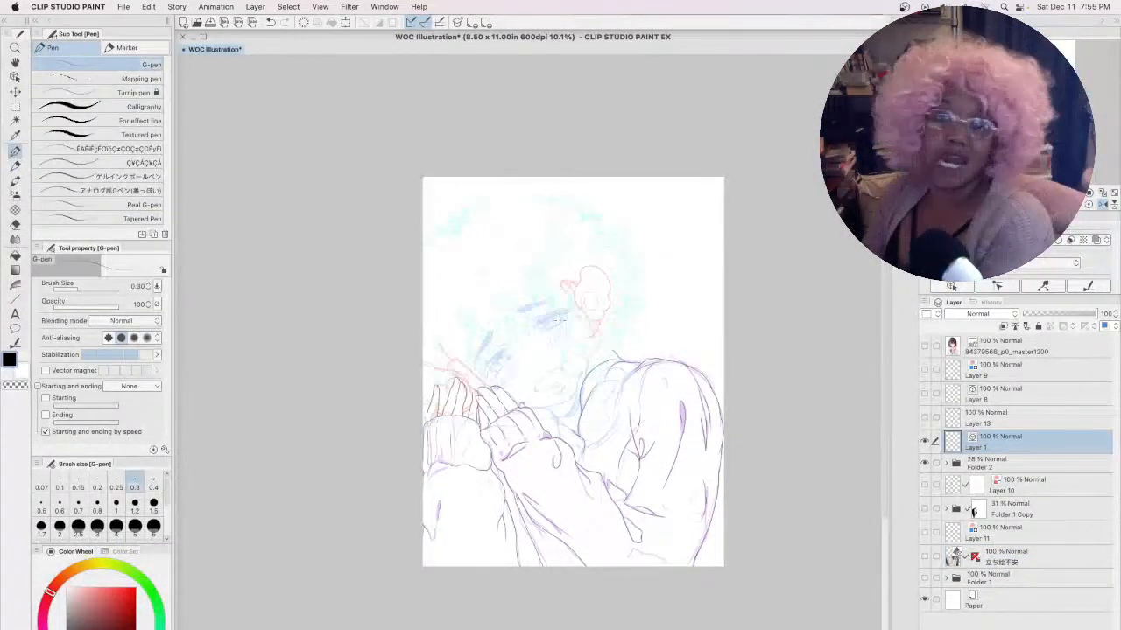
{"action": "scroll", "coordinate": [558, 320], "scroll_direction": "up", "scroll_amount": 6}
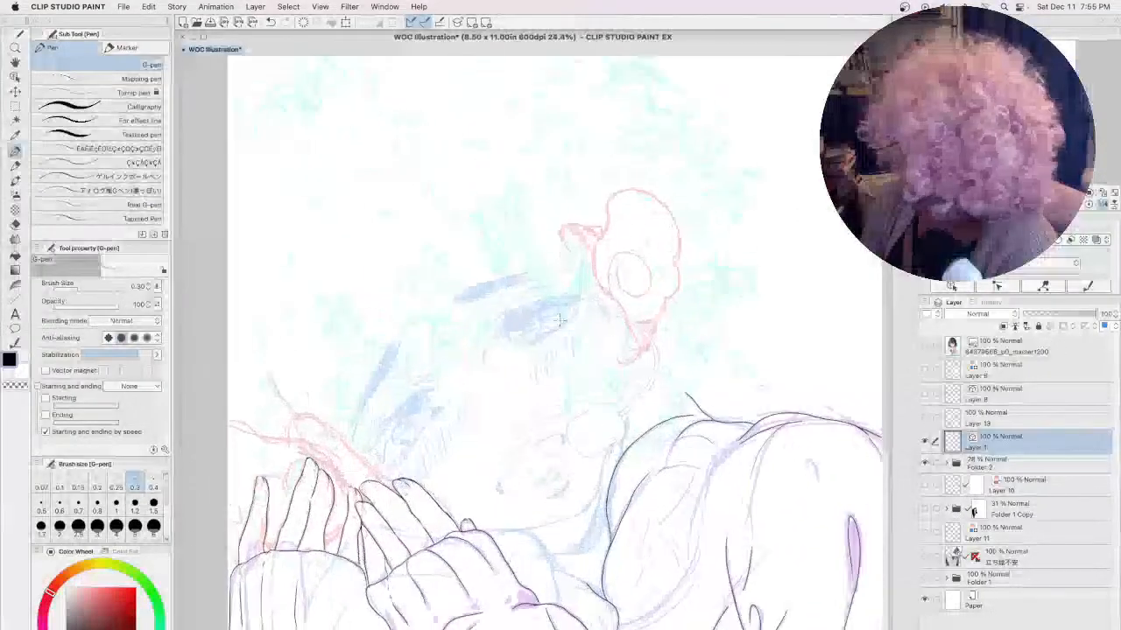
{"action": "scroll", "coordinate": [558, 321], "scroll_direction": "up", "scroll_amount": 5}
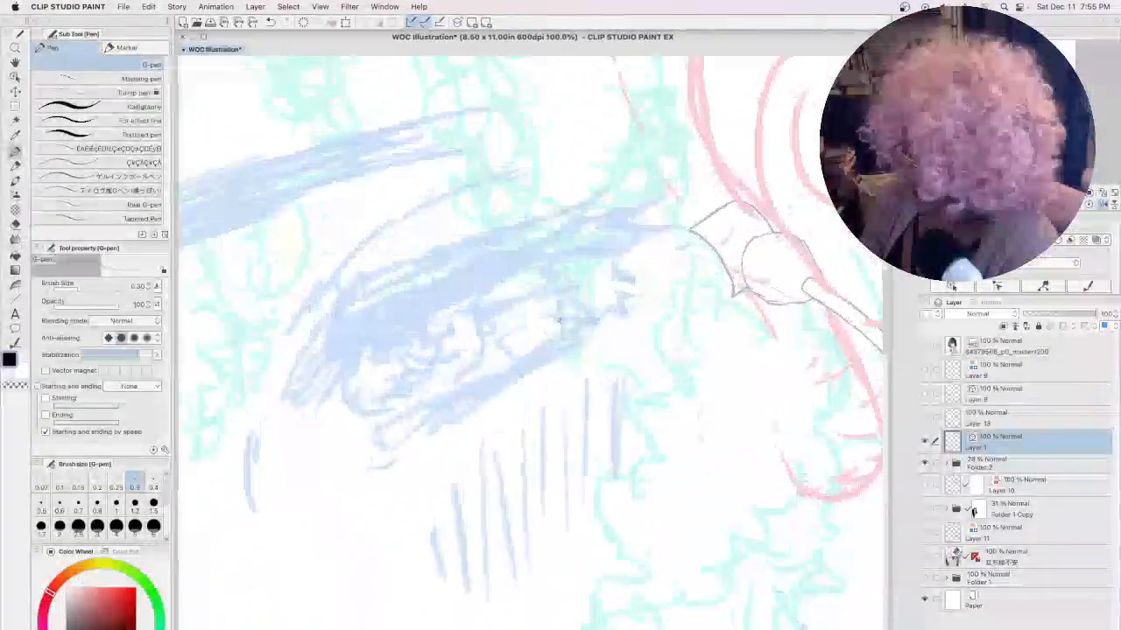
{"action": "left_click_drag", "start_coordinate": [559, 320], "coordinate": [394, 243]}
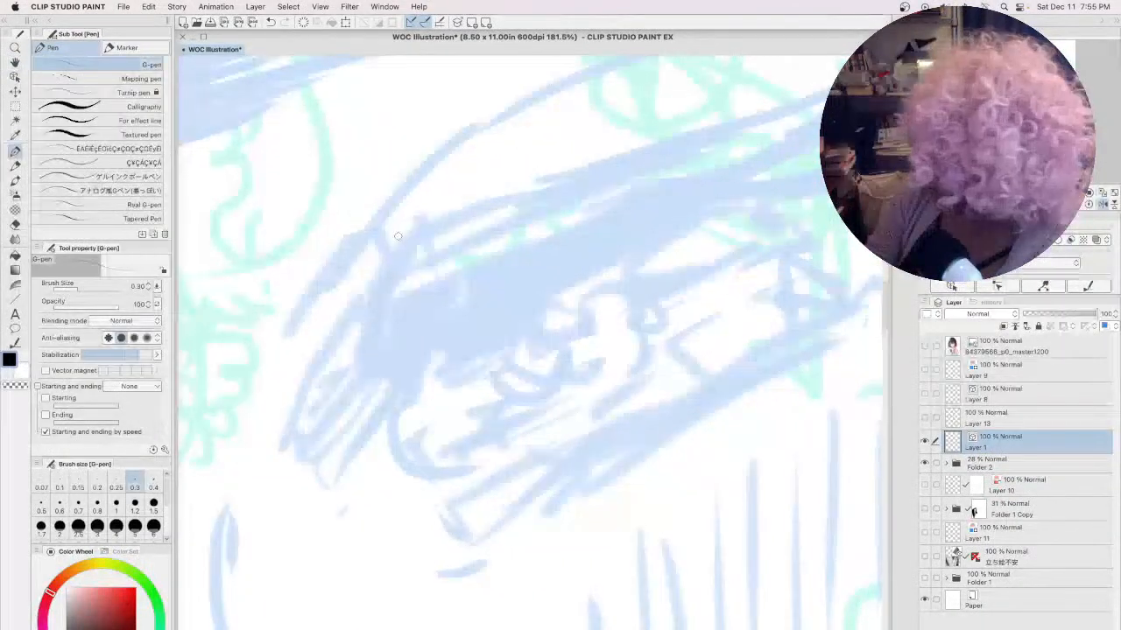
{"action": "mouse_move", "coordinate": [405, 235]}
{"action": "left_mouse_down"}
{"action": "mouse_move", "coordinate": [289, 449]}
{"action": "mouse_move", "coordinate": [302, 432]}
{"action": "mouse_move", "coordinate": [306, 459]}
{"action": "mouse_move", "coordinate": [343, 437]}
{"action": "mouse_move", "coordinate": [330, 457]}
{"action": "mouse_move", "coordinate": [405, 373]}
{"action": "left_mouse_up"}
{"action": "left_click_drag", "start_coordinate": [361, 445], "coordinate": [461, 329]}
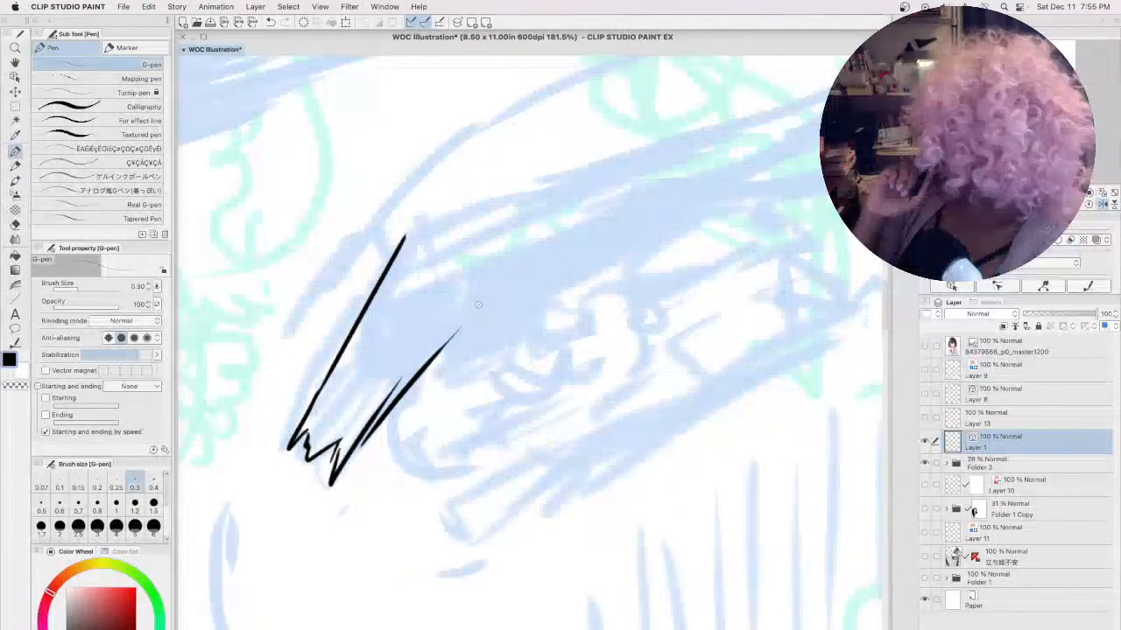
{"action": "left_click_drag", "start_coordinate": [402, 235], "coordinate": [639, 156]}
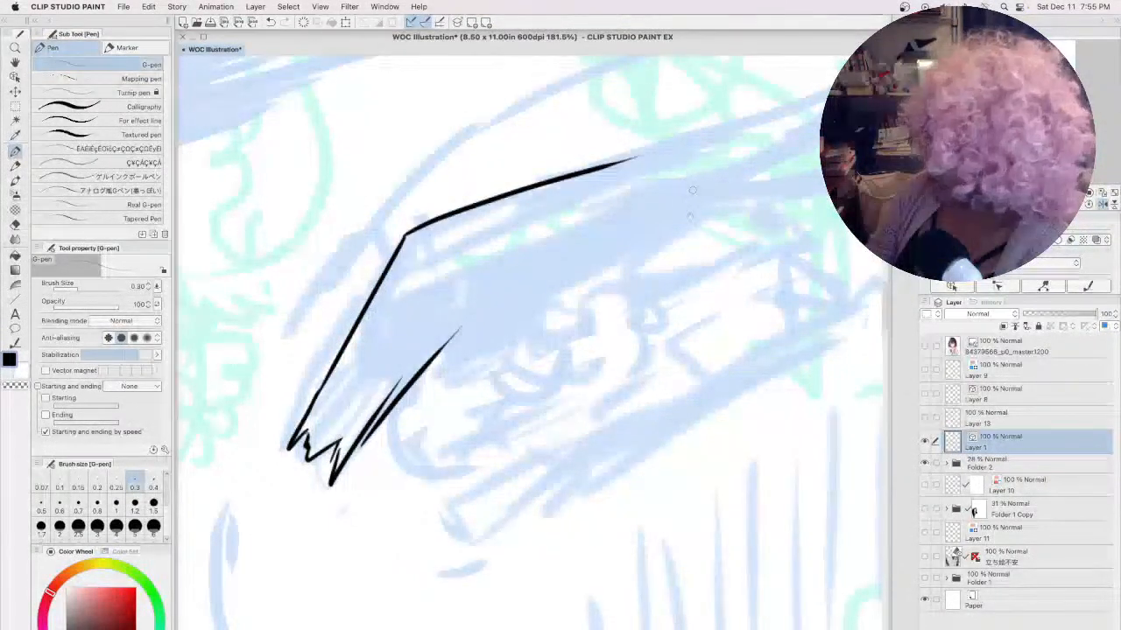
- Ink the pointed lash tips, the lower edge of the upper lash band and the small spike at its inner end
{"action": "key", "text": "space"}
{"action": "mouse_move", "coordinate": [689, 195]}
{"action": "left_mouse_down"}
{"action": "mouse_move", "coordinate": [617, 268]}
{"action": "mouse_move", "coordinate": [523, 327]}
{"action": "mouse_move", "coordinate": [506, 284]}
{"action": "left_mouse_up"}
{"action": "mouse_move", "coordinate": [408, 259]}
{"action": "left_mouse_down"}
{"action": "mouse_move", "coordinate": [707, 147]}
{"action": "mouse_move", "coordinate": [602, 230]}
{"action": "mouse_move", "coordinate": [793, 161]}
{"action": "mouse_move", "coordinate": [764, 195]}
{"action": "mouse_move", "coordinate": [689, 228]}
{"action": "mouse_move", "coordinate": [810, 216]}
{"action": "mouse_move", "coordinate": [694, 270]}
{"action": "mouse_move", "coordinate": [744, 261]}
{"action": "mouse_move", "coordinate": [652, 285]}
{"action": "left_mouse_up"}
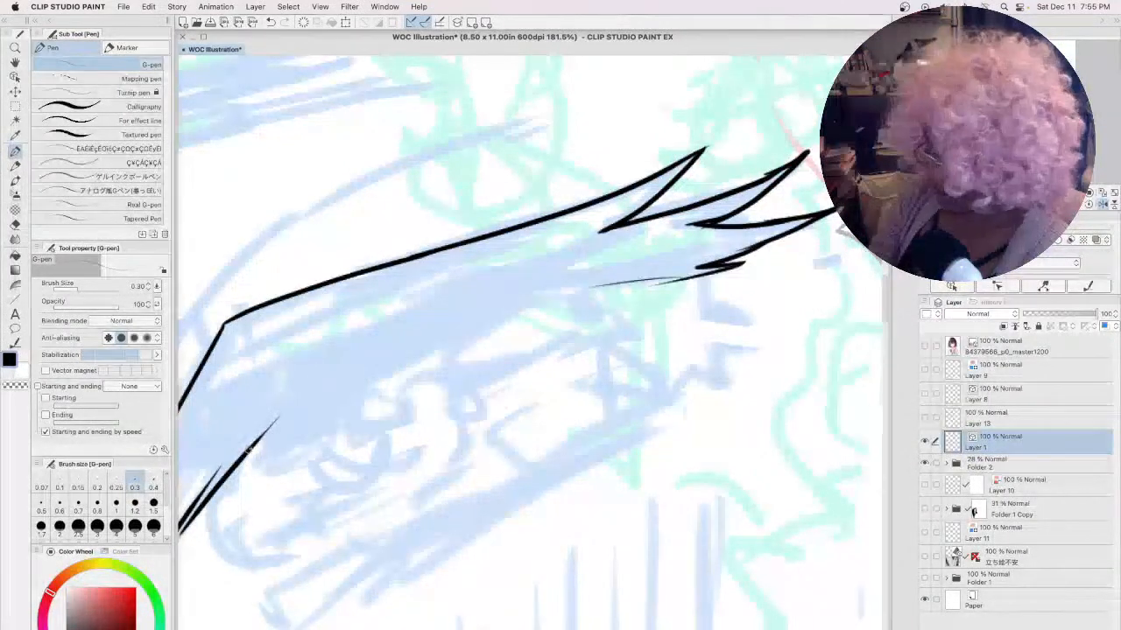
{"action": "left_click_drag", "start_coordinate": [249, 451], "coordinate": [464, 332]}
{"action": "mouse_move", "coordinate": [368, 375]}
{"action": "left_mouse_down"}
{"action": "mouse_move", "coordinate": [545, 303]}
{"action": "mouse_move", "coordinate": [727, 261]}
{"action": "mouse_move", "coordinate": [705, 317]}
{"action": "left_mouse_up"}
{"action": "left_click_drag", "start_coordinate": [744, 259], "coordinate": [702, 320]}
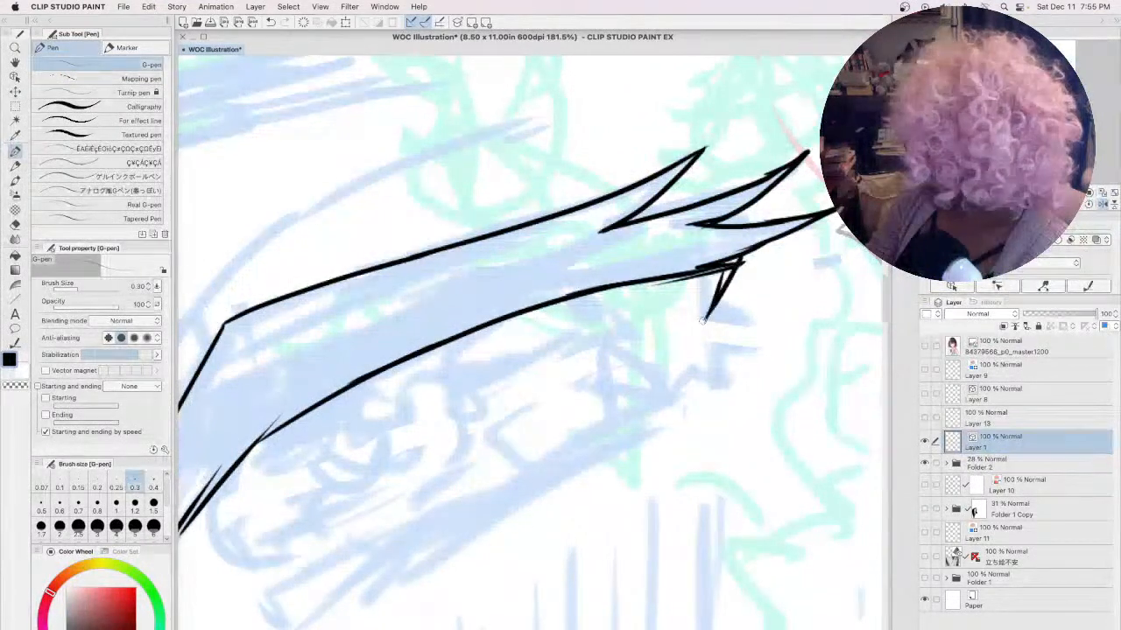
{"action": "left_click_drag", "start_coordinate": [706, 271], "coordinate": [704, 318]}
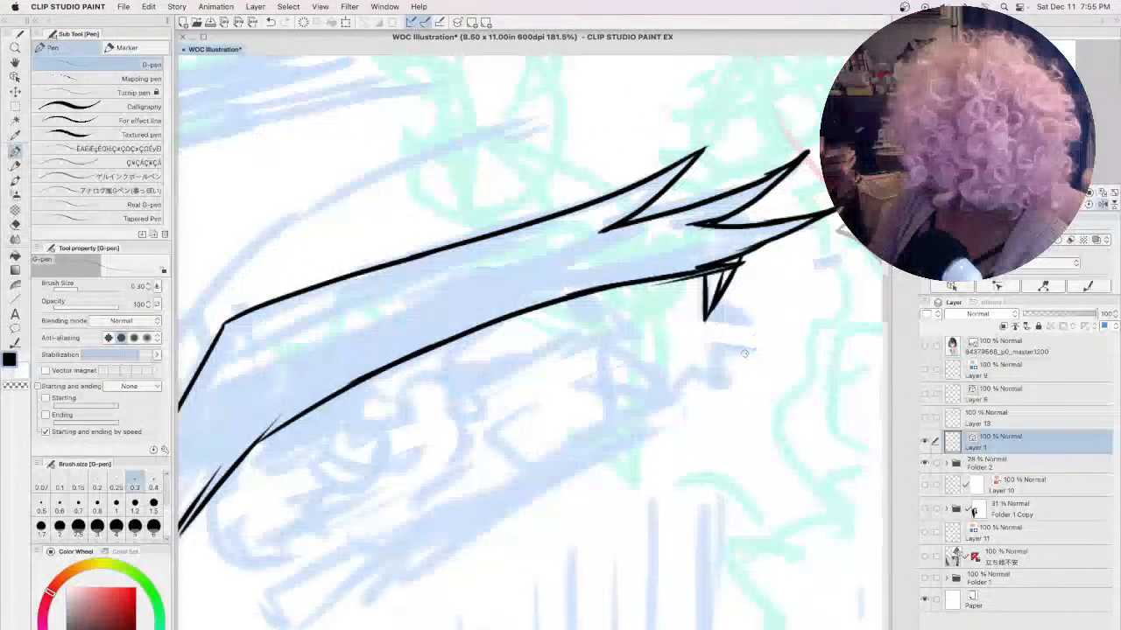
- Ink the inner corner of the eye and the slanting lower lid line over the sketch
{"action": "mouse_move", "coordinate": [765, 350]}
{"action": "left_mouse_down"}
{"action": "mouse_move", "coordinate": [713, 347]}
{"action": "mouse_move", "coordinate": [723, 378]}
{"action": "mouse_move", "coordinate": [695, 372]}
{"action": "mouse_move", "coordinate": [656, 399]}
{"action": "left_mouse_up"}
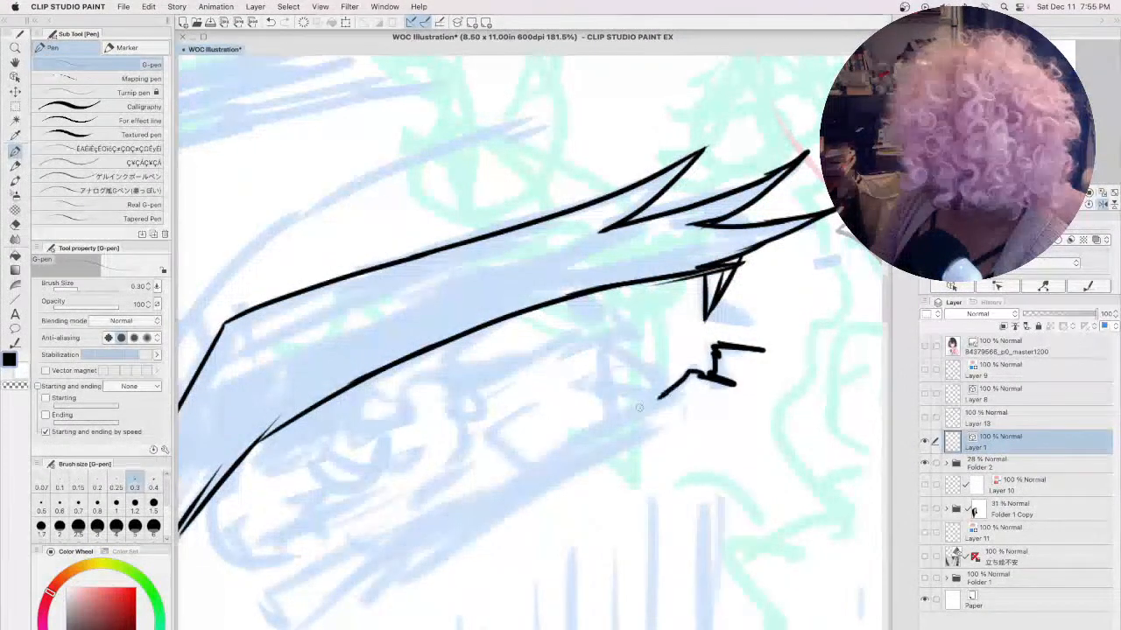
{"action": "left_click_drag", "start_coordinate": [563, 523], "coordinate": [620, 435]}
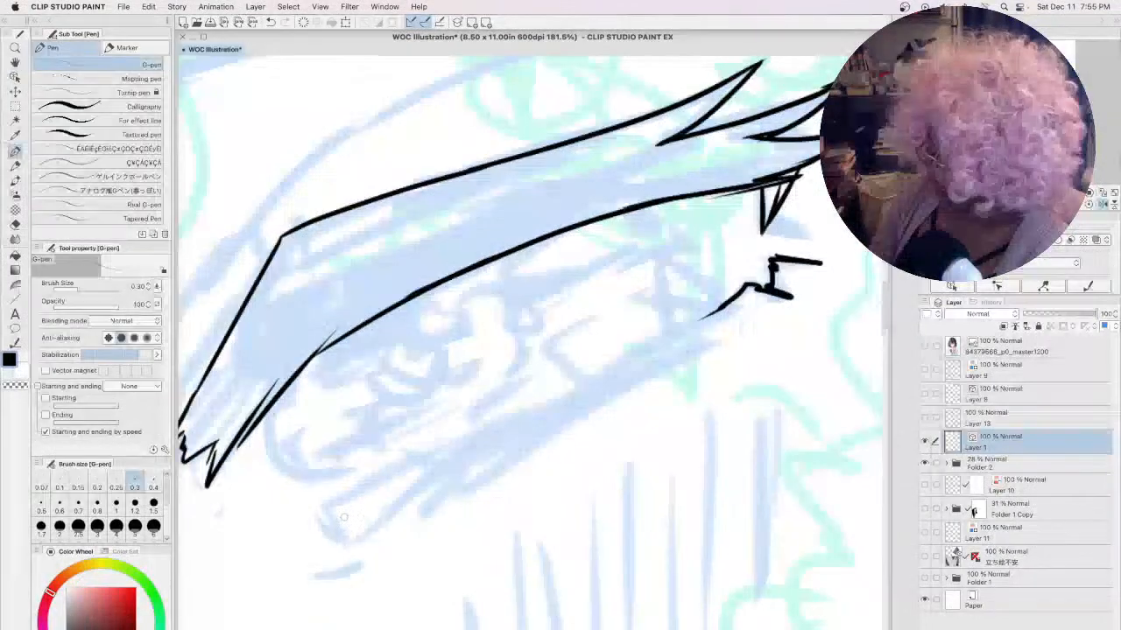
{"action": "left_click_drag", "start_coordinate": [376, 504], "coordinate": [623, 377]}
{"action": "mouse_move", "coordinate": [532, 425]}
{"action": "left_mouse_down"}
{"action": "mouse_move", "coordinate": [729, 310]}
{"action": "mouse_move", "coordinate": [506, 432]}
{"action": "mouse_move", "coordinate": [549, 422]}
{"action": "mouse_move", "coordinate": [451, 492]}
{"action": "left_mouse_up"}
{"action": "left_click_drag", "start_coordinate": [718, 343], "coordinate": [470, 495]}
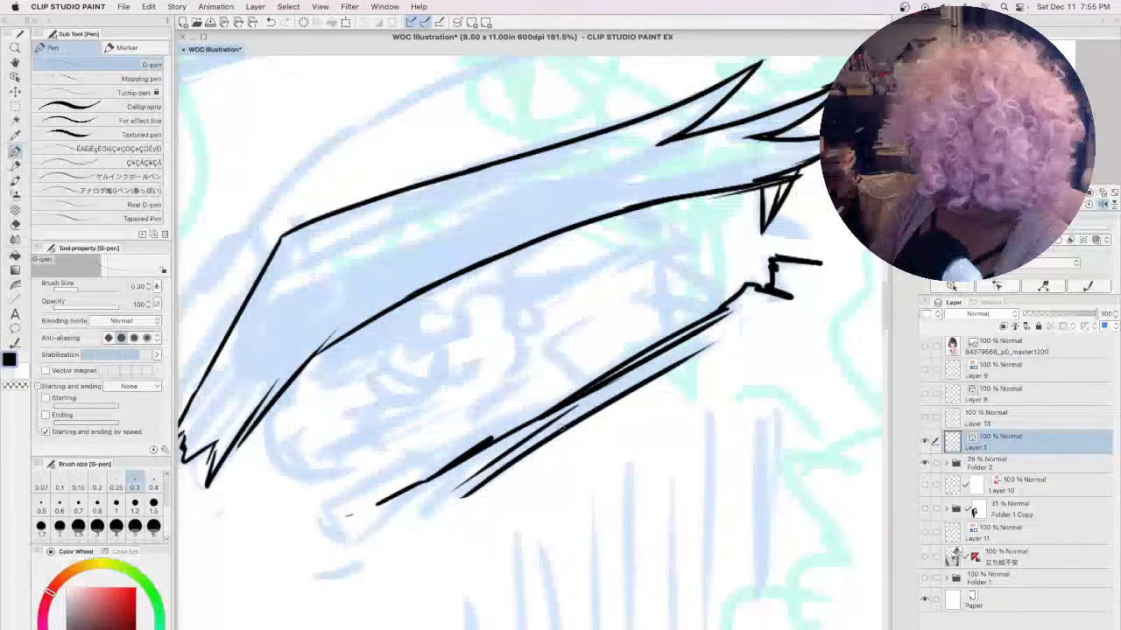
- Thicken the lower lid line with repeated tapered strokes and add short marks at its outer end
{"action": "left_click_drag", "start_coordinate": [547, 436], "coordinate": [713, 341]}
{"action": "left_click_drag", "start_coordinate": [632, 372], "coordinate": [376, 510]}
{"action": "left_click_drag", "start_coordinate": [499, 458], "coordinate": [412, 517]}
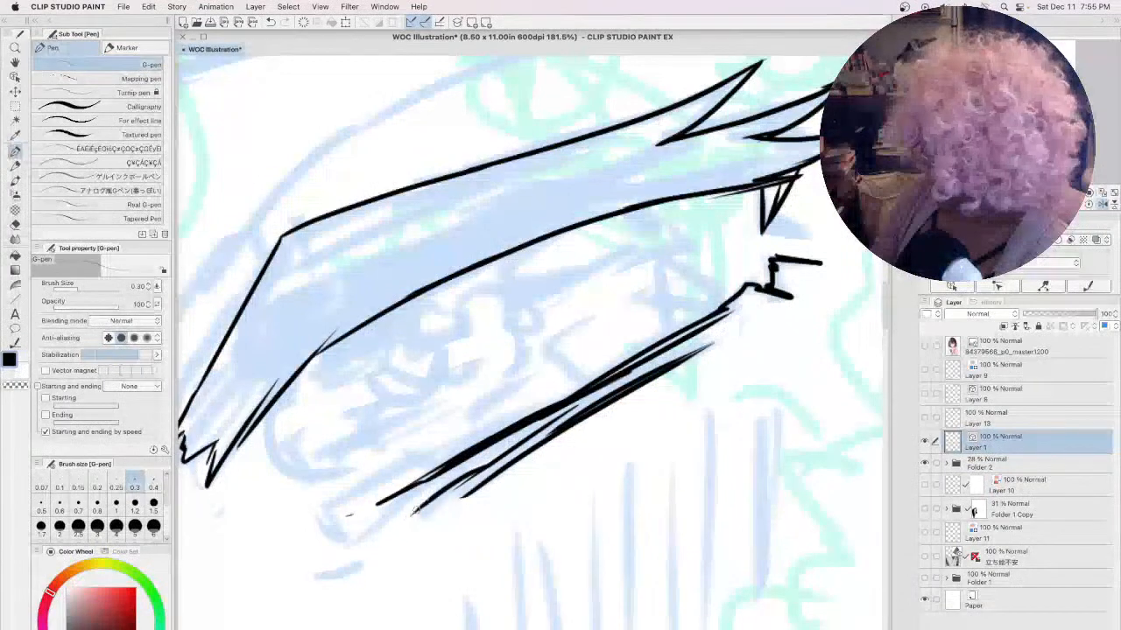
{"action": "left_click_drag", "start_coordinate": [450, 464], "coordinate": [350, 537]}
{"action": "left_click_drag", "start_coordinate": [327, 575], "coordinate": [367, 563]}
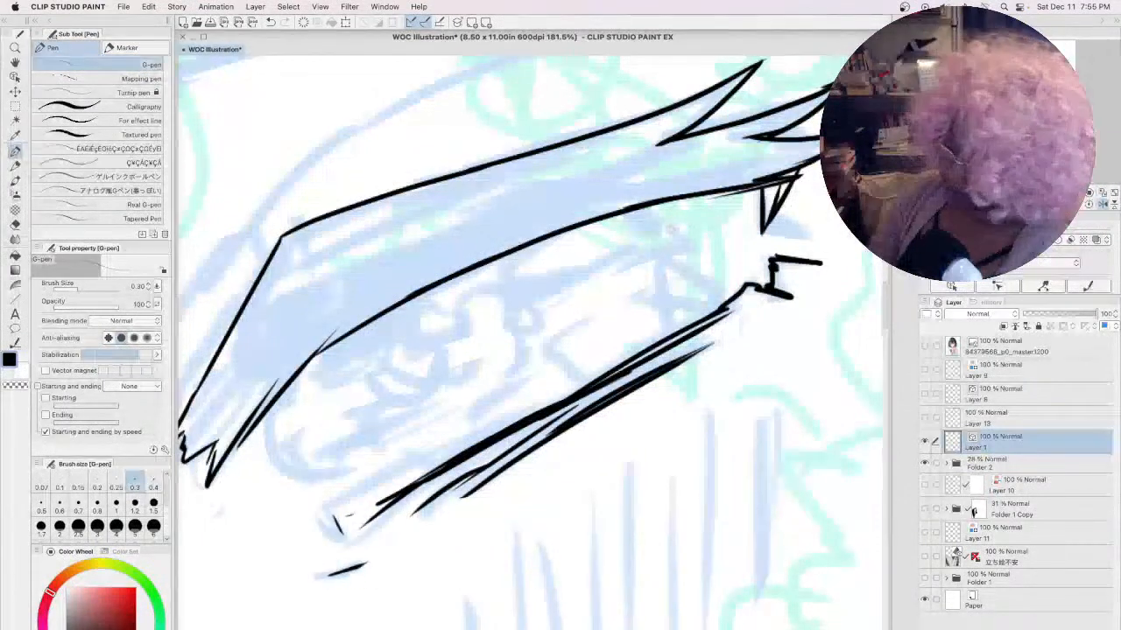
- Ink the two side edges of the iris and thicken the outer edge of the upper lash band
{"action": "left_click_drag", "start_coordinate": [662, 241], "coordinate": [669, 337]}
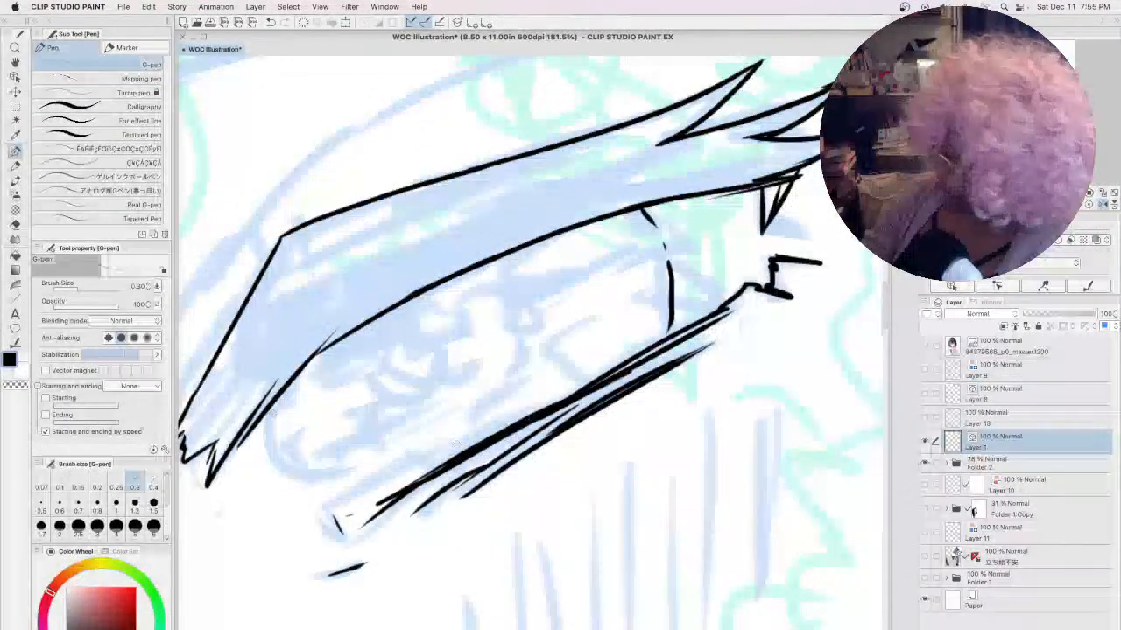
{"action": "left_click_drag", "start_coordinate": [268, 399], "coordinate": [272, 435]}
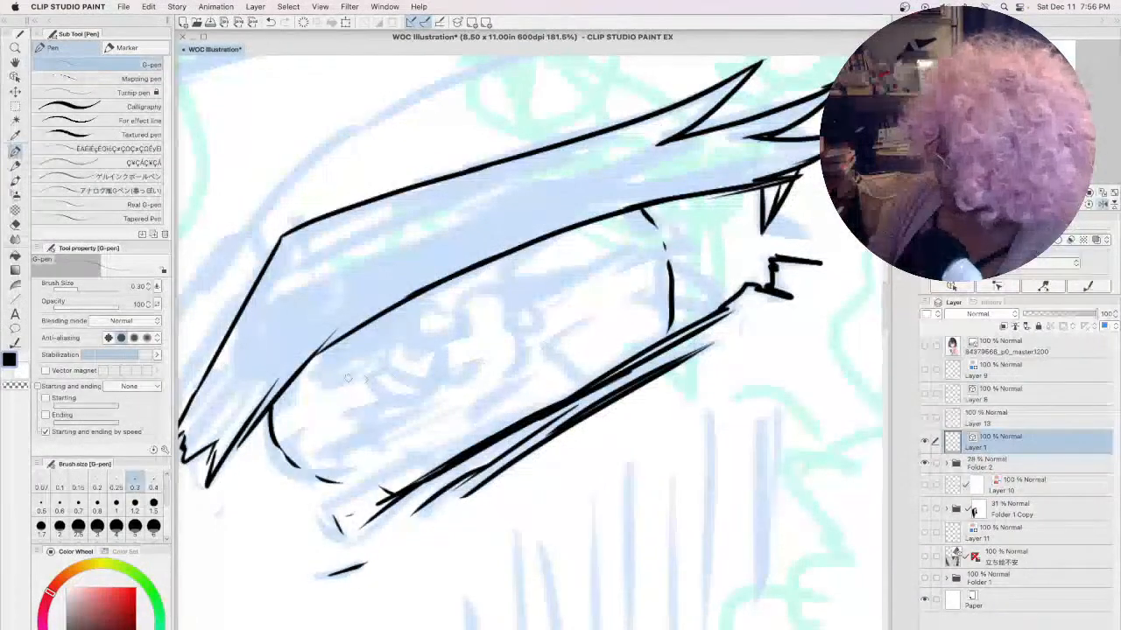
{"action": "mouse_move", "coordinate": [345, 385]}
{"action": "left_mouse_down"}
{"action": "mouse_move", "coordinate": [583, 445]}
{"action": "mouse_move", "coordinate": [570, 490]}
{"action": "mouse_move", "coordinate": [620, 475]}
{"action": "mouse_move", "coordinate": [583, 428]}
{"action": "left_mouse_up"}
{"action": "left_click_drag", "start_coordinate": [423, 241], "coordinate": [319, 429]}
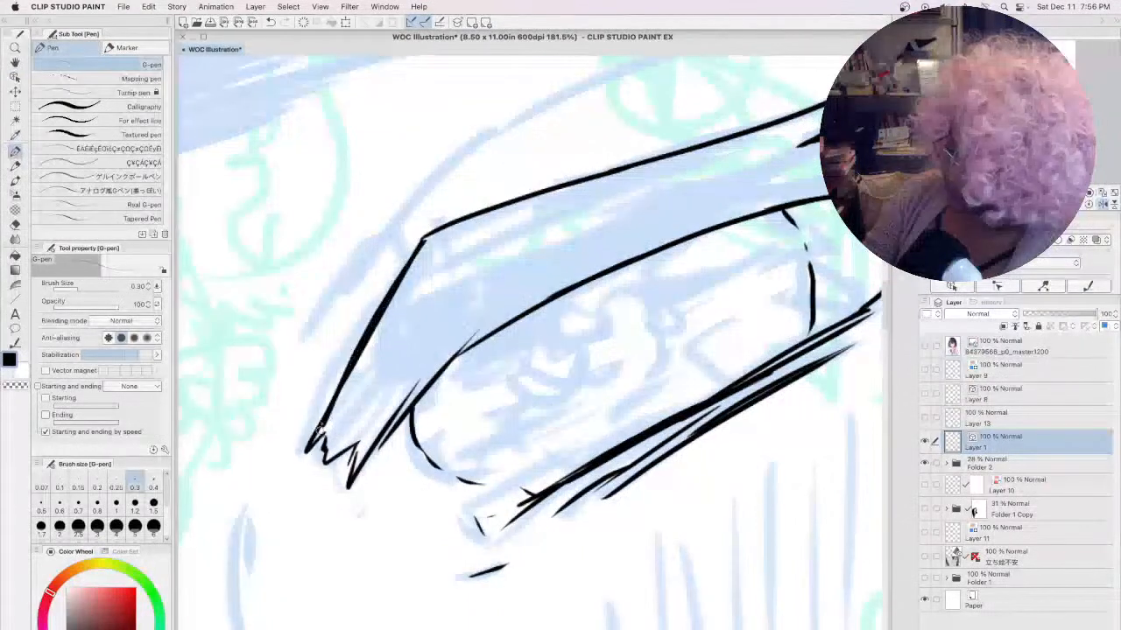
- Ink the eyelid crease above the upper lash band as two separate tapered strokes
{"action": "left_click_drag", "start_coordinate": [554, 245], "coordinate": [489, 407]}
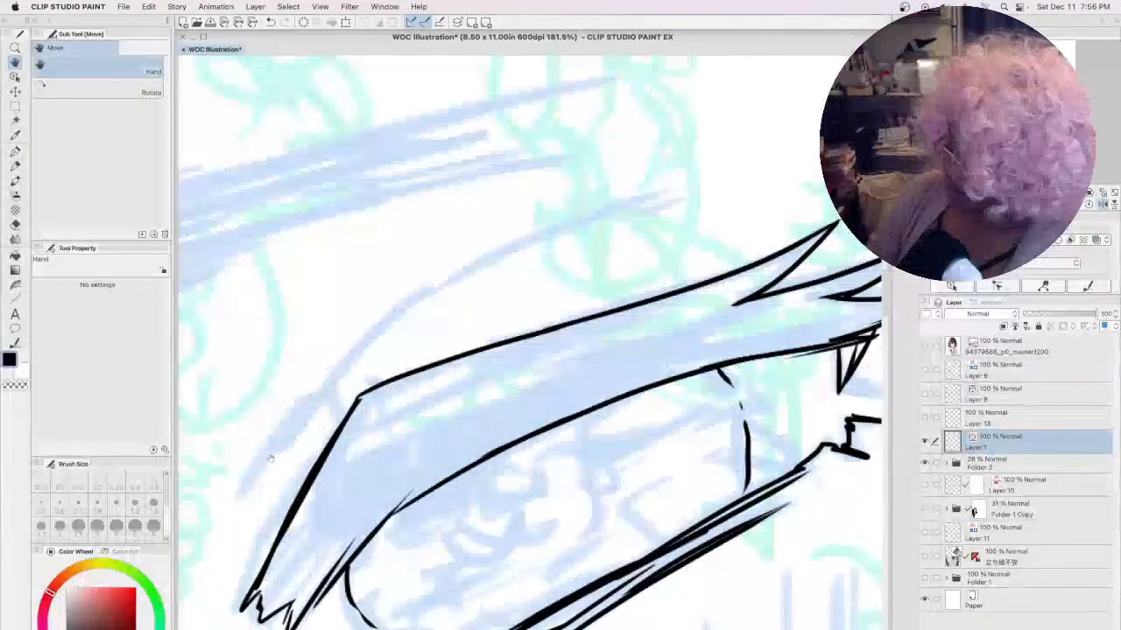
{"action": "left_click_drag", "start_coordinate": [346, 343], "coordinate": [248, 488]}
{"action": "left_click_drag", "start_coordinate": [388, 312], "coordinate": [711, 189]}
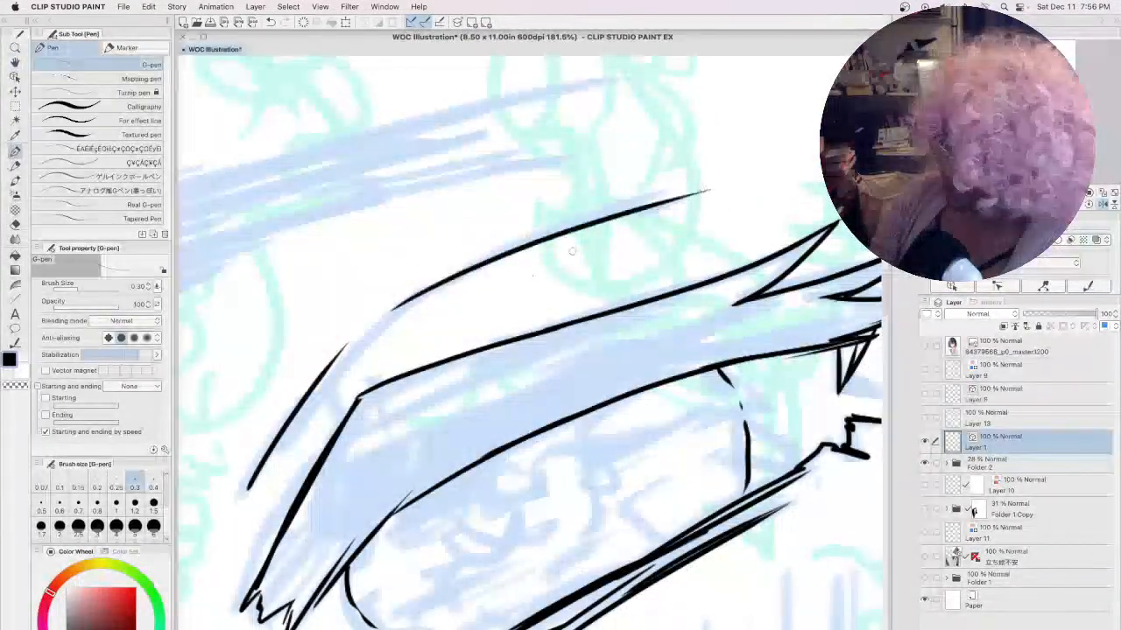
- Ink the pupil and round highlight, and hatch dark shading in the upper part of the iris
{"action": "left_click_drag", "start_coordinate": [506, 486], "coordinate": [480, 328]}
{"action": "mouse_move", "coordinate": [376, 359]}
{"action": "left_mouse_down"}
{"action": "mouse_move", "coordinate": [473, 307]}
{"action": "mouse_move", "coordinate": [482, 337]}
{"action": "mouse_move", "coordinate": [429, 368]}
{"action": "mouse_move", "coordinate": [512, 398]}
{"action": "mouse_move", "coordinate": [562, 350]}
{"action": "left_mouse_up"}
{"action": "mouse_move", "coordinate": [440, 378]}
{"action": "left_mouse_down"}
{"action": "mouse_move", "coordinate": [496, 386]}
{"action": "mouse_move", "coordinate": [448, 372]}
{"action": "mouse_move", "coordinate": [482, 282]}
{"action": "mouse_move", "coordinate": [604, 245]}
{"action": "mouse_move", "coordinate": [551, 279]}
{"action": "mouse_move", "coordinate": [618, 300]}
{"action": "left_mouse_up"}
{"action": "mouse_move", "coordinate": [388, 348]}
{"action": "left_mouse_down"}
{"action": "mouse_move", "coordinate": [443, 335]}
{"action": "mouse_move", "coordinate": [401, 386]}
{"action": "mouse_move", "coordinate": [496, 406]}
{"action": "mouse_move", "coordinate": [465, 405]}
{"action": "mouse_move", "coordinate": [653, 370]}
{"action": "mouse_move", "coordinate": [559, 433]}
{"action": "mouse_move", "coordinate": [582, 419]}
{"action": "left_mouse_up"}
{"action": "mouse_move", "coordinate": [701, 255]}
{"action": "left_mouse_down"}
{"action": "mouse_move", "coordinate": [596, 296]}
{"action": "mouse_move", "coordinate": [617, 289]}
{"action": "left_mouse_up"}
{"action": "mouse_move", "coordinate": [549, 285]}
{"action": "left_mouse_down"}
{"action": "mouse_move", "coordinate": [513, 315]}
{"action": "mouse_move", "coordinate": [560, 341]}
{"action": "mouse_move", "coordinate": [466, 353]}
{"action": "left_mouse_up"}
{"action": "left_click_drag", "start_coordinate": [429, 407], "coordinate": [409, 425]}
{"action": "left_click_drag", "start_coordinate": [389, 449], "coordinate": [492, 415]}
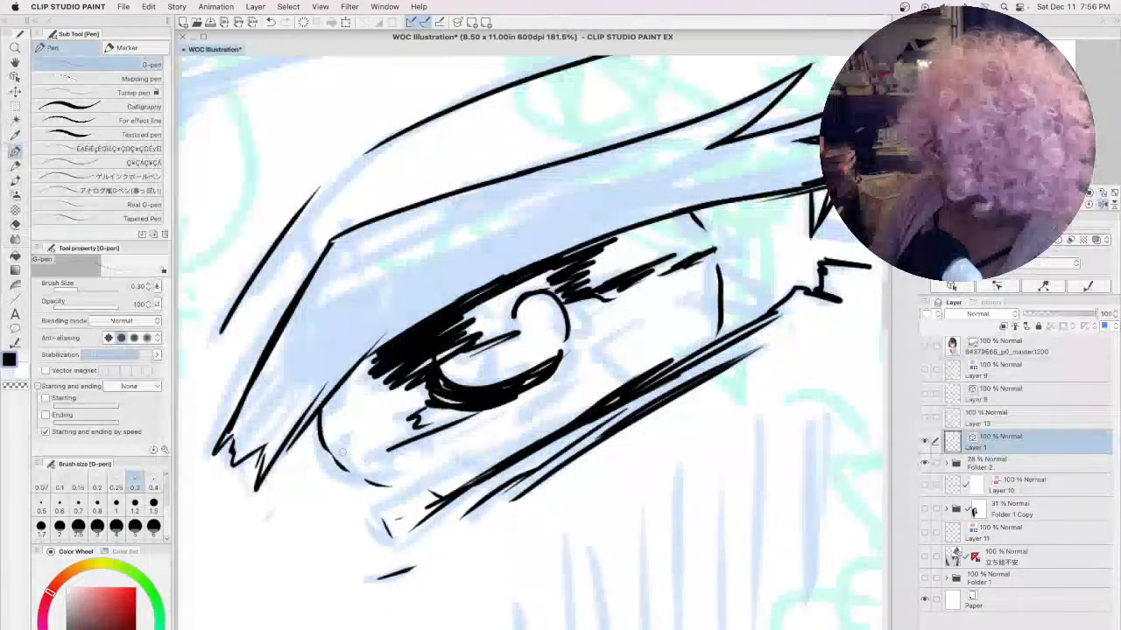
- Reinforce the outer iris edge and thicken the outer tip and lower edge of the upper lash band
{"action": "mouse_move", "coordinate": [320, 409]}
{"action": "left_mouse_down"}
{"action": "mouse_move", "coordinate": [325, 450]}
{"action": "mouse_move", "coordinate": [383, 482]}
{"action": "left_mouse_up"}
{"action": "key", "text": "space"}
{"action": "left_click_drag", "start_coordinate": [382, 341], "coordinate": [439, 438]}
{"action": "left_click_drag", "start_coordinate": [376, 501], "coordinate": [317, 581]}
{"action": "left_click_drag", "start_coordinate": [488, 404], "coordinate": [377, 493]}
{"action": "left_click_drag", "start_coordinate": [410, 460], "coordinate": [654, 327]}
{"action": "mouse_move", "coordinate": [440, 432]}
{"action": "left_mouse_down"}
{"action": "mouse_move", "coordinate": [616, 343]}
{"action": "mouse_move", "coordinate": [762, 298]}
{"action": "left_mouse_up"}
{"action": "left_click_drag", "start_coordinate": [597, 355], "coordinate": [702, 315]}
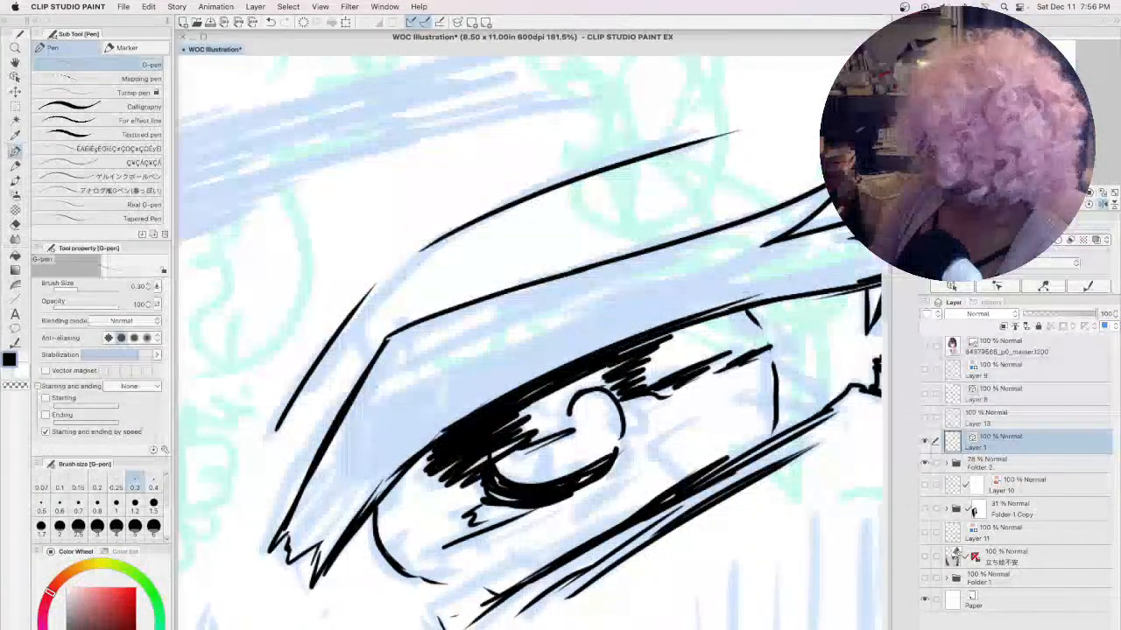
- Ink the pointed outer tail of the eyebrow above the eye with tapered upper and lower contour strokes
{"action": "key", "text": "space"}
{"action": "mouse_move", "coordinate": [352, 391]}
{"action": "left_mouse_down"}
{"action": "mouse_move", "coordinate": [422, 464]}
{"action": "mouse_move", "coordinate": [658, 456]}
{"action": "left_mouse_up"}
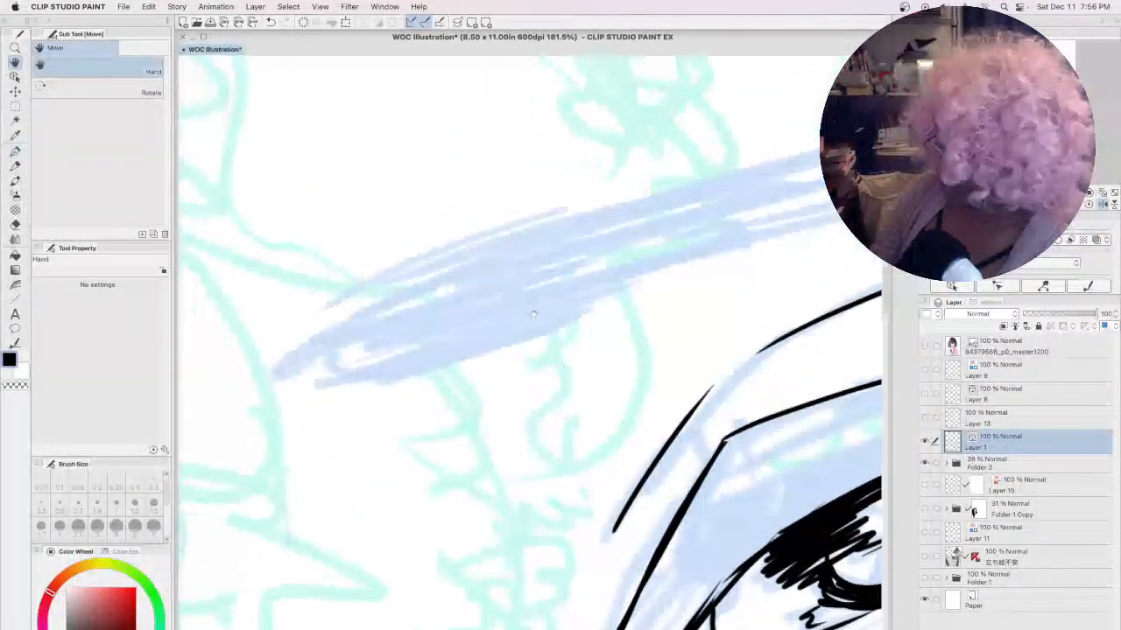
{"action": "left_click_drag", "start_coordinate": [267, 371], "coordinate": [611, 217]}
{"action": "mouse_move", "coordinate": [455, 264]}
{"action": "left_mouse_down"}
{"action": "mouse_move", "coordinate": [266, 372]}
{"action": "mouse_move", "coordinate": [487, 326]}
{"action": "left_mouse_up"}
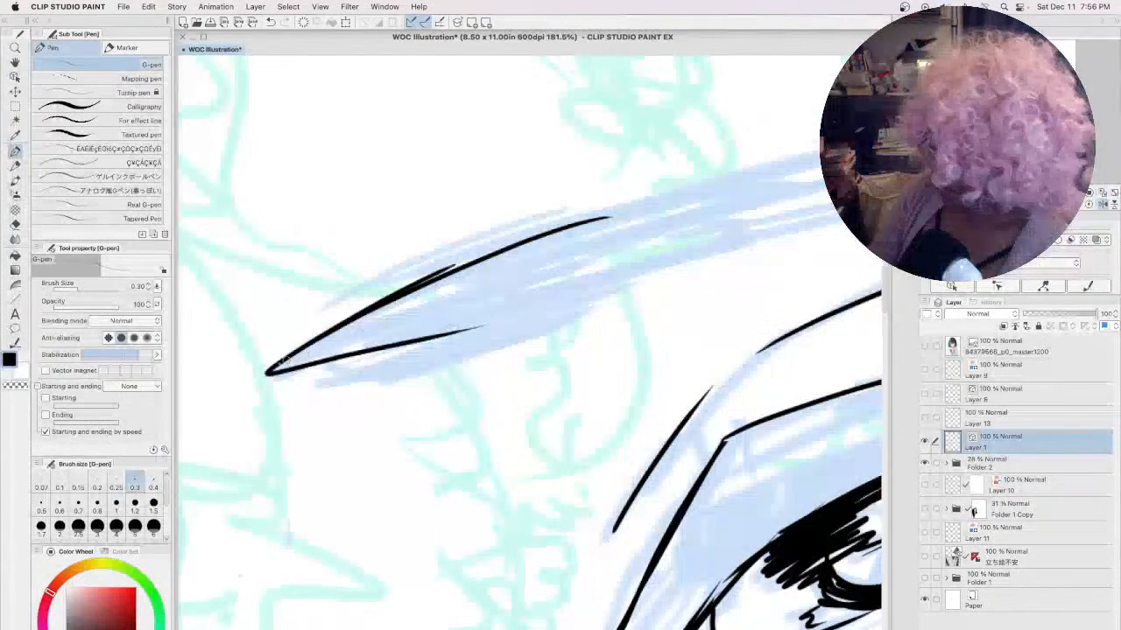
{"action": "left_click_drag", "start_coordinate": [273, 371], "coordinate": [503, 337]}
{"action": "left_click_drag", "start_coordinate": [342, 385], "coordinate": [639, 292]}
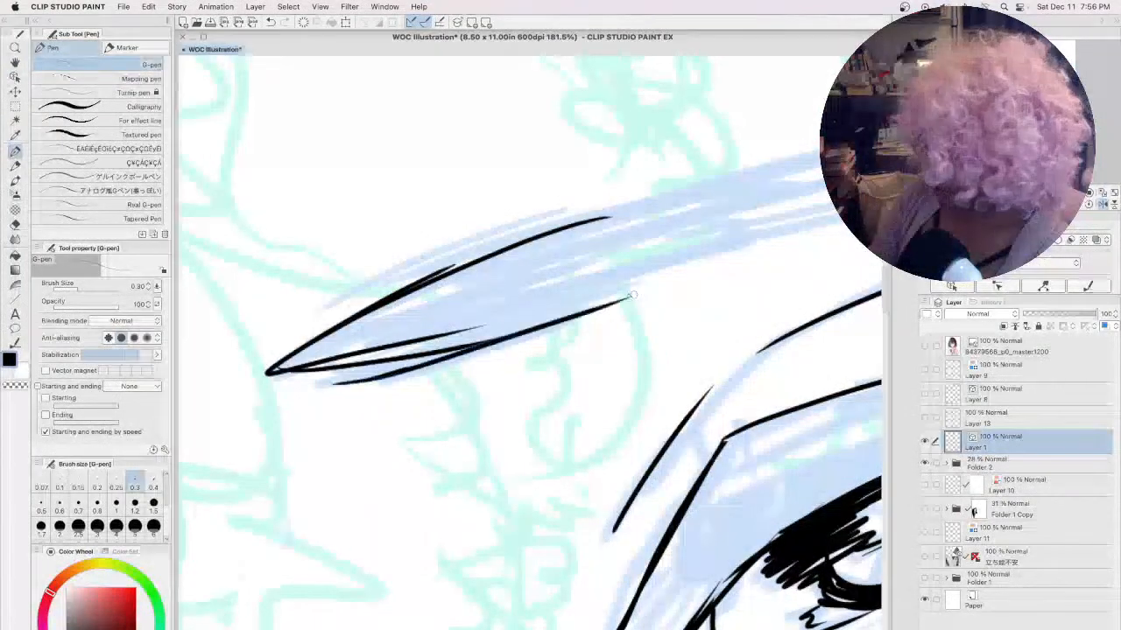
- Fill the lower half of the eyebrow's outer section with dense overlapping hair strokes
{"action": "left_click_drag", "start_coordinate": [415, 373], "coordinate": [643, 289]}
{"action": "left_click_drag", "start_coordinate": [451, 368], "coordinate": [674, 271]}
{"action": "left_click_drag", "start_coordinate": [389, 368], "coordinate": [636, 279]}
{"action": "left_click_drag", "start_coordinate": [396, 366], "coordinate": [562, 304]}
{"action": "left_click_drag", "start_coordinate": [436, 366], "coordinate": [578, 305]}
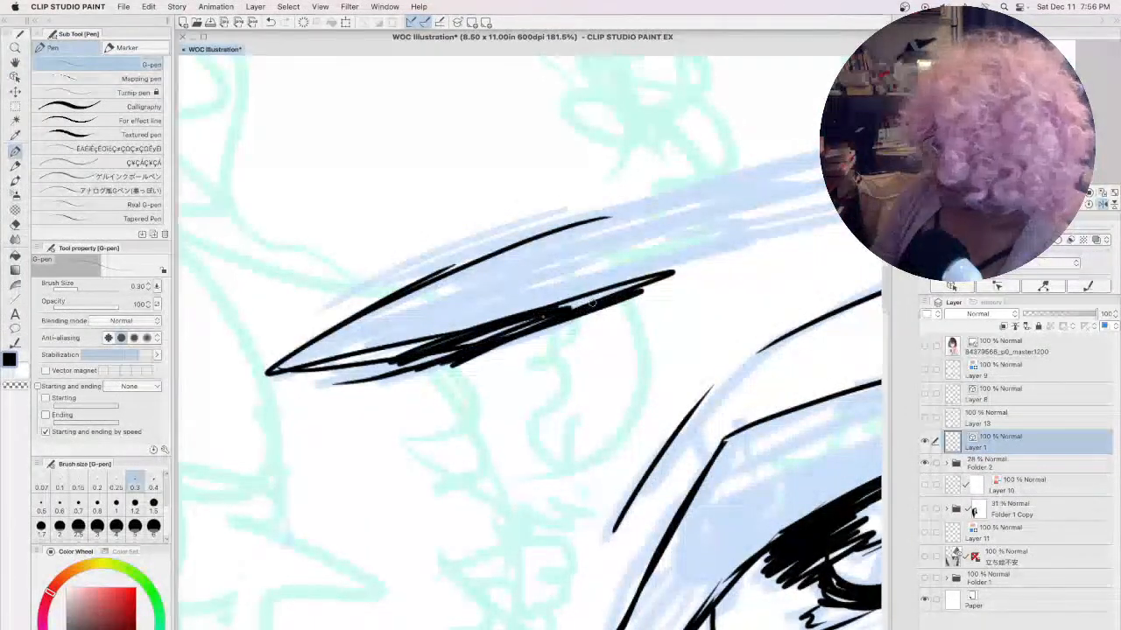
{"action": "left_click_drag", "start_coordinate": [359, 394], "coordinate": [655, 278]}
{"action": "left_click_drag", "start_coordinate": [359, 362], "coordinate": [598, 287]}
{"action": "left_click_drag", "start_coordinate": [399, 342], "coordinate": [688, 259]}
{"action": "left_click_drag", "start_coordinate": [340, 364], "coordinate": [597, 275]}
{"action": "left_click_drag", "start_coordinate": [672, 264], "coordinate": [455, 312]}
{"action": "left_click_drag", "start_coordinate": [351, 352], "coordinate": [564, 273]}
{"action": "left_click_drag", "start_coordinate": [387, 327], "coordinate": [717, 238]}
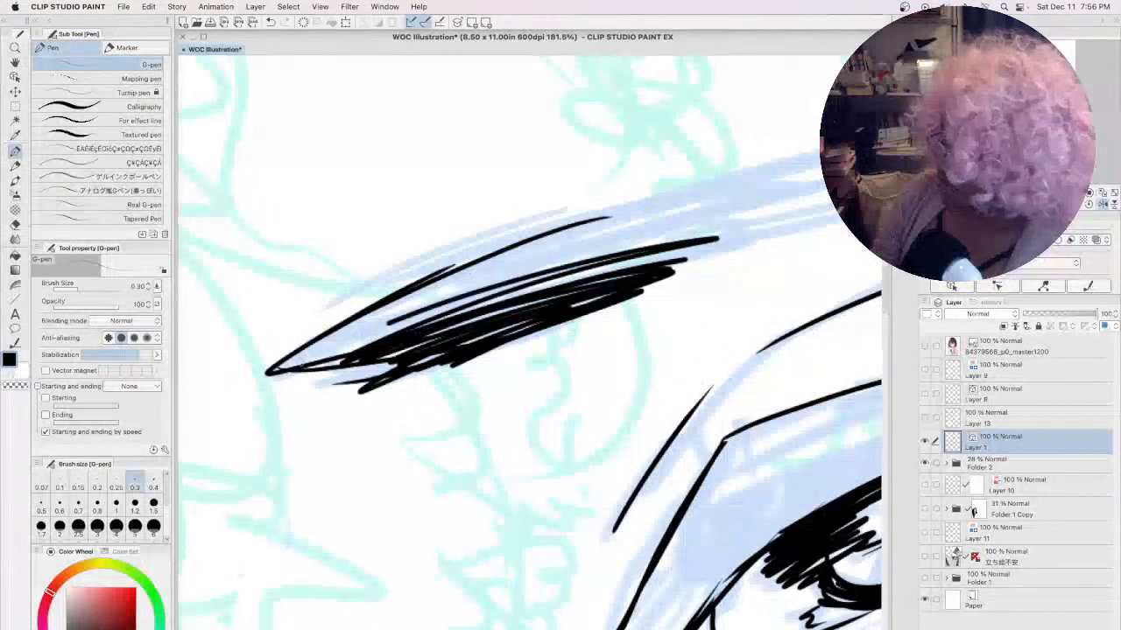
- Fill the upper half of the eyebrow's outer section with hair strokes and sharpen its tail and underside
{"action": "left_click_drag", "start_coordinate": [359, 348], "coordinate": [639, 236]}
{"action": "left_click_drag", "start_coordinate": [354, 335], "coordinate": [630, 227]}
{"action": "left_click_drag", "start_coordinate": [455, 285], "coordinate": [693, 204]}
{"action": "mouse_move", "coordinate": [302, 352]}
{"action": "left_mouse_down"}
{"action": "mouse_move", "coordinate": [394, 290]}
{"action": "mouse_move", "coordinate": [703, 182]}
{"action": "left_mouse_up"}
{"action": "left_click_drag", "start_coordinate": [289, 341], "coordinate": [625, 198]}
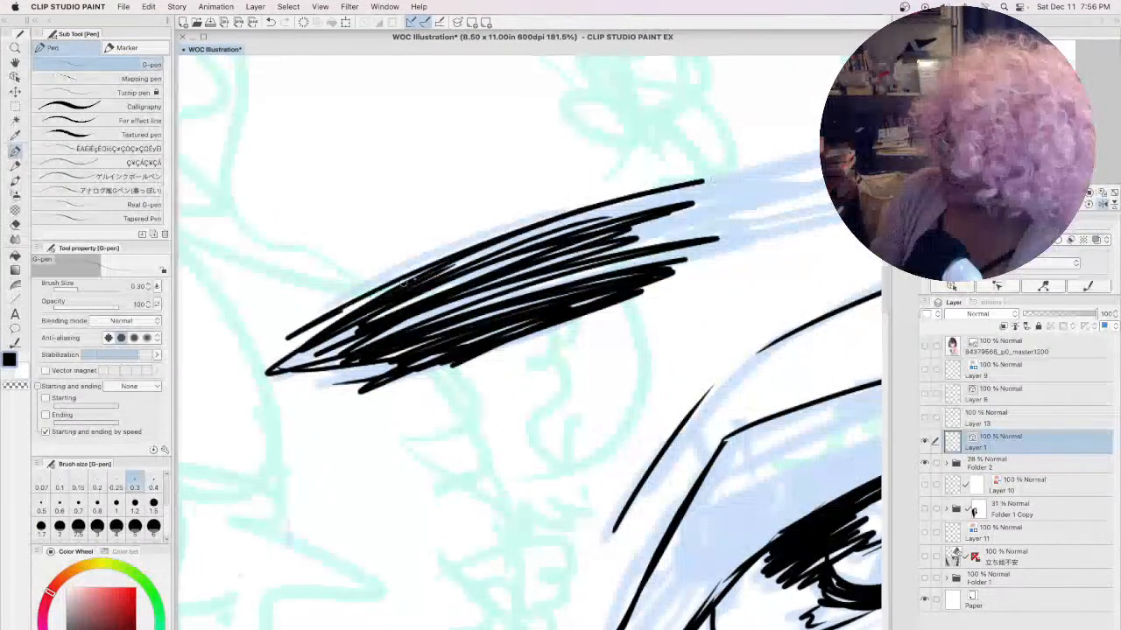
{"action": "mouse_move", "coordinate": [248, 385]}
{"action": "left_mouse_down"}
{"action": "mouse_move", "coordinate": [409, 280]}
{"action": "mouse_move", "coordinate": [432, 342]}
{"action": "left_mouse_up"}
{"action": "left_click_drag", "start_coordinate": [312, 401], "coordinate": [514, 326]}
{"action": "left_click_drag", "start_coordinate": [548, 314], "coordinate": [662, 276]}
- Extend the eyebrow toward its inner end with long tapered hair strokes along both edges
{"action": "key", "text": "space"}
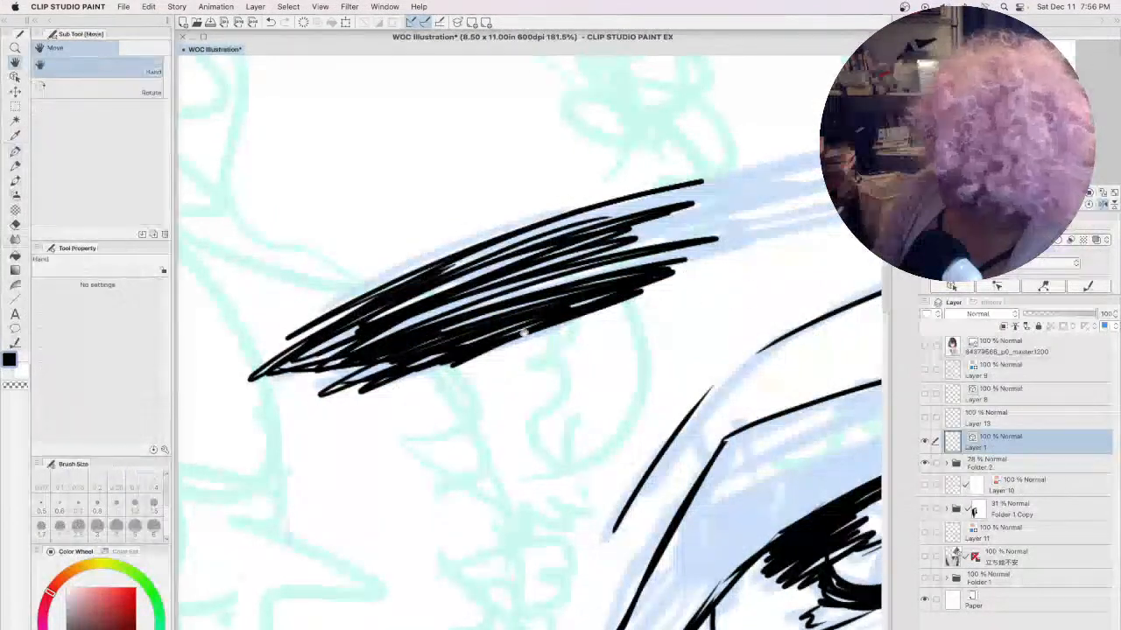
{"action": "left_click_drag", "start_coordinate": [725, 299], "coordinate": [421, 352]}
{"action": "left_click_drag", "start_coordinate": [377, 319], "coordinate": [694, 255]}
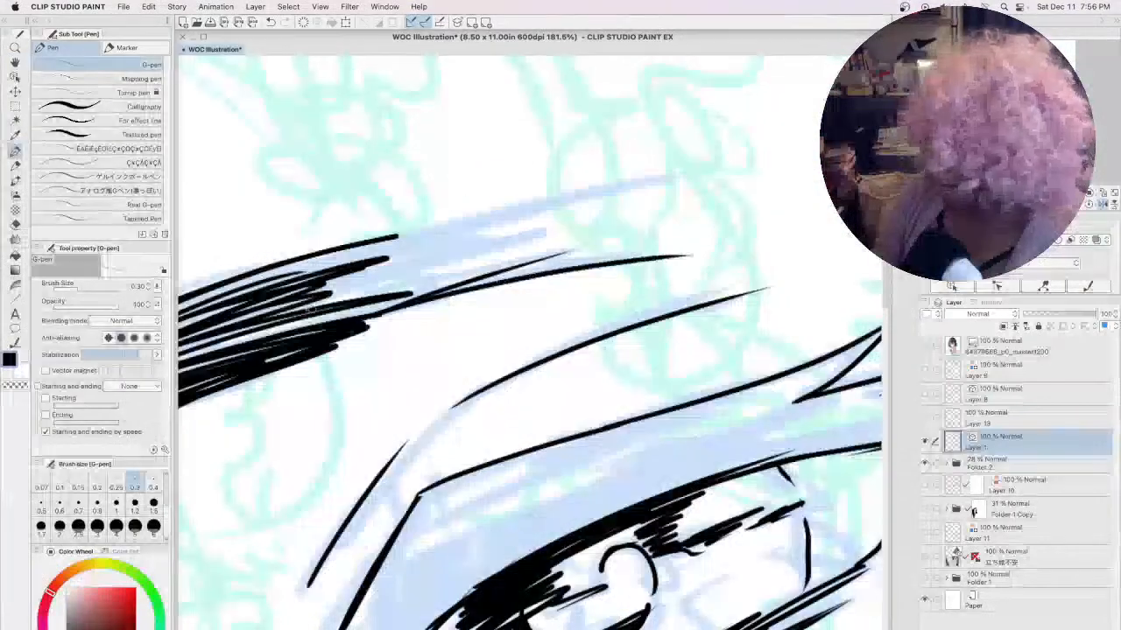
{"action": "left_click_drag", "start_coordinate": [299, 315], "coordinate": [600, 254]}
{"action": "mouse_move", "coordinate": [284, 273]}
{"action": "left_mouse_down"}
{"action": "mouse_move", "coordinate": [705, 195]}
{"action": "mouse_move", "coordinate": [621, 184]}
{"action": "left_mouse_up"}
{"action": "left_click_drag", "start_coordinate": [340, 266], "coordinate": [529, 205]}
{"action": "mouse_move", "coordinate": [322, 292]}
{"action": "left_mouse_down"}
{"action": "mouse_move", "coordinate": [539, 238]}
{"action": "mouse_move", "coordinate": [707, 245]}
{"action": "mouse_move", "coordinate": [652, 247]}
{"action": "mouse_move", "coordinate": [679, 196]}
{"action": "left_mouse_up"}
{"action": "left_click_drag", "start_coordinate": [335, 266], "coordinate": [733, 175]}
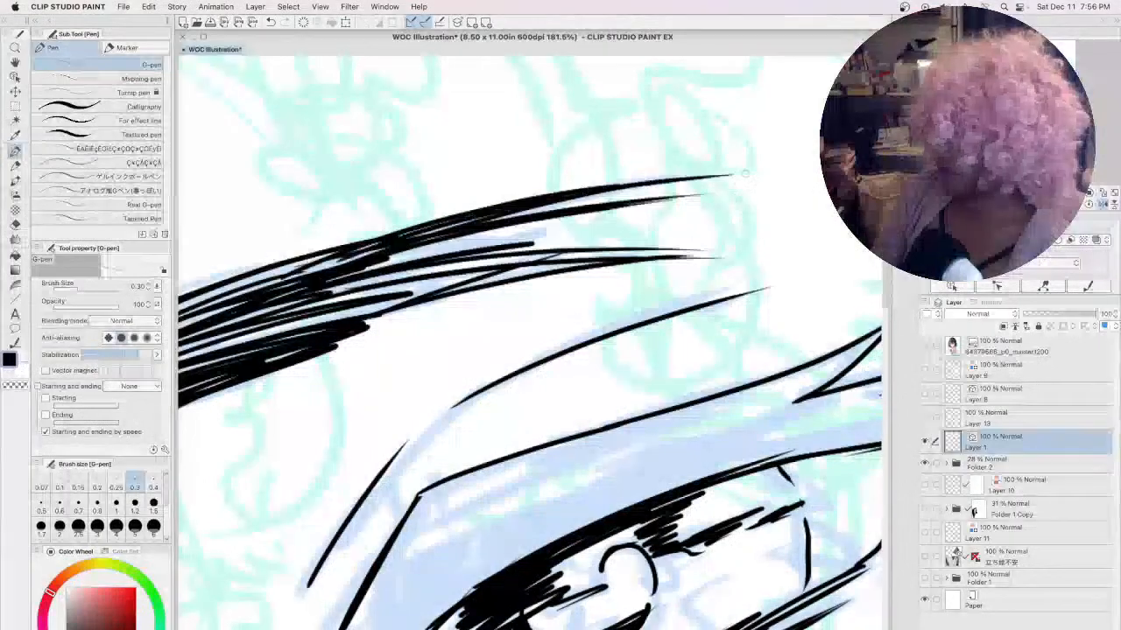
{"action": "left_click_drag", "start_coordinate": [329, 279], "coordinate": [747, 192]}
- Darken the lower edge of the upper lash band with long strokes following its curve
{"action": "left_click_drag", "start_coordinate": [428, 511], "coordinate": [378, 341]}
{"action": "mouse_move", "coordinate": [390, 434]}
{"action": "left_mouse_down"}
{"action": "mouse_move", "coordinate": [777, 275]}
{"action": "mouse_move", "coordinate": [756, 271]}
{"action": "left_mouse_up"}
{"action": "left_click_drag", "start_coordinate": [381, 454], "coordinate": [743, 287]}
{"action": "left_click_drag", "start_coordinate": [415, 410], "coordinate": [763, 273]}
{"action": "left_click_drag", "start_coordinate": [350, 459], "coordinate": [435, 392]}
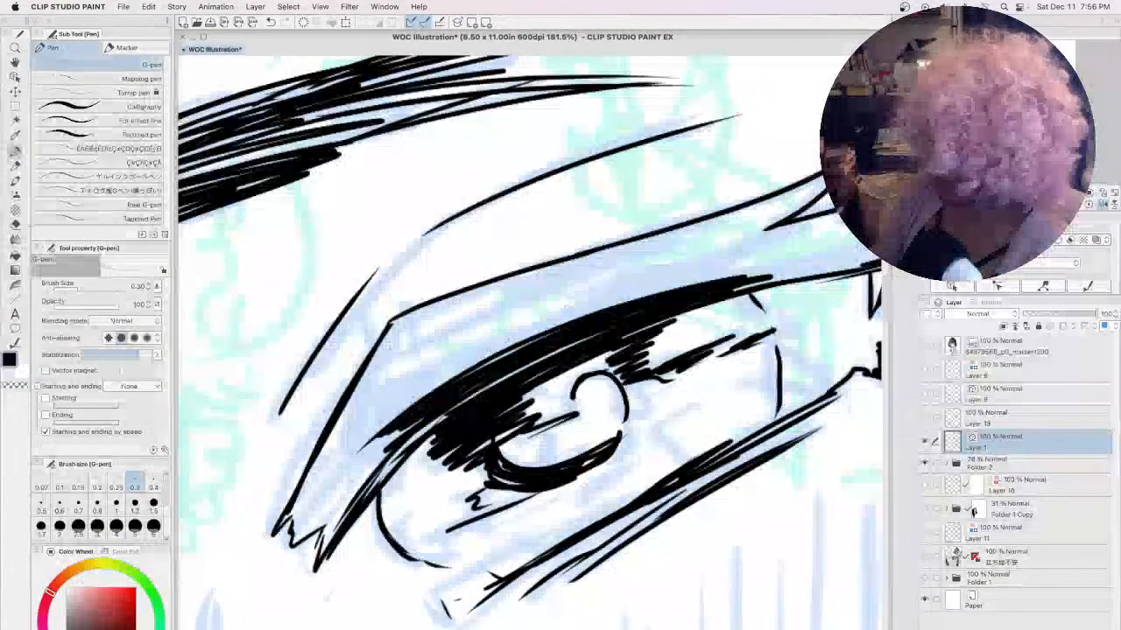
{"action": "mouse_move", "coordinate": [367, 413]}
{"action": "left_mouse_down"}
{"action": "mouse_move", "coordinate": [689, 266]}
{"action": "mouse_move", "coordinate": [455, 361]}
{"action": "left_mouse_up"}
- Hatch black strokes through the outer corner and middle of the upper lash band
{"action": "left_click_drag", "start_coordinate": [343, 494], "coordinate": [408, 389]}
{"action": "left_click_drag", "start_coordinate": [338, 467], "coordinate": [385, 406]}
{"action": "mouse_move", "coordinate": [385, 422]}
{"action": "left_mouse_down"}
{"action": "mouse_move", "coordinate": [606, 301]}
{"action": "mouse_move", "coordinate": [493, 321]}
{"action": "left_mouse_up"}
{"action": "left_click_drag", "start_coordinate": [398, 376], "coordinate": [753, 229]}
{"action": "left_click_drag", "start_coordinate": [562, 291], "coordinate": [769, 201]}
{"action": "left_click_drag", "start_coordinate": [452, 345], "coordinate": [732, 223]}
{"action": "left_click_drag", "start_coordinate": [531, 295], "coordinate": [623, 257]}
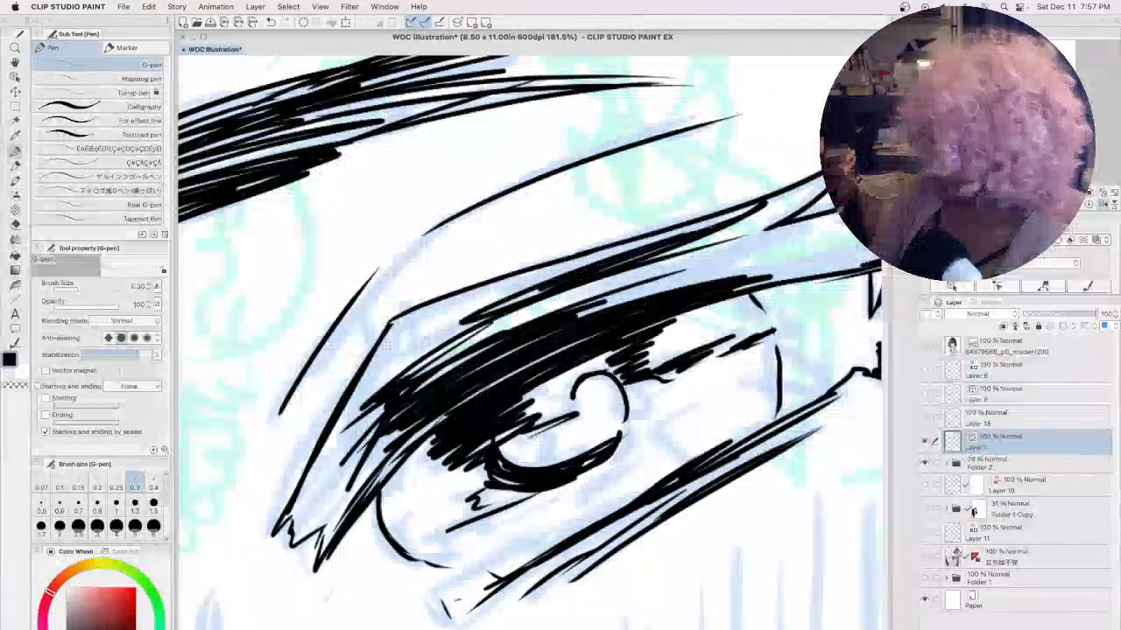
- Thicken the upper edge of the upper lash band and fill its pointed inner corner with long black strokes
{"action": "left_click_drag", "start_coordinate": [483, 301], "coordinate": [714, 221]}
{"action": "left_click_drag", "start_coordinate": [421, 307], "coordinate": [720, 219]}
{"action": "left_click_drag", "start_coordinate": [311, 483], "coordinate": [434, 299]}
{"action": "mouse_move", "coordinate": [298, 523]}
{"action": "left_mouse_down"}
{"action": "mouse_move", "coordinate": [394, 364]}
{"action": "mouse_move", "coordinate": [382, 404]}
{"action": "mouse_move", "coordinate": [390, 434]}
{"action": "left_mouse_up"}
{"action": "left_click_drag", "start_coordinate": [317, 537], "coordinate": [434, 420]}
{"action": "left_click_drag", "start_coordinate": [658, 293], "coordinate": [784, 262]}
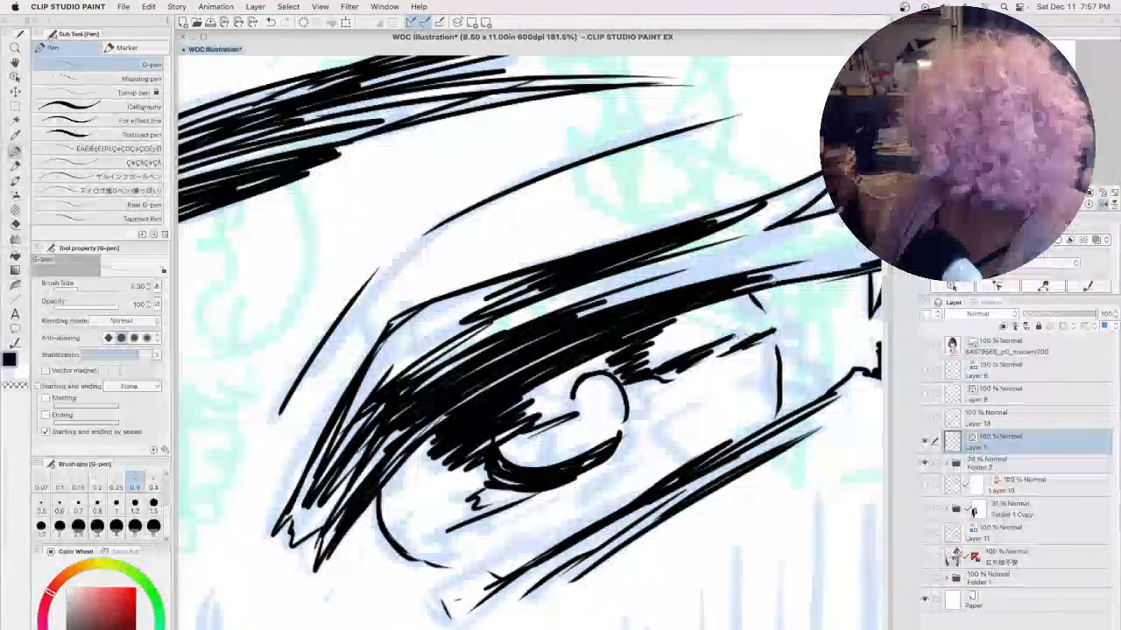
- Fill the lash band's flicked outer end with long strokes and darken its edge at the inner corner
{"action": "key", "text": "space"}
{"action": "left_click_drag", "start_coordinate": [753, 330], "coordinate": [649, 361]}
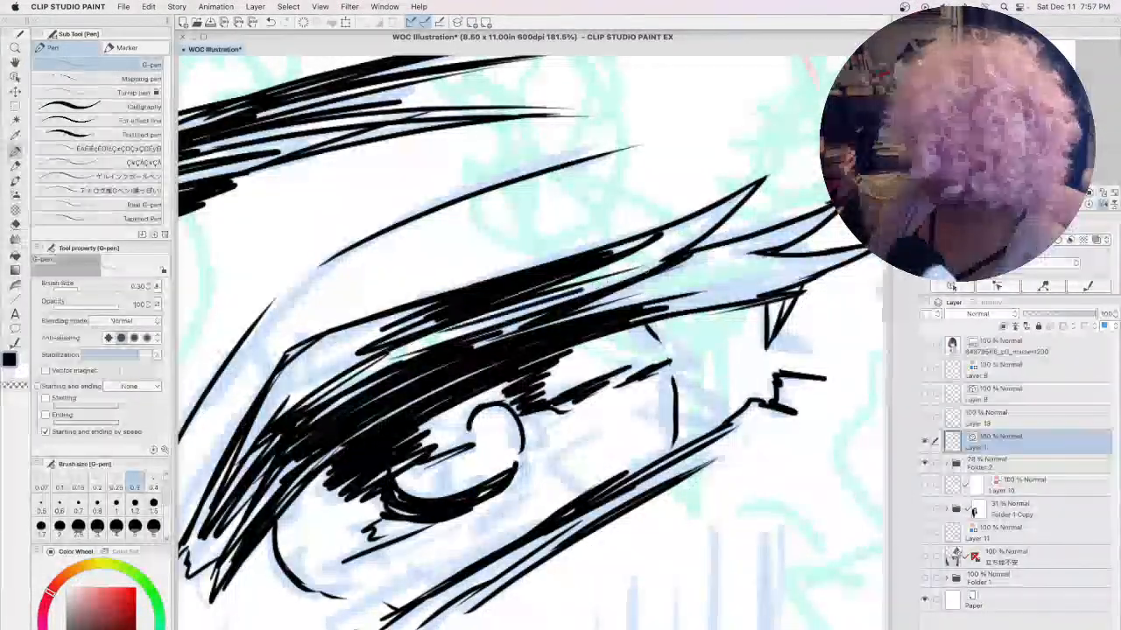
{"action": "left_click_drag", "start_coordinate": [676, 312], "coordinate": [862, 254]}
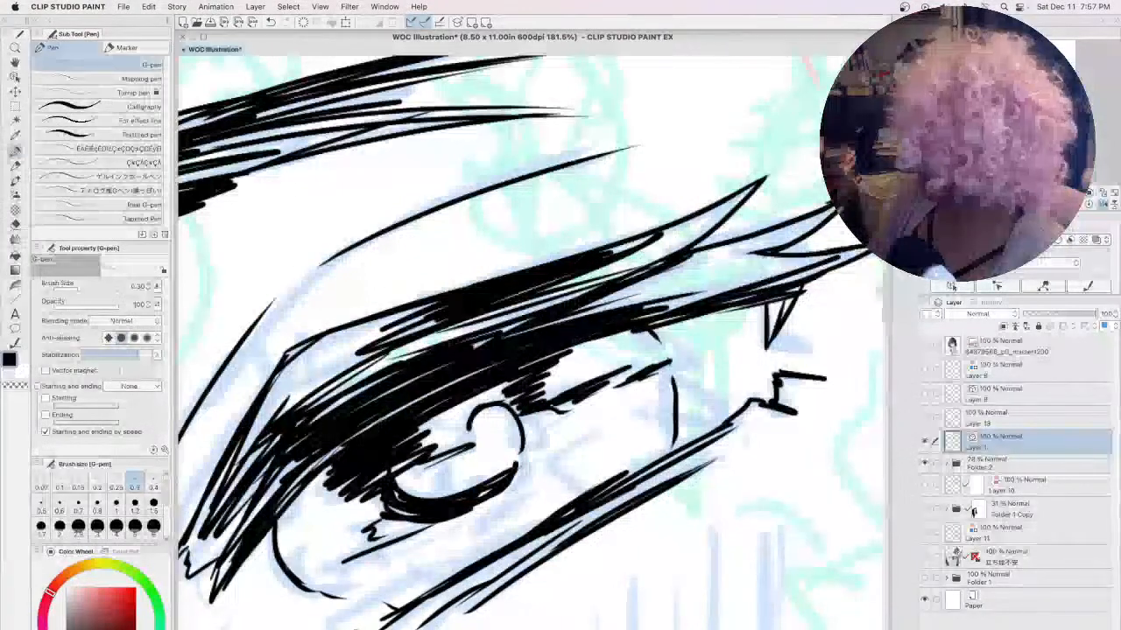
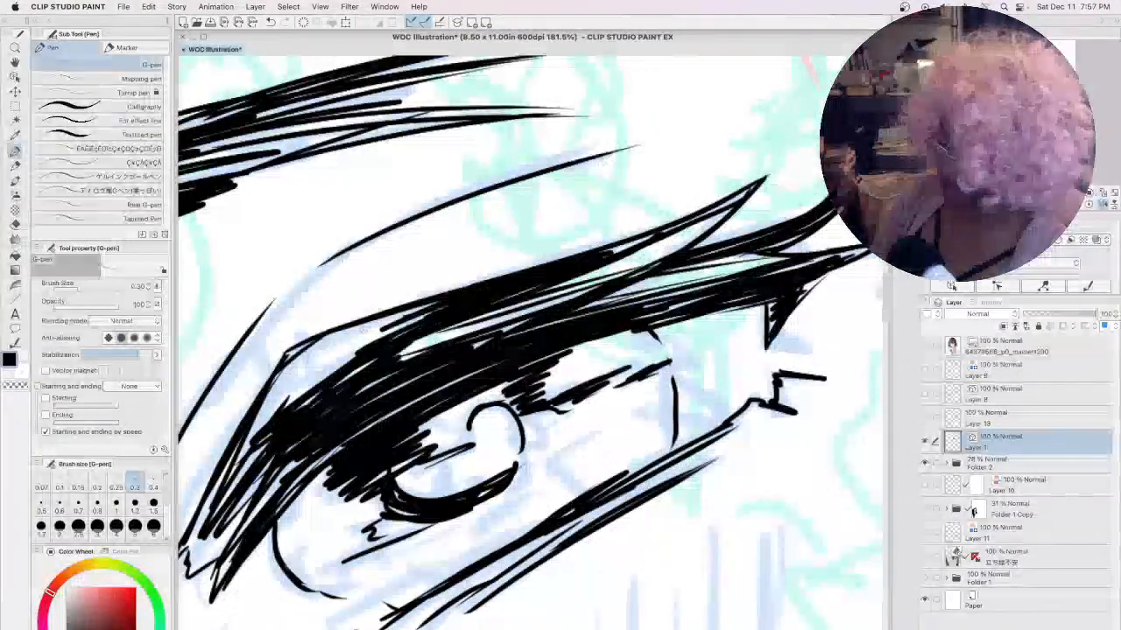
{"action": "left_click_drag", "start_coordinate": [290, 357], "coordinate": [238, 459]}
{"action": "mouse_move", "coordinate": [287, 376]}
{"action": "left_mouse_down"}
{"action": "mouse_move", "coordinate": [226, 485]}
{"action": "mouse_move", "coordinate": [258, 432]}
{"action": "left_mouse_up"}
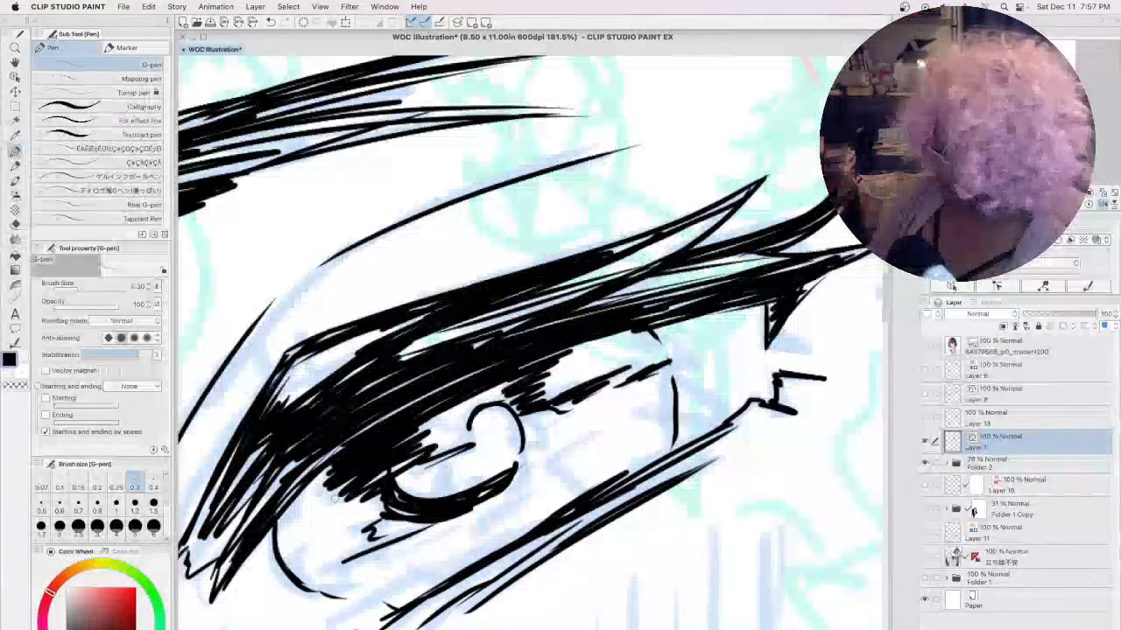
- Thicken the iris outline on both sides and add thin strokes across the lower iris and above the lower lid
{"action": "key", "text": "space"}
{"action": "left_click_drag", "start_coordinate": [340, 411], "coordinate": [521, 254]}
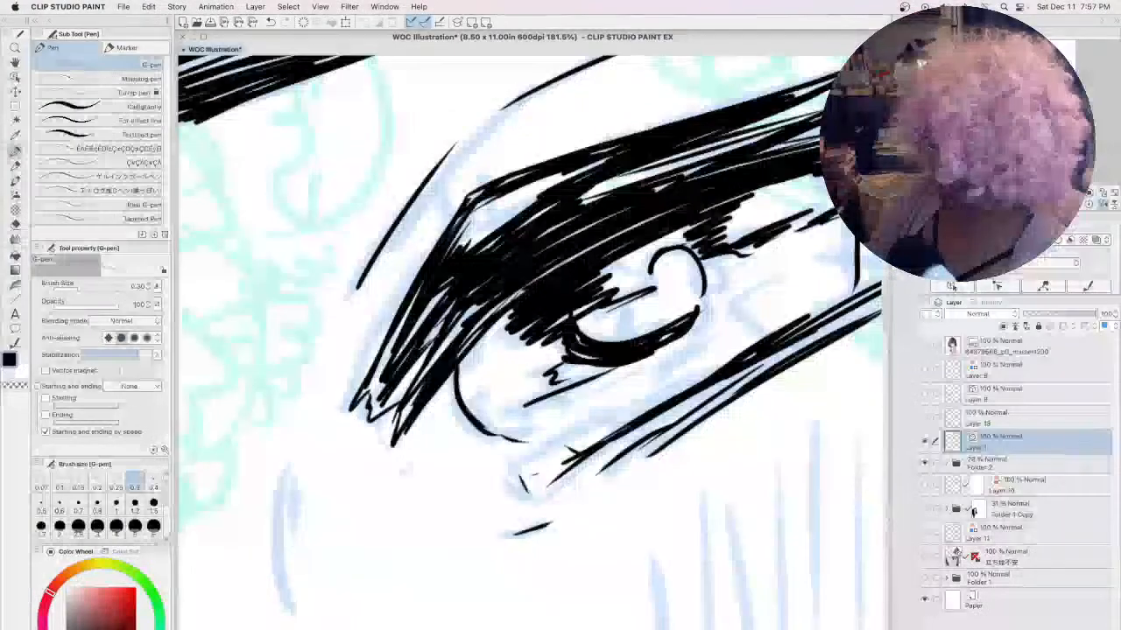
{"action": "left_click_drag", "start_coordinate": [483, 338], "coordinate": [461, 368]}
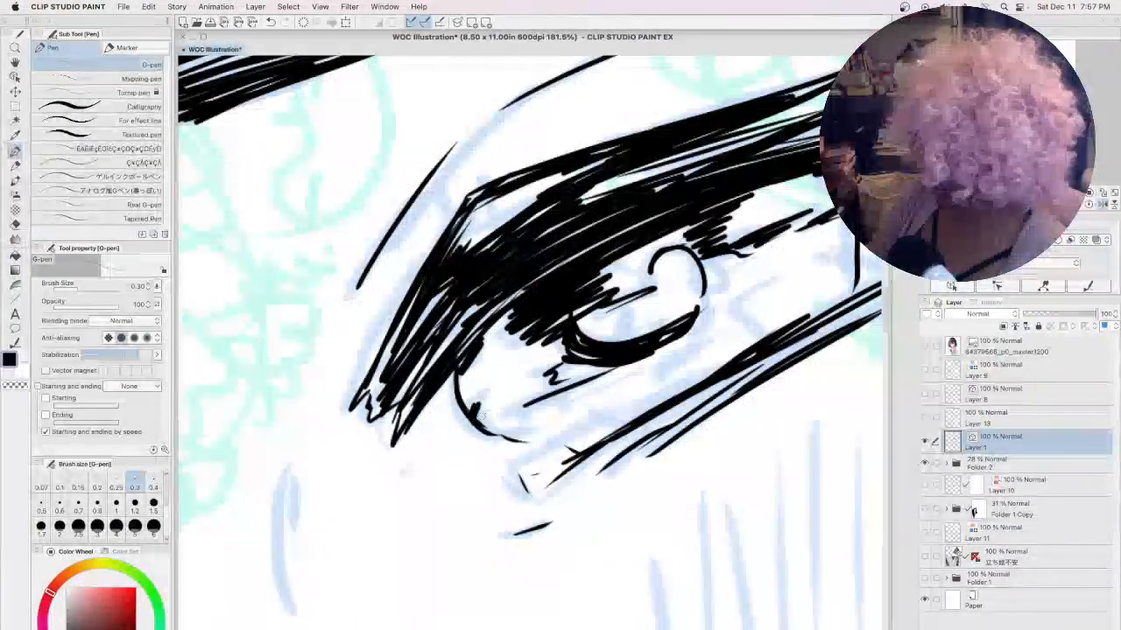
{"action": "mouse_move", "coordinate": [468, 407]}
{"action": "left_mouse_down"}
{"action": "mouse_move", "coordinate": [523, 434]}
{"action": "mouse_move", "coordinate": [670, 385]}
{"action": "left_mouse_up"}
{"action": "left_click_drag", "start_coordinate": [592, 441], "coordinate": [763, 338]}
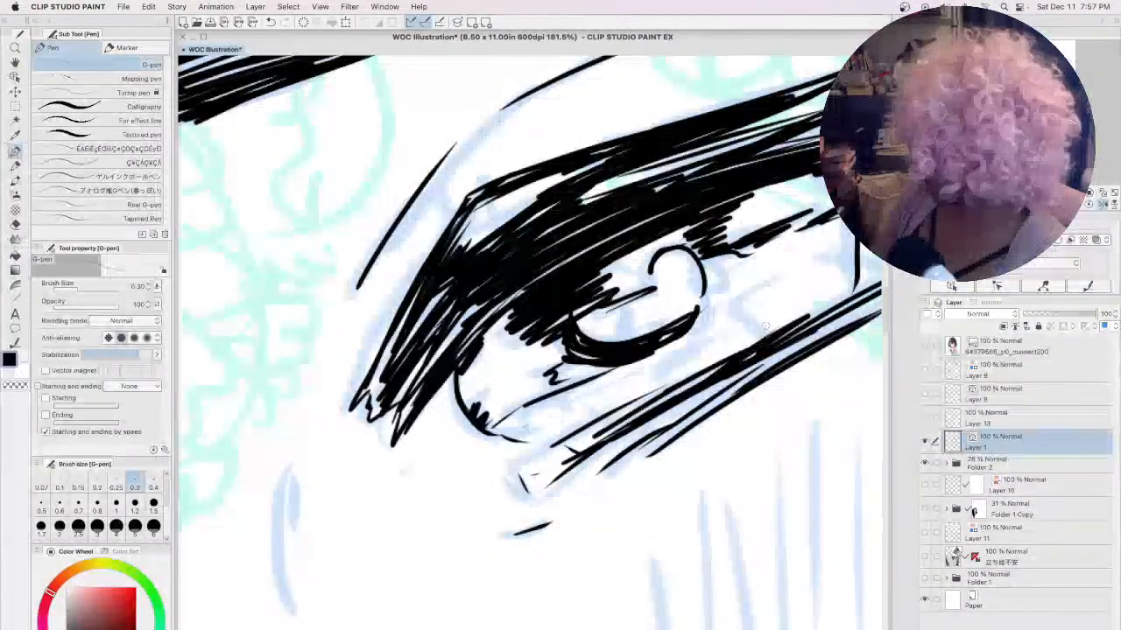
{"action": "left_click_drag", "start_coordinate": [650, 382], "coordinate": [686, 356]}
{"action": "left_click_drag", "start_coordinate": [776, 400], "coordinate": [584, 435]}
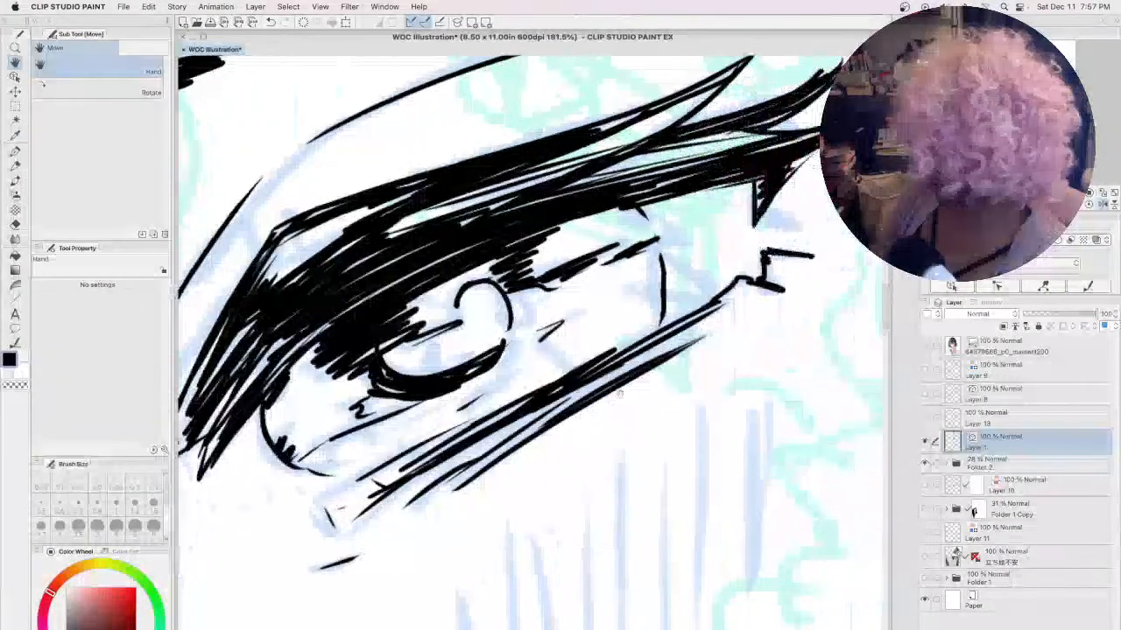
{"action": "mouse_move", "coordinate": [660, 272]}
{"action": "left_mouse_down"}
{"action": "mouse_move", "coordinate": [657, 311]}
{"action": "mouse_move", "coordinate": [645, 338]}
{"action": "left_mouse_up"}
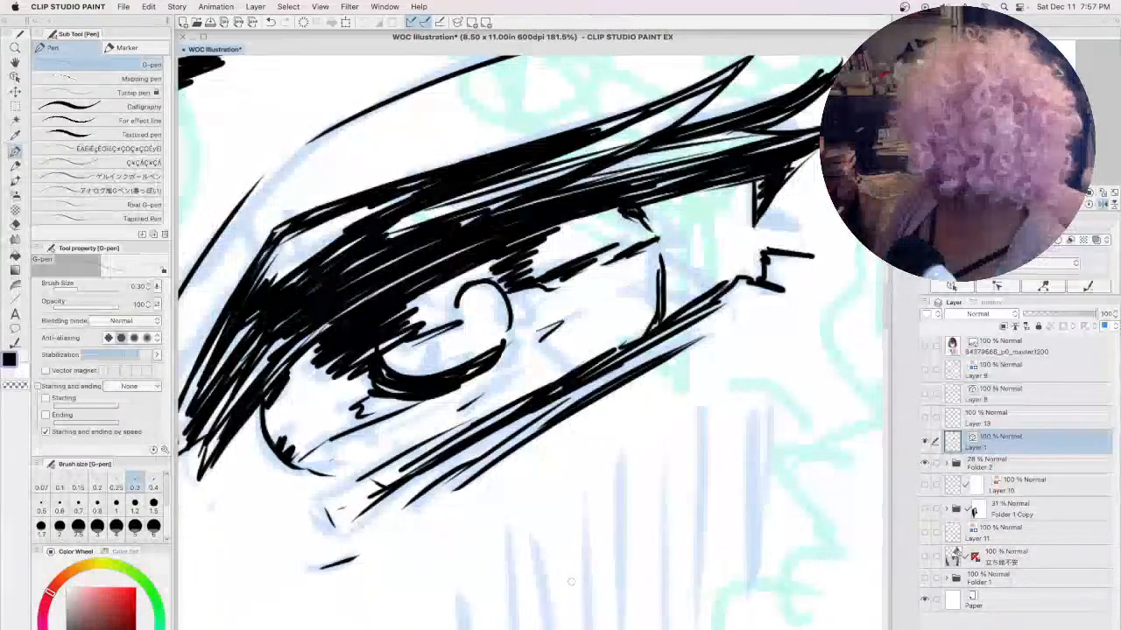
- Ink one curved, tapered stroke over the blue sketch mark between the two eyes
{"action": "left_click_drag", "start_coordinate": [466, 624], "coordinate": [570, 335]}
{"action": "left_click_drag", "start_coordinate": [490, 431], "coordinate": [760, 378]}
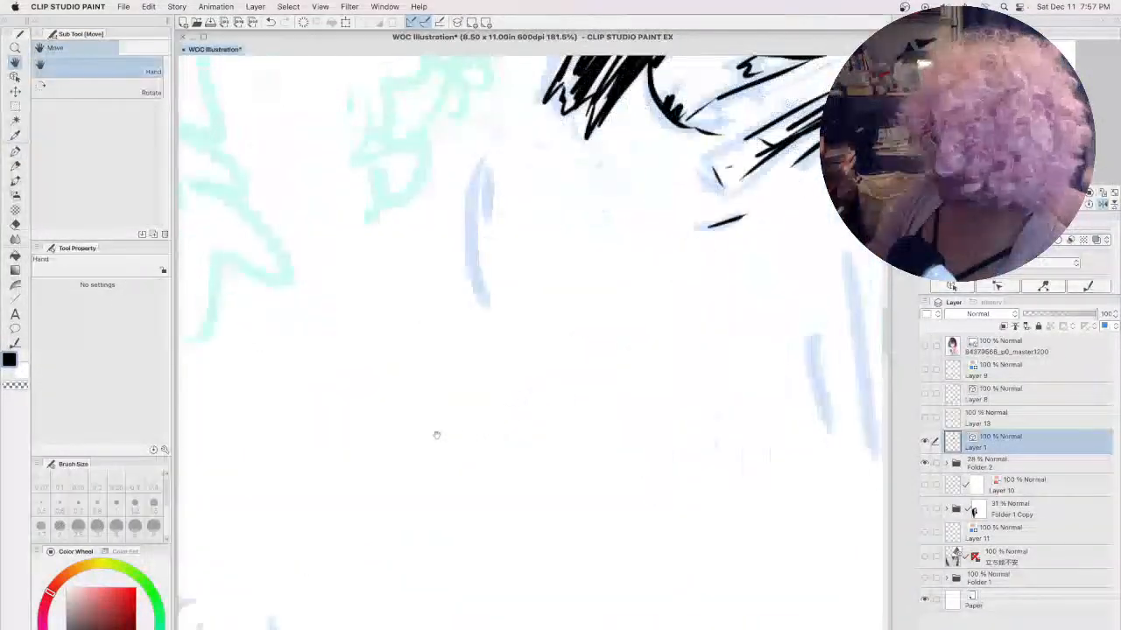
{"action": "left_click_drag", "start_coordinate": [435, 435], "coordinate": [536, 391]}
{"action": "mouse_move", "coordinate": [568, 151]}
{"action": "left_mouse_down"}
{"action": "mouse_move", "coordinate": [574, 308]}
{"action": "mouse_move", "coordinate": [585, 320]}
{"action": "left_mouse_up"}
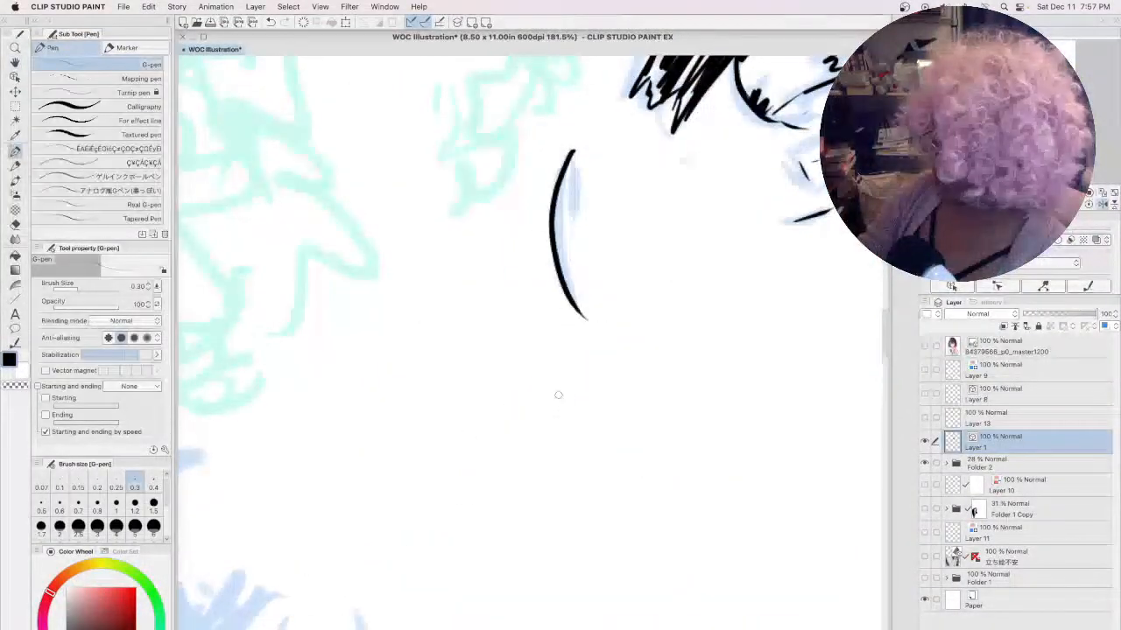
- Mirror the canvas view and ink the inner end of the other eye's upper lash band with long overlapping strokes
{"action": "mouse_move", "coordinate": [558, 394]}
{"action": "left_mouse_down"}
{"action": "mouse_move", "coordinate": [558, 412]}
{"action": "mouse_move", "coordinate": [735, 295]}
{"action": "left_mouse_up"}
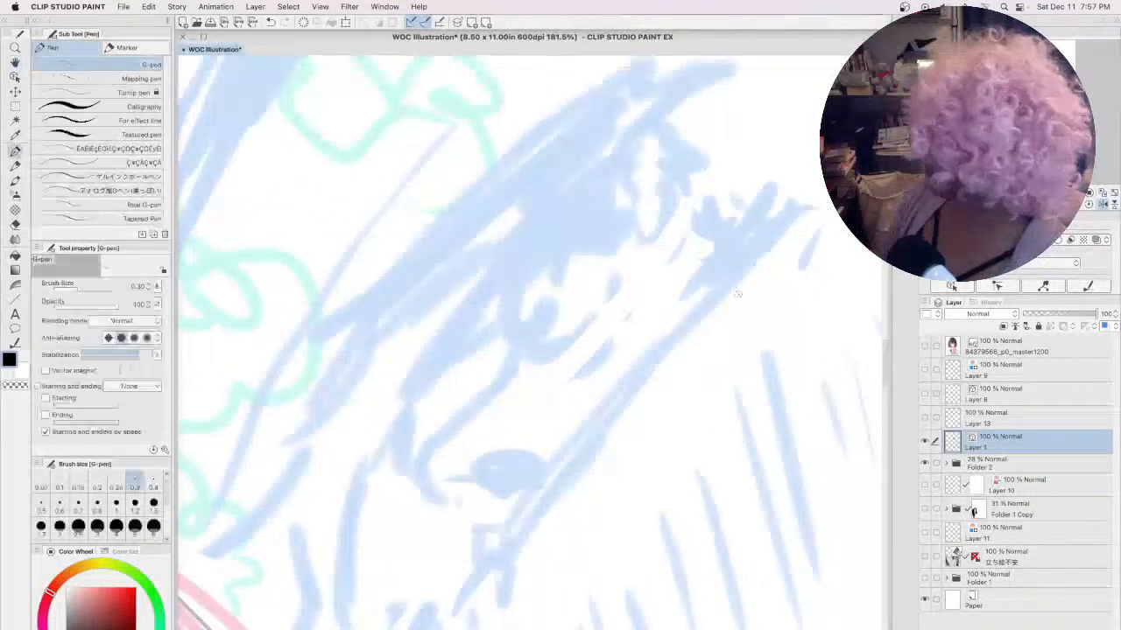
{"action": "key", "text": "h"}
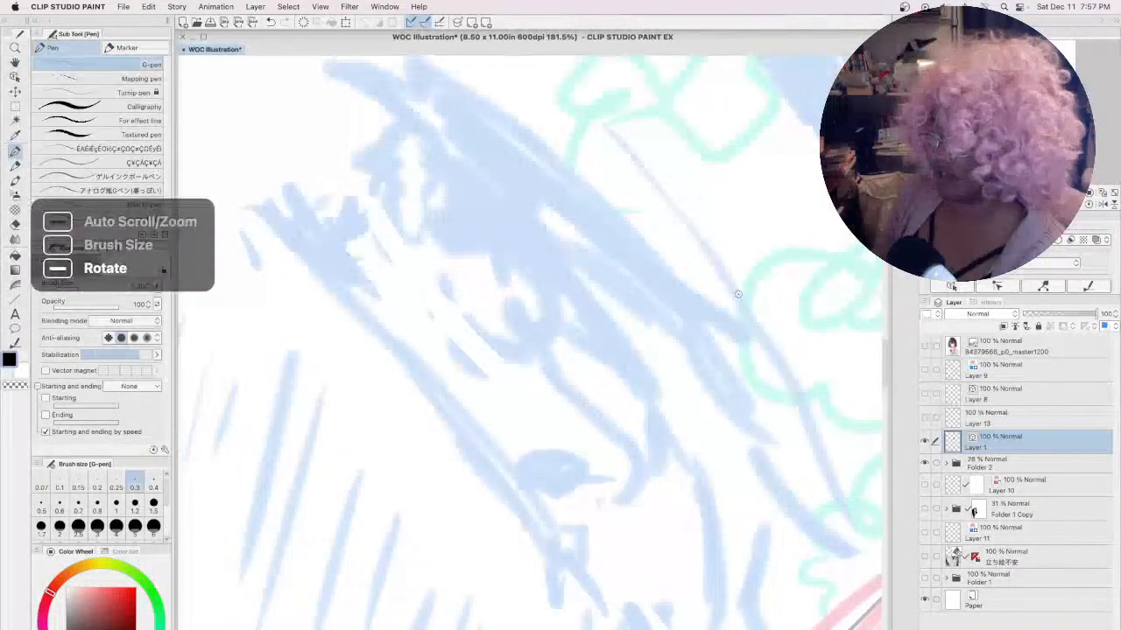
{"action": "key", "text": "minus"}
{"action": "key", "text": "minus"}
{"action": "key", "text": "minus"}
{"action": "key", "text": "minus"}
{"action": "key", "text": "minus"}
{"action": "key", "text": "minus"}
{"action": "key", "text": "minus"}
{"action": "key", "text": "minus"}
{"action": "key", "text": "minus"}
{"action": "key", "text": "minus"}
{"action": "key", "text": "minus"}
{"action": "key", "text": "minus"}
{"action": "key", "text": "minus"}
{"action": "key", "text": "minus"}
{"action": "key", "text": "minus"}
{"action": "key", "text": "minus"}
{"action": "key", "text": "asciicircum"}
{"action": "key", "text": "asciicircum"}
{"action": "key", "text": "asciicircum"}
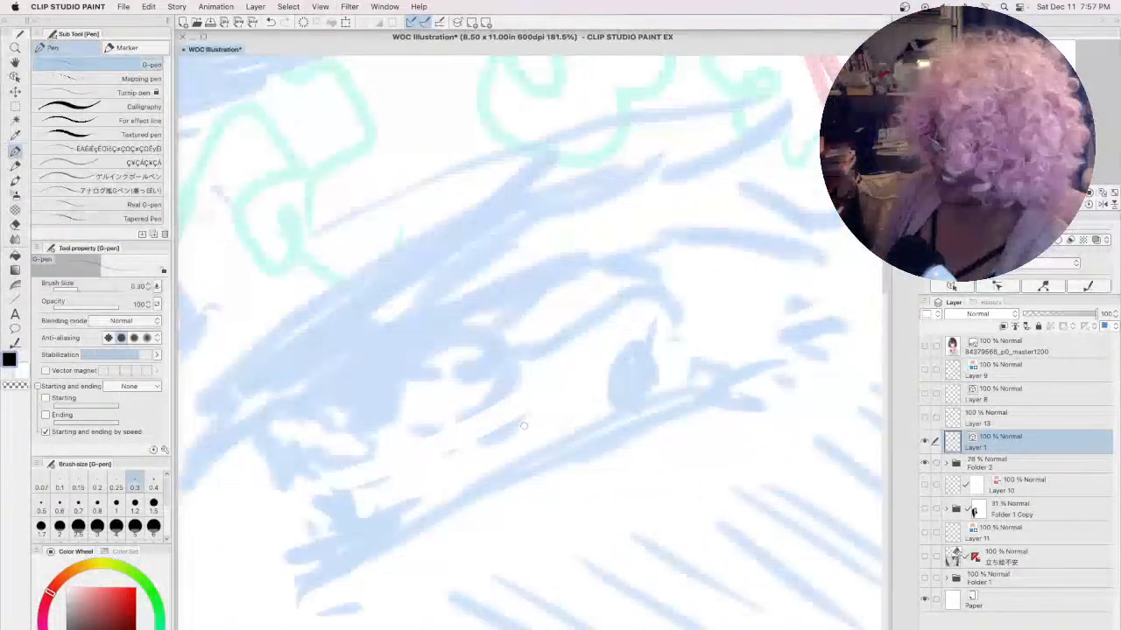
{"action": "left_click_drag", "start_coordinate": [494, 466], "coordinate": [662, 420]}
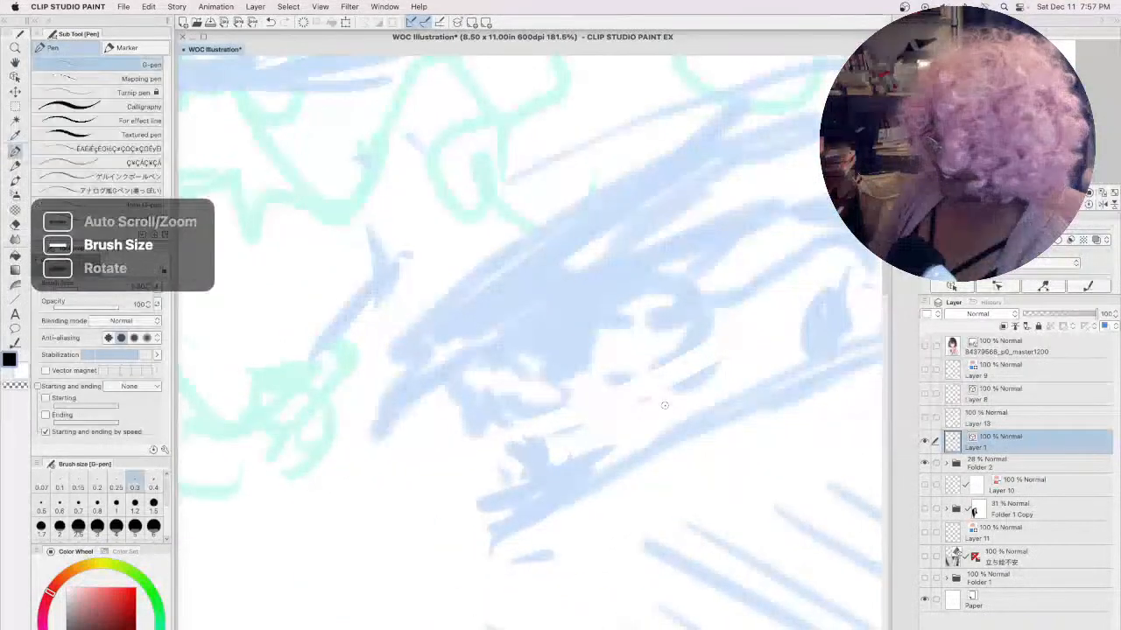
{"action": "mouse_move", "coordinate": [725, 112]}
{"action": "left_mouse_down"}
{"action": "mouse_move", "coordinate": [485, 301]}
{"action": "mouse_move", "coordinate": [605, 190]}
{"action": "mouse_move", "coordinate": [417, 329]}
{"action": "left_mouse_up"}
{"action": "mouse_move", "coordinate": [383, 404]}
{"action": "left_mouse_down"}
{"action": "mouse_move", "coordinate": [576, 285]}
{"action": "mouse_move", "coordinate": [547, 298]}
{"action": "mouse_move", "coordinate": [564, 296]}
{"action": "mouse_move", "coordinate": [577, 278]}
{"action": "mouse_move", "coordinate": [556, 268]}
{"action": "mouse_move", "coordinate": [470, 312]}
{"action": "mouse_move", "coordinate": [613, 199]}
{"action": "left_mouse_up"}
{"action": "left_click_drag", "start_coordinate": [662, 149], "coordinate": [490, 298]}
{"action": "mouse_move", "coordinate": [432, 347]}
{"action": "left_mouse_down"}
{"action": "mouse_move", "coordinate": [379, 407]}
{"action": "mouse_move", "coordinate": [406, 403]}
{"action": "left_mouse_up"}
{"action": "key", "text": "space"}
{"action": "left_click_drag", "start_coordinate": [690, 263], "coordinate": [535, 286]}
{"action": "mouse_move", "coordinate": [425, 293]}
{"action": "left_mouse_down"}
{"action": "mouse_move", "coordinate": [512, 216]}
{"action": "mouse_move", "coordinate": [380, 324]}
{"action": "left_mouse_up"}
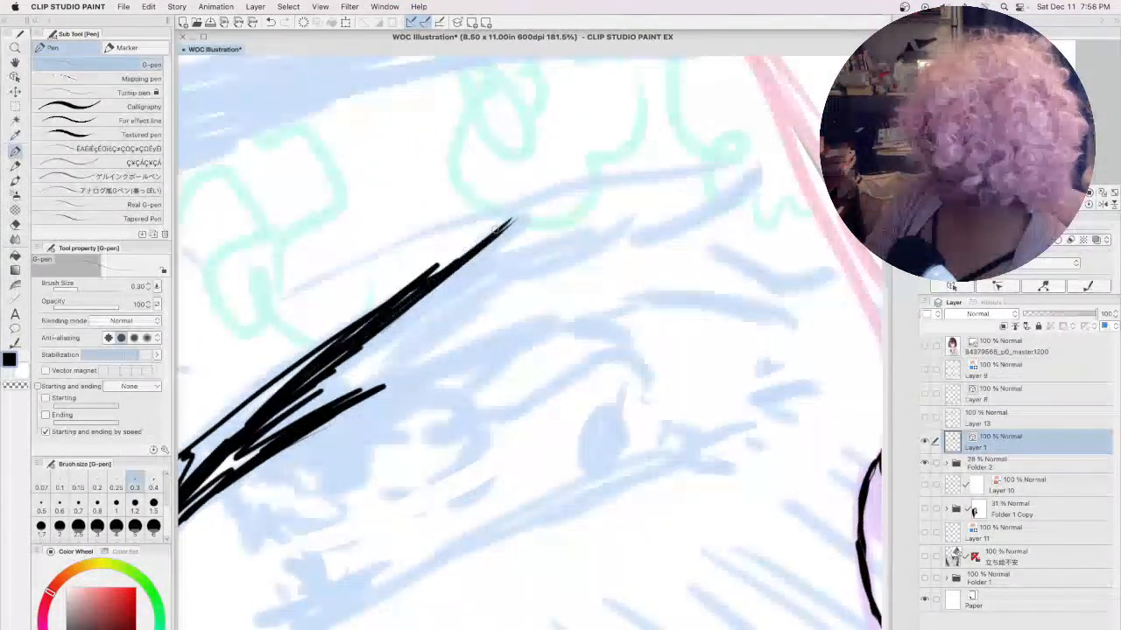
- Outline the rest of the other eye's upper lash band with pointed flicks toward its outer end and a curved lower edge
{"action": "mouse_move", "coordinate": [529, 196]}
{"action": "left_mouse_down"}
{"action": "mouse_move", "coordinate": [398, 317]}
{"action": "mouse_move", "coordinate": [587, 246]}
{"action": "left_mouse_up"}
{"action": "left_click_drag", "start_coordinate": [471, 287], "coordinate": [639, 211]}
{"action": "mouse_move", "coordinate": [688, 181]}
{"action": "left_mouse_down"}
{"action": "mouse_move", "coordinate": [757, 185]}
{"action": "mouse_move", "coordinate": [767, 164]}
{"action": "mouse_move", "coordinate": [660, 238]}
{"action": "mouse_move", "coordinate": [801, 268]}
{"action": "left_mouse_up"}
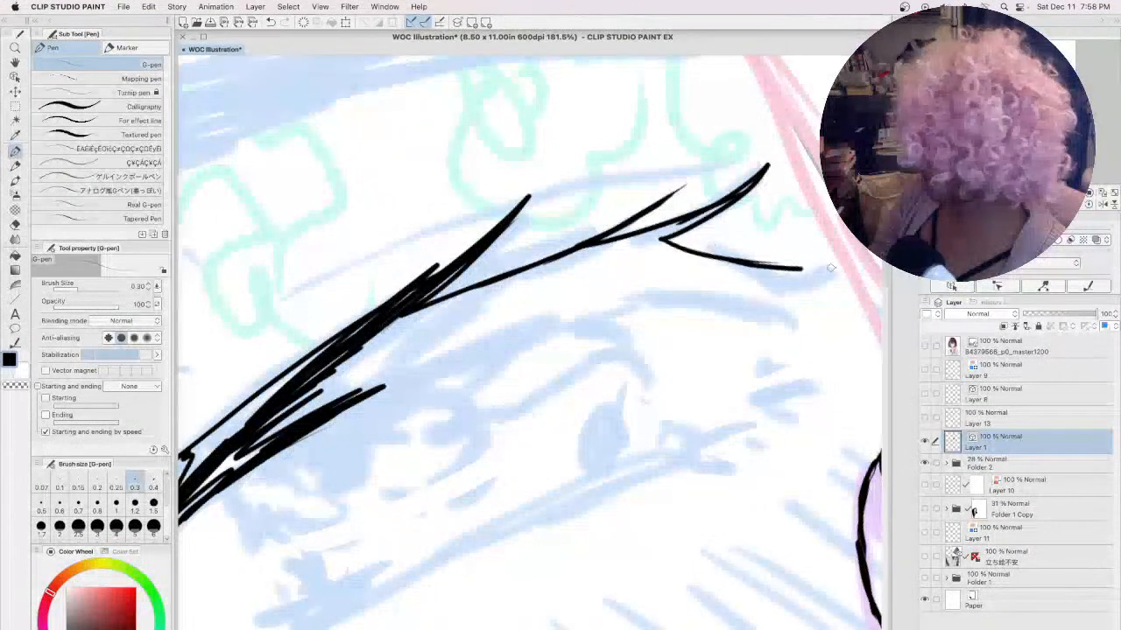
{"action": "mouse_move", "coordinate": [381, 394]}
{"action": "left_mouse_down"}
{"action": "mouse_move", "coordinate": [530, 325]}
{"action": "mouse_move", "coordinate": [630, 306]}
{"action": "left_mouse_up"}
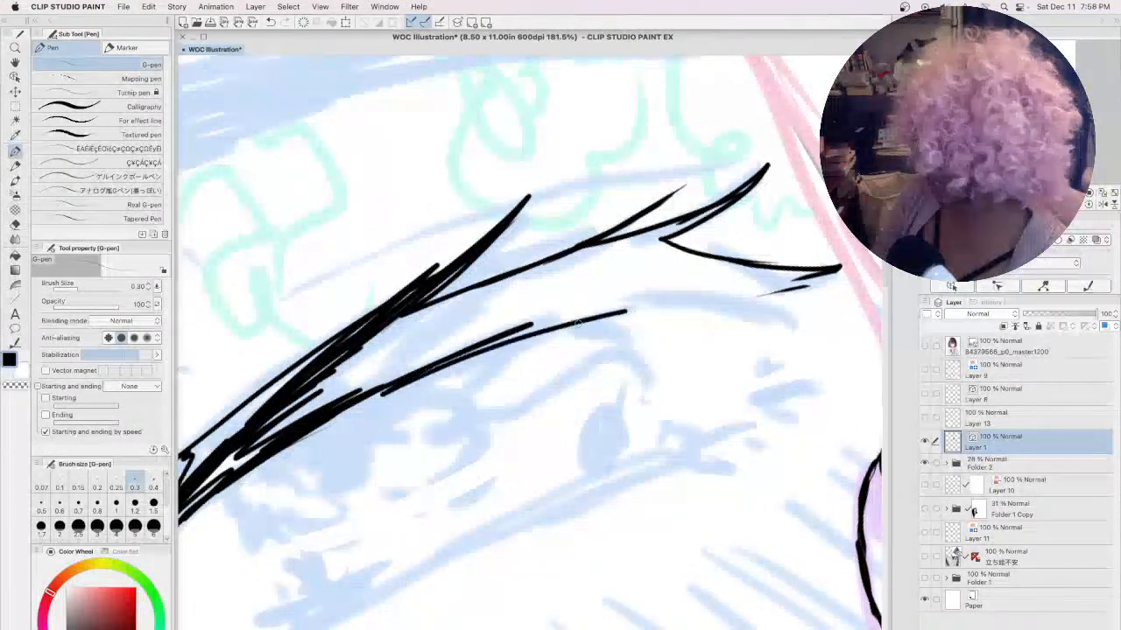
{"action": "left_click_drag", "start_coordinate": [543, 338], "coordinate": [741, 298]}
{"action": "mouse_move", "coordinate": [560, 315]}
{"action": "left_mouse_down"}
{"action": "mouse_move", "coordinate": [810, 322]}
{"action": "mouse_move", "coordinate": [769, 296]}
{"action": "left_mouse_up"}
- Hatch the middle of the other eye's lash band and thicken its upper and lower edges
{"action": "left_click_drag", "start_coordinate": [627, 303], "coordinate": [385, 384]}
{"action": "mouse_move", "coordinate": [504, 305]}
{"action": "left_mouse_down"}
{"action": "mouse_move", "coordinate": [343, 396]}
{"action": "mouse_move", "coordinate": [364, 391]}
{"action": "mouse_move", "coordinate": [367, 369]}
{"action": "mouse_move", "coordinate": [332, 363]}
{"action": "left_mouse_up"}
{"action": "left_click_drag", "start_coordinate": [438, 313], "coordinate": [623, 238]}
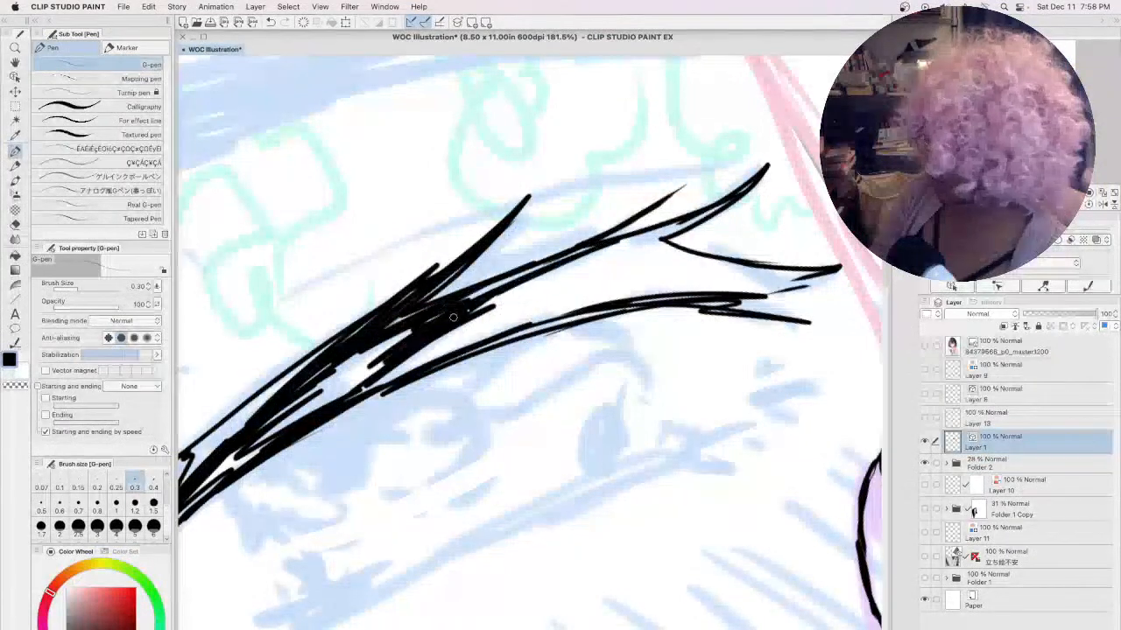
{"action": "left_click_drag", "start_coordinate": [478, 308], "coordinate": [678, 229]}
{"action": "left_click_drag", "start_coordinate": [584, 257], "coordinate": [692, 221]}
{"action": "left_click_drag", "start_coordinate": [501, 308], "coordinate": [620, 248]}
{"action": "left_click_drag", "start_coordinate": [516, 322], "coordinate": [765, 284]}
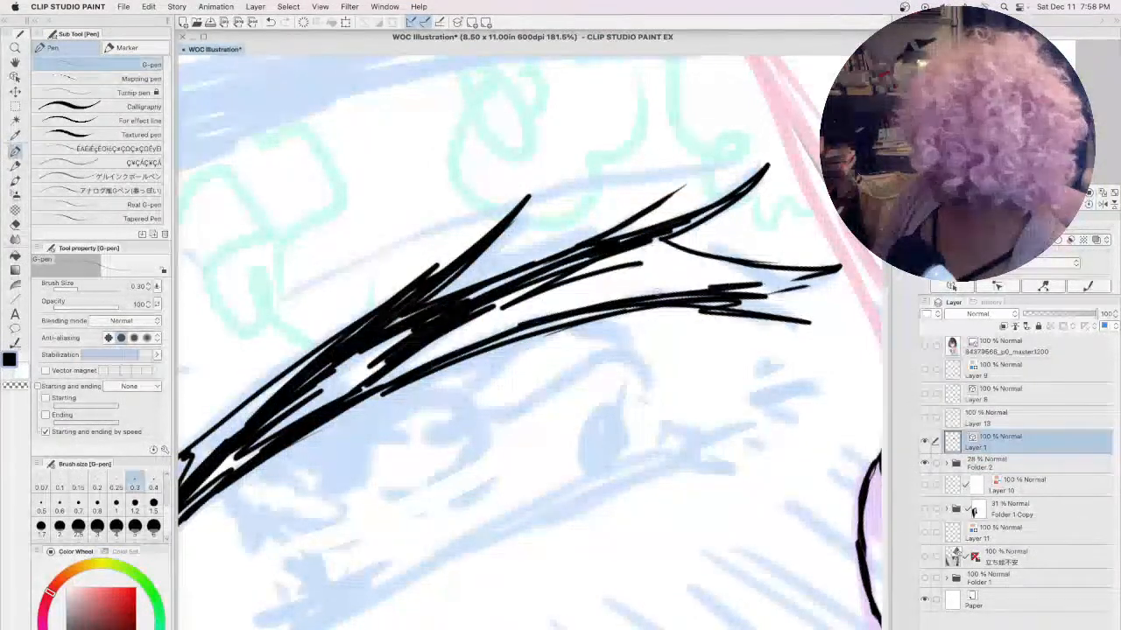
- Fill the outer half of the other eye's lash band with long strokes following its curve
{"action": "left_click_drag", "start_coordinate": [667, 292], "coordinate": [808, 273]}
{"action": "left_click_drag", "start_coordinate": [502, 329], "coordinate": [775, 266]}
{"action": "left_click_drag", "start_coordinate": [454, 339], "coordinate": [717, 265]}
{"action": "left_click_drag", "start_coordinate": [612, 282], "coordinate": [745, 261]}
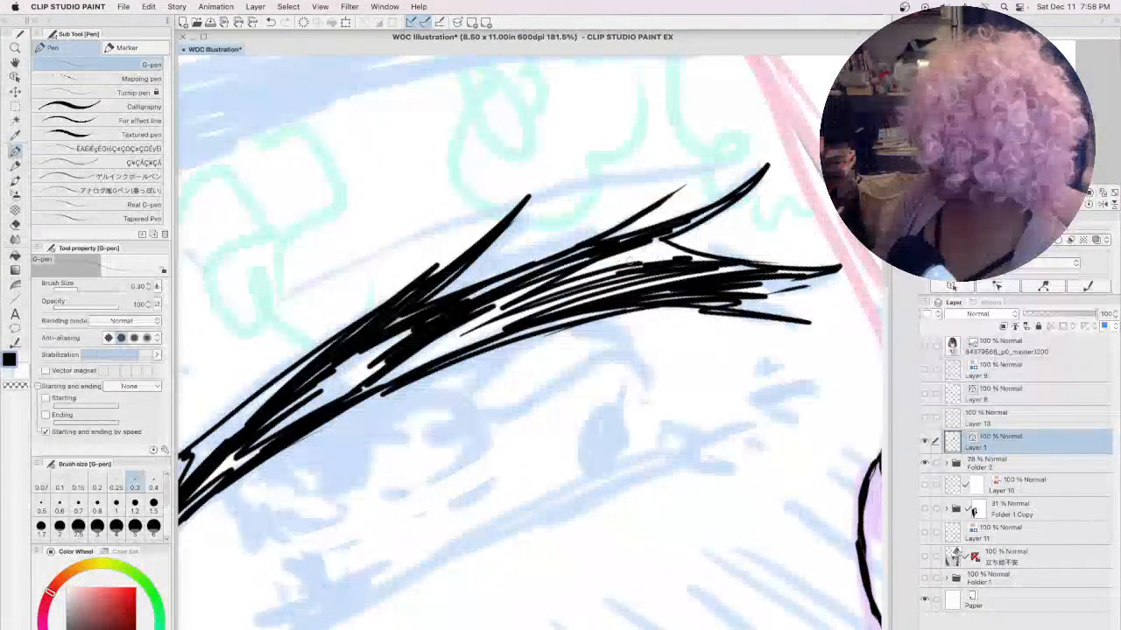
{"action": "left_click_drag", "start_coordinate": [562, 268], "coordinate": [674, 244]}
- Strengthen the band's upper edge and pointed lash tips, and ink the broken eyelid crease line above it
{"action": "left_click_drag", "start_coordinate": [458, 396], "coordinate": [547, 306]}
{"action": "left_click_drag", "start_coordinate": [289, 464], "coordinate": [429, 303]}
{"action": "mouse_move", "coordinate": [613, 270]}
{"action": "left_mouse_down"}
{"action": "mouse_move", "coordinate": [445, 316]}
{"action": "mouse_move", "coordinate": [546, 247]}
{"action": "left_mouse_up"}
{"action": "left_click_drag", "start_coordinate": [480, 318], "coordinate": [651, 247]}
{"action": "left_click_drag", "start_coordinate": [542, 299], "coordinate": [696, 212]}
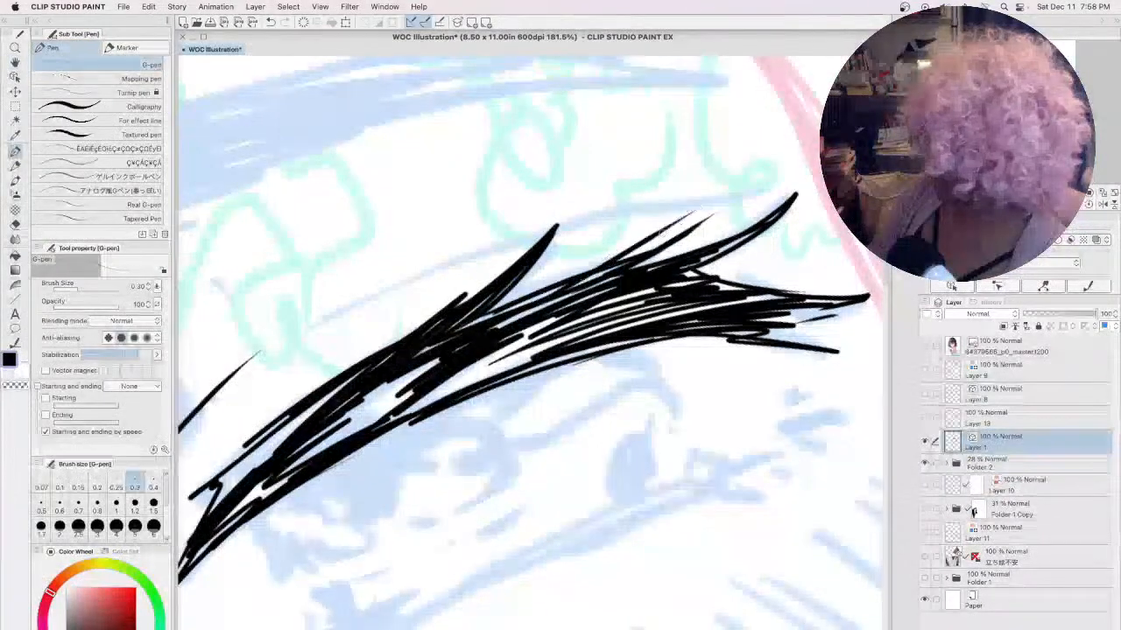
{"action": "left_click_drag", "start_coordinate": [593, 277], "coordinate": [711, 206]}
{"action": "left_click_drag", "start_coordinate": [310, 327], "coordinate": [416, 273]}
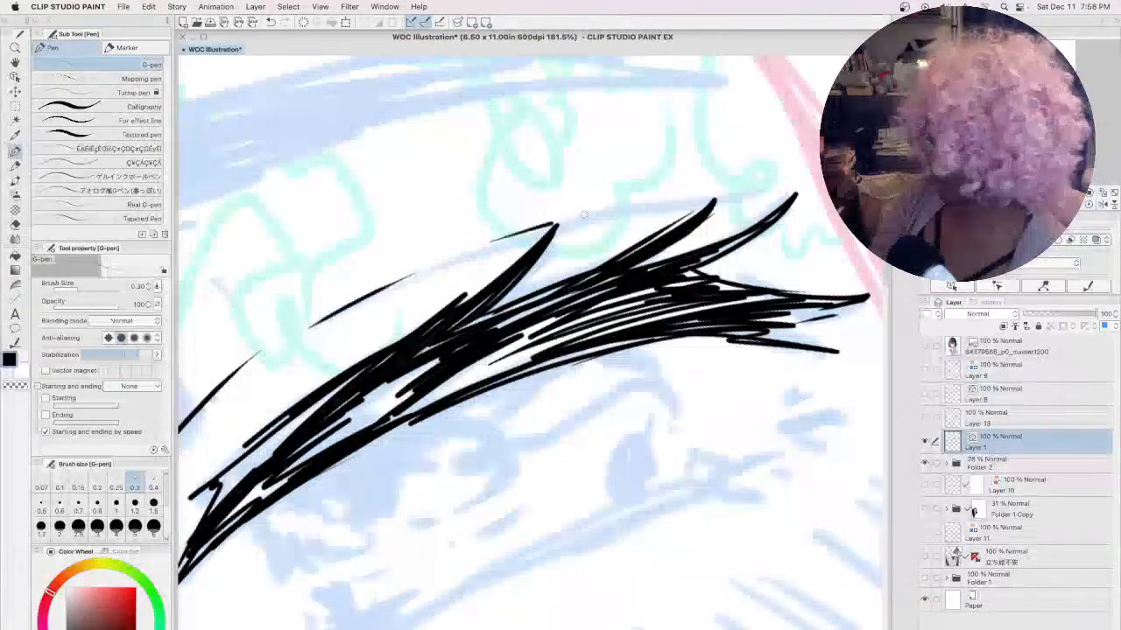
{"action": "left_click_drag", "start_coordinate": [490, 238], "coordinate": [772, 186]}
- Ink short lash marks at the eye's outer corner and a doubled lower lid line down to the inner corner
{"action": "left_click_drag", "start_coordinate": [716, 500], "coordinate": [723, 358]}
{"action": "left_click_drag", "start_coordinate": [797, 285], "coordinate": [839, 272]}
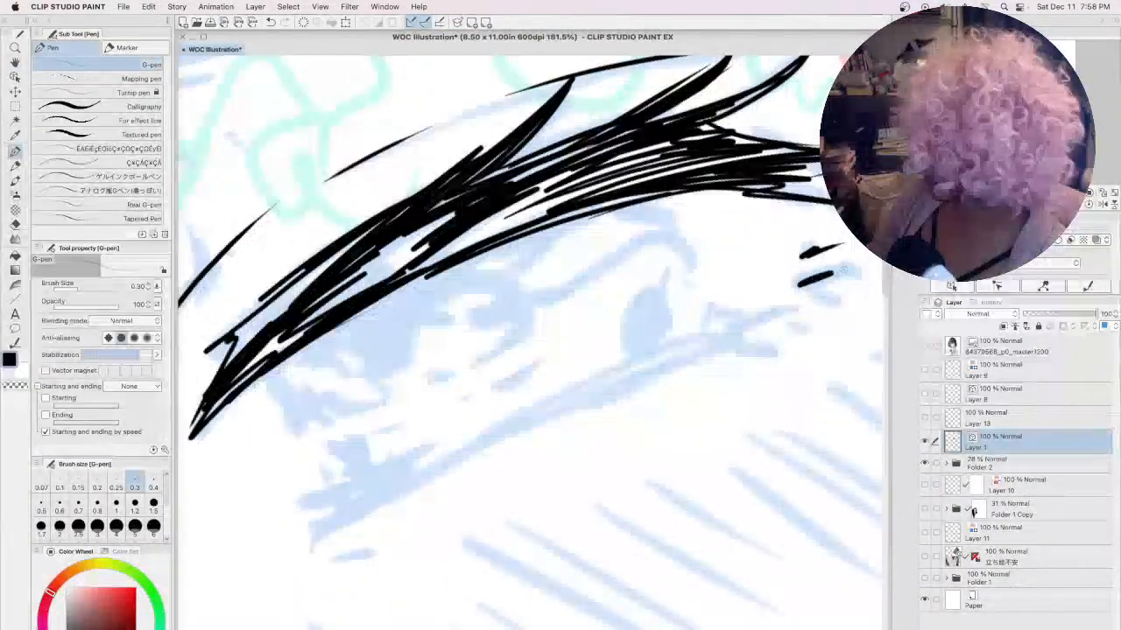
{"action": "mouse_move", "coordinate": [790, 349]}
{"action": "left_mouse_down"}
{"action": "mouse_move", "coordinate": [479, 437]}
{"action": "mouse_move", "coordinate": [327, 522]}
{"action": "mouse_move", "coordinate": [301, 555]}
{"action": "mouse_move", "coordinate": [737, 325]}
{"action": "left_mouse_up"}
{"action": "left_click_drag", "start_coordinate": [525, 416], "coordinate": [731, 315]}
{"action": "left_click_drag", "start_coordinate": [357, 479], "coordinate": [323, 506]}
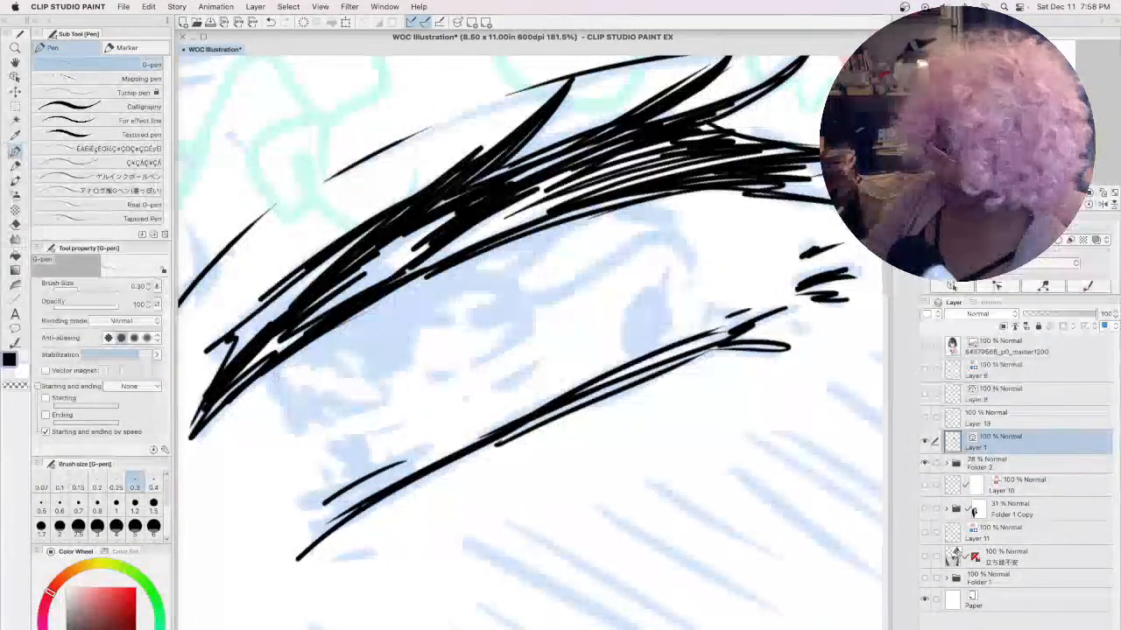
- Ink the iris's side edges and hatch a dark shadow beneath the inner half of the lash band
{"action": "left_click_drag", "start_coordinate": [340, 442], "coordinate": [378, 473]}
{"action": "left_click_drag", "start_coordinate": [315, 349], "coordinate": [428, 285]}
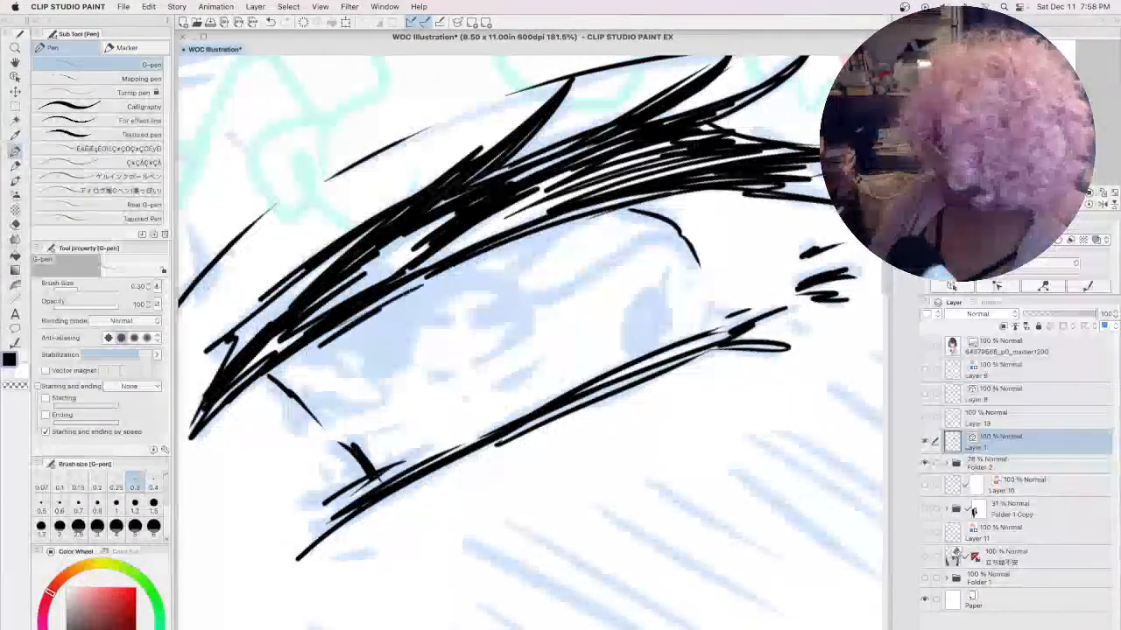
{"action": "mouse_move", "coordinate": [368, 340]}
{"action": "left_mouse_down"}
{"action": "mouse_move", "coordinate": [464, 266]}
{"action": "mouse_move", "coordinate": [438, 302]}
{"action": "left_mouse_up"}
{"action": "left_click_drag", "start_coordinate": [334, 333], "coordinate": [430, 266]}
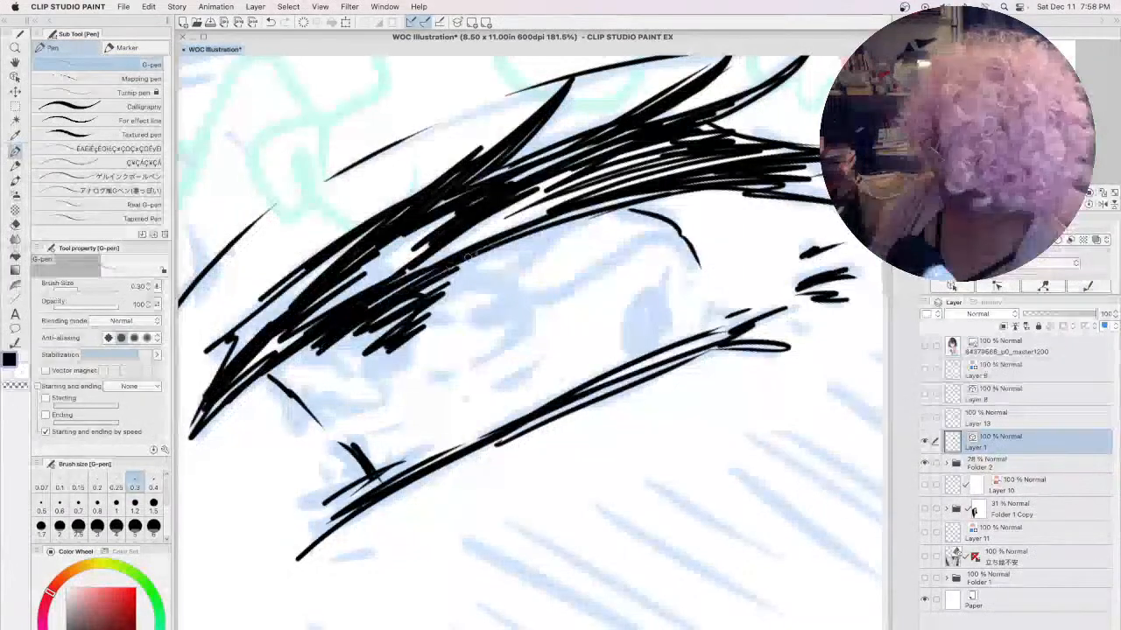
{"action": "left_click_drag", "start_coordinate": [369, 308], "coordinate": [461, 263]}
- Close the white gaps in the lash band with strokes running from its inner half to the outer flicks
{"action": "mouse_move", "coordinate": [334, 307]}
{"action": "left_mouse_down"}
{"action": "mouse_move", "coordinate": [429, 233]}
{"action": "mouse_move", "coordinate": [543, 209]}
{"action": "left_mouse_up"}
{"action": "left_click_drag", "start_coordinate": [532, 208], "coordinate": [634, 167]}
{"action": "left_click_drag", "start_coordinate": [580, 179], "coordinate": [686, 141]}
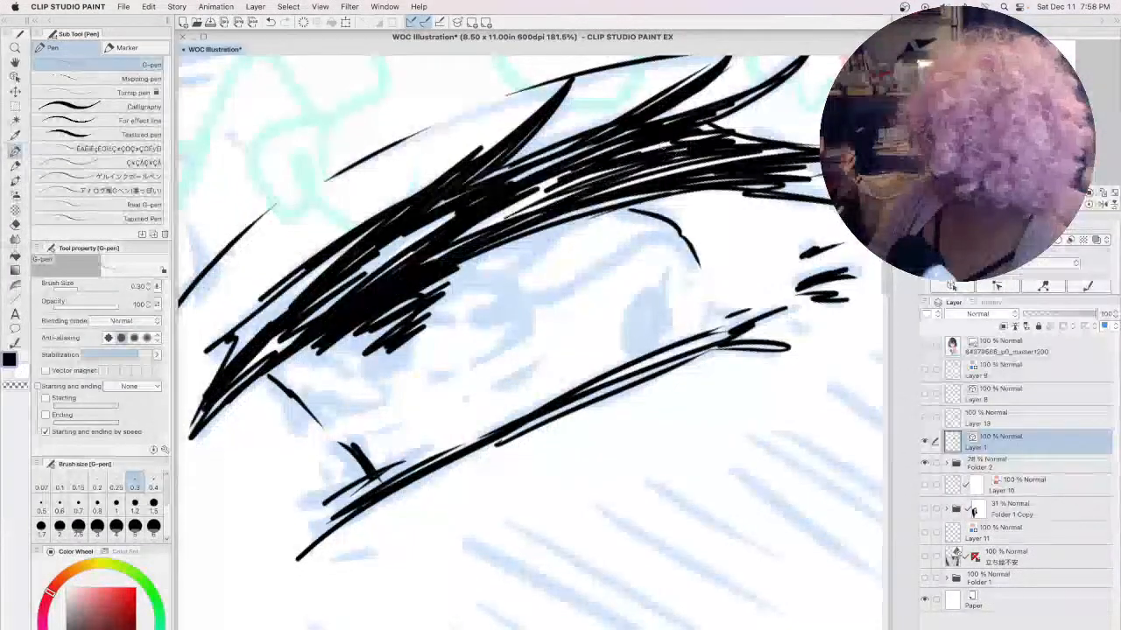
{"action": "left_click_drag", "start_coordinate": [612, 158], "coordinate": [668, 142]}
{"action": "left_click_drag", "start_coordinate": [588, 194], "coordinate": [733, 156]}
{"action": "left_click_drag", "start_coordinate": [548, 223], "coordinate": [612, 198]}
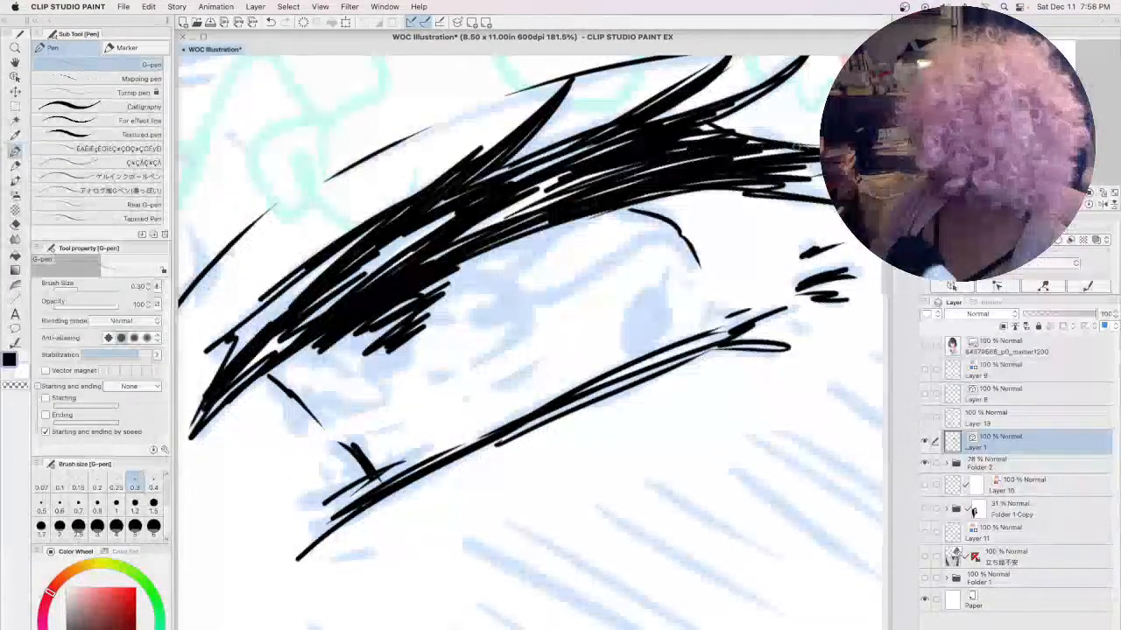
- Outline the rounded pupil shape under the lash shadow and join its upper side to the band
{"action": "left_click_drag", "start_coordinate": [403, 363], "coordinate": [432, 376]}
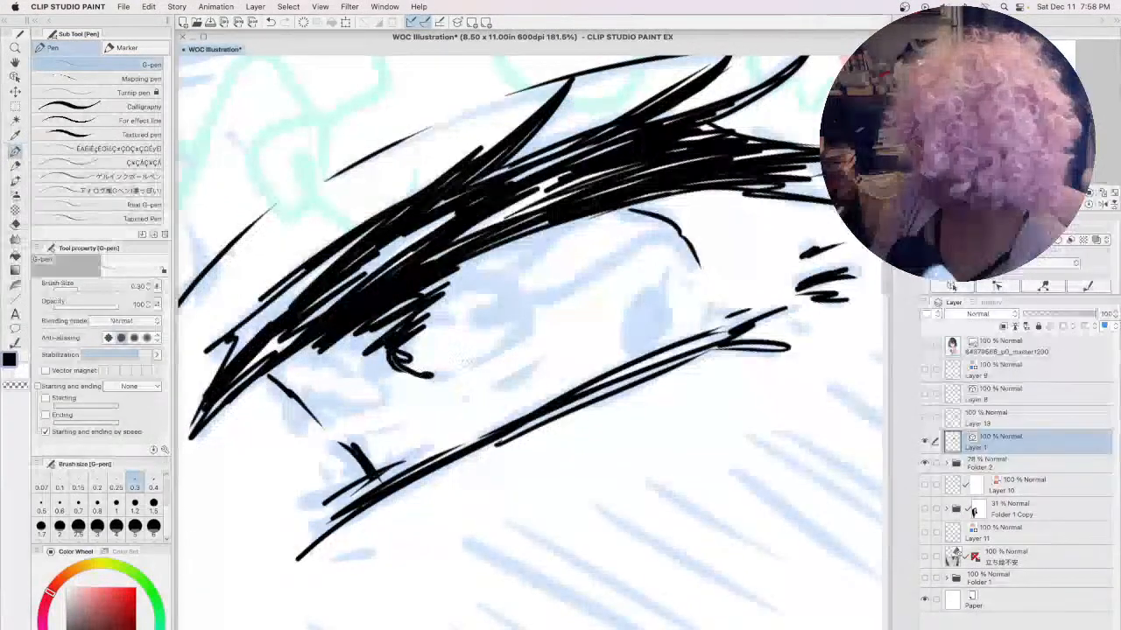
{"action": "mouse_move", "coordinate": [517, 296]}
{"action": "left_mouse_down"}
{"action": "mouse_move", "coordinate": [481, 360]}
{"action": "mouse_move", "coordinate": [478, 293]}
{"action": "left_mouse_up"}
{"action": "left_click_drag", "start_coordinate": [485, 273], "coordinate": [560, 226]}
{"action": "left_click_drag", "start_coordinate": [487, 269], "coordinate": [539, 230]}
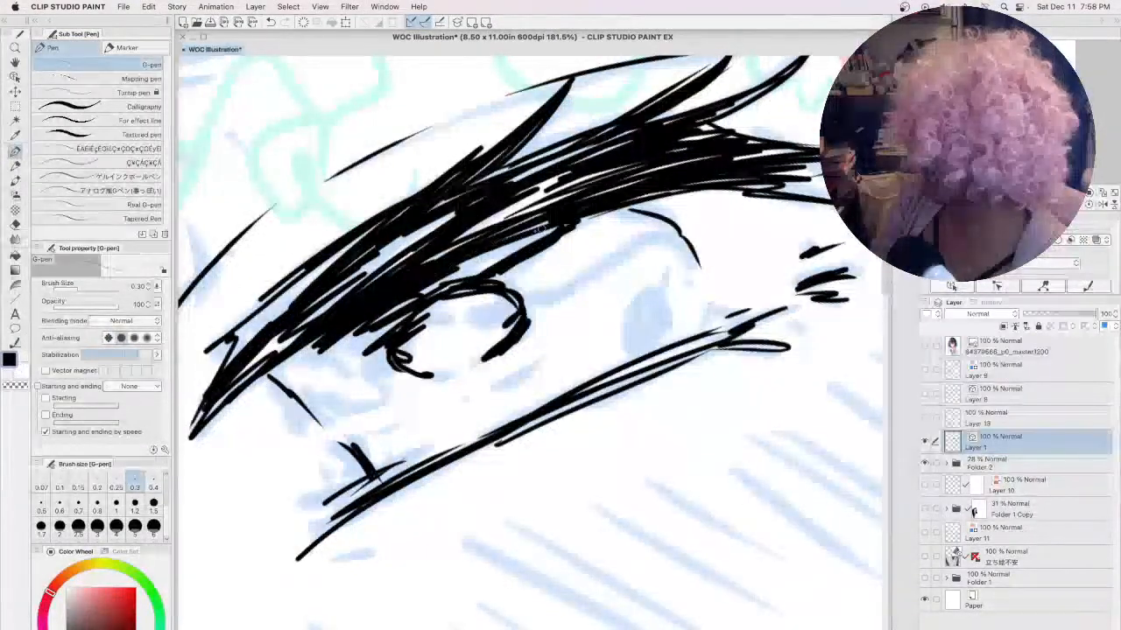
- Ink the shadow edge across the upper iris, thicken the iris outline, and add short shading strokes inside it
{"action": "mouse_move", "coordinate": [667, 218]}
{"action": "left_mouse_down"}
{"action": "mouse_move", "coordinate": [556, 291]}
{"action": "mouse_move", "coordinate": [474, 378]}
{"action": "left_mouse_up"}
{"action": "mouse_move", "coordinate": [685, 226]}
{"action": "left_mouse_down"}
{"action": "mouse_move", "coordinate": [651, 247]}
{"action": "mouse_move", "coordinate": [560, 236]}
{"action": "left_mouse_up"}
{"action": "mouse_move", "coordinate": [324, 336]}
{"action": "left_mouse_down"}
{"action": "mouse_move", "coordinate": [273, 373]}
{"action": "mouse_move", "coordinate": [292, 379]}
{"action": "left_mouse_up"}
{"action": "left_click_drag", "start_coordinate": [388, 325], "coordinate": [352, 353]}
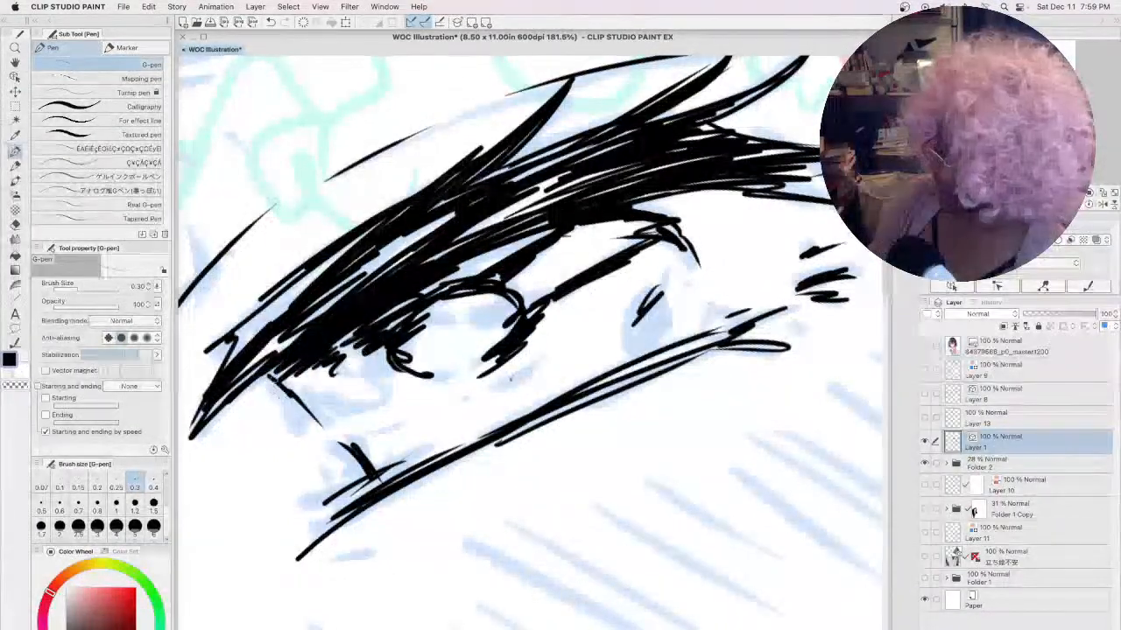
{"action": "left_click_drag", "start_coordinate": [323, 407], "coordinate": [361, 402]}
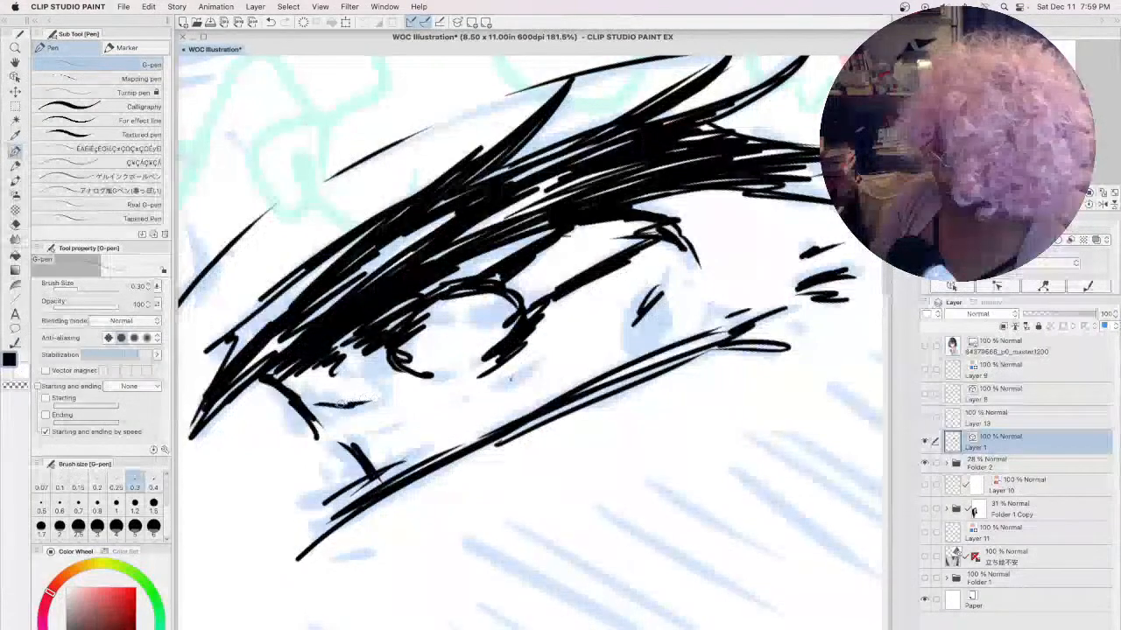
{"action": "left_click_drag", "start_coordinate": [661, 324], "coordinate": [625, 361]}
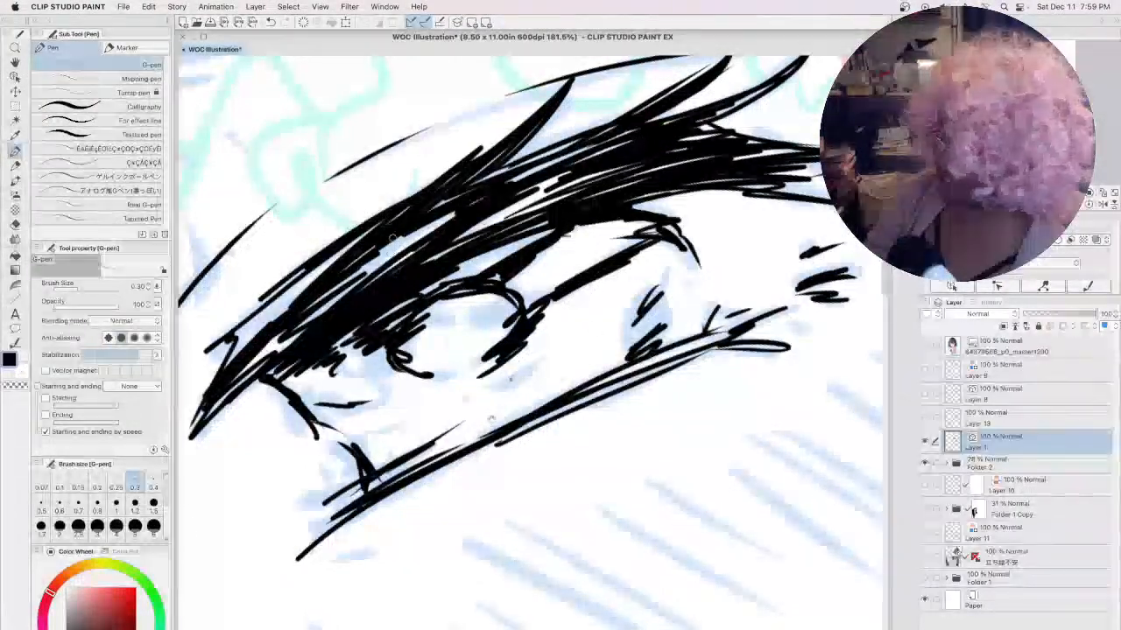
- Ink the thick end of the eyebrow above the outer lashes with long parallel strokes over the blue sketch
{"action": "left_click_drag", "start_coordinate": [390, 302], "coordinate": [618, 282]}
{"action": "key", "text": "p"}
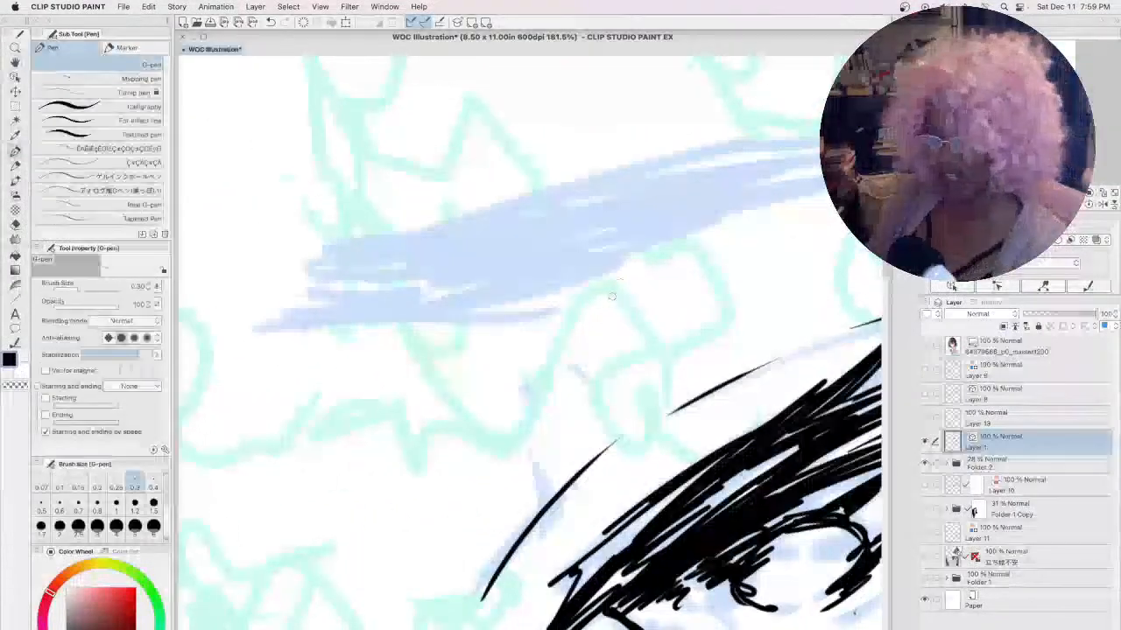
{"action": "scroll", "coordinate": [621, 279], "scroll_direction": "down", "scroll_amount": 5}
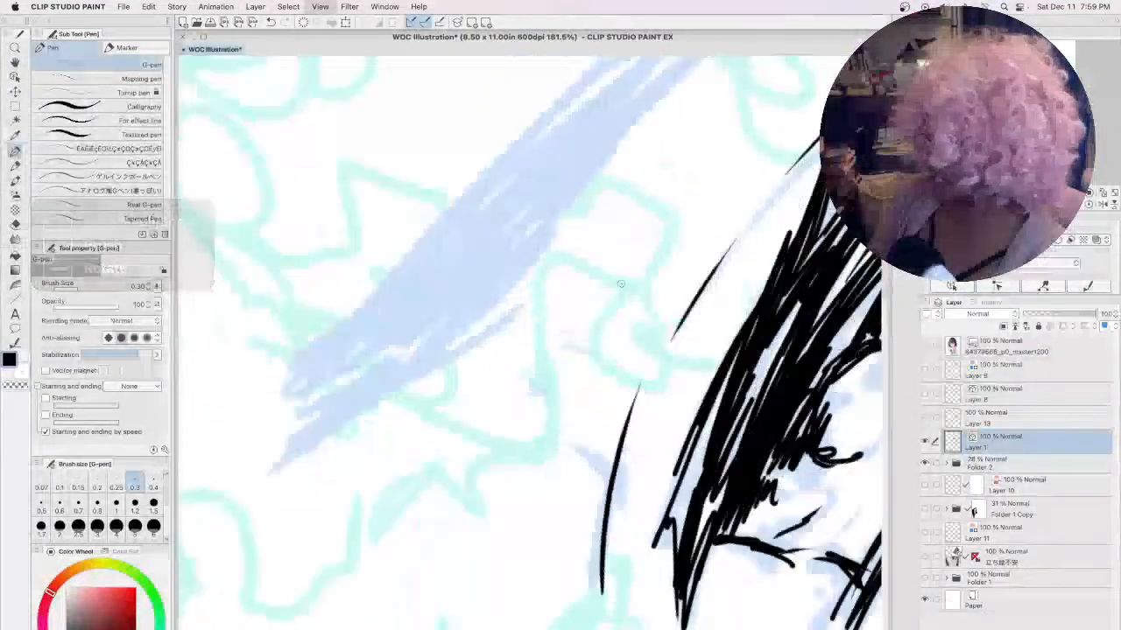
{"action": "left_click_drag", "start_coordinate": [638, 363], "coordinate": [705, 245]}
{"action": "left_click_drag", "start_coordinate": [675, 149], "coordinate": [377, 455]}
{"action": "mouse_move", "coordinate": [512, 306]}
{"action": "left_mouse_down"}
{"action": "mouse_move", "coordinate": [311, 486]}
{"action": "mouse_move", "coordinate": [608, 194]}
{"action": "left_mouse_up"}
{"action": "left_click_drag", "start_coordinate": [508, 339], "coordinate": [342, 512]}
{"action": "mouse_move", "coordinate": [469, 393]}
{"action": "left_mouse_down"}
{"action": "mouse_move", "coordinate": [331, 552]}
{"action": "mouse_move", "coordinate": [609, 293]}
{"action": "mouse_move", "coordinate": [683, 171]}
{"action": "left_mouse_up"}
{"action": "left_click_drag", "start_coordinate": [646, 220], "coordinate": [371, 524]}
{"action": "mouse_move", "coordinate": [644, 184]}
{"action": "left_mouse_down"}
{"action": "mouse_move", "coordinate": [436, 462]}
{"action": "mouse_move", "coordinate": [636, 249]}
{"action": "mouse_move", "coordinate": [492, 429]}
{"action": "left_mouse_up"}
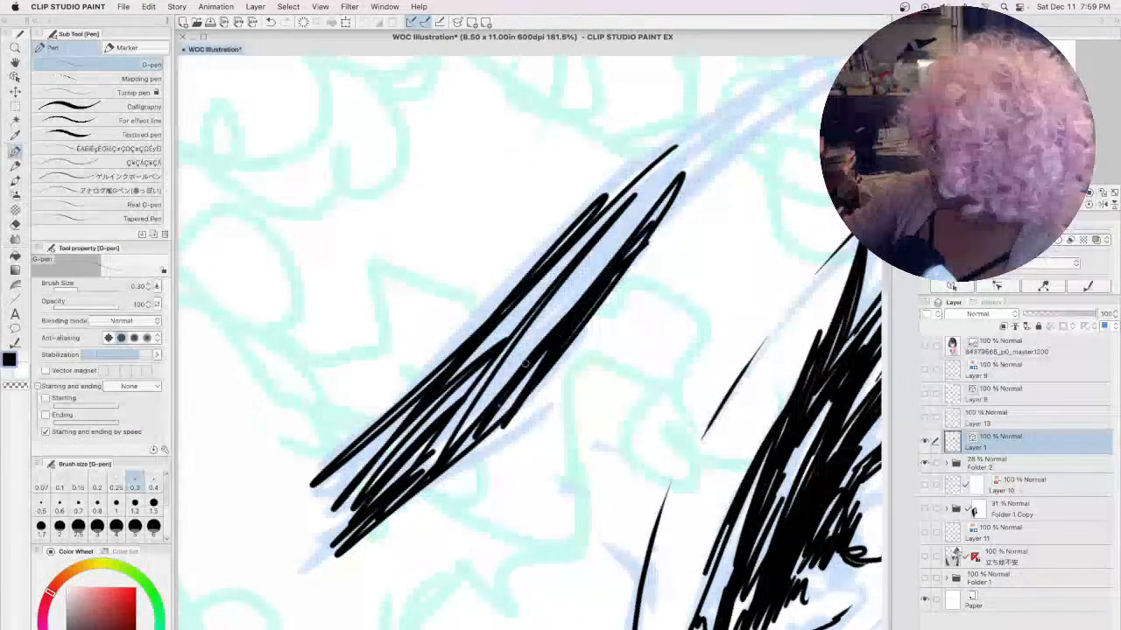
- Fill the gaps in the eyebrow's thick end with dense overlapping strokes
{"action": "mouse_move", "coordinate": [615, 254]}
{"action": "left_mouse_down"}
{"action": "mouse_move", "coordinate": [478, 438]}
{"action": "mouse_move", "coordinate": [642, 202]}
{"action": "mouse_move", "coordinate": [425, 430]}
{"action": "left_mouse_up"}
{"action": "left_click_drag", "start_coordinate": [578, 254], "coordinate": [374, 471]}
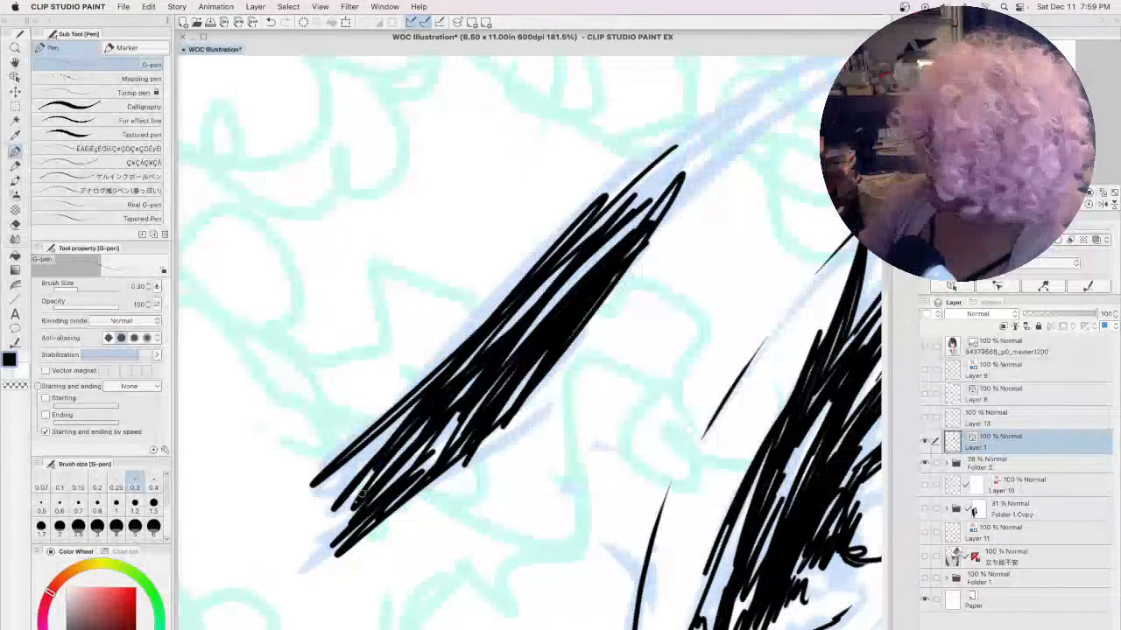
{"action": "left_click_drag", "start_coordinate": [429, 419], "coordinate": [333, 543]}
{"action": "mouse_move", "coordinate": [411, 398]}
{"action": "left_mouse_down"}
{"action": "mouse_move", "coordinate": [310, 560]}
{"action": "mouse_move", "coordinate": [317, 535]}
{"action": "left_mouse_up"}
{"action": "mouse_move", "coordinate": [366, 458]}
{"action": "left_mouse_down"}
{"action": "mouse_move", "coordinate": [655, 171]}
{"action": "mouse_move", "coordinate": [384, 415]}
{"action": "left_mouse_up"}
{"action": "left_click_drag", "start_coordinate": [559, 233], "coordinate": [464, 334]}
{"action": "mouse_move", "coordinate": [596, 198]}
{"action": "left_mouse_down"}
{"action": "mouse_move", "coordinate": [458, 374]}
{"action": "mouse_move", "coordinate": [674, 168]}
{"action": "left_mouse_up"}
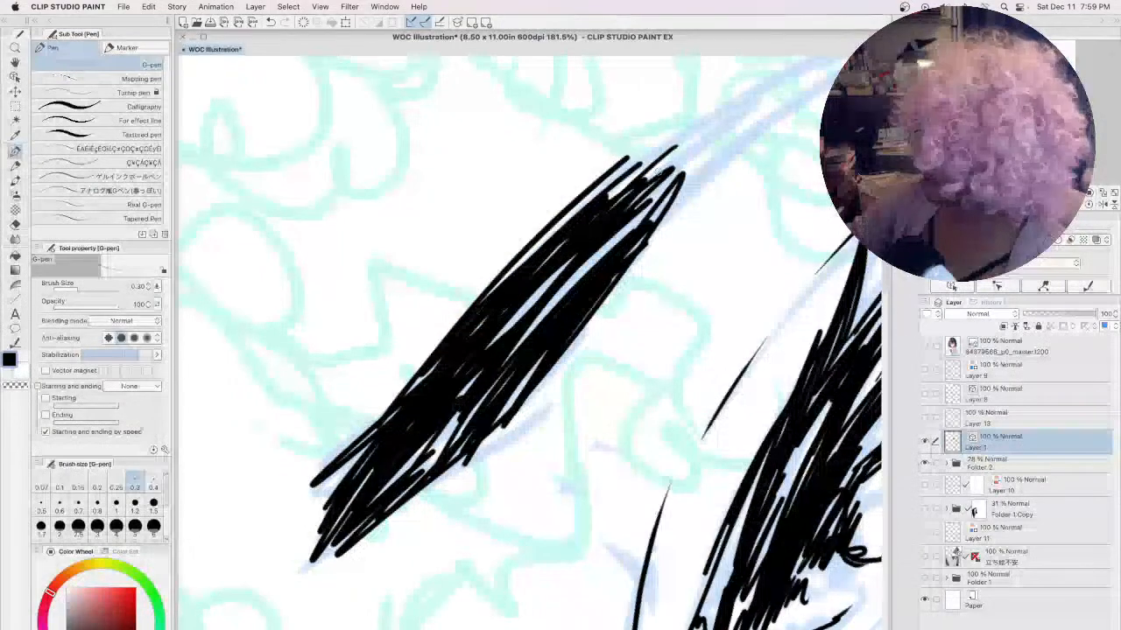
- Extend the eyebrow into a curved, tapering point with long strokes and darken the join to its thick part
{"action": "key", "text": "h"}
{"action": "mouse_move", "coordinate": [741, 221]}
{"action": "left_mouse_down"}
{"action": "mouse_move", "coordinate": [575, 370]}
{"action": "mouse_move", "coordinate": [584, 328]}
{"action": "left_mouse_up"}
{"action": "key", "text": "p"}
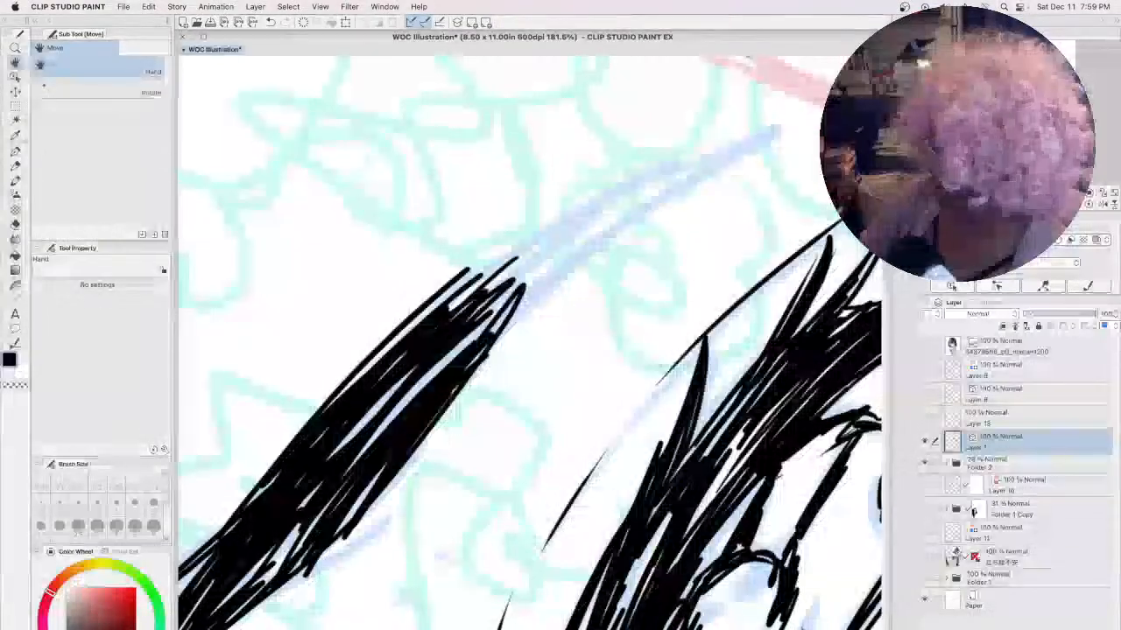
{"action": "left_click_drag", "start_coordinate": [354, 456], "coordinate": [464, 346]}
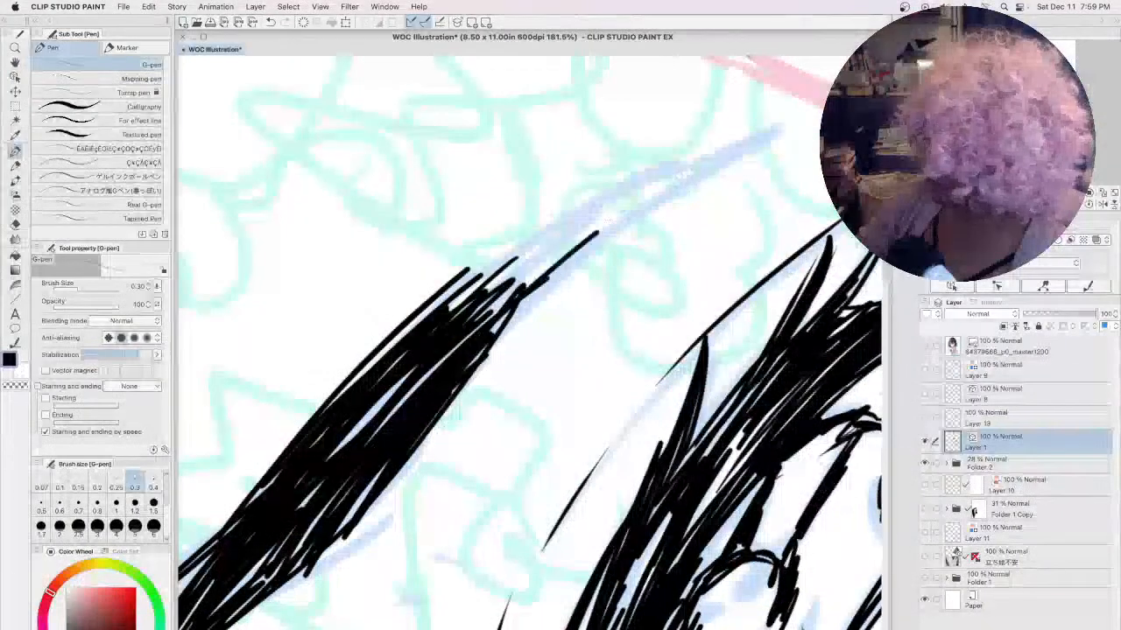
{"action": "mouse_move", "coordinate": [734, 152]}
{"action": "left_mouse_down"}
{"action": "mouse_move", "coordinate": [464, 342]}
{"action": "mouse_move", "coordinate": [523, 285]}
{"action": "left_mouse_up"}
{"action": "left_click_drag", "start_coordinate": [784, 131], "coordinate": [491, 346]}
{"action": "left_click_drag", "start_coordinate": [700, 163], "coordinate": [473, 319]}
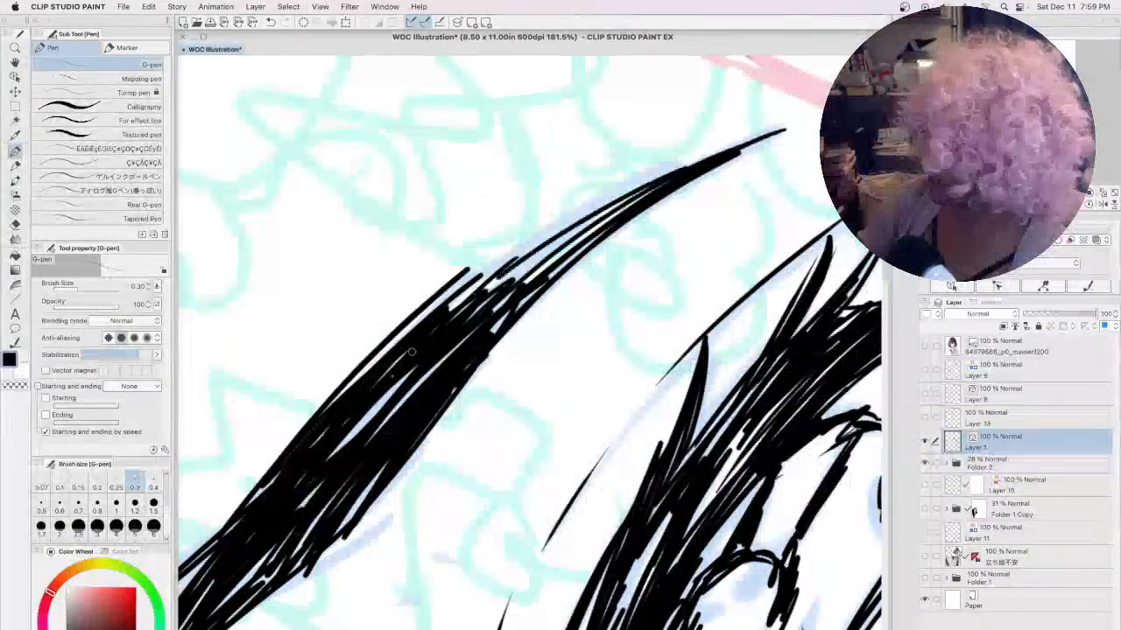
{"action": "mouse_move", "coordinate": [665, 168]}
{"action": "left_mouse_down"}
{"action": "mouse_move", "coordinate": [350, 438]}
{"action": "mouse_move", "coordinate": [346, 394]}
{"action": "left_mouse_up"}
{"action": "left_click_drag", "start_coordinate": [666, 174], "coordinate": [466, 293]}
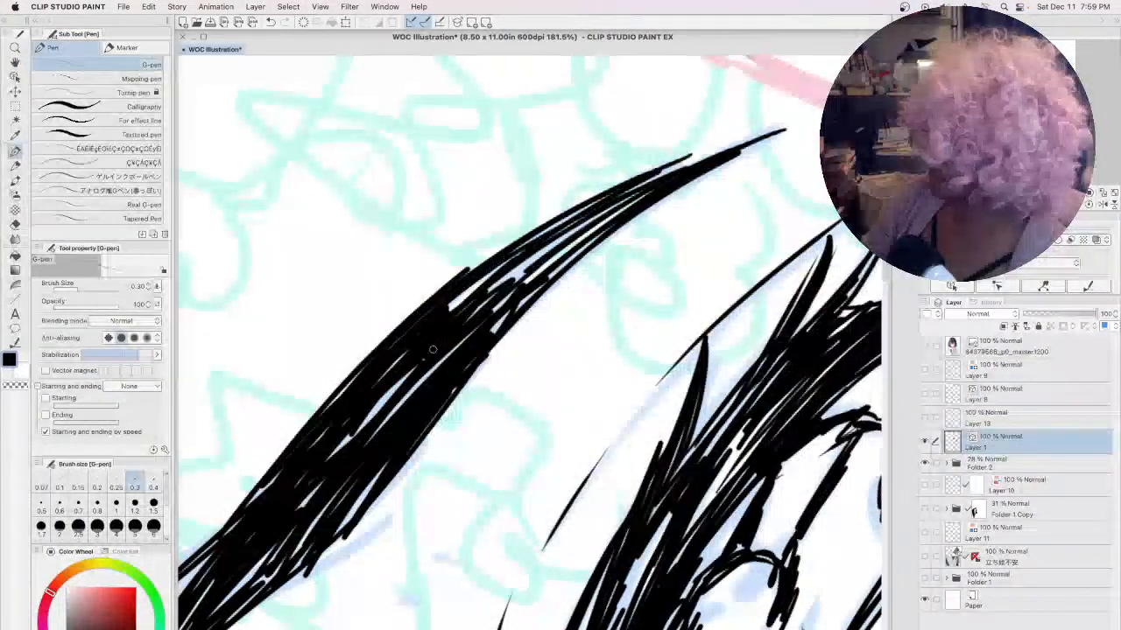
{"action": "left_click_drag", "start_coordinate": [626, 199], "coordinate": [439, 314]}
- Ink the start of the mouth's upper line and thicken the mouth corner beside the headset microphone
{"action": "key", "text": "space"}
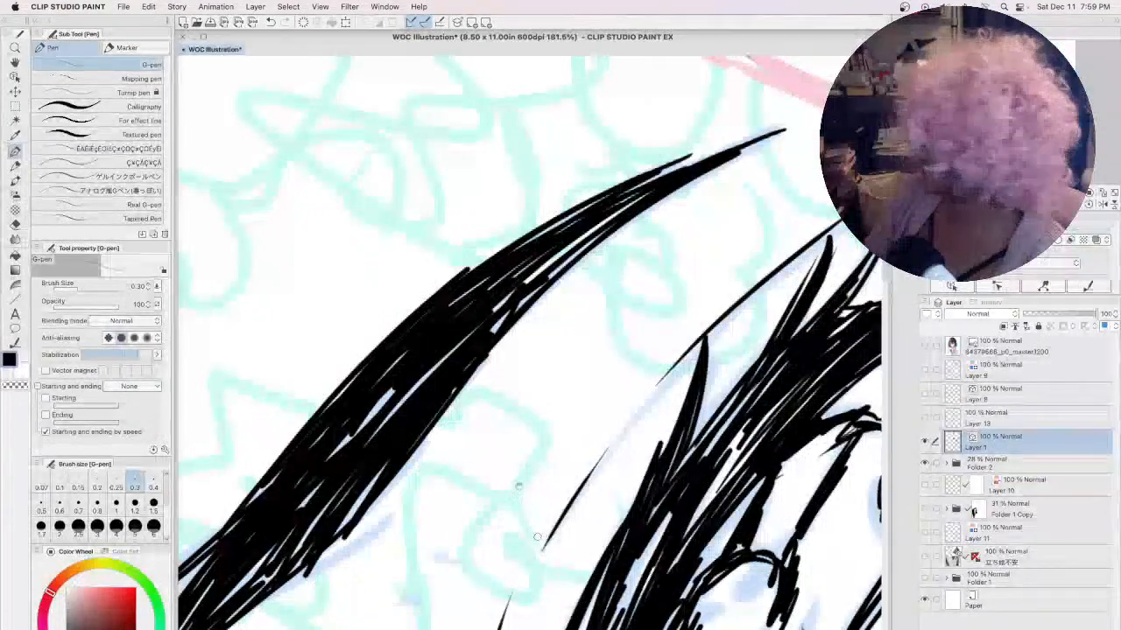
{"action": "left_click_drag", "start_coordinate": [535, 516], "coordinate": [496, 332]}
{"action": "mouse_move", "coordinate": [995, 114]}
{"action": "left_mouse_down"}
{"action": "mouse_move", "coordinate": [994, 125]}
{"action": "mouse_move", "coordinate": [985, 117]}
{"action": "left_mouse_up"}
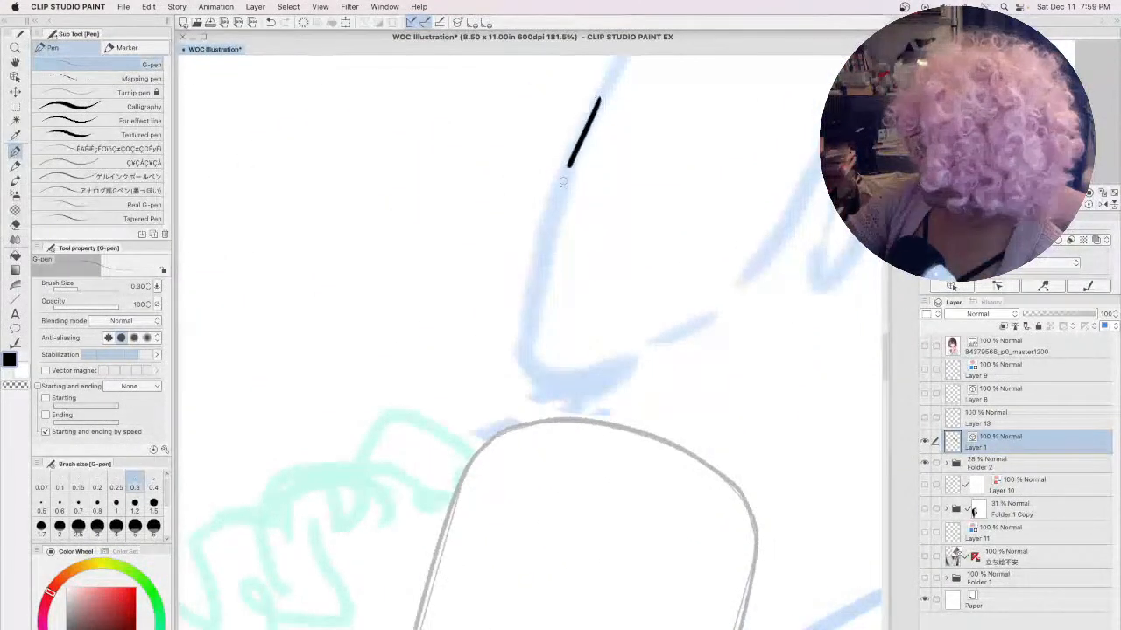
{"action": "left_click_drag", "start_coordinate": [563, 181], "coordinate": [541, 359]}
{"action": "key", "text": "asciicircum"}
{"action": "key", "text": "asciicircum"}
{"action": "key", "text": "asciicircum"}
{"action": "key", "text": "asciicircum"}
{"action": "key", "text": "asciicircum"}
{"action": "key", "text": "asciicircum"}
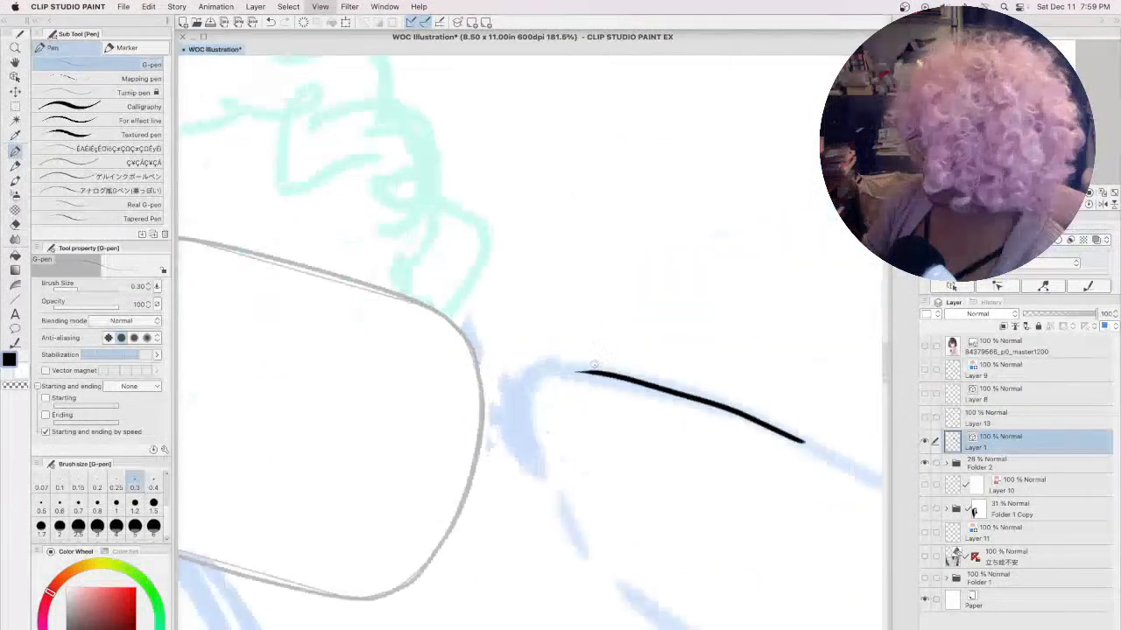
{"action": "left_click_drag", "start_coordinate": [536, 469], "coordinate": [541, 372]}
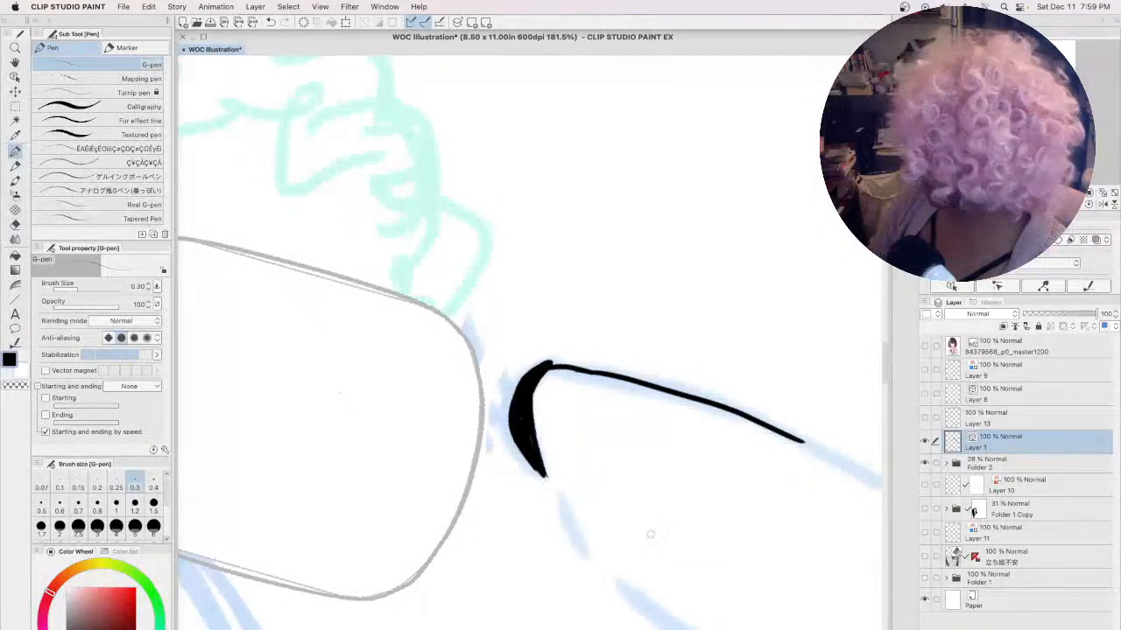
- Ink the mouth's lower curve, fill the opposite corner solid, and continue the upper line toward that corner
{"action": "key", "text": "space"}
{"action": "mouse_move", "coordinate": [649, 534]}
{"action": "left_mouse_down"}
{"action": "mouse_move", "coordinate": [476, 233]}
{"action": "mouse_move", "coordinate": [449, 230]}
{"action": "left_mouse_up"}
{"action": "left_click_drag", "start_coordinate": [355, 163], "coordinate": [367, 190]}
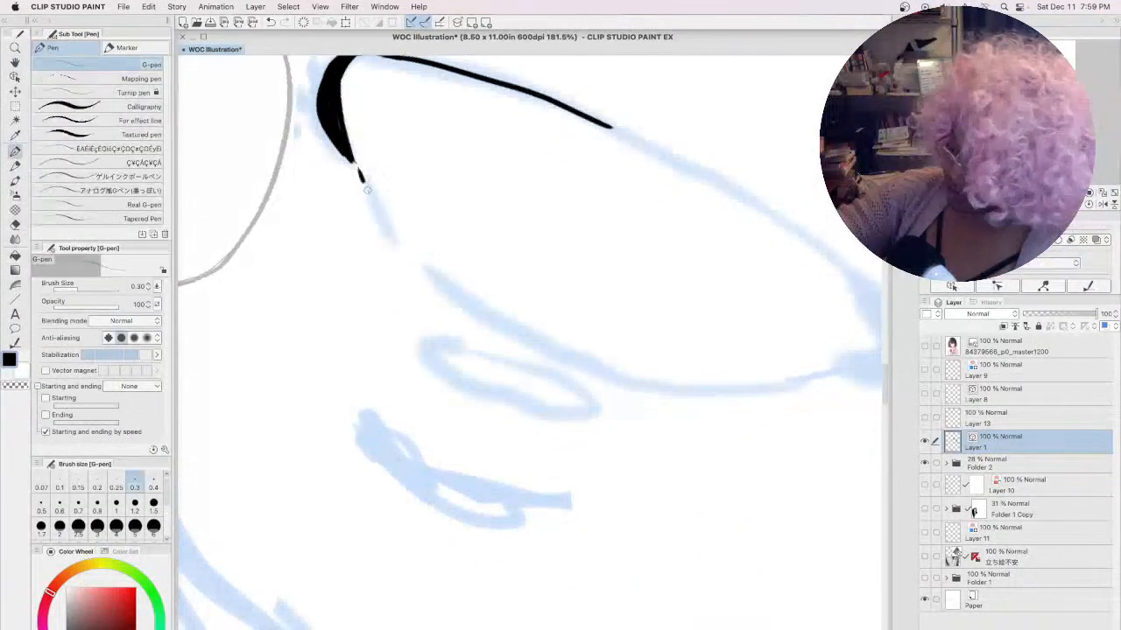
{"action": "key", "text": "space"}
{"action": "mouse_move", "coordinate": [671, 405]}
{"action": "left_mouse_down"}
{"action": "mouse_move", "coordinate": [548, 443]}
{"action": "mouse_move", "coordinate": [531, 427]}
{"action": "left_mouse_up"}
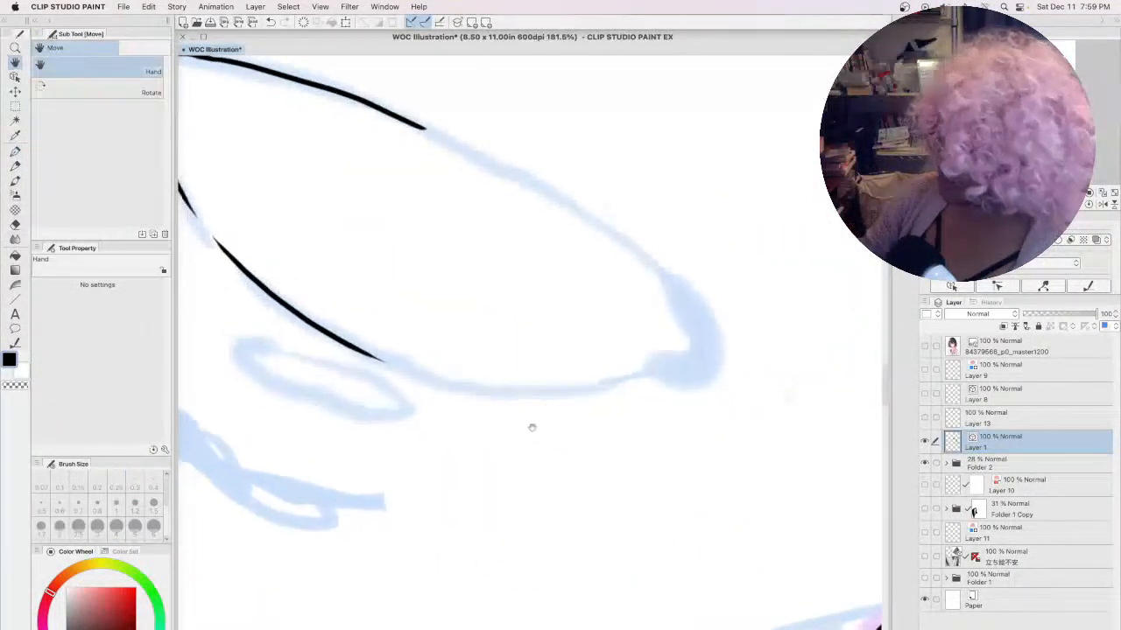
{"action": "key", "text": "minus"}
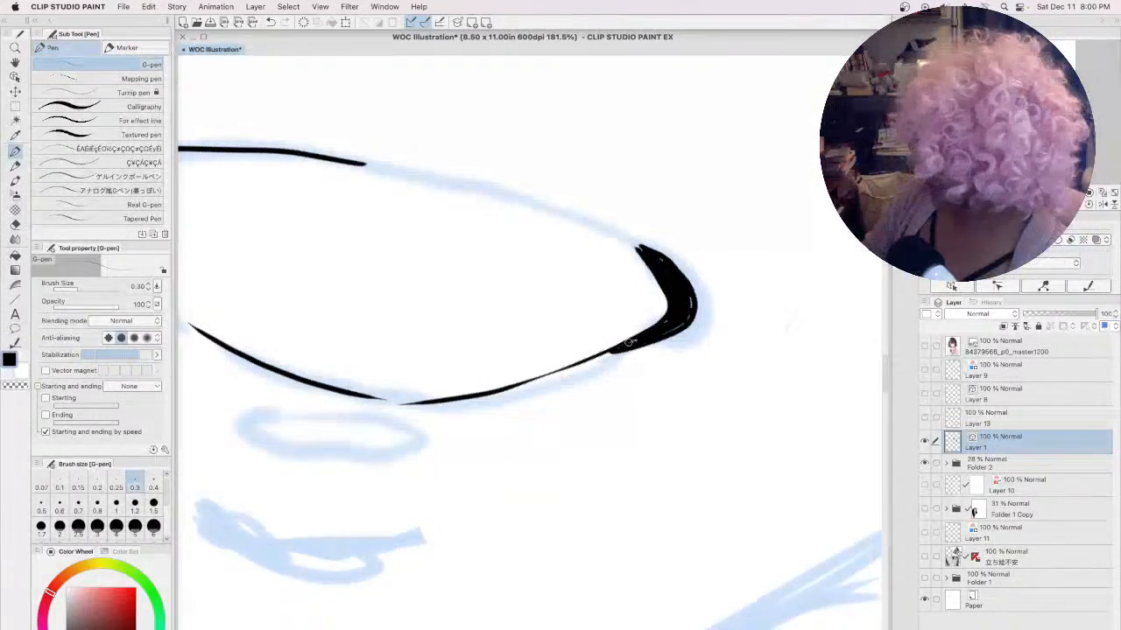
{"action": "left_click_drag", "start_coordinate": [432, 180], "coordinate": [544, 207]}
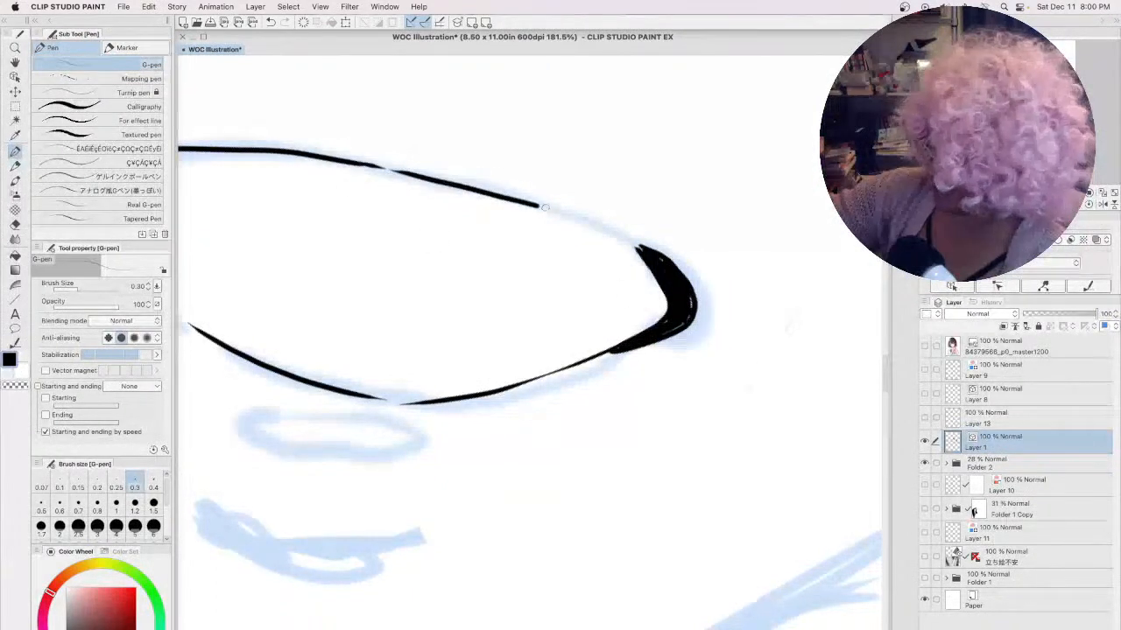
- Ink the short curved shadow line beneath the lower lip with two overlapping strokes
{"action": "left_click_drag", "start_coordinate": [530, 458], "coordinate": [758, 353]}
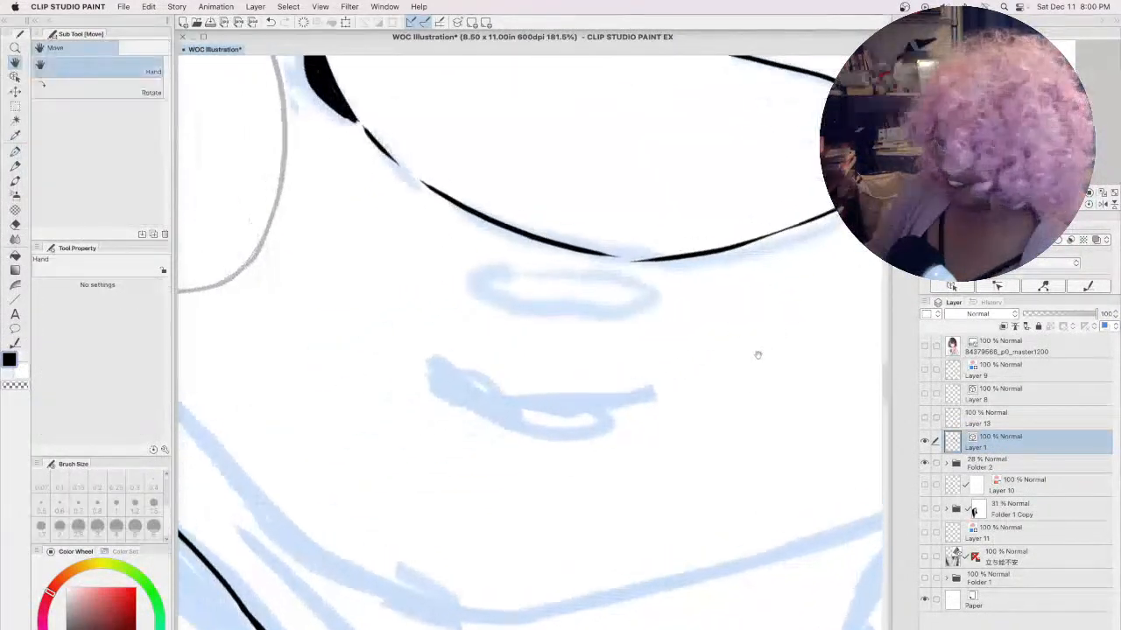
{"action": "mouse_move", "coordinate": [425, 405]}
{"action": "left_mouse_down"}
{"action": "mouse_move", "coordinate": [639, 443]}
{"action": "mouse_move", "coordinate": [491, 462]}
{"action": "mouse_move", "coordinate": [591, 454]}
{"action": "left_mouse_up"}
{"action": "mouse_move", "coordinate": [453, 519]}
{"action": "left_mouse_down"}
{"action": "mouse_move", "coordinate": [548, 475]}
{"action": "mouse_move", "coordinate": [686, 355]}
{"action": "mouse_move", "coordinate": [687, 382]}
{"action": "left_mouse_up"}
- Ink the jawline as one long curve running under the chin and up toward the raised hand
{"action": "mouse_move", "coordinate": [278, 198]}
{"action": "left_mouse_down"}
{"action": "mouse_move", "coordinate": [424, 315]}
{"action": "mouse_move", "coordinate": [529, 443]}
{"action": "mouse_move", "coordinate": [668, 503]}
{"action": "left_mouse_up"}
{"action": "left_click_drag", "start_coordinate": [705, 512], "coordinate": [352, 413]}
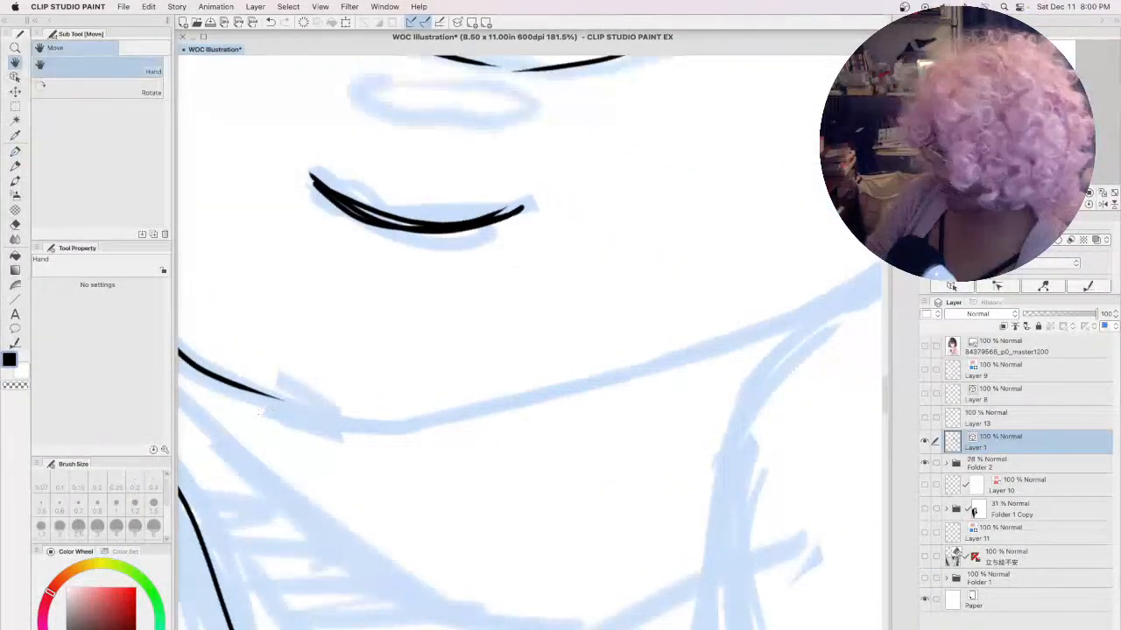
{"action": "left_click_drag", "start_coordinate": [468, 422], "coordinate": [759, 319]}
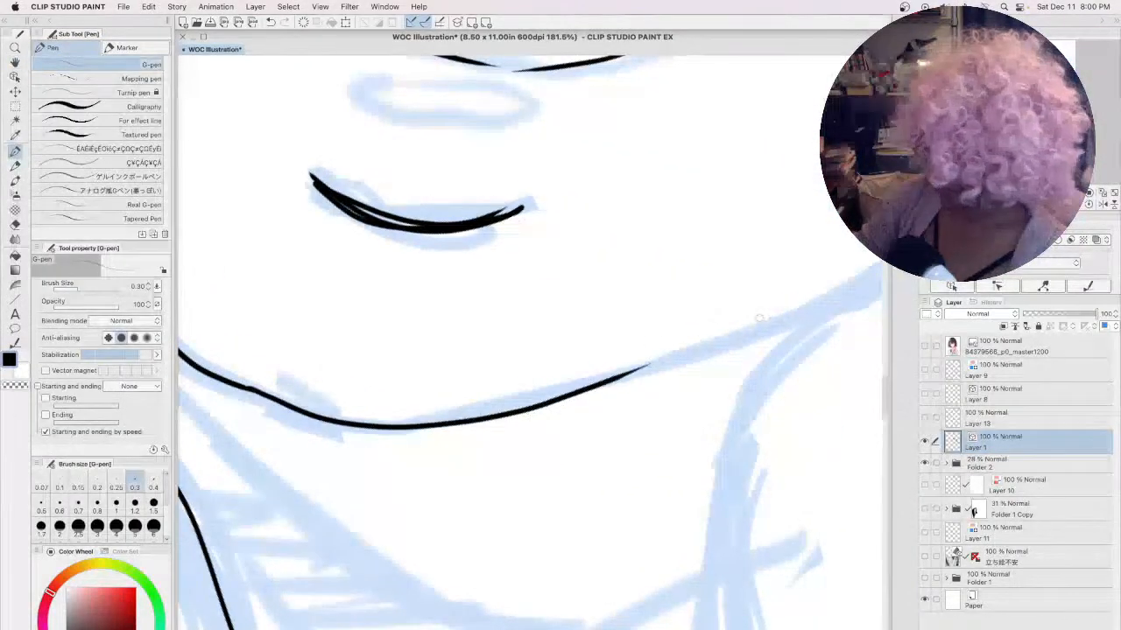
{"action": "mouse_move", "coordinate": [604, 467]}
{"action": "left_mouse_down"}
{"action": "mouse_move", "coordinate": [317, 547]}
{"action": "mouse_move", "coordinate": [342, 554]}
{"action": "left_mouse_up"}
{"action": "mouse_move", "coordinate": [792, 261]}
{"action": "left_mouse_down"}
{"action": "mouse_move", "coordinate": [530, 407]}
{"action": "mouse_move", "coordinate": [333, 499]}
{"action": "left_mouse_up"}
- Ink the neck curves under the chin and the collar folds running down to the sleeve beside the raised hand
{"action": "left_click_drag", "start_coordinate": [543, 520], "coordinate": [626, 245]}
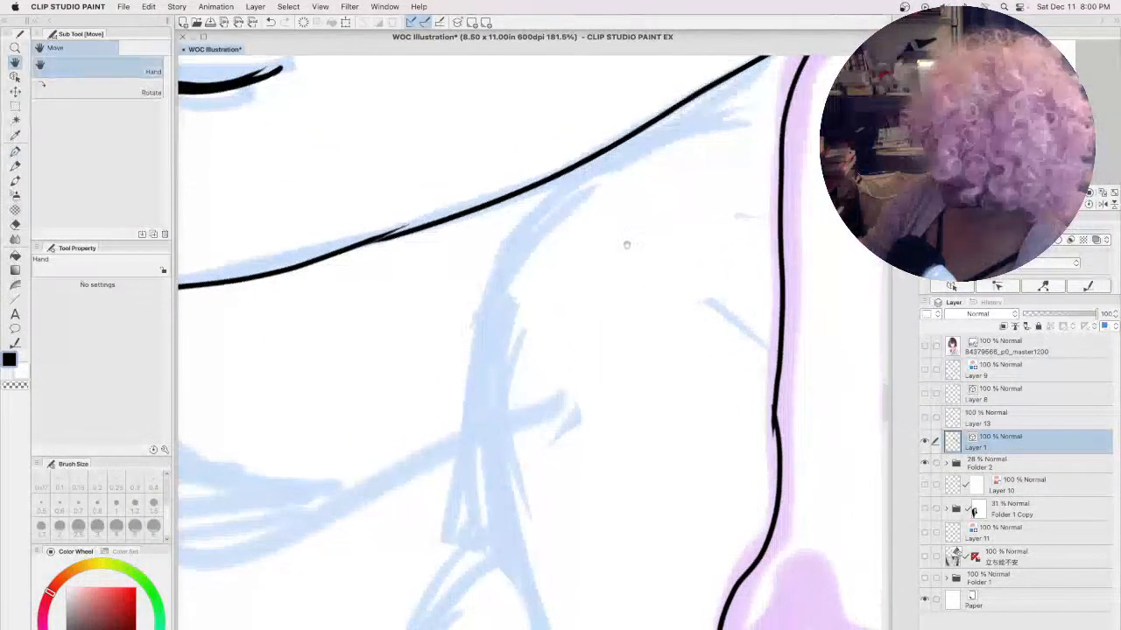
{"action": "mouse_move", "coordinate": [707, 102]}
{"action": "left_mouse_down"}
{"action": "mouse_move", "coordinate": [539, 217]}
{"action": "mouse_move", "coordinate": [518, 611]}
{"action": "left_mouse_up"}
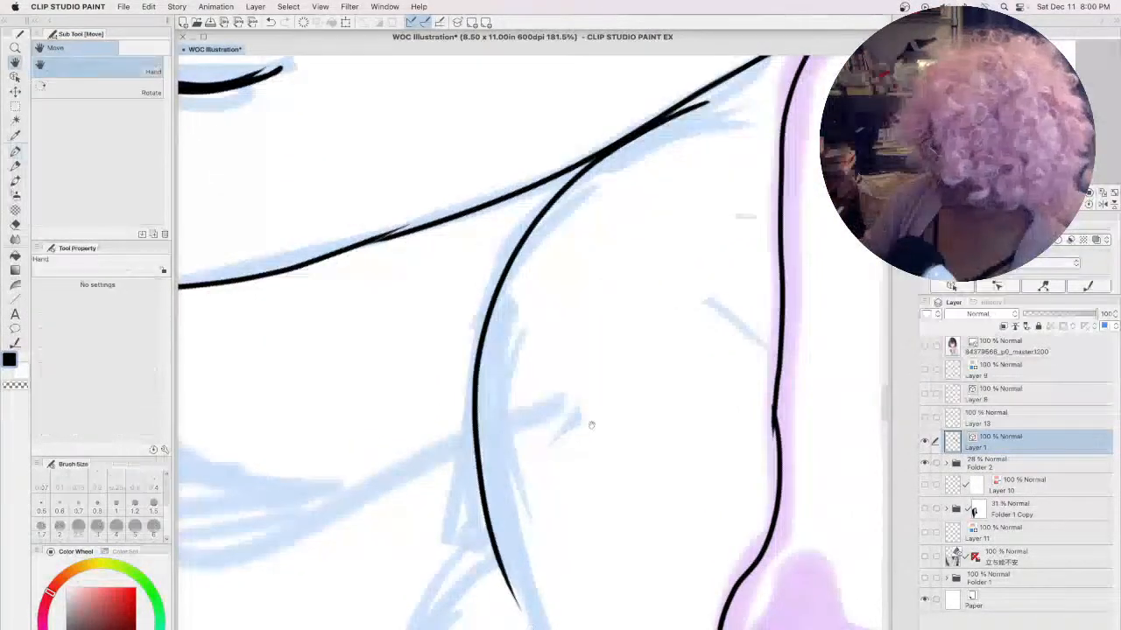
{"action": "mouse_move", "coordinate": [387, 506]}
{"action": "left_mouse_down"}
{"action": "mouse_move", "coordinate": [737, 369]}
{"action": "mouse_move", "coordinate": [726, 377]}
{"action": "left_mouse_up"}
{"action": "mouse_move", "coordinate": [250, 59]}
{"action": "left_mouse_down"}
{"action": "mouse_move", "coordinate": [408, 252]}
{"action": "mouse_move", "coordinate": [618, 356]}
{"action": "mouse_move", "coordinate": [793, 322]}
{"action": "left_mouse_up"}
{"action": "mouse_move", "coordinate": [278, 234]}
{"action": "left_mouse_down"}
{"action": "mouse_move", "coordinate": [326, 297]}
{"action": "mouse_move", "coordinate": [547, 418]}
{"action": "mouse_move", "coordinate": [798, 318]}
{"action": "left_mouse_up"}
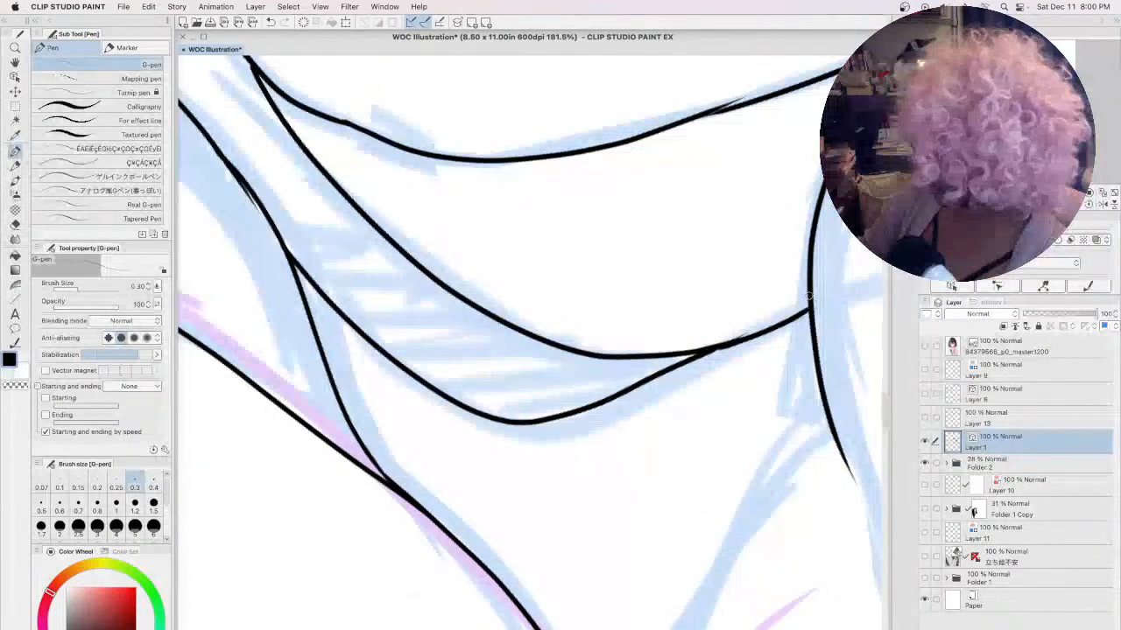
{"action": "mouse_move", "coordinate": [819, 397]}
{"action": "left_mouse_down"}
{"action": "mouse_move", "coordinate": [758, 240]}
{"action": "mouse_move", "coordinate": [618, 117]}
{"action": "mouse_move", "coordinate": [509, 255]}
{"action": "mouse_move", "coordinate": [487, 473]}
{"action": "left_mouse_up"}
{"action": "left_click_drag", "start_coordinate": [649, 214], "coordinate": [730, 405]}
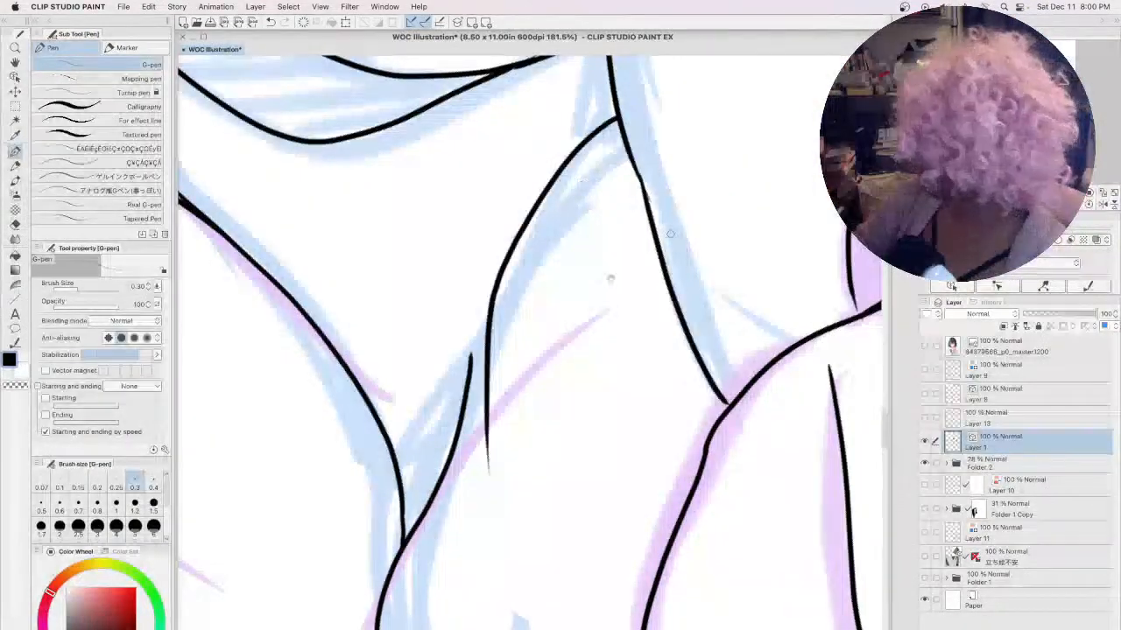
{"action": "left_click_drag", "start_coordinate": [665, 97], "coordinate": [663, 483]}
- Outline the thin oval highlight on the lower lip and add a small nose mark above the mouth
{"action": "scroll", "coordinate": [663, 482], "scroll_direction": "up", "scroll_amount": 5}
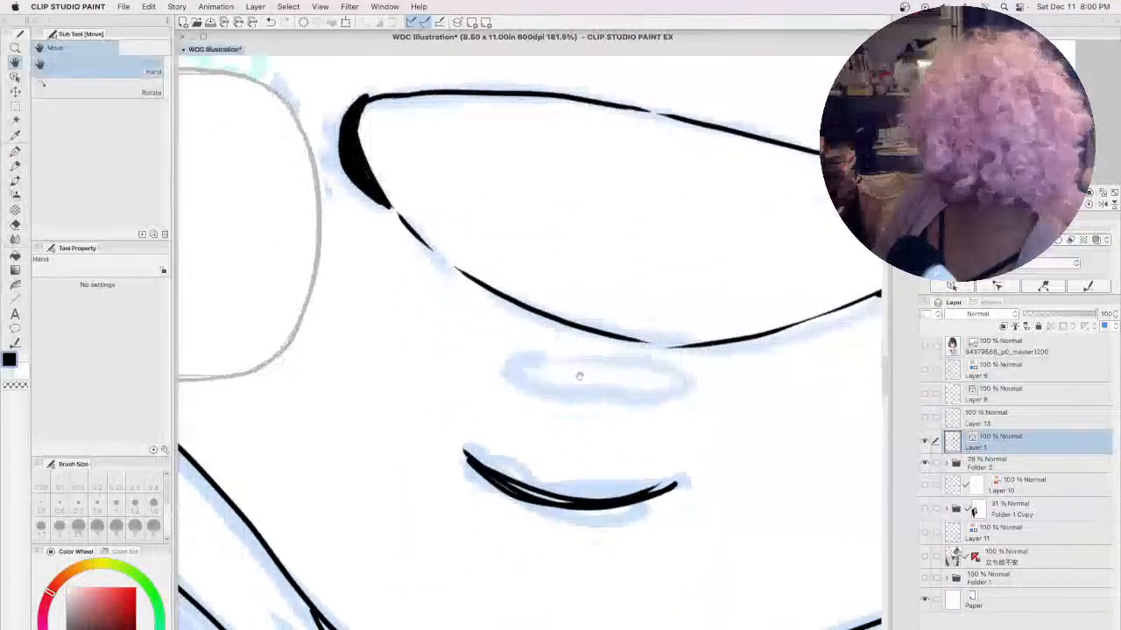
{"action": "left_click_drag", "start_coordinate": [663, 371], "coordinate": [601, 362]}
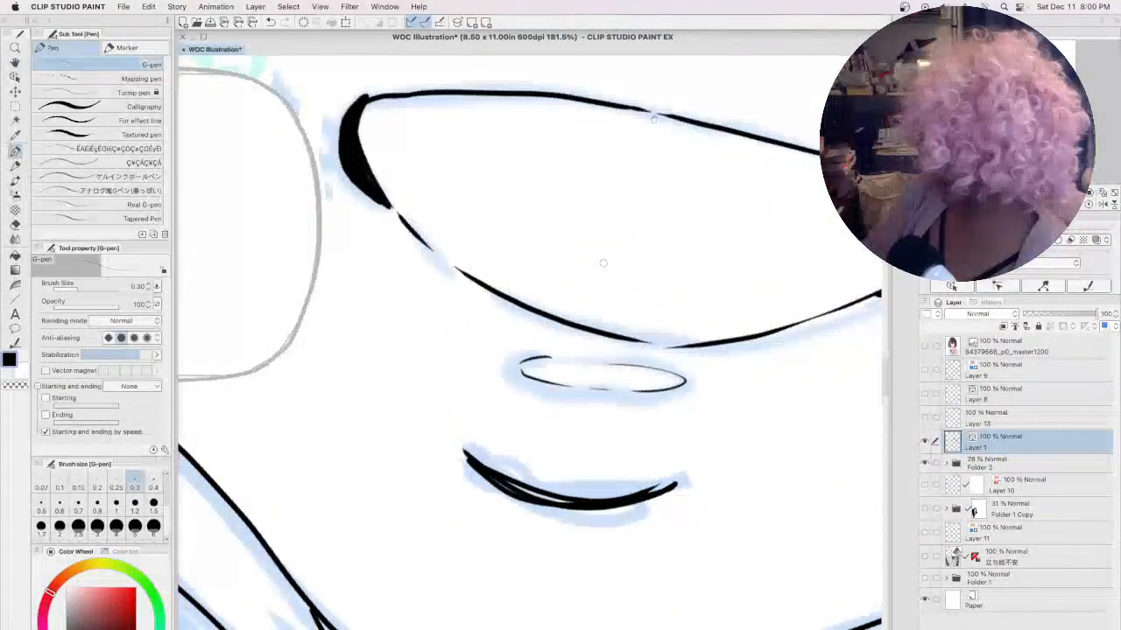
{"action": "left_click_drag", "start_coordinate": [652, 120], "coordinate": [658, 420]}
{"action": "left_click_drag", "start_coordinate": [658, 270], "coordinate": [645, 378]}
{"action": "left_click", "coordinate": [611, 232]}
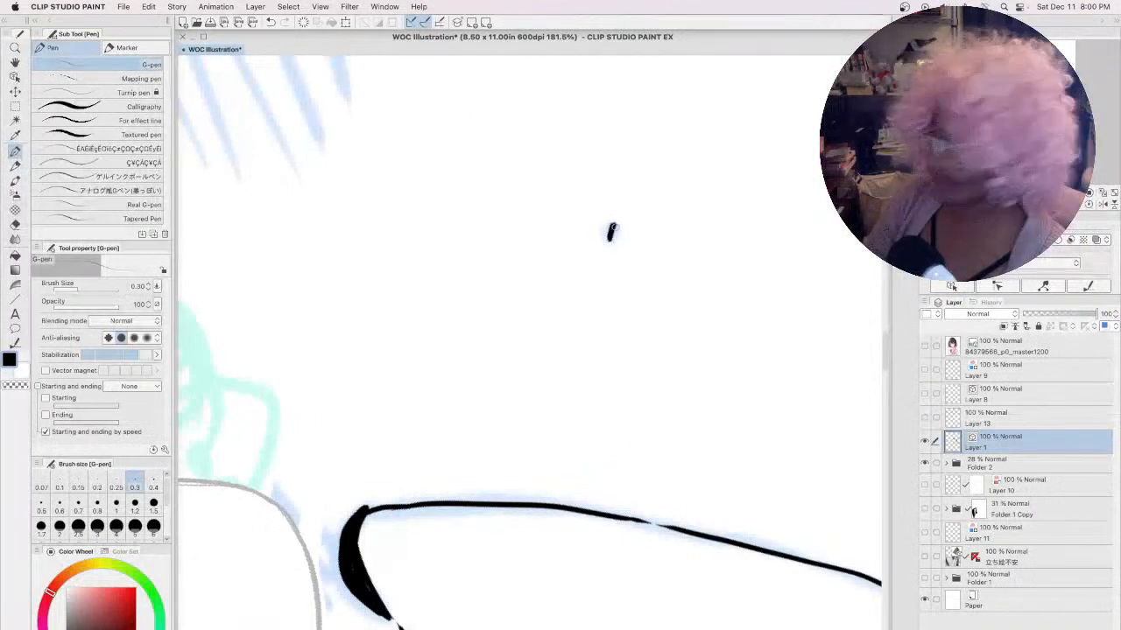
- Hatch the blush with short slanted strokes on the cheek beneath the eye on the headset microphone's side
{"action": "scroll", "coordinate": [619, 257], "scroll_direction": "down", "scroll_amount": 8}
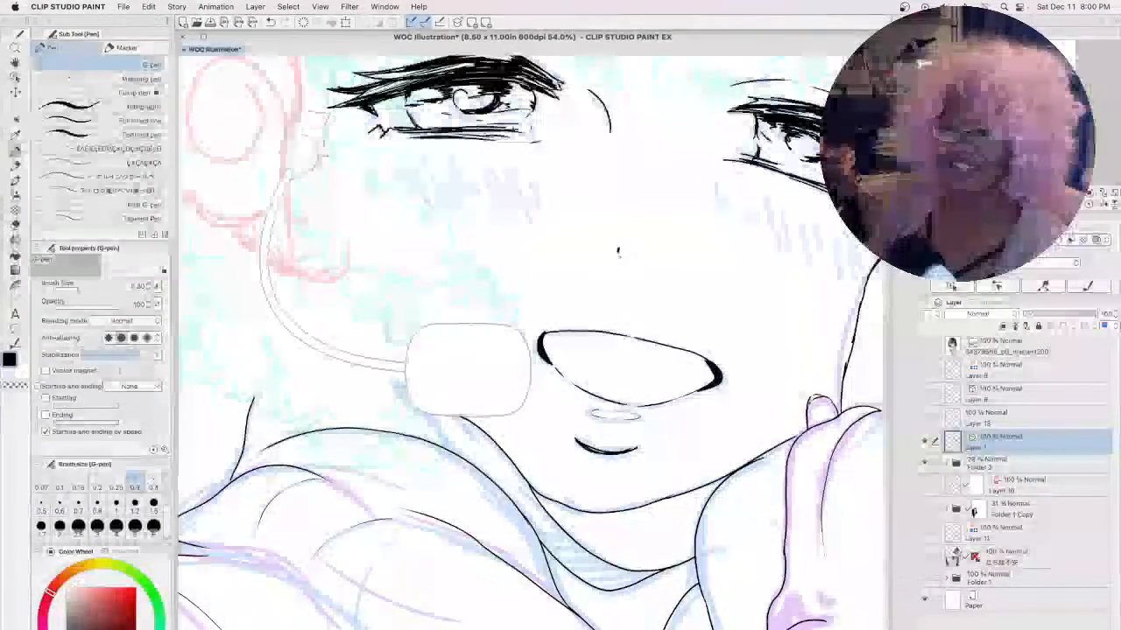
{"action": "key", "text": "space"}
{"action": "left_click_drag", "start_coordinate": [560, 214], "coordinate": [537, 332]}
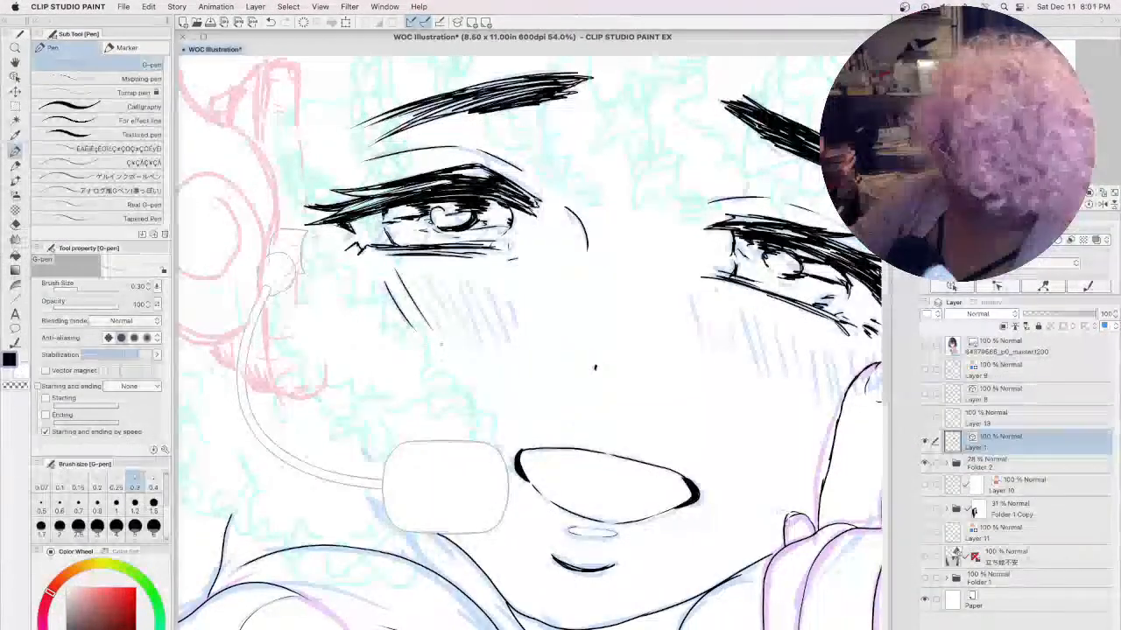
{"action": "left_click_drag", "start_coordinate": [385, 273], "coordinate": [418, 331]}
{"action": "left_click_drag", "start_coordinate": [398, 271], "coordinate": [434, 326]}
{"action": "left_click_drag", "start_coordinate": [413, 288], "coordinate": [443, 331]}
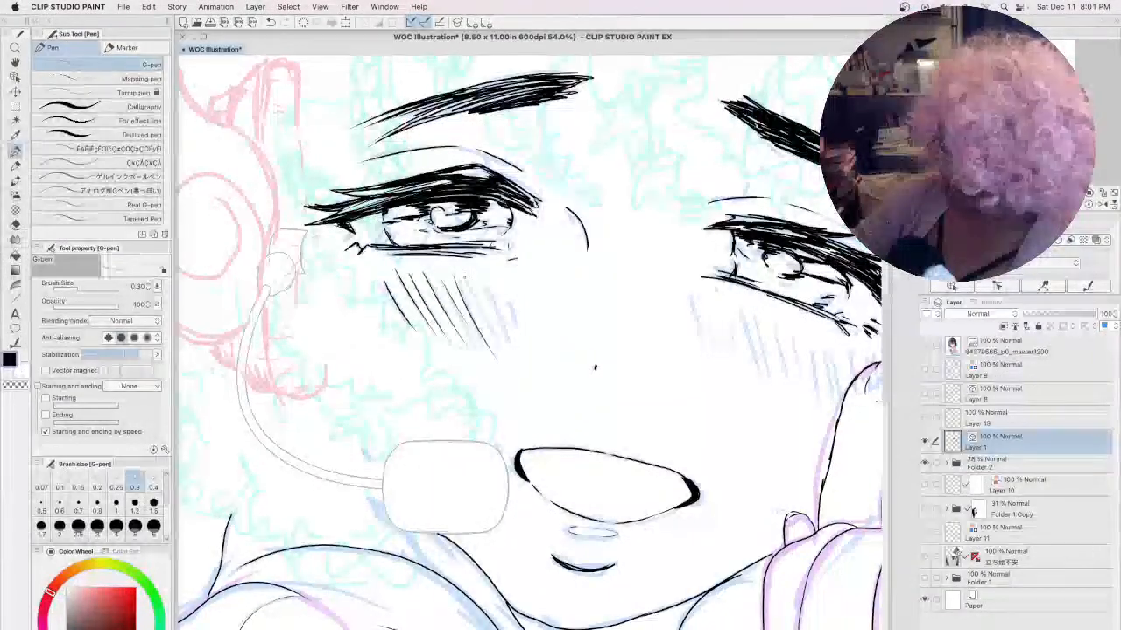
{"action": "left_click_drag", "start_coordinate": [464, 278], "coordinate": [499, 346]}
{"action": "left_click_drag", "start_coordinate": [480, 278], "coordinate": [504, 327]}
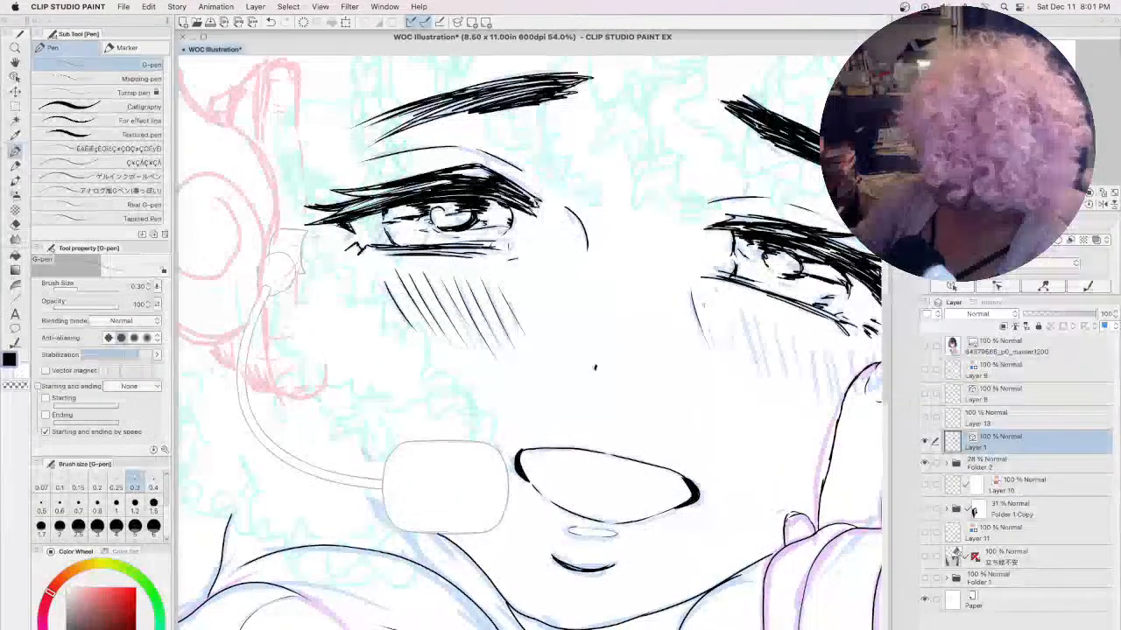
- Hatch matching slanted blush strokes on the other cheek, next to the raised hand
{"action": "left_click_drag", "start_coordinate": [703, 304], "coordinate": [722, 362]}
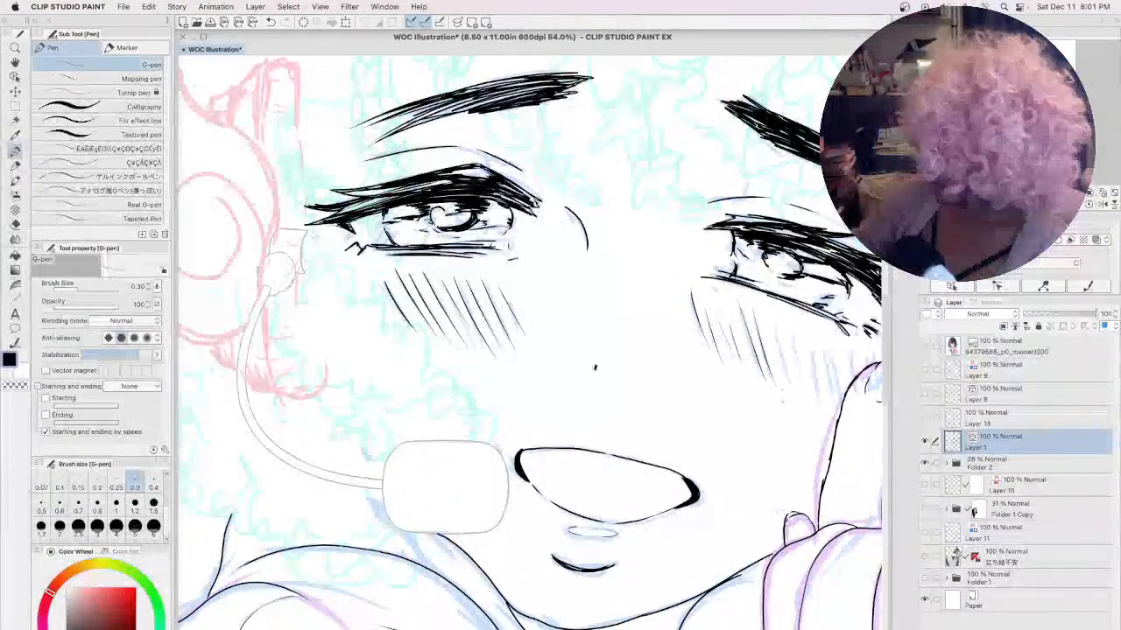
{"action": "left_click_drag", "start_coordinate": [772, 324], "coordinate": [793, 390]}
{"action": "left_click_drag", "start_coordinate": [820, 339], "coordinate": [837, 400]}
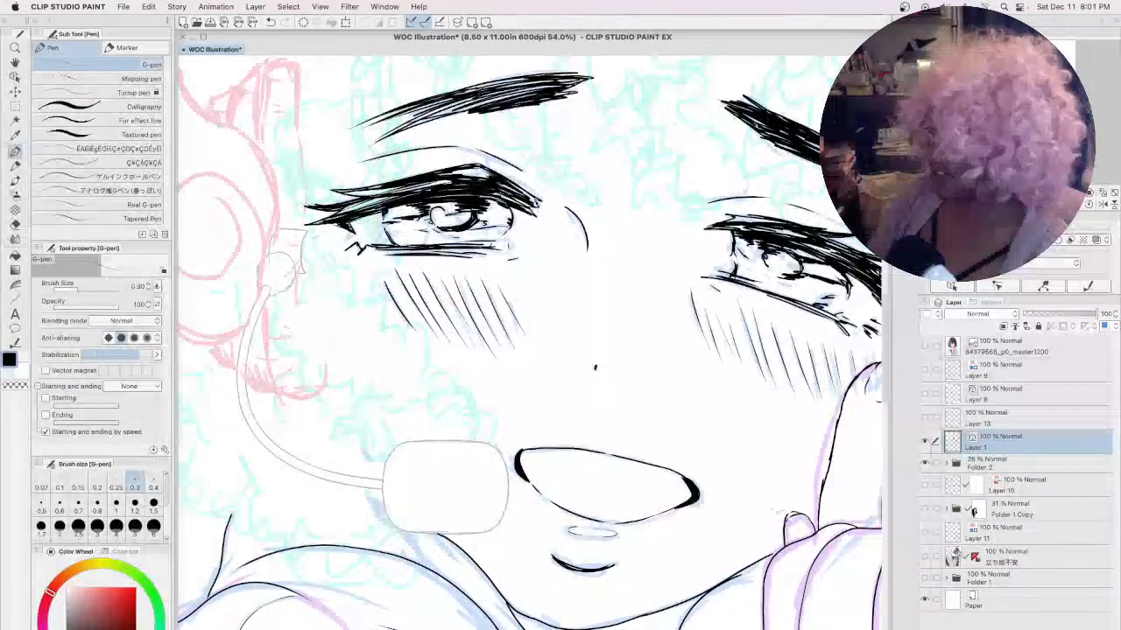
- Reset the canvas rotation to upright with the whole figure in view and save the illustration
{"action": "scroll", "coordinate": [594, 368], "scroll_direction": "down", "scroll_amount": 8}
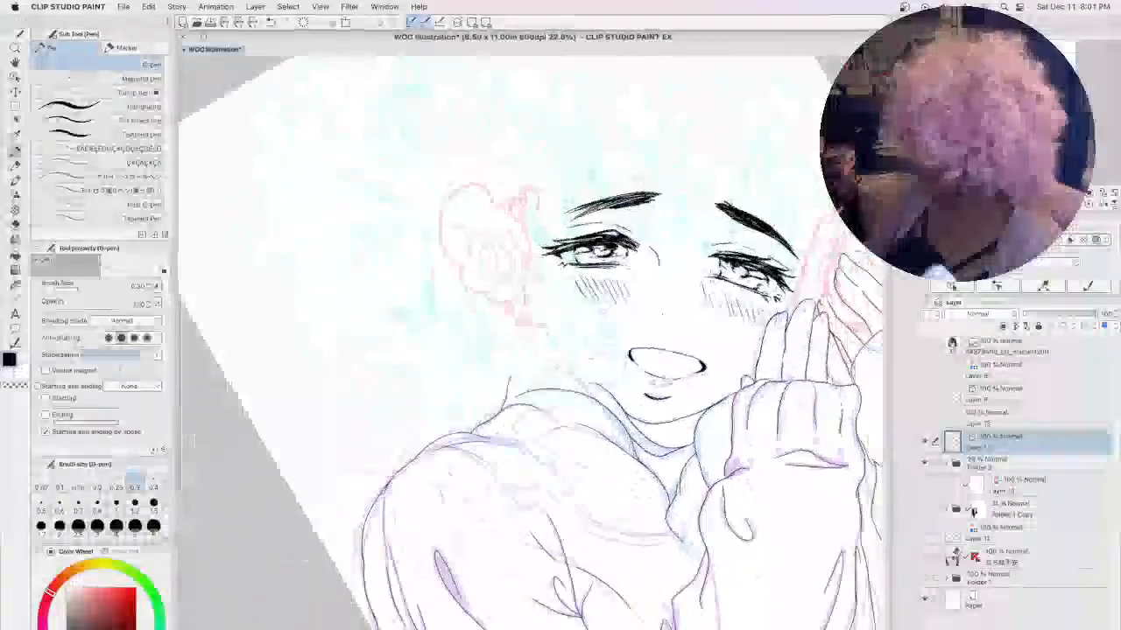
{"action": "scroll", "coordinate": [594, 368], "scroll_direction": "down", "scroll_amount": 2}
{"action": "scroll", "coordinate": [532, 342], "scroll_direction": "right", "scroll_amount": 5}
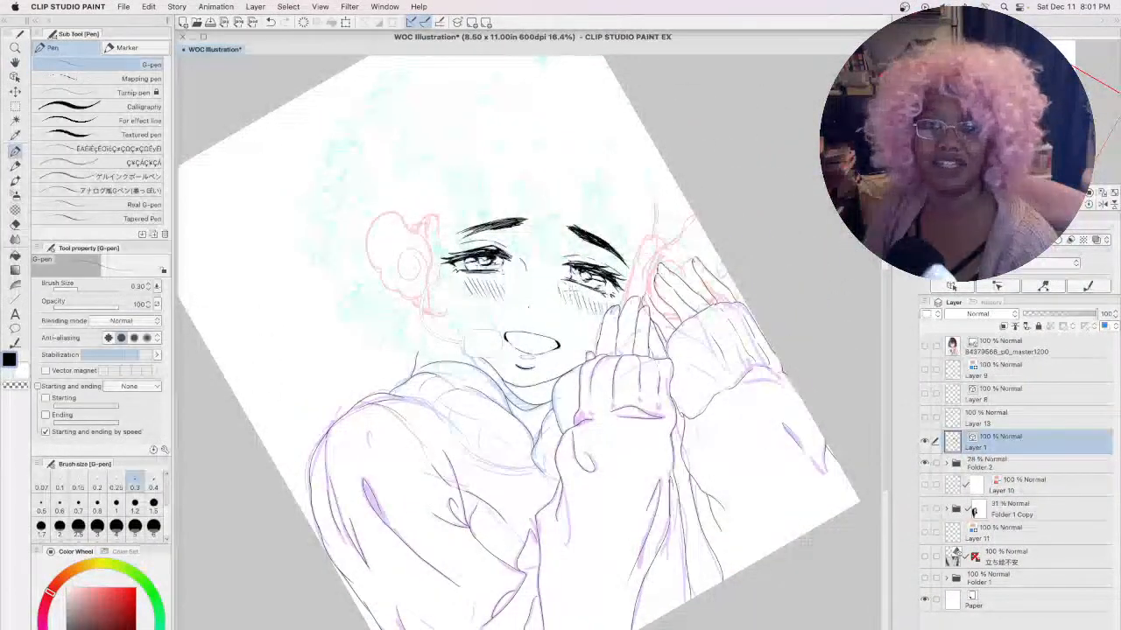
{"action": "left_click", "coordinate": [1088, 204]}
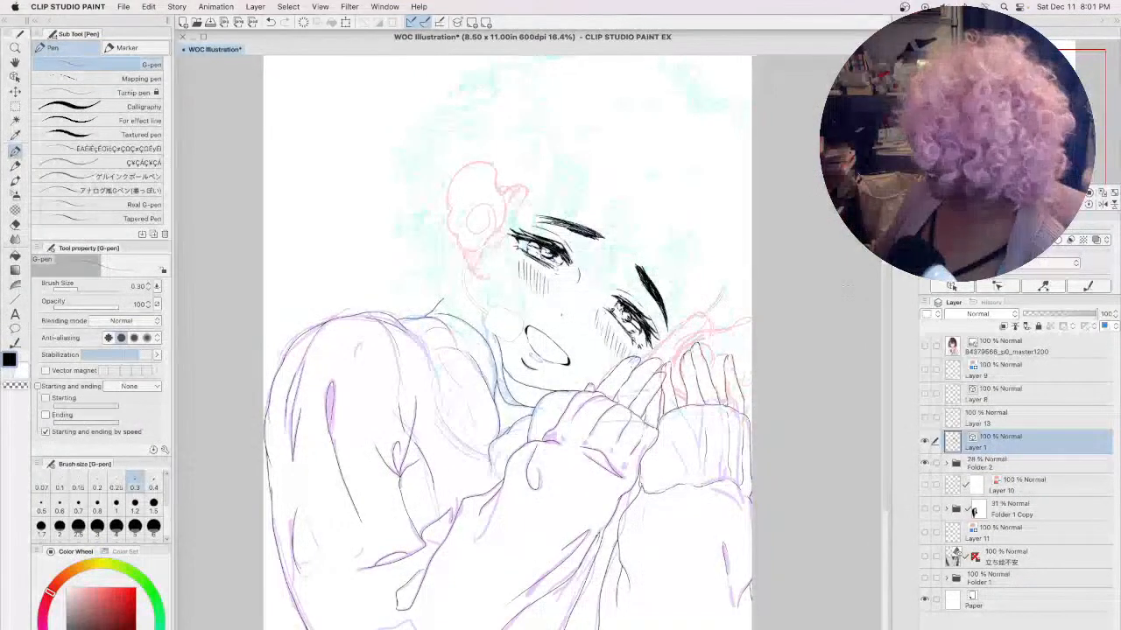
{"action": "scroll", "coordinate": [888, 301], "scroll_direction": "up", "scroll_amount": 3}
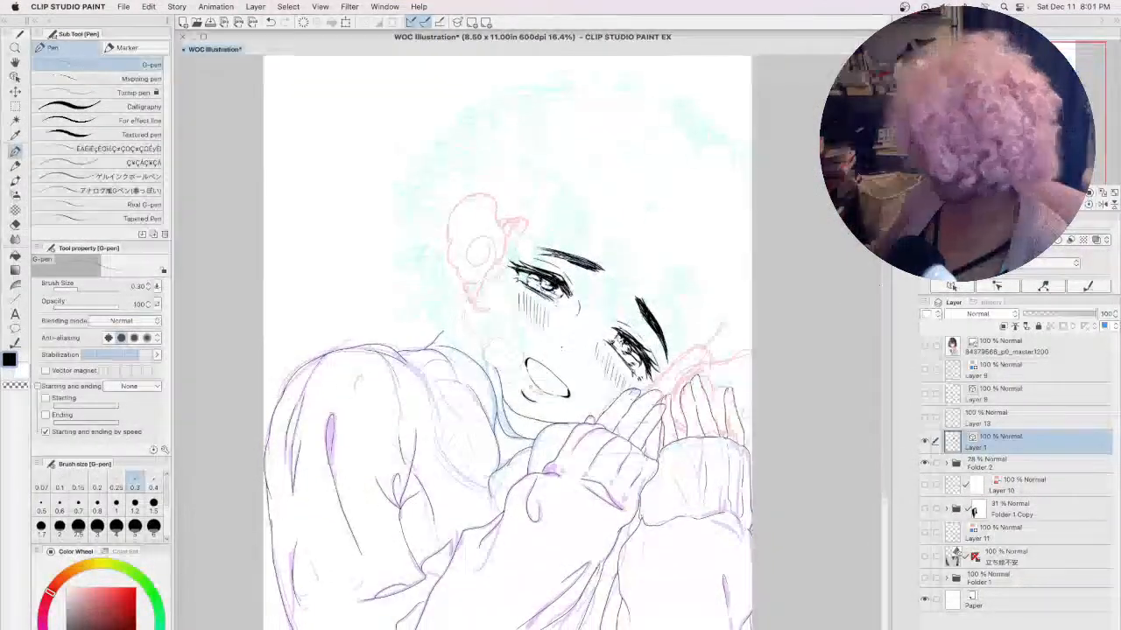
{"action": "key", "text": "super+s"}
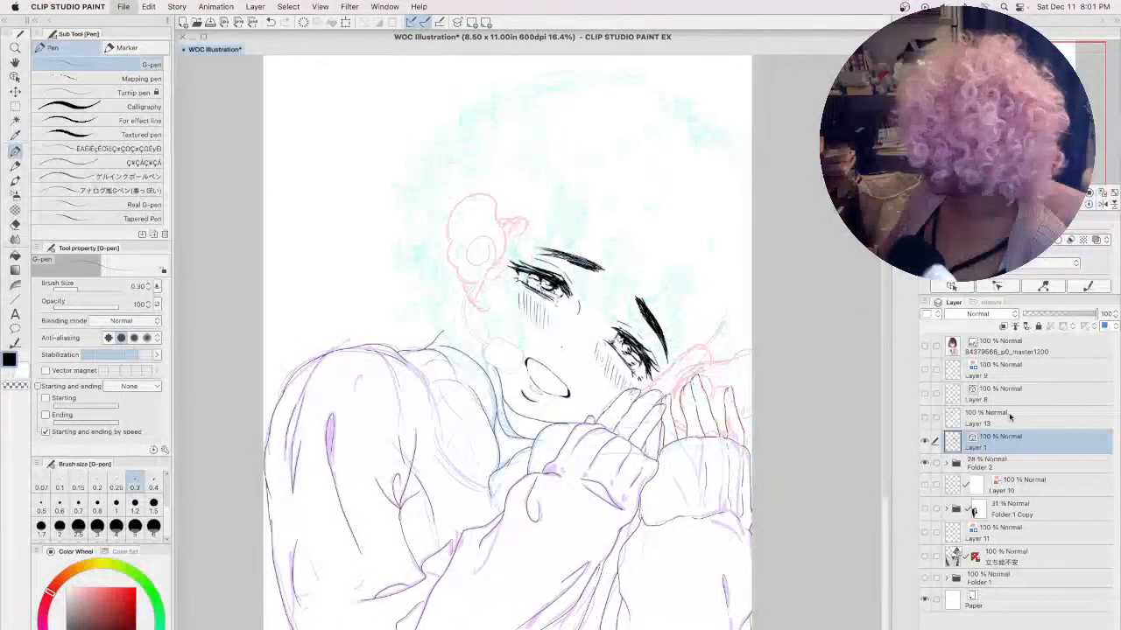
- Raise the opacity of the sketch group Folder 2 to about 39% and save the illustration
{"action": "left_click", "coordinate": [1011, 464]}
{"action": "mouse_move", "coordinate": [1044, 315]}
{"action": "left_mouse_down"}
{"action": "mouse_move", "coordinate": [1068, 315]}
{"action": "mouse_move", "coordinate": [1052, 313]}
{"action": "left_mouse_up"}
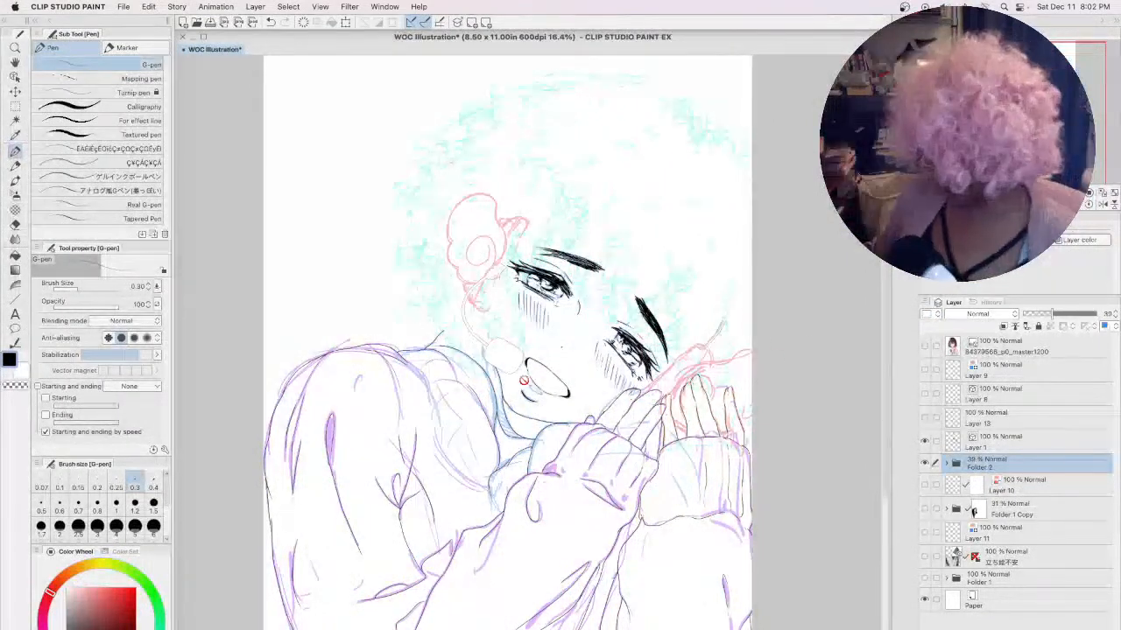
{"action": "key", "text": "super+s"}
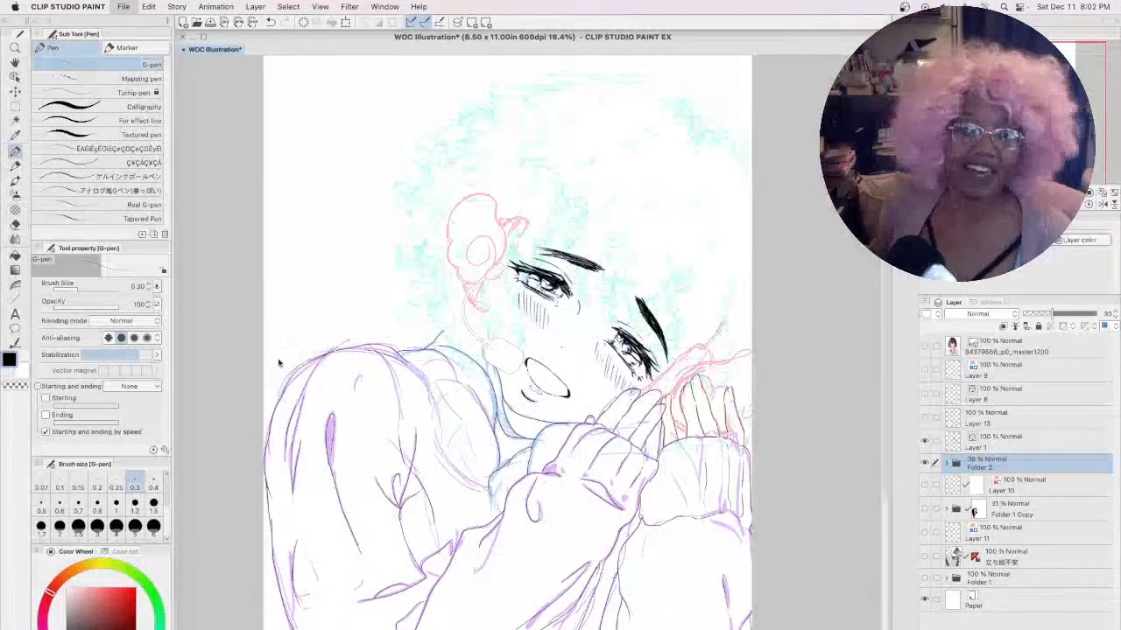